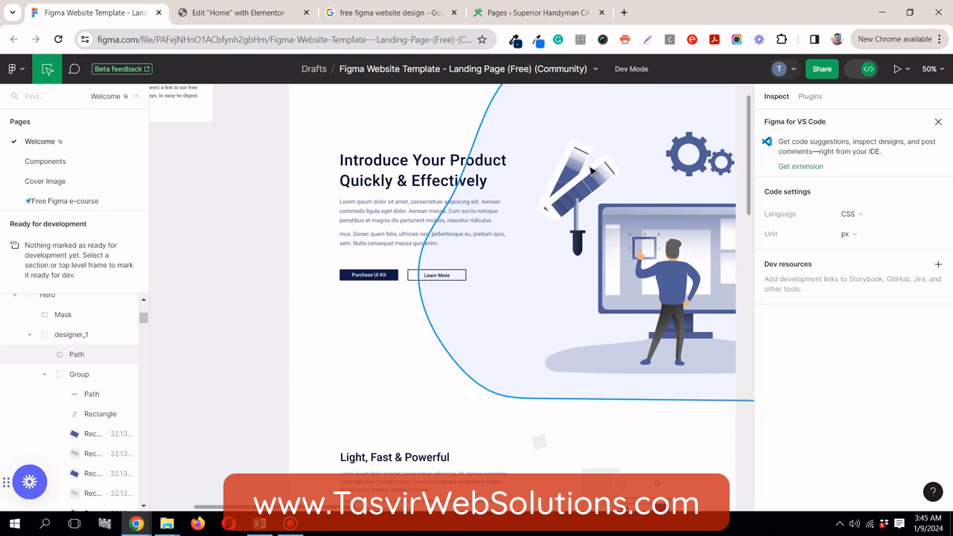
Step: View more of the Figma landing page template and switch to the Elementor editor of the home page
scroll(484, 155, down, 2)
scroll(471, 155, down, 2)
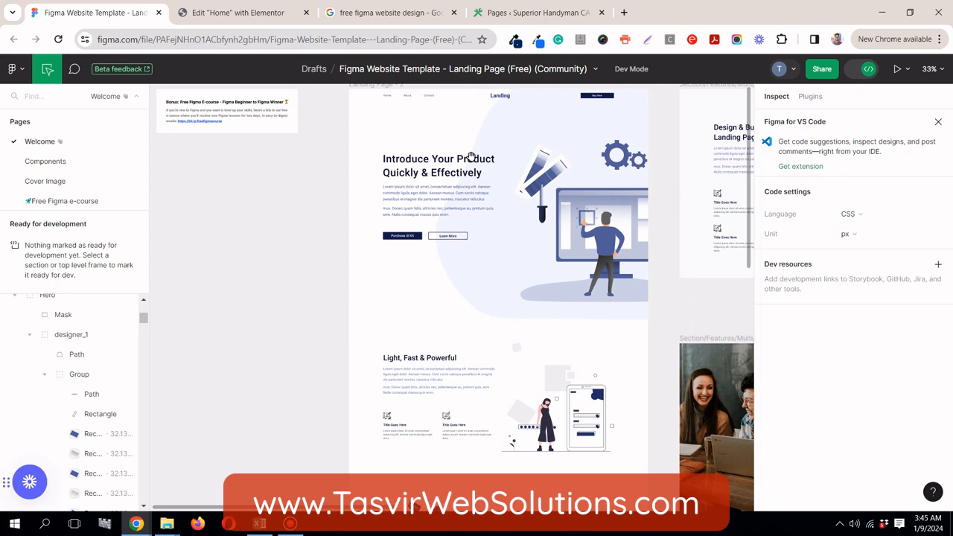
click(237, 13)
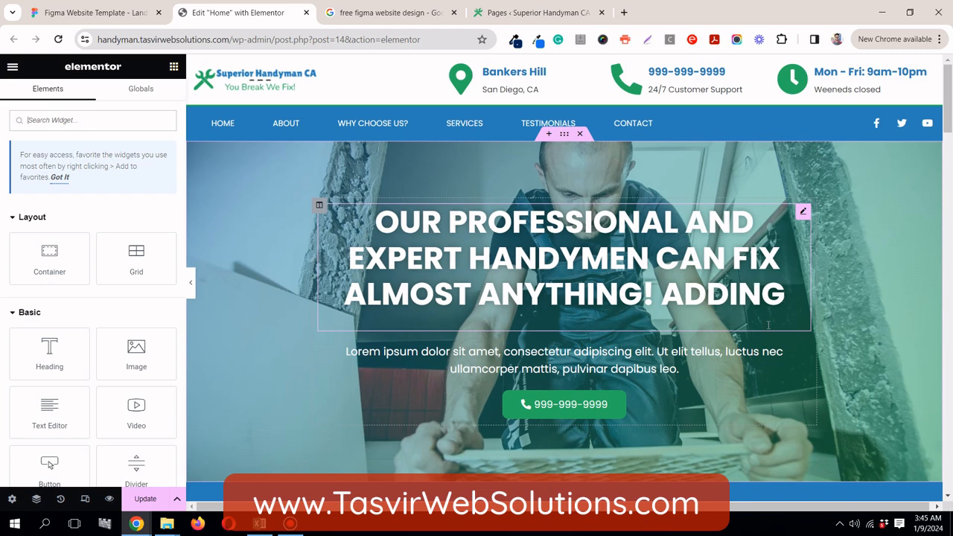
Step: Rewrite the end of the hero heading so it reads "Our professional and expert handymen can fix almost everything"
click(739, 365)
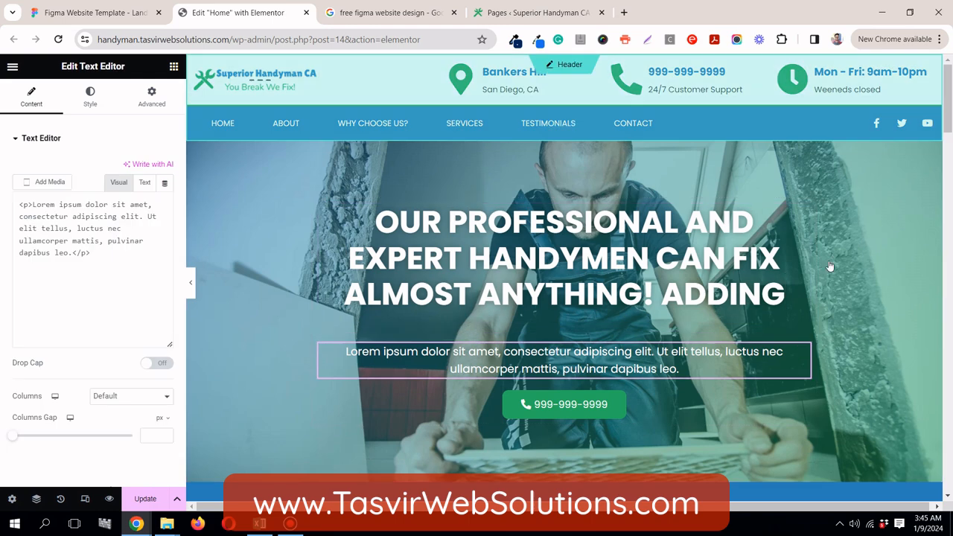
click(780, 296)
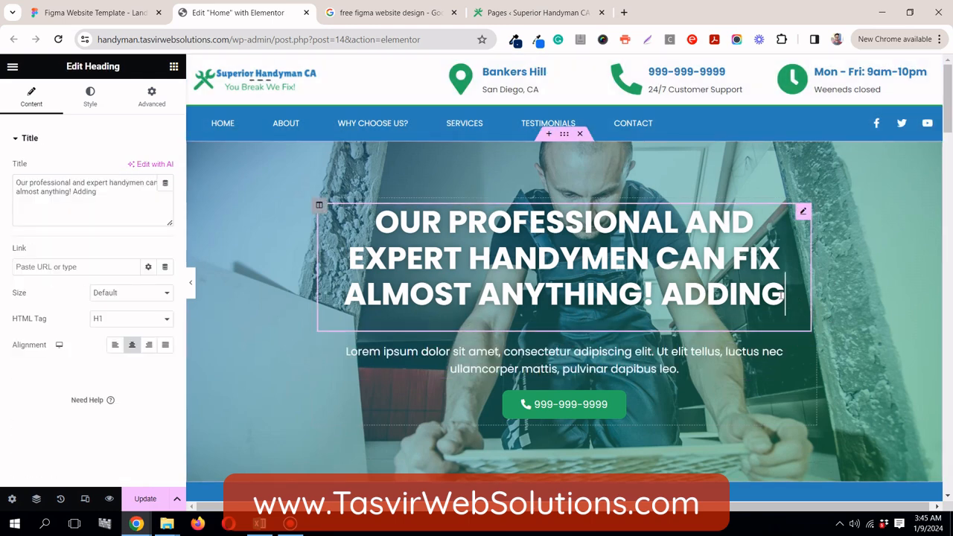
key(BackSpace)
key(BackSpace)
key(BackSpace)
key(BackSpace)
key(BackSpace)
key(BackSpace)
key(BackSpace)
key(BackSpace)
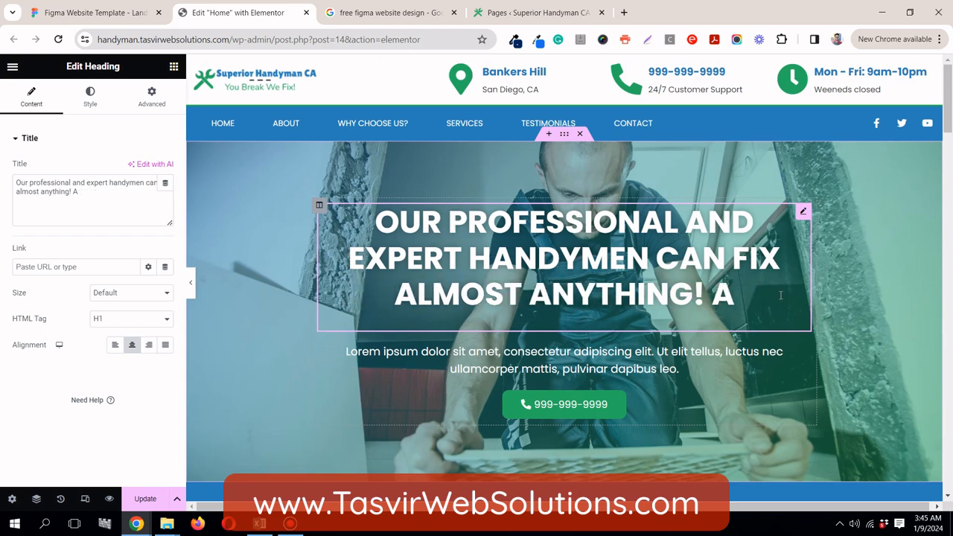
key(BackSpace)
key(BackSpace)
key(BackSpace)
key(BackSpace)
key(BackSpace)
key(BackSpace)
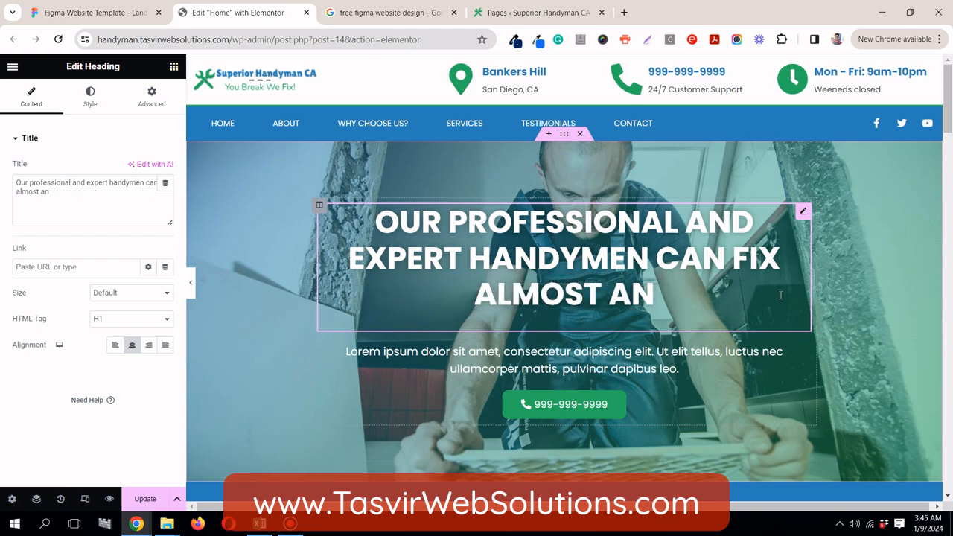
key(BackSpace)
key(BackSpace)
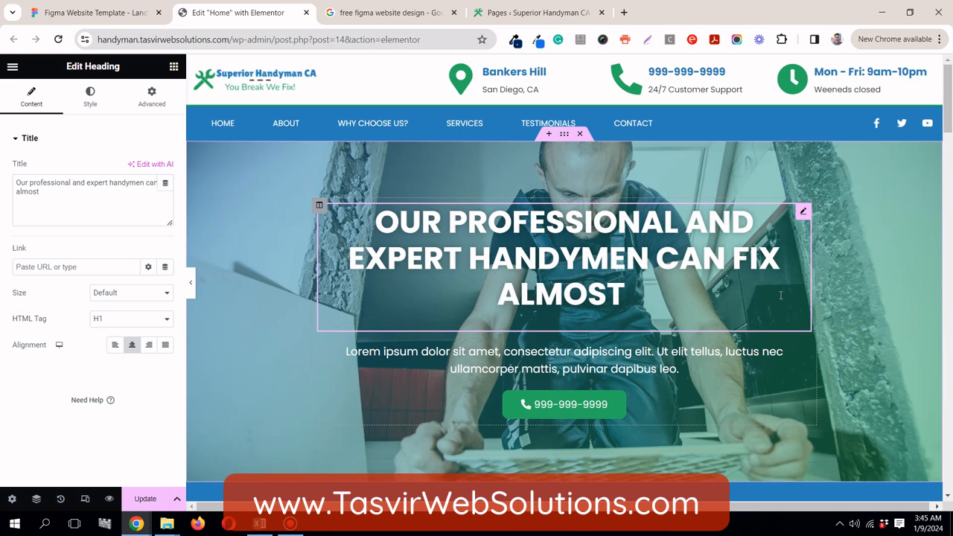
text(ev)
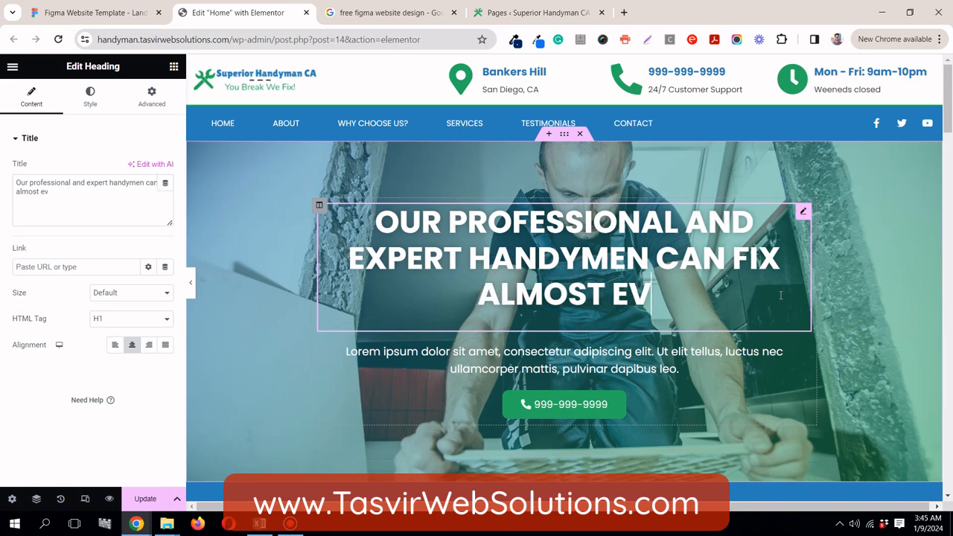
text(ry)
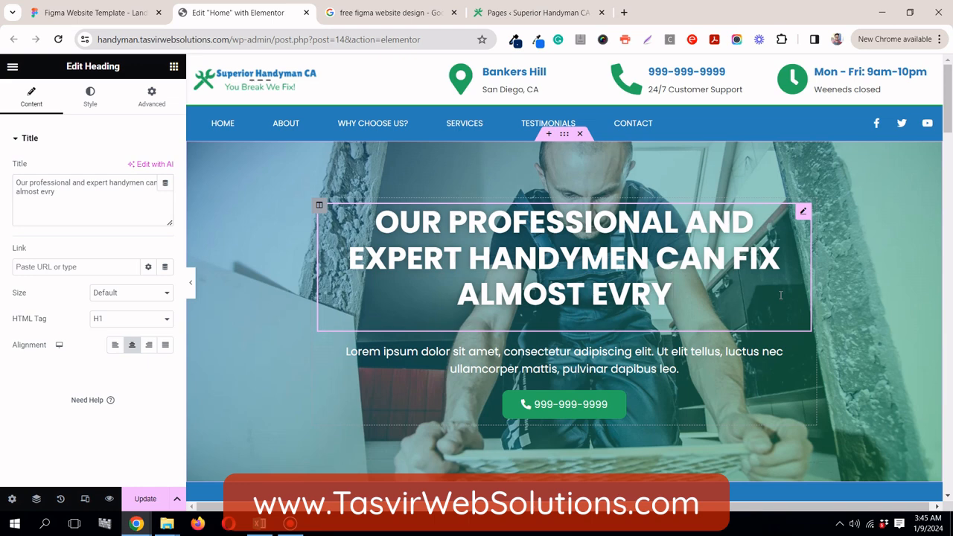
text(thing)
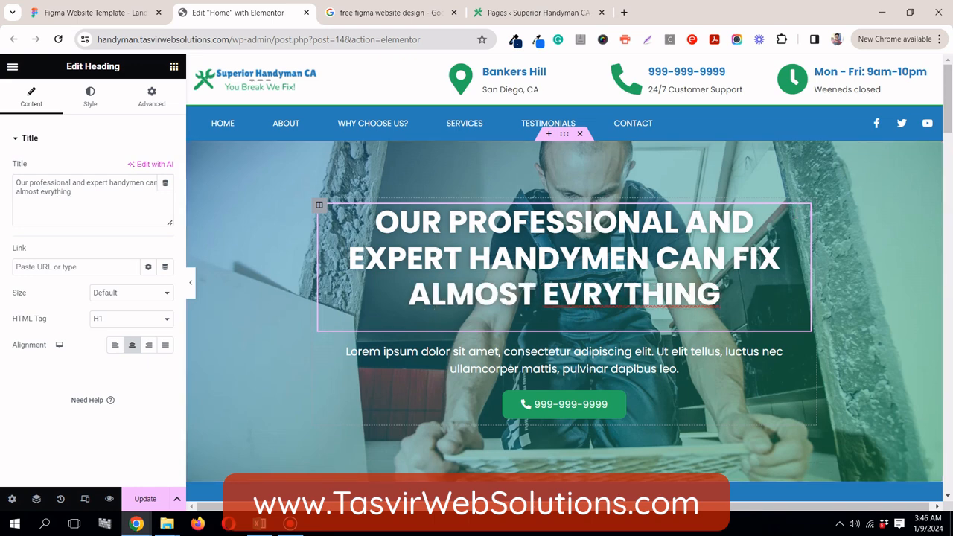
click(582, 294)
text(E)
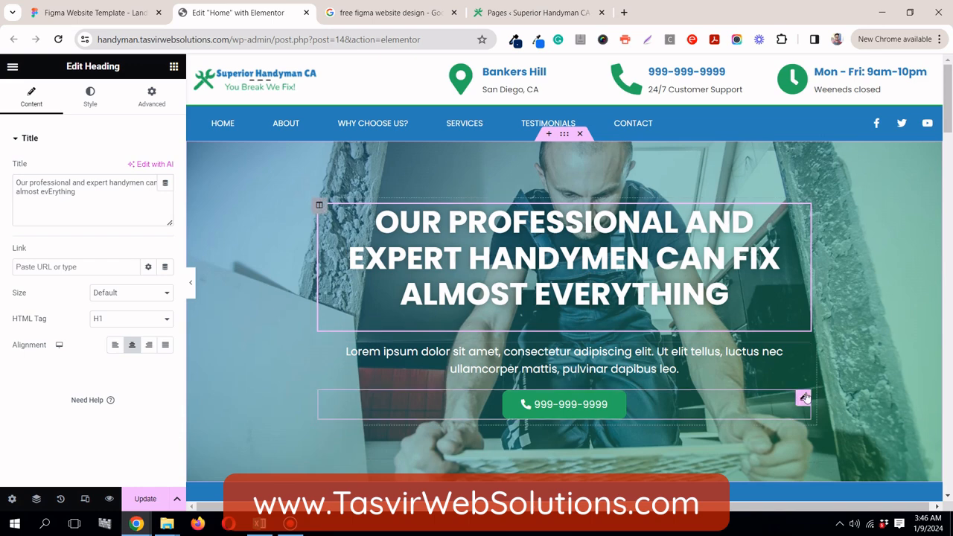
Step: Set the background color of the phone button in the hero section to the Primary global color
click(93, 104)
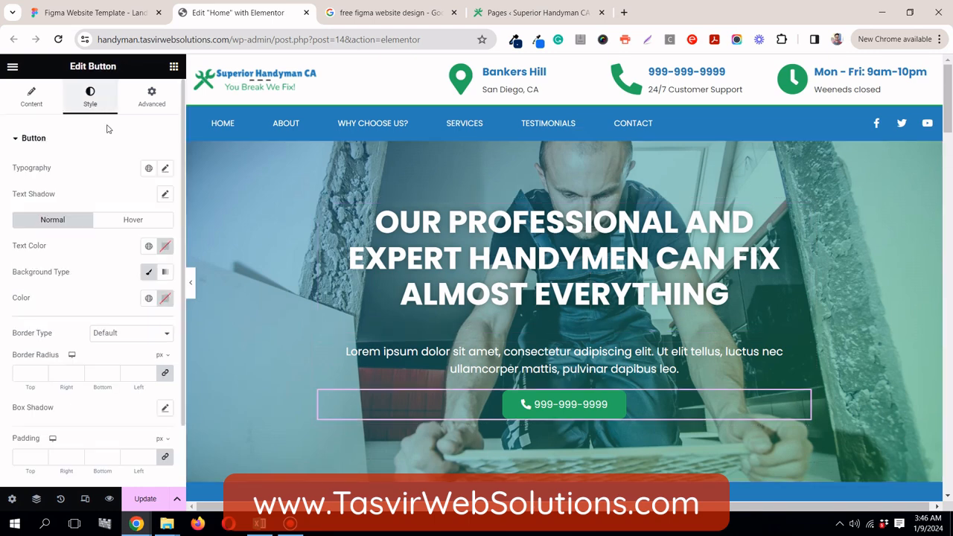
click(148, 298)
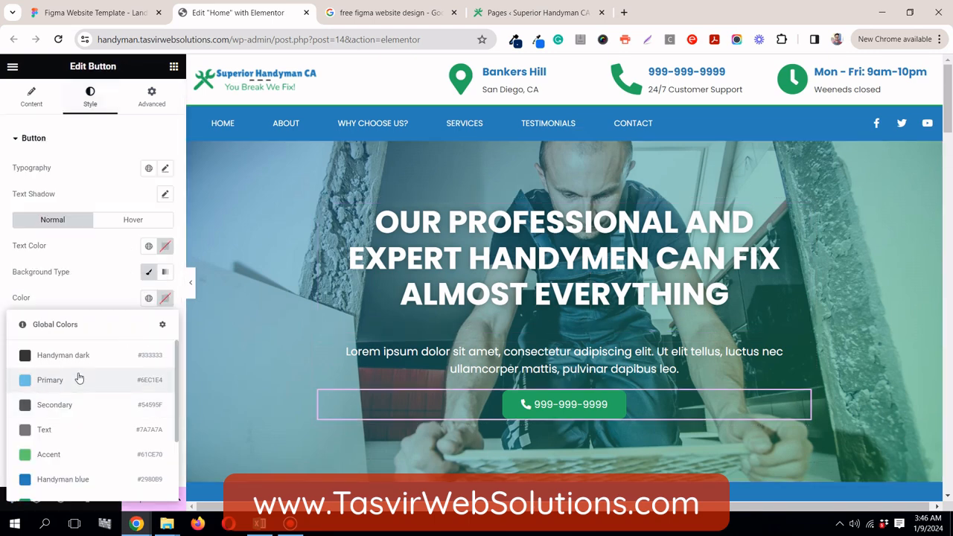
click(79, 380)
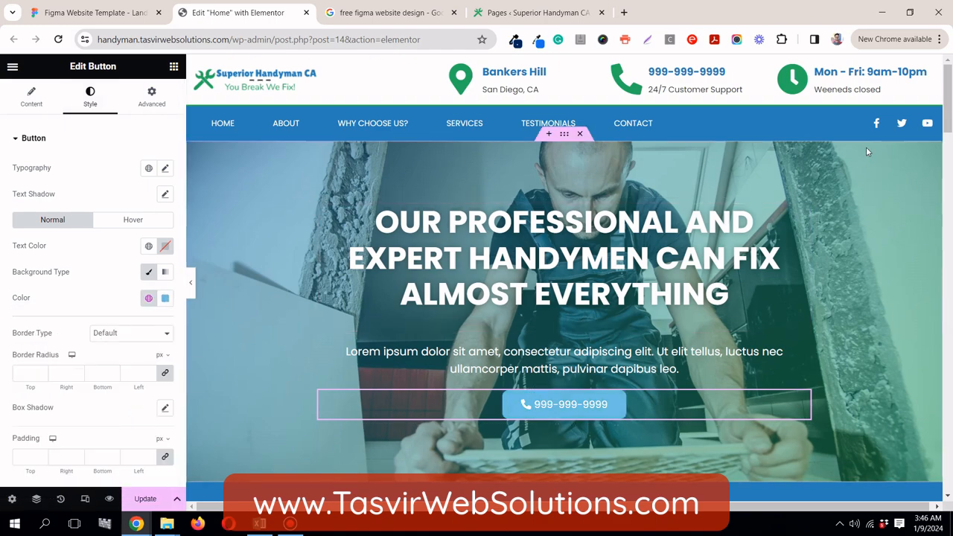
Step: Switch back to the Figma landing page template
mouse_move(948, 104)
mouse_down()
mouse_move(949, 221)
mouse_move(950, 89)
mouse_up()
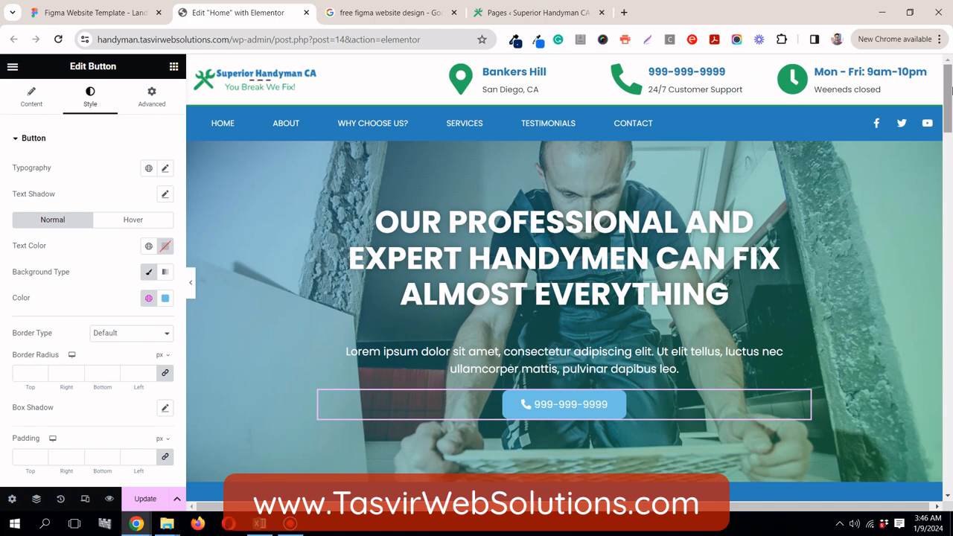
click(124, 21)
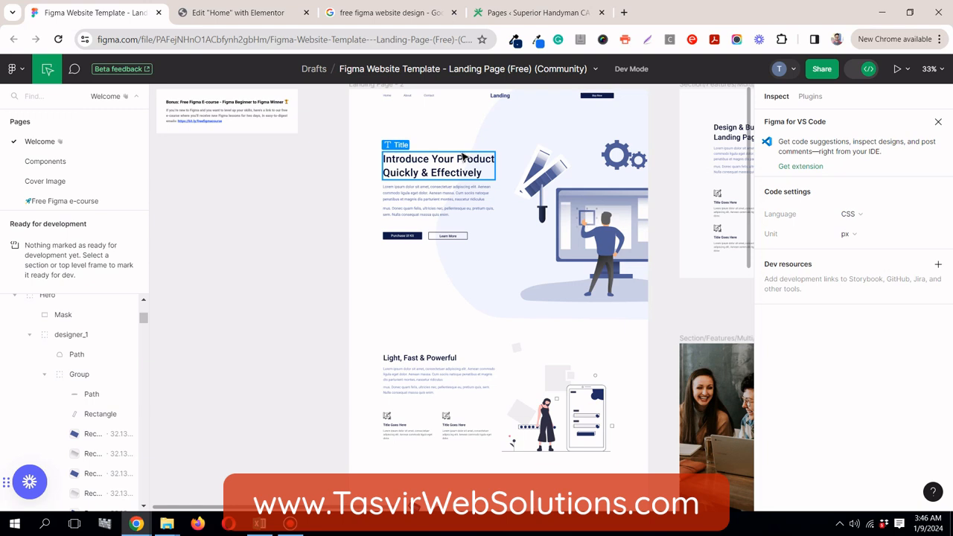
click(294, 526)
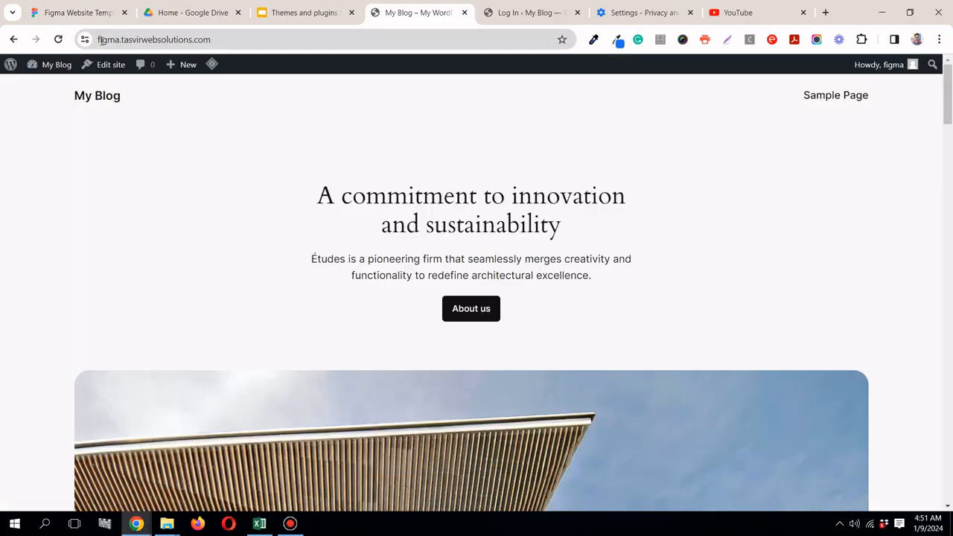
Step: Open the My Blog site's WordPress dashboard in a new browser tab and close the old login page tab
click(290, 14)
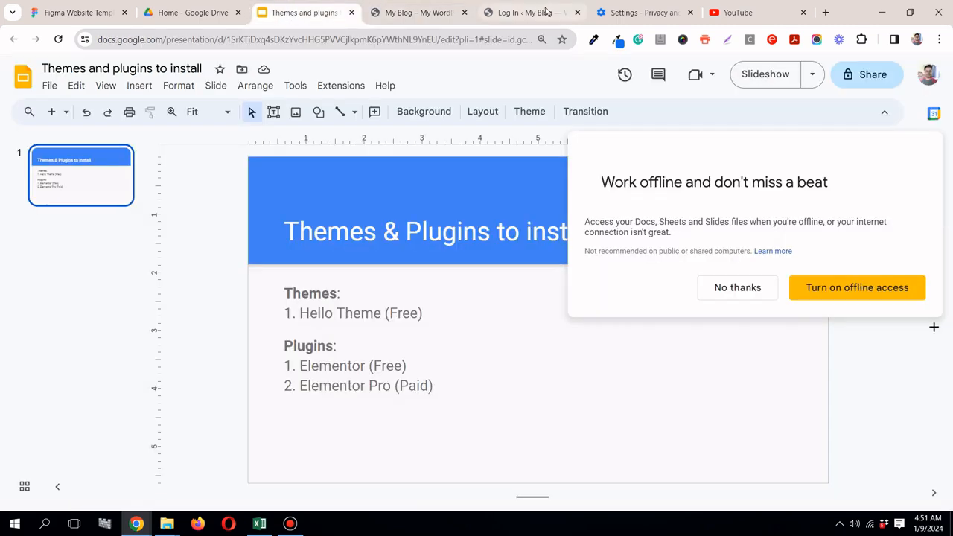
click(539, 14)
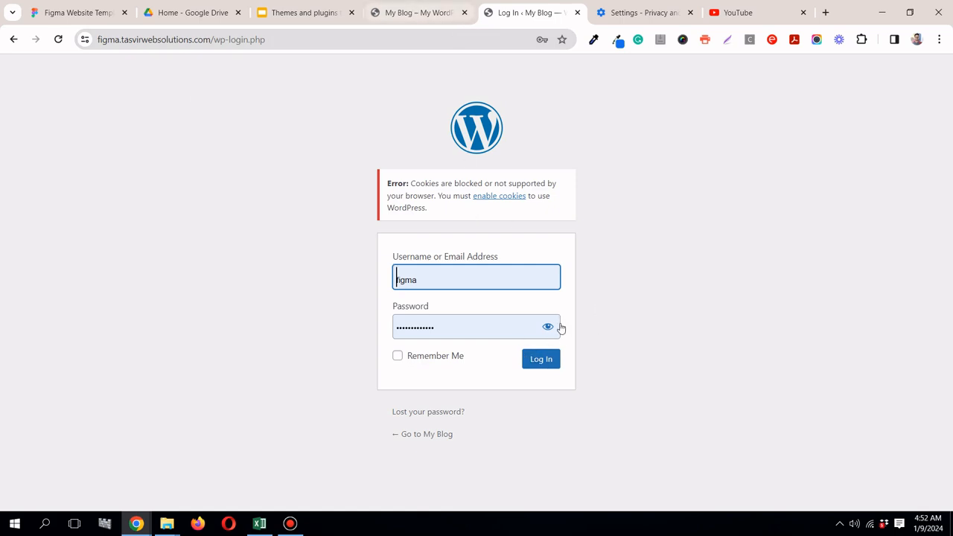
click(448, 15)
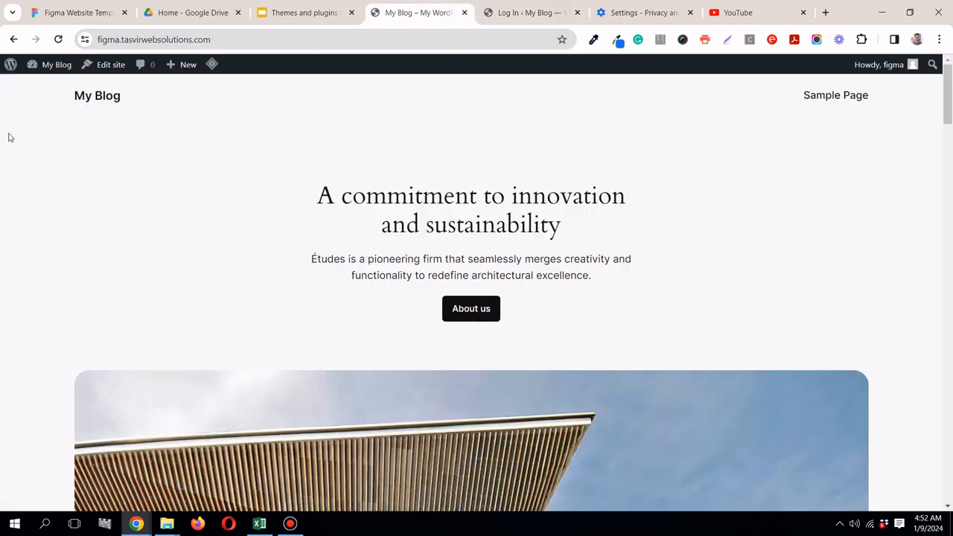
right_click(51, 87)
key(Escape)
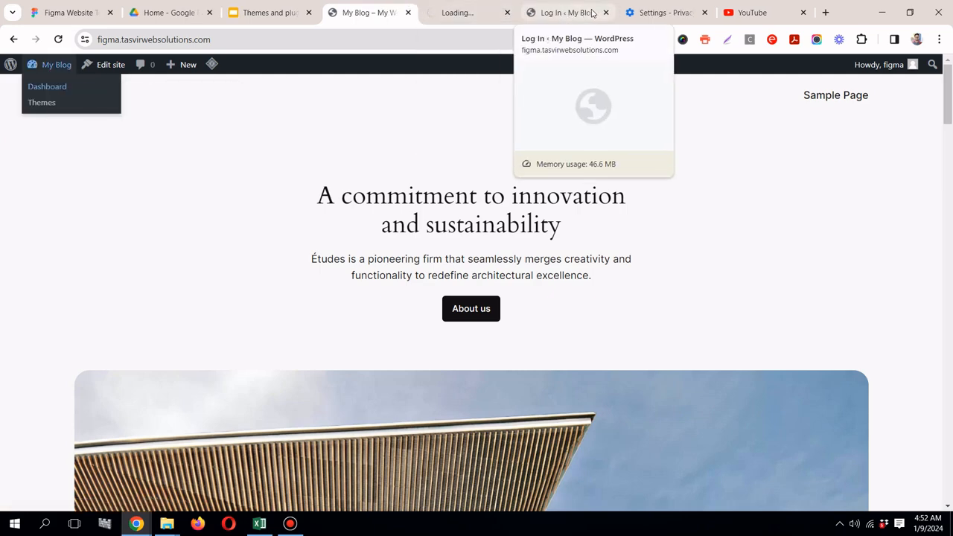
click(605, 13)
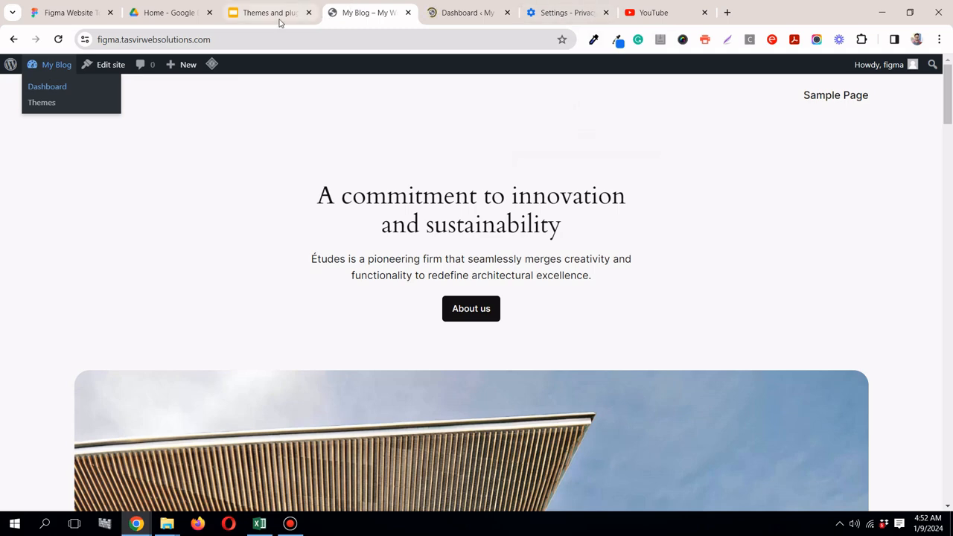
Step: Show the slide listing the themes and plugins to install and decline the offer of offline access
click(277, 14)
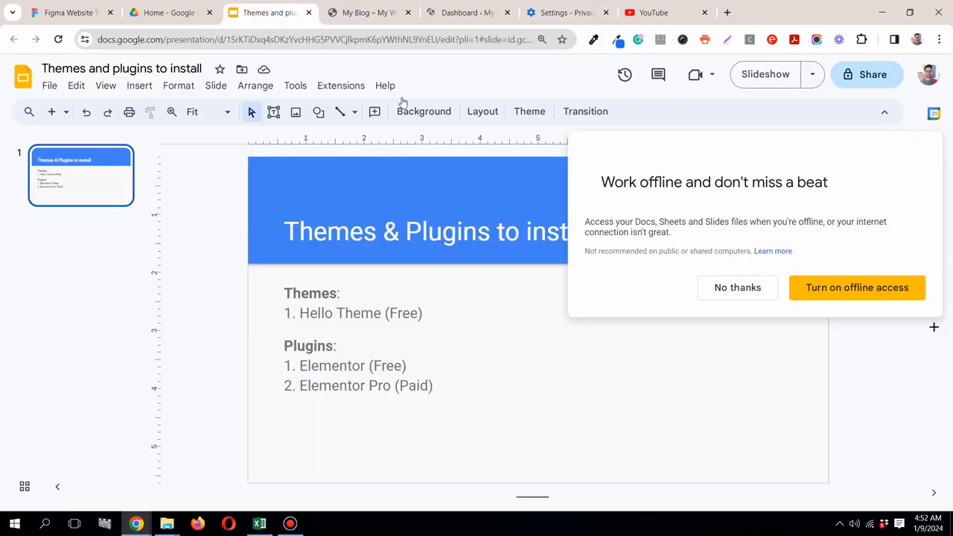
click(740, 295)
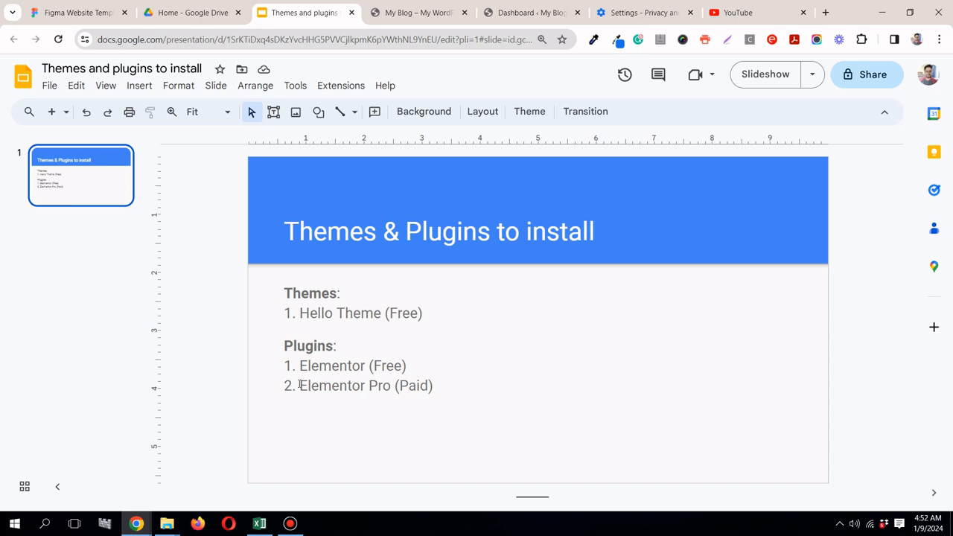
Step: Install the Hello Elementor theme from the popular themes in the WordPress dashboard and activate it
click(521, 21)
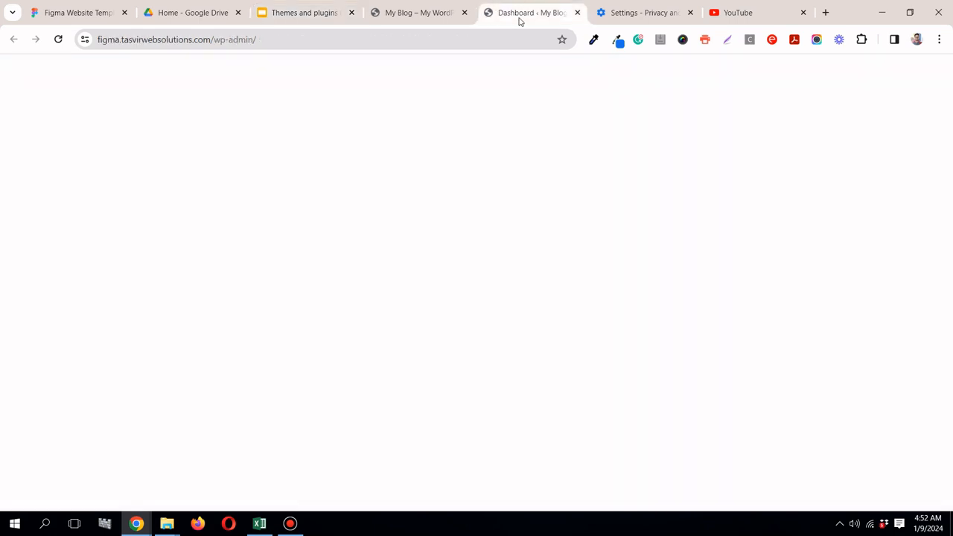
click(423, 18)
click(513, 14)
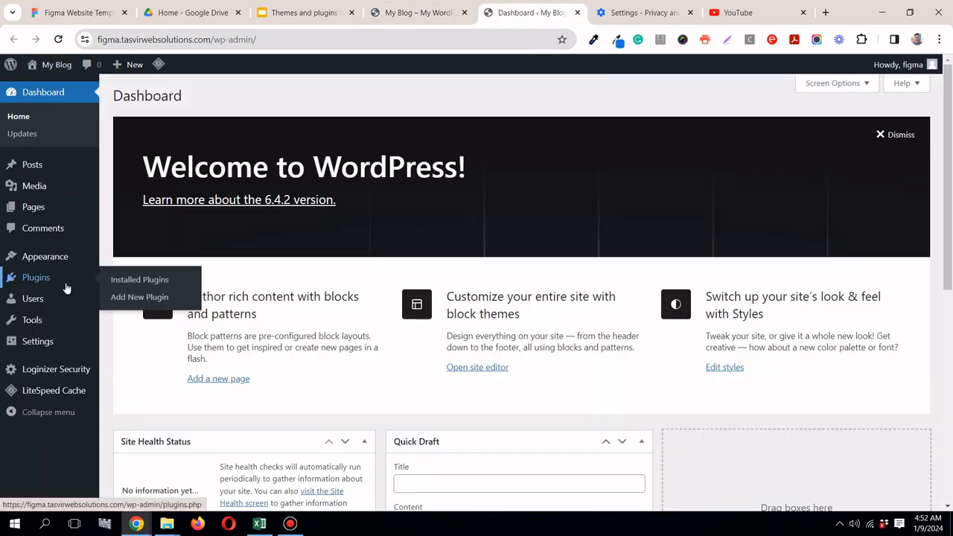
mouse_move(76, 265)
click(121, 261)
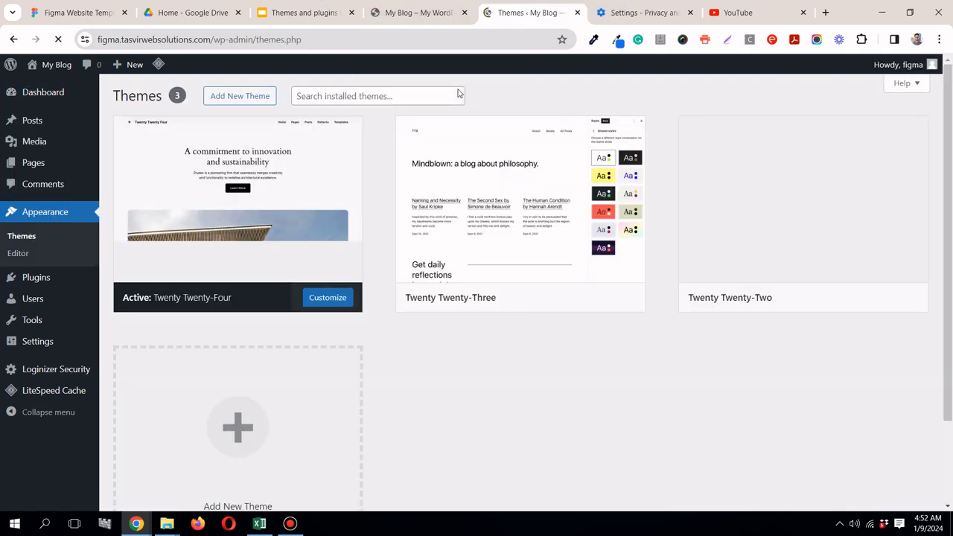
click(242, 95)
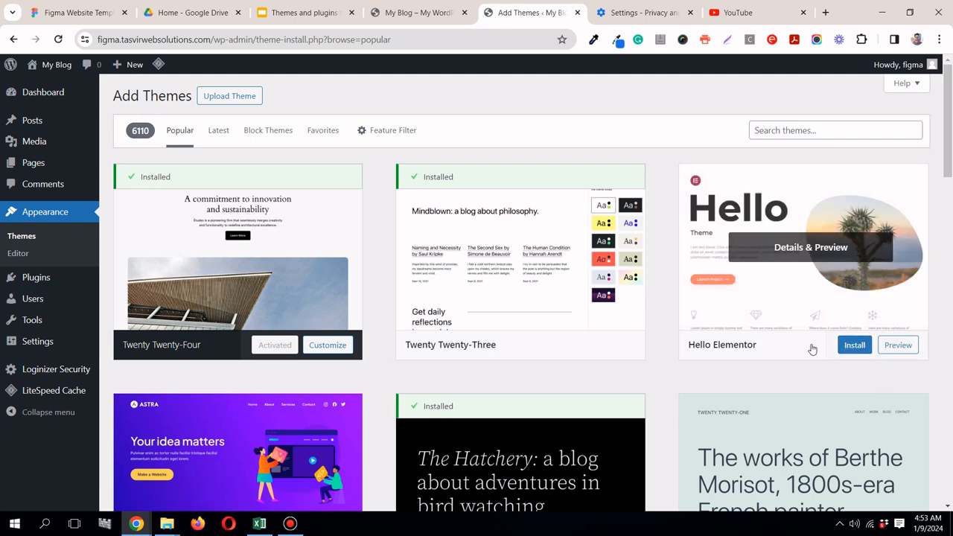
click(853, 345)
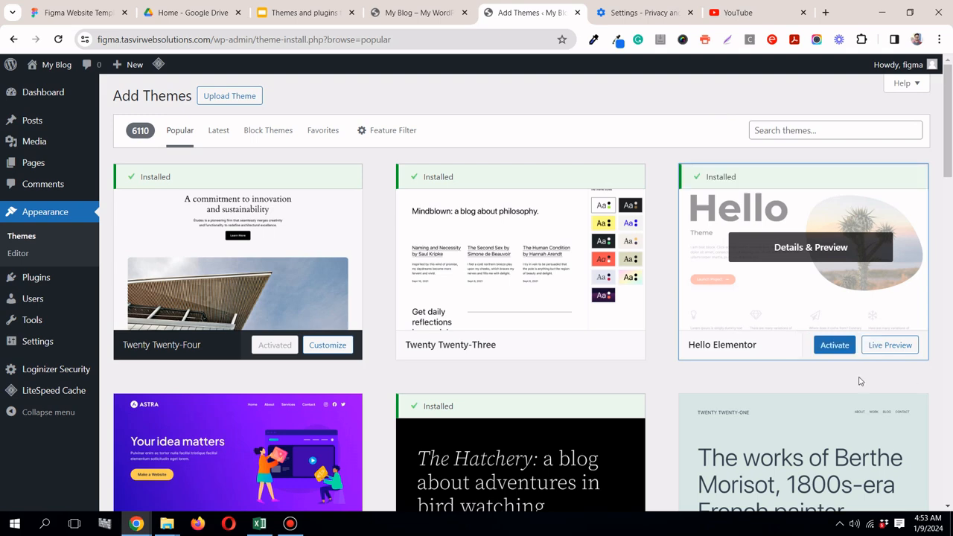
click(839, 349)
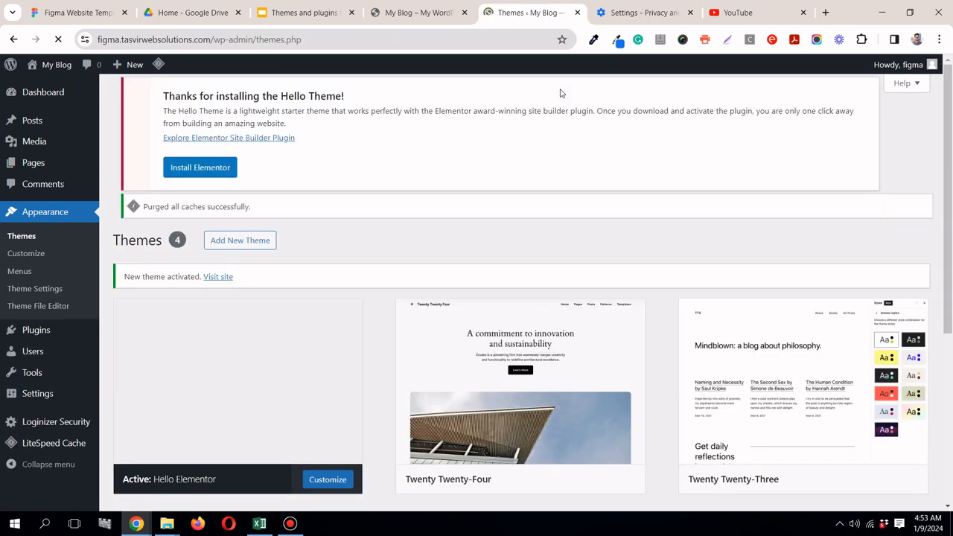
Step: Reload the My Blog site to check its look with the new theme, and return to the themes and plugins slide
click(409, 13)
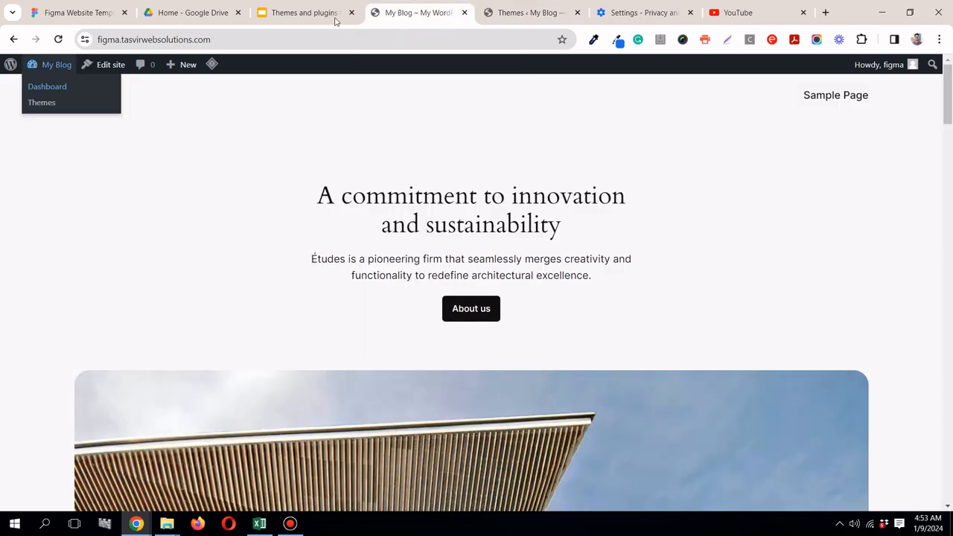
click(58, 40)
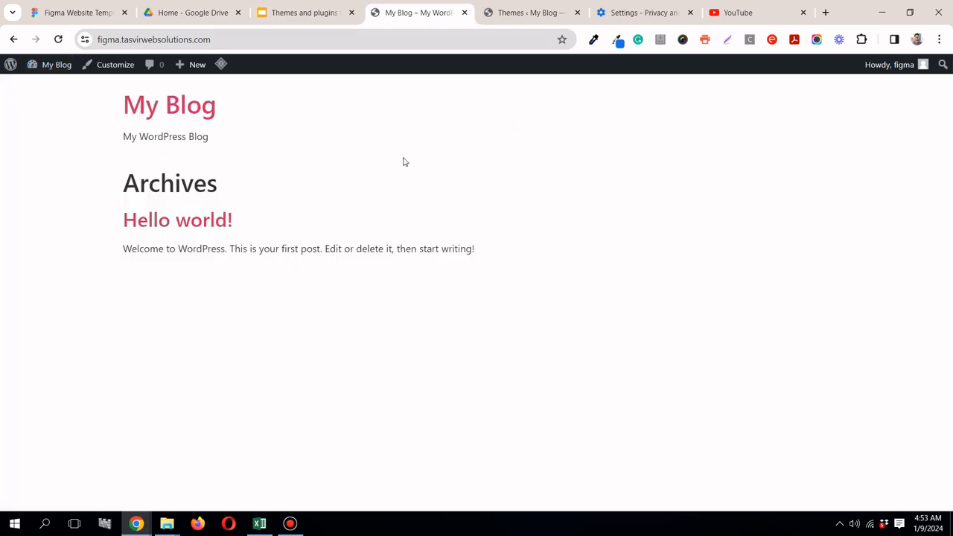
click(538, 15)
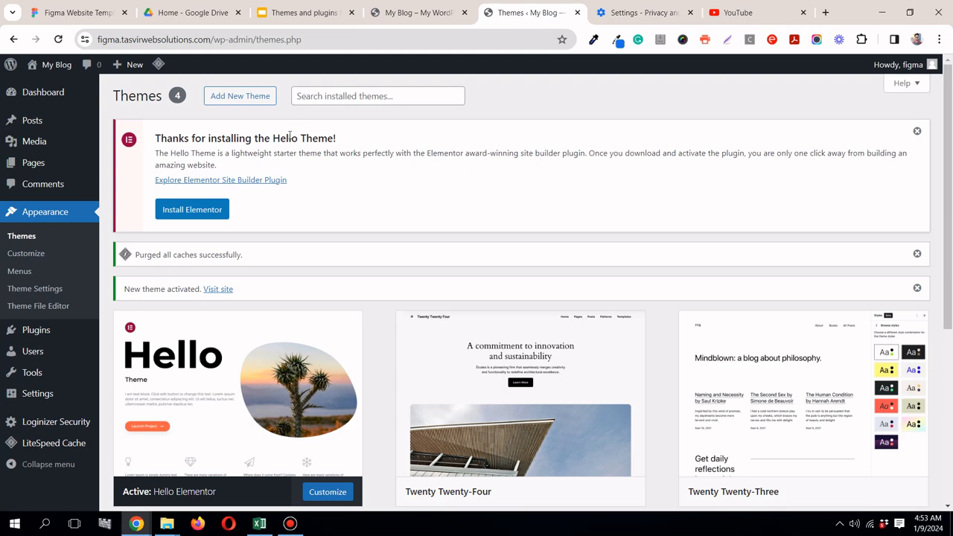
click(280, 21)
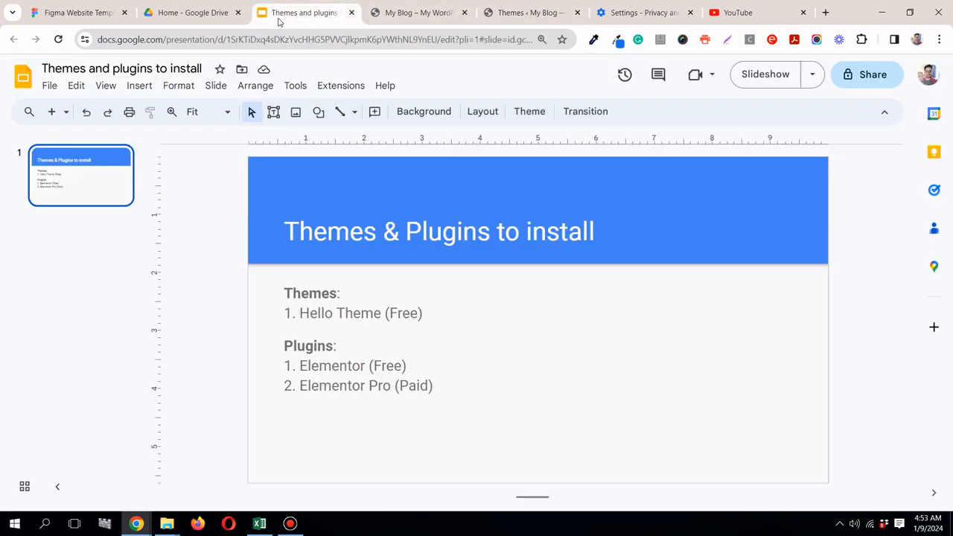
mouse_move(406, 13)
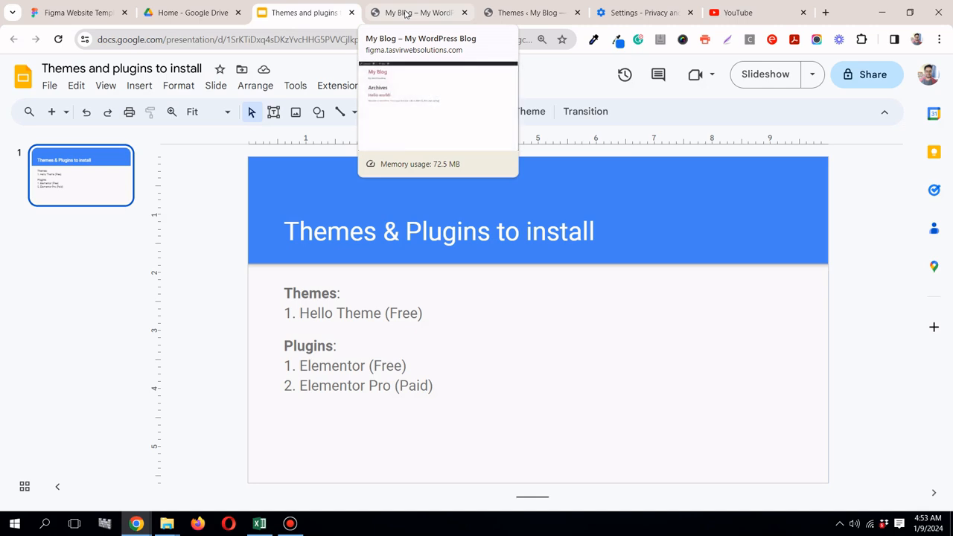
Step: Open the list of installed plugins in the My Blog WordPress dashboard and look through it
click(406, 14)
click(519, 14)
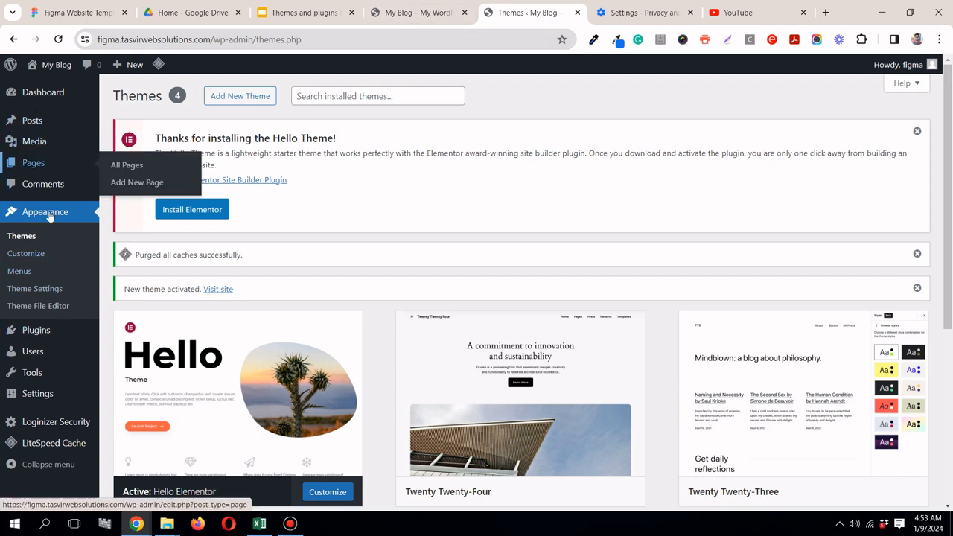
mouse_move(62, 334)
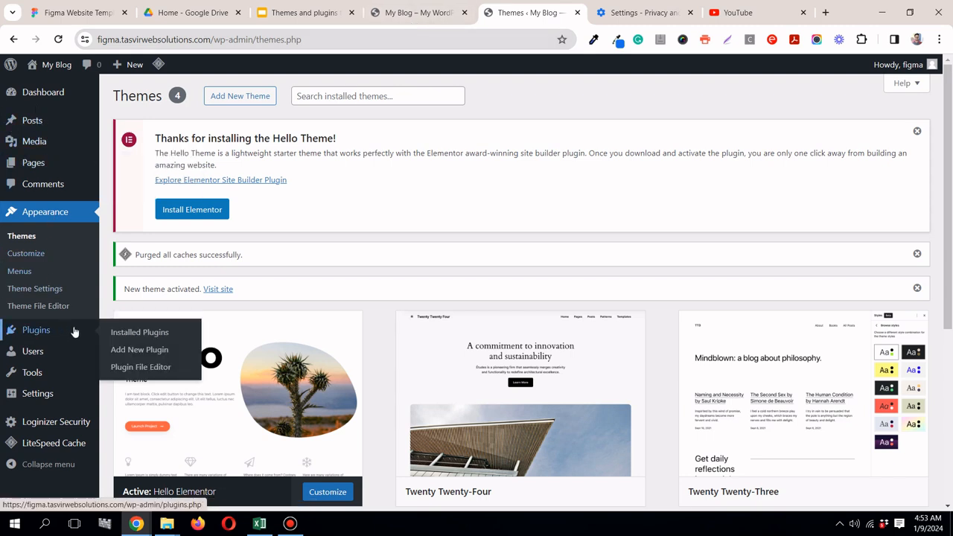
click(134, 335)
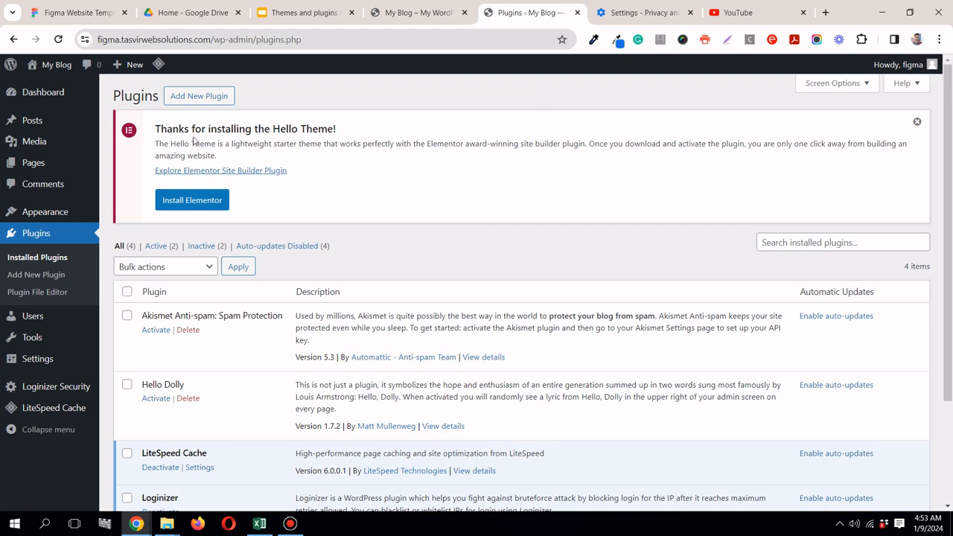
scroll(252, 182, down, 1)
scroll(254, 184, down, 2)
scroll(255, 184, up, 3)
Step: Search the available plugins for "elementor", install the Elementor Website Builder plugin and activate it
click(199, 96)
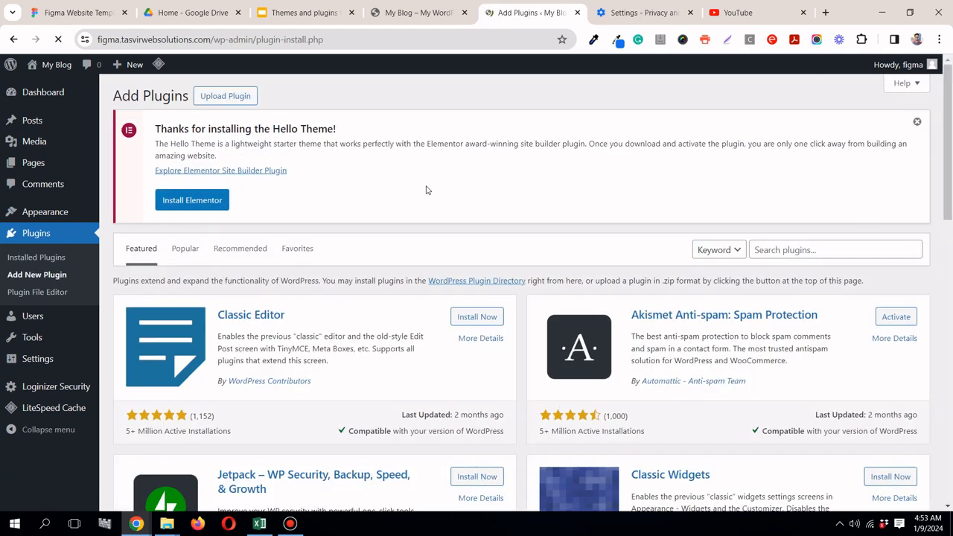
click(842, 251)
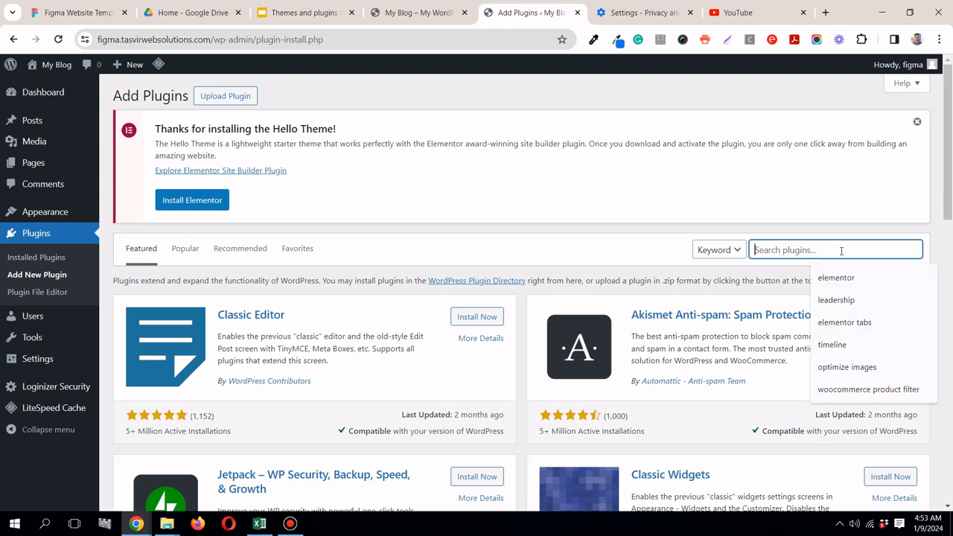
click(825, 279)
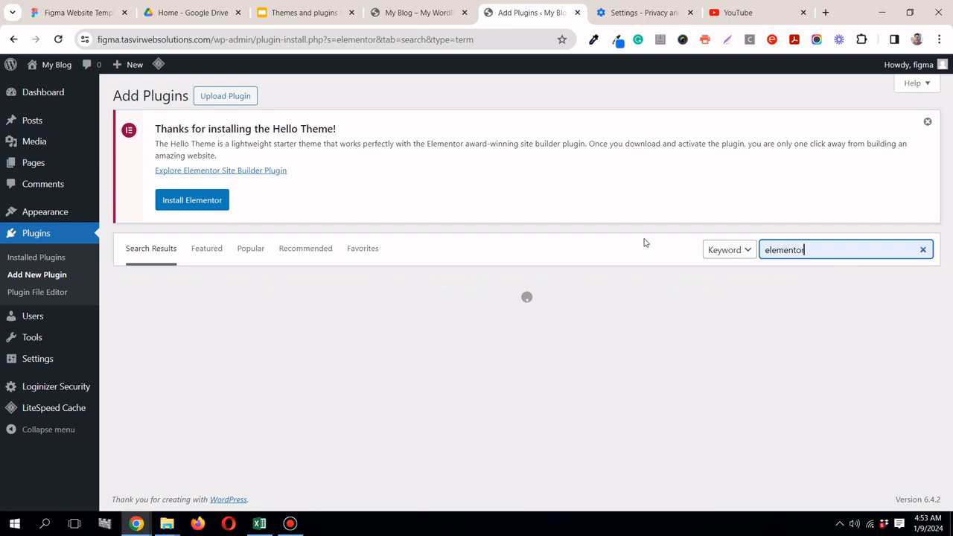
click(482, 322)
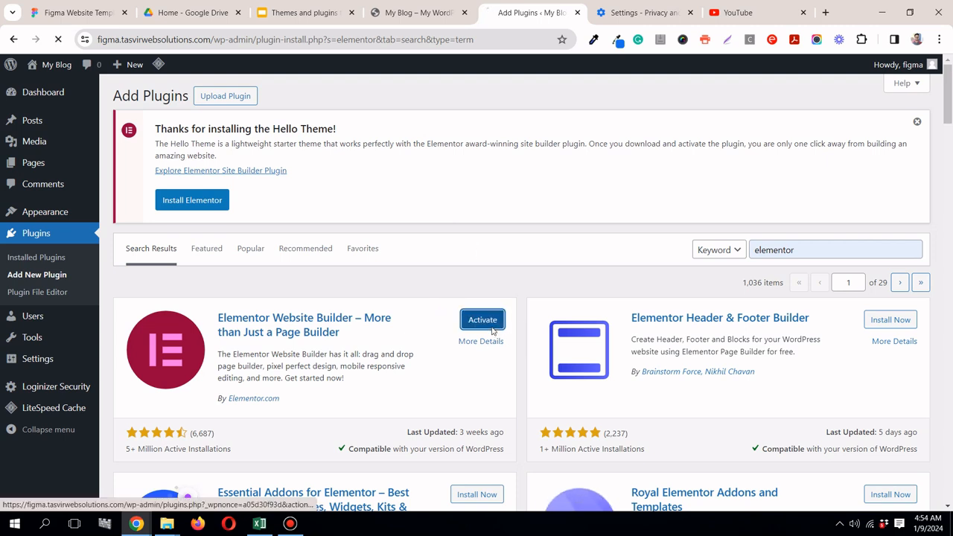
click(482, 320)
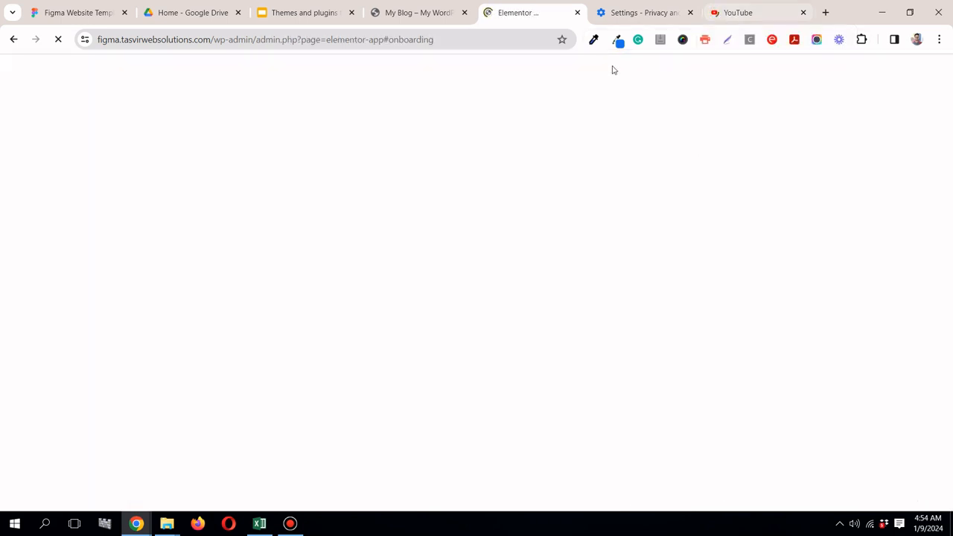
Step: Skip the account and site name stages of Elementor's onboarding and exit the wizard at the site logo stage
scroll(685, 174, down, 1)
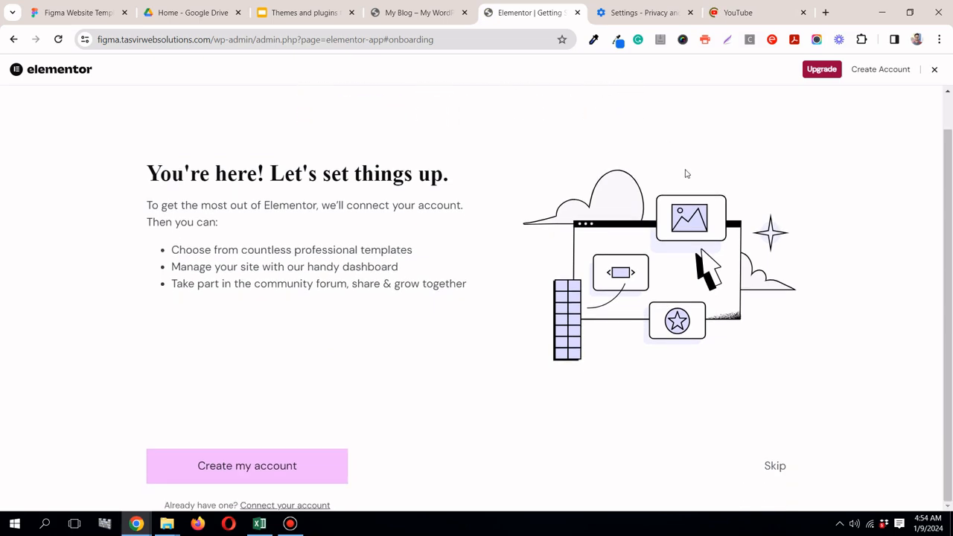
click(775, 466)
scroll(643, 242, down, 1)
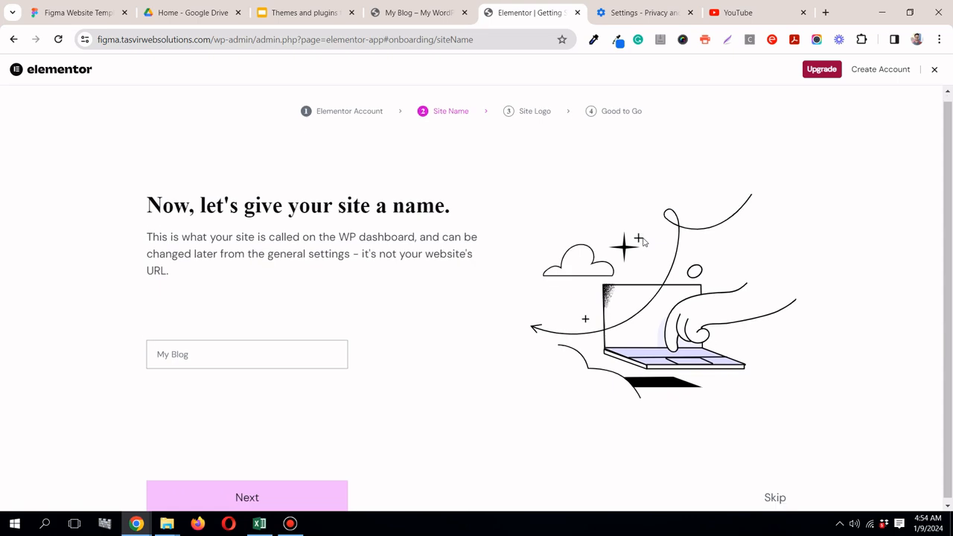
click(779, 508)
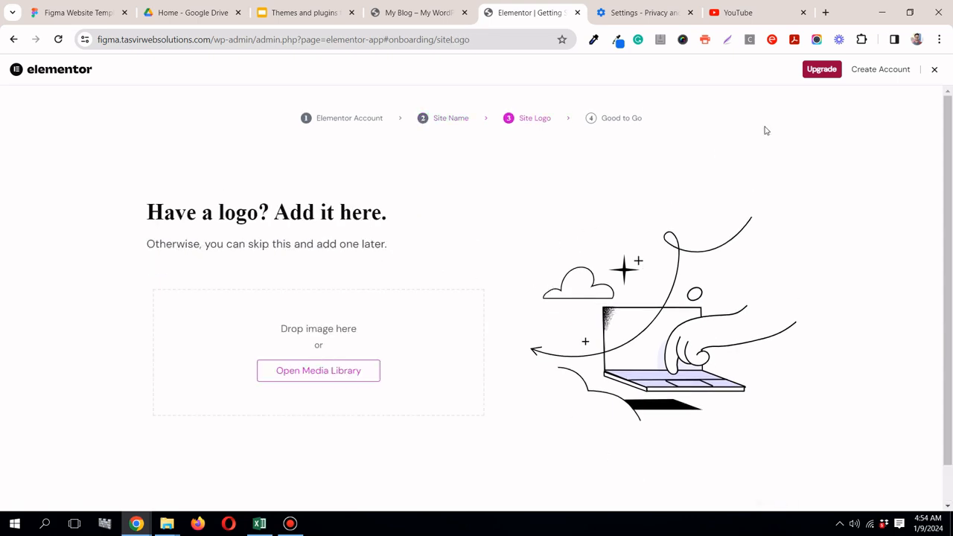
click(934, 69)
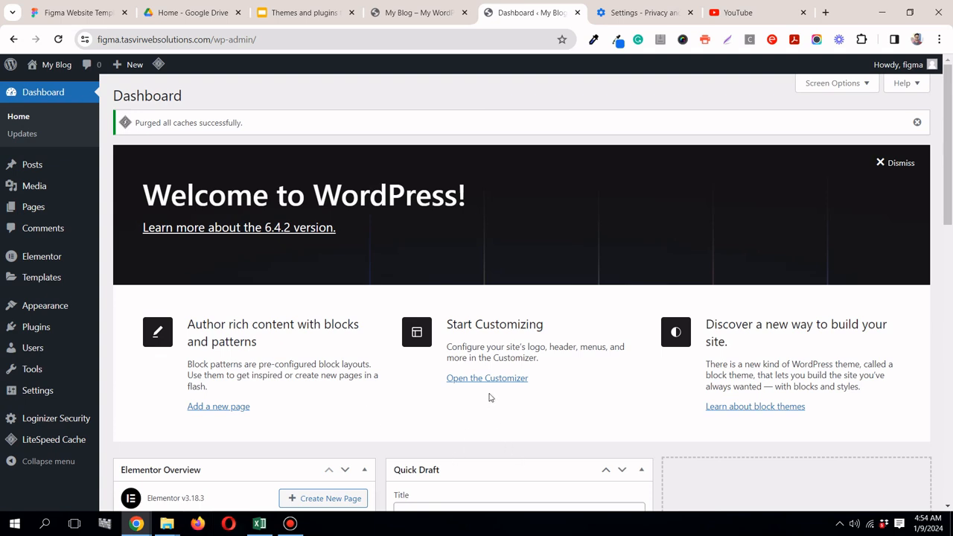
Step: Load elementor.com in the YouTube tab and go to the Elementor account's Websites page through the login link
click(772, 16)
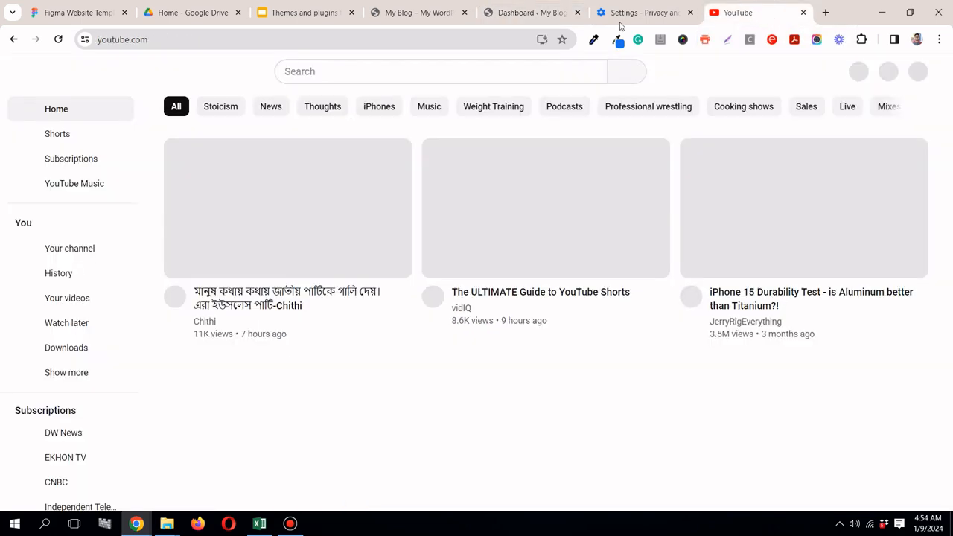
click(467, 41)
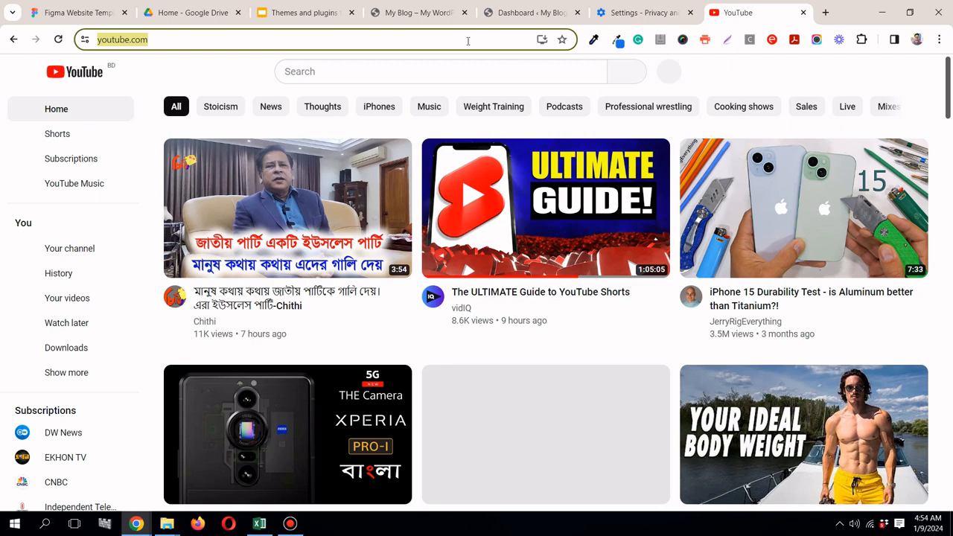
text(elementor)
key(Return)
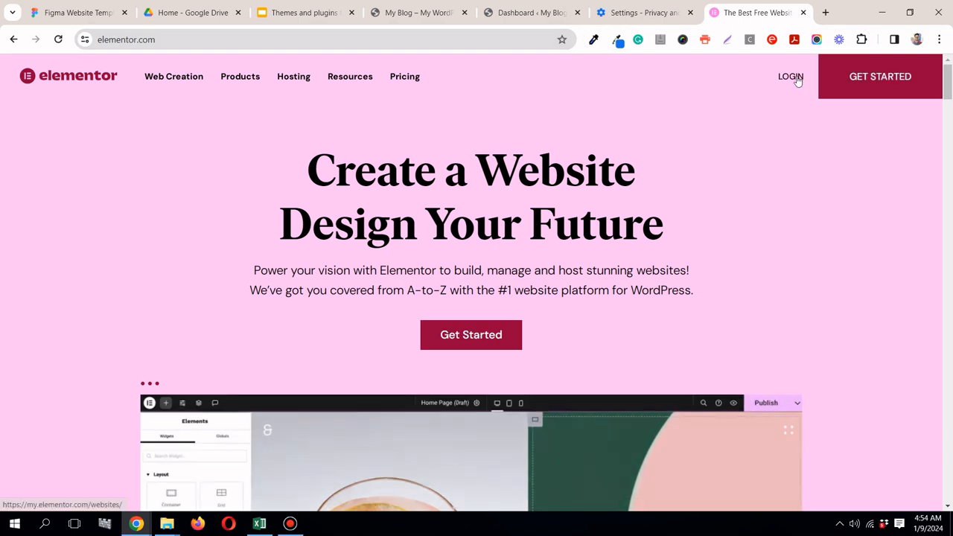
click(792, 78)
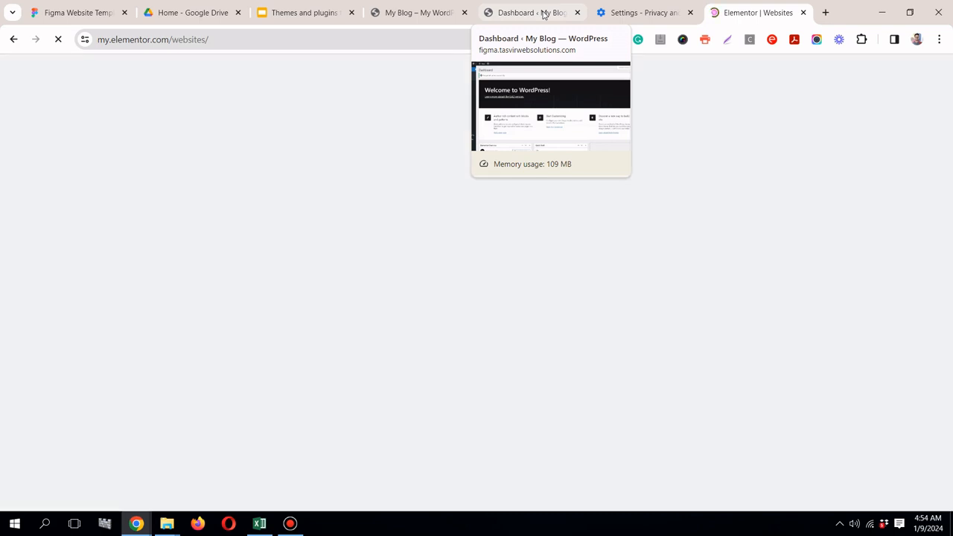
Step: Return to the My Blog WordPress dashboard while the Elementor account loads and open the page for adding a new plugin
click(544, 14)
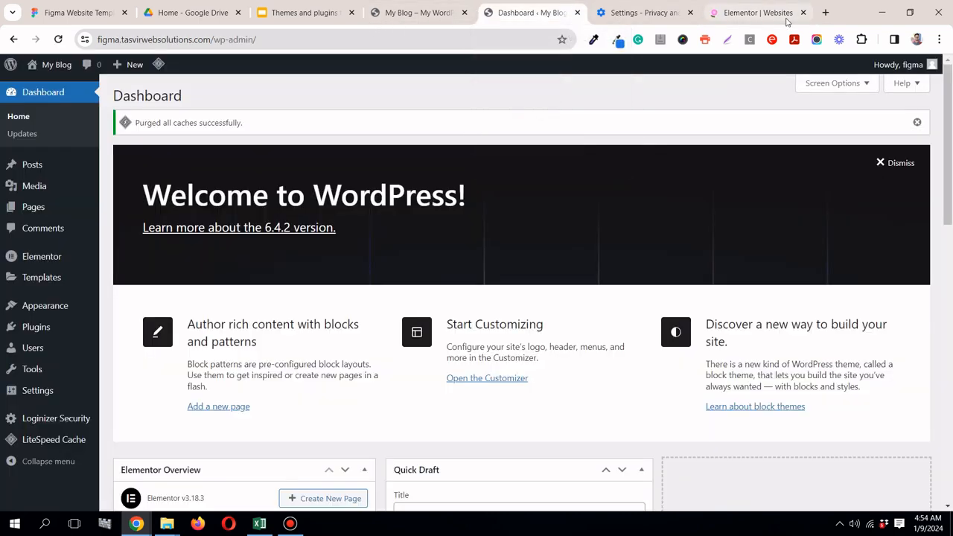
click(787, 22)
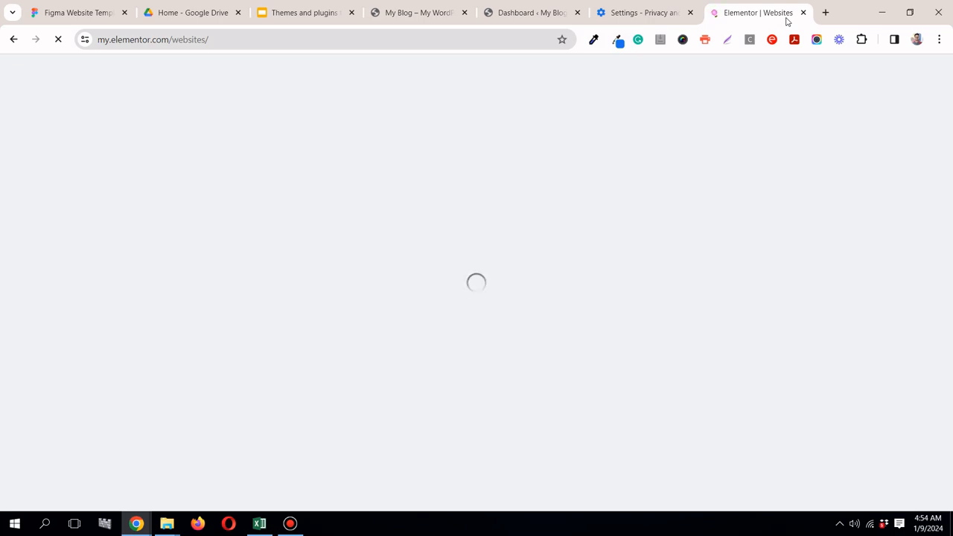
click(530, 14)
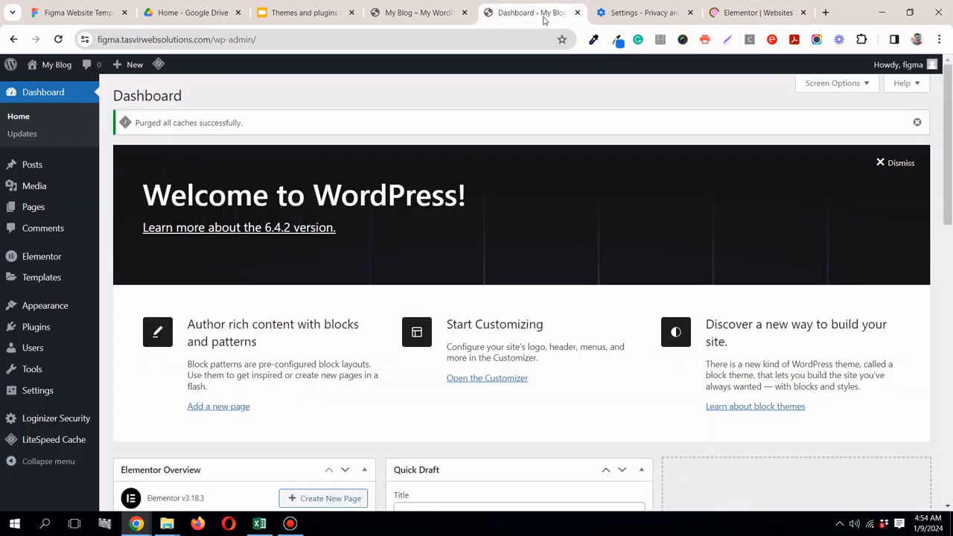
mouse_move(47, 332)
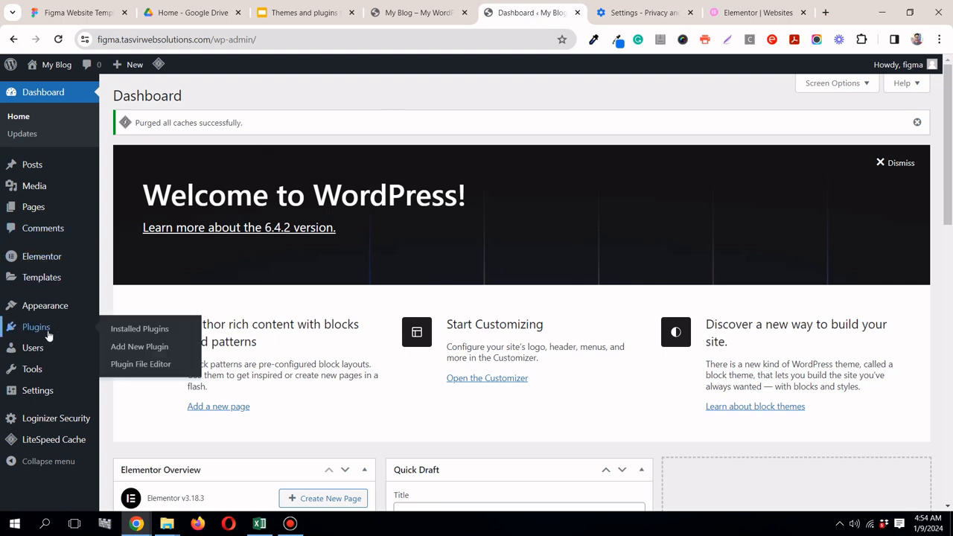
click(144, 350)
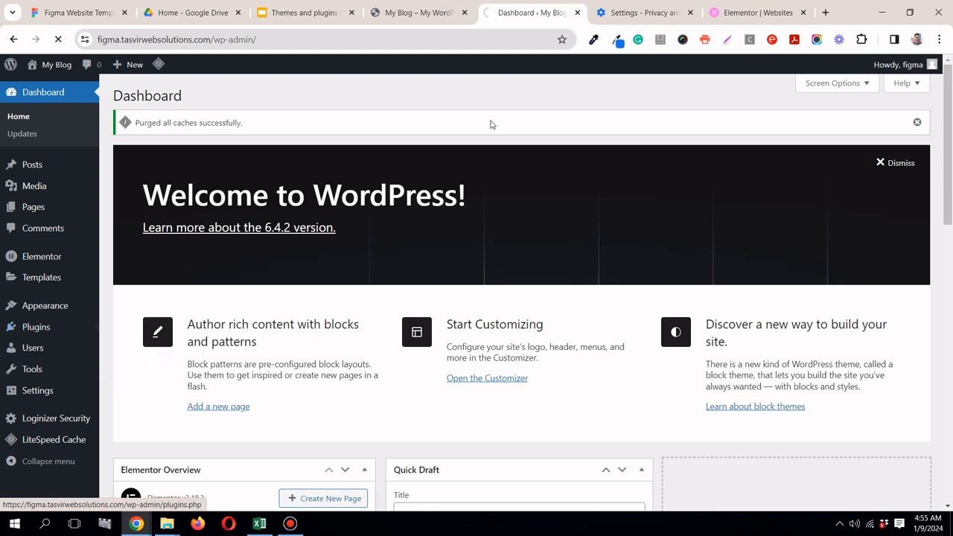
Step: Download the Elementor Pro Expert plugin from the Elementor account and close the browser's privacy settings tab
click(748, 12)
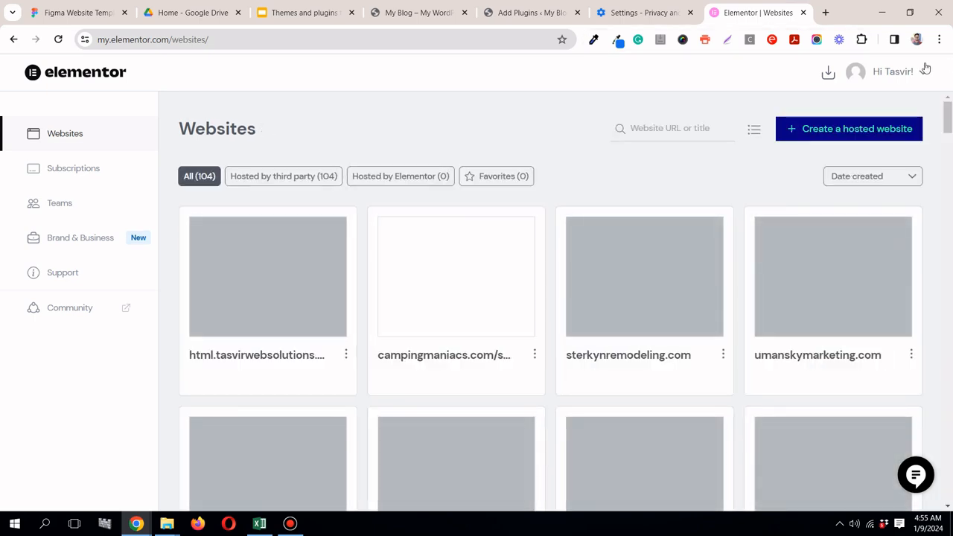
click(915, 78)
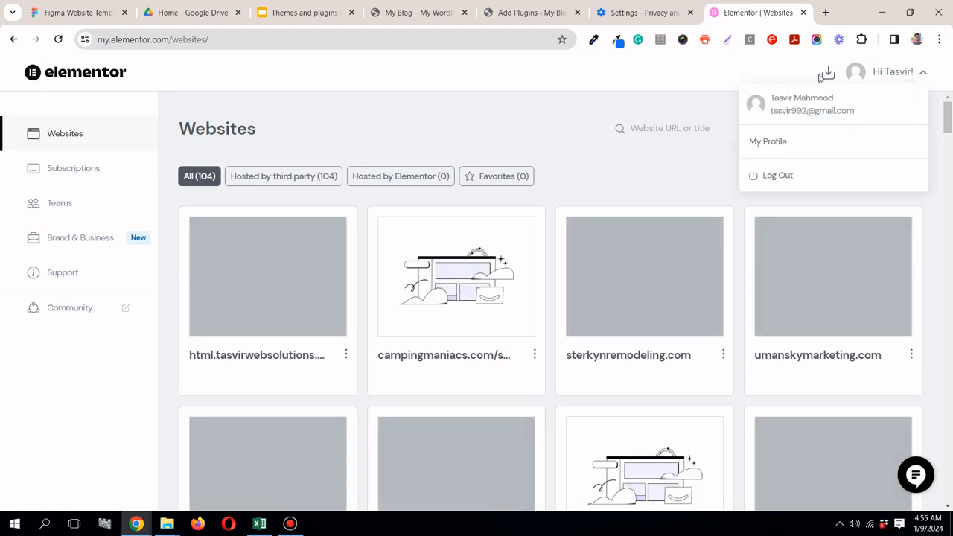
click(827, 74)
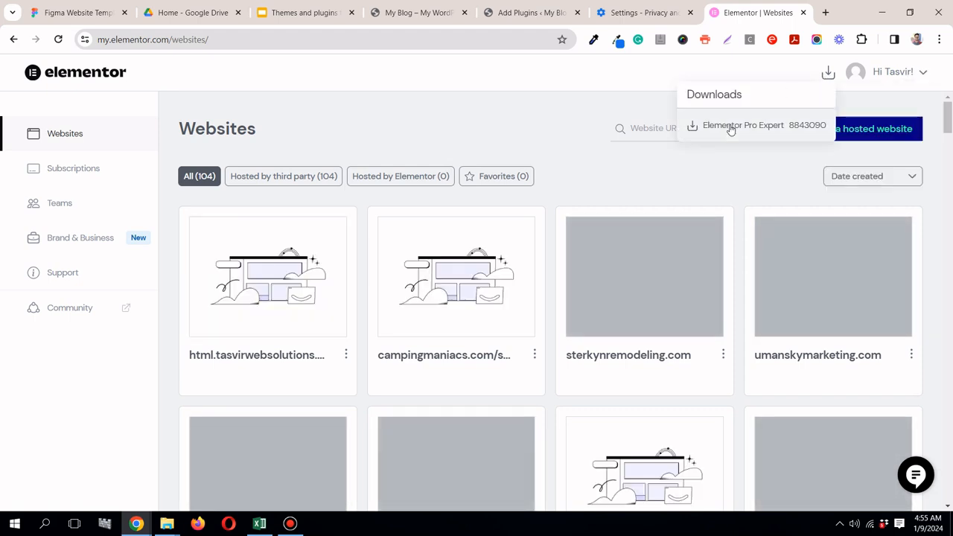
click(728, 126)
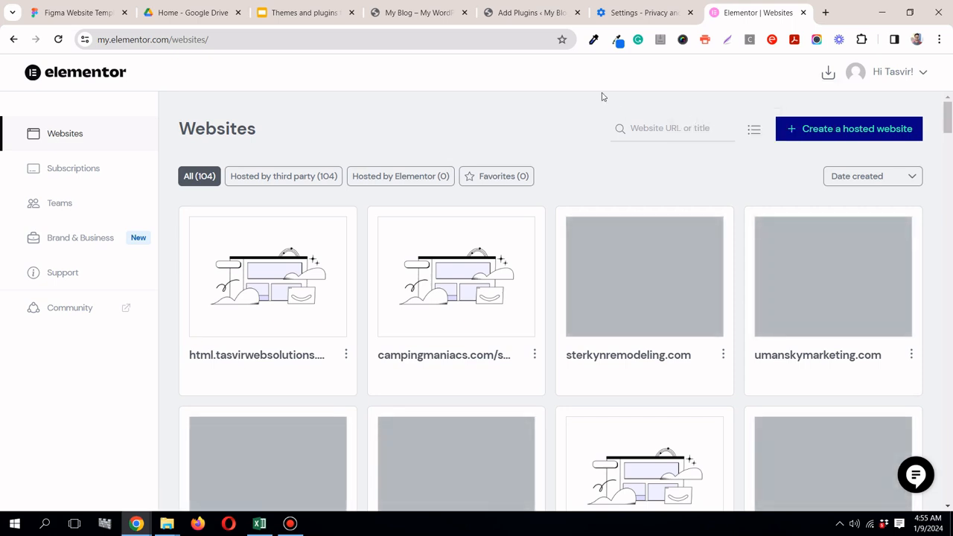
click(626, 13)
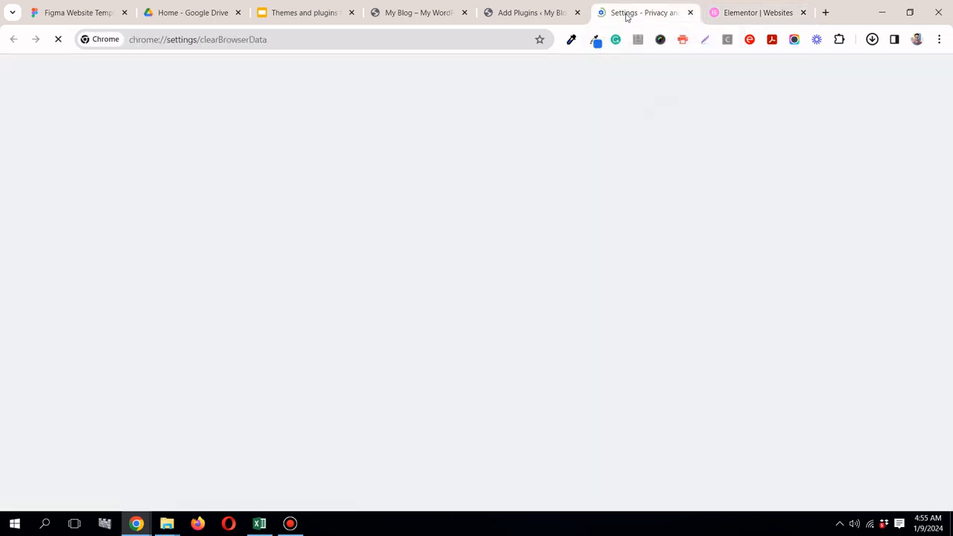
click(690, 13)
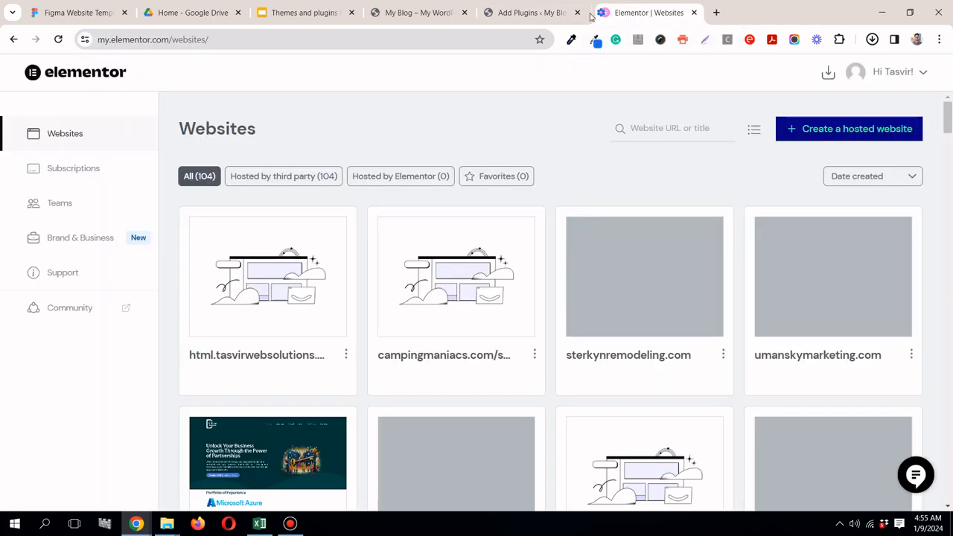
Step: Upload the downloaded elementor-pro-3.18.2 (1).zip to the WordPress site as a plugin, install it and activate it
click(524, 15)
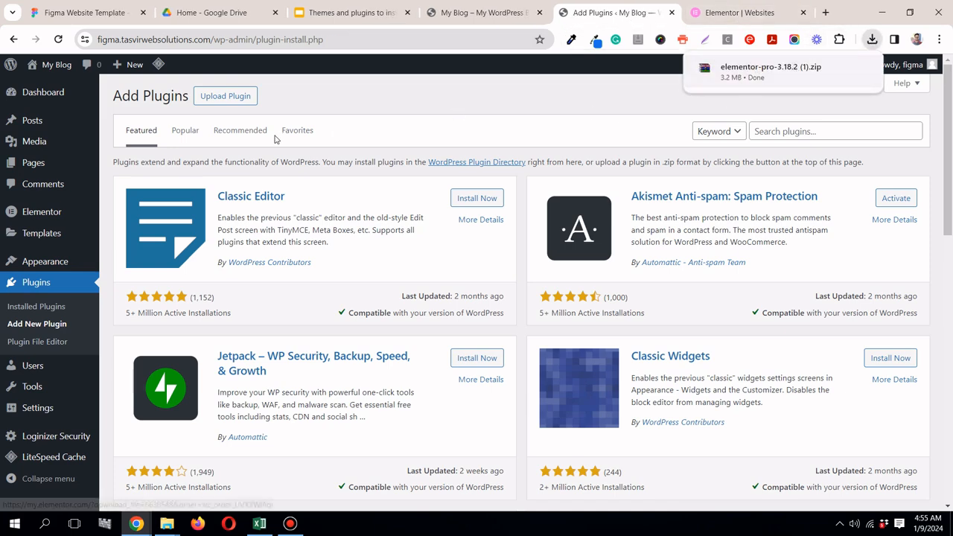
click(235, 99)
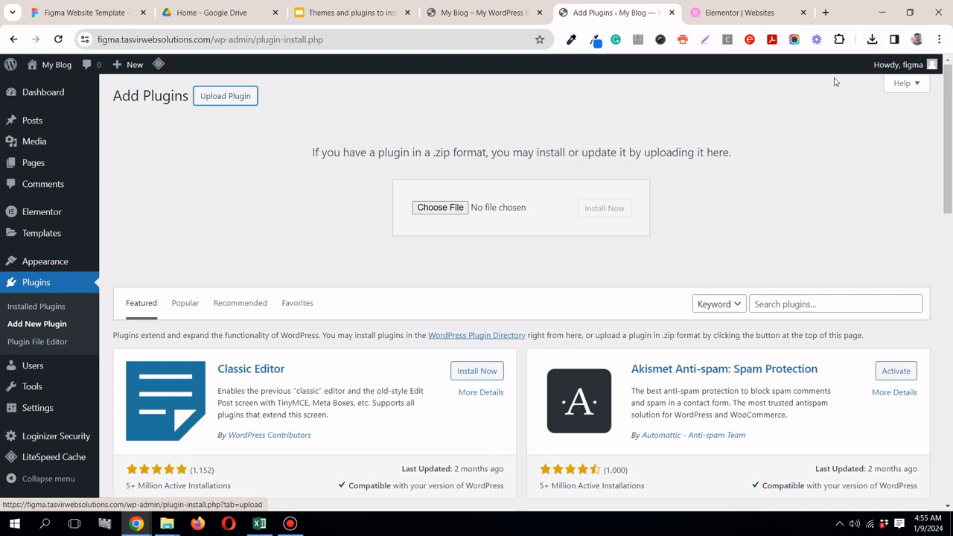
click(872, 39)
drag(759, 99, 449, 213)
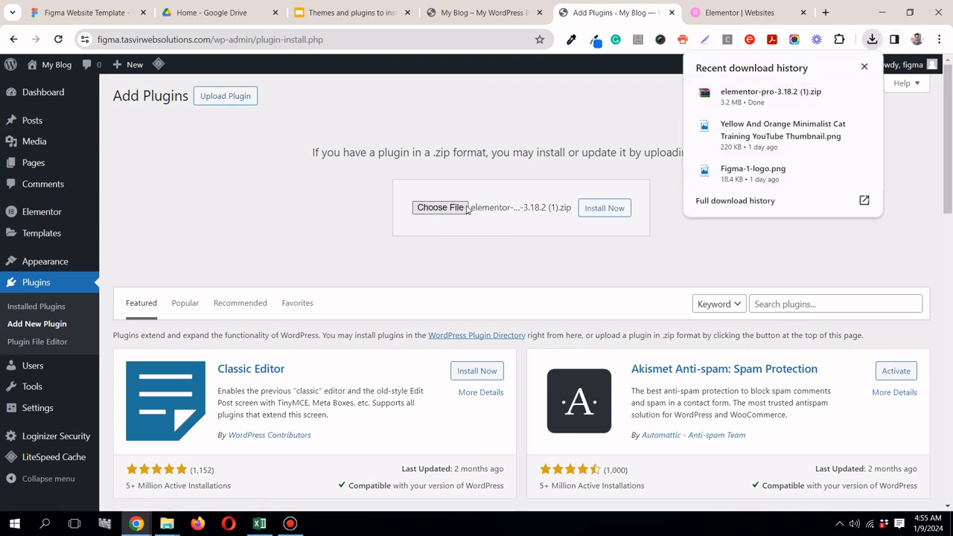
click(624, 209)
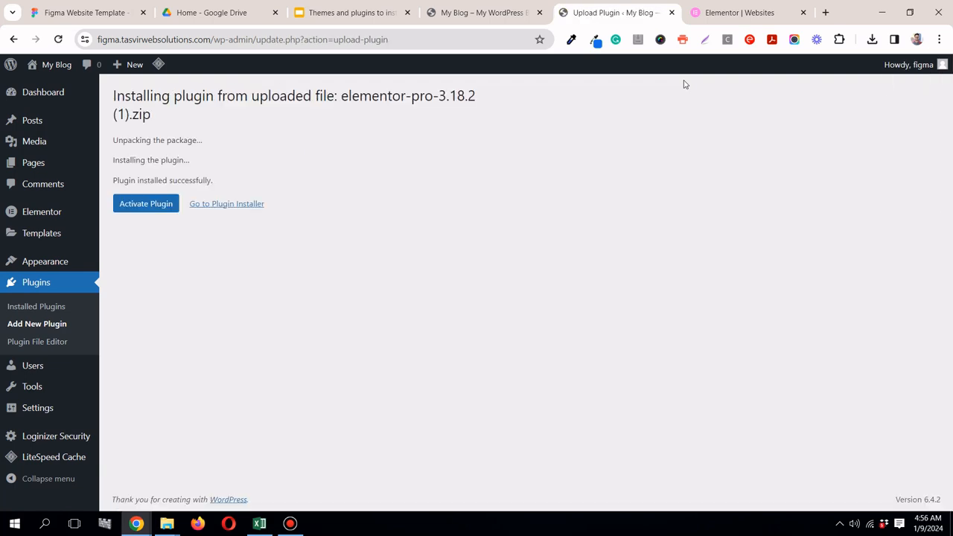
click(158, 204)
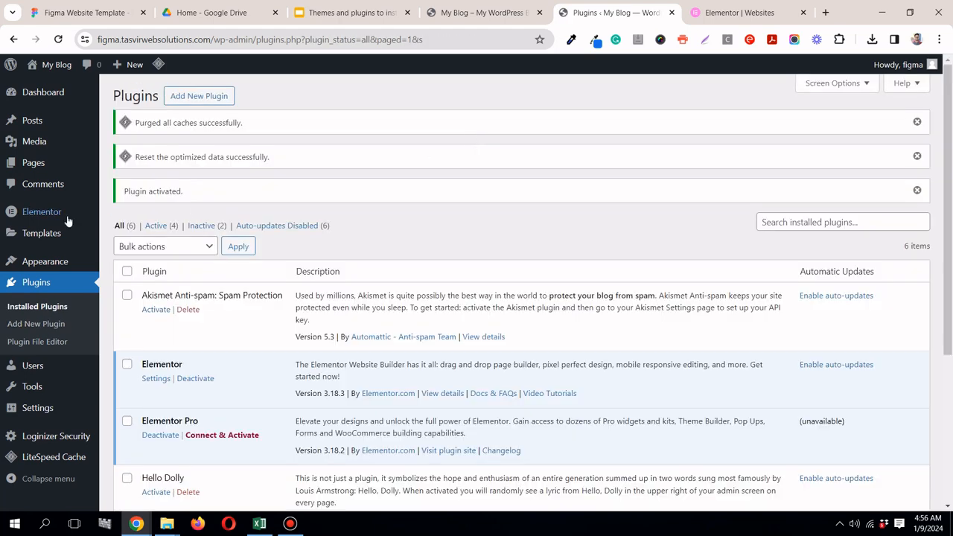
Step: Open Elementor's License Settings page, where the Elementor Pro license can be connected and activated
mouse_move(67, 216)
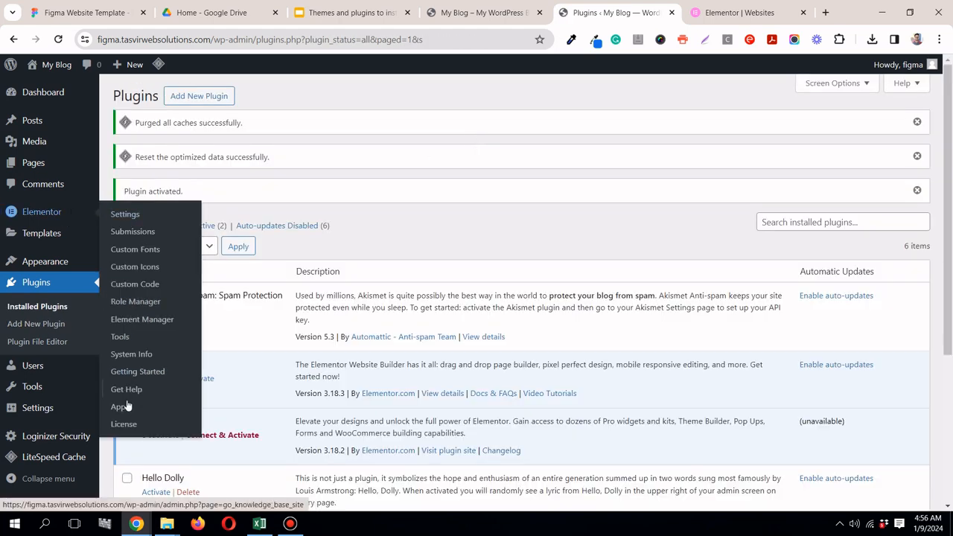
click(125, 423)
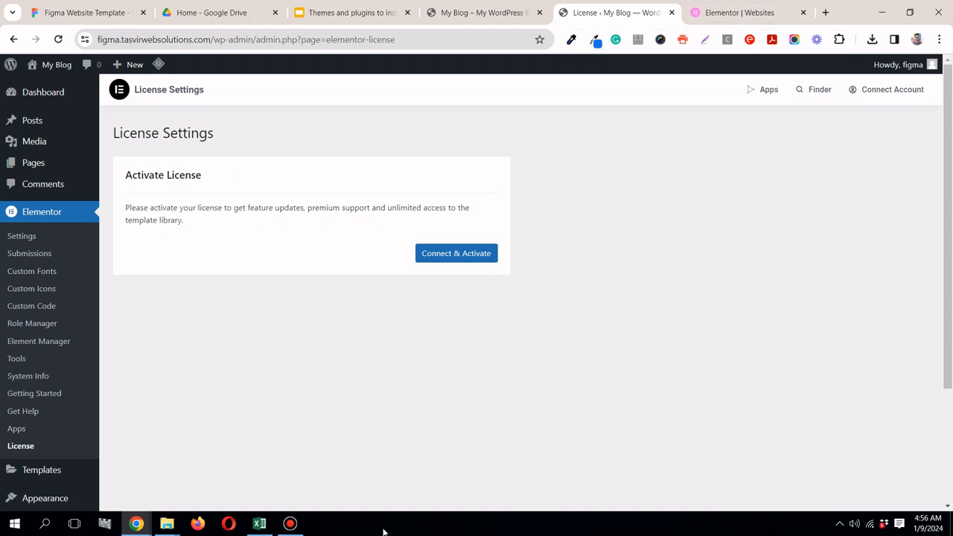
click(294, 525)
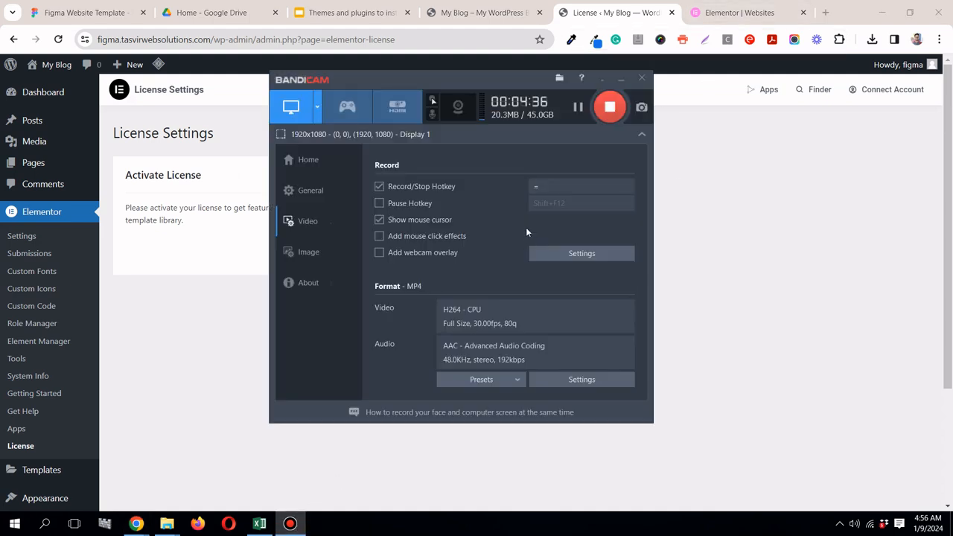
Step: Check the license activation notice in the Elementor settings and close the Elementor account's Websites tab
click(621, 80)
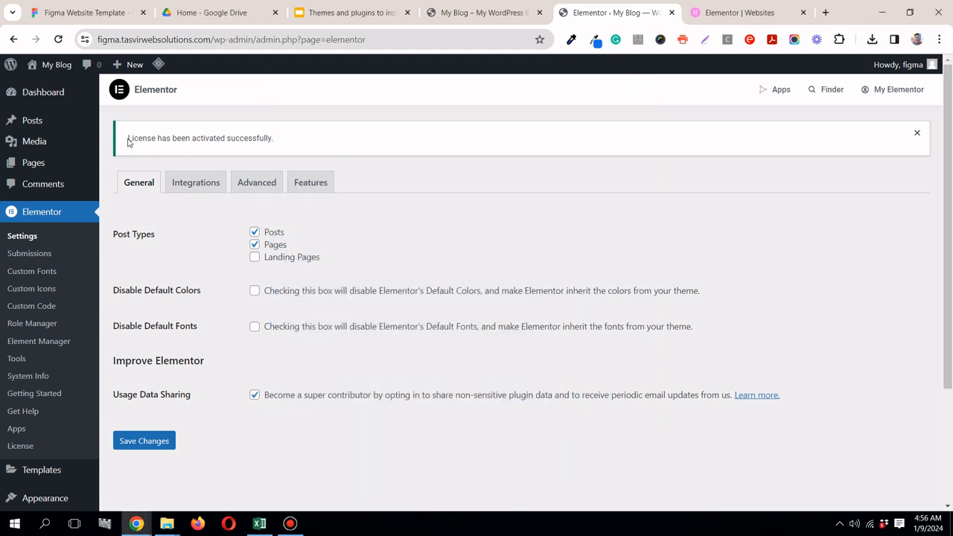
drag(129, 138, 281, 138)
click(281, 138)
click(803, 12)
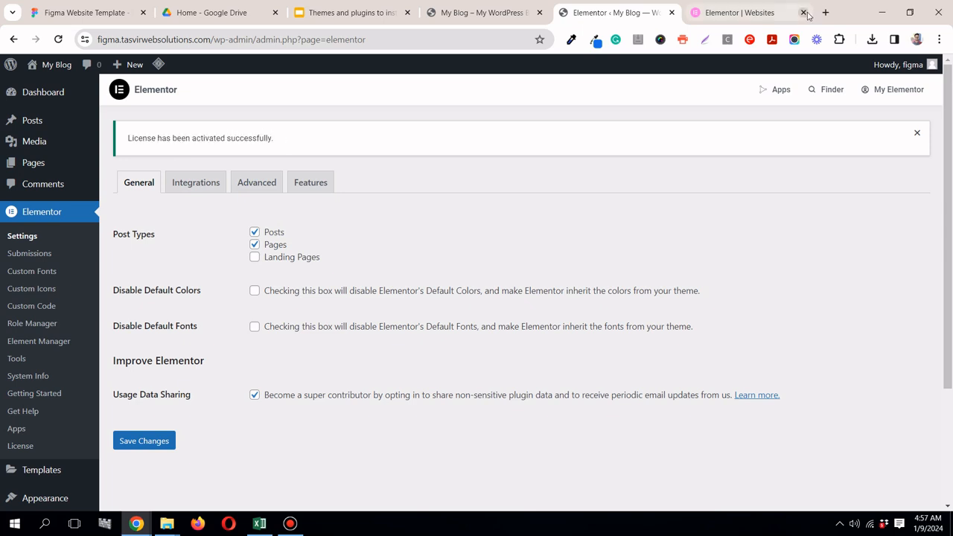
Step: Review the slide listing the themes and plugins to install, along with the My Blog site and its Elementor settings
click(545, 12)
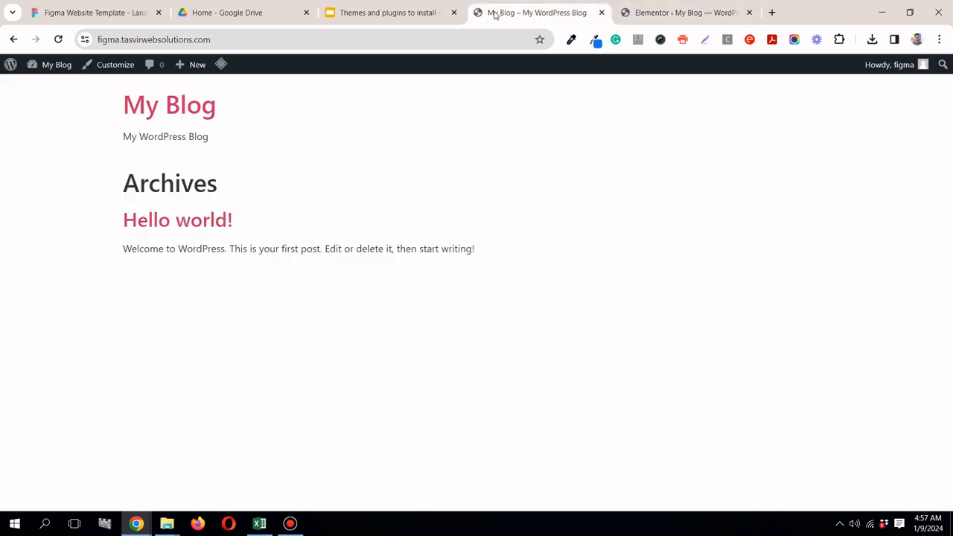
click(376, 14)
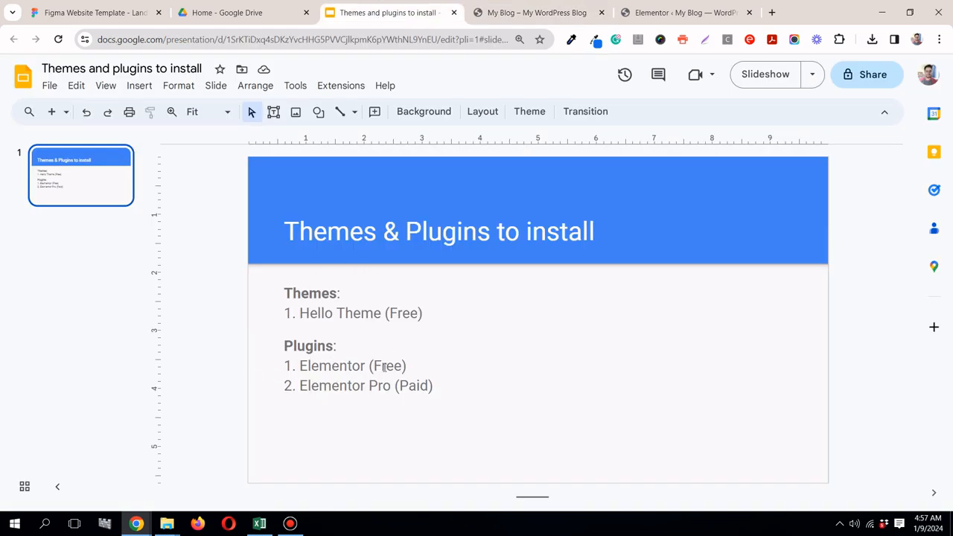
click(519, 15)
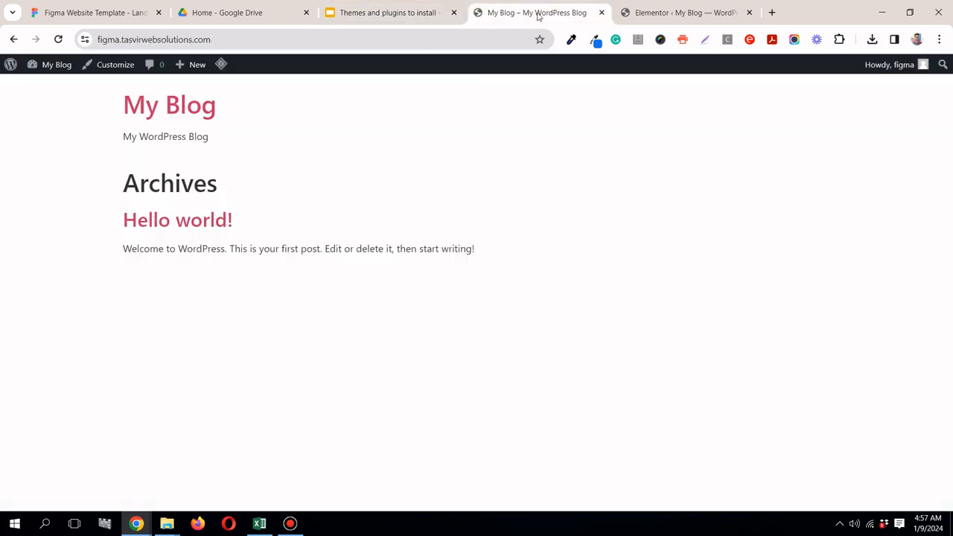
click(636, 15)
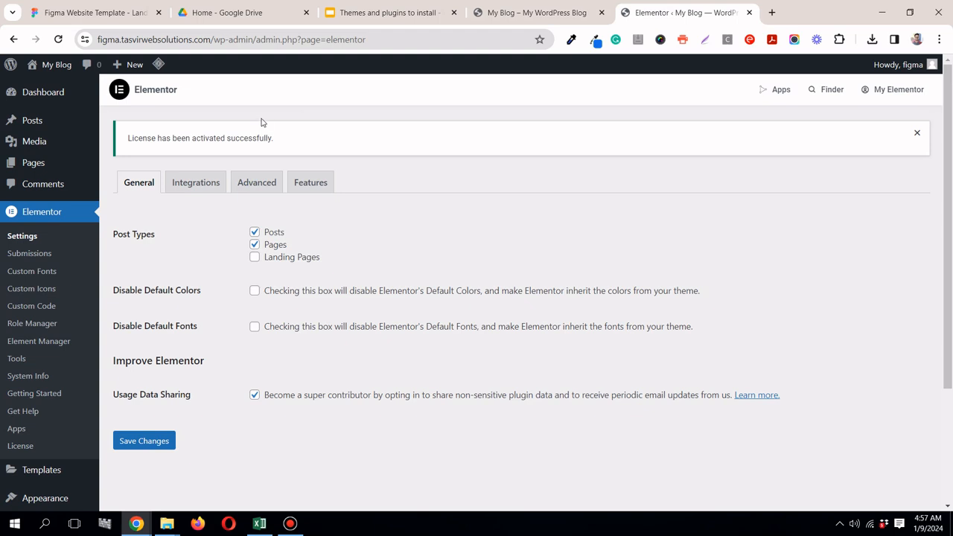
Step: View the Figma landing page template, dismissing the Google sign-in prompt, and return to the Elementor settings page
click(95, 14)
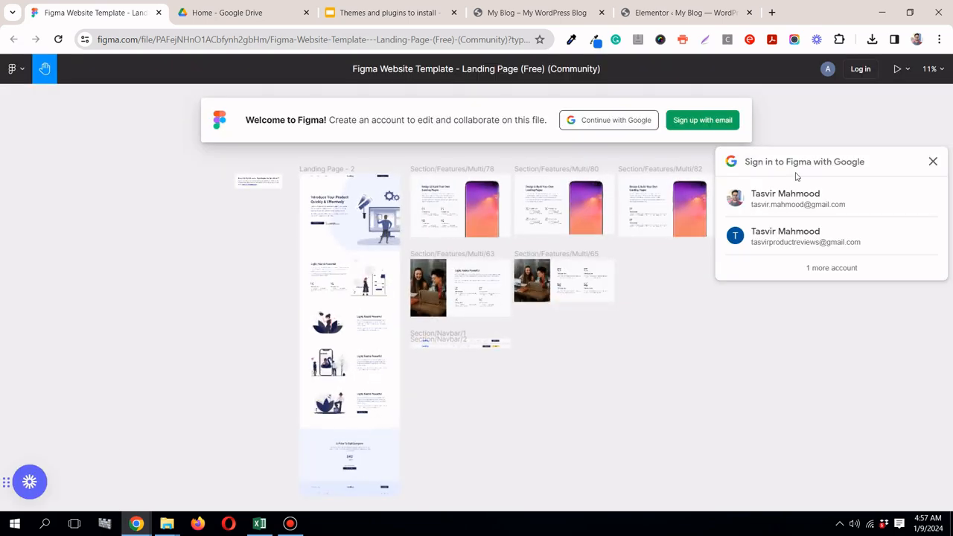
click(932, 162)
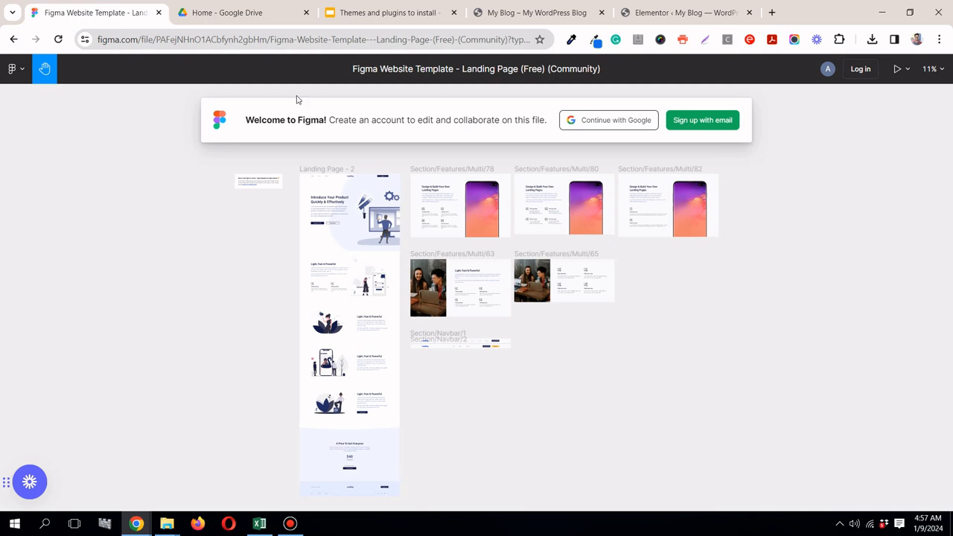
click(655, 11)
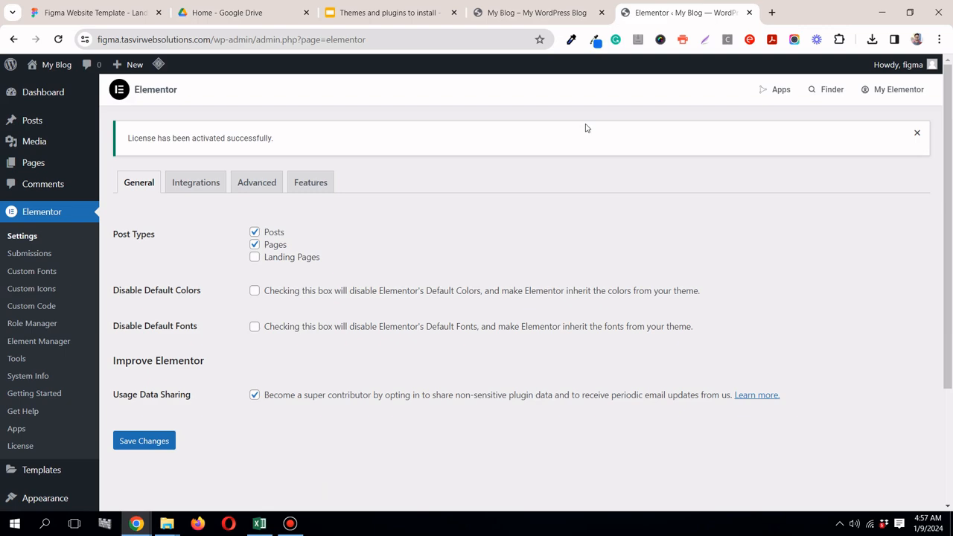
click(289, 524)
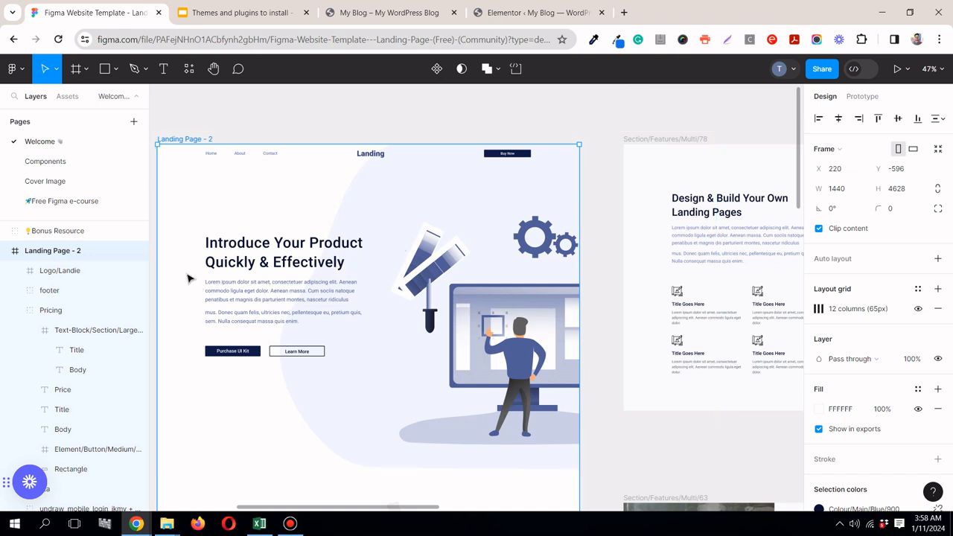
Step: Clear the selection in the Figma landing page file, turn on Dev Mode and dismiss the Figma for VS Code notice
click(413, 330)
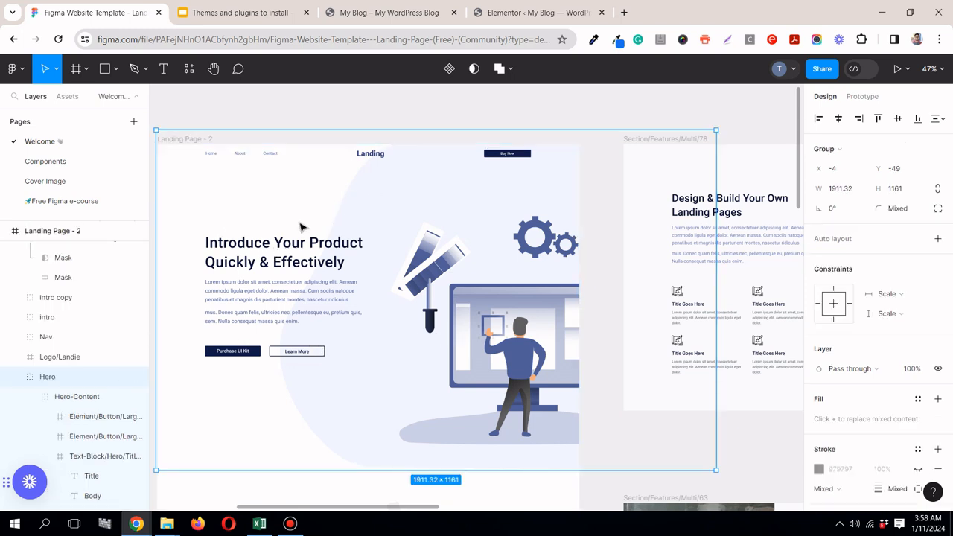
key(Escape)
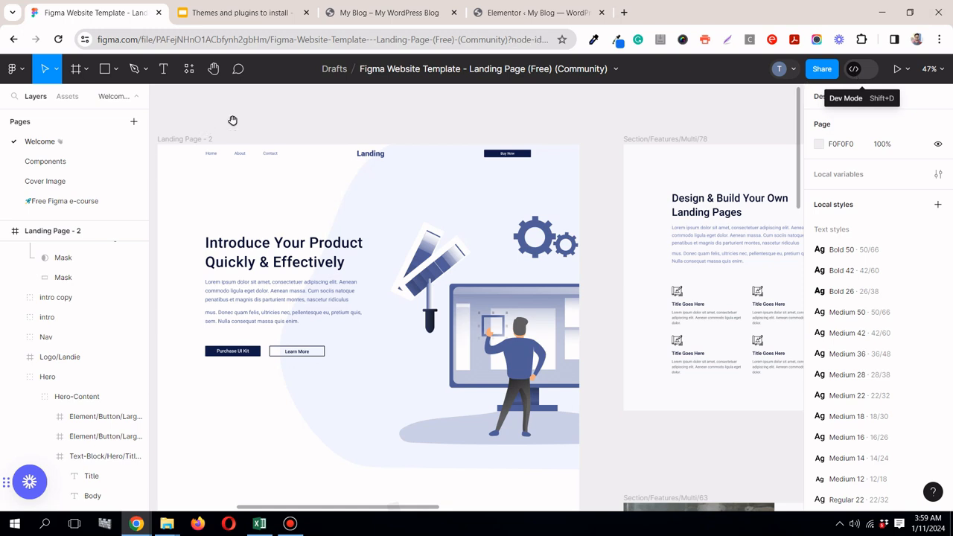
key(shift+d)
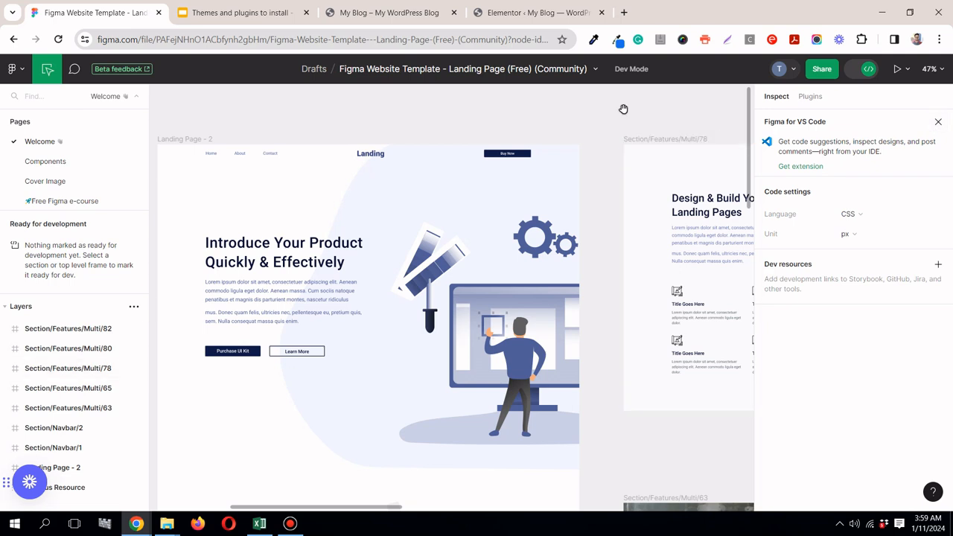
click(938, 122)
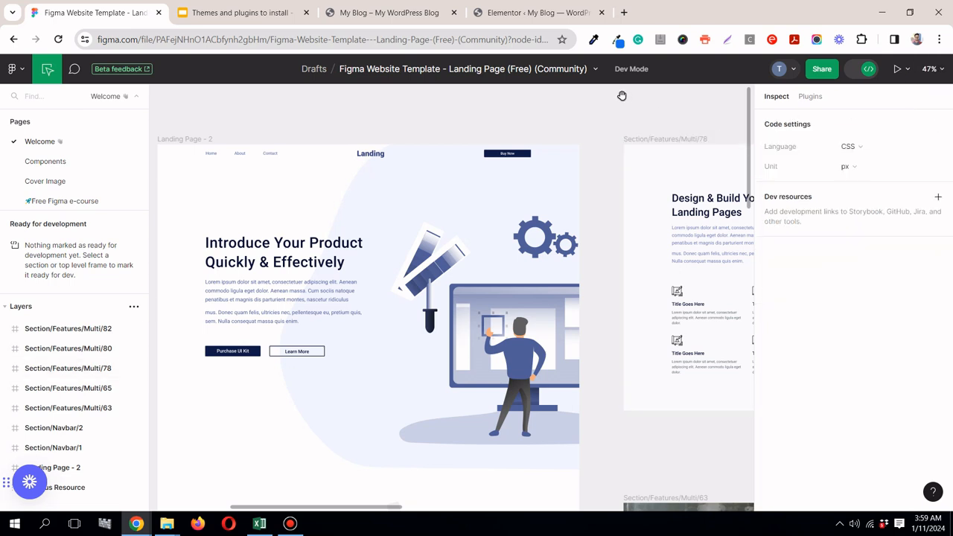
Step: Inspect the layout and typography of the hero title "Introduce Your Product Quickly & Effectively" in Dev Mode
click(316, 251)
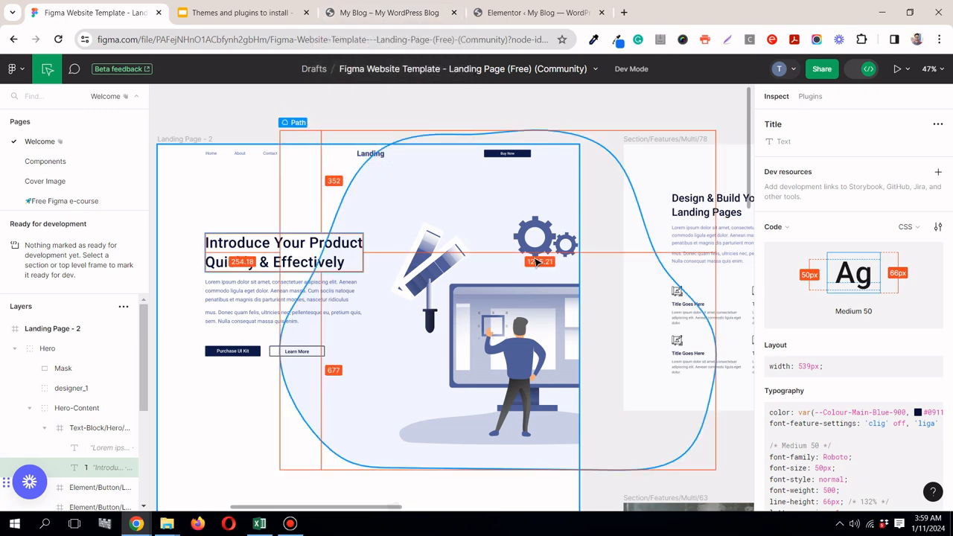
scroll(536, 261, up, 5)
scroll(534, 258, down, 8)
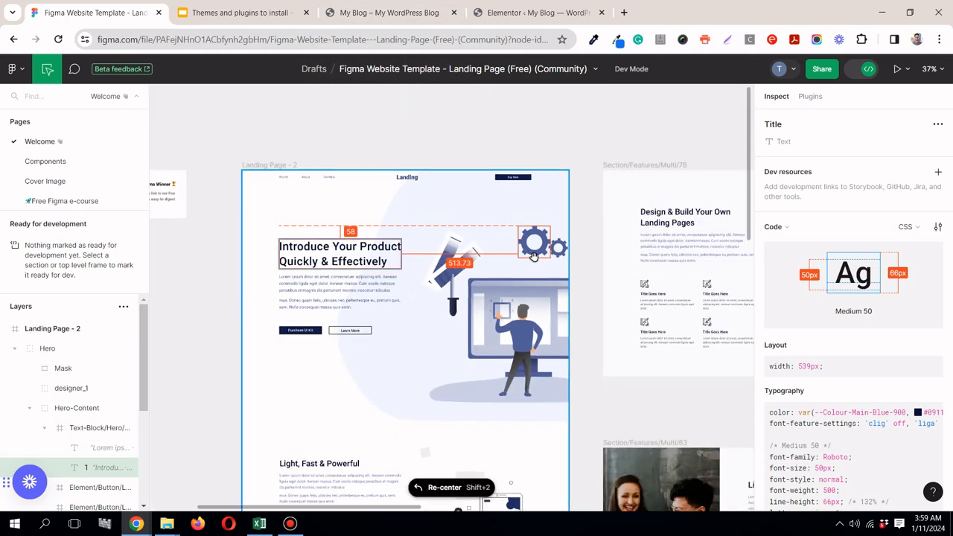
Step: Go to the WordPress site's list of pages and open Sample Page for editing
click(557, 17)
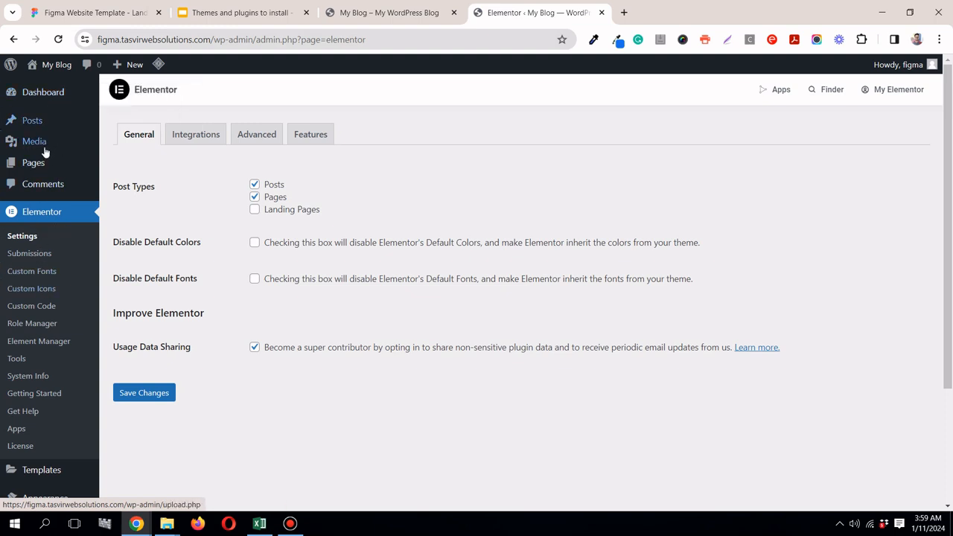
mouse_move(42, 162)
click(124, 166)
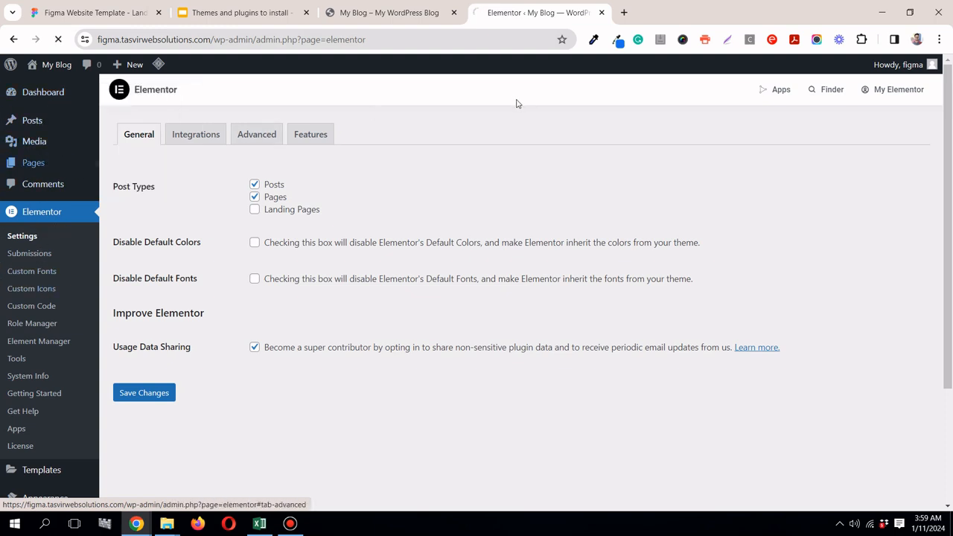
click(405, 12)
click(522, 17)
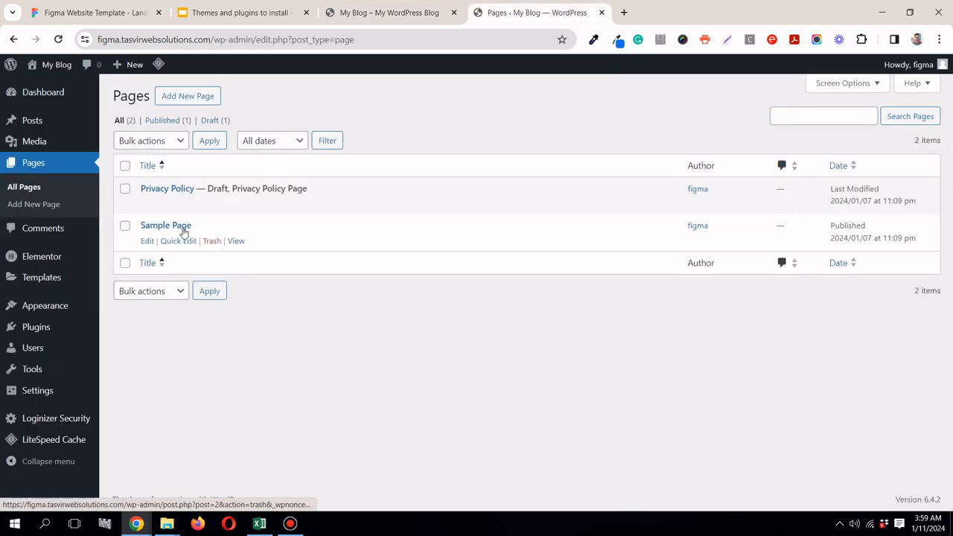
click(183, 228)
Step: Move the Figma template's browser tab so it sits directly beside the Sample Page editor tab
click(432, 15)
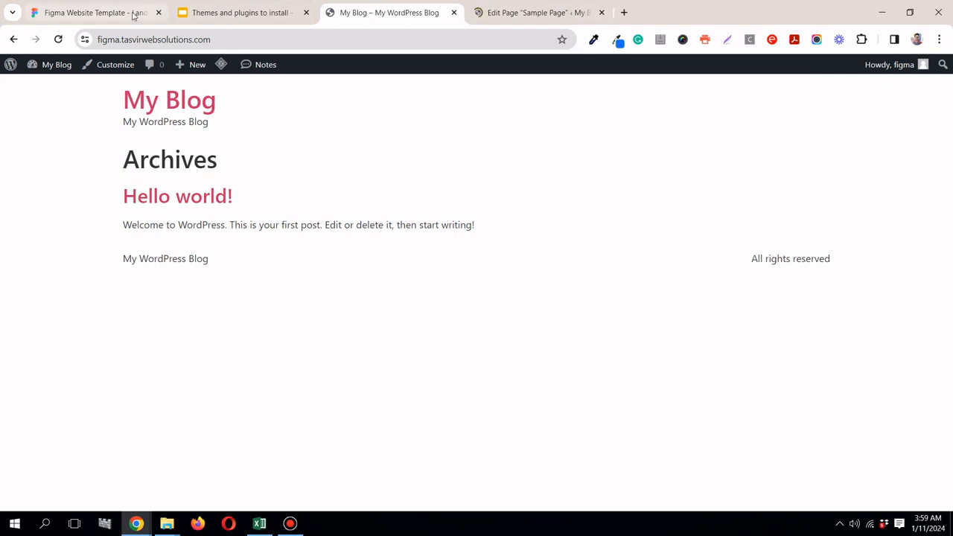
click(134, 15)
drag(245, 16, 395, 13)
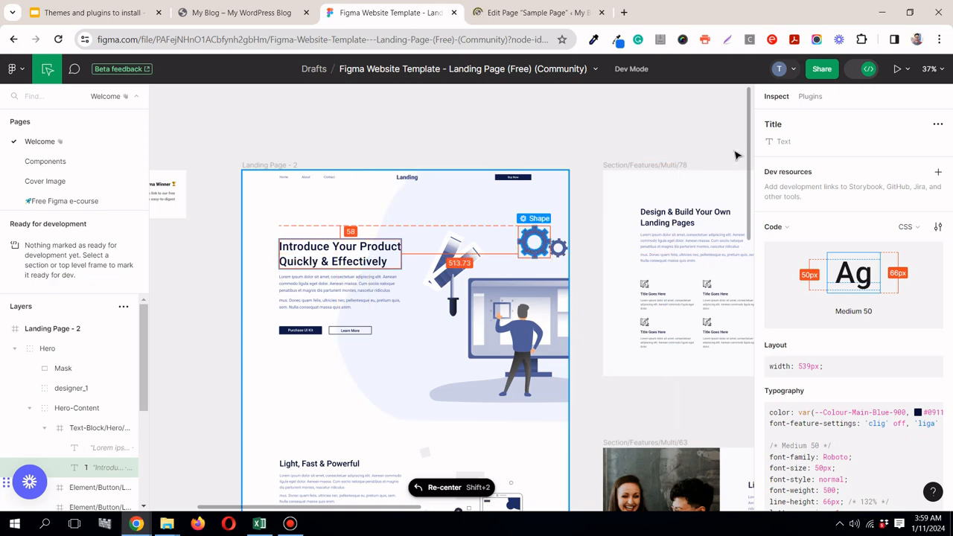
drag(749, 154, 764, 166)
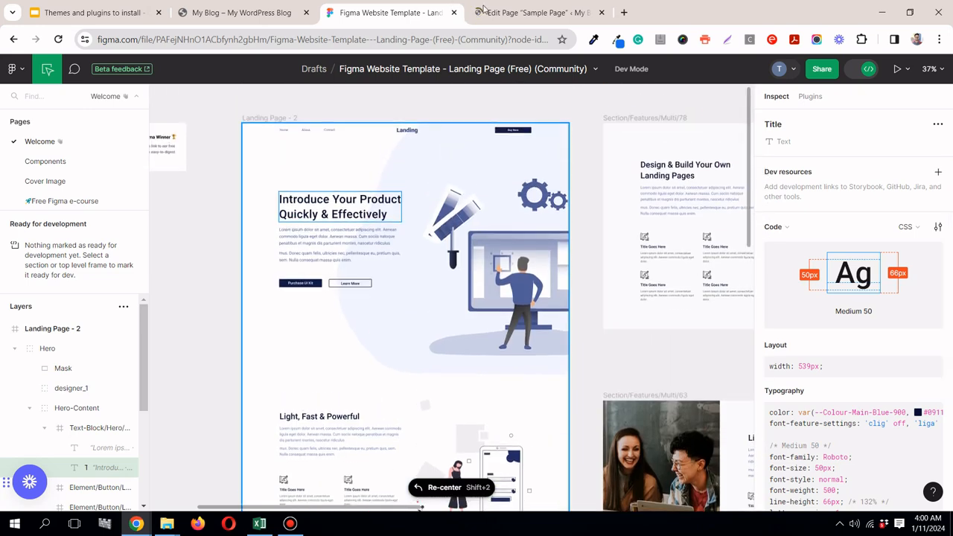
Step: Delete all the placeholder text blocks from Sample Page, closing the block editor welcome guide first, and update the page
click(523, 13)
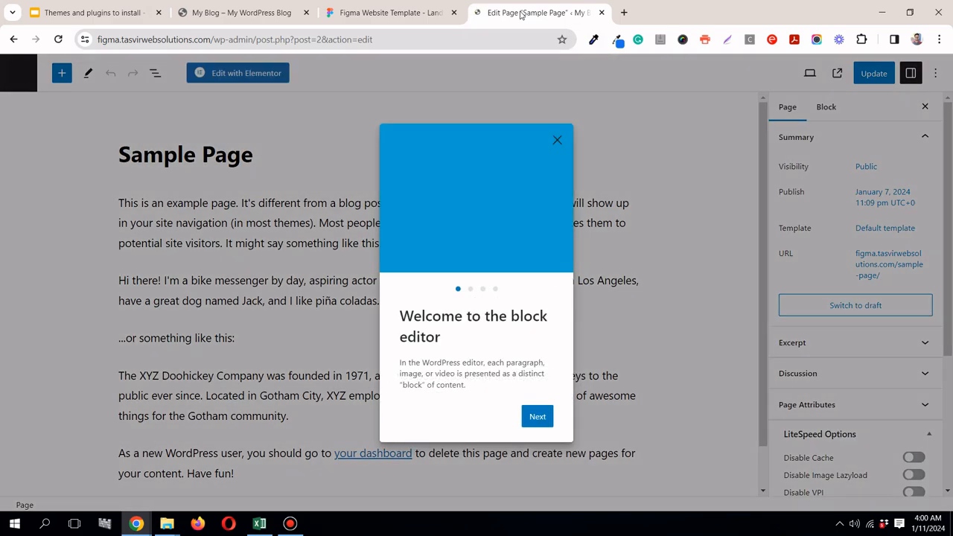
click(556, 141)
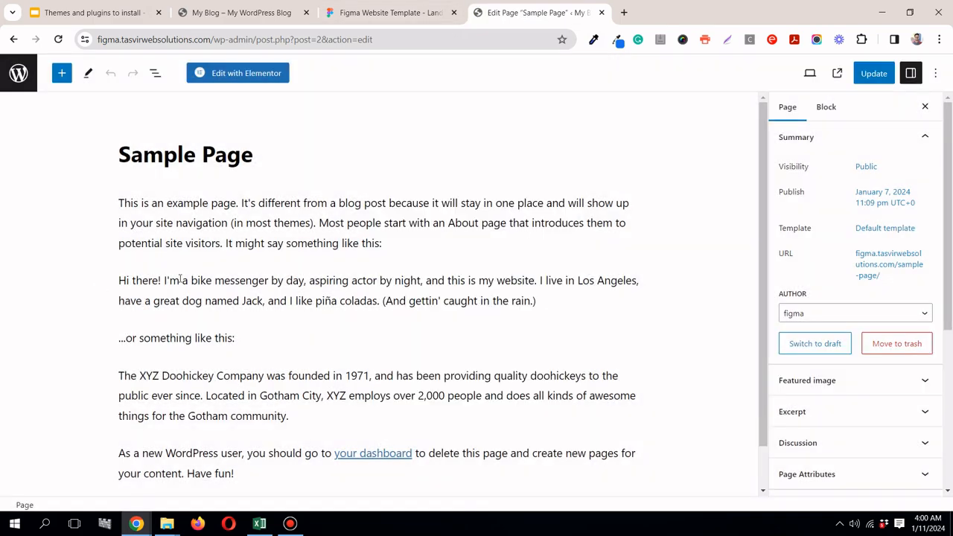
click(184, 280)
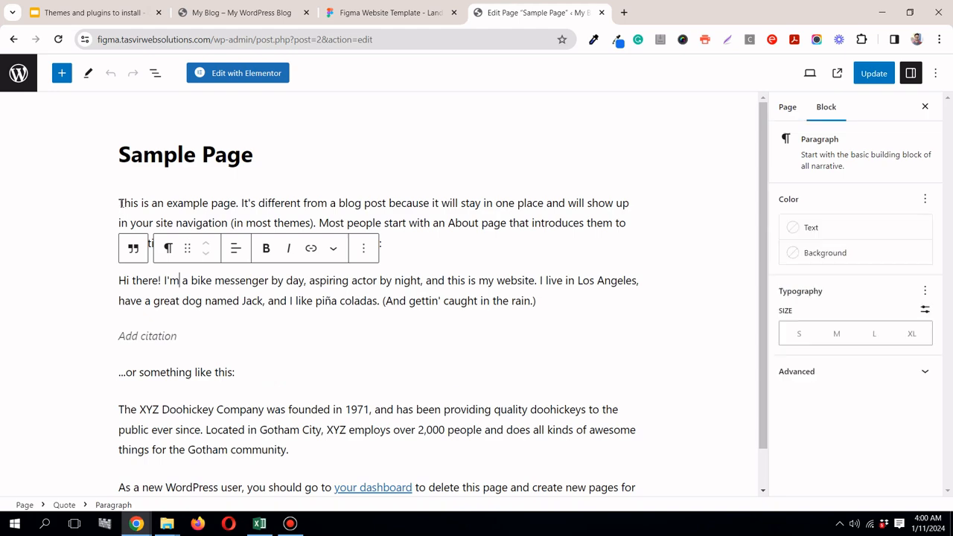
click(121, 202)
drag(132, 209, 409, 513)
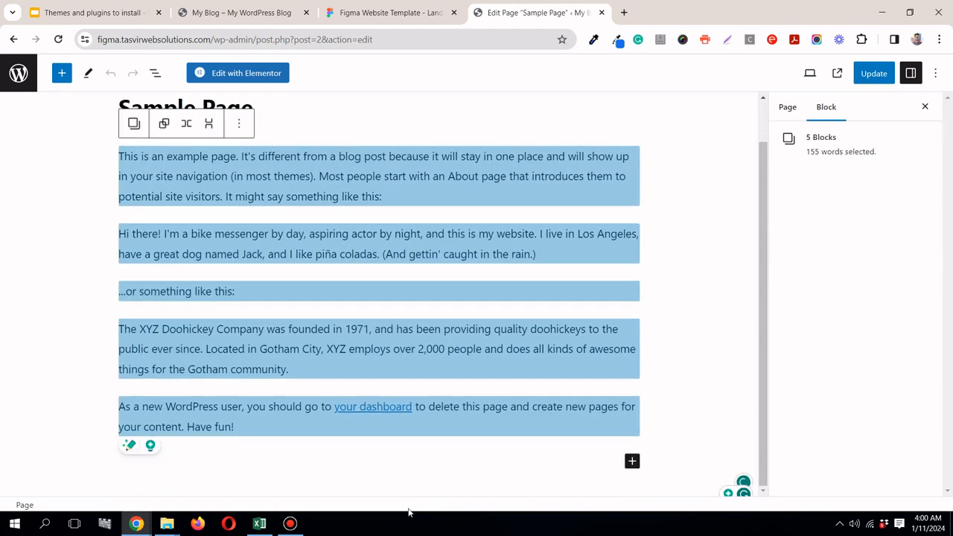
key(Delete)
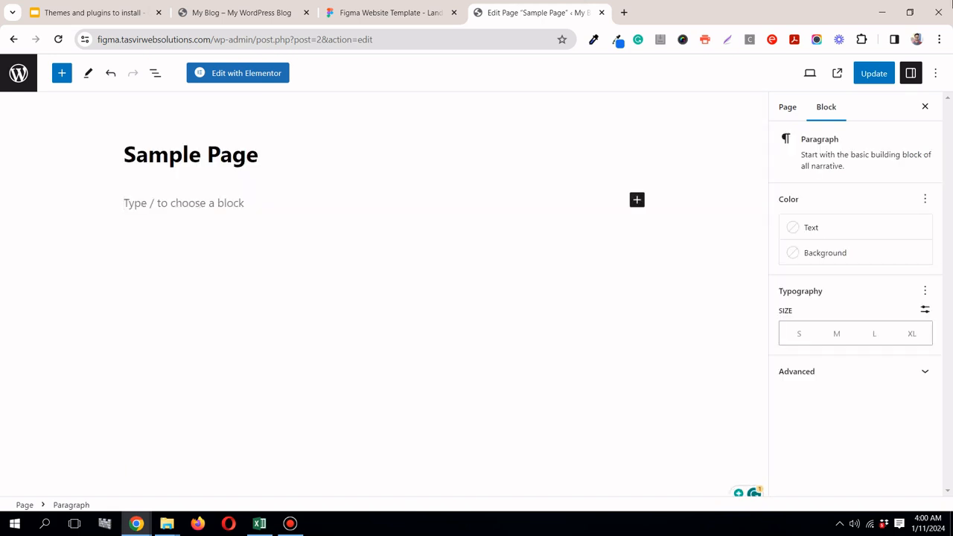
click(874, 73)
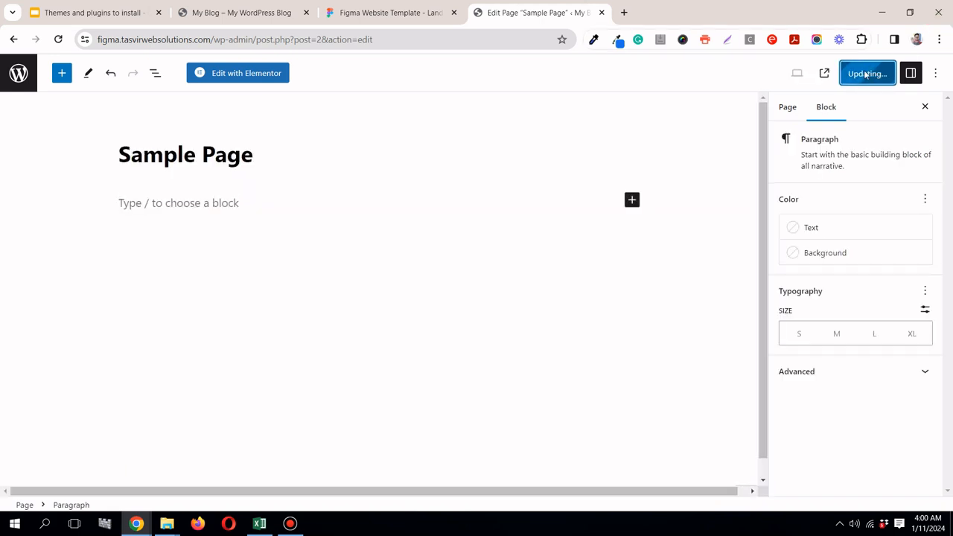
Step: Open Sample Page in the Elementor editor and dismiss the Elementor AI announcement
click(243, 79)
click(293, 525)
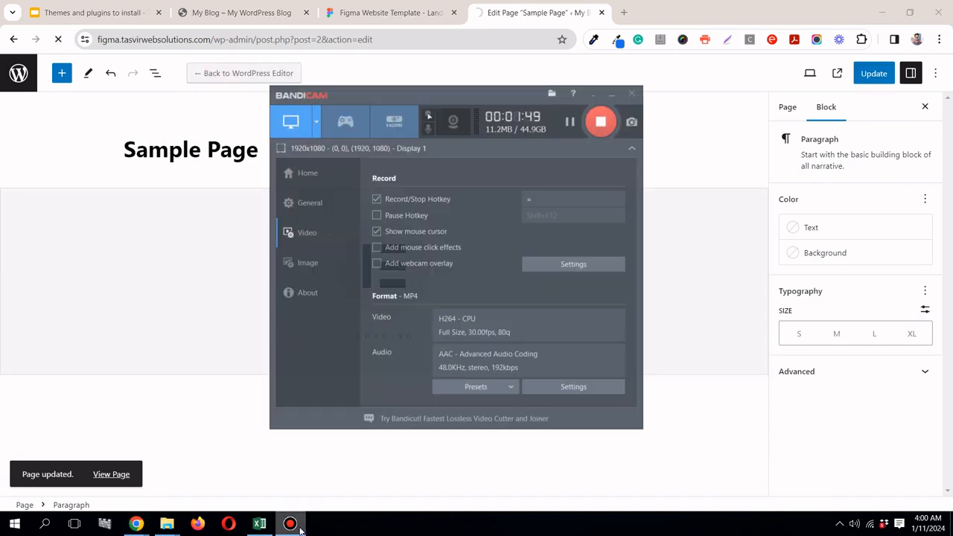
click(298, 525)
click(394, 15)
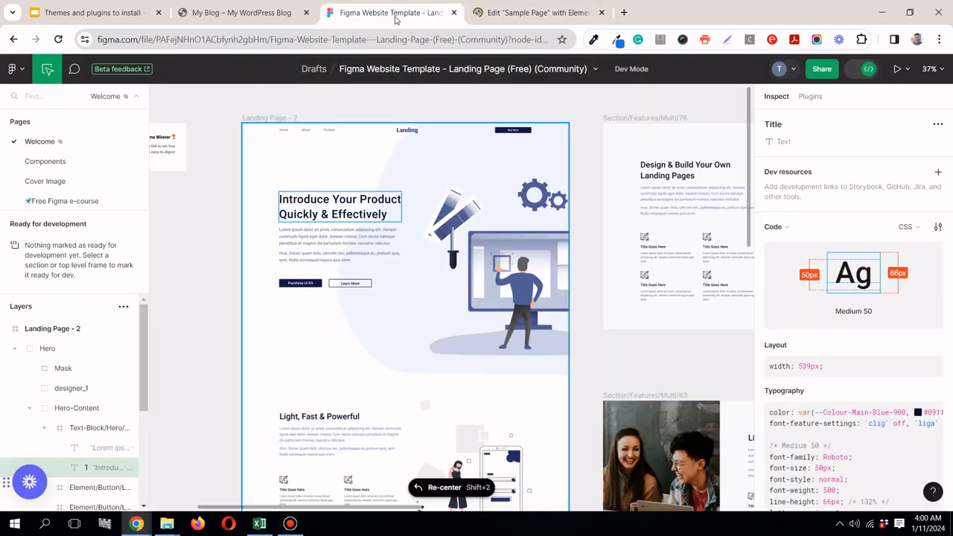
click(553, 9)
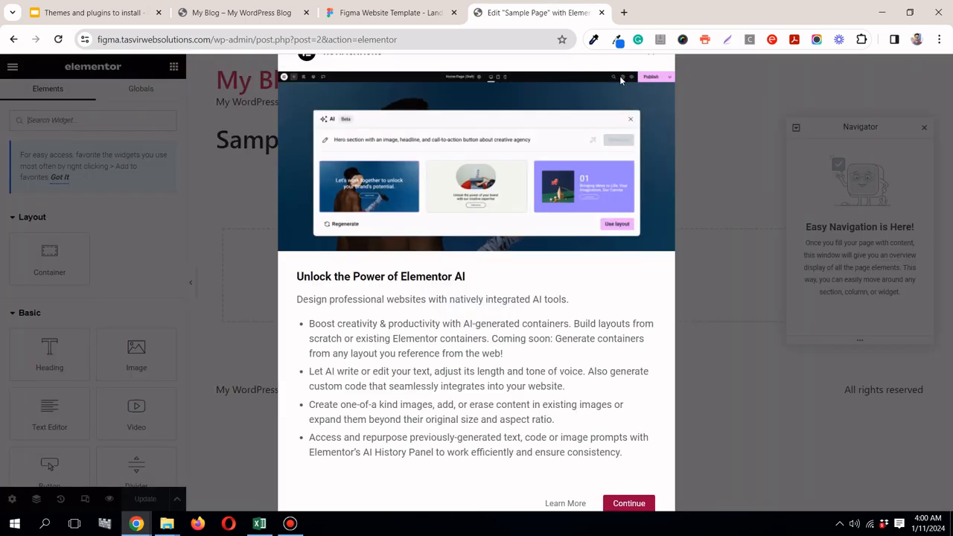
click(626, 506)
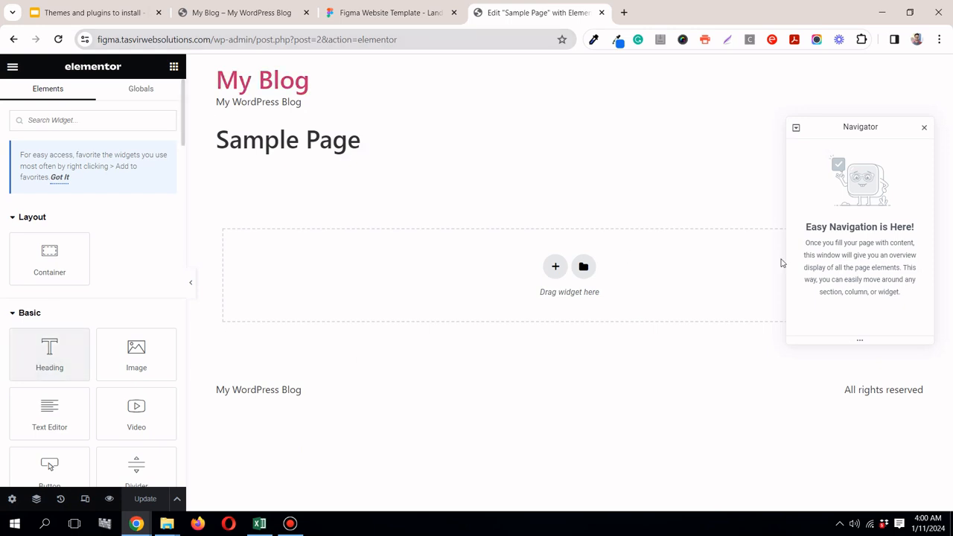
Step: Add a single container with vertical direction to Sample Page and close the Navigator
click(555, 267)
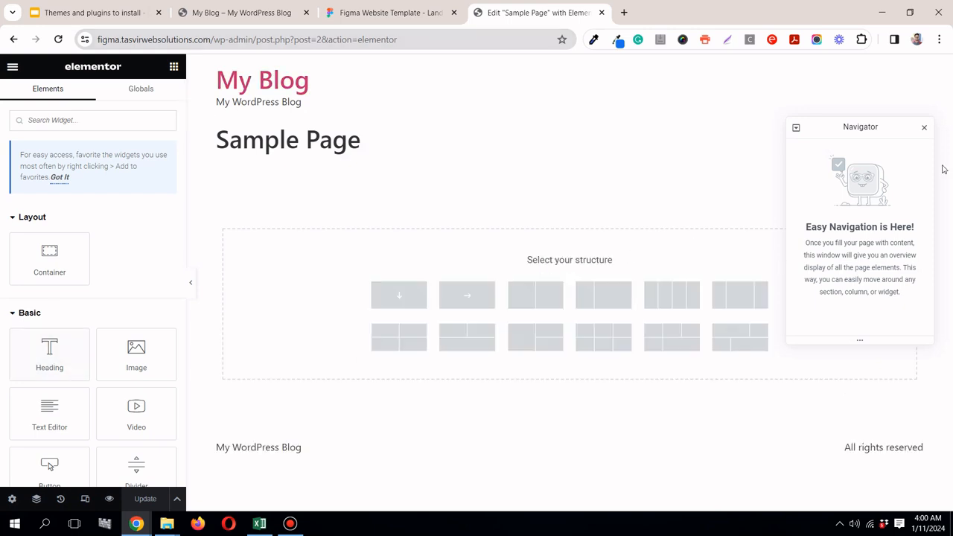
click(924, 127)
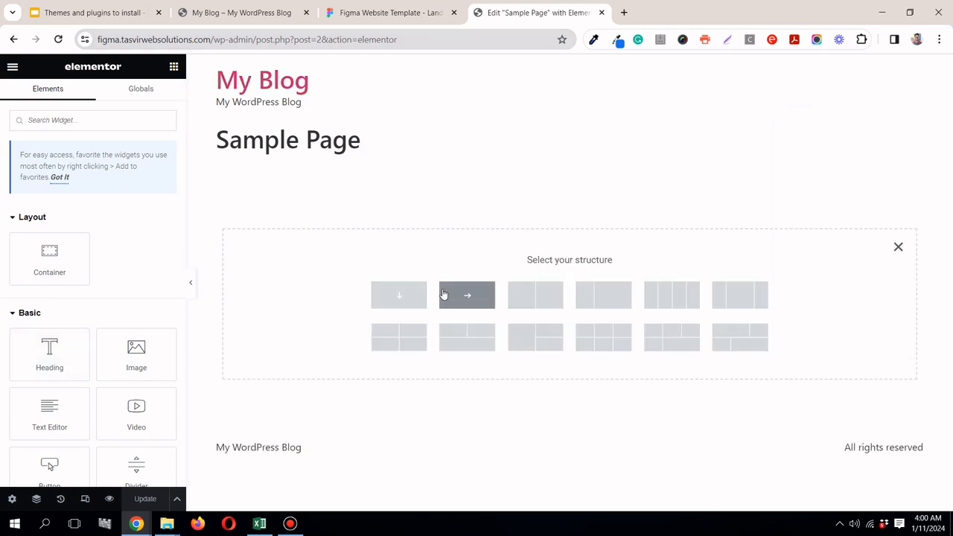
click(392, 304)
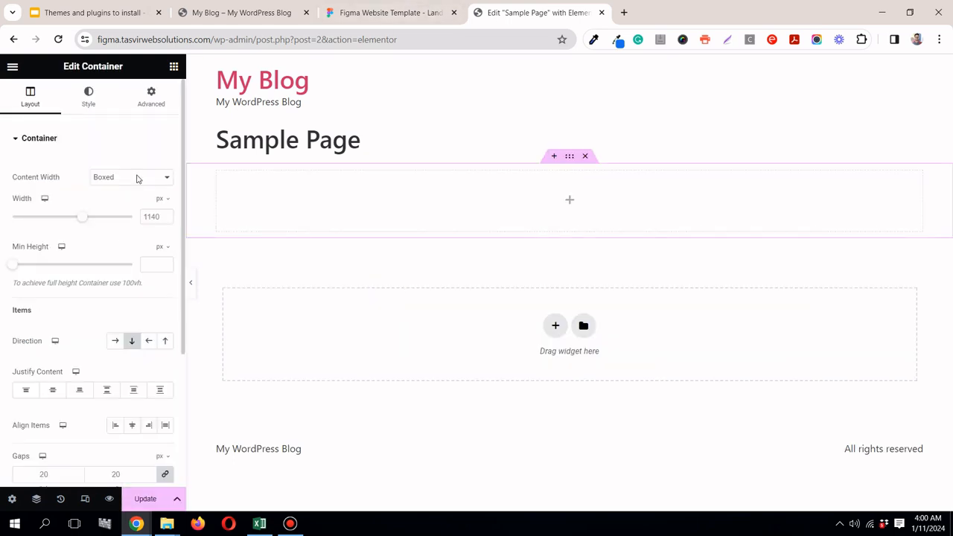
Step: Add a Heading widget with the default text inside the container on Sample Page and update the page
click(174, 67)
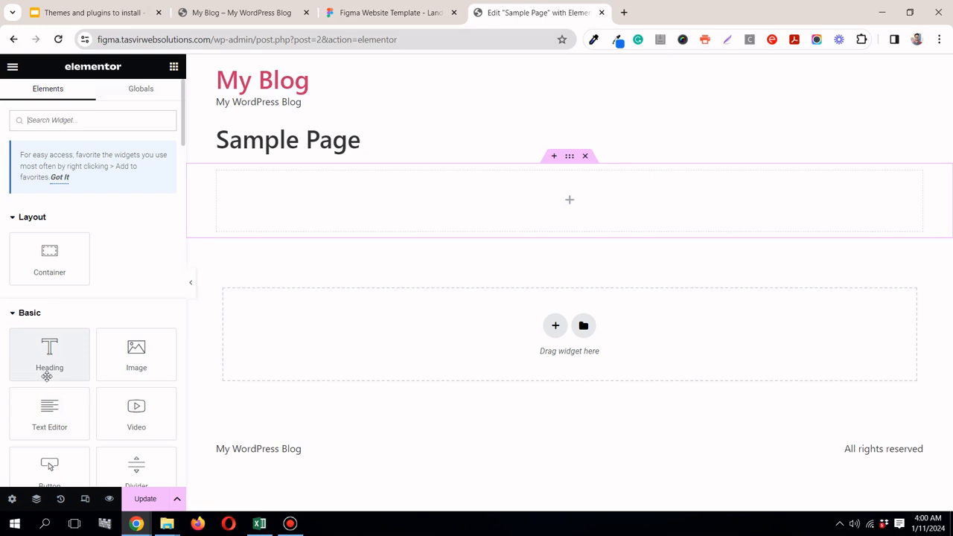
drag(47, 365, 404, 196)
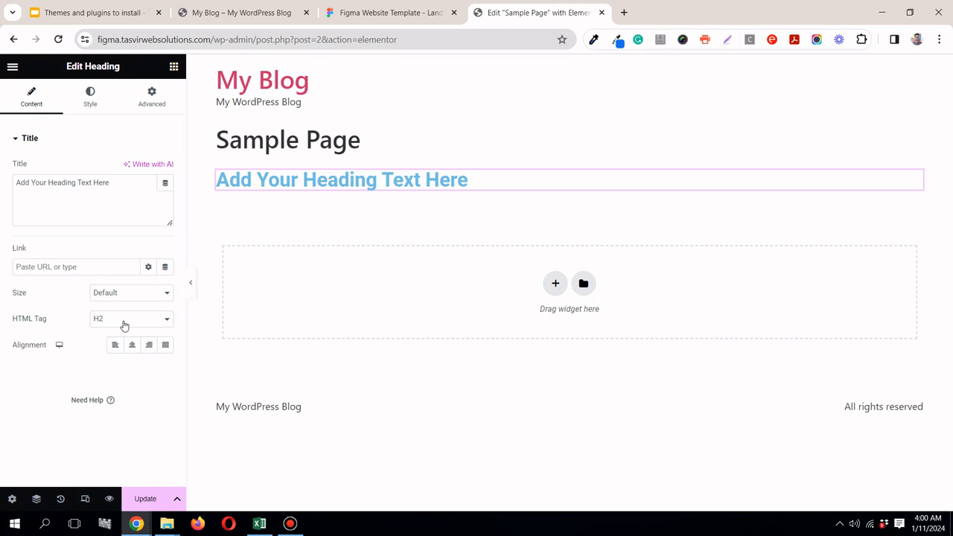
click(145, 499)
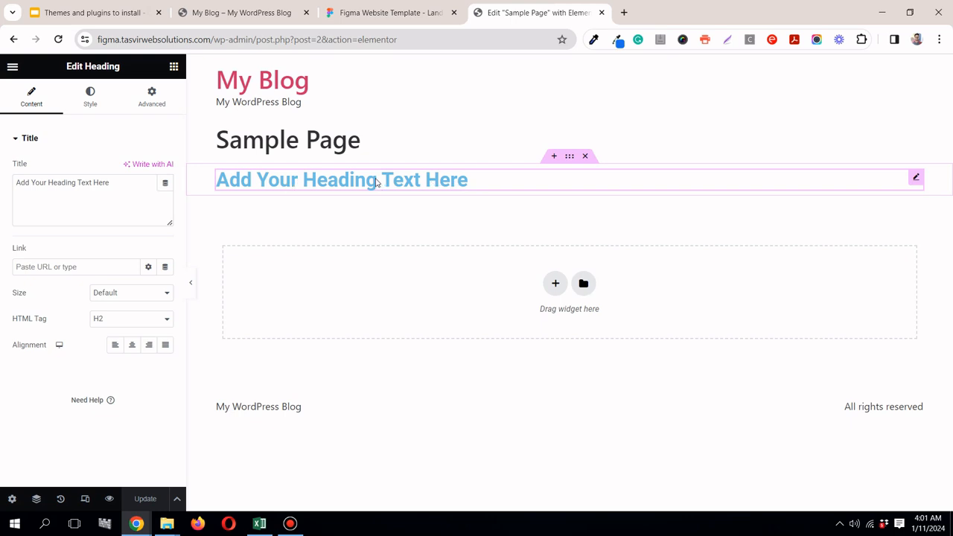
Step: Open the WordPress dashboard in a new browser tab from the My Blog site and go to Elementor's general settings
click(212, 13)
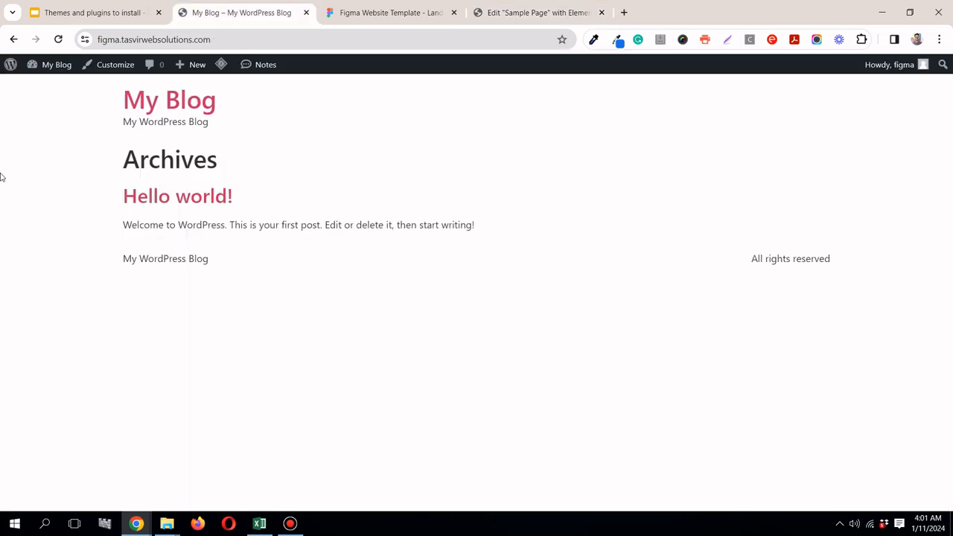
mouse_move(55, 74)
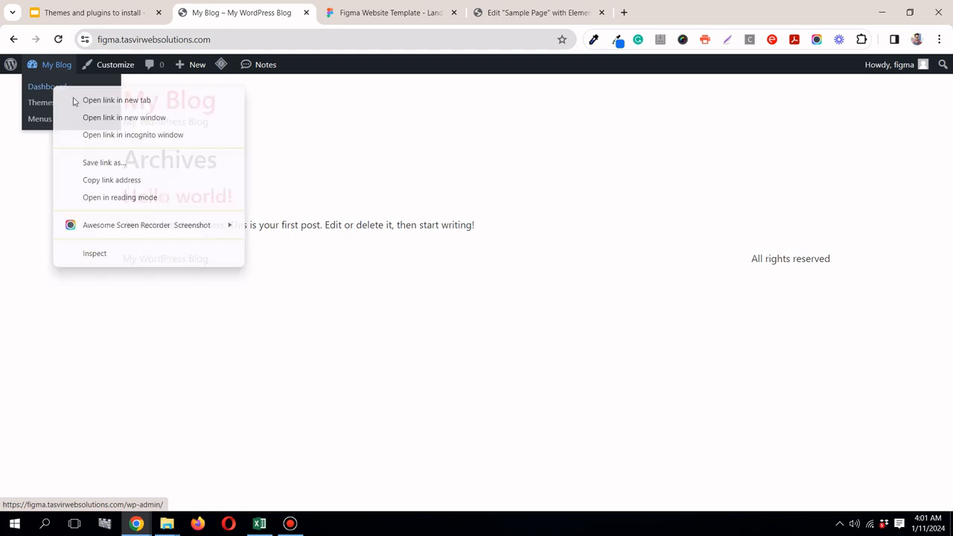
middle_click(73, 97)
click(347, 11)
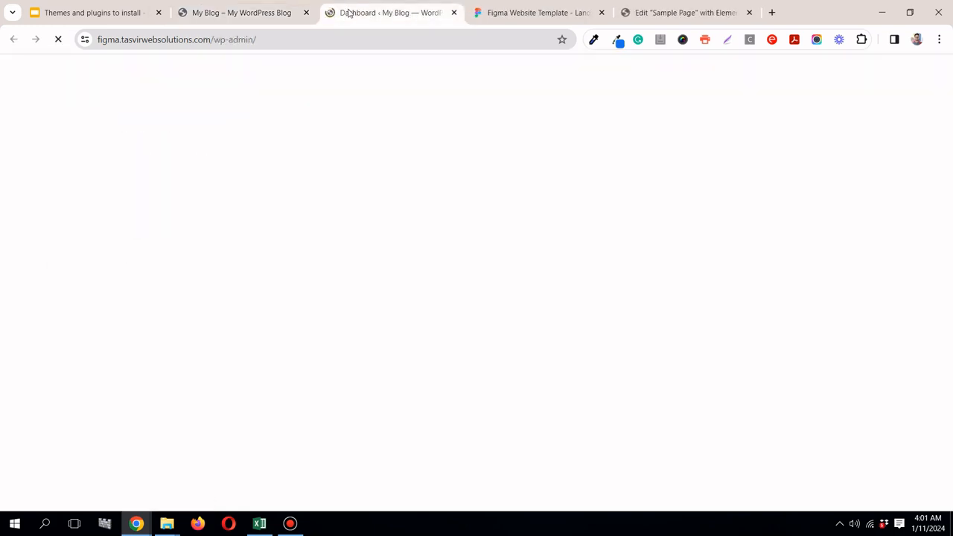
click(668, 13)
click(384, 13)
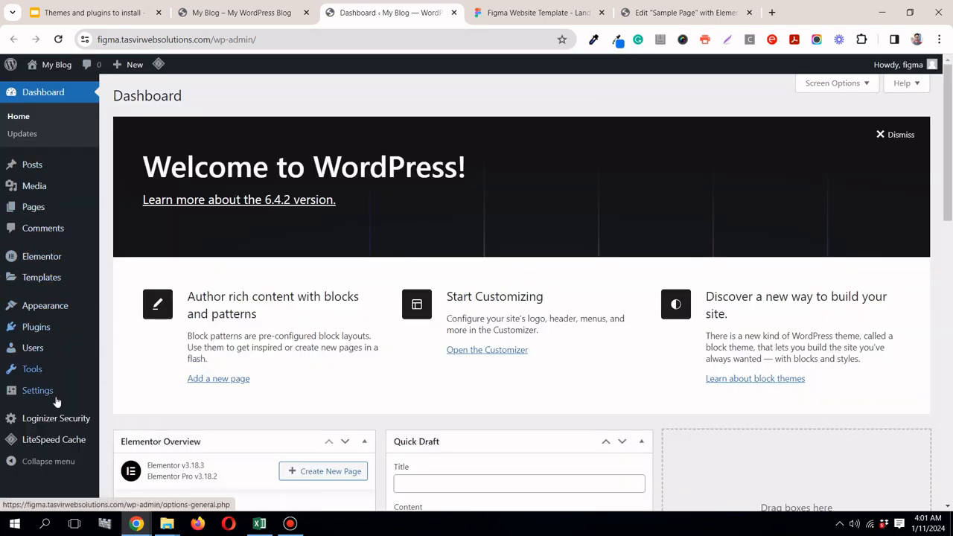
mouse_move(46, 262)
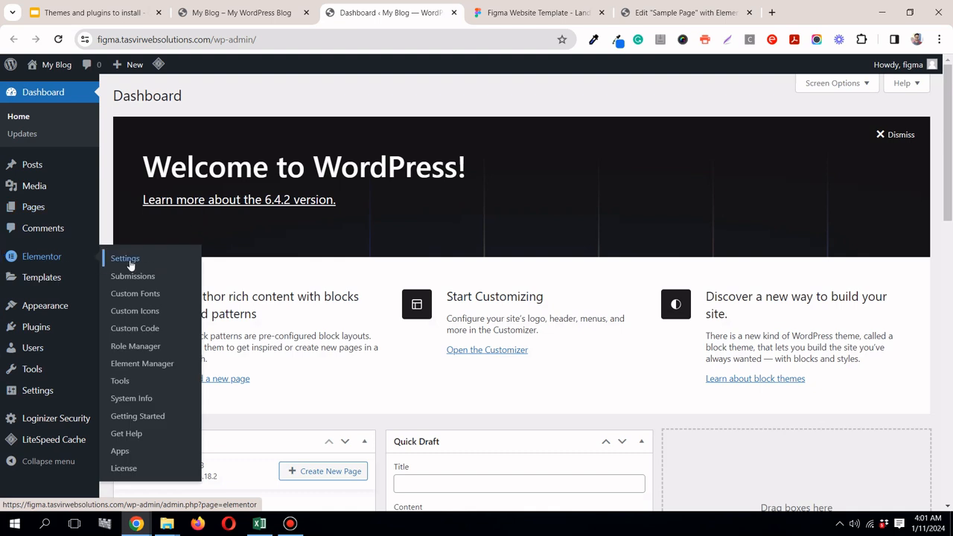
click(125, 259)
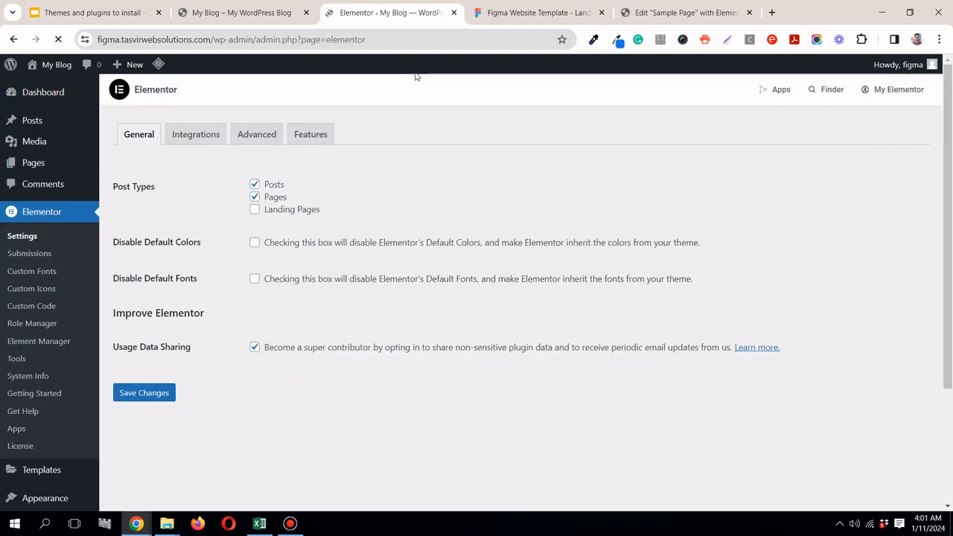
Step: Disable Elementor's default colors and default fonts, save the settings, and reload the Sample Page editor
click(254, 243)
click(255, 279)
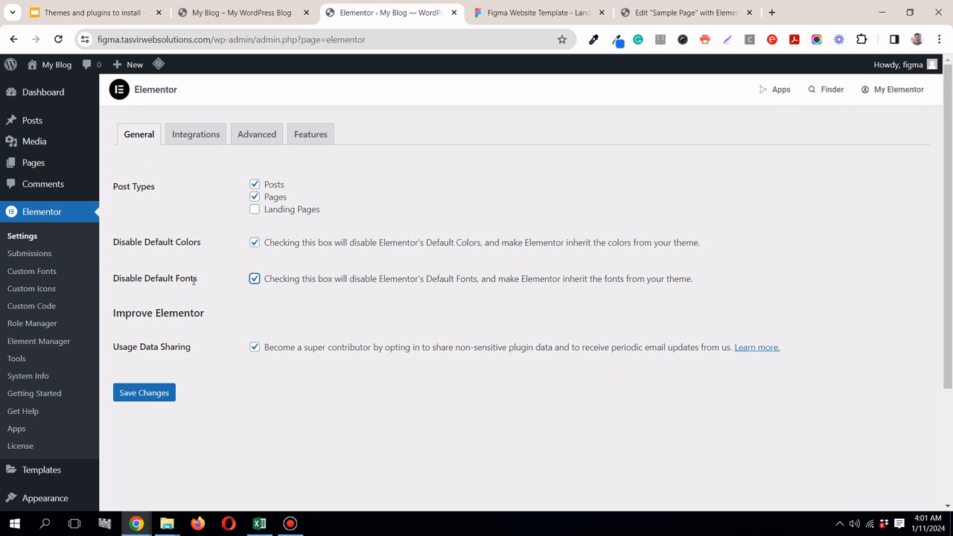
click(677, 15)
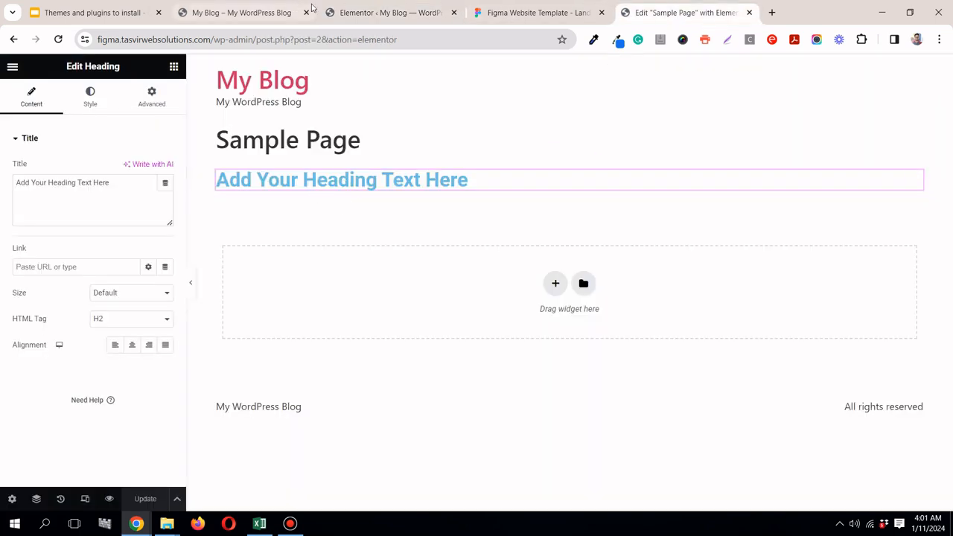
click(384, 11)
click(138, 397)
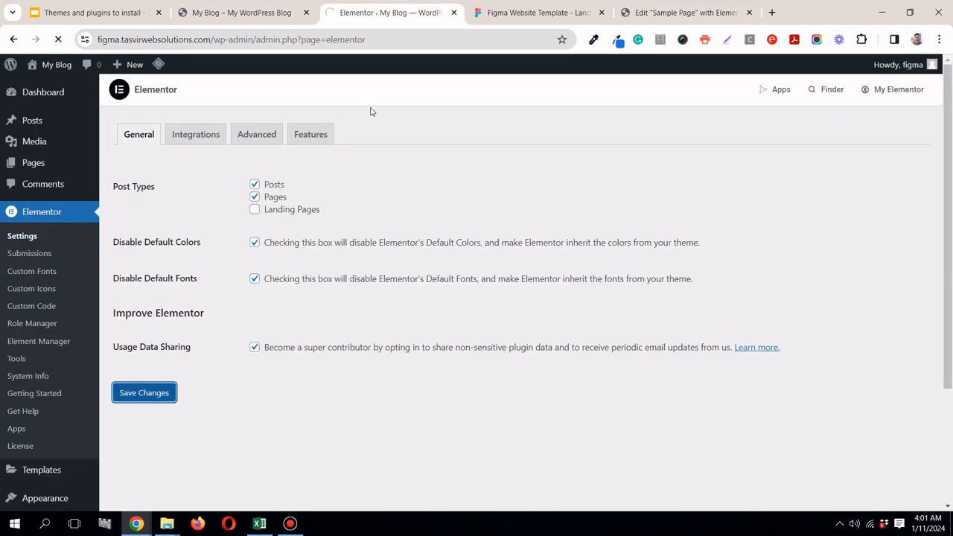
click(649, 13)
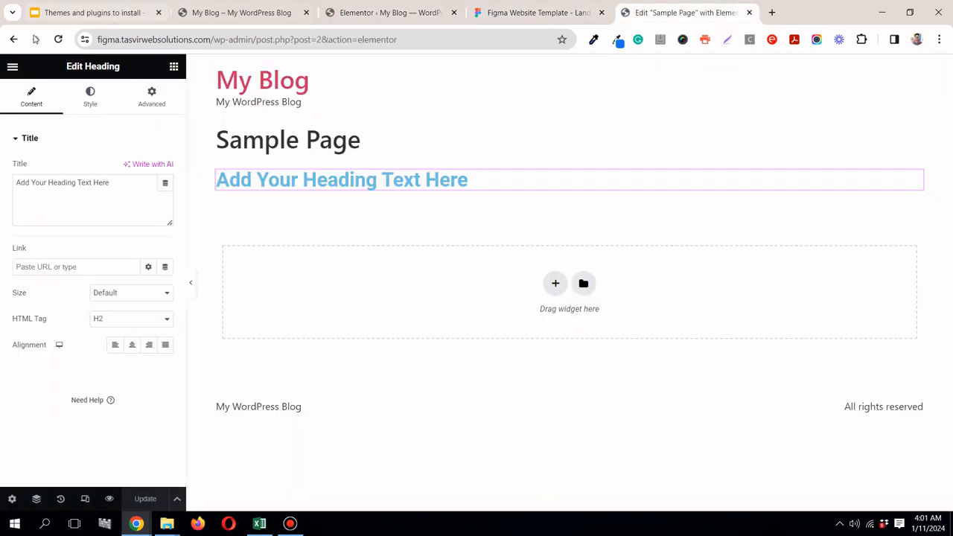
click(58, 39)
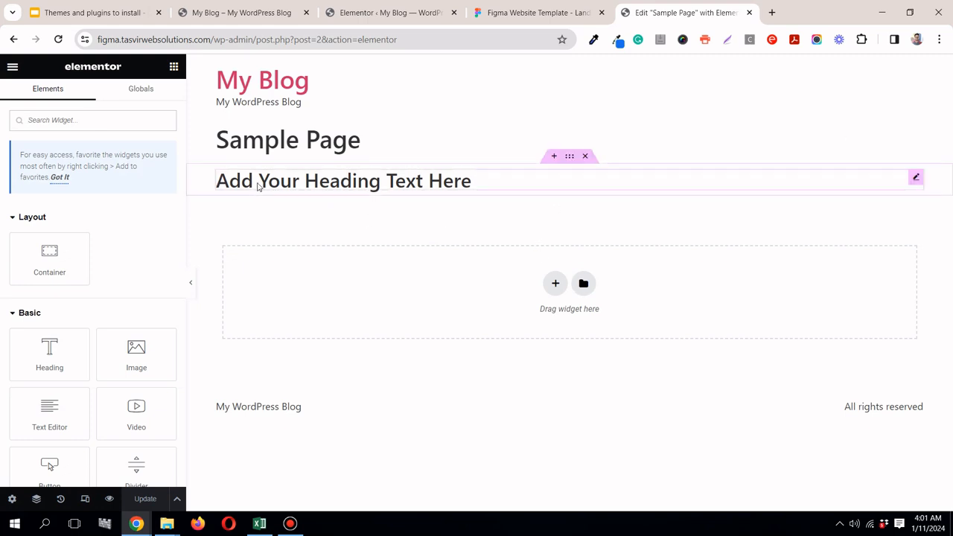
Step: Check the hero title in the Figma design, and set the Sample Page heading's HTML tag to H1
click(499, 13)
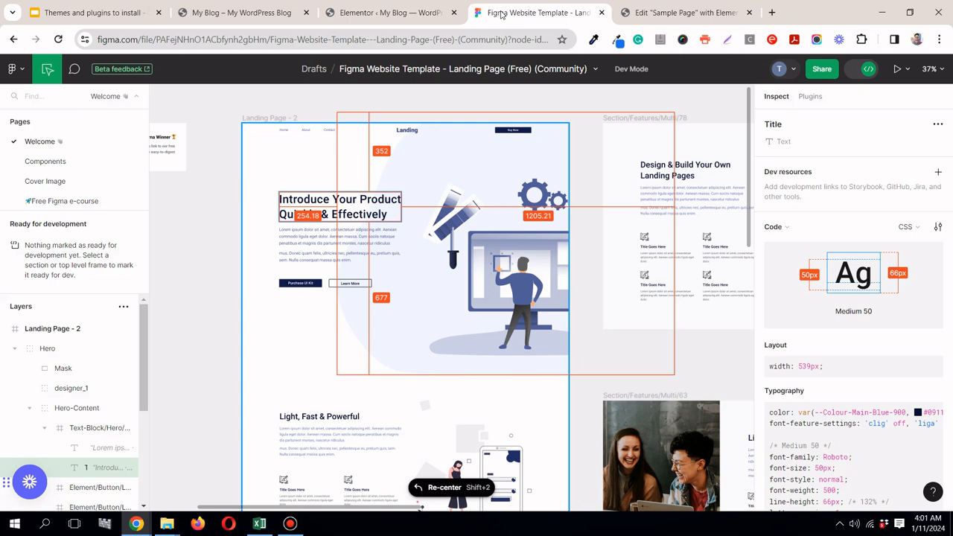
click(660, 13)
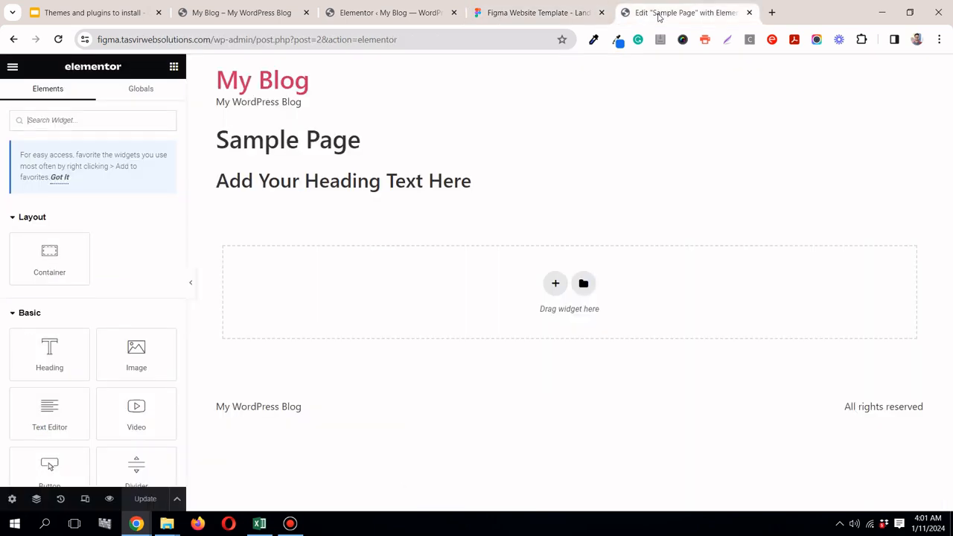
click(916, 177)
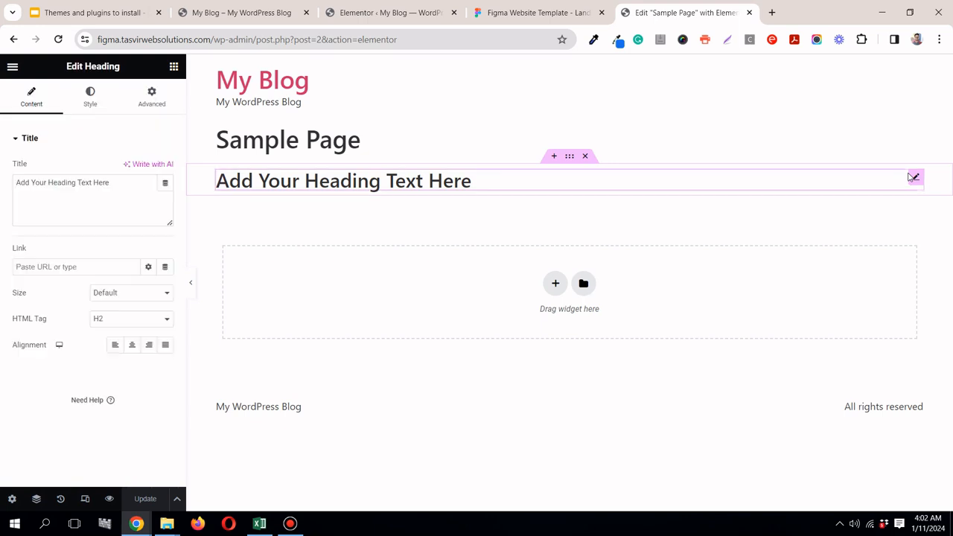
click(123, 322)
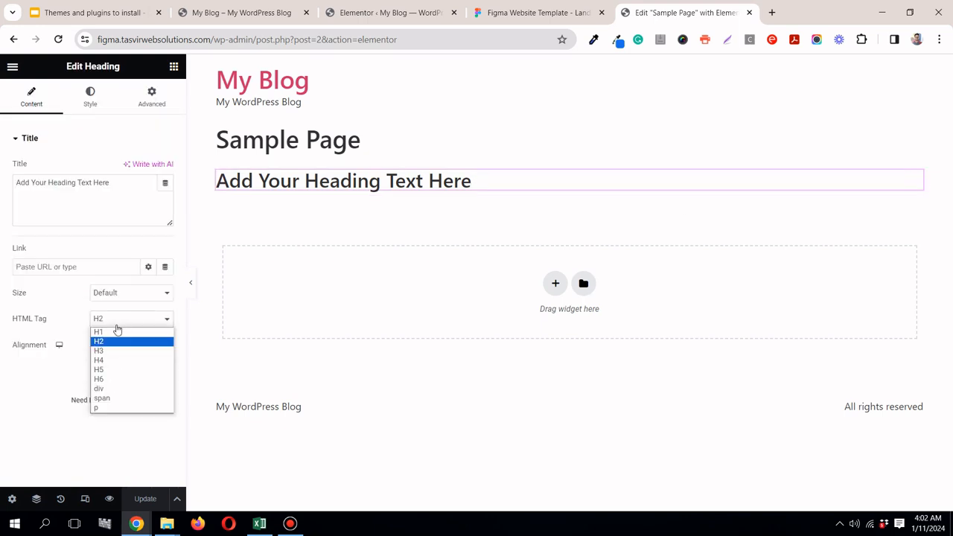
click(108, 332)
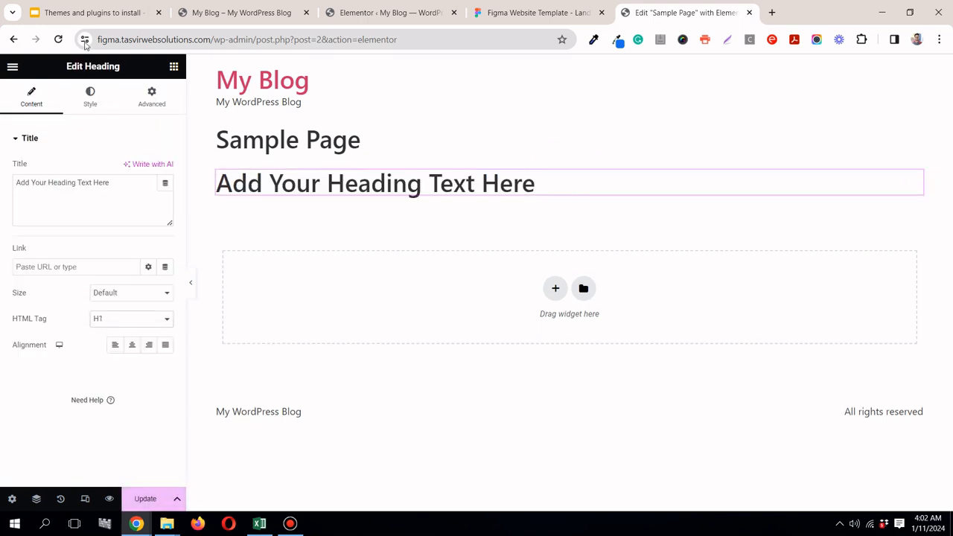
Step: Add two more headings below the H1 heading, leaving the first as H2 and setting the second to H3
click(174, 66)
drag(85, 342, 399, 202)
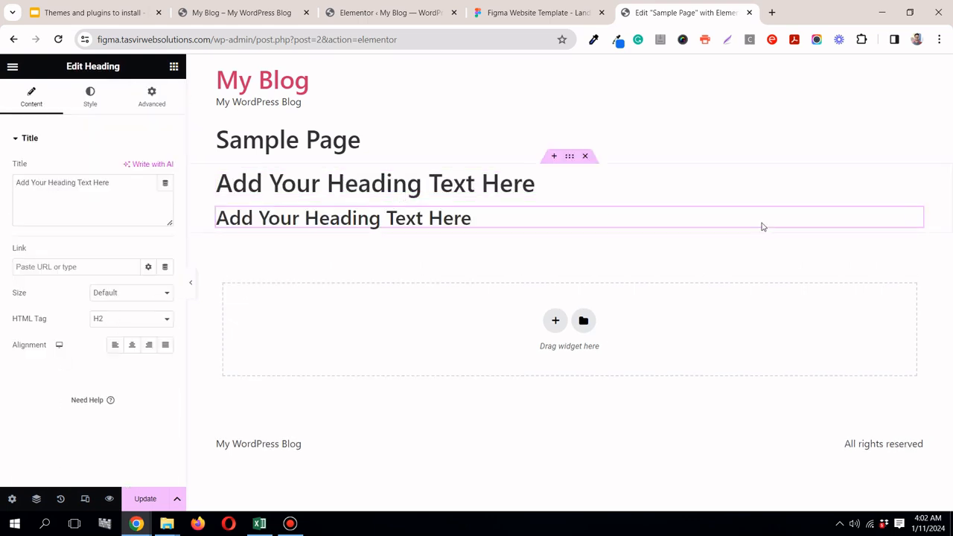
click(173, 67)
drag(65, 346, 375, 229)
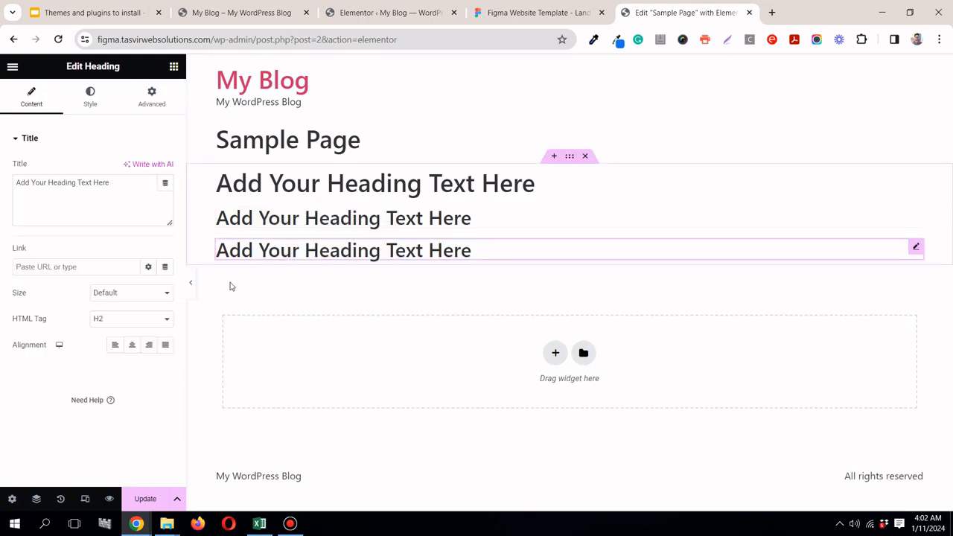
click(141, 319)
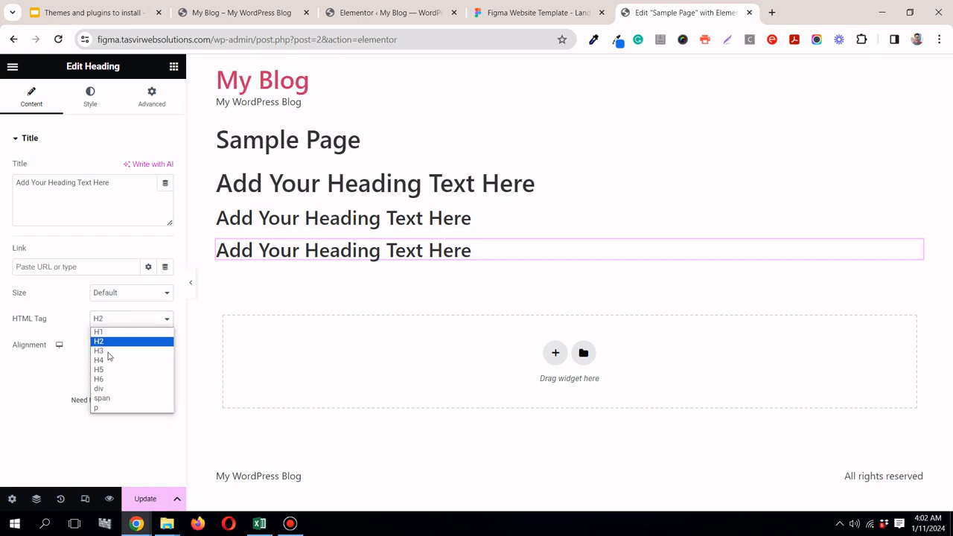
click(108, 350)
Step: Add a fourth heading with HTML tag H4 and a fifth with HTML tag H5 below the H3 heading
click(173, 67)
drag(36, 348, 315, 257)
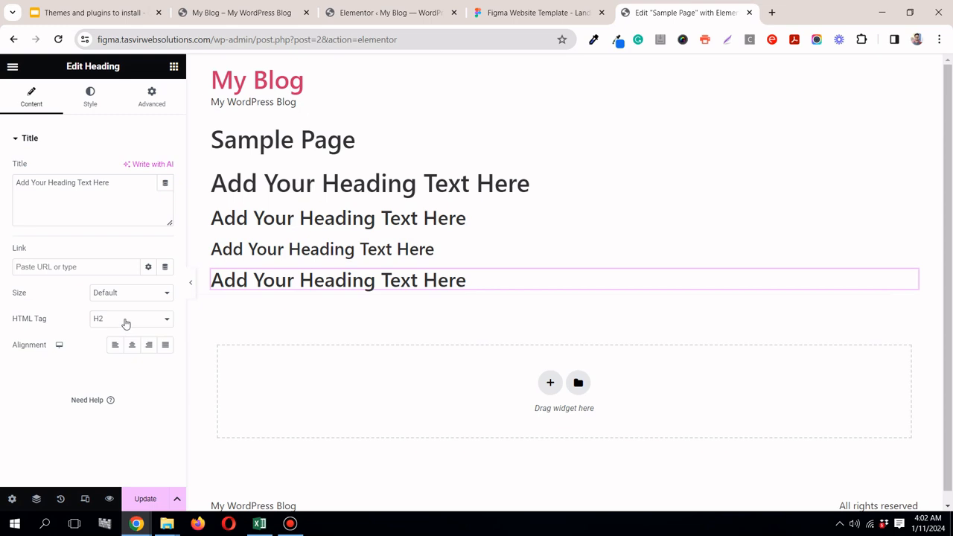
click(126, 324)
click(108, 360)
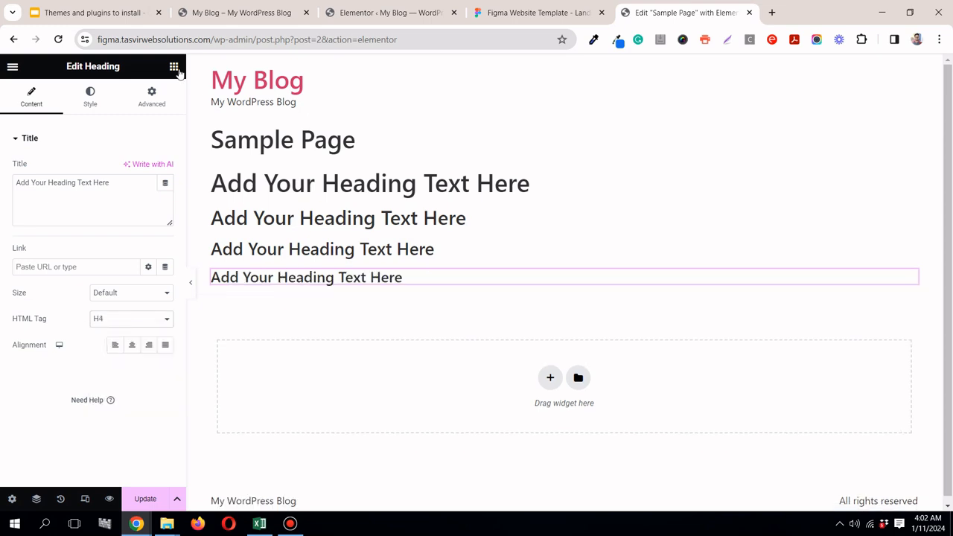
click(176, 68)
drag(53, 350, 341, 285)
click(123, 323)
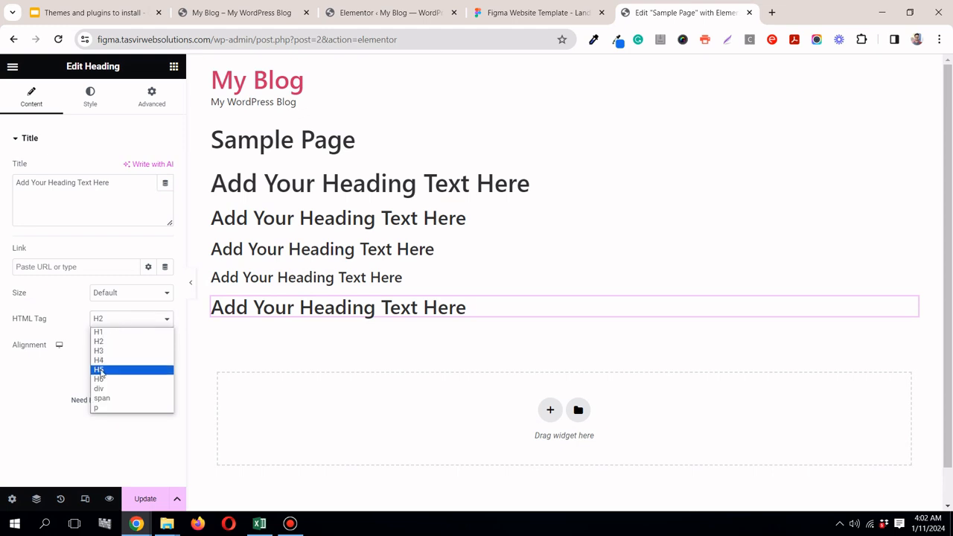
click(100, 370)
Step: Add a sixth heading below the H5 heading and set its HTML tag to H6
click(175, 68)
drag(61, 366, 305, 314)
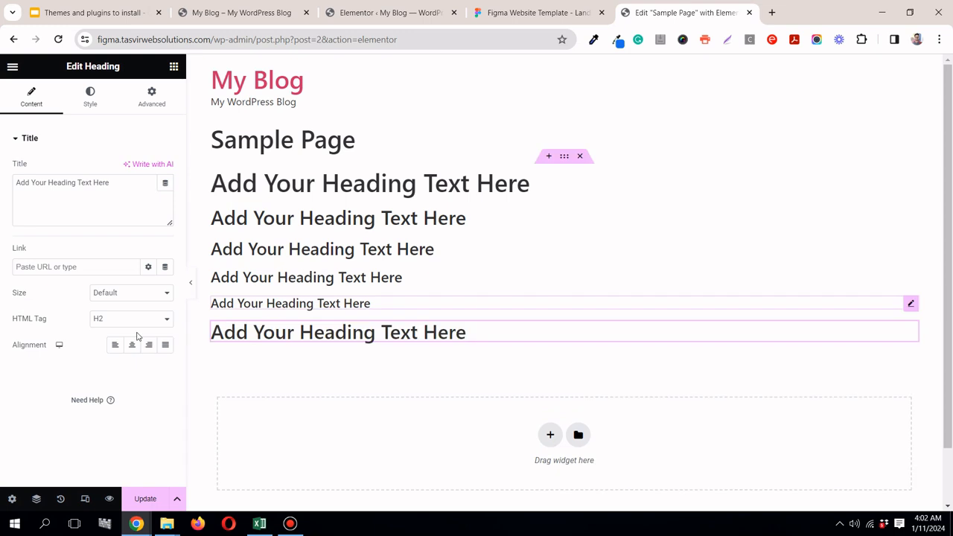
click(109, 322)
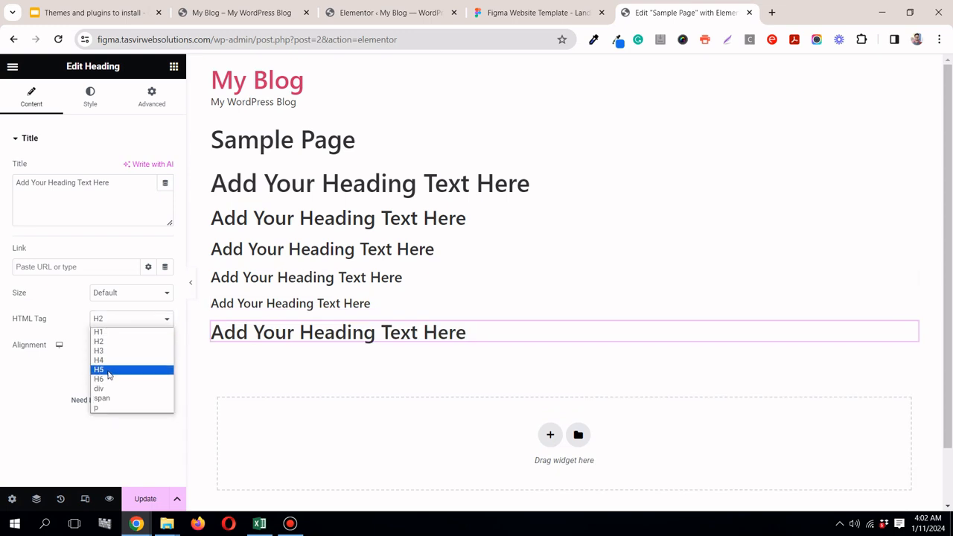
click(108, 370)
click(112, 322)
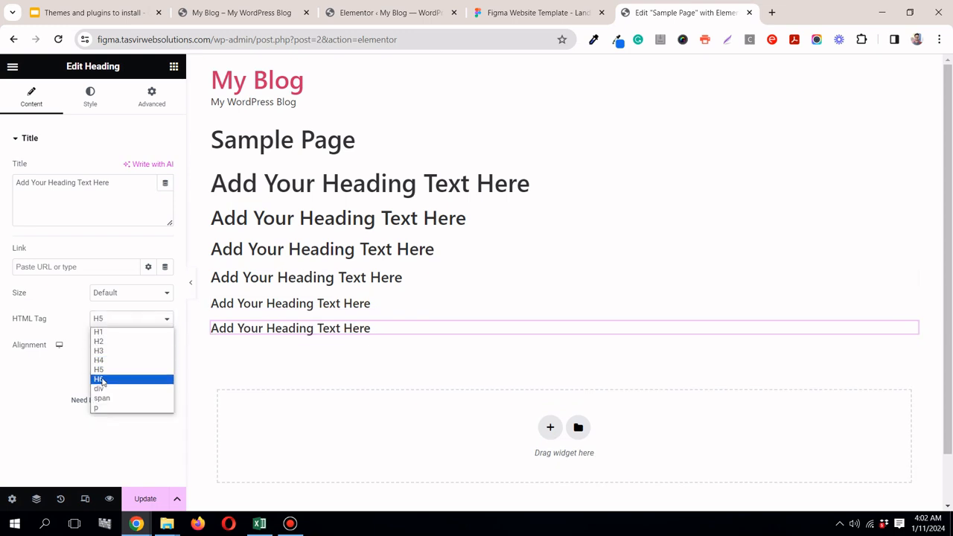
click(102, 379)
Step: Compare with the Figma design's text, and add a Text Editor widget with the default paragraph below the H6 heading
click(549, 20)
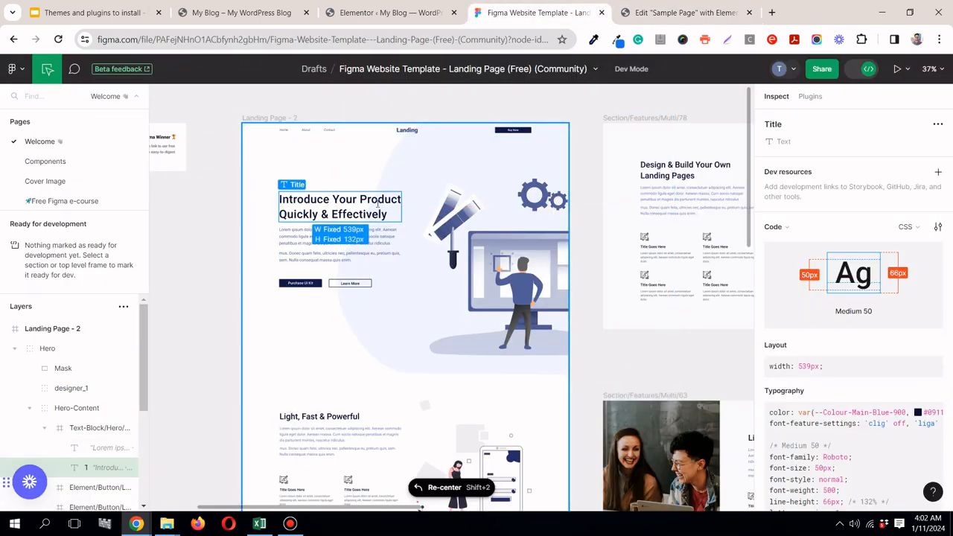
click(691, 14)
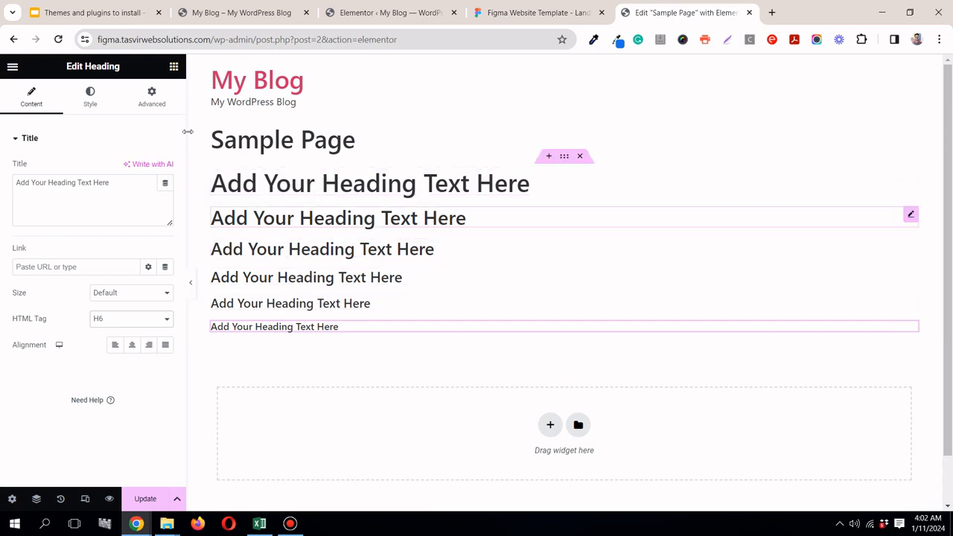
click(174, 68)
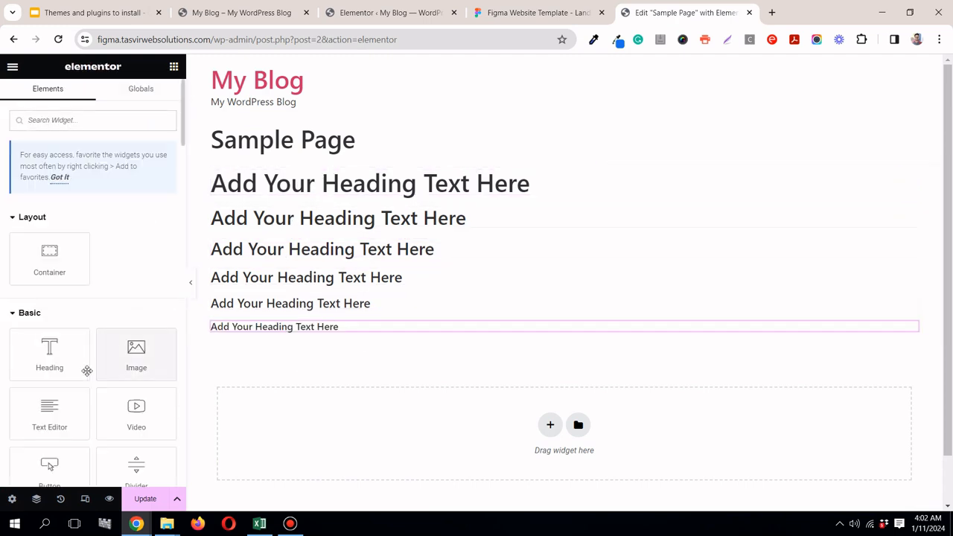
click(514, 13)
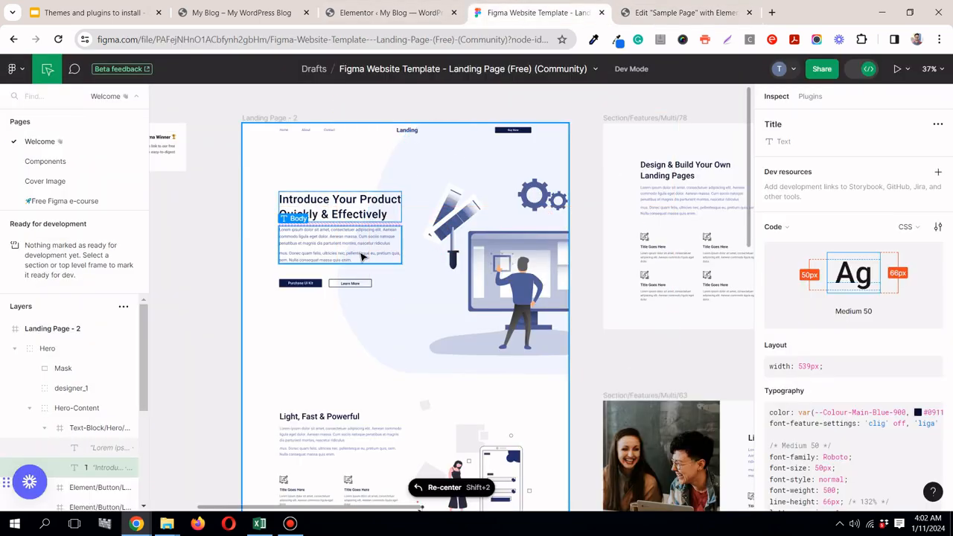
click(675, 18)
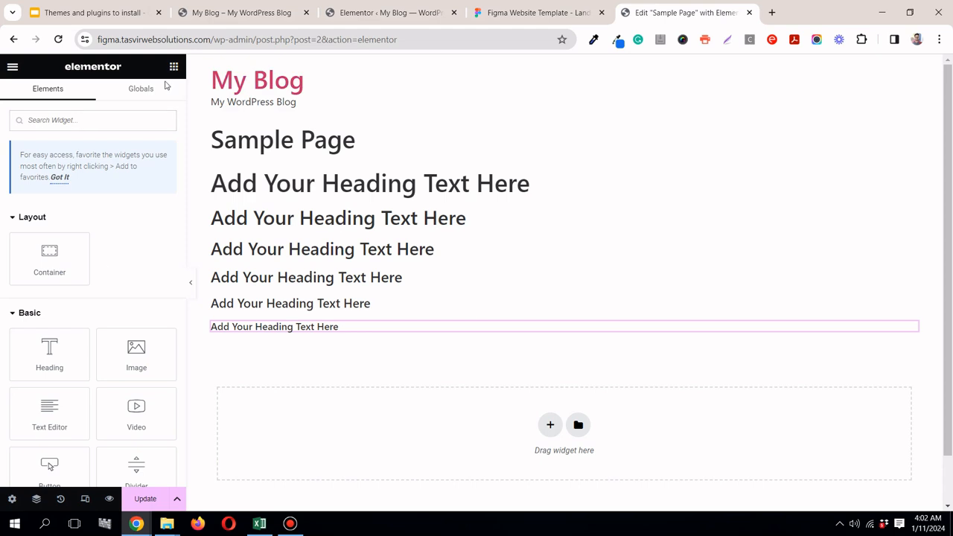
drag(76, 410, 319, 334)
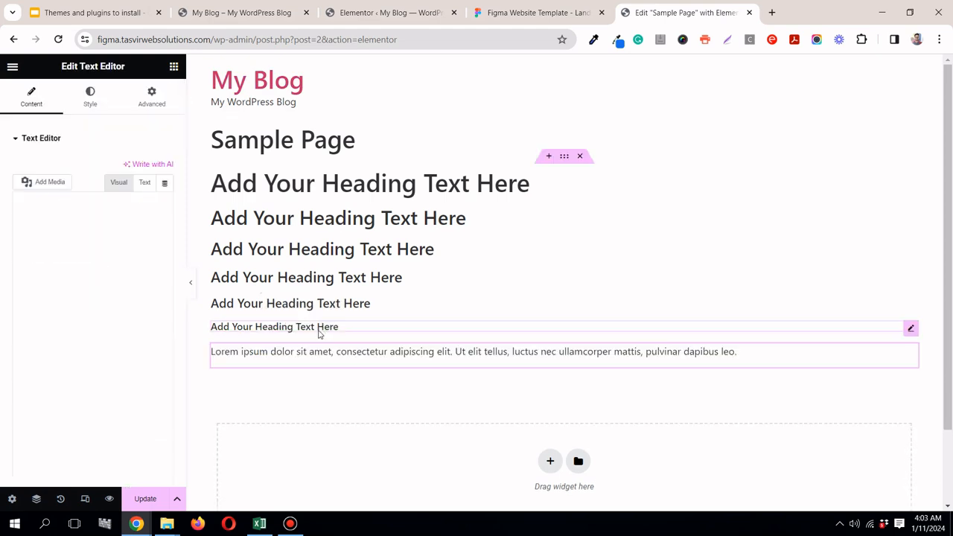
Step: Add a Button widget below the sample paragraph on Sample Page and save the page
click(174, 67)
click(569, 13)
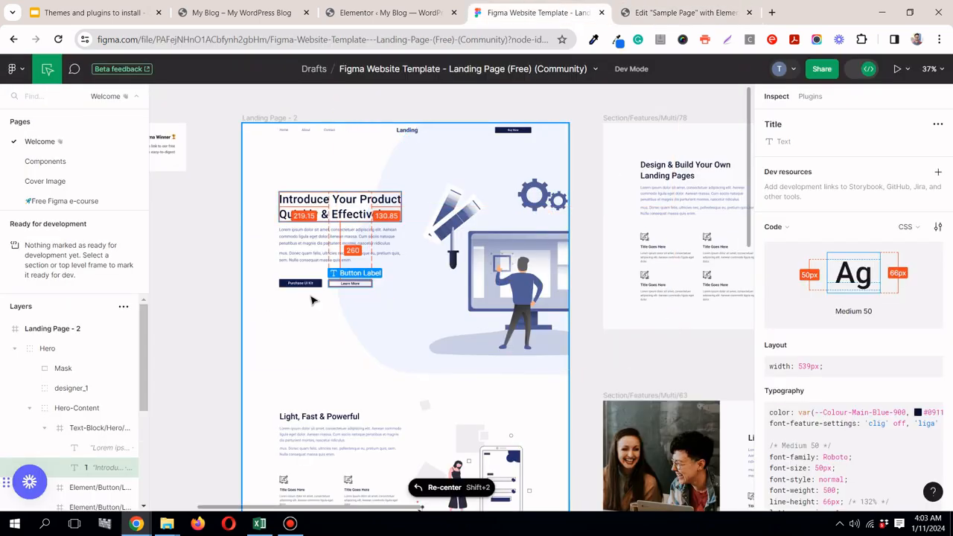
click(685, 13)
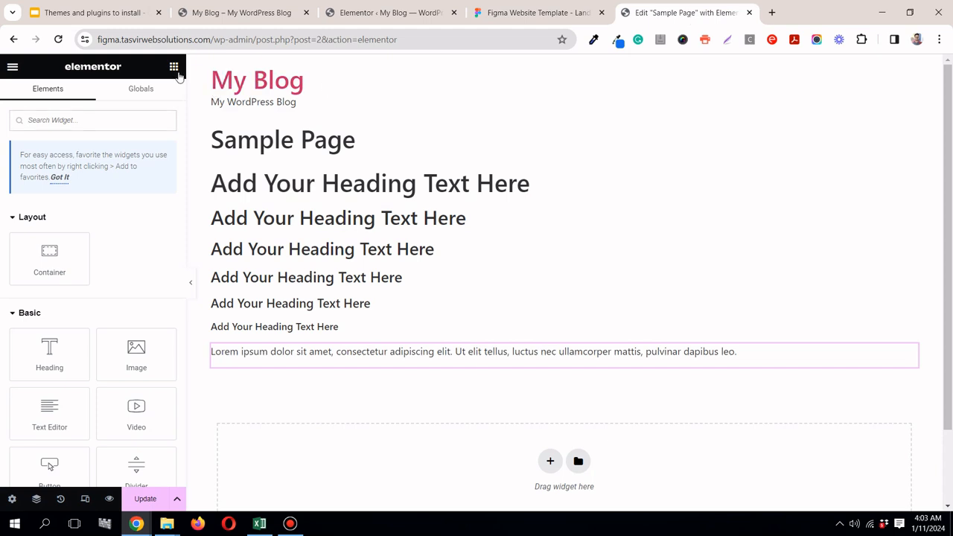
drag(57, 468, 271, 362)
click(146, 499)
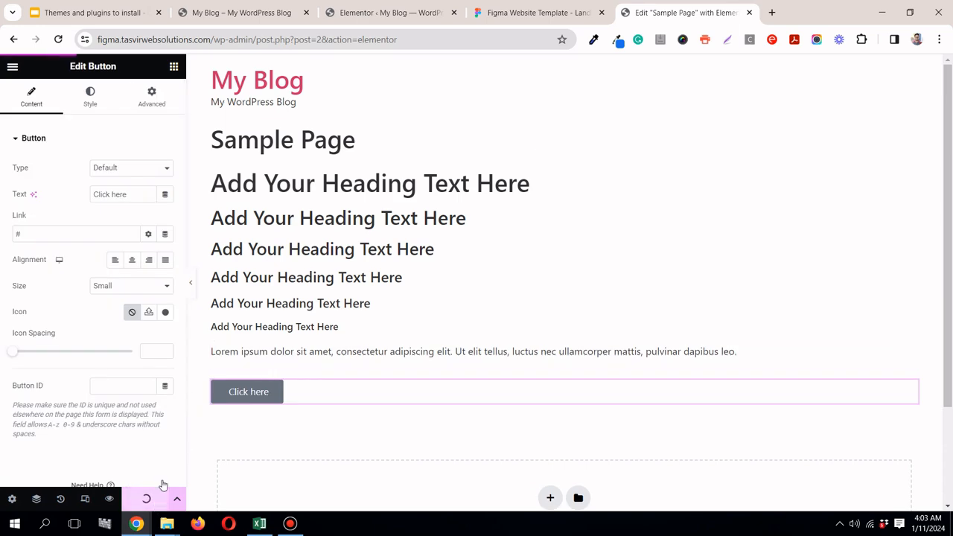
Step: Review the landing page design in Figma against the sample elements in the Elementor page
click(560, 12)
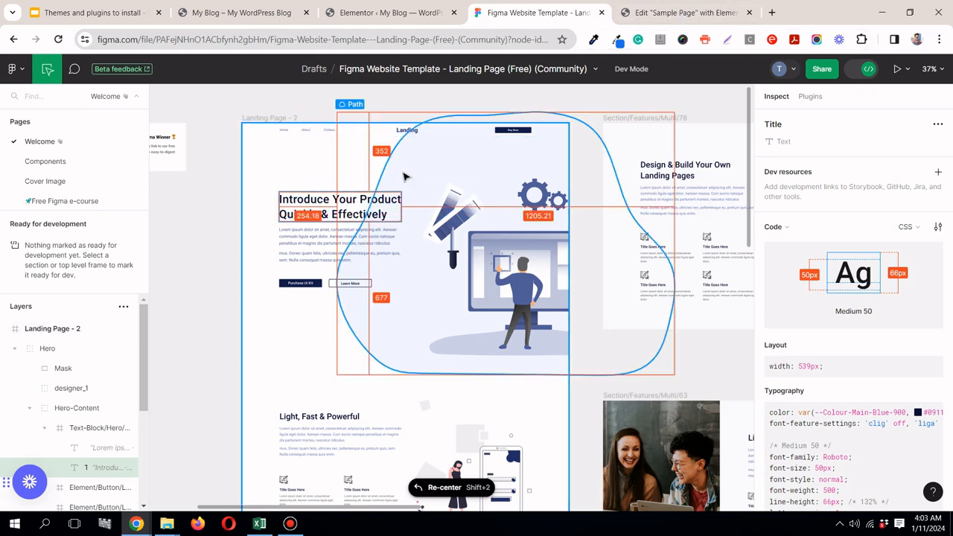
mouse_move(752, 117)
mouse_down()
mouse_move(761, 392)
mouse_move(757, 118)
mouse_up()
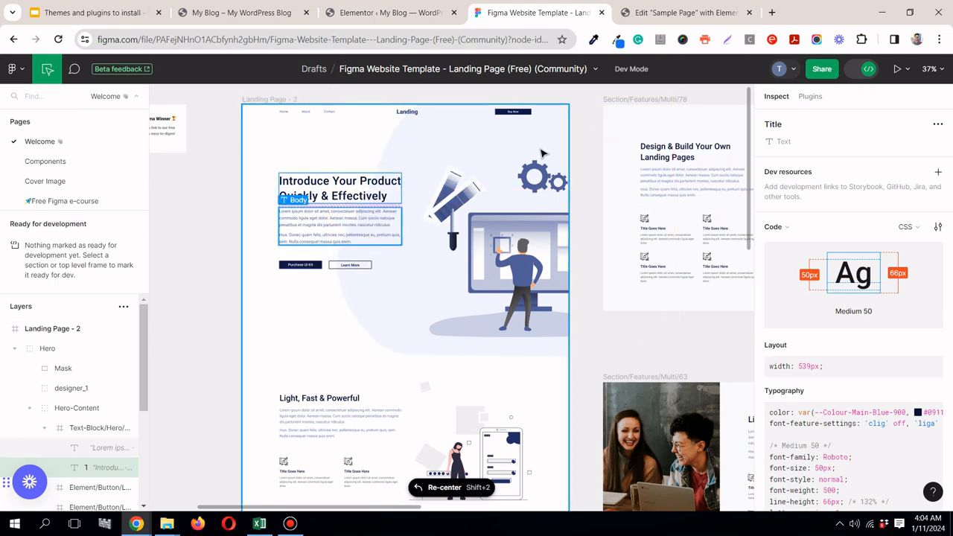
click(687, 13)
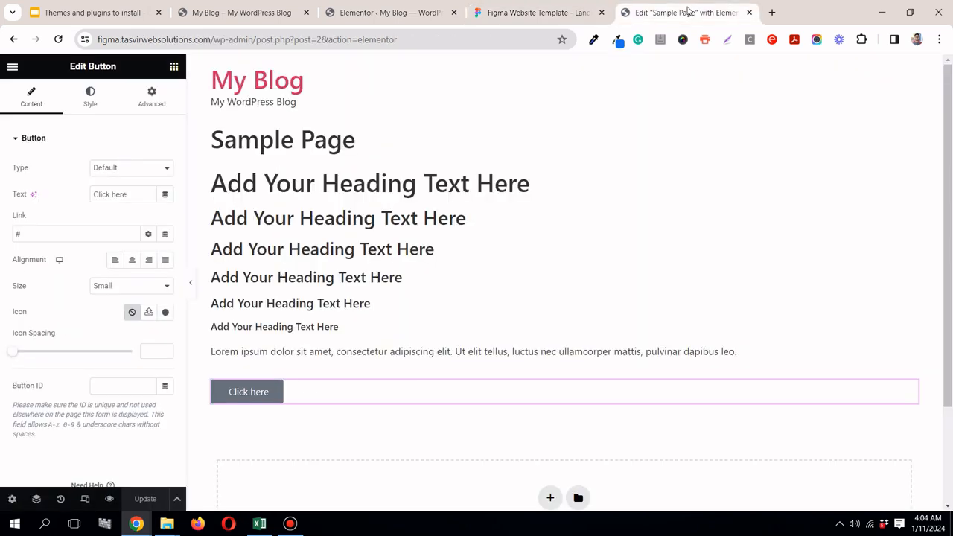
click(540, 11)
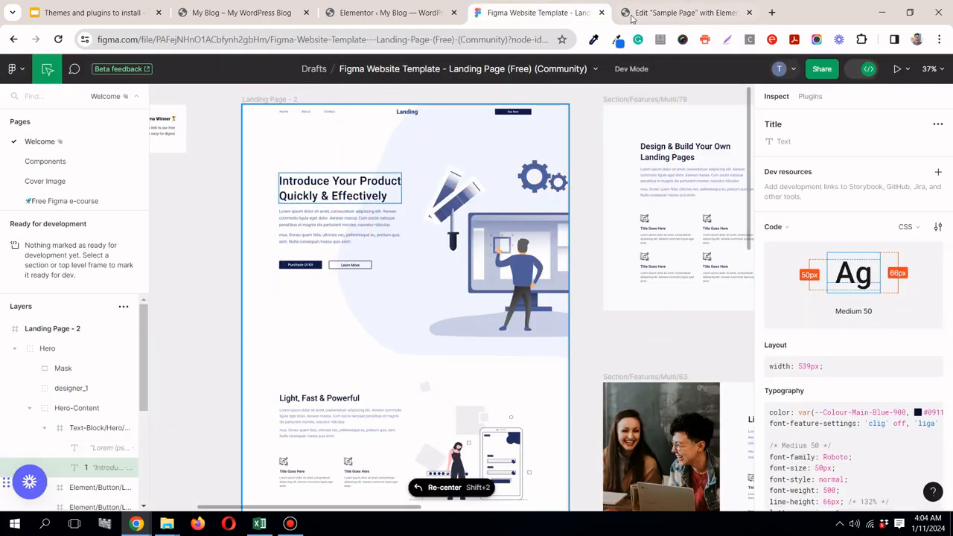
click(655, 15)
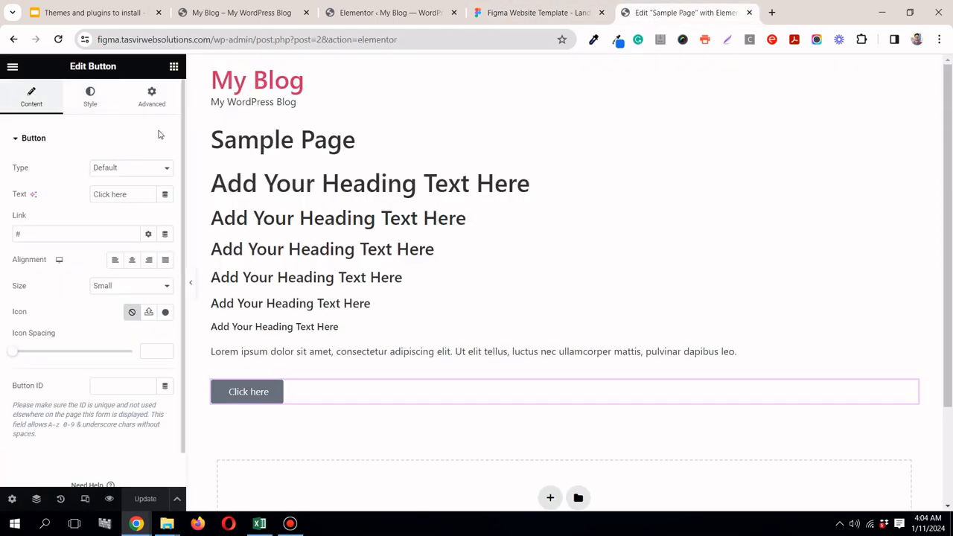
Step: Open the Global Fonts in Elementor's Site Settings and check the hero title's typography in Figma
click(12, 68)
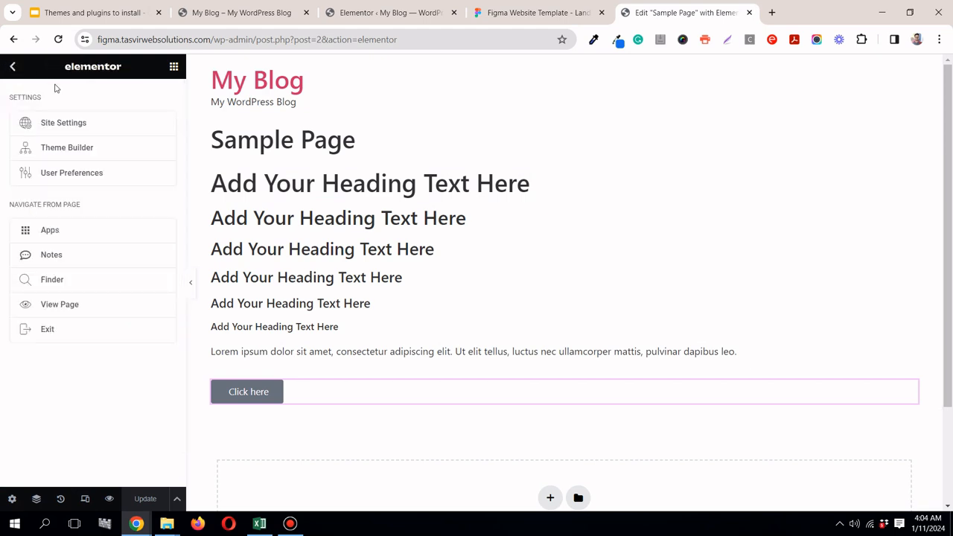
click(81, 126)
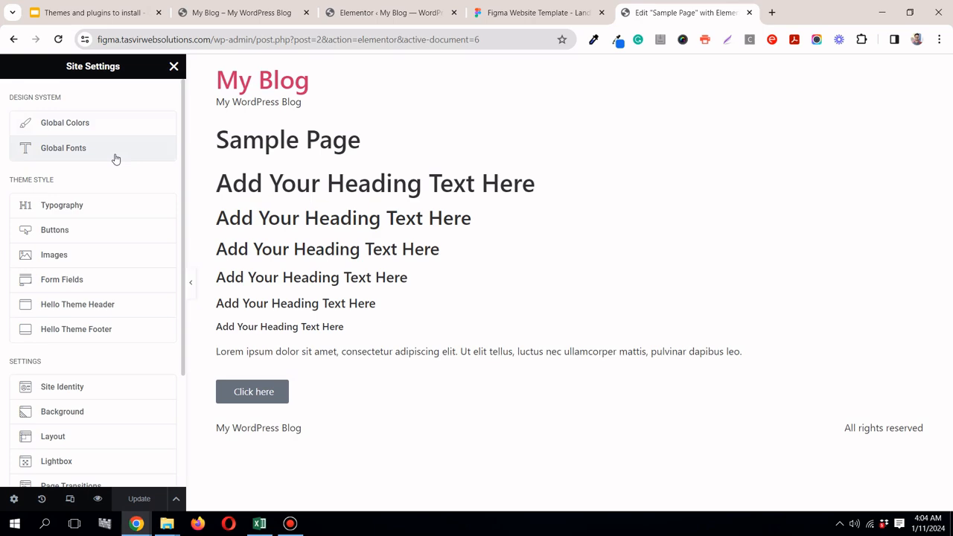
click(115, 158)
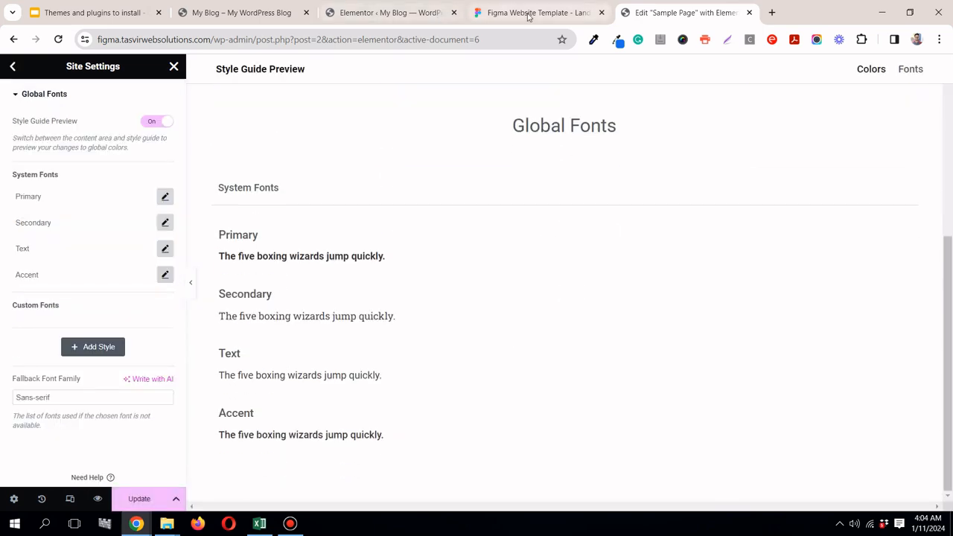
click(528, 16)
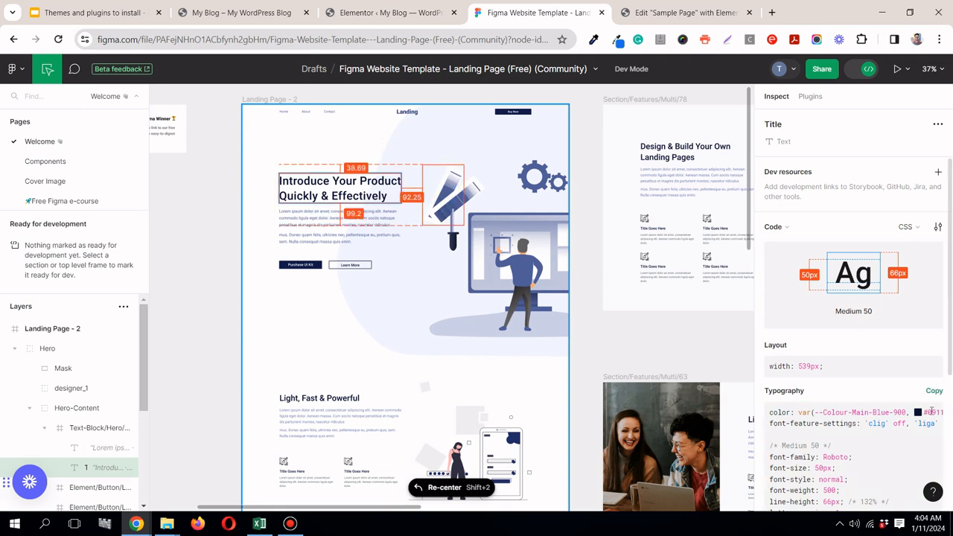
scroll(795, 338, down, 3)
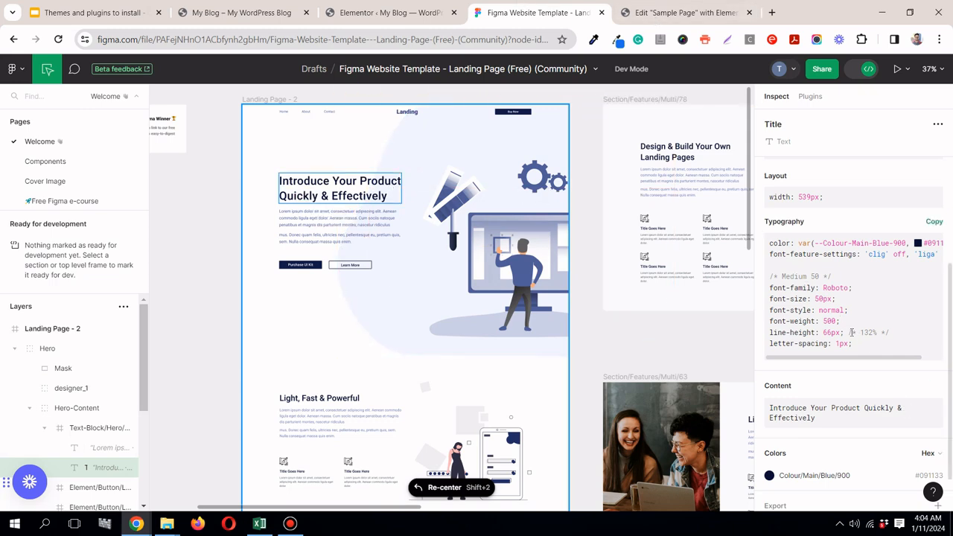
click(662, 16)
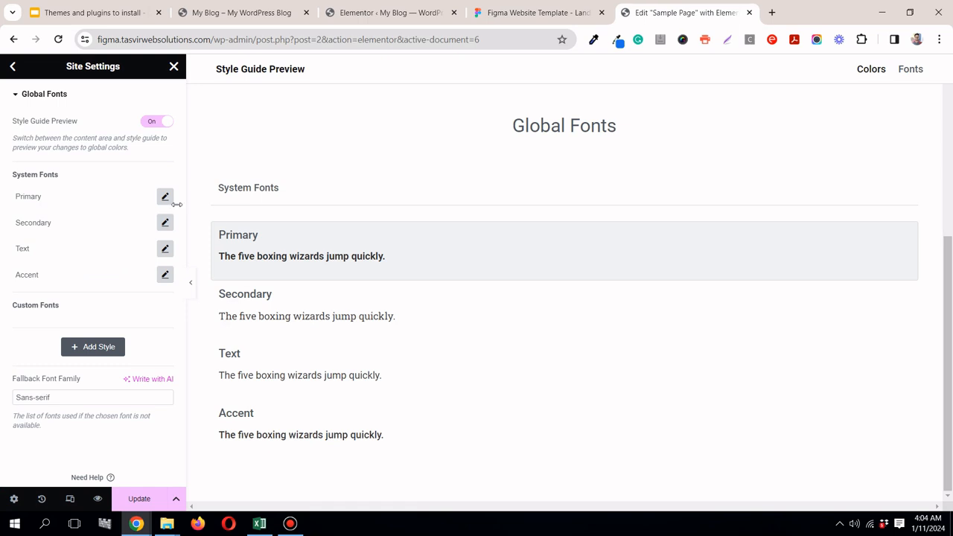
Step: Add a custom global font style and name it H1
click(108, 355)
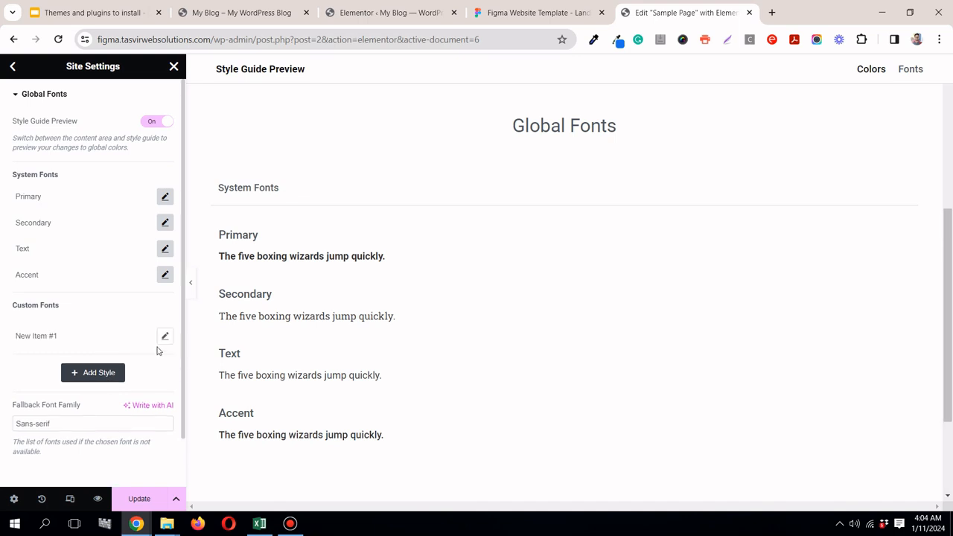
double_click(73, 338)
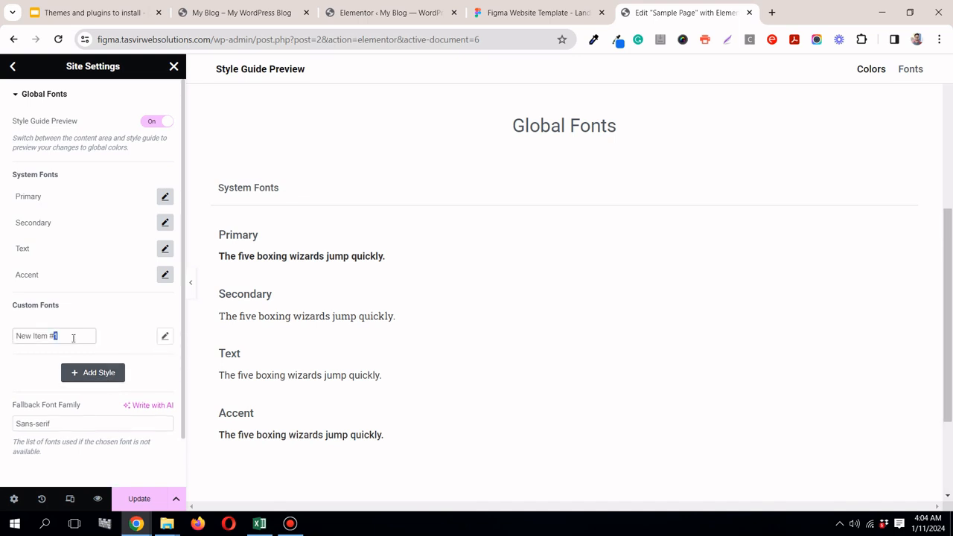
triple_click(73, 337)
text(H1)
Step: Set the H1 style's font family to Roboto, following the hero title in Figma
click(165, 337)
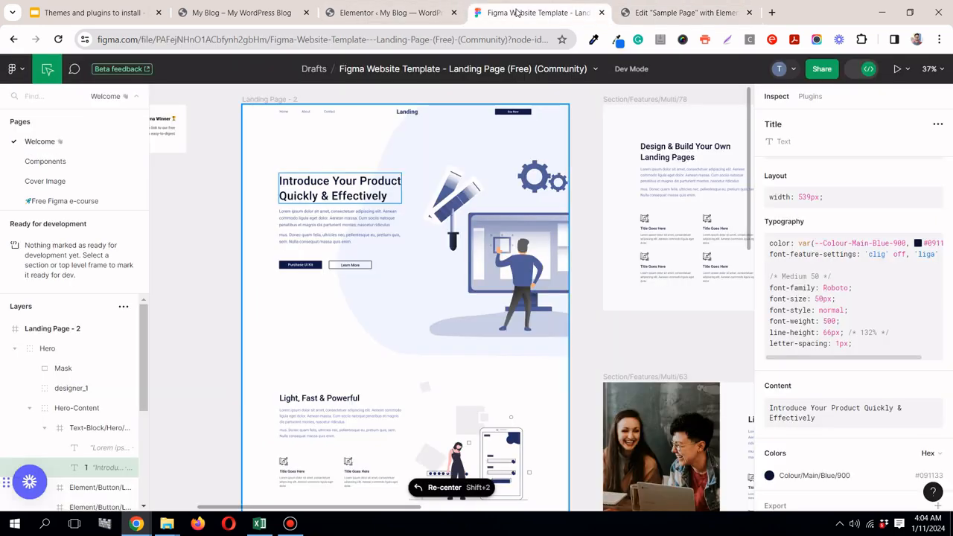
click(532, 12)
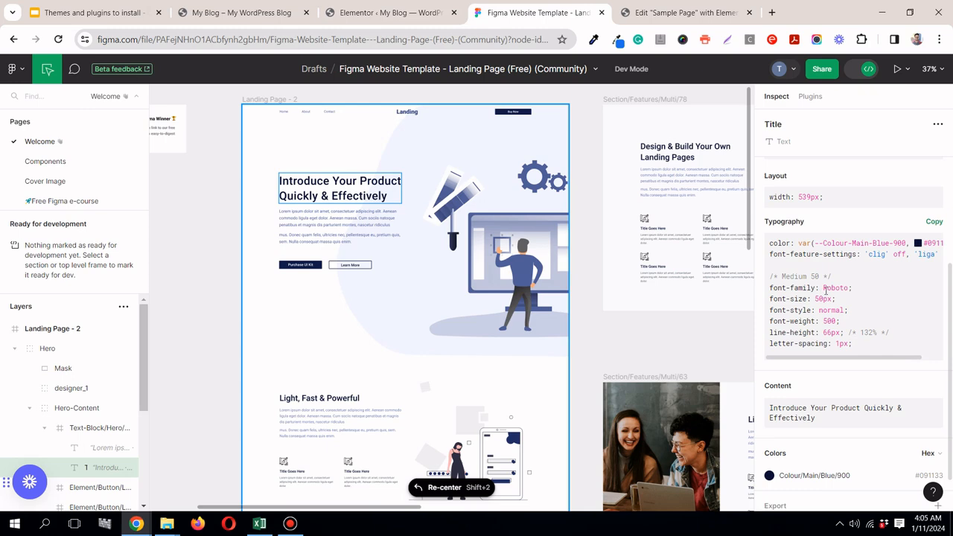
click(642, 15)
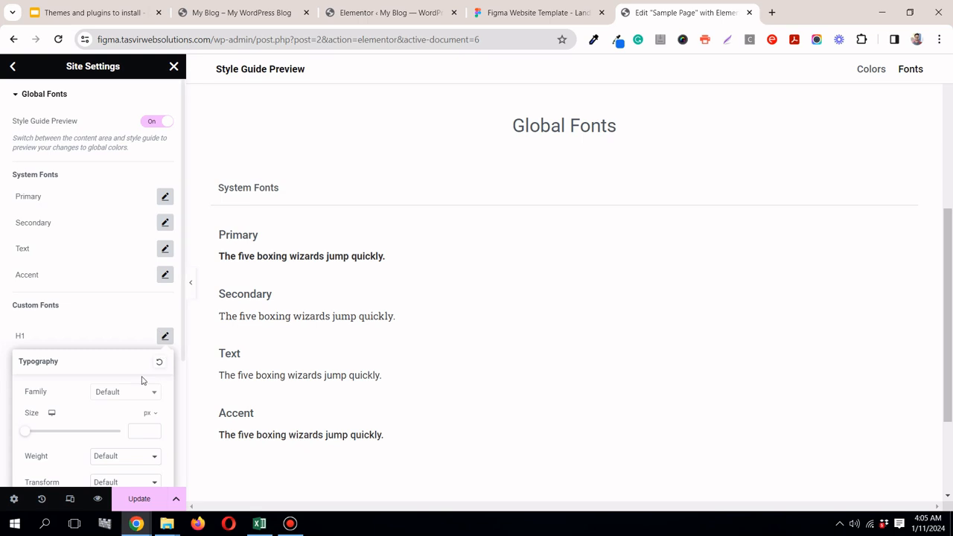
click(114, 403)
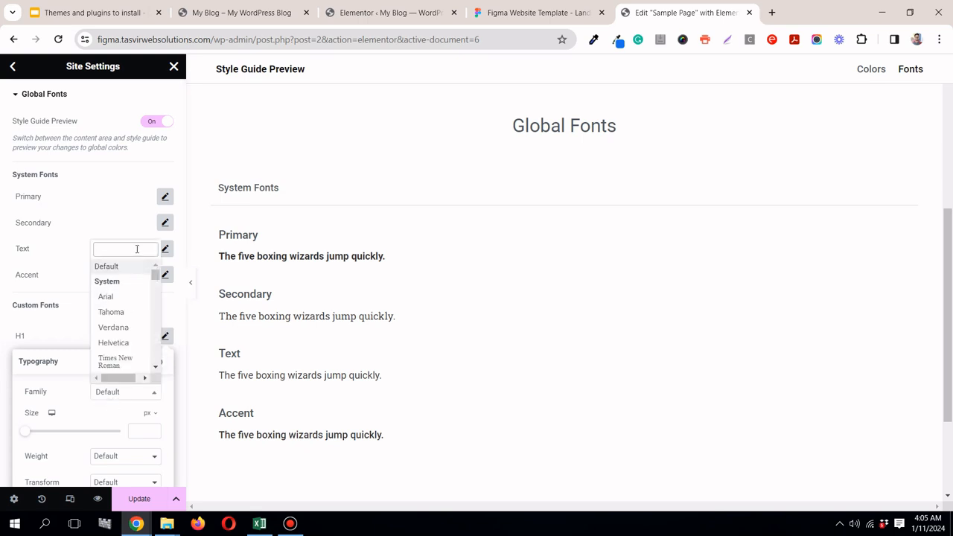
text(robo)
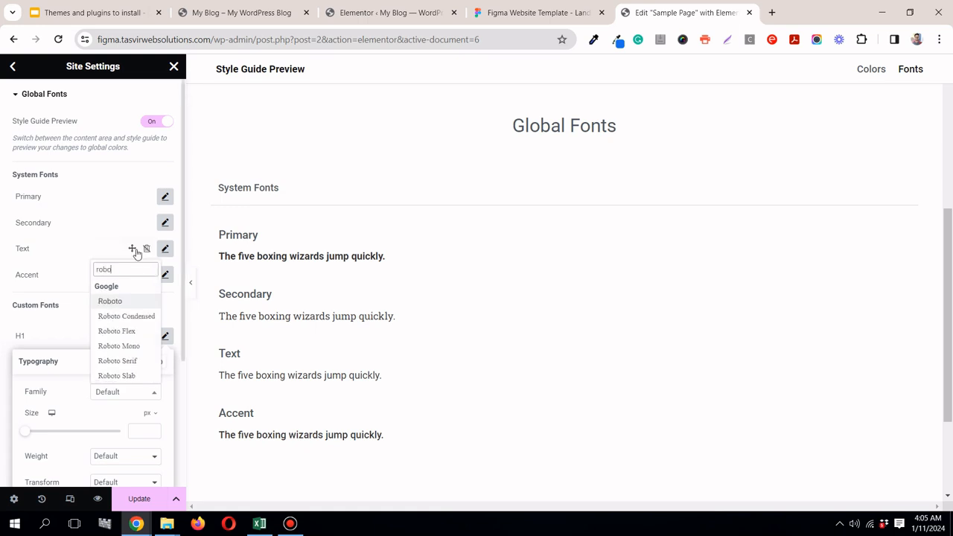
click(110, 302)
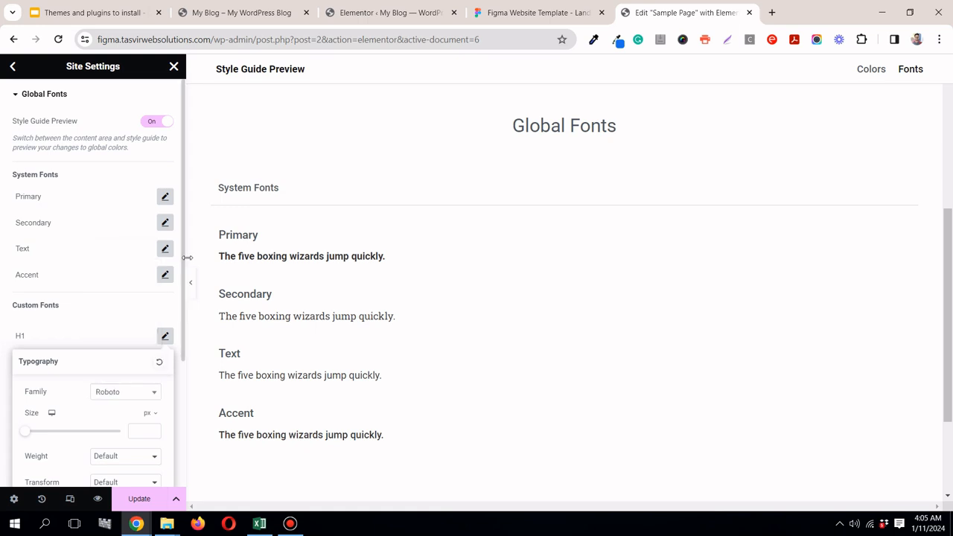
Step: Set the H1 style's size to 50 px and weight to 500 (Medium), matching the Figma title's typography
click(527, 10)
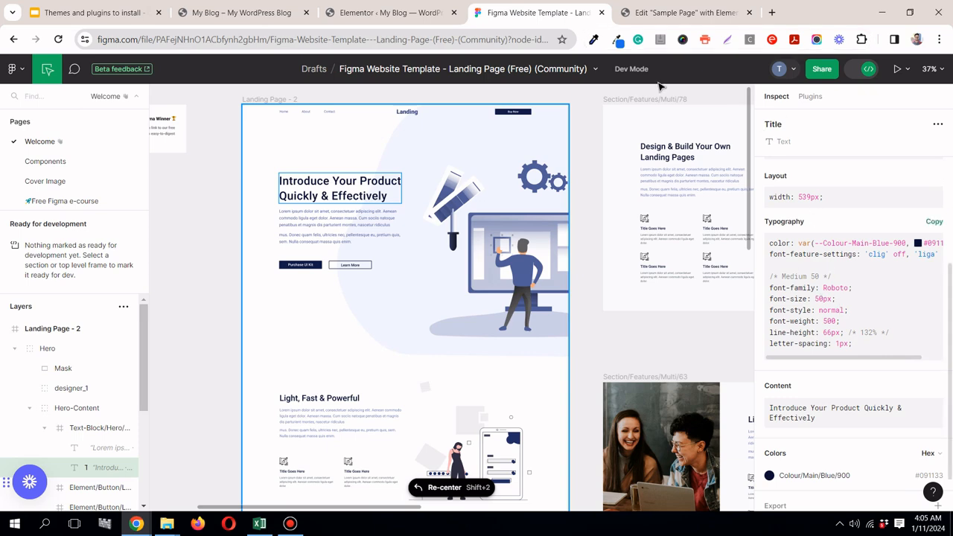
click(655, 11)
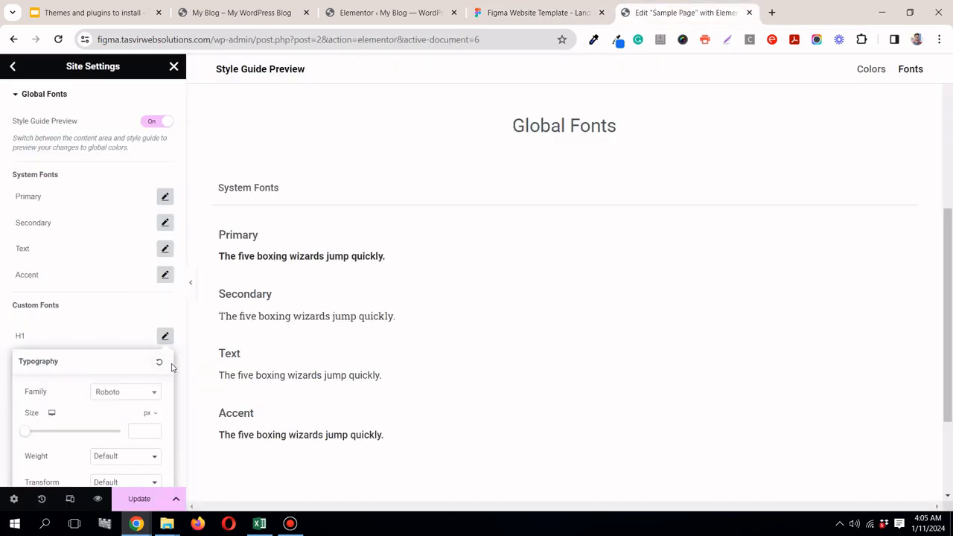
click(142, 431)
text(50)
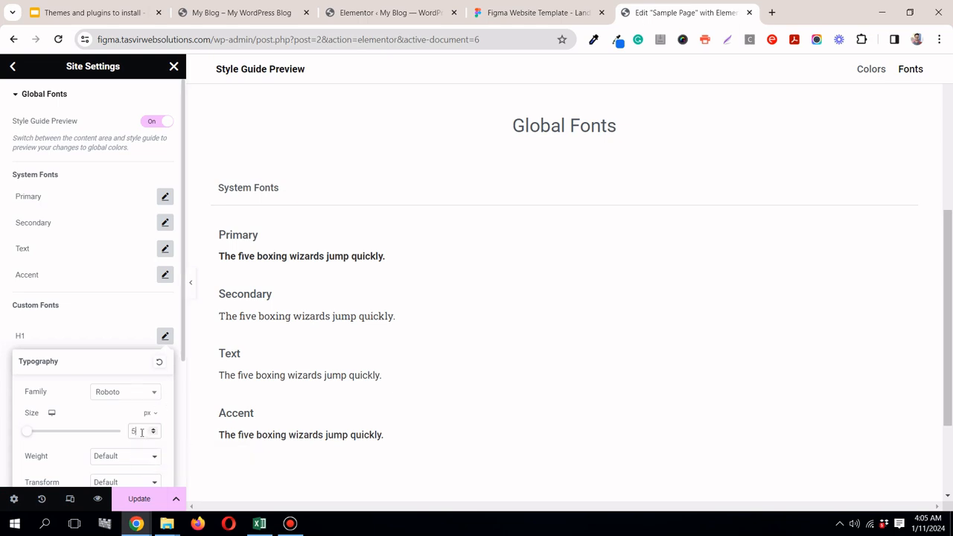
click(586, 17)
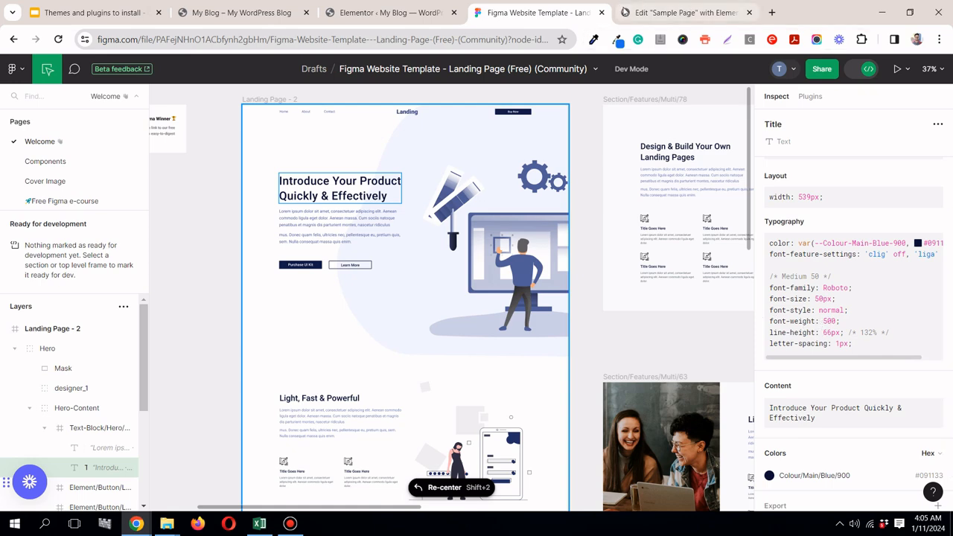
click(626, 11)
scroll(153, 320, down, 2)
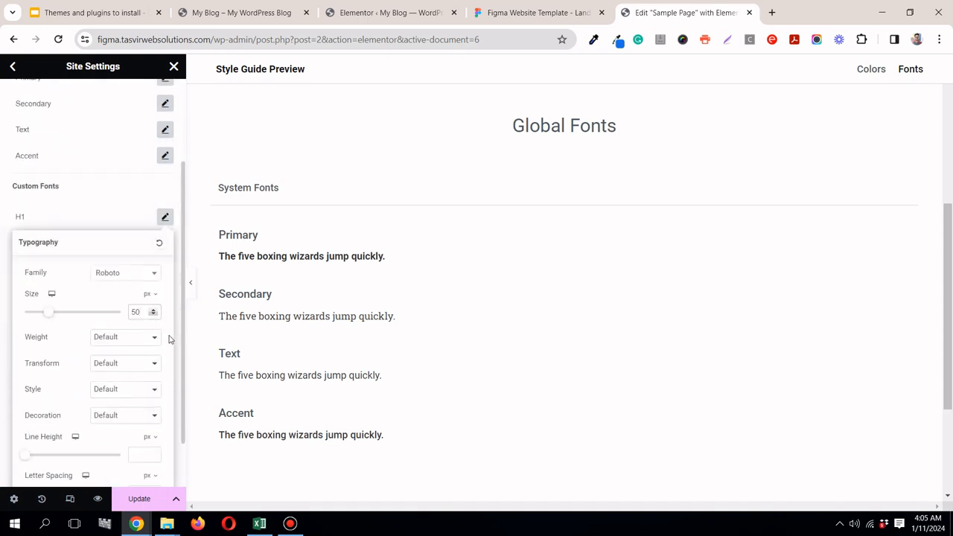
click(138, 343)
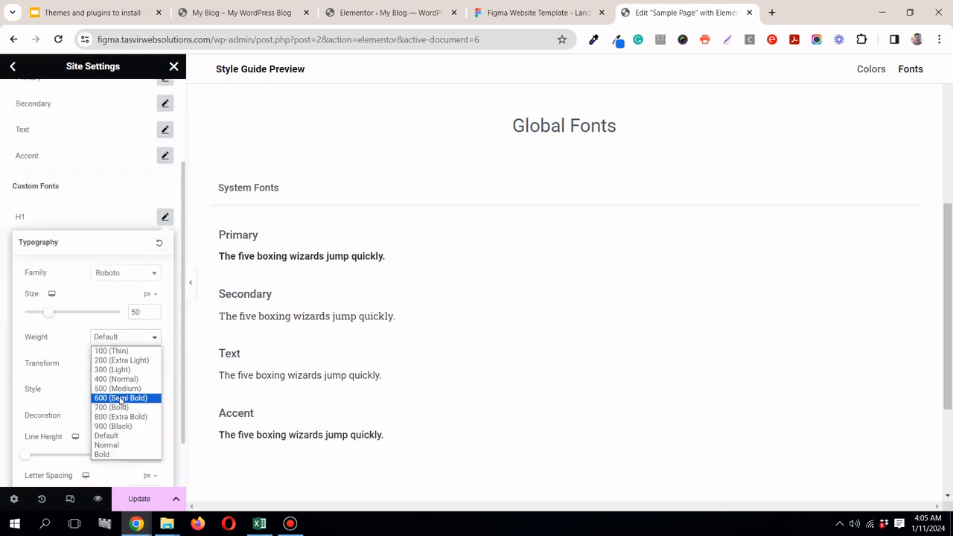
click(119, 388)
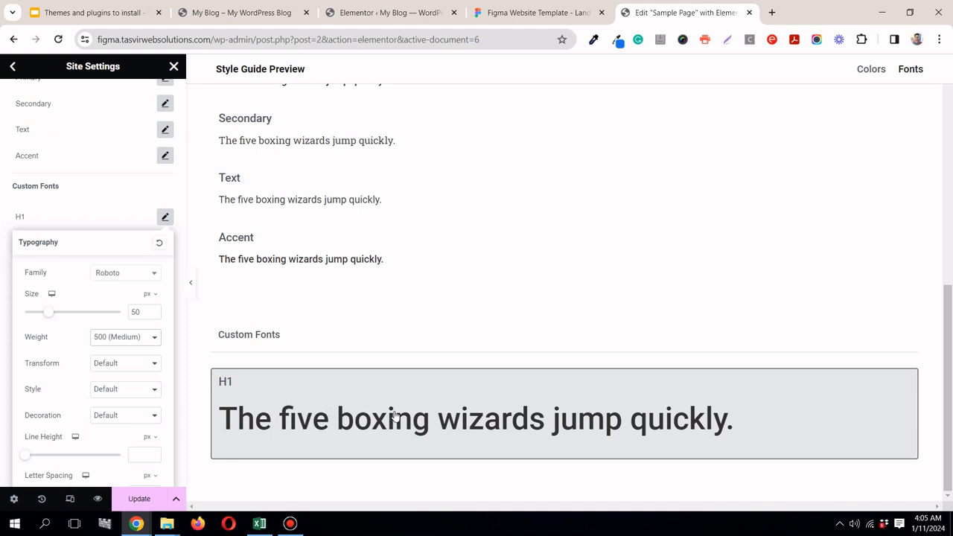
Step: Set the H1 style's line height to 1.32 em and compare with the hero title's typography in Figma
click(532, 13)
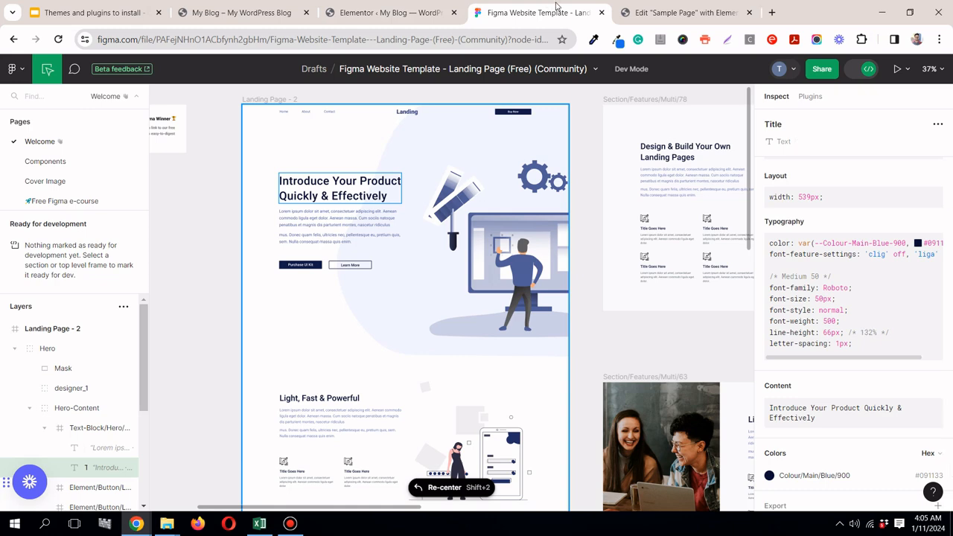
click(674, 13)
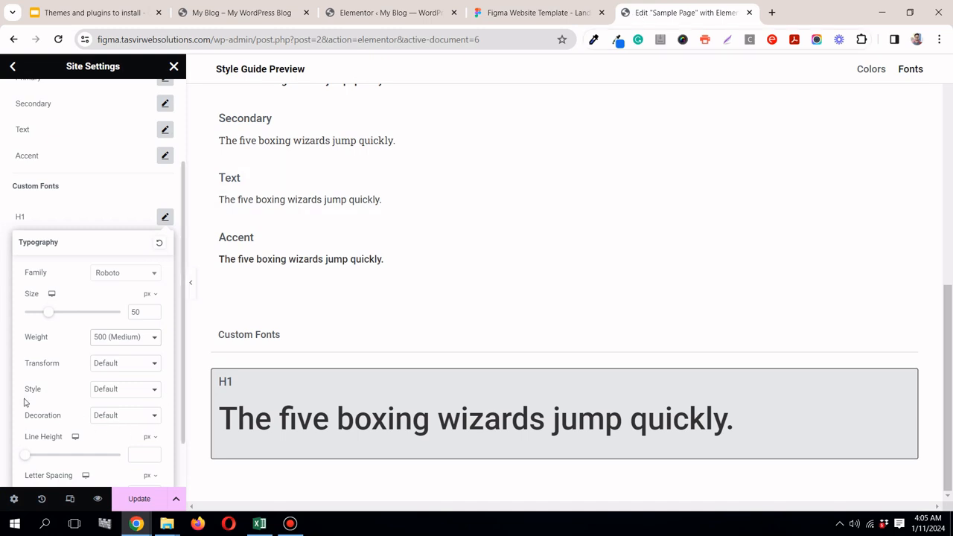
scroll(25, 401, down, 1)
scroll(30, 400, up, 2)
drag(184, 292, 182, 375)
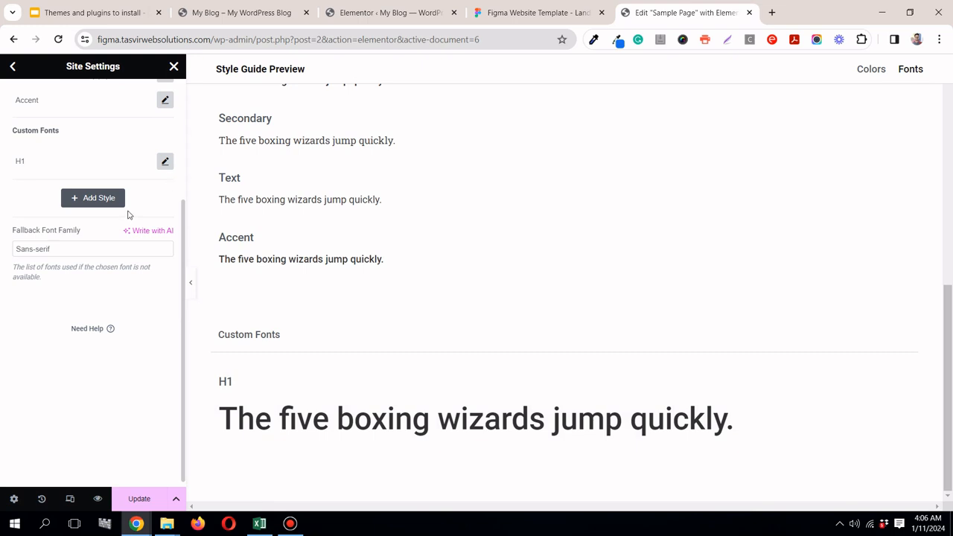
click(165, 161)
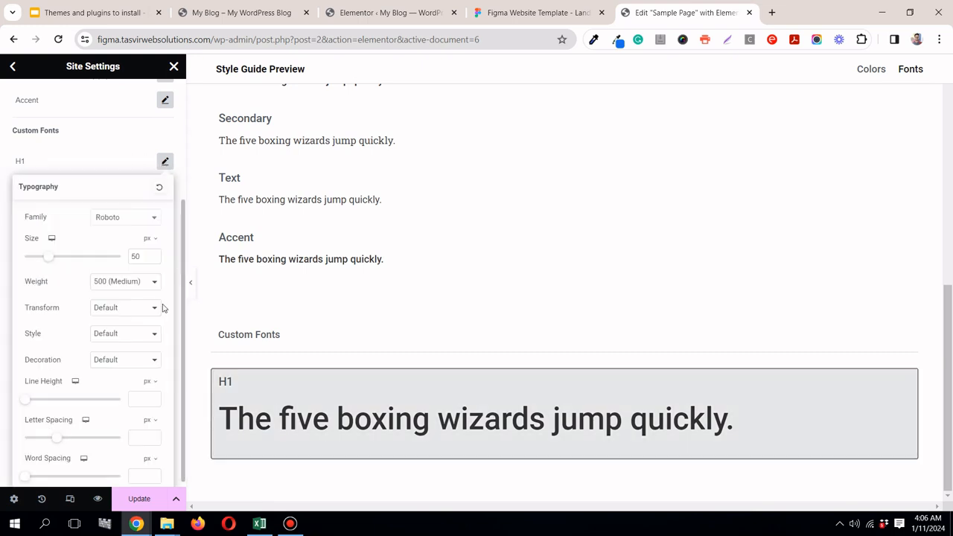
click(150, 377)
click(148, 395)
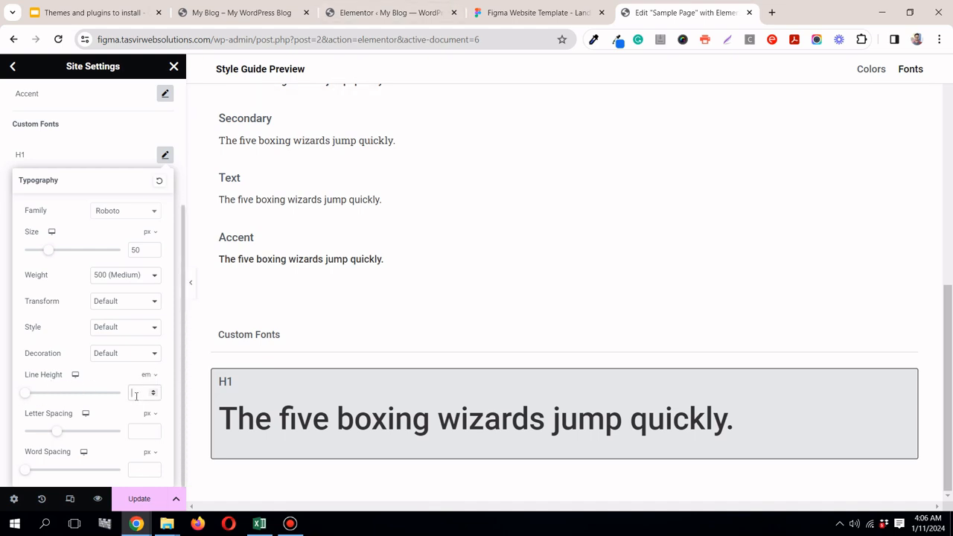
click(136, 394)
text(1)
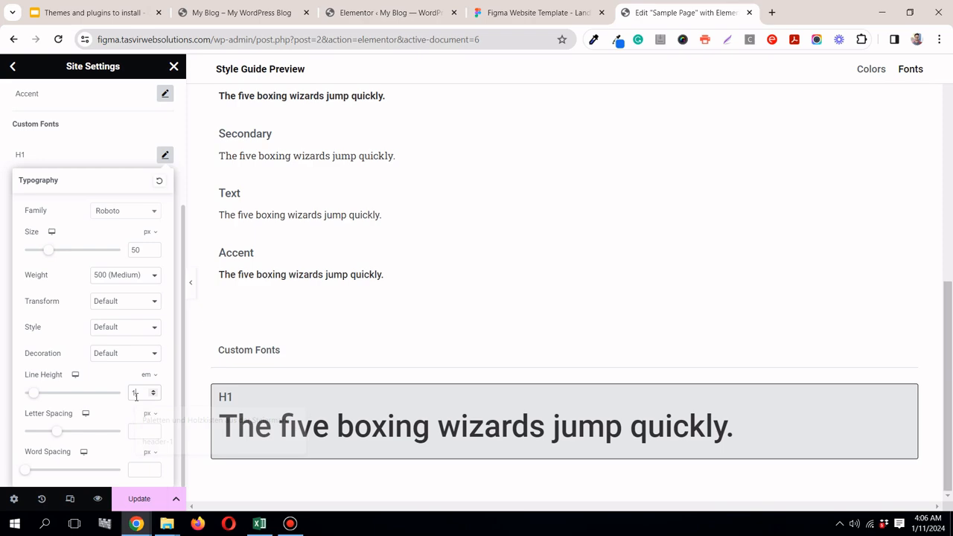
text(.32)
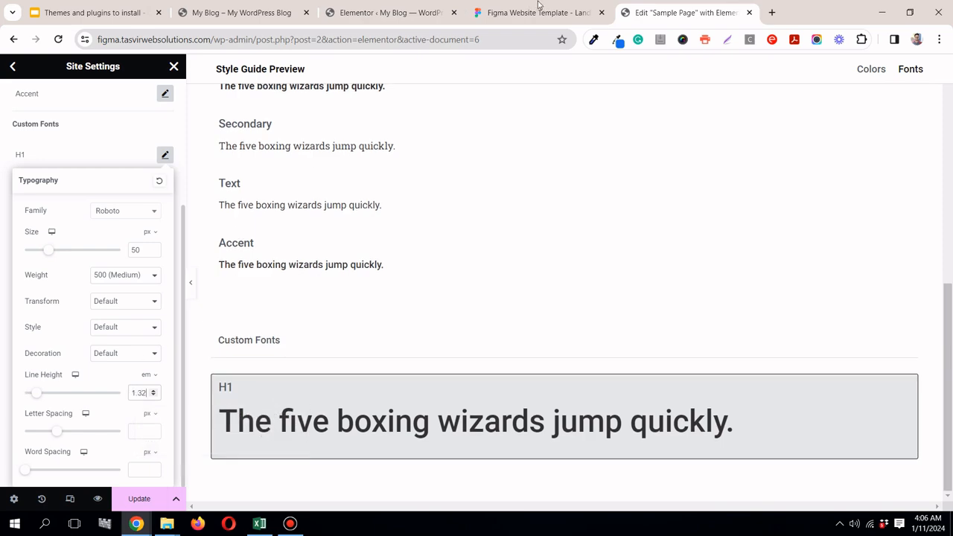
click(536, 13)
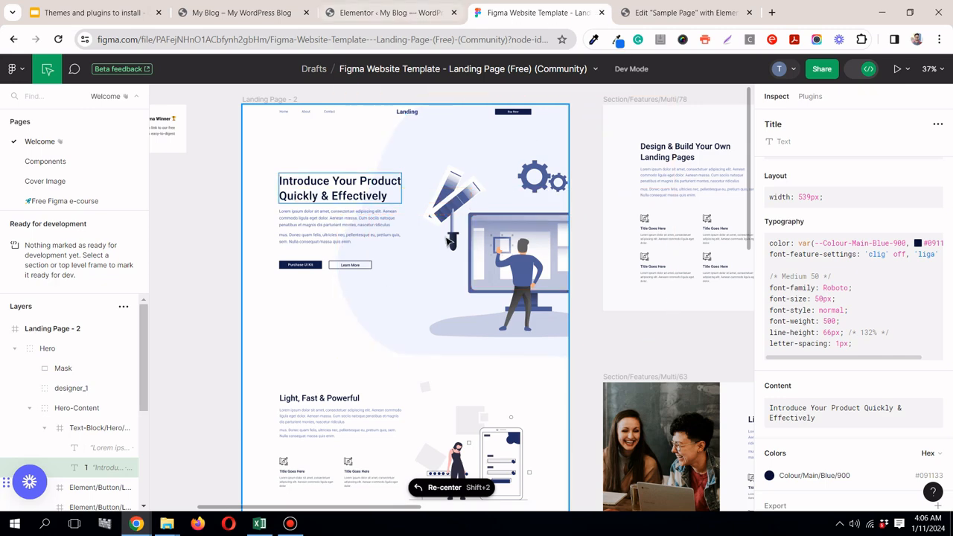
Step: Return to the Elementor editor and close the H1 style's typography settings, checking back with the Figma design
click(689, 13)
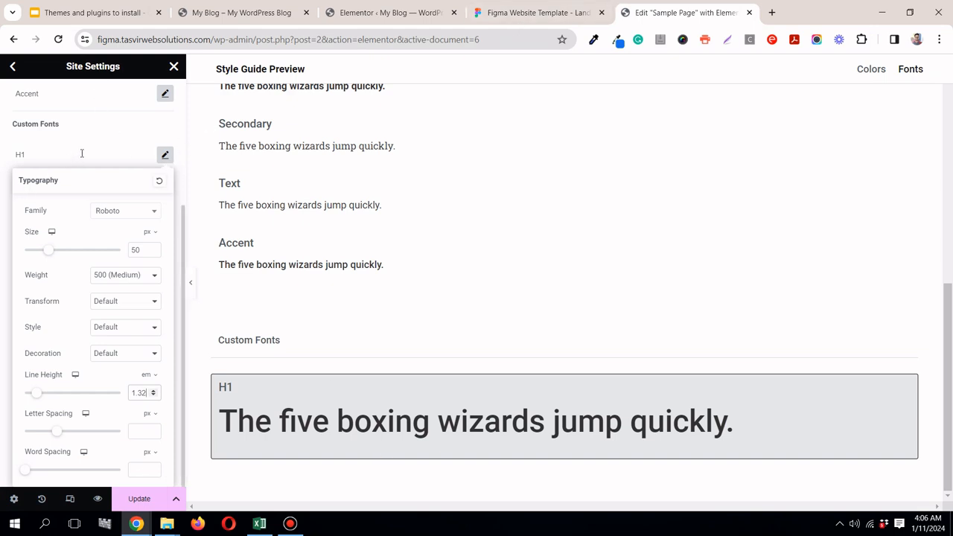
click(165, 154)
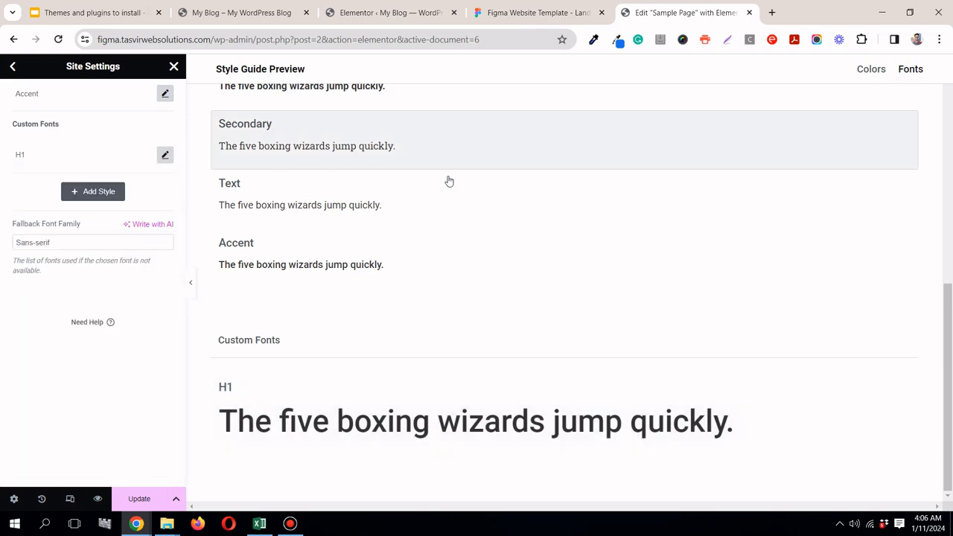
click(537, 11)
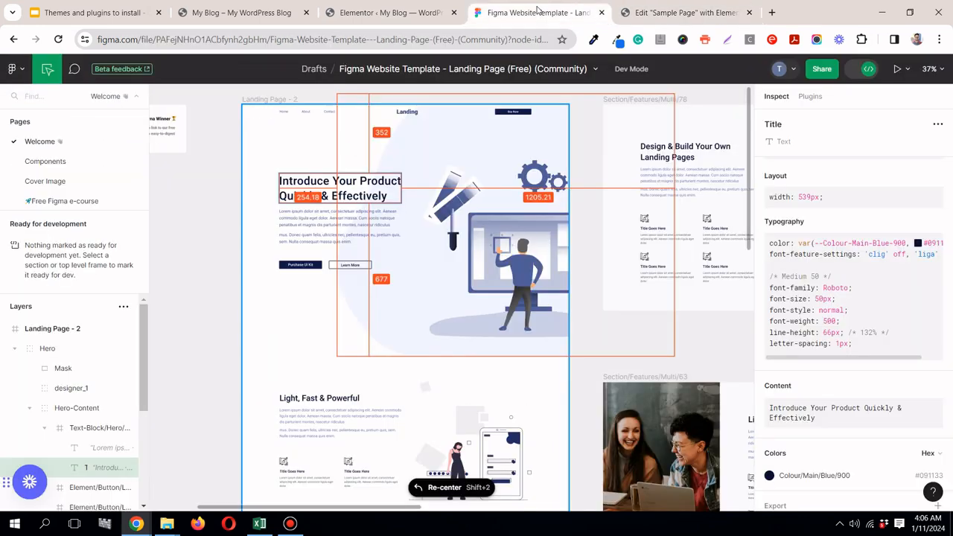
click(738, 14)
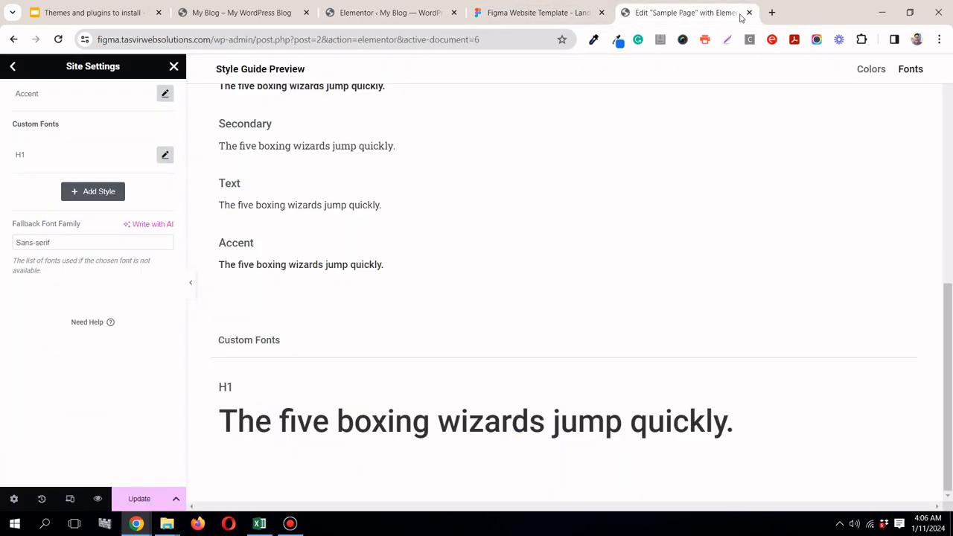
Step: Add another custom global font style and name it H2
click(119, 195)
double_click(62, 309)
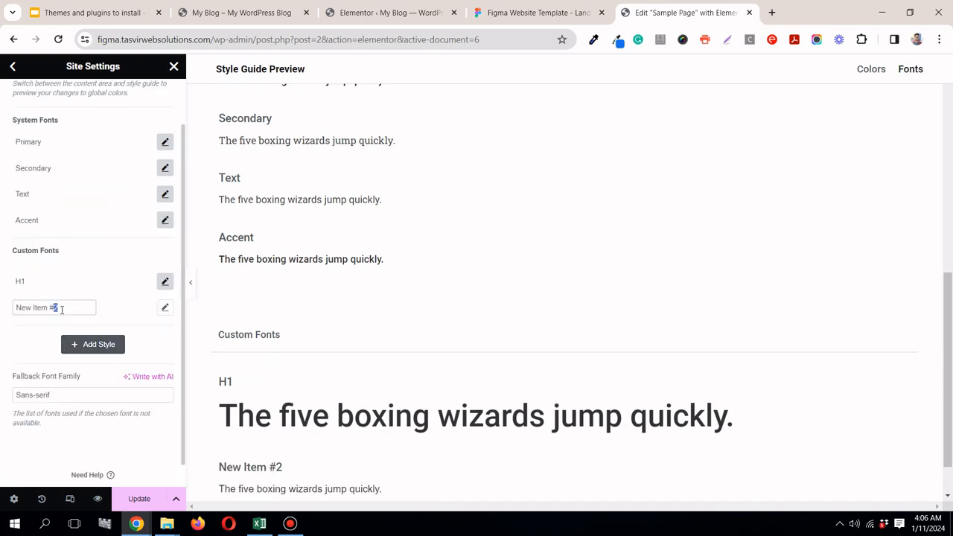
key(ctrl+a)
text(H2)
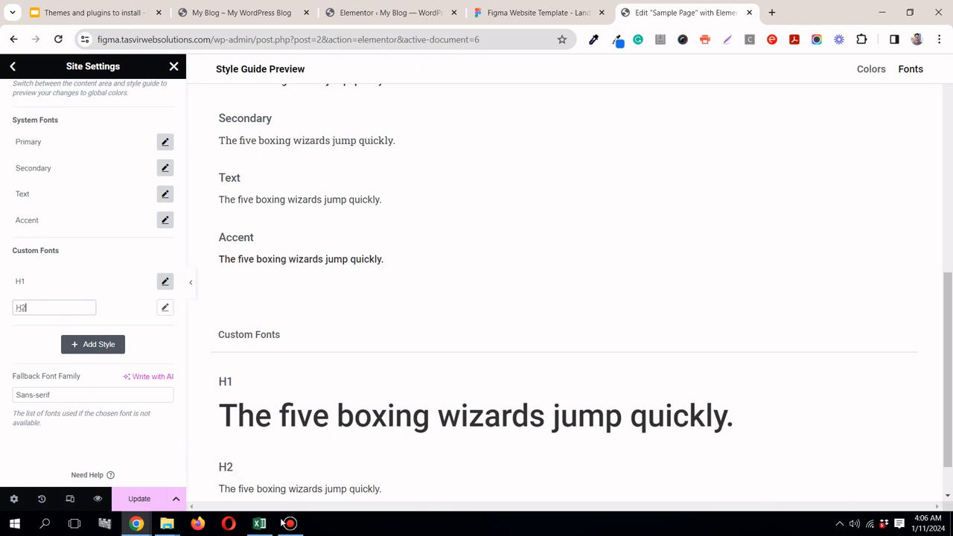
click(289, 523)
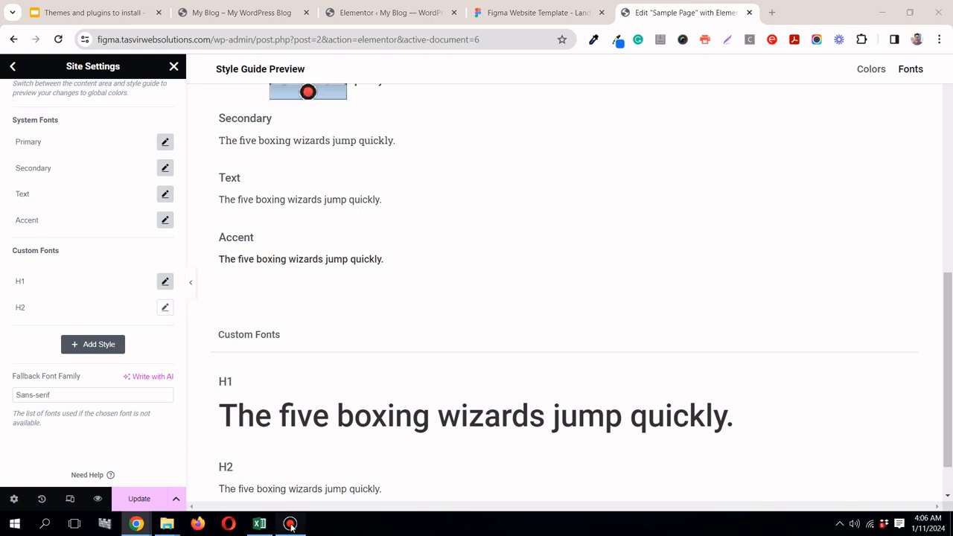
click(289, 523)
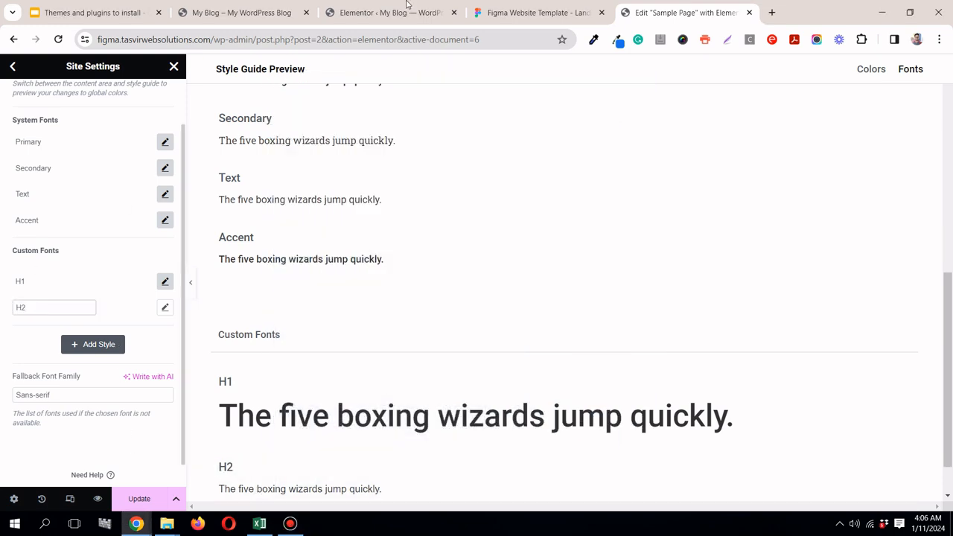
Step: Open the H2 style's typography settings and inspect the typography of the first "Light, Fast & Powerful" title in Figma
click(164, 307)
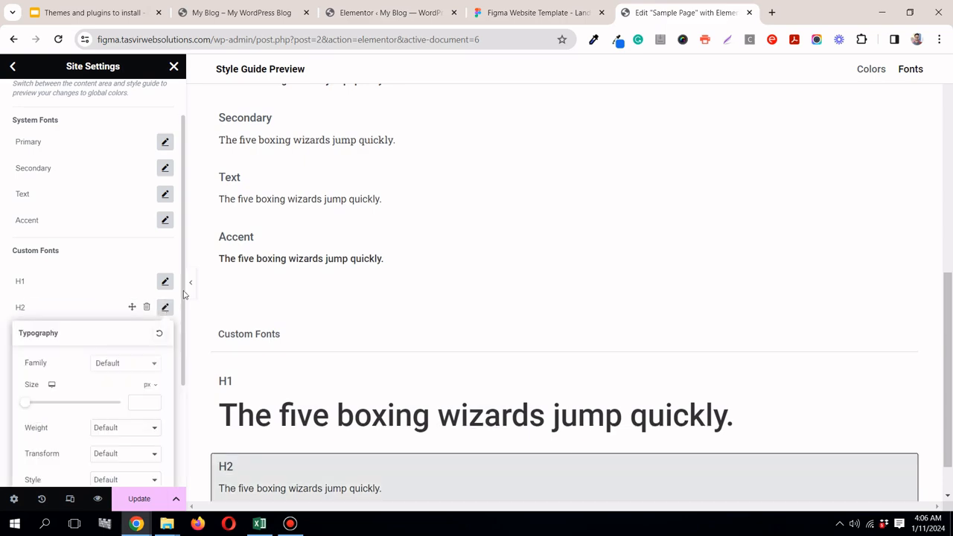
click(532, 13)
scroll(417, 194, down, 3)
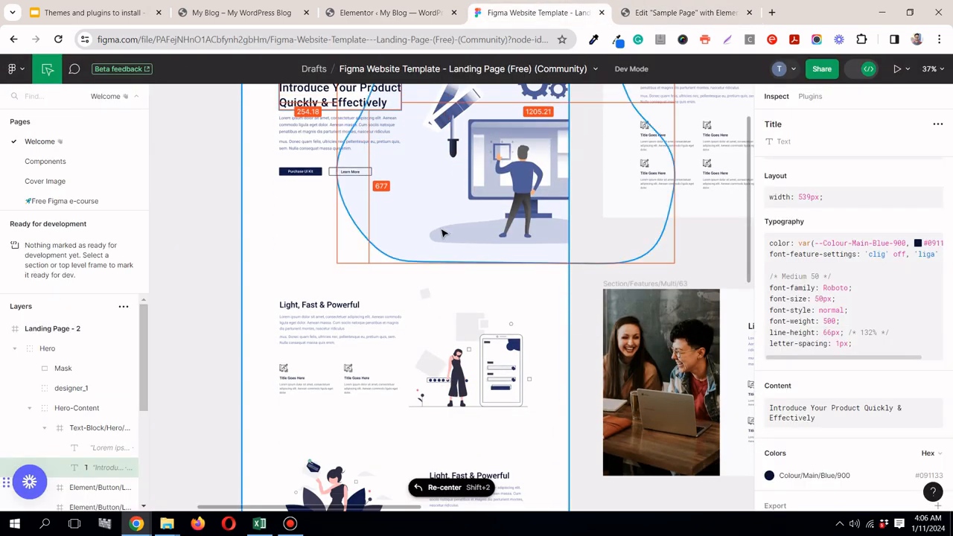
scroll(357, 171, up, 2)
scroll(368, 192, down, 1)
scroll(365, 194, up, 2)
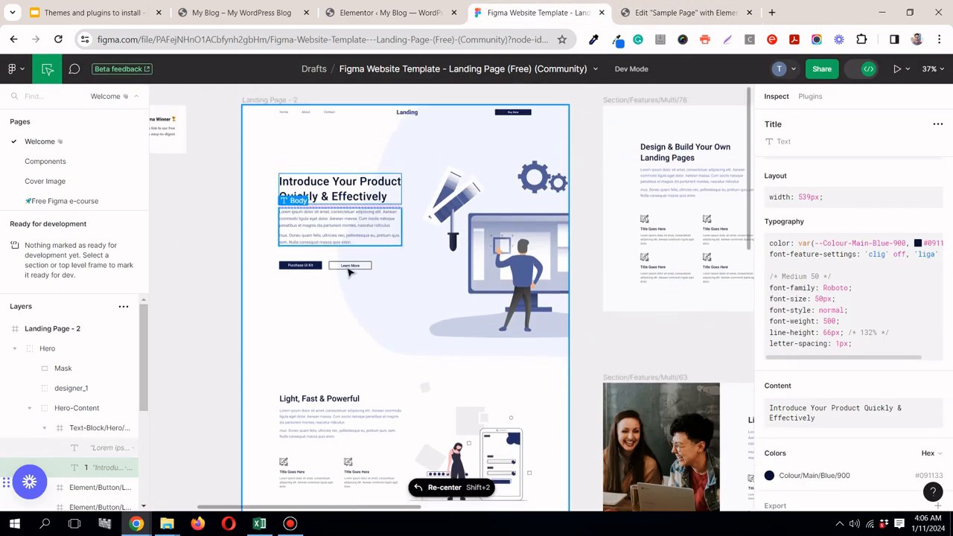
click(339, 400)
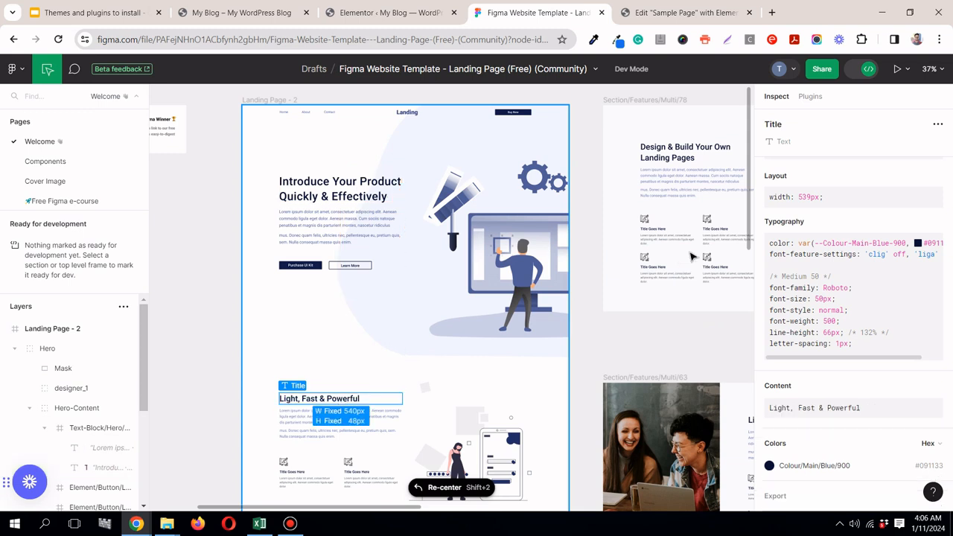
drag(749, 173, 748, 271)
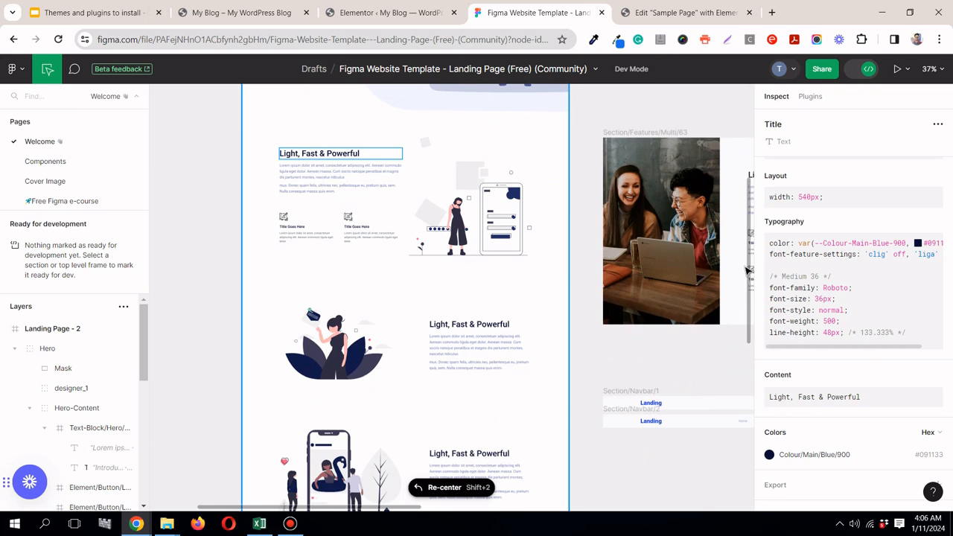
Step: Set the H2 style's font family to Roboto in Elementor
click(645, 18)
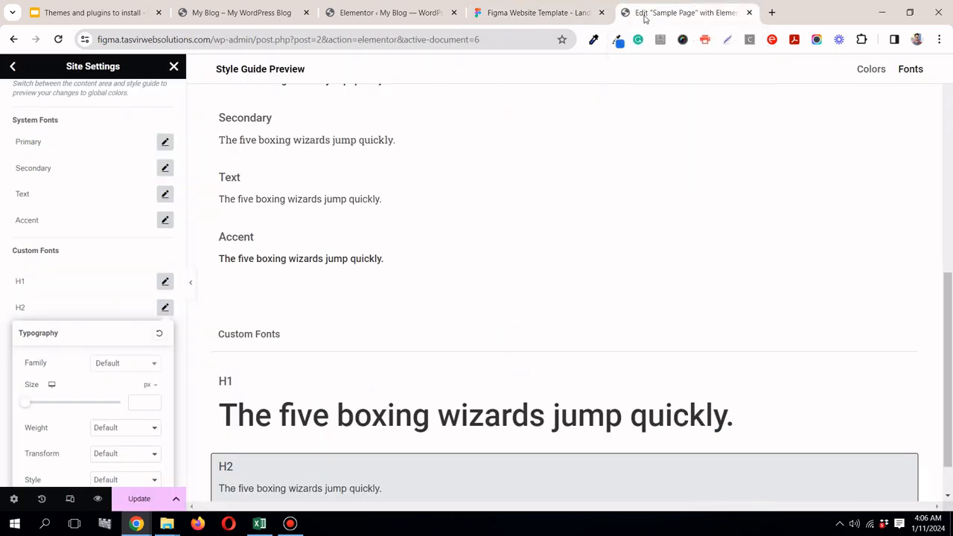
click(123, 364)
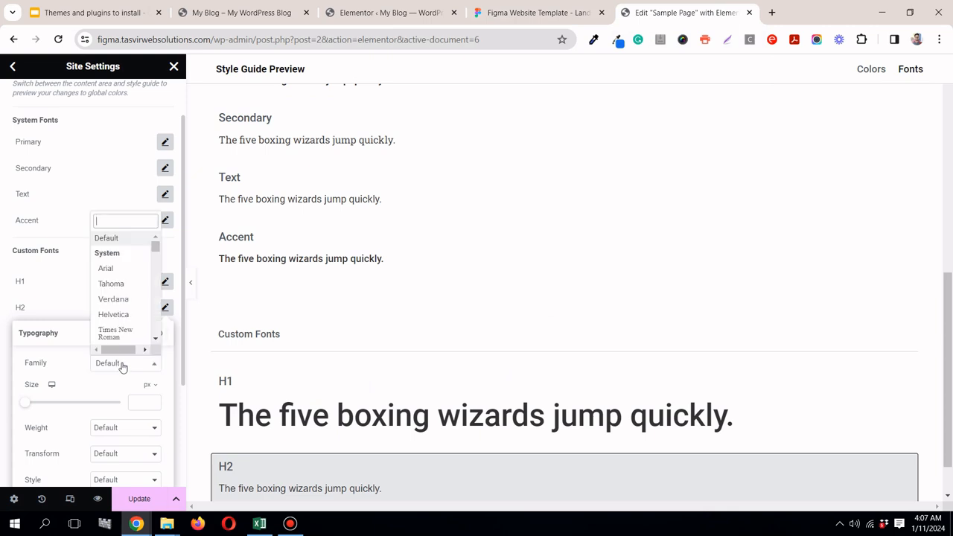
text(roboto)
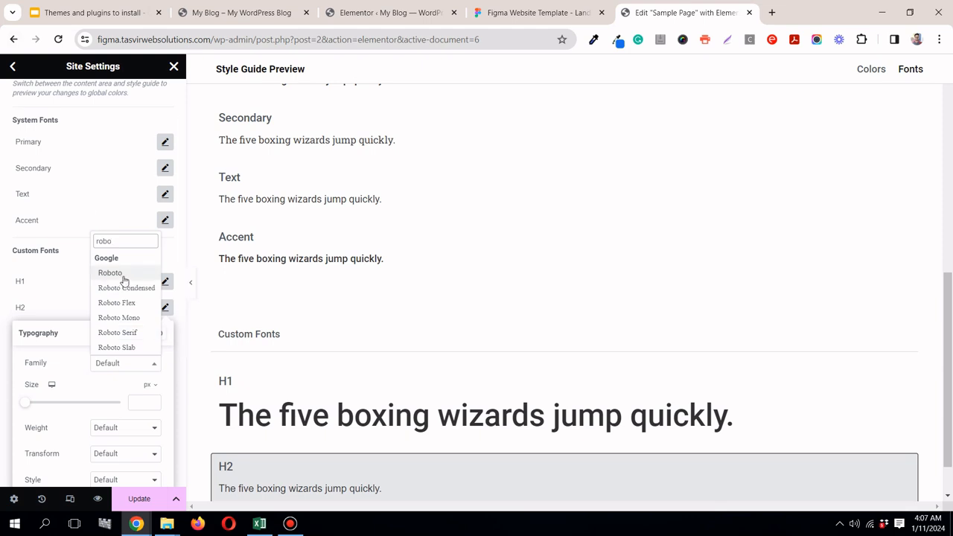
click(125, 274)
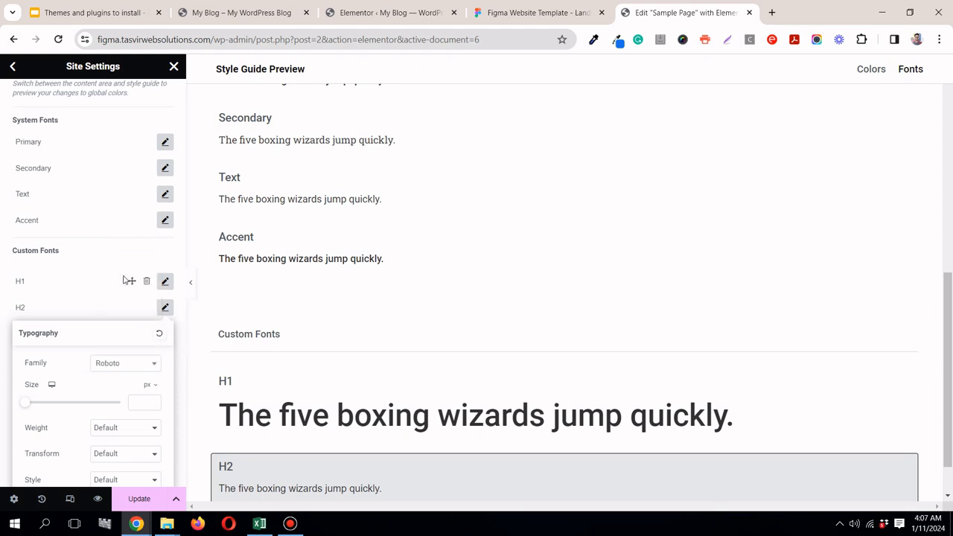
Step: Set the H2 style's size to 36 px and weight to 500 (Medium), matching the "Light, Fast & Powerful" title in Figma
click(495, 13)
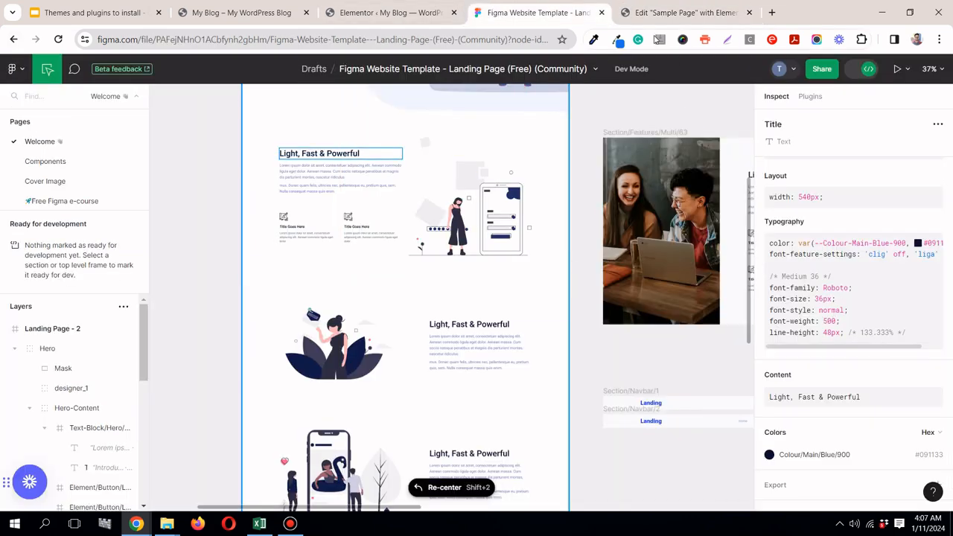
click(685, 12)
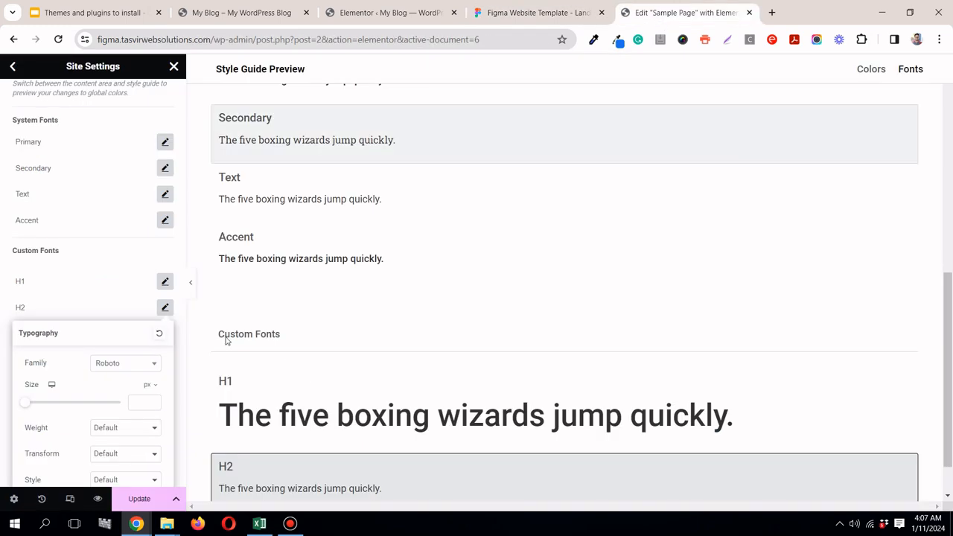
click(135, 403)
text(36)
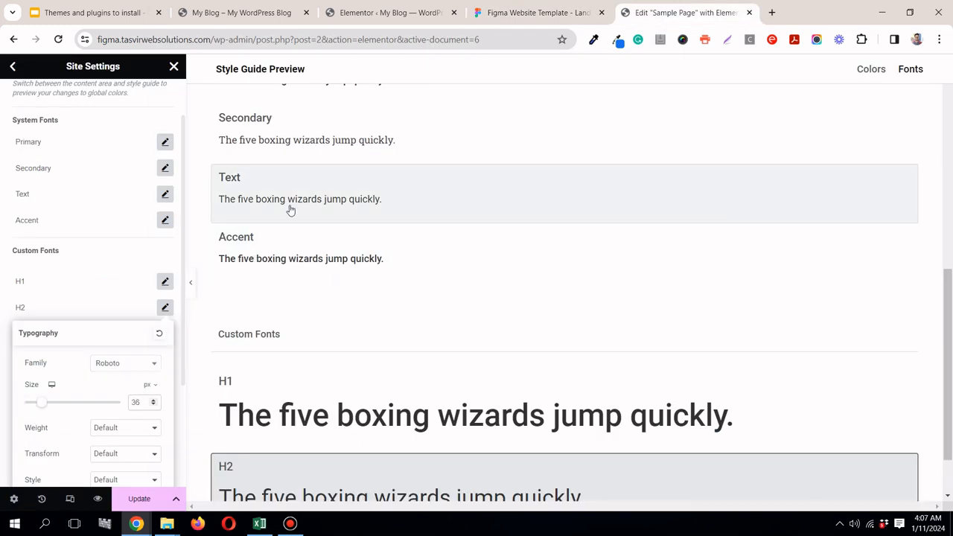
scroll(536, 313, down, 1)
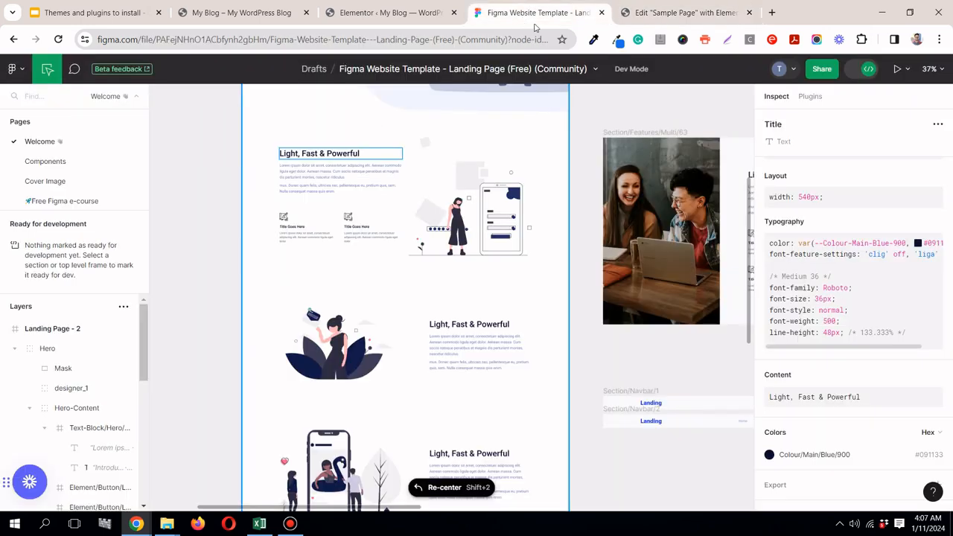
click(536, 13)
click(656, 15)
click(104, 436)
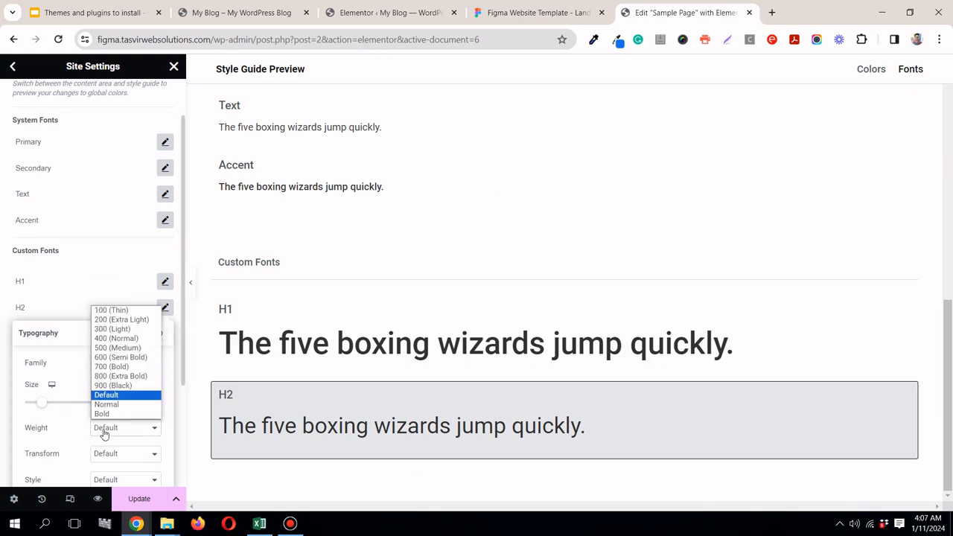
click(117, 350)
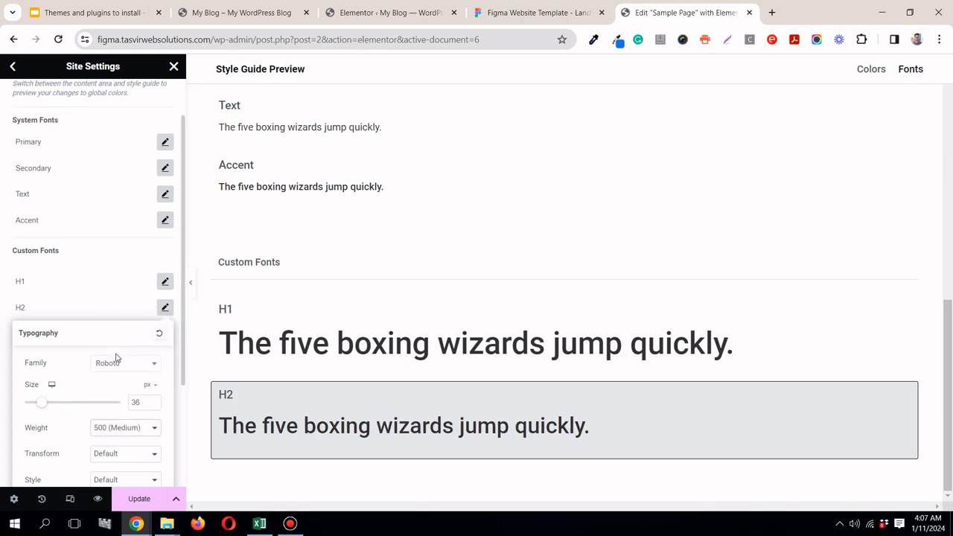
Step: Set the H2 style's line height to 1.33 em, following the Figma title, and close its typography settings
scroll(115, 358, down, 3)
click(536, 13)
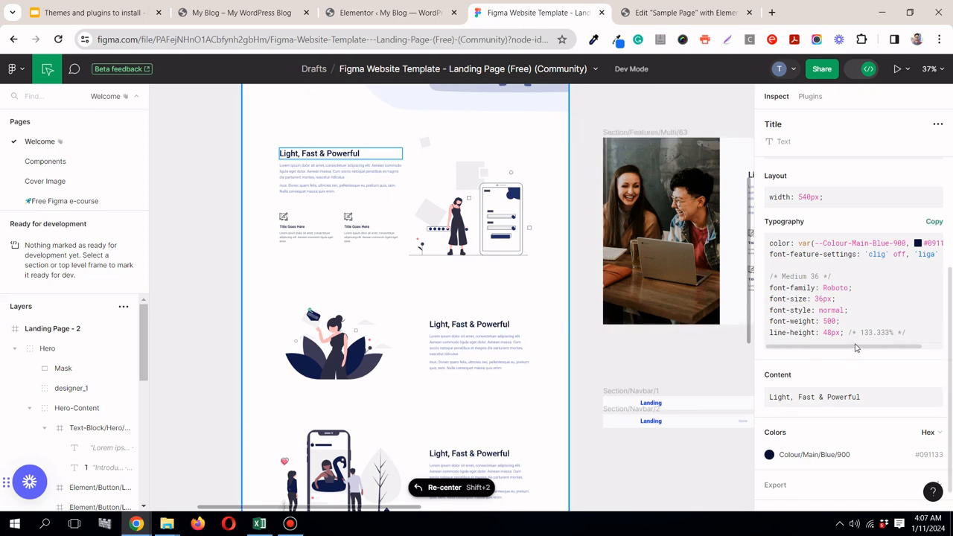
click(640, 13)
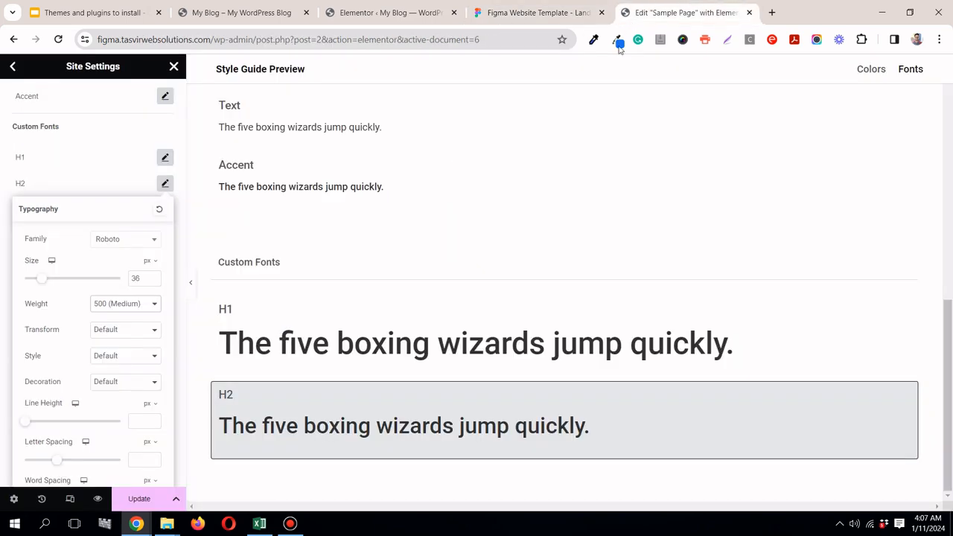
click(151, 404)
click(146, 421)
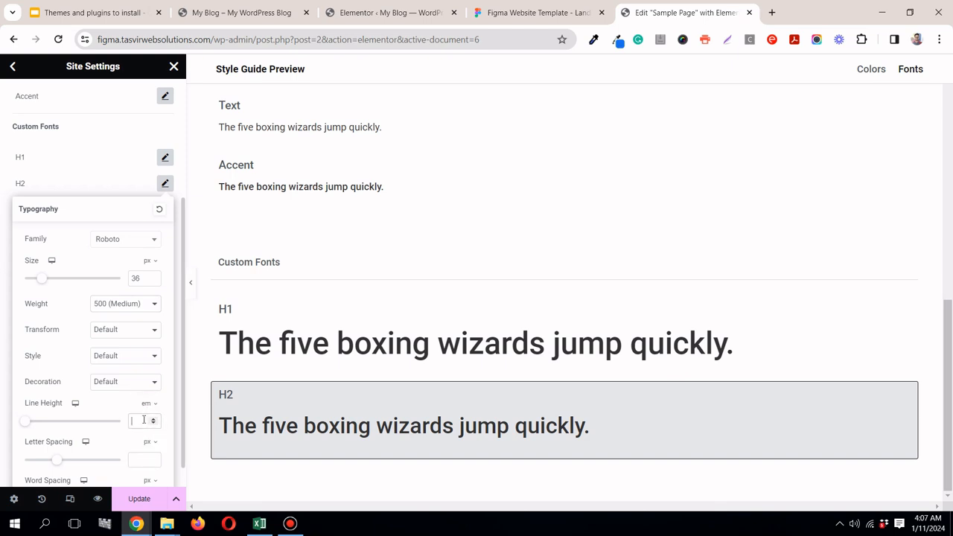
text(1.33)
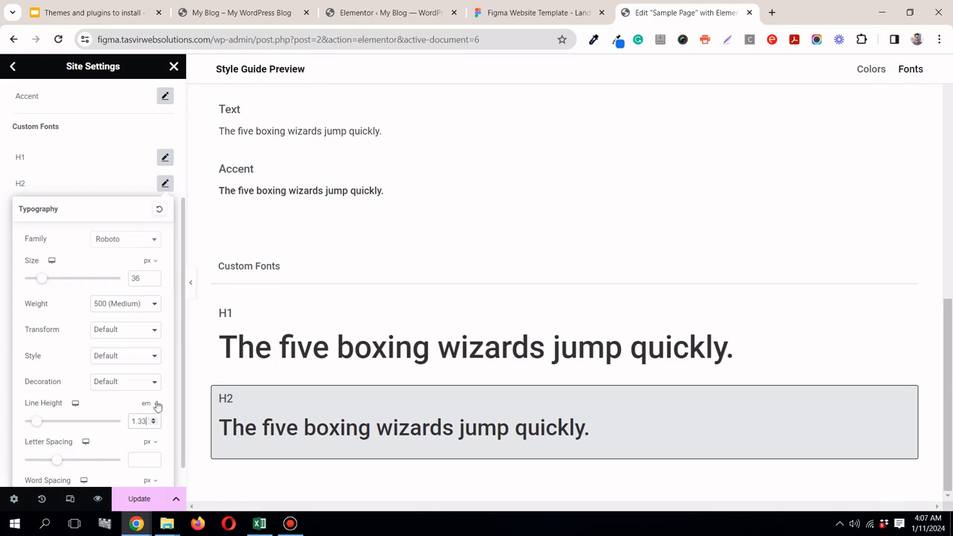
click(165, 183)
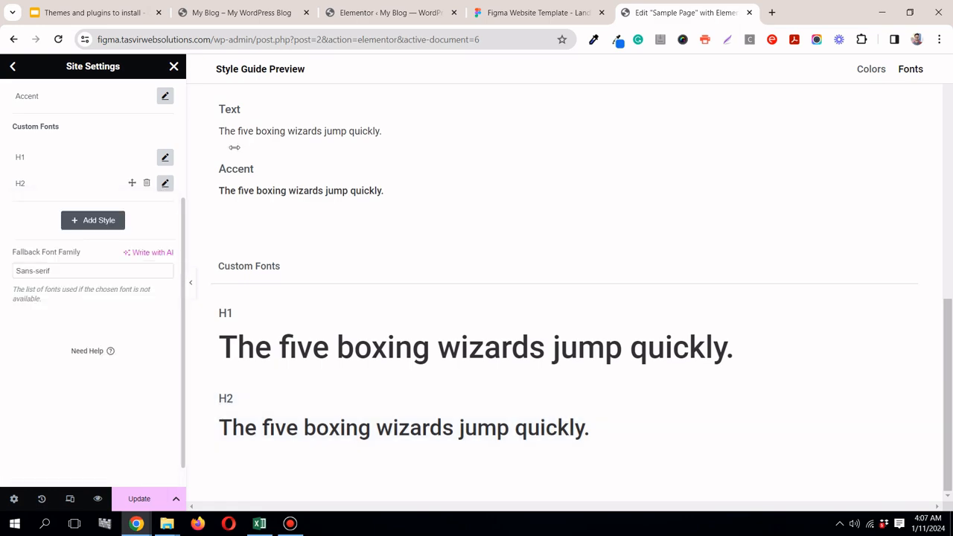
Step: Switch to Figma and inspect the typography of the second "Title Goes Here" title below "Light, Fast & Powerful"
click(517, 13)
scroll(532, 197, up, 10)
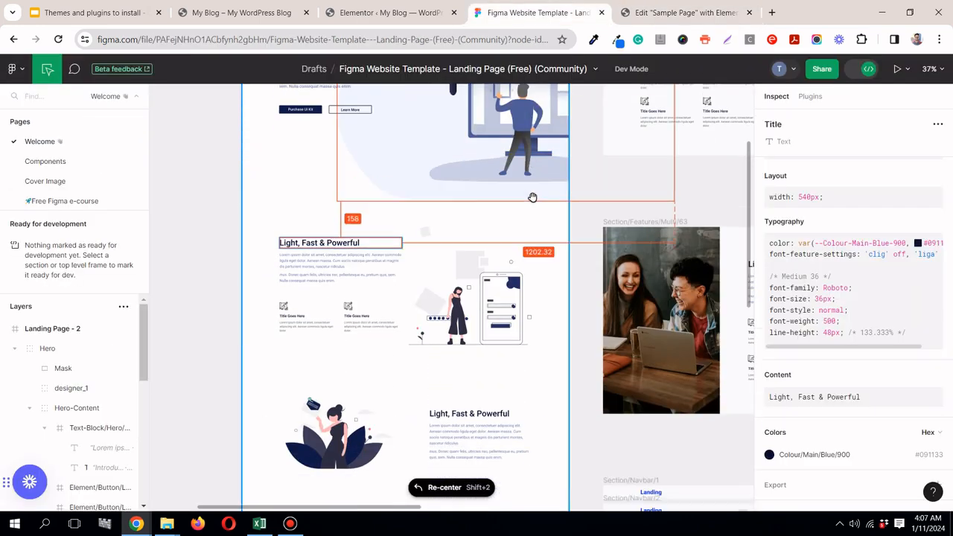
scroll(533, 197, down, 8)
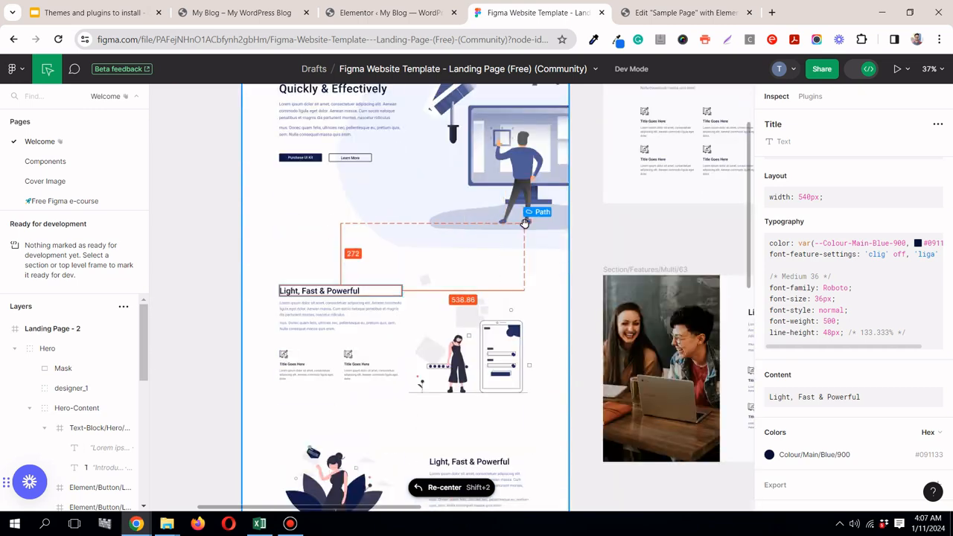
scroll(524, 223, up, 1)
scroll(524, 224, down, 3)
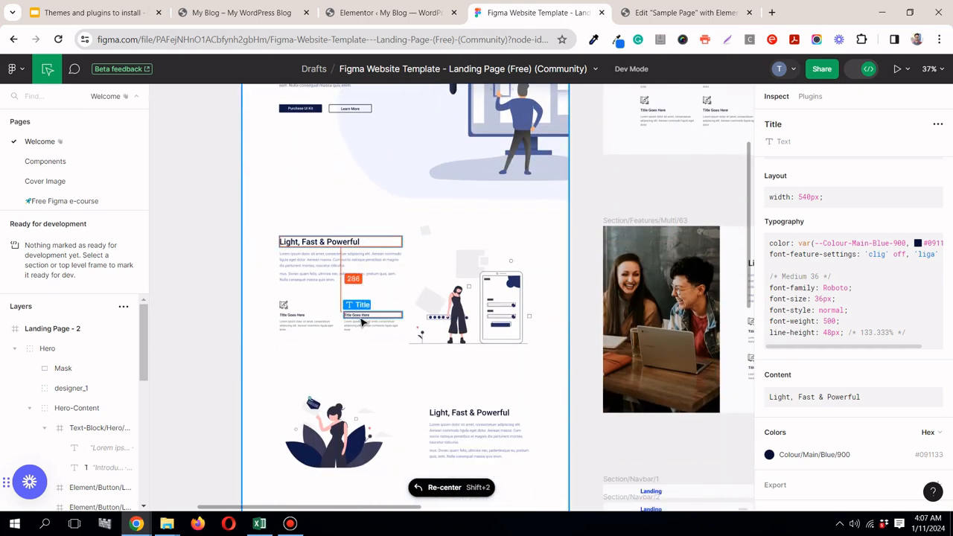
click(362, 317)
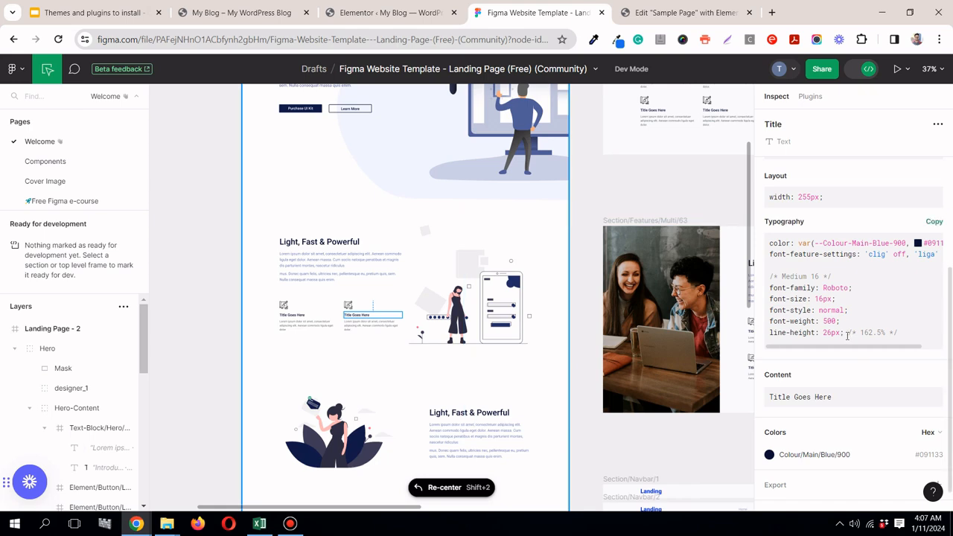
Step: Inspect the typography of the "A Price To Suit Everyone" title and look over the landing page's other headings
scroll(439, 333, down, 2)
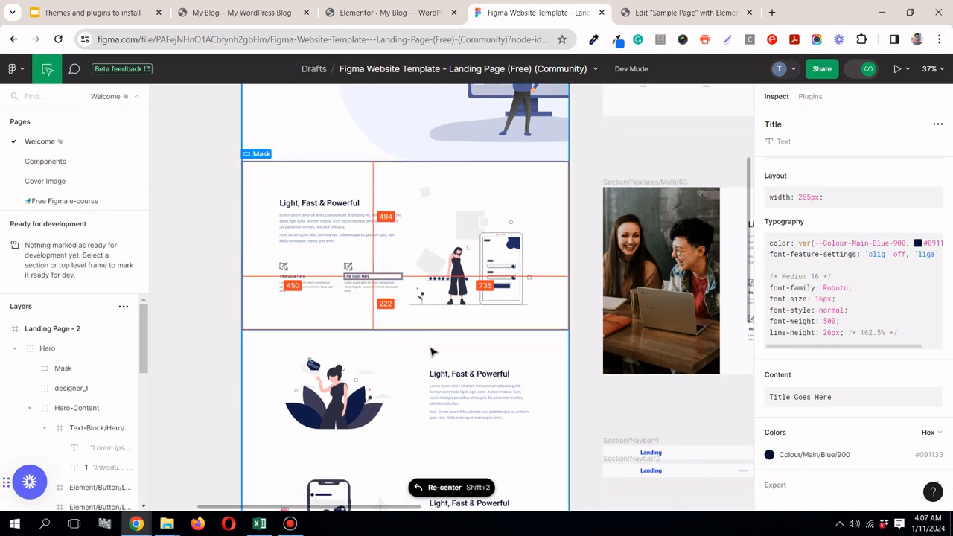
scroll(434, 348, down, 3)
scroll(420, 351, down, 8)
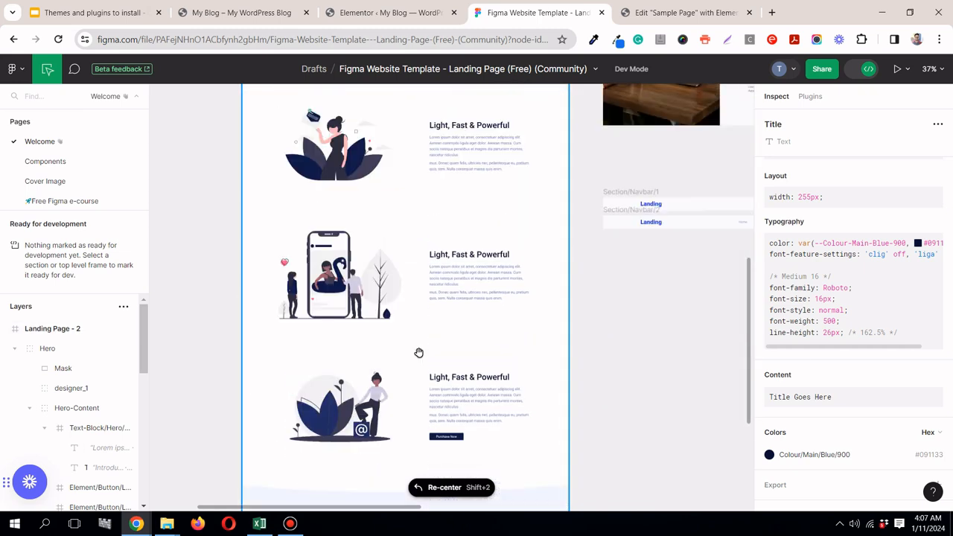
scroll(419, 352, down, 5)
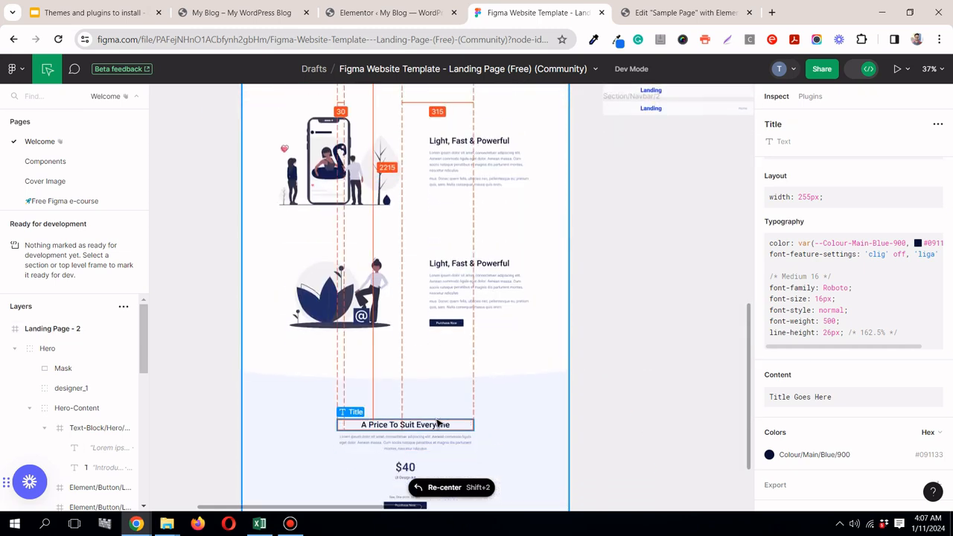
click(439, 425)
scroll(443, 358, down, 5)
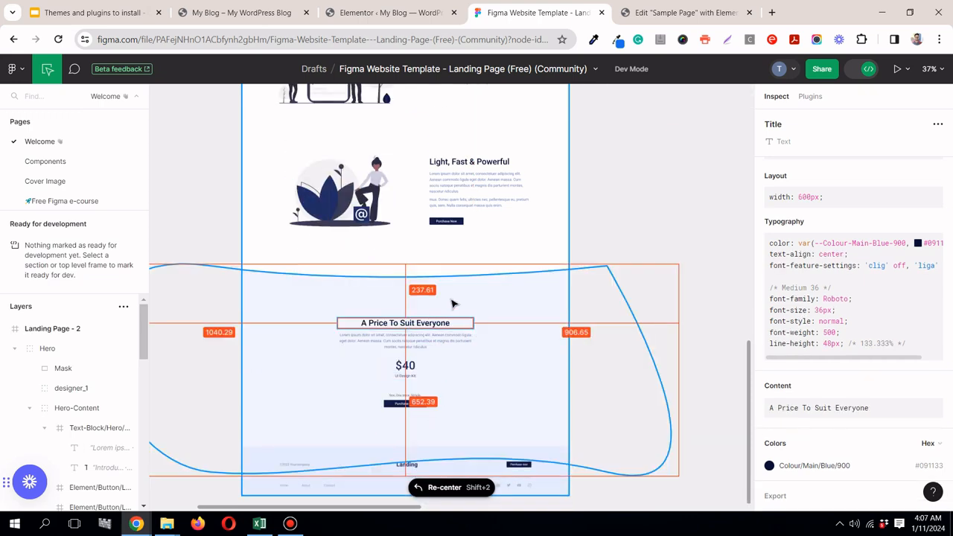
scroll(453, 298, up, 12)
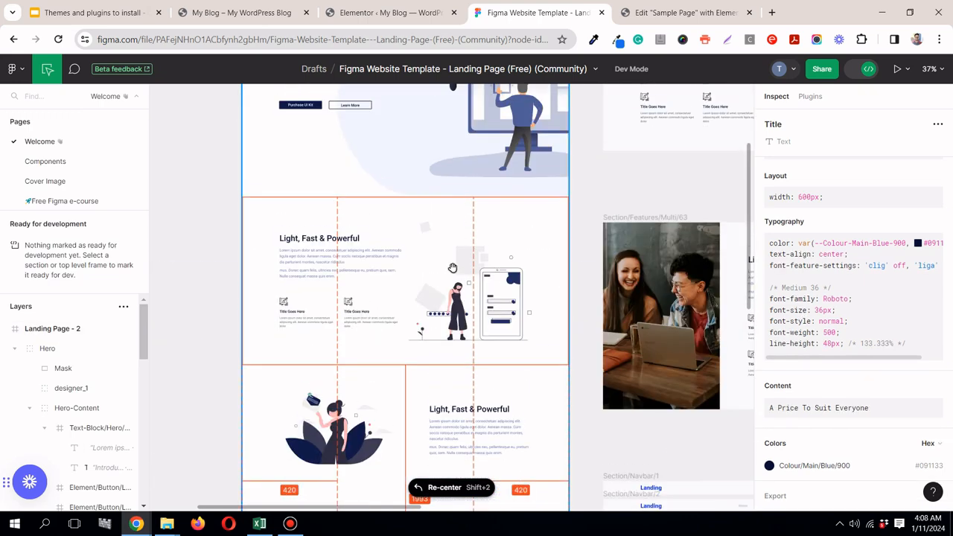
scroll(453, 268, up, 8)
Step: Return to Elementor and add a custom font style named H3
click(682, 15)
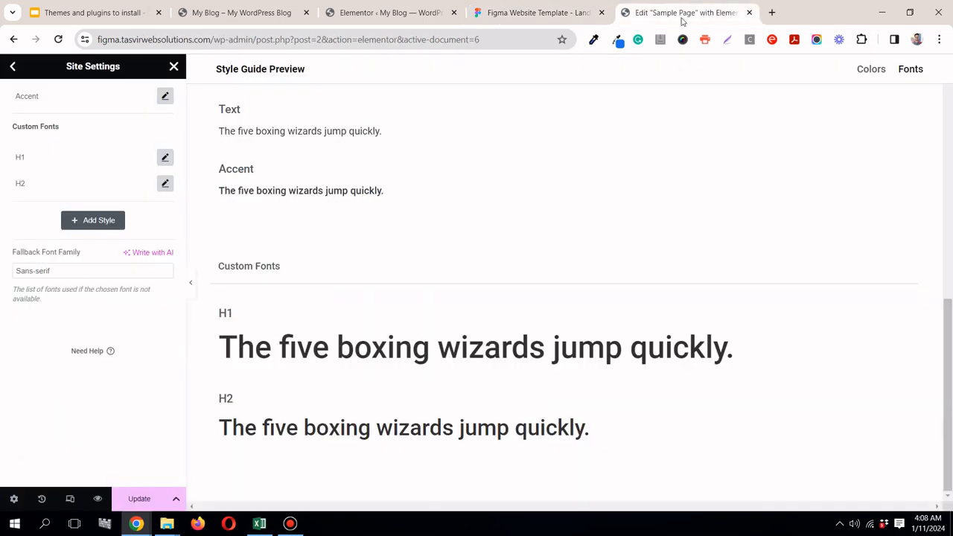
scroll(302, 300, up, 2)
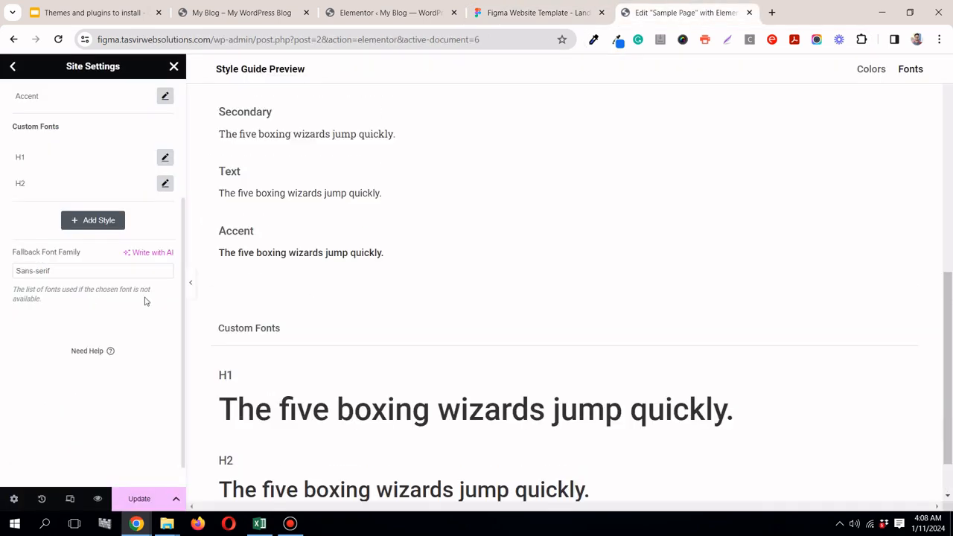
scroll(951, 300, down, 2)
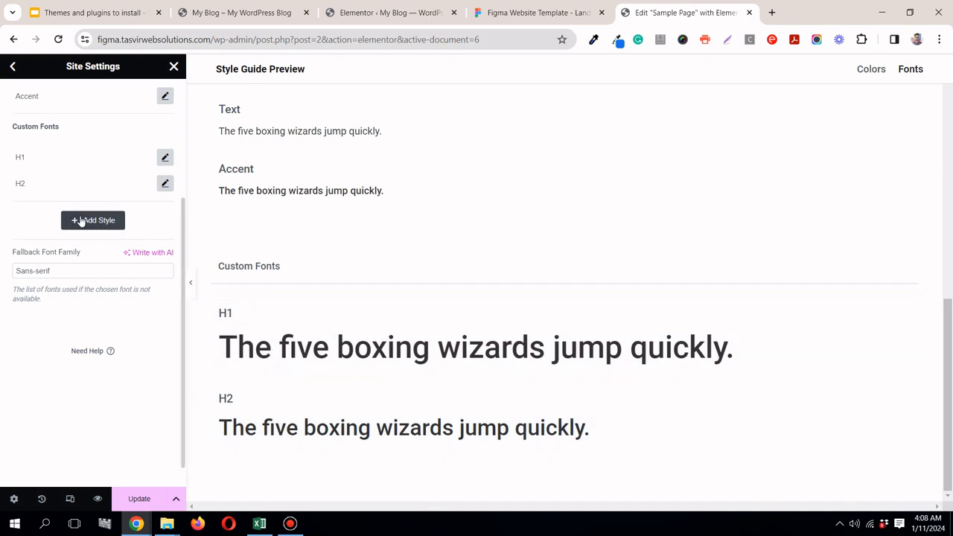
click(82, 222)
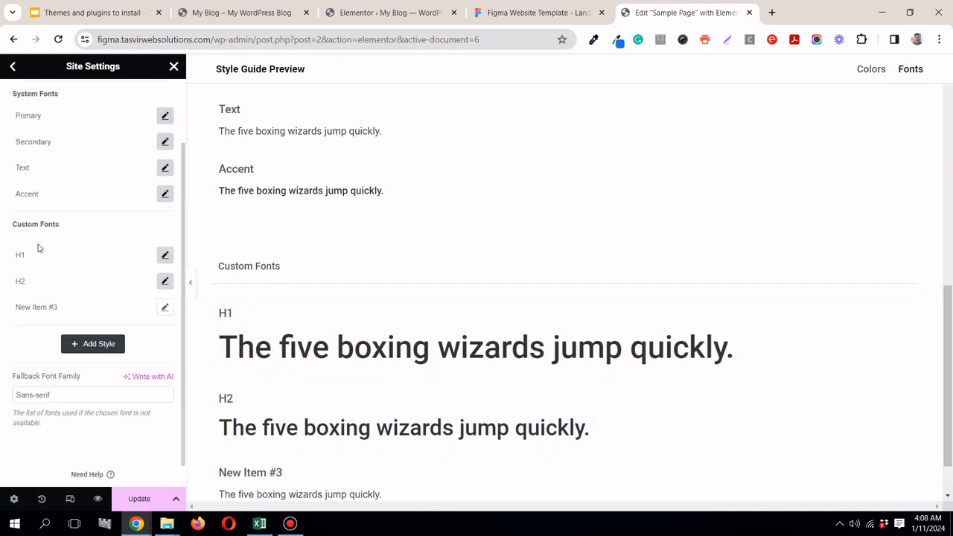
triple_click(47, 305)
text(H3)
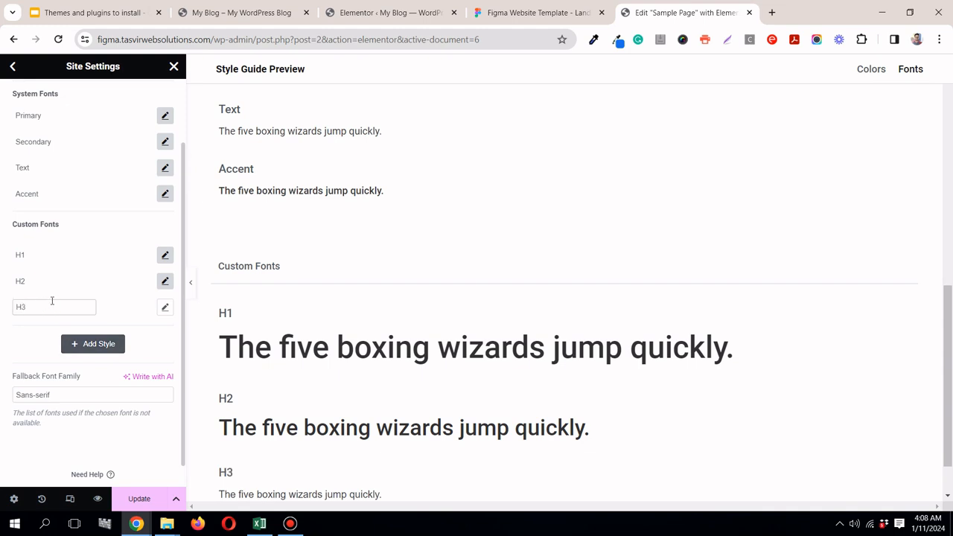
Step: Open the H3 style's typography settings and set its font family to Roboto
click(164, 309)
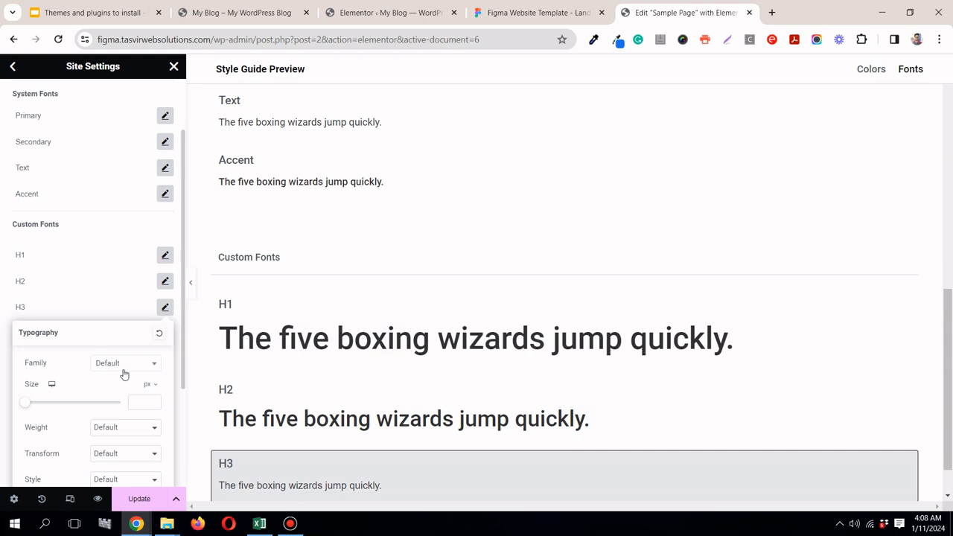
click(124, 374)
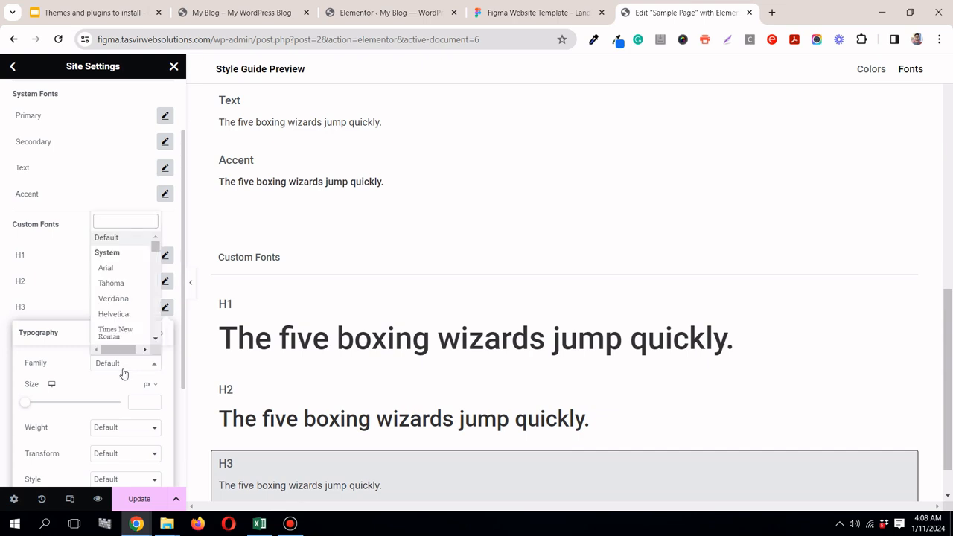
text(roboto)
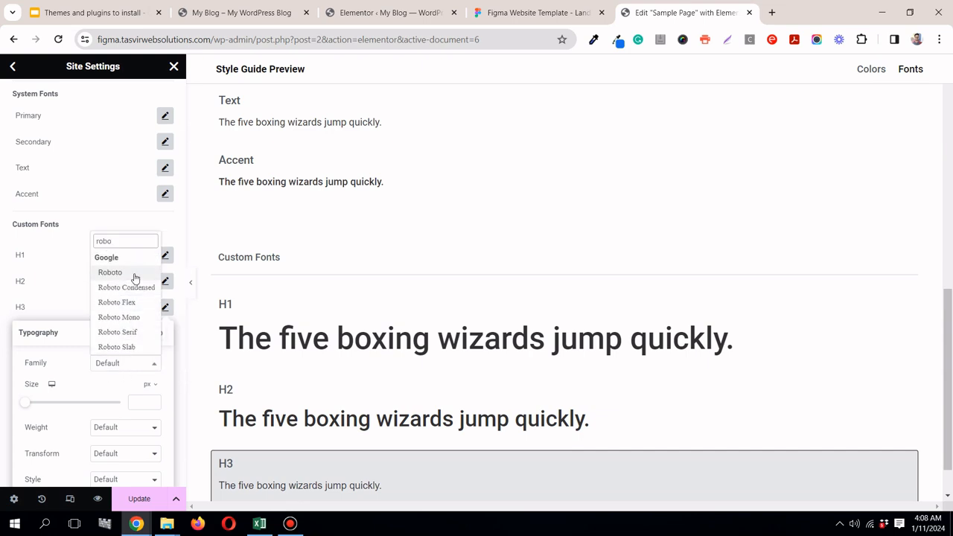
click(134, 276)
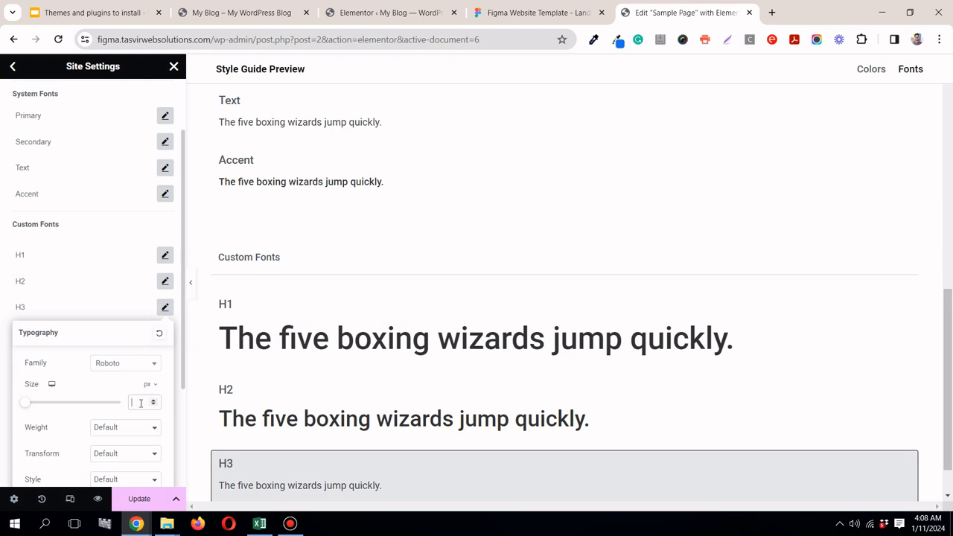
Step: Set the H3 style's size to 25 px and its weight to 500 (Medium)
text(25)
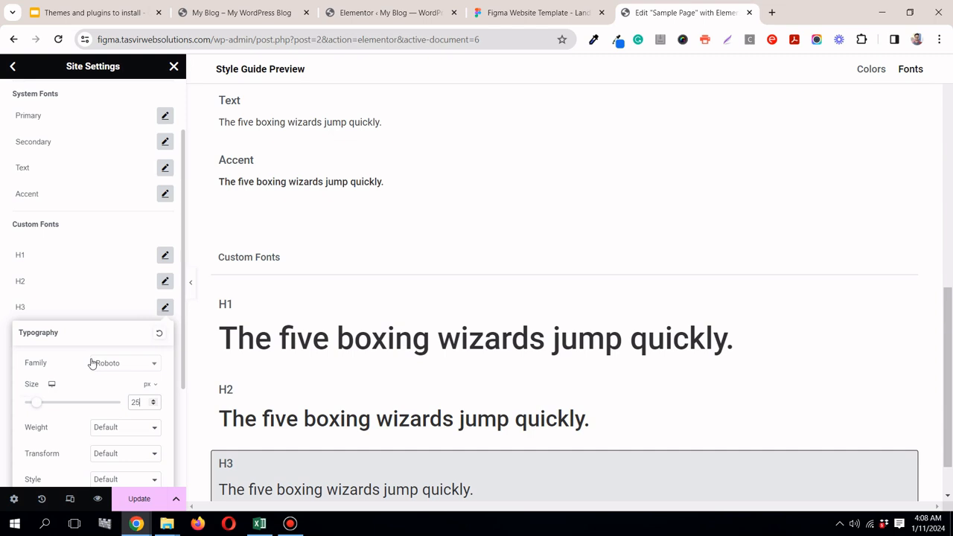
scroll(96, 365, down, 1)
click(113, 370)
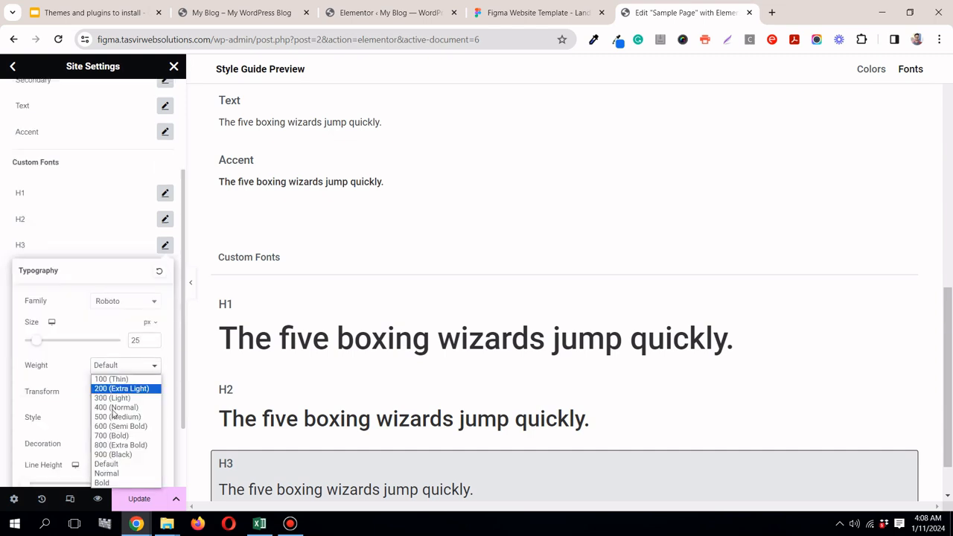
click(112, 419)
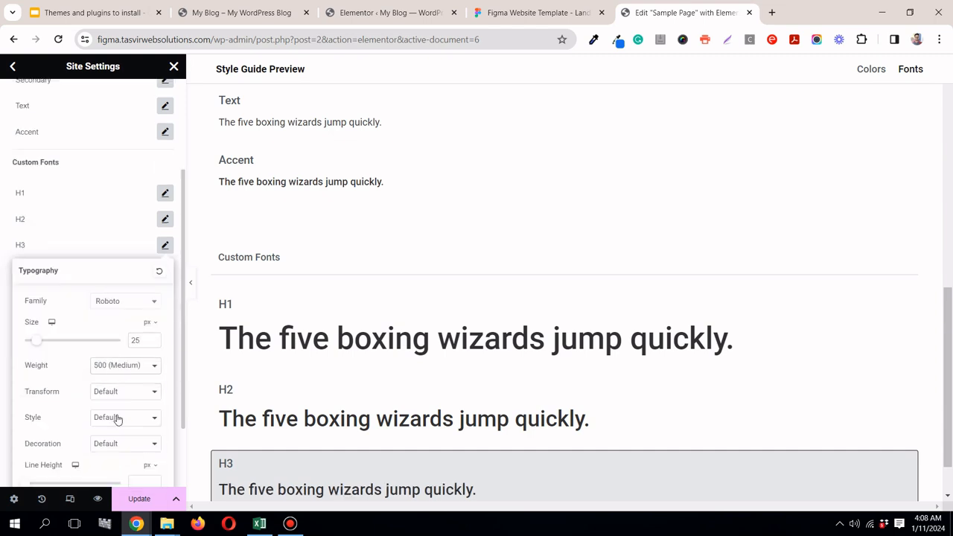
Step: Set the H3 style's line height to 1.32 em and close its typography settings
scroll(125, 395, down, 1)
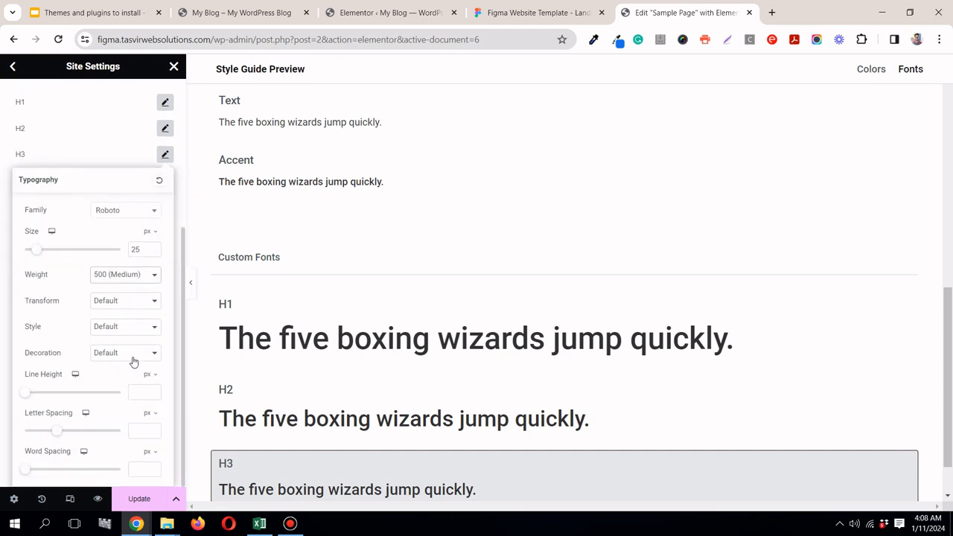
mouse_move(149, 375)
click(149, 392)
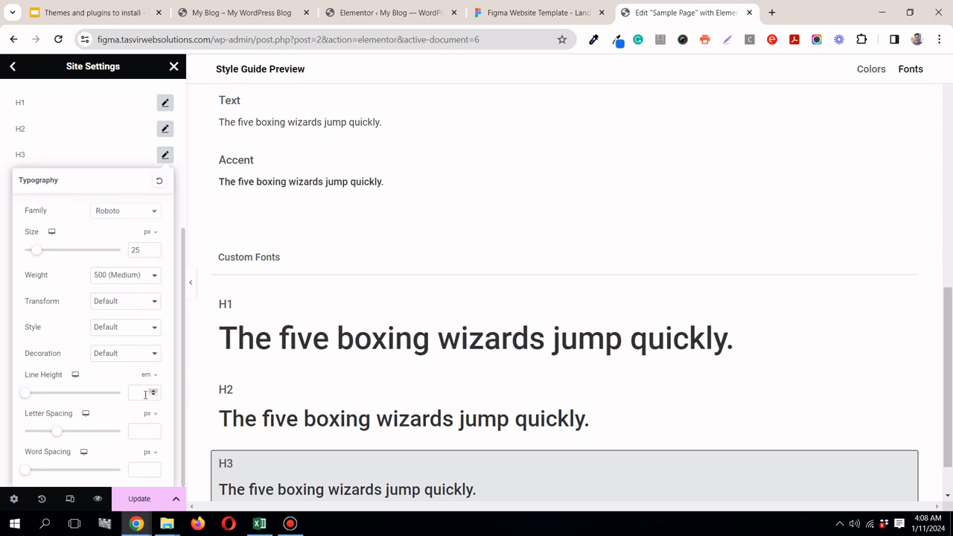
text(1.32)
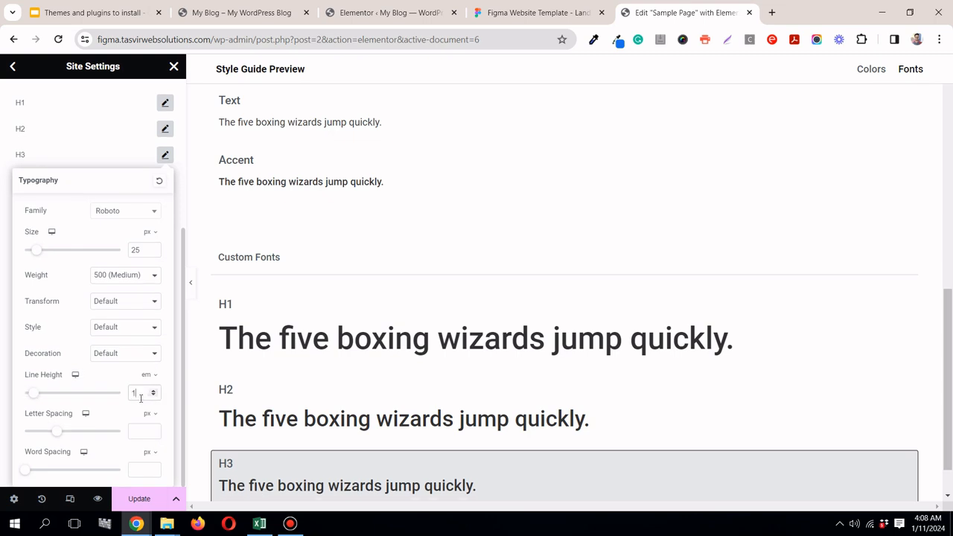
click(165, 154)
Step: Look over the headings in the Figma landing page and compare them with the H1, H2 and H3 previews in Elementor
click(501, 16)
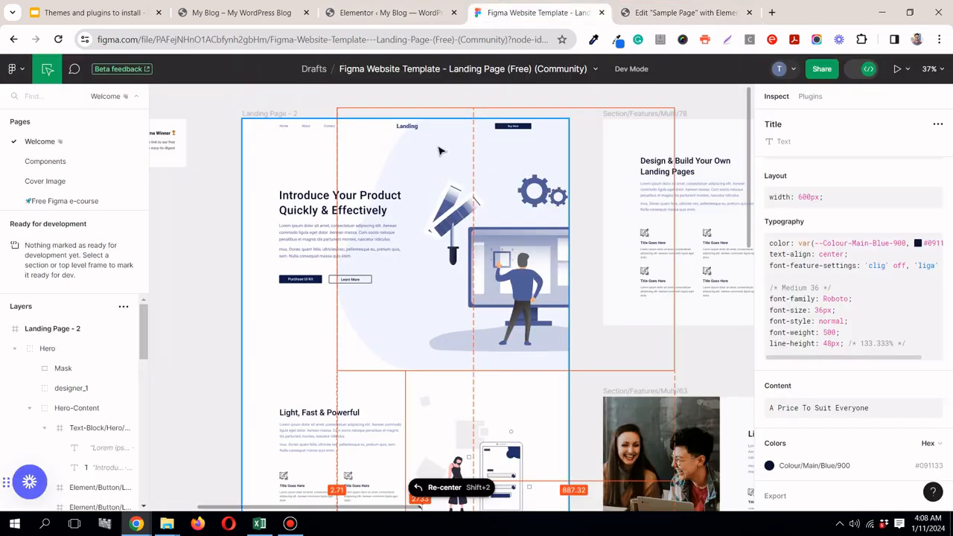
scroll(362, 288, down, 1)
scroll(362, 287, down, 4)
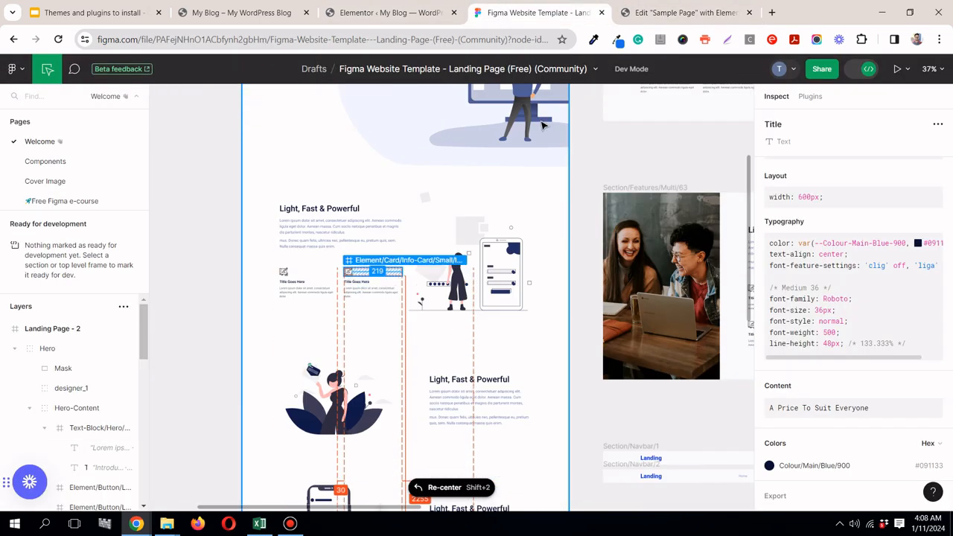
click(714, 16)
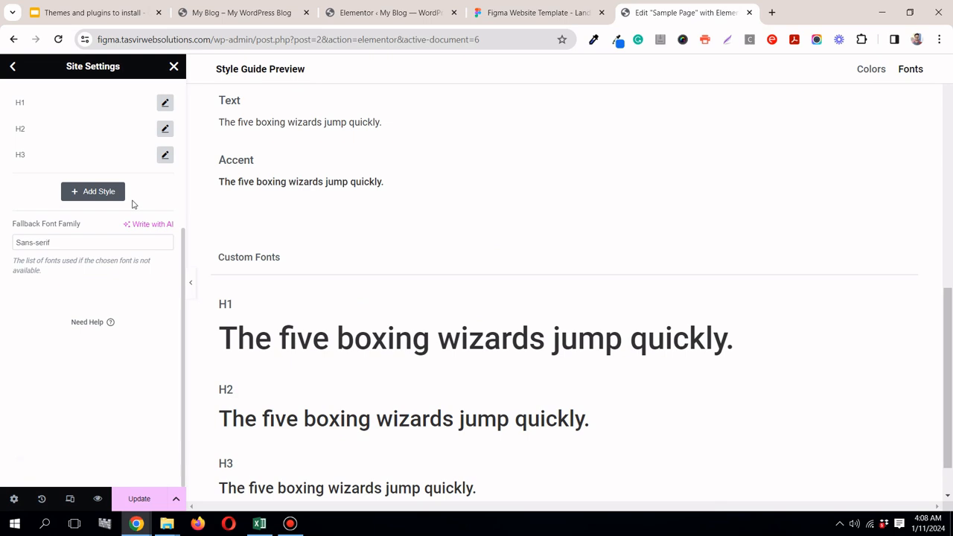
scroll(131, 204, up, 3)
scroll(132, 204, up, 1)
scroll(151, 245, down, 2)
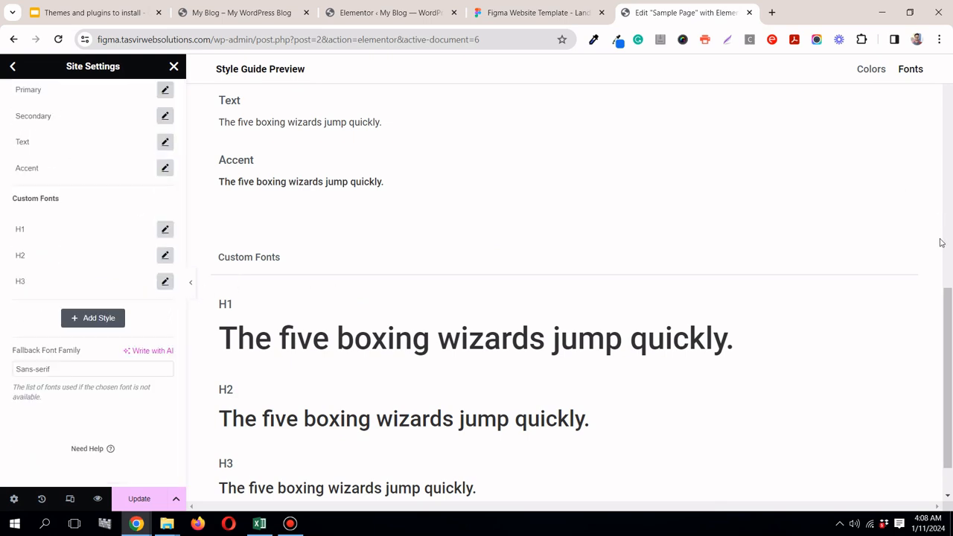
scroll(871, 387, down, 1)
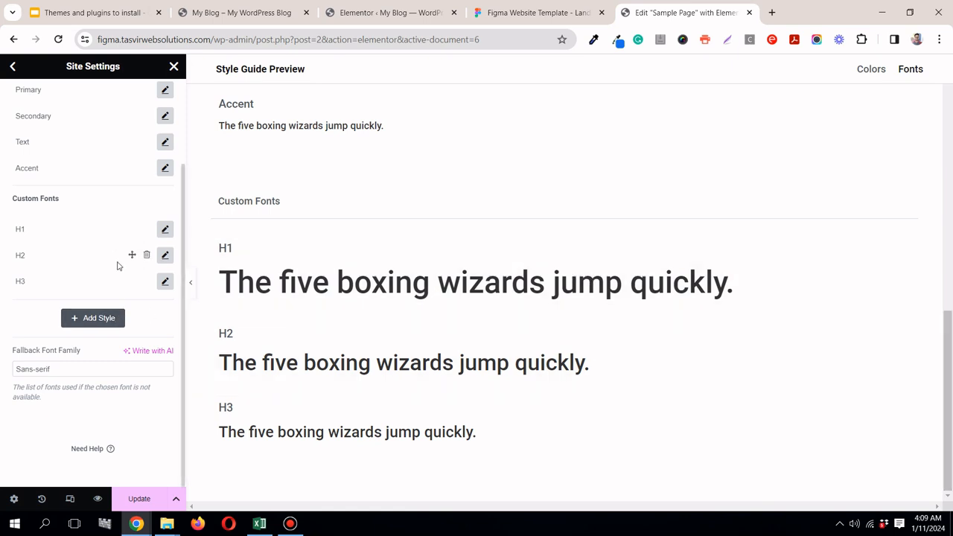
Step: Inspect the typography of the first "Title Goes Here" title in Figma and add a custom font style named H4 in Elementor
click(534, 12)
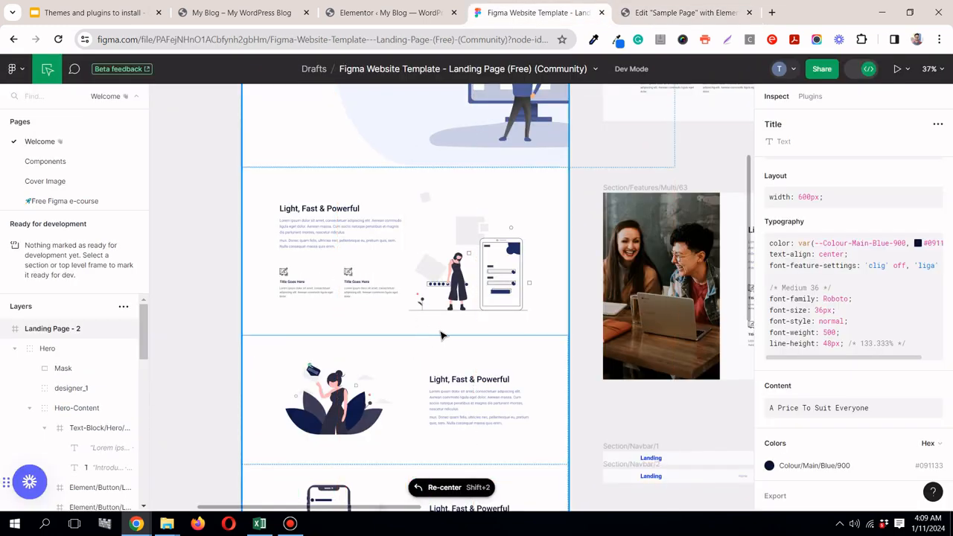
click(289, 283)
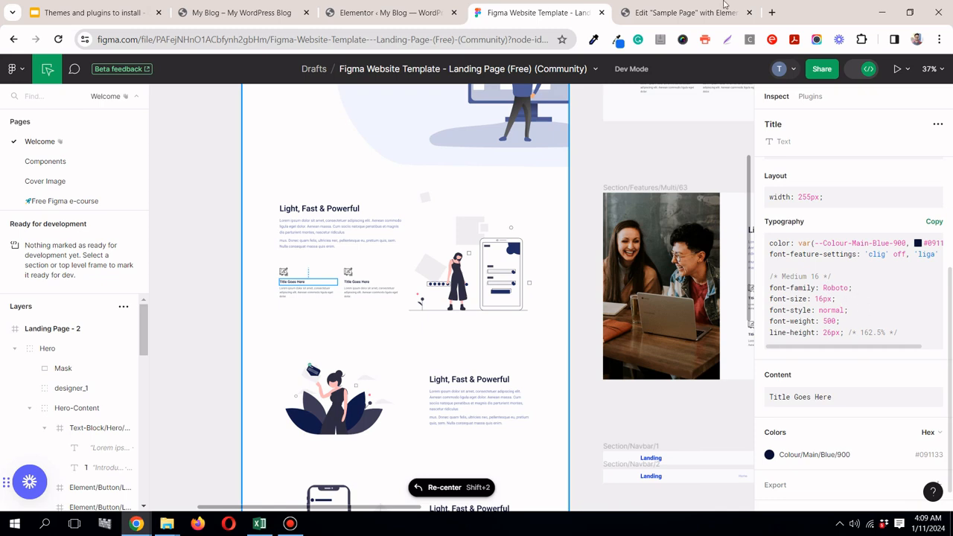
click(681, 12)
click(96, 321)
double_click(43, 307)
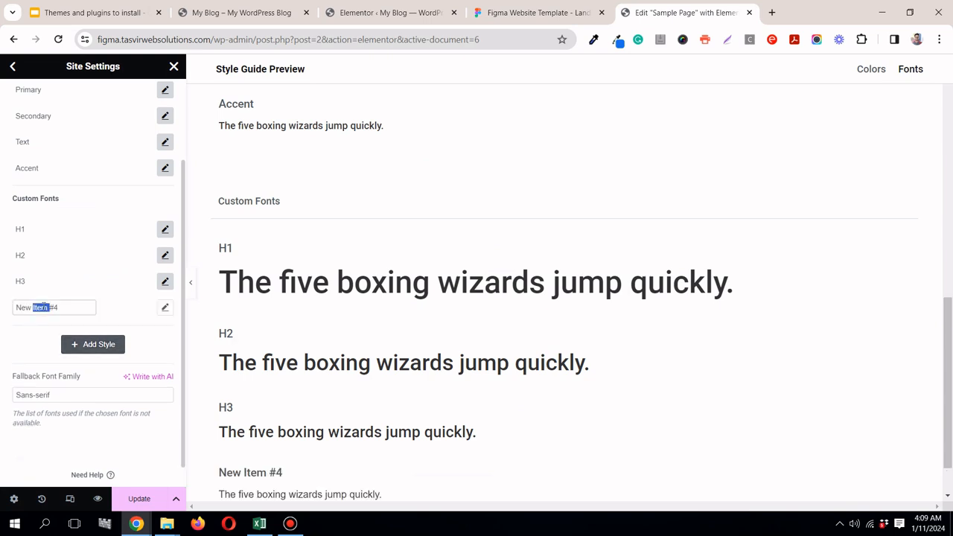
triple_click(43, 308)
text(H4)
Step: Set the H4 font style to the Roboto family at 16 px with weight 500 (Medium)
click(166, 309)
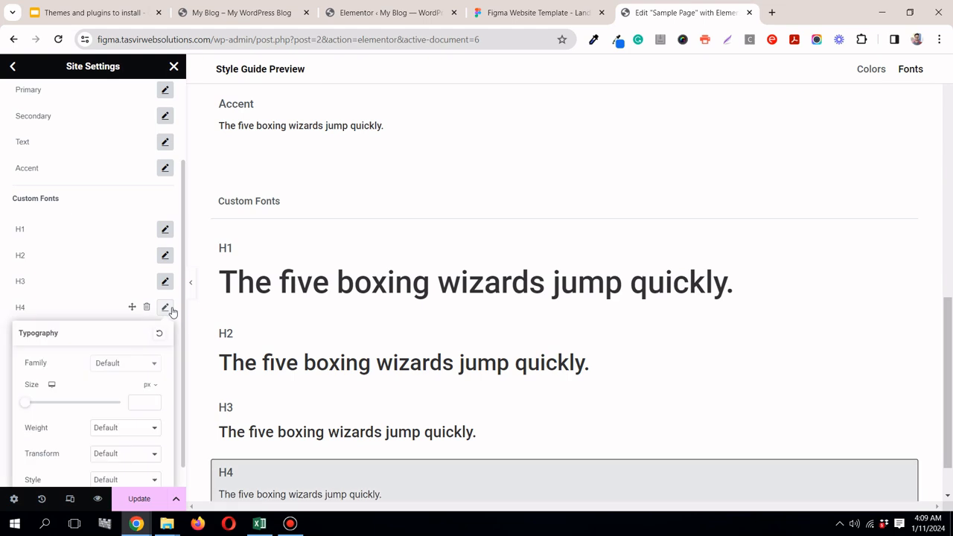
click(128, 365)
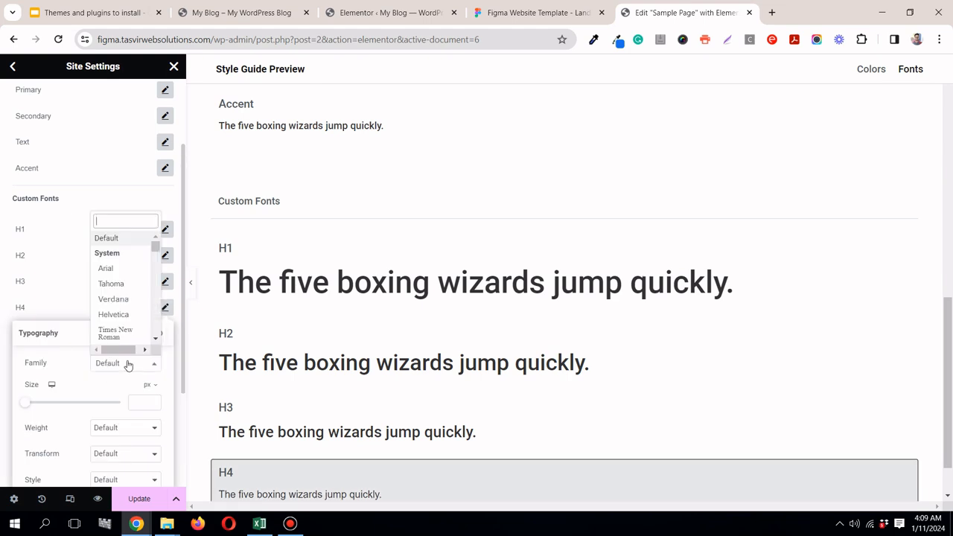
text(roboto)
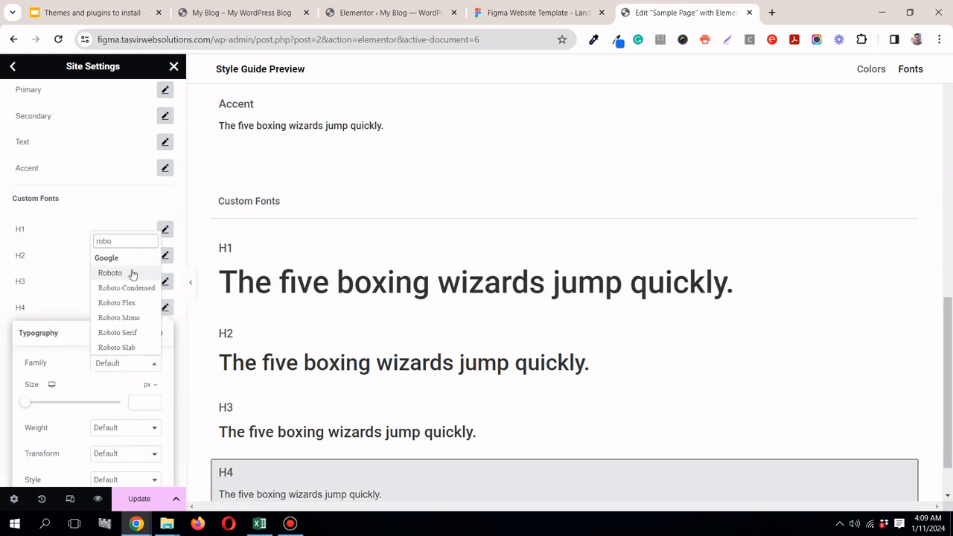
click(129, 274)
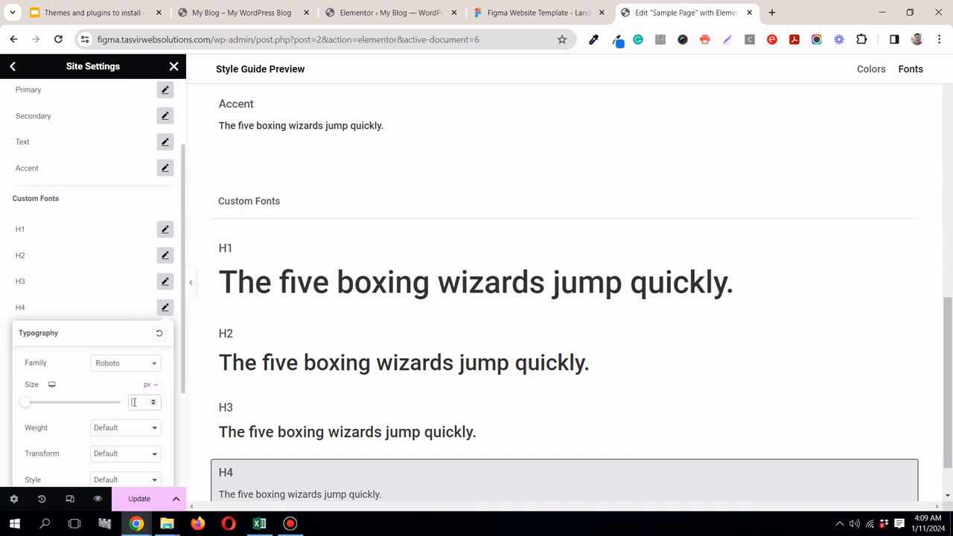
text(16)
click(119, 431)
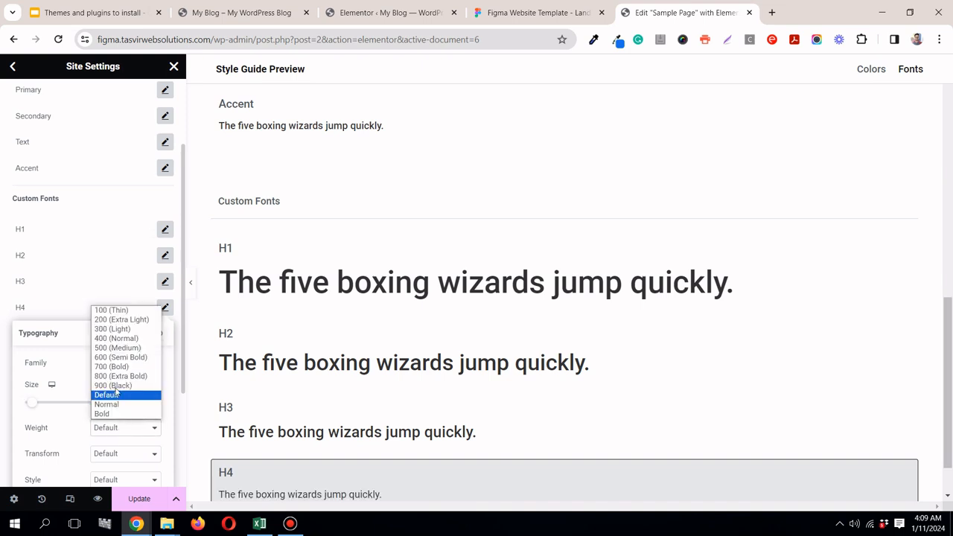
click(116, 352)
Step: Set the H4 style's line height to 1.32 em and close its typography settings
drag(181, 313, 181, 417)
click(166, 156)
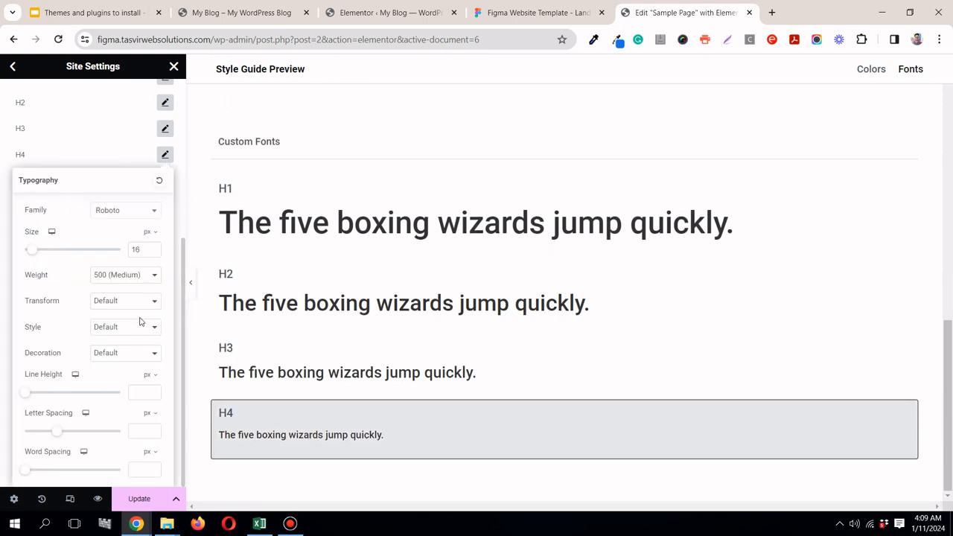
click(149, 375)
click(147, 388)
text(1.5)
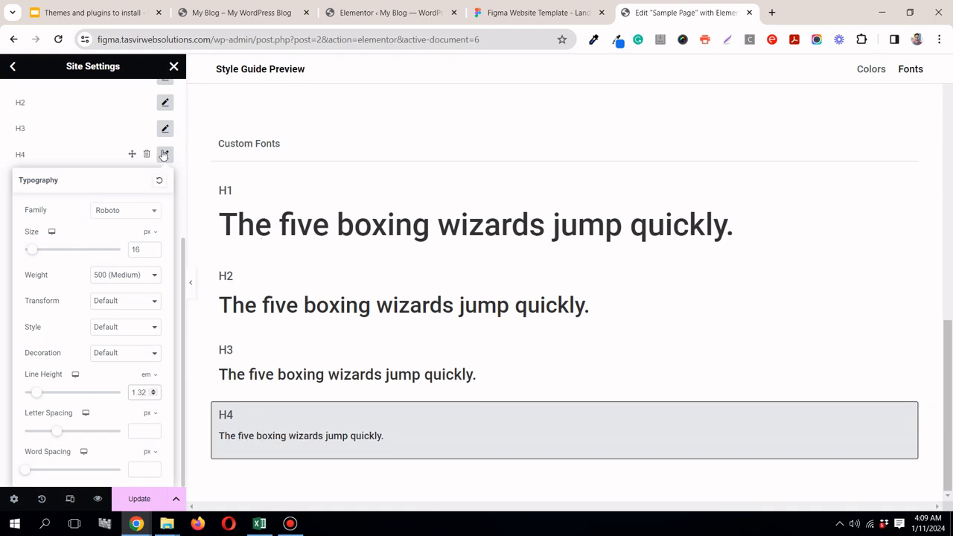
click(164, 155)
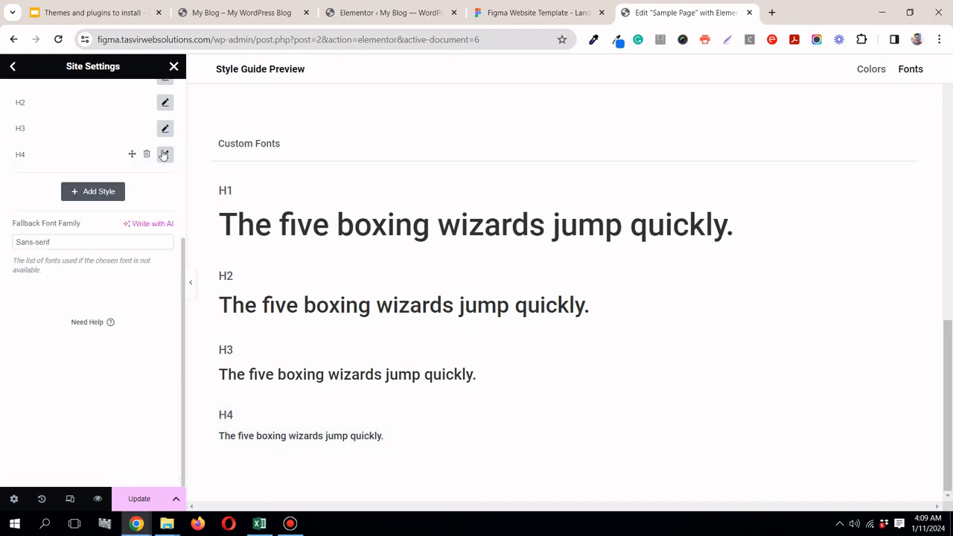
click(163, 155)
click(163, 155)
Step: Save the global font settings and look over the style guide preview down to the custom fonts
click(138, 499)
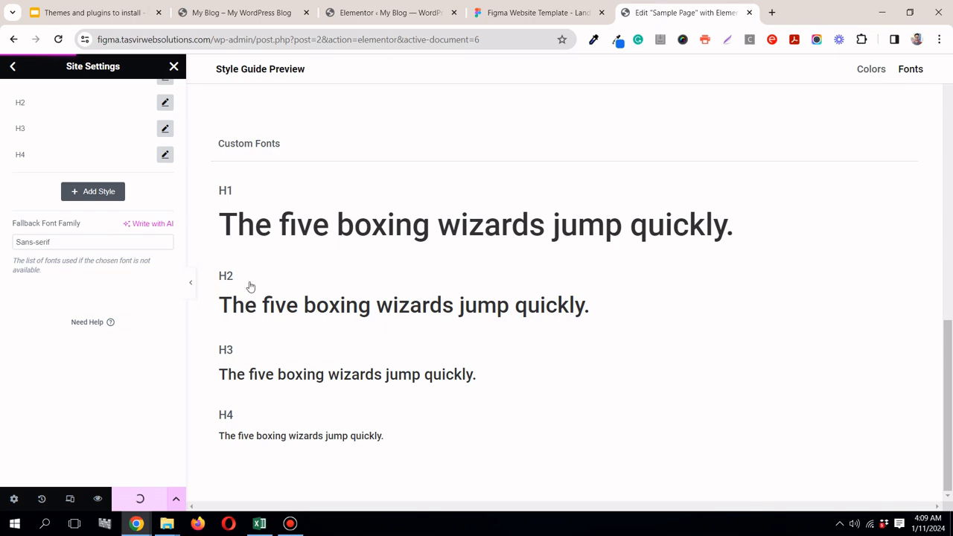
scroll(752, 121, up, 10)
scroll(752, 123, down, 7)
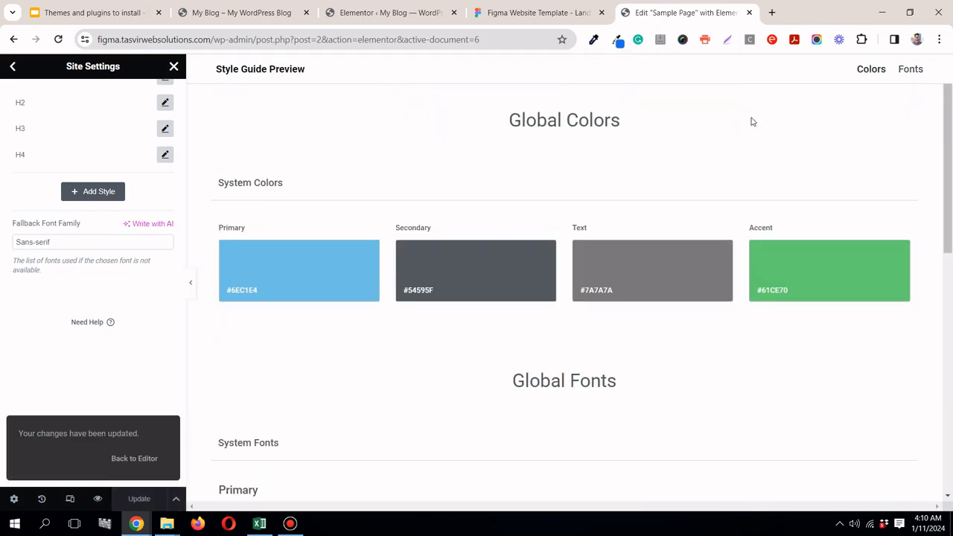
scroll(775, 119, down, 2)
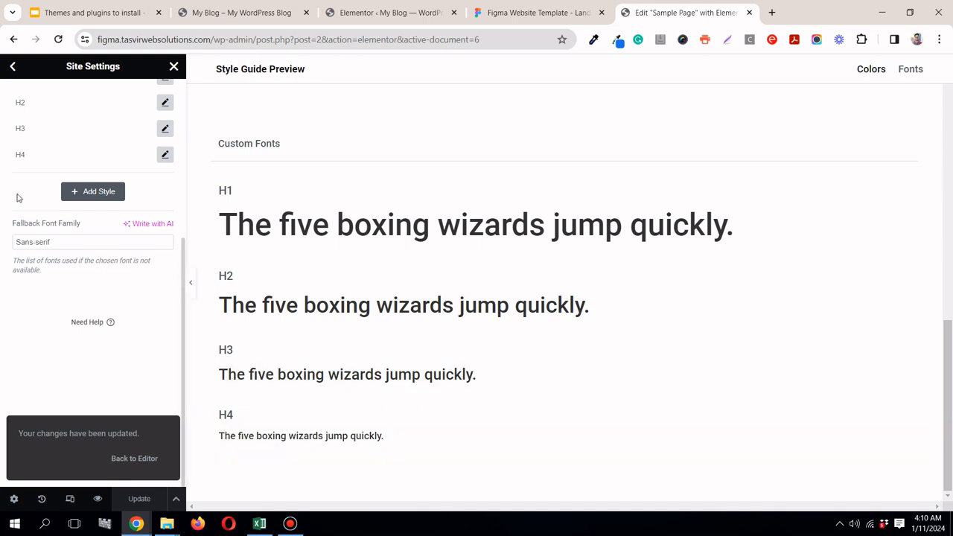
click(106, 192)
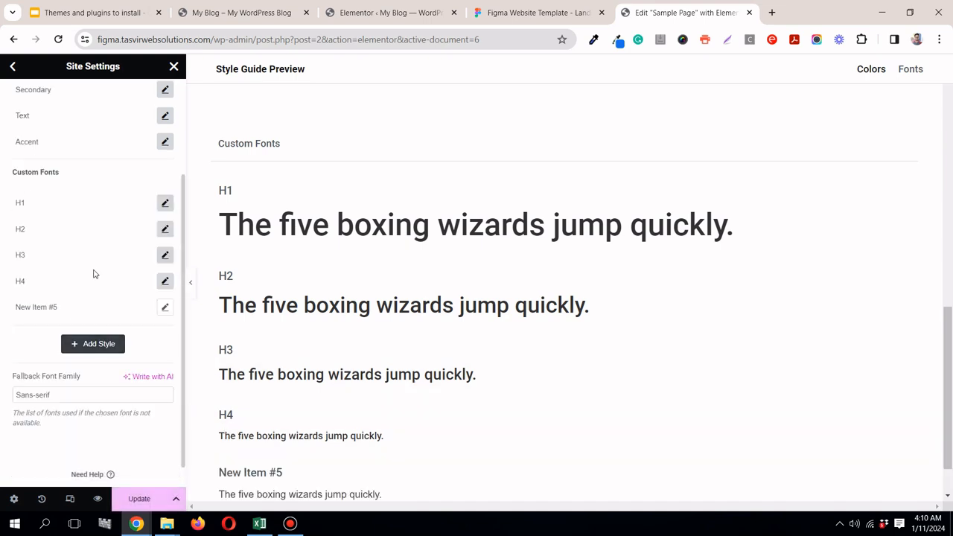
click(146, 308)
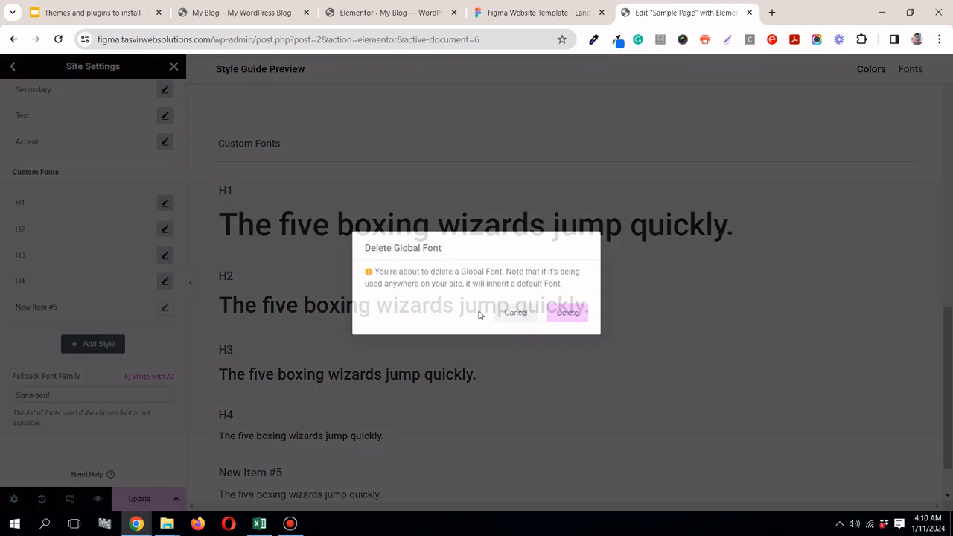
click(567, 313)
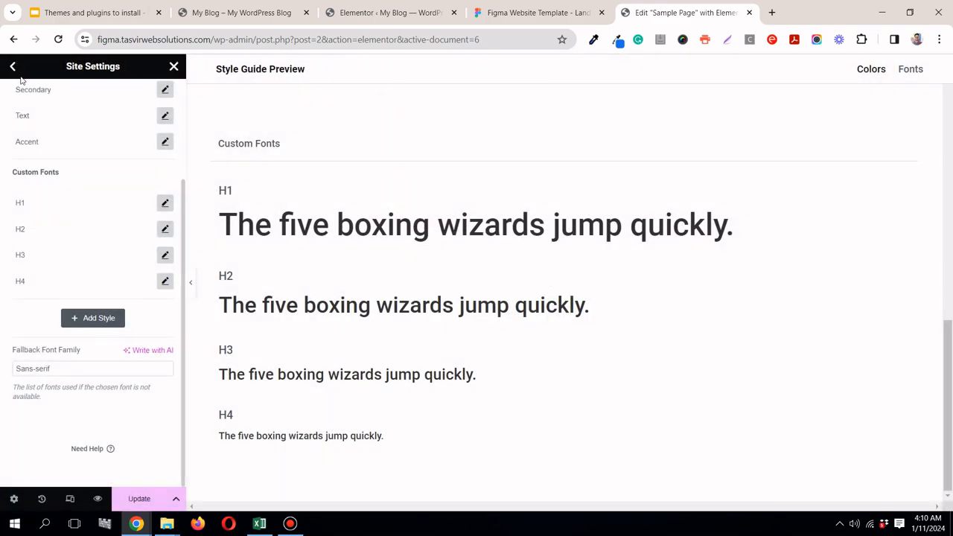
Step: Leave the global fonts, saving the changes, and take a look at the theme style's Typography settings
click(13, 67)
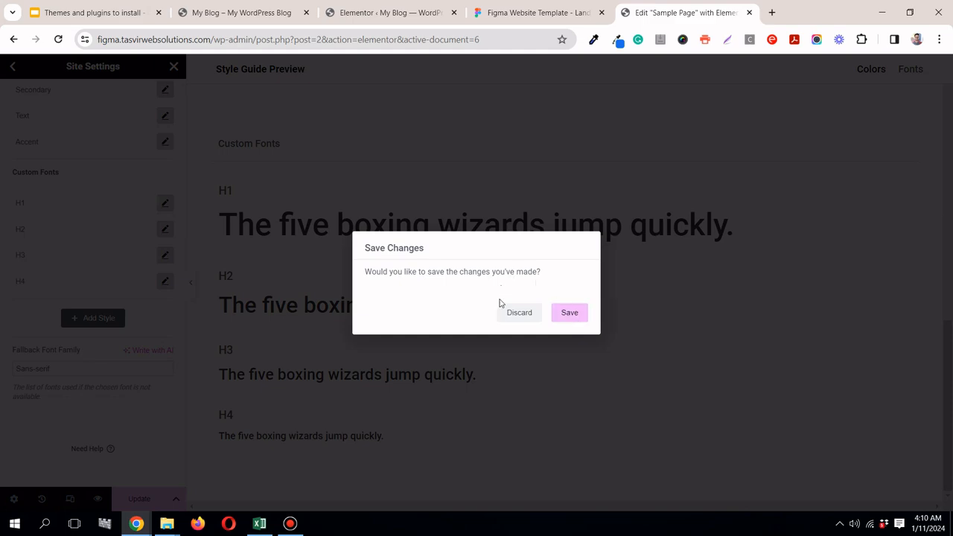
click(580, 316)
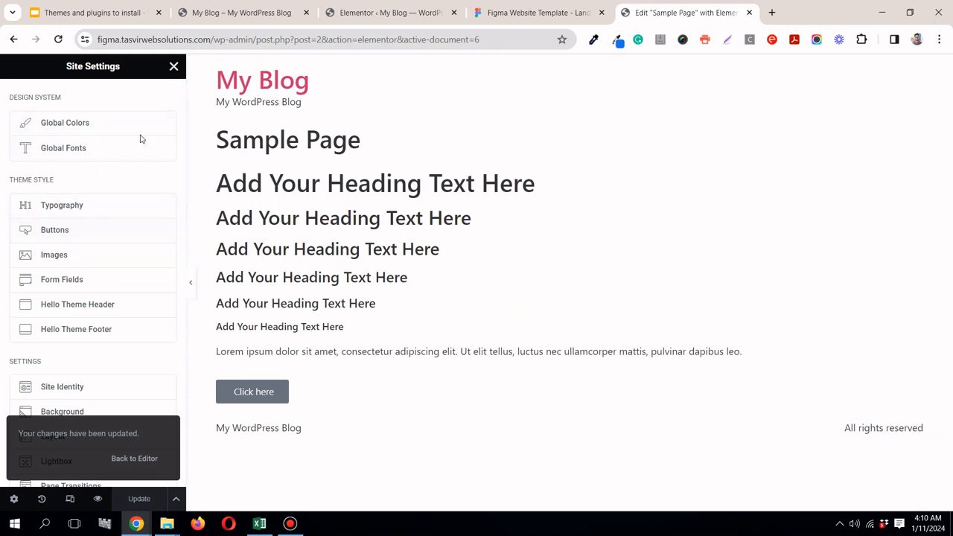
click(92, 206)
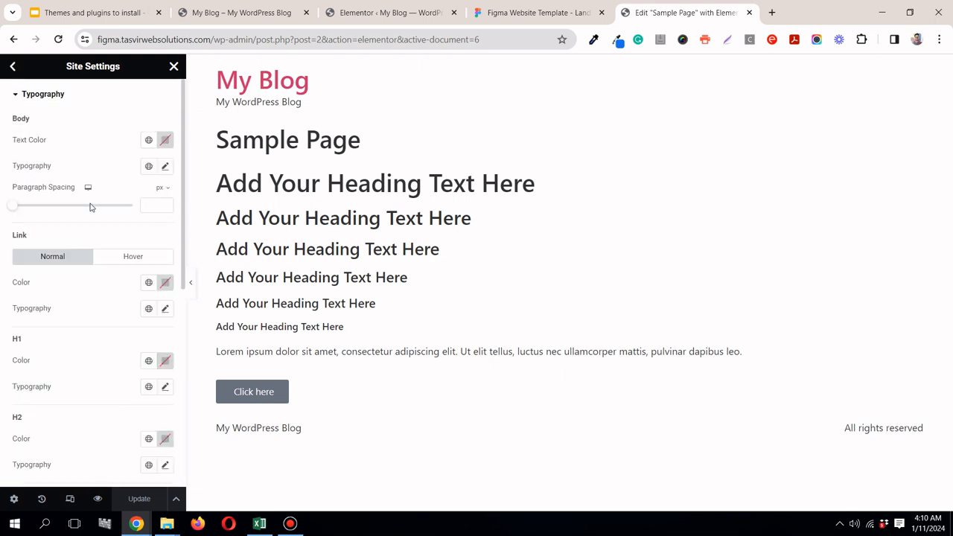
click(13, 66)
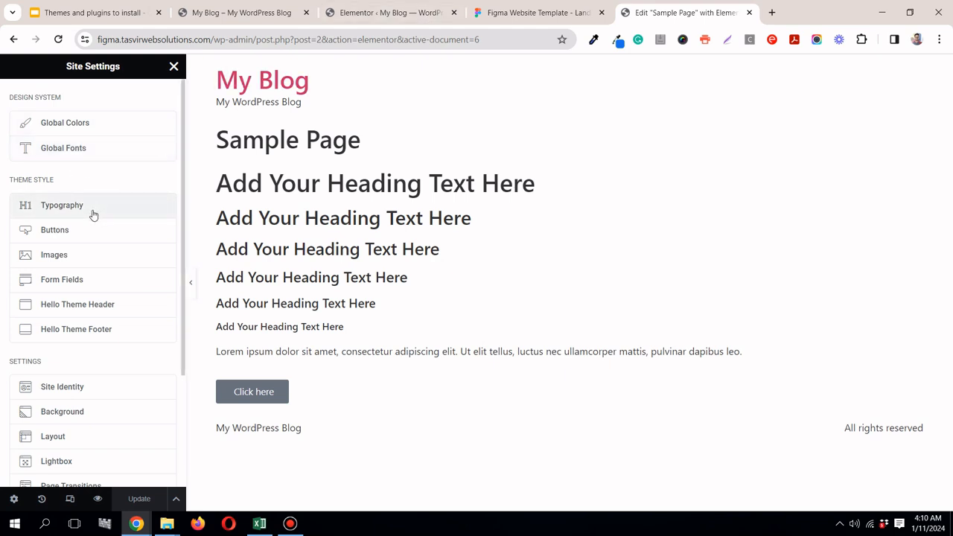
Step: Add another custom font style in the global fonts and name it body
click(118, 147)
click(108, 454)
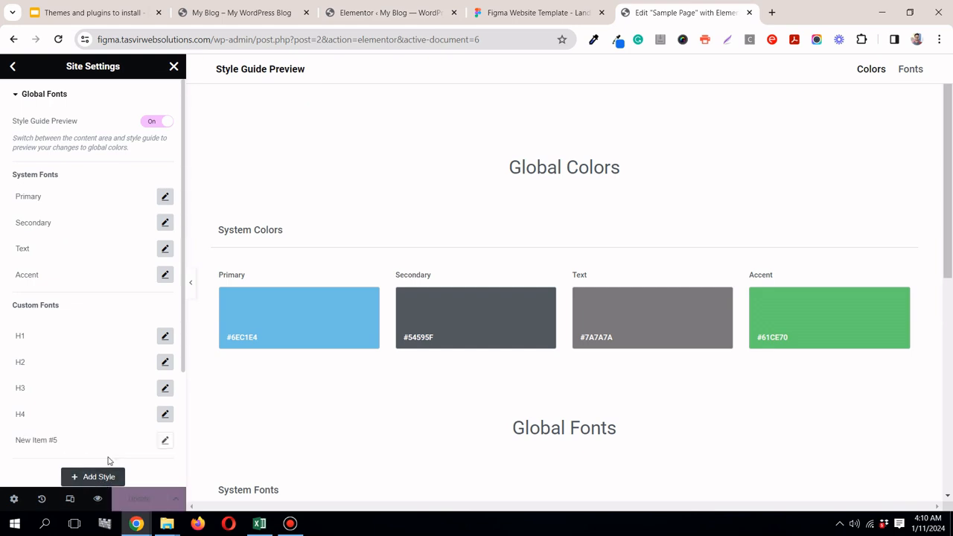
drag(950, 201, 950, 406)
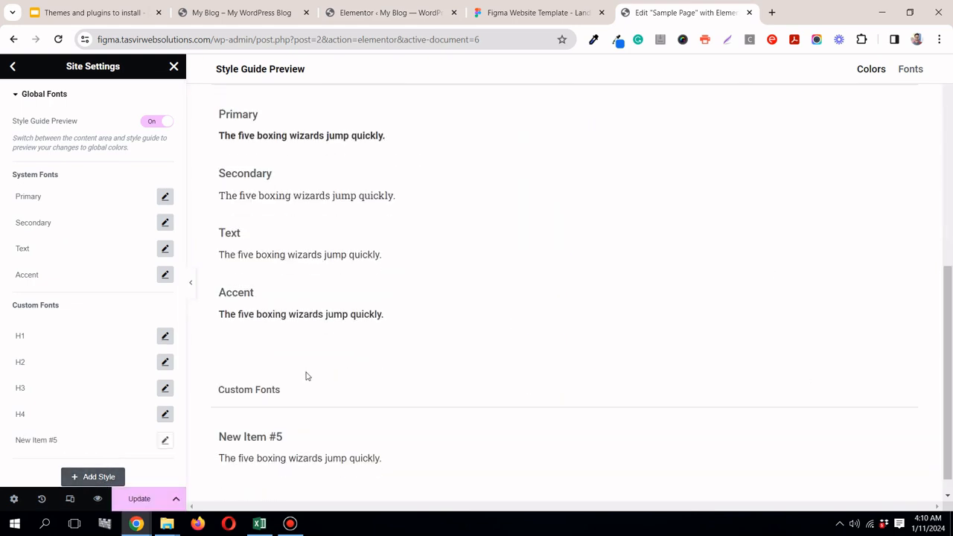
triple_click(52, 438)
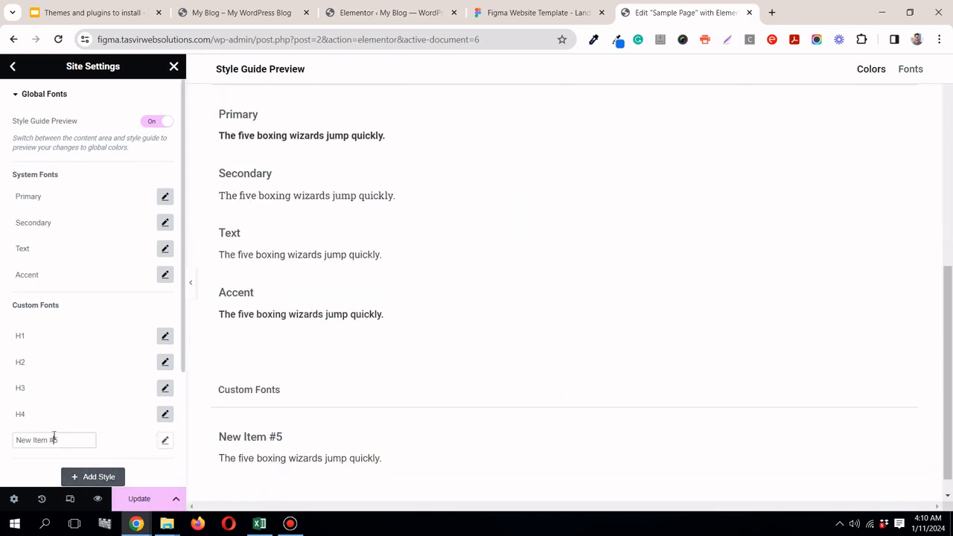
text(body)
Step: In Figma, inspect the typography of the body paragraph below the first "Light, Fast & Powerful" heading, and return to Elementor
click(578, 13)
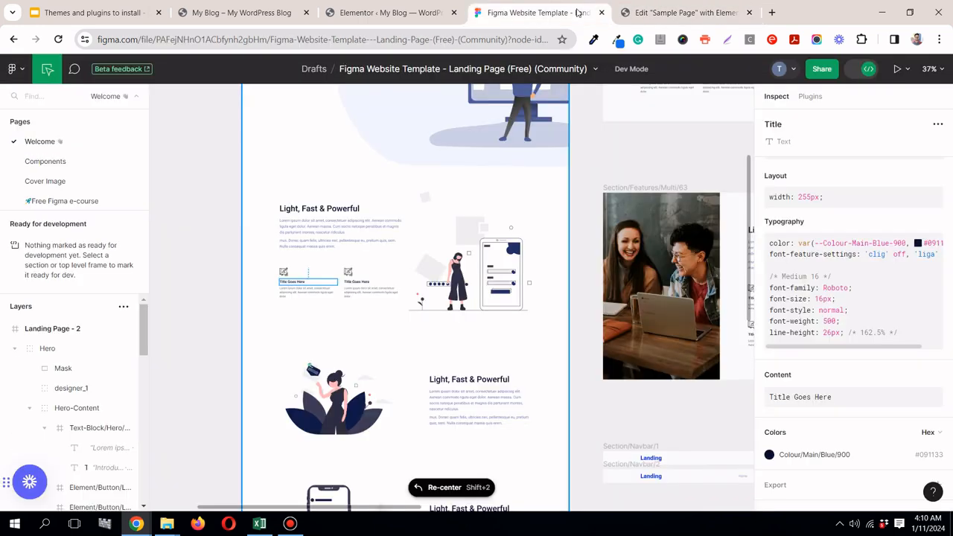
click(326, 237)
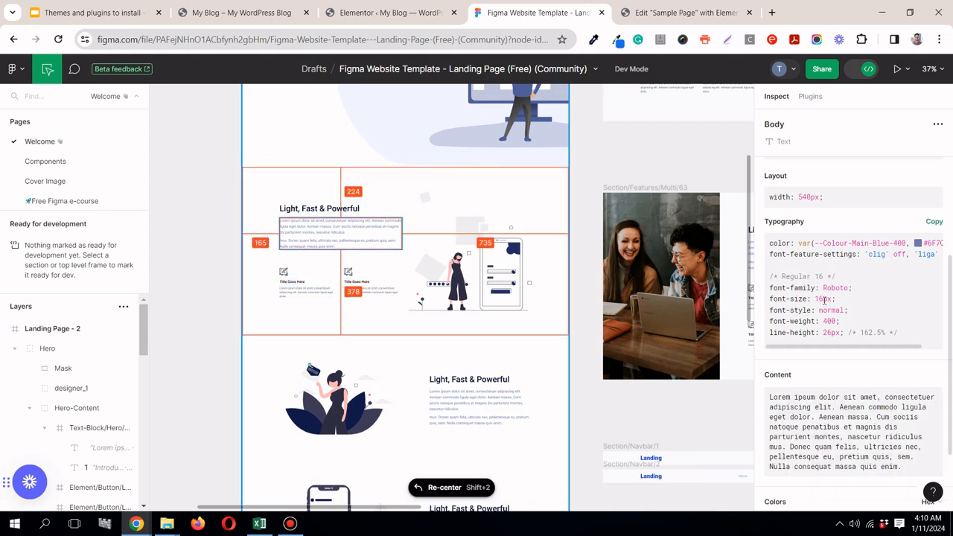
click(629, 12)
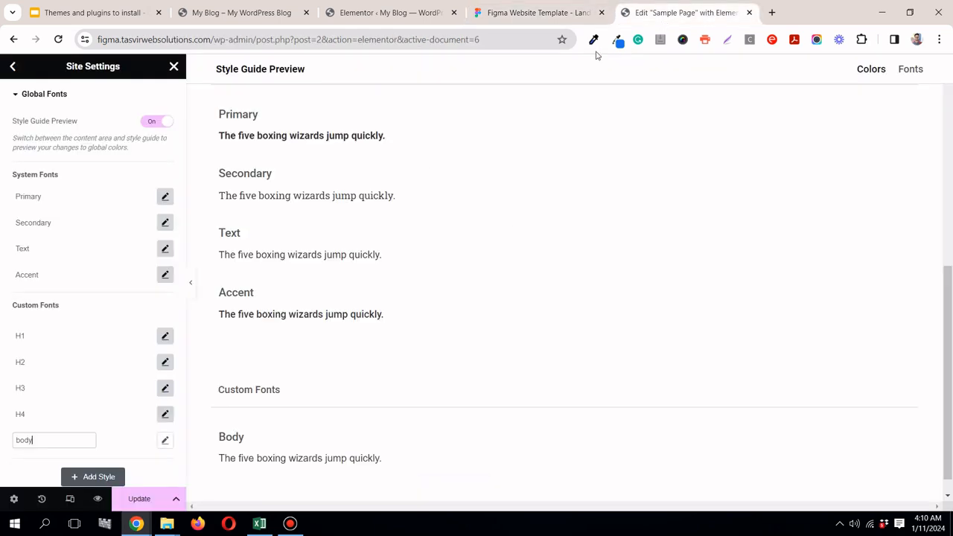
Step: Set the body style's font family to Roboto
click(165, 440)
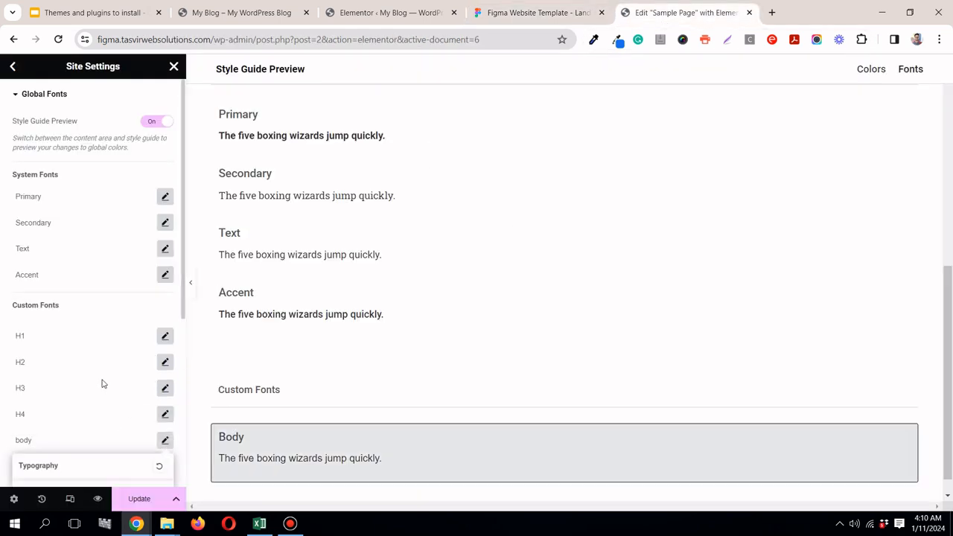
scroll(102, 383, down, 3)
scroll(110, 357, down, 2)
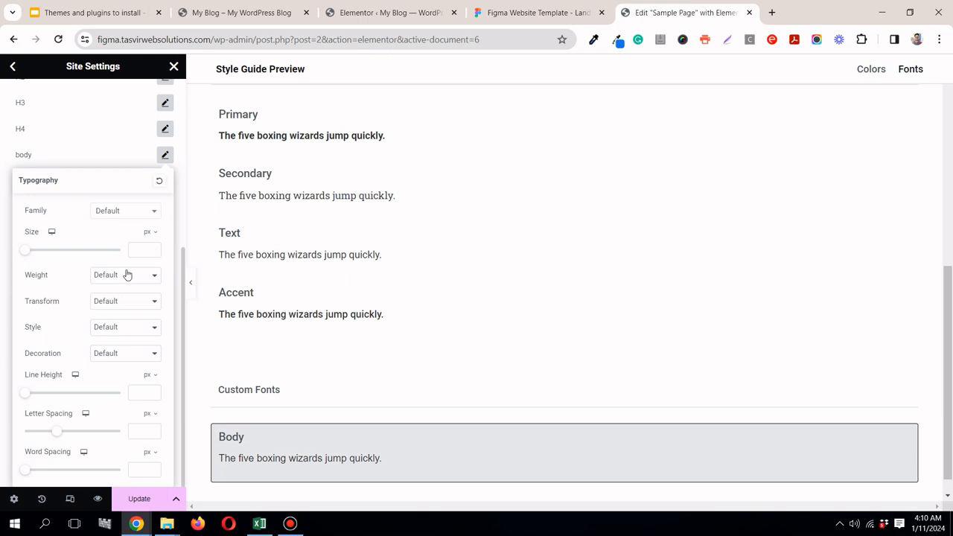
click(144, 210)
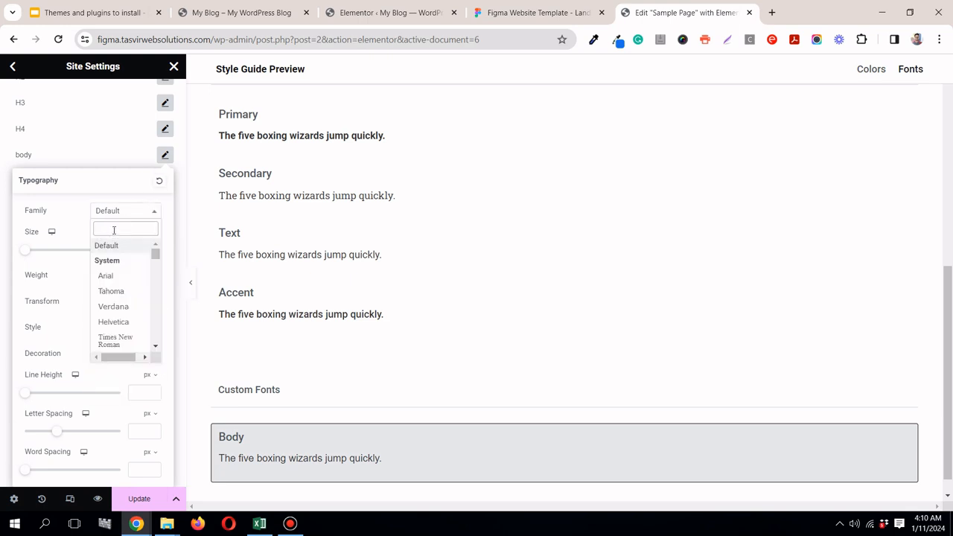
text(roboto)
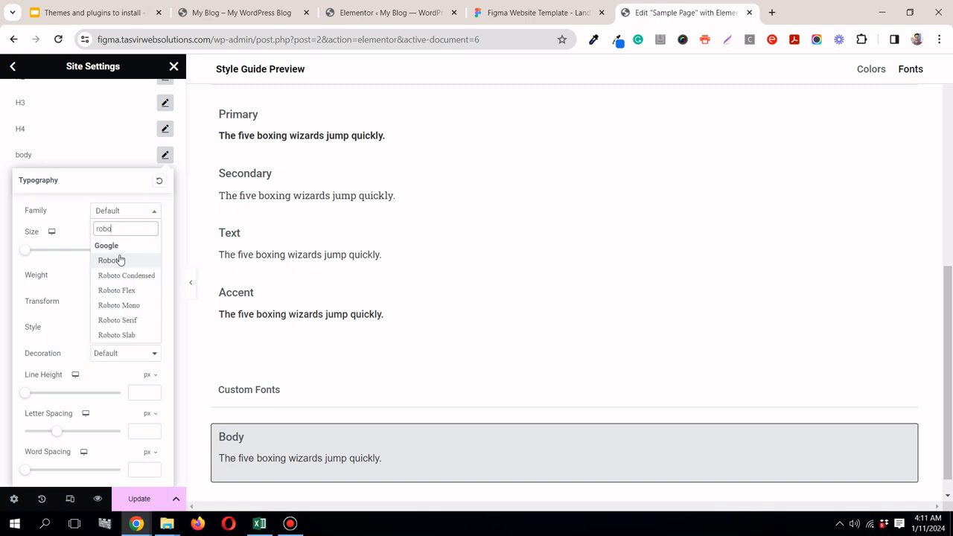
click(119, 257)
Step: Set the body style's size to 16 px and weight to 400 (Normal), checking both against the Figma paragraph
click(482, 12)
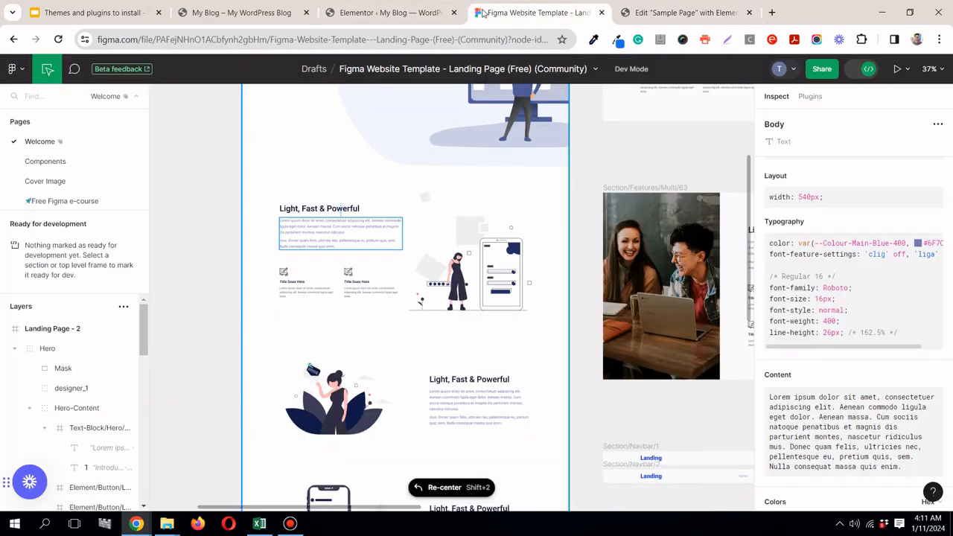
click(666, 12)
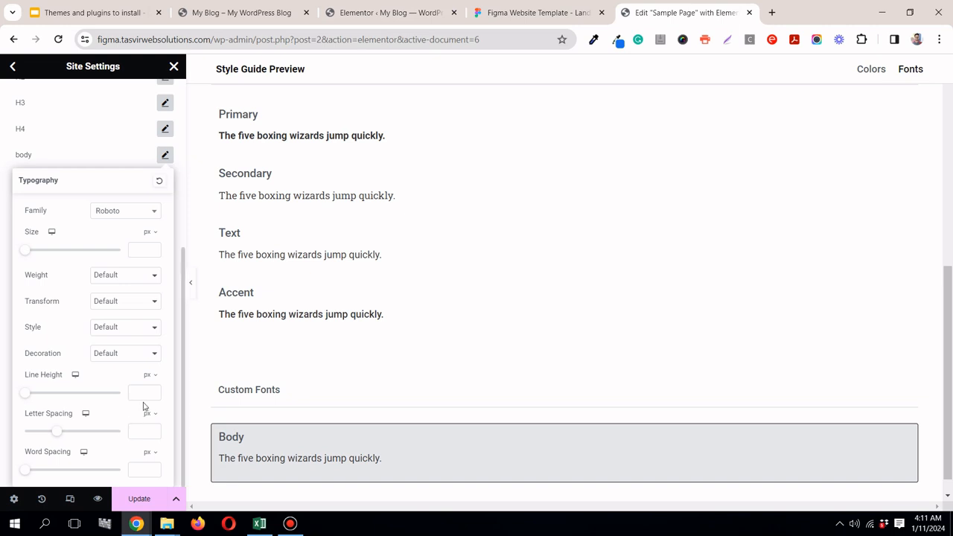
click(140, 248)
text(16)
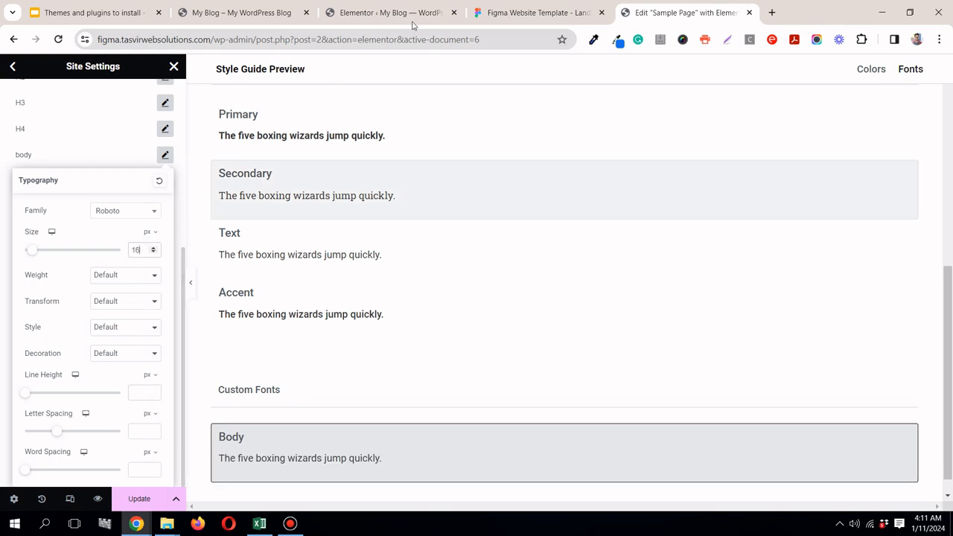
click(505, 12)
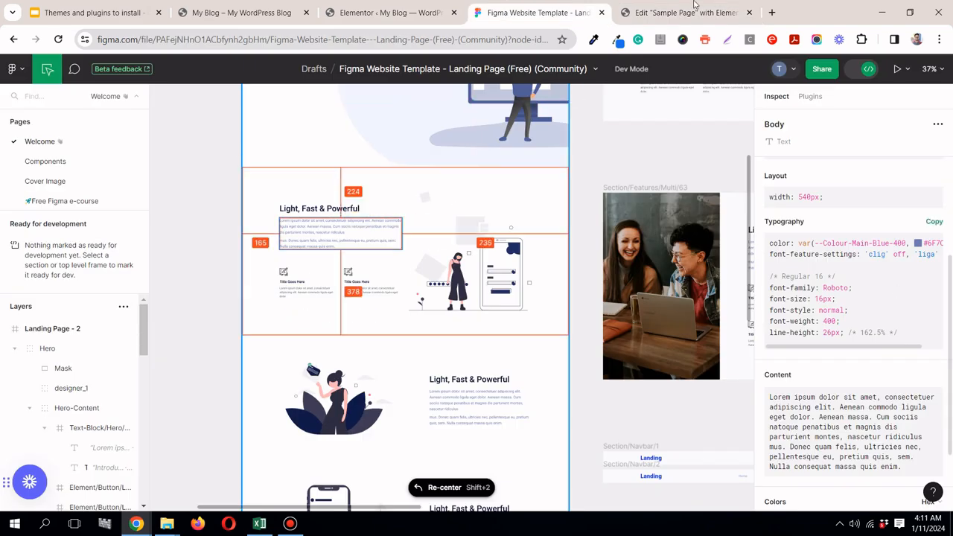
click(670, 14)
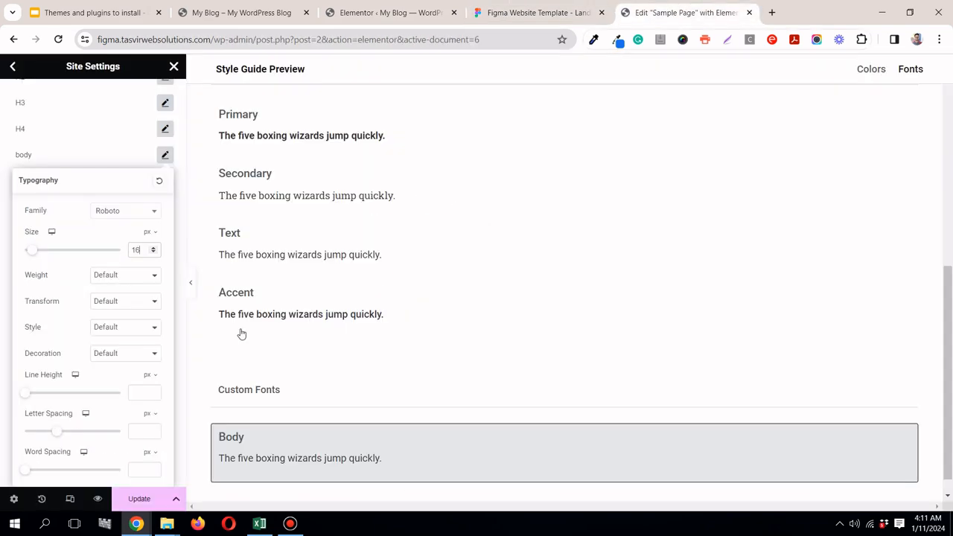
click(134, 277)
click(128, 319)
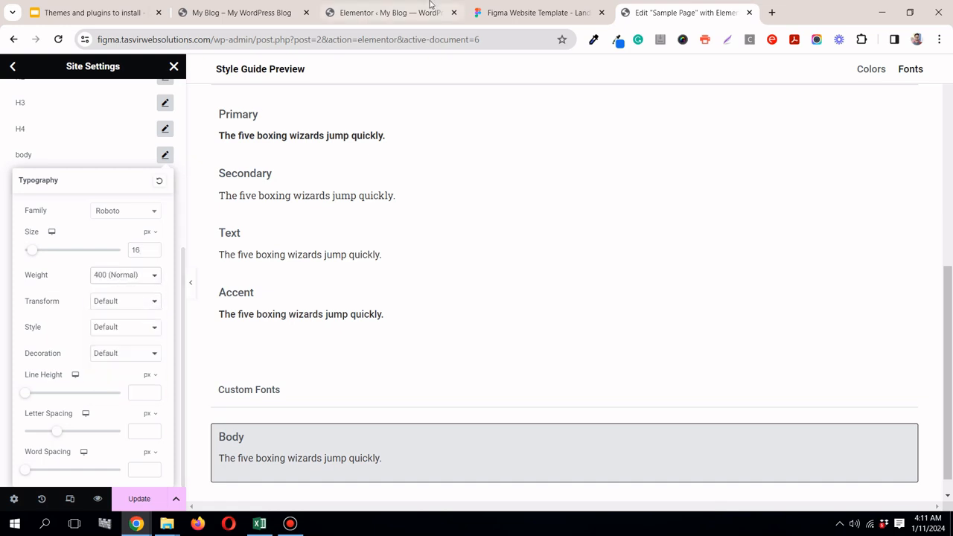
Step: Set the body style's line height to 1.62 em, checking the line-height percentage of the Figma paragraph first
click(497, 13)
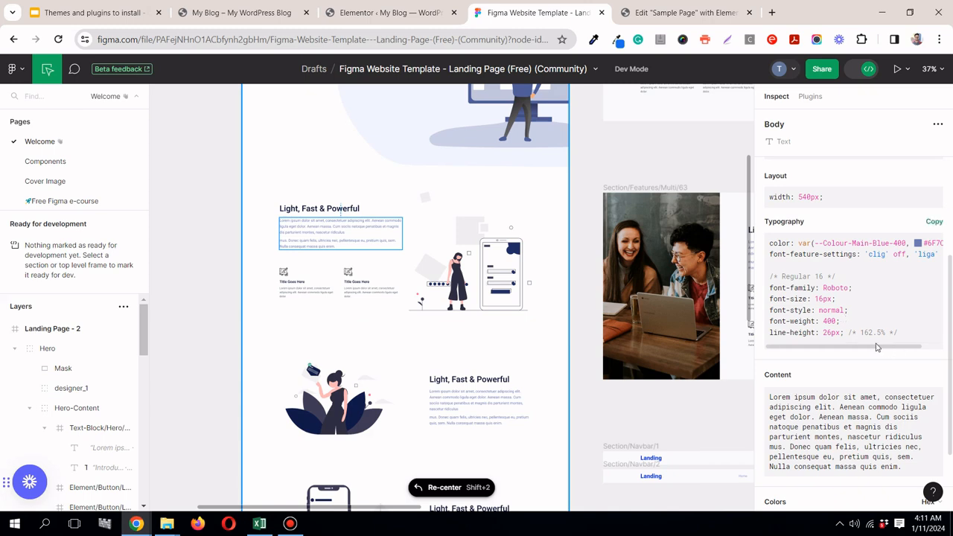
click(638, 13)
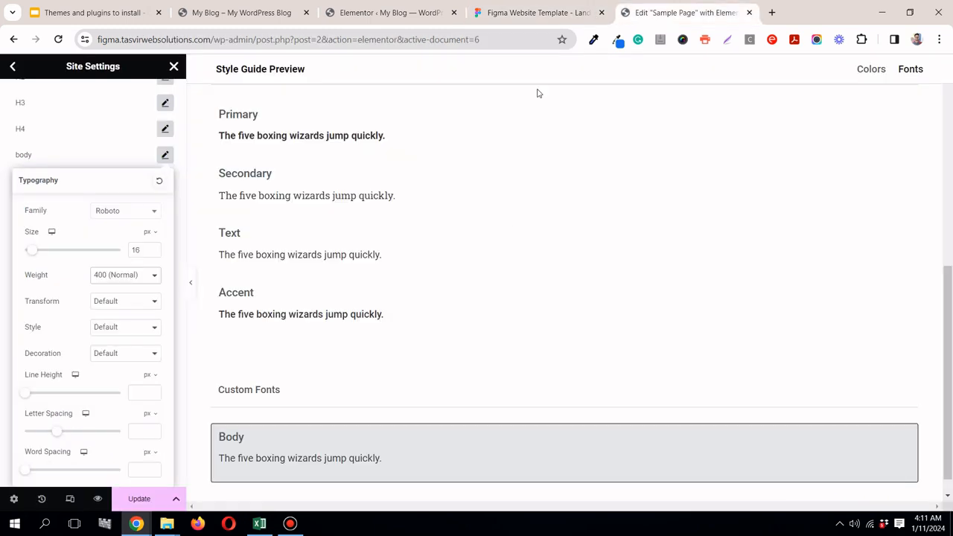
click(146, 374)
click(141, 394)
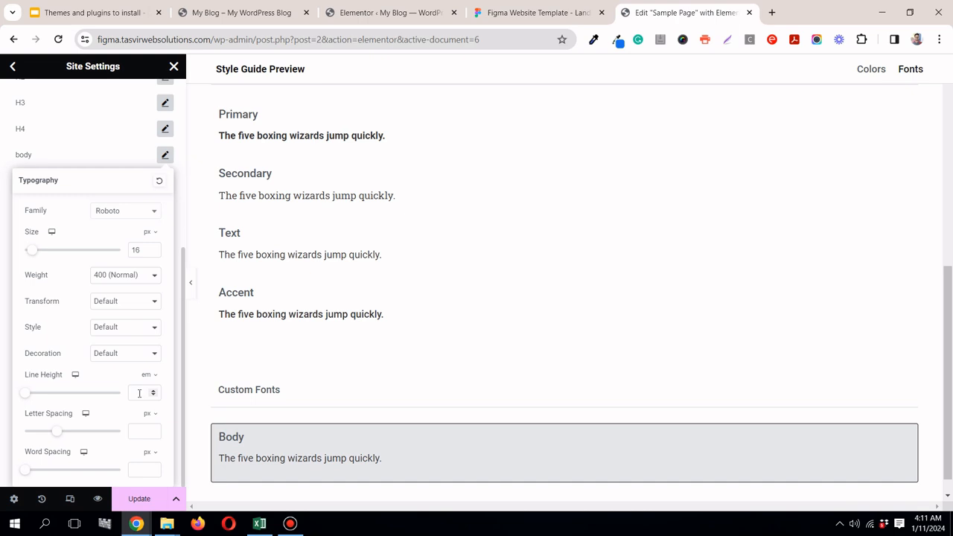
text(1)
text(.5)
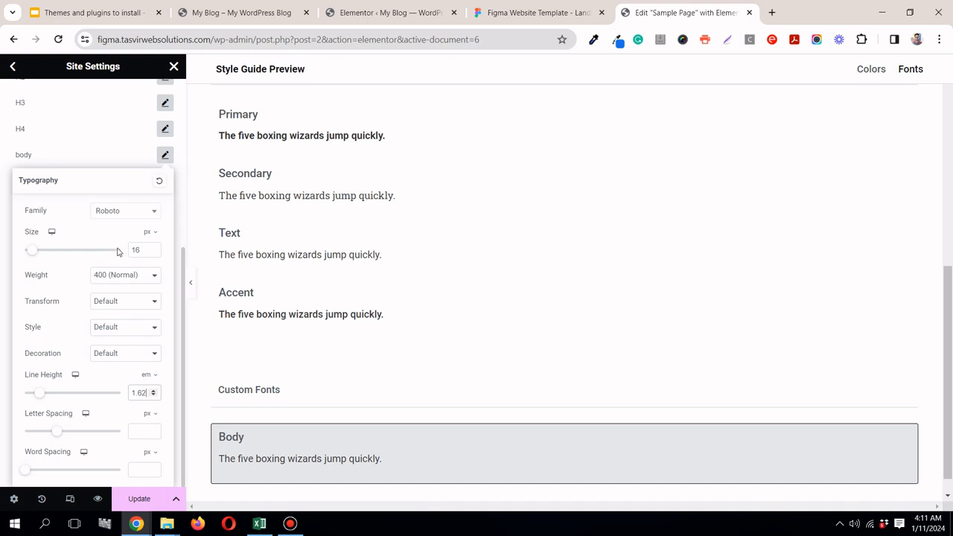
Step: Check the body paragraph's full colour code in Figma, and save the global font styles in Elementor
click(507, 13)
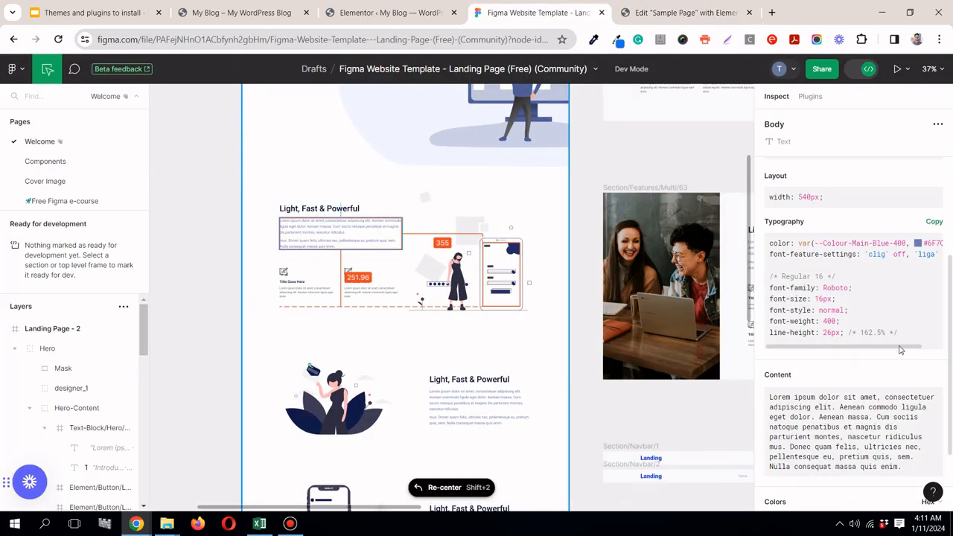
drag(904, 347, 938, 356)
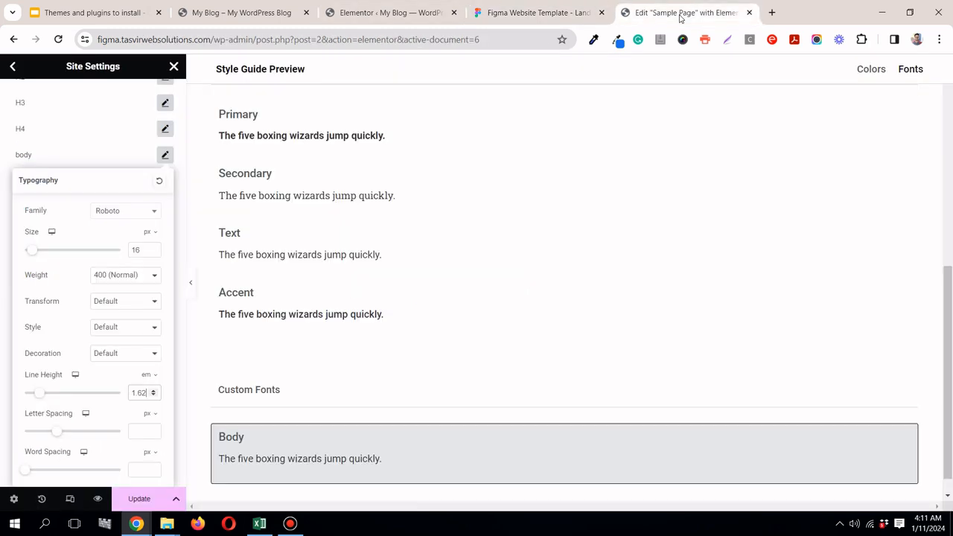
click(681, 14)
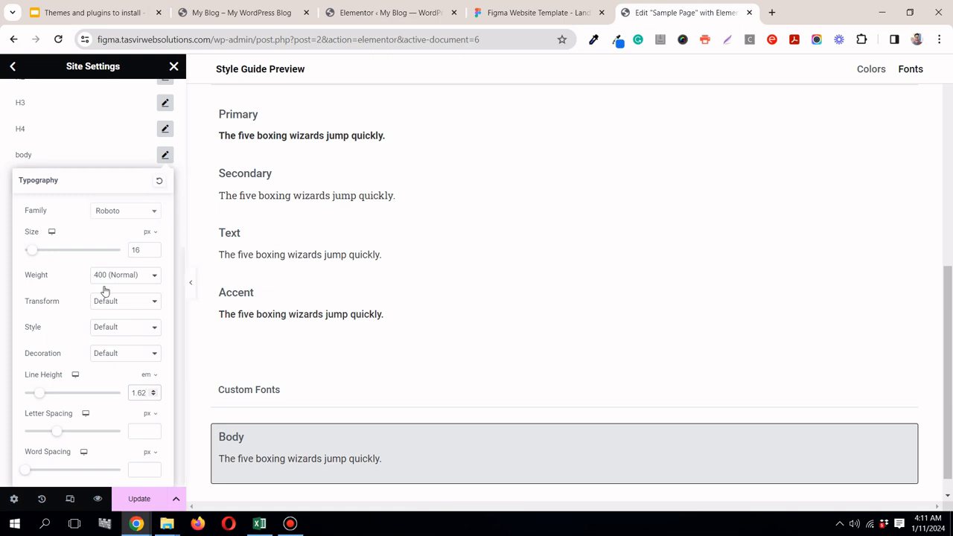
click(165, 156)
click(137, 498)
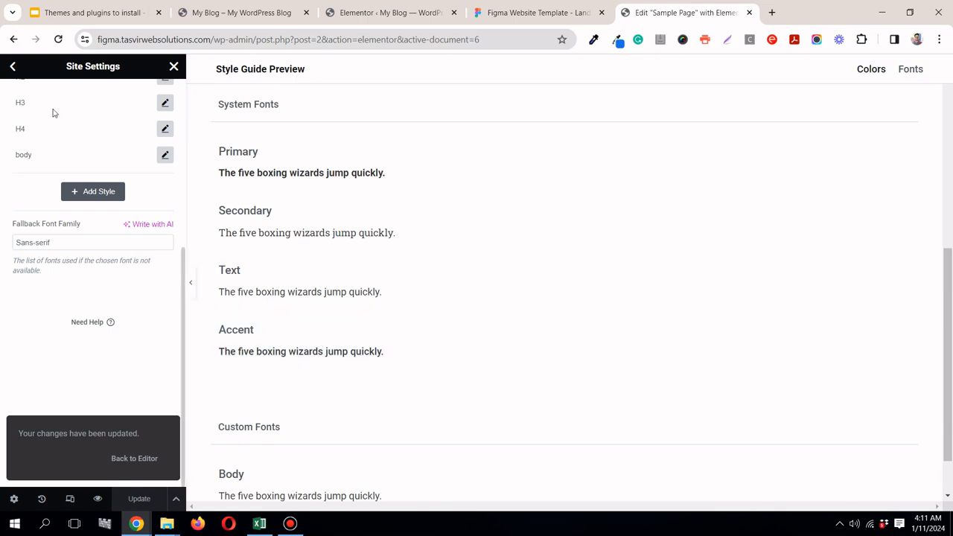
Step: In the theme style typography settings, assign the body global font to the Body text
click(14, 69)
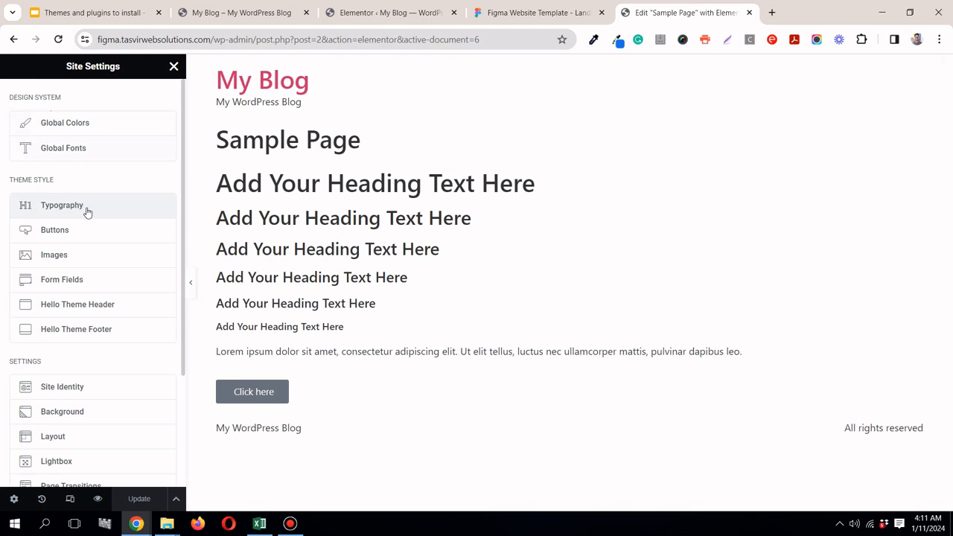
click(88, 212)
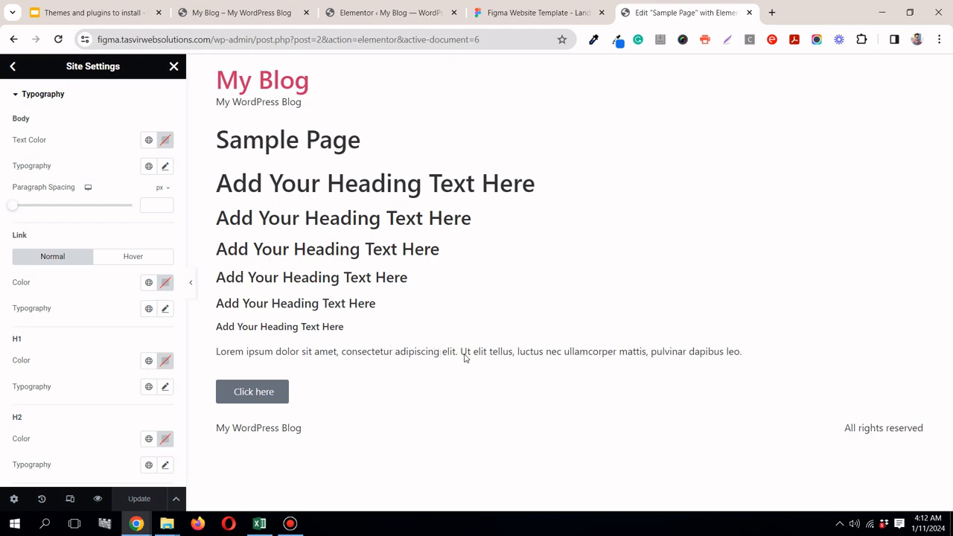
click(148, 166)
drag(177, 281, 179, 353)
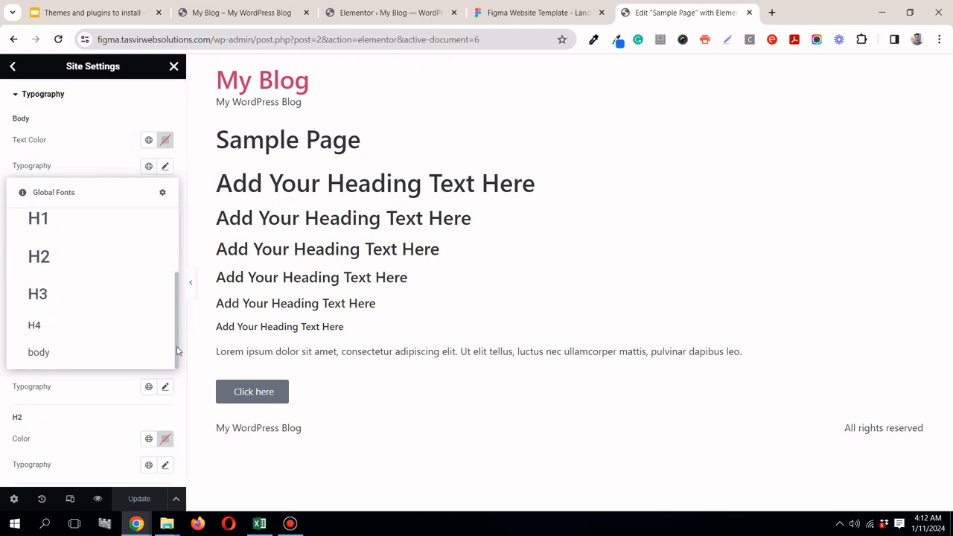
click(54, 355)
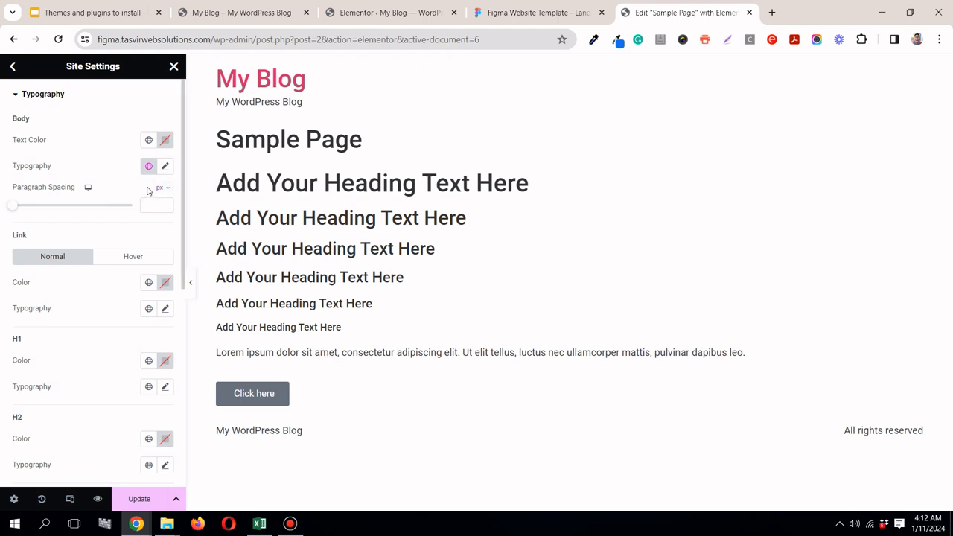
Step: Copy the paragraph's colour code #6F7CB2 from Figma and apply it as the Body text color in Elementor
click(512, 16)
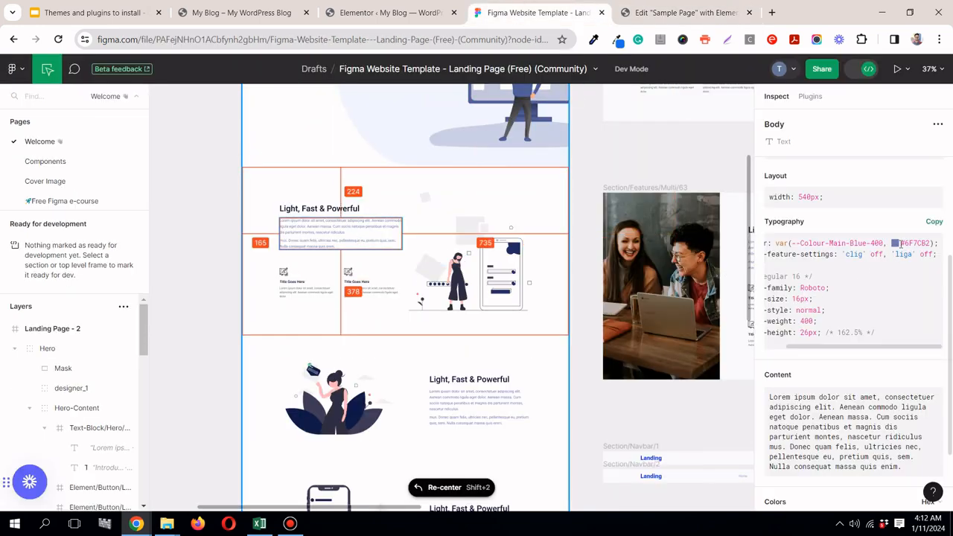
drag(903, 242, 925, 245)
right_click(914, 246)
click(913, 253)
click(659, 14)
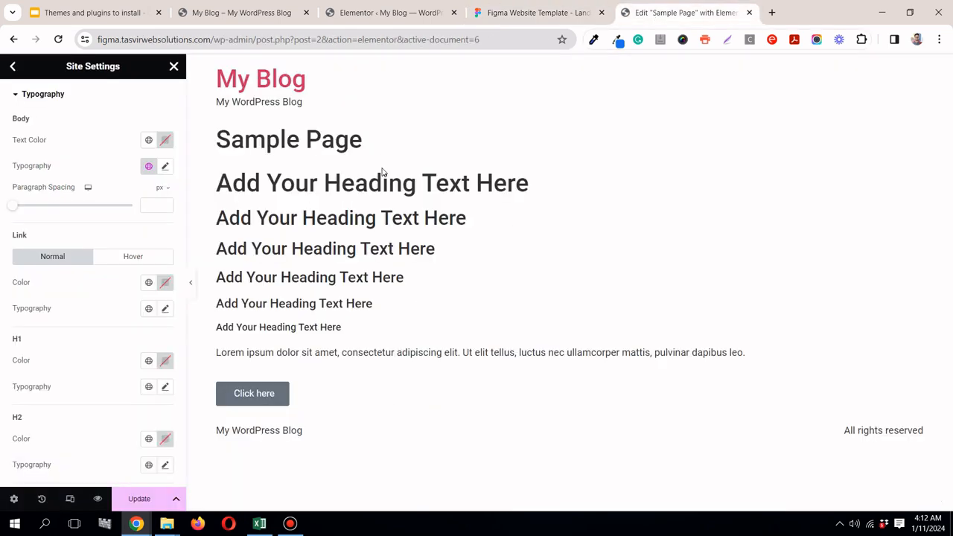
click(165, 140)
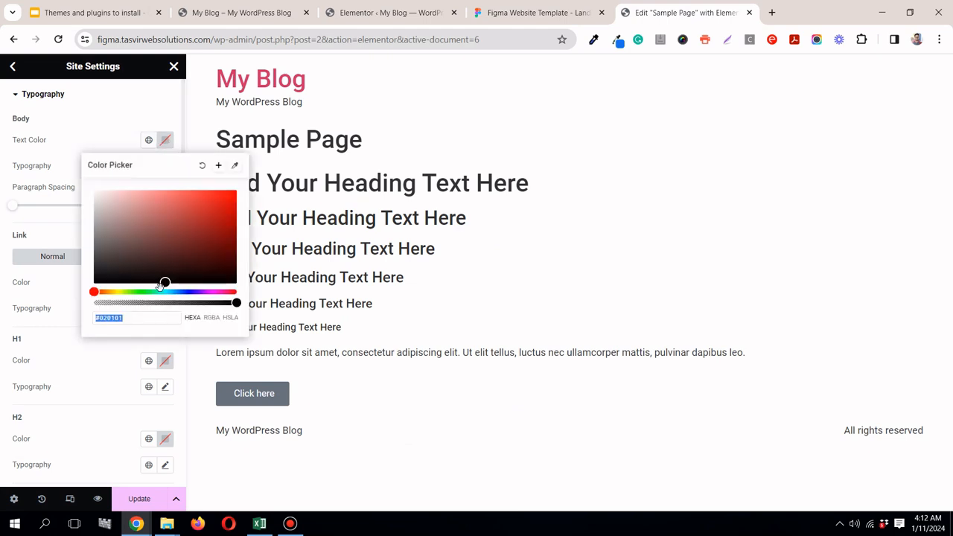
right_click(160, 318)
click(208, 91)
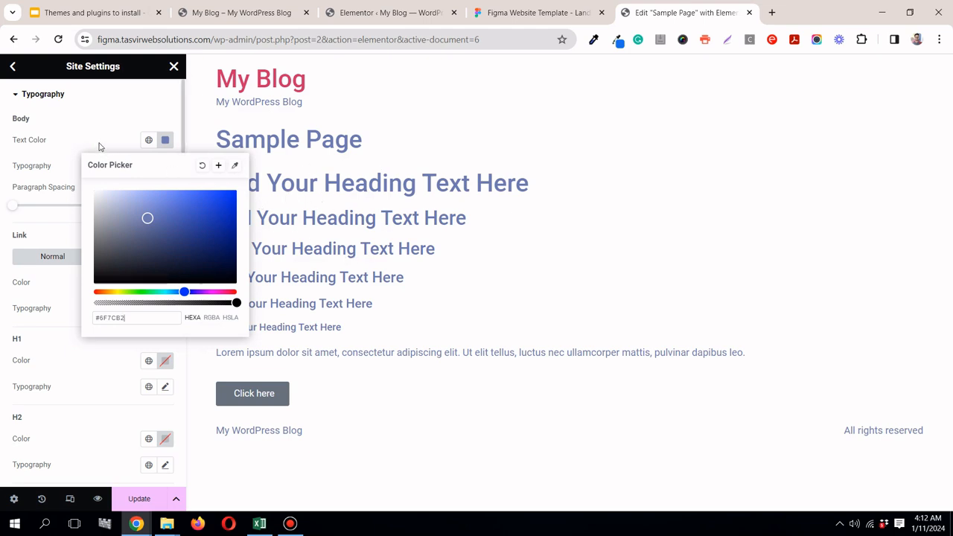
Step: Save the Body text color as a new global color named "blue te"
click(219, 166)
key(ctrl+shift+Left)
key(ctrl+shift+Left)
key(ctrl+shift+Left)
text(blu)
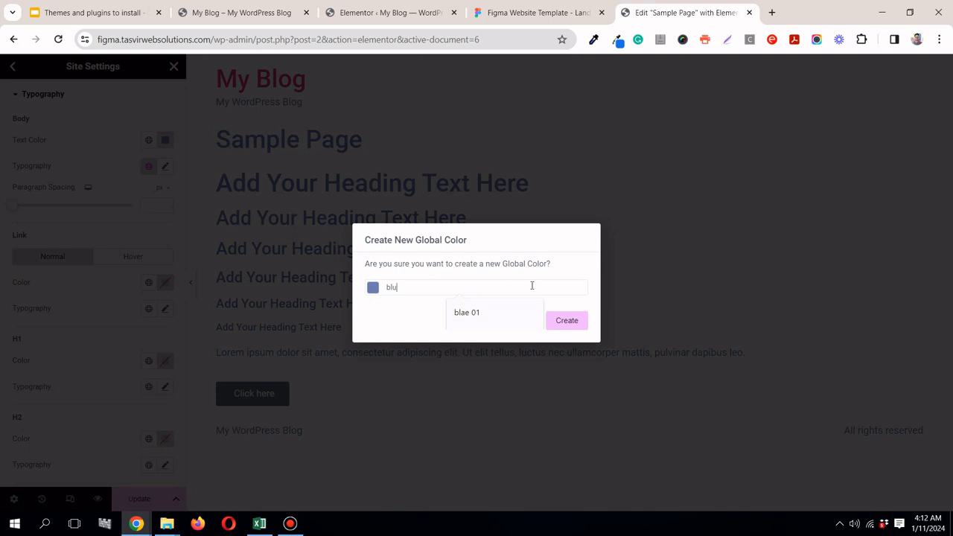
text(e text)
click(574, 330)
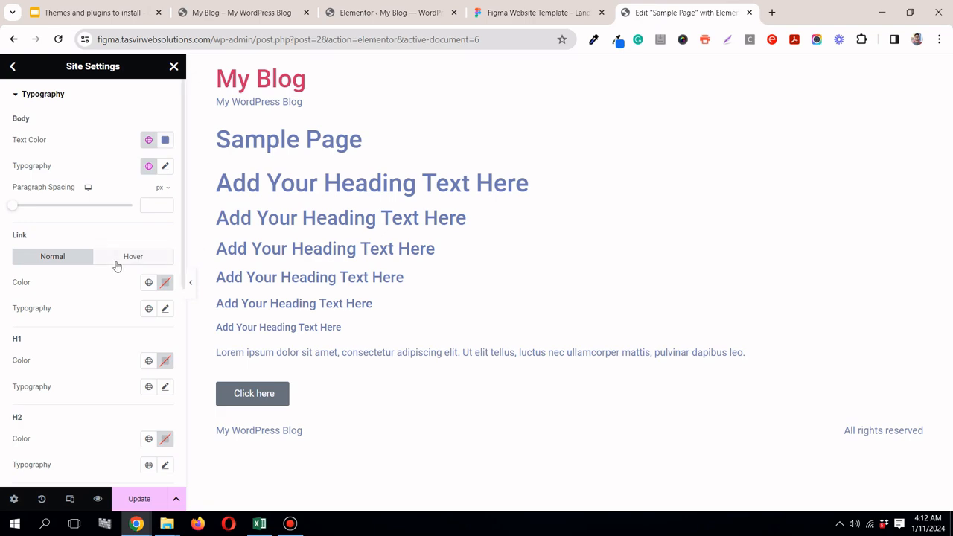
Step: Look at the design in Figma again and return to the heading settings in Elementor's theme typography
click(494, 15)
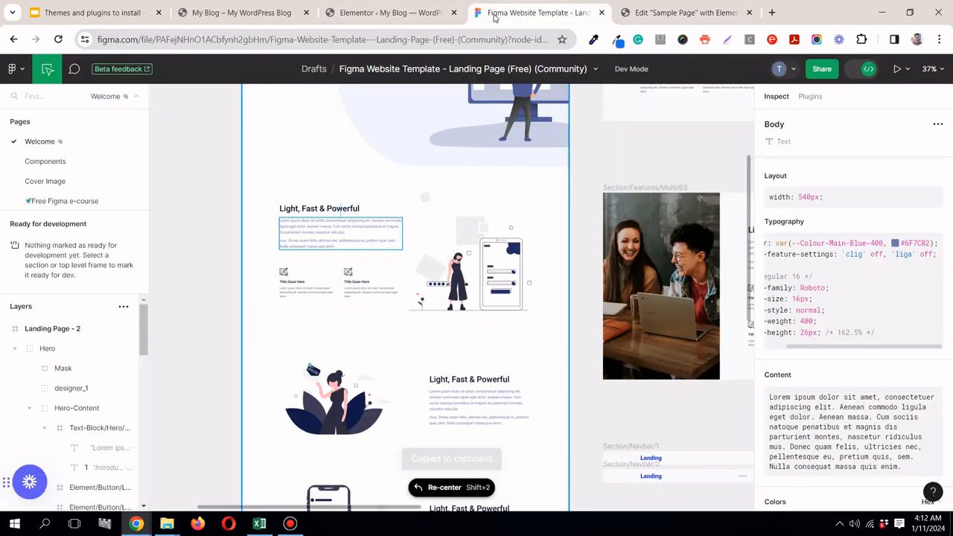
click(667, 16)
scroll(63, 310, down, 1)
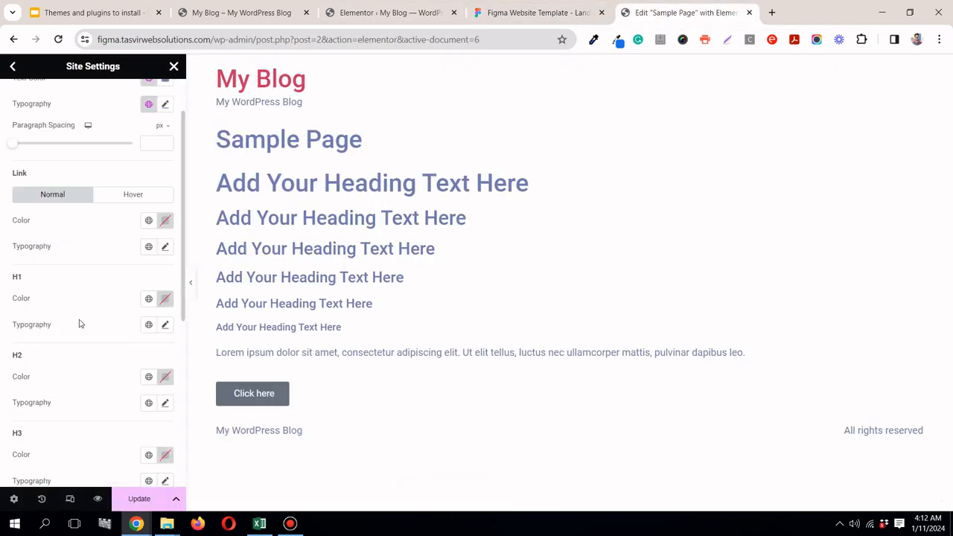
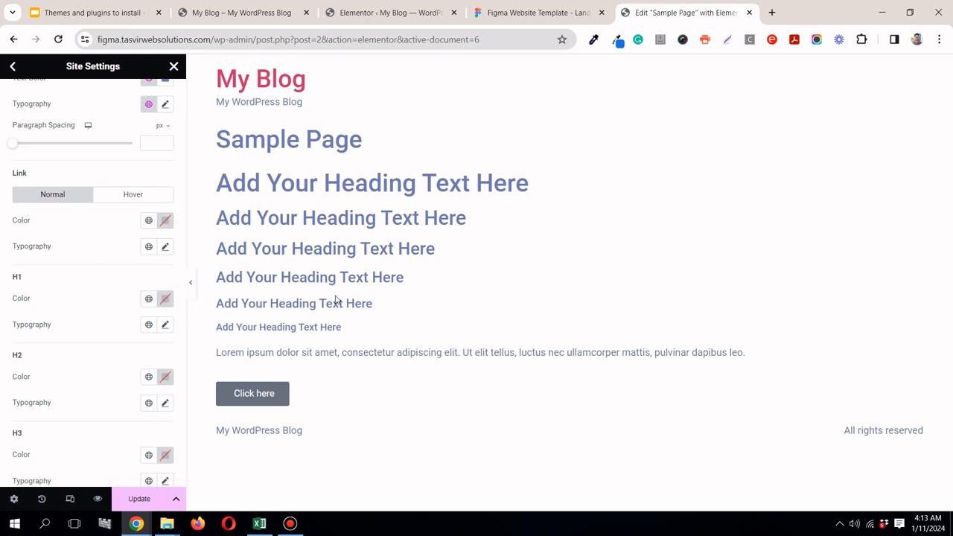
Step: Assign the H1 global font to the H1 heading typography
click(148, 325)
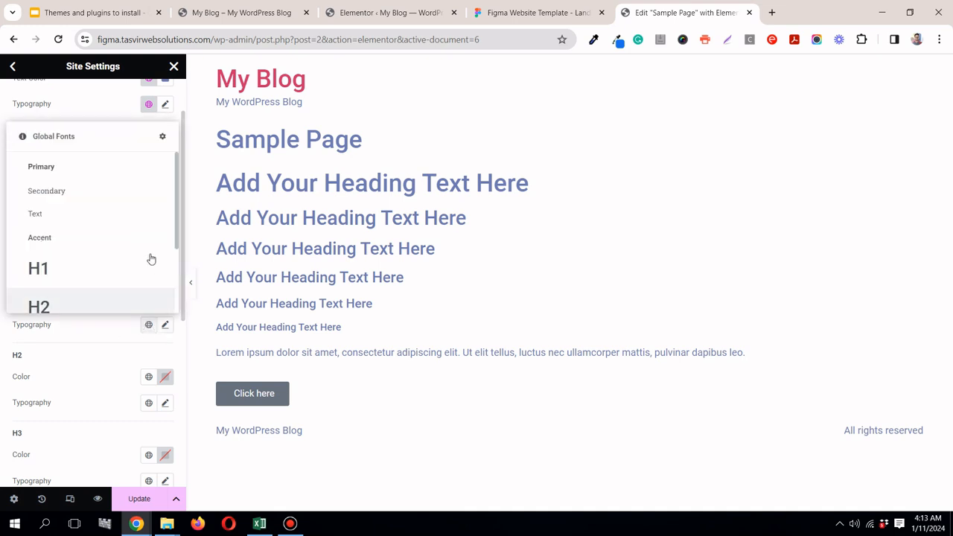
drag(178, 221, 181, 291)
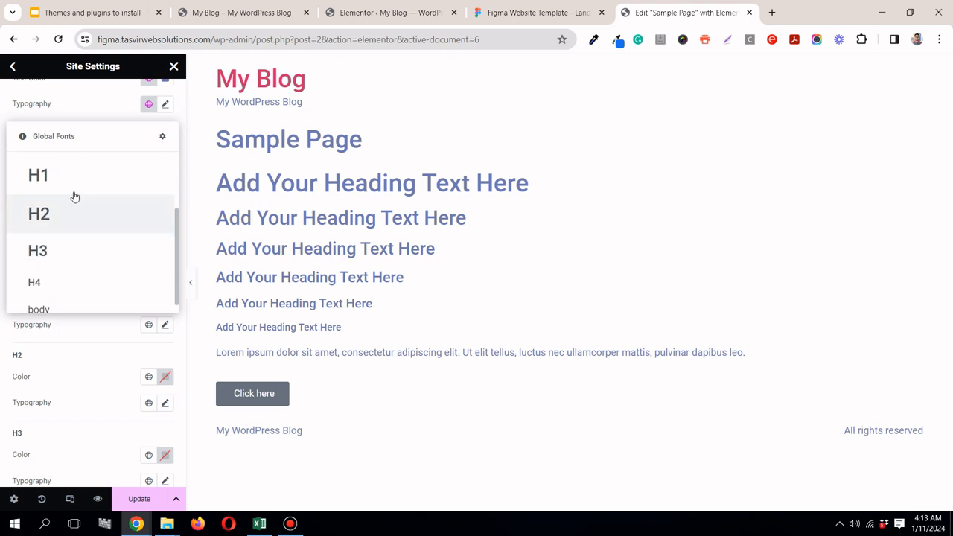
click(74, 187)
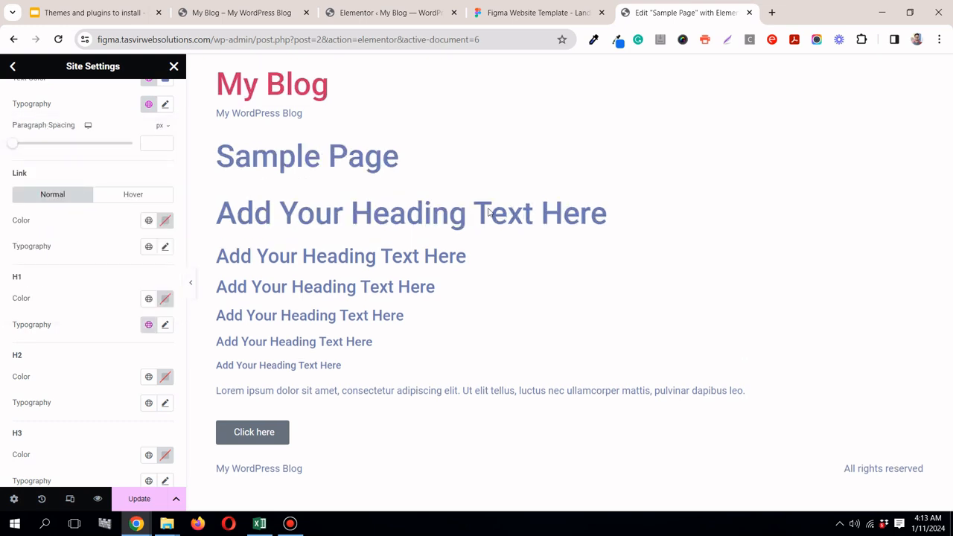
Step: Copy the "Light, Fast & Powerful" title's colour code #091133 from Figma and apply it as the H1 color in Elementor
click(592, 11)
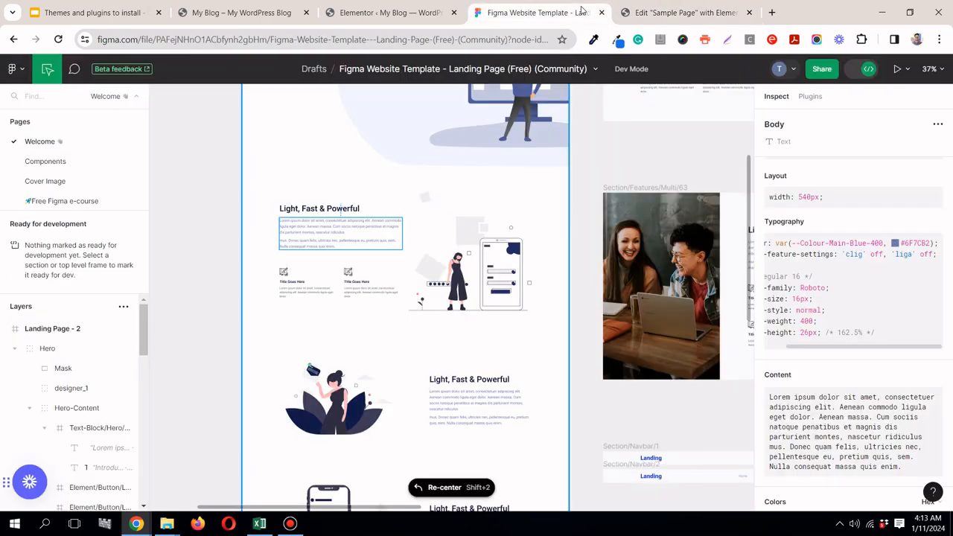
click(351, 208)
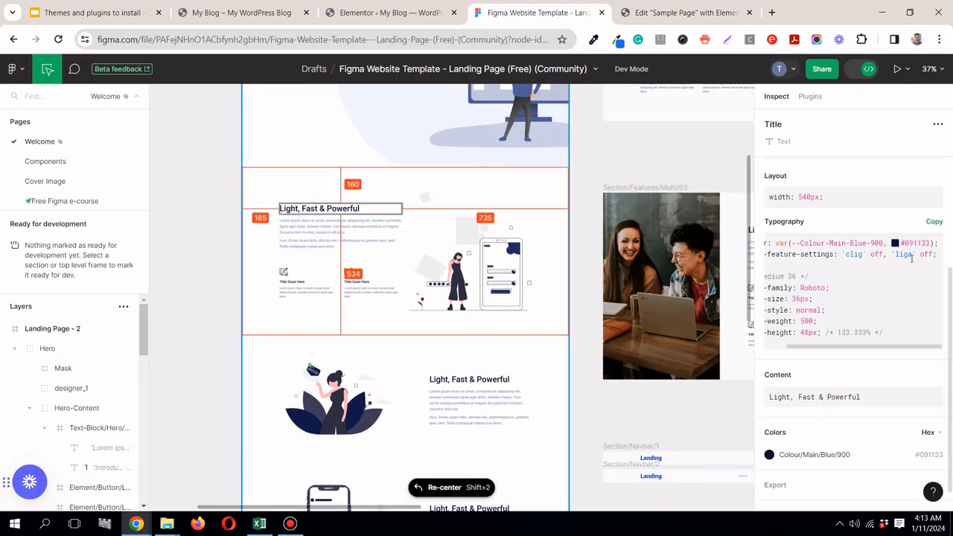
click(929, 456)
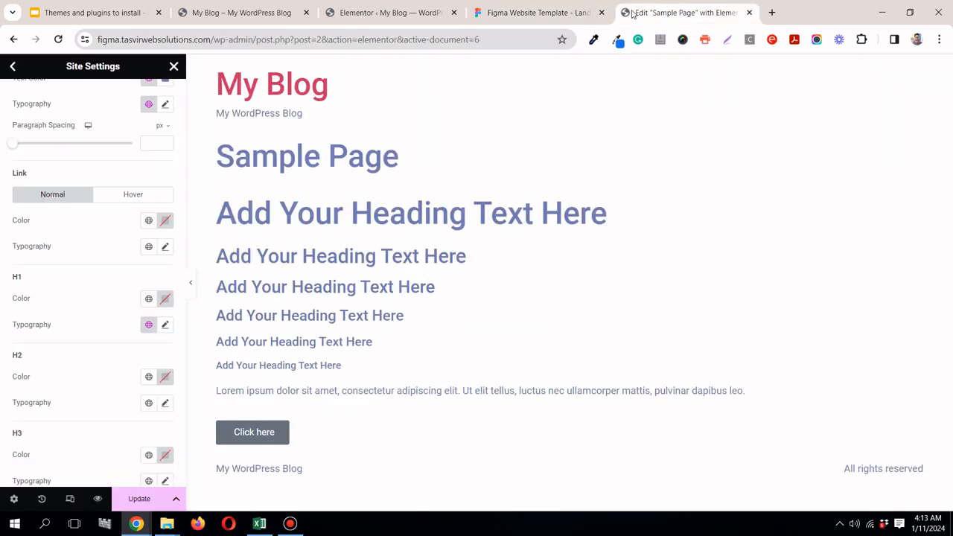
click(685, 12)
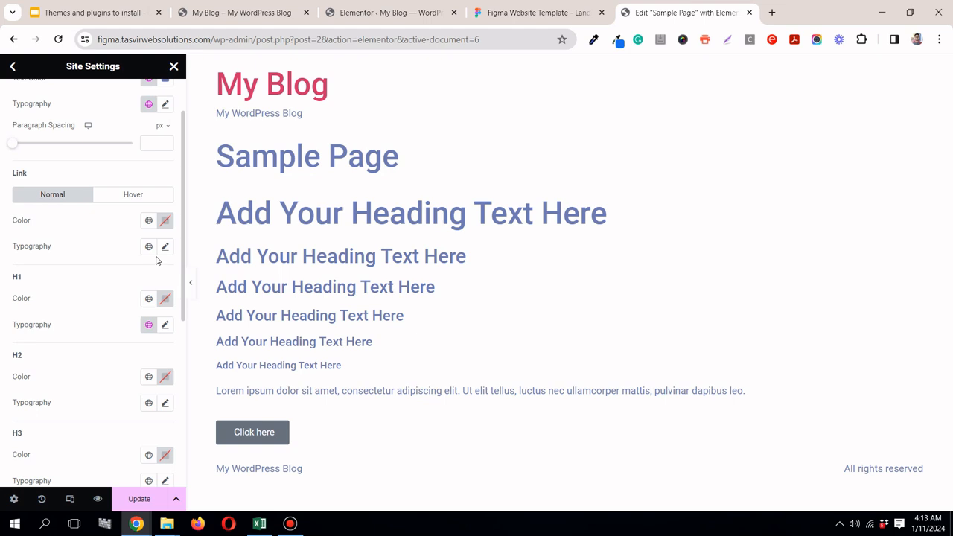
click(165, 298)
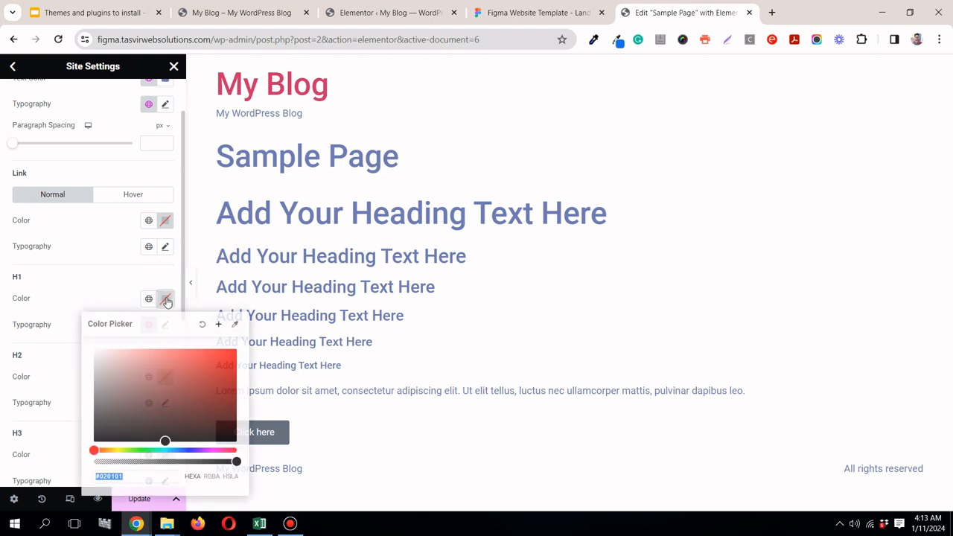
right_click(161, 477)
click(213, 265)
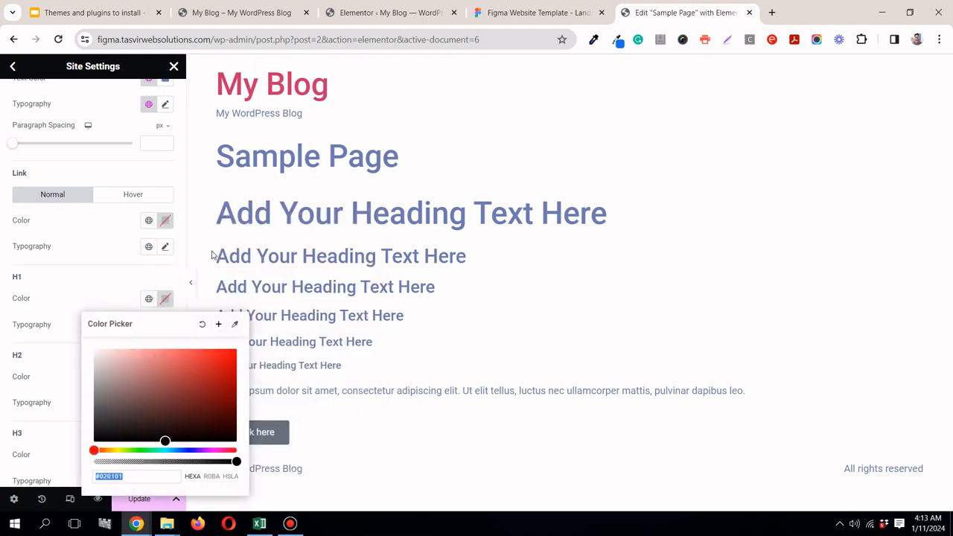
Step: Save the H1 color as a new global color named "dark"
click(219, 325)
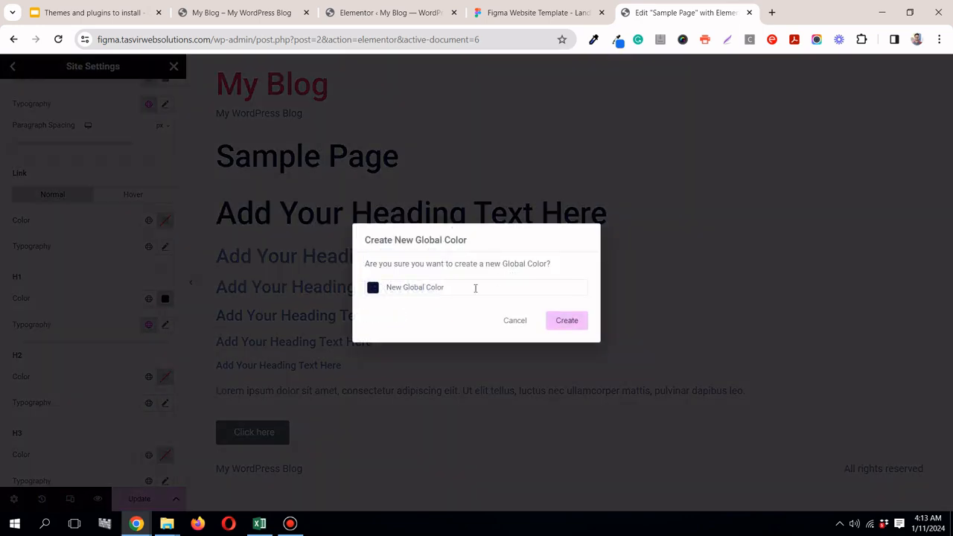
key(ctrl+a)
text(da)
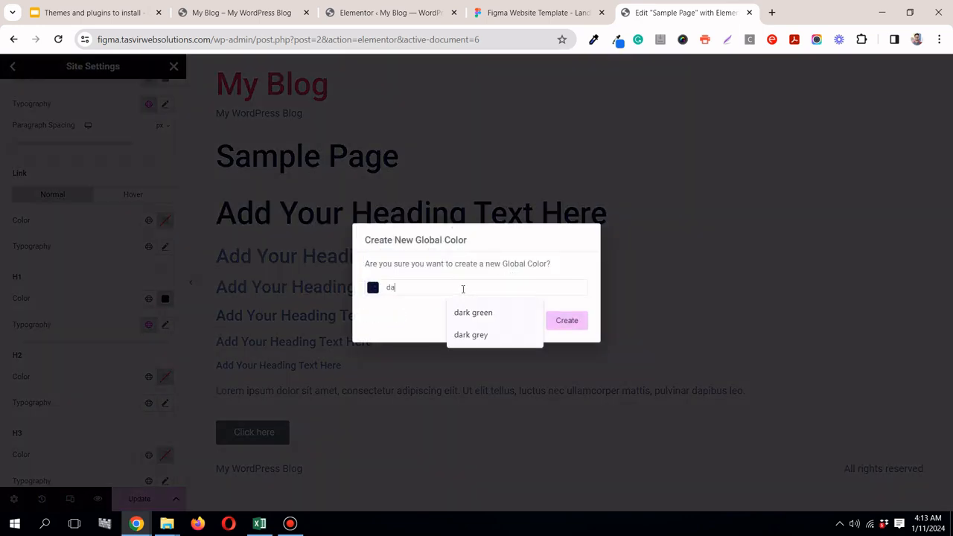
click(567, 321)
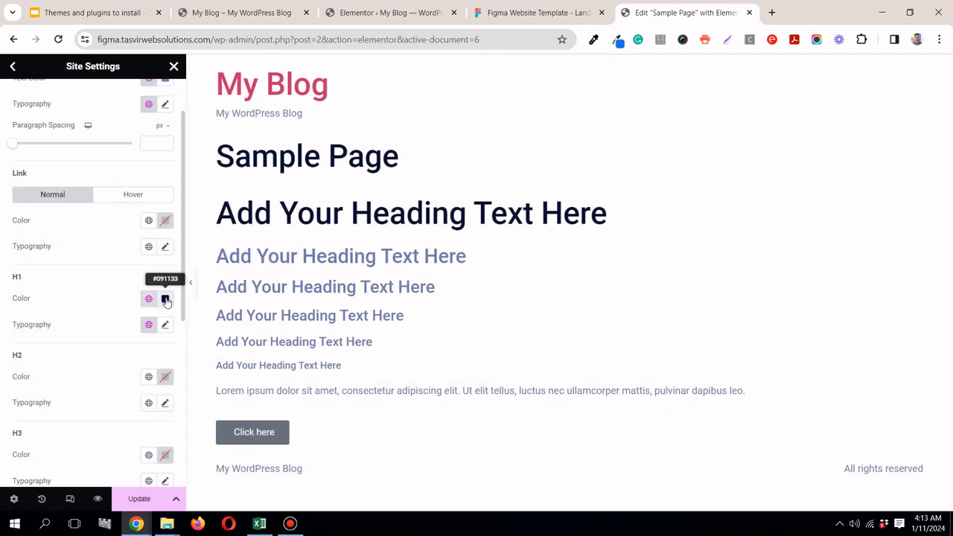
Step: Assign the H2 global font and the dark global color to the H2 heading
click(149, 403)
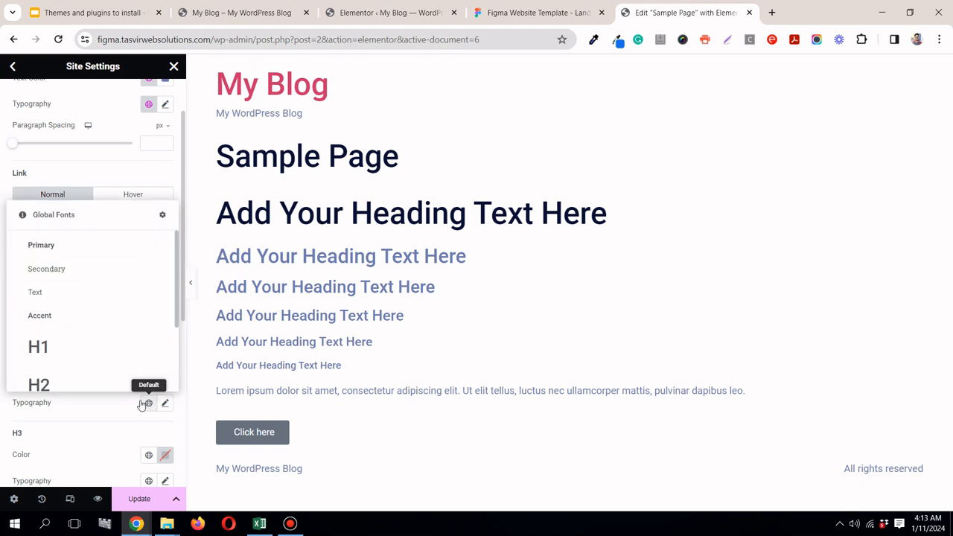
click(83, 386)
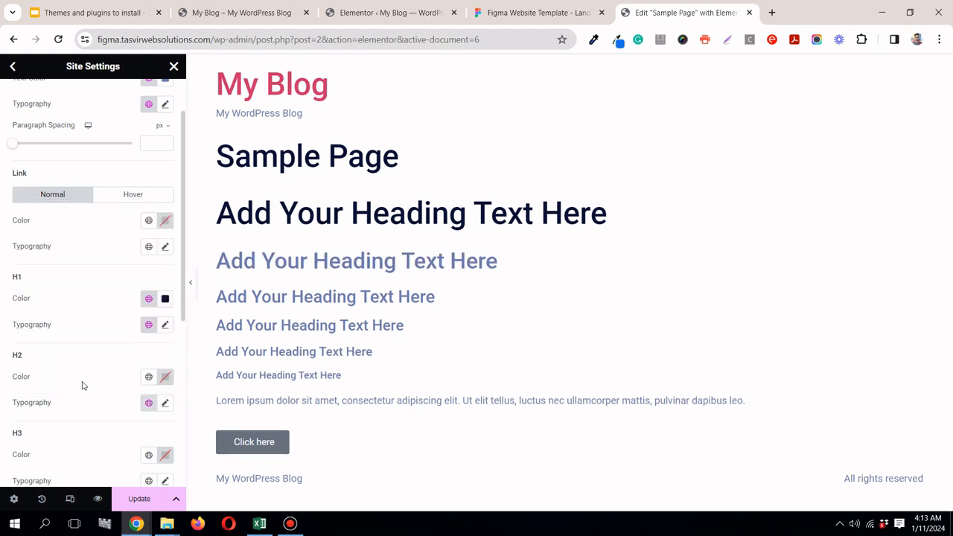
click(148, 377)
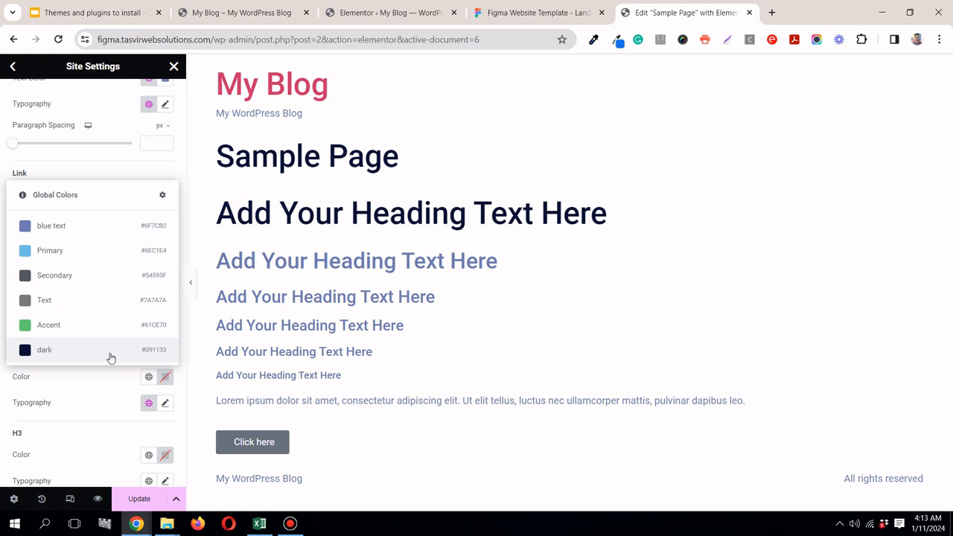
click(111, 350)
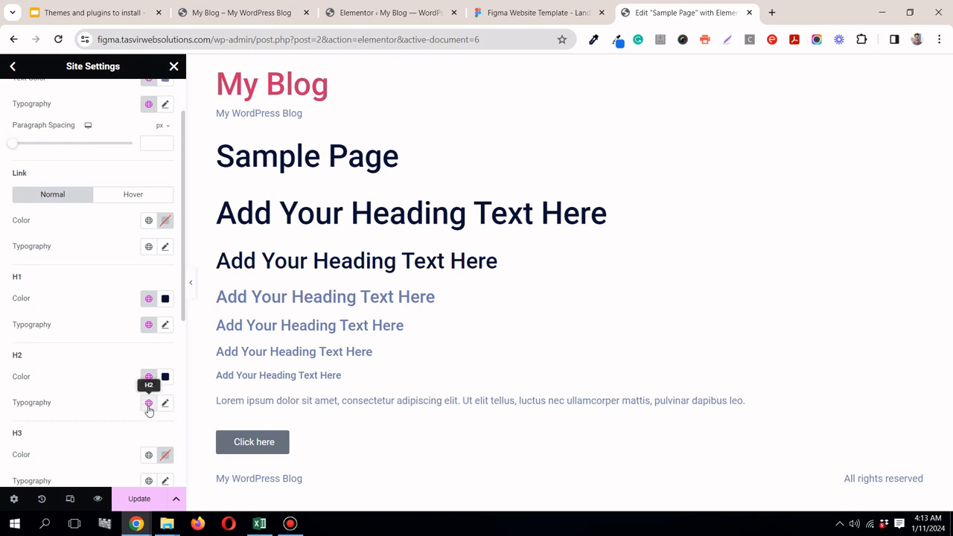
Step: Assign the H3 global font and the dark global color to the H3 heading
scroll(110, 358, down, 3)
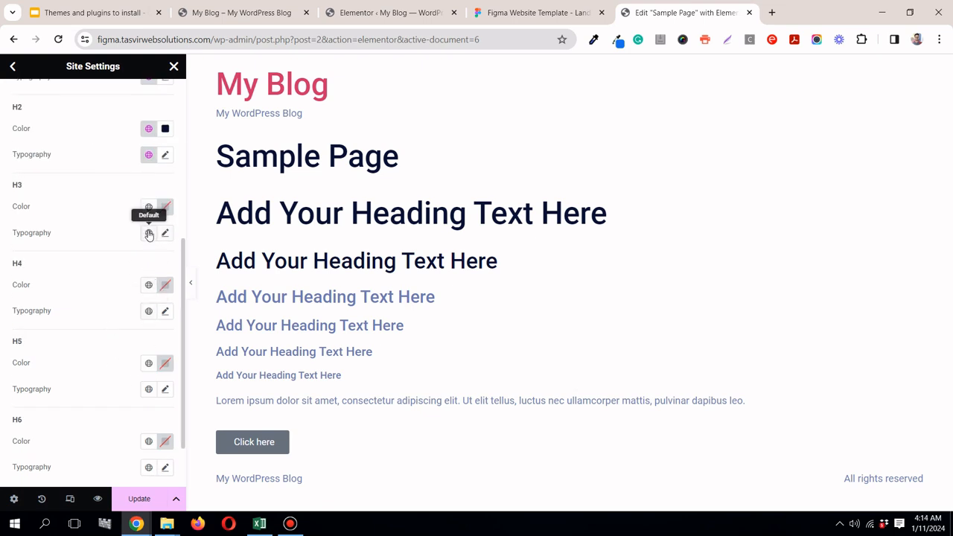
click(149, 232)
scroll(75, 372, down, 3)
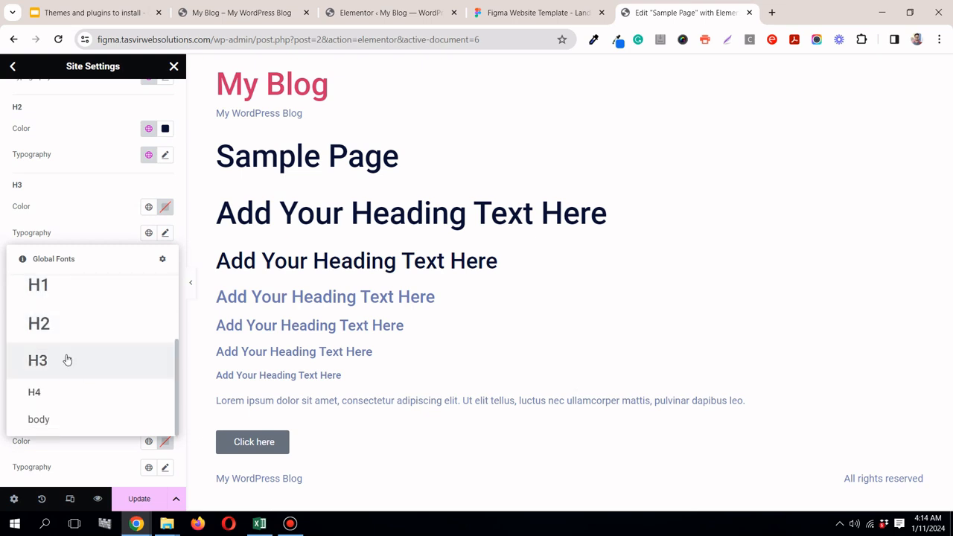
click(66, 360)
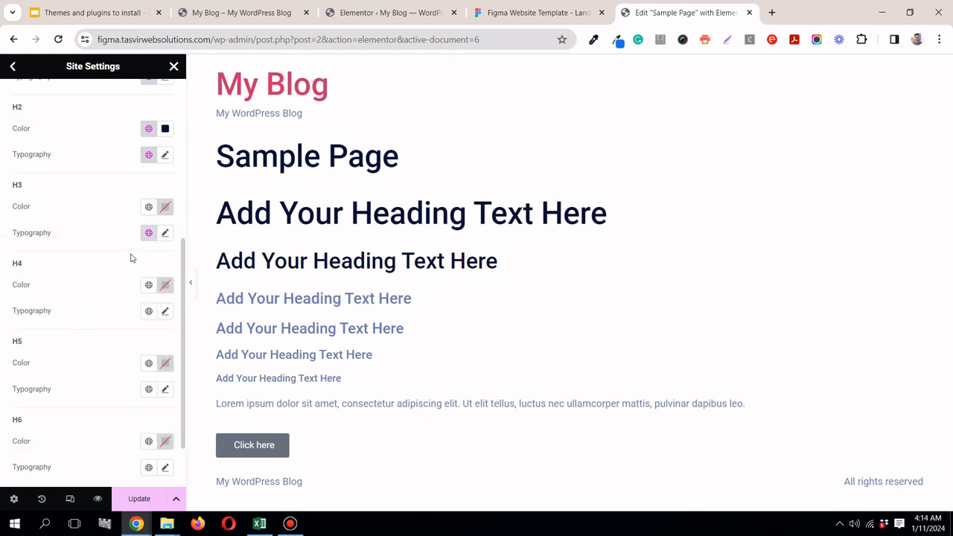
click(149, 206)
click(73, 382)
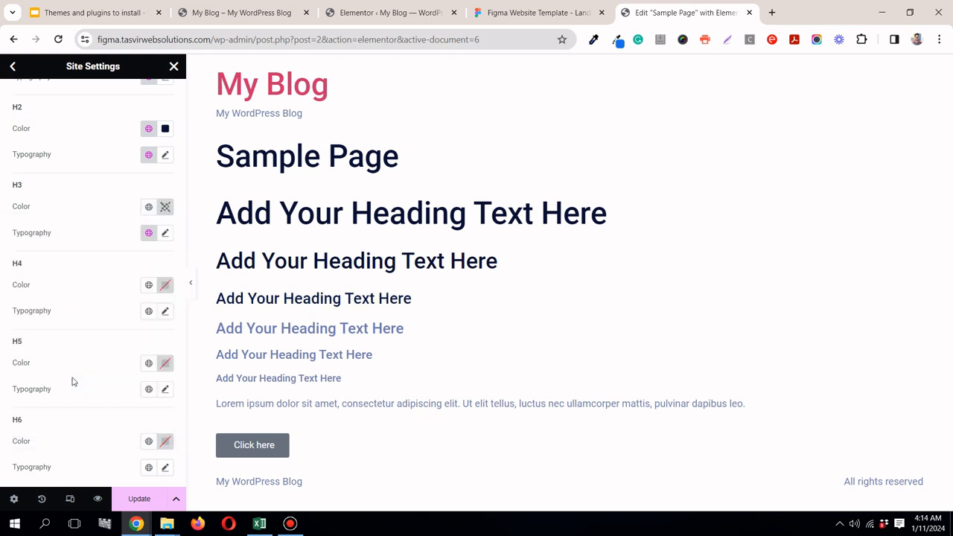
Step: Assign the H4 global font and the dark global color to the H4 heading, and update the site settings
click(149, 312)
scroll(97, 257, down, 3)
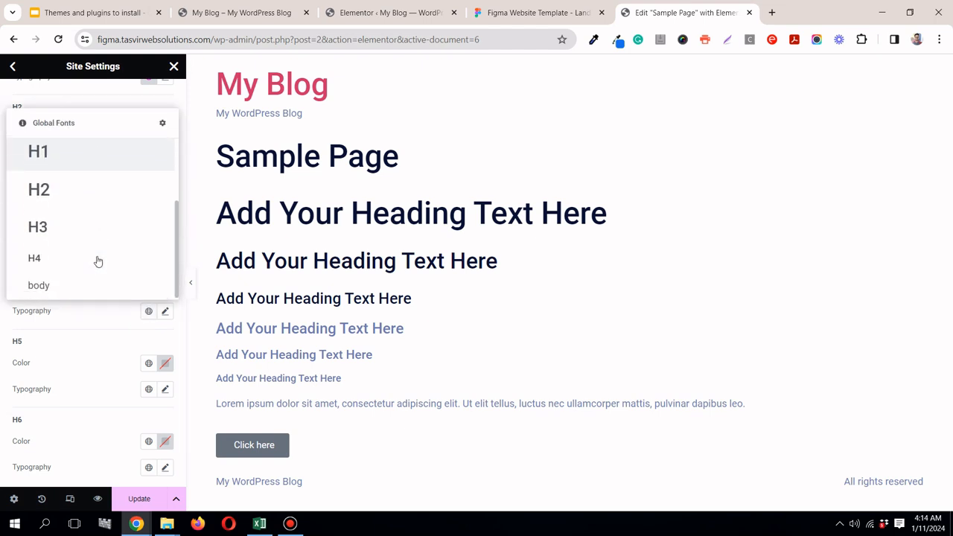
click(62, 263)
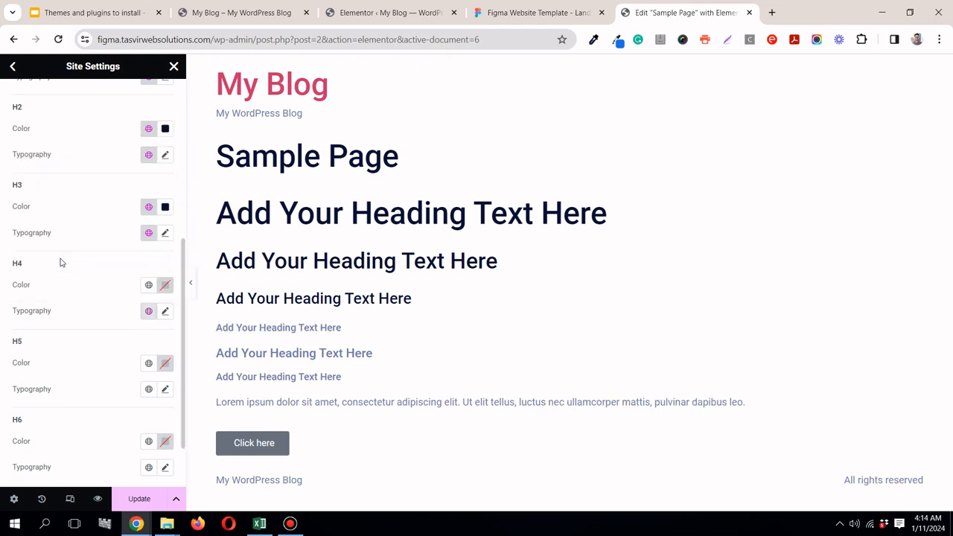
click(149, 285)
click(53, 477)
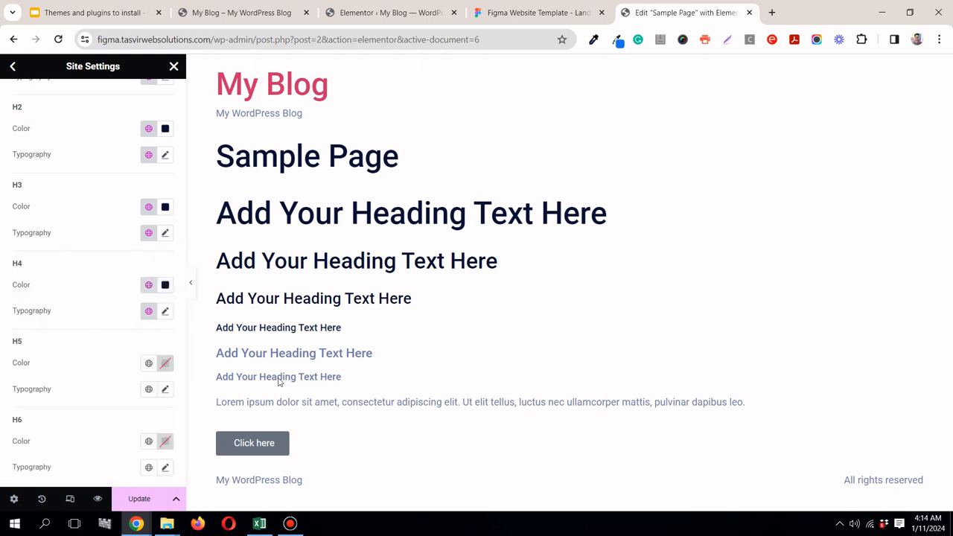
click(131, 505)
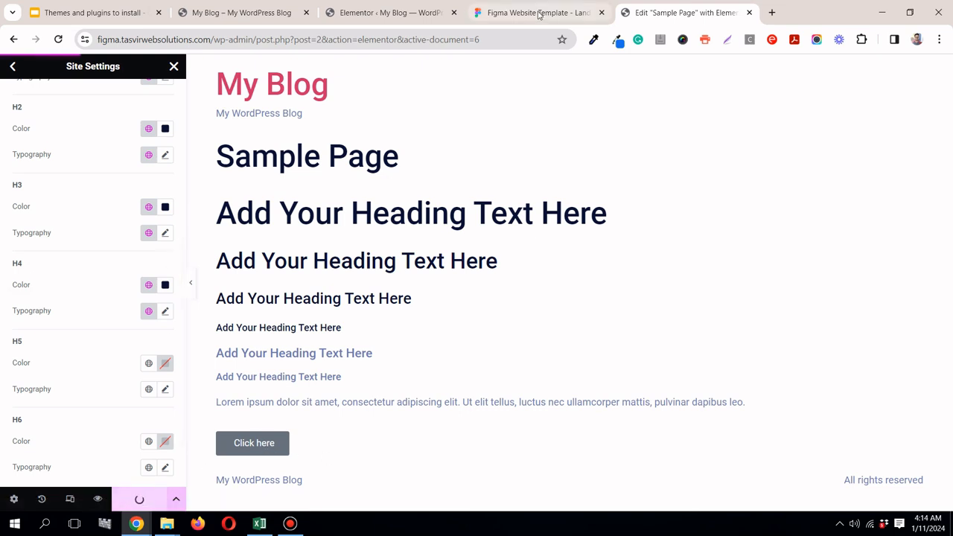
Step: Switch to Figma, inspect the Buy Now button's background and compare the button styles across the landing page sections
click(539, 13)
click(667, 11)
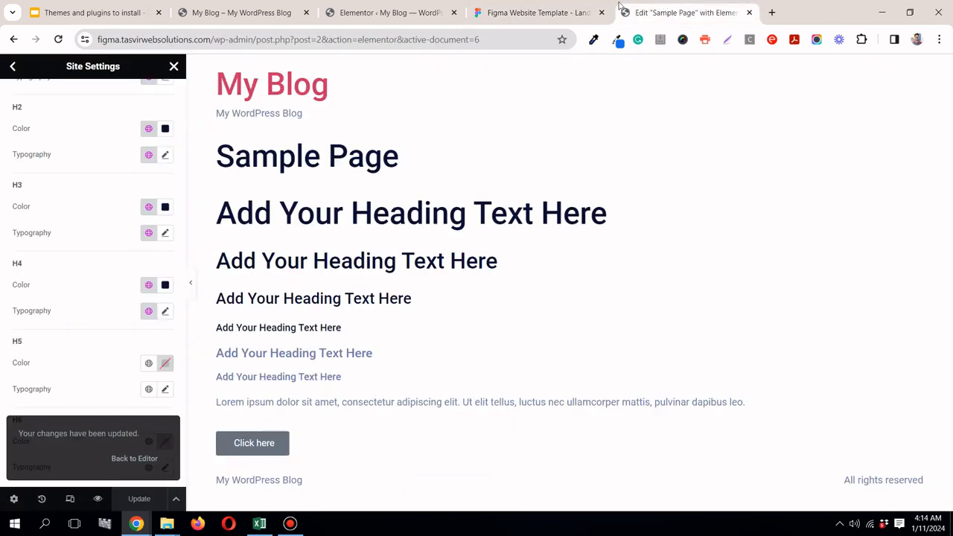
click(575, 12)
scroll(368, 177, up, 3)
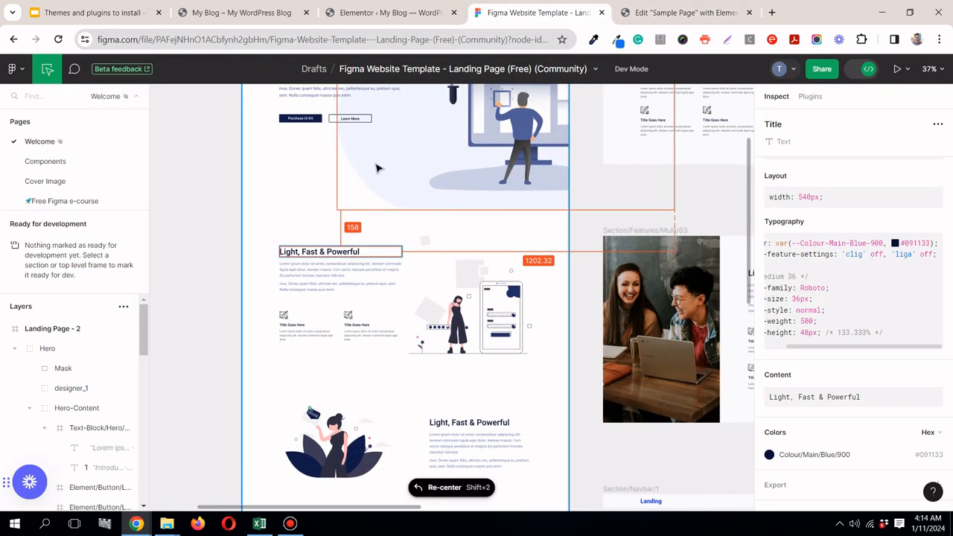
scroll(373, 156, up, 3)
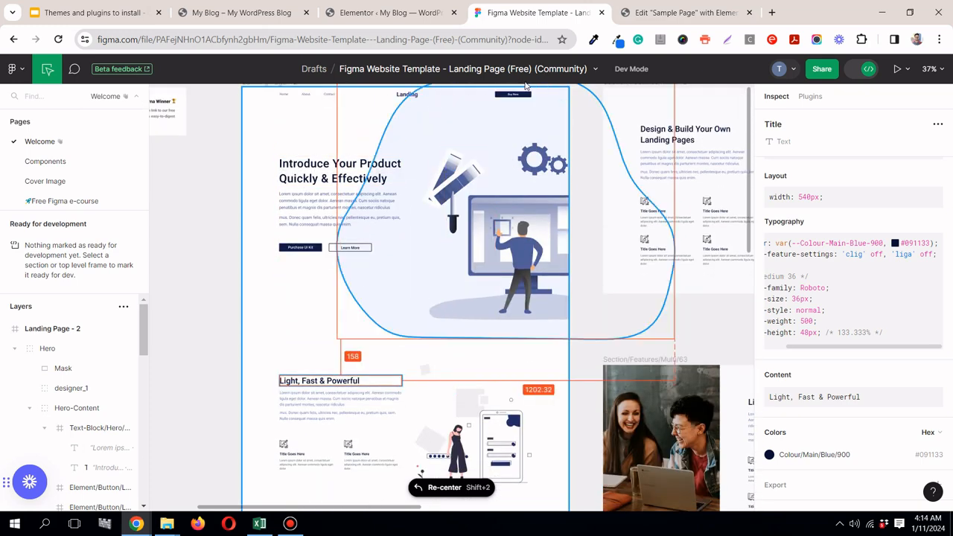
scroll(531, 97, up, 5)
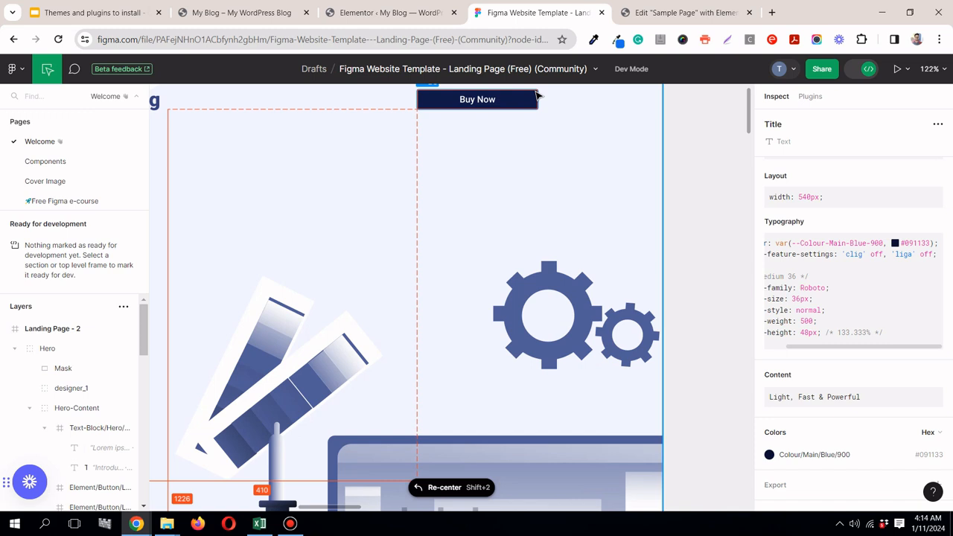
click(486, 100)
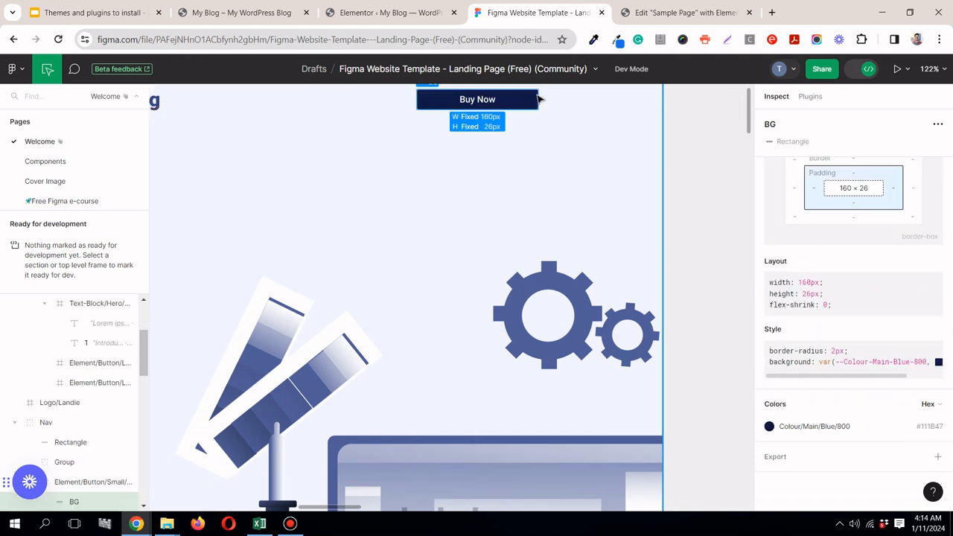
scroll(546, 211, down, 5)
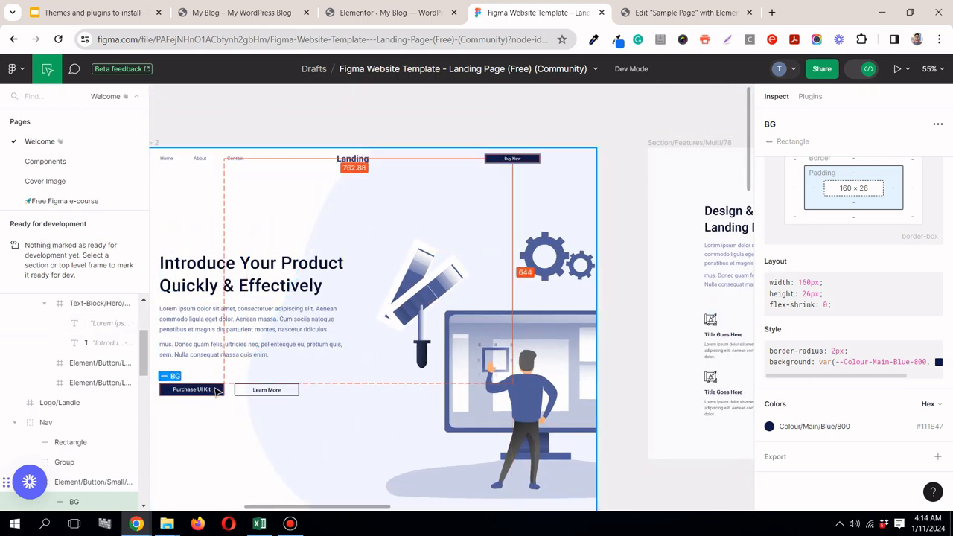
scroll(499, 325, down, 3)
scroll(498, 320, down, 10)
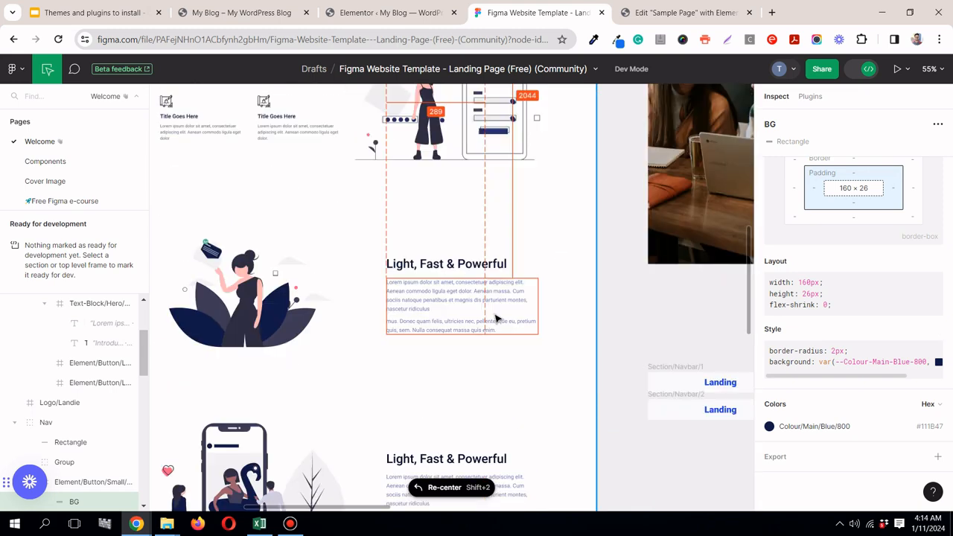
scroll(493, 311, down, 2)
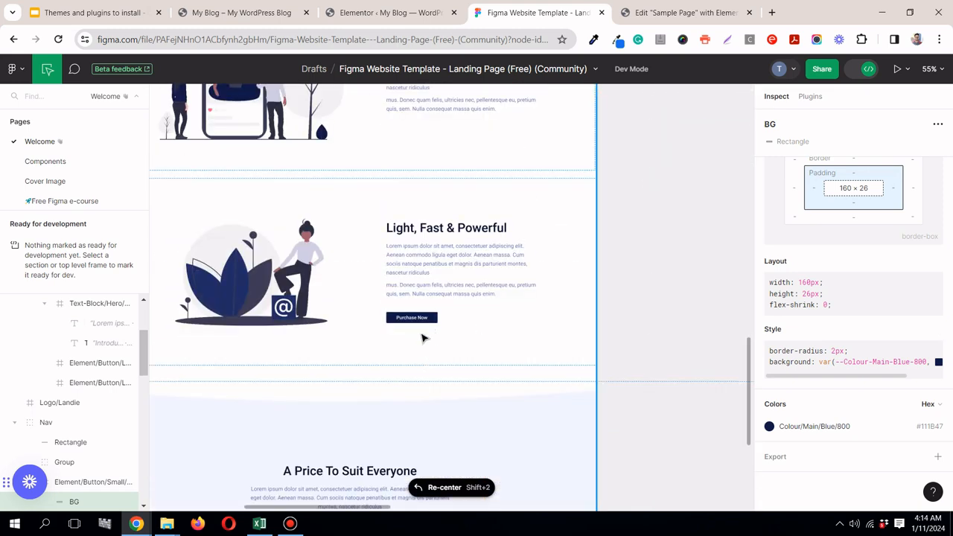
scroll(506, 326, down, 5)
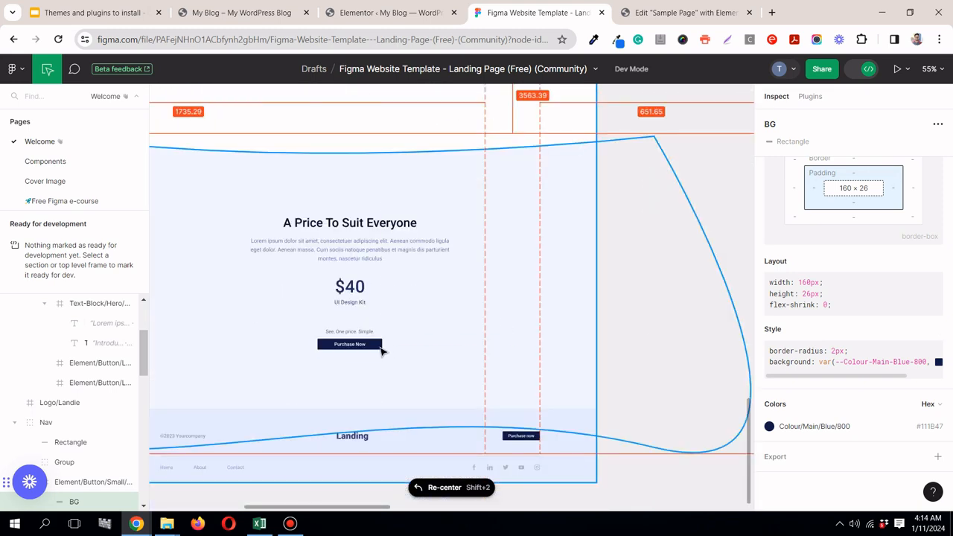
scroll(461, 294, up, 12)
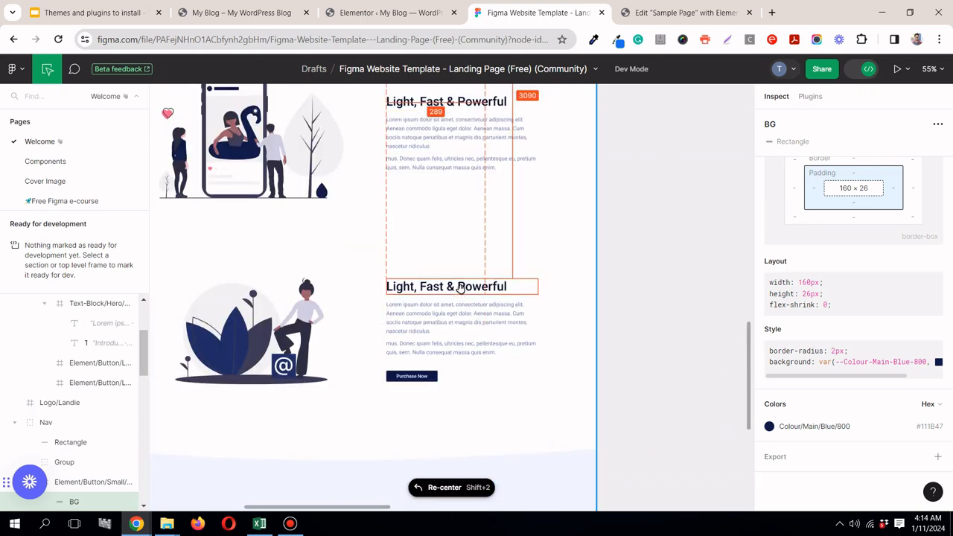
scroll(462, 294, up, 10)
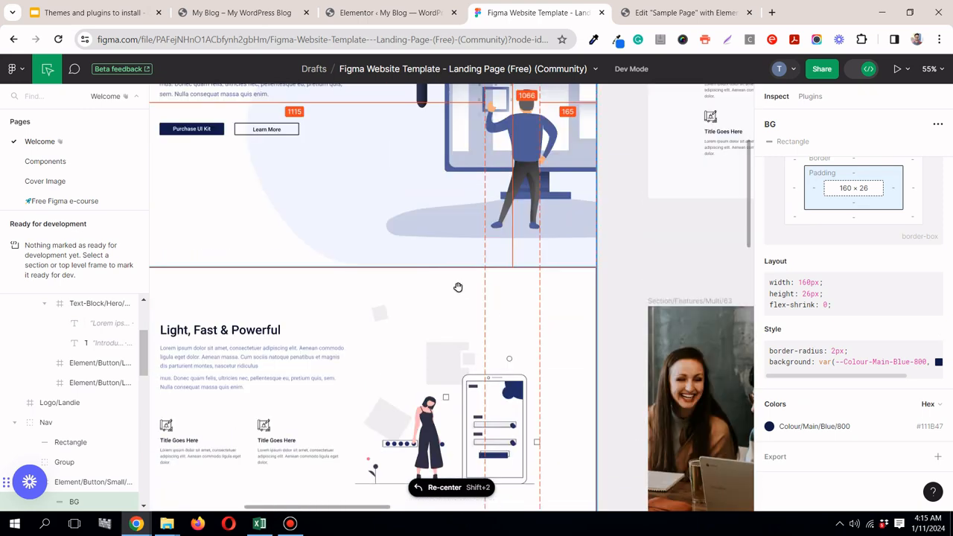
Step: Inspect the Purchase UI Kit button's background in the hero section and copy its hex color #111B47
scroll(456, 289, up, 4)
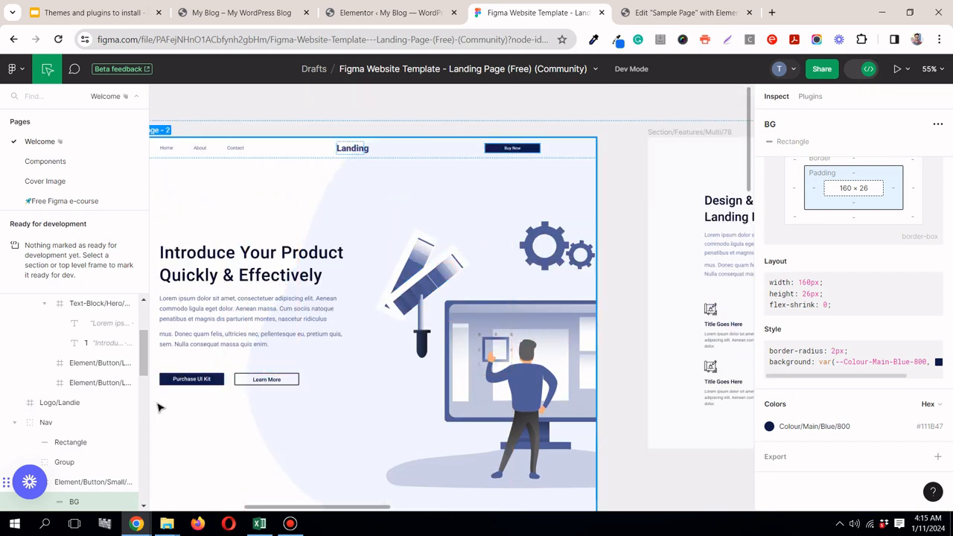
scroll(157, 402, up, 5)
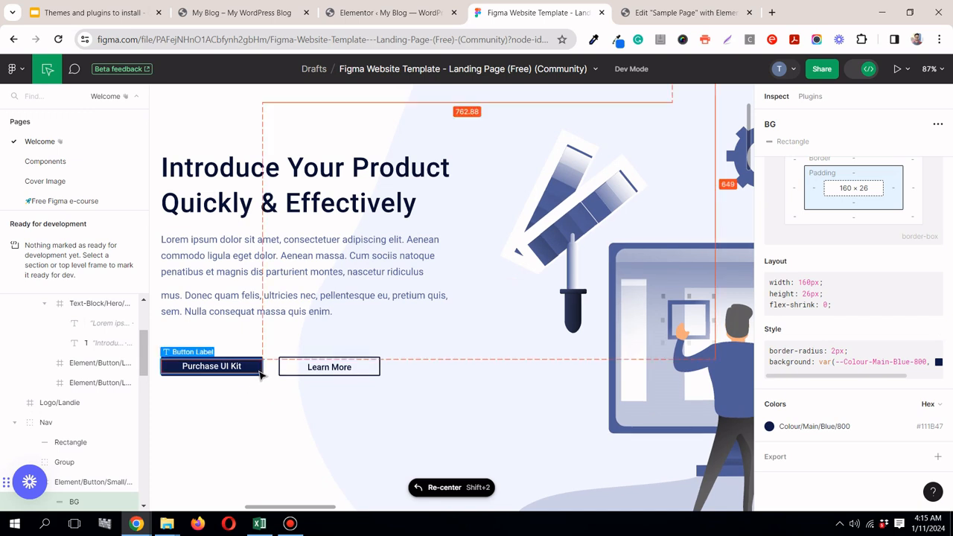
click(259, 369)
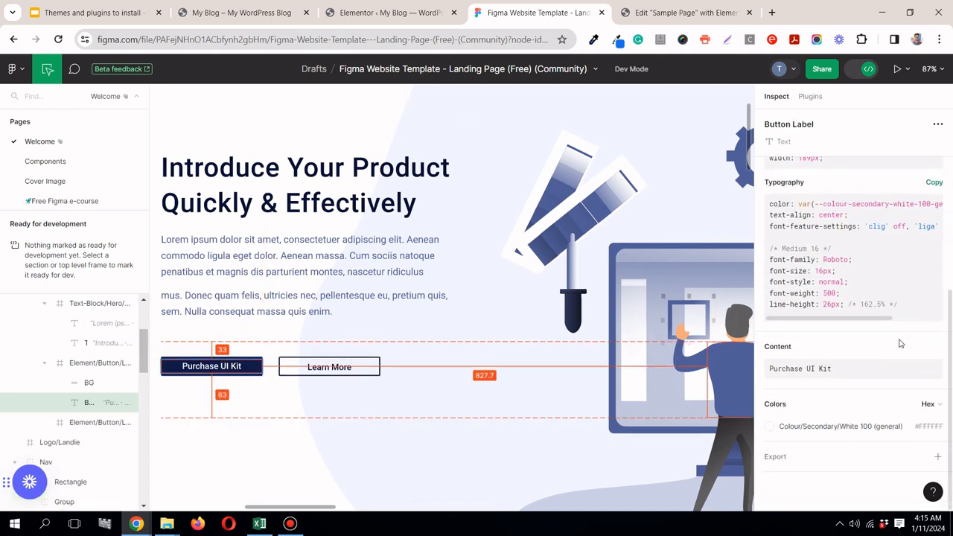
click(256, 362)
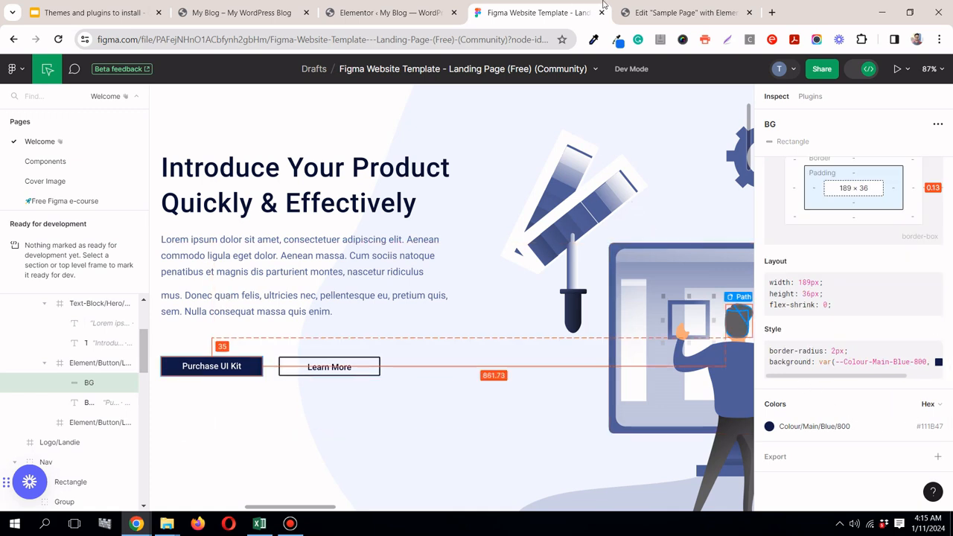
drag(871, 378, 919, 379)
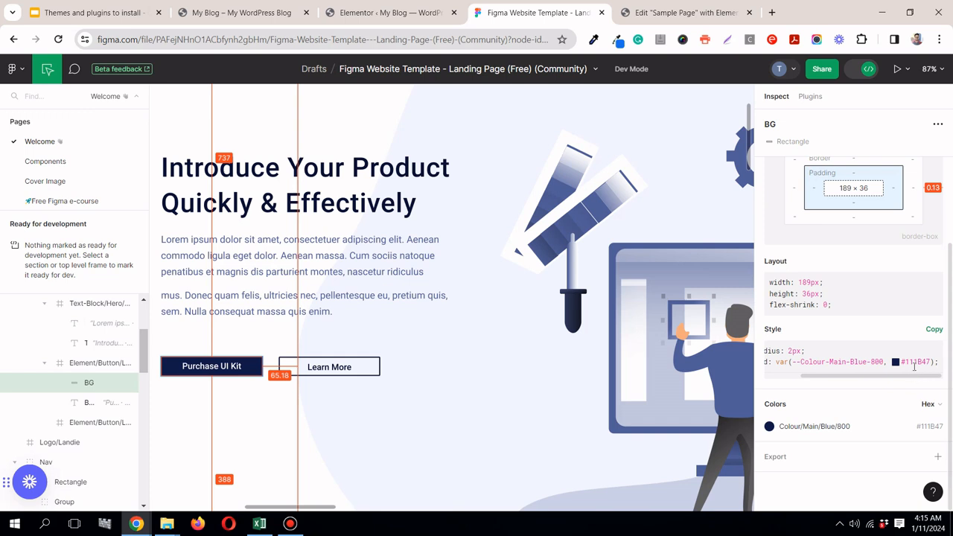
click(932, 429)
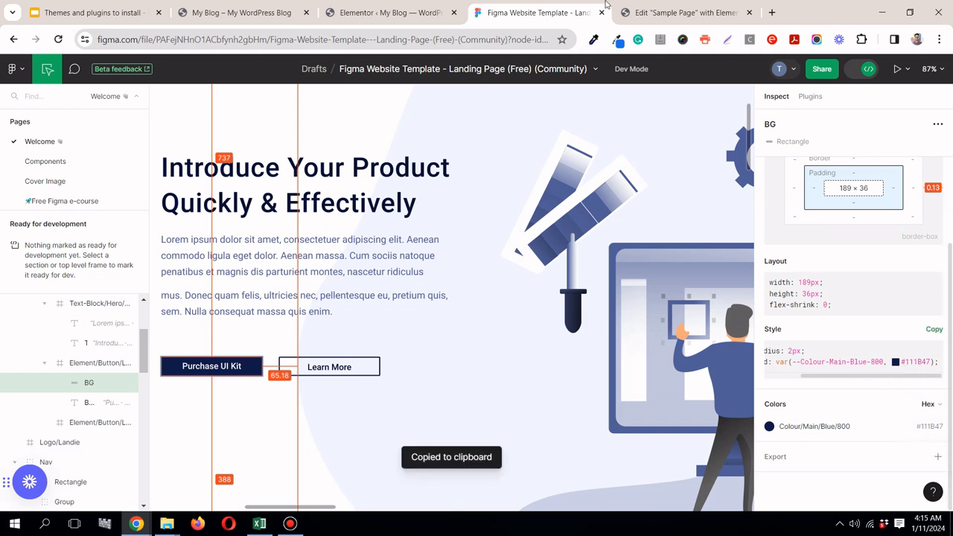
Step: Switch to the Elementor site settings and set the theme buttons' normal background color to #111B47
click(672, 13)
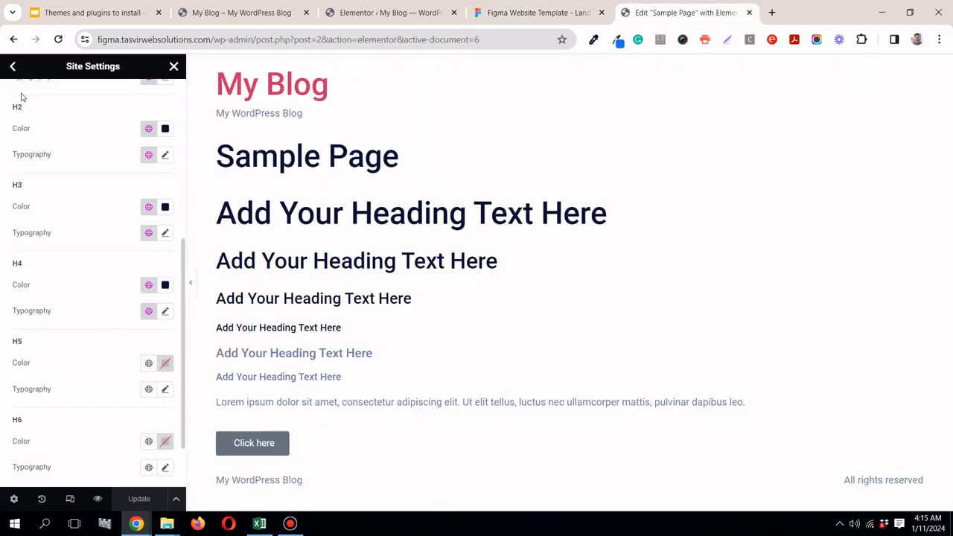
scroll(51, 157, up, 5)
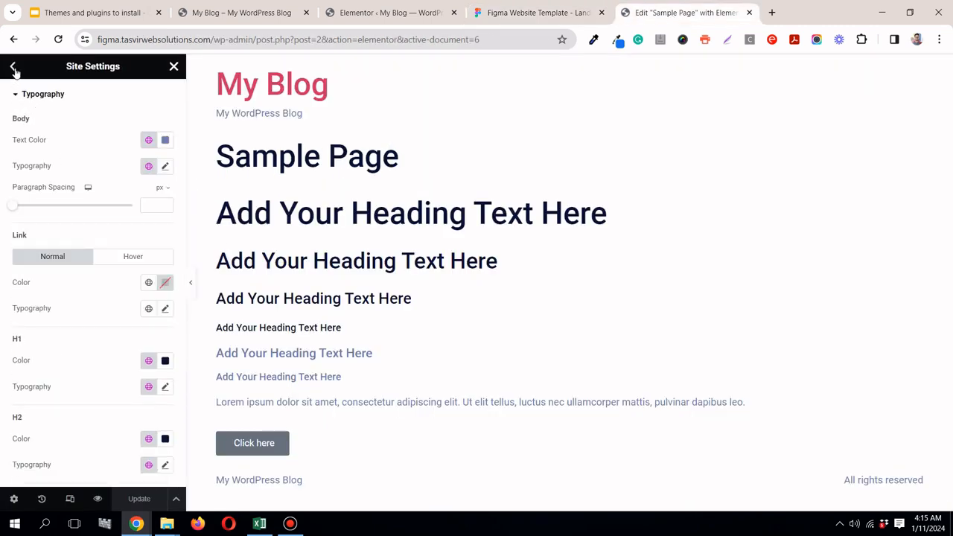
click(15, 68)
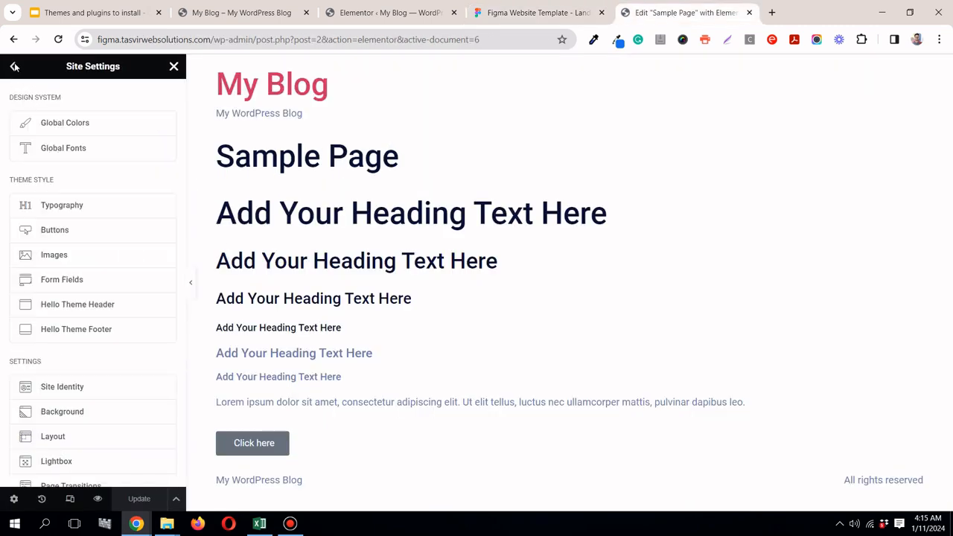
click(76, 237)
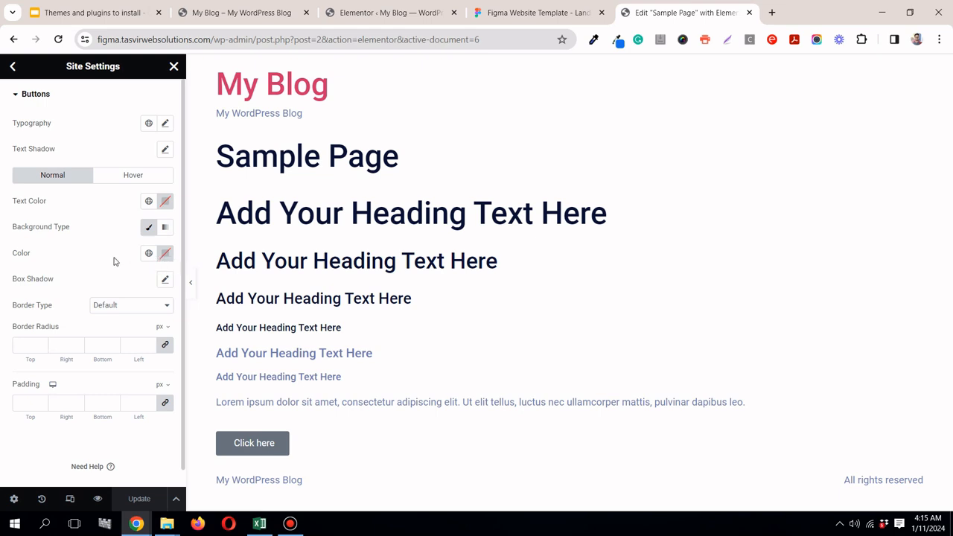
click(165, 257)
right_click(157, 432)
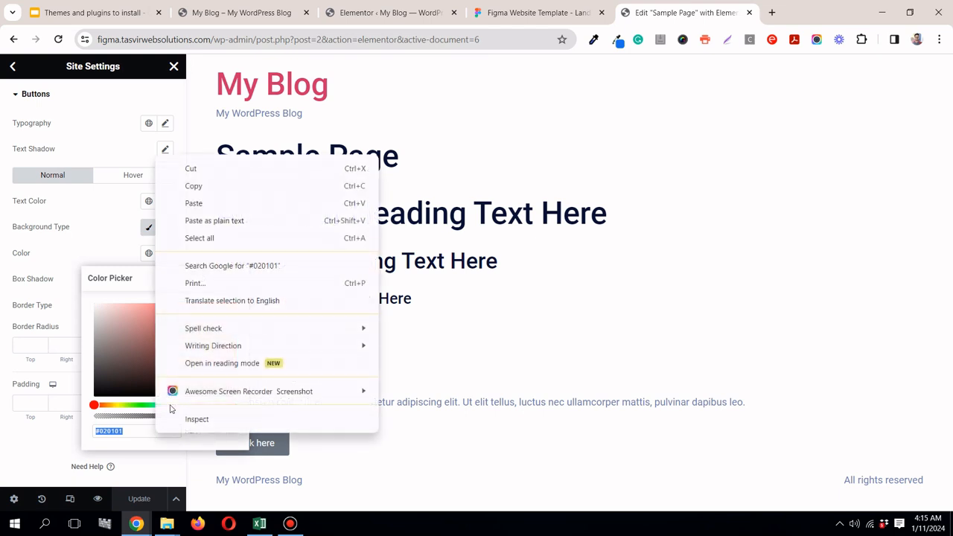
click(203, 215)
click(94, 247)
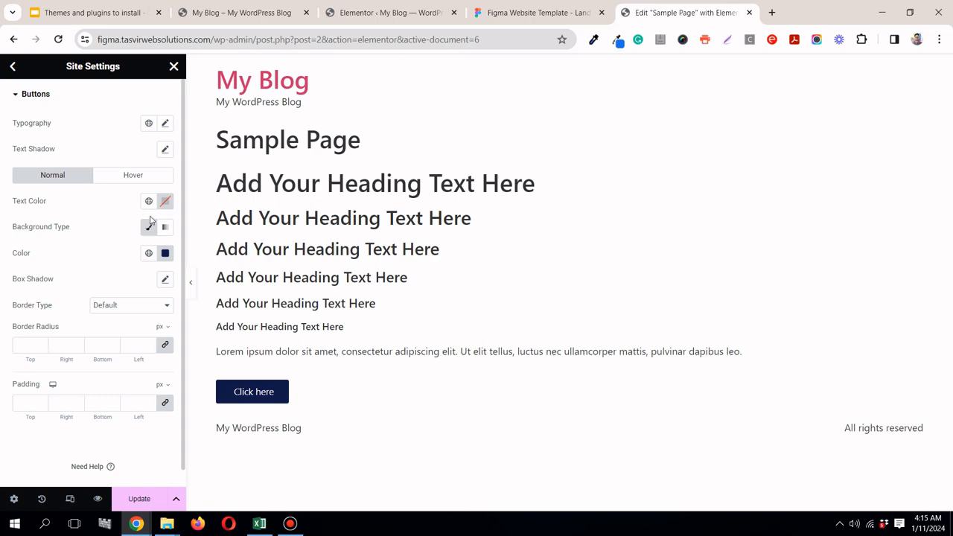
Step: Check the Purchase UI Kit label's typography in Figma, and set the Elementor theme buttons' font weight to 500 (Medium)
click(509, 12)
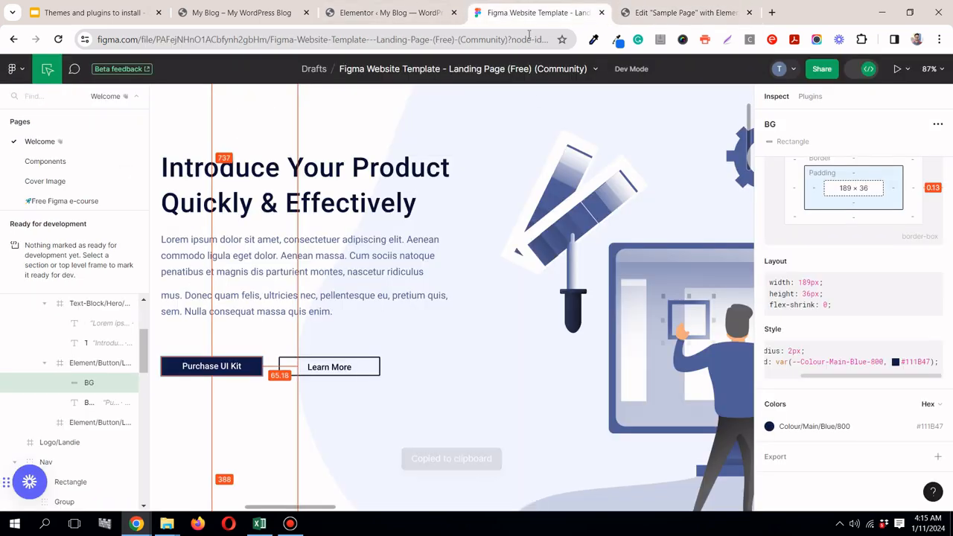
click(220, 370)
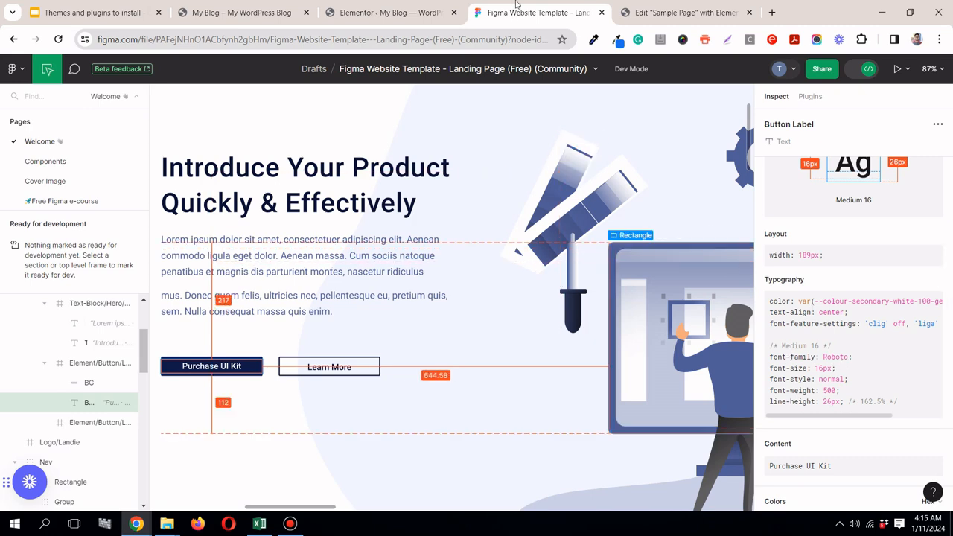
click(624, 13)
click(548, 14)
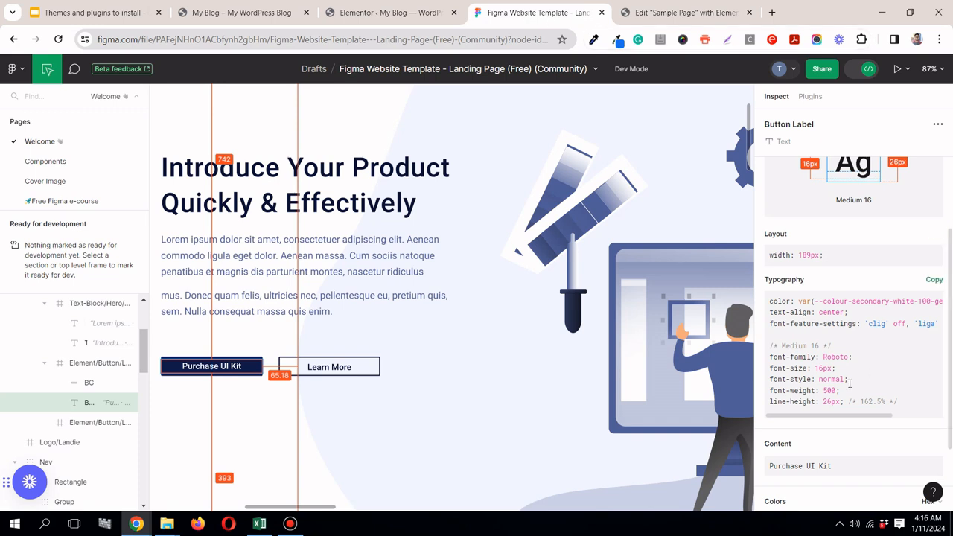
click(642, 10)
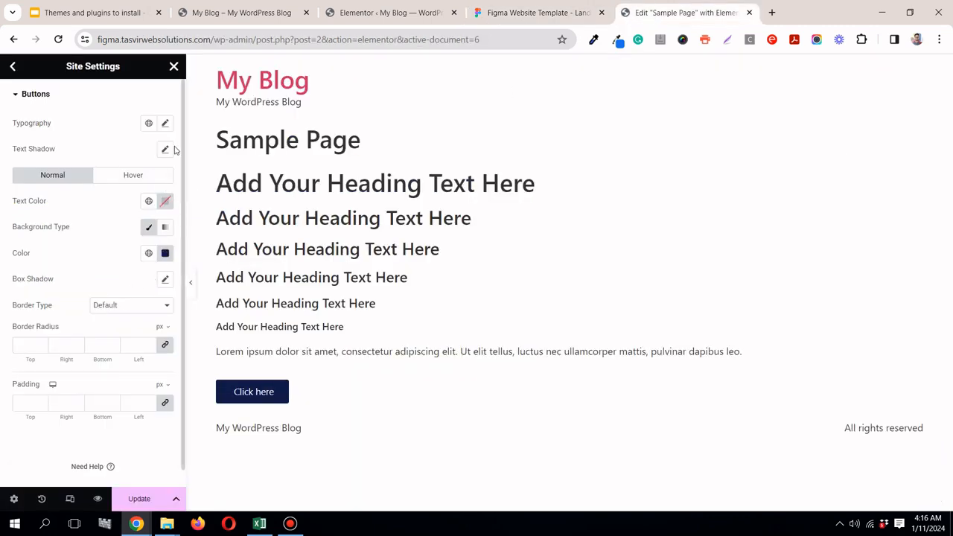
click(165, 123)
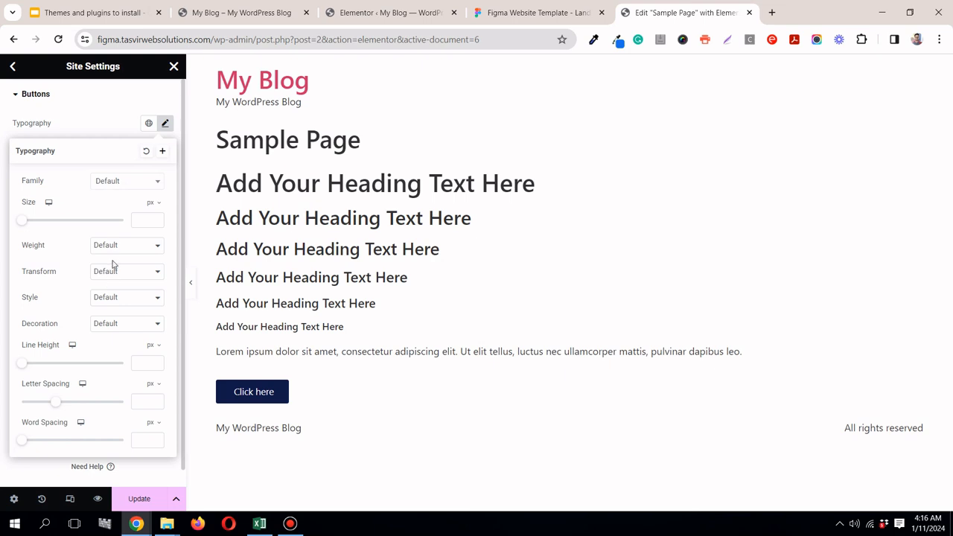
click(119, 246)
click(123, 297)
click(165, 124)
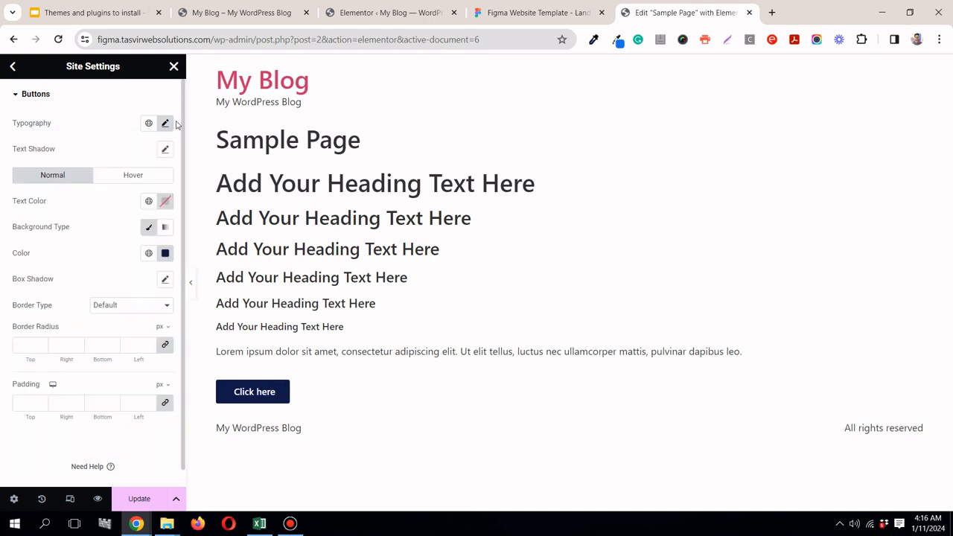
Step: Set the theme buttons' font size to 16 px
click(165, 124)
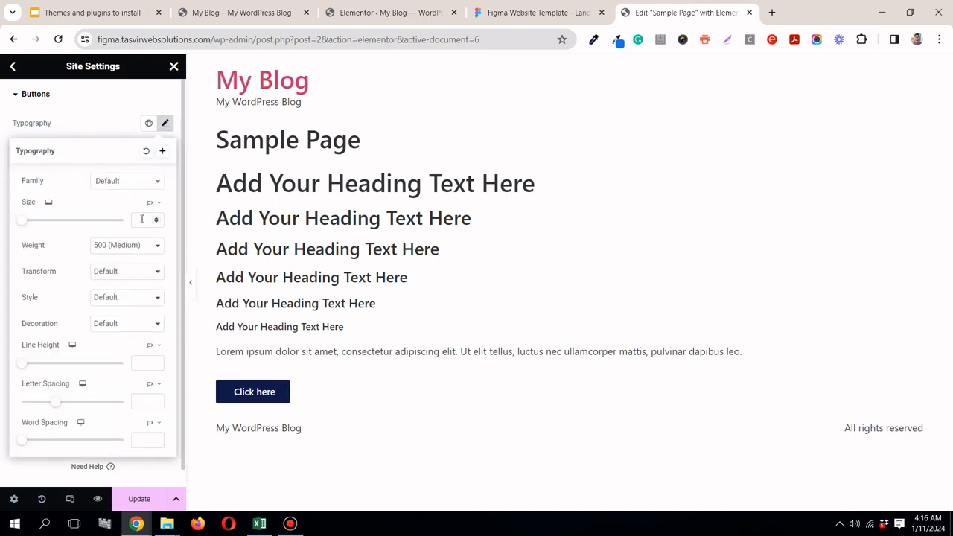
click(142, 220)
text(16)
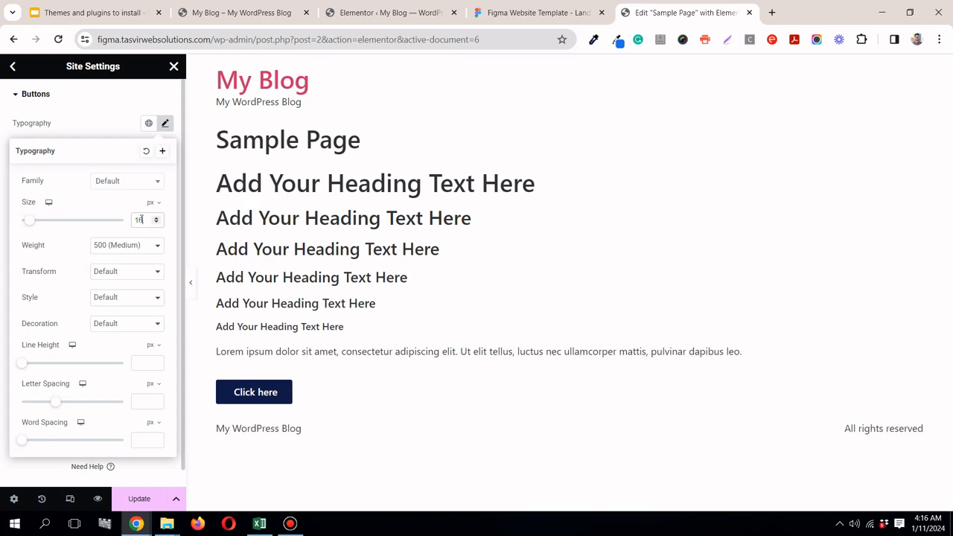
click(97, 125)
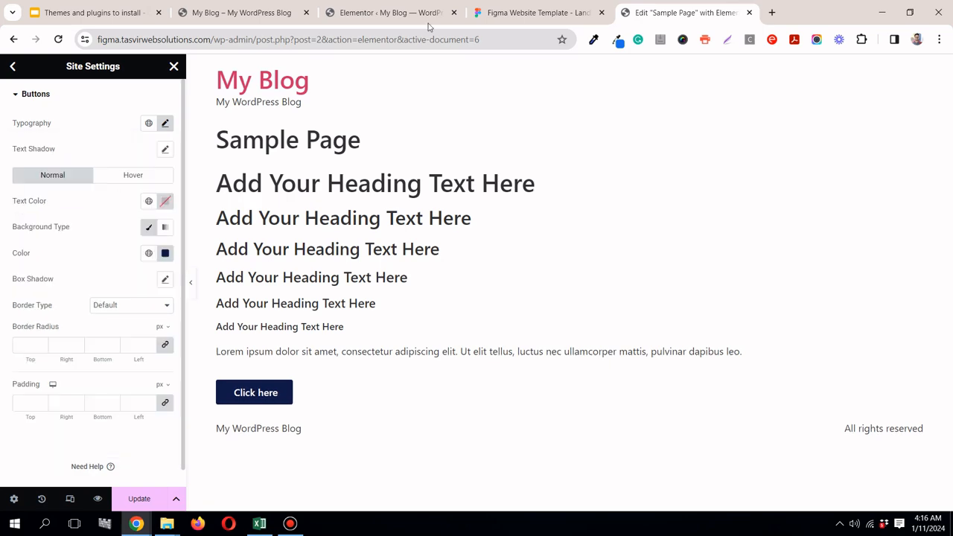
Step: Check the Purchase UI Kit background's border radius in Figma, and set the Elementor theme buttons' border radius to 2 px on all corners
click(537, 13)
click(685, 12)
click(538, 13)
click(213, 366)
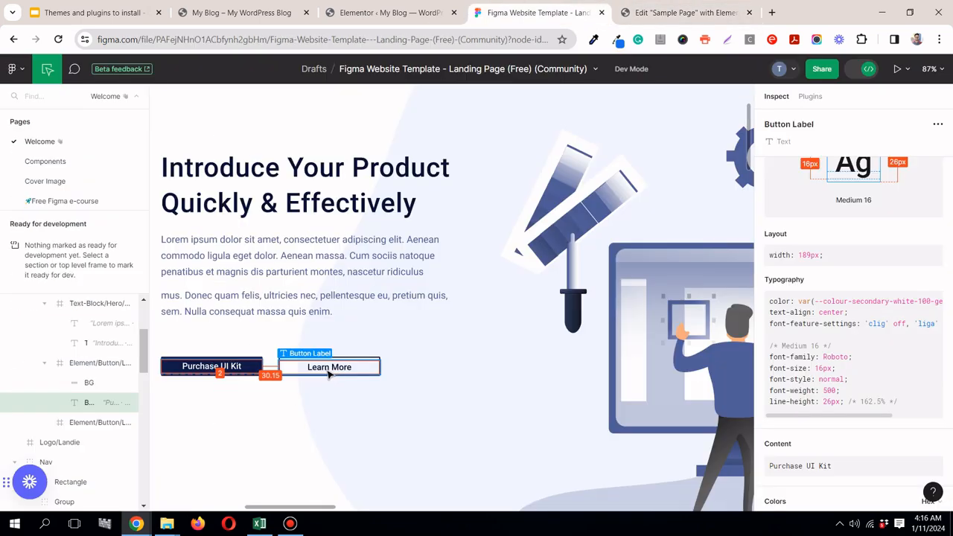
click(257, 361)
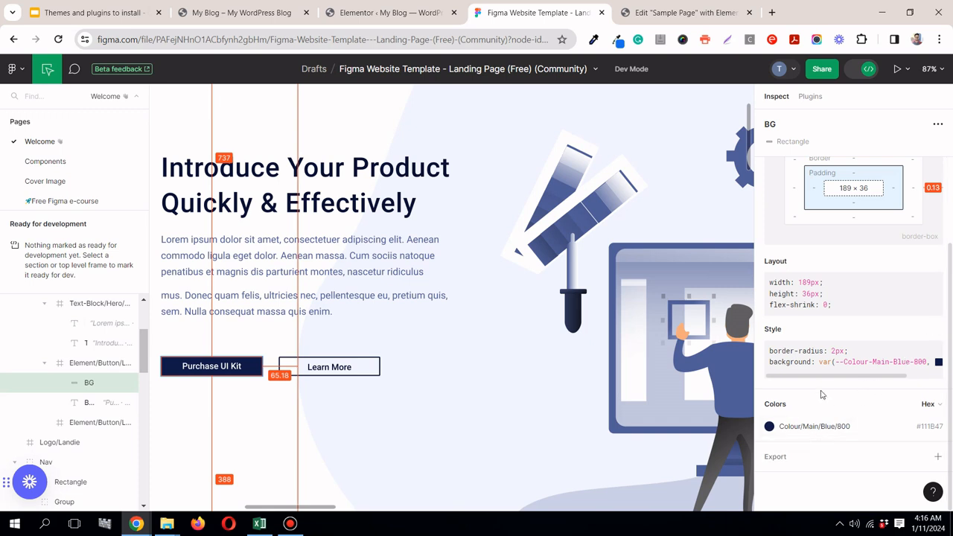
click(635, 15)
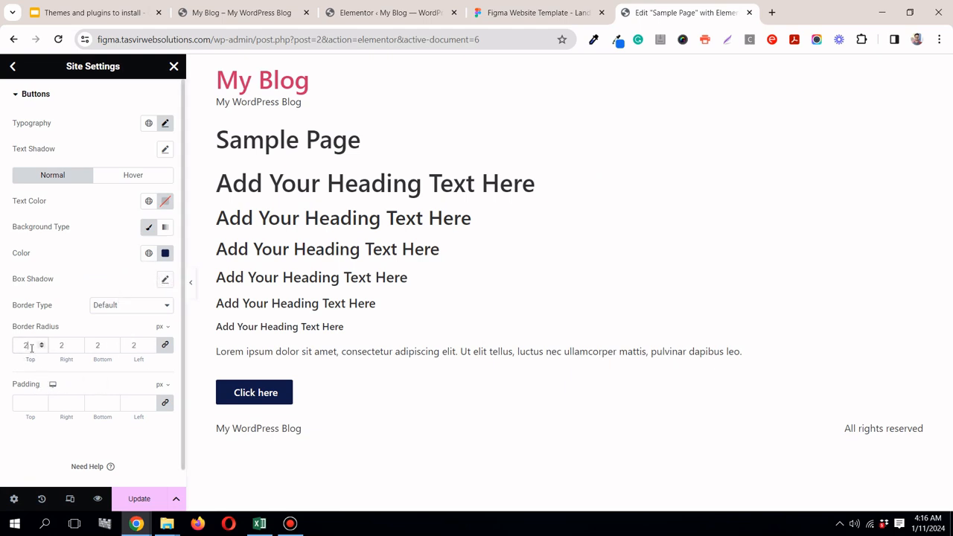
Step: Recheck the Purchase UI Kit label in Figma, and set the Elementor theme buttons' font family to Roboto
click(532, 13)
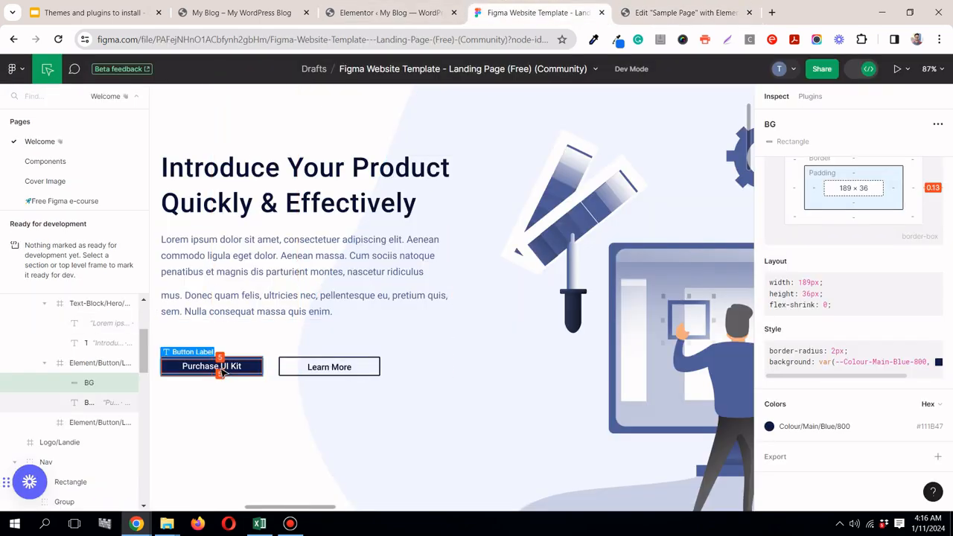
click(222, 371)
click(672, 13)
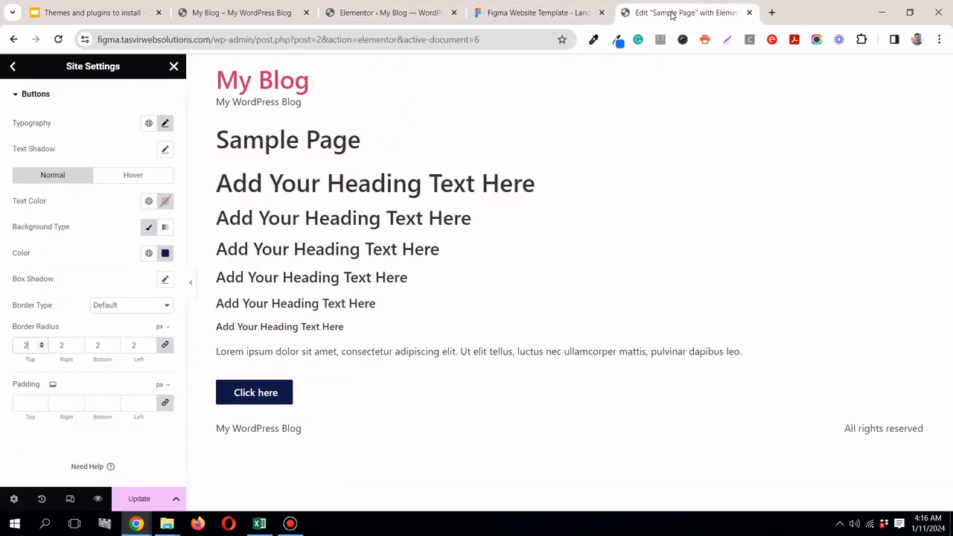
click(166, 124)
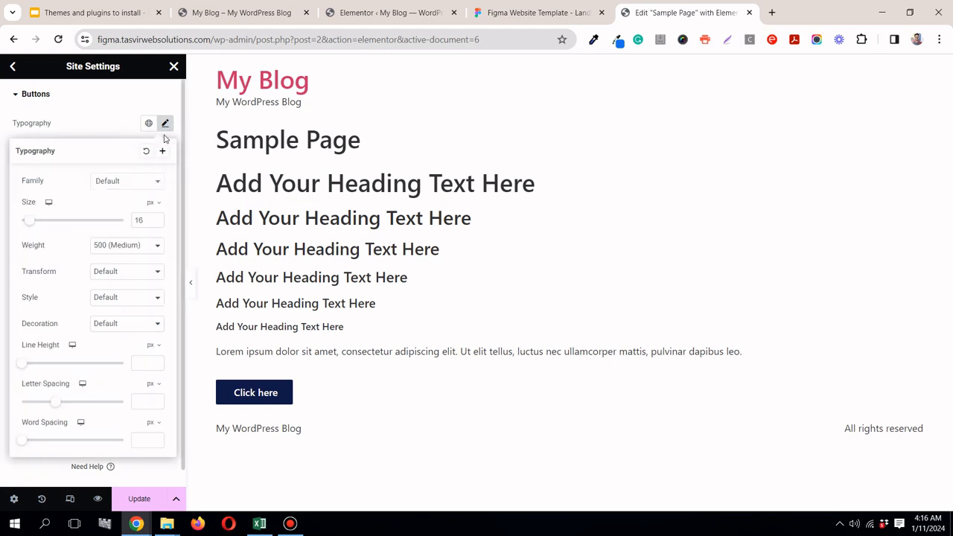
click(135, 187)
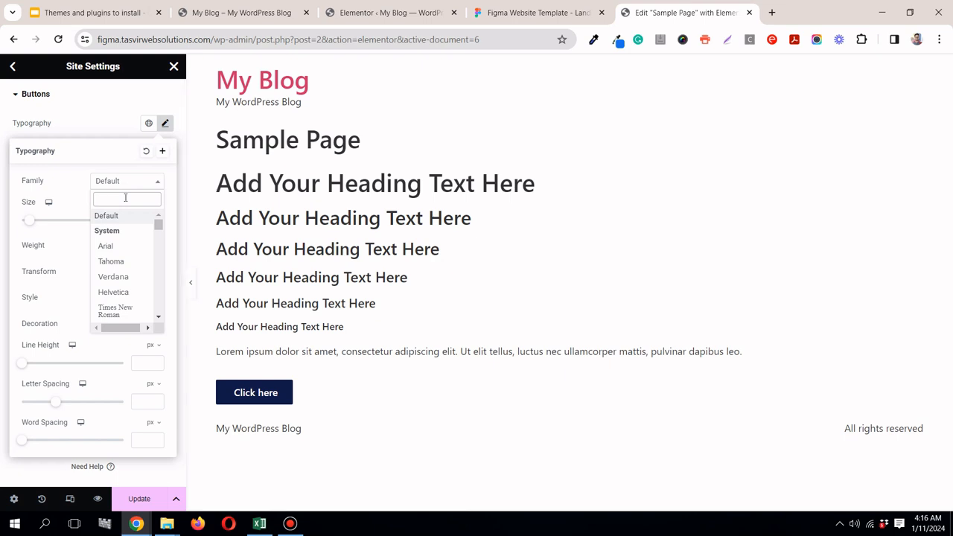
text(rob)
click(110, 231)
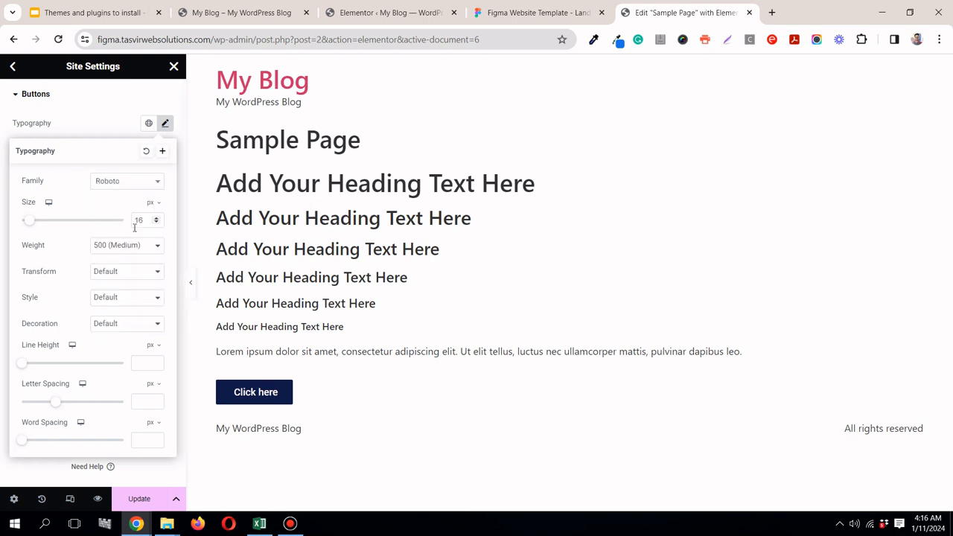
click(106, 130)
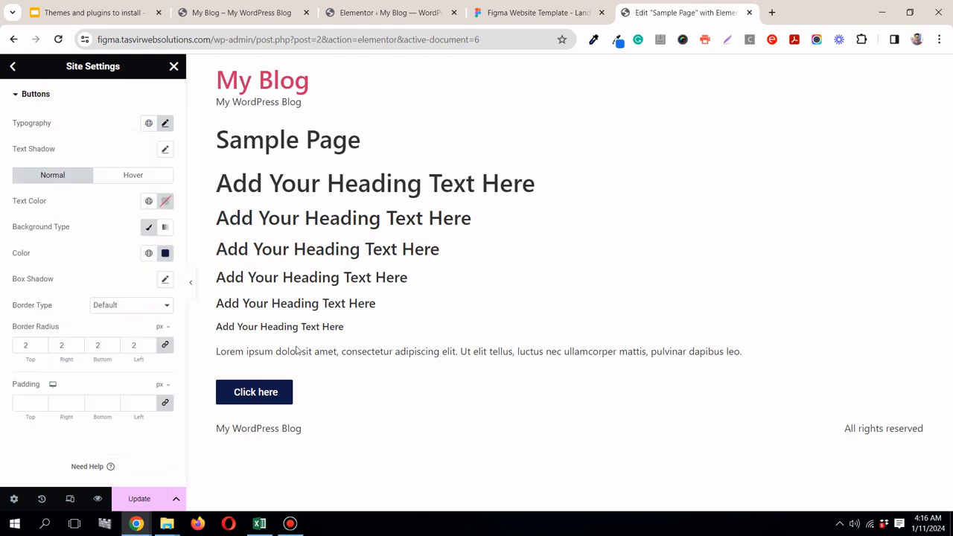
Step: Update the site settings, reload the Elementor editor and reopen the theme style settings for buttons
click(140, 498)
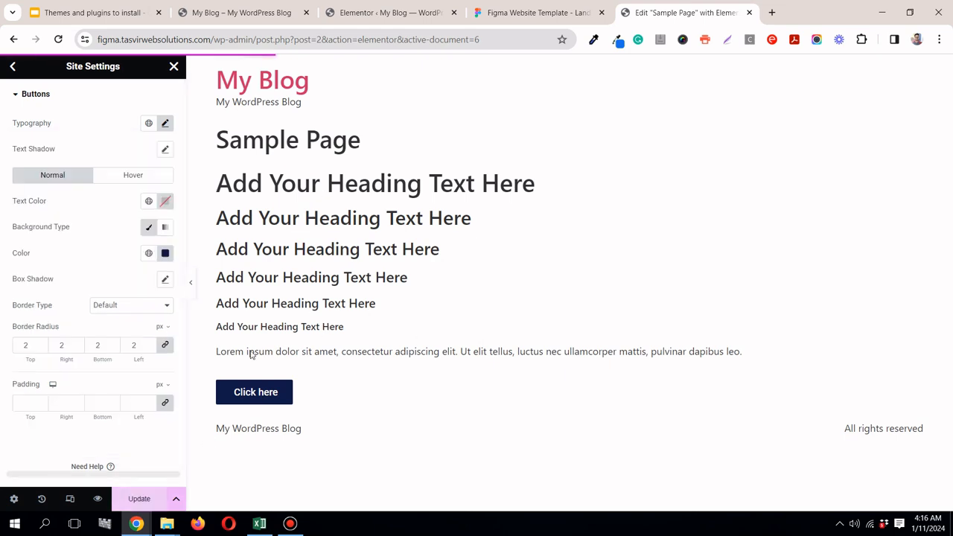
click(59, 39)
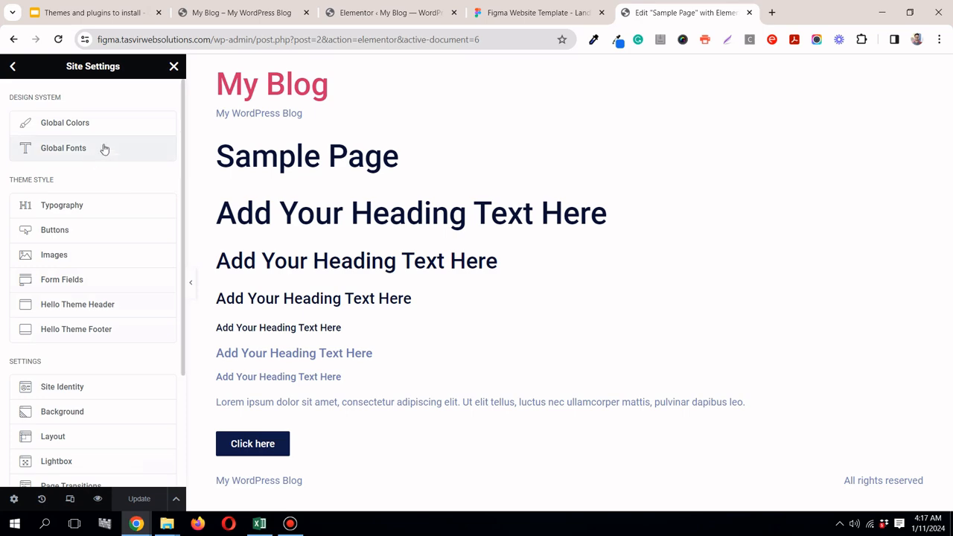
click(91, 239)
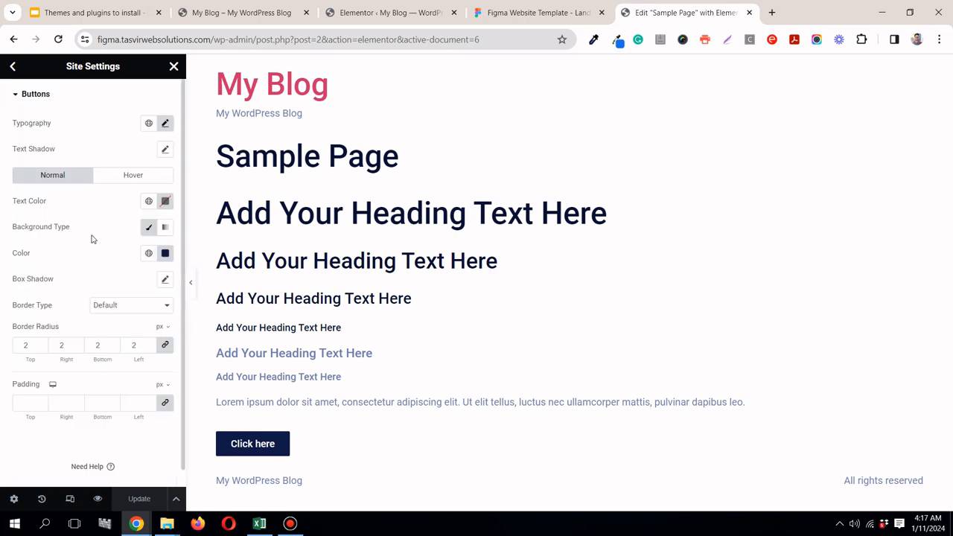
Step: Switch to Figma and inspect the Purchase UI Kit button's background, label and spacing, and the Learn More button's background and border
click(518, 13)
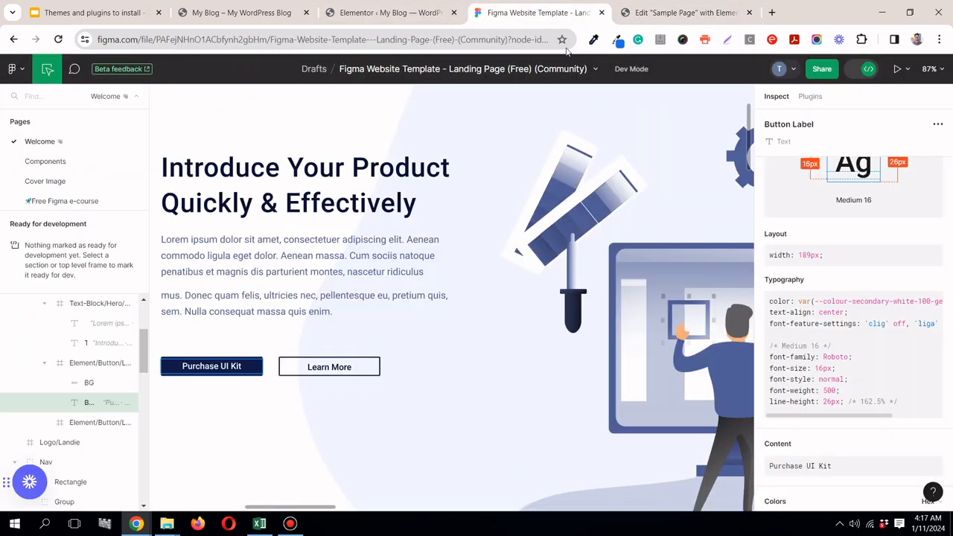
click(240, 362)
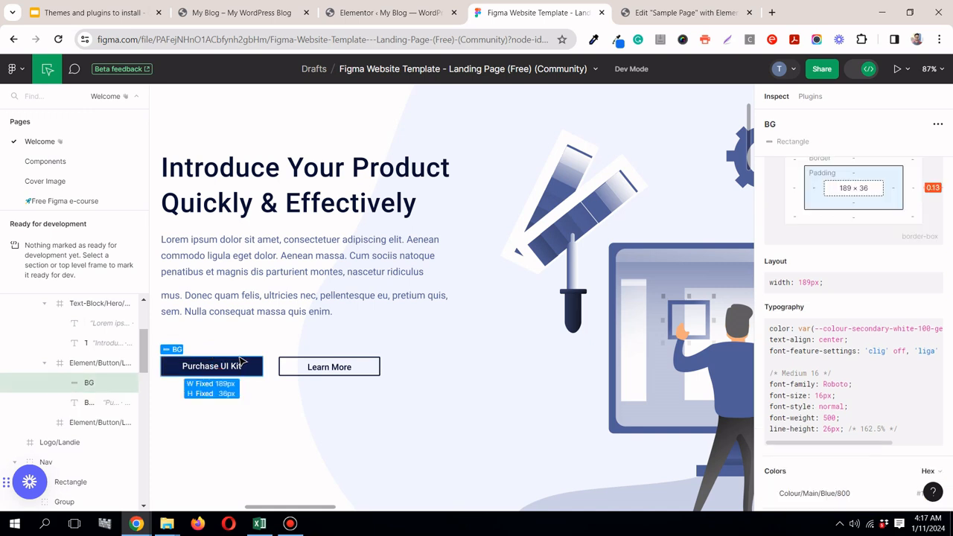
click(241, 364)
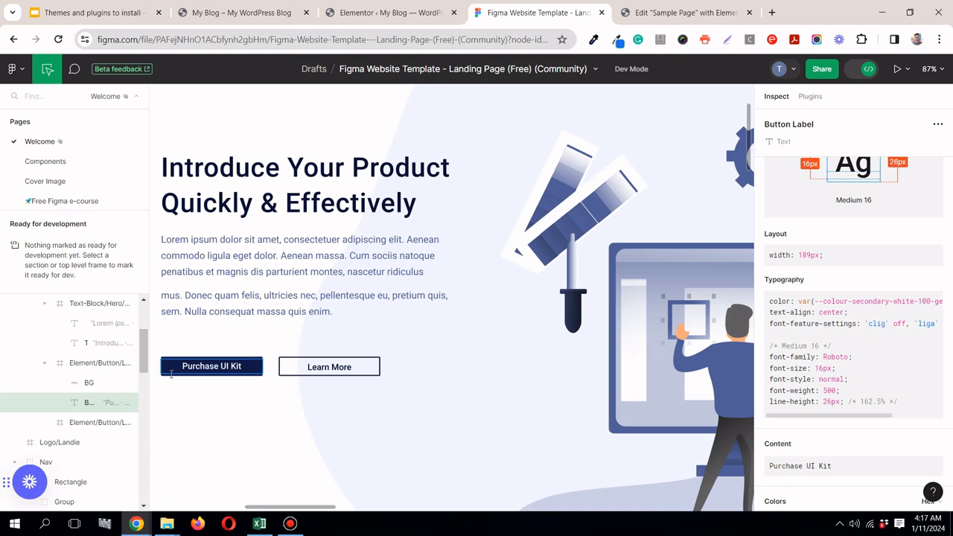
scroll(172, 375, up, 6)
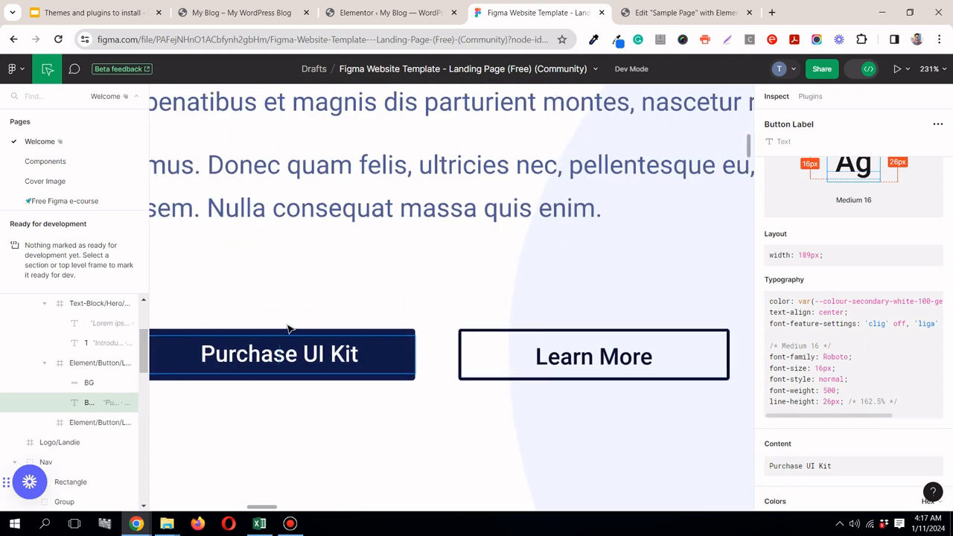
click(299, 335)
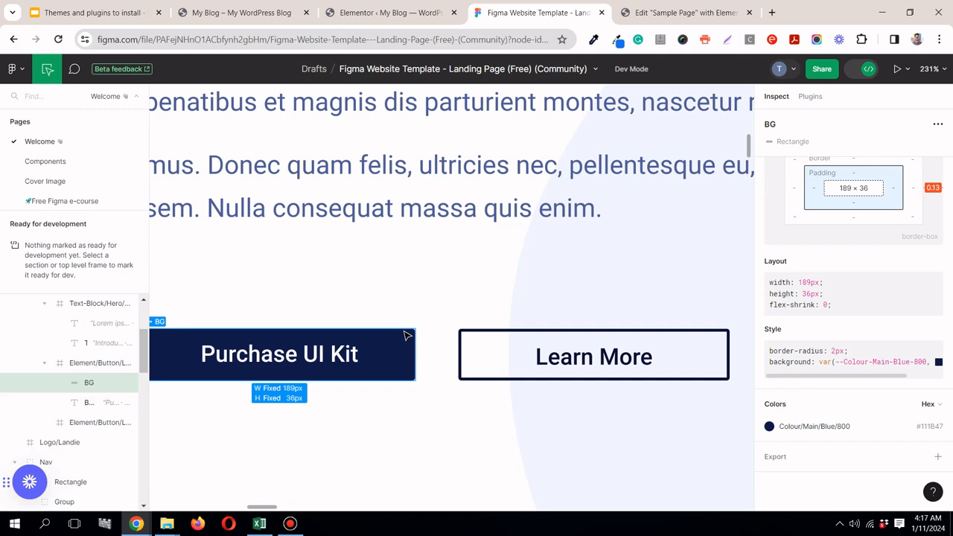
click(337, 362)
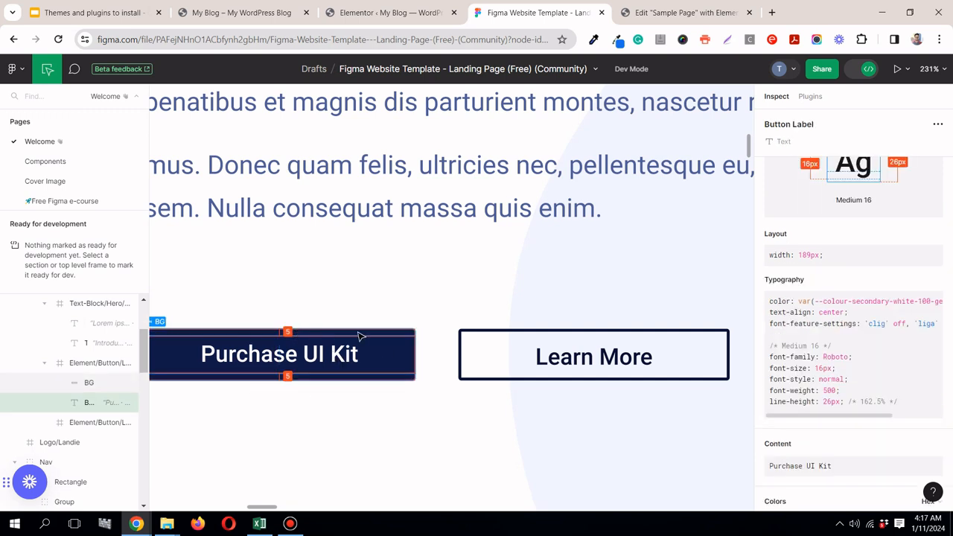
click(358, 337)
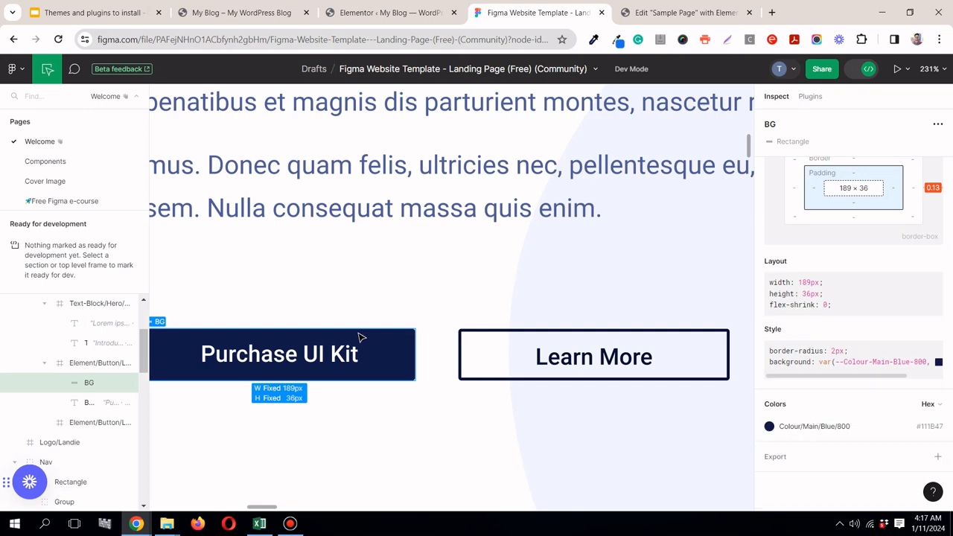
scroll(358, 337, down, 5)
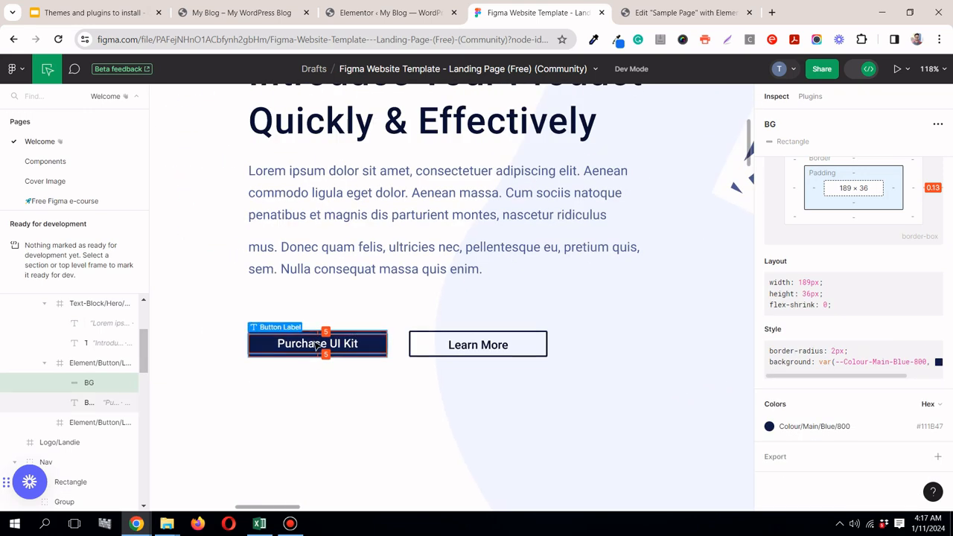
scroll(322, 342, up, 5)
scroll(312, 340, down, 8)
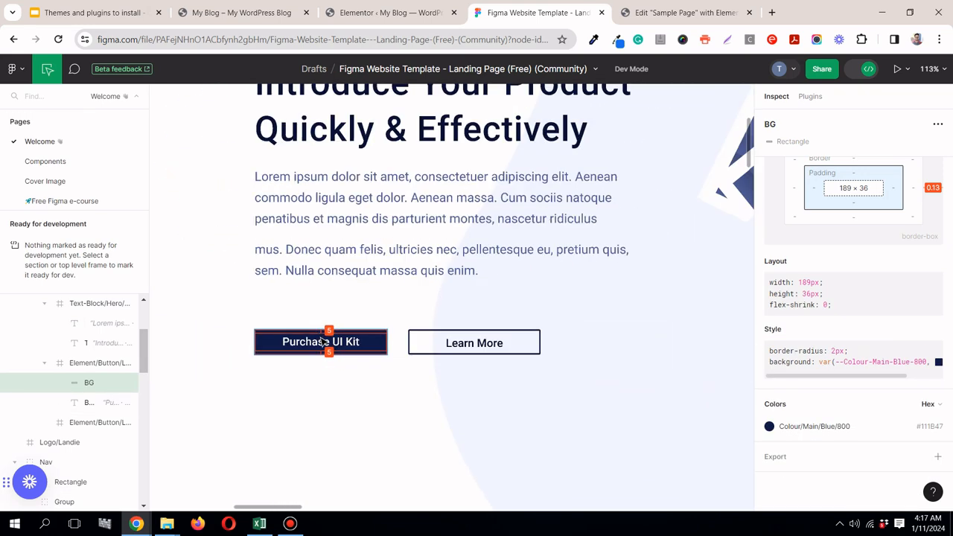
scroll(320, 337, down, 3)
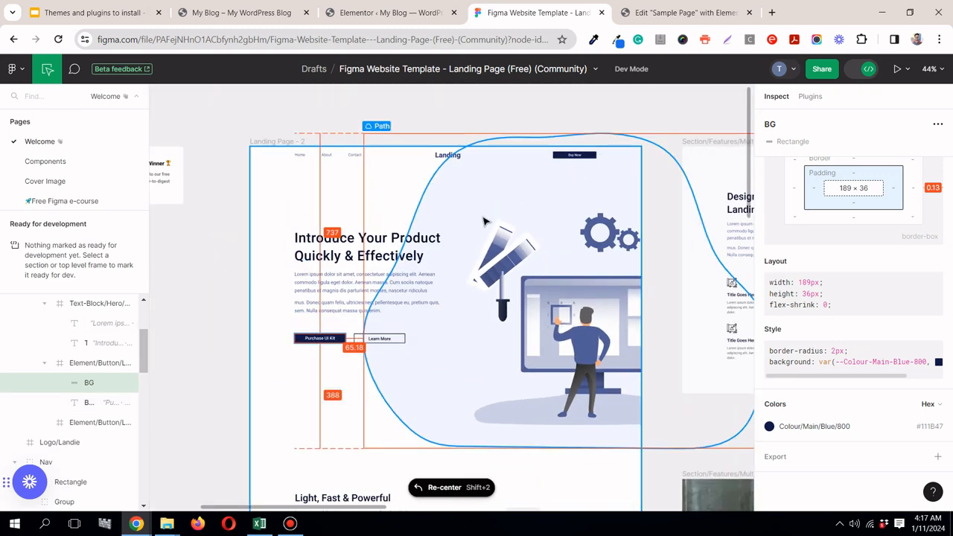
scroll(275, 341, up, 4)
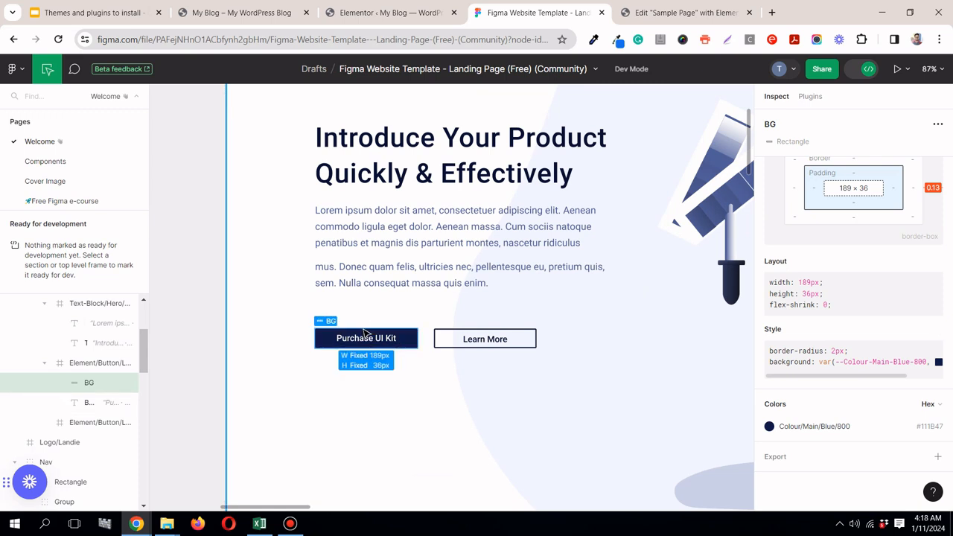
click(483, 335)
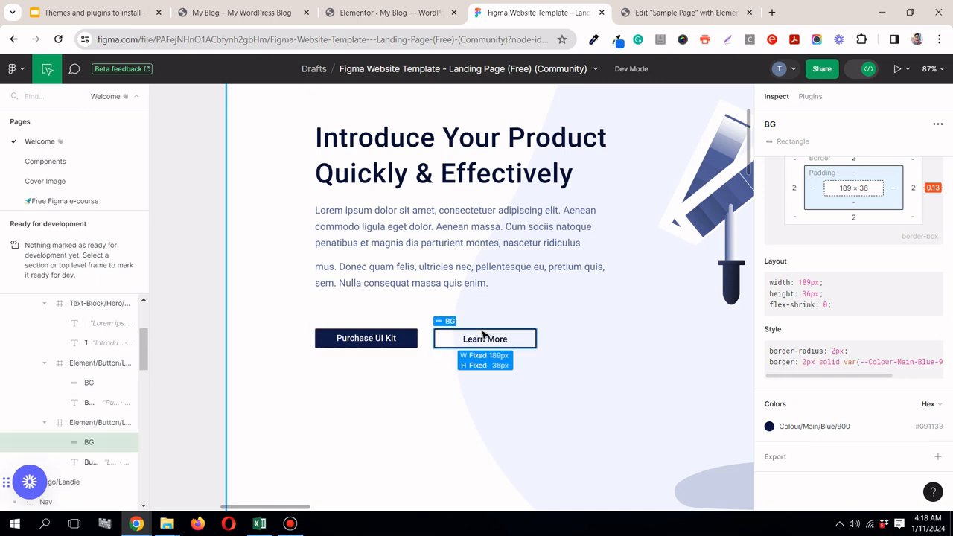
Step: In the Elementor theme button settings, unlink the padding values and set 15 px top and bottom and 35 px right and left
click(653, 13)
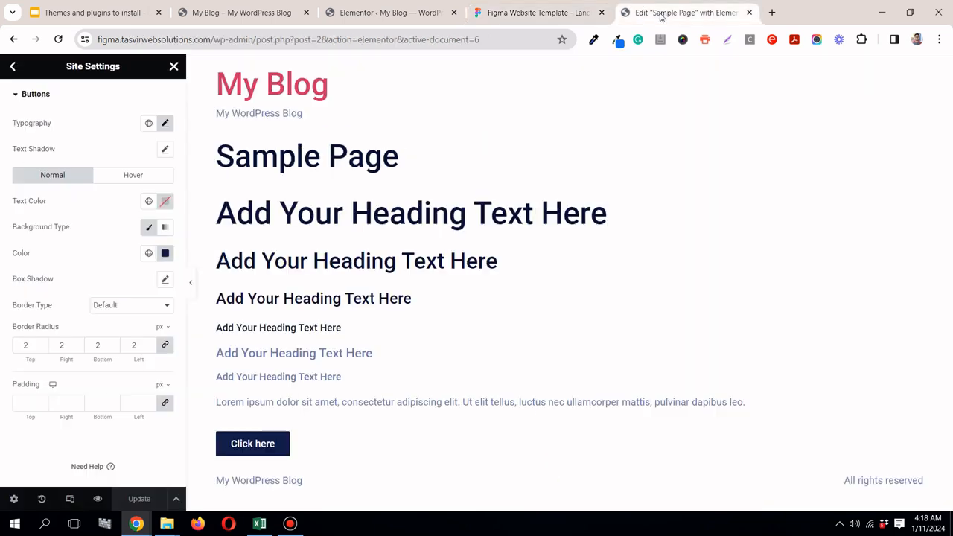
click(166, 402)
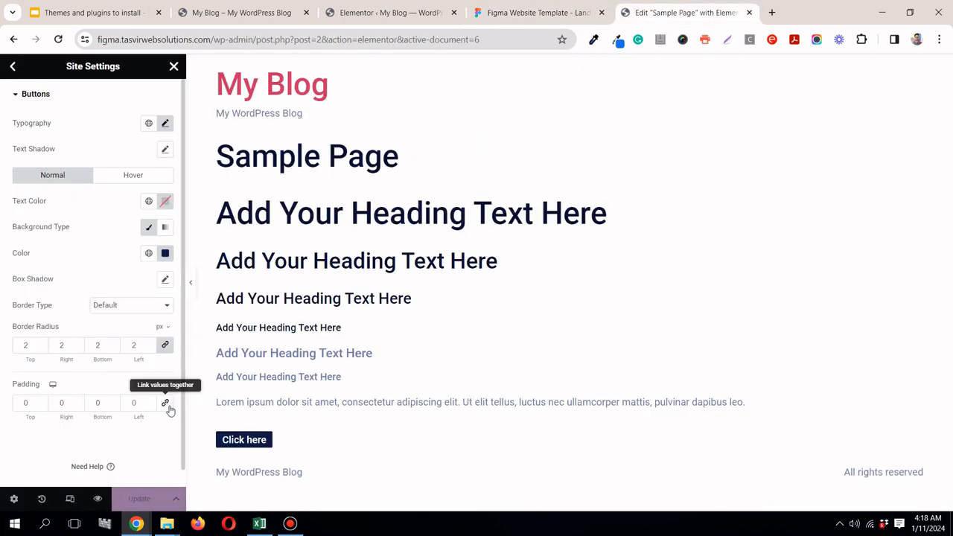
click(20, 402)
text(2)
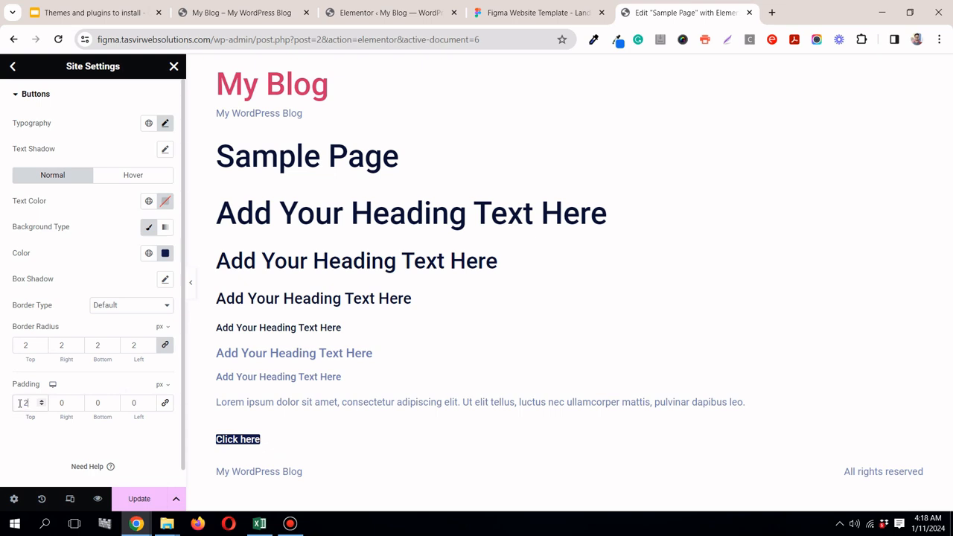
text(5)
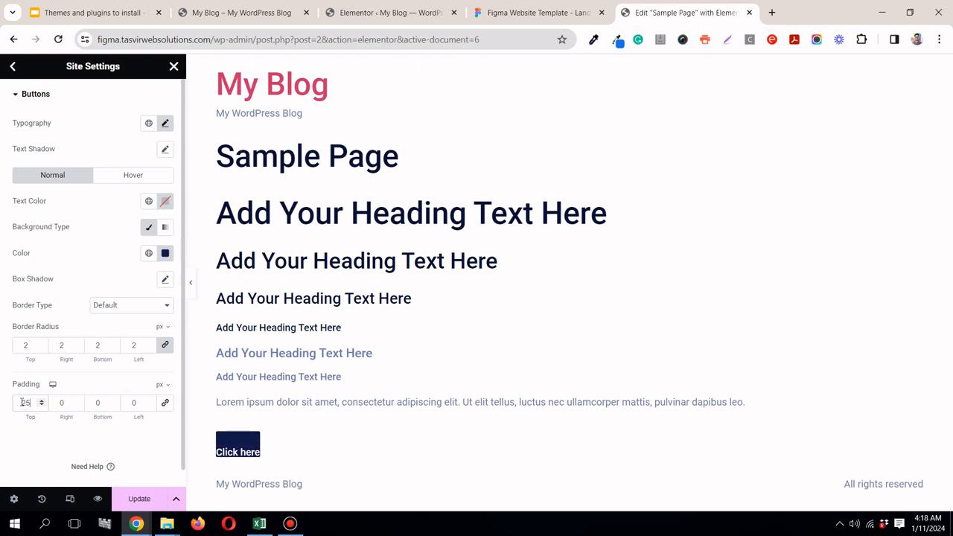
key(BackSpace)
text(1)
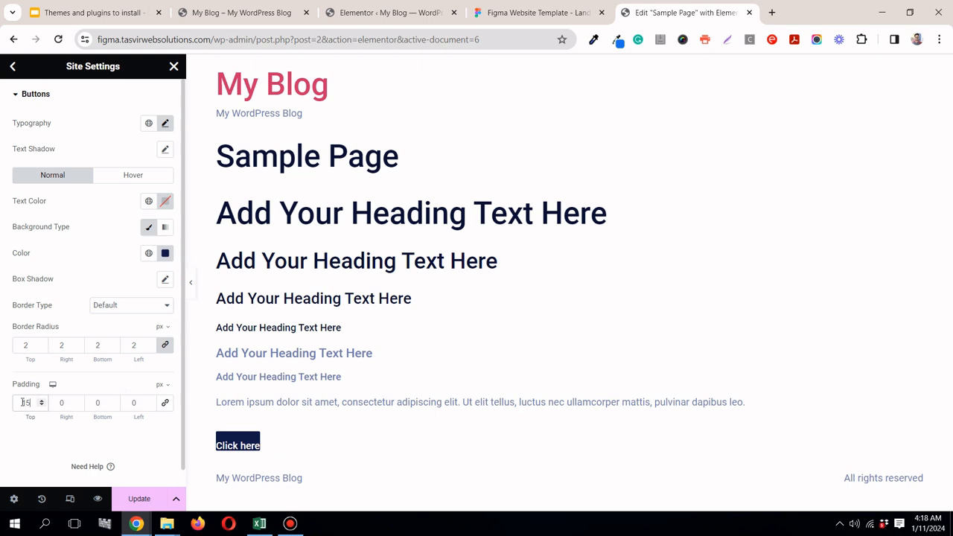
double_click(96, 403)
text(15)
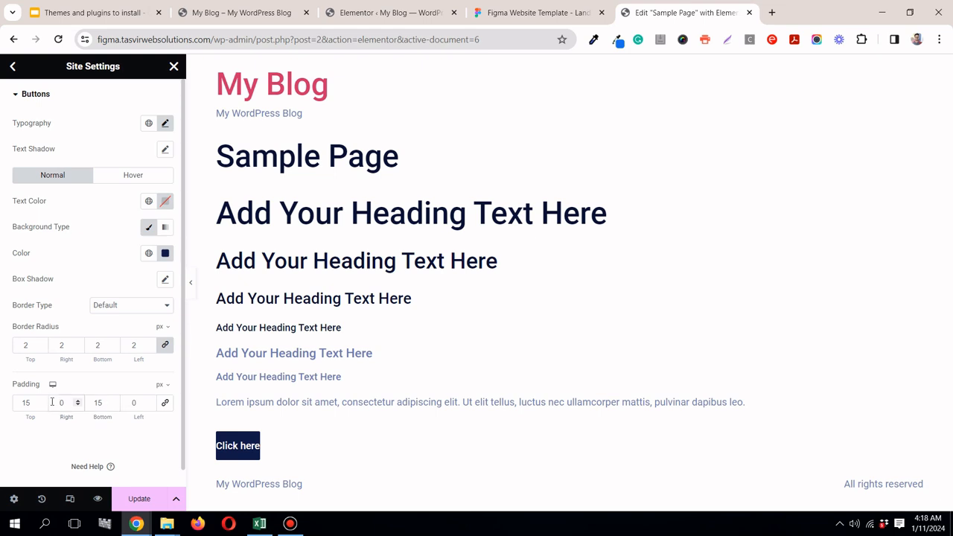
text(35)
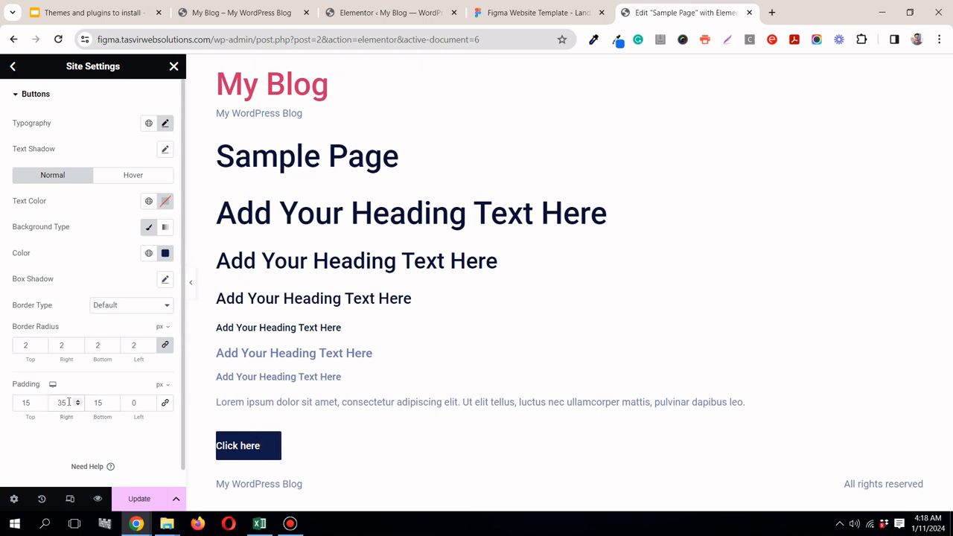
double_click(130, 403)
text(35)
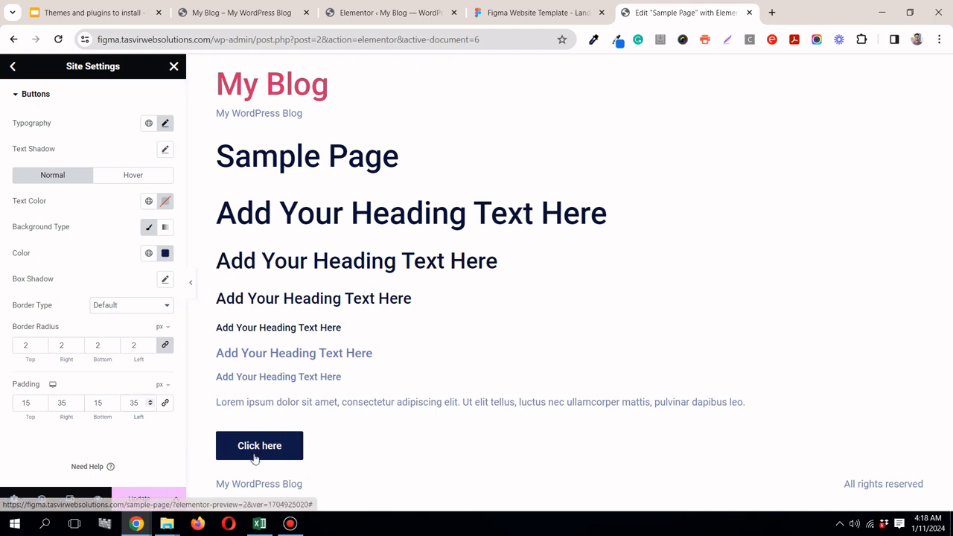
Step: Set the theme buttons' hover background to the global color blue text, checking the Figma buttons first, and update the site settings
click(142, 177)
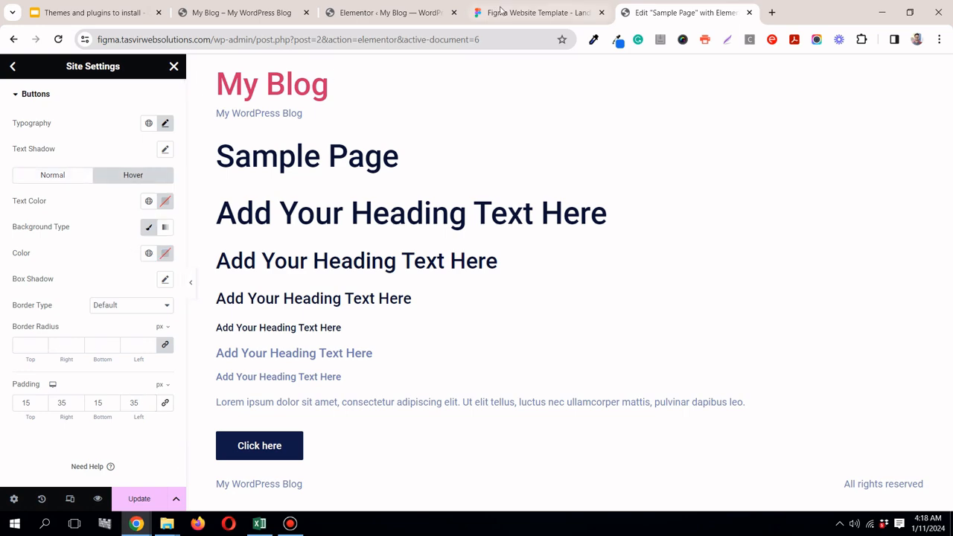
key(ctrl+shift+Tab)
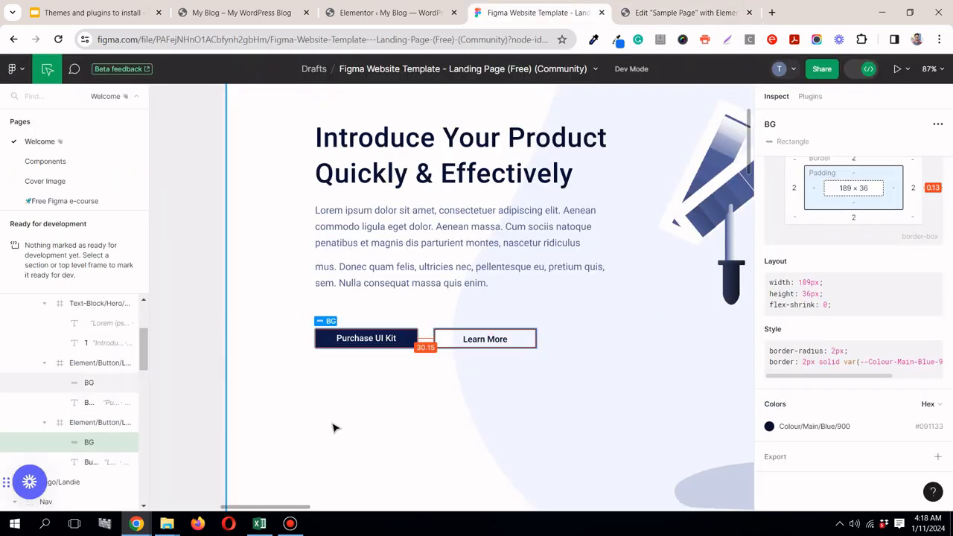
click(622, 21)
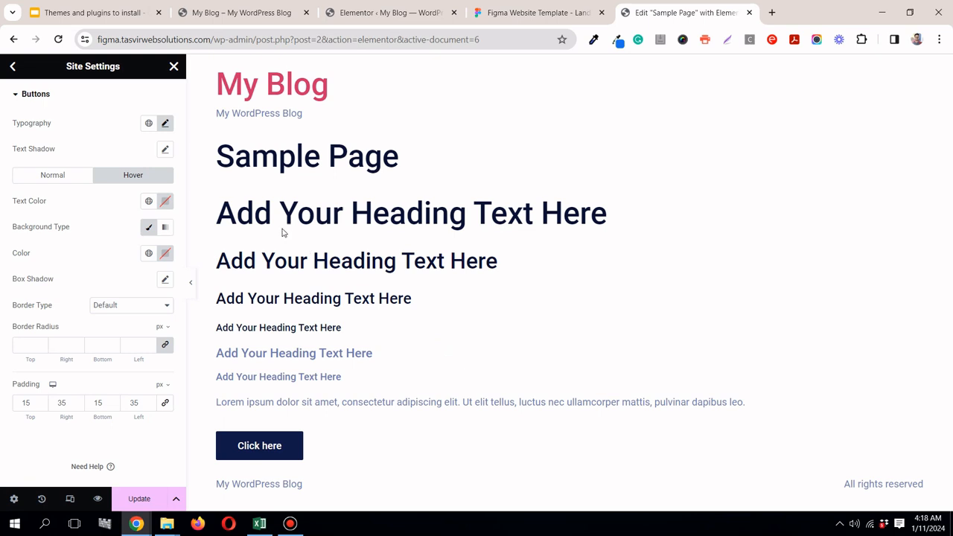
click(149, 255)
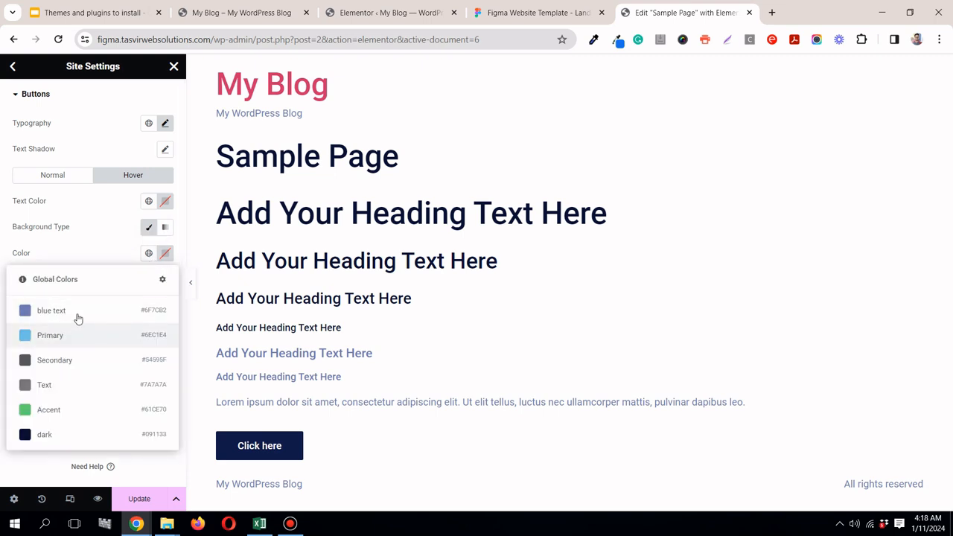
click(78, 313)
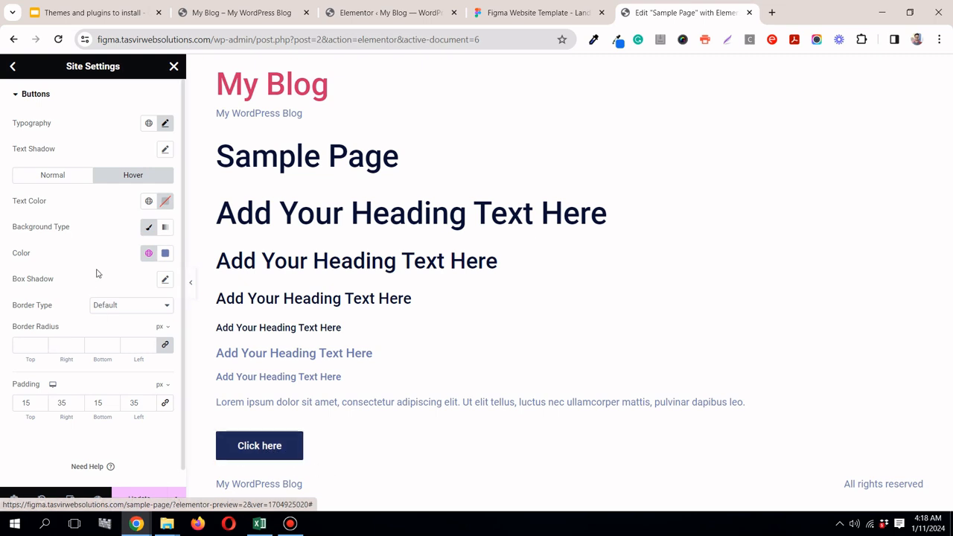
click(139, 499)
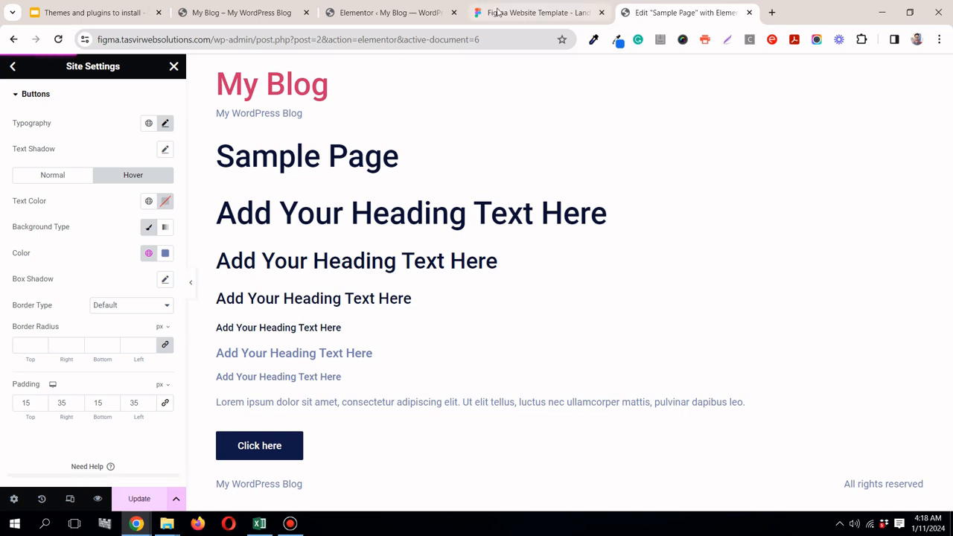
Step: Look over the landing page design in Figma from hero to footer, and preview the Elementor sample page at full width
click(522, 13)
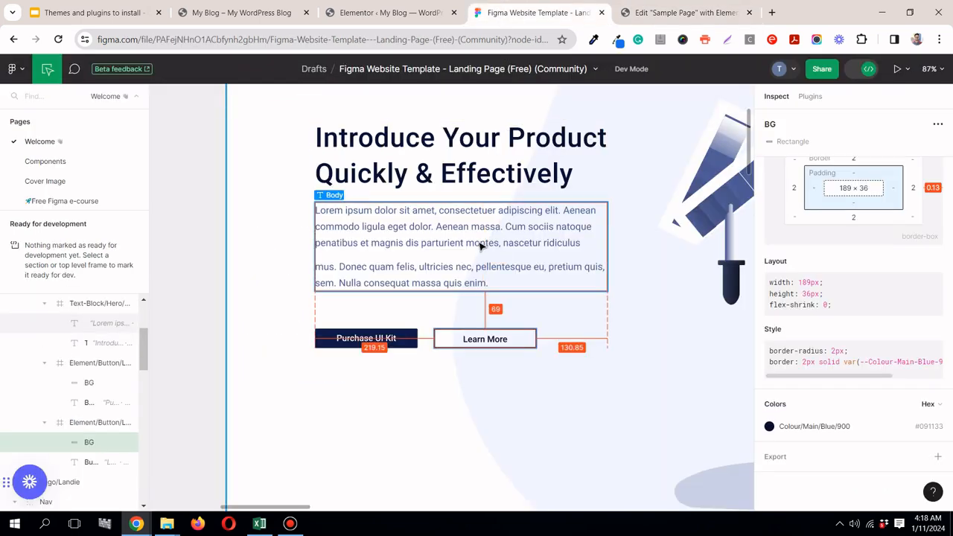
scroll(480, 245, down, 8)
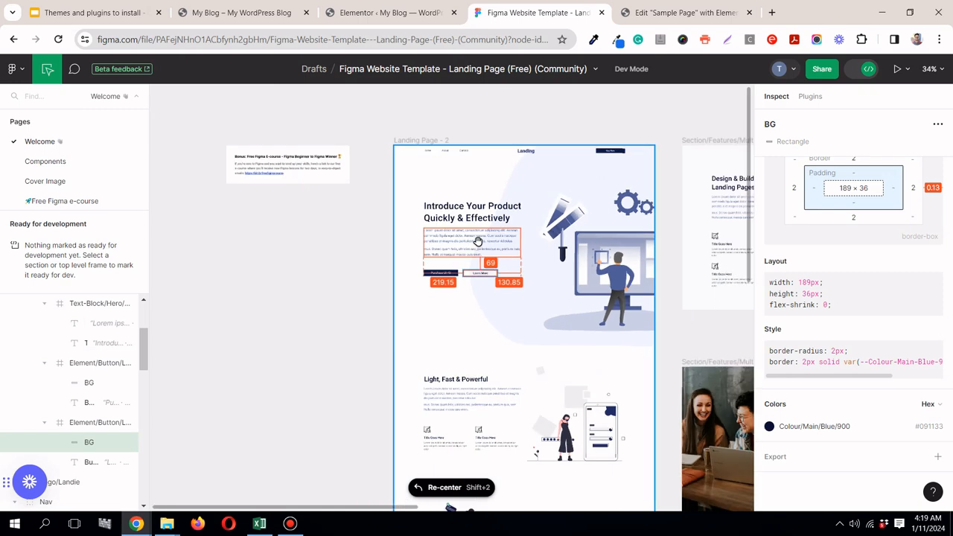
scroll(534, 190, down, 5)
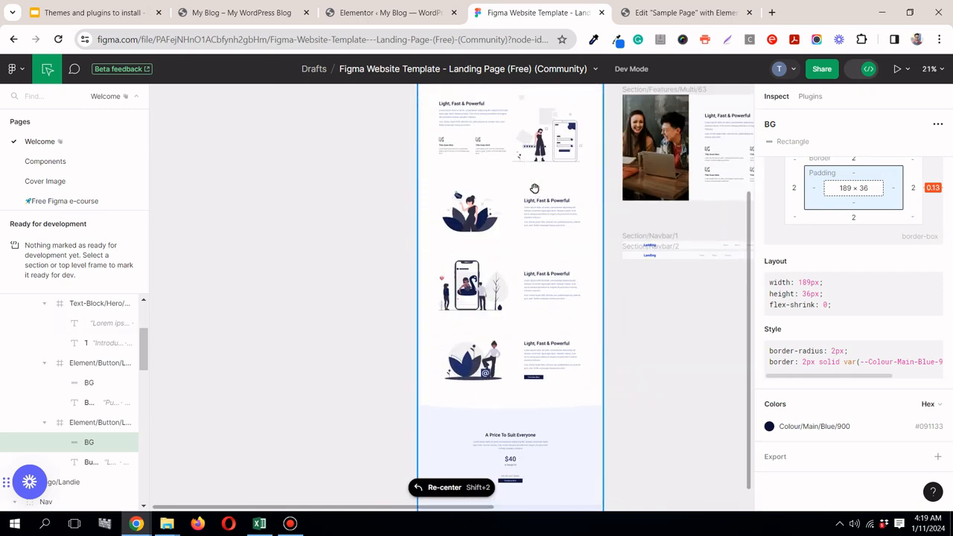
scroll(535, 189, down, 1)
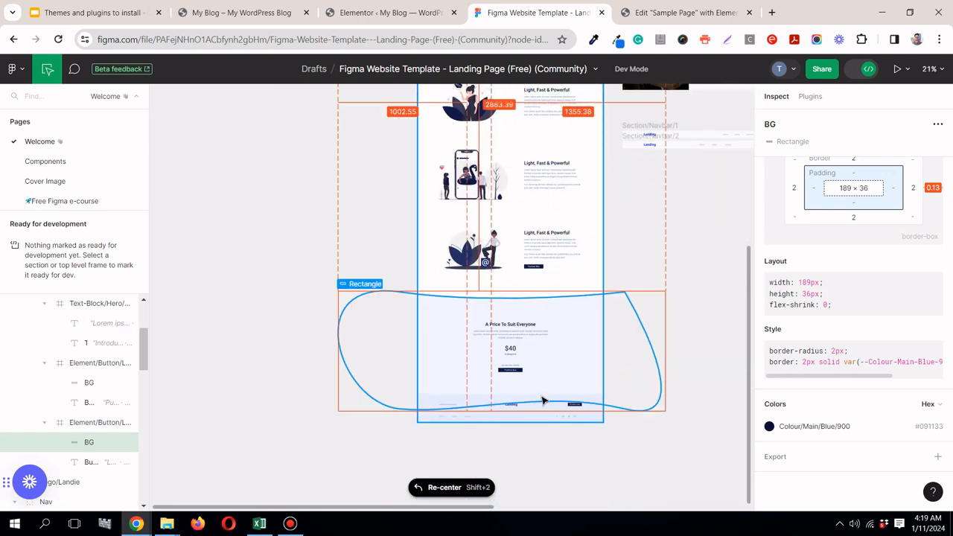
scroll(566, 167, up, 2)
click(652, 8)
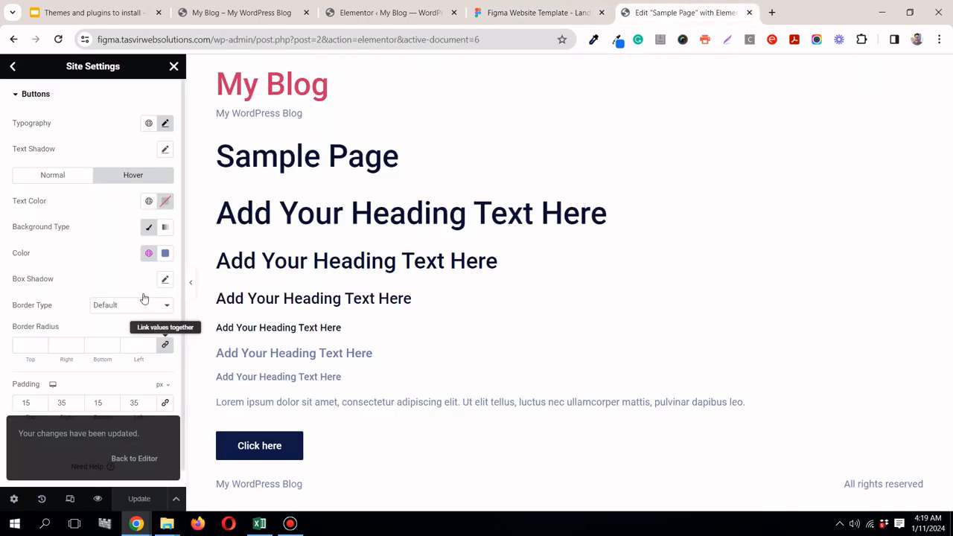
click(191, 286)
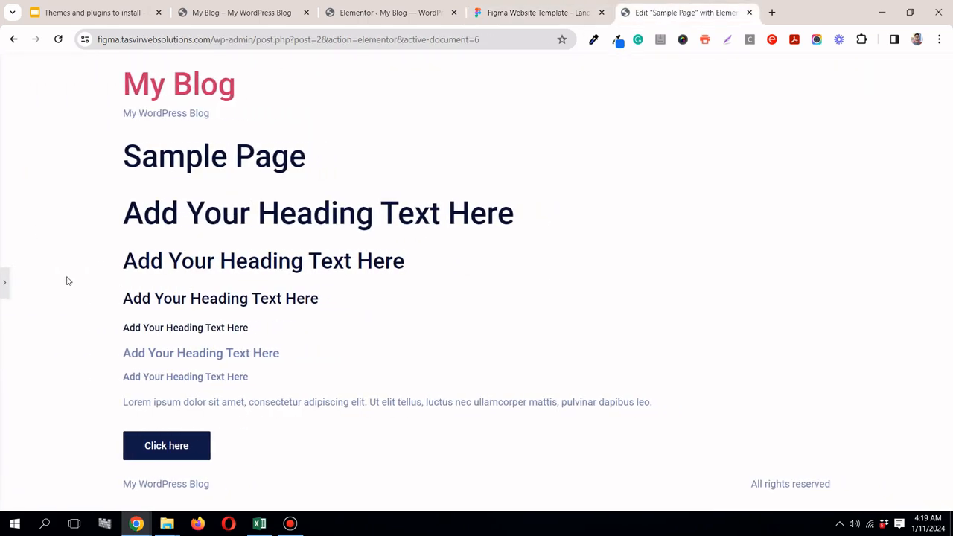
click(4, 279)
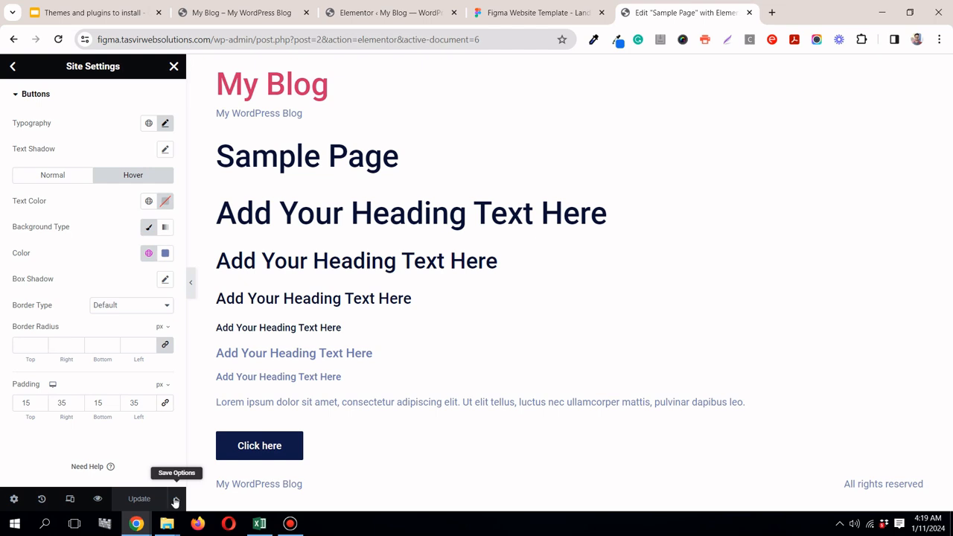
click(557, 11)
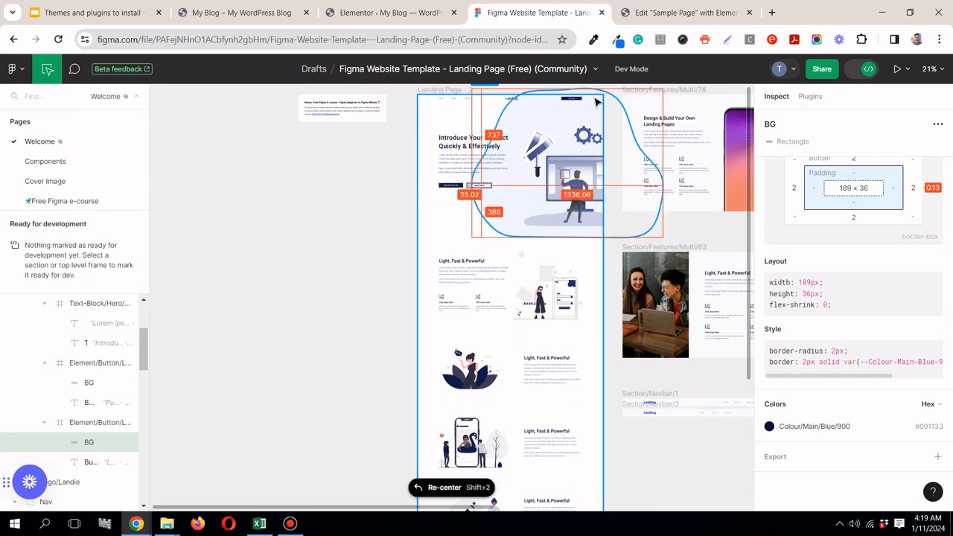
scroll(588, 283, down, 10)
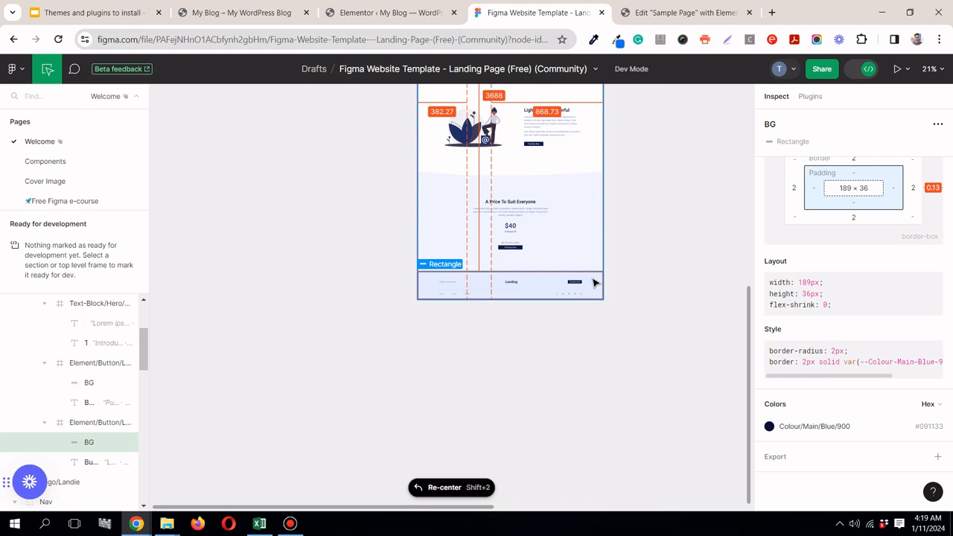
scroll(587, 248, up, 5)
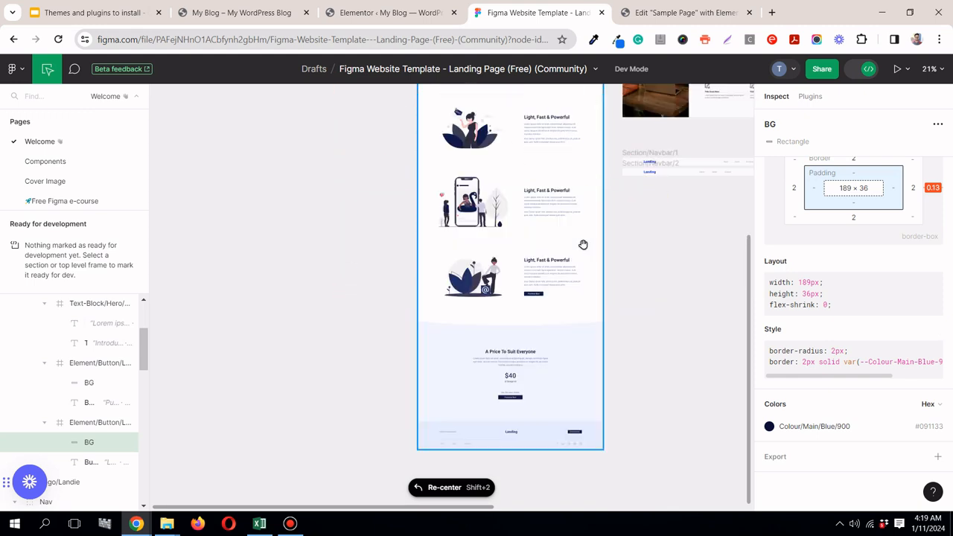
click(692, 13)
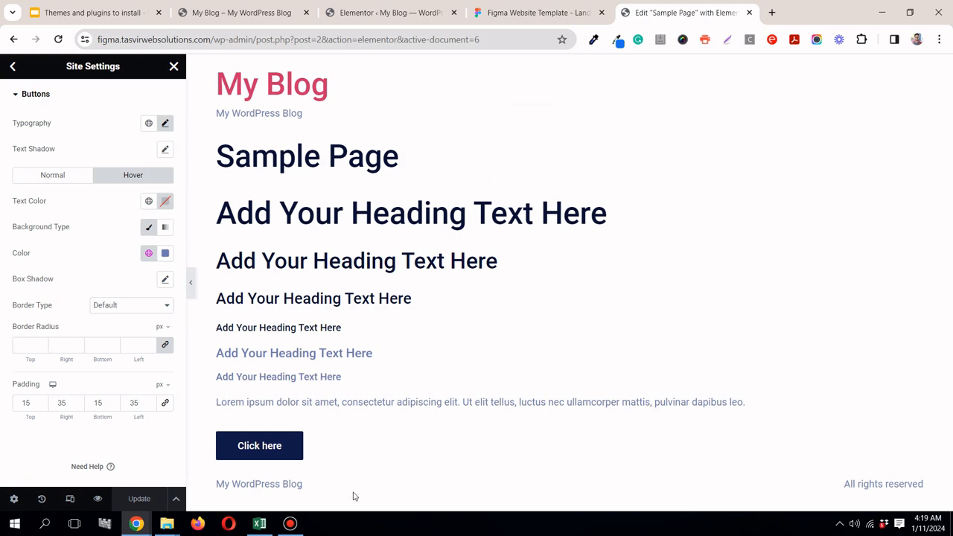
click(302, 529)
click(610, 106)
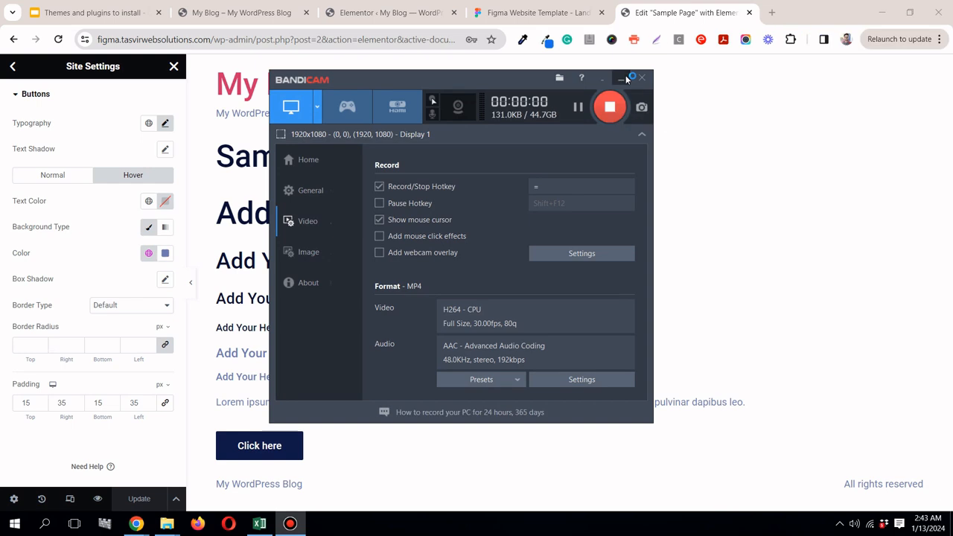
click(623, 79)
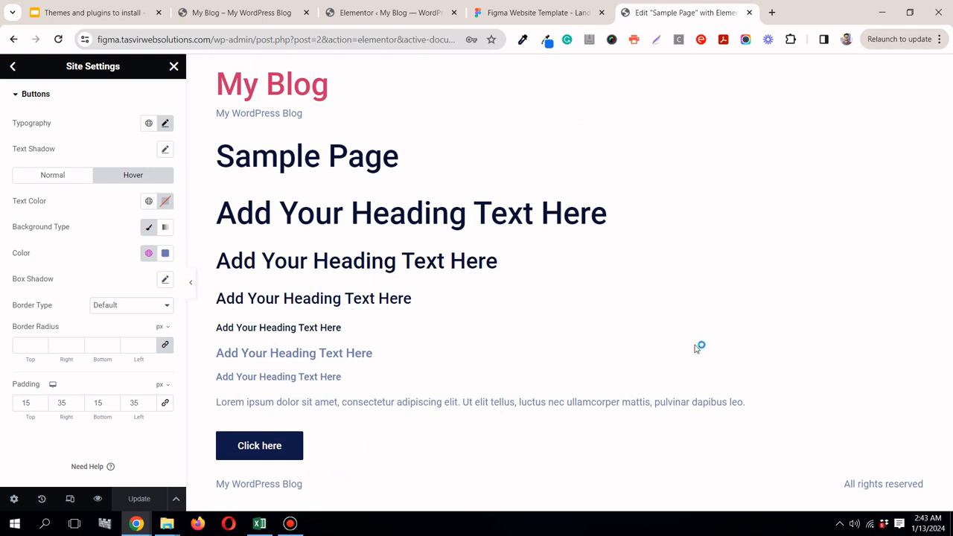
Step: Switch to Figma and review the landing page's header, hero, feature, pricing and footer sections
click(579, 13)
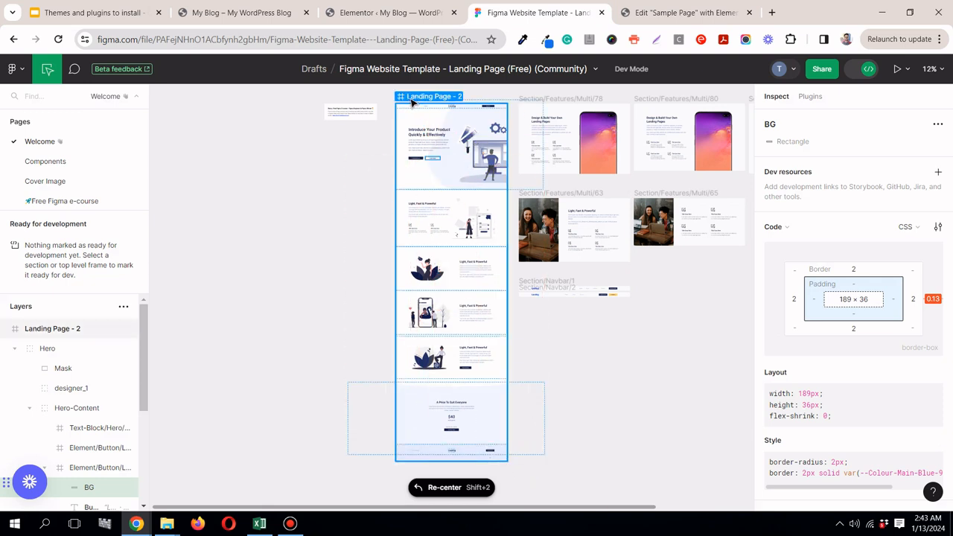
scroll(411, 102, down, 2)
scroll(411, 101, up, 3)
scroll(445, 118, down, 3)
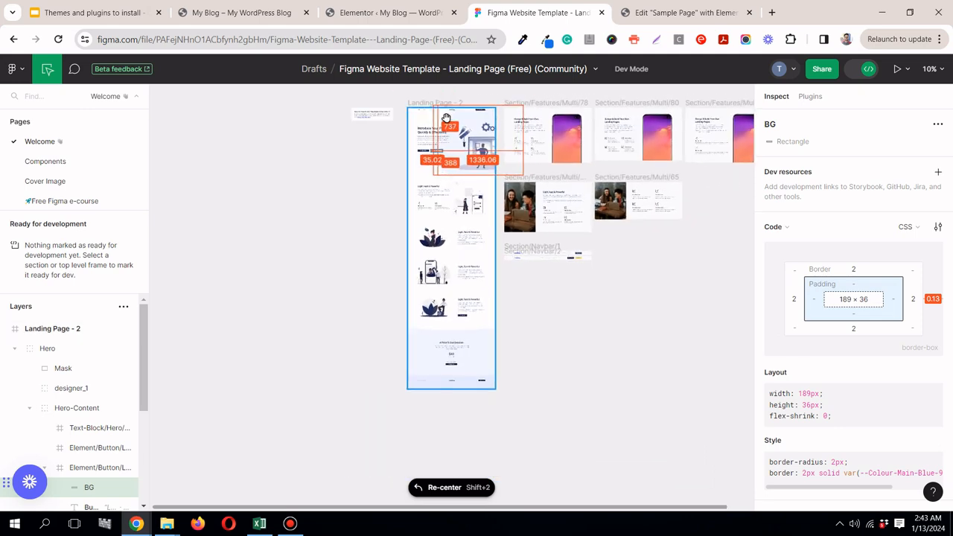
scroll(445, 118, up, 5)
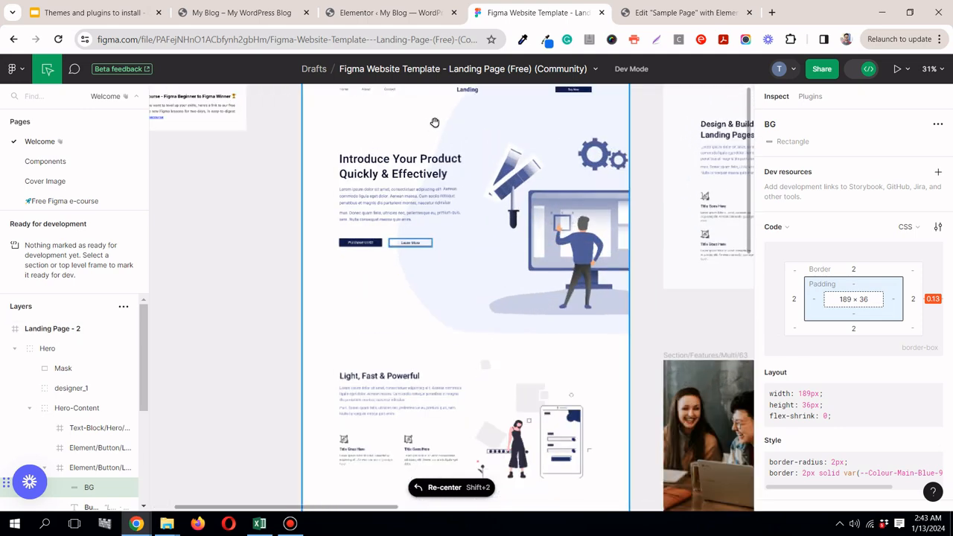
scroll(482, 93, up, 2)
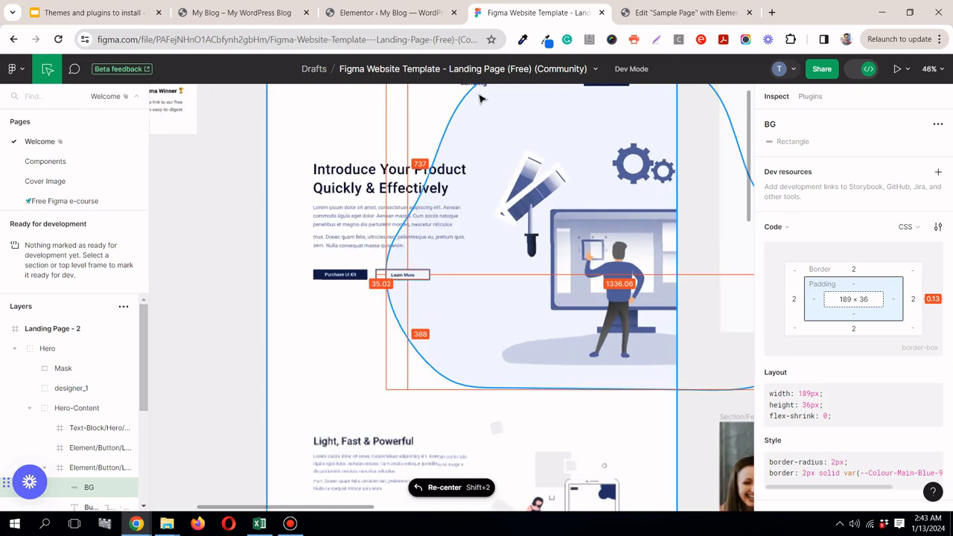
scroll(717, 131, up, 3)
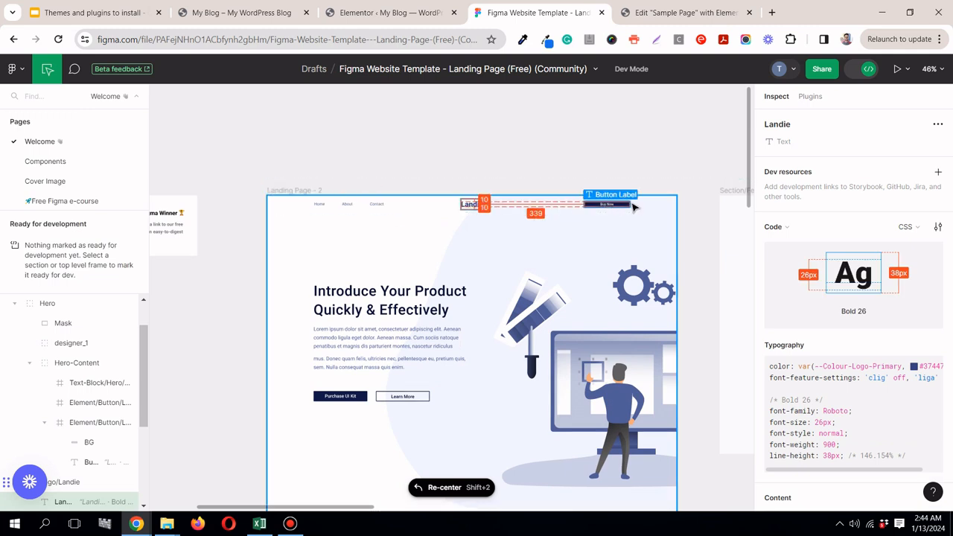
drag(750, 163, 783, 463)
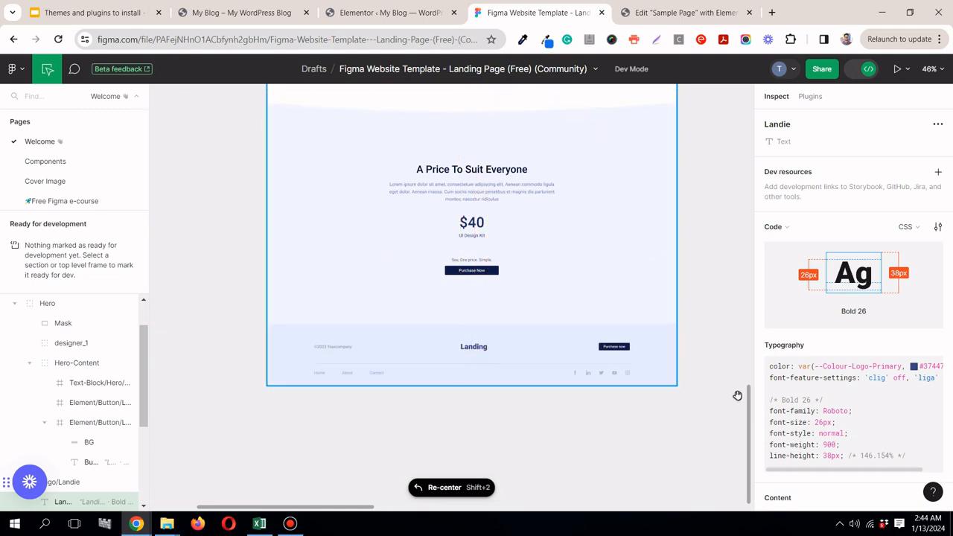
drag(750, 387, 752, 196)
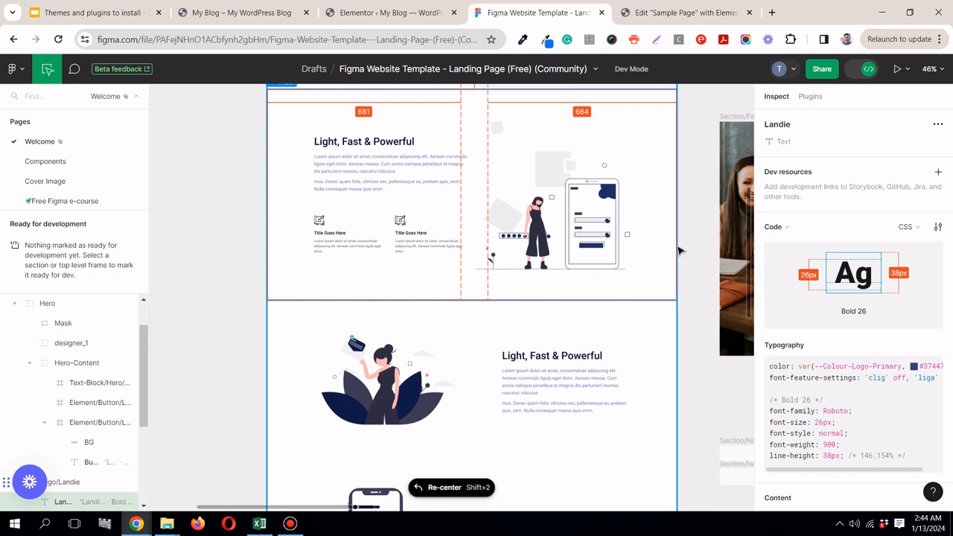
scroll(693, 242, down, 1)
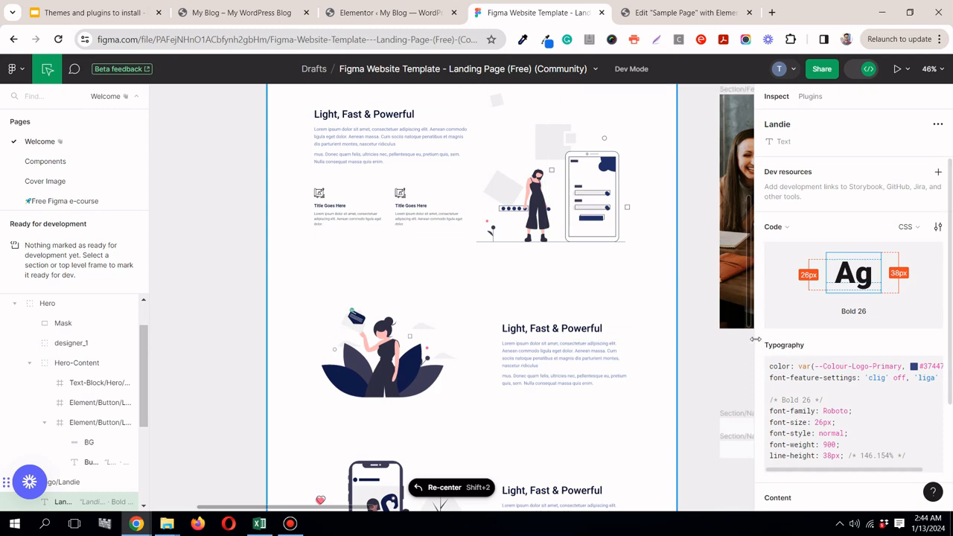
Step: Inspect the footer divider line in the Figma design for its width, and return to the top of the page
drag(753, 292, 754, 486)
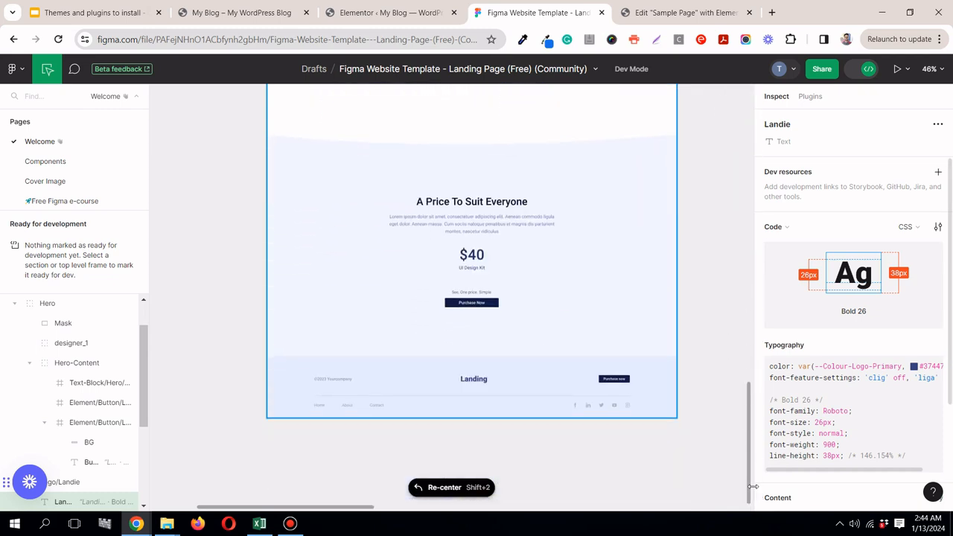
click(449, 401)
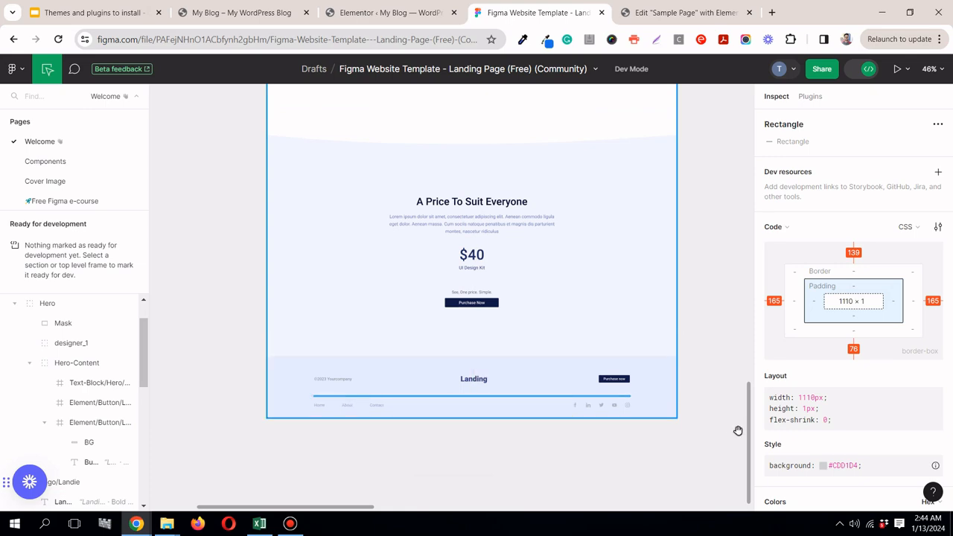
drag(750, 433, 735, 120)
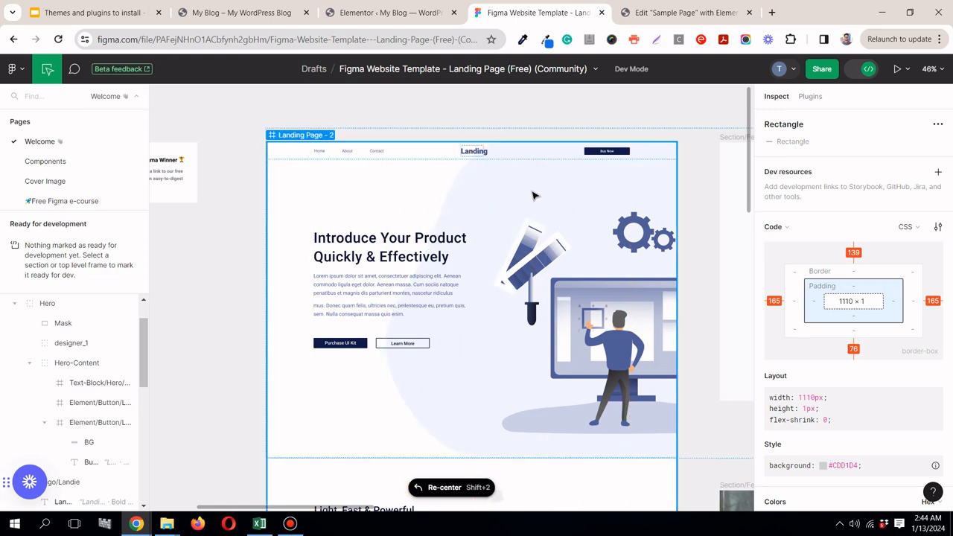
Step: Switch to the Elementor editor, leave the theme button settings and open the site's Layout settings
click(659, 12)
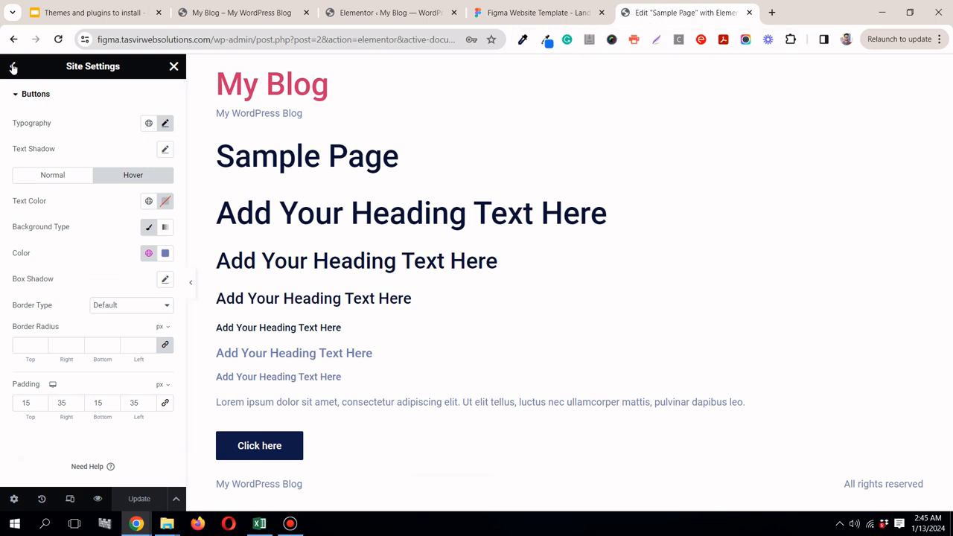
click(13, 67)
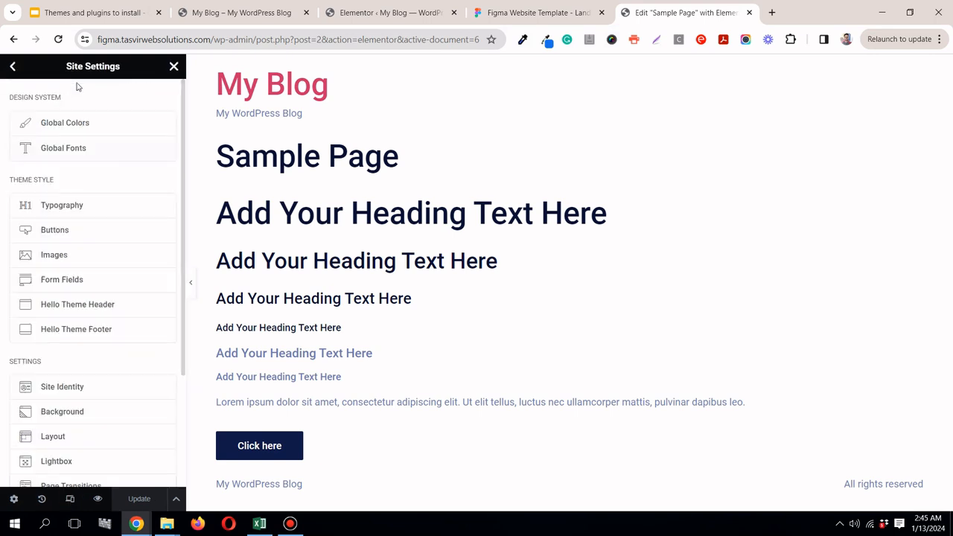
click(174, 65)
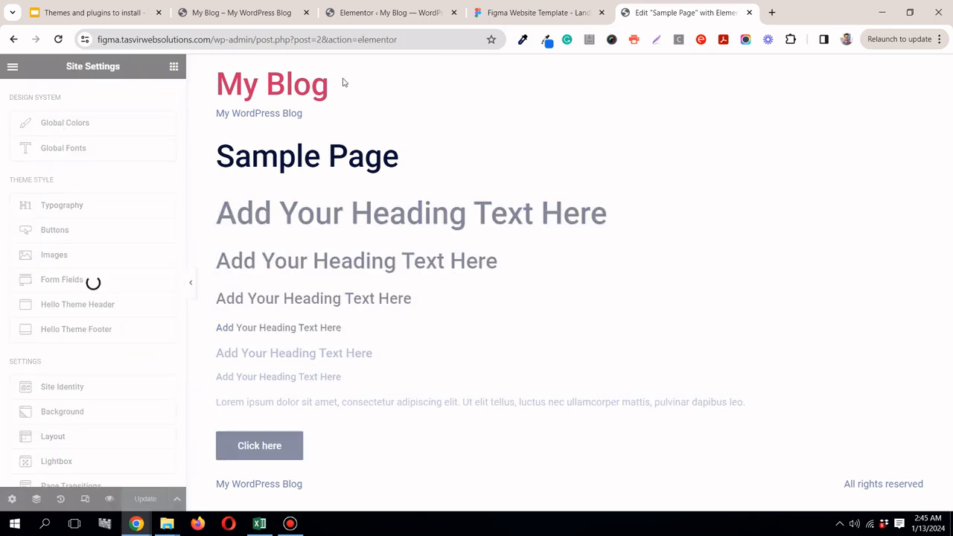
click(12, 68)
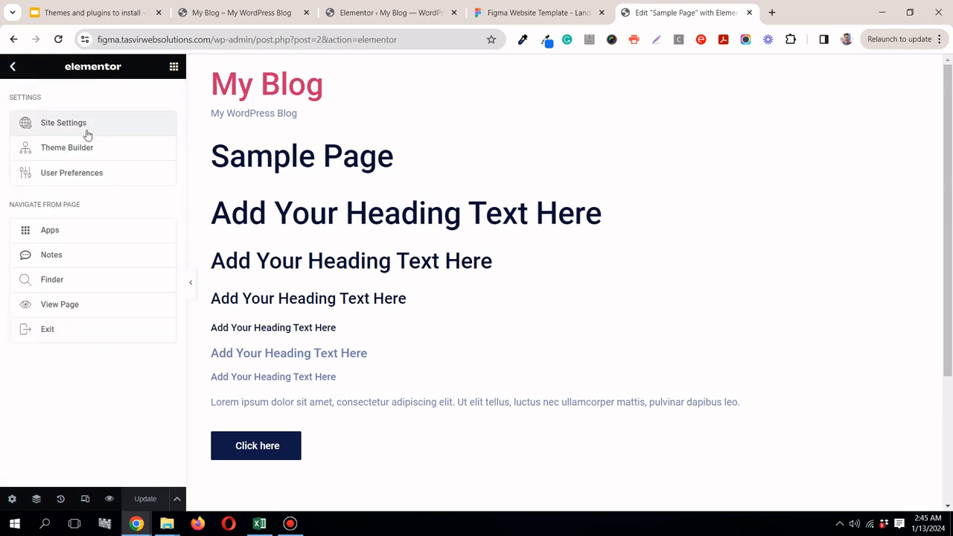
click(90, 125)
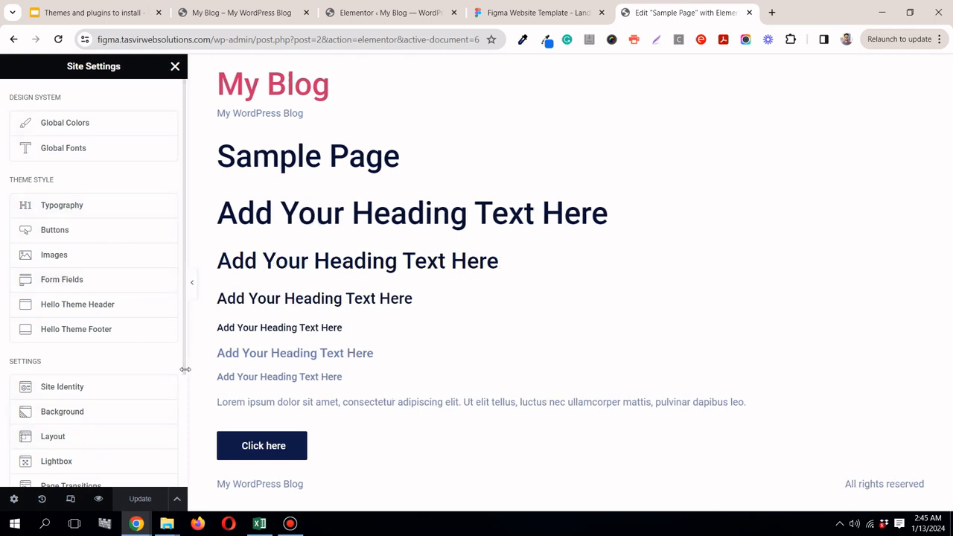
scroll(184, 384, down, 3)
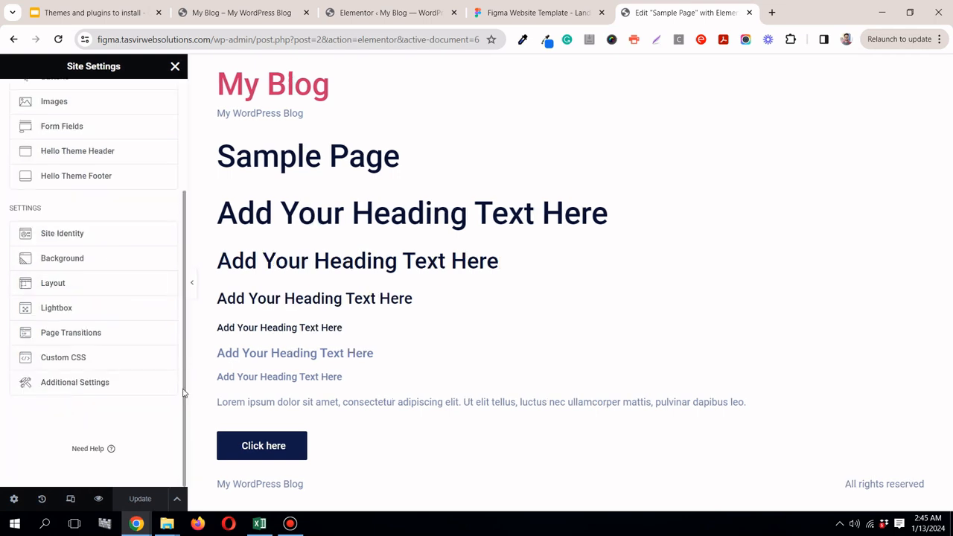
click(58, 282)
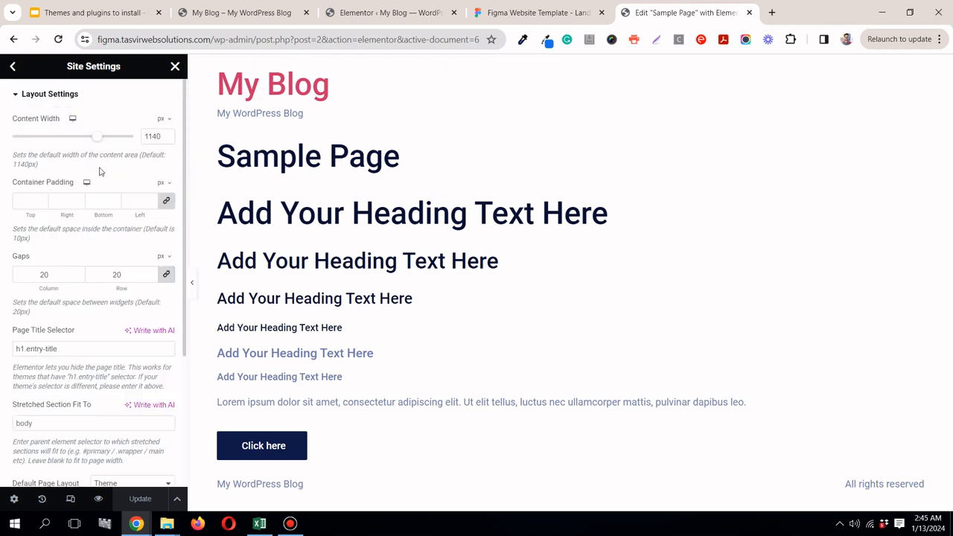
Step: Set the site's content width to 1110 px and update the site settings
double_click(148, 137)
text(1)
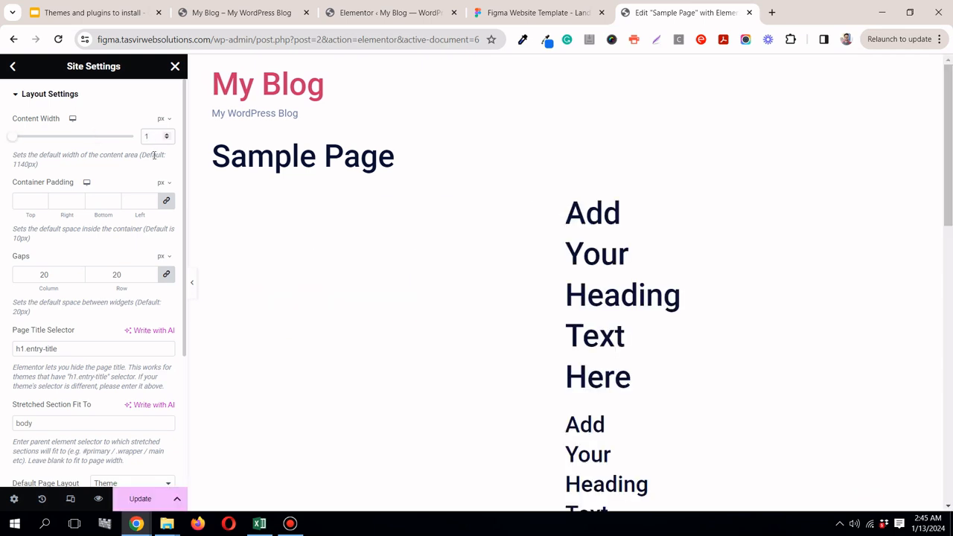
text(110)
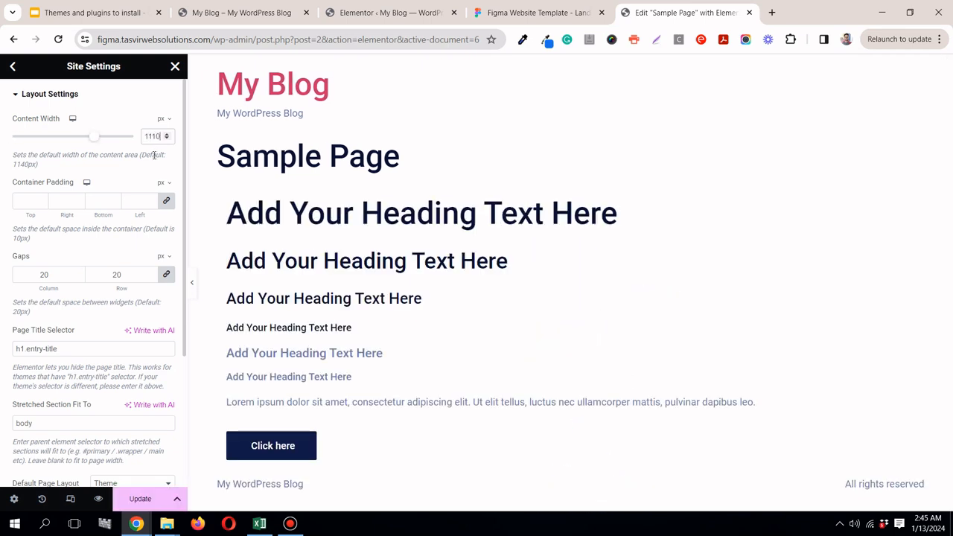
click(149, 499)
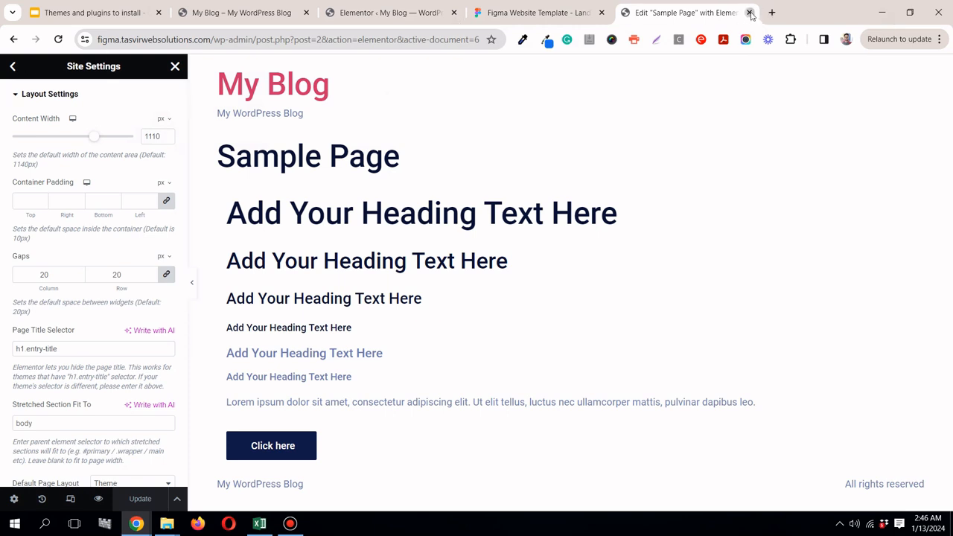
Step: Close the Sample Page editor and open Elementor's Theme Builder from the WordPress dashboard
key(ctrl+w)
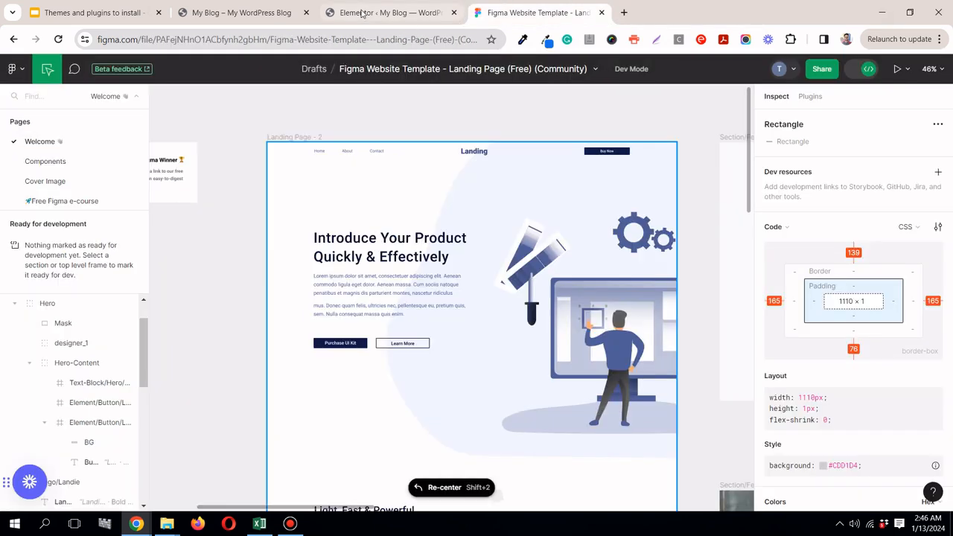
click(364, 13)
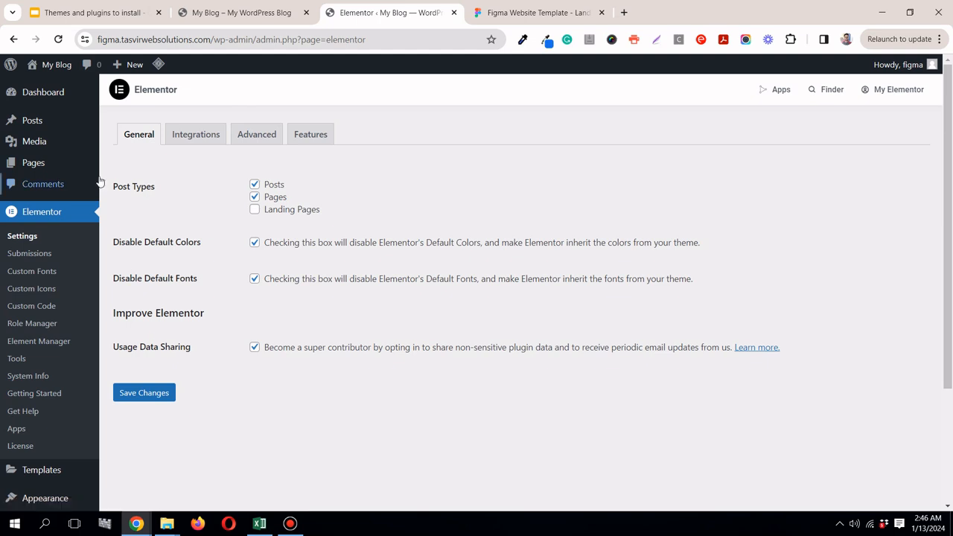
scroll(75, 312, down, 2)
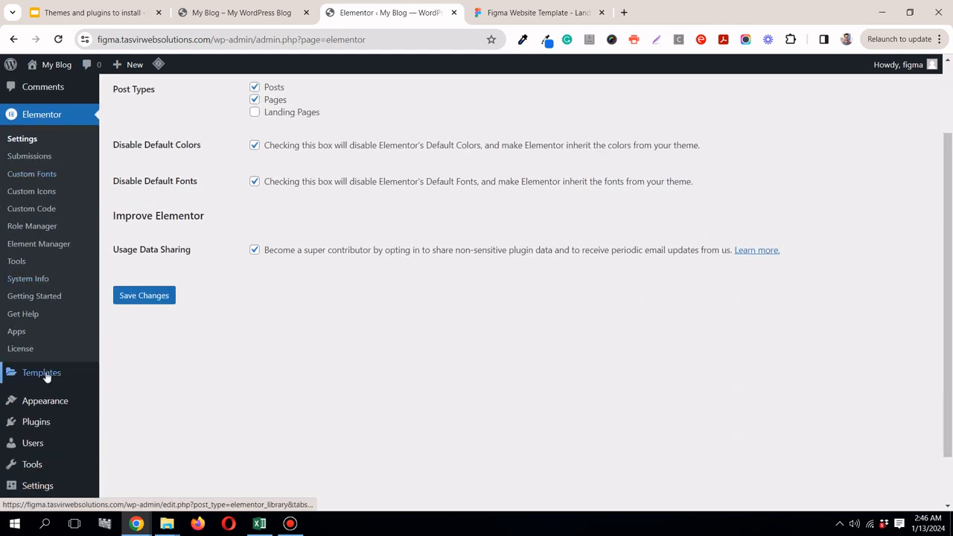
mouse_move(46, 375)
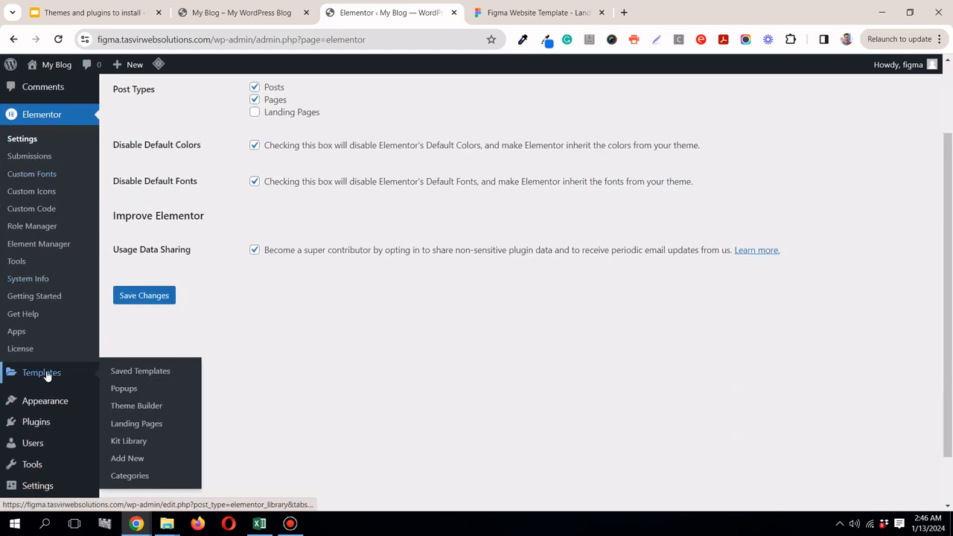
click(136, 406)
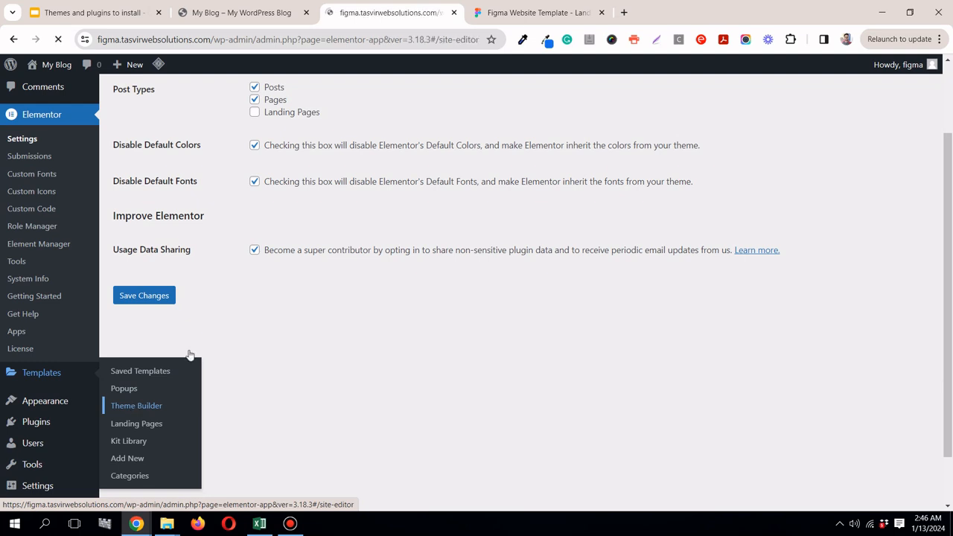
Step: Reorder the browser tabs so Figma sits before the Theme Builder, and return to the Theme Builder
click(547, 14)
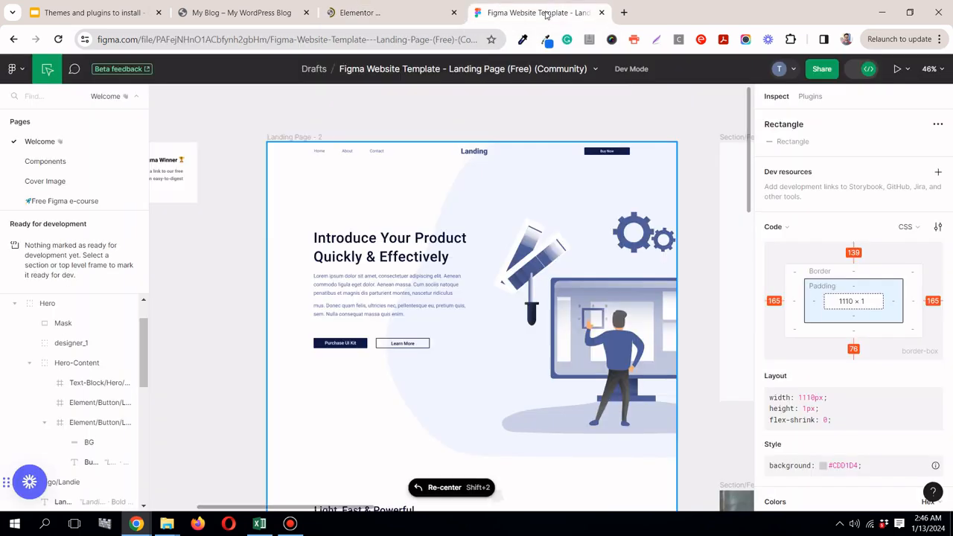
drag(547, 13, 455, 16)
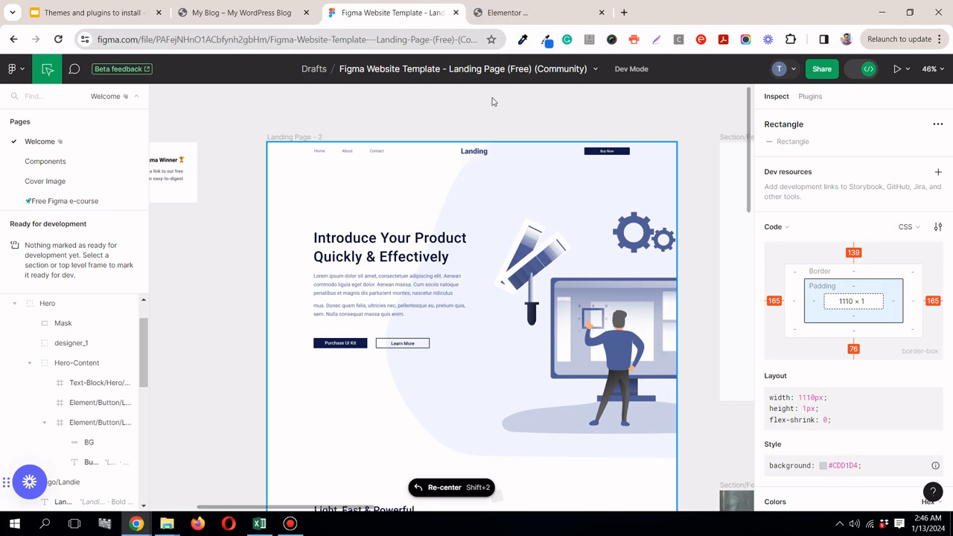
click(507, 11)
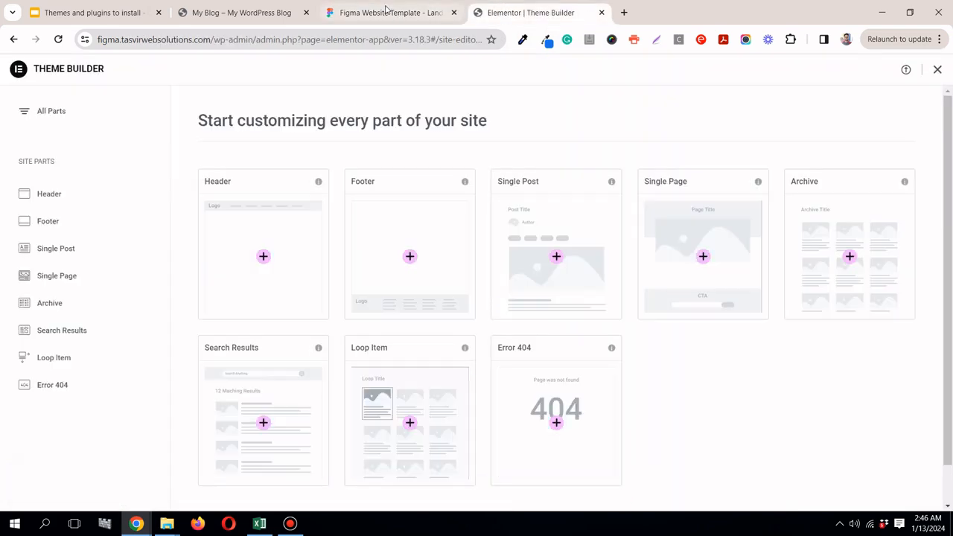
Step: Check the landing page in Figma and create a new Header part in the Theme Builder
click(387, 13)
drag(752, 140, 766, 444)
scroll(267, 152, up, 10)
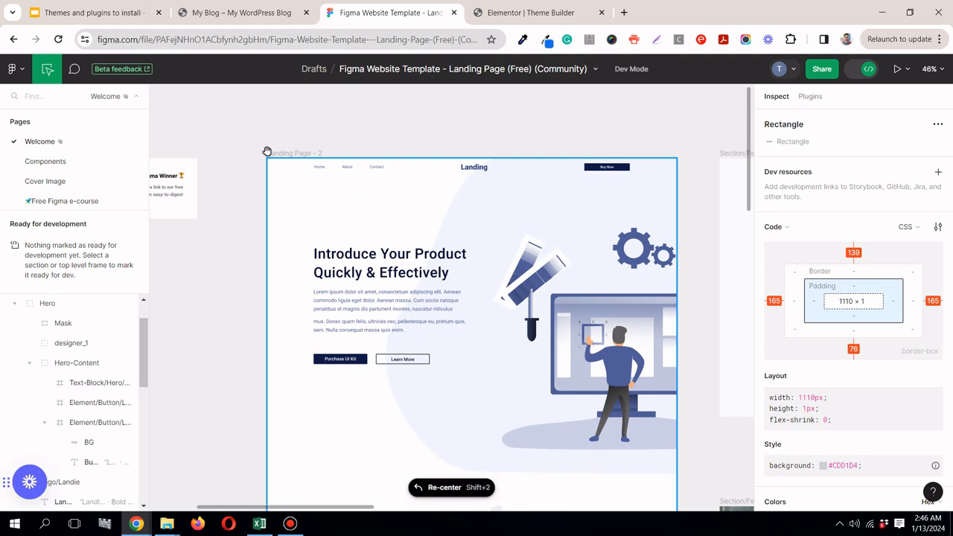
click(548, 15)
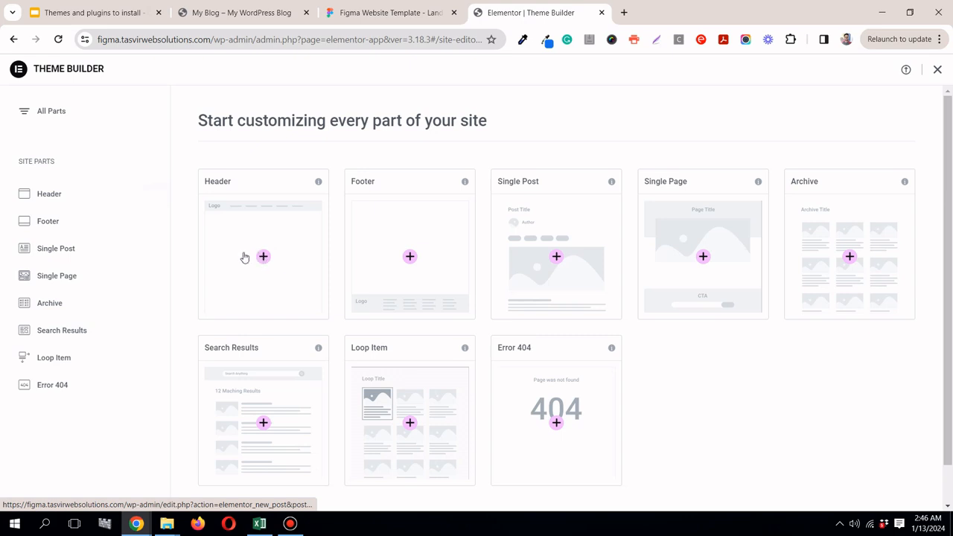
click(265, 256)
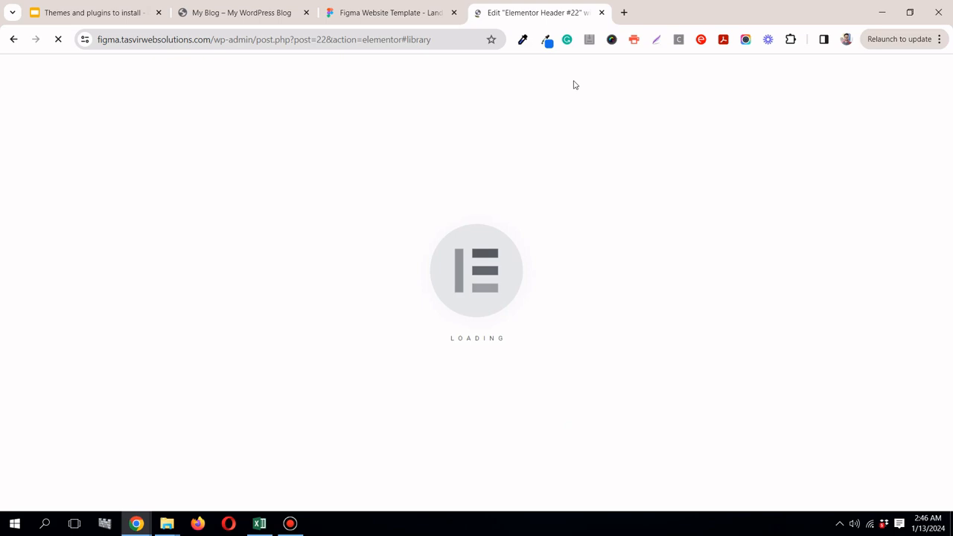
Step: Check the landing page header in Figma and close Elementor's template library to start from a blank header
click(411, 14)
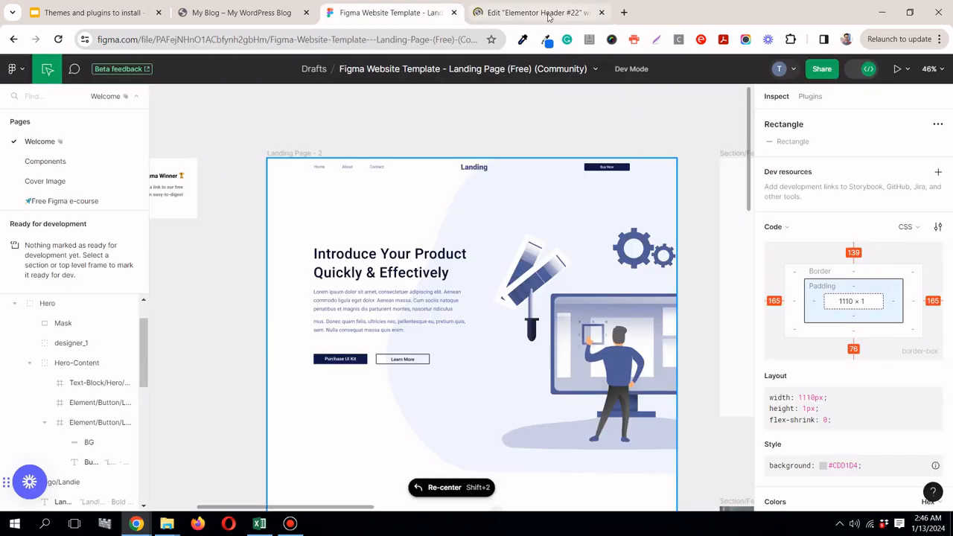
click(548, 13)
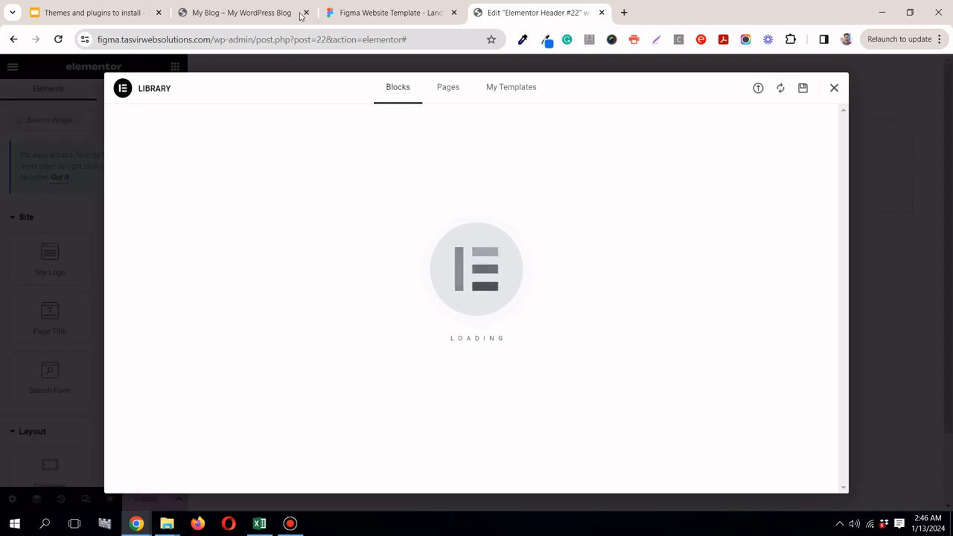
click(346, 18)
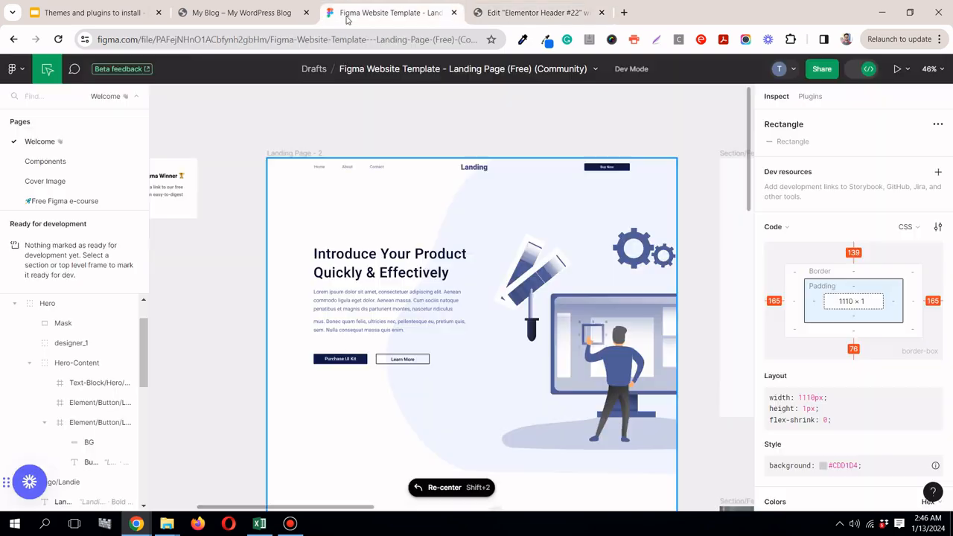
click(513, 16)
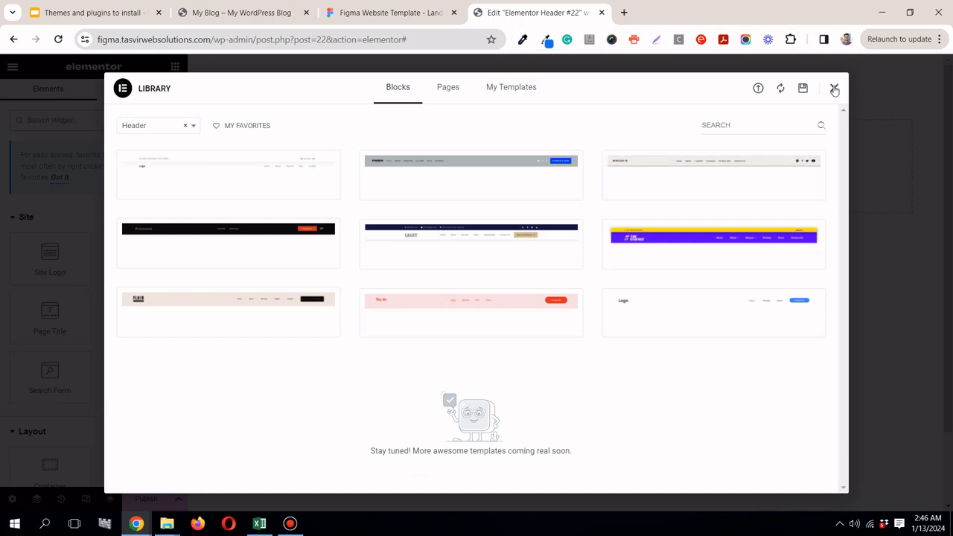
click(386, 18)
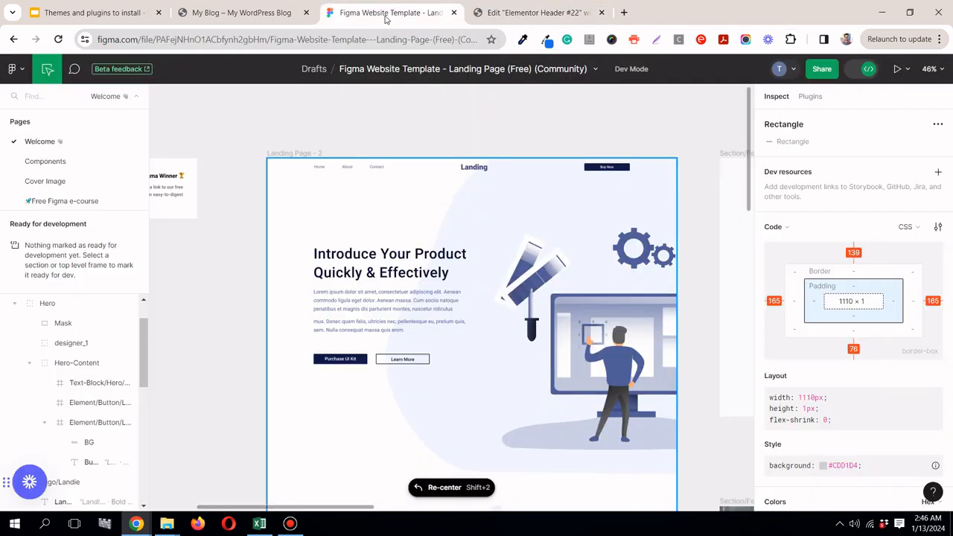
click(570, 13)
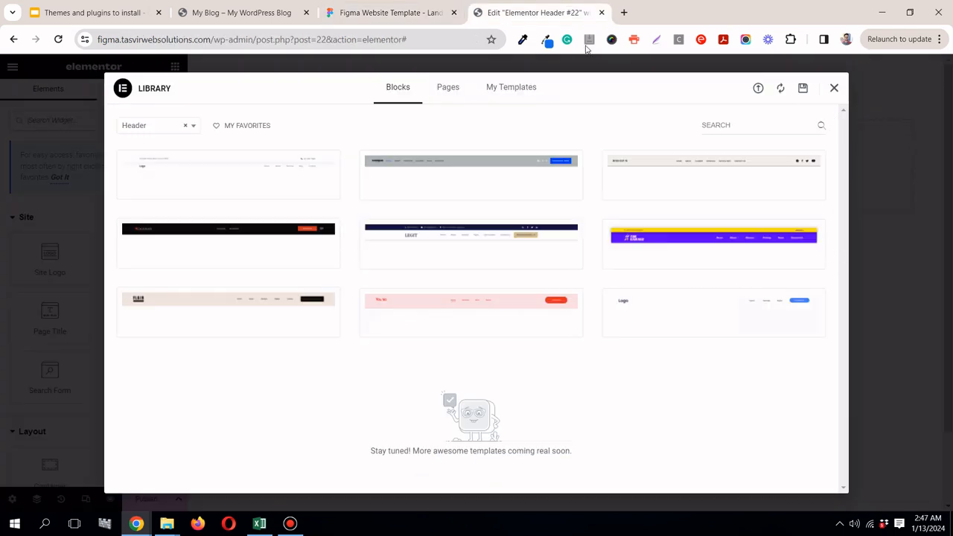
click(834, 89)
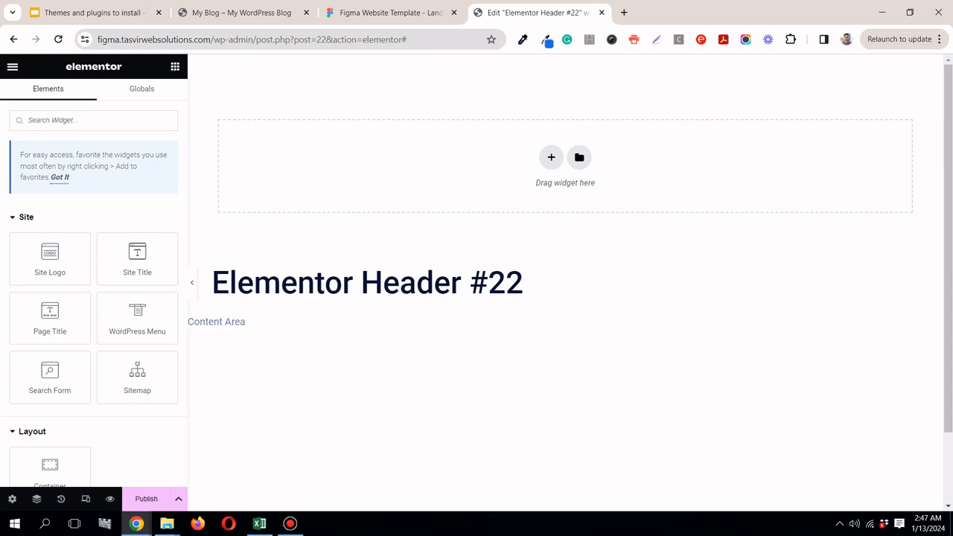
Step: Change the header template's title to "Main Header" in its general settings
click(12, 500)
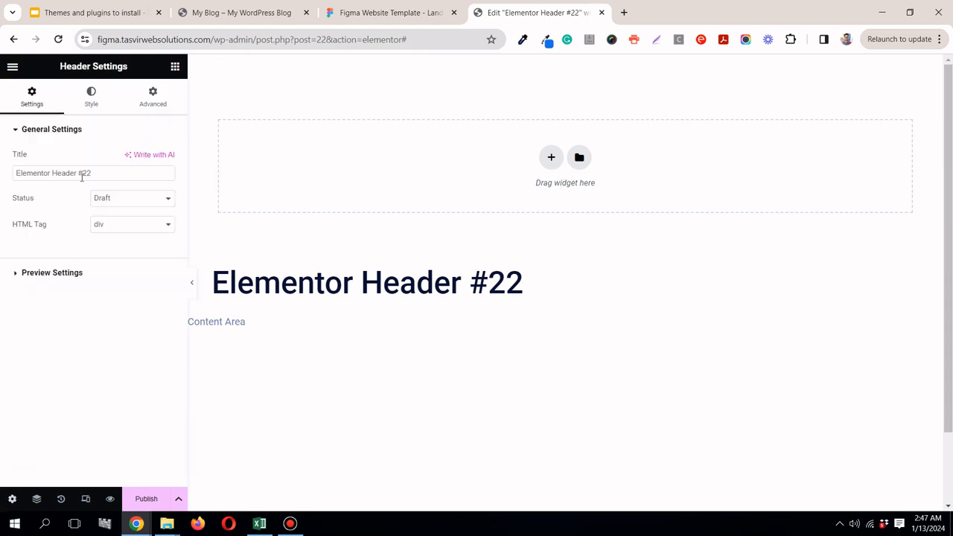
triple_click(100, 174)
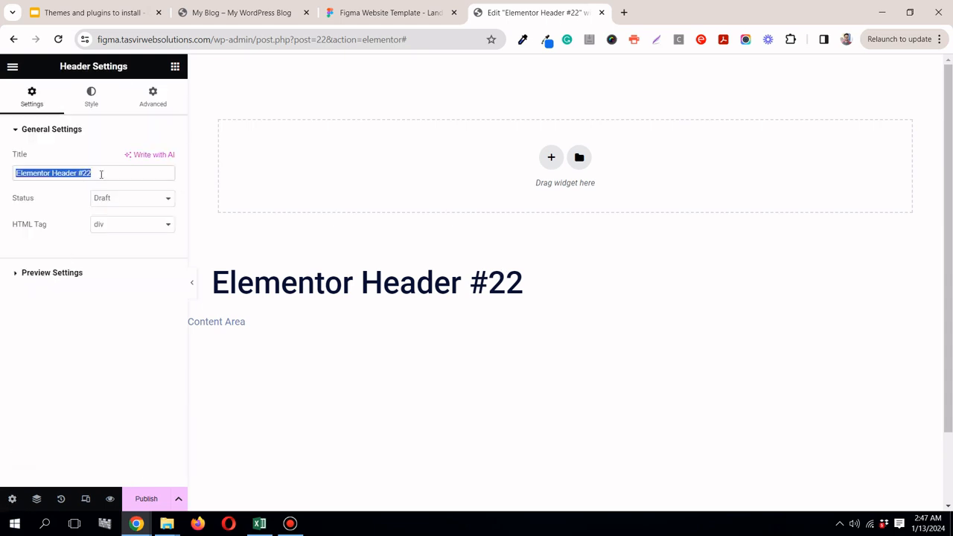
key(BackSpace)
text(Ma)
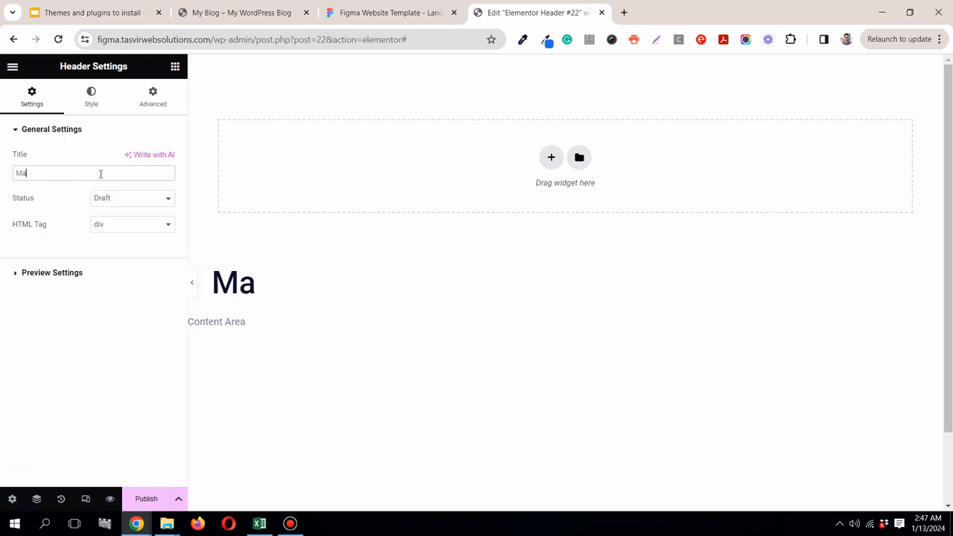
text(in Header)
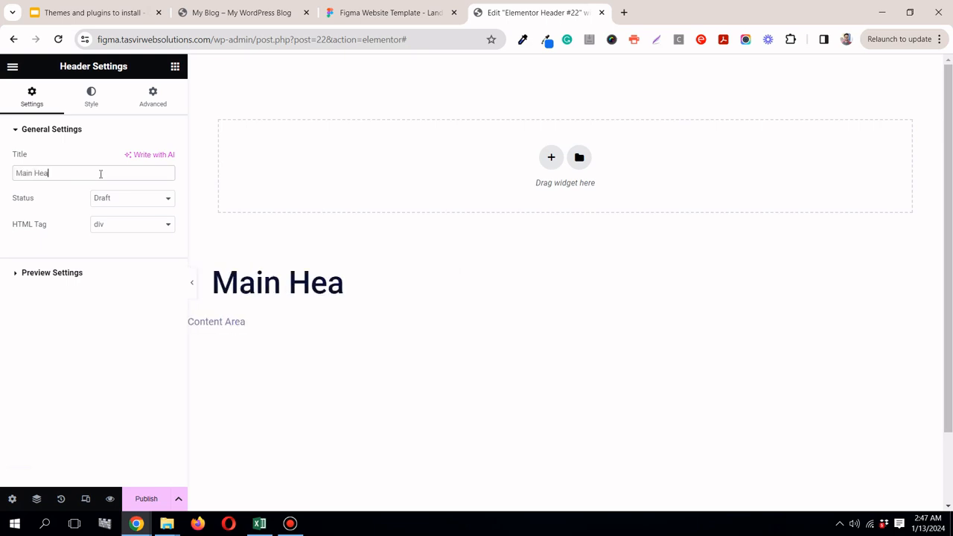
click(290, 524)
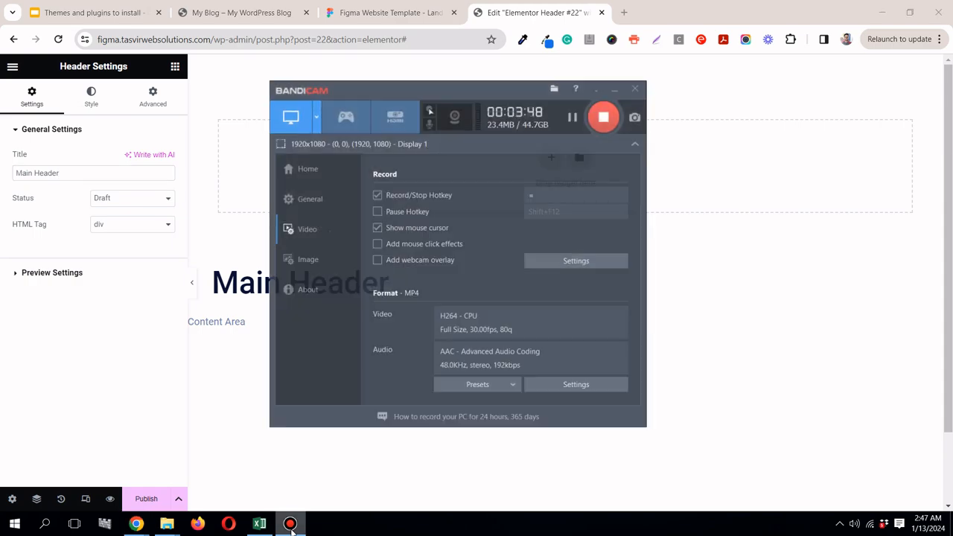
click(291, 524)
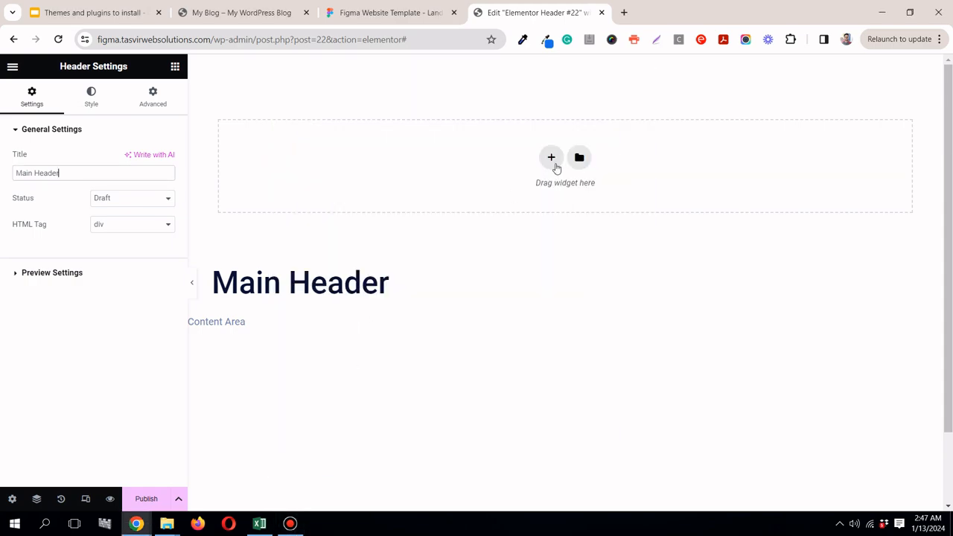
Step: Inspect the Landing Page - 2 frame's header area in Figma's Dev Mode and return to the header editor
click(425, 13)
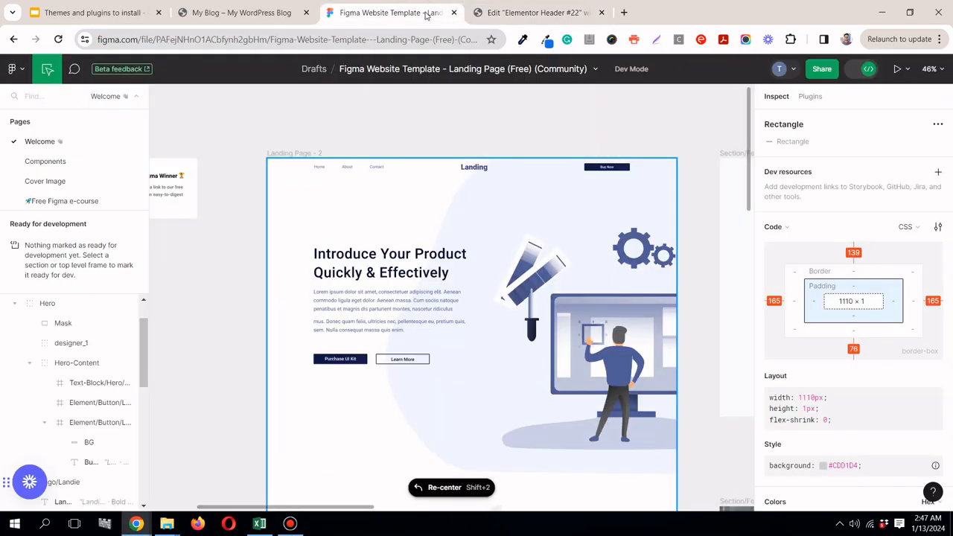
click(287, 171)
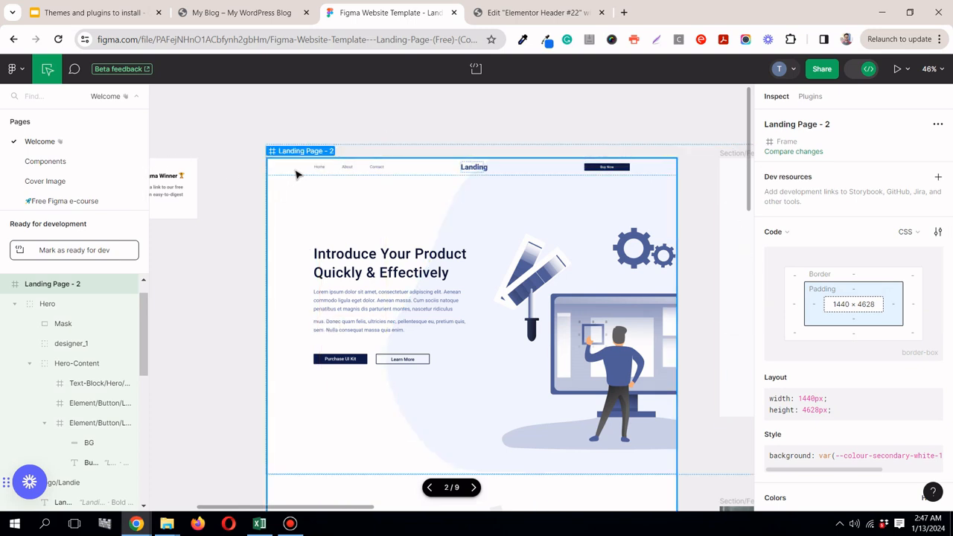
click(863, 70)
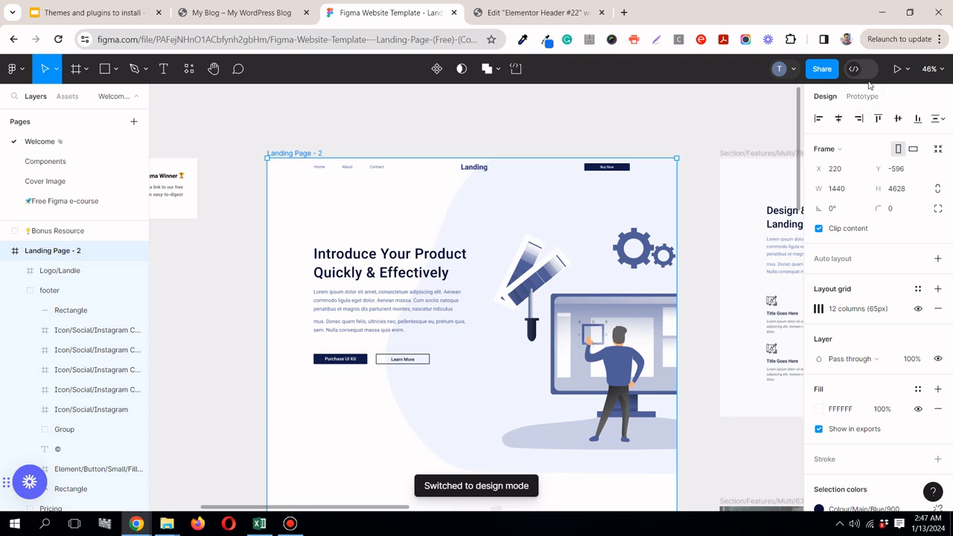
click(868, 71)
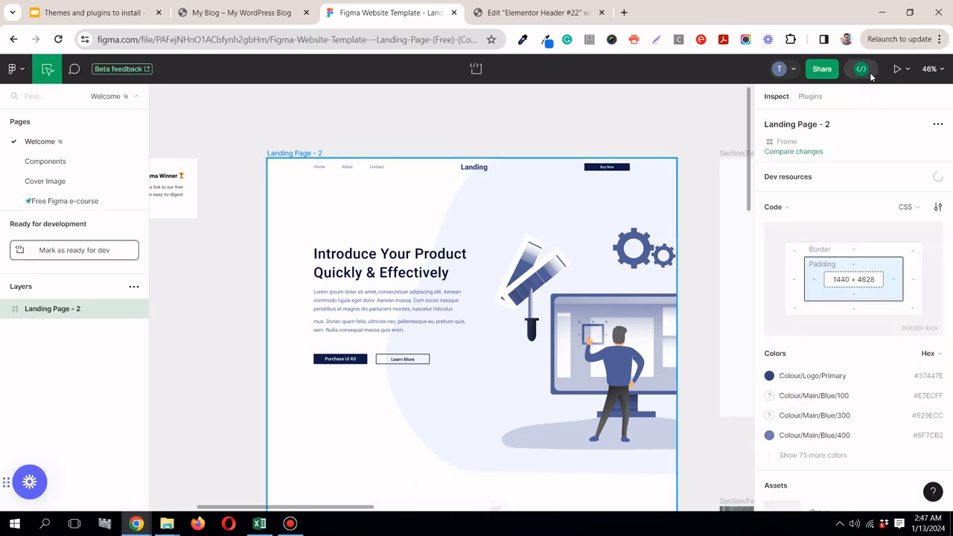
click(380, 178)
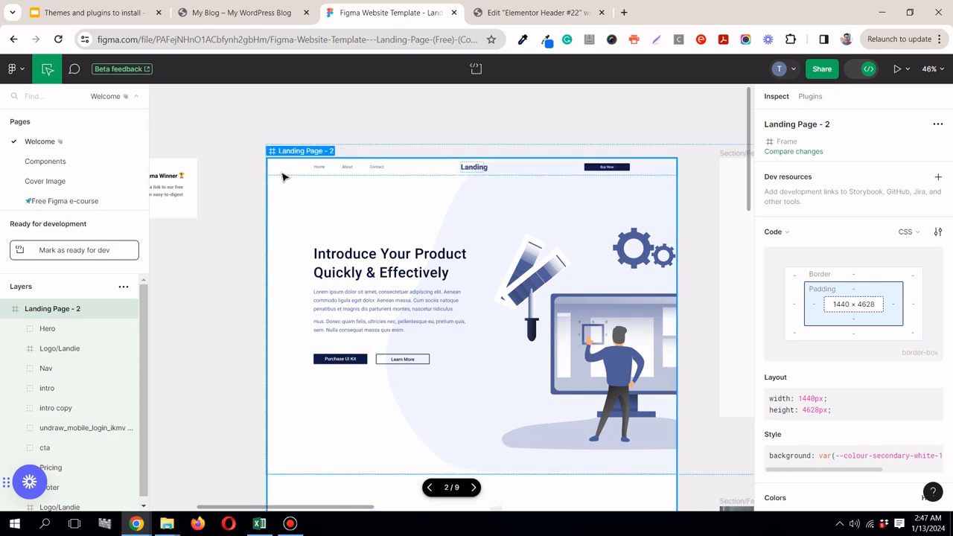
click(540, 10)
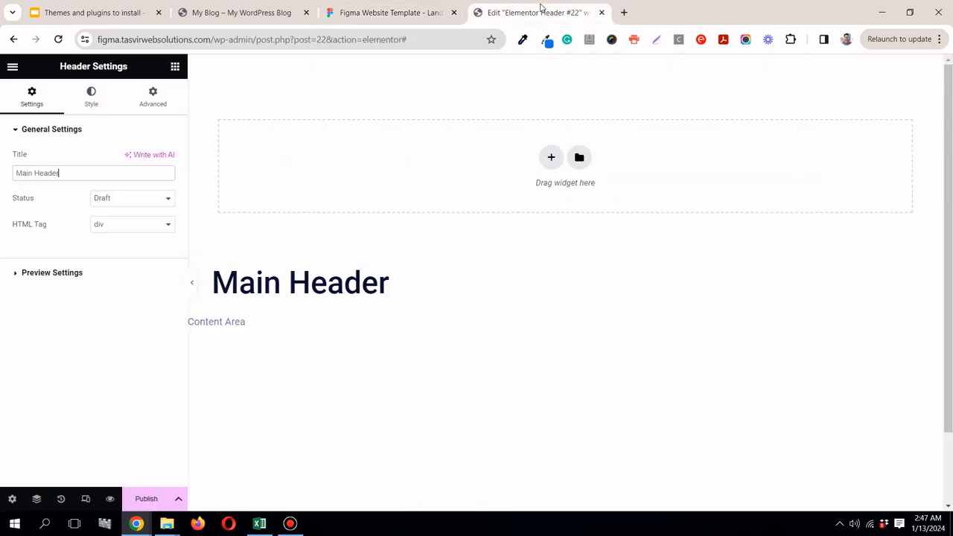
click(551, 161)
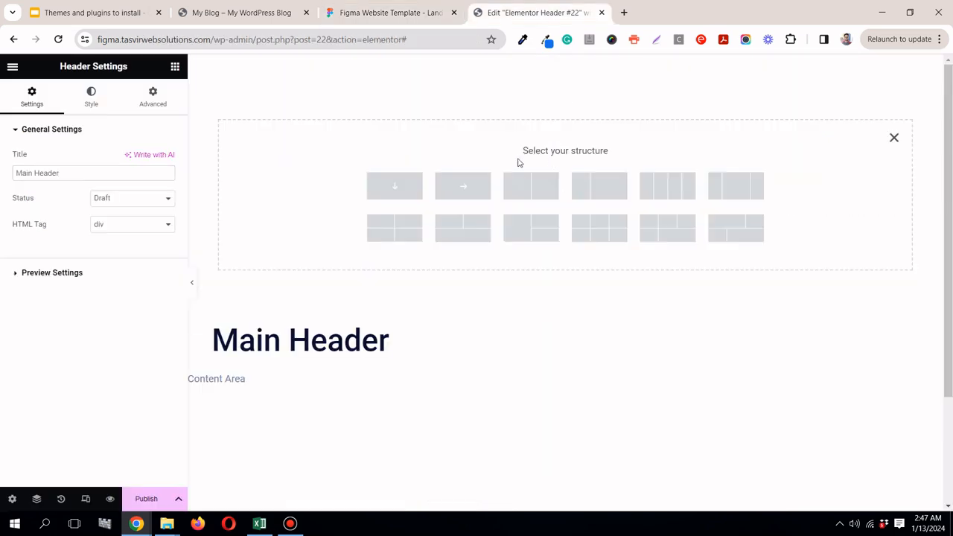
click(395, 189)
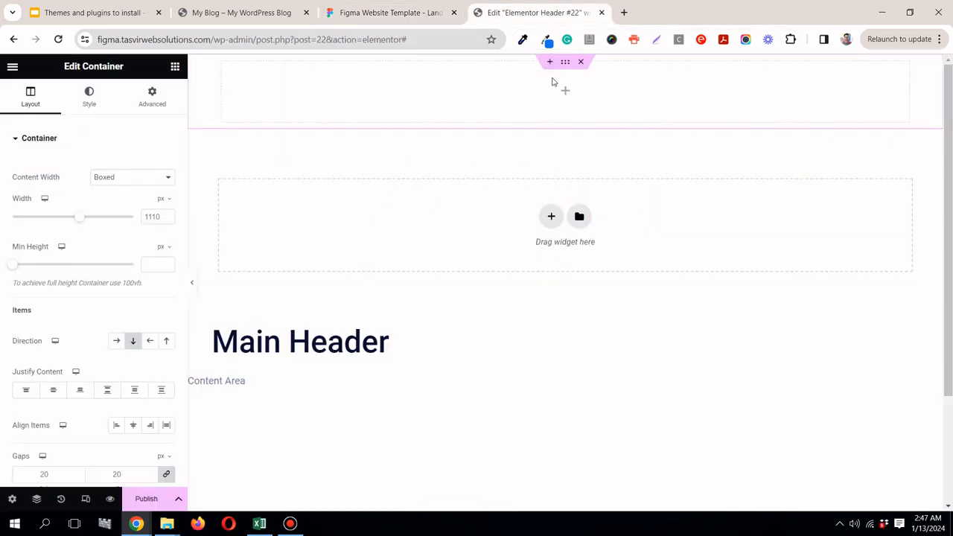
click(581, 61)
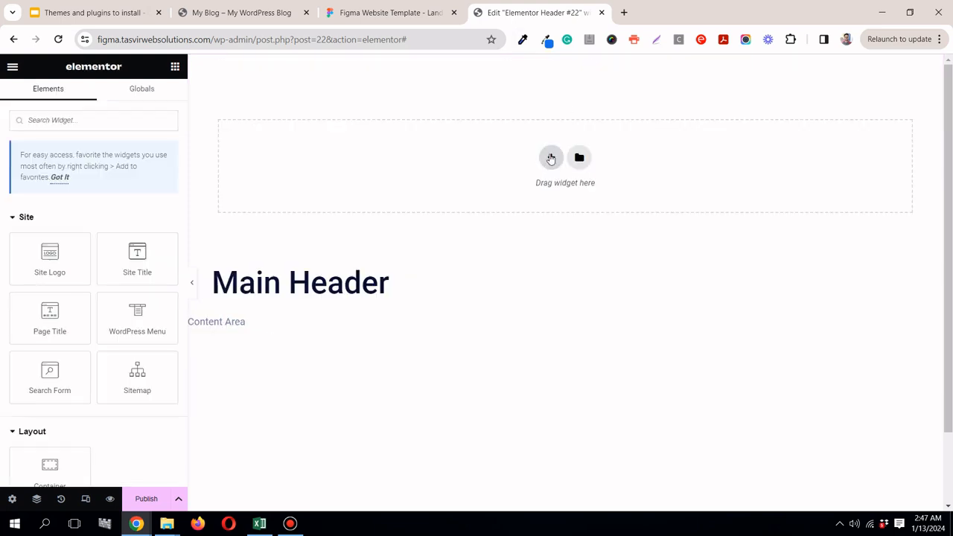
Step: Add a single container with a downward column direction to the header
click(551, 158)
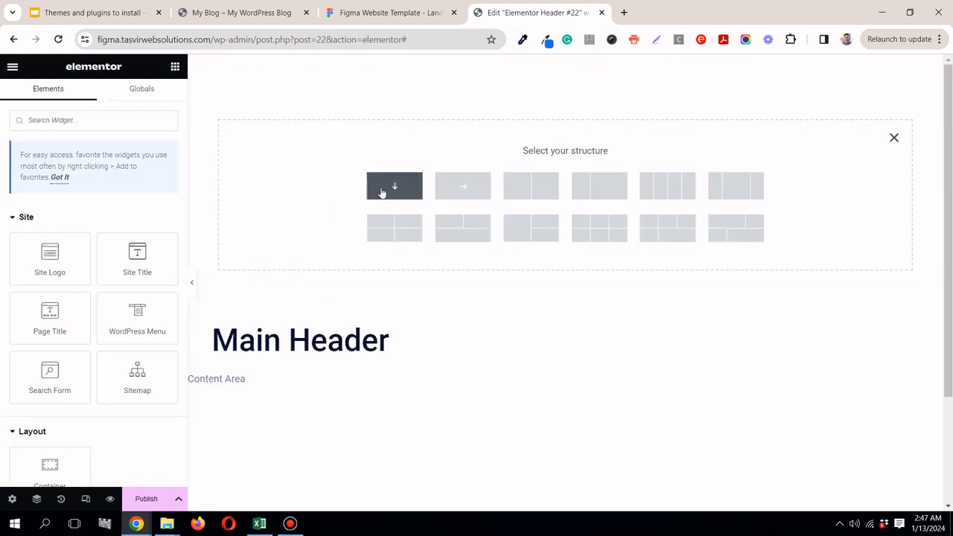
click(404, 192)
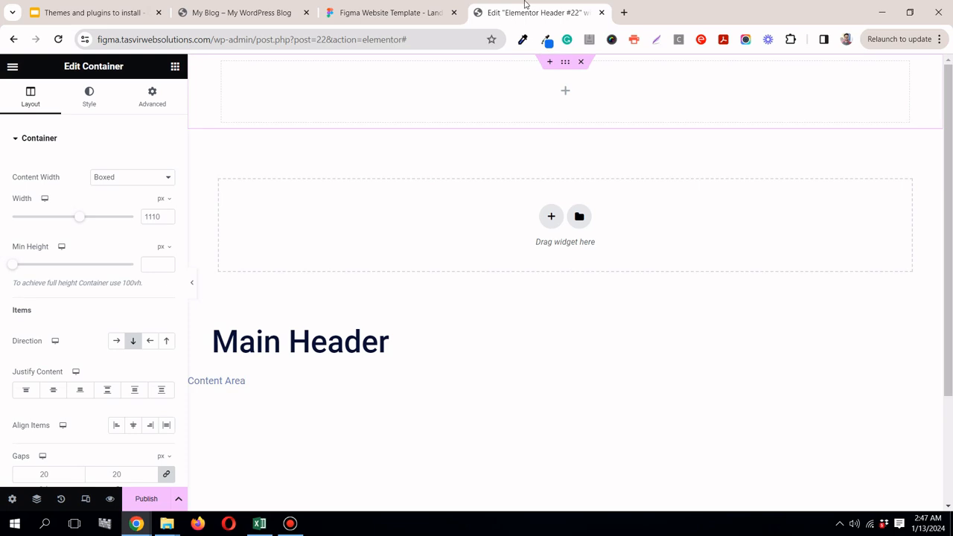
Step: Examine the Home, About and Contact links and the Landing logo in the Figma header, and return to the header editor
click(390, 12)
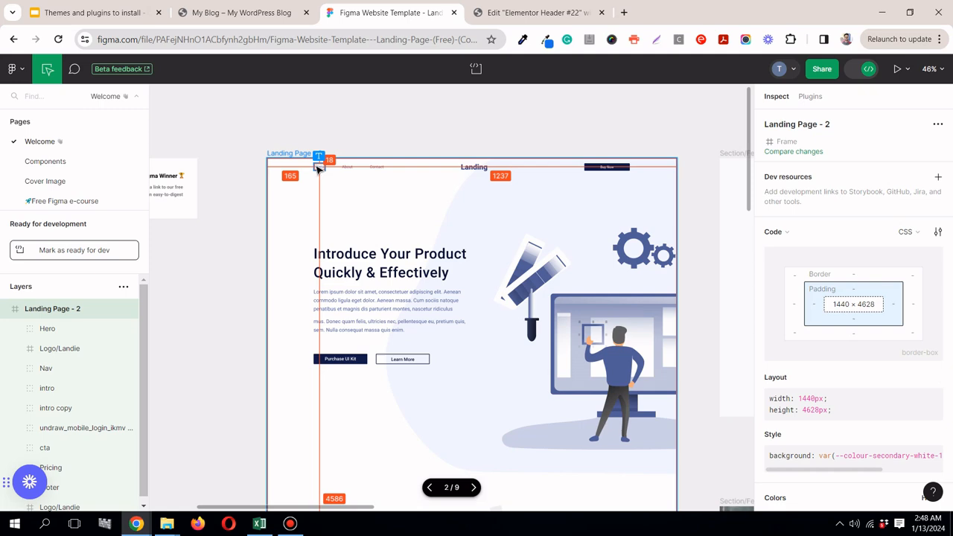
scroll(318, 168, up, 5)
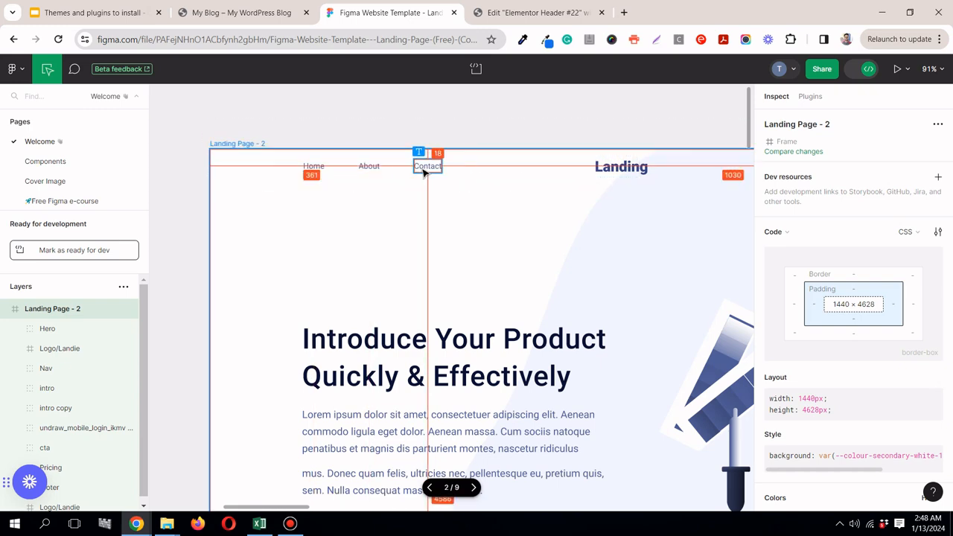
scroll(494, 170, down, 5)
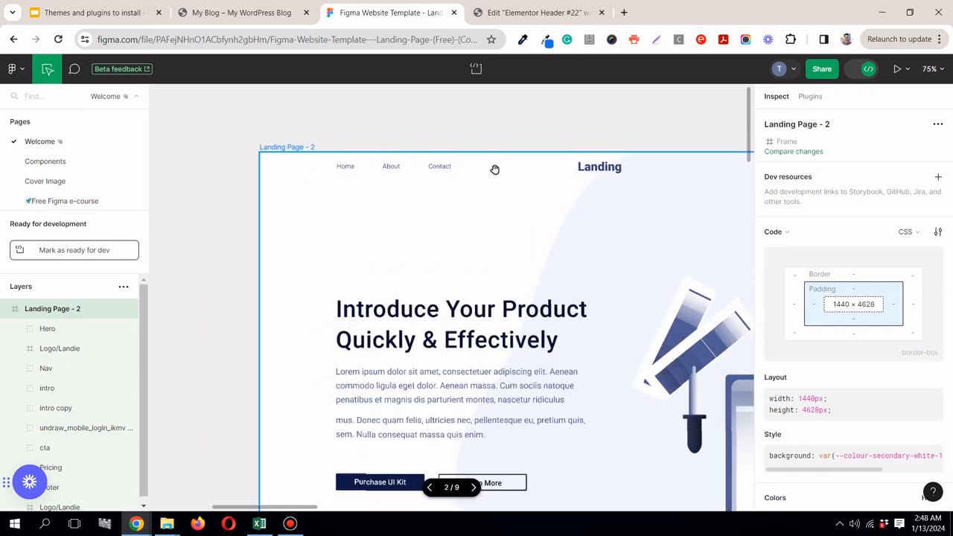
scroll(495, 170, up, 2)
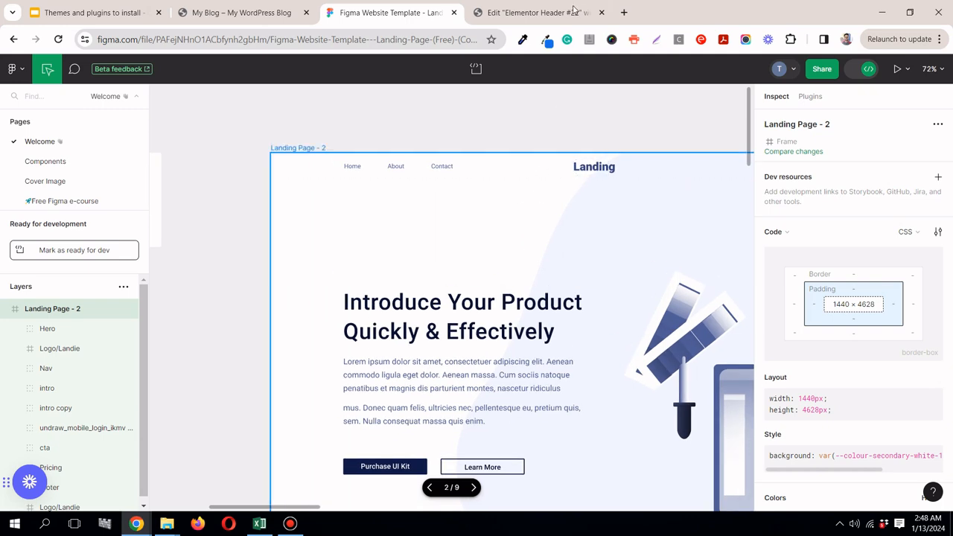
click(575, 9)
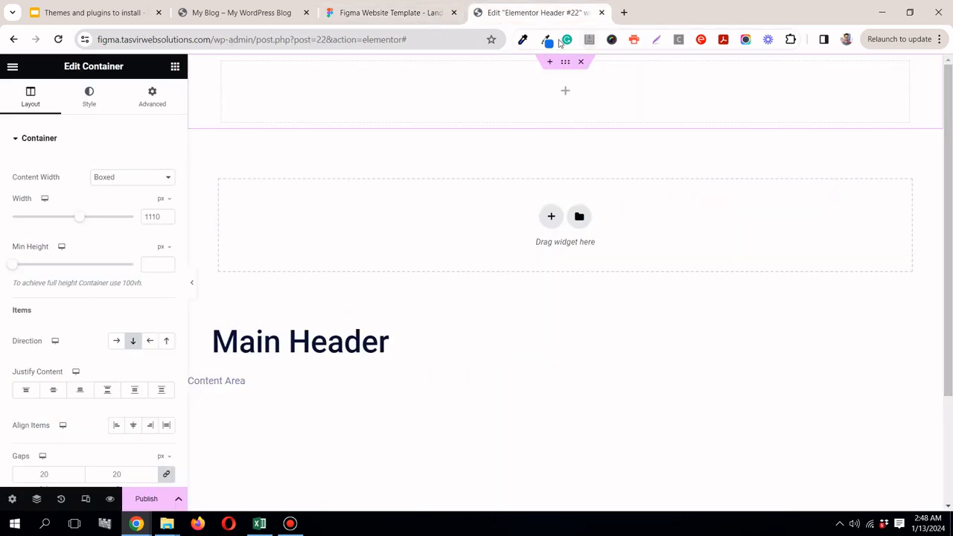
Step: Open the WordPress dashboard in a new browser tab from the My Blog site and return to the header editor
click(435, 15)
click(237, 17)
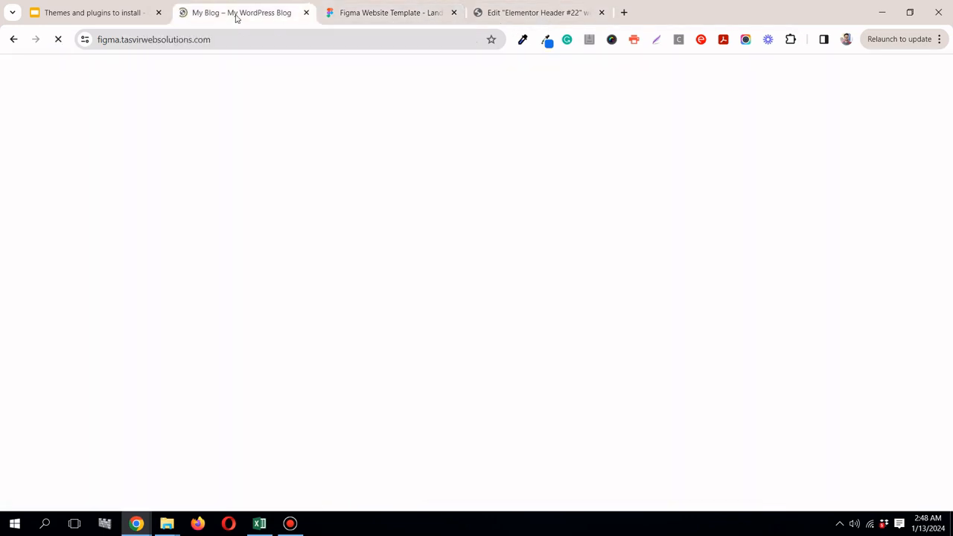
right_click(52, 85)
click(64, 97)
click(359, 12)
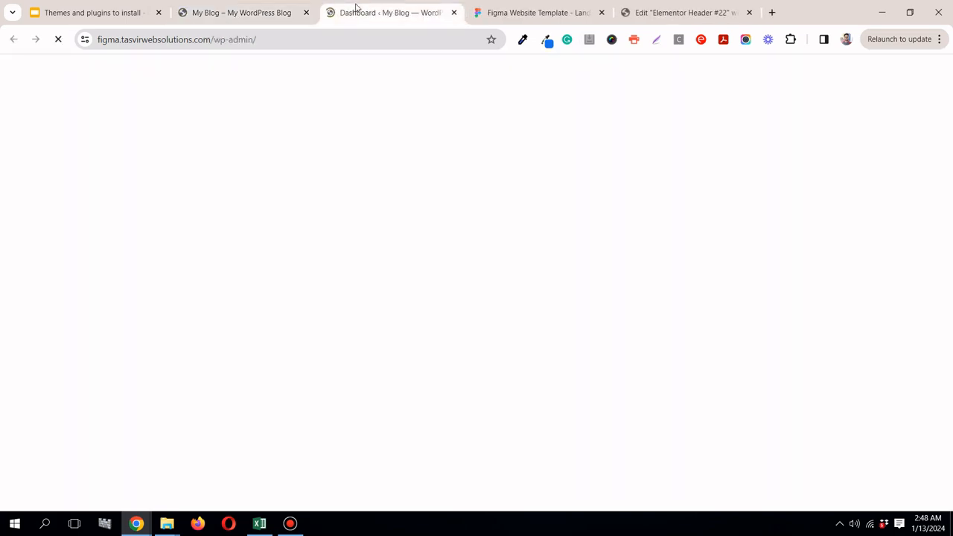
click(638, 12)
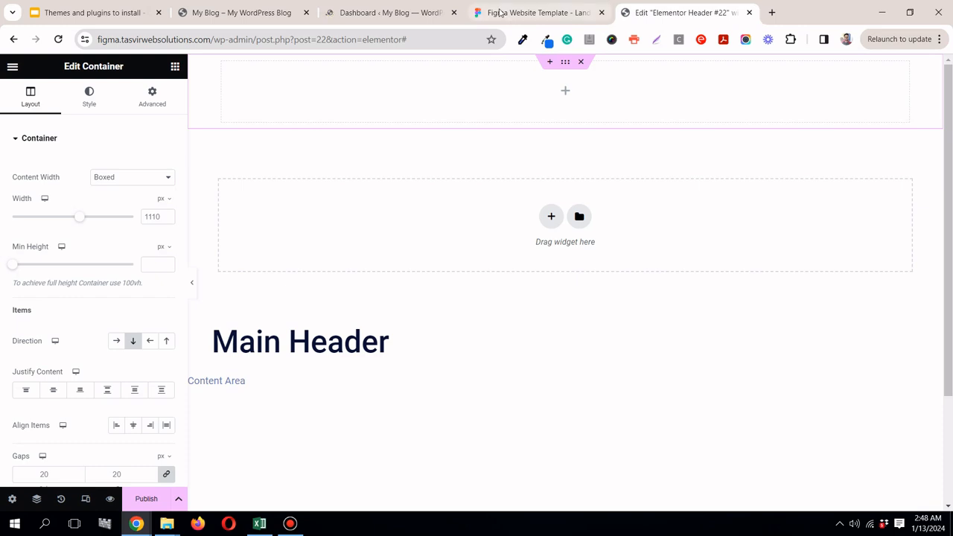
Step: Check the navigation links in the Figma design and open the Menus page of the WordPress dashboard
click(497, 13)
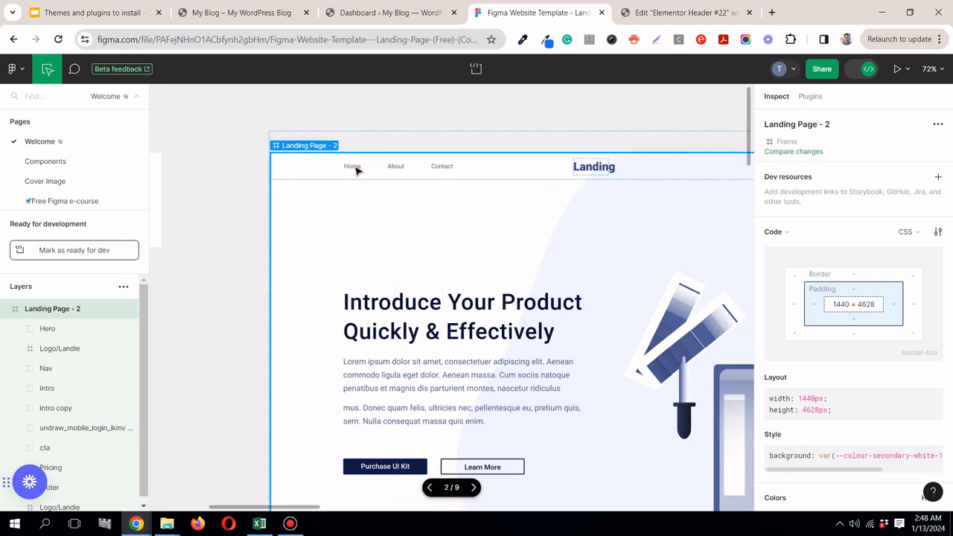
click(349, 13)
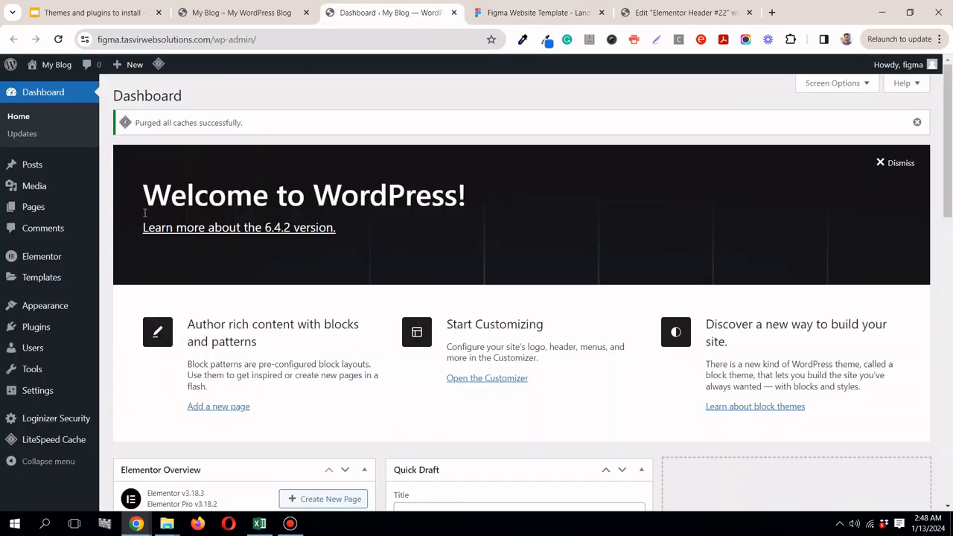
click(134, 344)
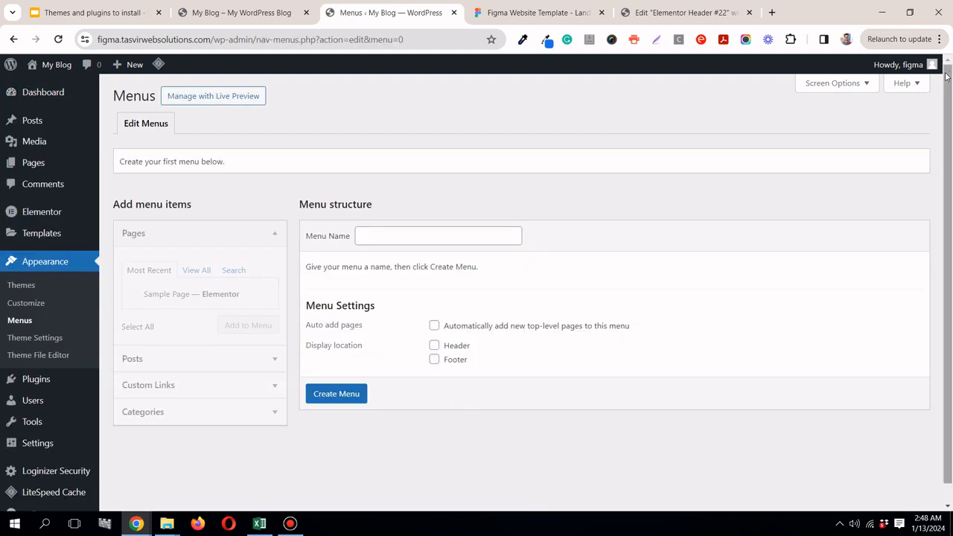
drag(948, 89, 949, 137)
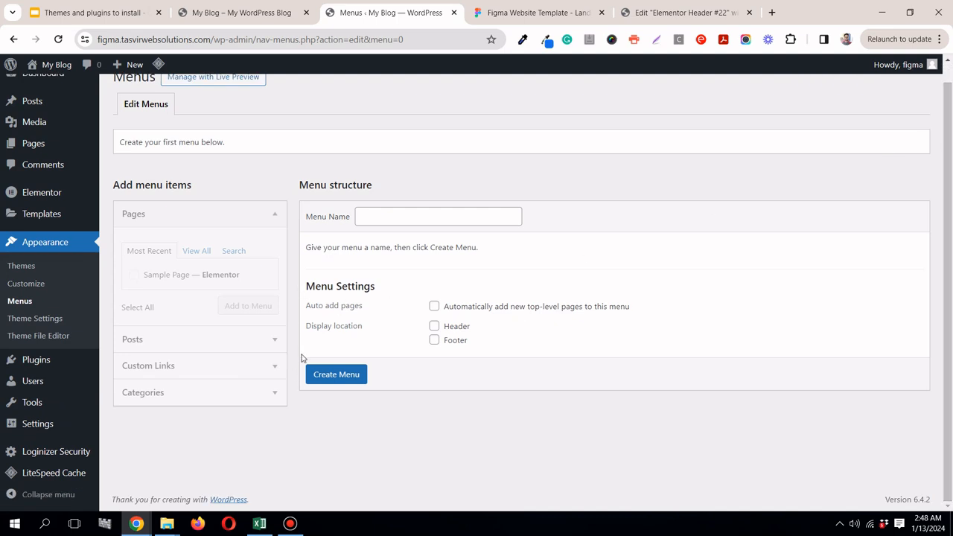
Step: Create a new WordPress menu named main_menu
scroll(331, 236, up, 1)
scroll(327, 225, down, 1)
scroll(322, 204, up, 1)
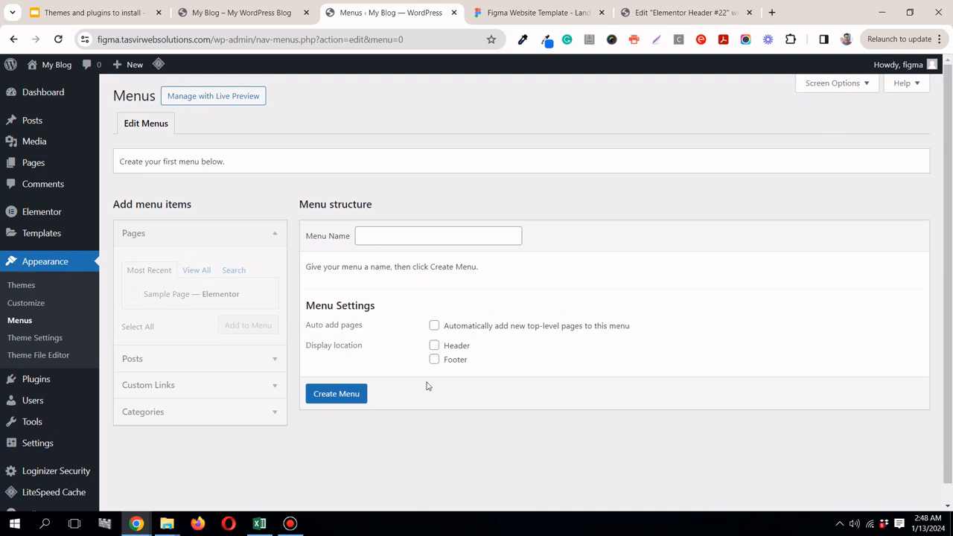
click(405, 237)
text(main_menu)
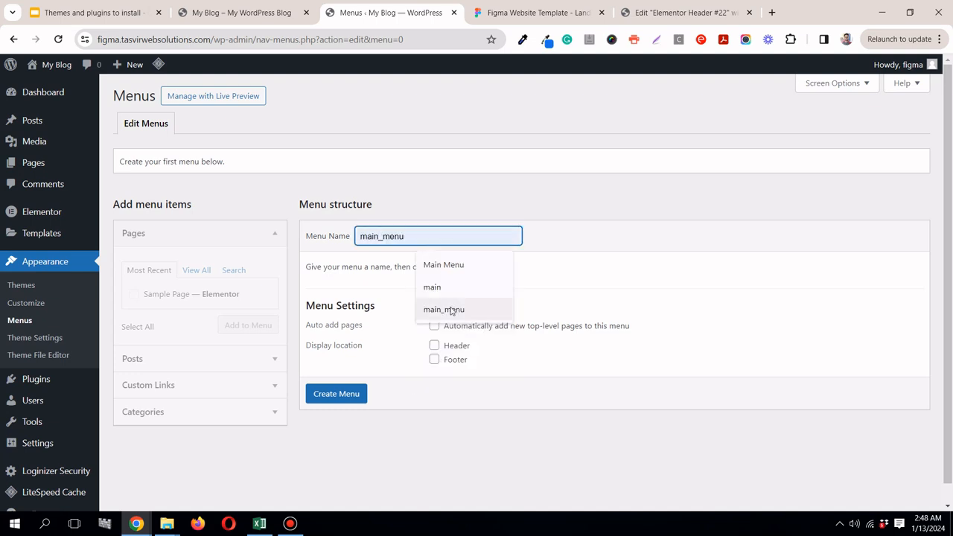
click(450, 309)
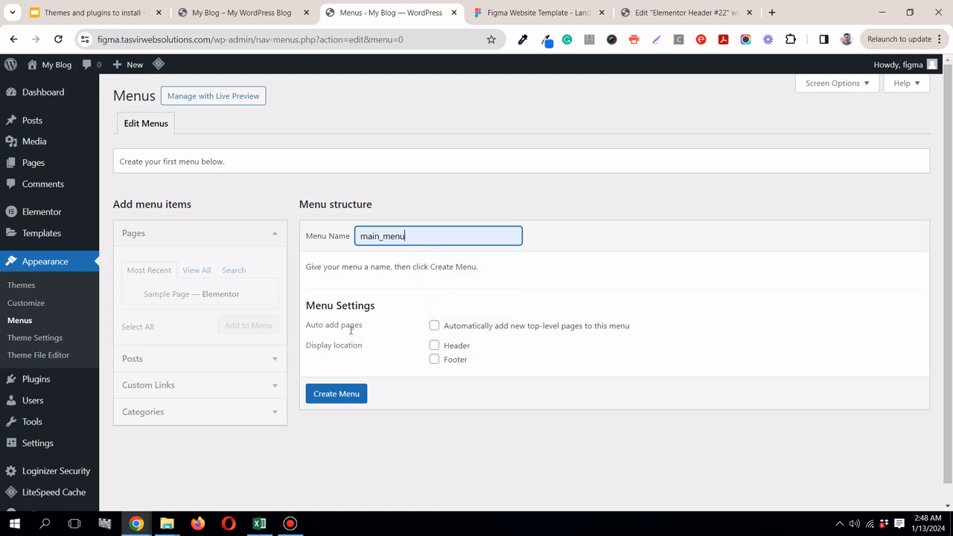
click(337, 397)
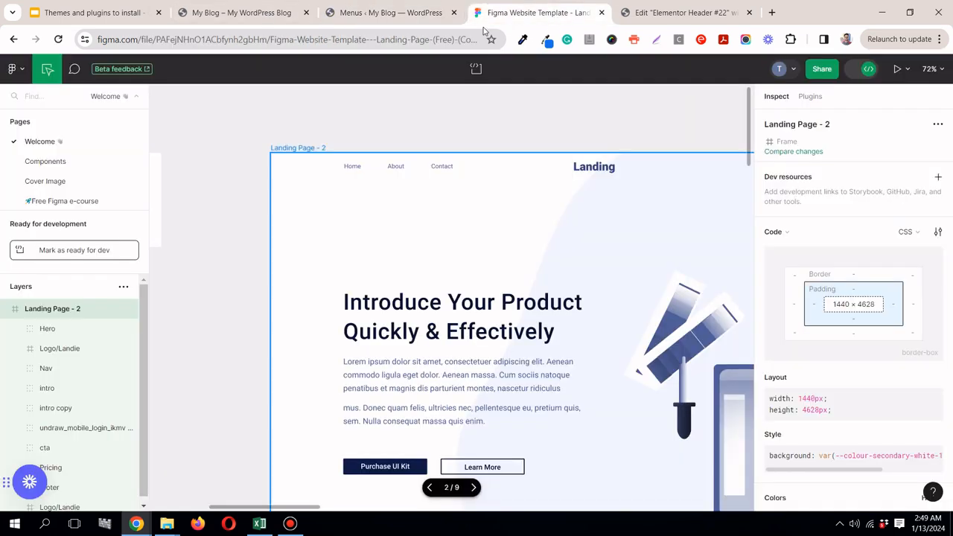
Step: Copy the text of the Home navigation link from the Figma header and return to the WordPress Menus page
click(532, 13)
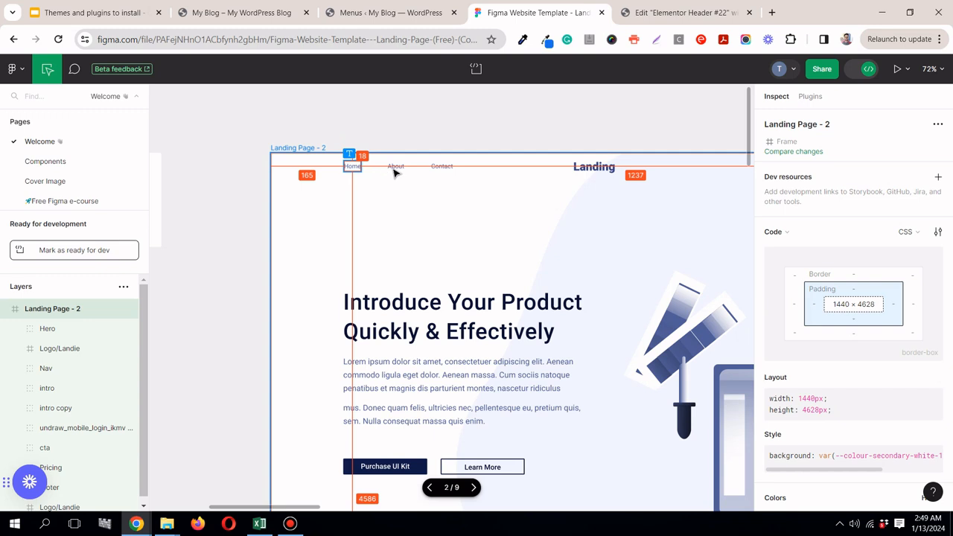
click(347, 168)
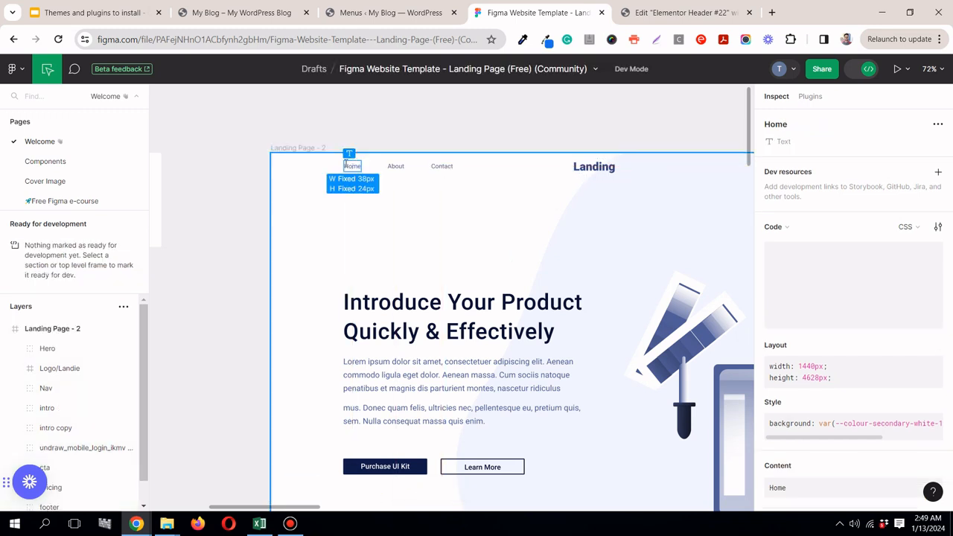
scroll(933, 385, down, 4)
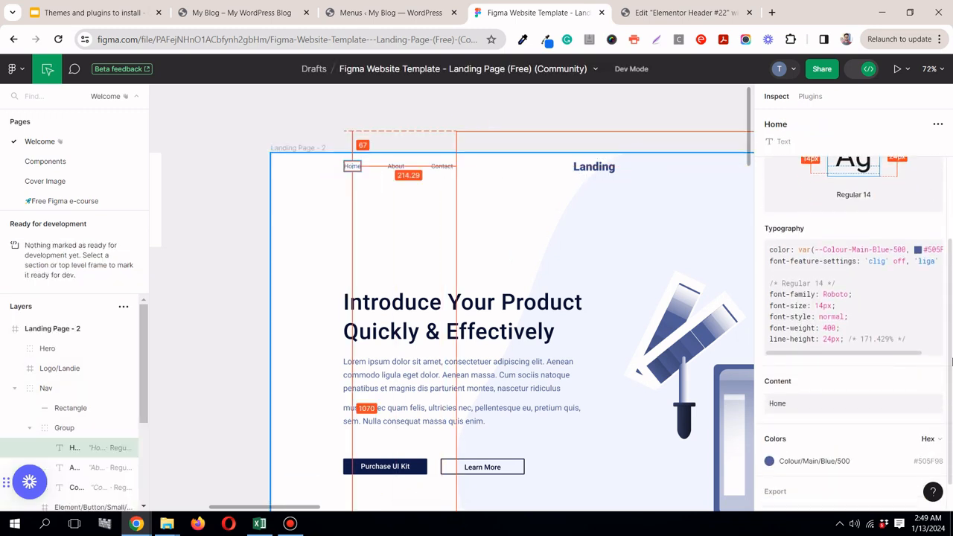
click(934, 359)
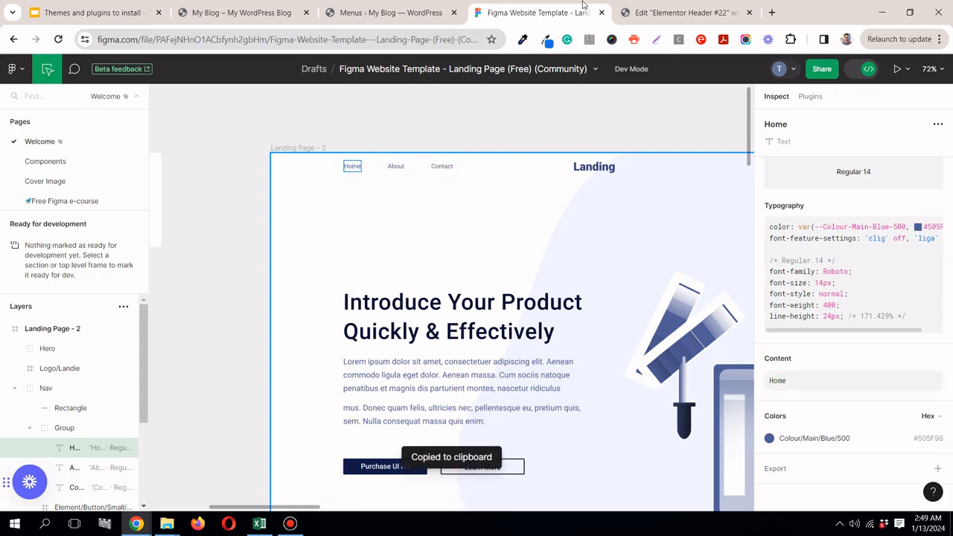
click(655, 13)
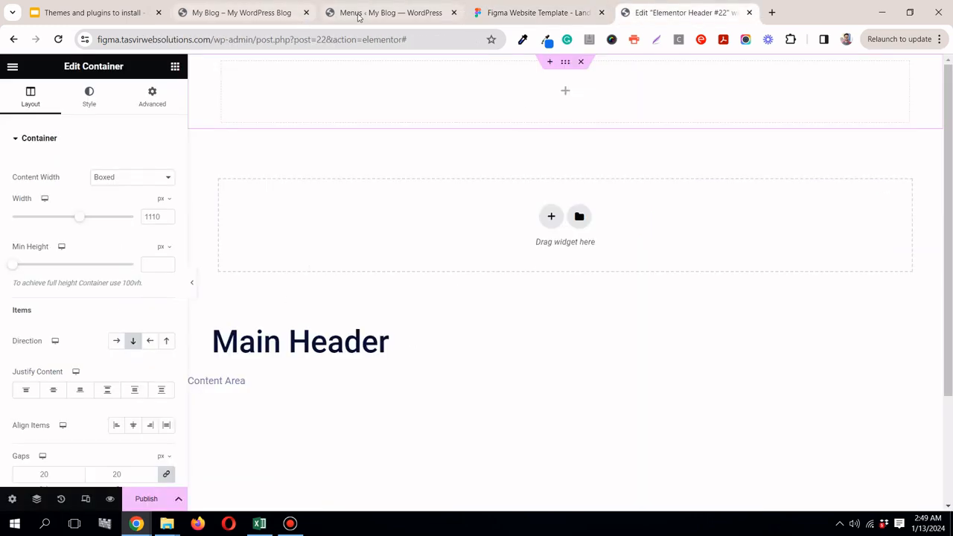
click(417, 13)
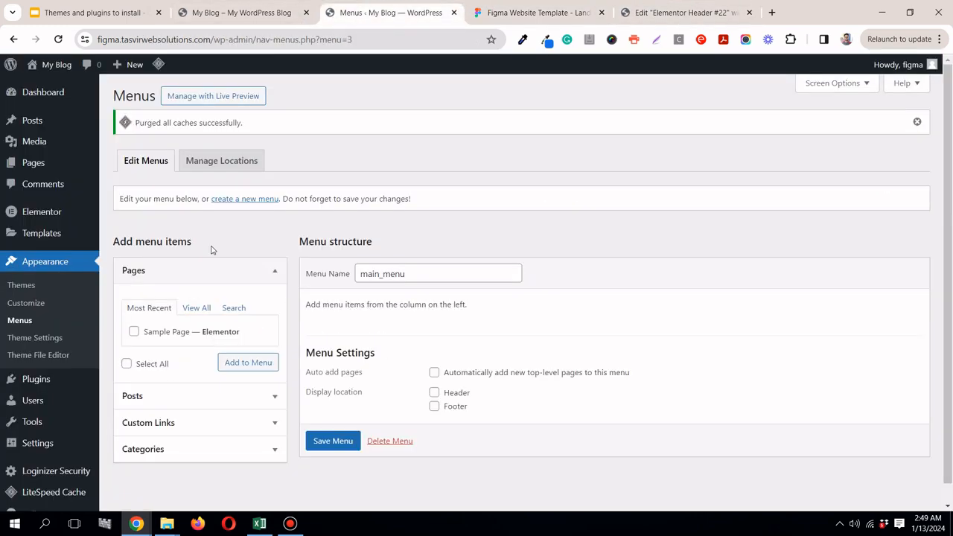
Step: Add a custom link to main_menu with the copied text Home and the URL #
click(237, 421)
scroll(211, 372, down, 1)
click(208, 379)
right_click(209, 372)
click(265, 221)
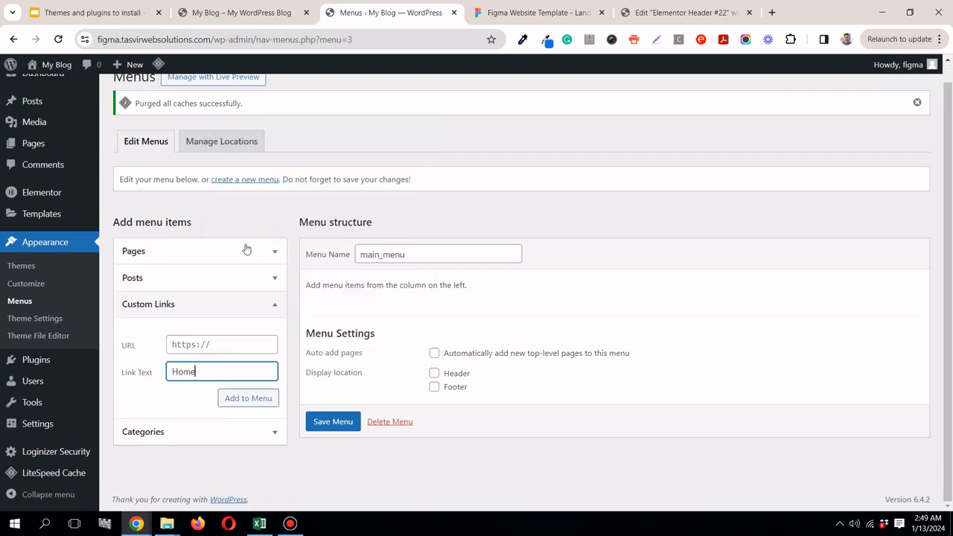
click(273, 253)
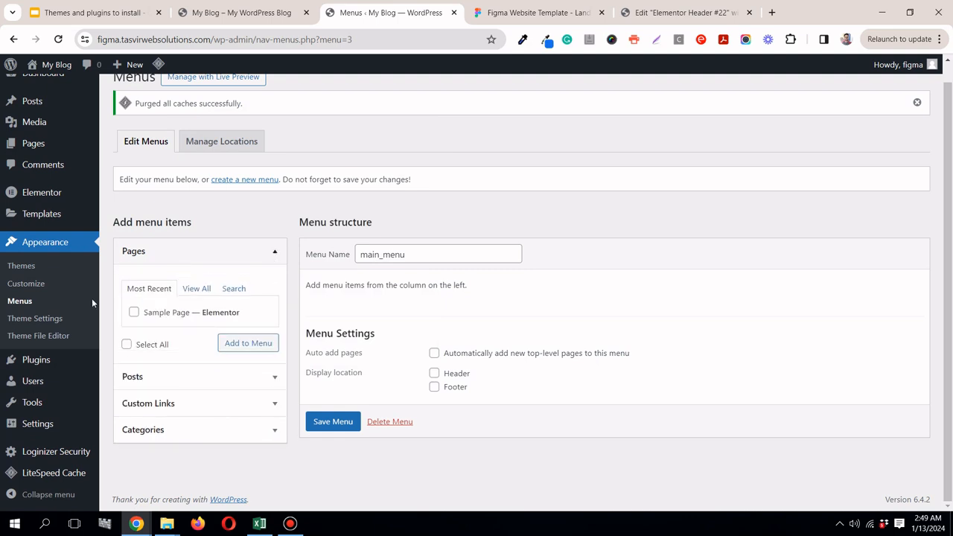
click(275, 252)
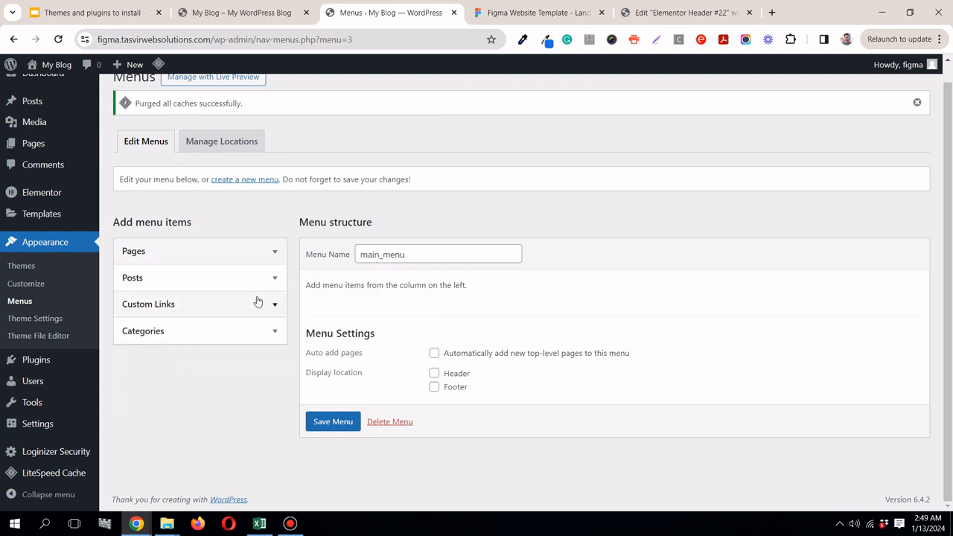
click(275, 304)
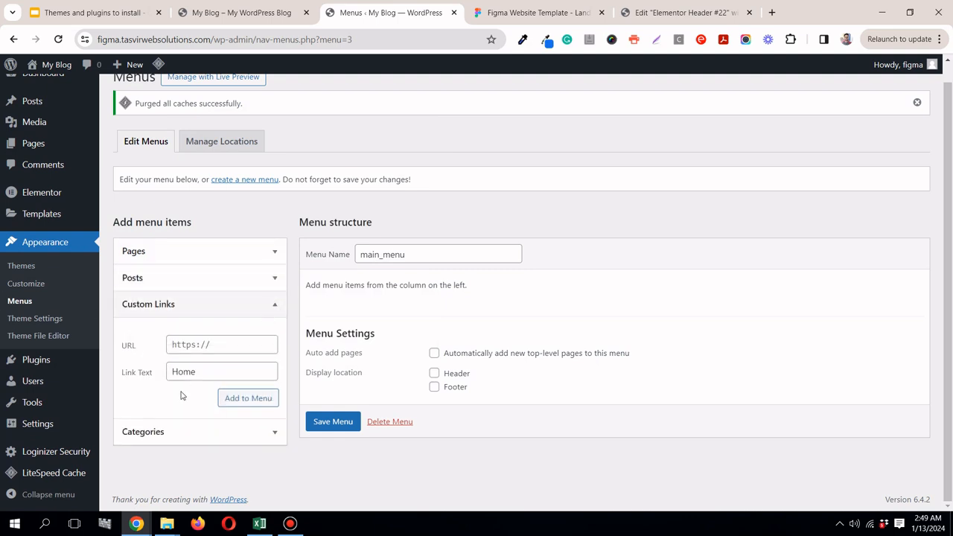
click(195, 343)
text(#)
click(259, 399)
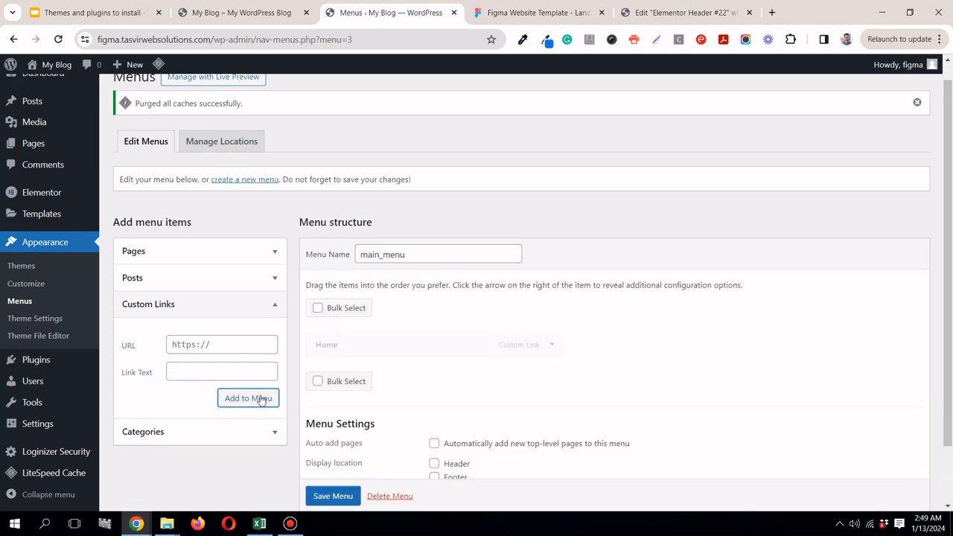
Step: Copy the About link text from the Figma header and add it to main_menu as a custom link with URL #
click(521, 12)
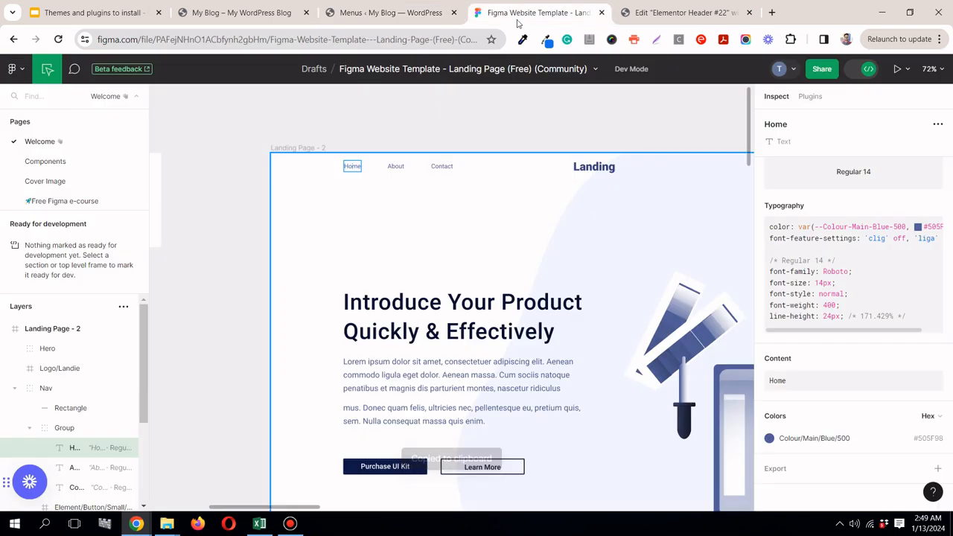
click(397, 169)
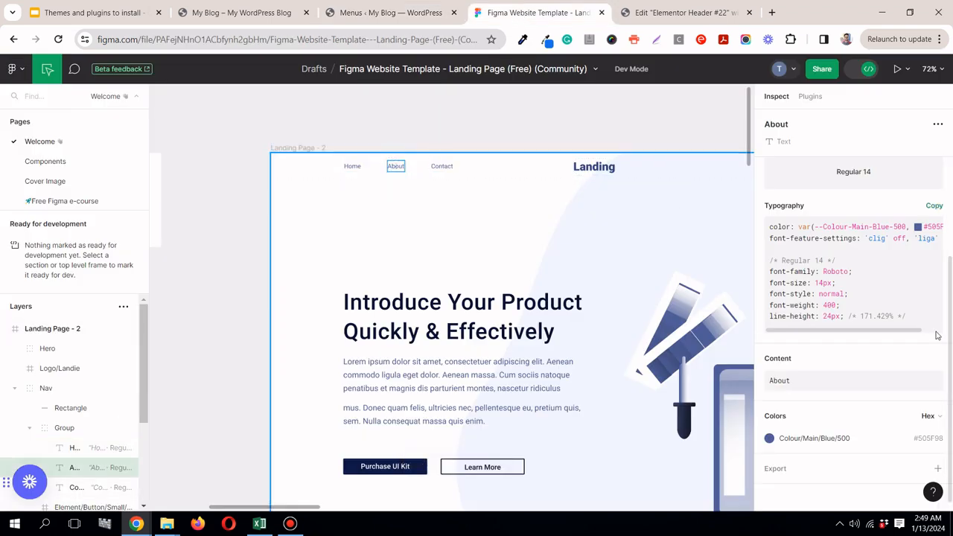
click(934, 359)
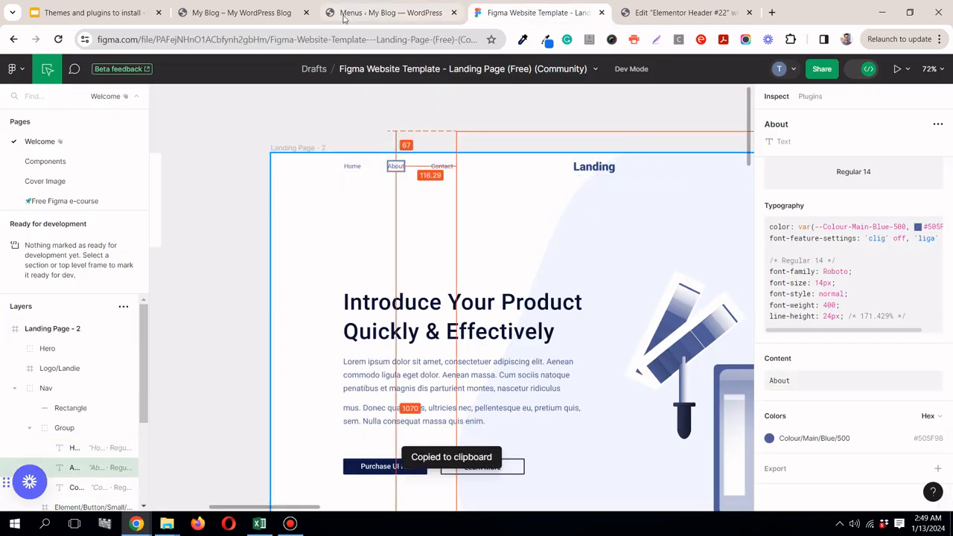
click(366, 22)
click(194, 375)
right_click(192, 378)
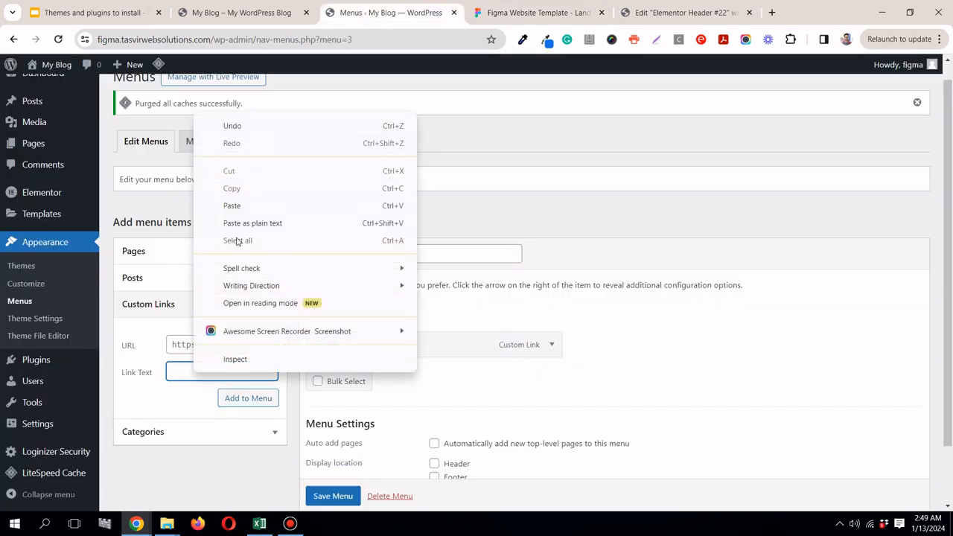
click(246, 223)
click(218, 339)
text(#)
click(265, 402)
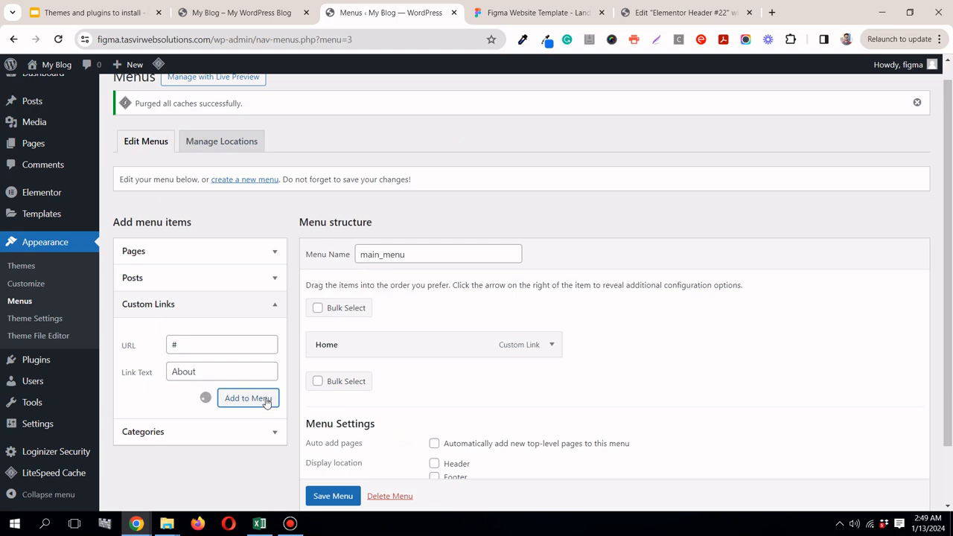
Step: Copy the Contact link text from the Figma header, add it to main_menu as a custom link with URL #, and save the menu
click(532, 13)
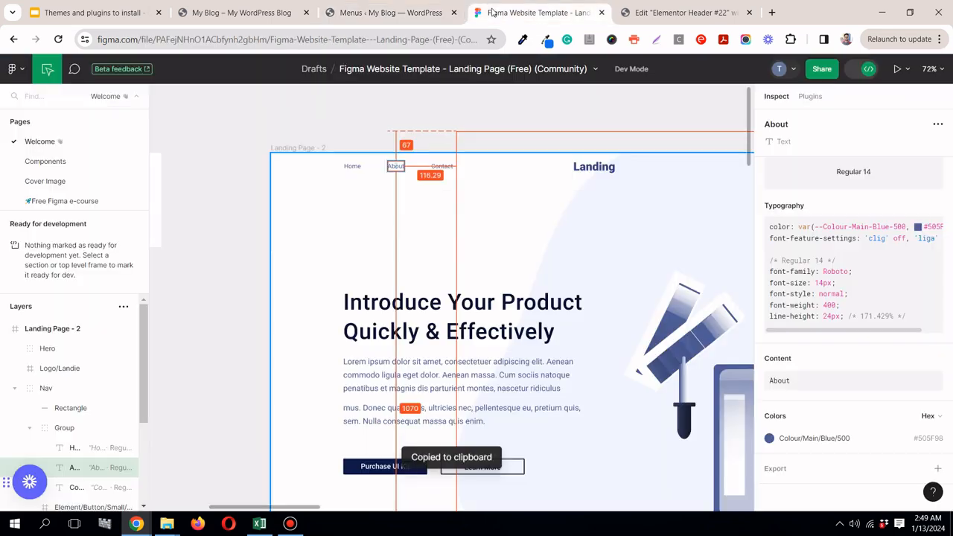
click(442, 167)
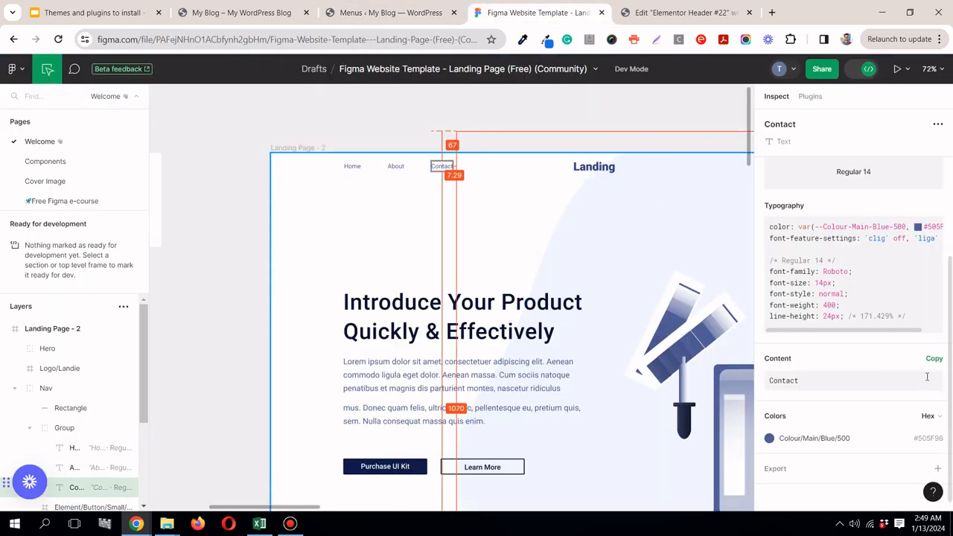
click(934, 359)
click(383, 15)
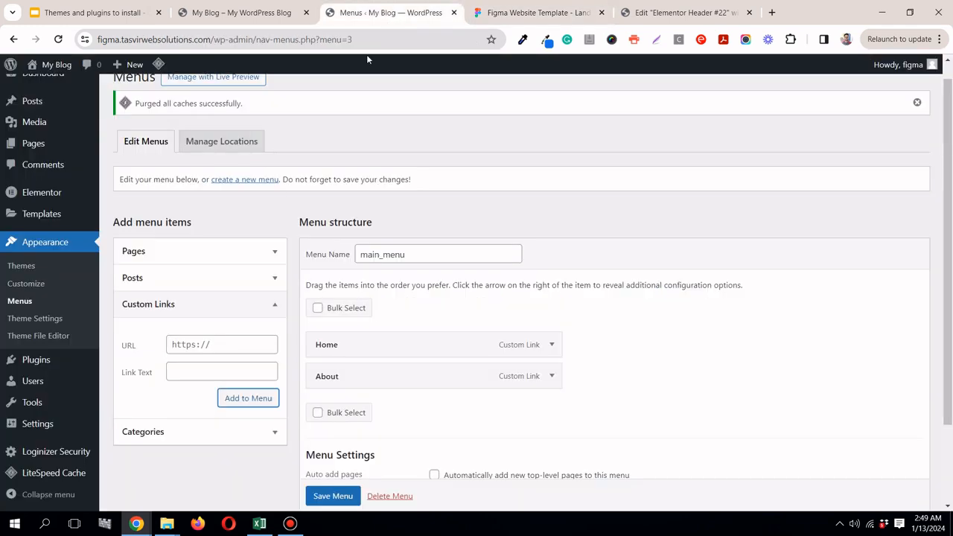
click(215, 373)
right_click(214, 373)
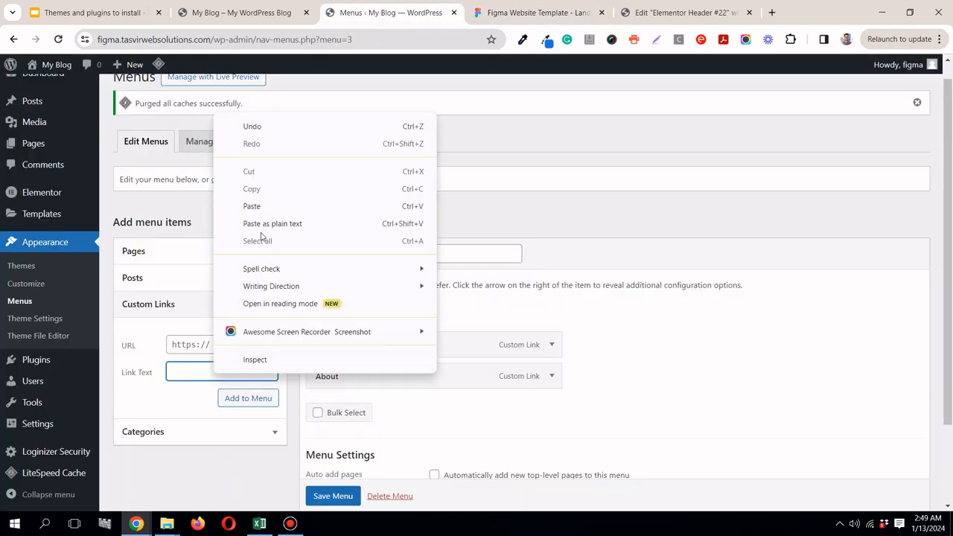
click(259, 223)
click(226, 344)
text(#)
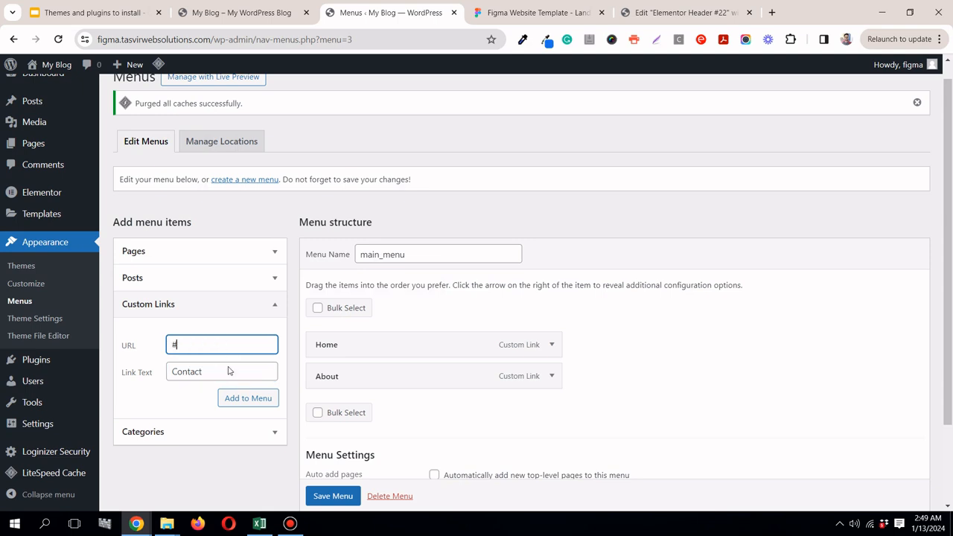
click(239, 399)
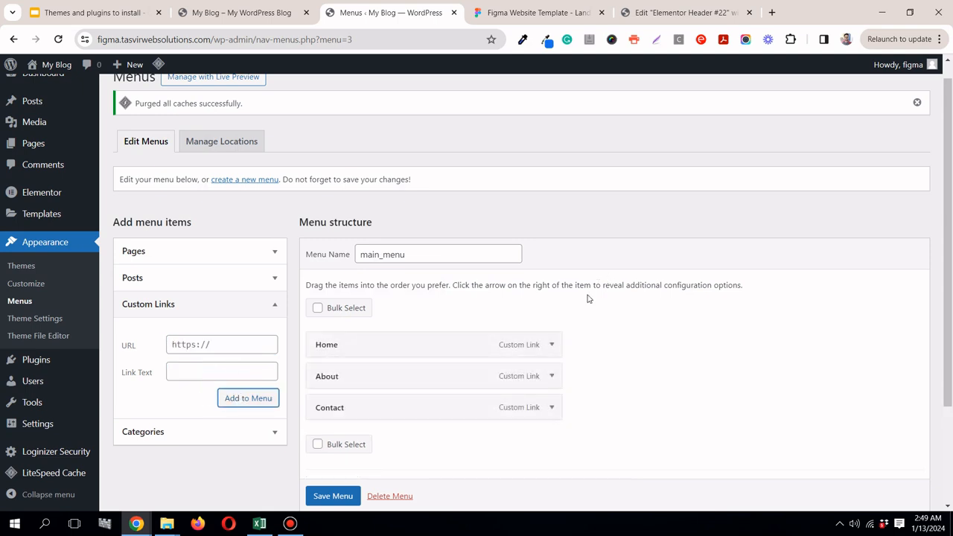
scroll(335, 492, down, 1)
click(337, 494)
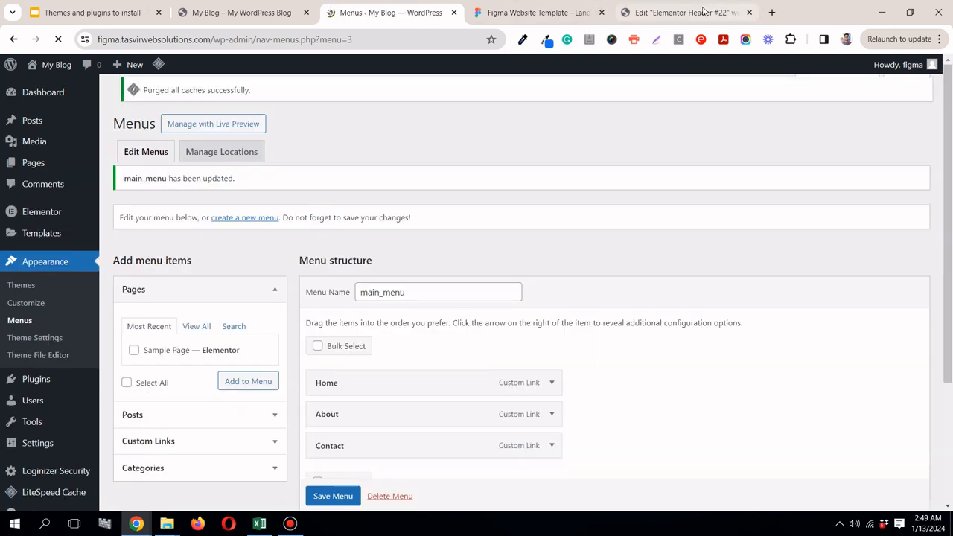
Step: Save the Main Header template as a draft in the Elementor editor and reload the editor page
click(664, 14)
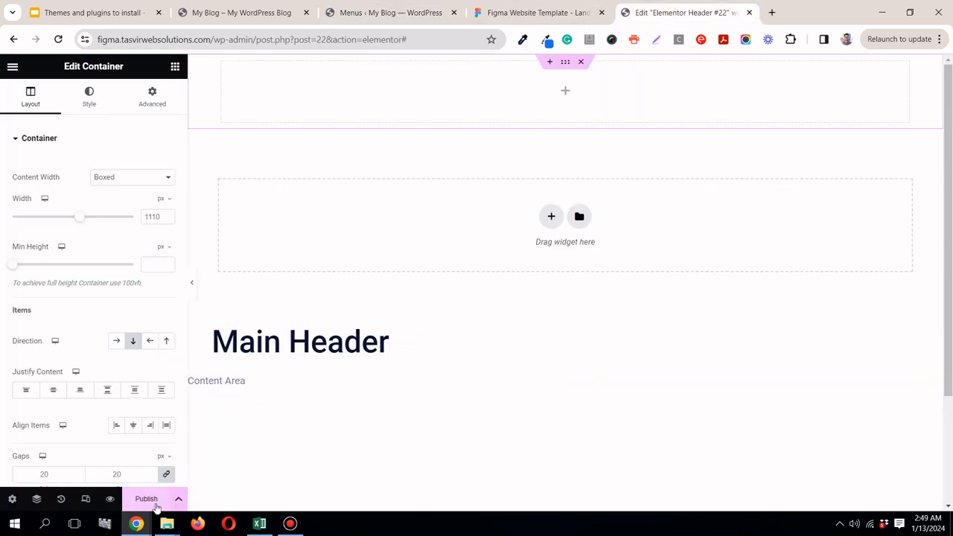
click(178, 499)
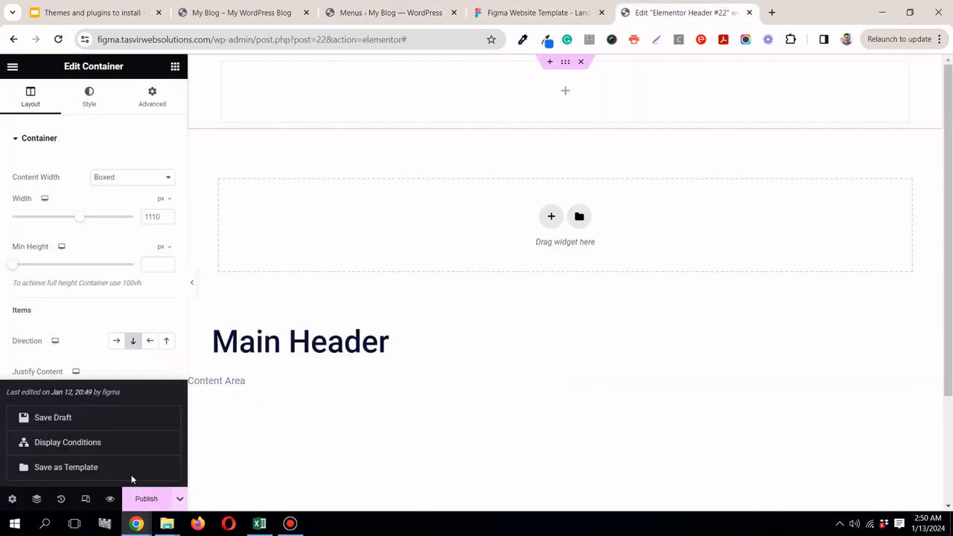
click(94, 415)
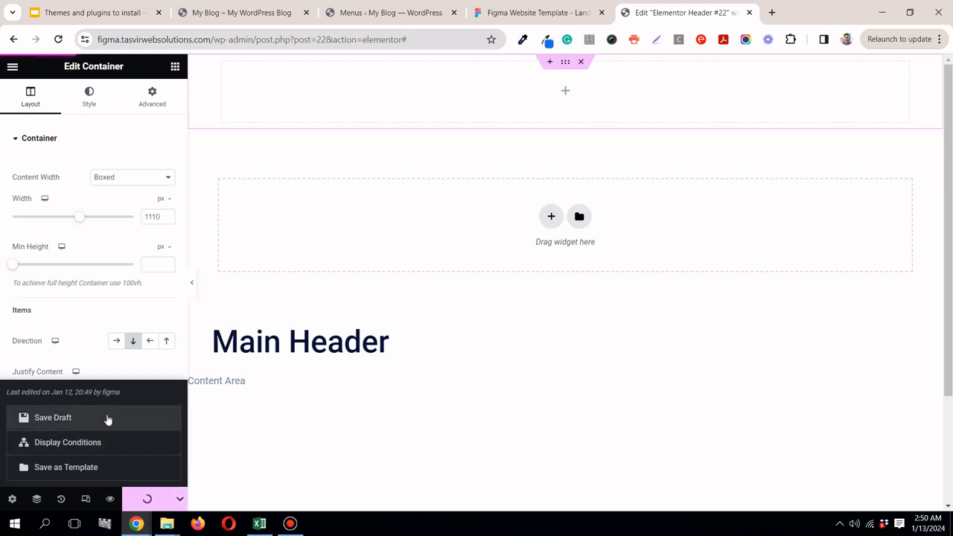
click(178, 499)
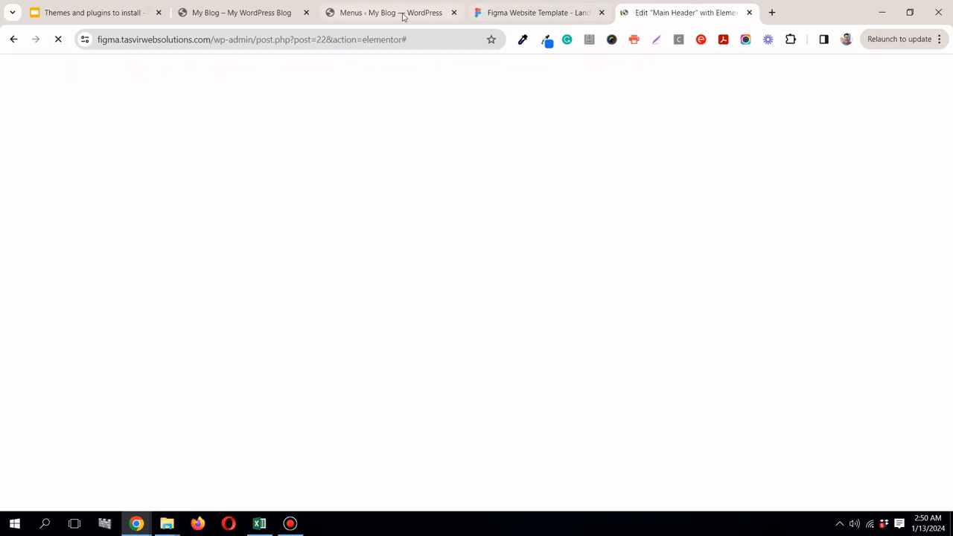
Step: Check the full header layout in the Figma design and return to the Main Header editor
click(571, 18)
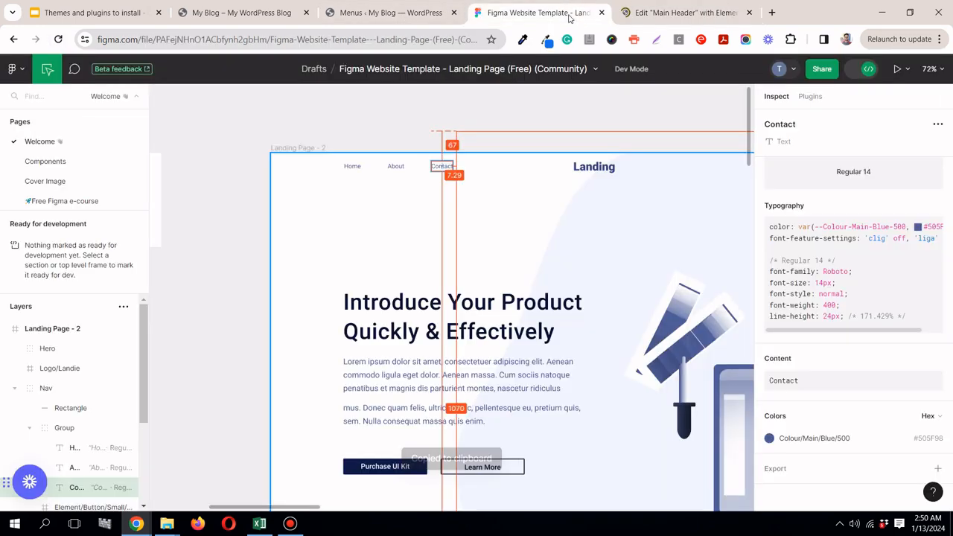
scroll(461, 301, down, 3)
scroll(456, 291, up, 2)
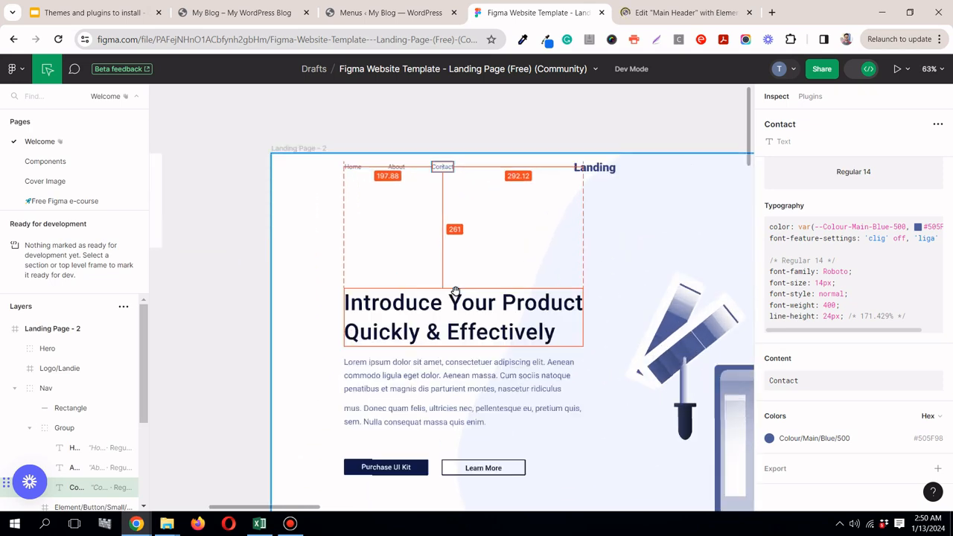
scroll(455, 291, down, 5)
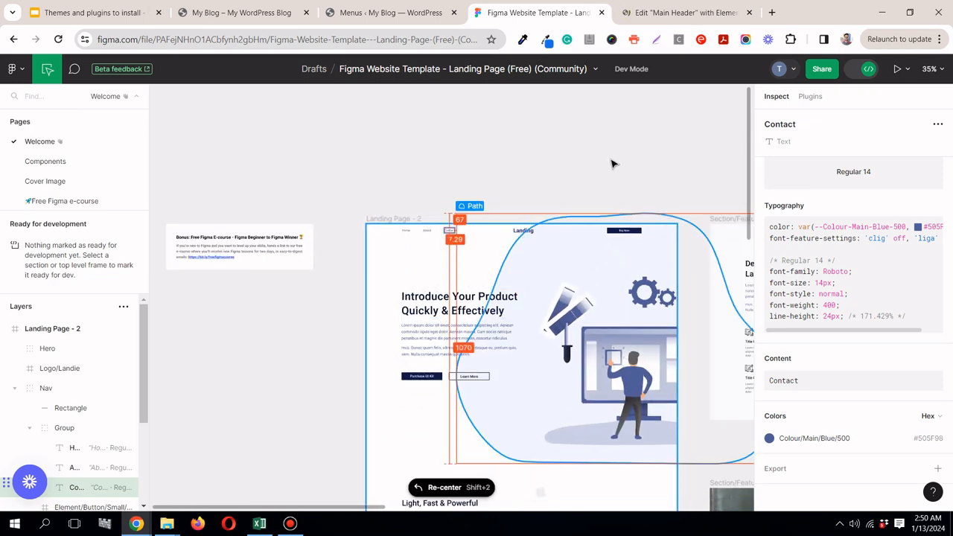
click(645, 13)
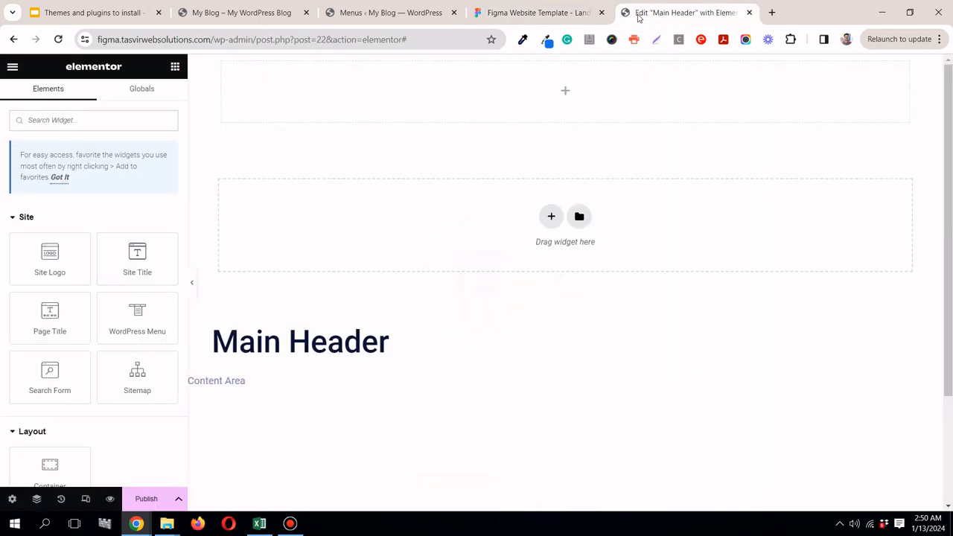
Step: Check the navigation links in the Figma header, then add a WordPress Menu widget to the empty Main Header container
click(529, 18)
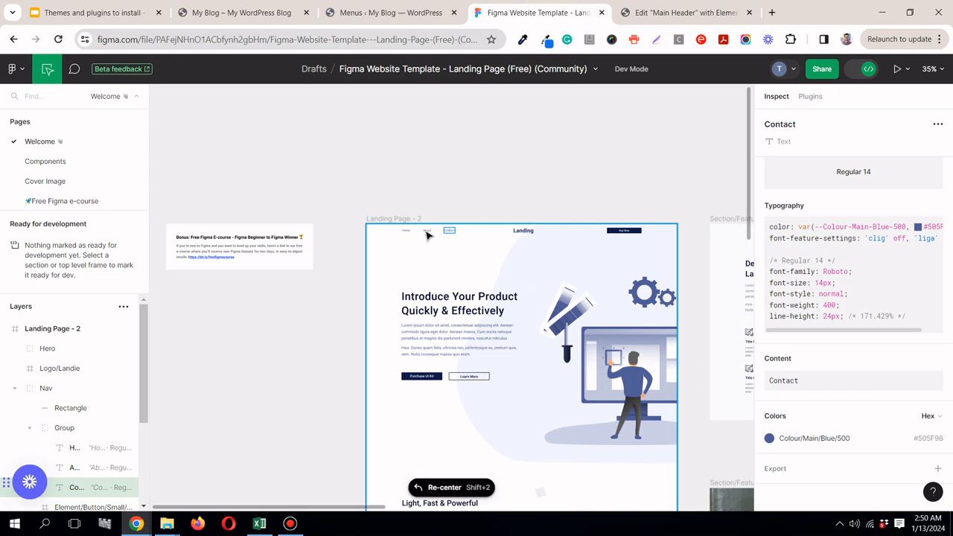
click(647, 8)
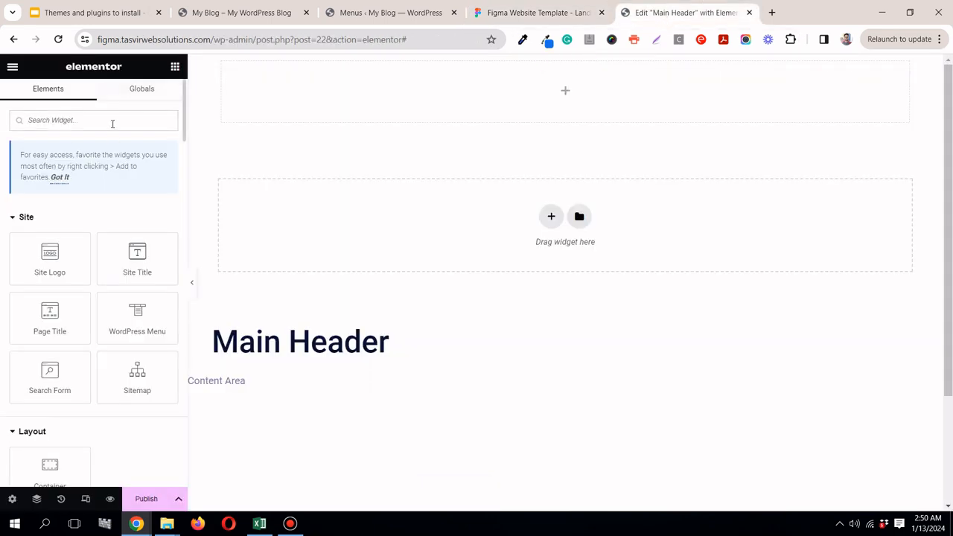
text(me)
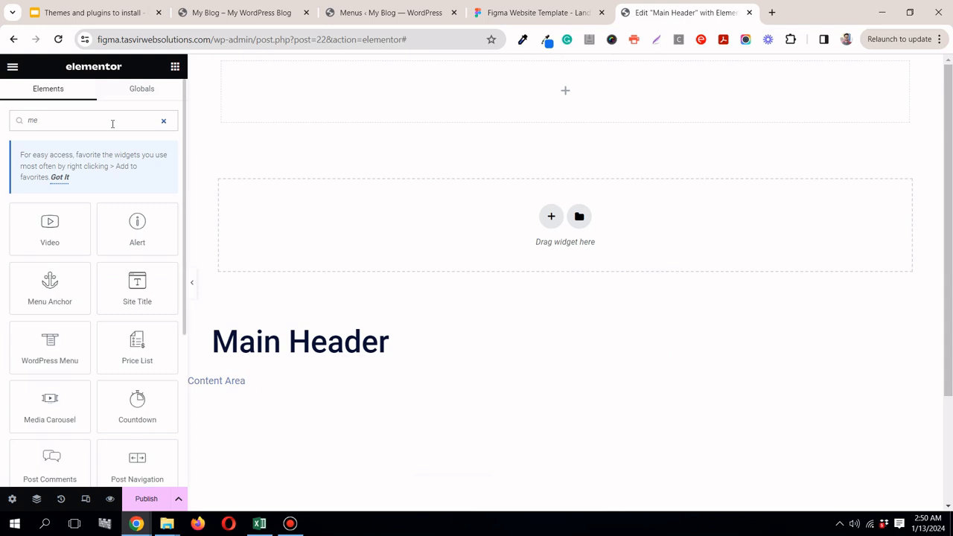
text(nu)
drag(113, 244, 552, 92)
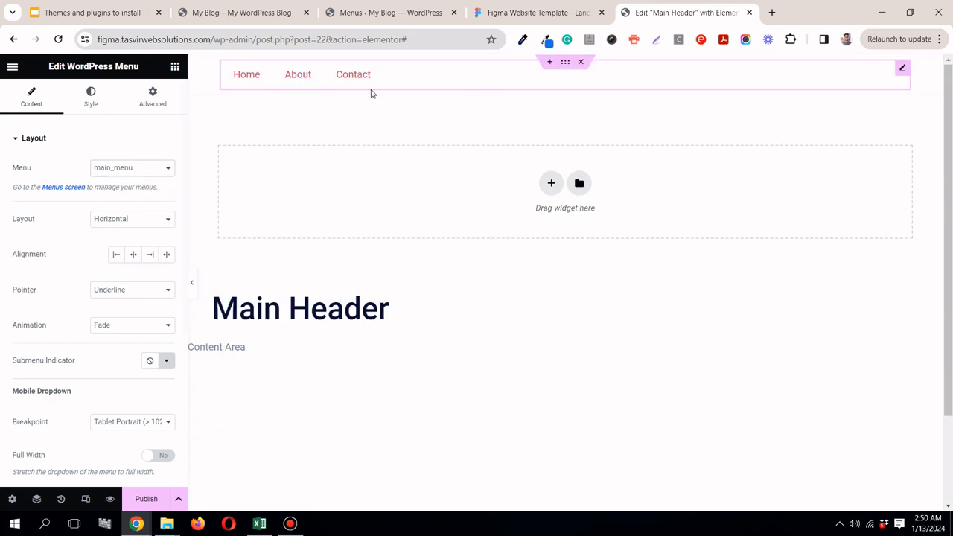
Step: Inspect the Landing logo text in the Figma header and add a Heading widget below the navigation menu
click(534, 13)
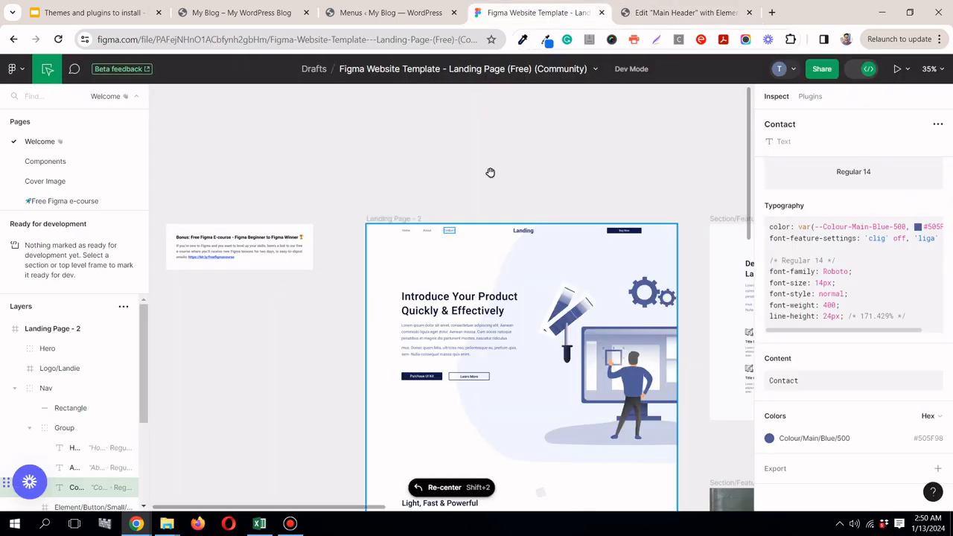
click(524, 231)
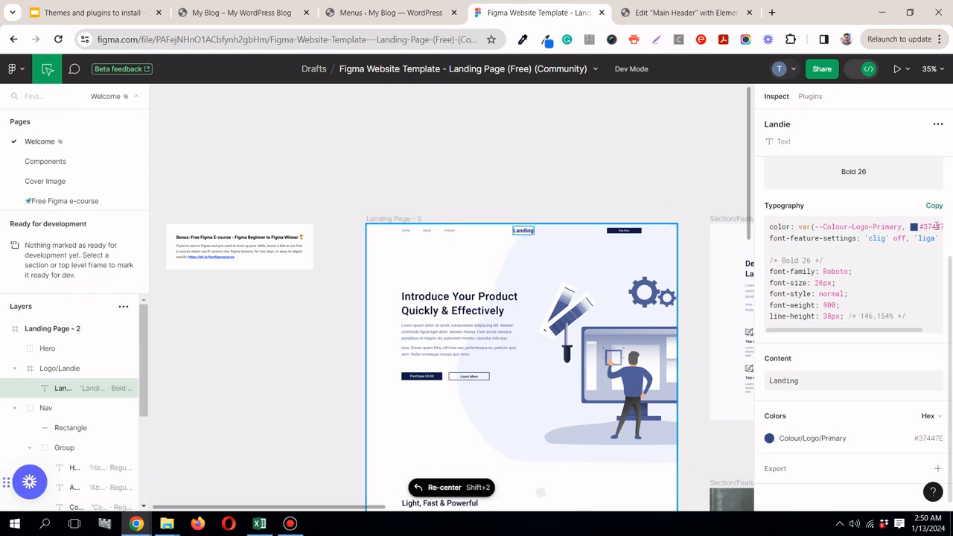
click(711, 13)
click(175, 68)
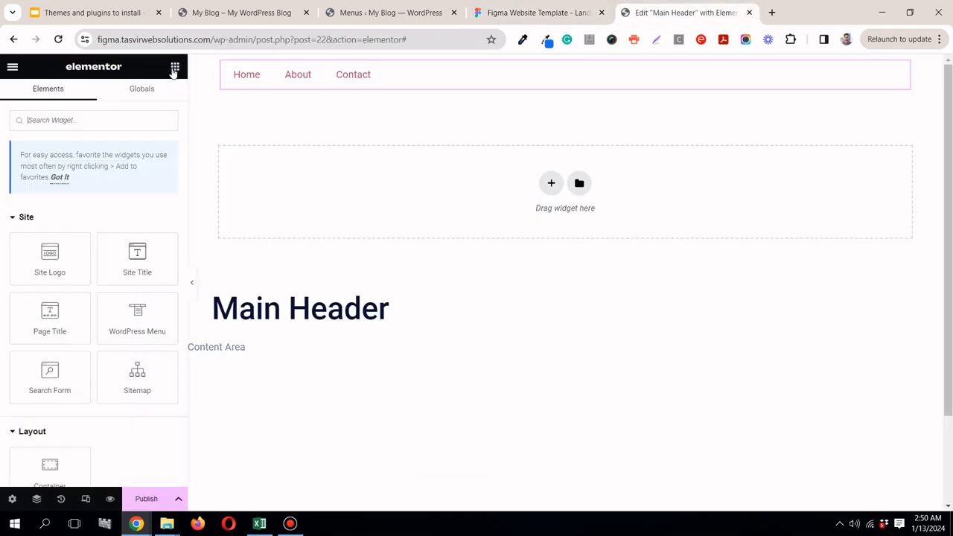
scroll(91, 341, down, 1)
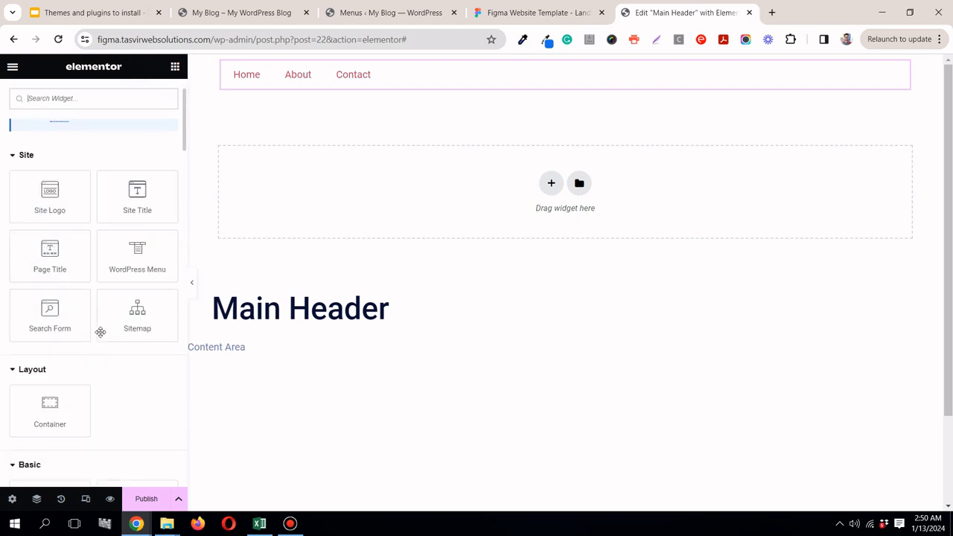
scroll(112, 331, down, 1)
drag(62, 449, 350, 80)
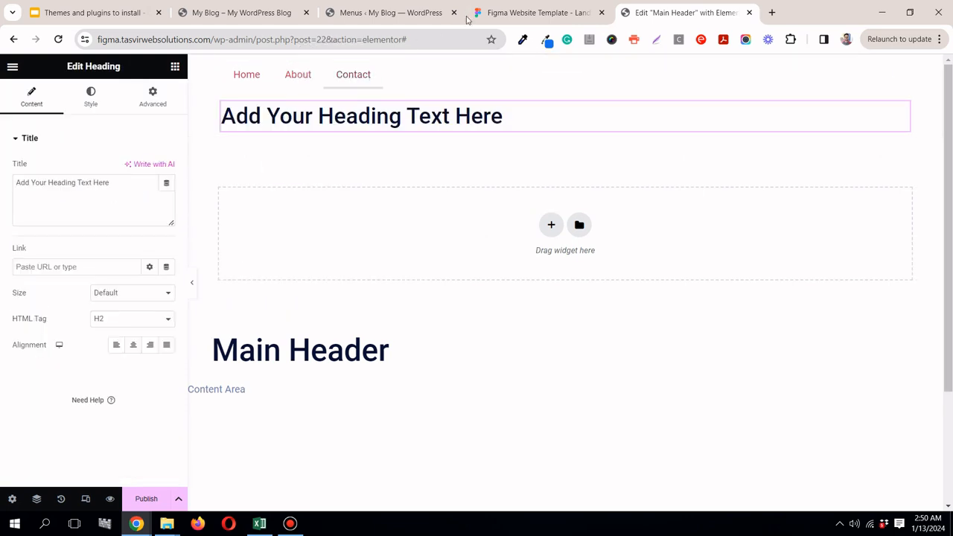
Step: Check the logo's typography in Figma and set the new heading's HTML tag to H3
click(544, 12)
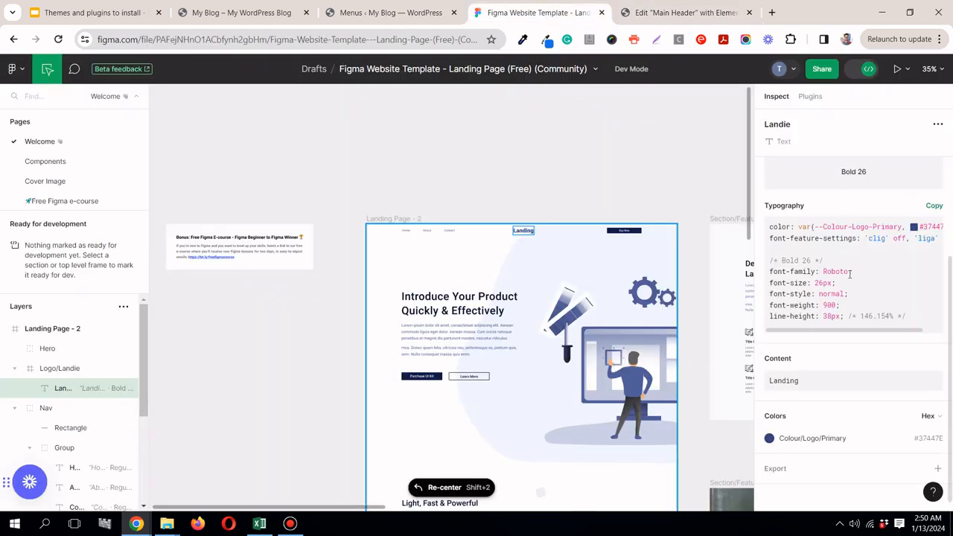
click(681, 13)
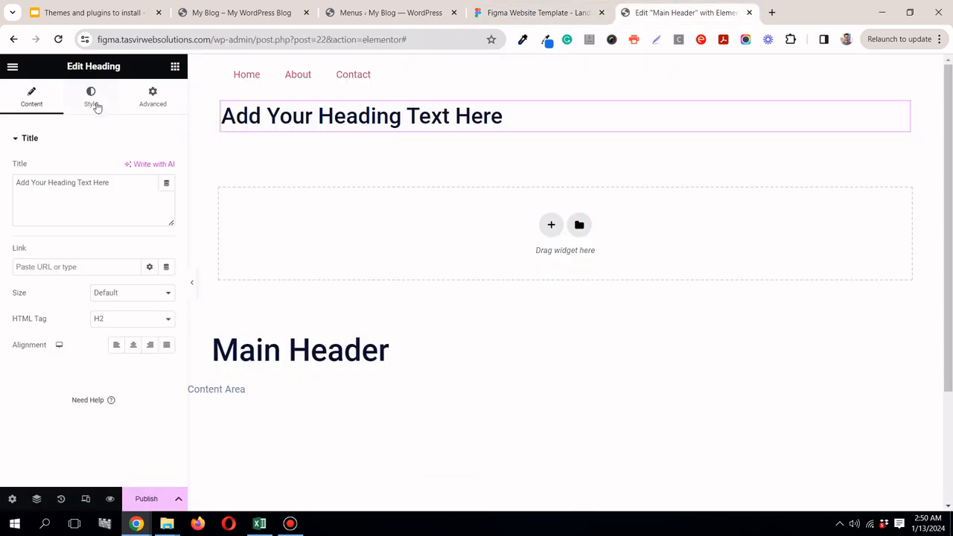
click(161, 326)
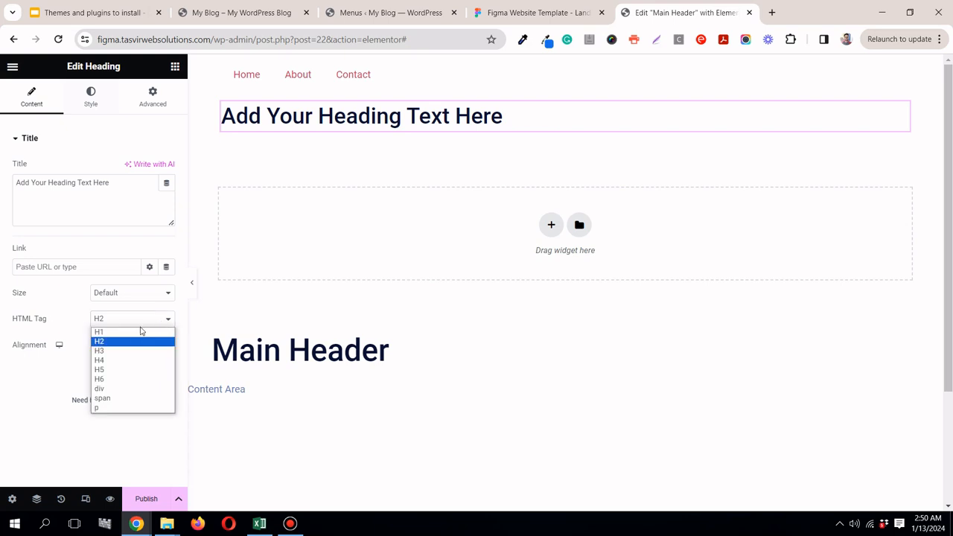
click(114, 351)
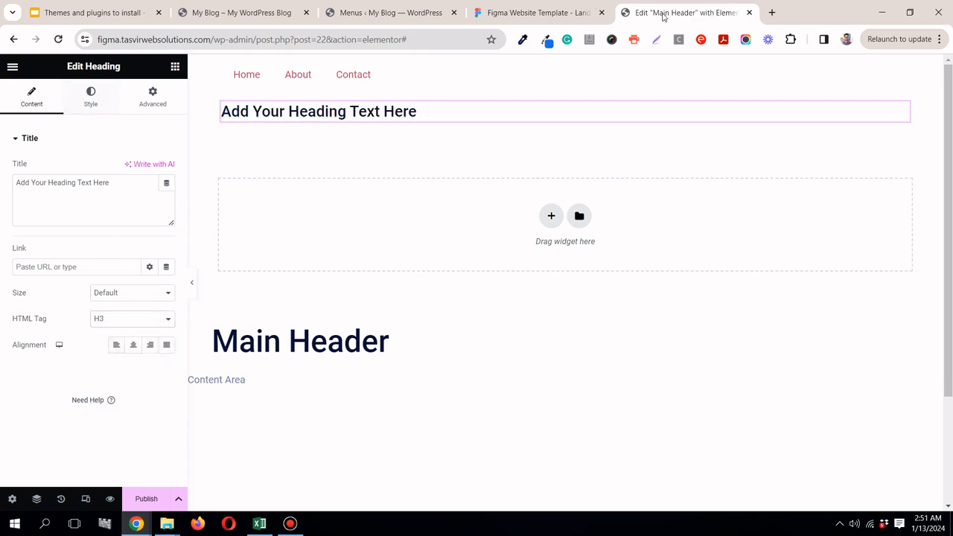
Step: Check the logo's font size in Figma and set the heading's typography size to 26 px
click(555, 12)
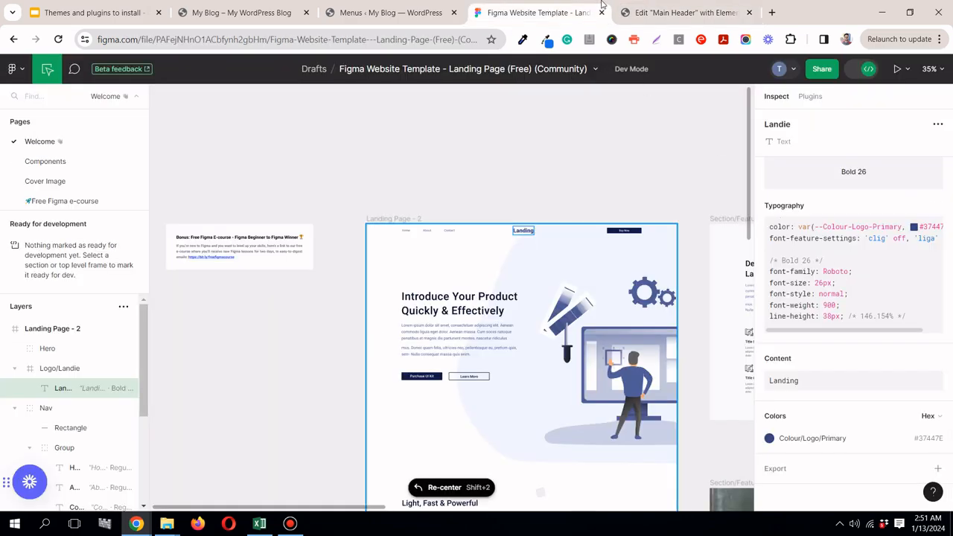
click(693, 15)
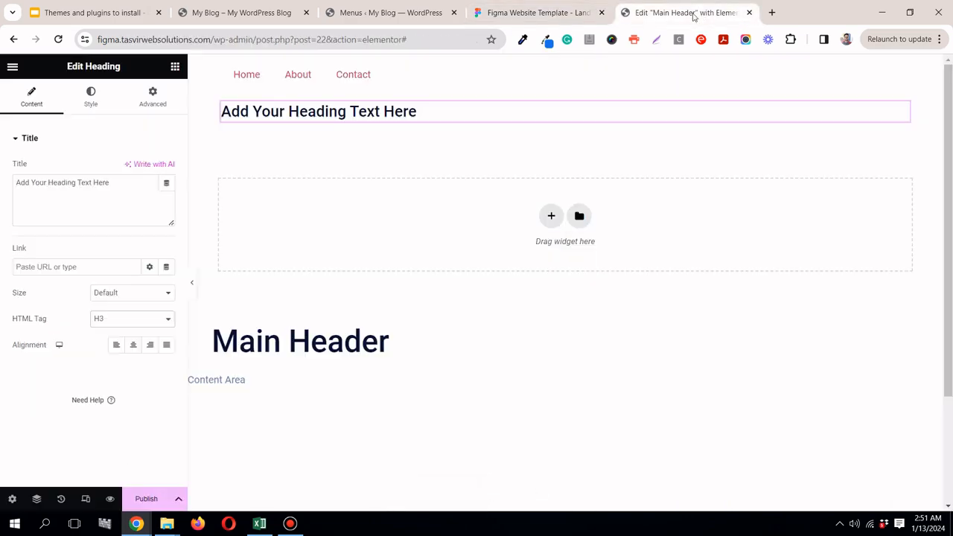
click(100, 97)
click(166, 195)
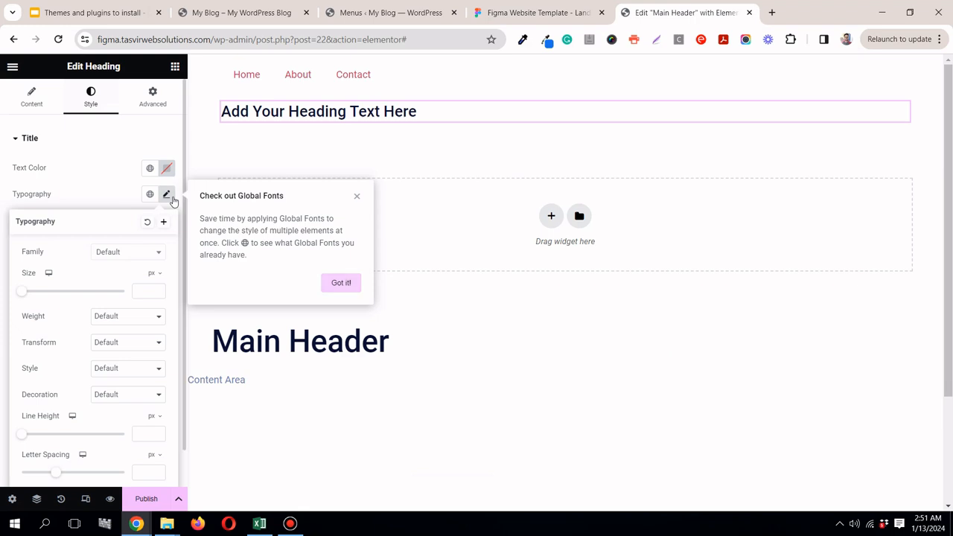
click(150, 291)
text(28)
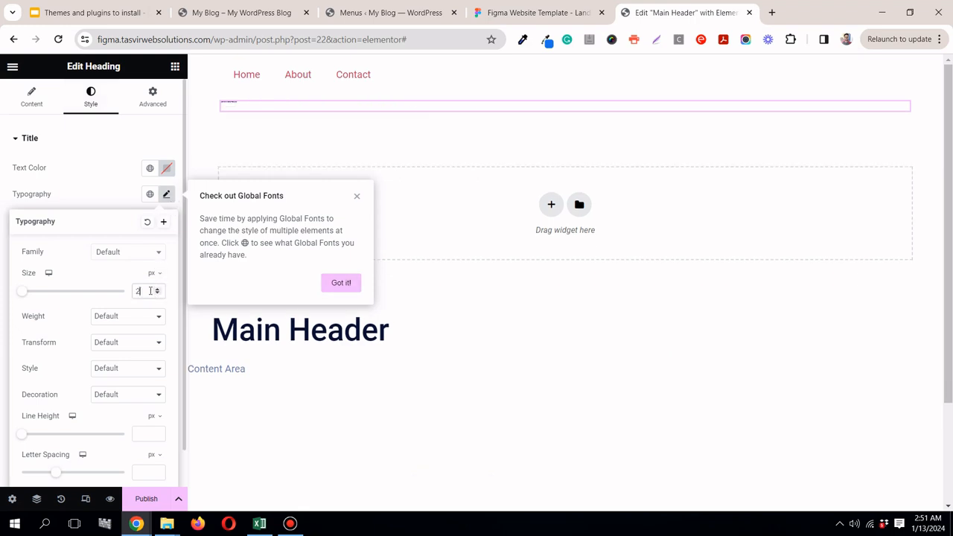
Step: Copy the logo text Landing from Figma and replace the heading's placeholder title with it as plain text
click(513, 13)
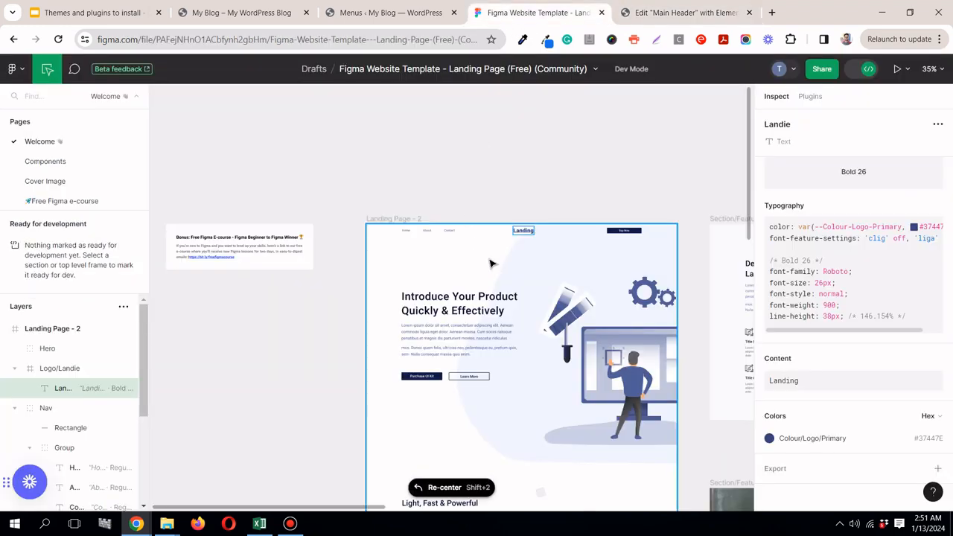
click(934, 359)
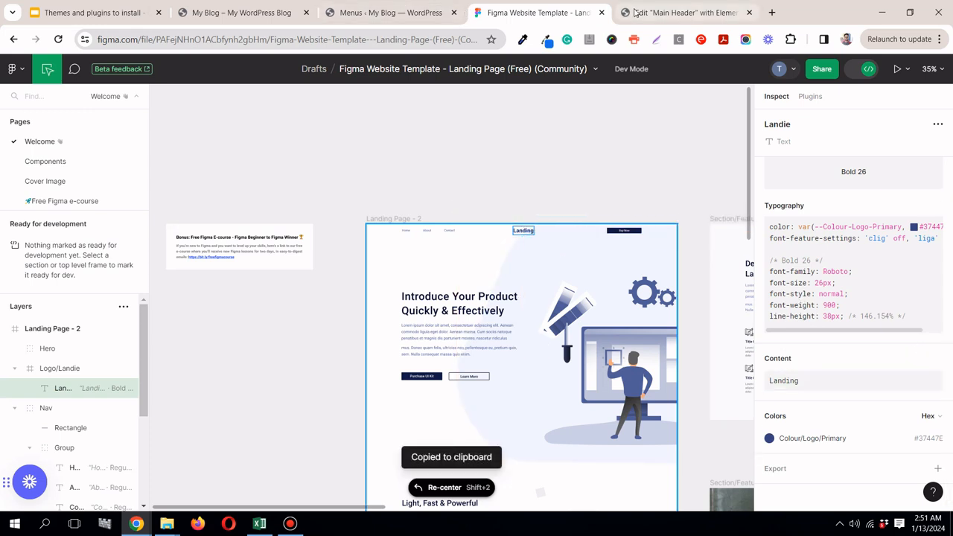
click(685, 13)
click(17, 94)
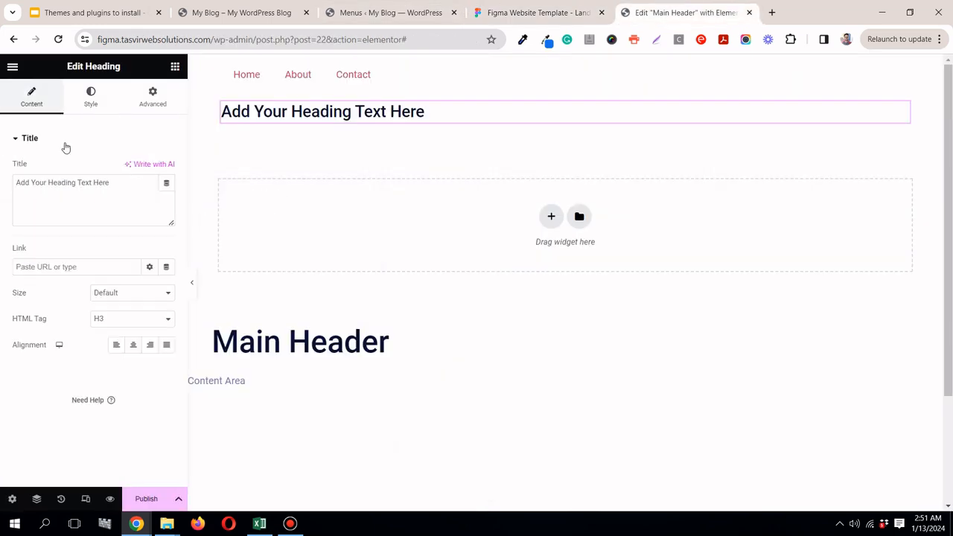
click(92, 186)
triple_click(92, 185)
right_click(99, 187)
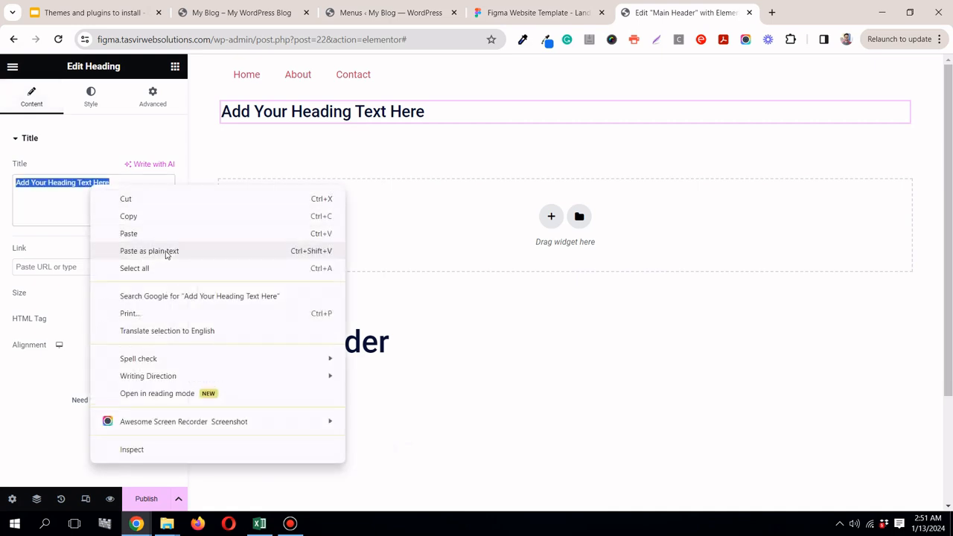
click(166, 251)
Step: Copy the logo colour #37447E from Figma and apply it as the Landing heading's text color
click(532, 13)
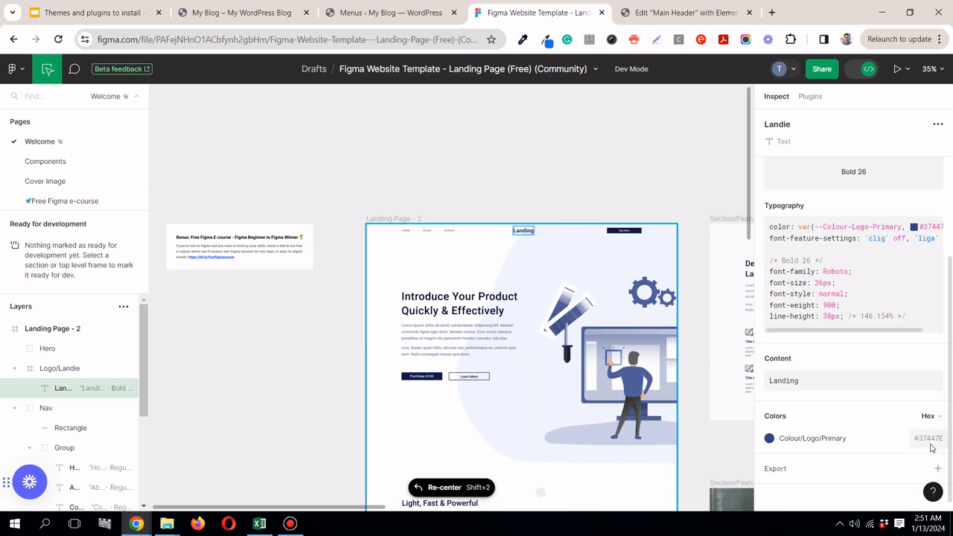
click(641, 11)
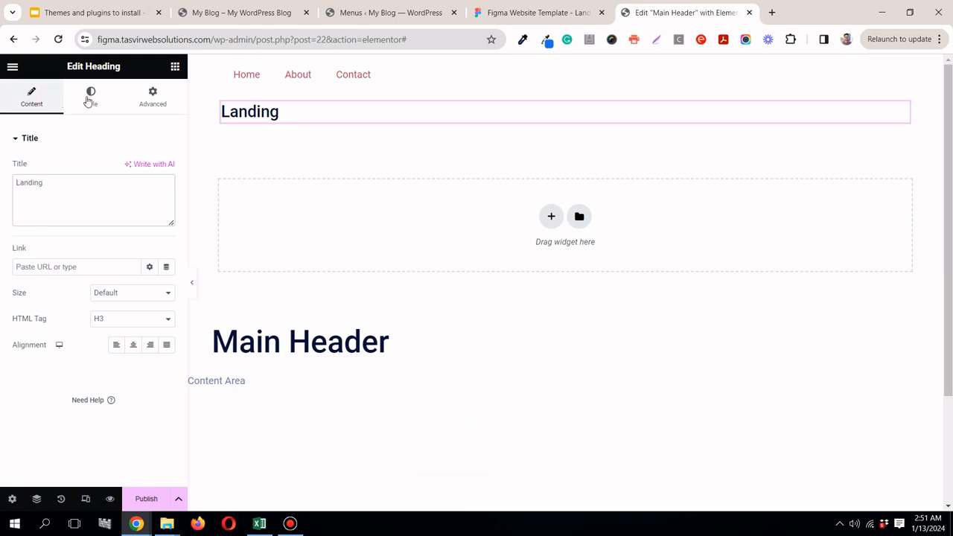
click(89, 98)
click(149, 168)
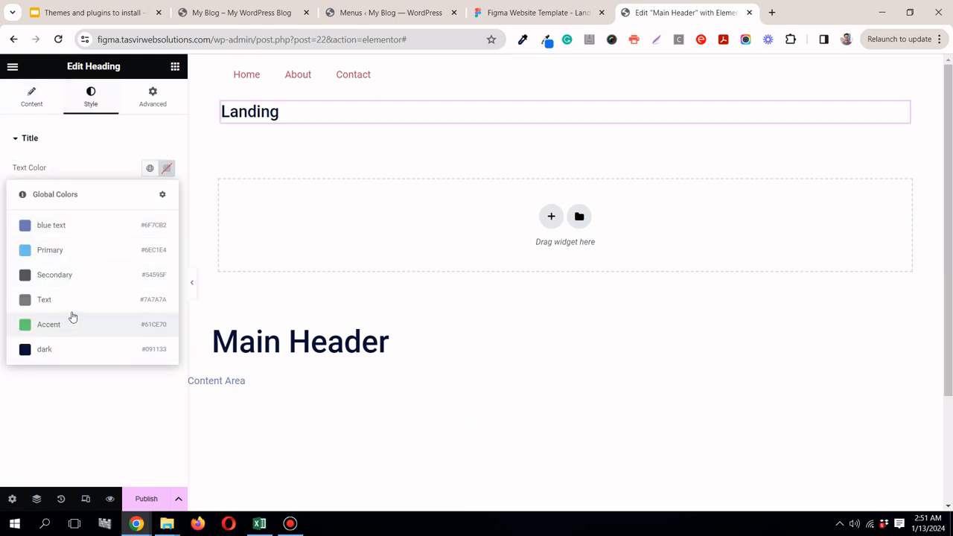
click(110, 143)
click(533, 13)
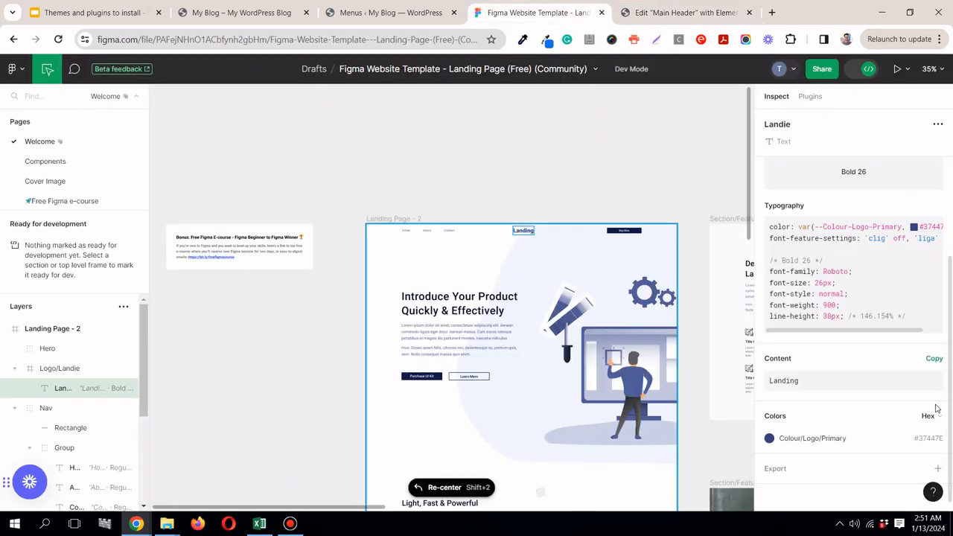
click(931, 439)
click(658, 14)
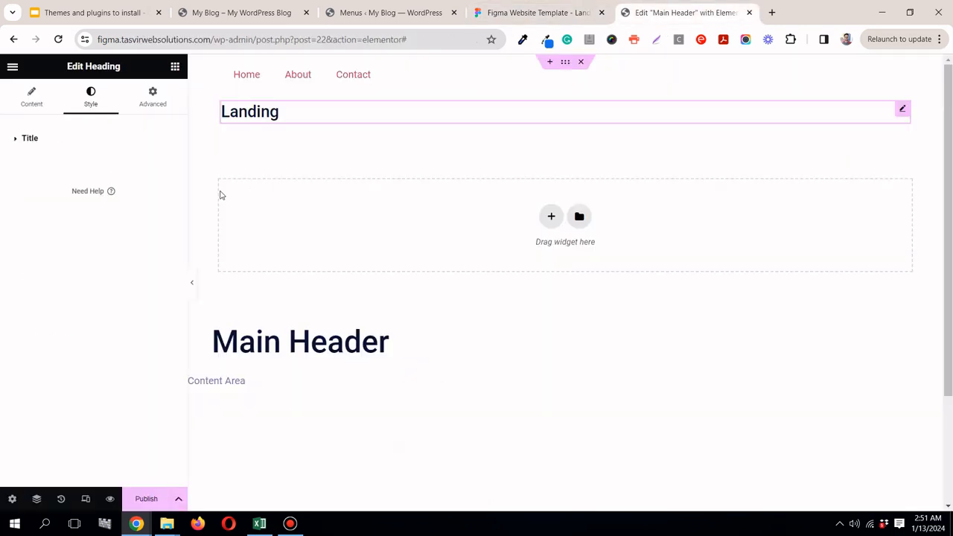
click(57, 140)
click(167, 169)
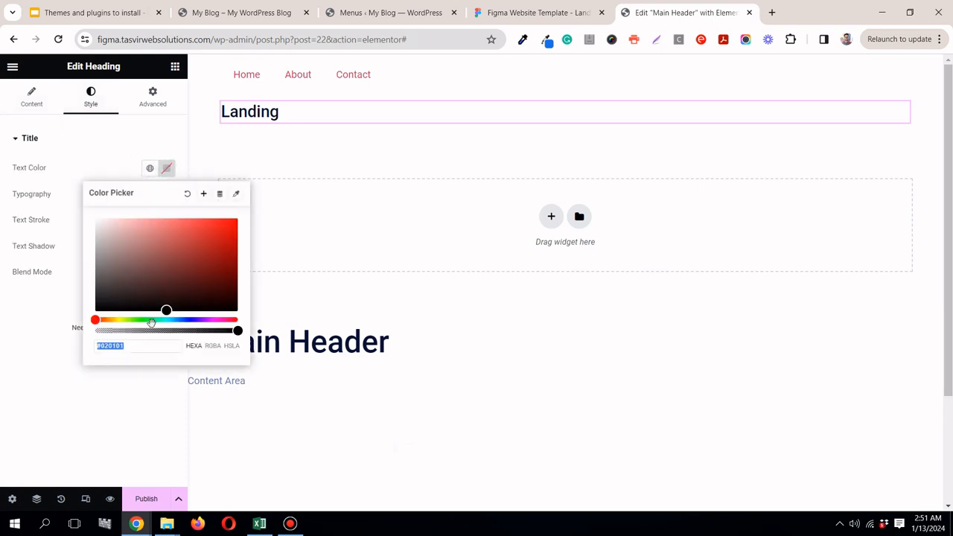
right_click(146, 343)
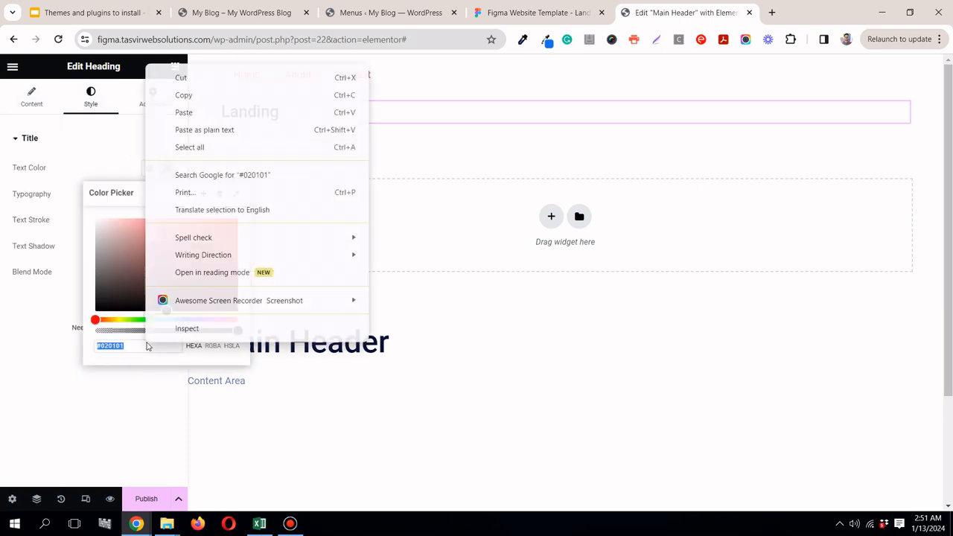
click(185, 126)
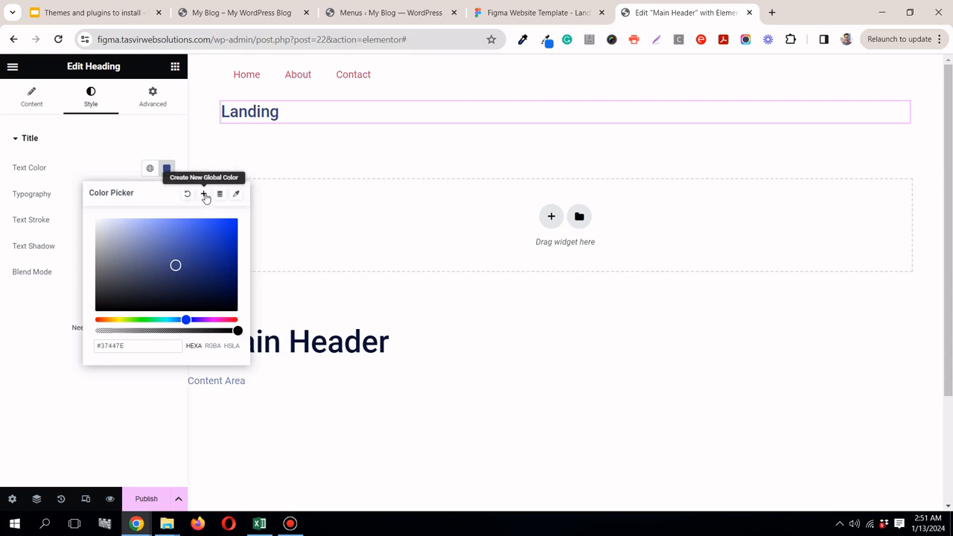
Step: Create a new global color from the heading's text color, giving it a name that starts with "pri"
click(206, 195)
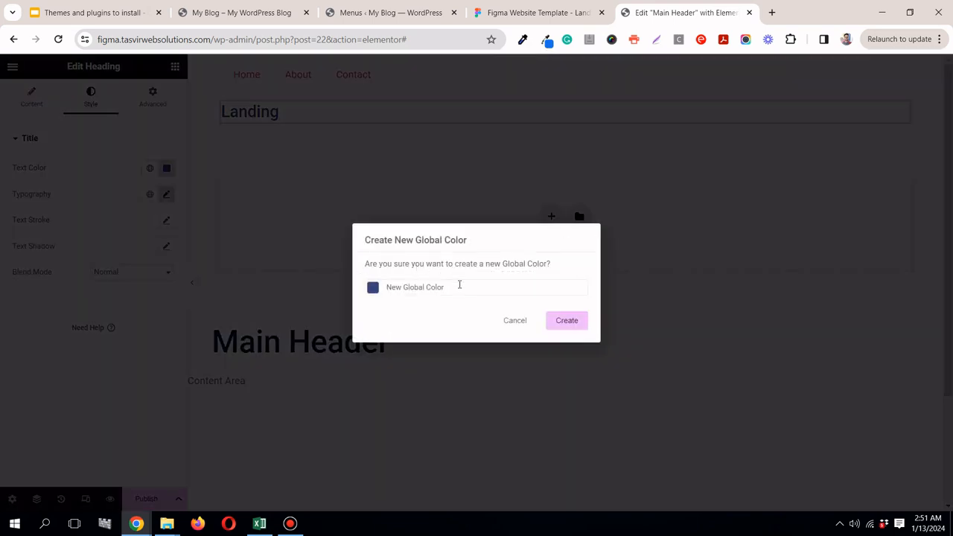
triple_click(460, 285)
text(pri)
click(567, 321)
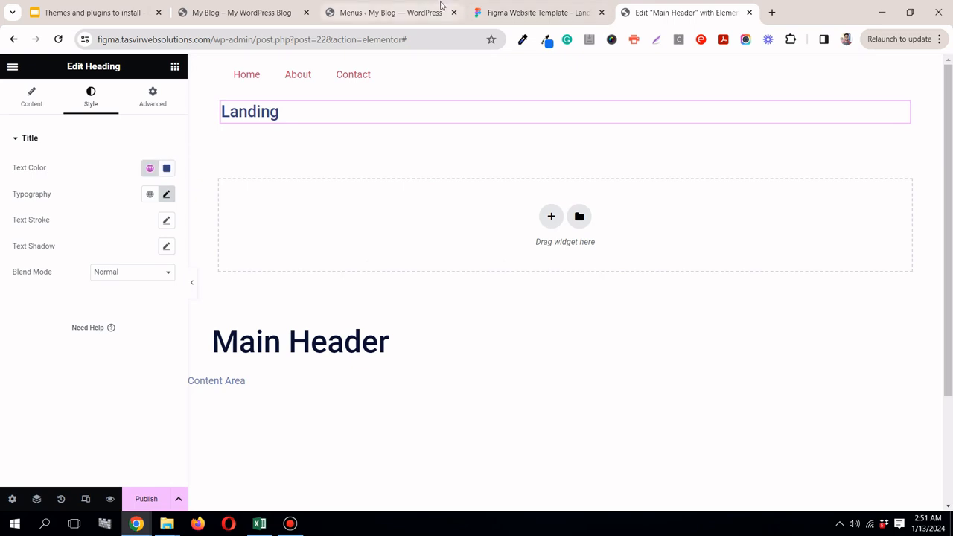
Step: Check the logo's font weight in Figma and set the Landing heading's weight to 900 (Black)
click(519, 13)
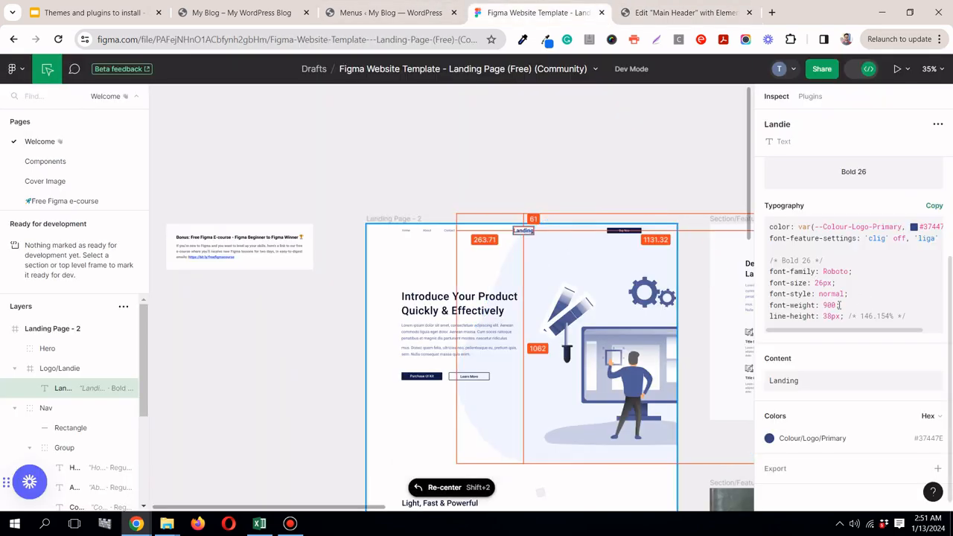
click(710, 15)
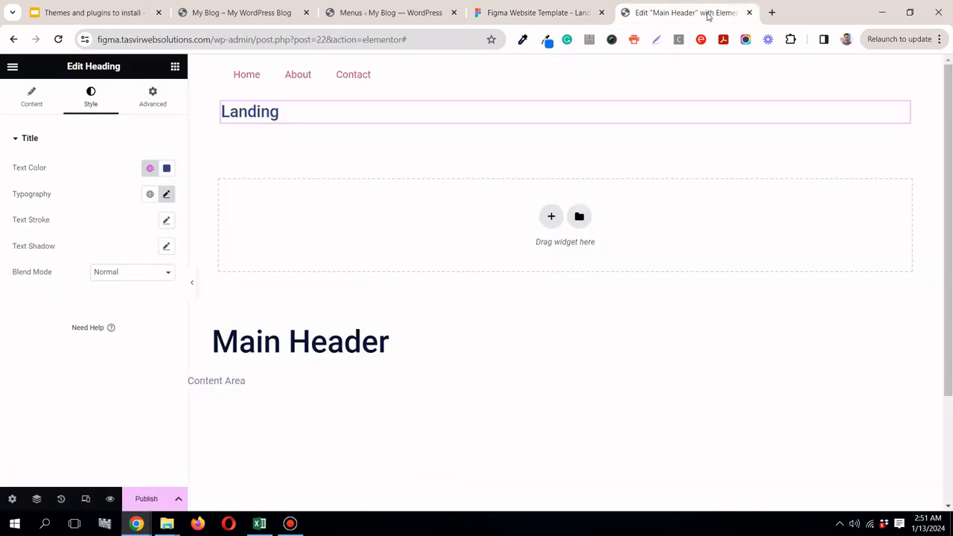
click(167, 196)
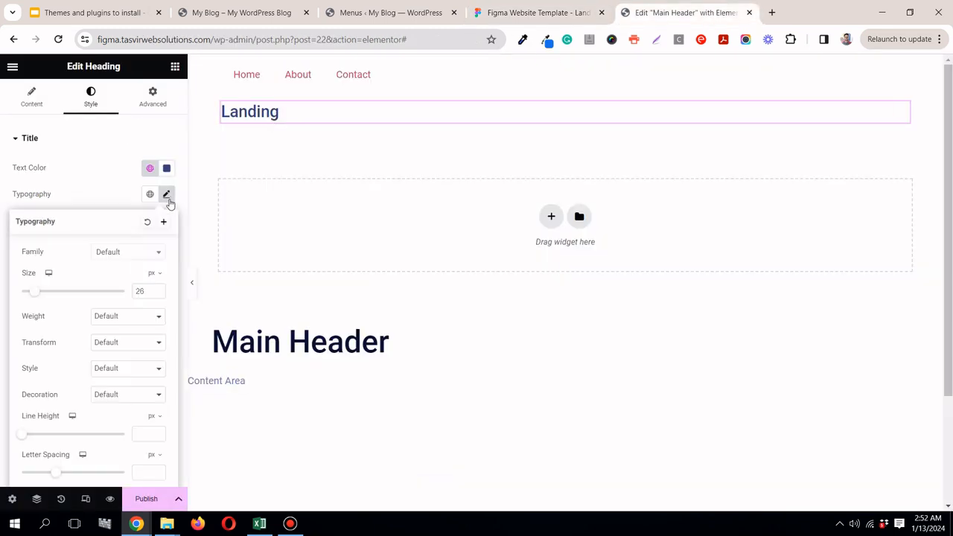
click(115, 320)
click(125, 404)
Step: Check the Buy Now button in the Figma header and add a Button widget directly below the Landing heading in Elementor
click(125, 191)
click(536, 13)
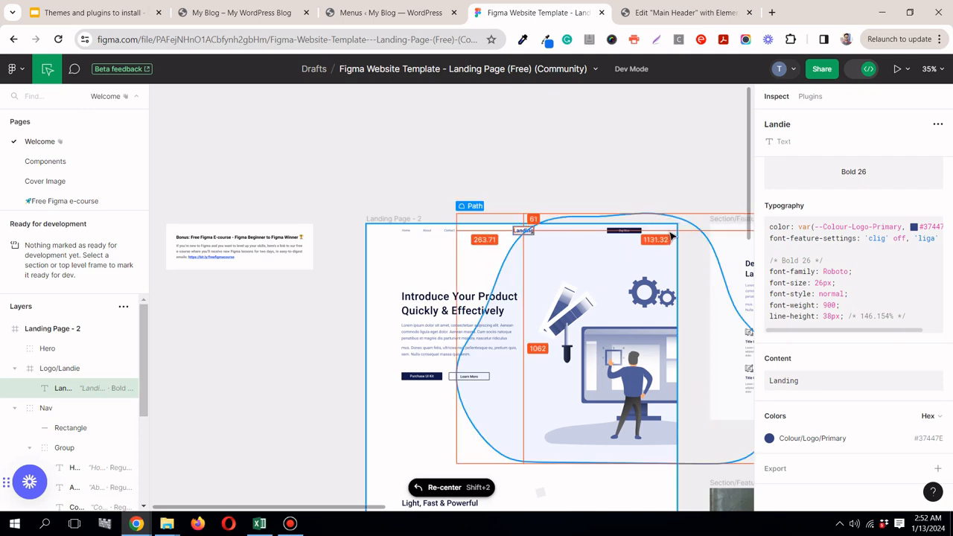
scroll(632, 228, up, 10)
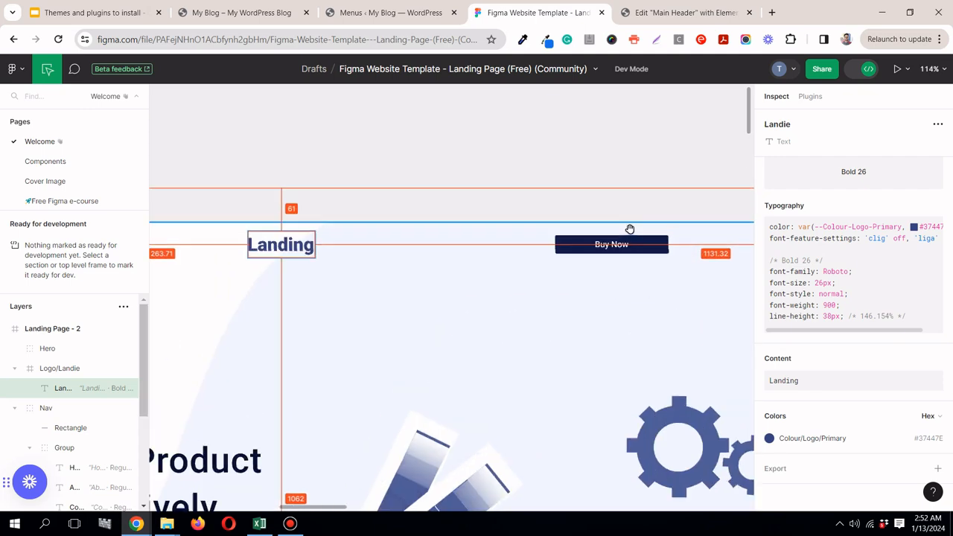
click(685, 12)
click(175, 69)
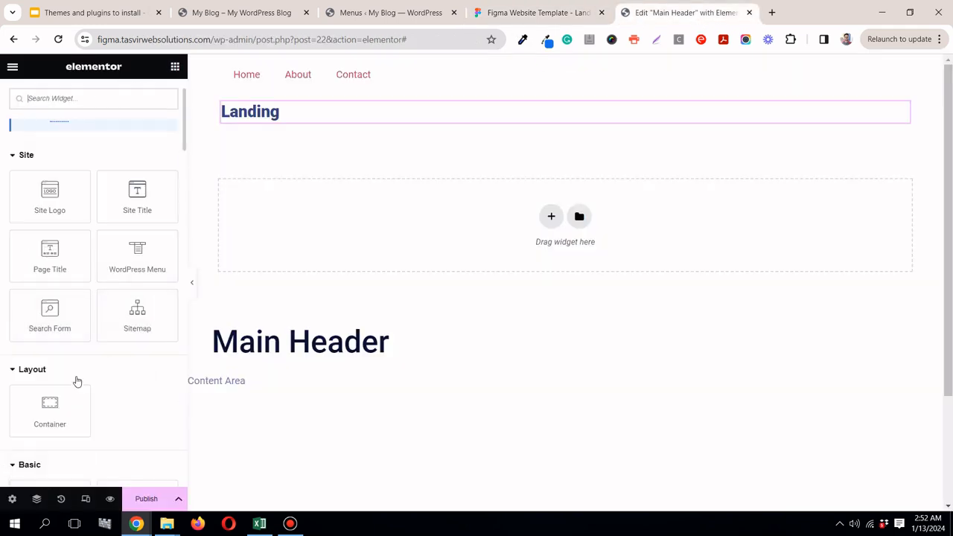
scroll(46, 464, down, 1)
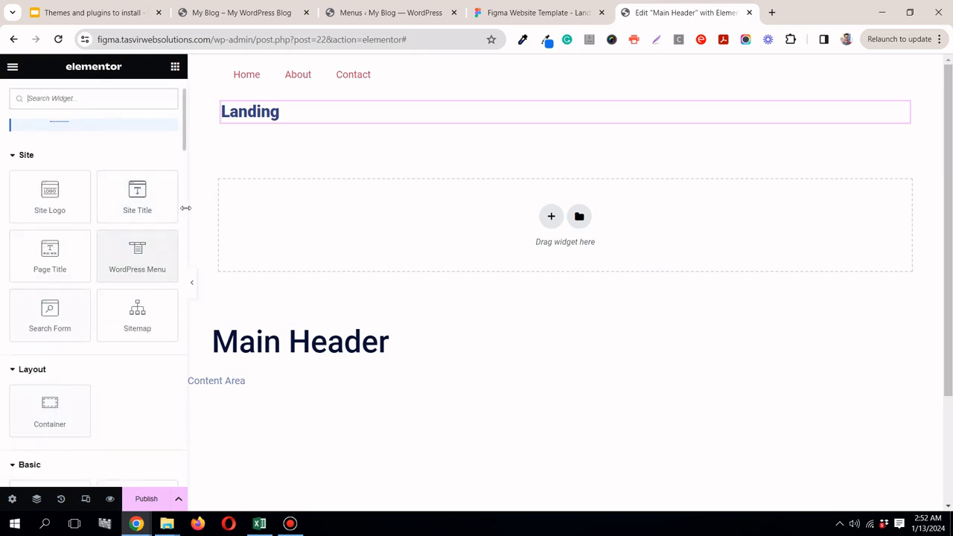
click(112, 98)
text(button)
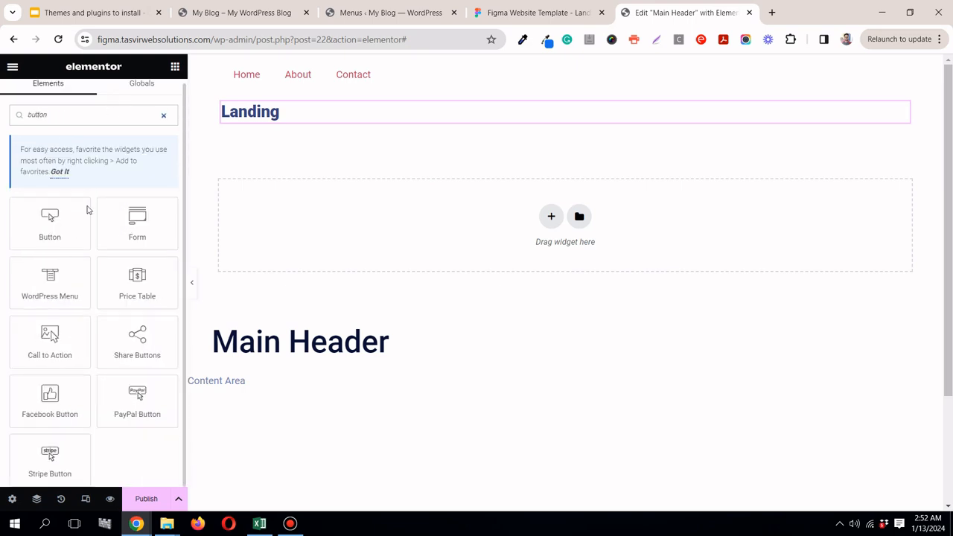
drag(50, 223, 320, 121)
Step: Copy the label Buy Now from the Figma button and replace the Elementor button's placeholder text with it
click(529, 13)
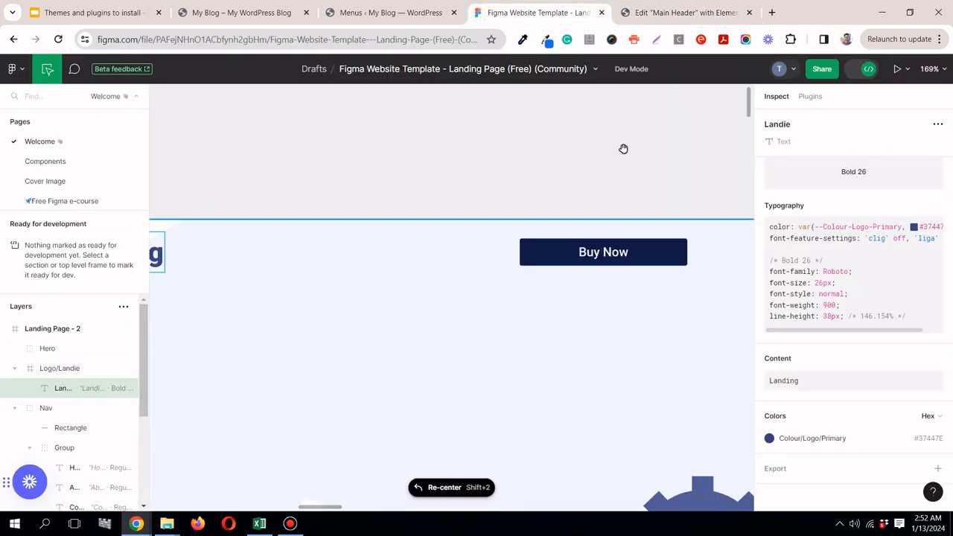
click(653, 10)
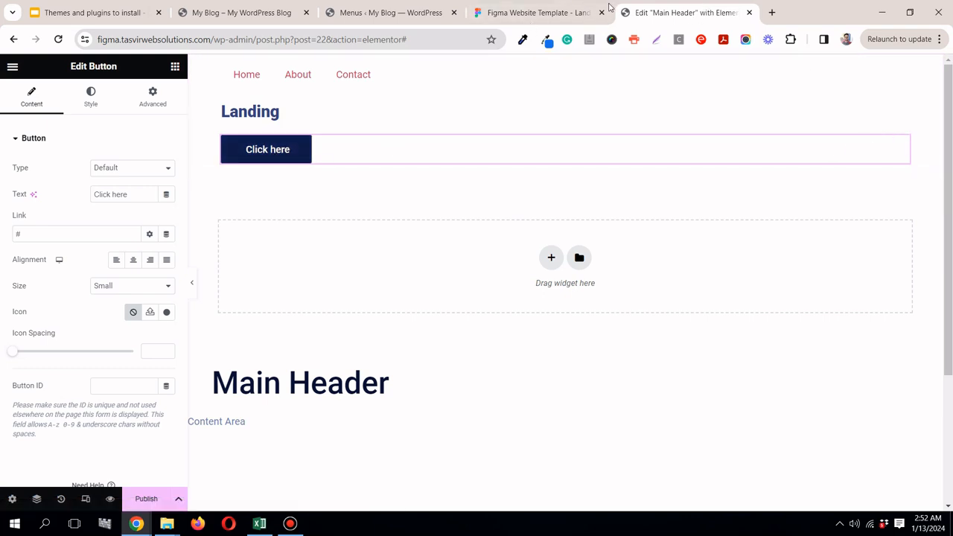
click(536, 13)
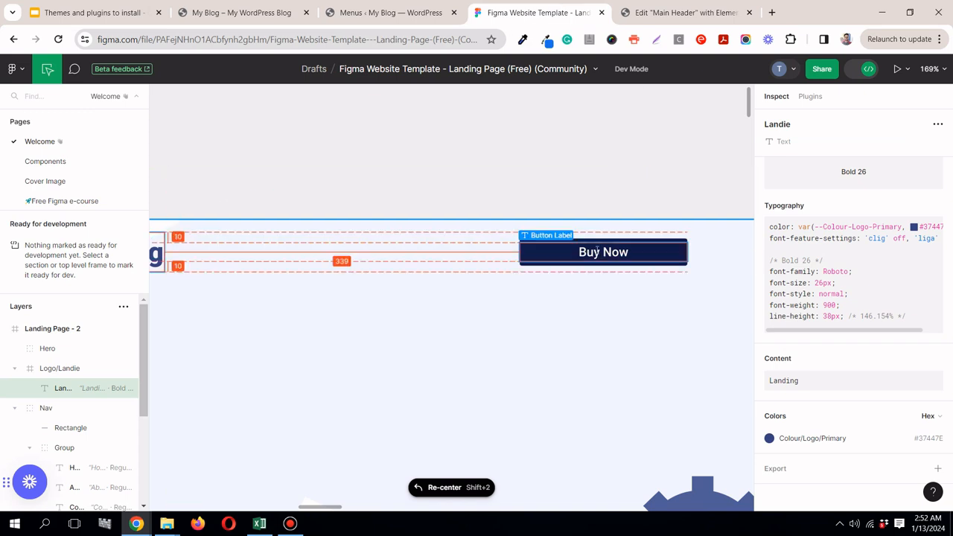
click(597, 252)
click(933, 422)
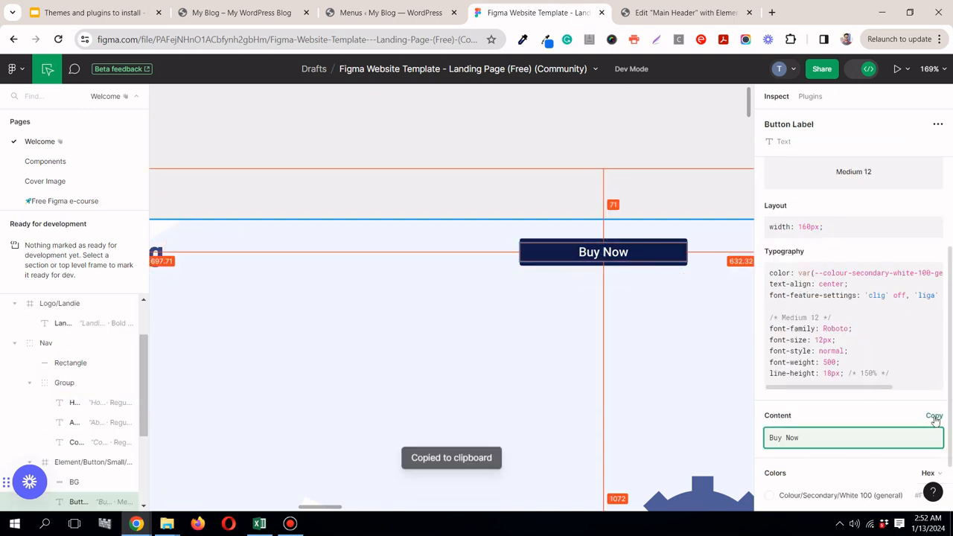
click(645, 13)
triple_click(128, 196)
right_click(128, 195)
click(160, 241)
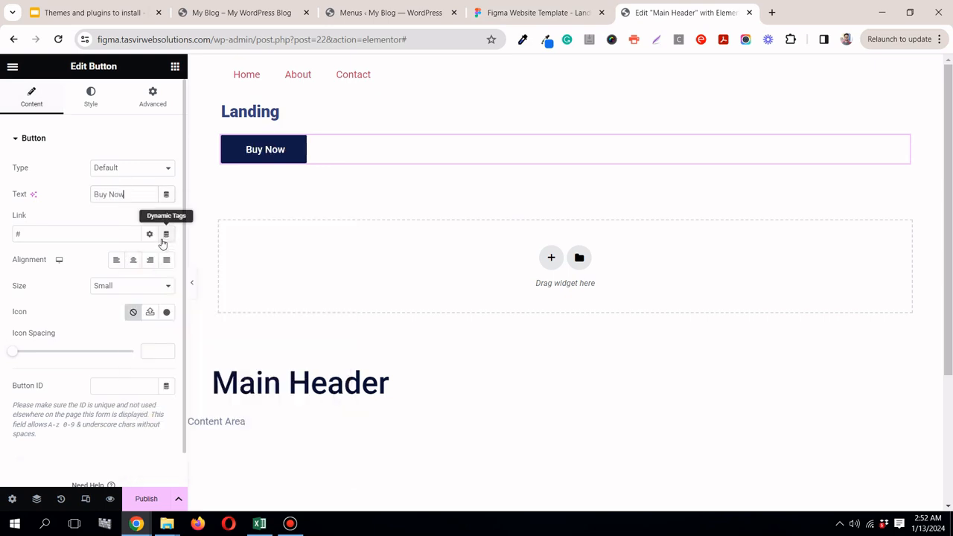
Step: Inspect the size of the Buy Now button's background in Figma and set the Elementor button's width option to Custom
click(555, 4)
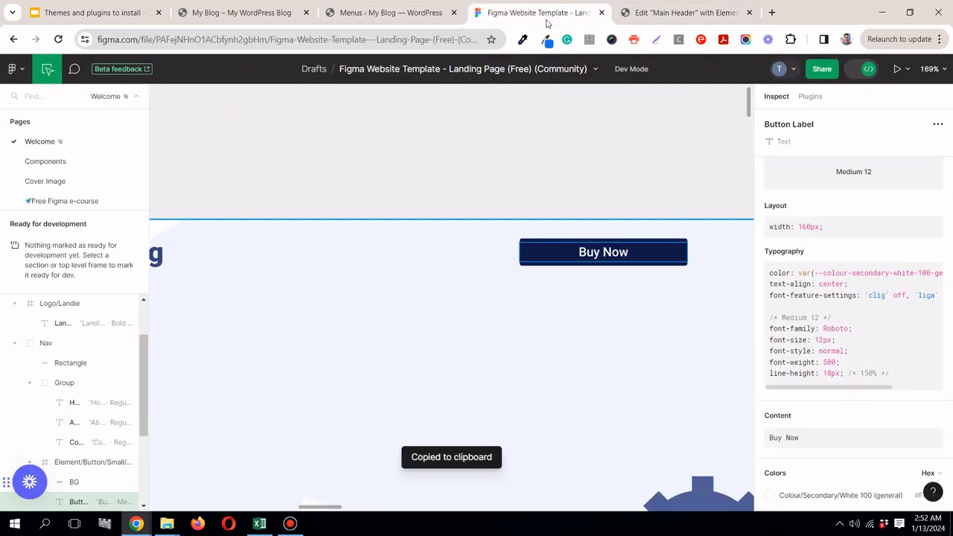
click(684, 244)
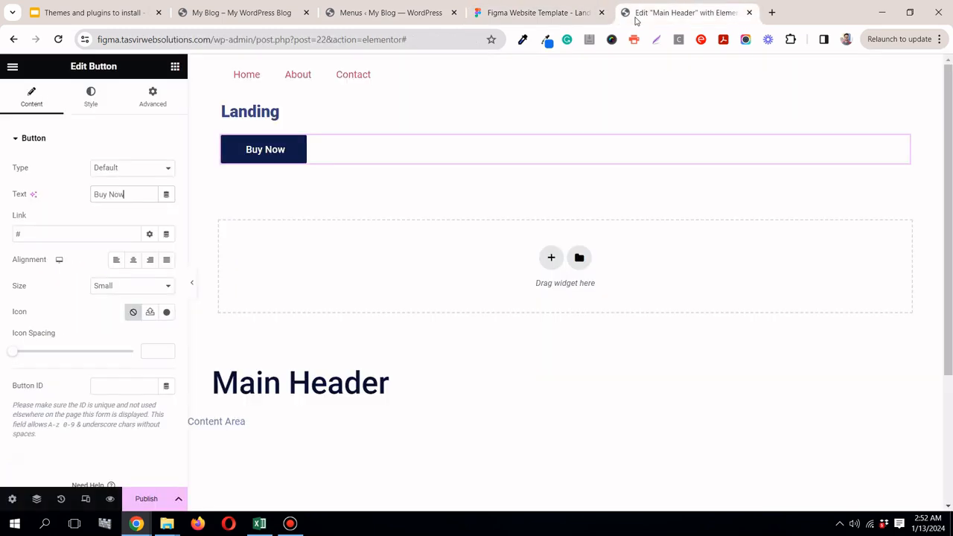
click(683, 13)
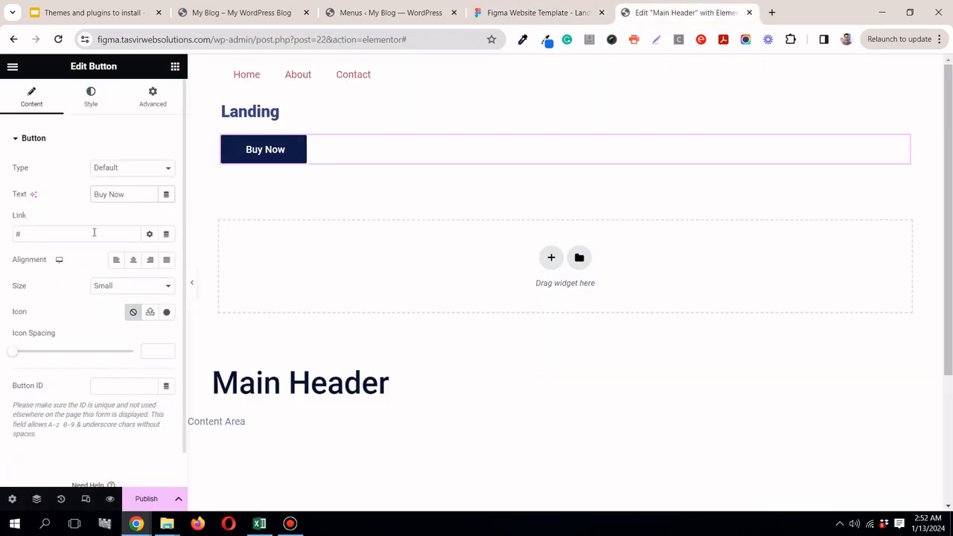
click(152, 90)
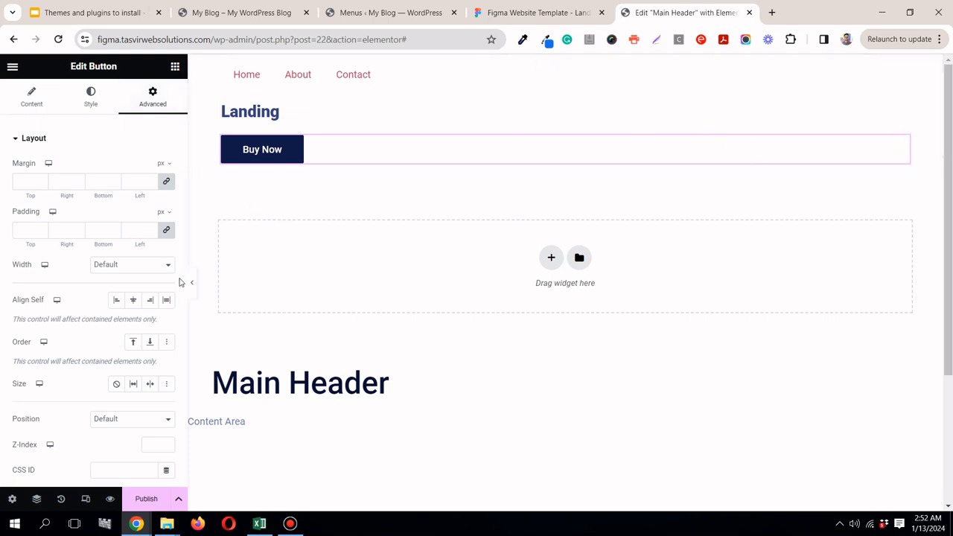
click(112, 269)
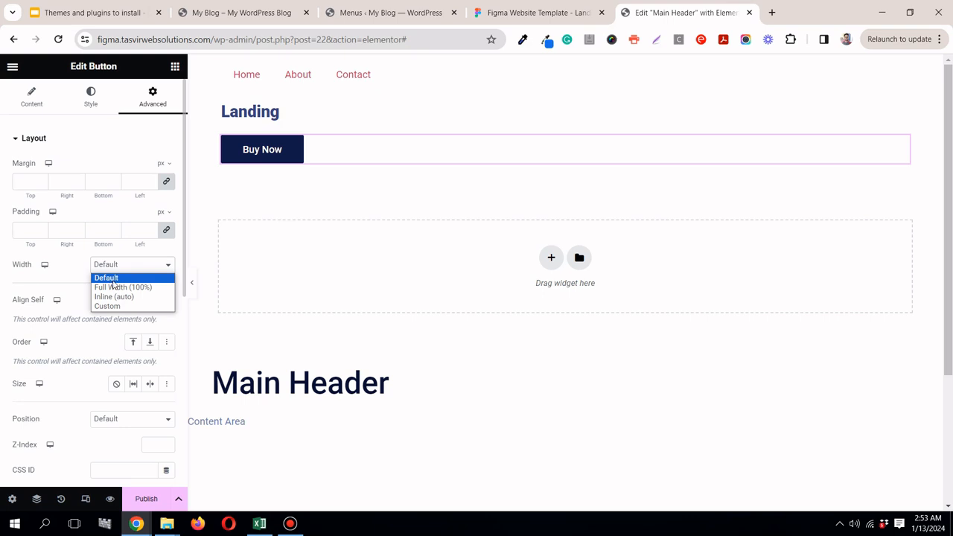
click(117, 307)
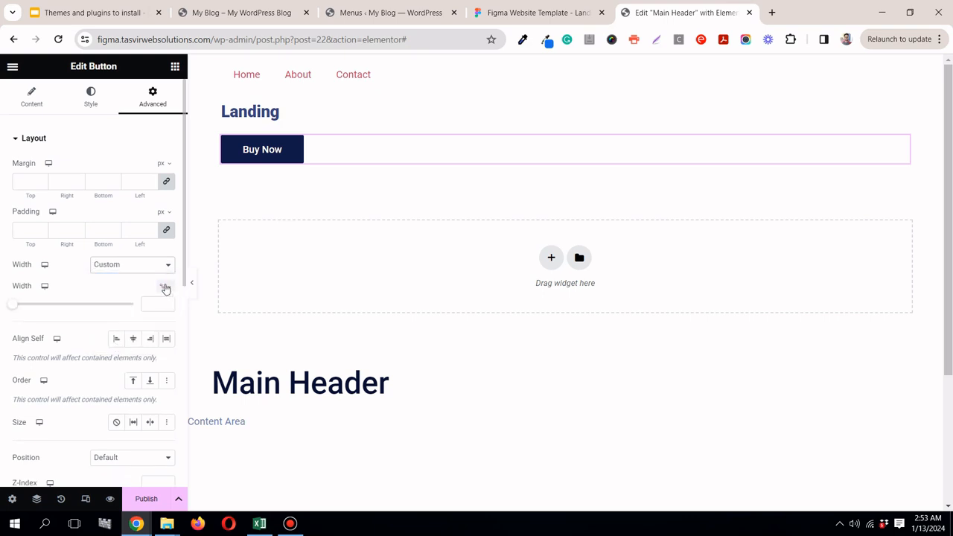
click(166, 292)
click(532, 13)
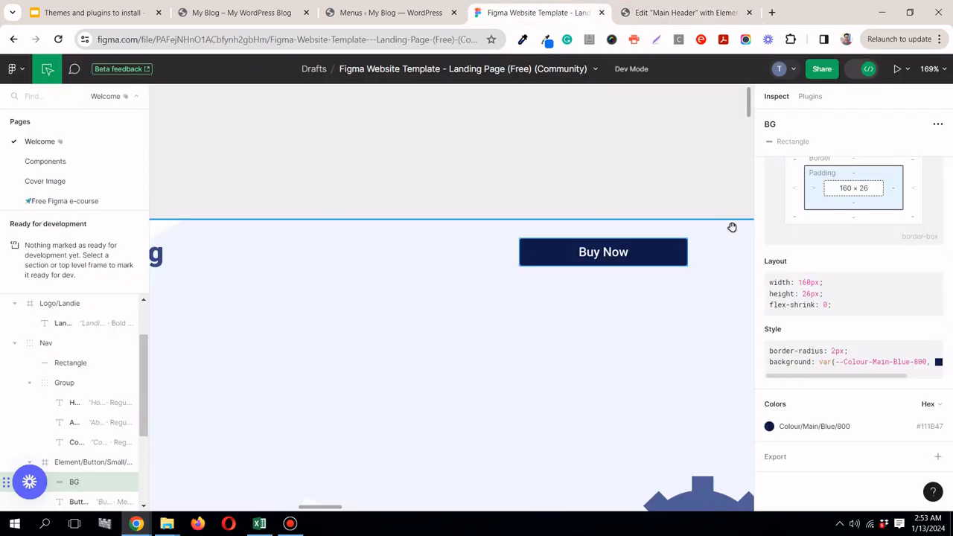
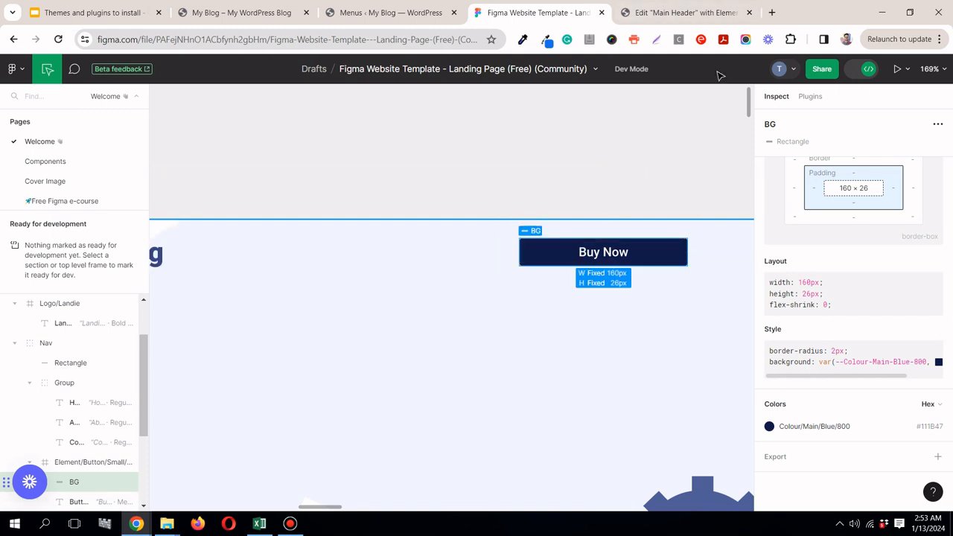
Step: In Elementor, set the Buy Now button's custom width to 160 px and its alignment to Justified
click(719, 11)
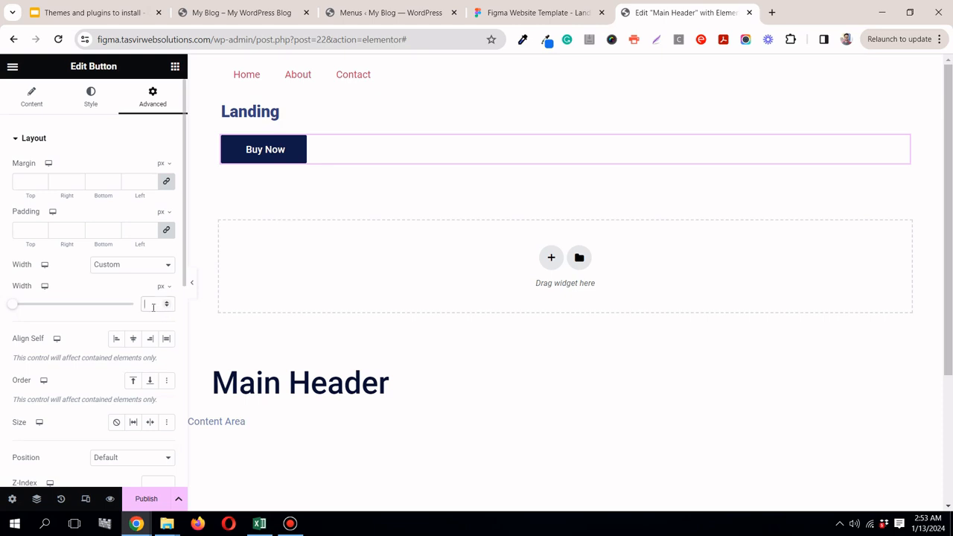
text(160)
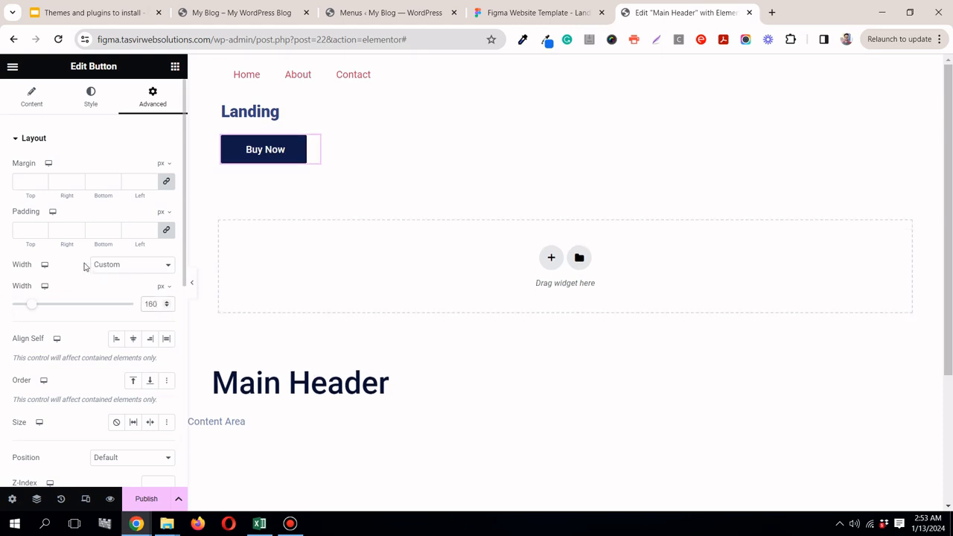
click(31, 101)
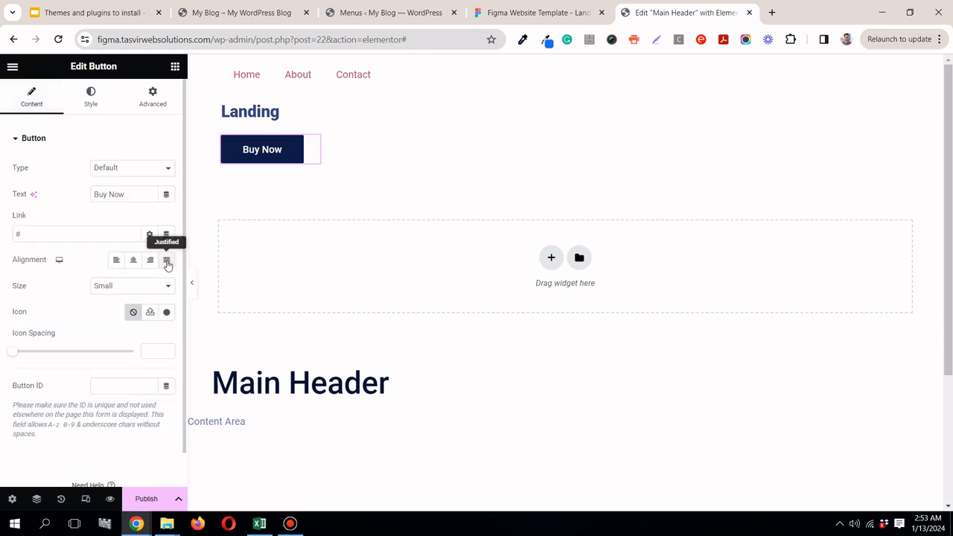
click(167, 261)
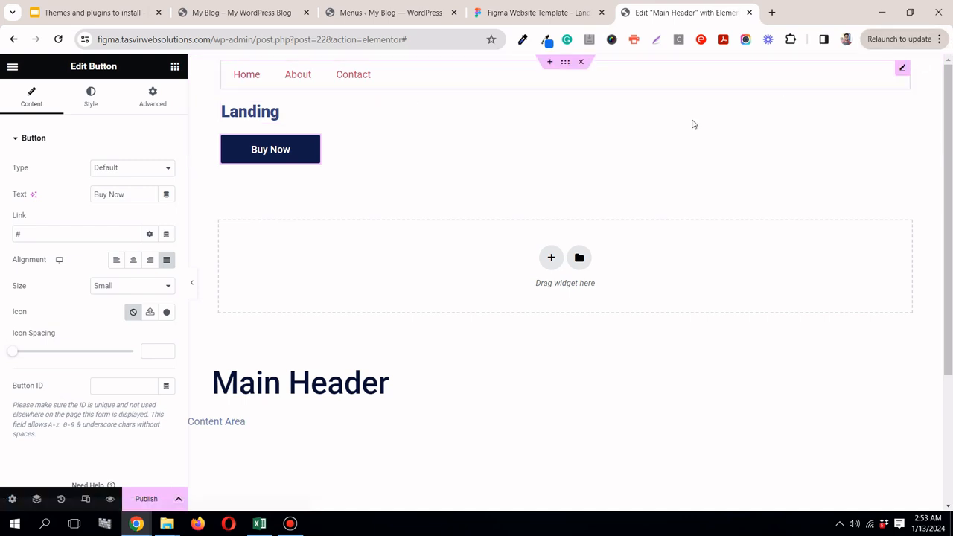
Step: Check the header arrangement in Figma and set the header container's direction to a horizontal row in Elementor
click(565, 64)
click(536, 12)
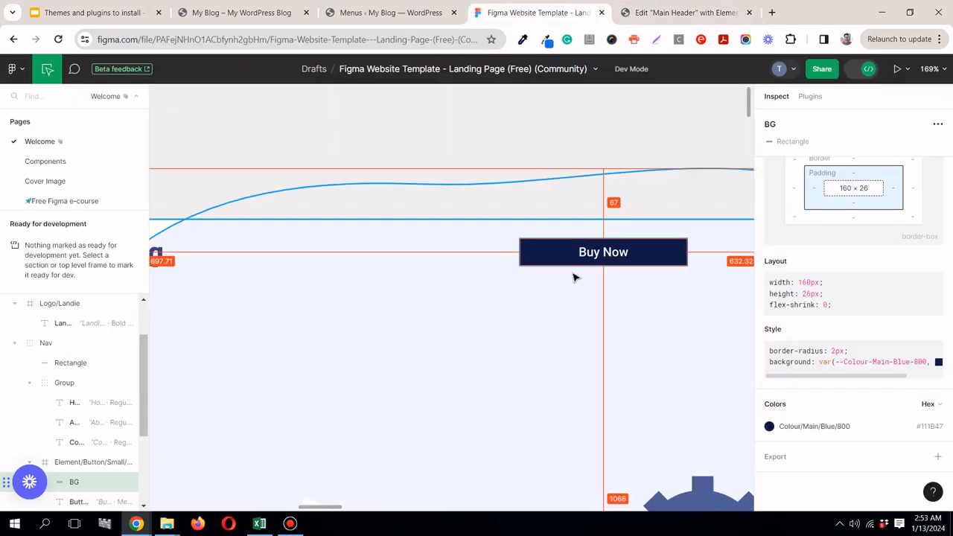
scroll(574, 278, down, 3)
scroll(571, 270, down, 5)
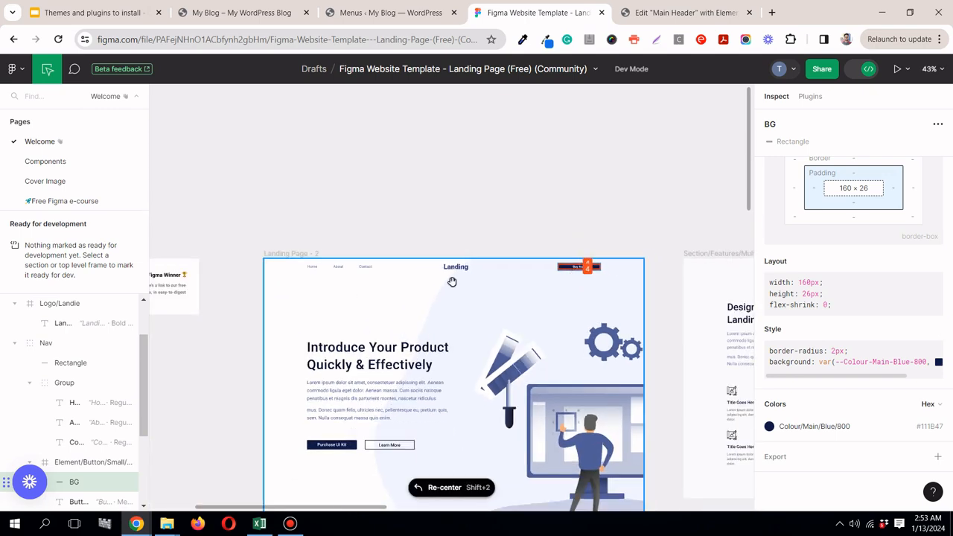
click(665, 20)
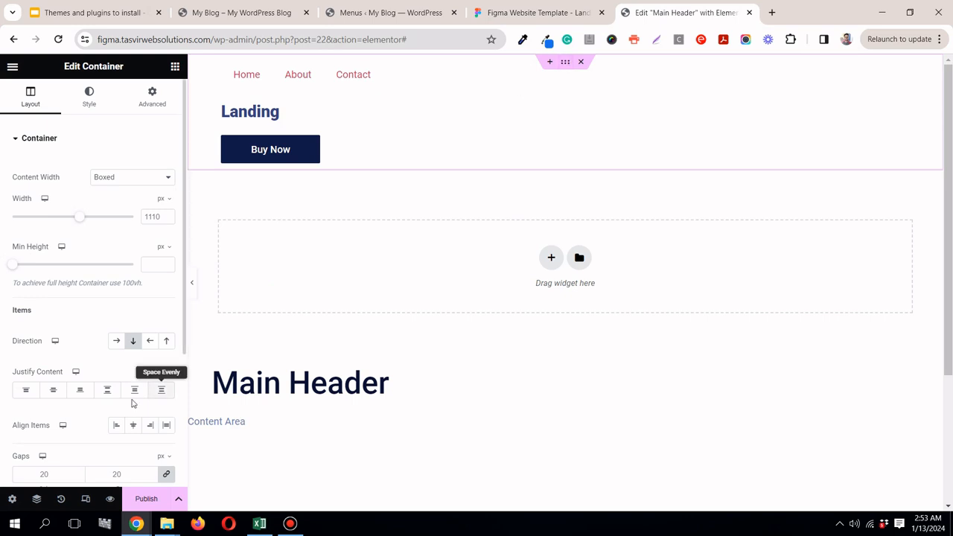
click(117, 341)
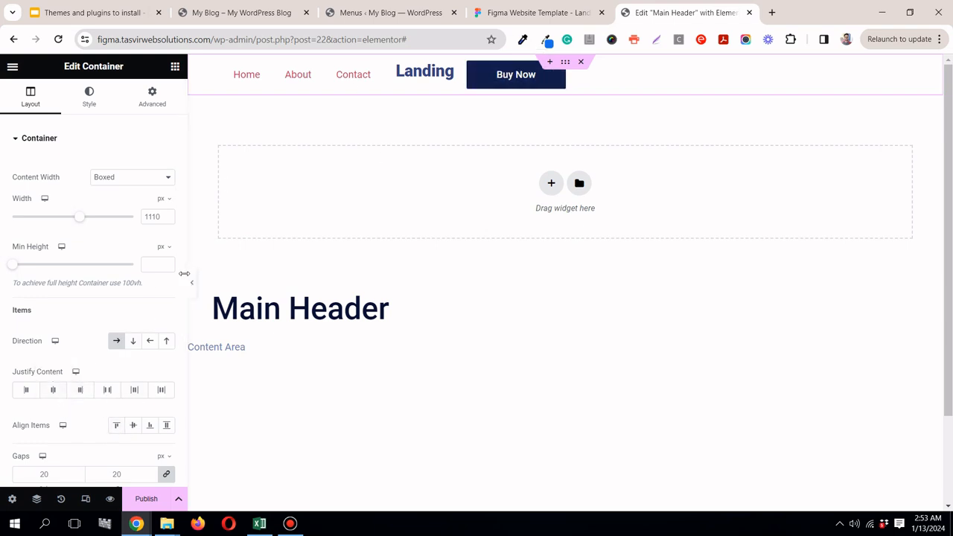
Step: Compare the header spacing with Figma, set the container's Justify Content to Space Between and preview the header at full width
scroll(187, 298, down, 2)
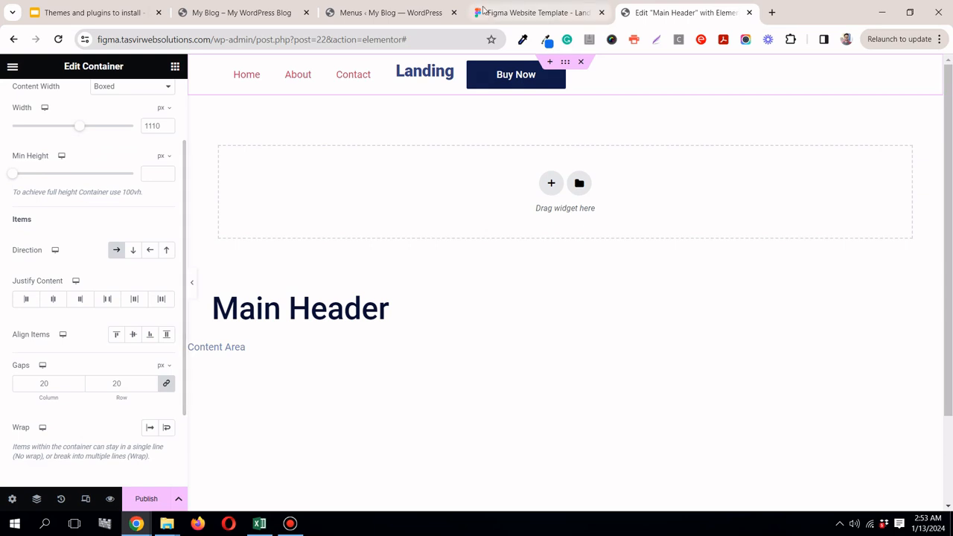
click(482, 10)
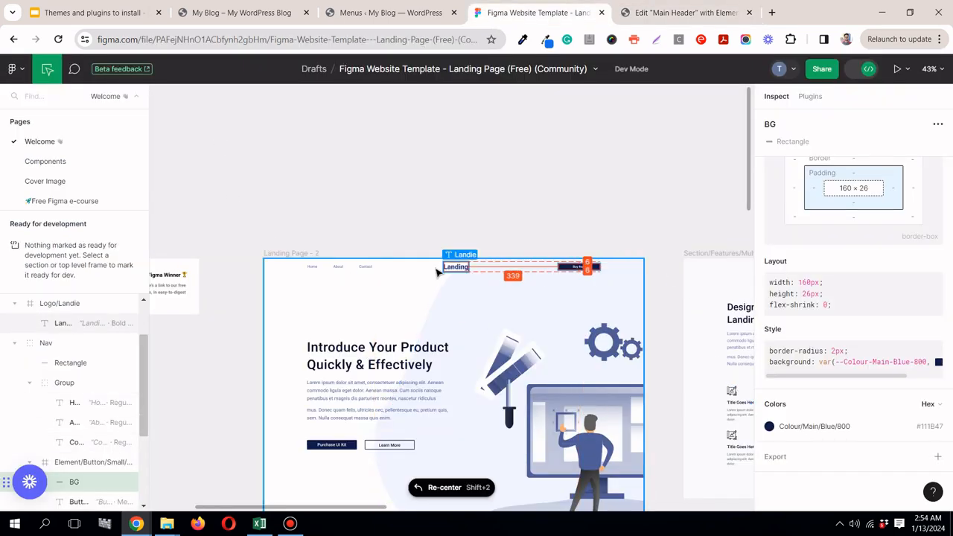
click(682, 13)
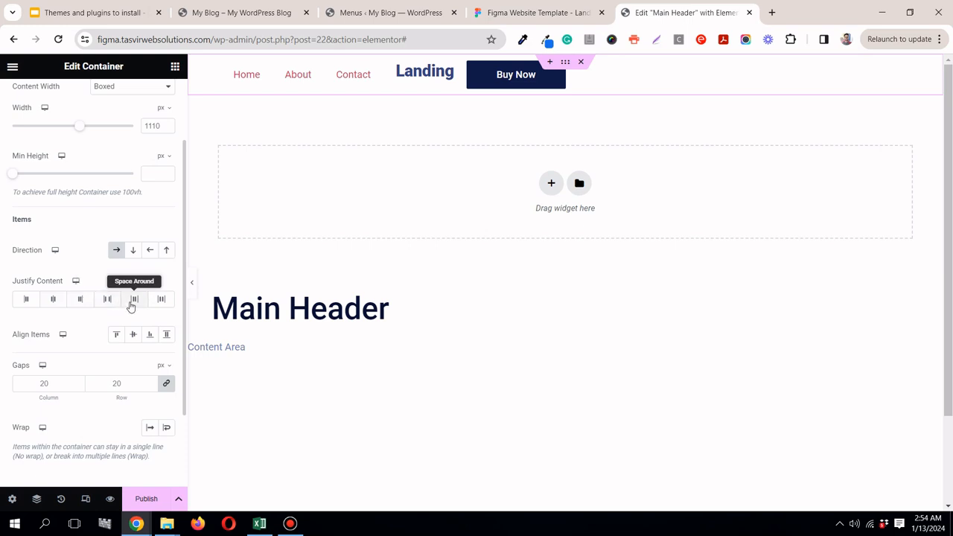
click(132, 302)
click(168, 302)
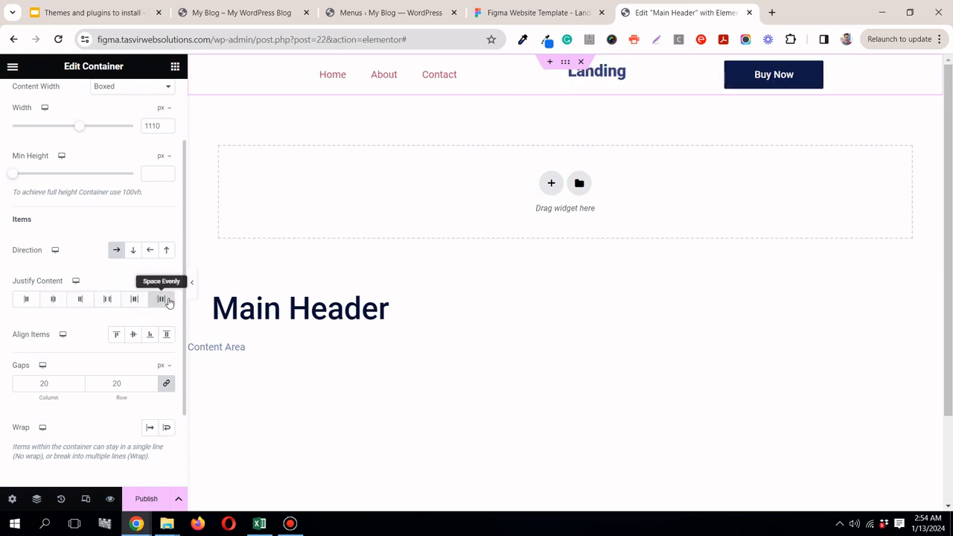
click(52, 301)
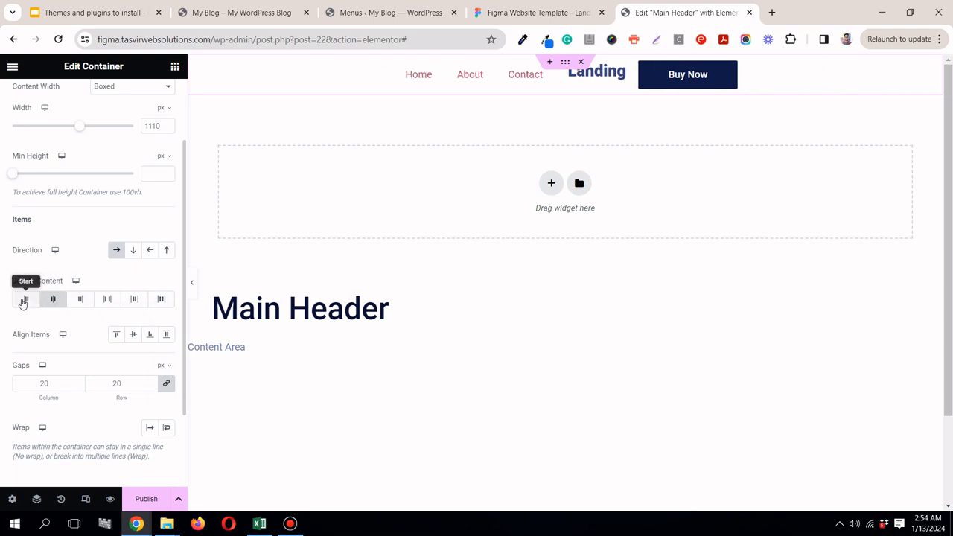
click(24, 300)
click(52, 301)
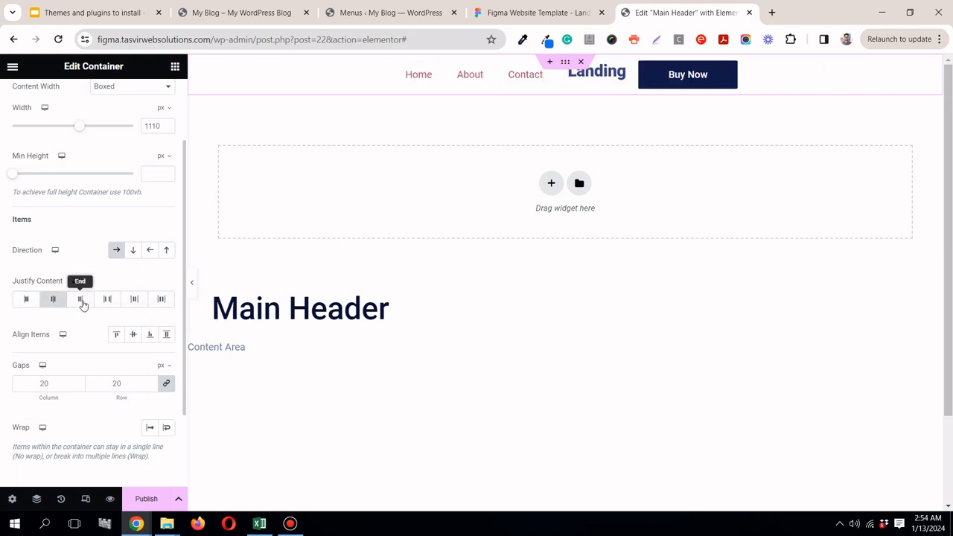
click(112, 302)
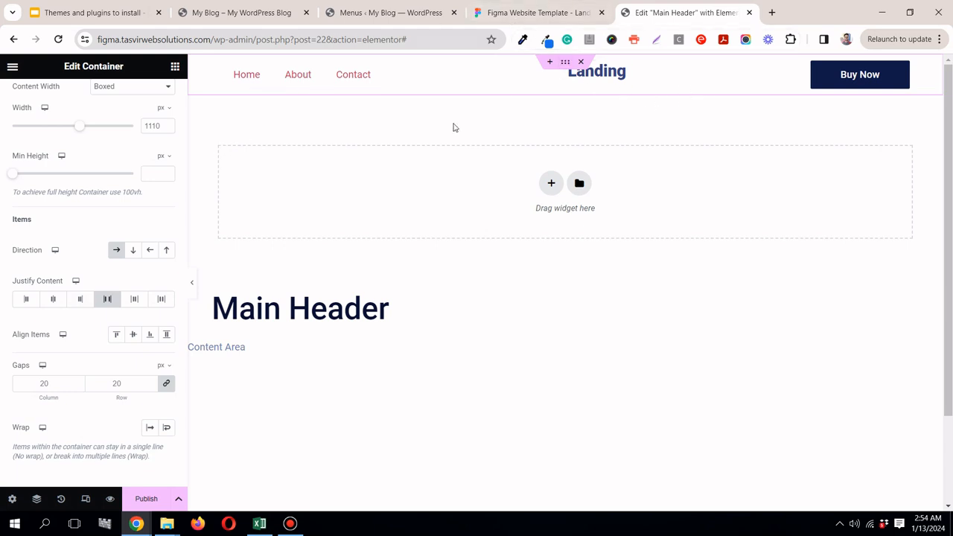
click(191, 283)
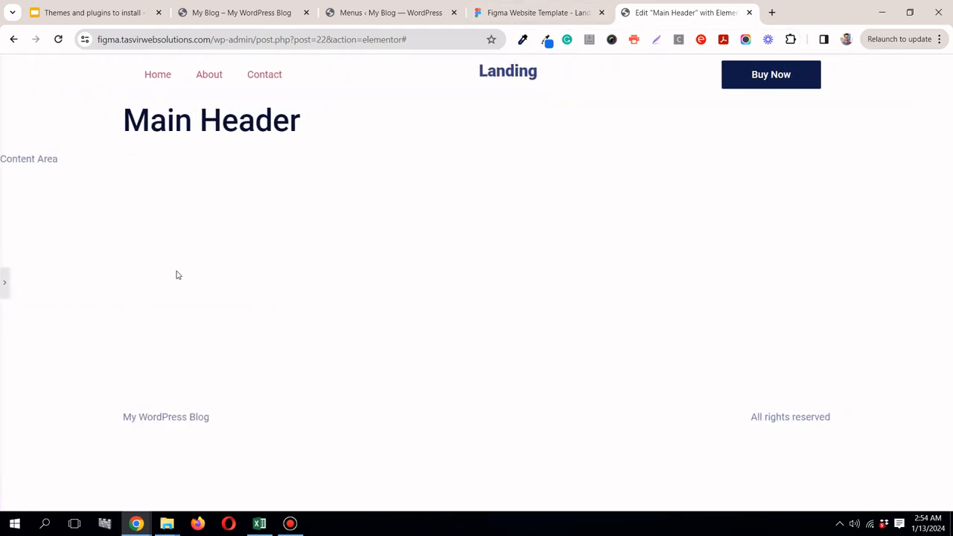
click(3, 282)
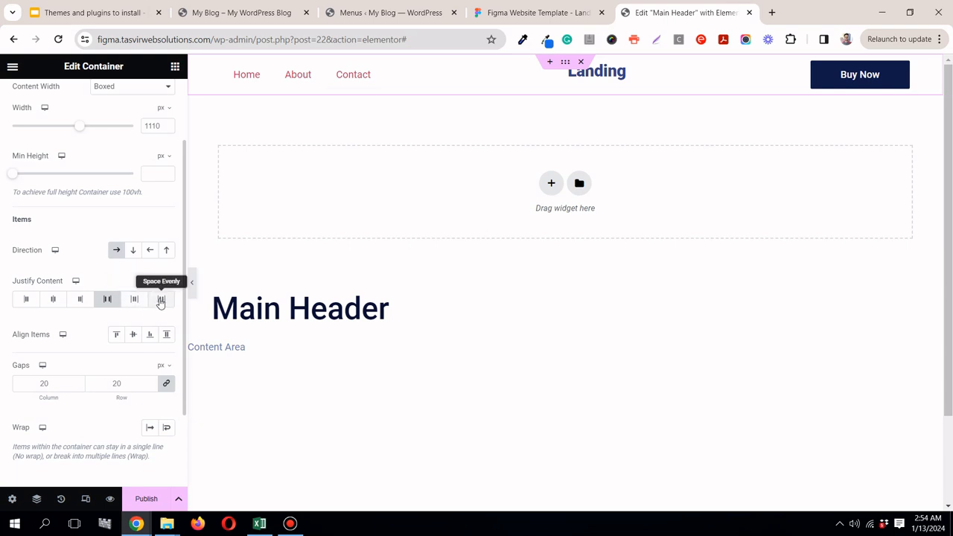
Step: Try the other Justify Content options on the header container and return to Space Between
click(160, 299)
click(161, 299)
click(135, 298)
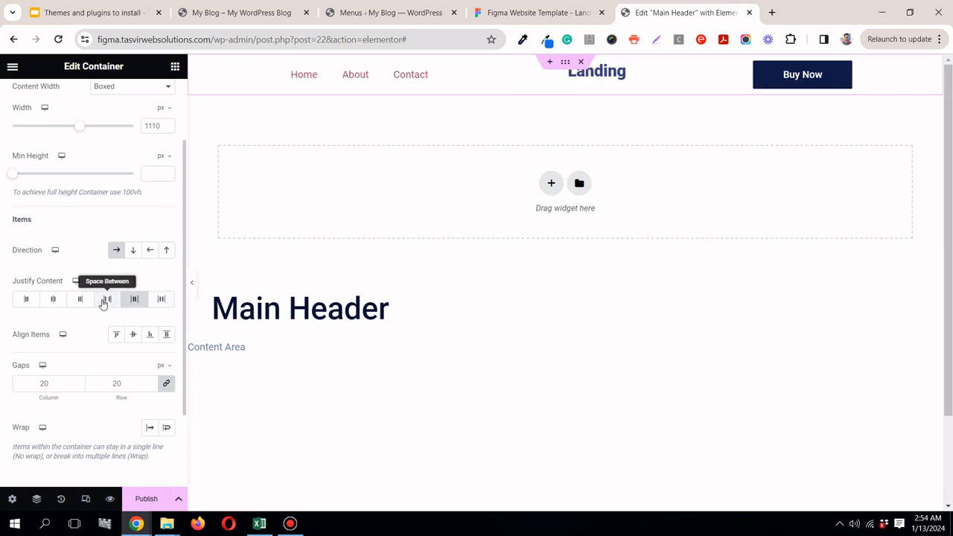
click(106, 299)
click(79, 300)
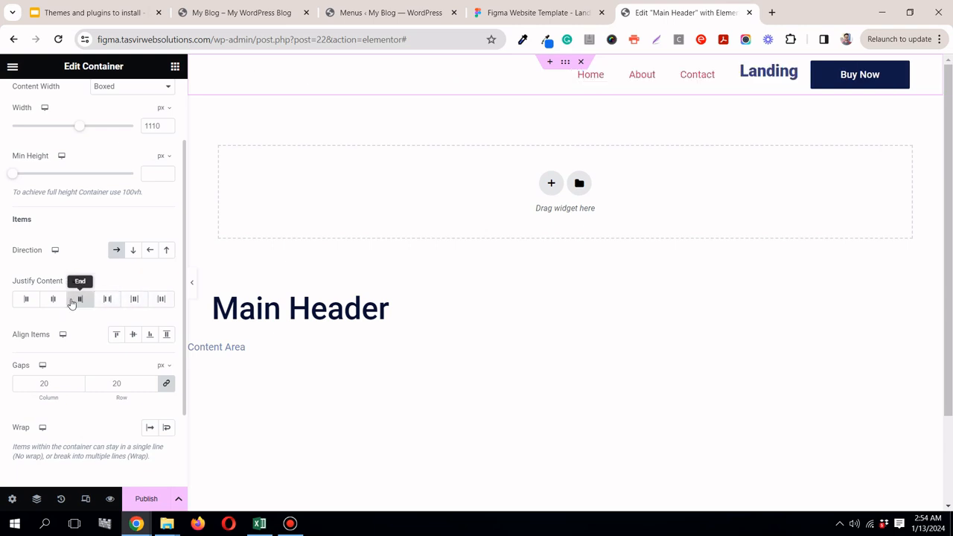
click(53, 298)
click(24, 299)
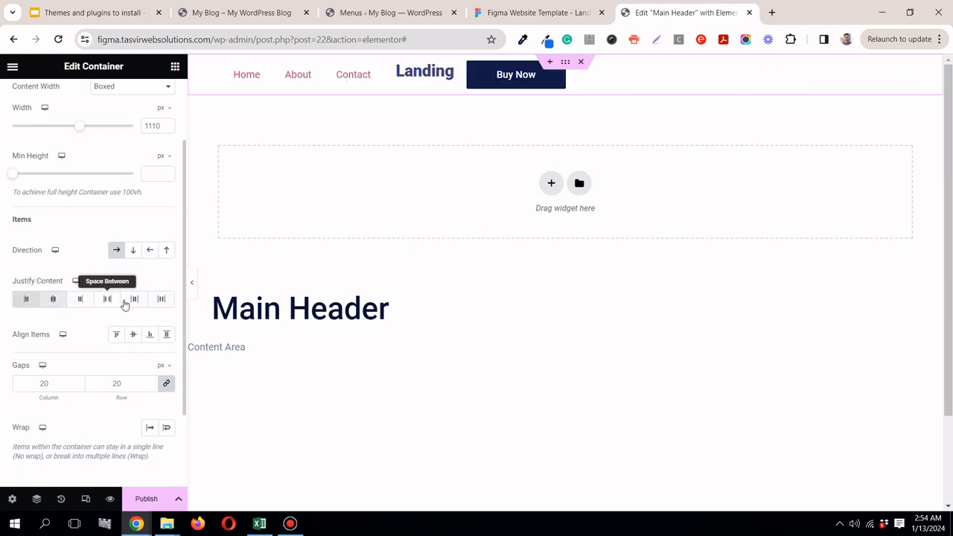
click(104, 300)
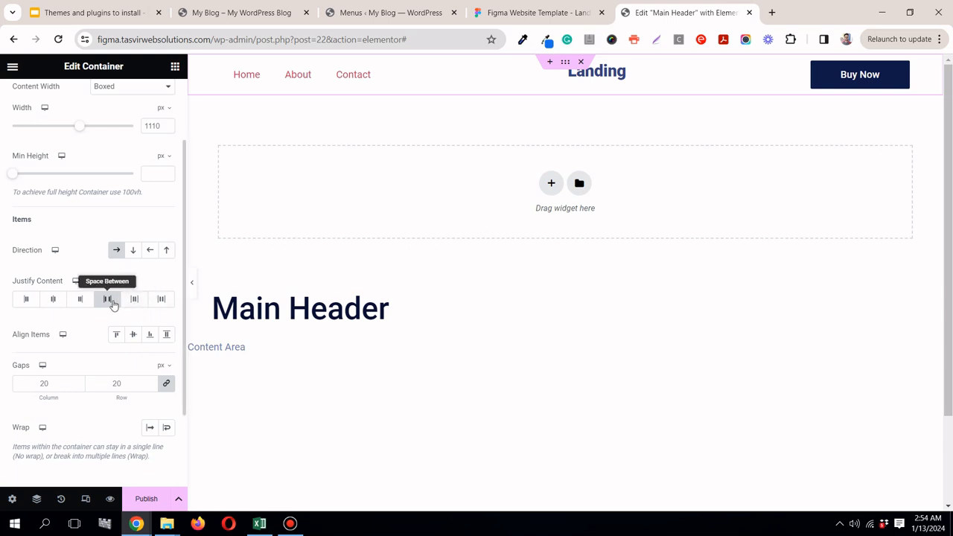
Step: Set the header container's Align Items to Center and preview the header at full width
click(620, 72)
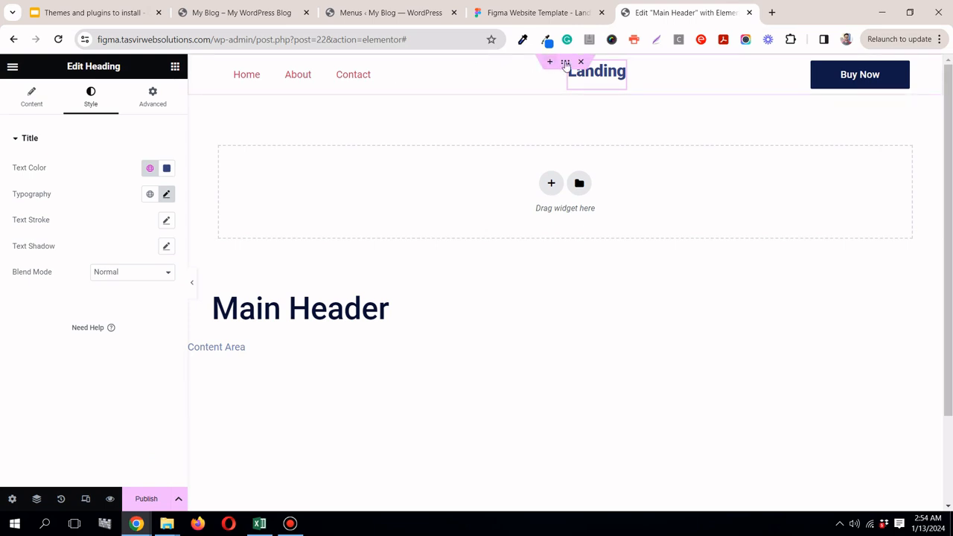
click(566, 63)
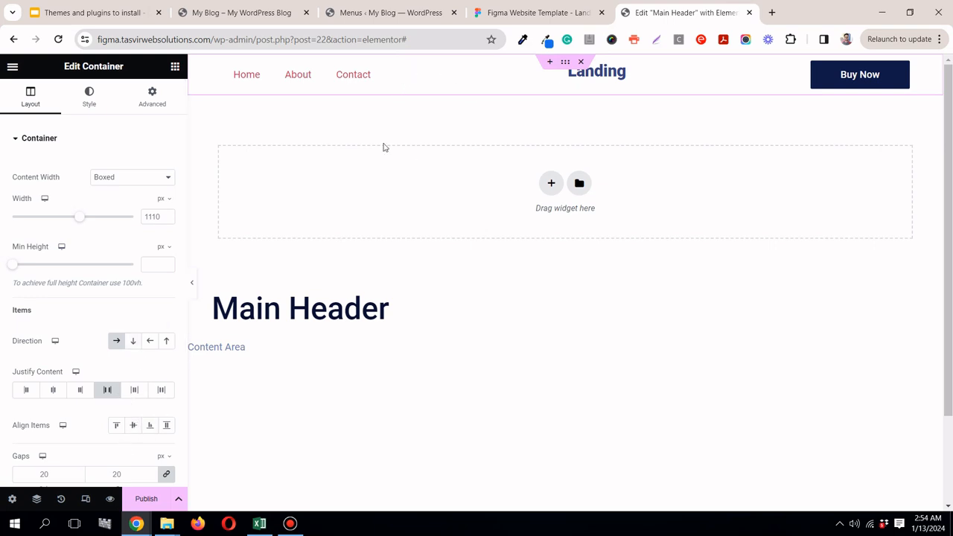
click(132, 426)
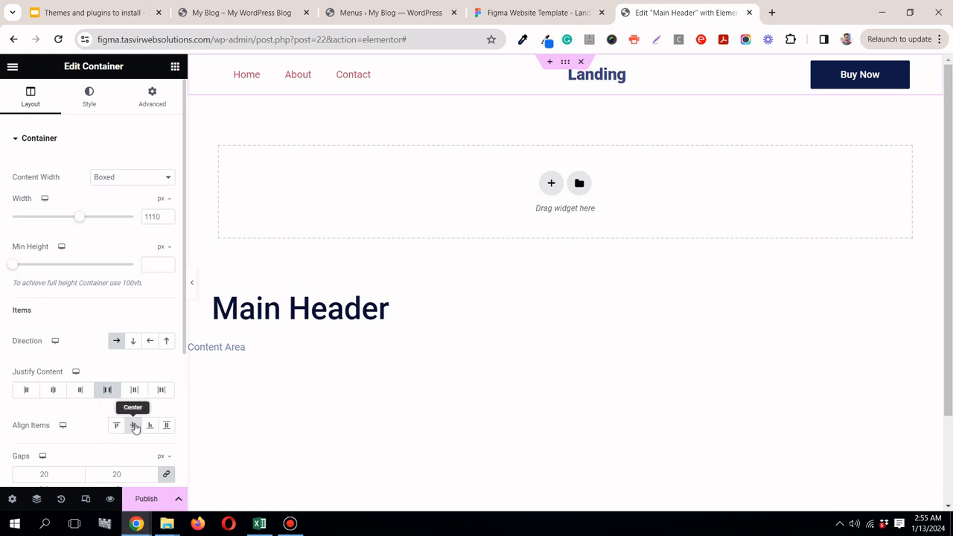
click(192, 288)
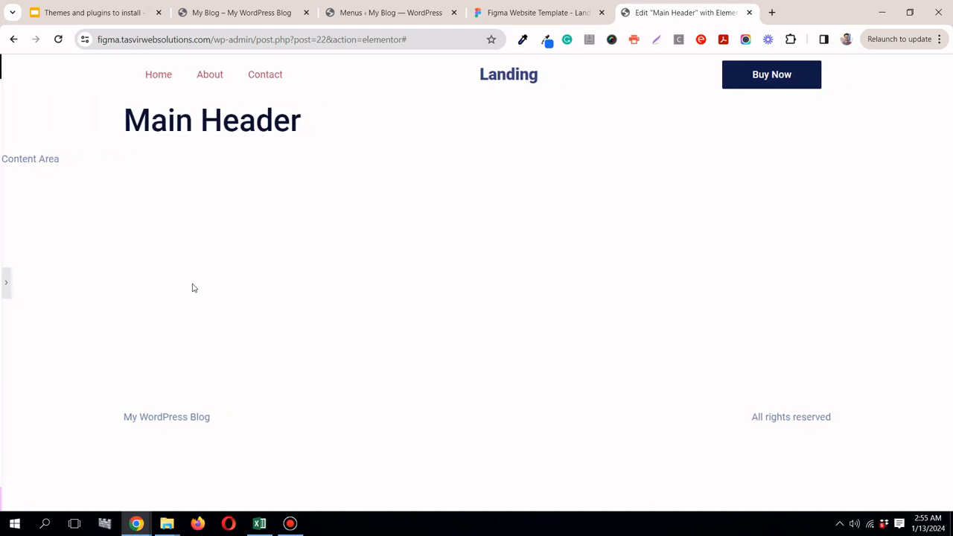
click(3, 282)
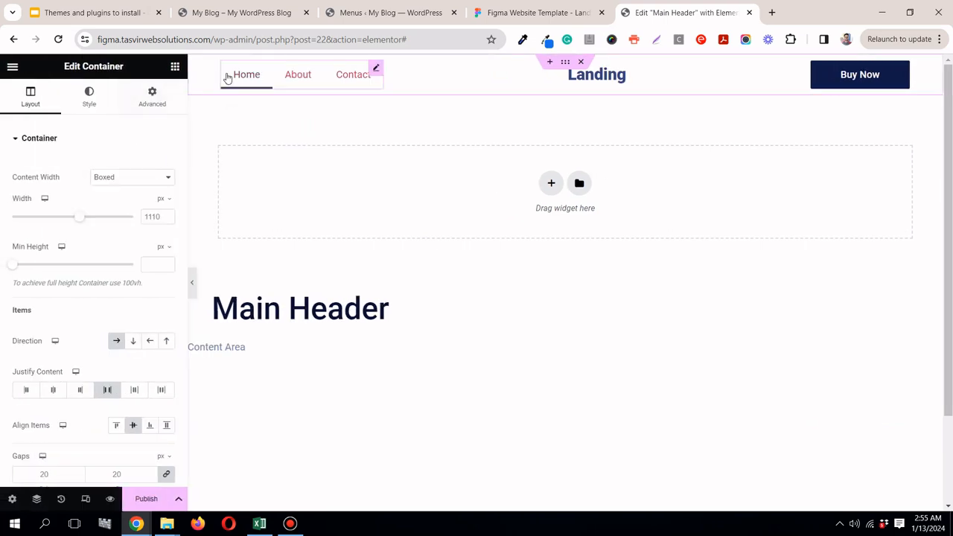
Step: Compare the navigation menu's starting edge with Figma and set the WordPress Menu's horizontal padding to 0 px
click(376, 68)
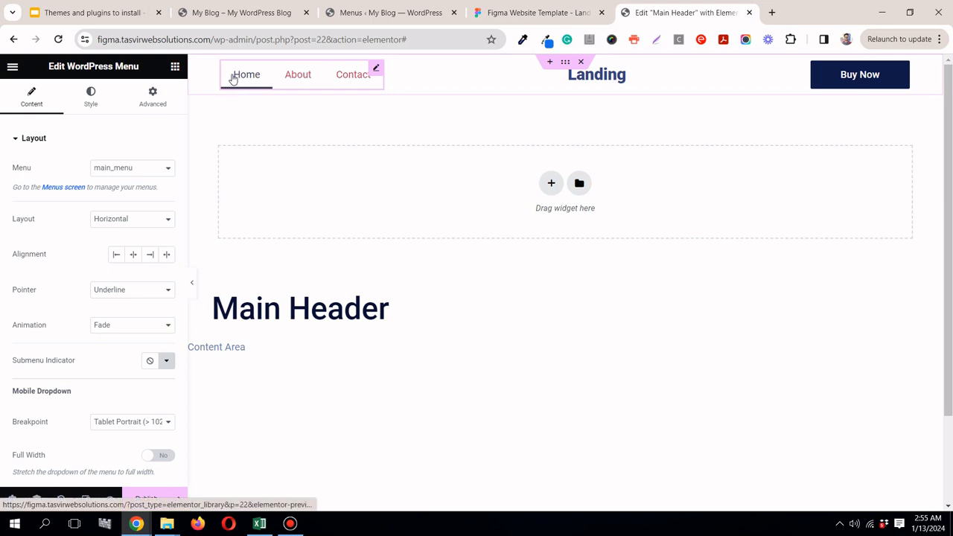
click(531, 10)
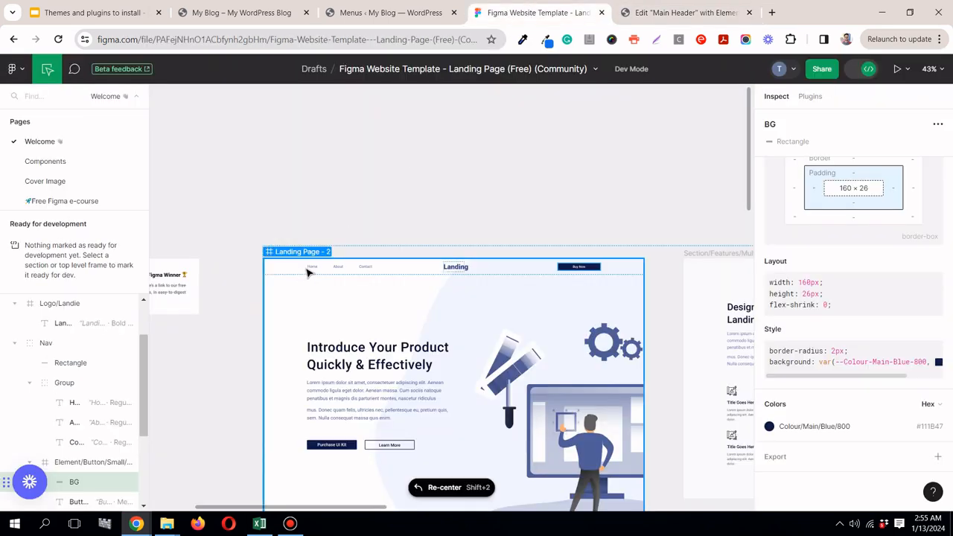
click(673, 13)
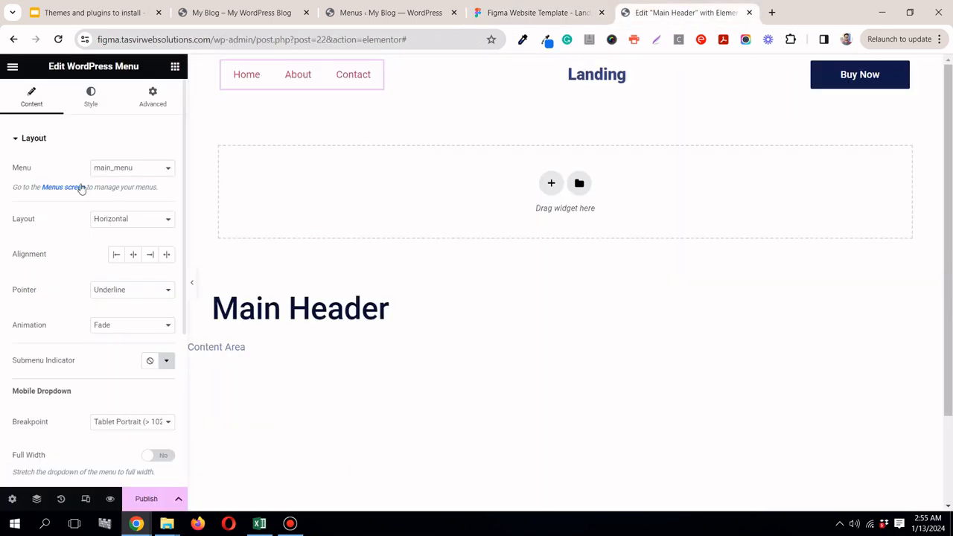
click(92, 98)
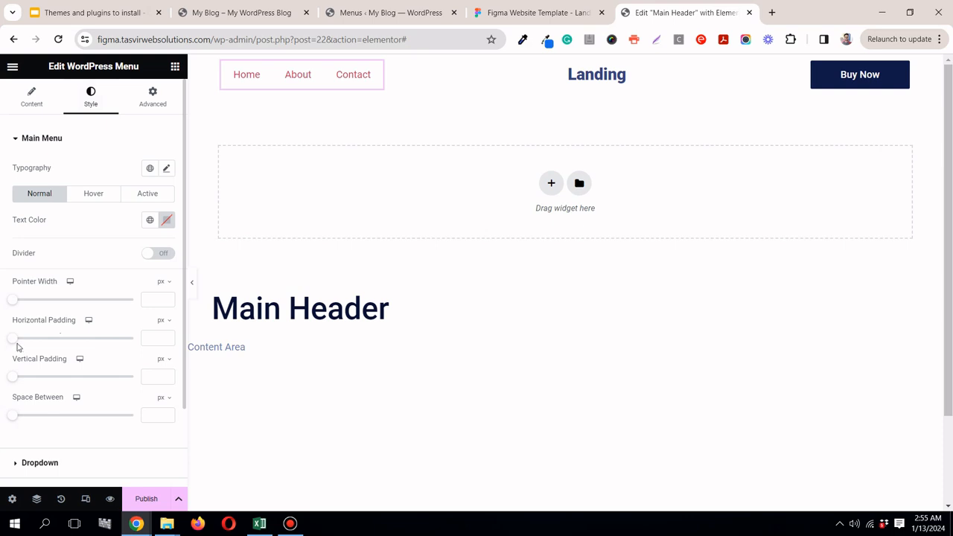
drag(17, 343, 2, 343)
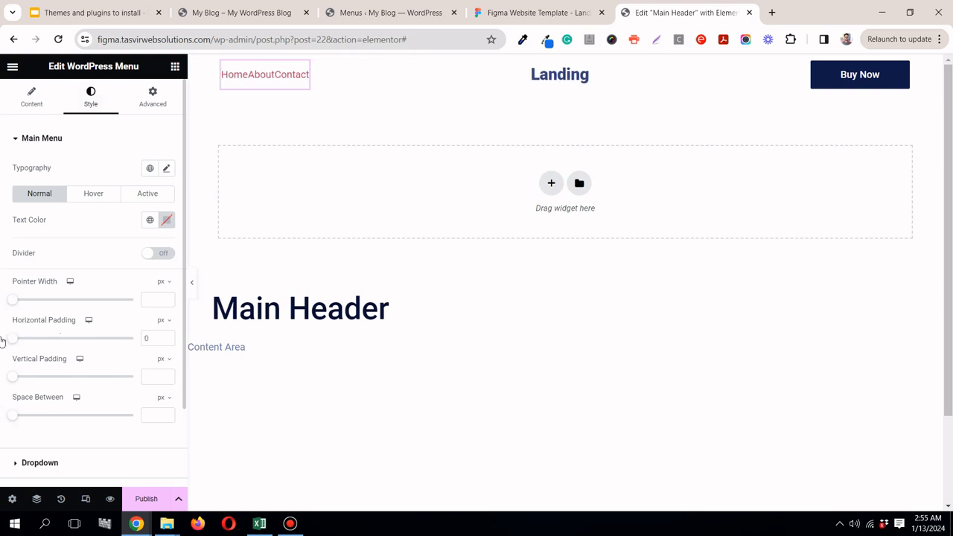
Step: Measure the gap between the Home and About links in Figma and set the WordPress Menu's Space Between to 60 px
click(512, 12)
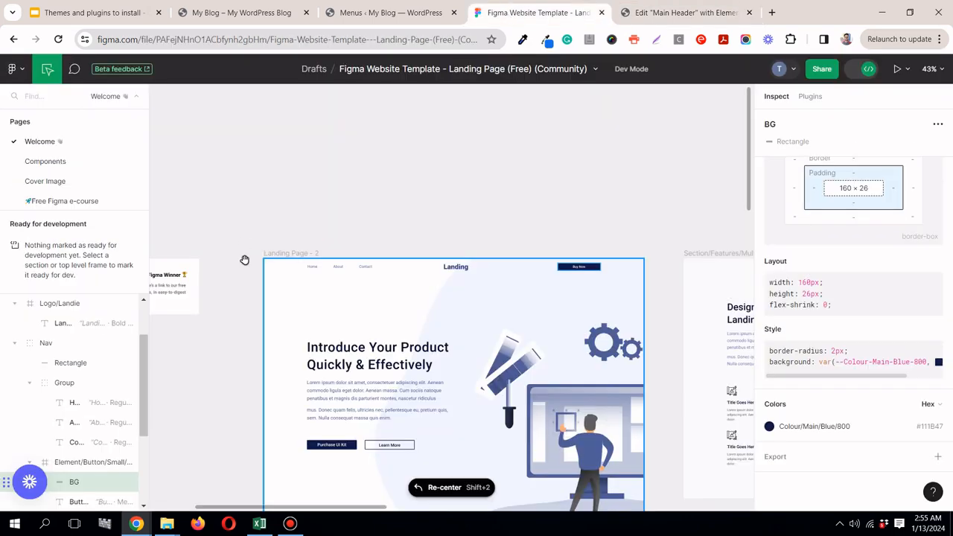
click(314, 268)
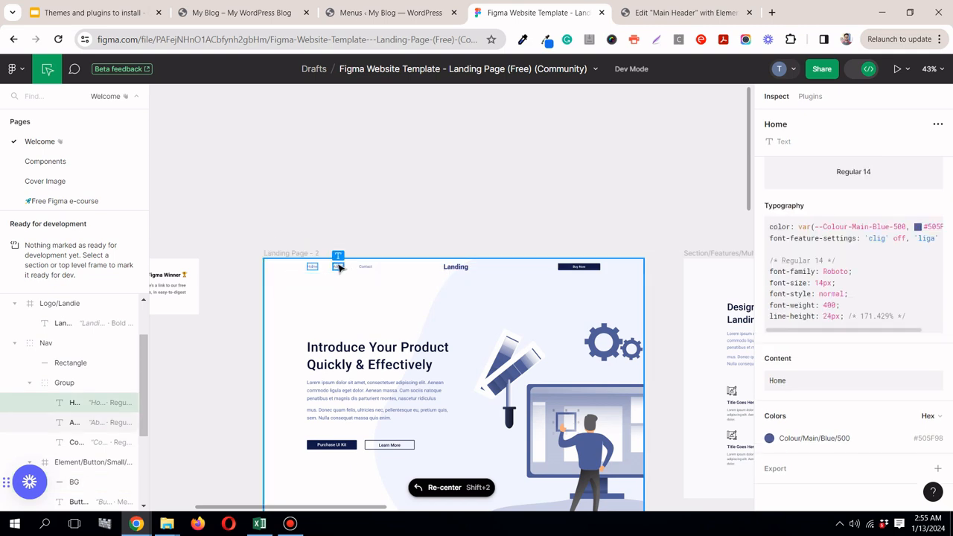
mouse_move(340, 268)
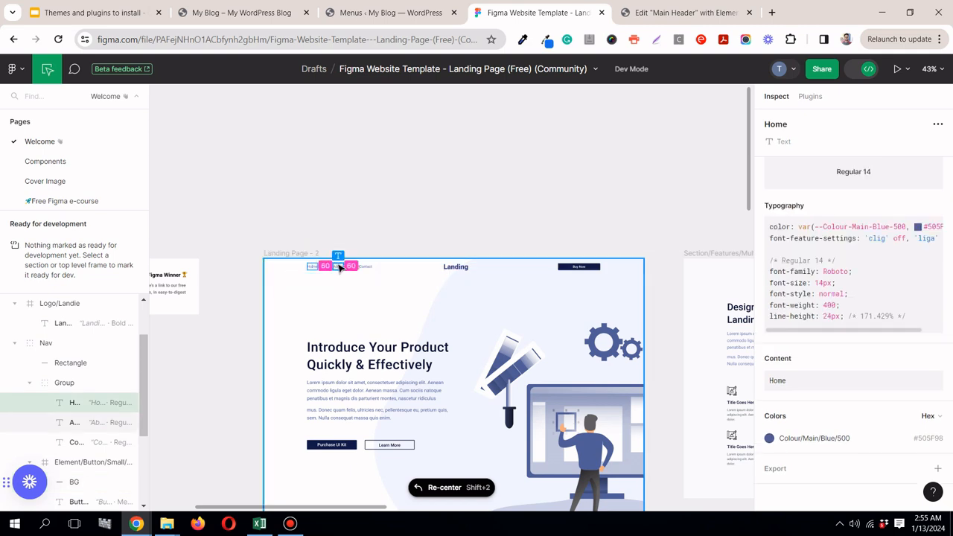
click(733, 14)
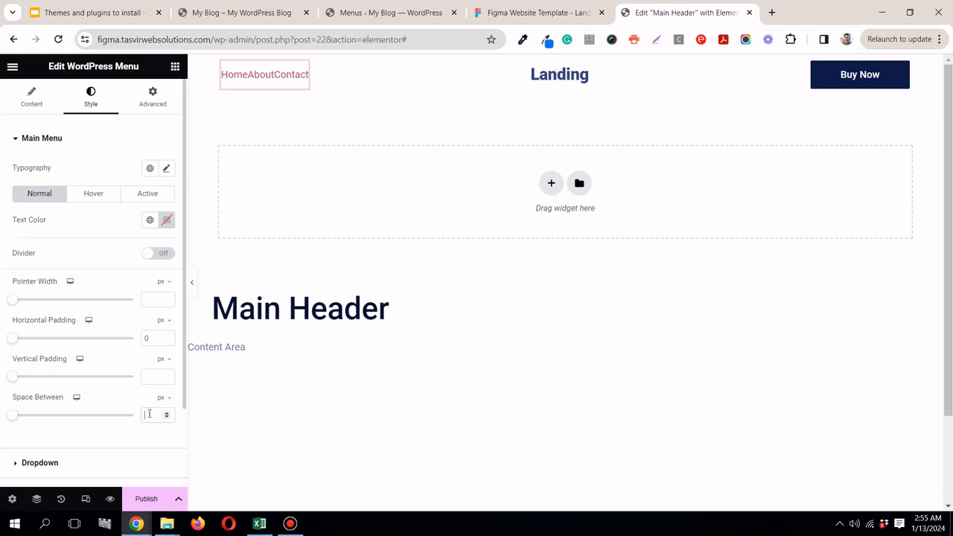
text(60)
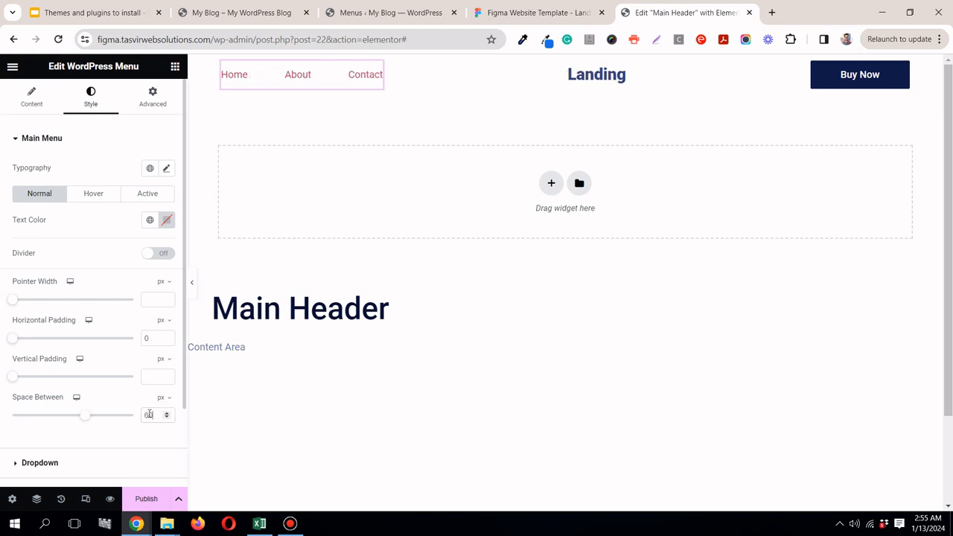
Step: Copy the Contact link's colour #505F98 from Figma and apply it as the WordPress Menu's normal text colour
click(525, 15)
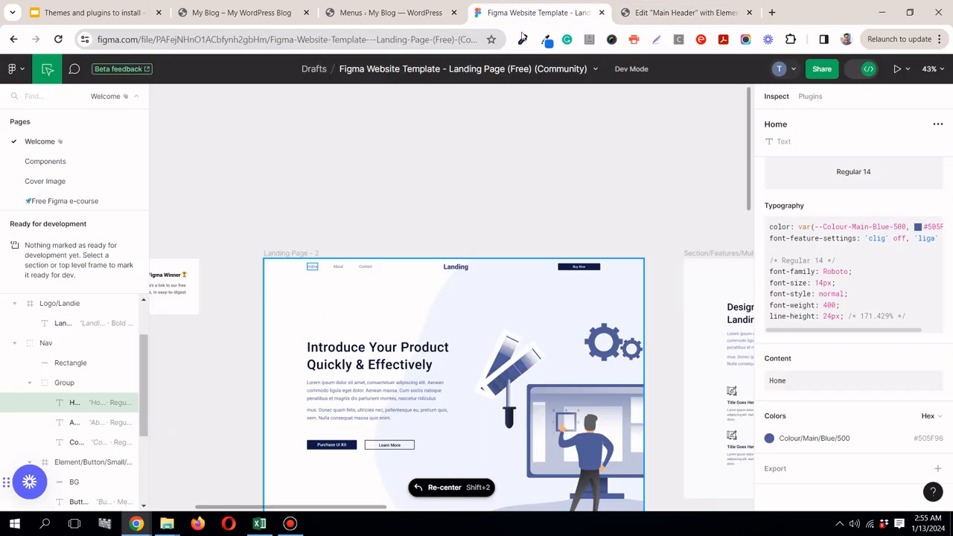
click(364, 266)
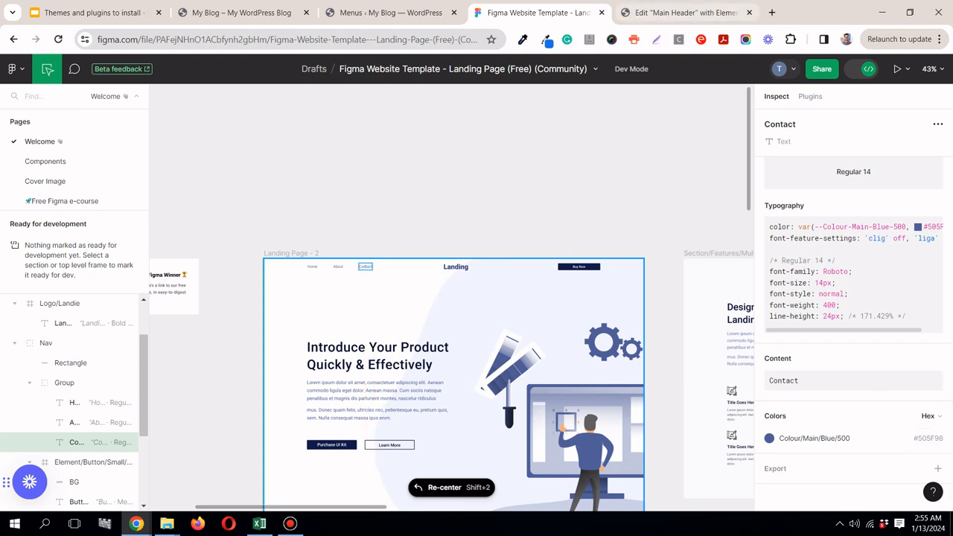
click(652, 11)
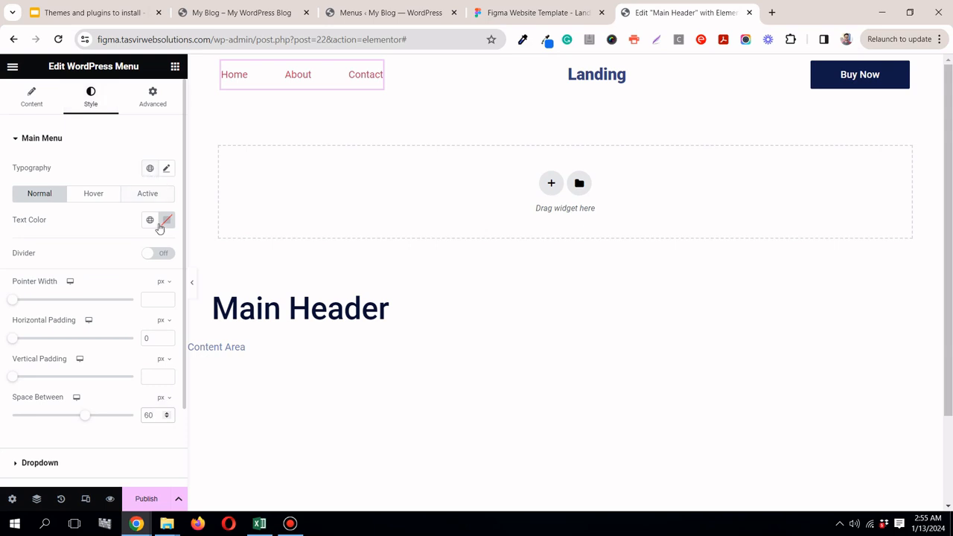
click(150, 220)
scroll(91, 417, down, 1)
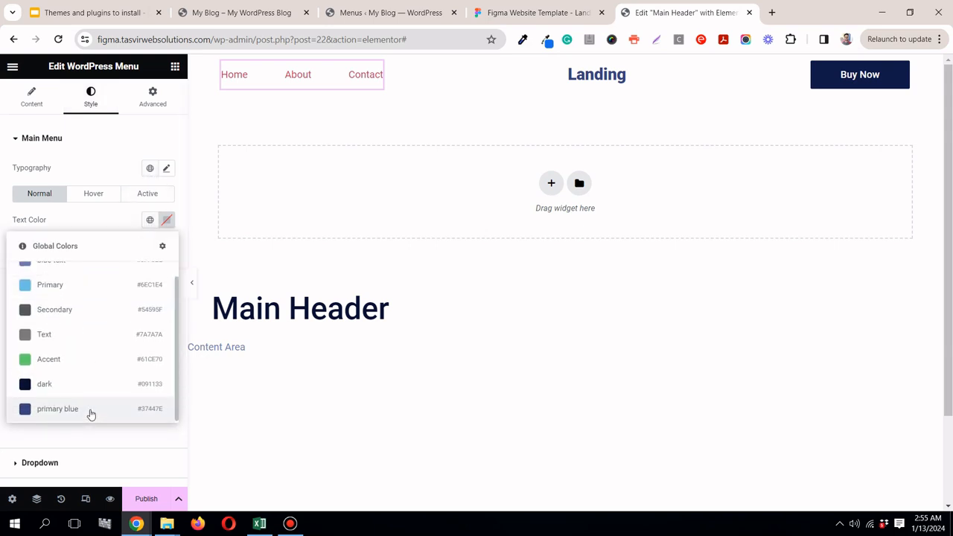
scroll(91, 406, up, 1)
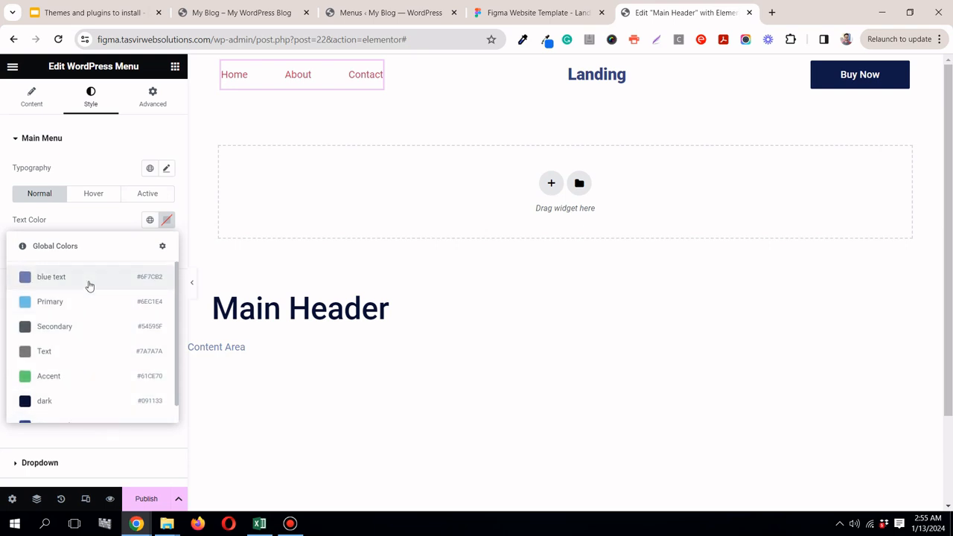
click(167, 221)
right_click(172, 399)
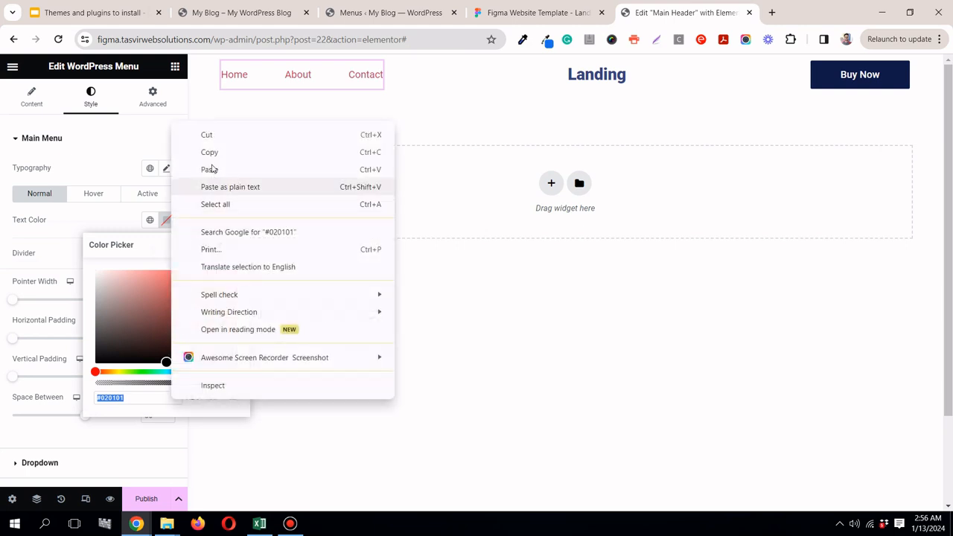
click(210, 169)
Step: Check the colour's name in Figma and save the menu text colour as a new global colour named "main blue"
click(484, 11)
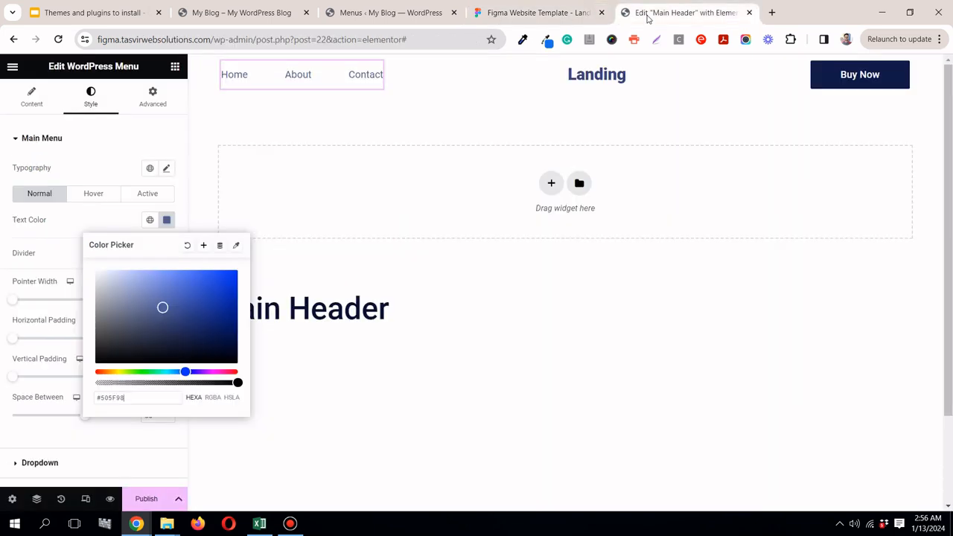
click(648, 14)
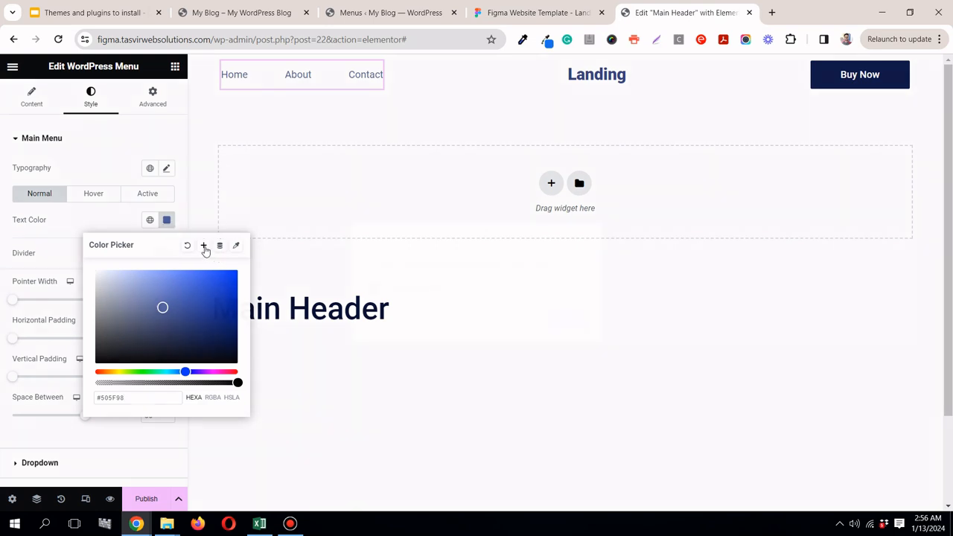
click(203, 246)
double_click(446, 289)
key(ctrl+a)
text(main blue)
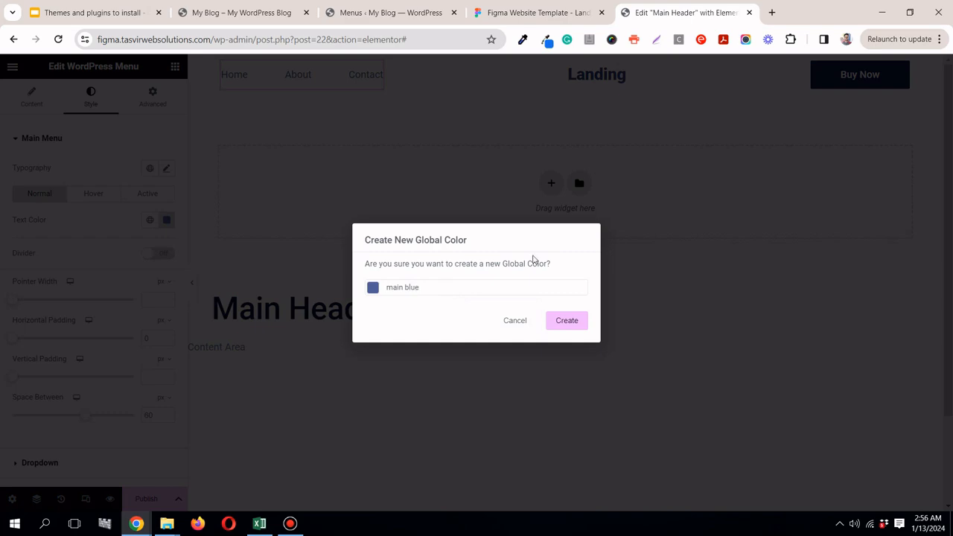
click(558, 322)
Step: Check the Contact link's typography in Figma and set the WordPress Menu's font size to 14 px
click(526, 13)
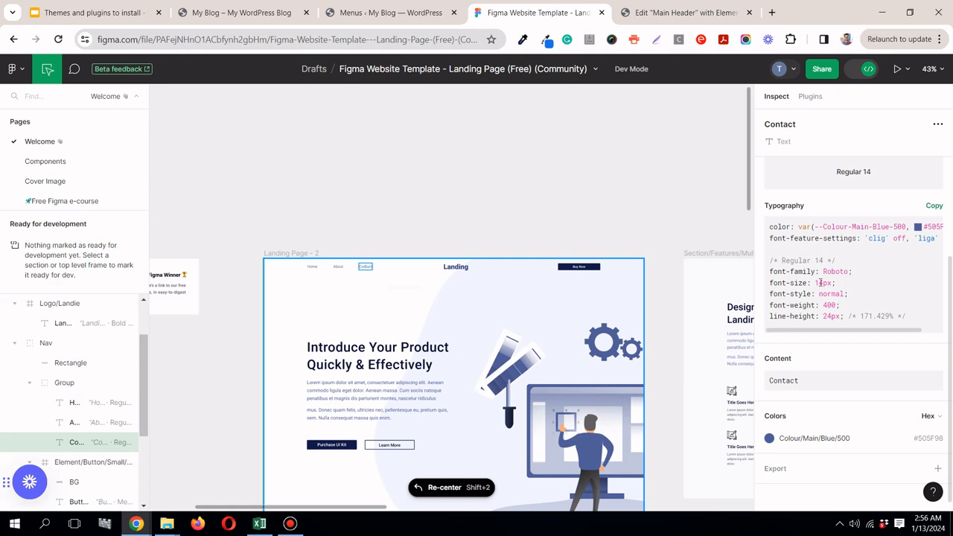
click(721, 14)
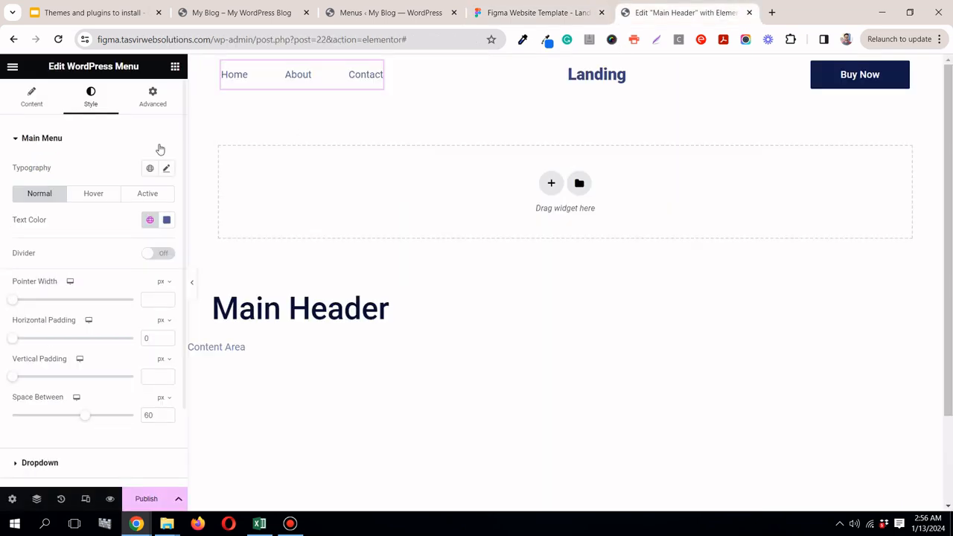
click(165, 171)
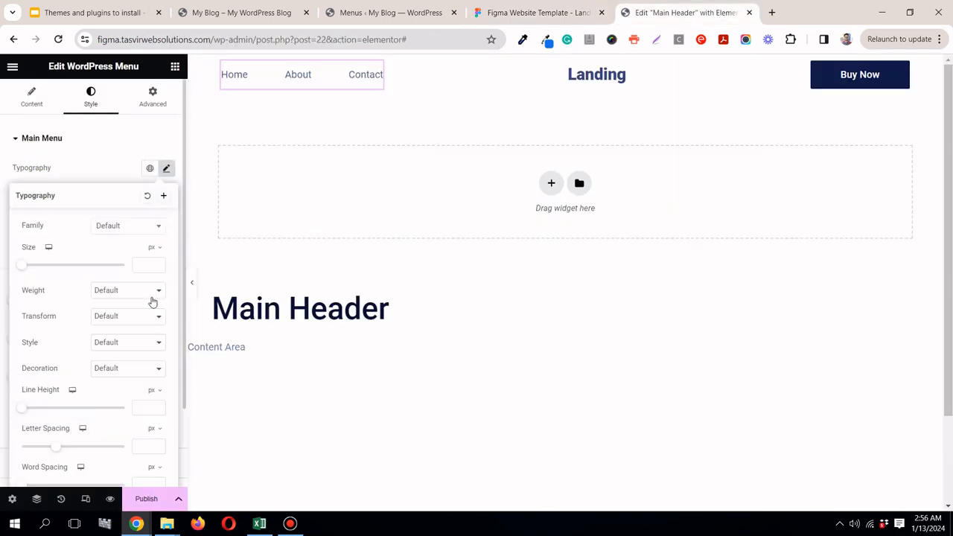
click(146, 267)
text(14)
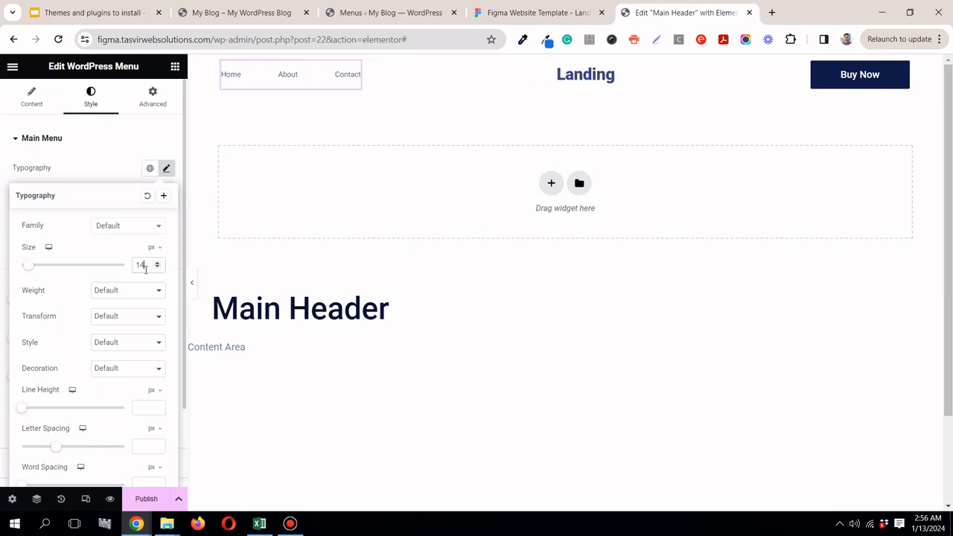
Step: Compare the menu link spacing with Figma and set the WordPress Menu's Pointer to None
click(530, 13)
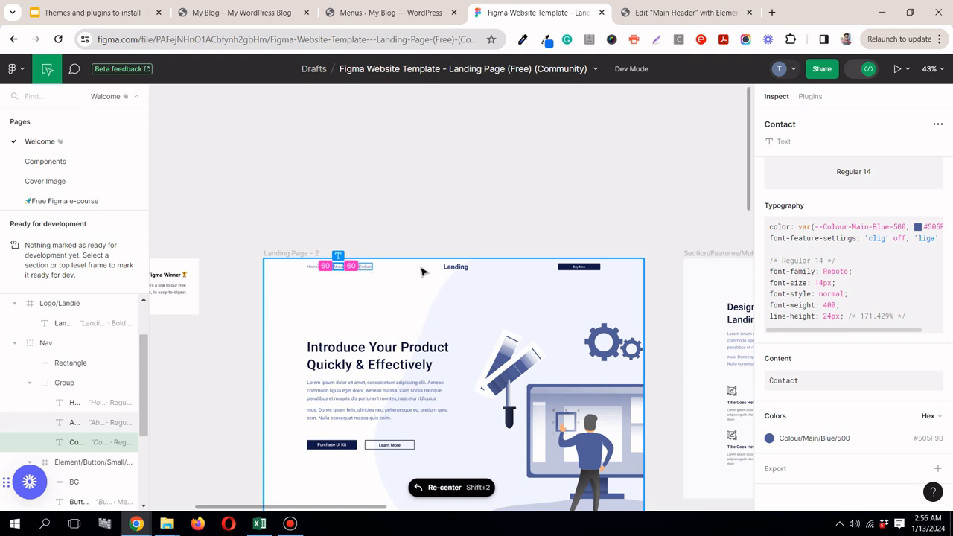
click(648, 13)
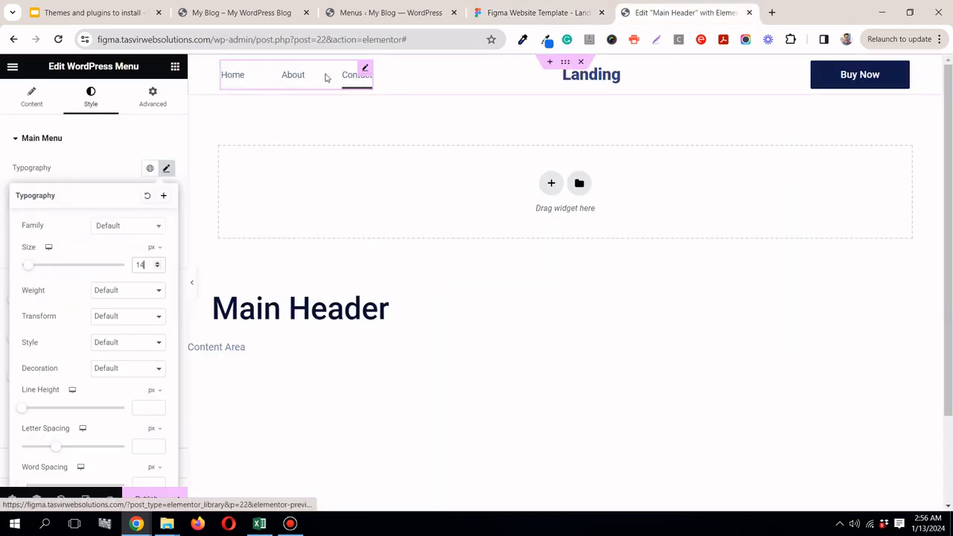
click(364, 68)
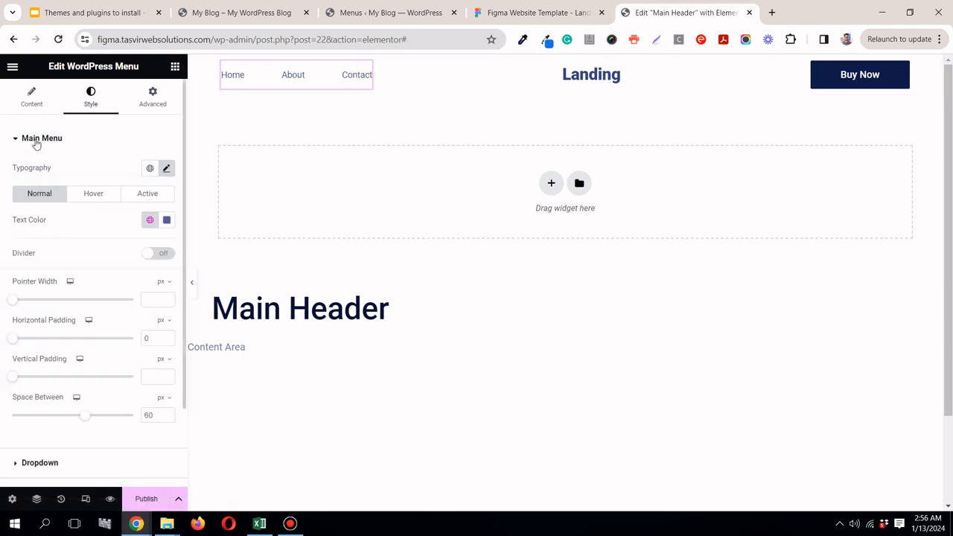
click(29, 103)
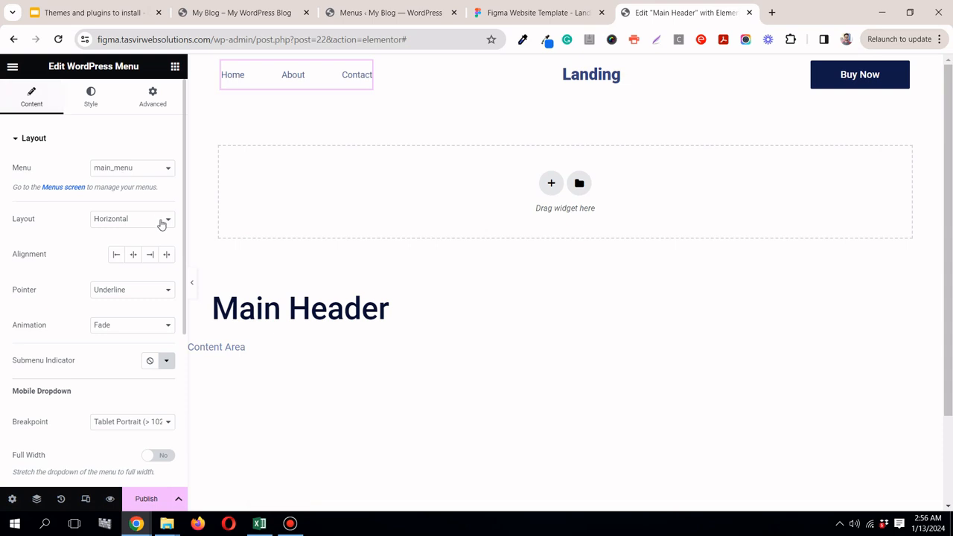
click(117, 292)
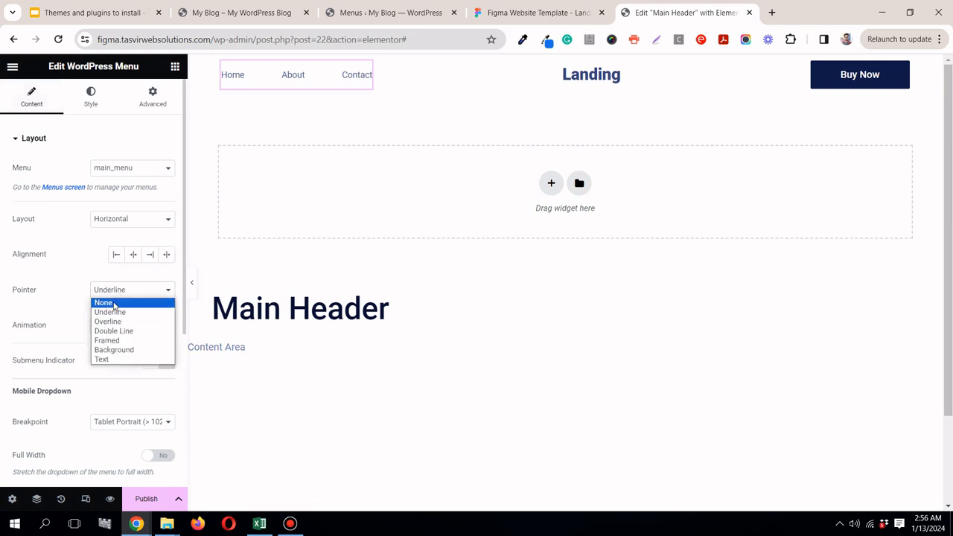
click(117, 304)
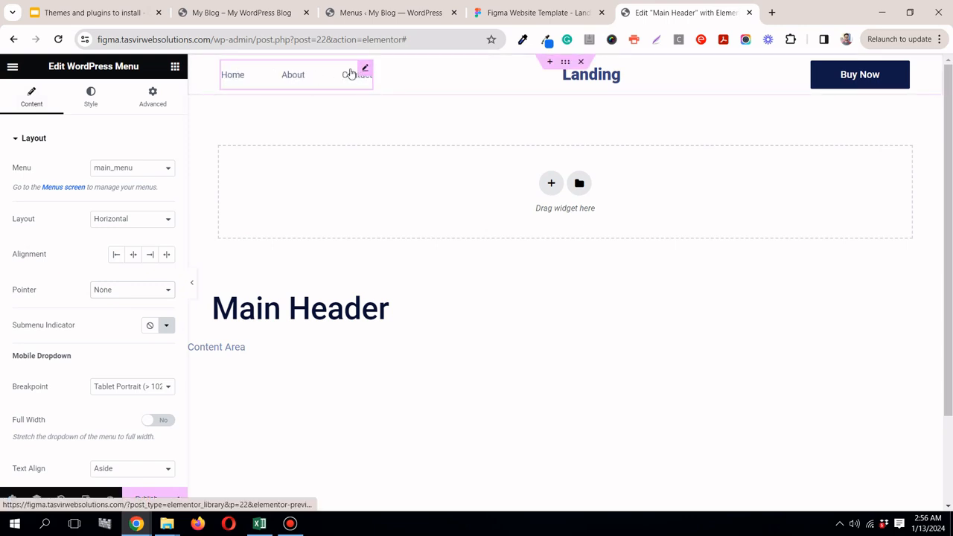
Step: Set the WordPress Menu's hover text colour to the global colour "dark"
click(90, 95)
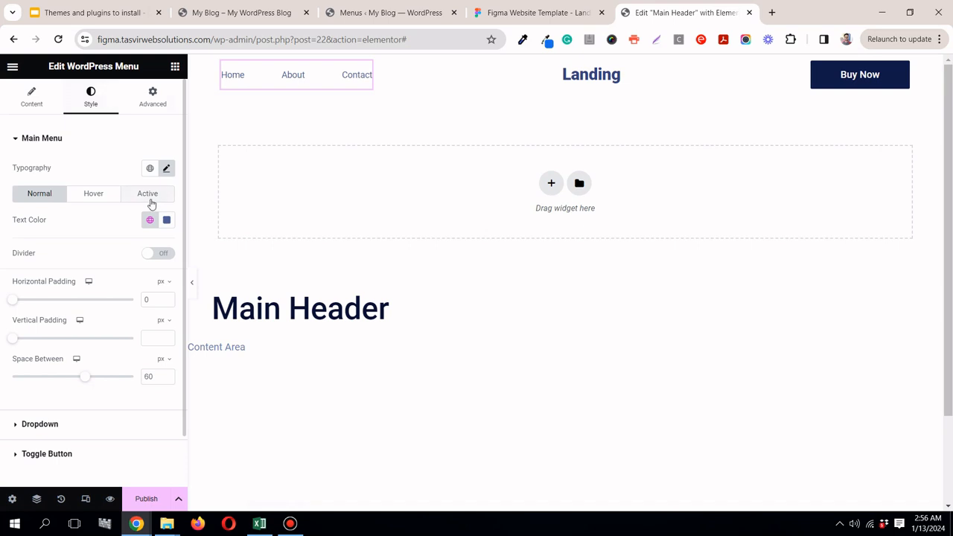
click(80, 196)
click(149, 220)
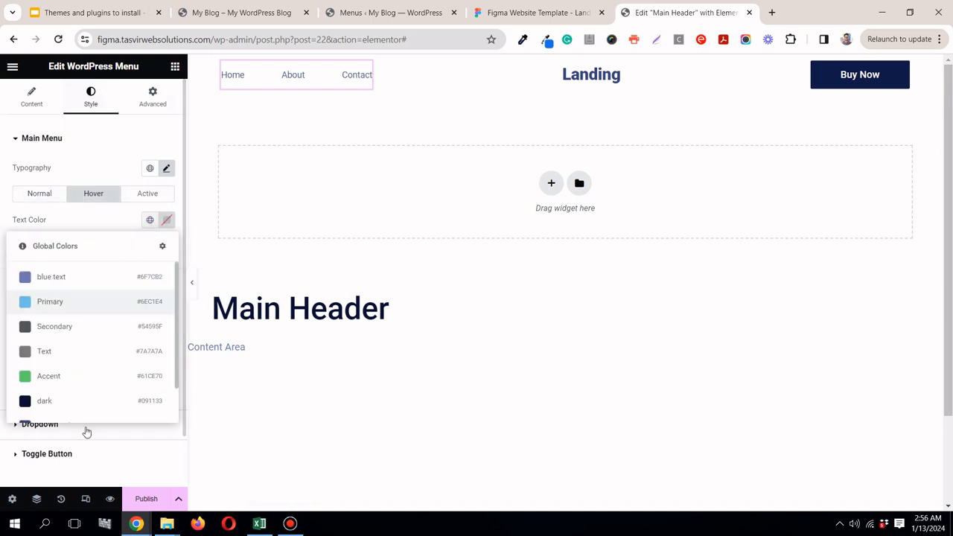
scroll(71, 380, down, 2)
scroll(66, 365, up, 2)
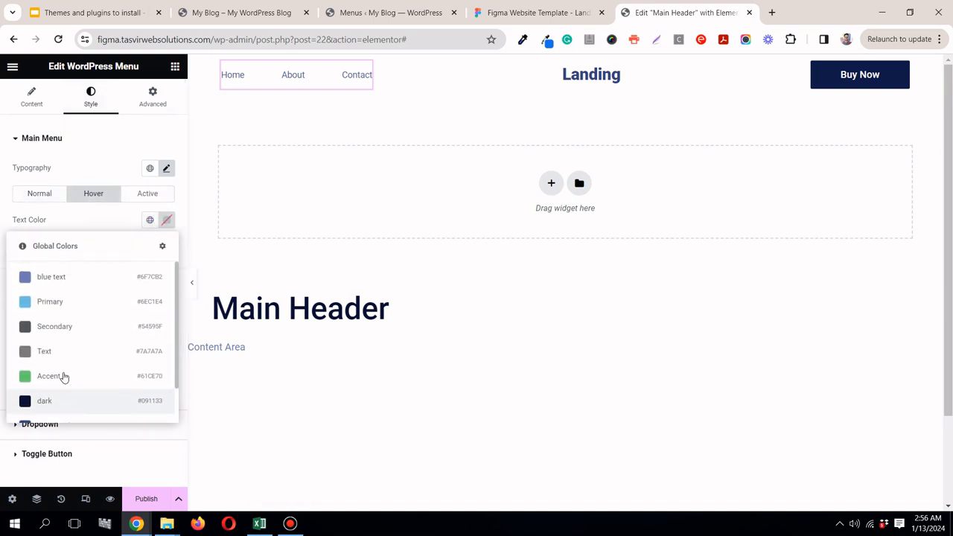
scroll(66, 376, down, 2)
click(68, 370)
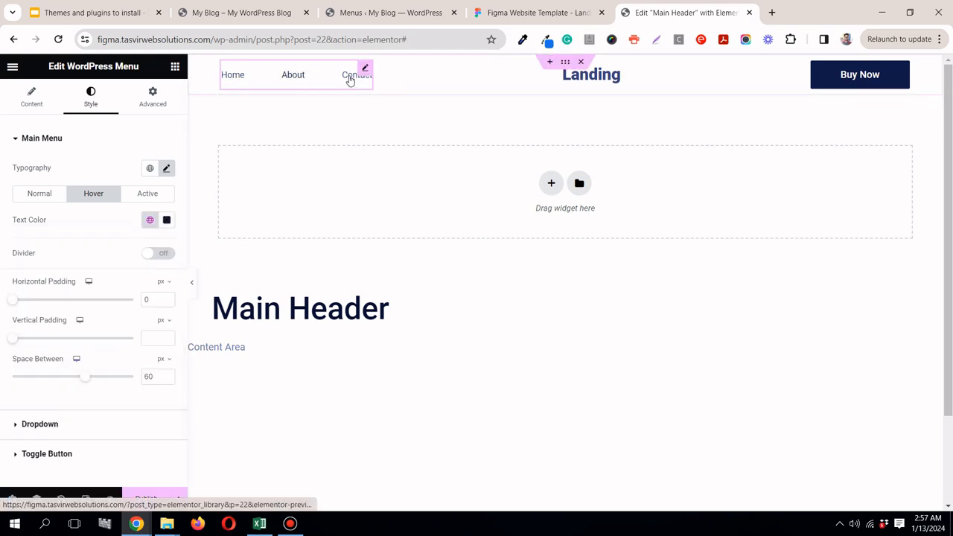
Step: Preview the header at full width and set the WordPress Menu's vertical padding to 0 px
click(195, 286)
click(3, 285)
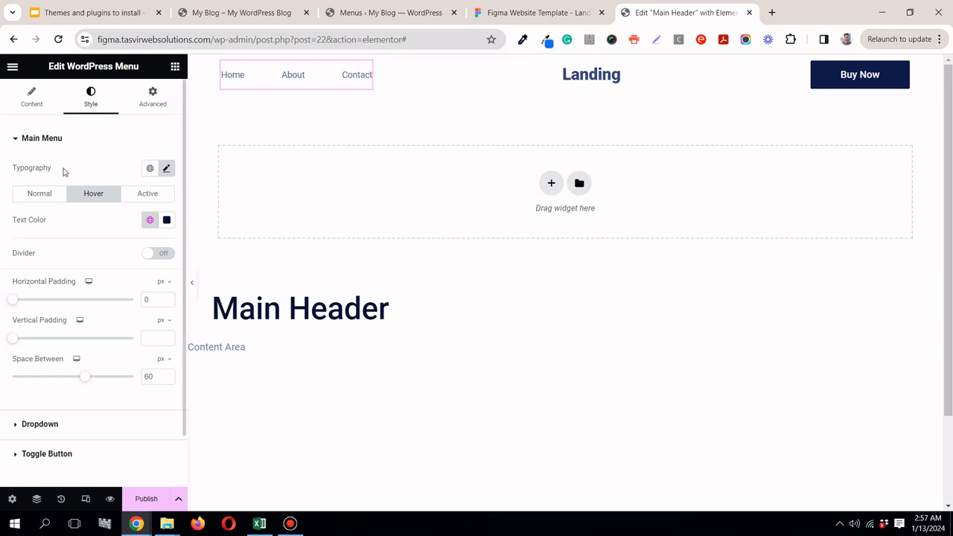
drag(17, 340, 2, 343)
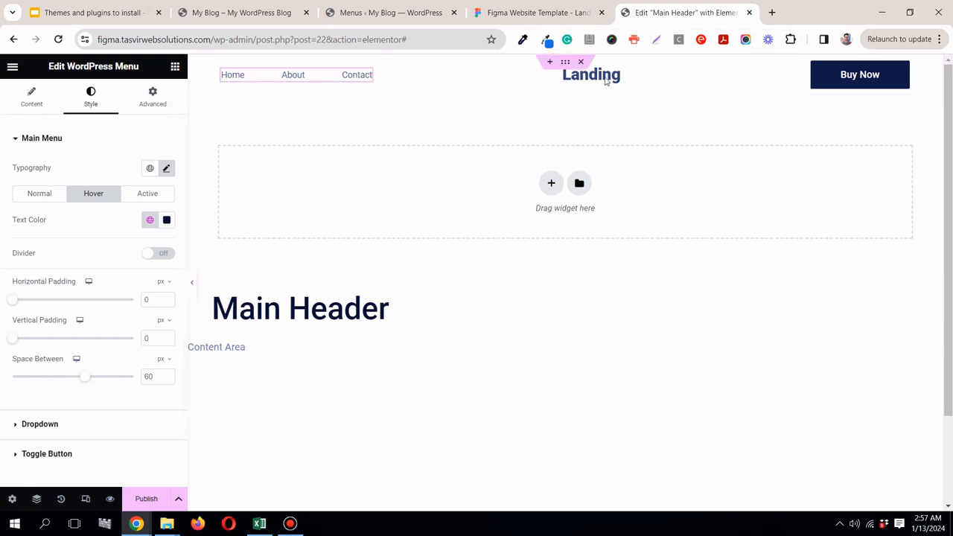
Step: Set the header container's Min Height to 80 px and preview the header at full width
click(565, 62)
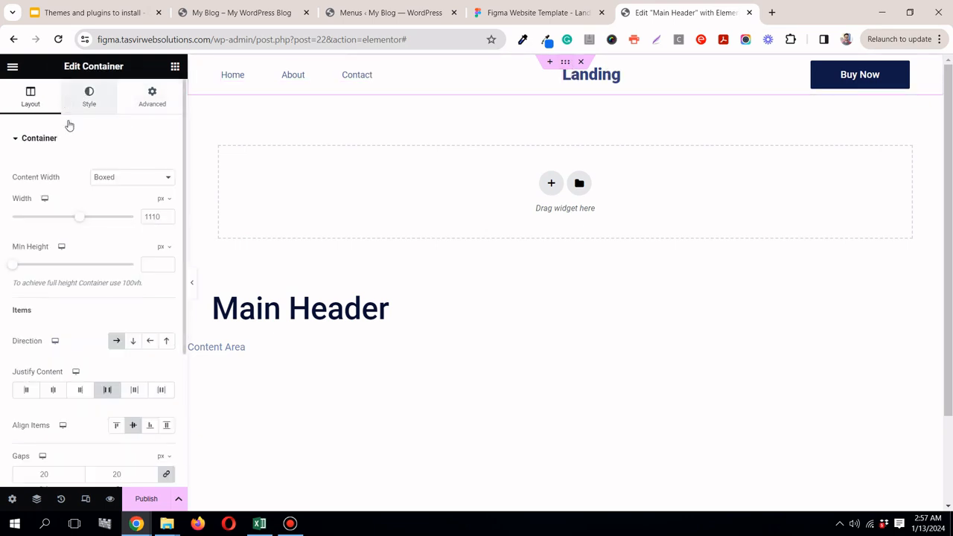
click(161, 264)
text(8)
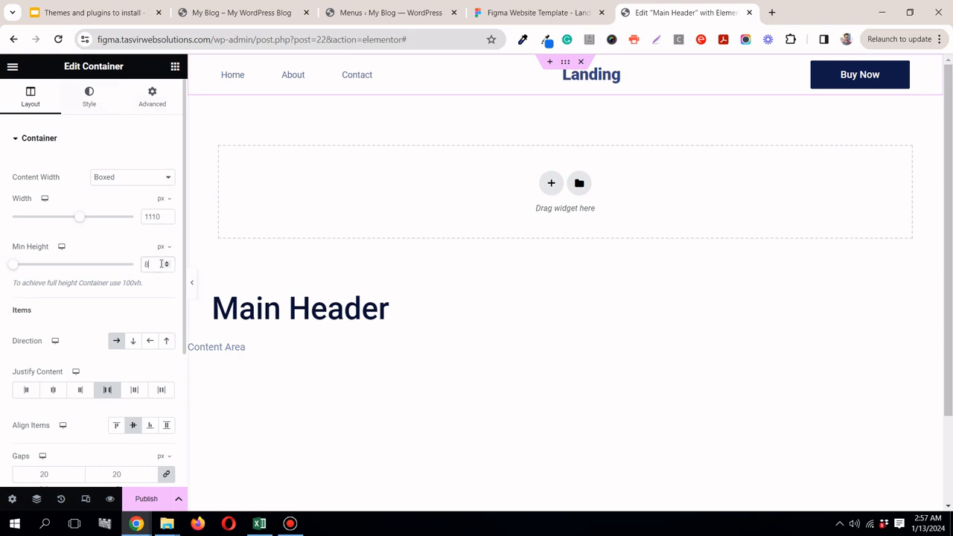
text(0)
click(191, 283)
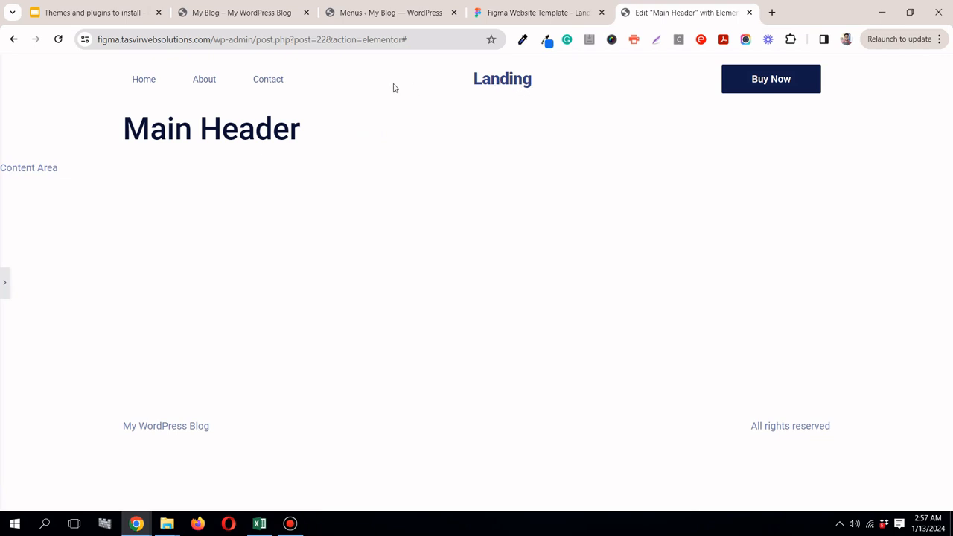
click(5, 284)
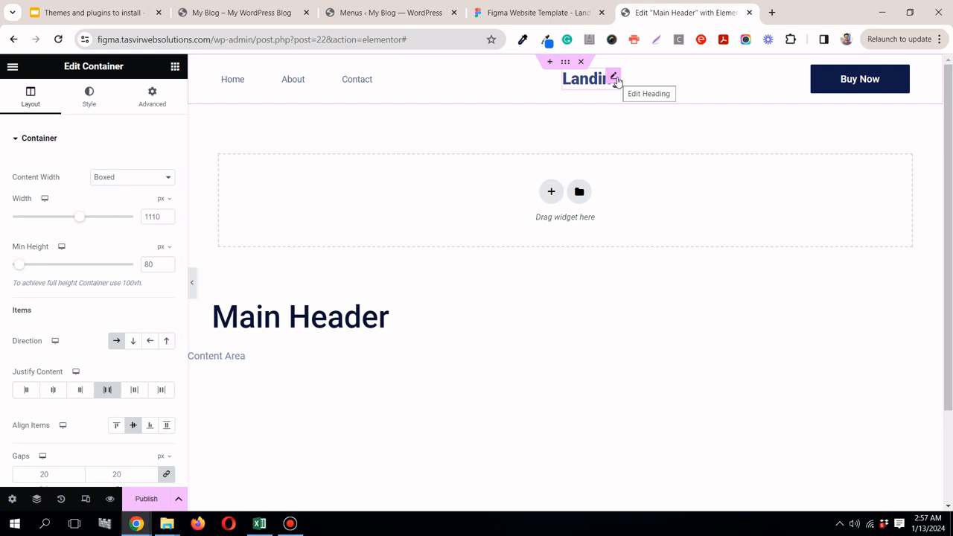
Step: Link the Landing heading to the dynamic Site URL and preview the header at full width
click(615, 79)
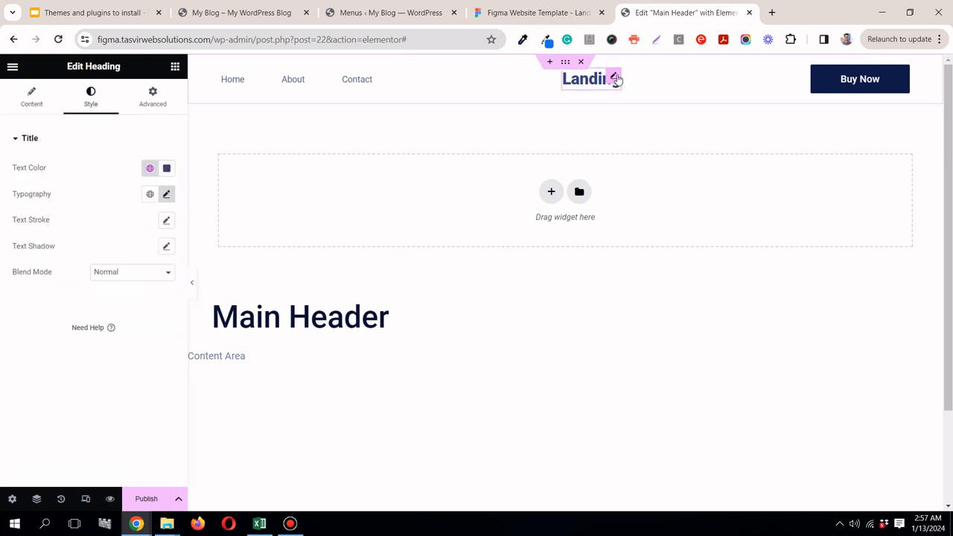
click(19, 102)
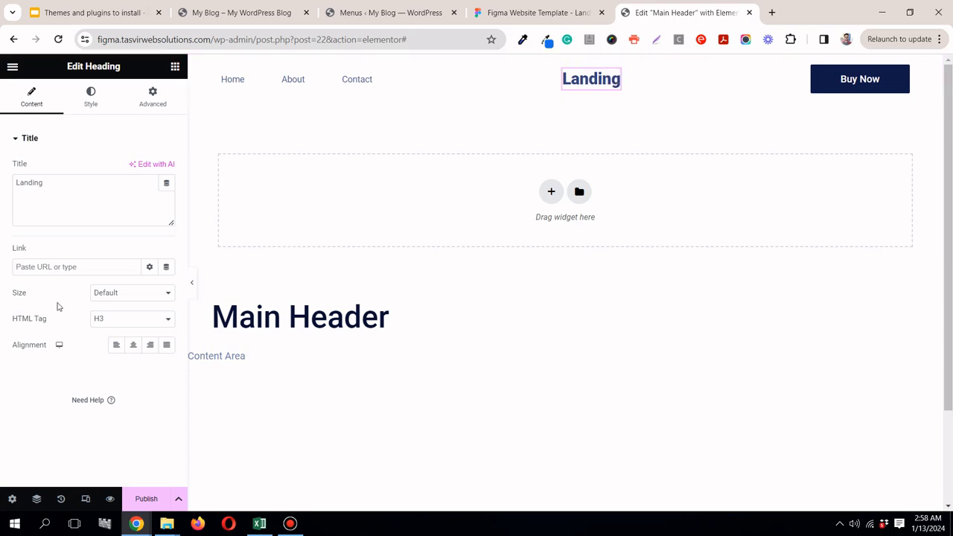
click(167, 268)
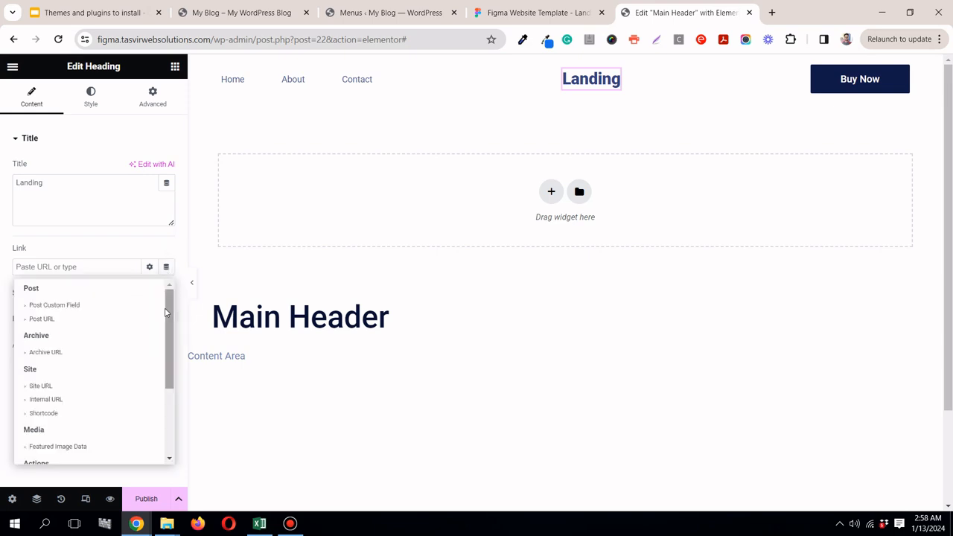
click(41, 386)
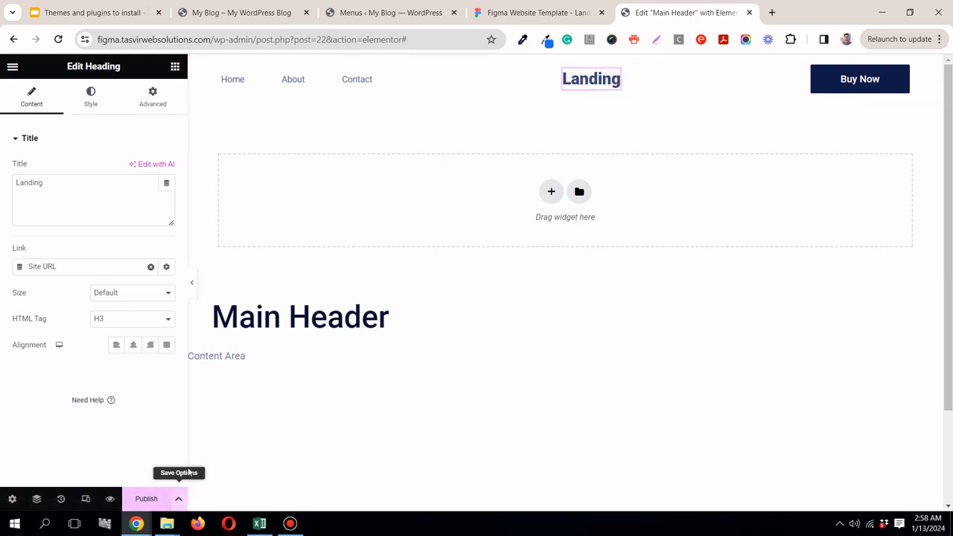
click(193, 289)
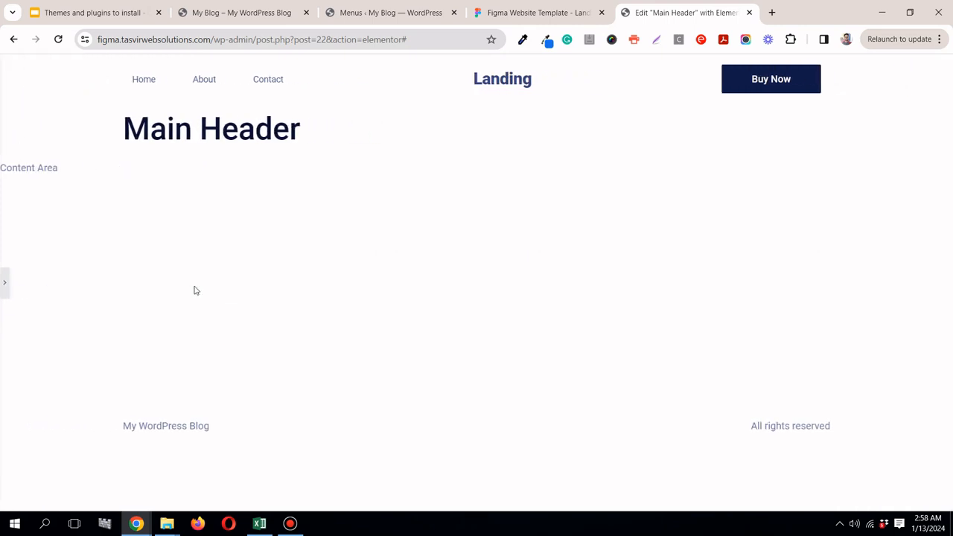
click(3, 283)
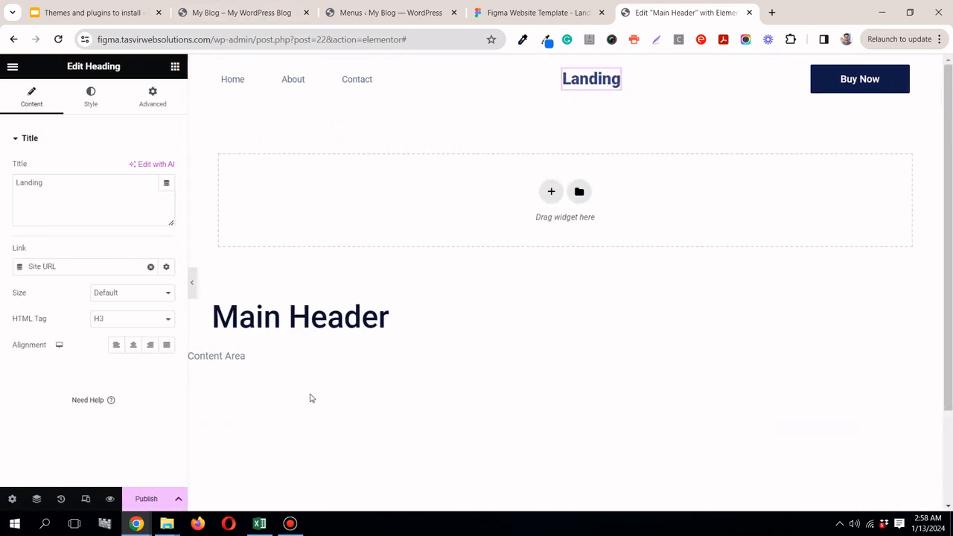
Step: Switch to the tablet view and test expanding and collapsing the header's hamburger menu
click(85, 499)
click(516, 66)
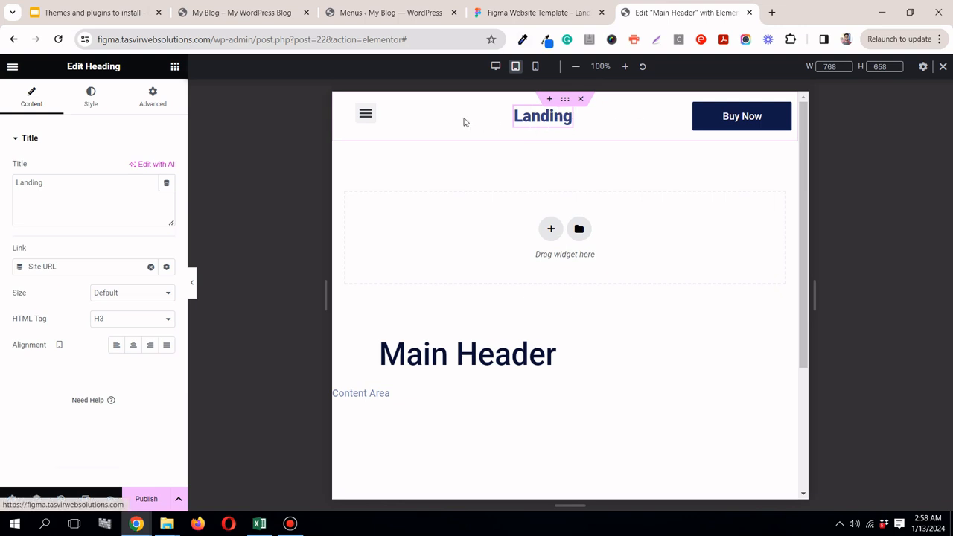
click(368, 118)
click(368, 117)
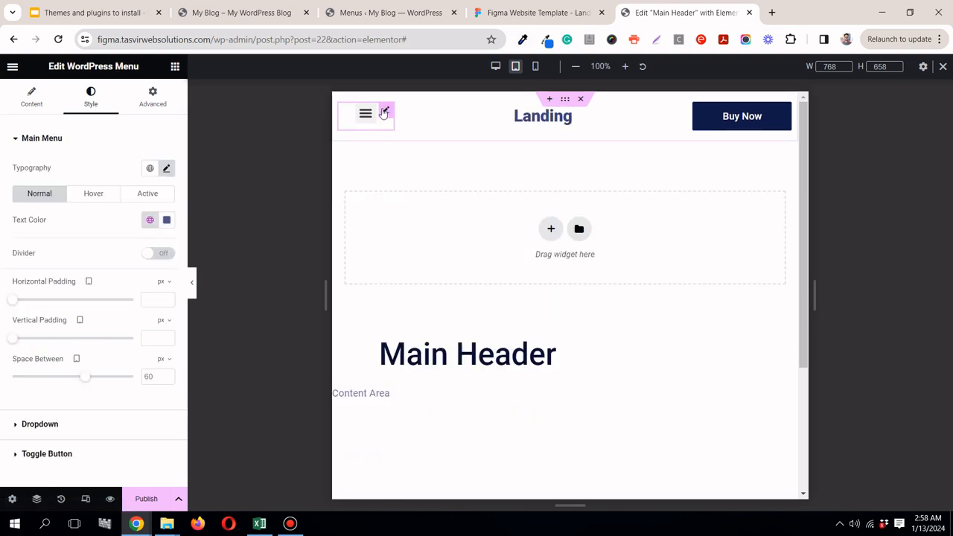
click(365, 114)
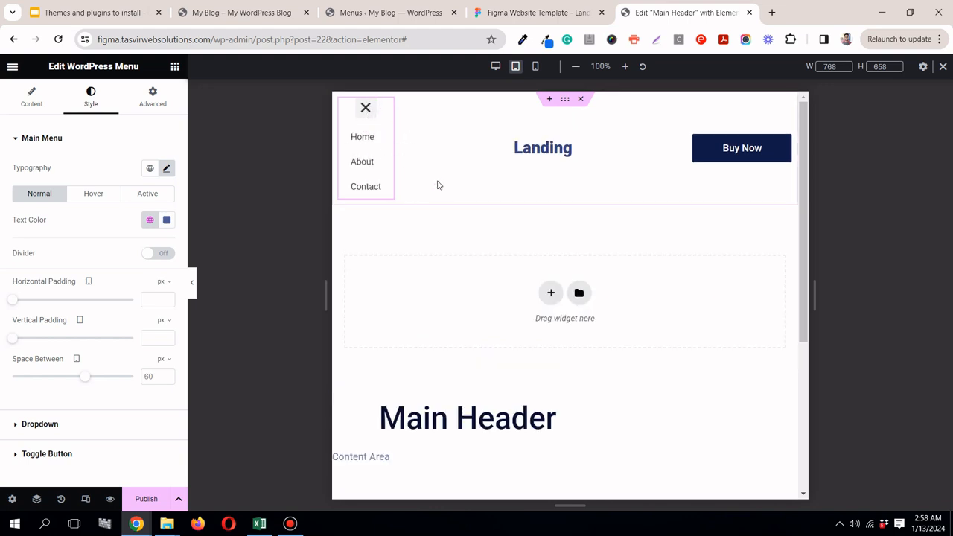
click(366, 107)
click(363, 117)
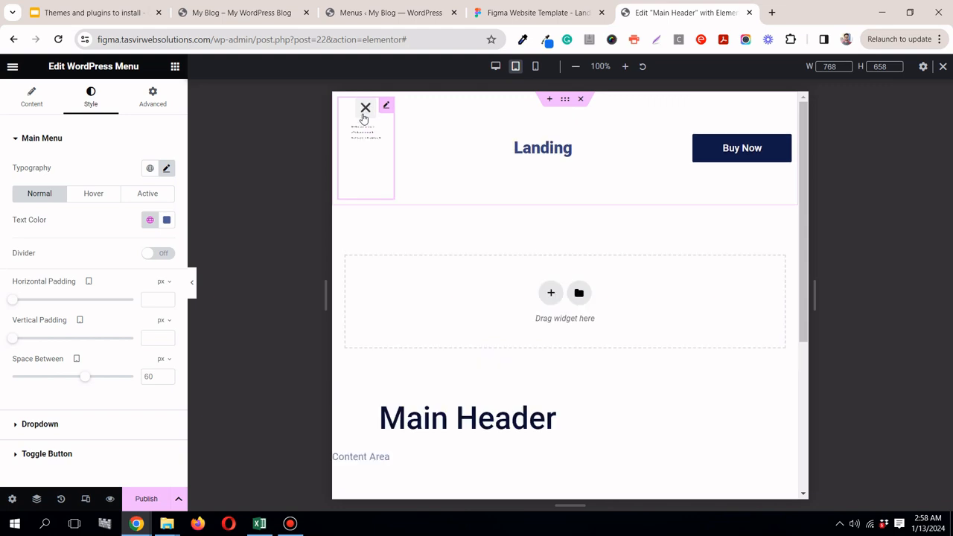
click(365, 112)
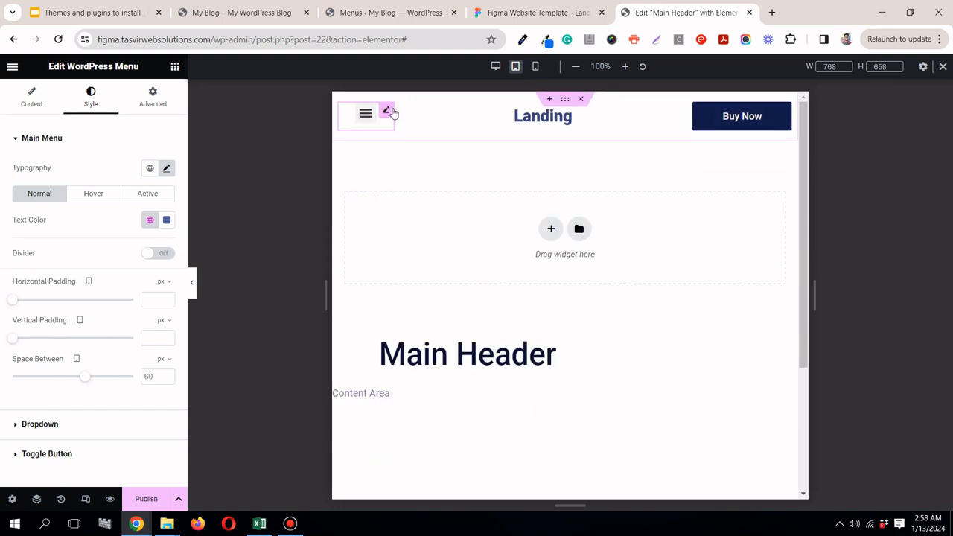
Step: Enable Full Width for the WordPress Menu's mobile dropdown and test the dropdown in the tablet view
click(53, 108)
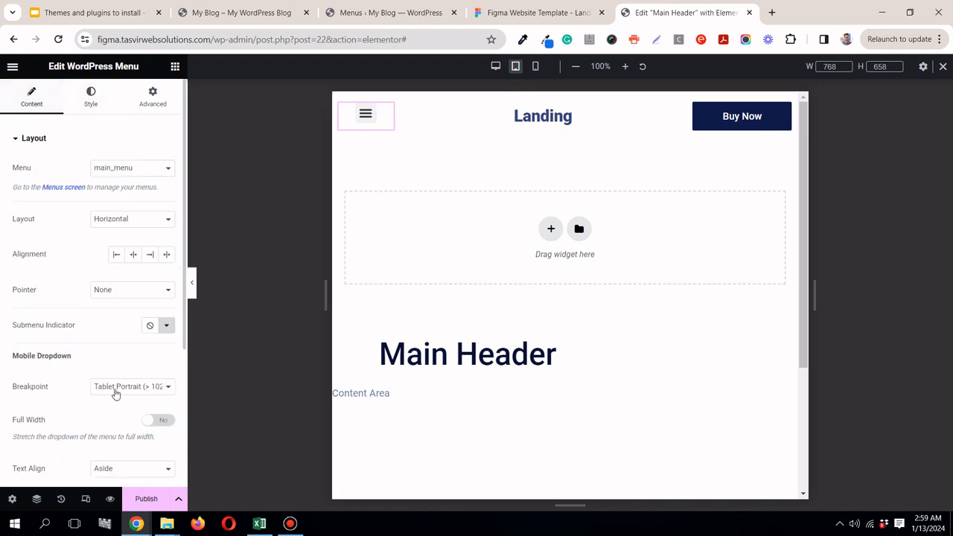
click(164, 421)
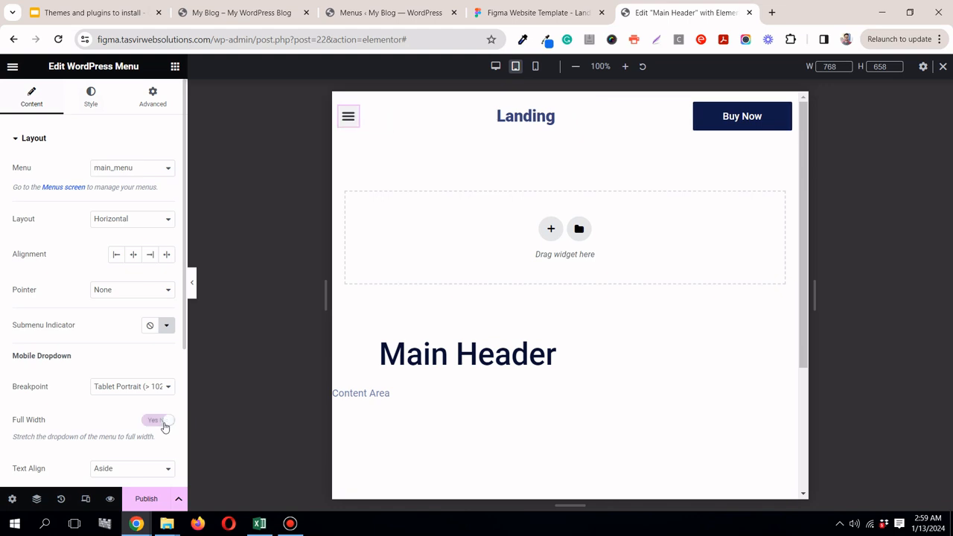
click(345, 123)
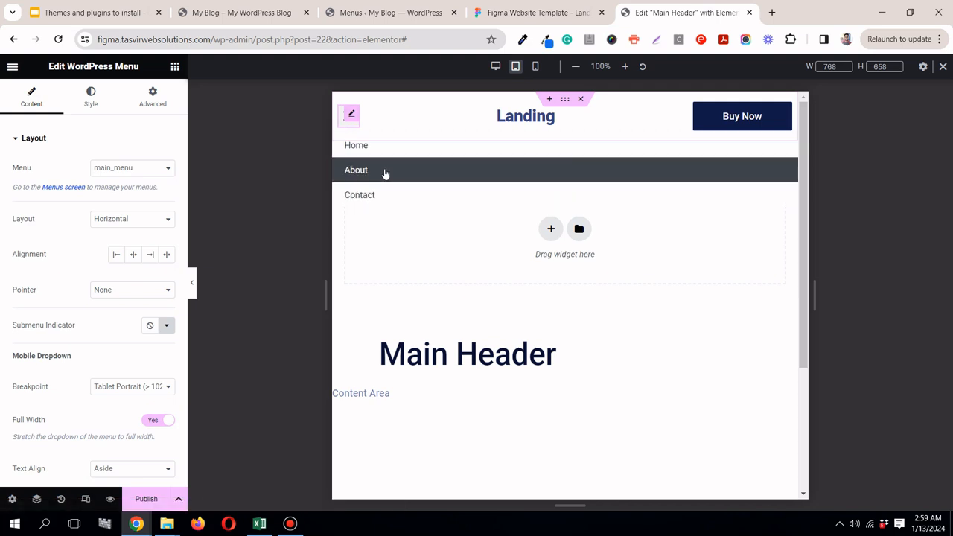
click(347, 123)
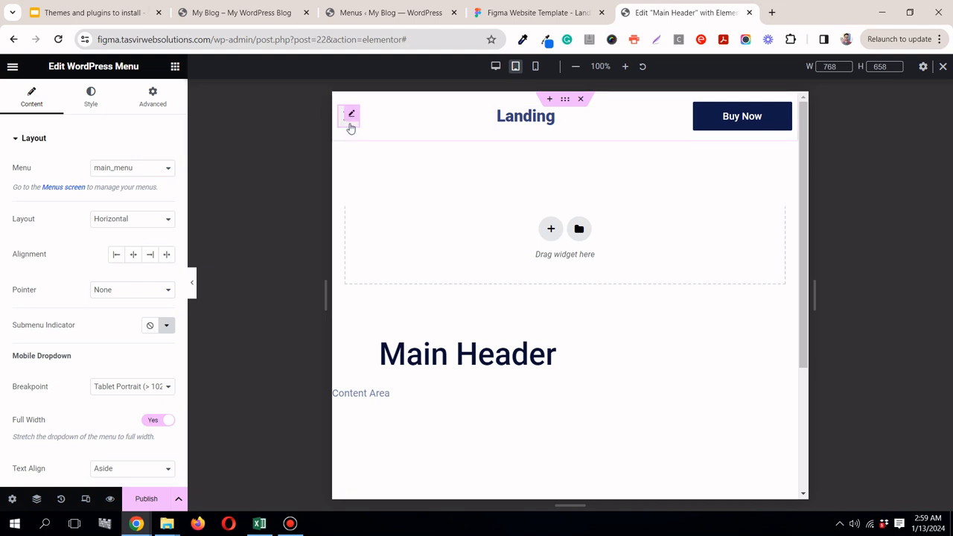
Step: Set the menu dropdown's hover background colour to the global colour "primary blue" and check it on the expanded links
click(351, 126)
click(90, 97)
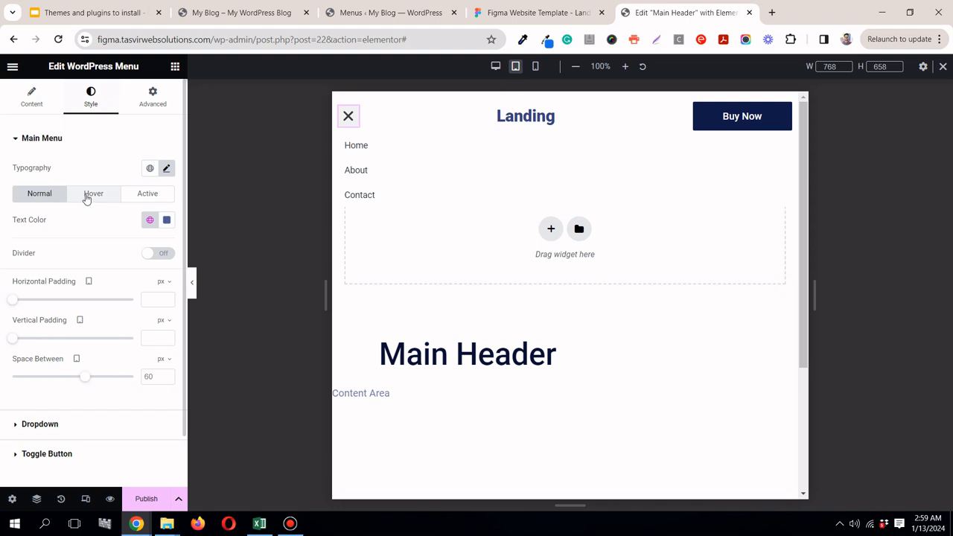
click(76, 425)
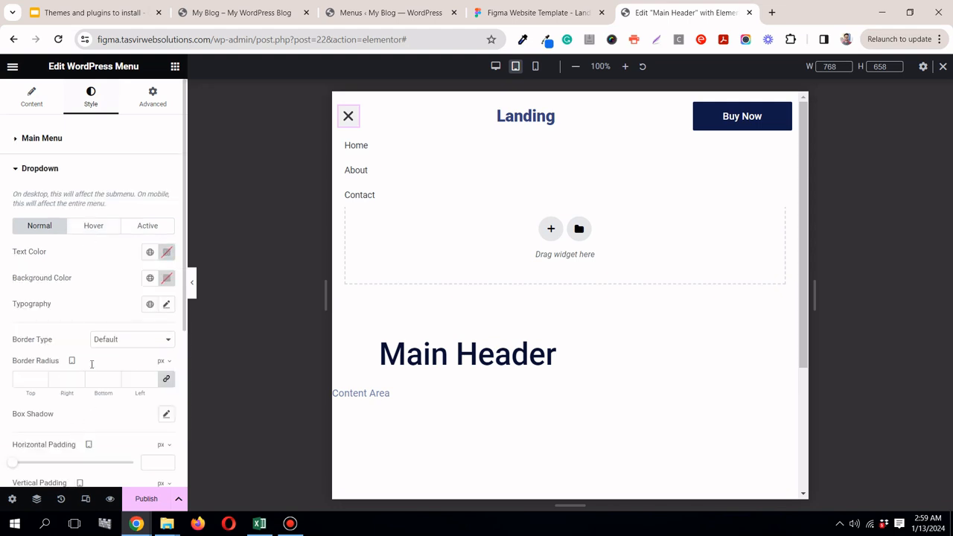
click(103, 234)
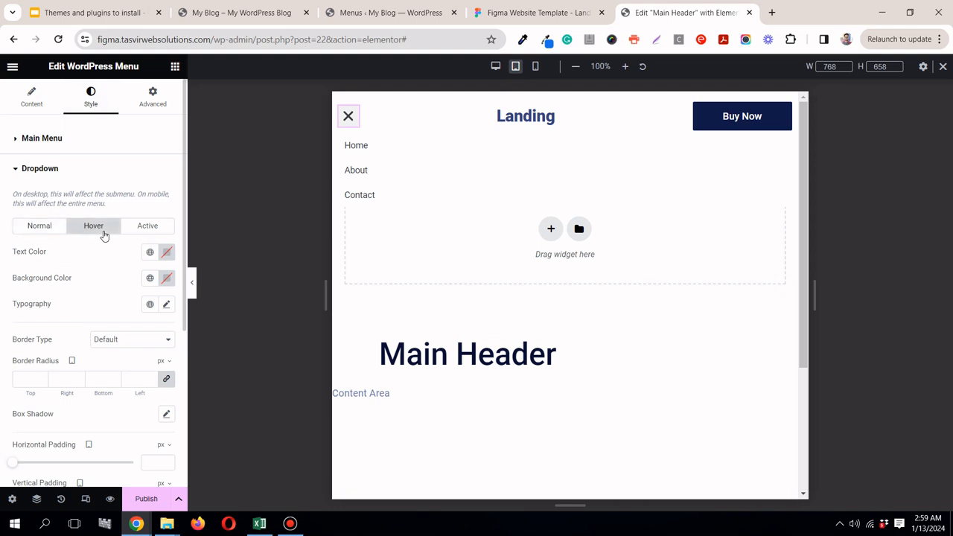
click(149, 279)
scroll(86, 438, down, 2)
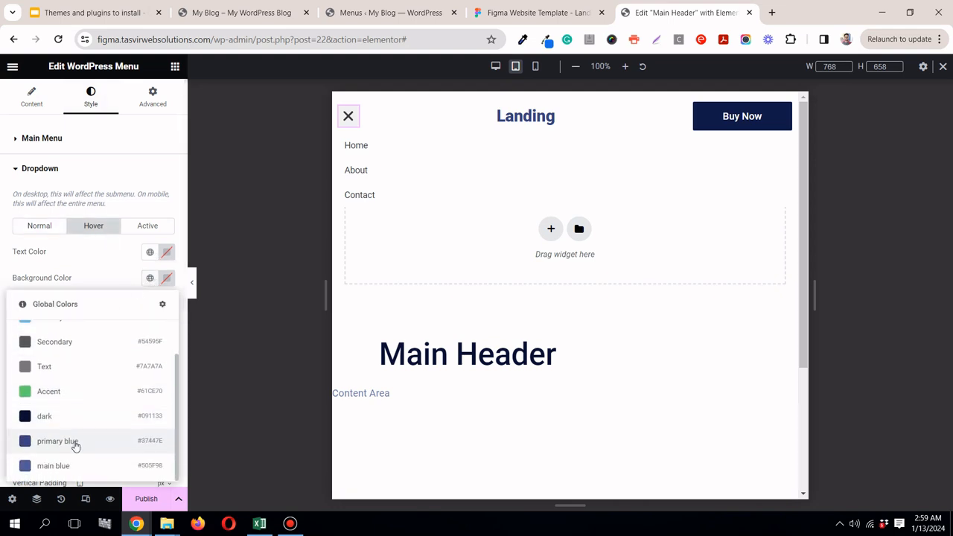
click(75, 445)
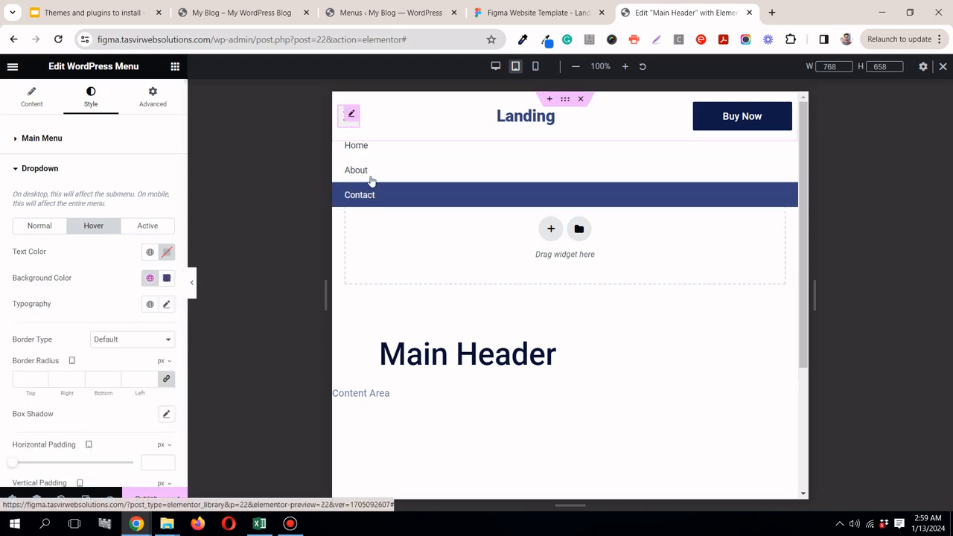
click(345, 122)
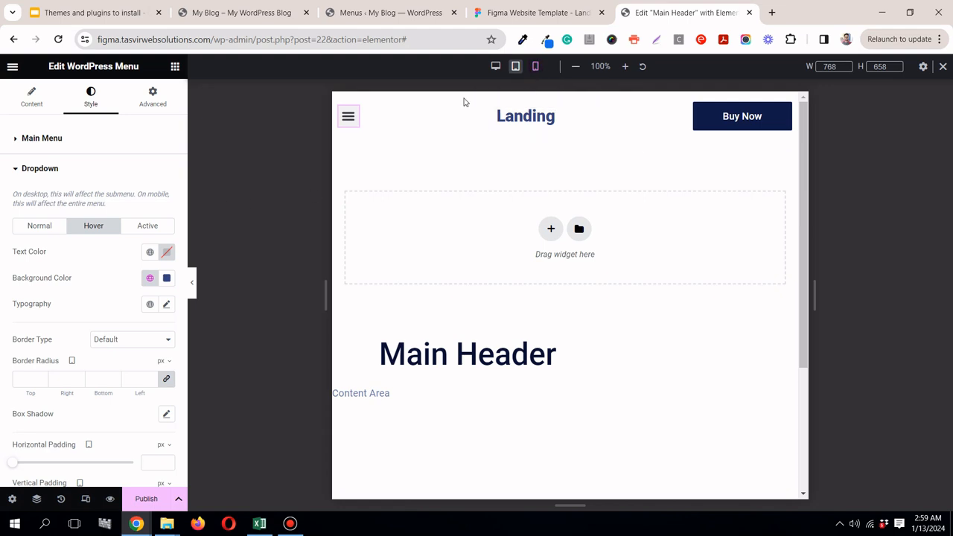
Step: Switch to the mobile view and set the header container's Direction to reversed row
click(537, 70)
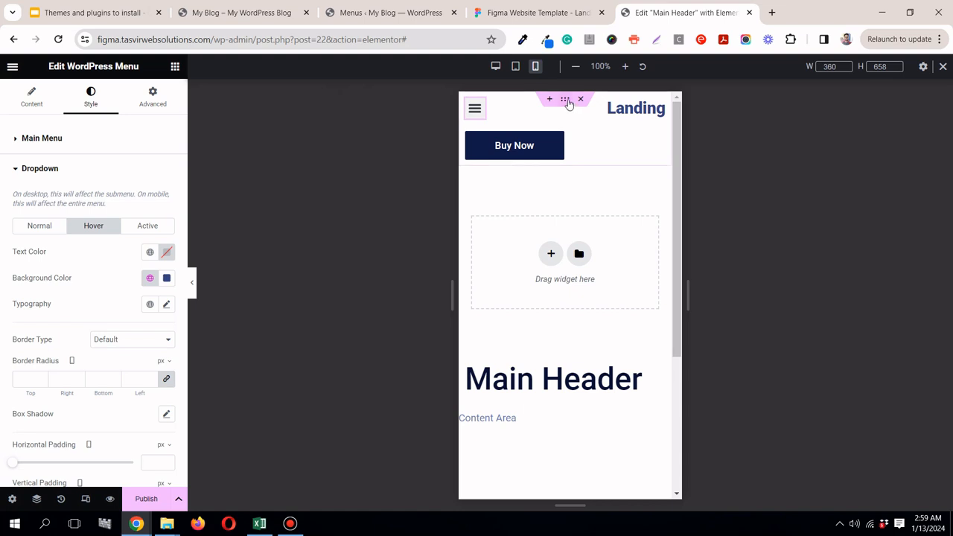
click(565, 100)
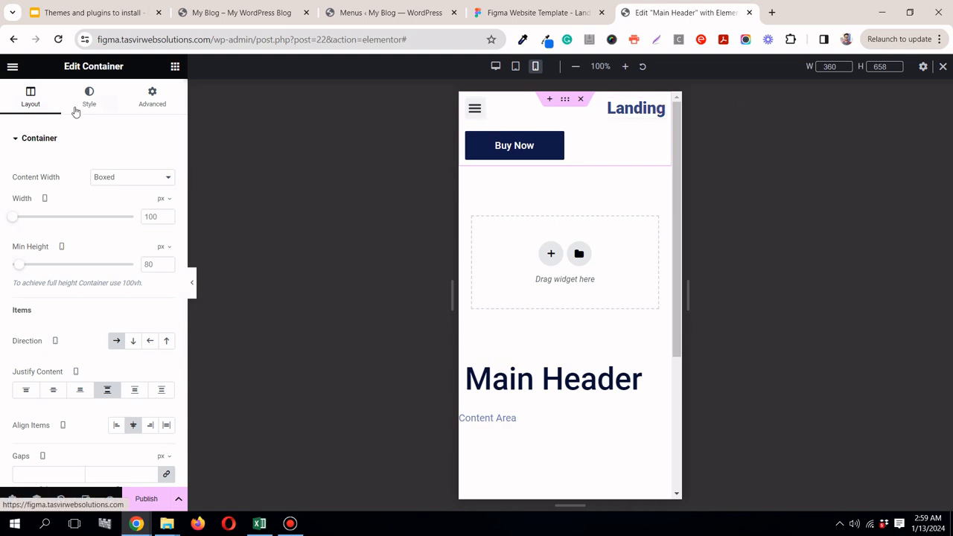
scroll(124, 397, down, 2)
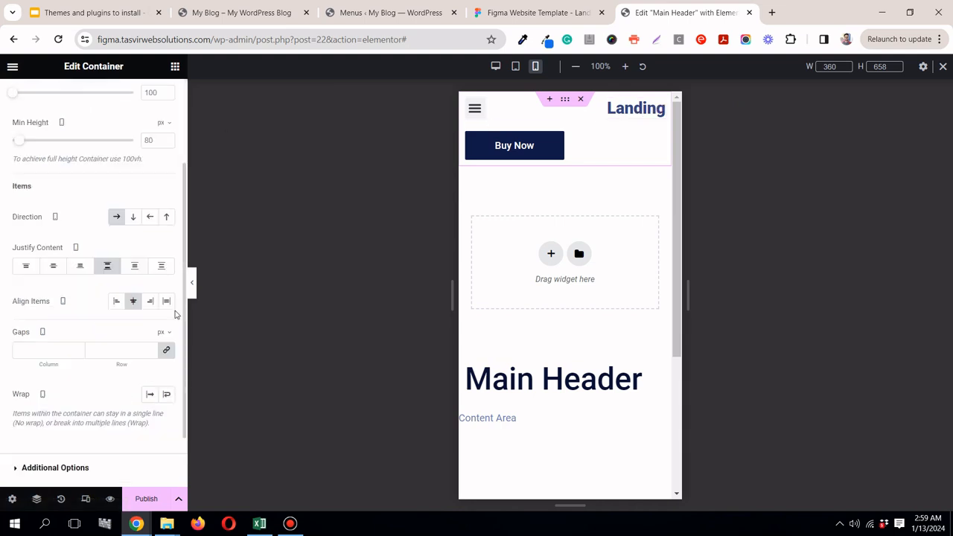
click(149, 217)
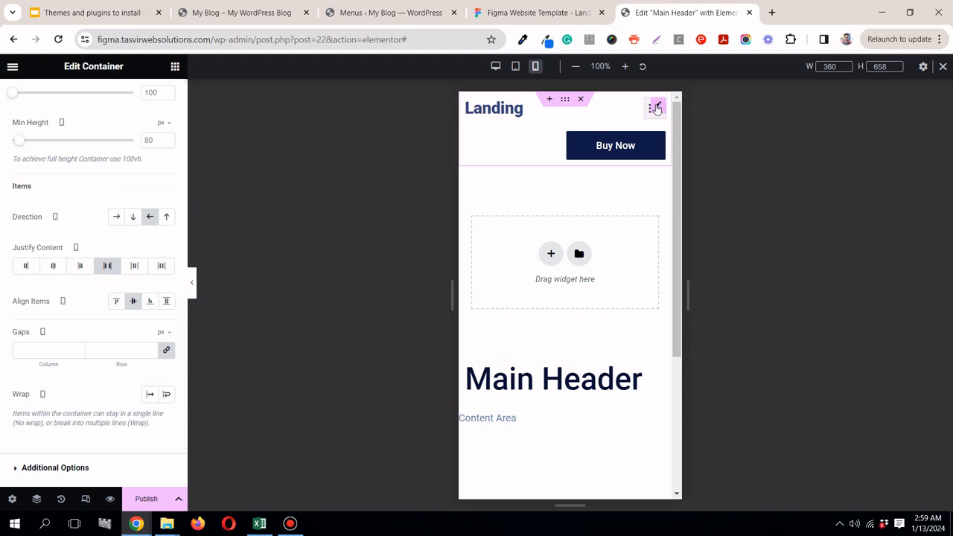
Step: Review the mobile settings of the Landing heading, Buy Now button and WordPress Menu, including the menu's advanced layout options
click(657, 109)
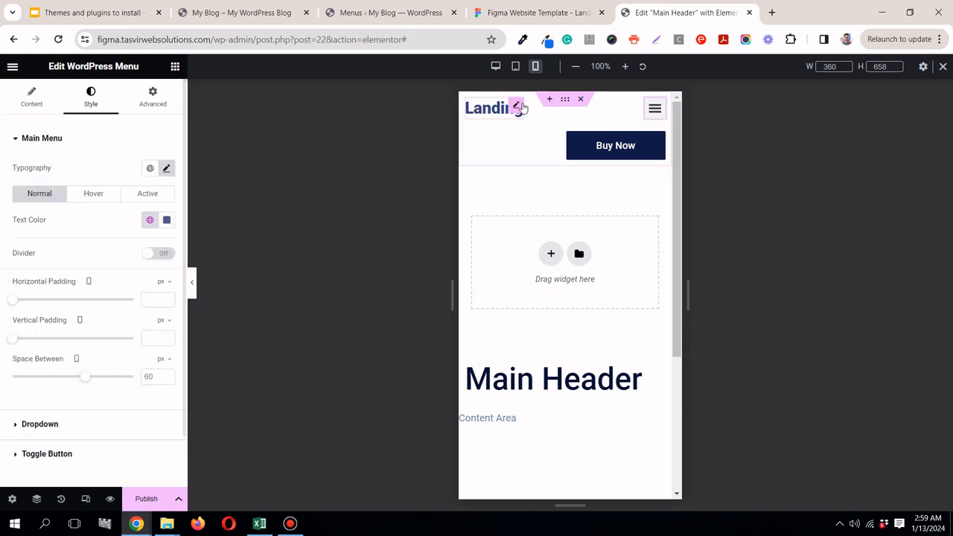
click(518, 107)
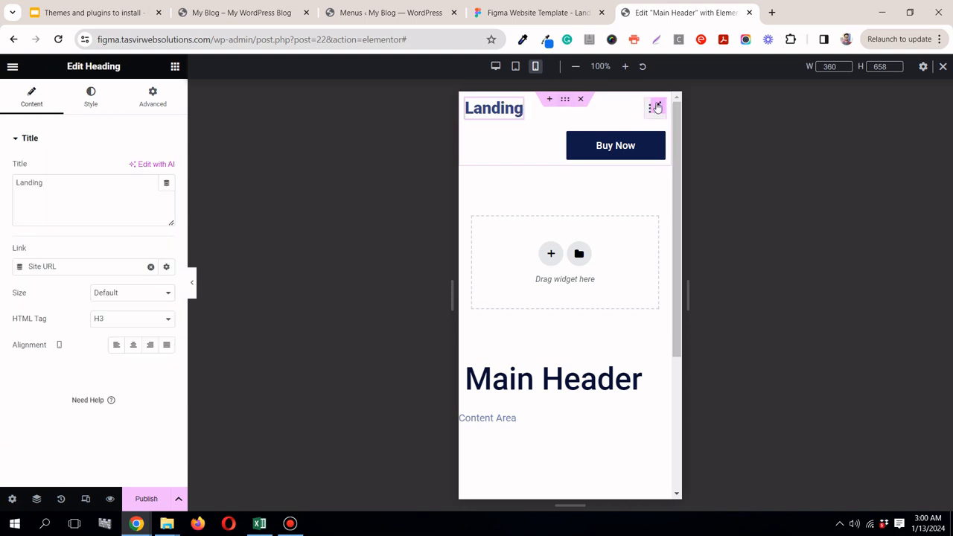
click(654, 127)
click(659, 141)
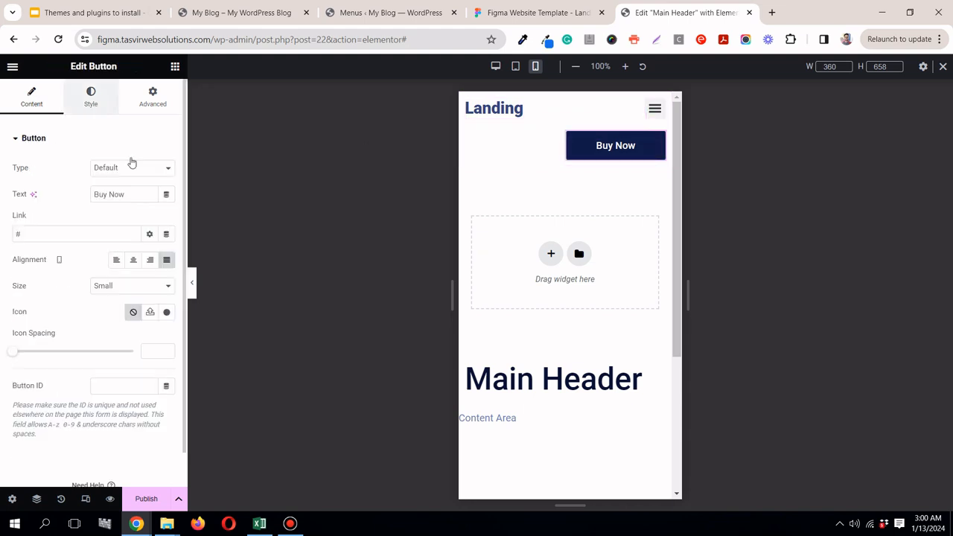
click(658, 109)
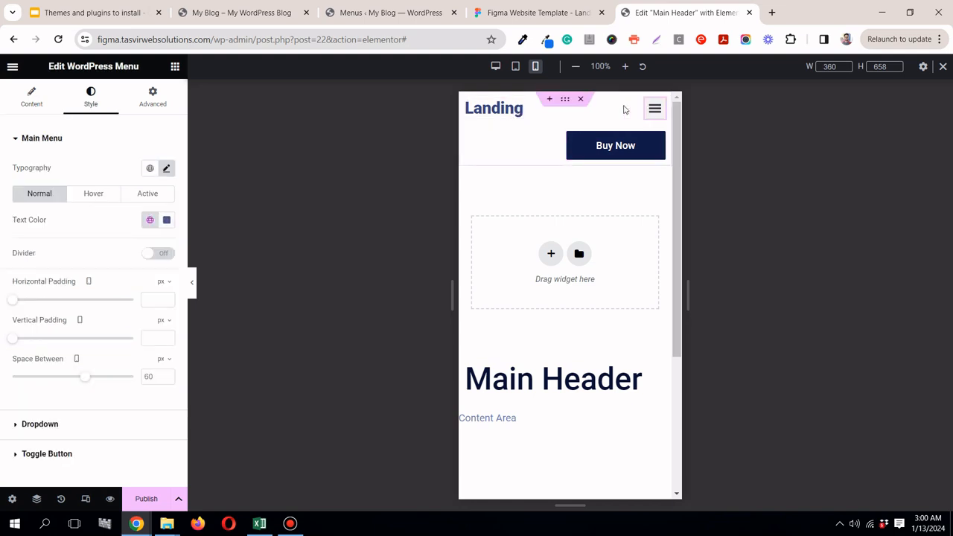
click(151, 102)
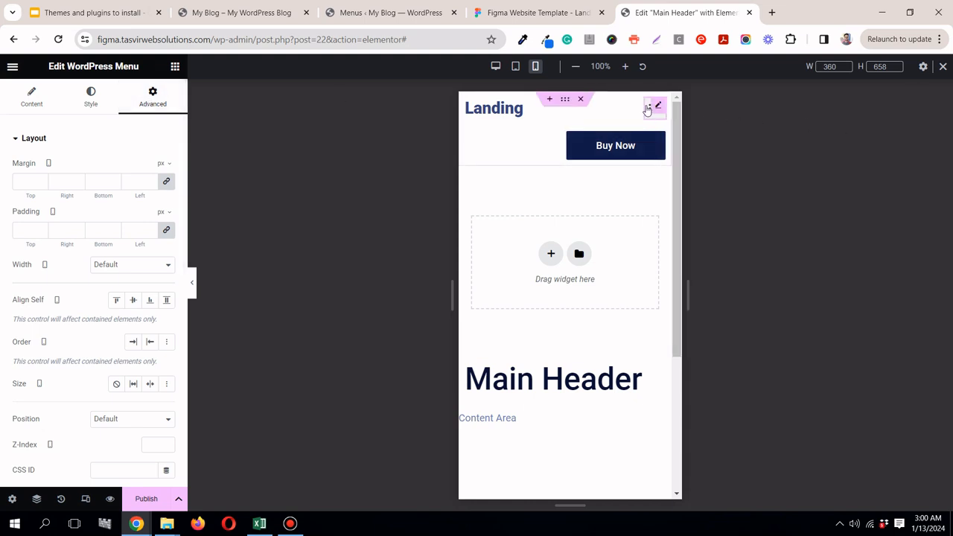
Step: Preview the mobile header, test its hamburger menu, and open the Buy Now button's settings
click(192, 281)
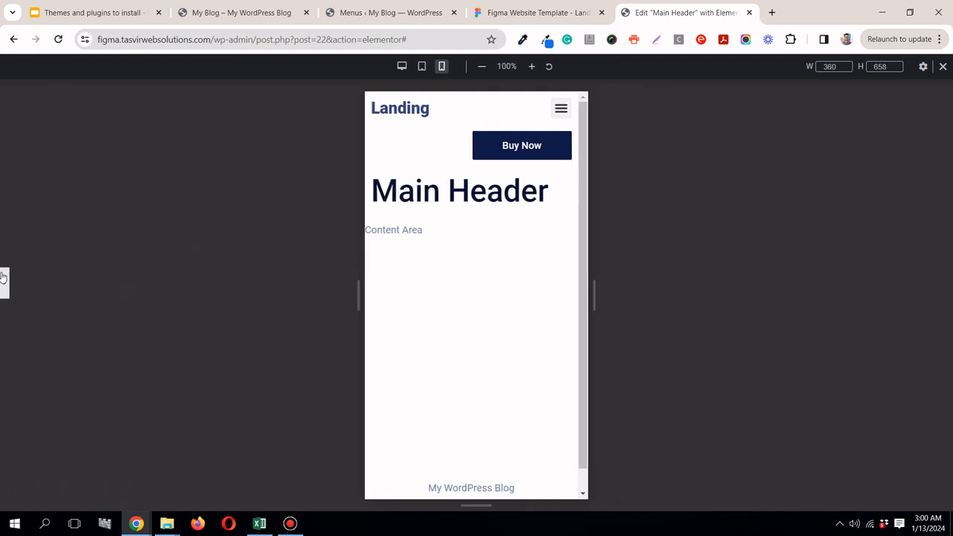
click(3, 280)
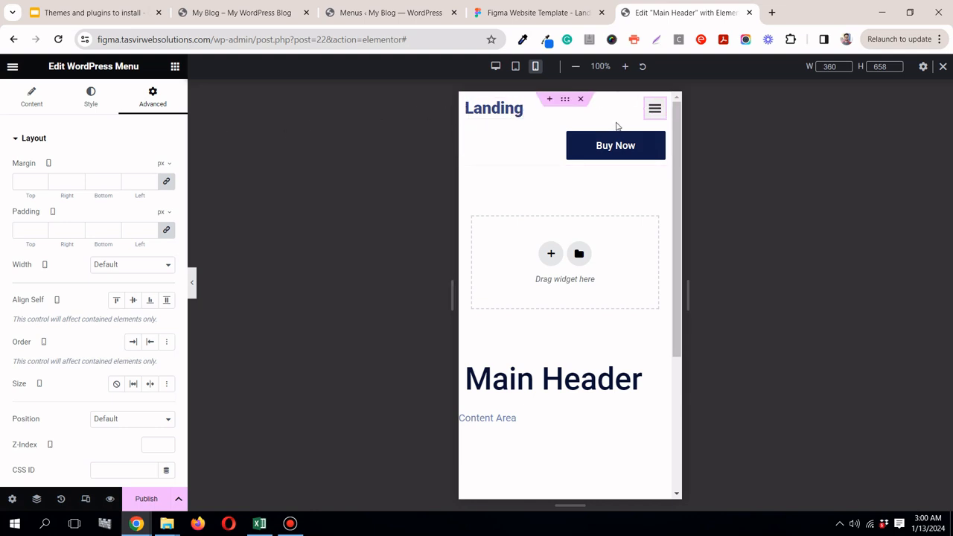
click(652, 118)
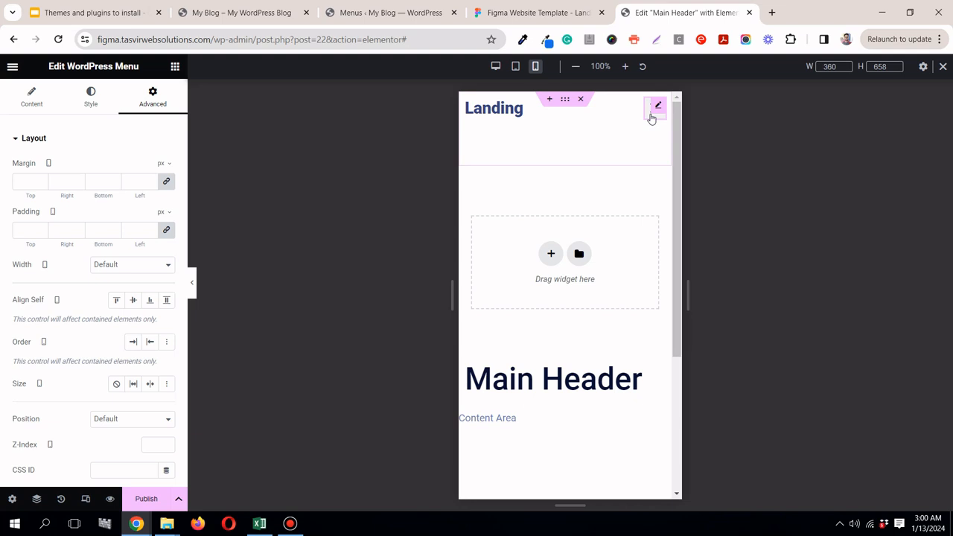
click(652, 118)
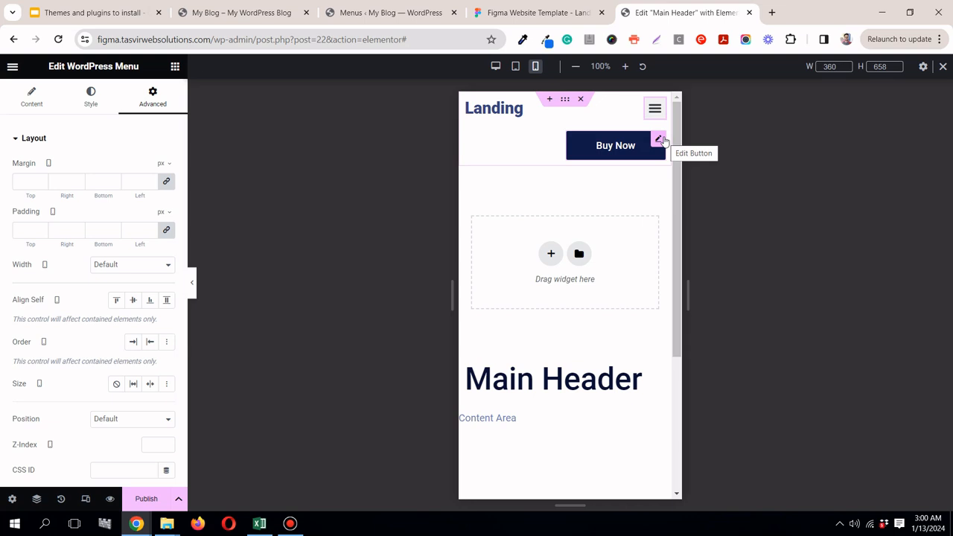
click(660, 140)
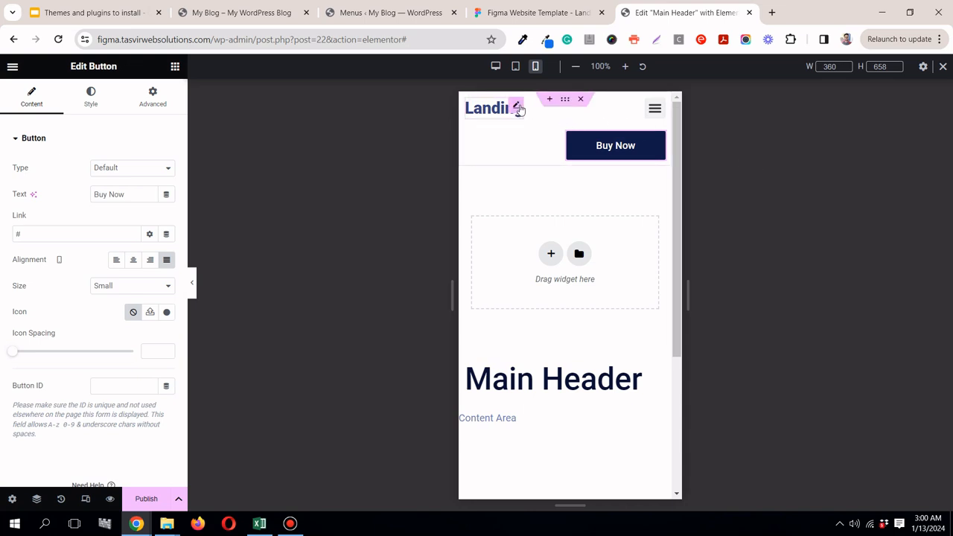
Step: Reduce the Landing heading's mobile font size to 24 px in its typography settings
click(517, 108)
click(91, 111)
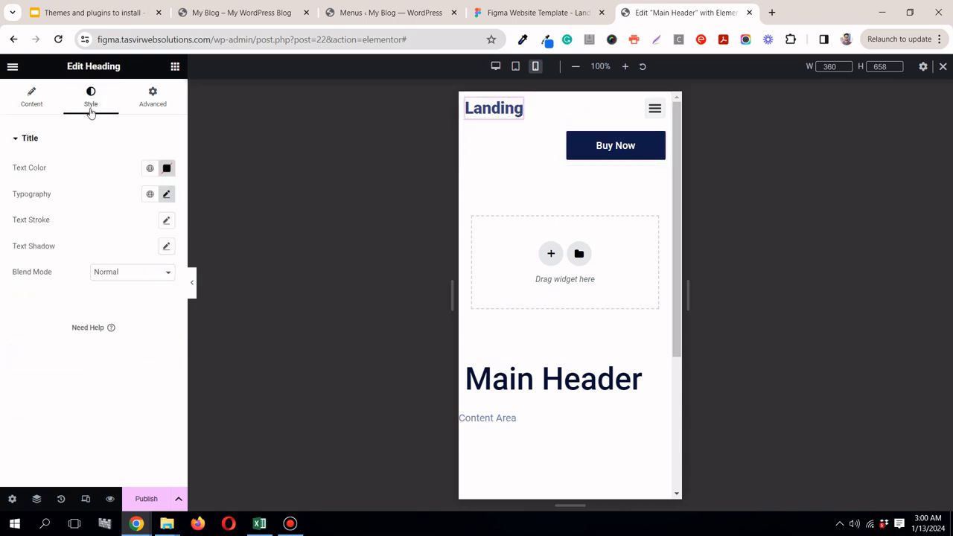
click(28, 110)
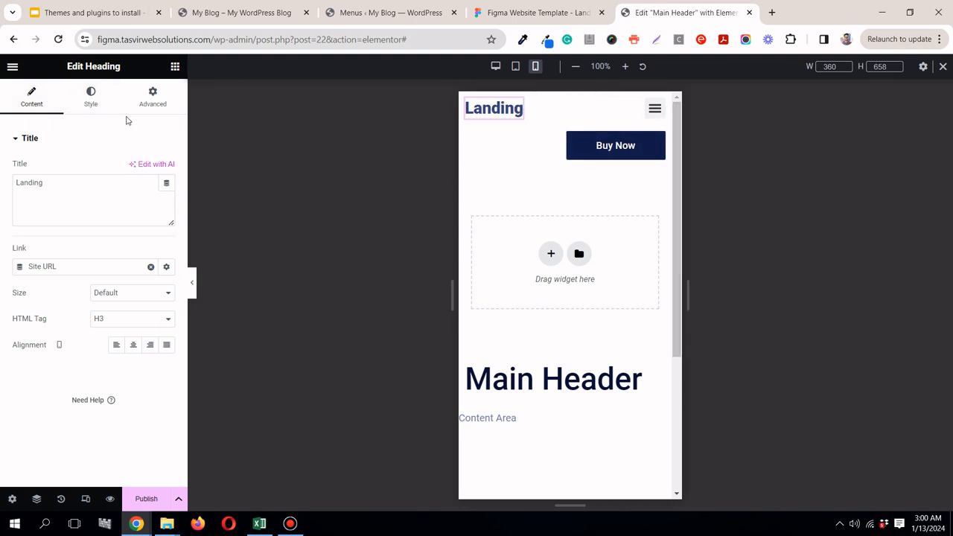
click(97, 105)
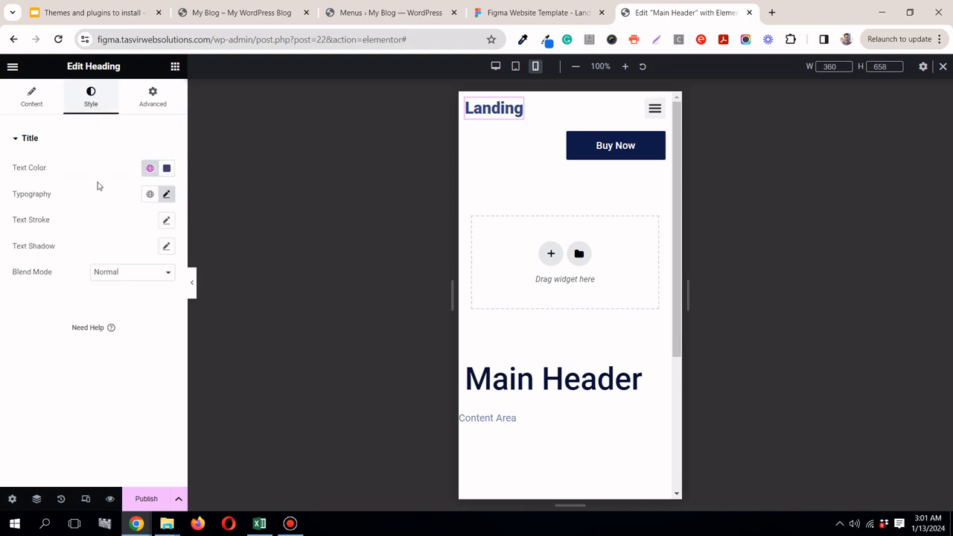
click(166, 195)
drag(35, 294, 34, 293)
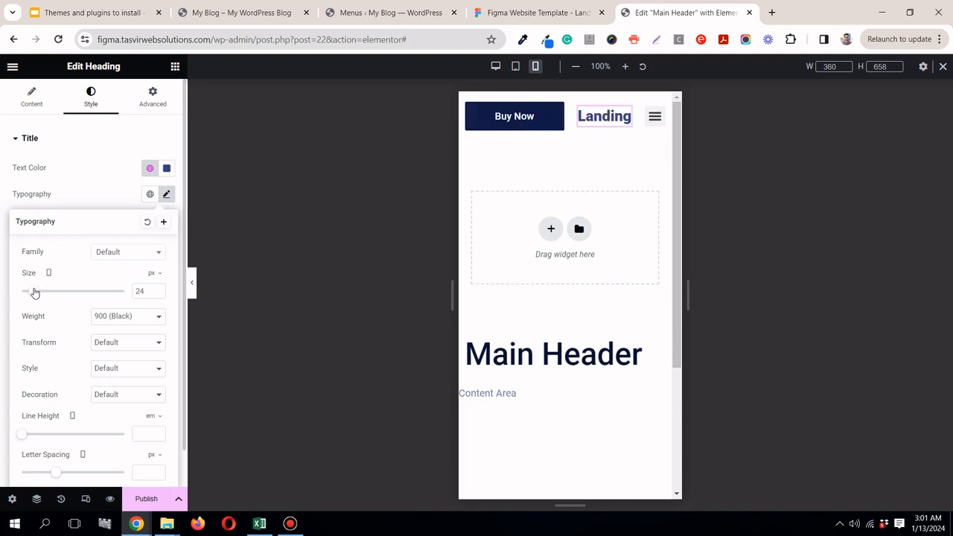
click(652, 154)
Step: Set the header container's mobile Direction to horizontal row and return to the desktop view with the WordPress Menu selected
mouse_move(665, 117)
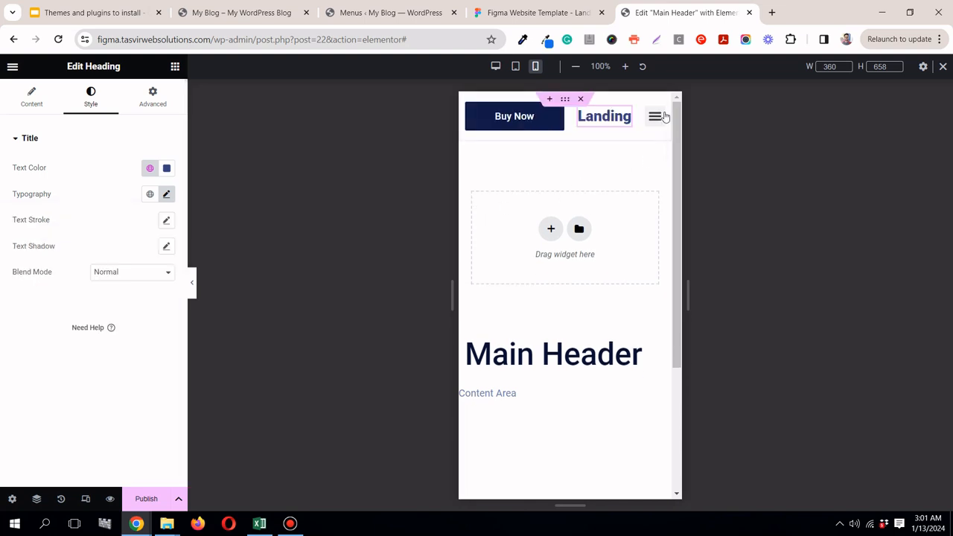
click(565, 100)
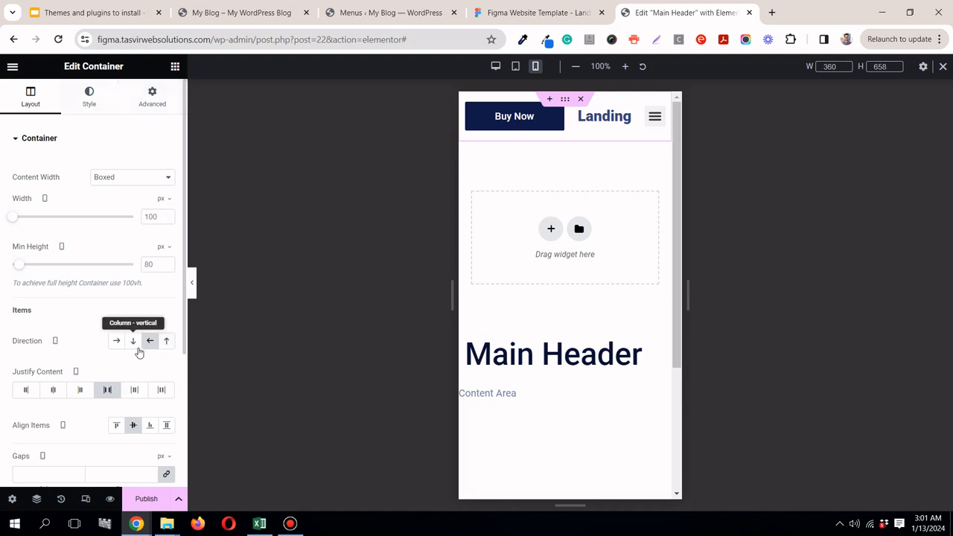
click(111, 347)
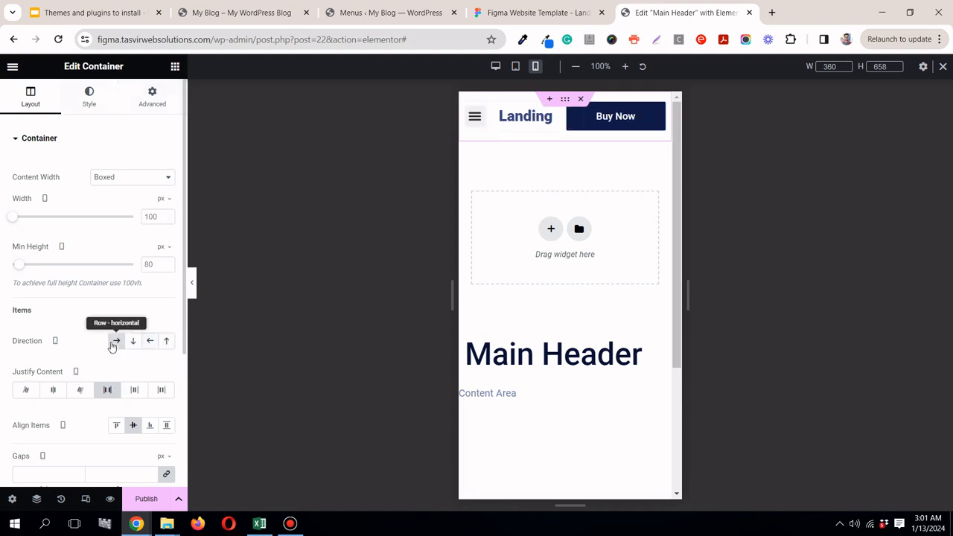
click(471, 119)
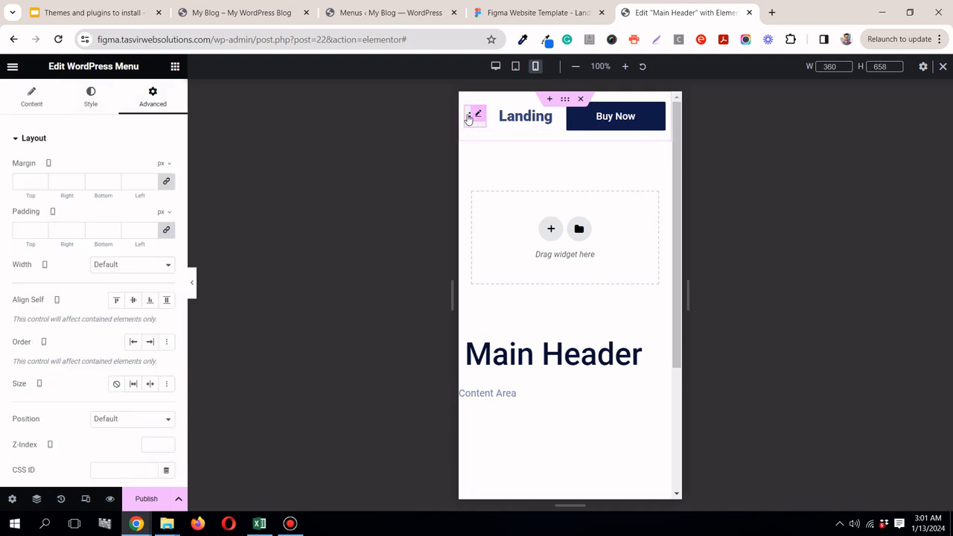
click(468, 117)
click(514, 69)
click(495, 67)
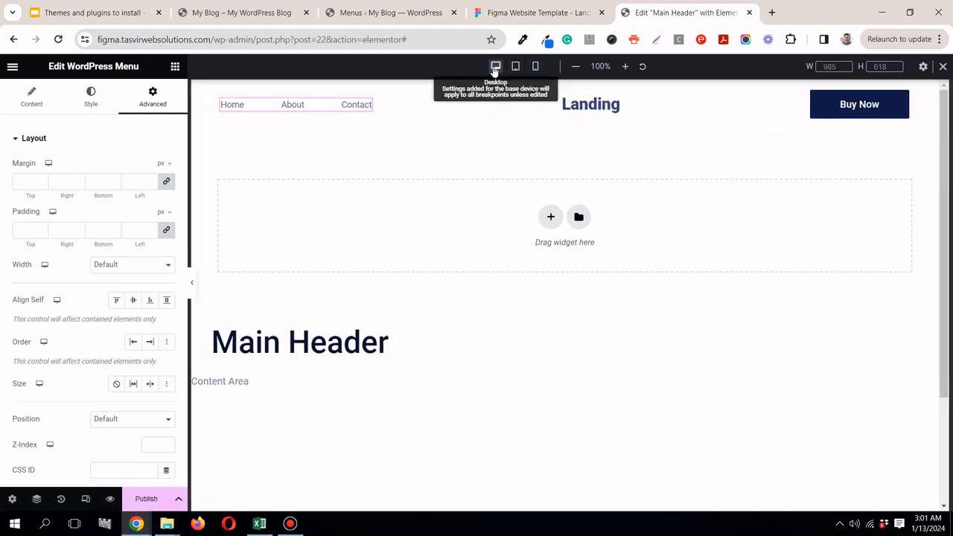
Step: Compare the desktop header with the Figma landing page's navigation bar, and preview it at full width without the editing controls
click(533, 13)
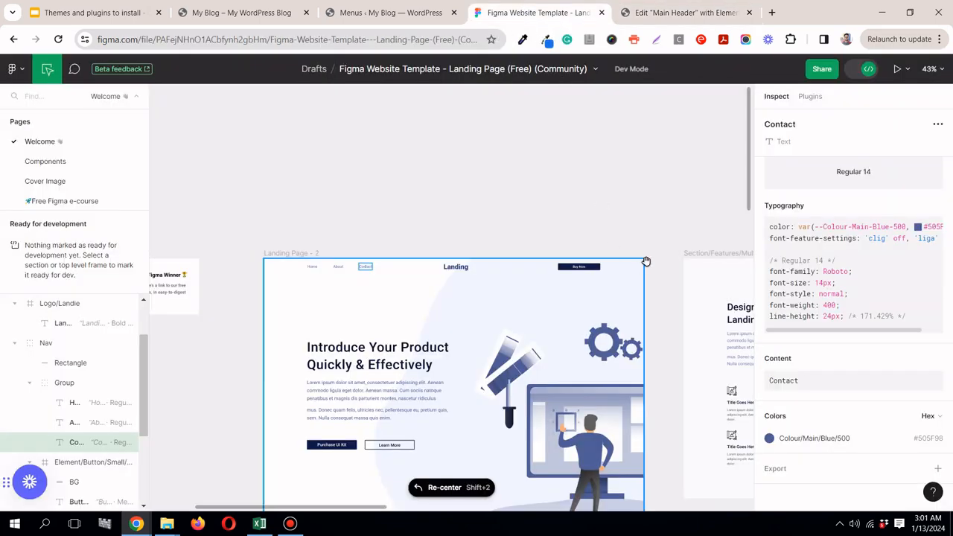
click(708, 11)
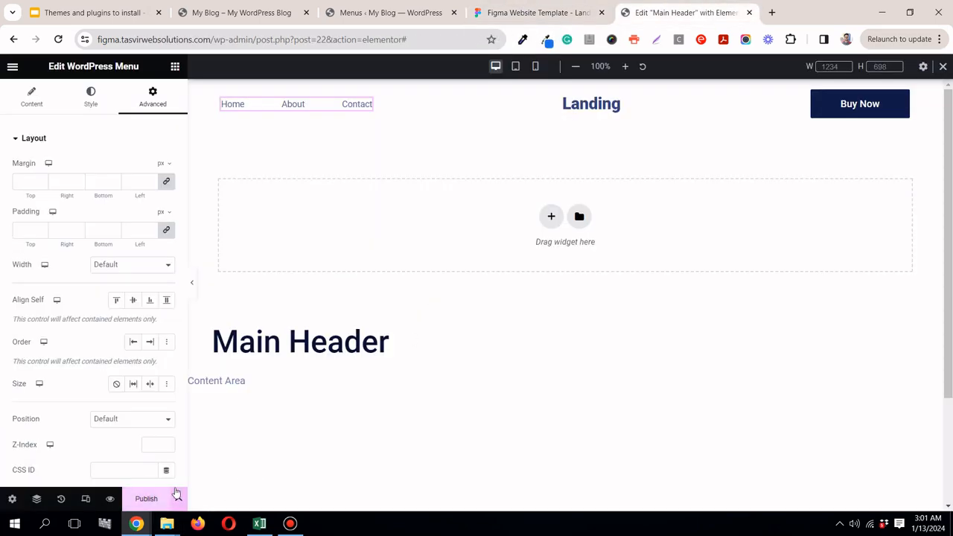
click(534, 13)
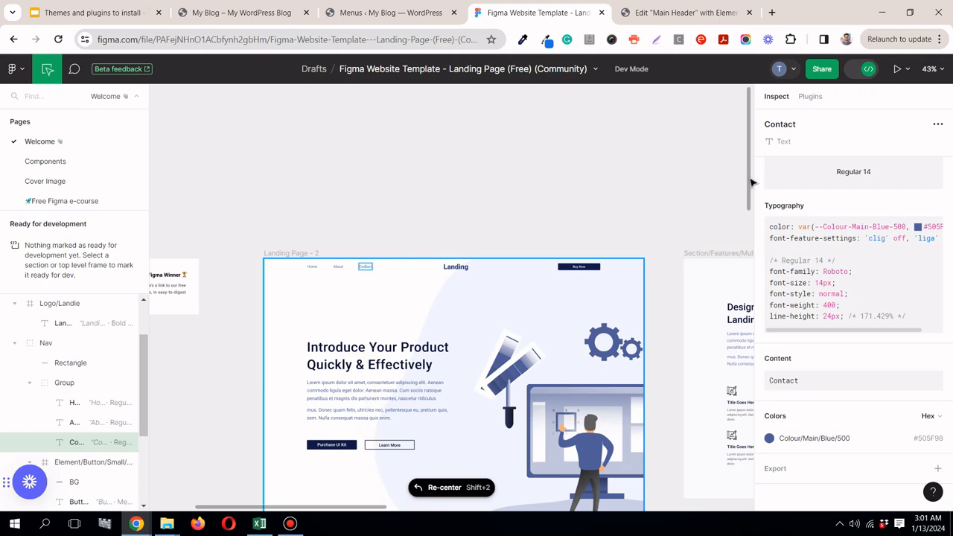
scroll(751, 175, down, 3)
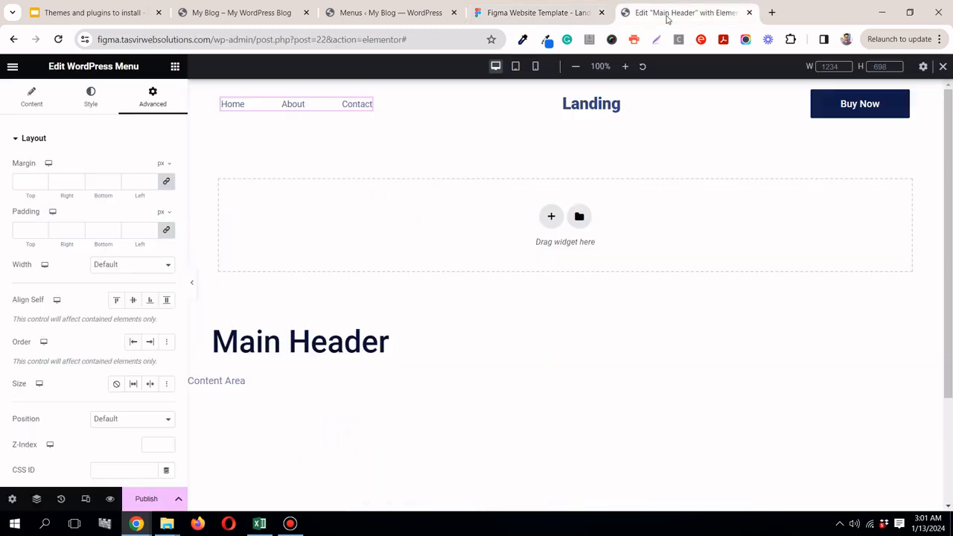
click(681, 13)
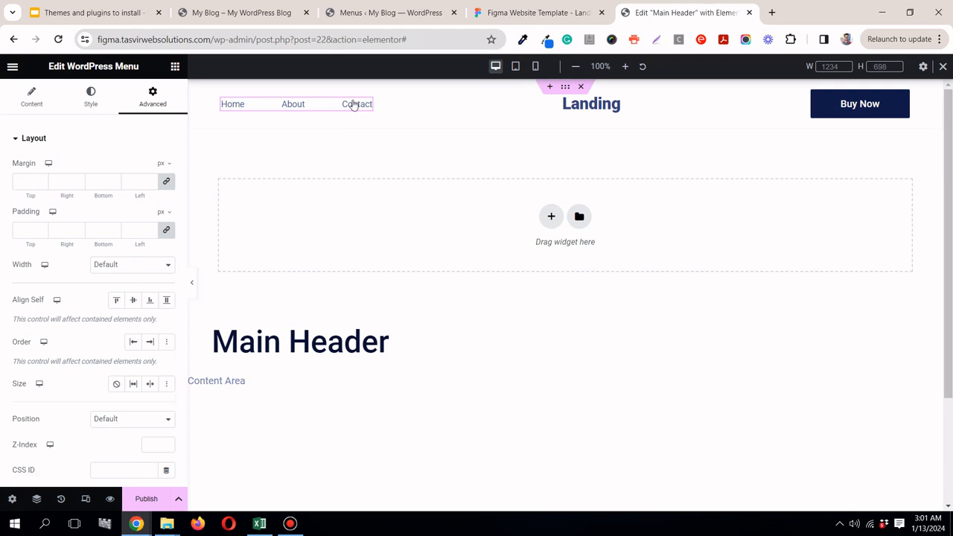
click(194, 285)
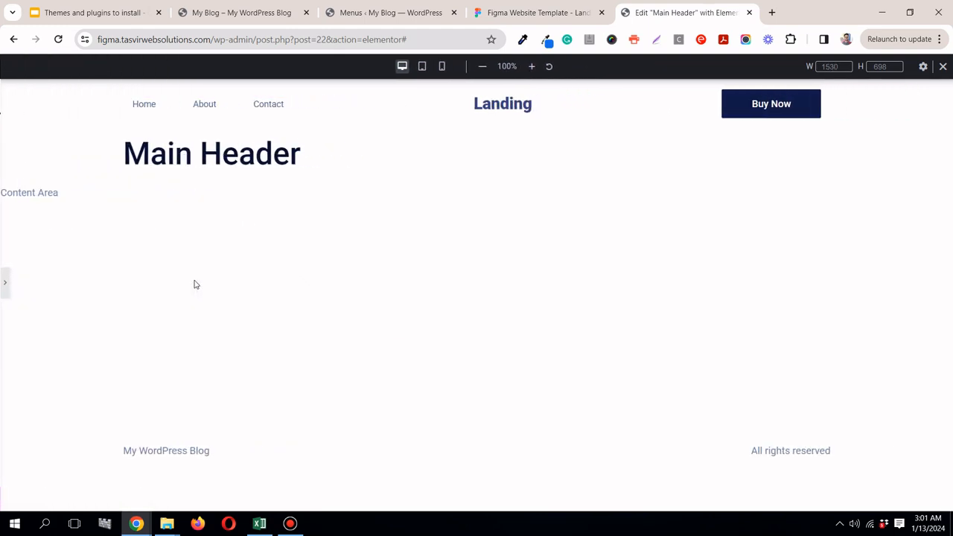
click(3, 285)
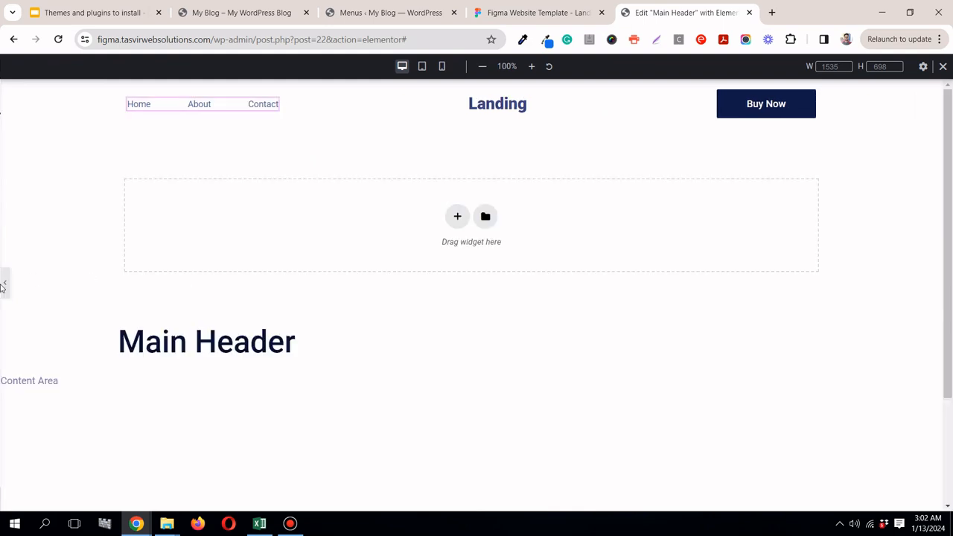
Step: Publish the Main Header template with the display condition Include Entire Site, and reload the blog's front page to check it
click(153, 498)
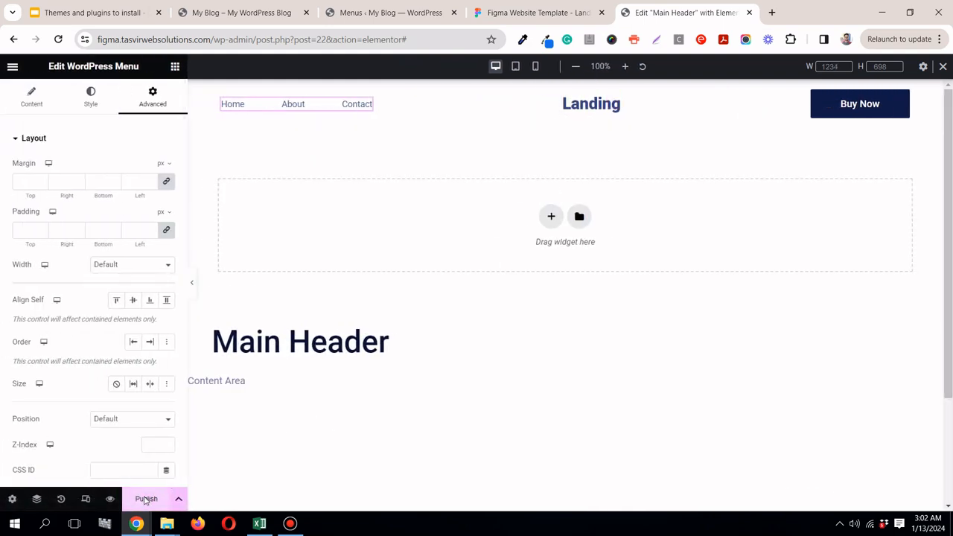
click(481, 348)
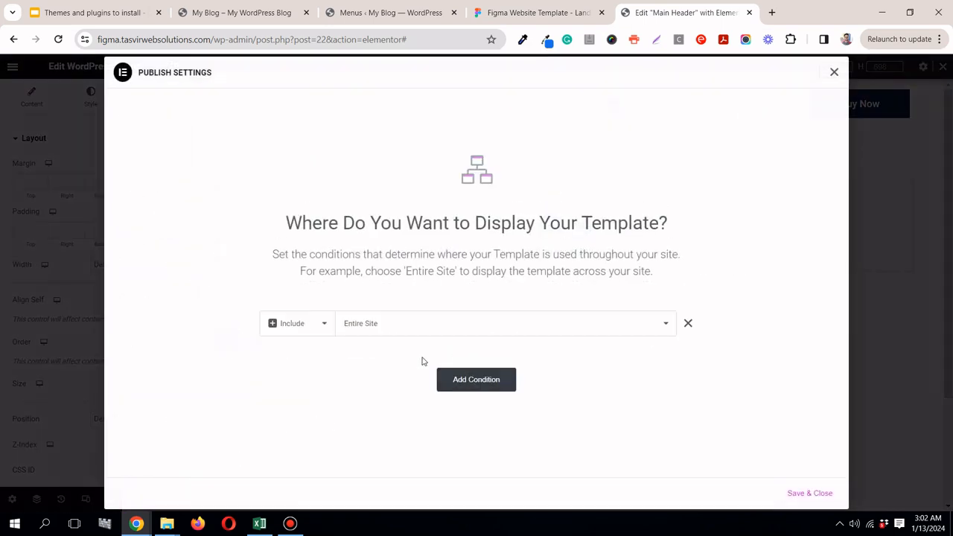
click(825, 498)
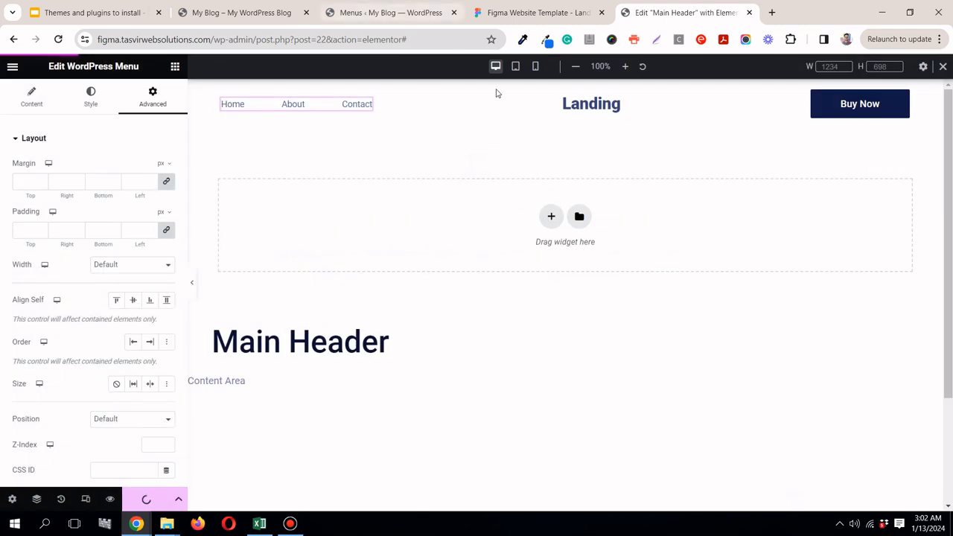
click(228, 16)
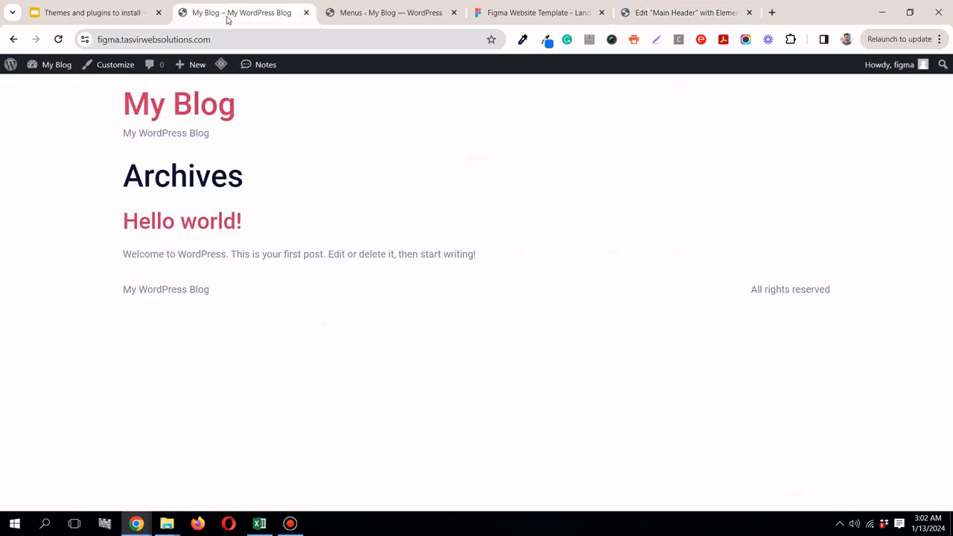
click(60, 40)
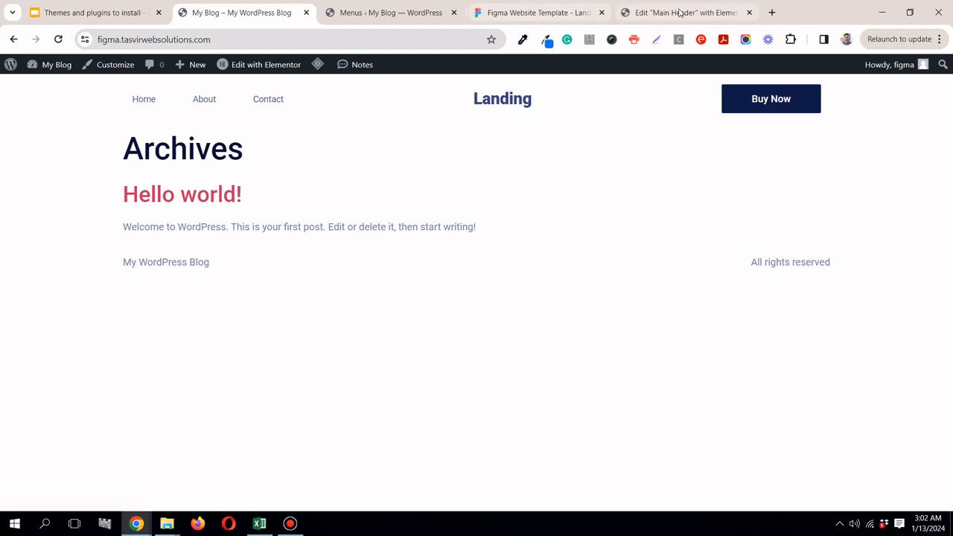
Step: Preview the header in the editor, close the responsive view bar, and examine the Figma landing page down to its footer
click(677, 13)
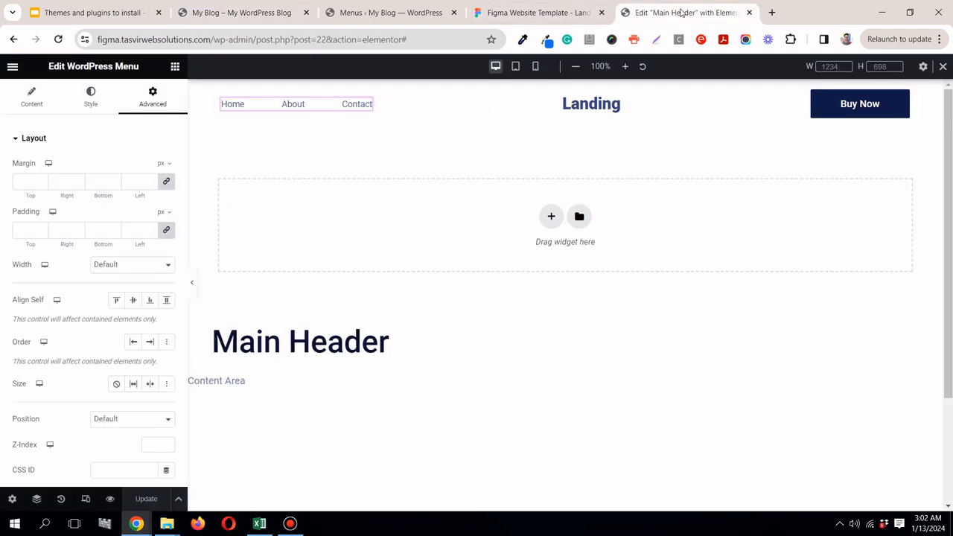
click(192, 283)
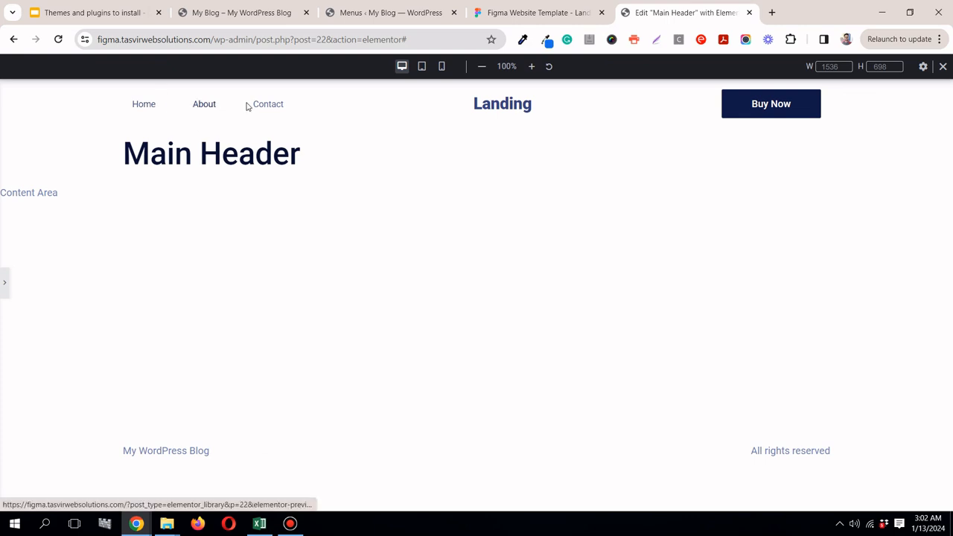
click(942, 66)
click(5, 283)
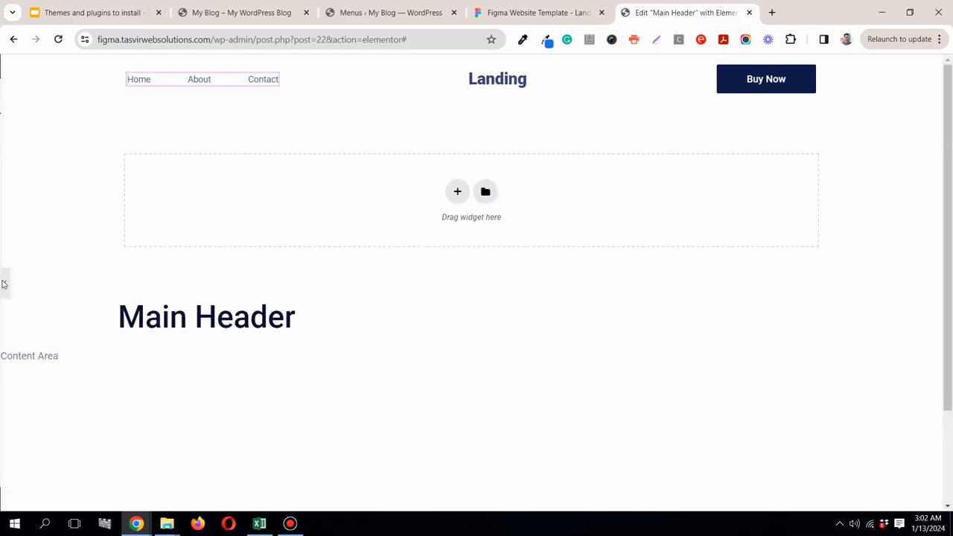
click(485, 16)
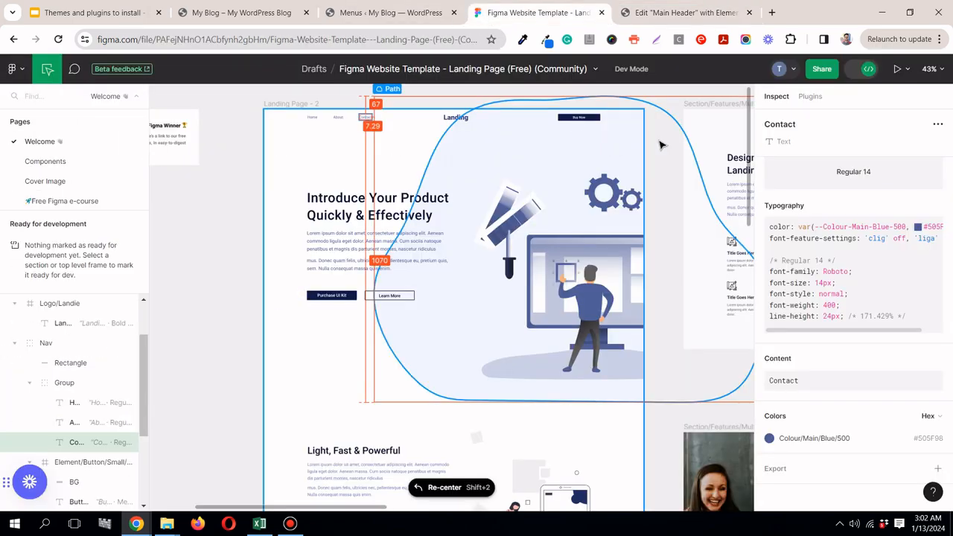
drag(751, 149, 747, 446)
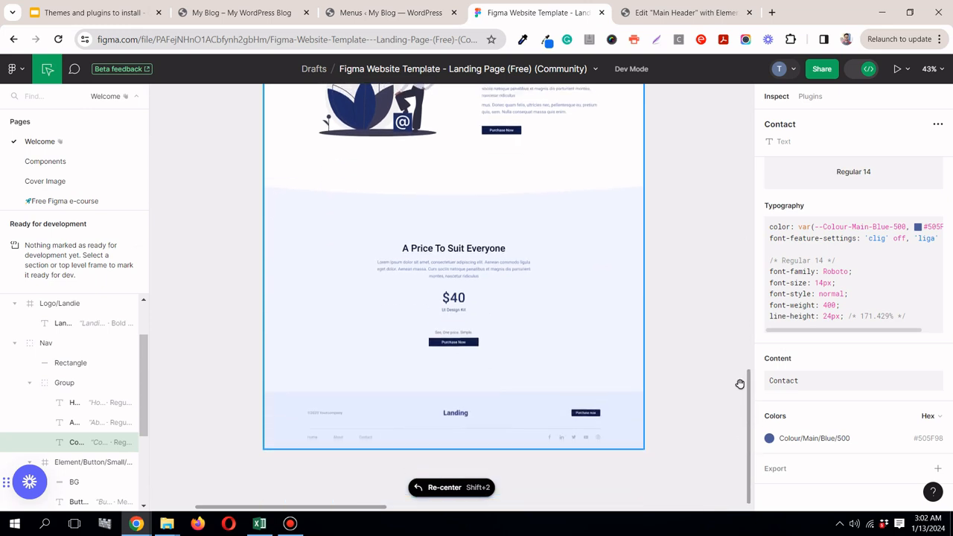
Step: Update the Main Header template and exit the Elementor editor with This Post as the exit destination
click(684, 13)
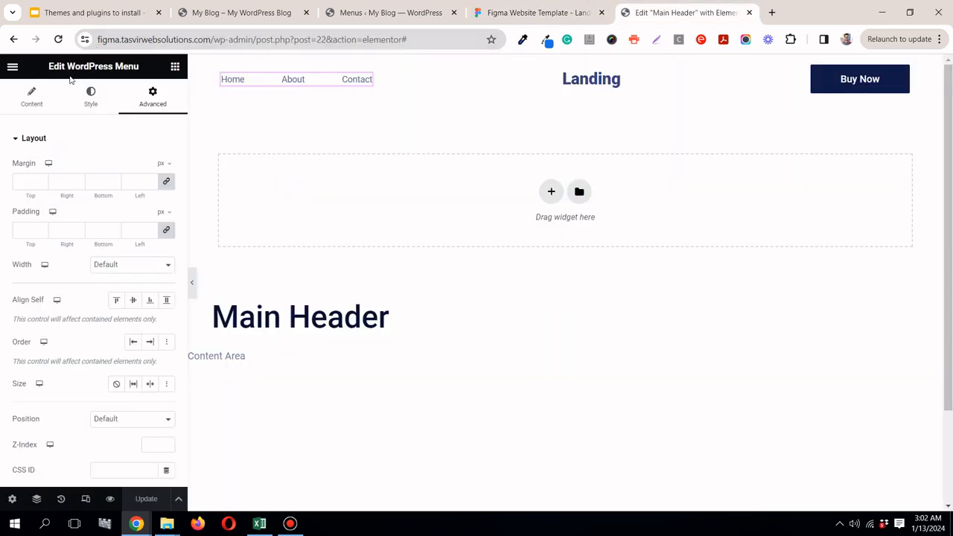
click(13, 69)
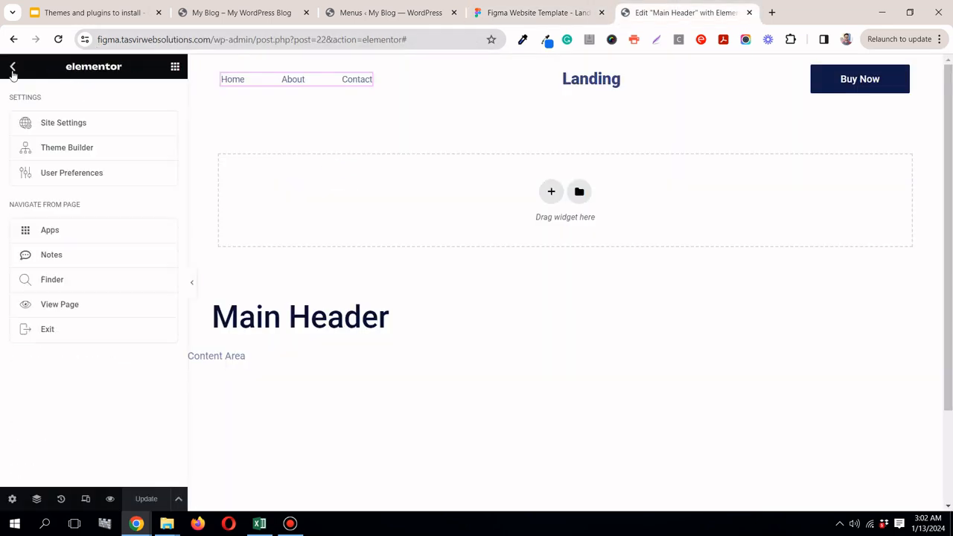
click(73, 332)
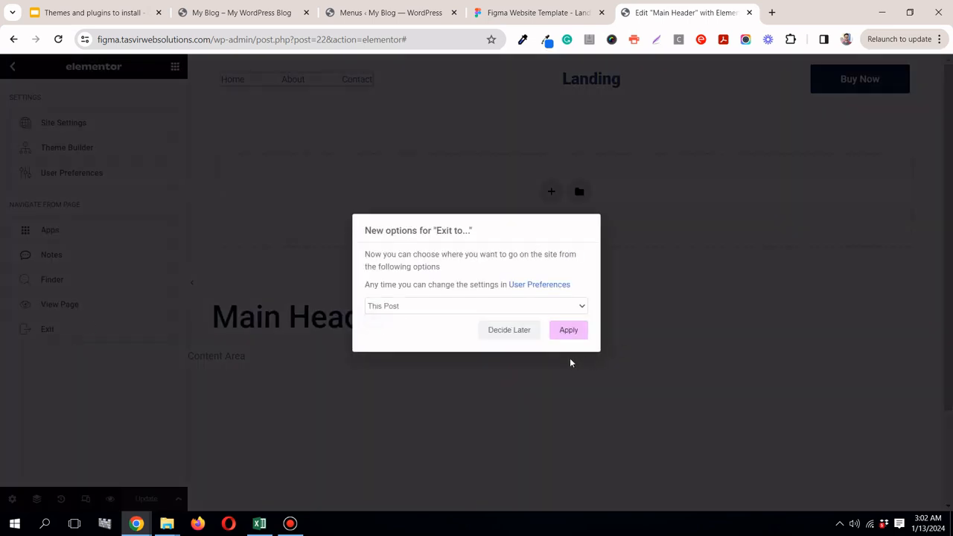
click(574, 332)
click(587, 119)
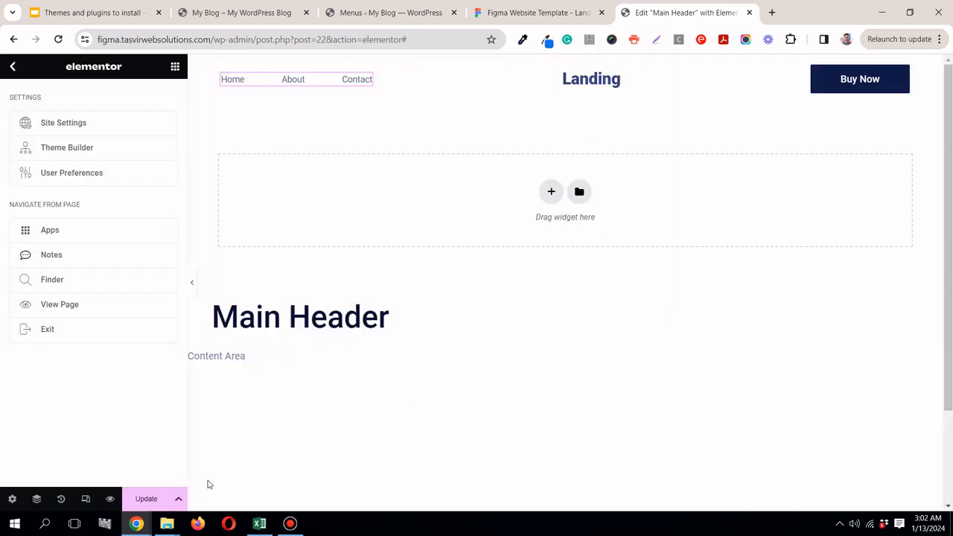
click(149, 499)
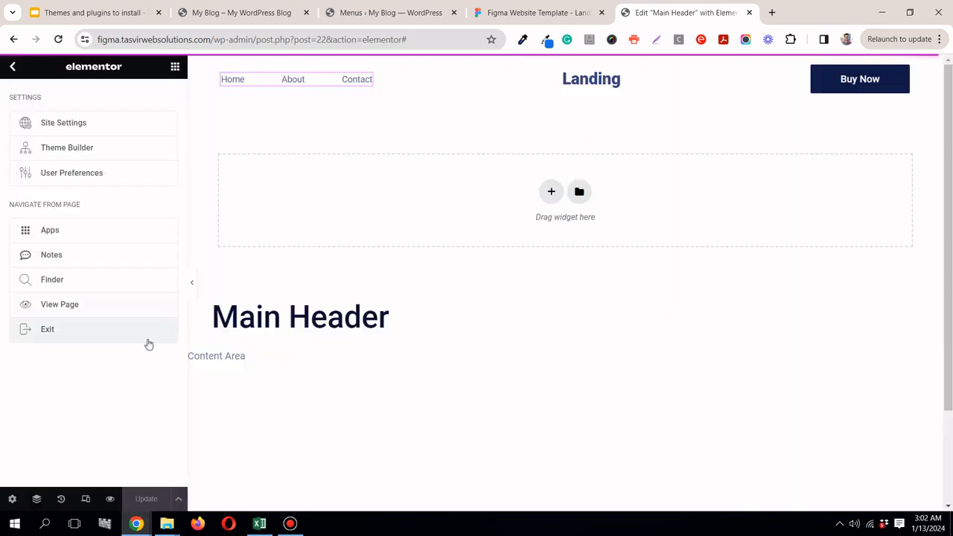
click(74, 336)
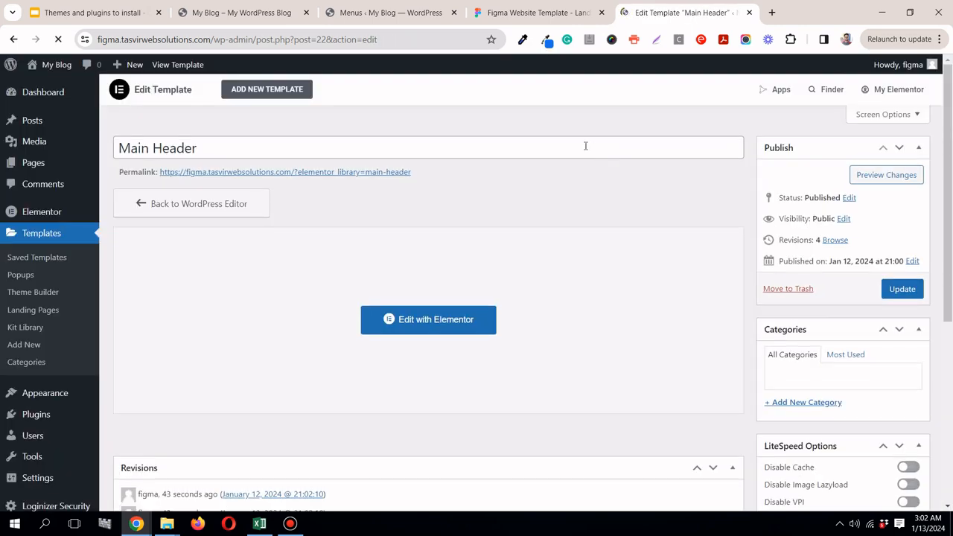
Step: Review the Figma landing page again and check the published header on the blog's front page
click(560, 18)
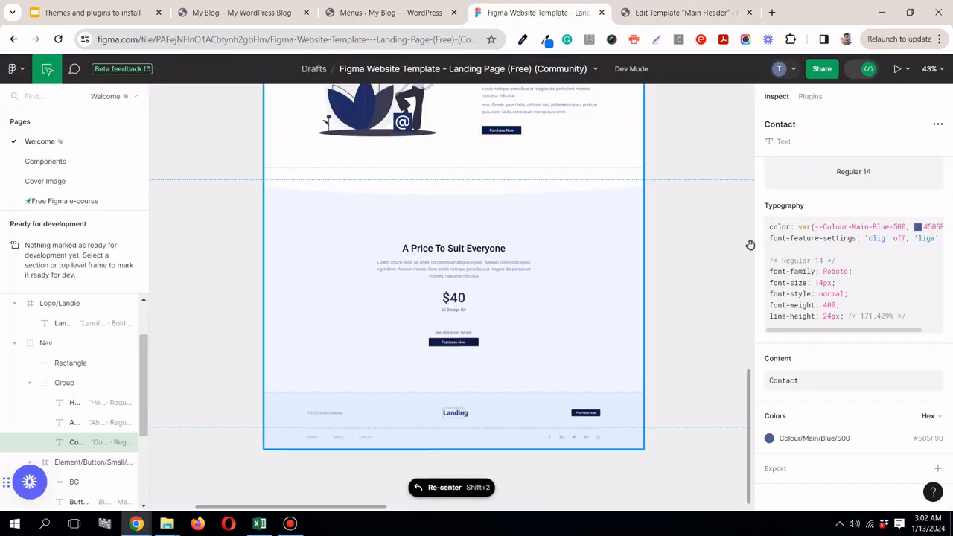
drag(750, 387, 682, 13)
click(677, 12)
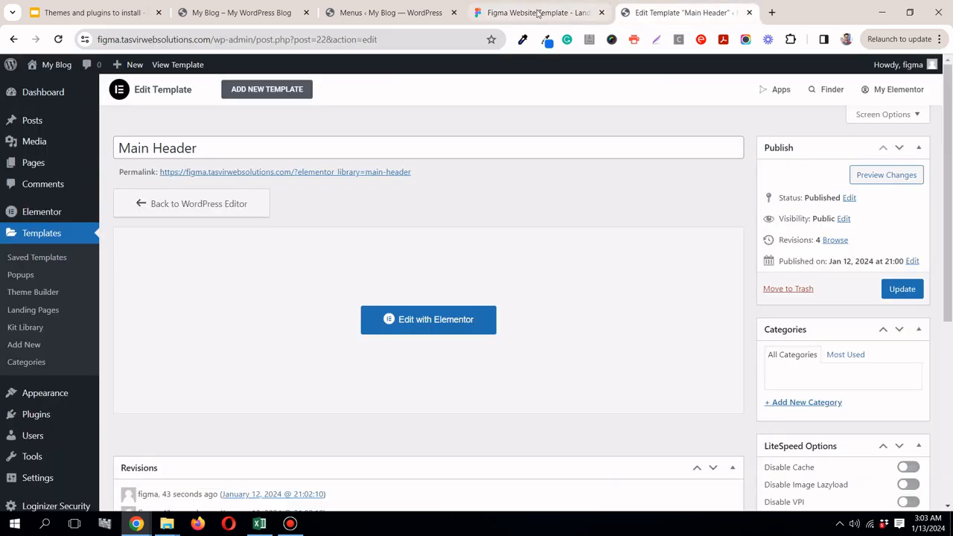
click(253, 13)
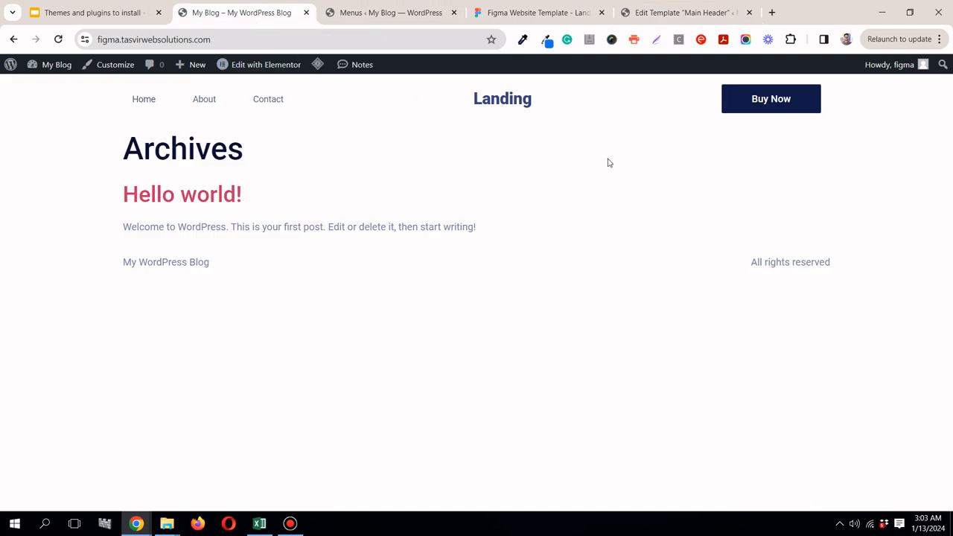
Step: Return to the Theme Builder and add a new Footer part to the site
click(704, 9)
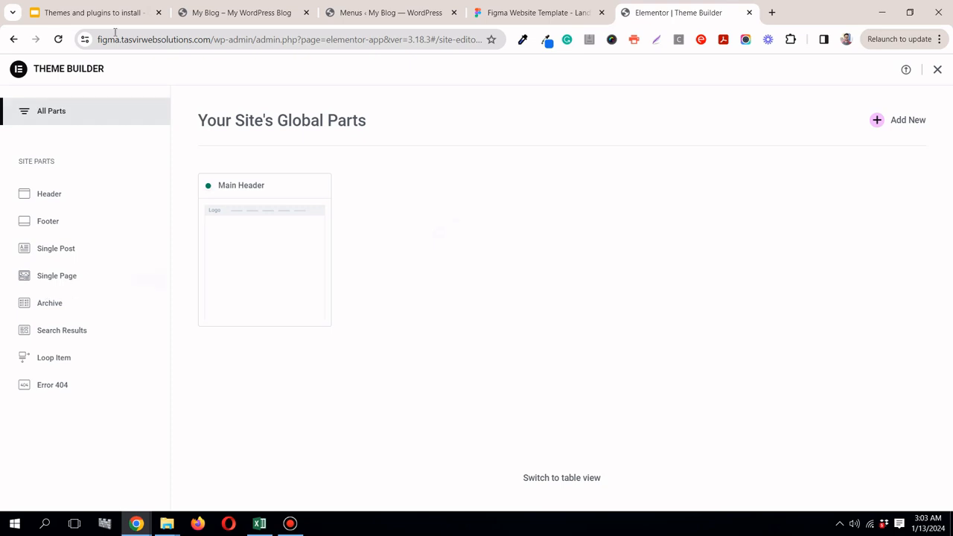
click(147, 223)
click(304, 523)
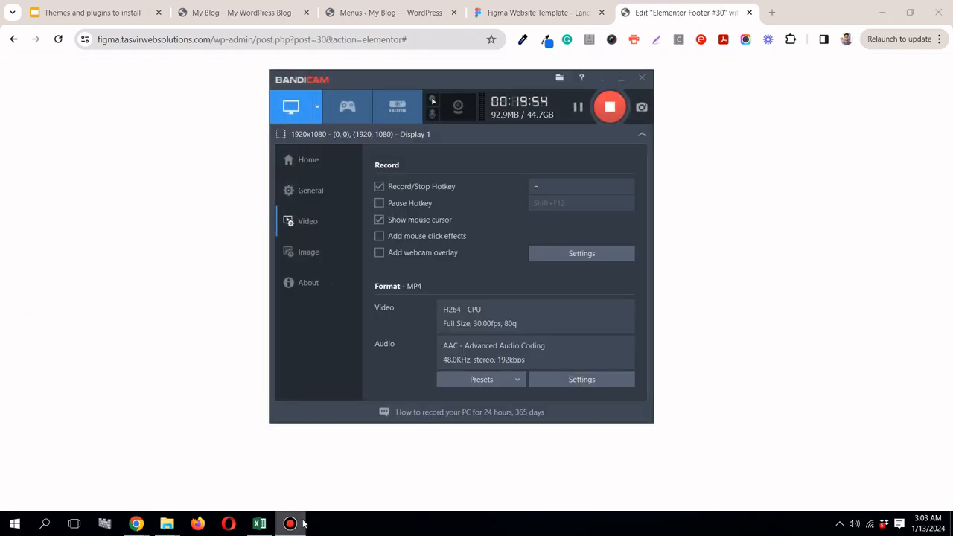
click(304, 524)
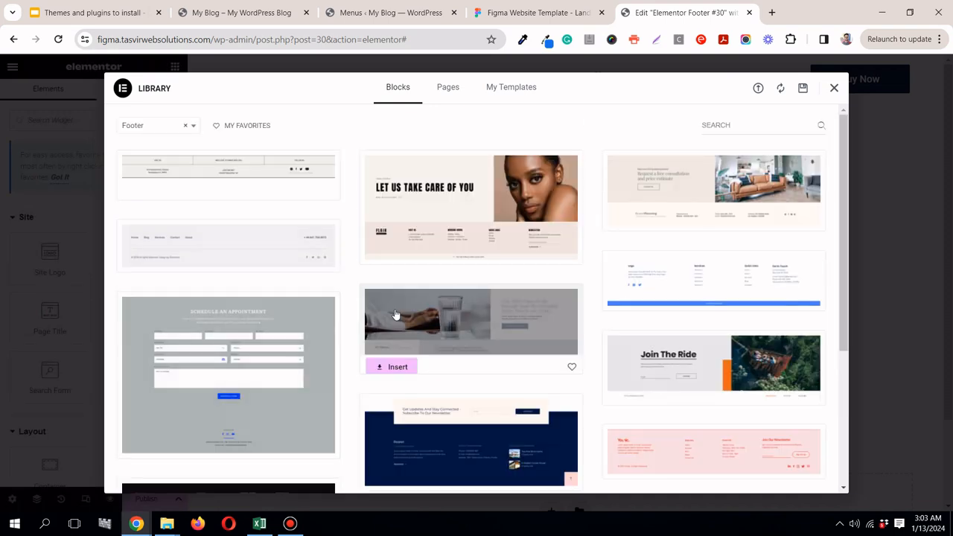
Step: Review the footer in the Figma landing page and preview the similar grey library block with menu links, divider and social icons
click(569, 9)
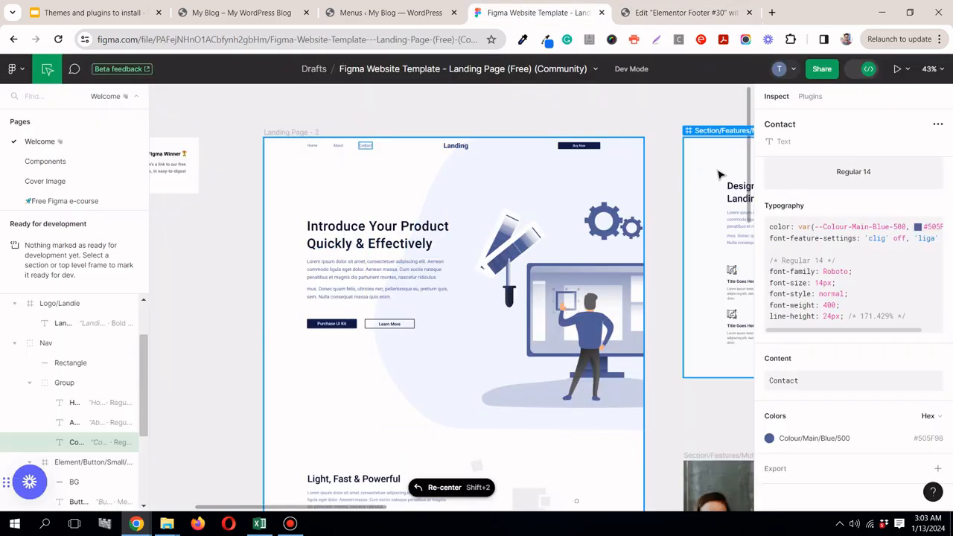
drag(749, 172, 756, 491)
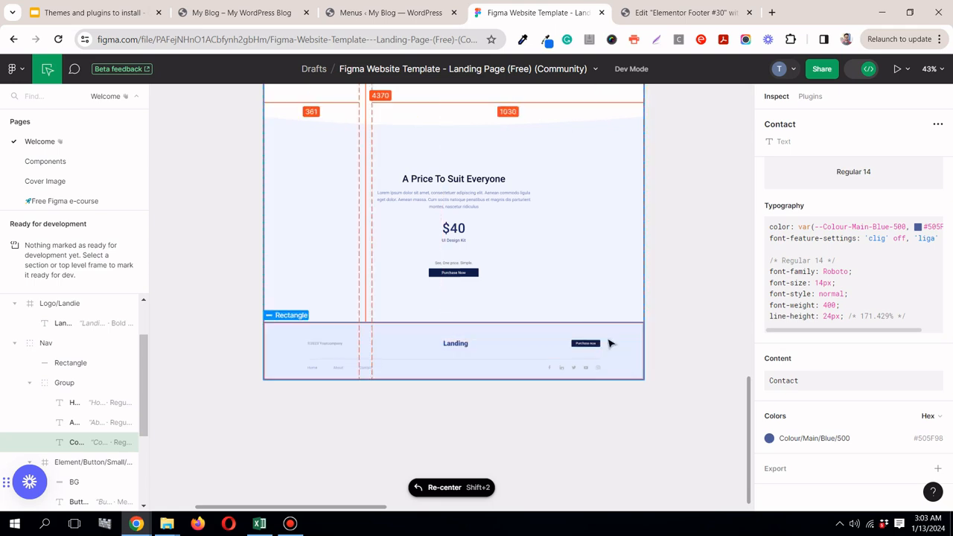
click(639, 7)
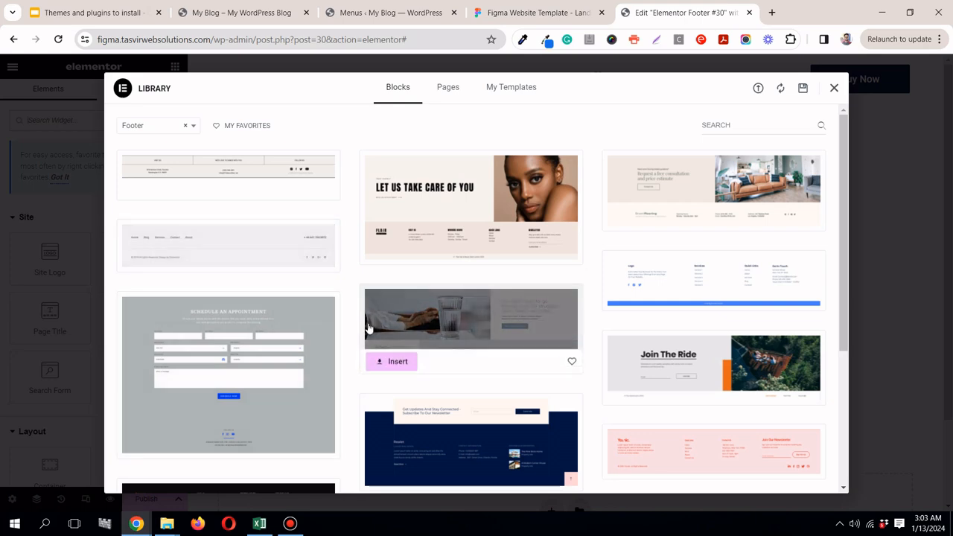
mouse_move(310, 264)
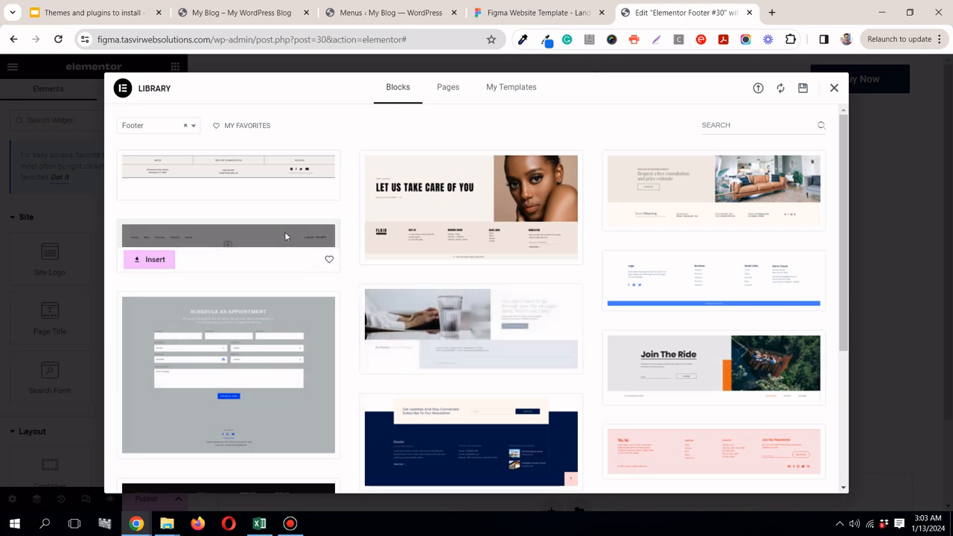
click(285, 236)
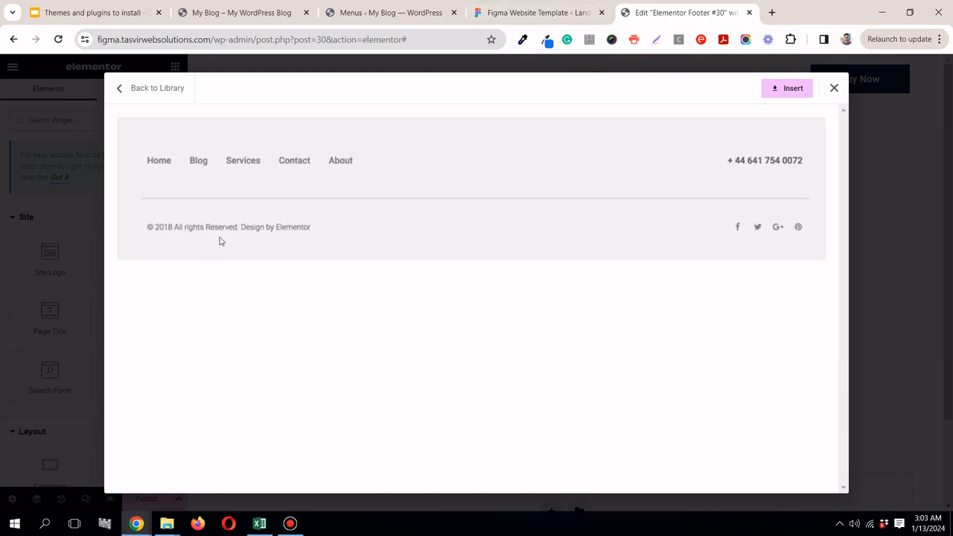
Step: Compare the previewed footer block with the Figma footer and insert the block into the footer template
click(586, 13)
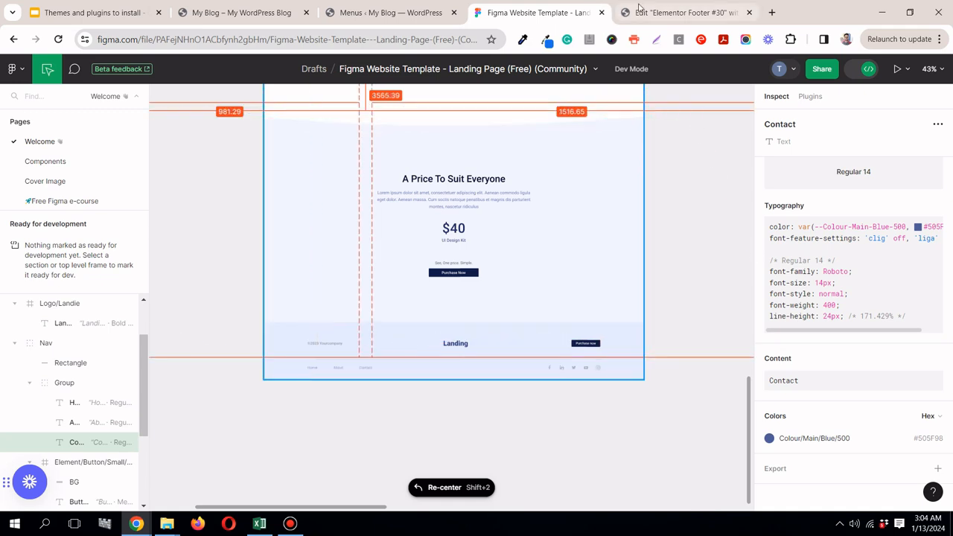
click(685, 13)
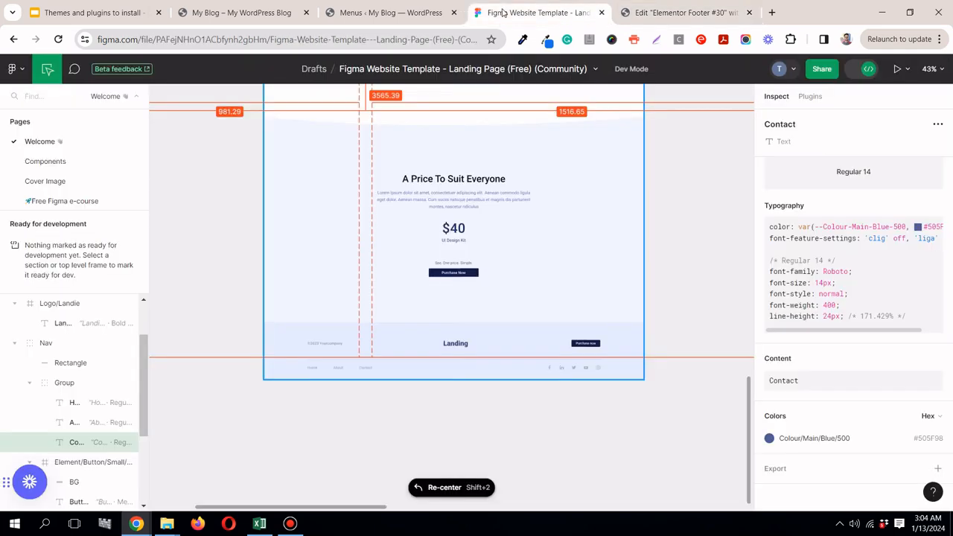
click(502, 12)
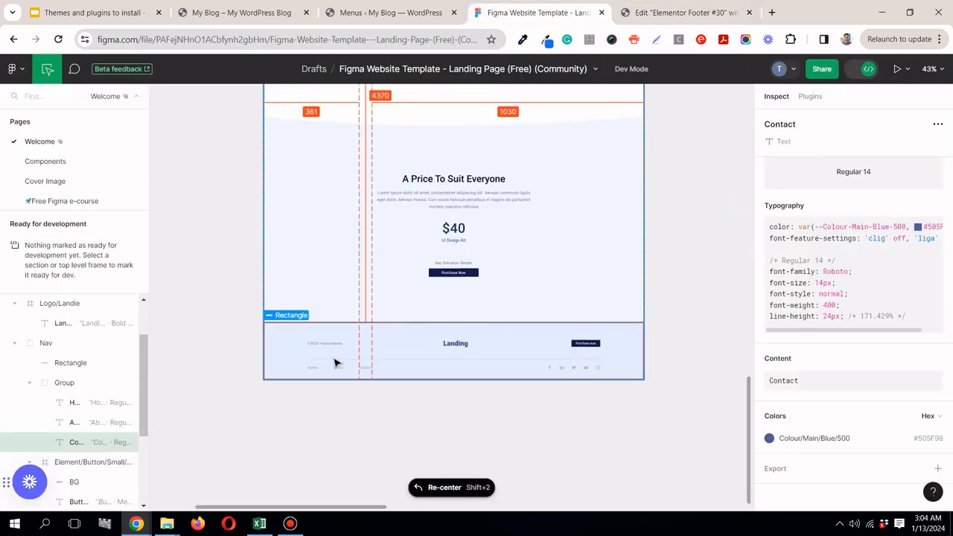
click(718, 14)
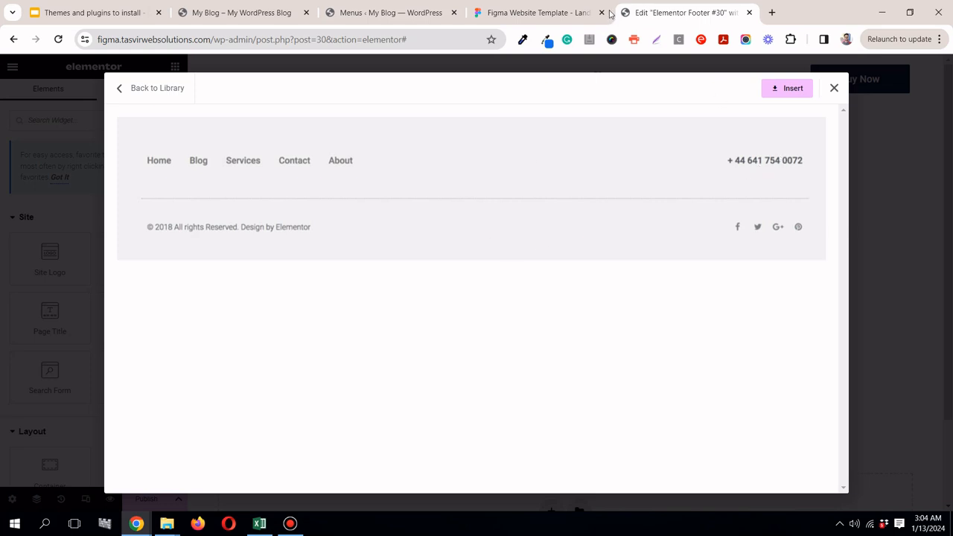
click(584, 12)
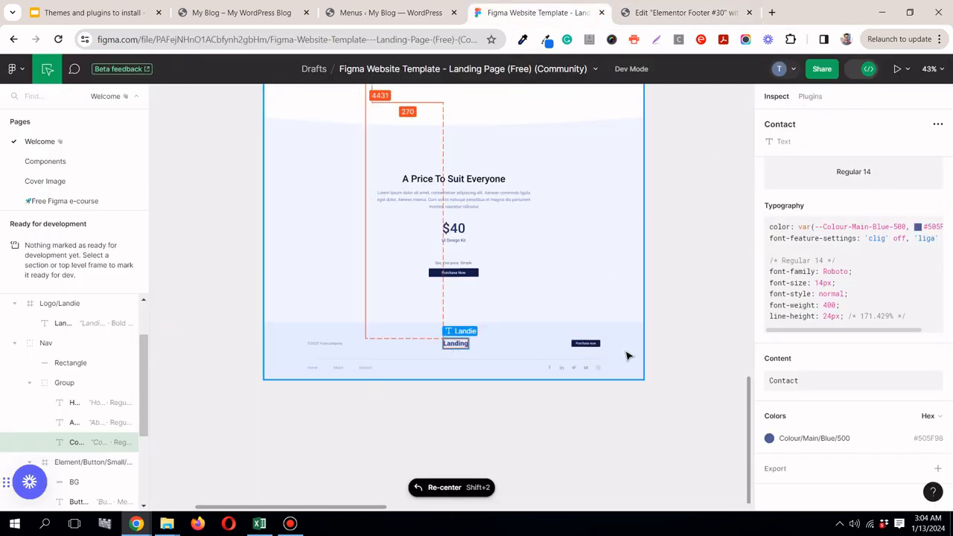
click(713, 13)
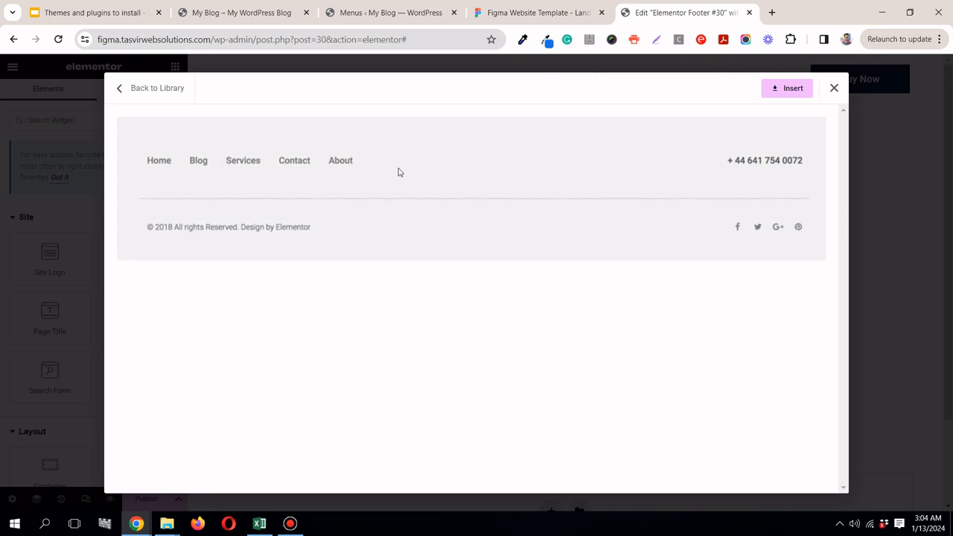
click(787, 89)
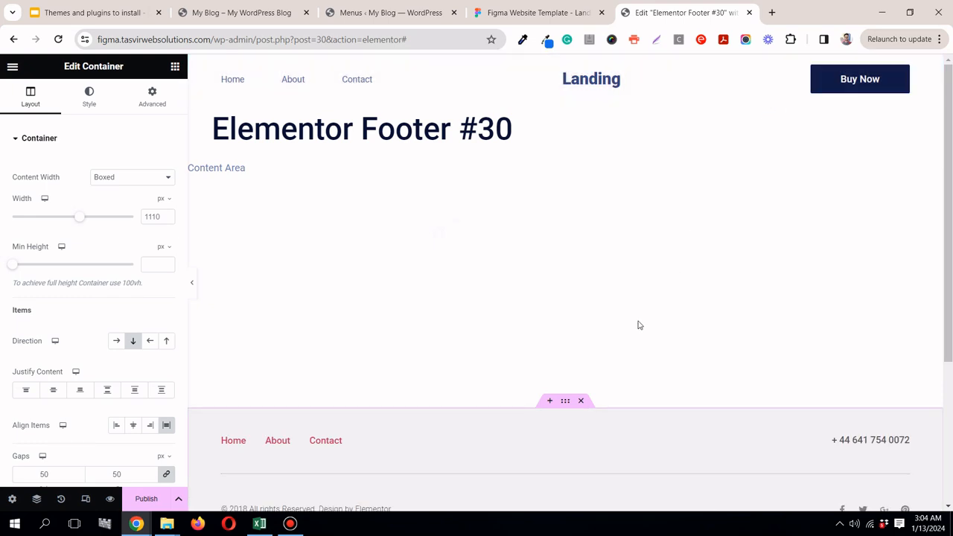
Step: Look over the inserted footer against the Figma design and set the template's title to Main Footer
scroll(639, 325, down, 3)
scroll(638, 326, up, 3)
drag(949, 316, 952, 272)
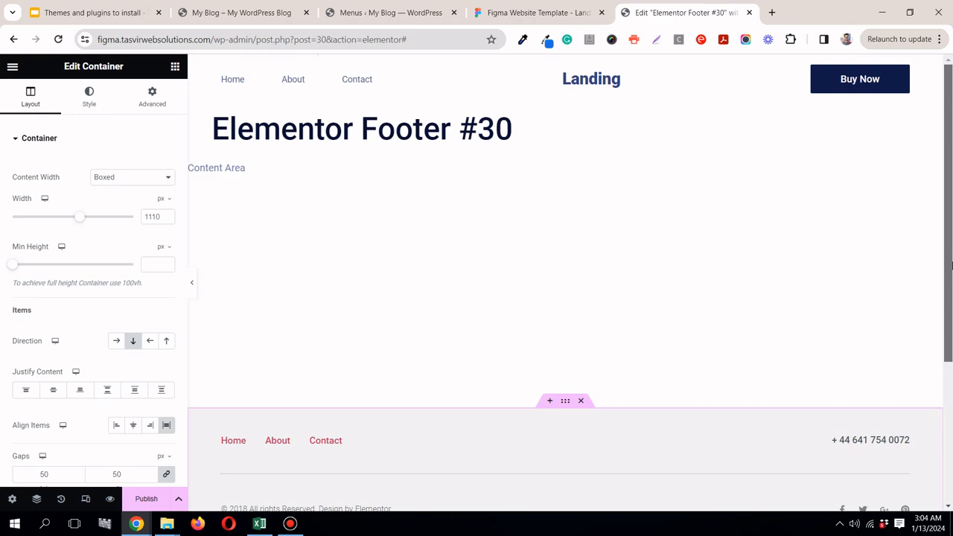
click(536, 14)
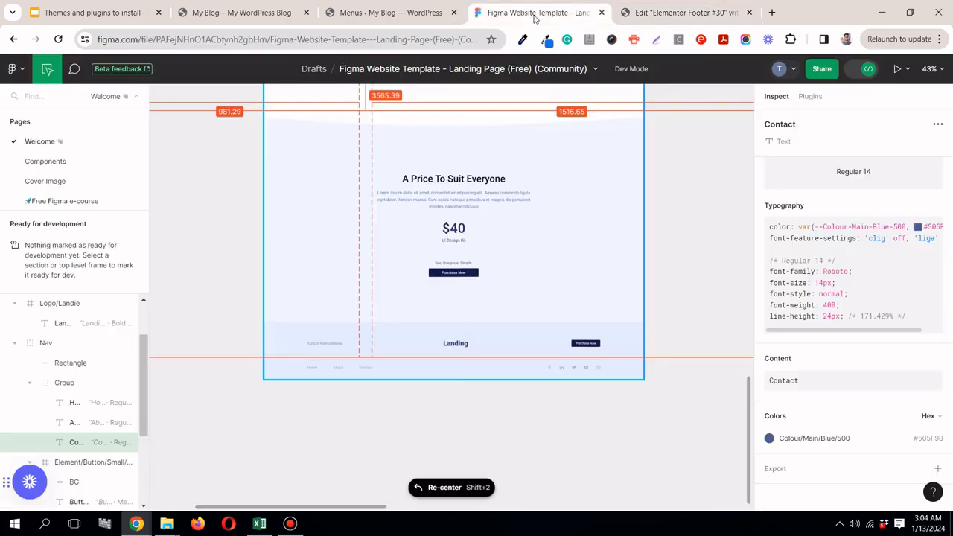
click(703, 15)
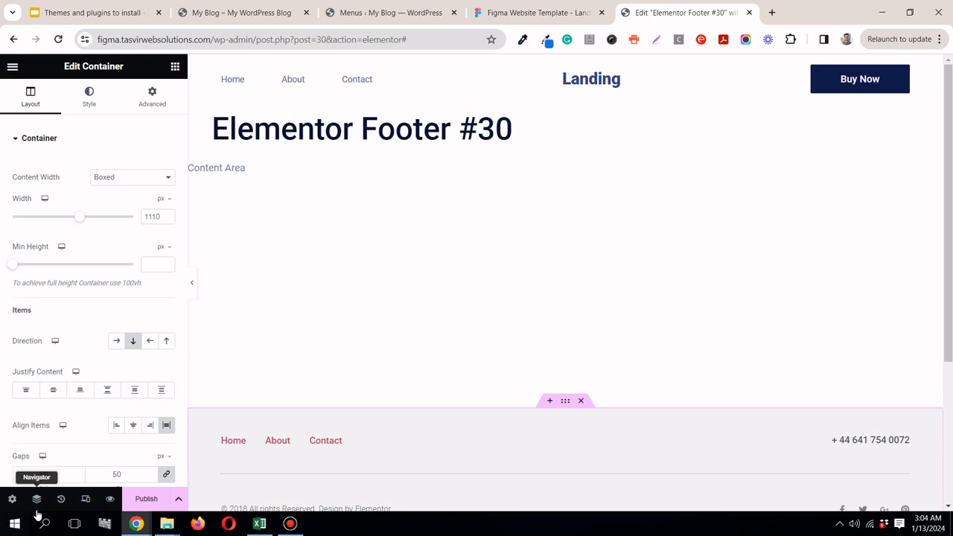
click(12, 500)
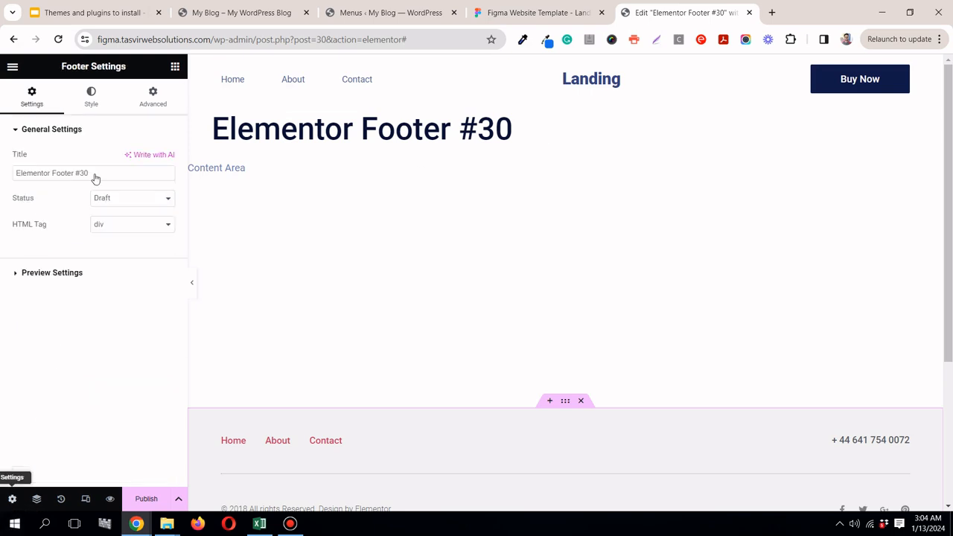
triple_click(124, 172)
text(Main Footer)
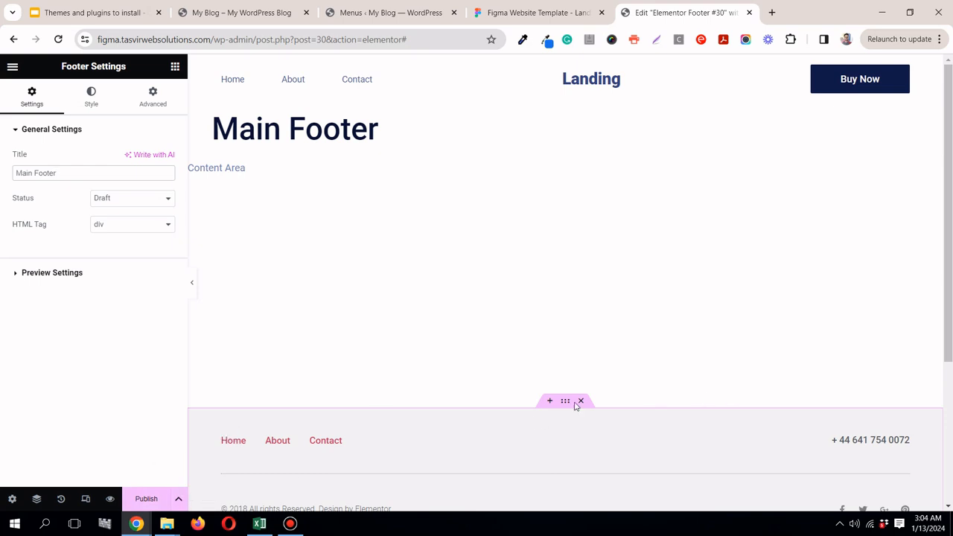
Step: Collapse the editing panel to examine the inserted footer at full width, and restore the panel
click(193, 290)
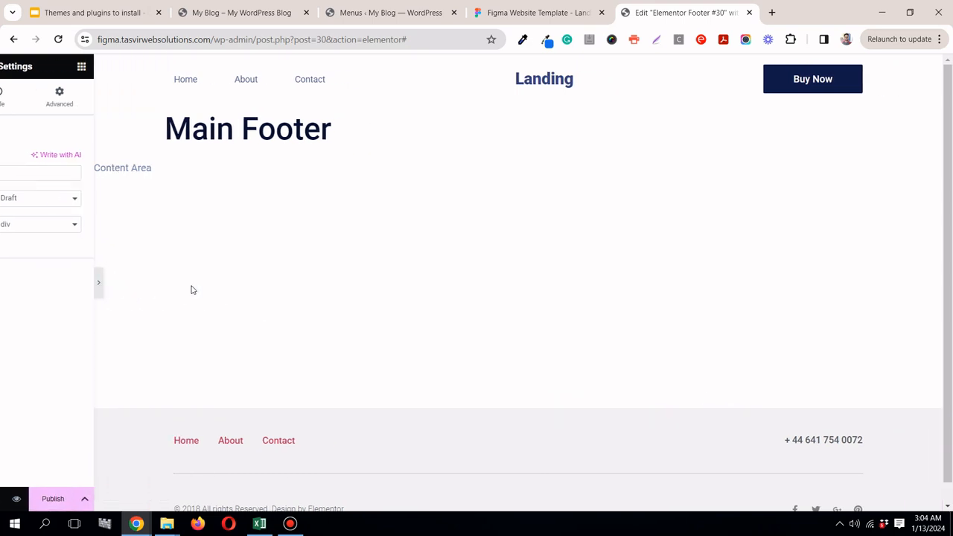
scroll(226, 160, down, 2)
scroll(950, 135, up, 1)
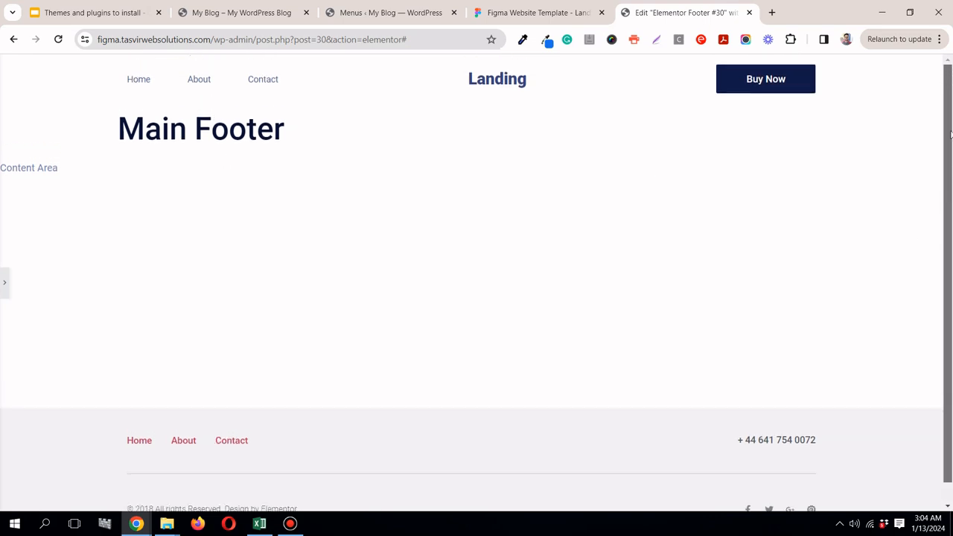
drag(951, 153, 951, 216)
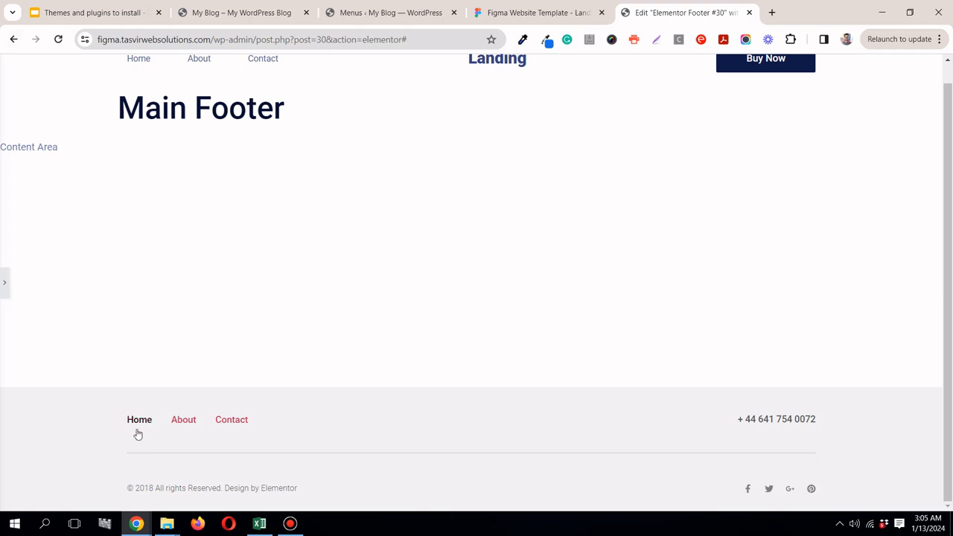
click(3, 285)
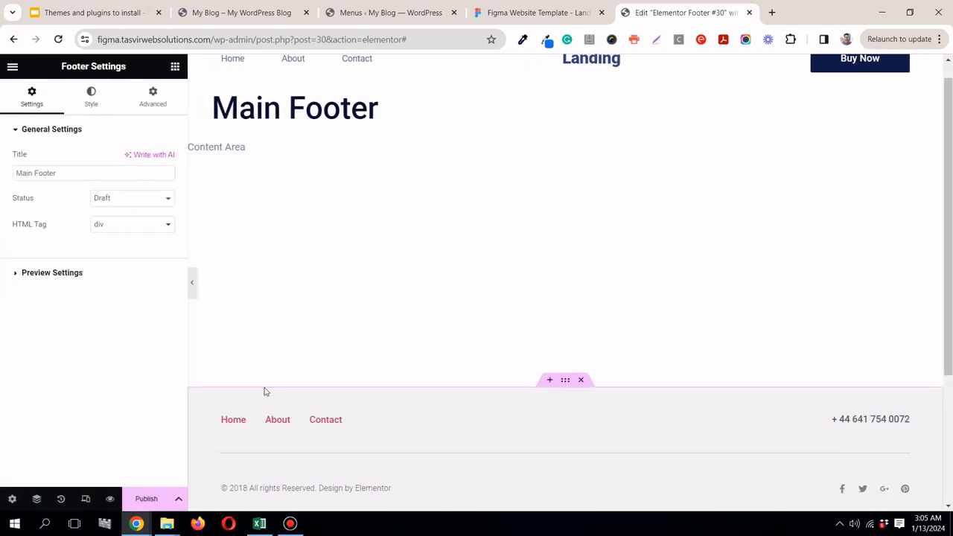
Step: Copy the background colour #E7ECFF of the footer rectangle from the Figma landing page
click(500, 14)
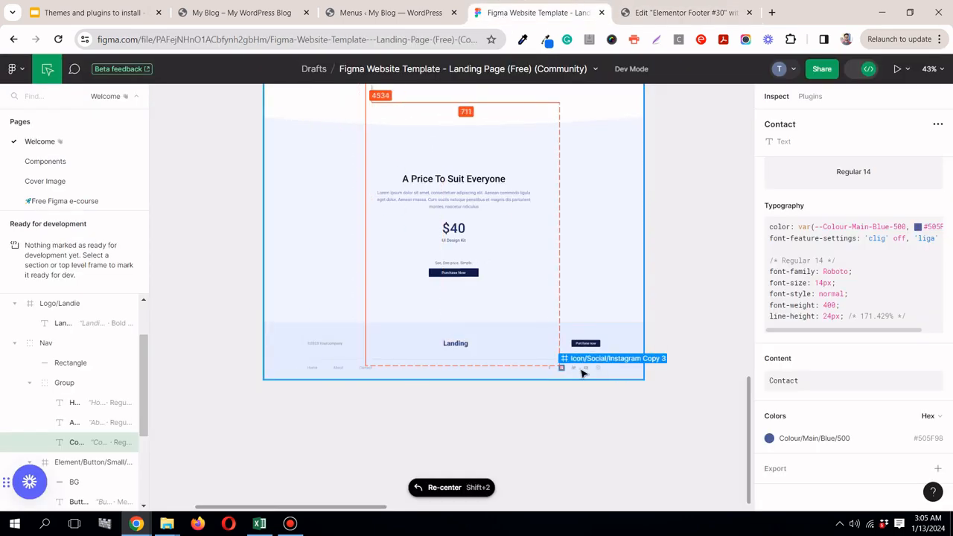
scroll(377, 377, up, 5)
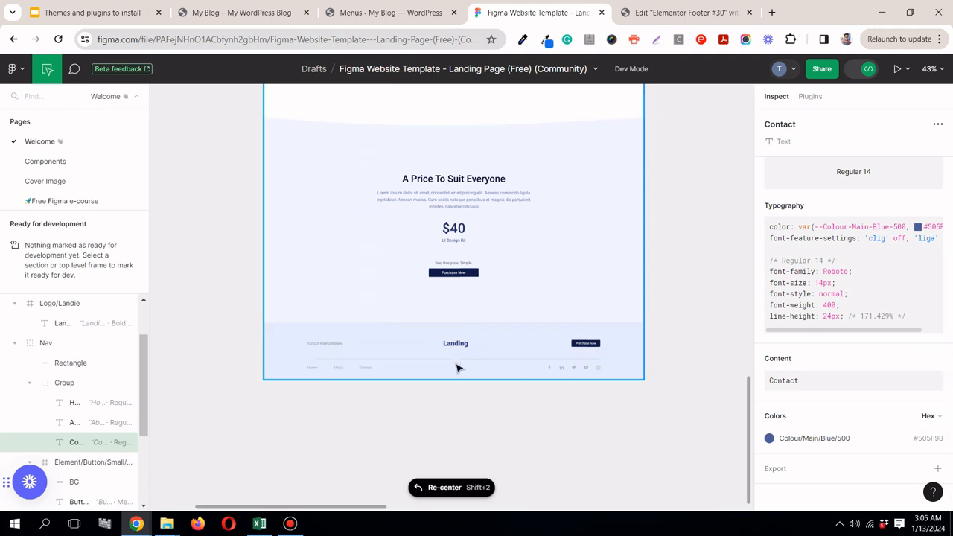
scroll(395, 356, up, 1)
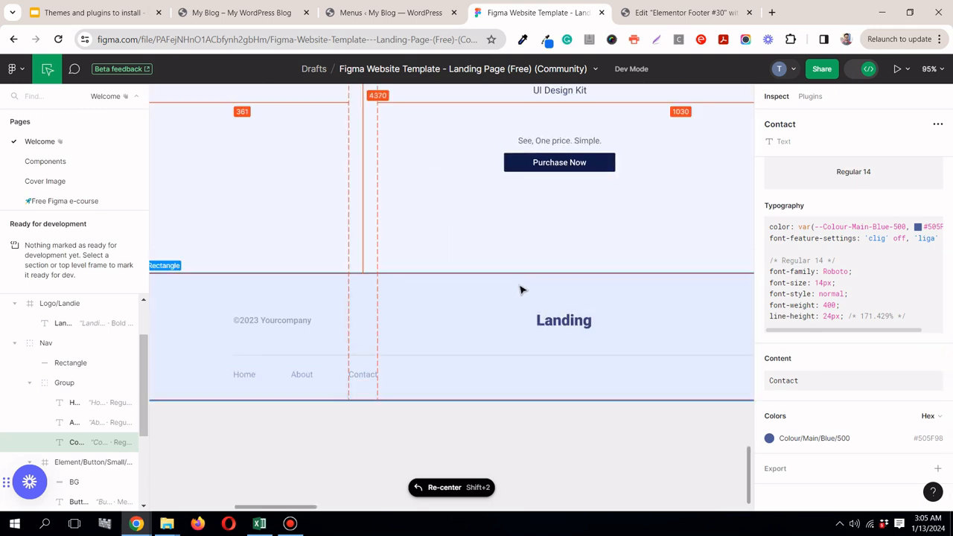
click(629, 320)
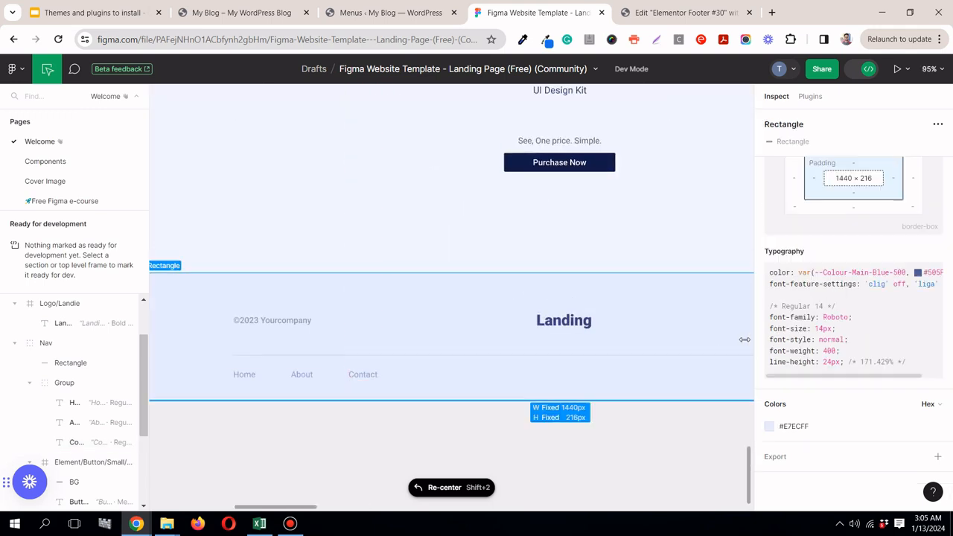
click(791, 428)
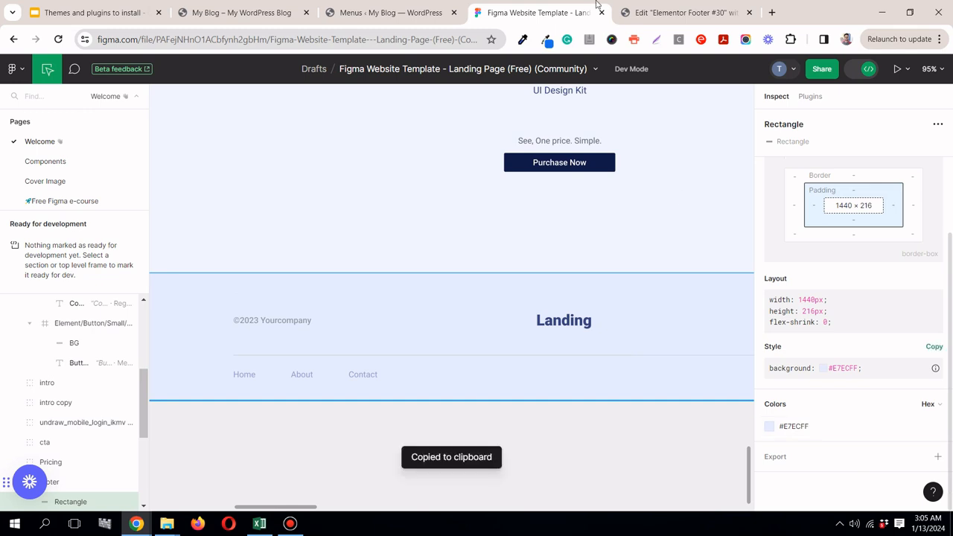
Step: Set the footer container's normal background colour to the copied #E7ECFF and return to the footer in the Figma design
click(641, 13)
scroll(564, 383, down, 1)
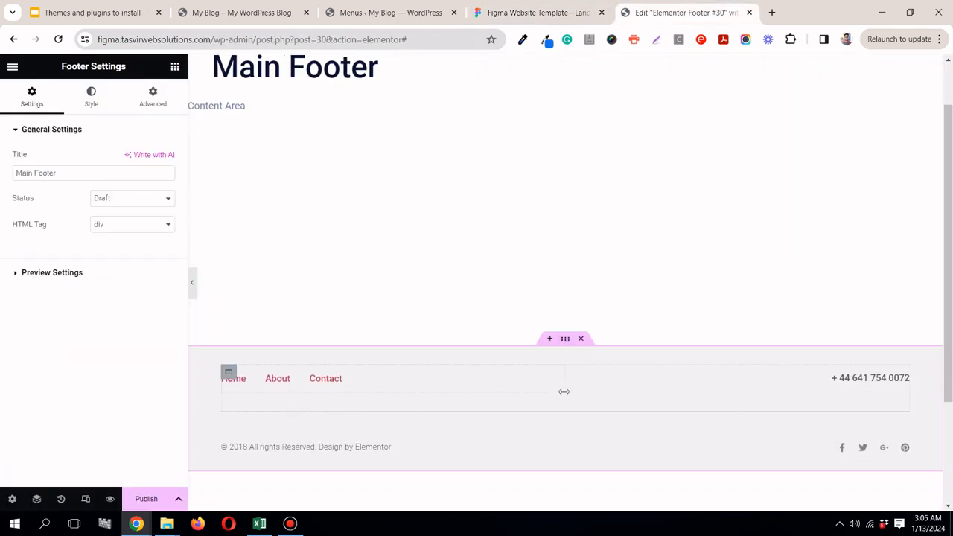
click(566, 339)
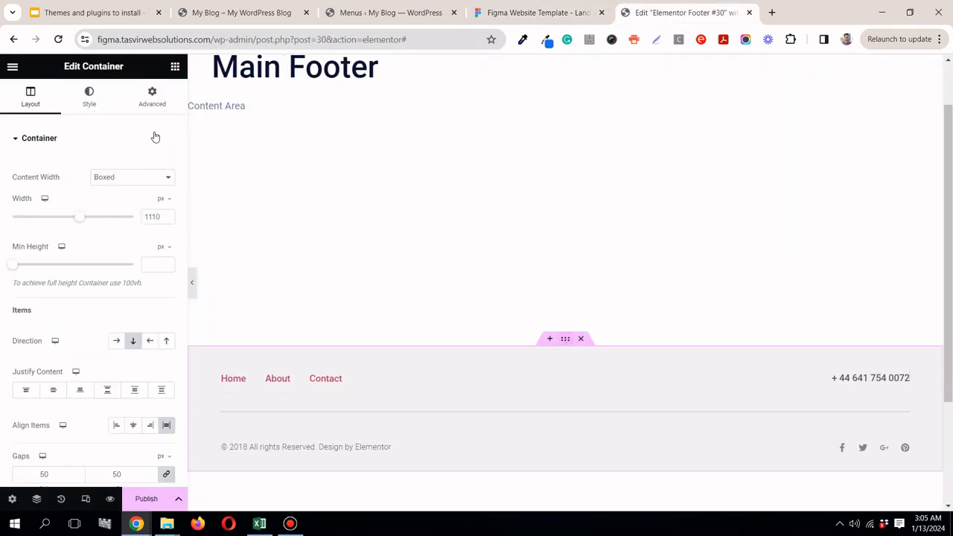
click(89, 97)
click(166, 220)
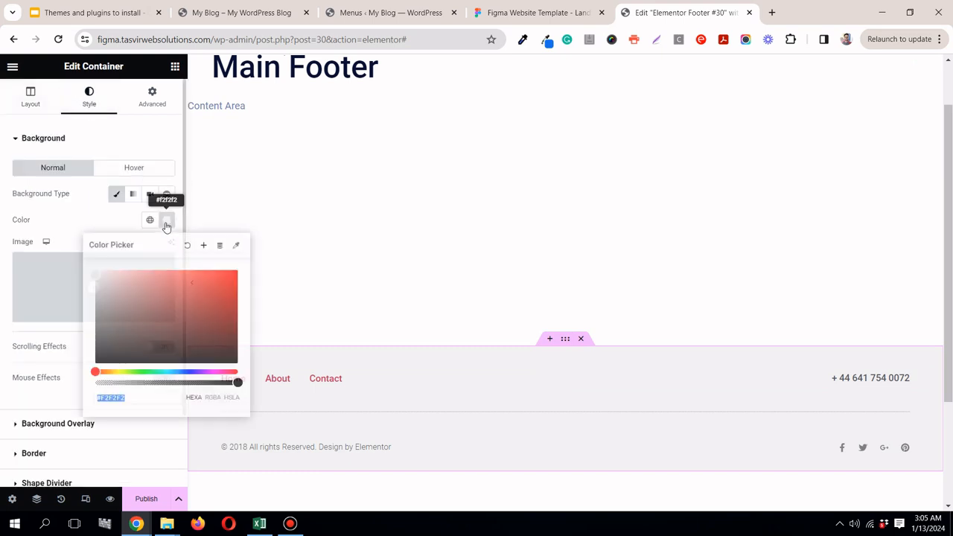
click(166, 397)
right_click(165, 398)
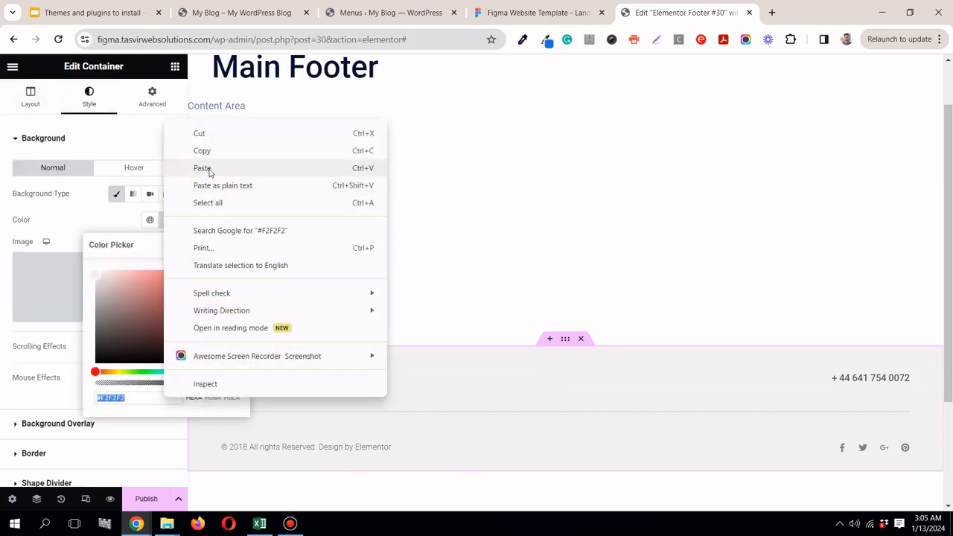
click(209, 171)
click(254, 200)
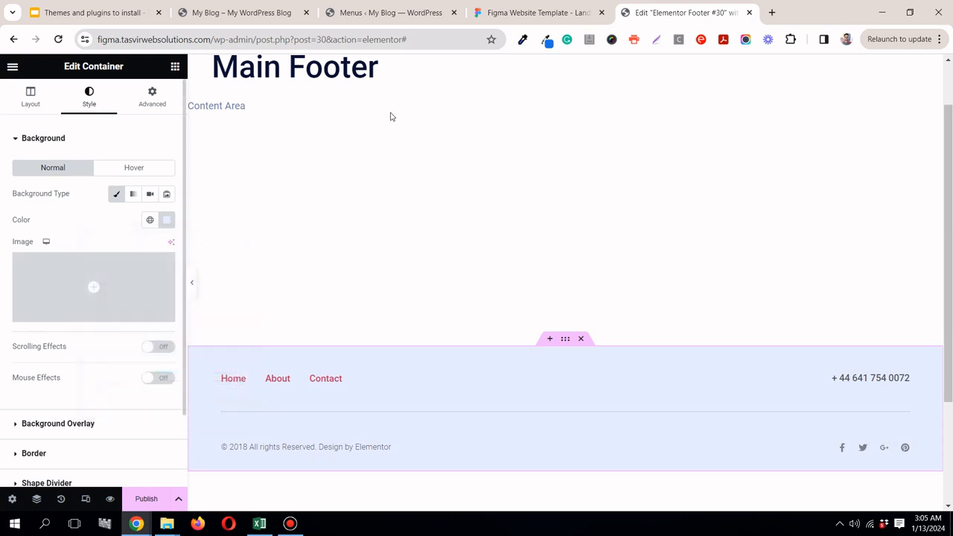
click(510, 12)
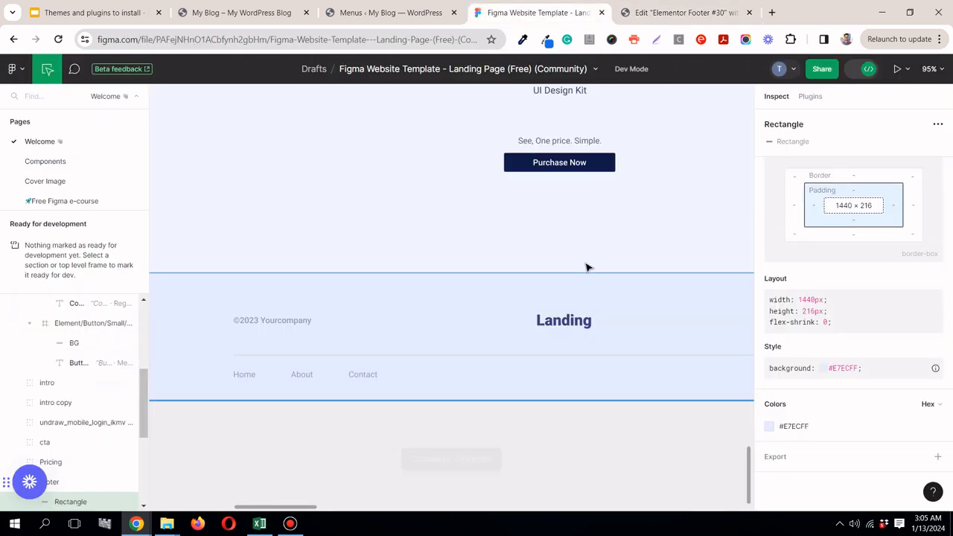
Step: Copy the background colour #CDD1D4 of the footer's divider line from the Figma design and switch to the Elementor footer editor
click(603, 356)
click(797, 435)
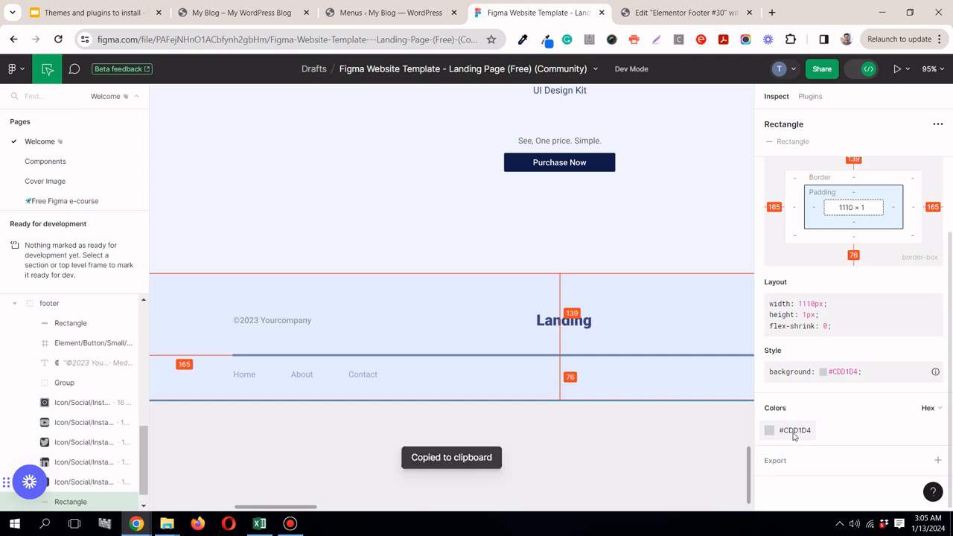
click(685, 13)
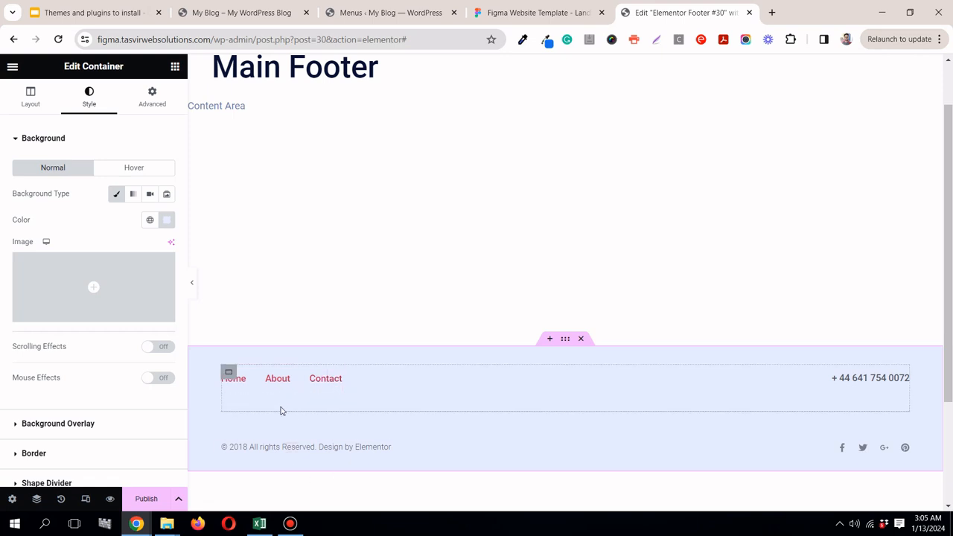
Step: Check the style settings of the menu's container and the whole footer container, and compare the footer with the Figma design
click(230, 376)
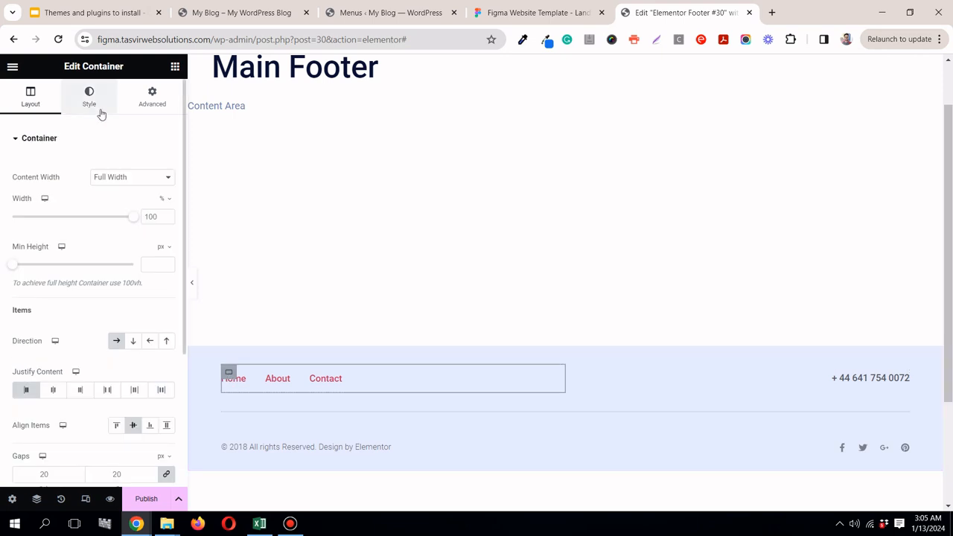
click(89, 100)
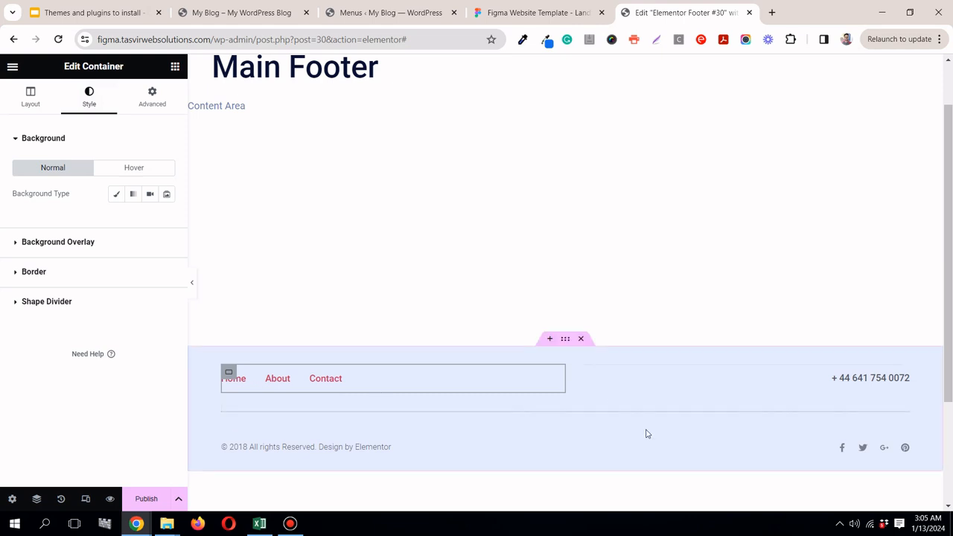
click(566, 339)
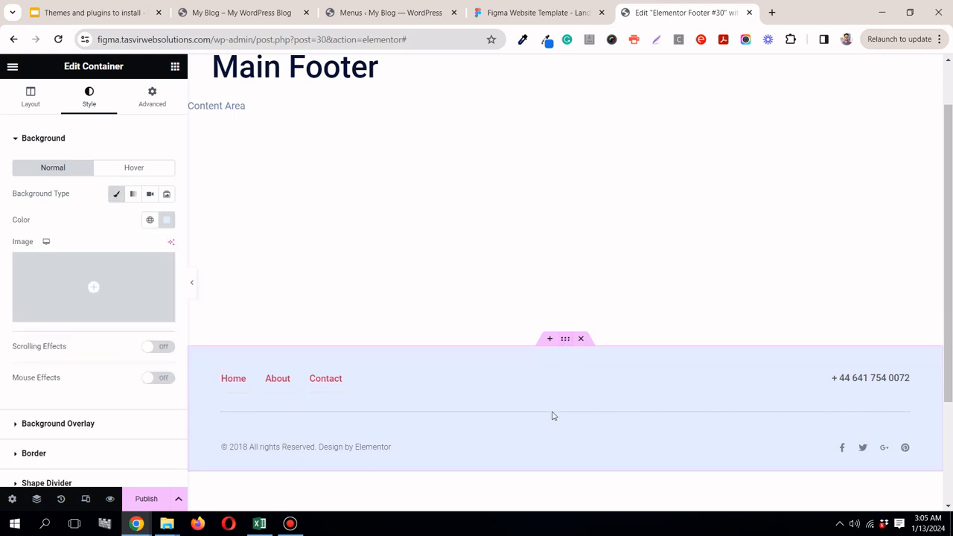
click(532, 13)
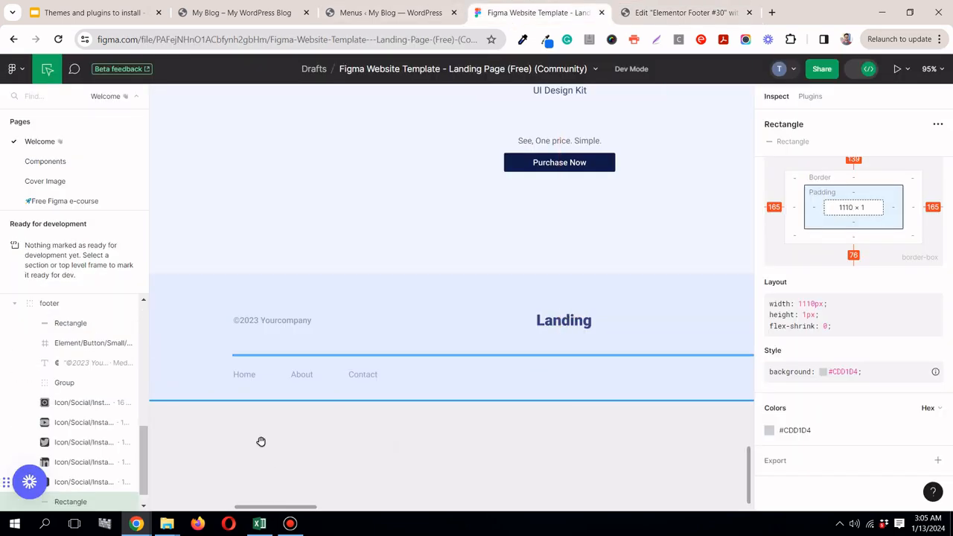
click(664, 14)
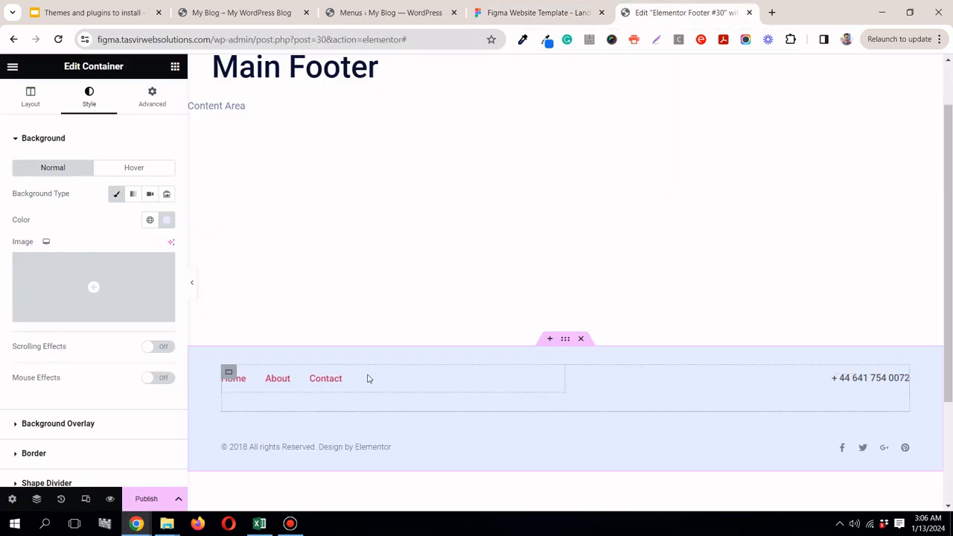
Step: Swap the footer's menu and copyright text, placing the menu below the divider line and the copyright text above it
drag(335, 376, 271, 418)
scroll(318, 378, up, 1)
scroll(318, 378, down, 1)
drag(334, 372, 289, 451)
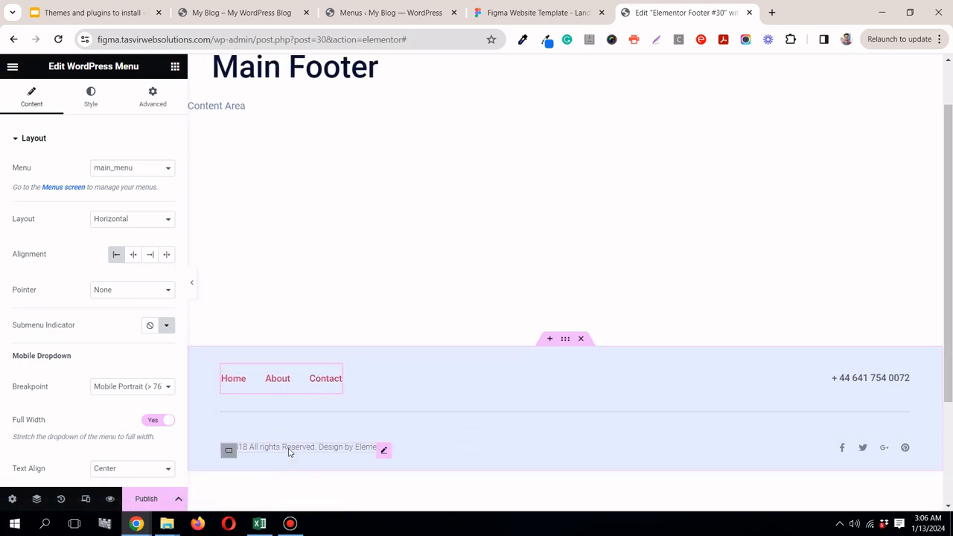
drag(334, 372, 353, 449)
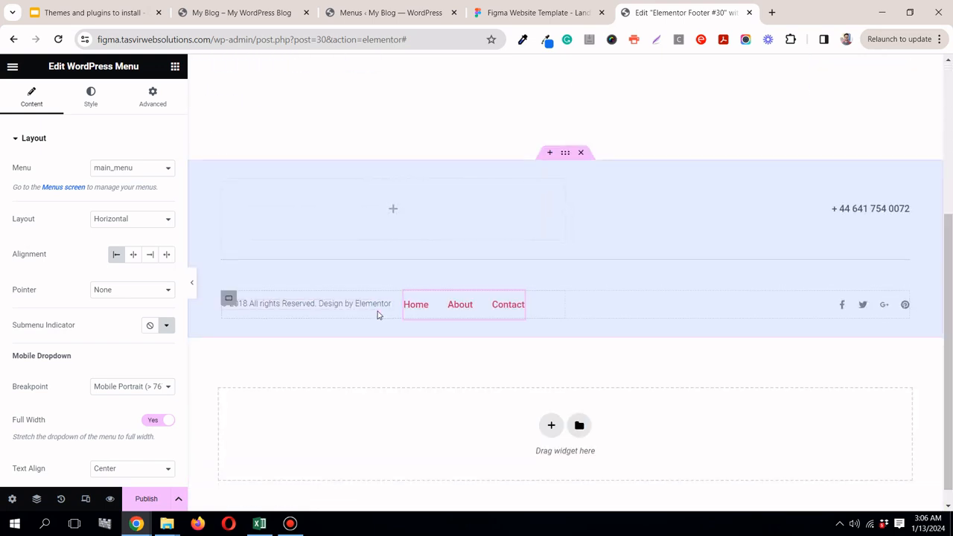
drag(387, 310, 387, 216)
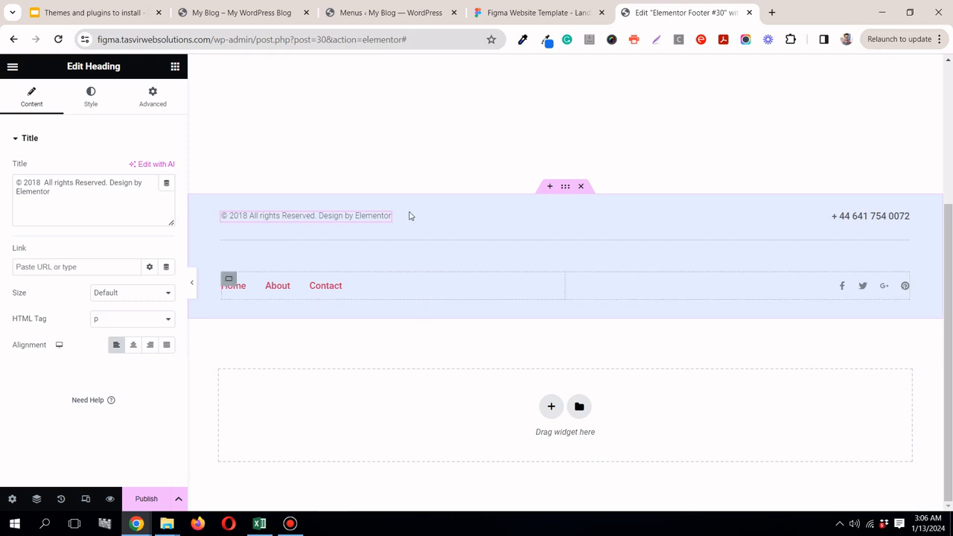
Step: Examine the footer layout in the Figma design and inspect the typography and colour of the Home link
click(557, 9)
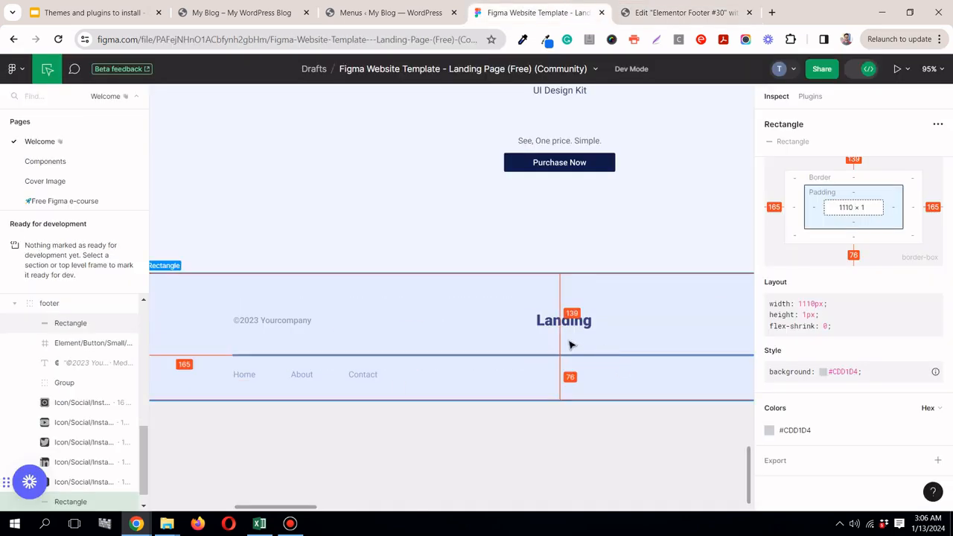
scroll(566, 343, down, 5)
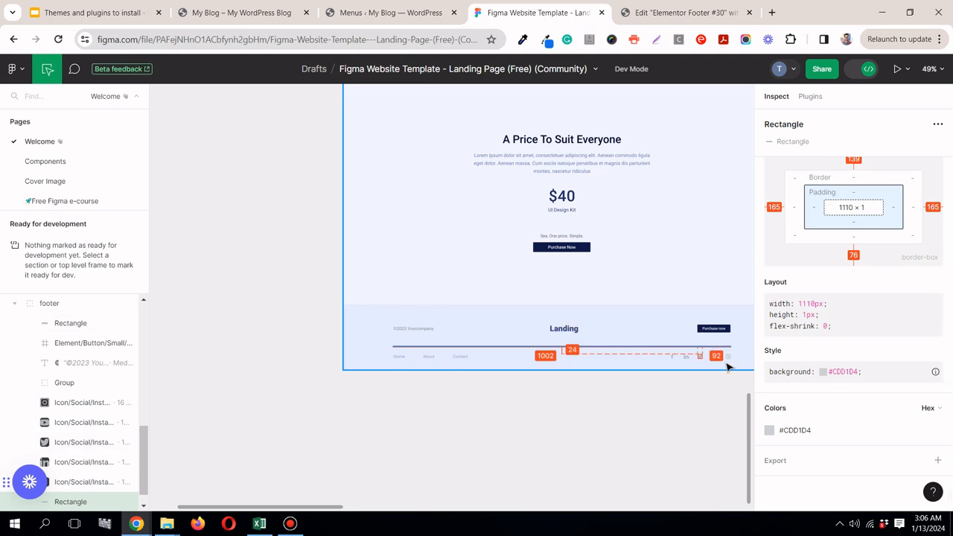
scroll(409, 358, up, 3)
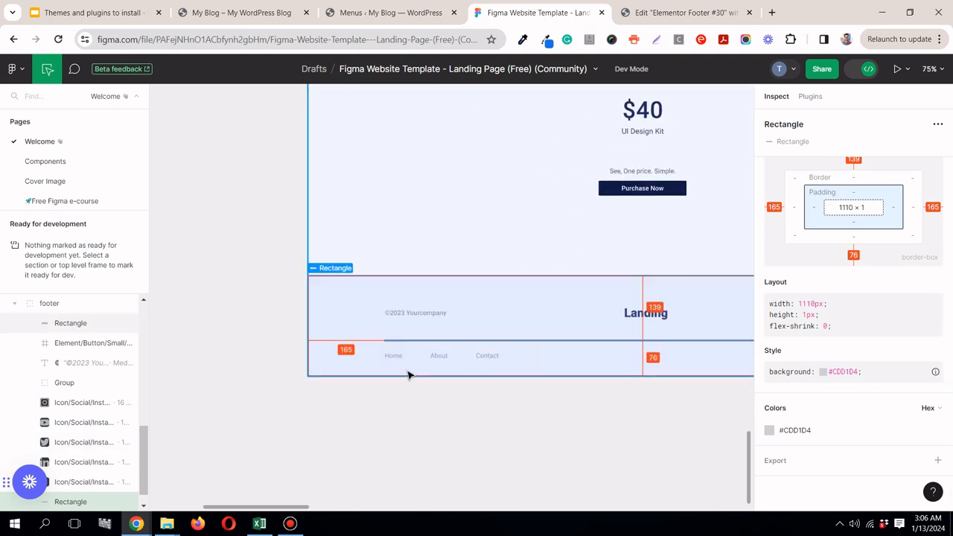
scroll(397, 359, up, 3)
click(402, 352)
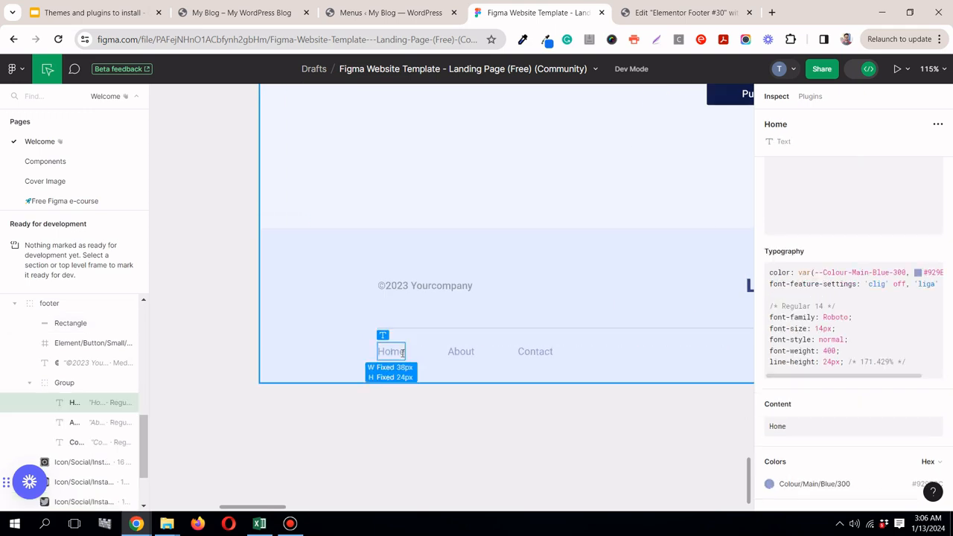
scroll(904, 397, down, 1)
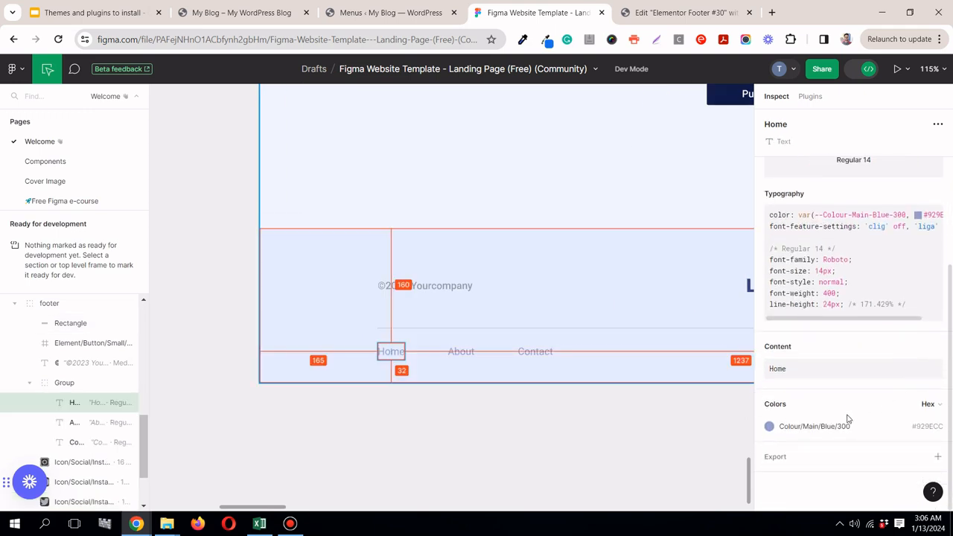
Step: Apply a global font to the typography of the footer's navigation menu in Elementor
click(675, 15)
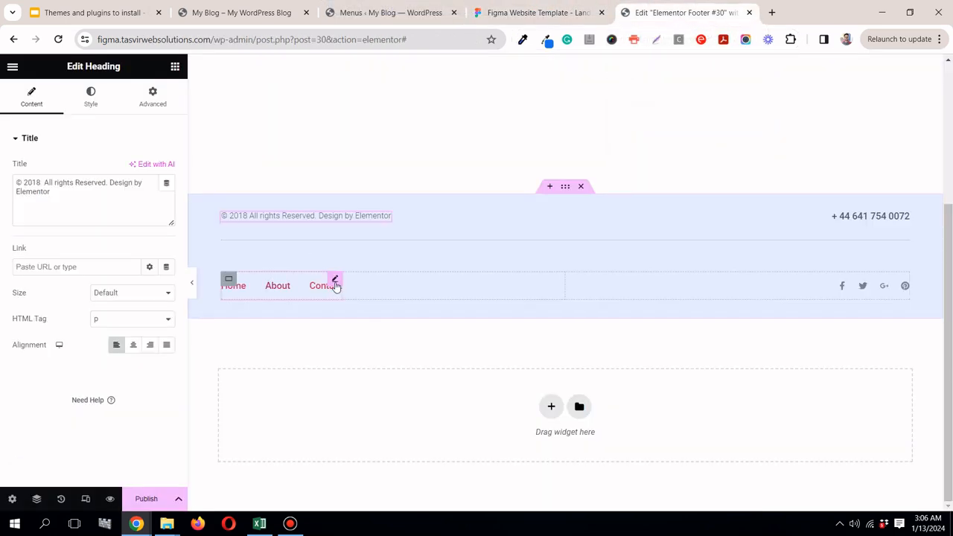
click(335, 283)
click(103, 95)
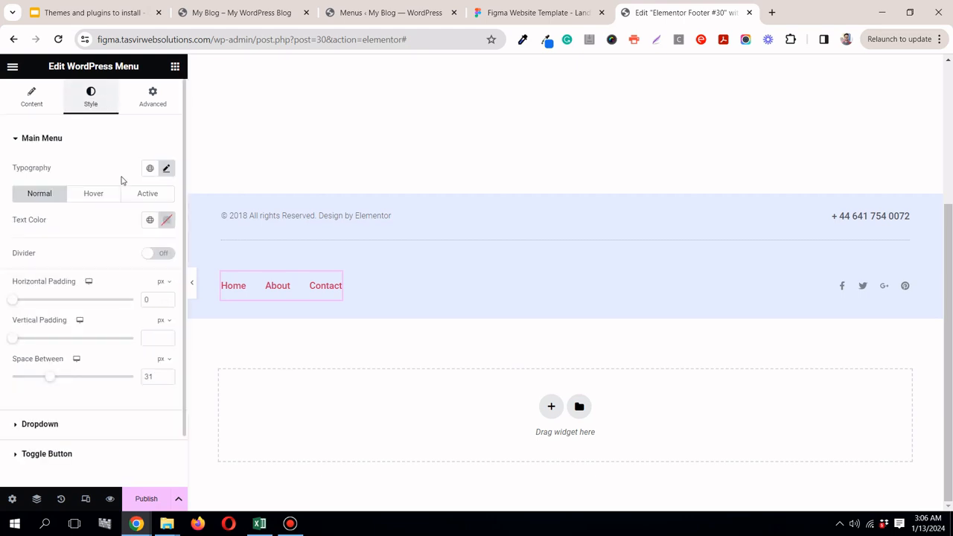
click(150, 169)
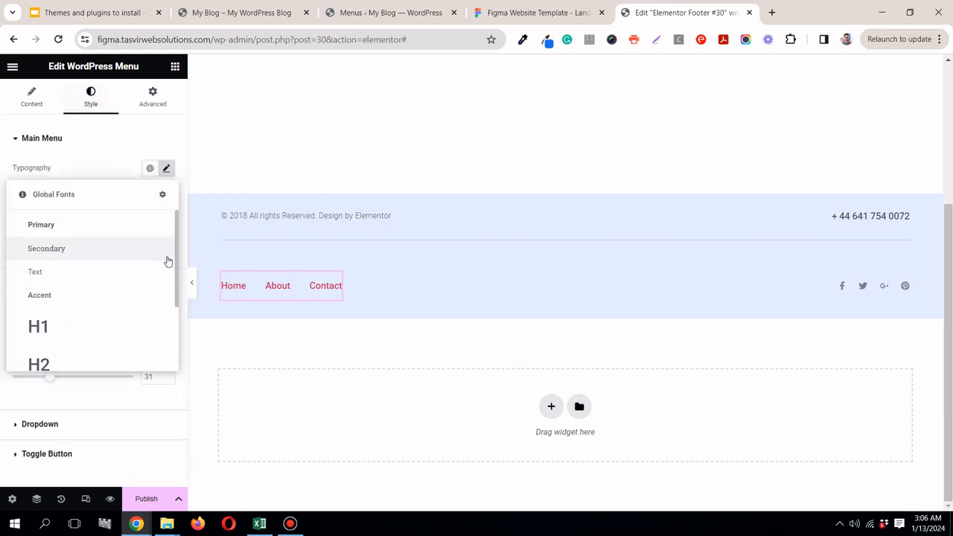
drag(177, 282, 186, 351)
click(97, 354)
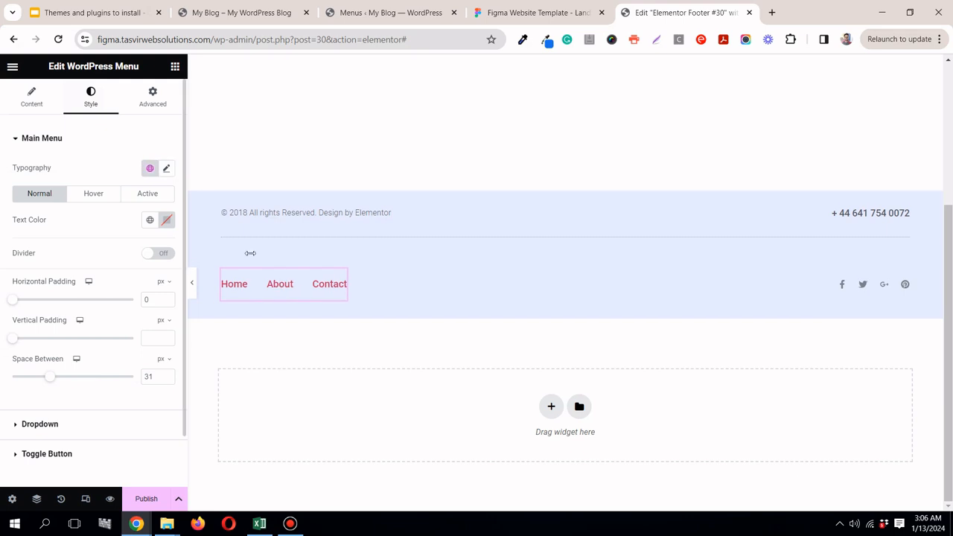
Step: Check the Home link's colour in Figma and set the footer menu's normal text colour to the global colour main blue
click(521, 10)
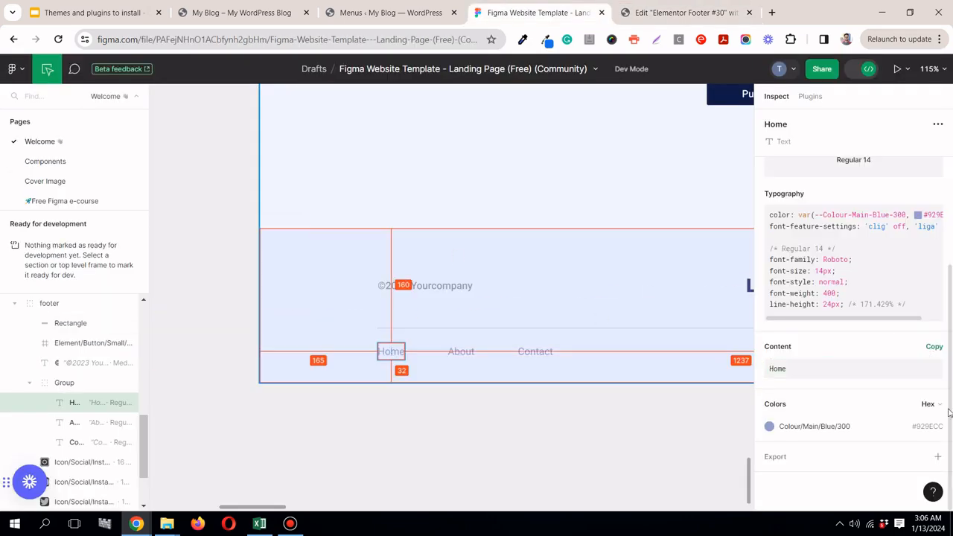
click(648, 15)
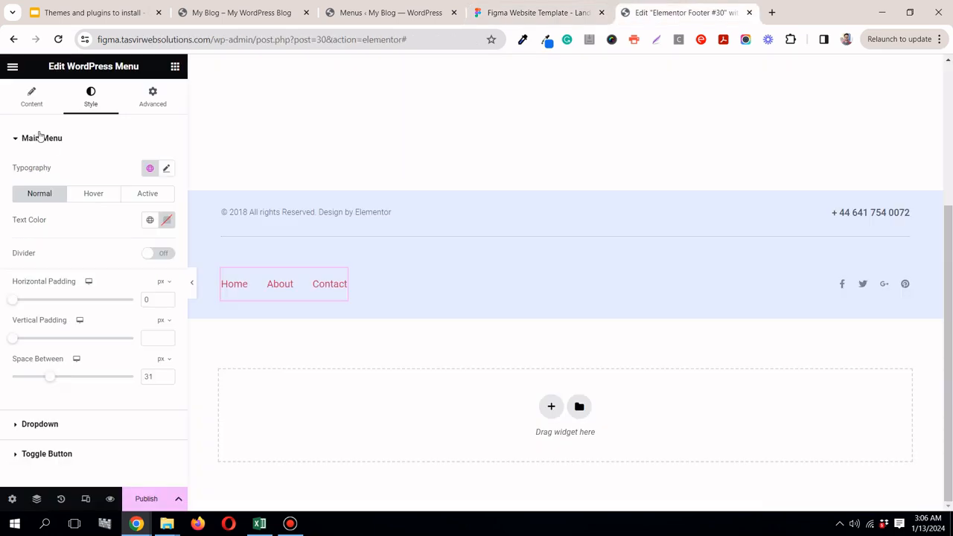
click(150, 221)
scroll(97, 343, down, 2)
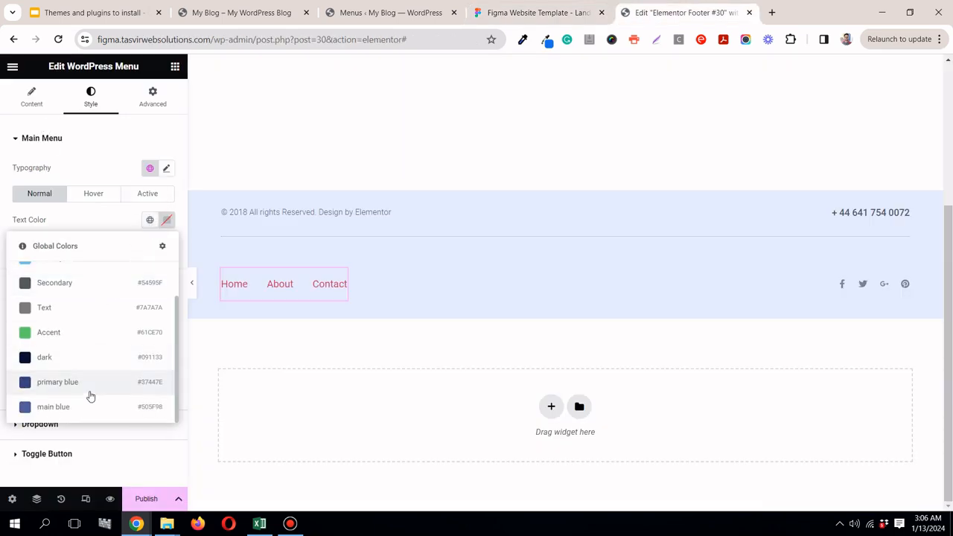
click(84, 411)
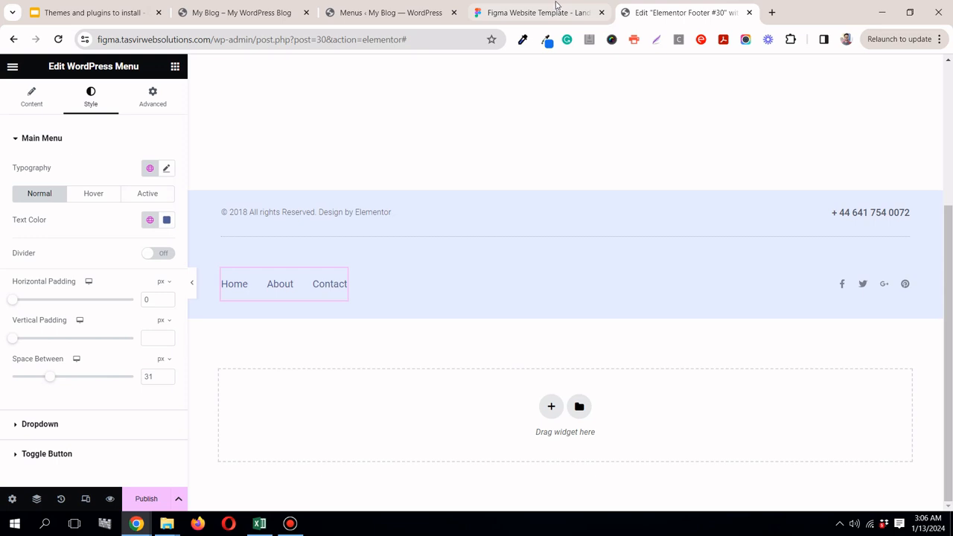
Step: Copy the Home link's text colour #929ECC from the Figma footer and return to the Elementor editor
click(536, 13)
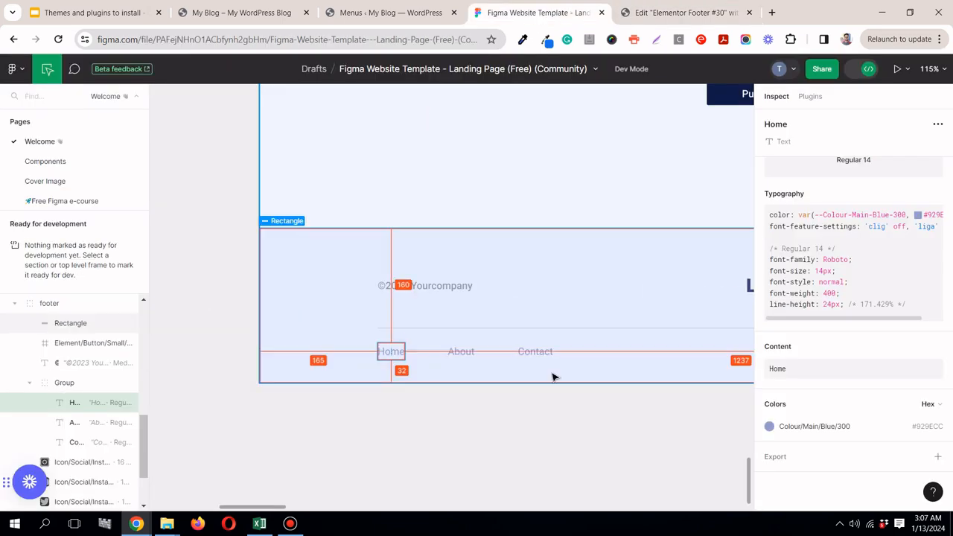
click(940, 429)
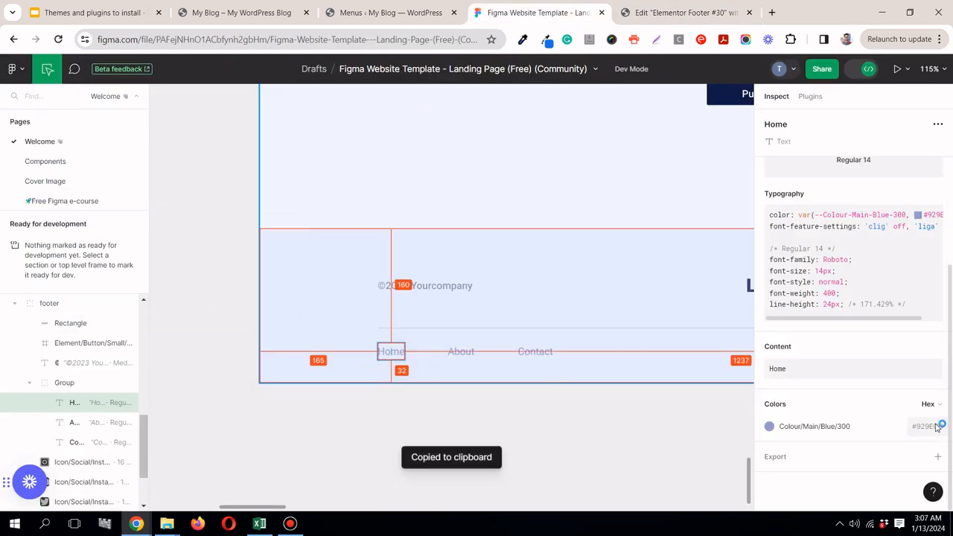
click(638, 17)
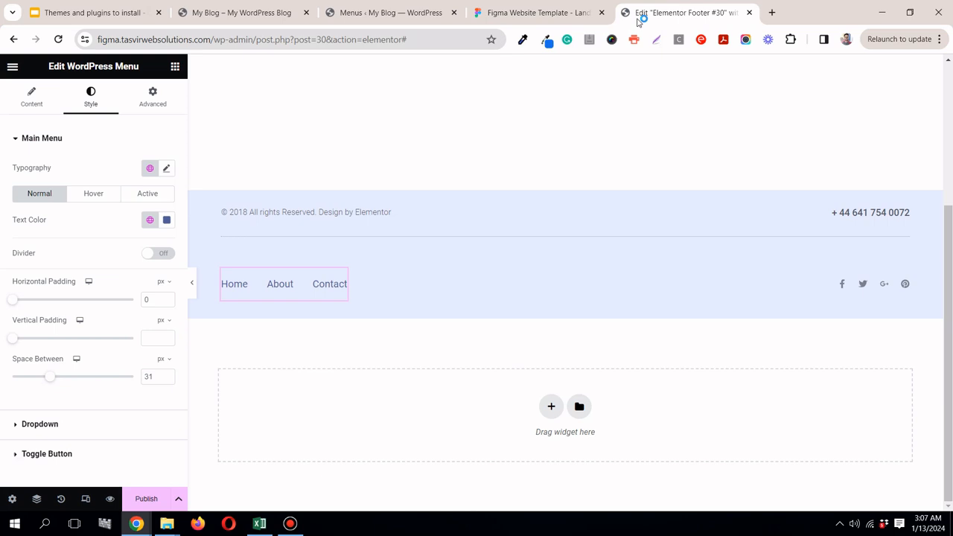
Step: Set the footer menu's normal text colour to the copied #929ECC
click(167, 220)
right_click(136, 399)
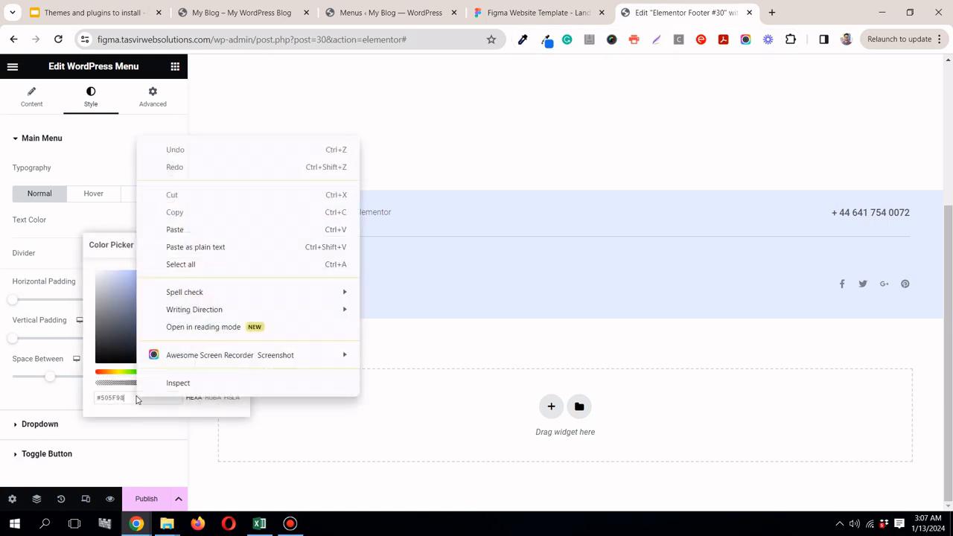
click(137, 397)
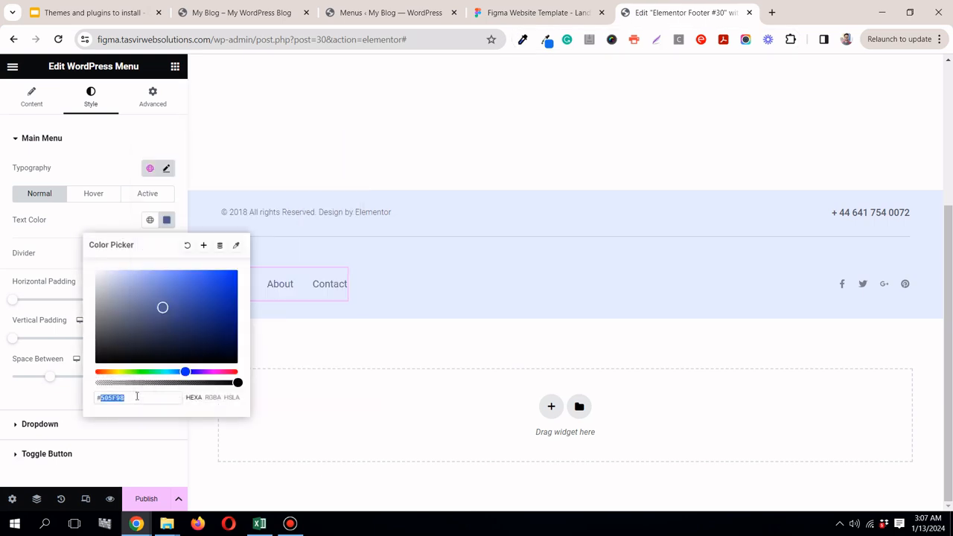
right_click(136, 397)
click(181, 168)
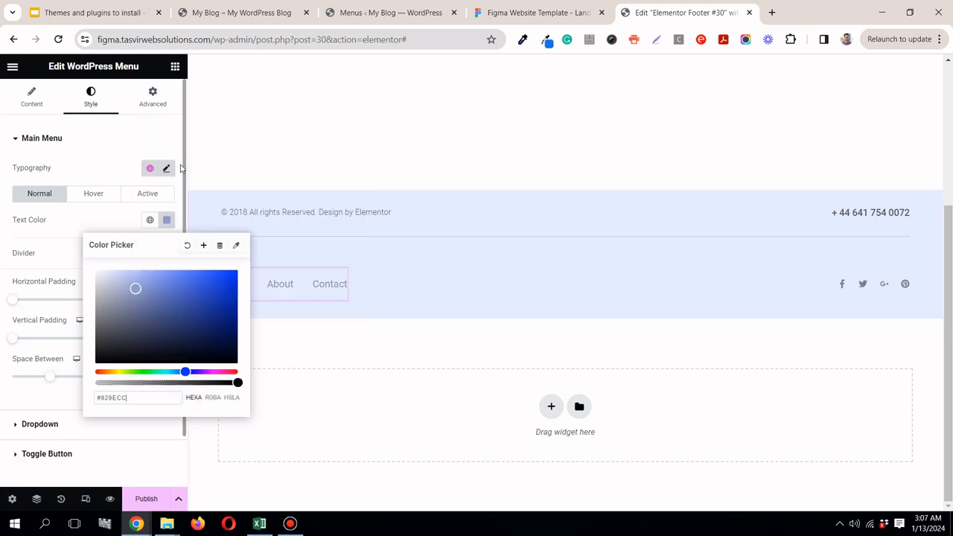
click(88, 226)
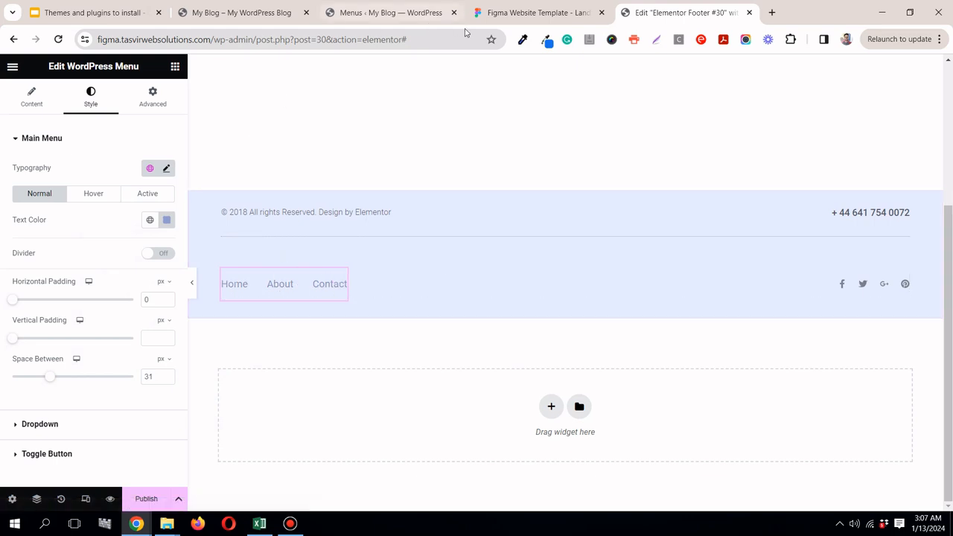
Step: Compare the menu with the Figma footer and set the space between the footer menu items to 60 px
click(516, 10)
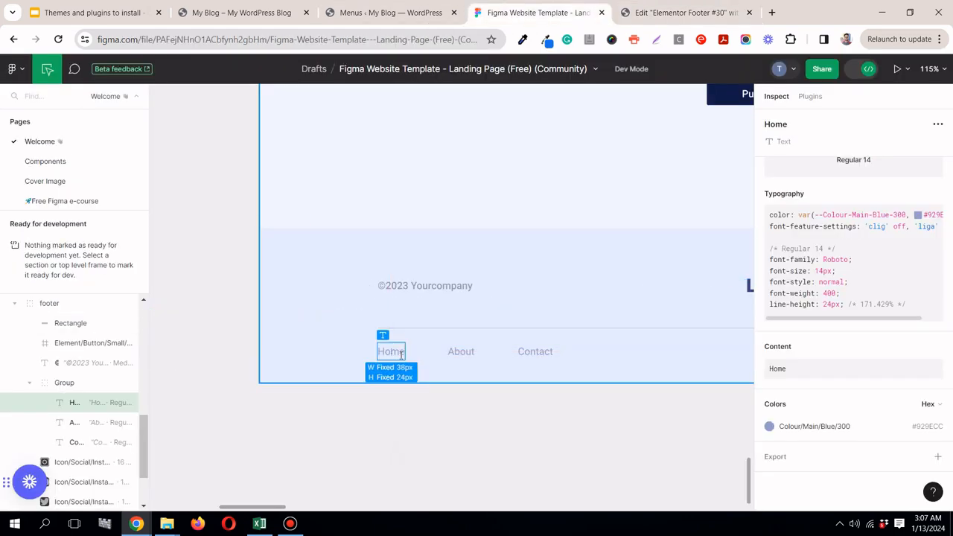
key(ctrl+Tab)
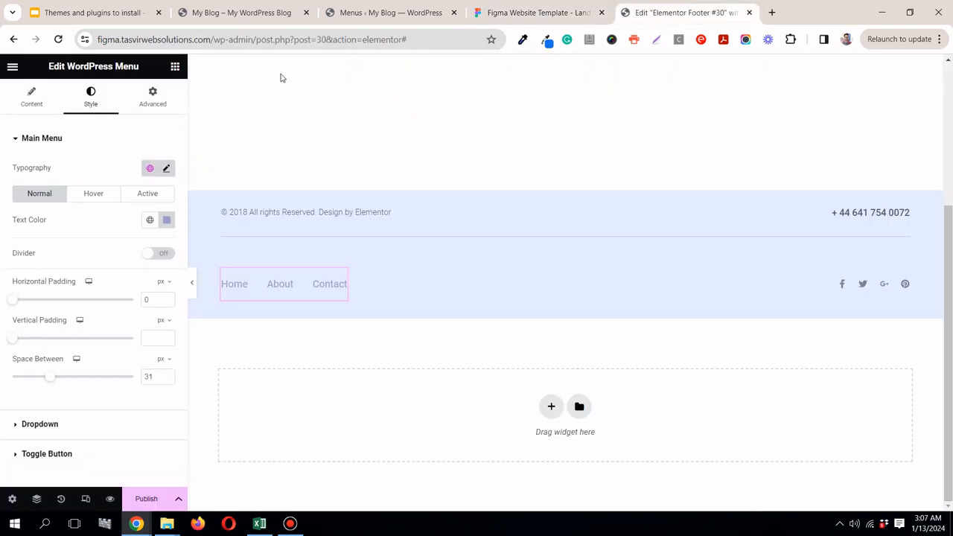
click(43, 102)
click(91, 97)
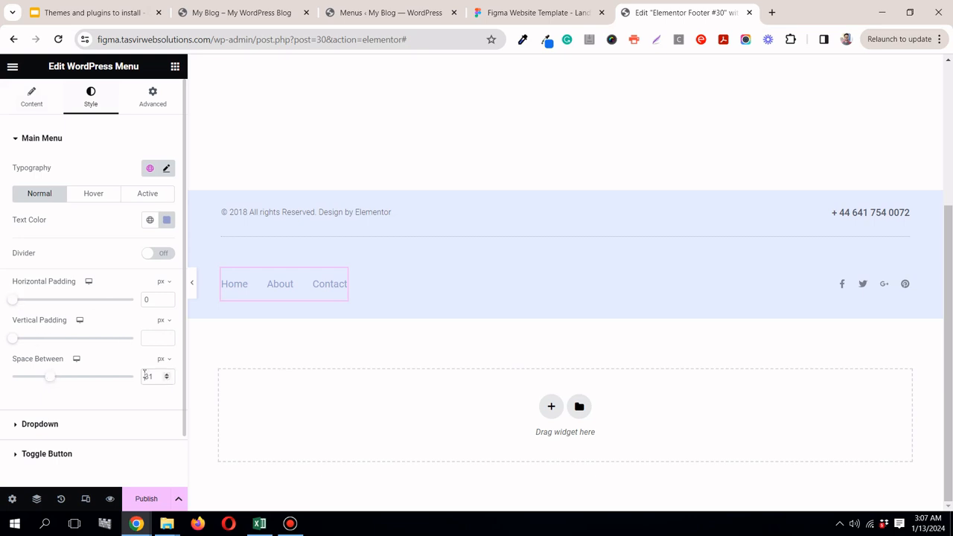
text(60)
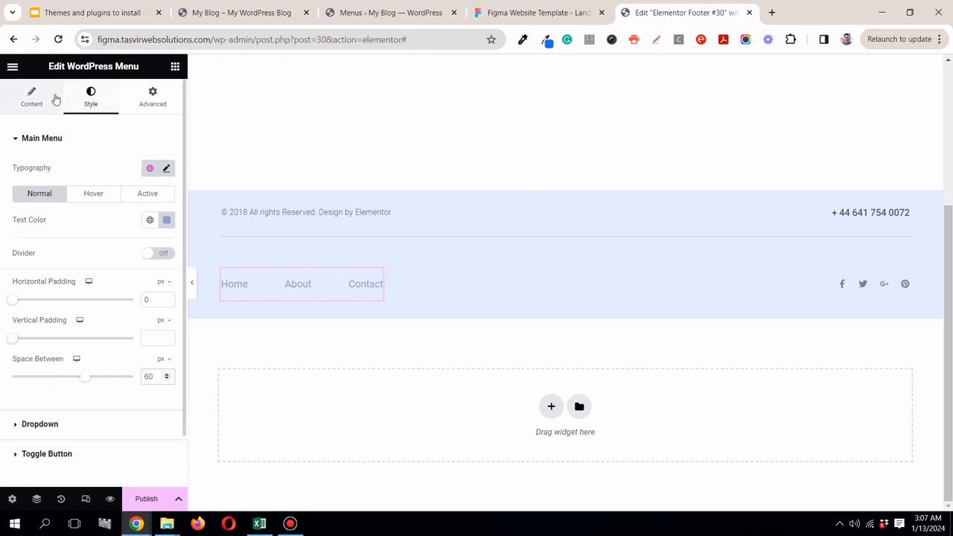
click(55, 99)
click(86, 101)
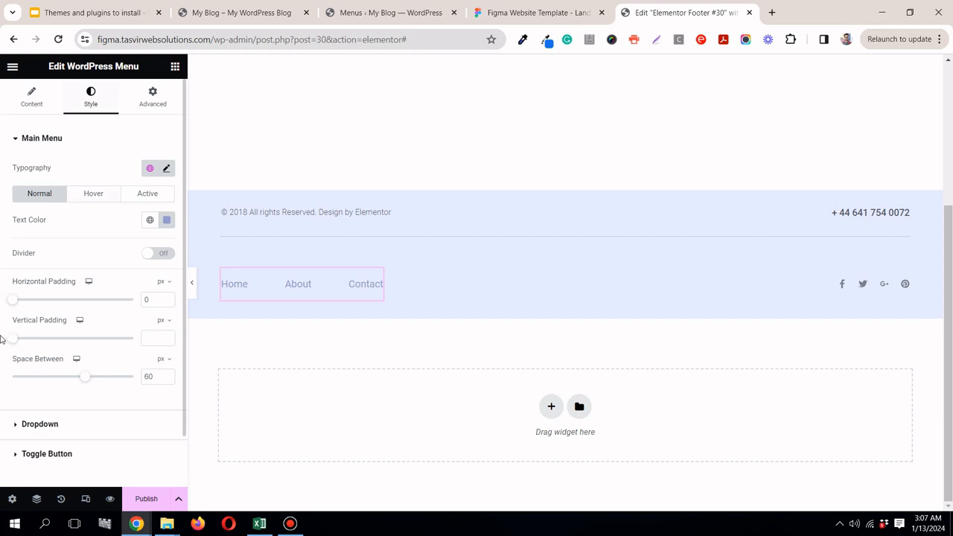
Step: Set the footer menu's vertical padding to 0 px and compare it with the Figma footer
drag(16, 341, 1, 341)
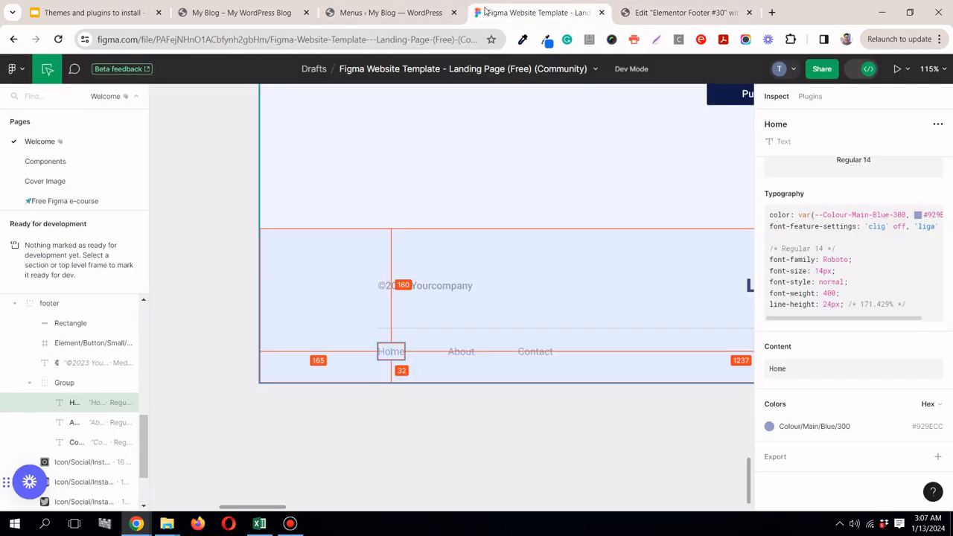
click(535, 12)
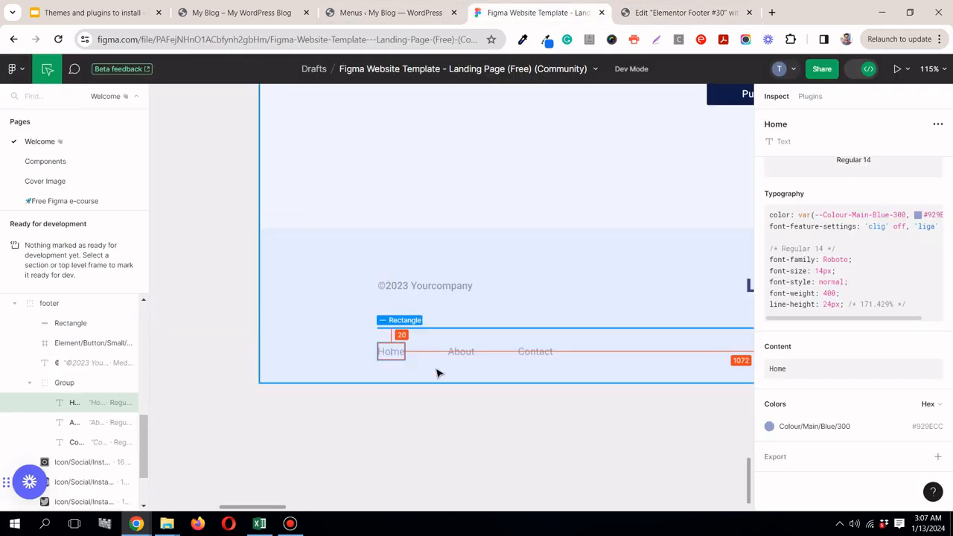
click(678, 13)
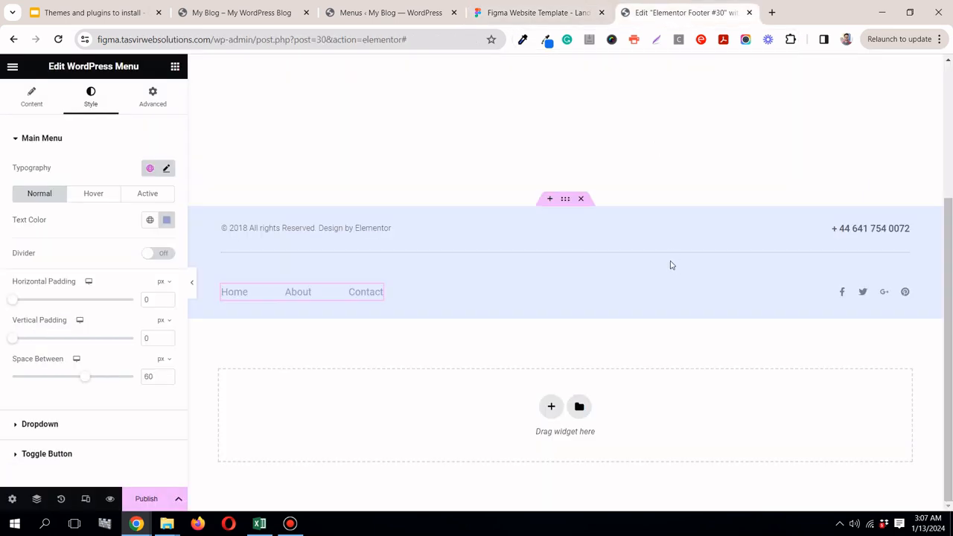
Step: Check the footer's bottom spacing in Figma and set the outer footer container's bottom padding to 32 px
click(565, 199)
click(152, 98)
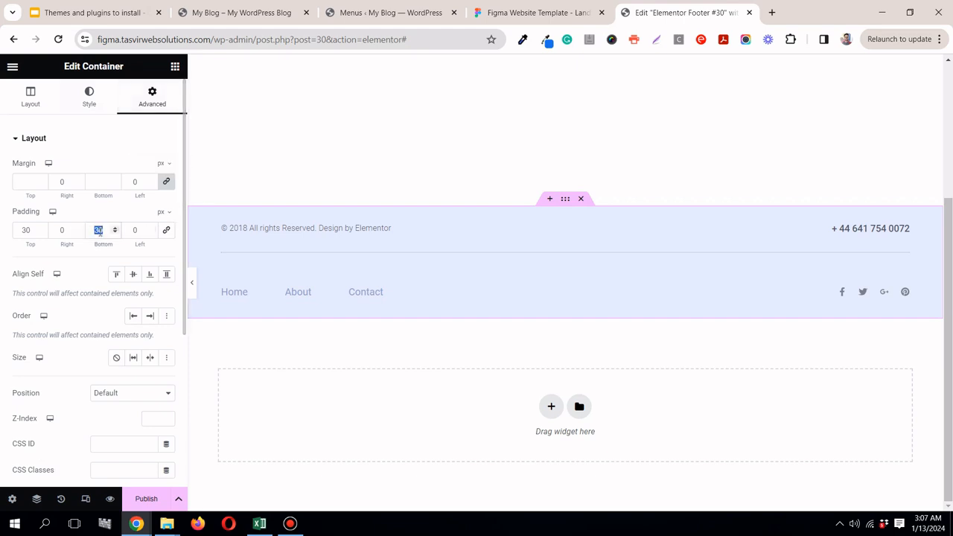
click(527, 14)
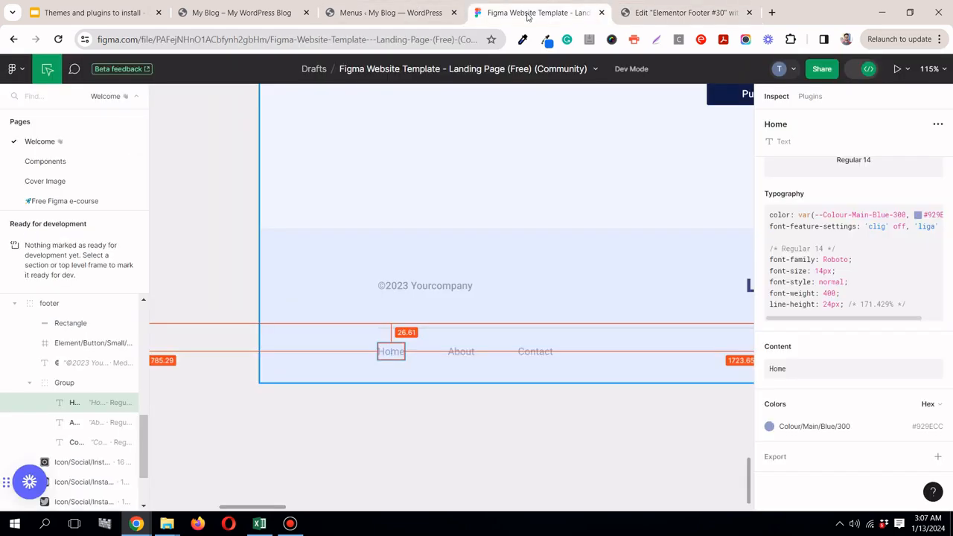
scroll(519, 291, down, 5)
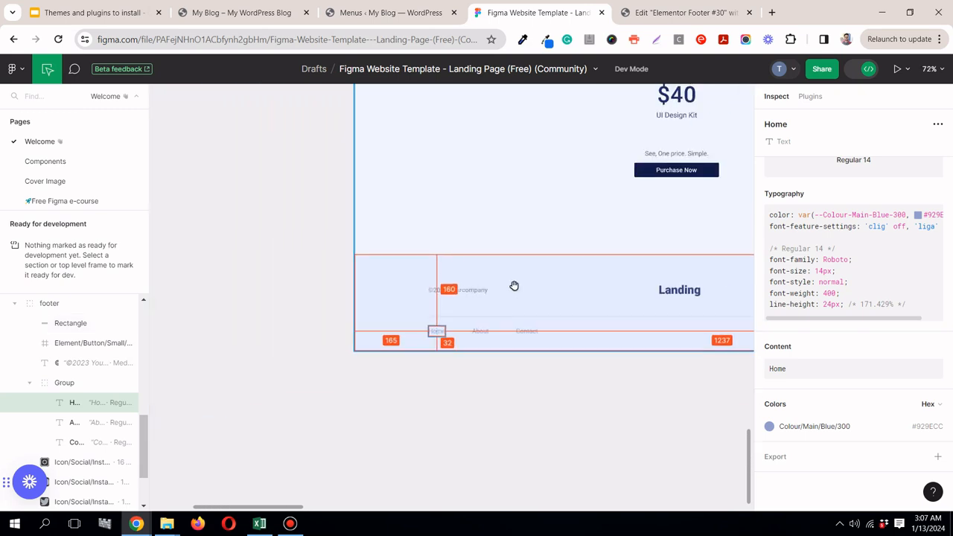
scroll(513, 284, down, 3)
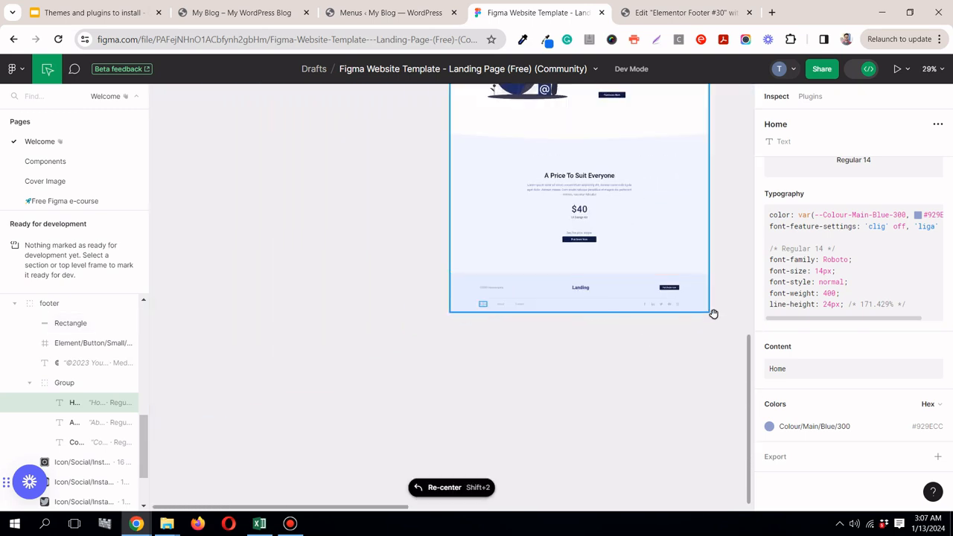
scroll(715, 314, up, 2)
scroll(683, 283, up, 3)
scroll(440, 365, up, 4)
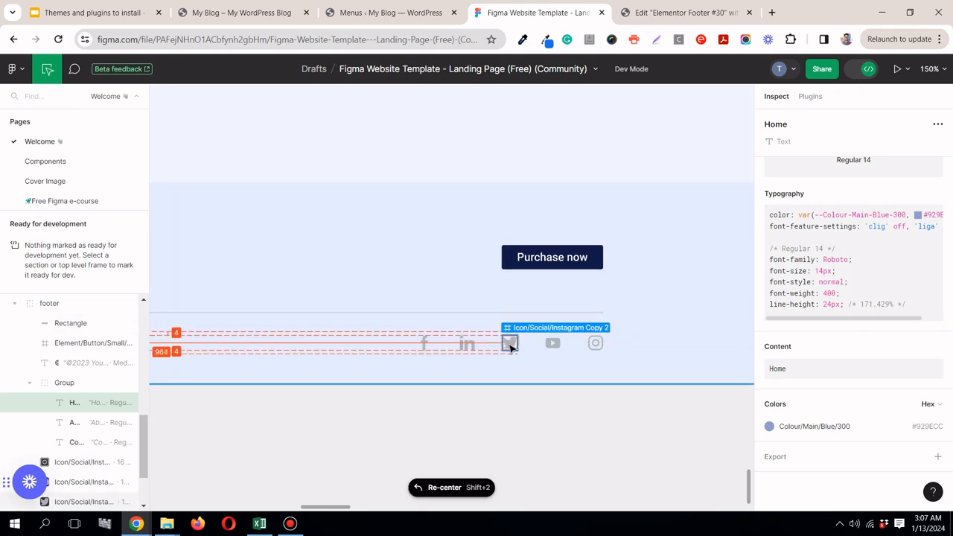
click(659, 12)
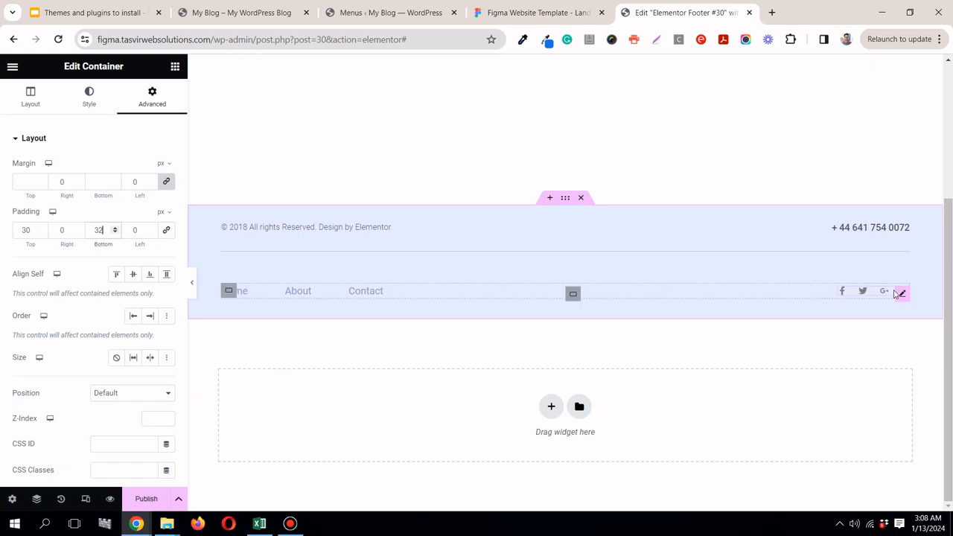
Step: Move the Google Plus item above Twitter in the footer's social icons and replace its icon with Linkedin In
click(900, 293)
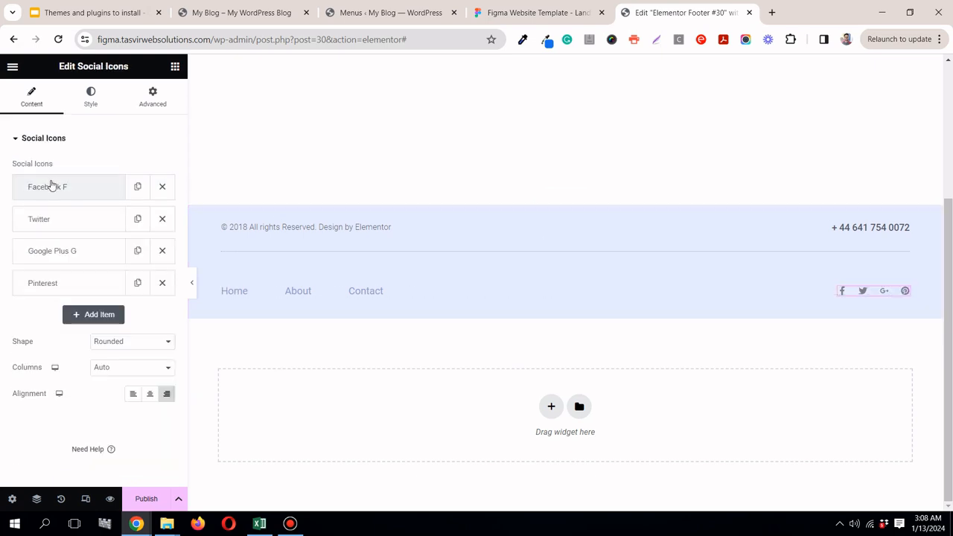
drag(53, 251, 51, 224)
click(76, 224)
mouse_move(92, 290)
click(94, 309)
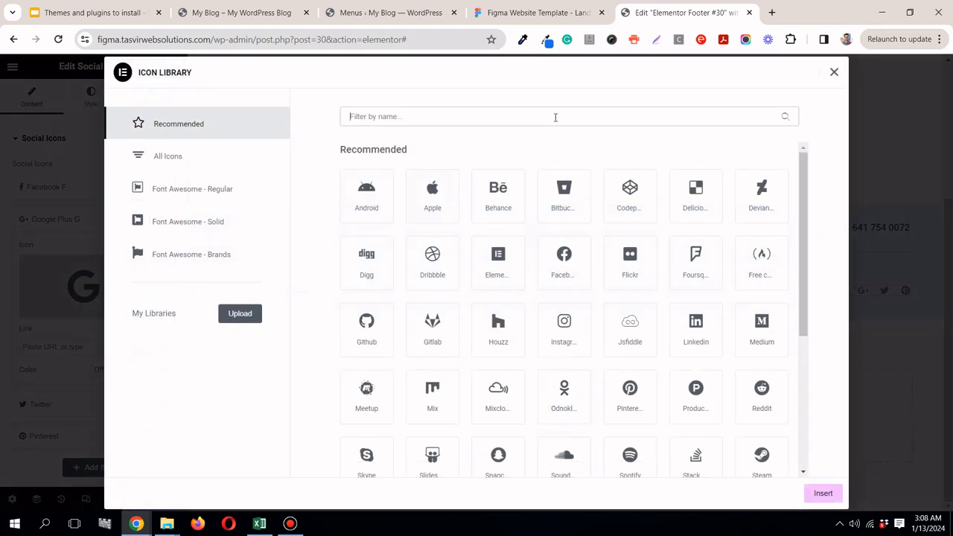
text(link)
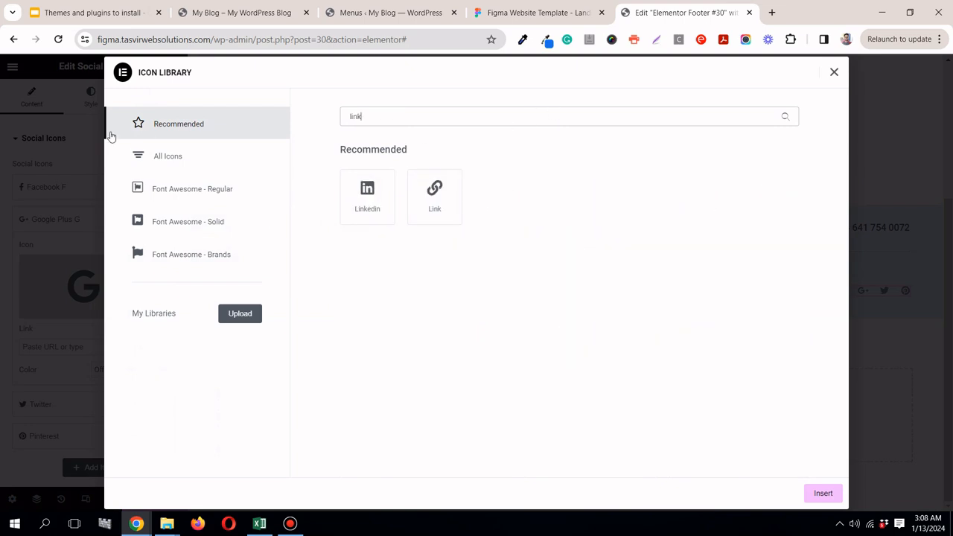
click(171, 161)
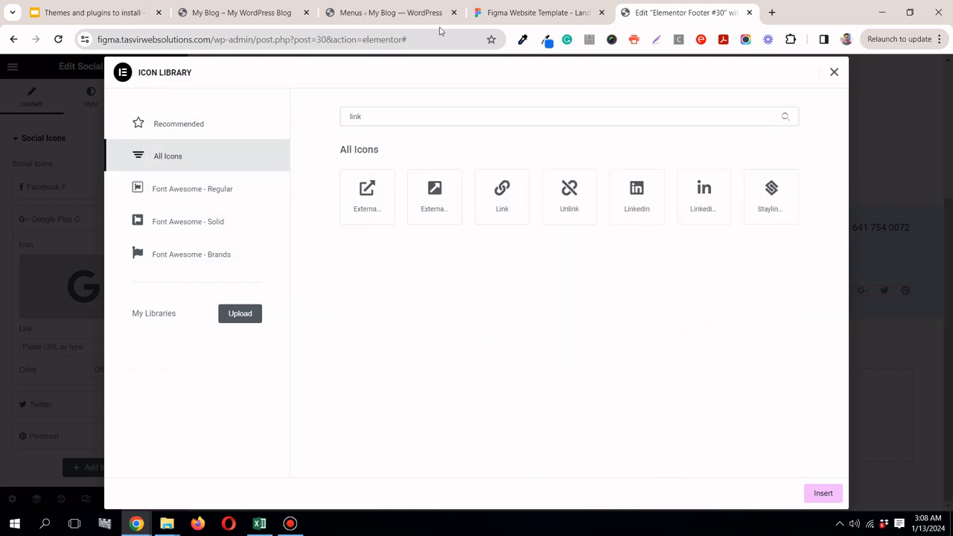
click(536, 13)
click(666, 11)
click(712, 209)
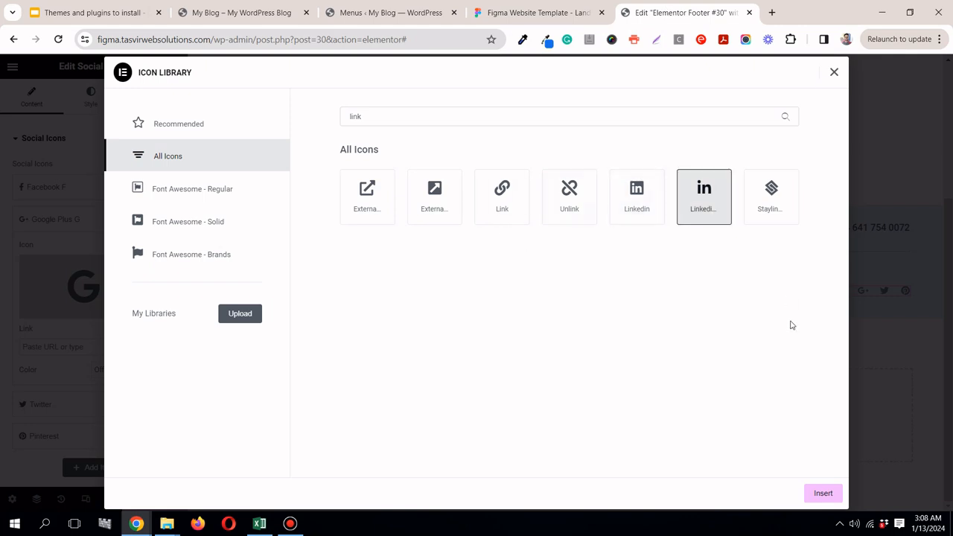
click(822, 498)
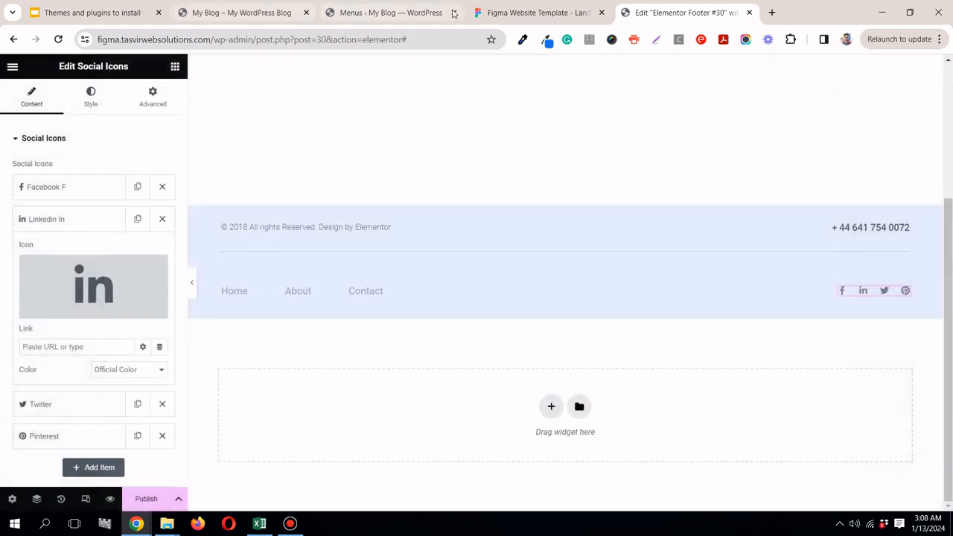
Step: Check the icon order in the Figma footer and replace the Pinterest item's icon with Youtube
click(529, 12)
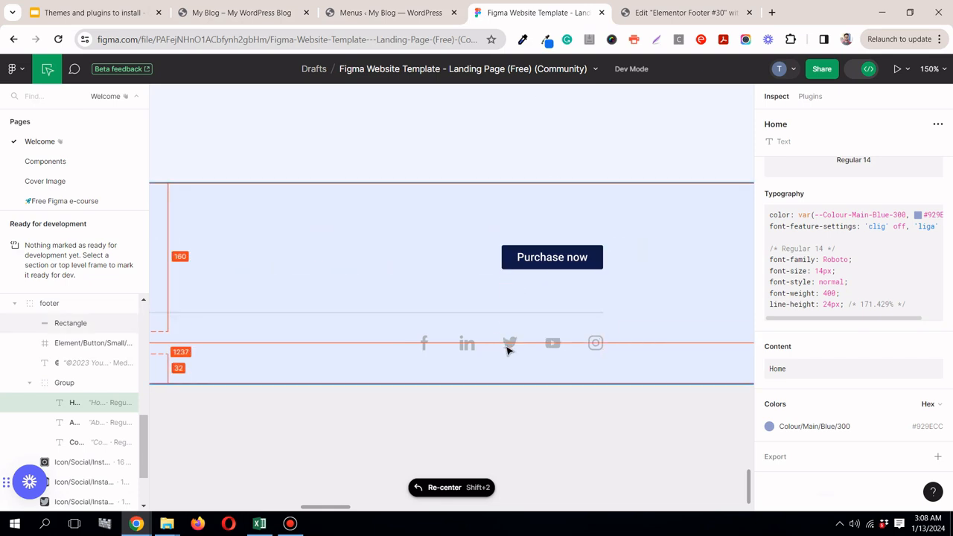
click(685, 12)
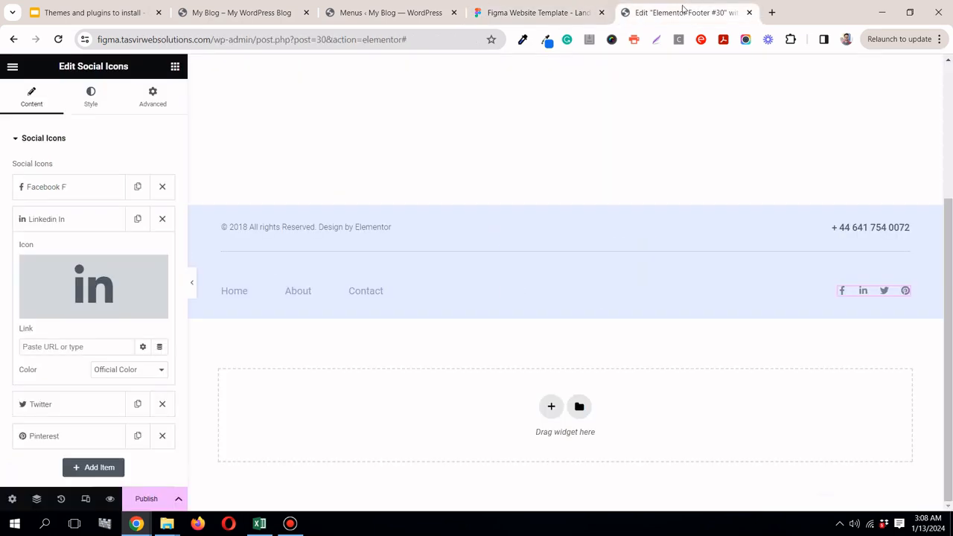
click(77, 222)
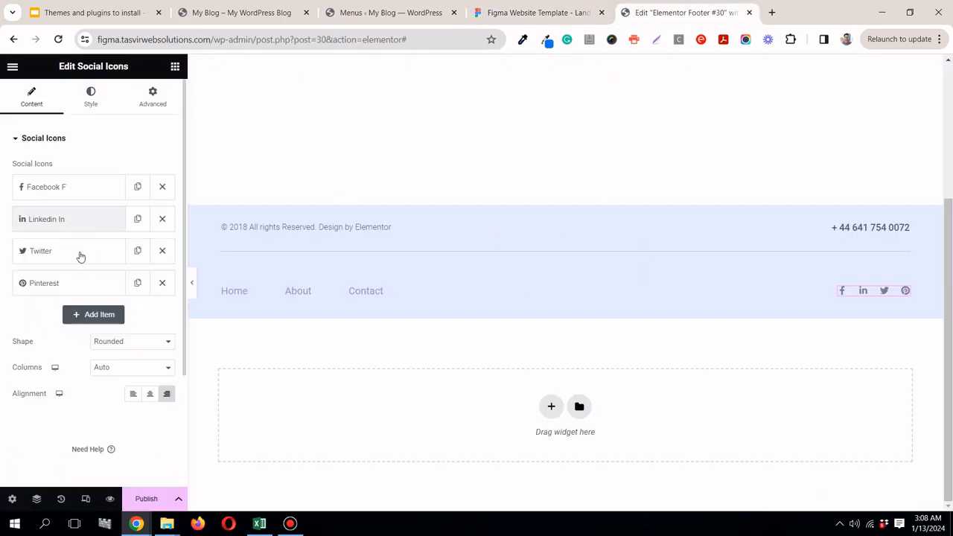
click(534, 12)
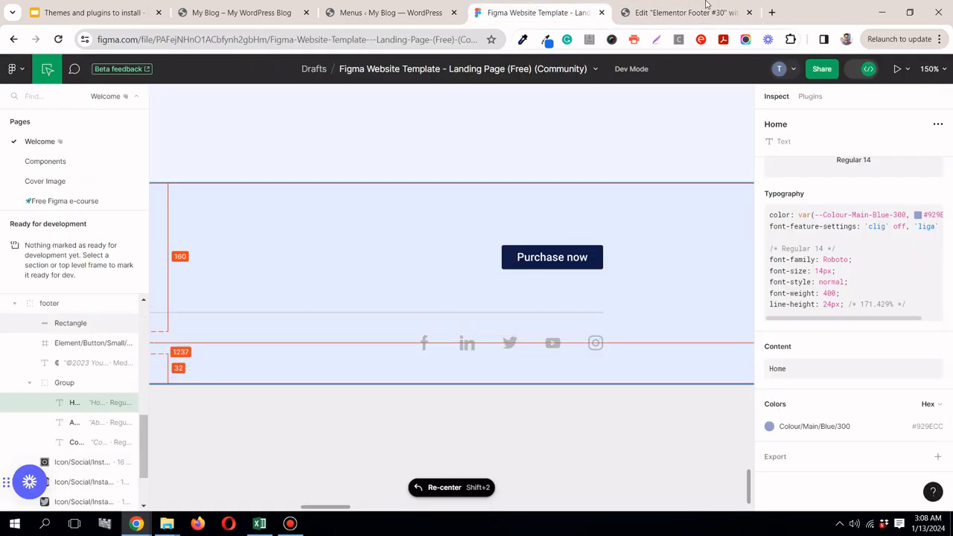
click(685, 13)
click(79, 287)
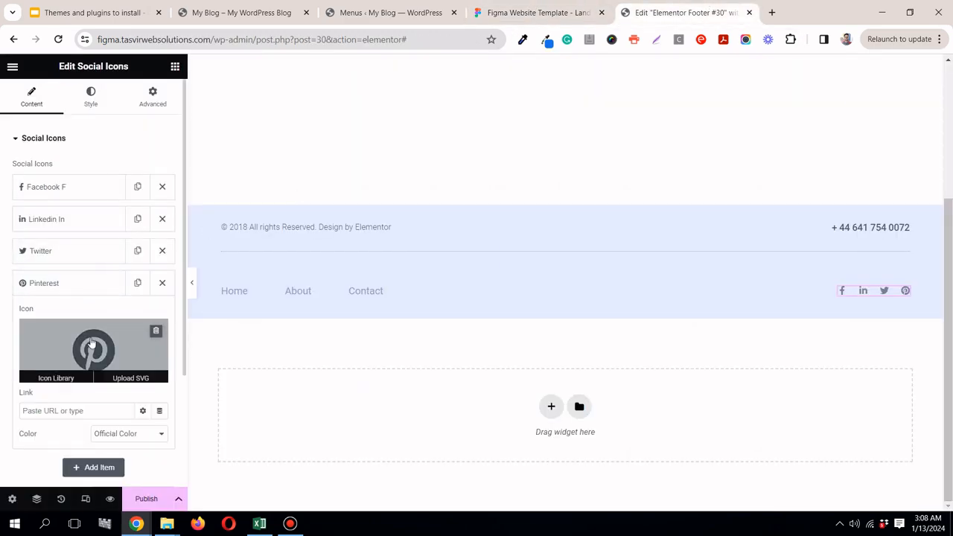
click(92, 348)
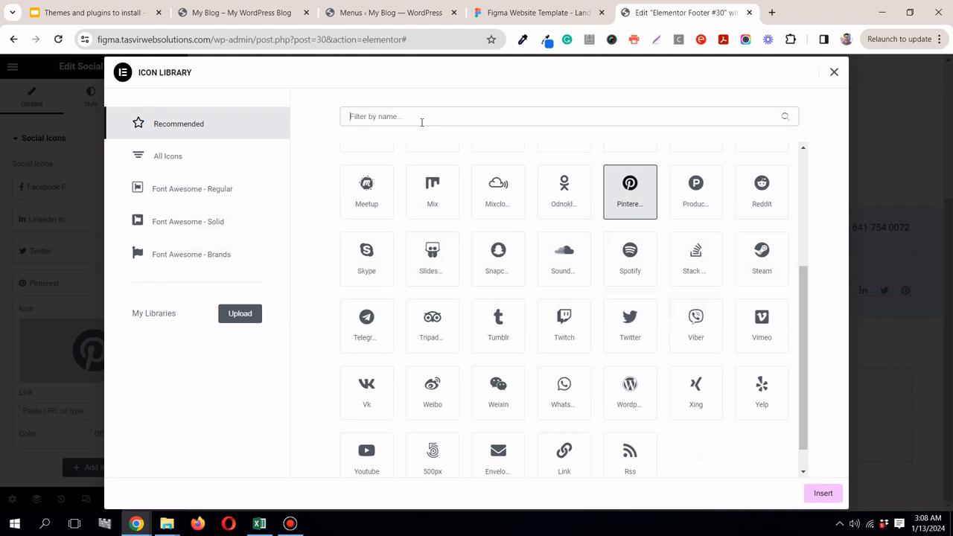
click(421, 122)
text(you)
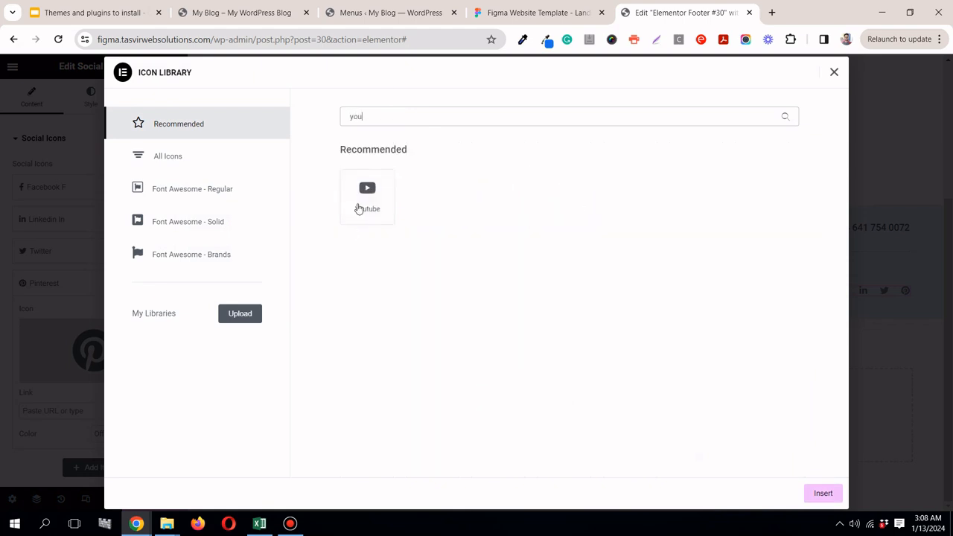
click(358, 209)
click(837, 493)
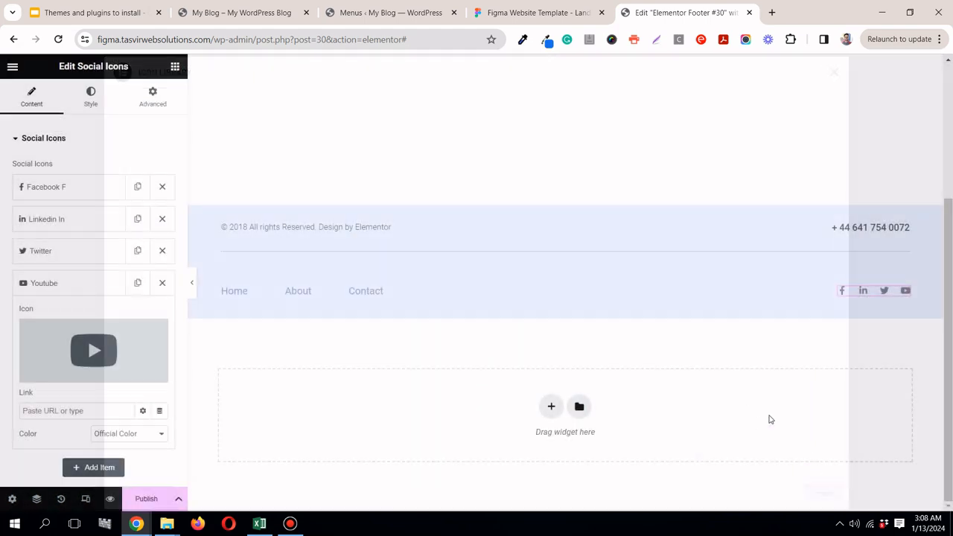
click(45, 290)
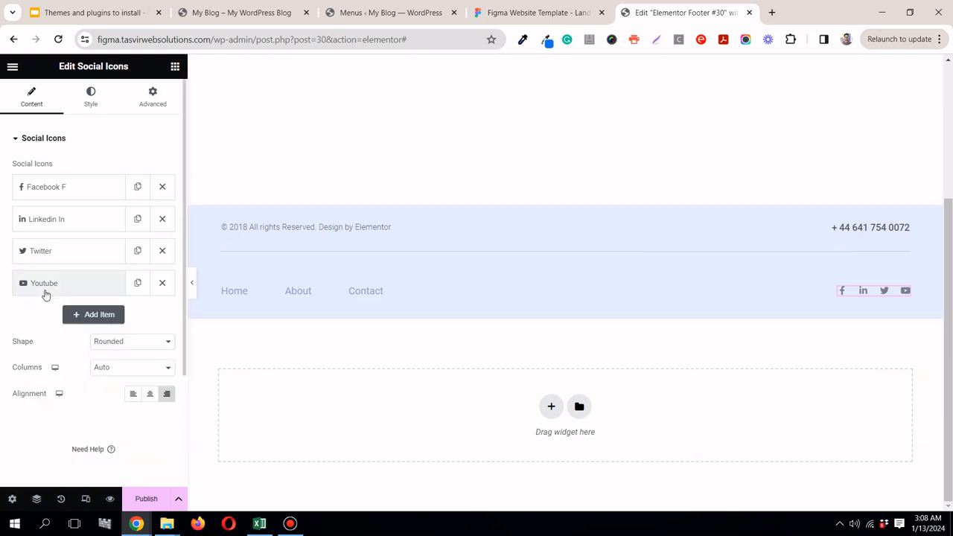
Step: Add a fifth item to the footer's social icons and set its icon to Instagram, following the Figma footer
click(97, 314)
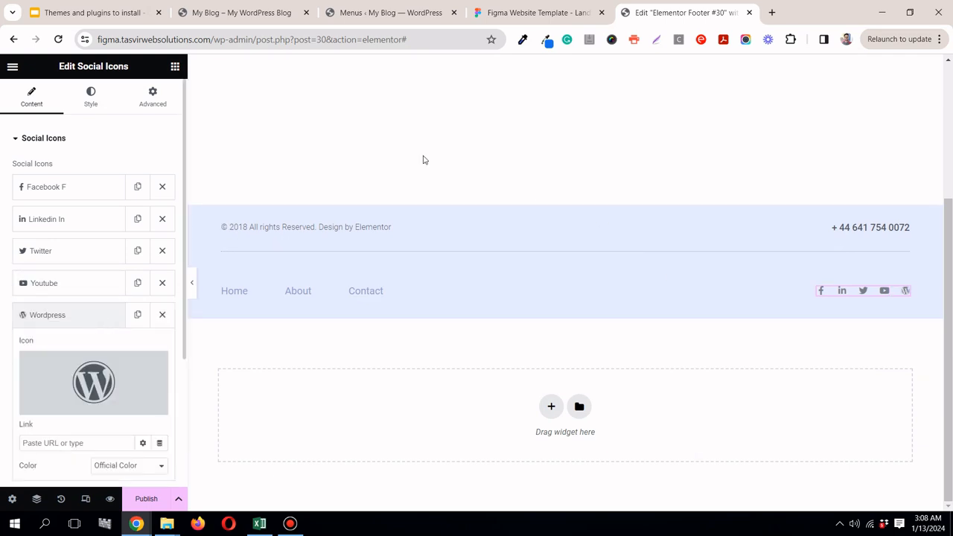
click(543, 13)
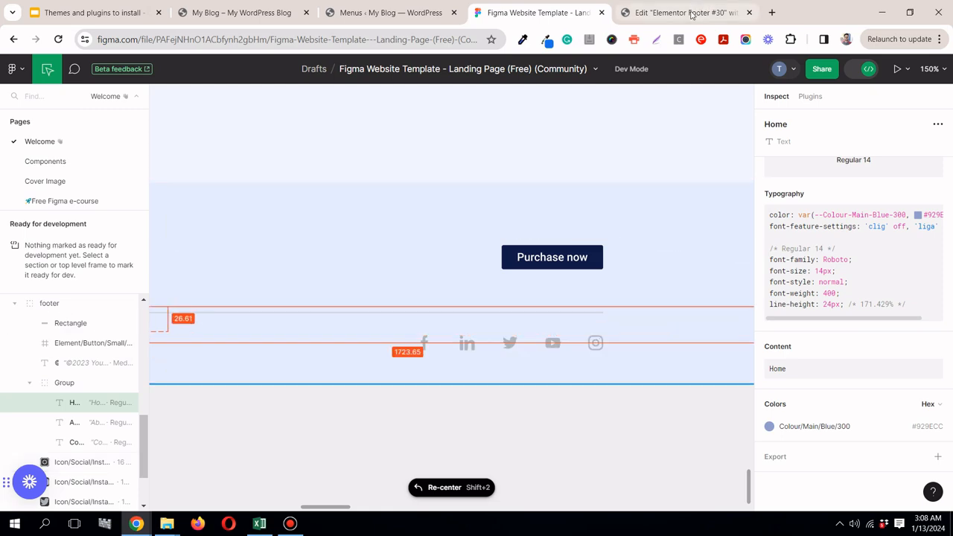
click(648, 13)
click(94, 382)
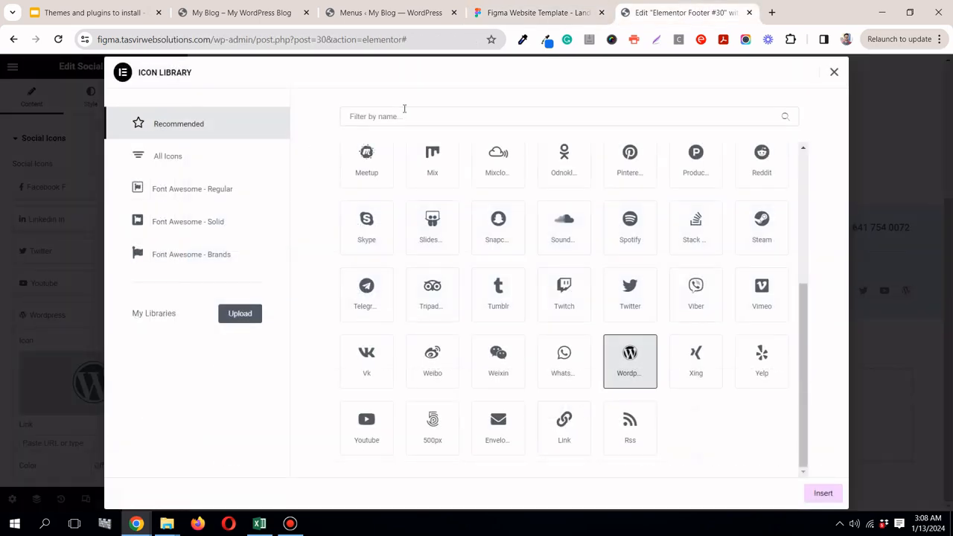
click(404, 108)
text(ins)
click(379, 210)
click(824, 493)
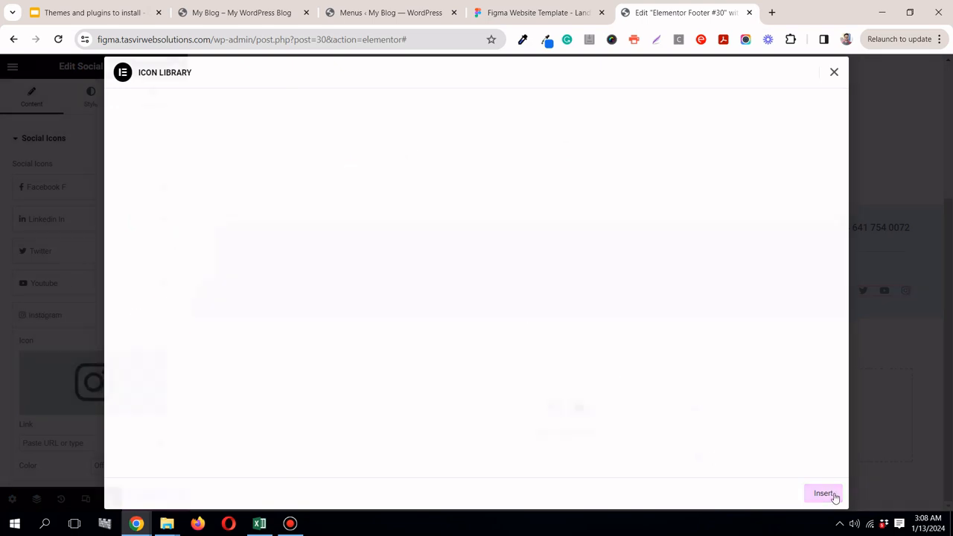
Step: Inspect the YouTube icon's size in the Figma footer and set the social icons' size to 16 px
click(560, 9)
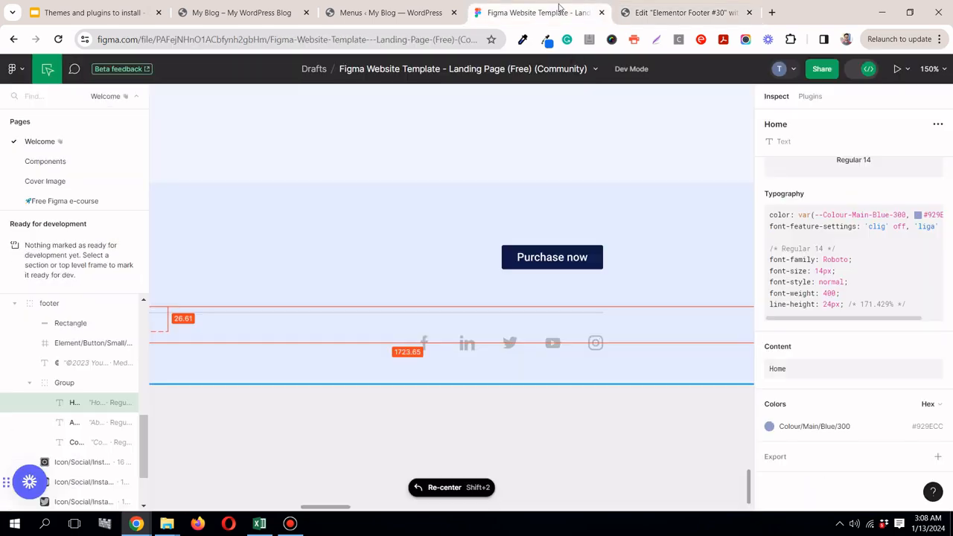
click(557, 350)
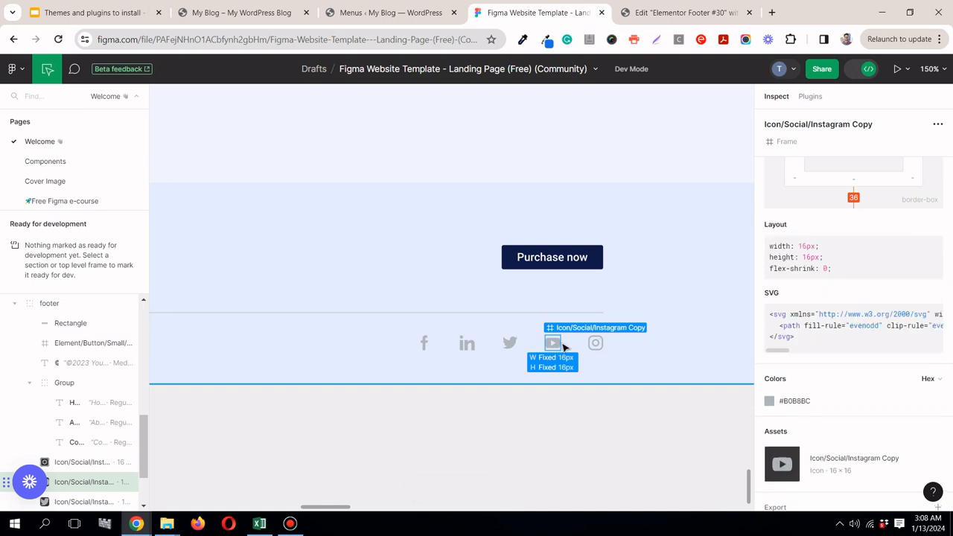
click(710, 8)
click(90, 97)
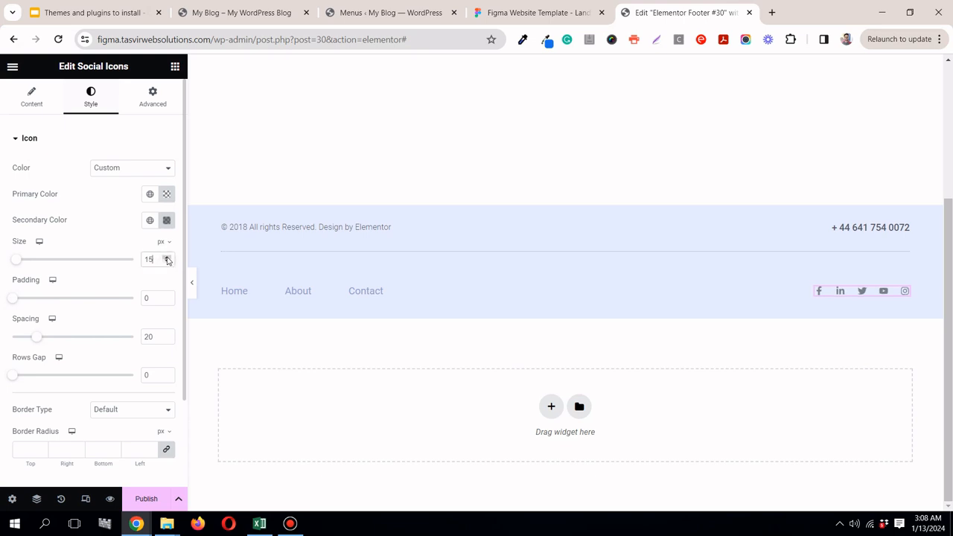
Step: Copy the icon colour #B0B8BC from Figma and apply it as the social icons' secondary colour
click(509, 20)
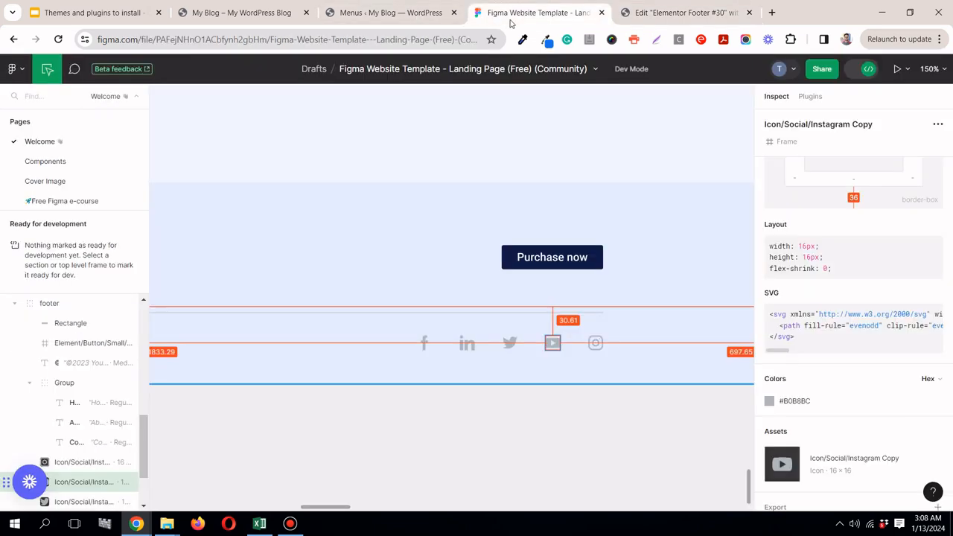
click(795, 401)
click(669, 12)
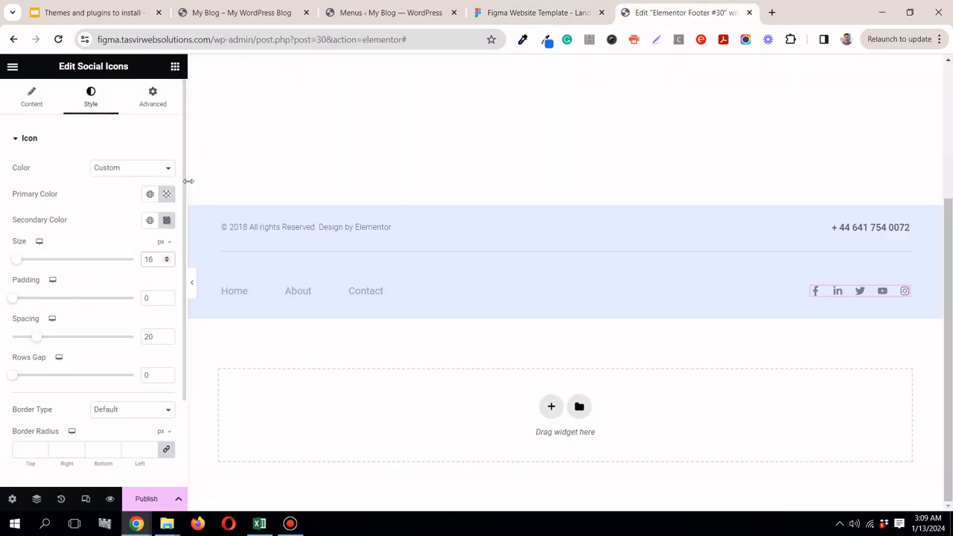
click(171, 223)
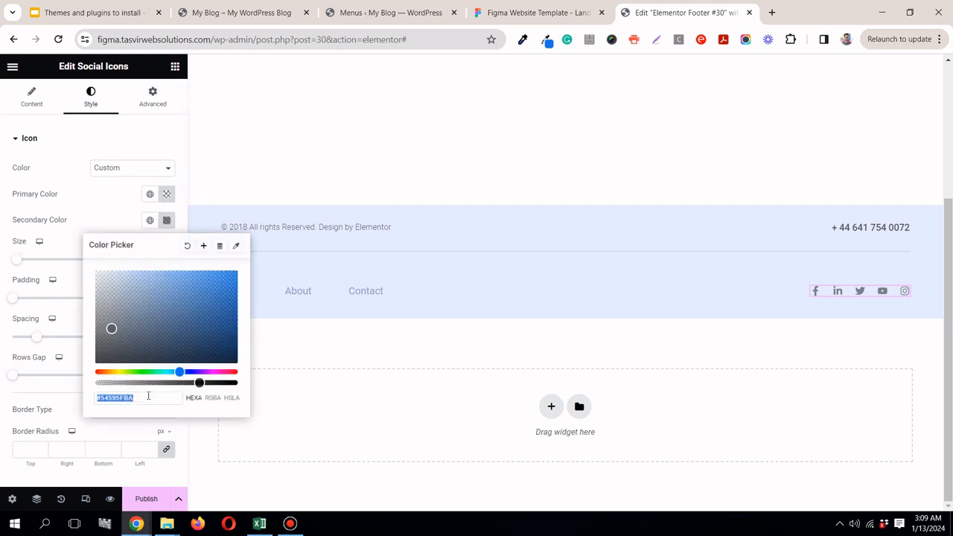
right_click(148, 396)
click(110, 228)
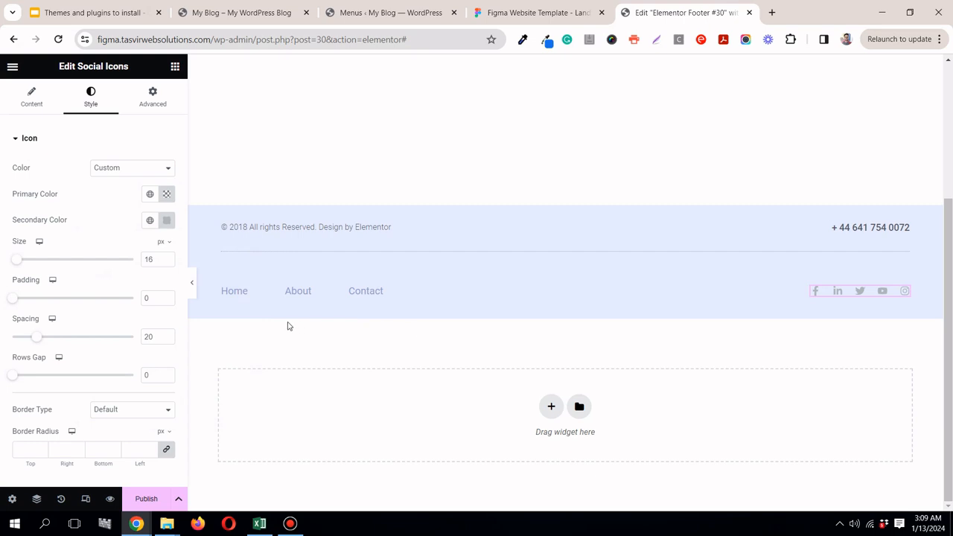
Step: Preview the footer at full width, and copy the copyright text "©2023 Yourcompany" from the Figma footer
click(192, 288)
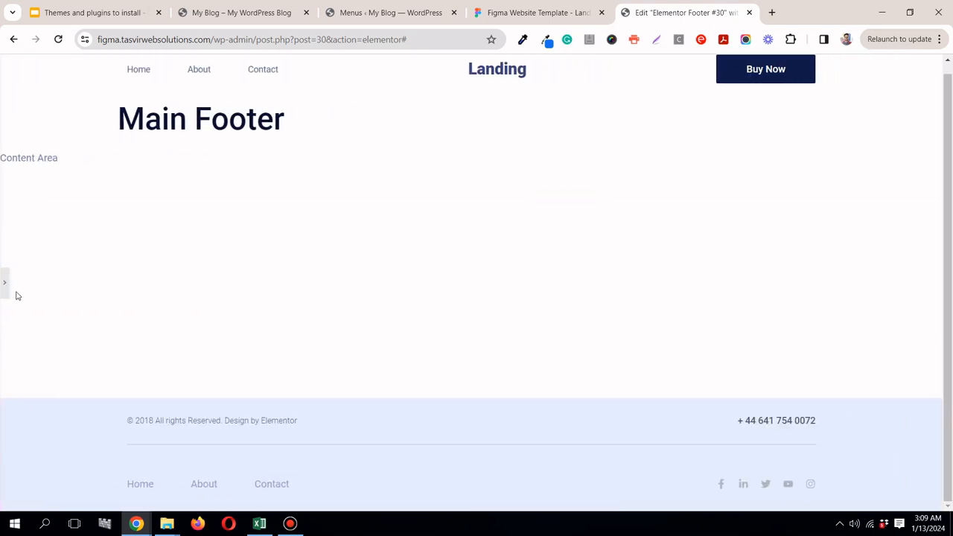
click(4, 287)
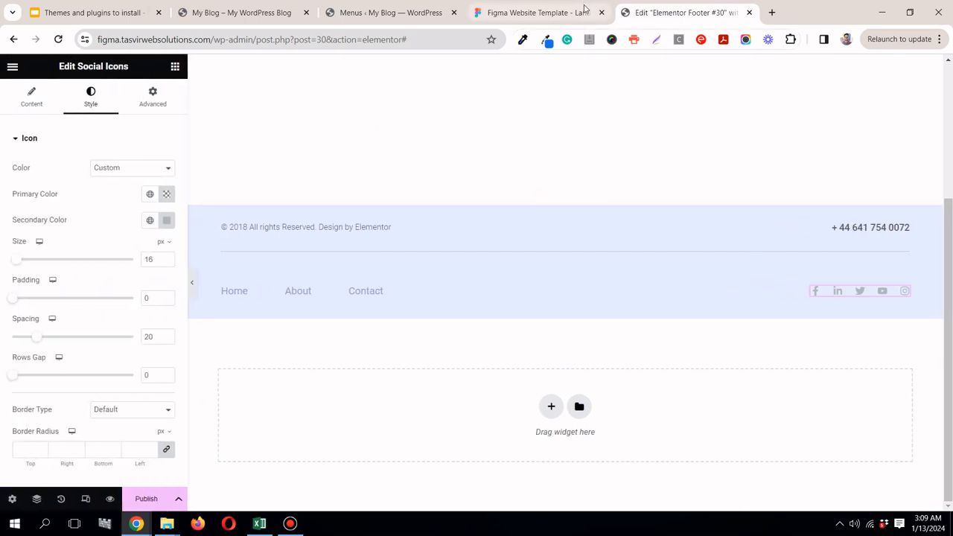
click(538, 12)
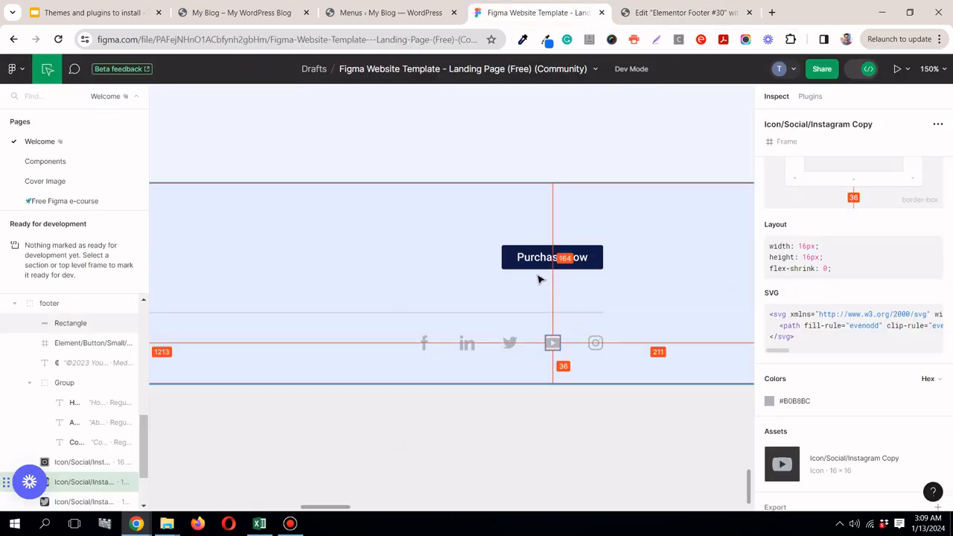
scroll(539, 278, down, 10)
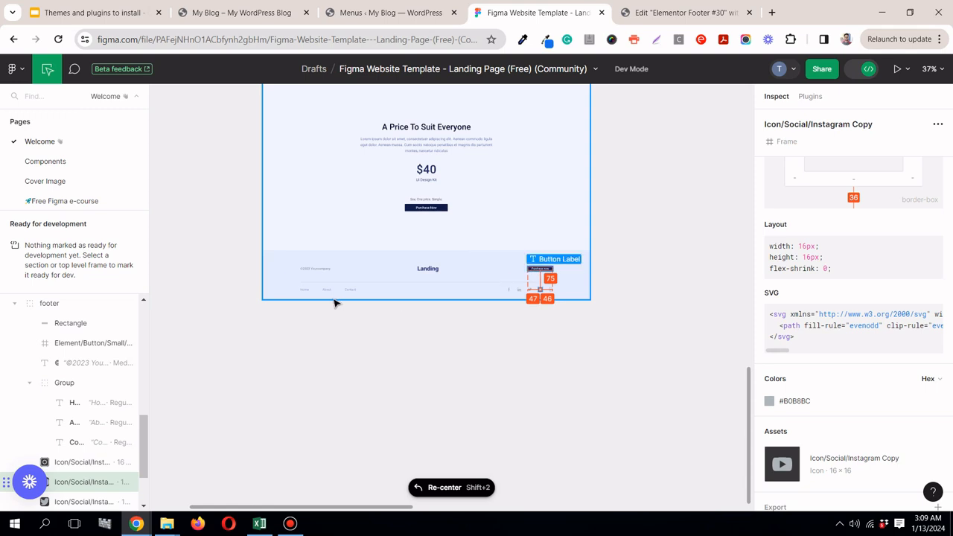
scroll(326, 284, up, 6)
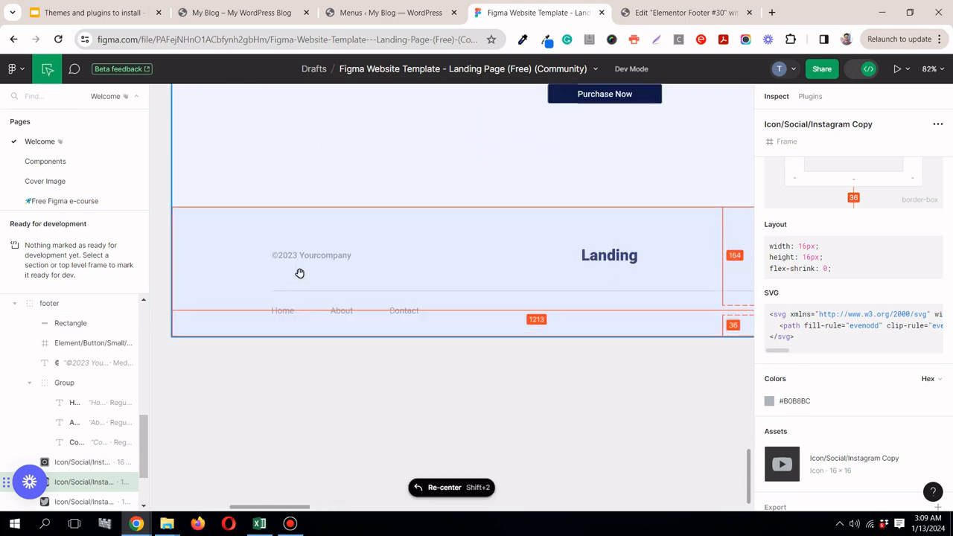
click(322, 258)
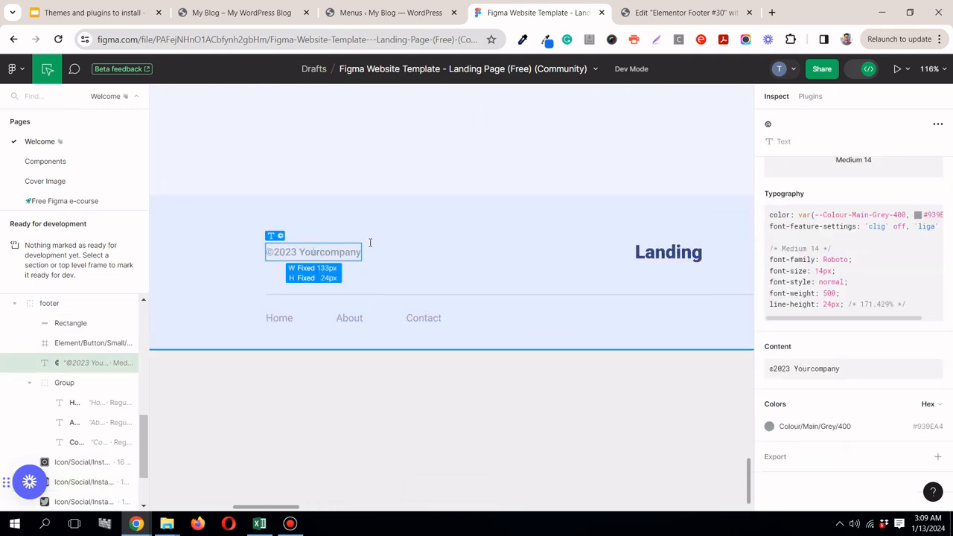
click(932, 347)
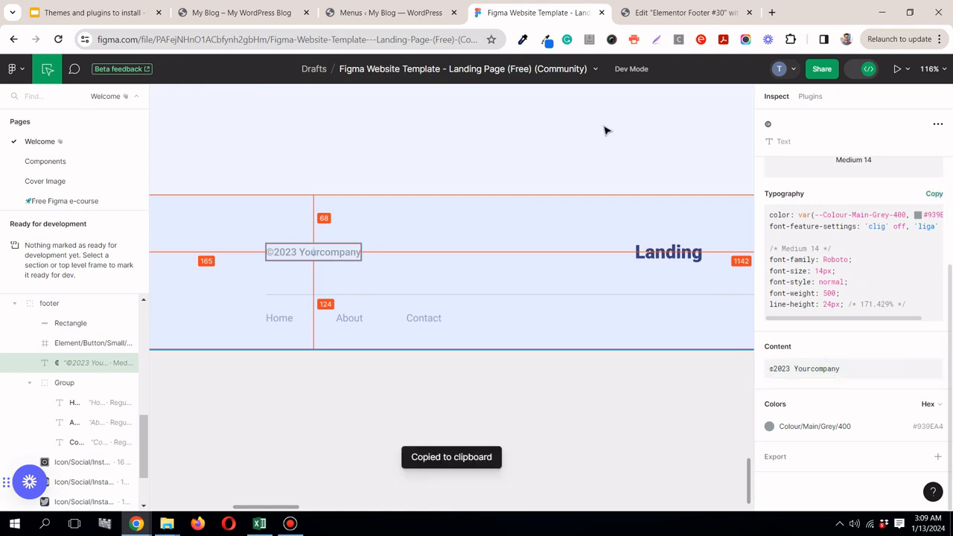
Step: Replace the title of the Elementor footer's copyright heading with the copied "©2023 Yourcompany"
click(670, 14)
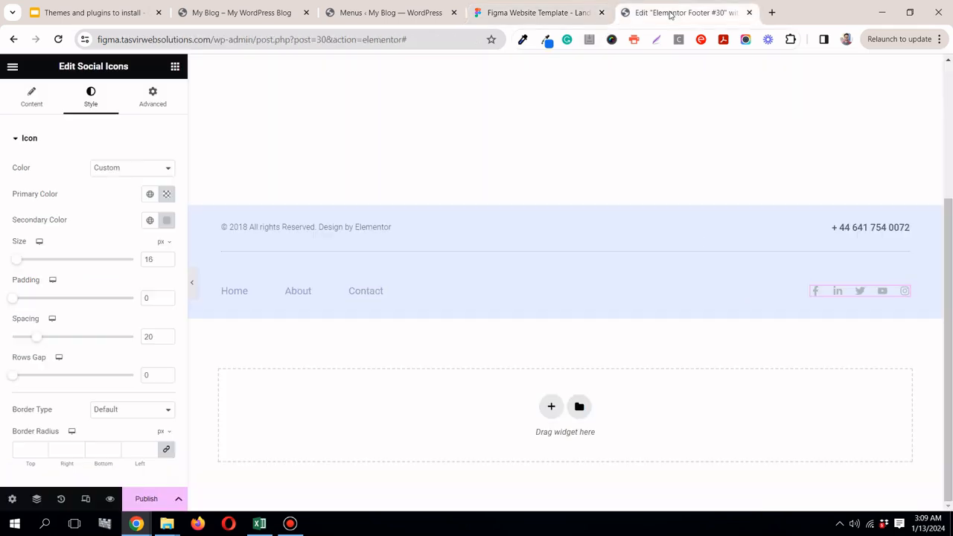
click(385, 232)
triple_click(75, 188)
right_click(76, 190)
click(153, 255)
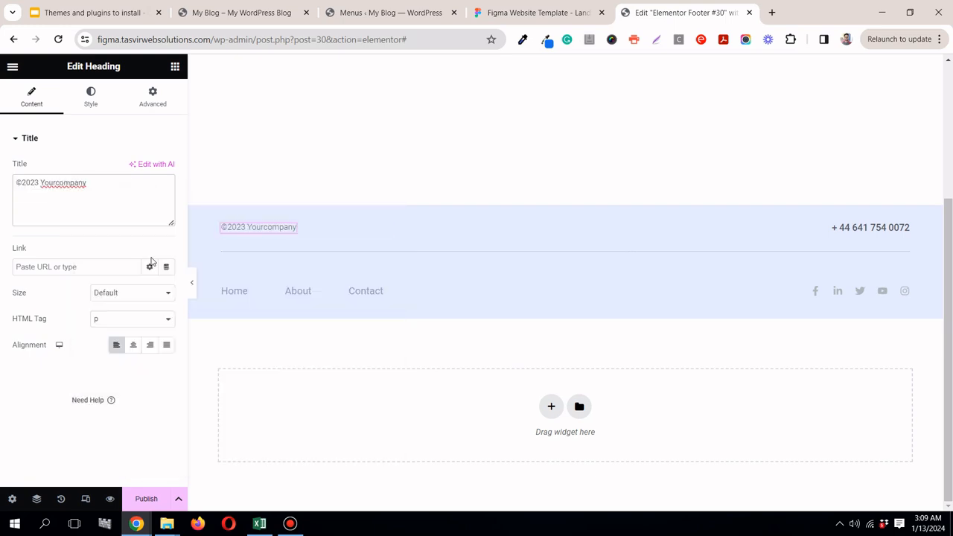
Step: Copy the copyright text's colour #939EA4 from Figma and apply it as the copyright heading's text colour
click(472, 14)
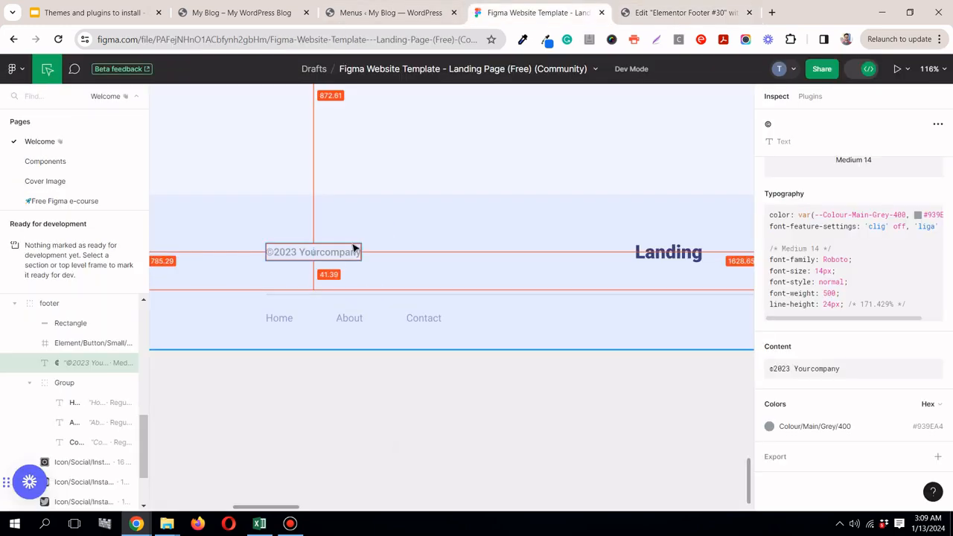
click(943, 425)
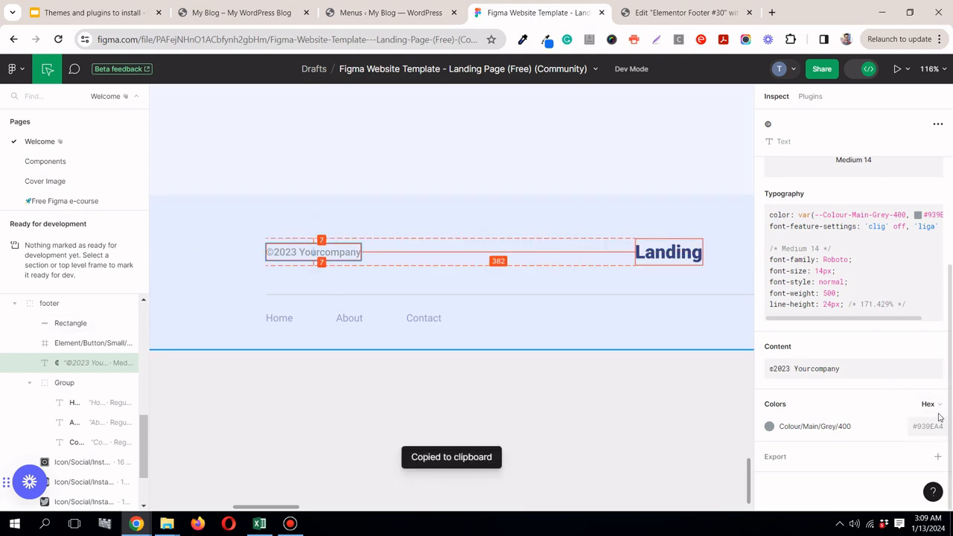
click(667, 13)
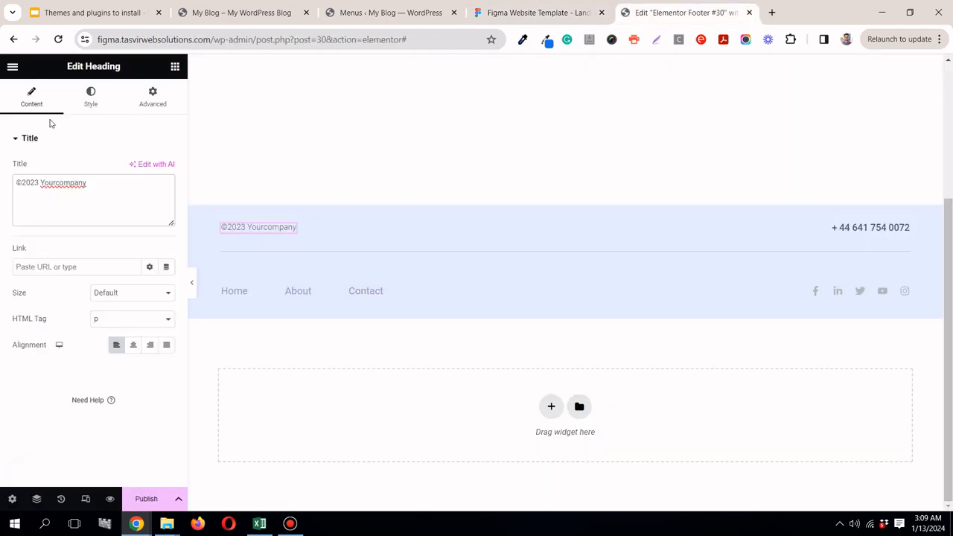
click(97, 111)
click(167, 169)
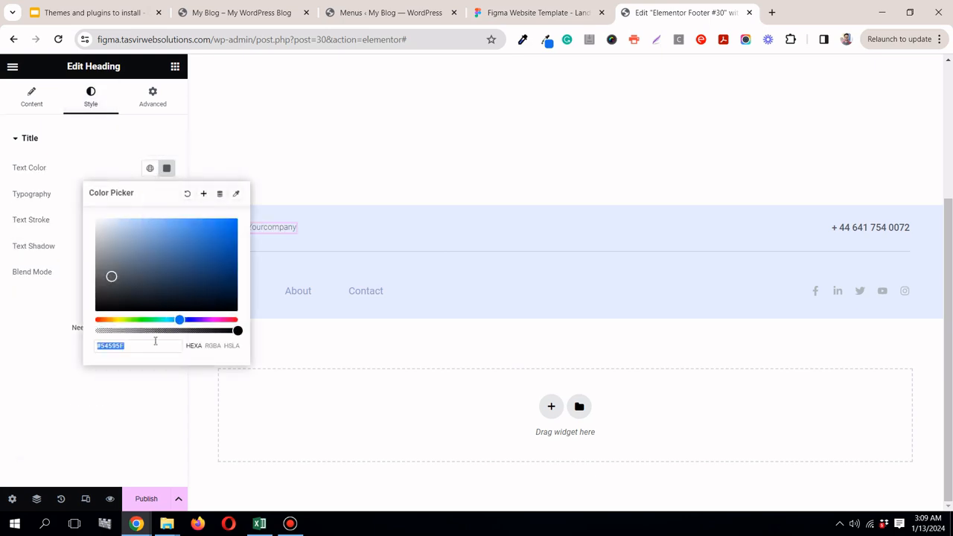
right_click(149, 346)
click(191, 132)
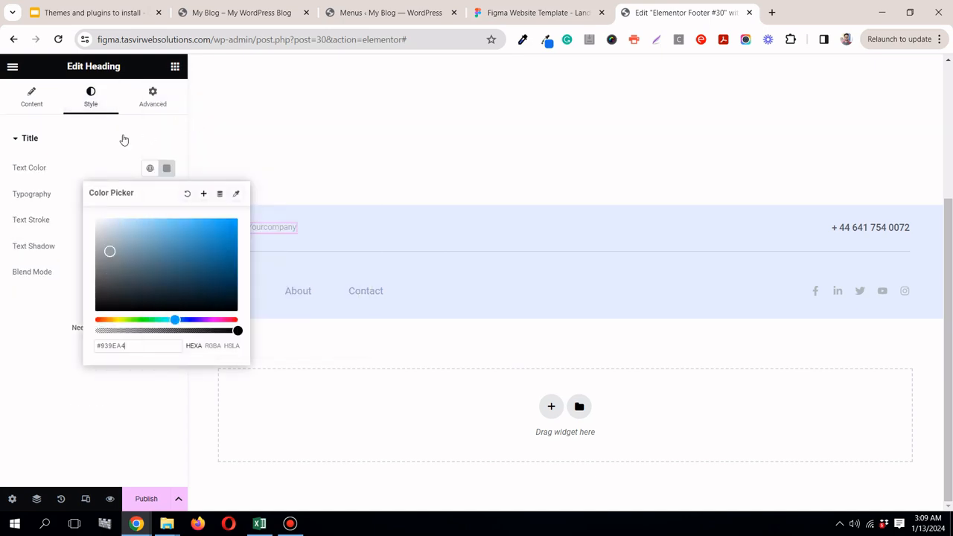
click(94, 143)
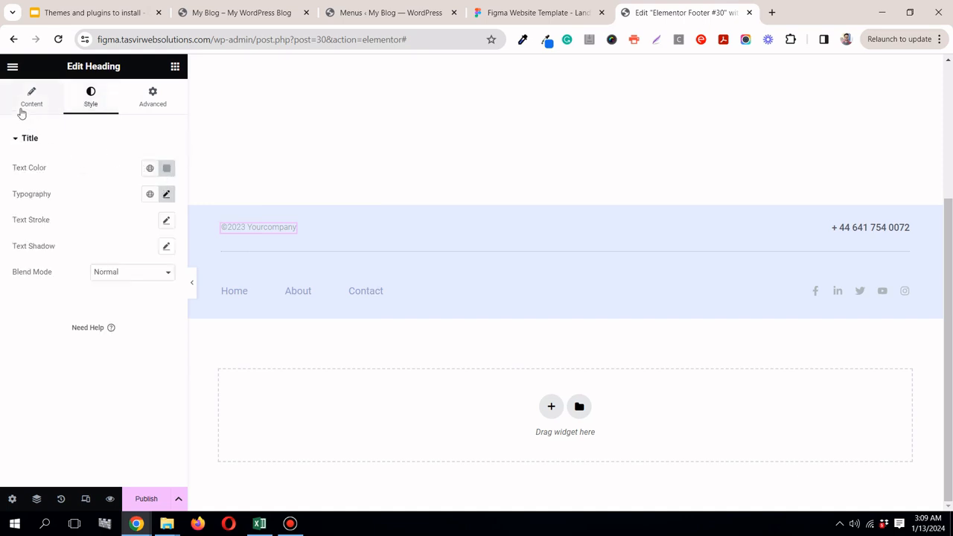
Step: Apply the global "body" font to the copyright heading's typography
click(149, 194)
scroll(93, 321, down, 1)
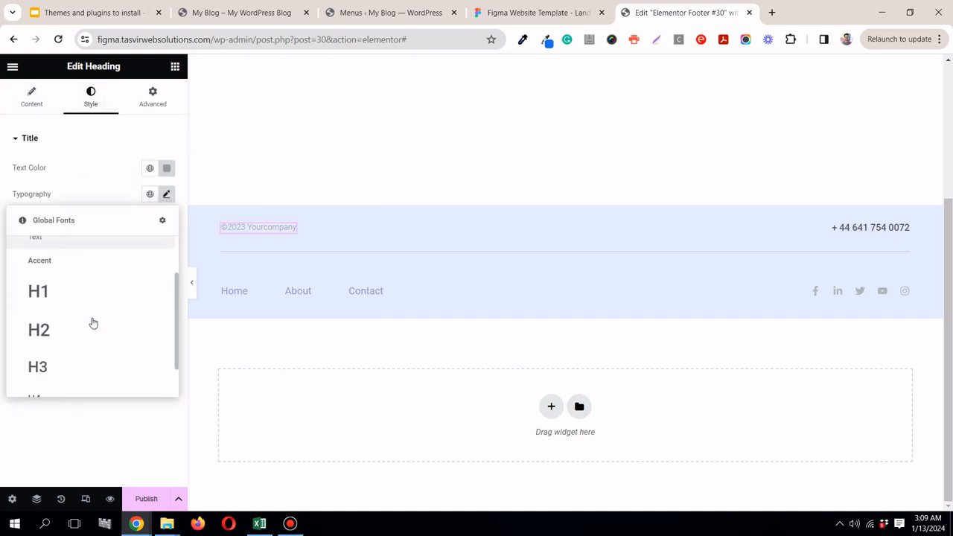
scroll(68, 380, down, 1)
click(67, 382)
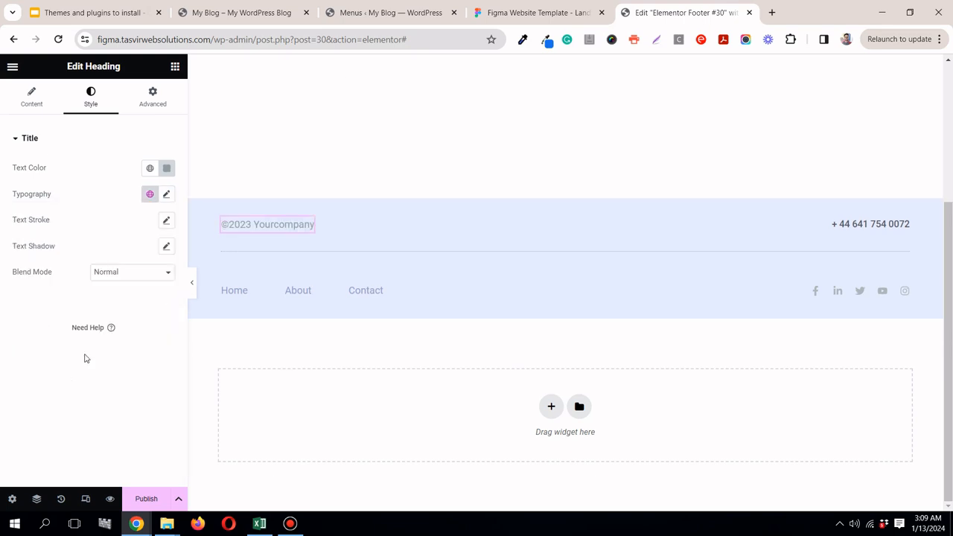
Step: Check the copyright text's typography in Figma and set the heading's font size to 14 px and weight to 500 (Medium)
click(536, 13)
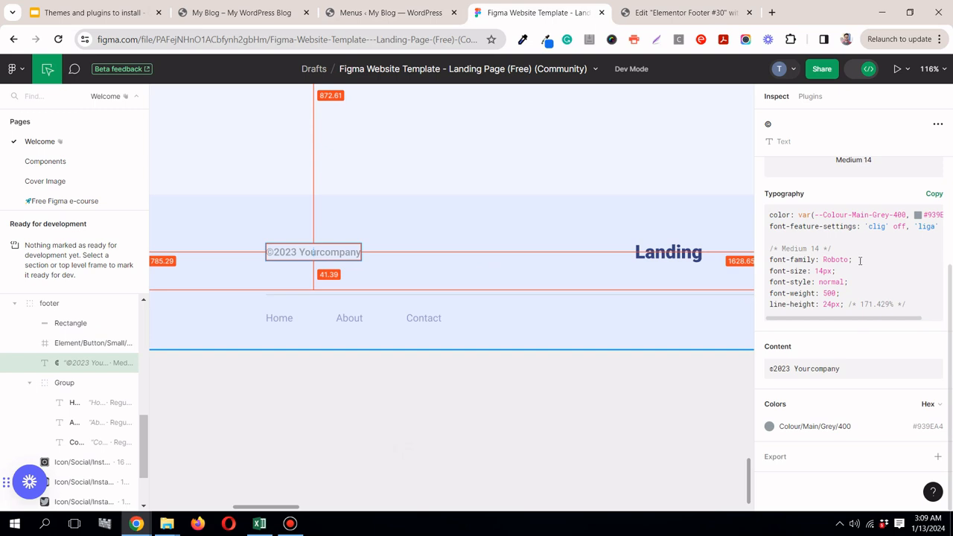
click(700, 15)
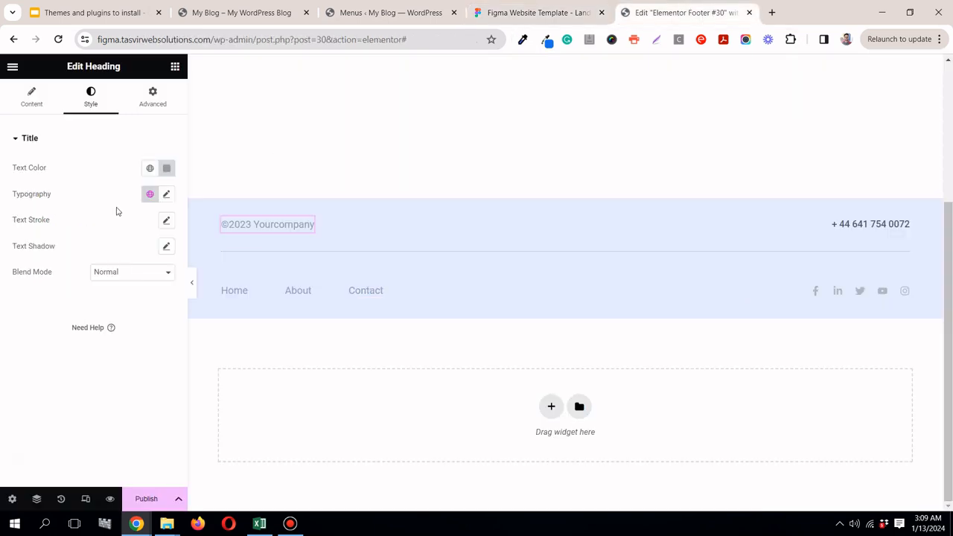
click(166, 194)
click(156, 295)
click(156, 296)
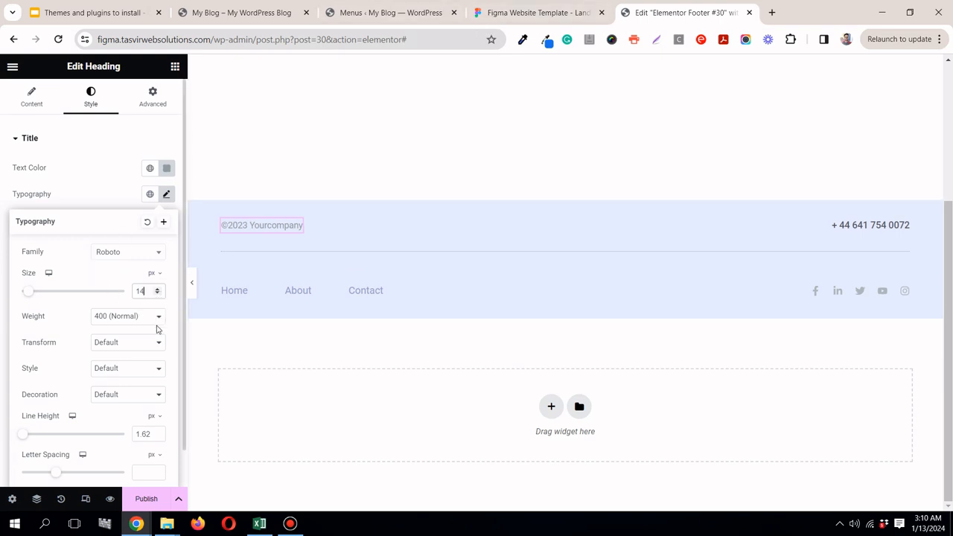
click(157, 320)
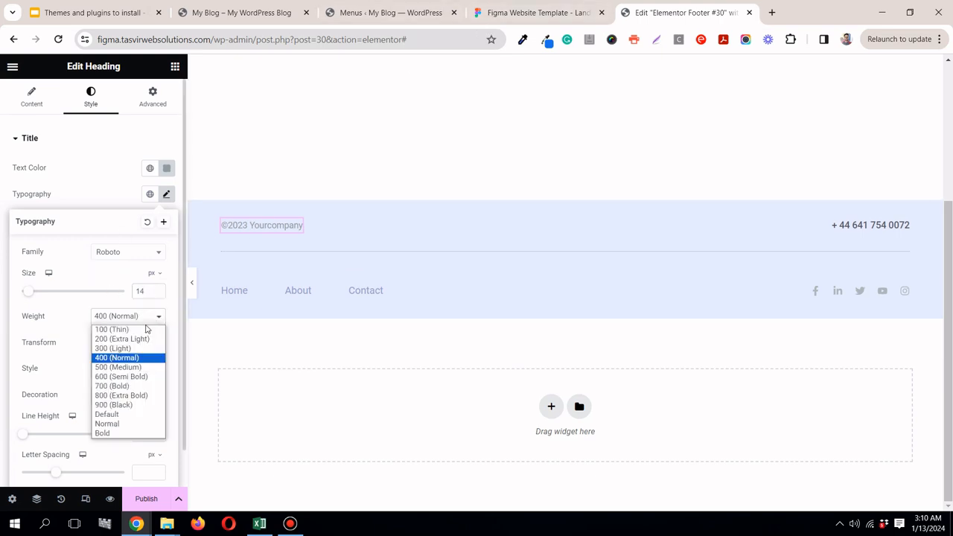
click(118, 368)
click(68, 189)
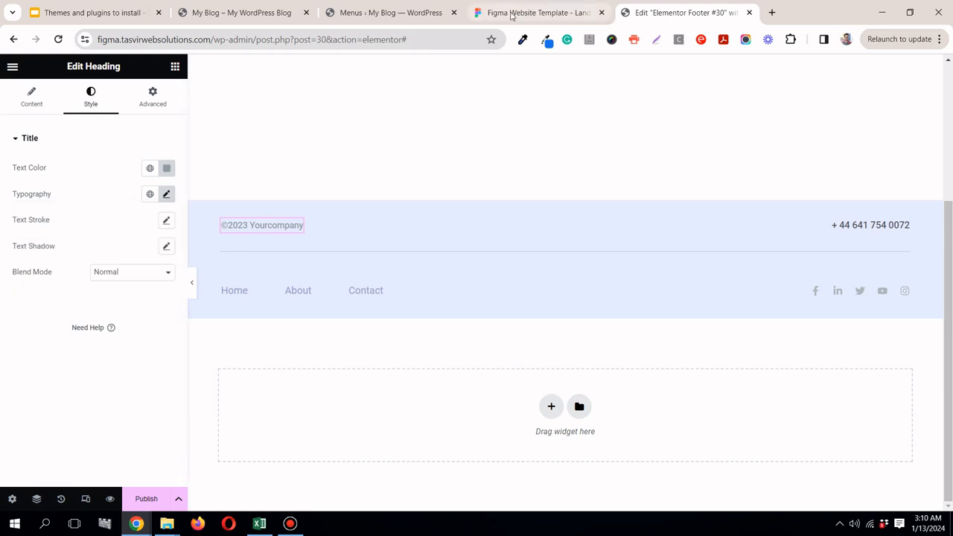
Step: Add a Heading widget beside the copyright text for the Figma footer's Landing logo, and delete the container holding the phone number
click(530, 13)
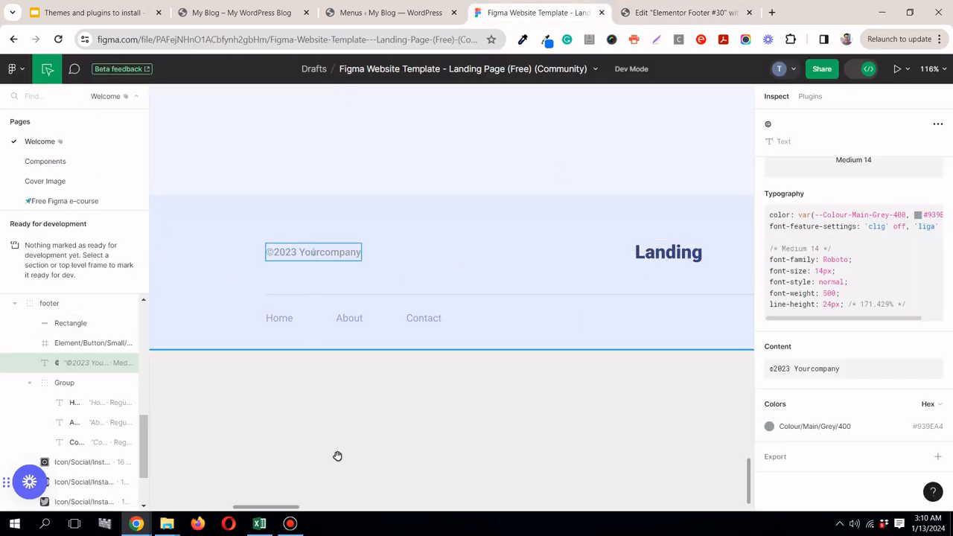
drag(283, 512, 314, 514)
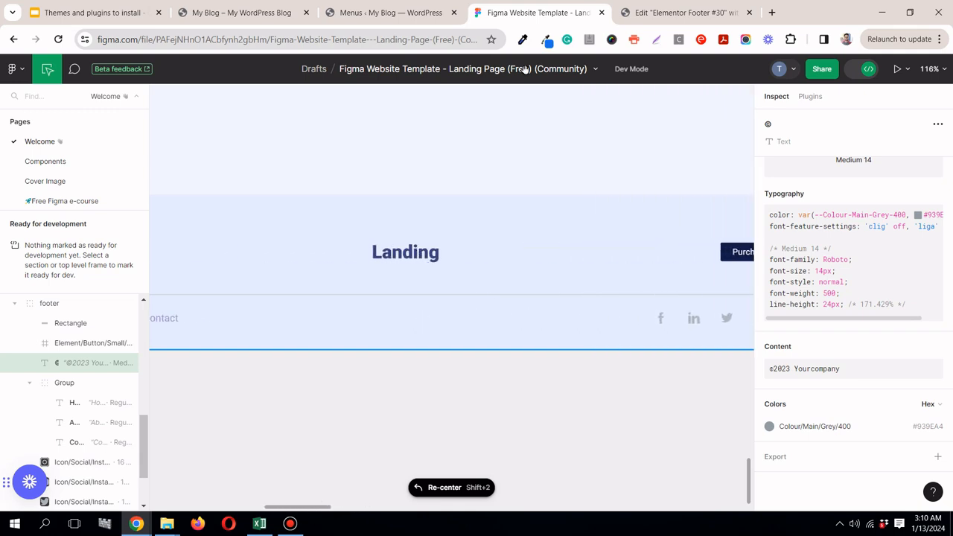
click(685, 12)
click(175, 67)
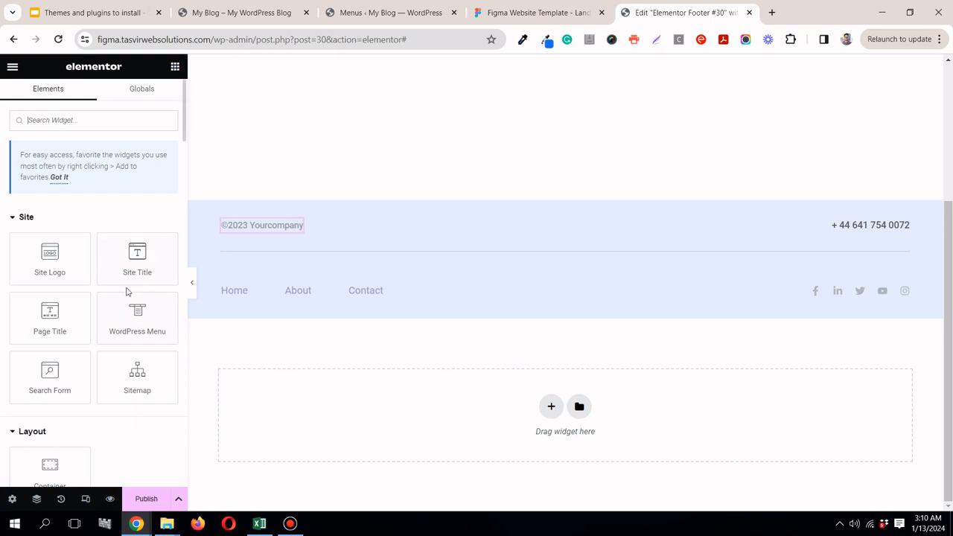
scroll(104, 291, down, 3)
drag(97, 420, 277, 235)
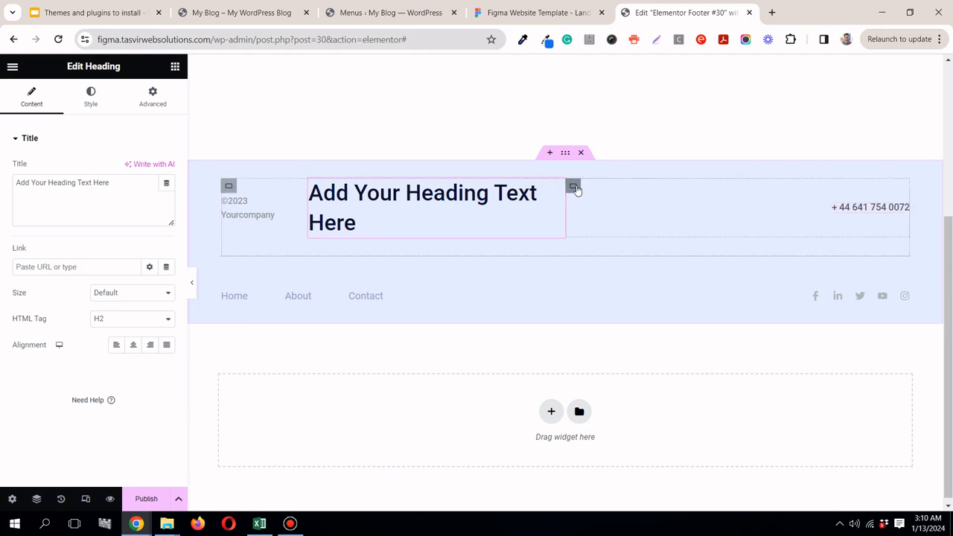
right_click(575, 189)
click(638, 486)
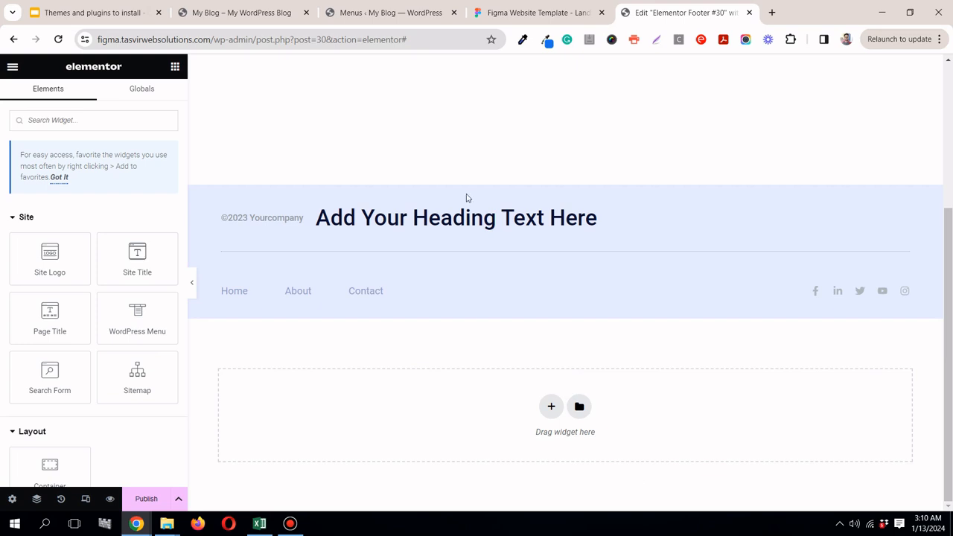
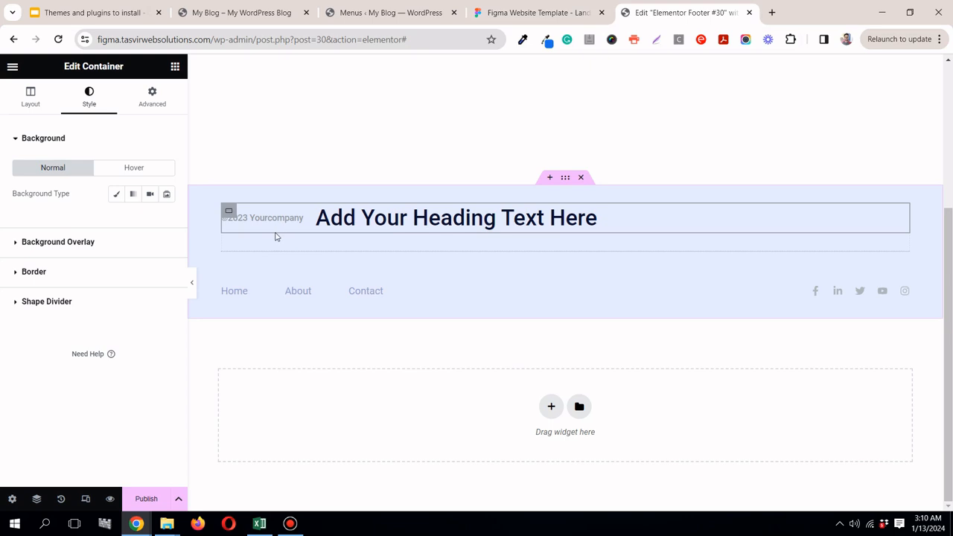
Step: Check the Landing logo's typography in the Figma design and set the footer heading's font size to 26 px in Elementor
click(580, 9)
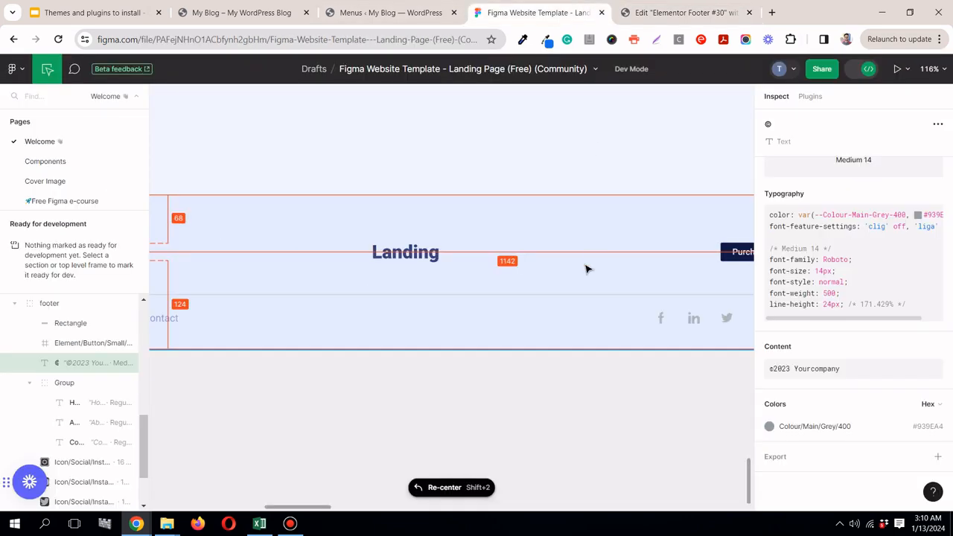
click(393, 251)
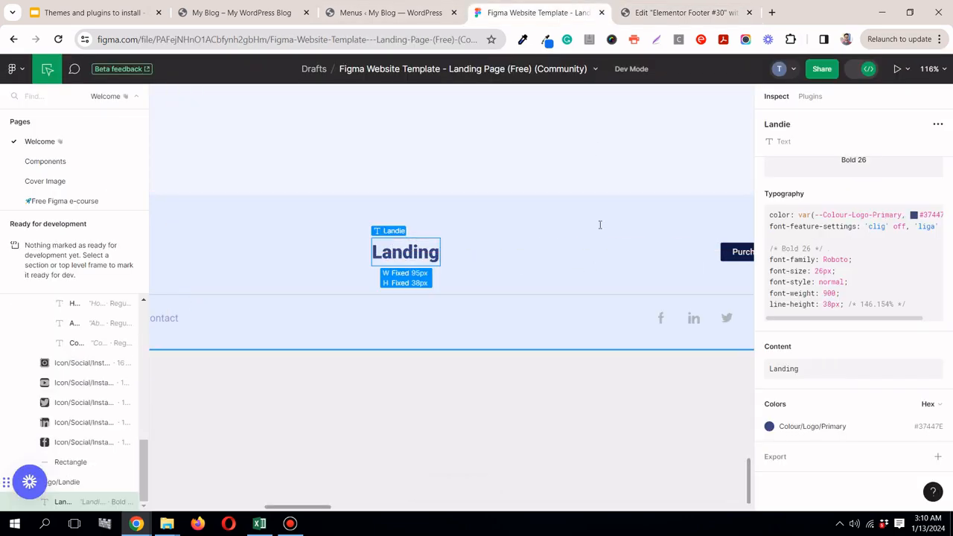
click(666, 12)
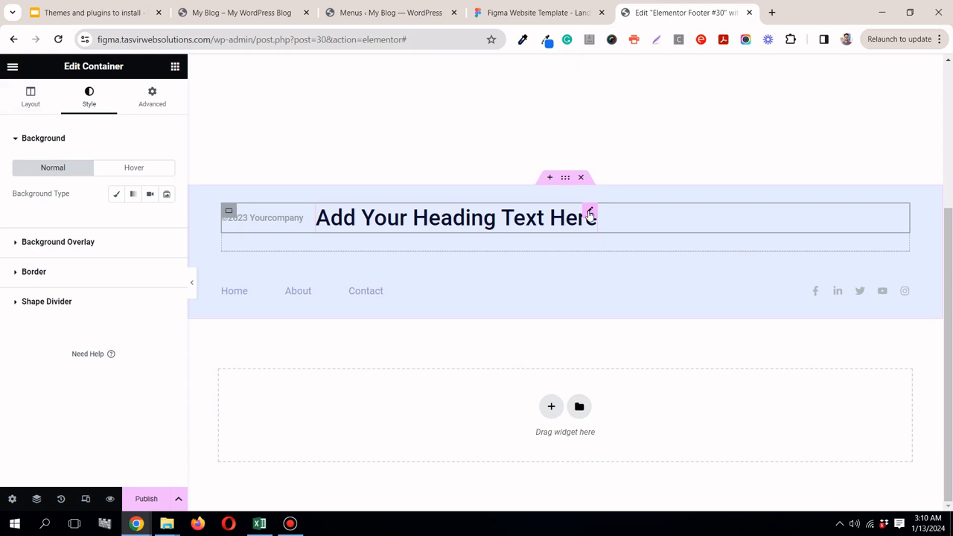
click(589, 213)
click(91, 101)
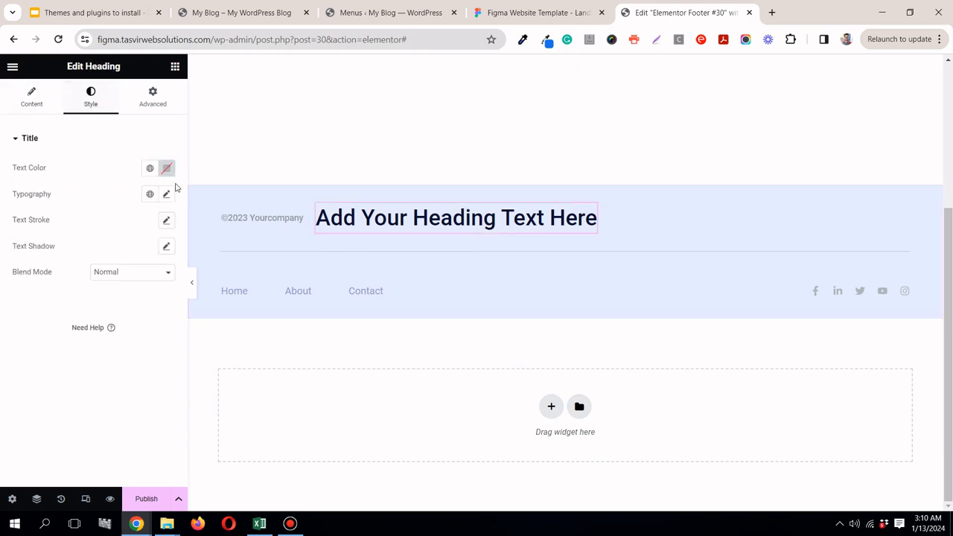
click(168, 193)
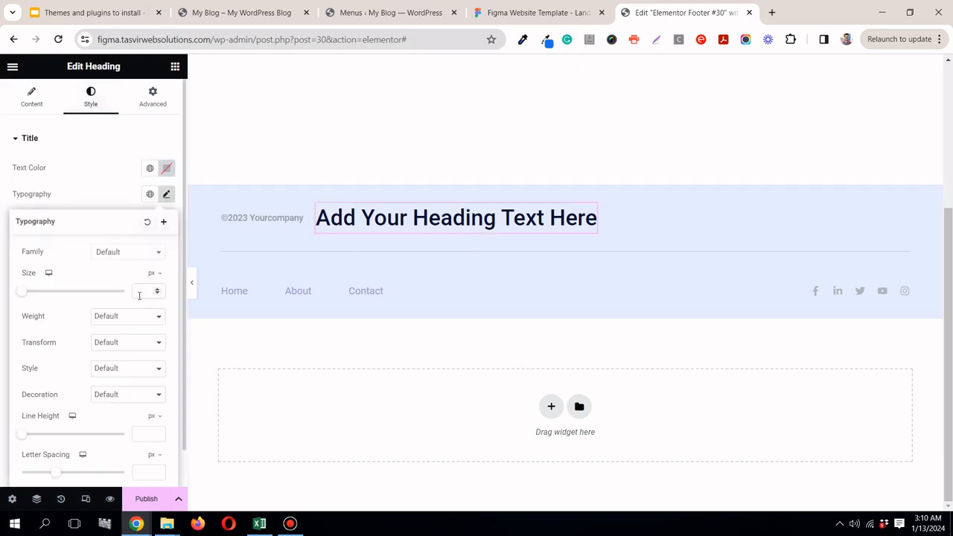
text(20)
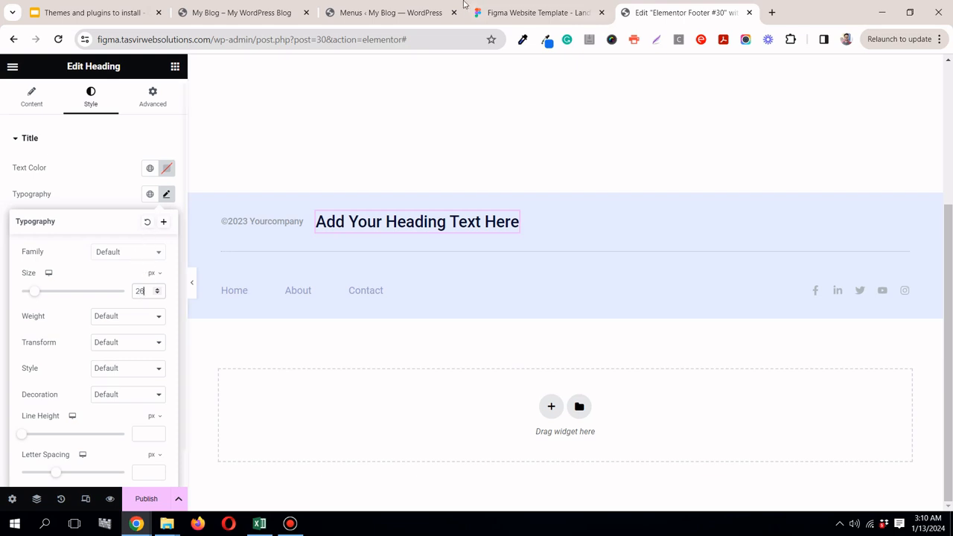
Step: Recheck the logo's typography in Figma and set the footer heading's font weight to 900 (Black) in Elementor
click(520, 12)
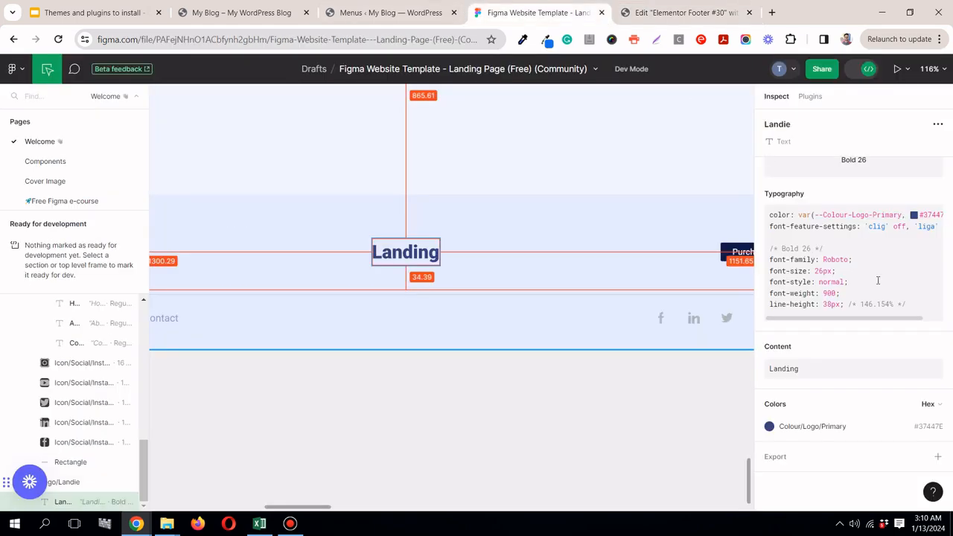
click(676, 13)
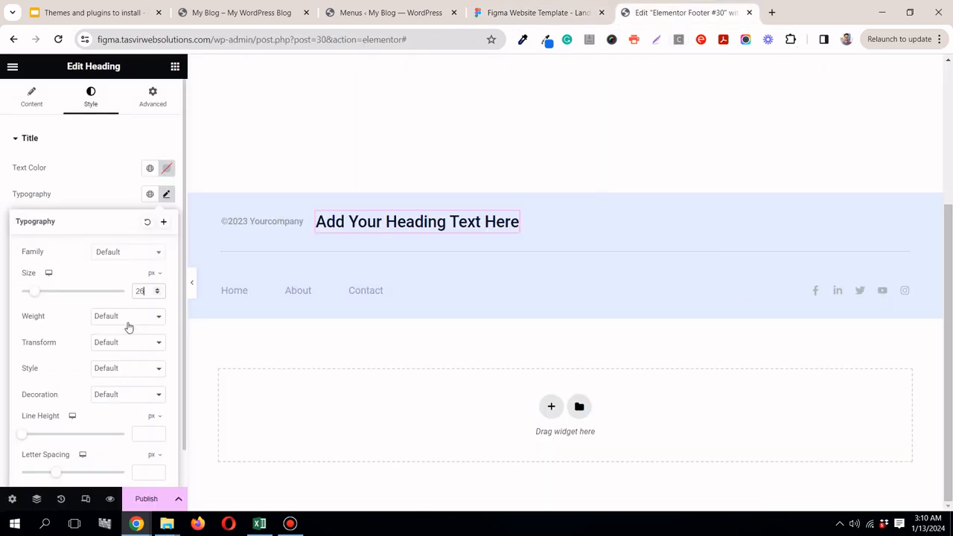
click(128, 320)
click(111, 405)
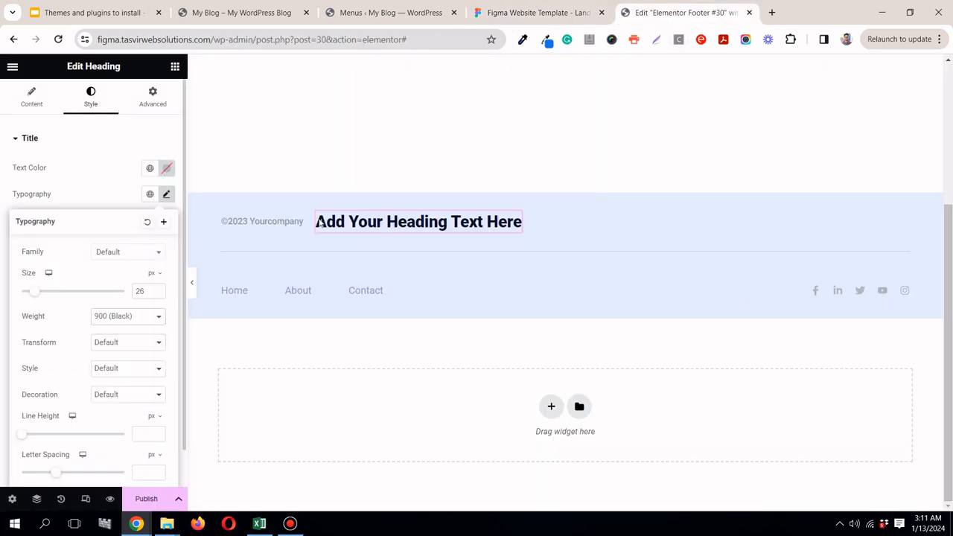
Step: Copy the logo text "Landing" from the Figma design and replace the Elementor footer heading's placeholder title with it
click(514, 12)
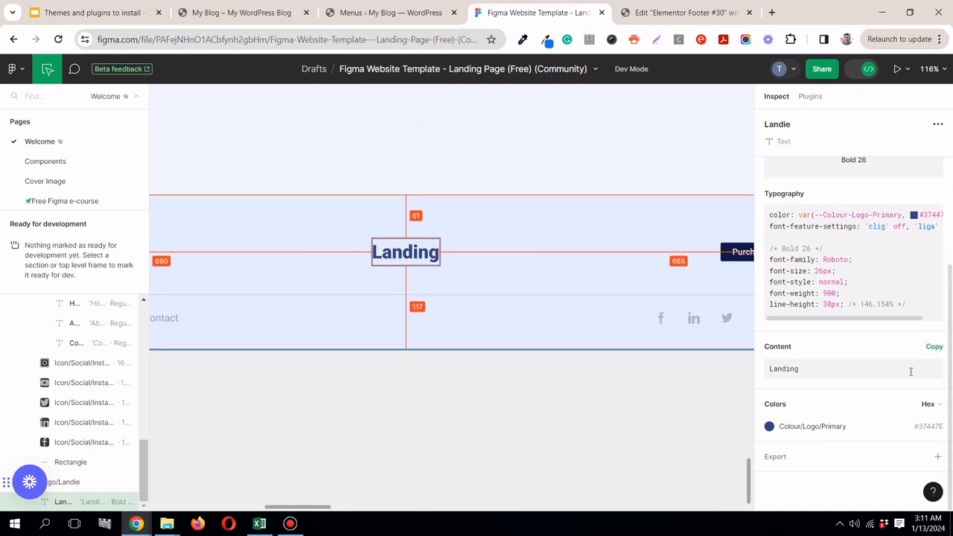
click(937, 351)
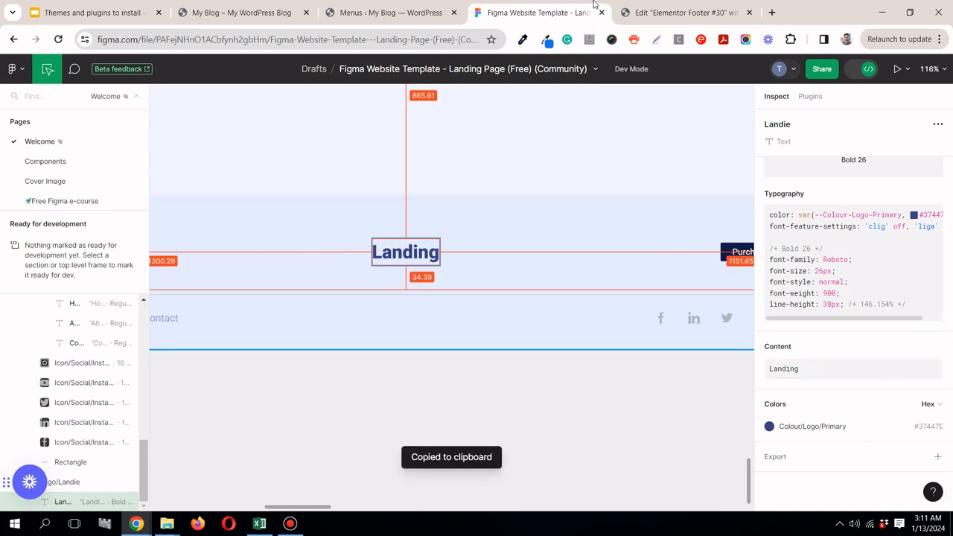
click(677, 12)
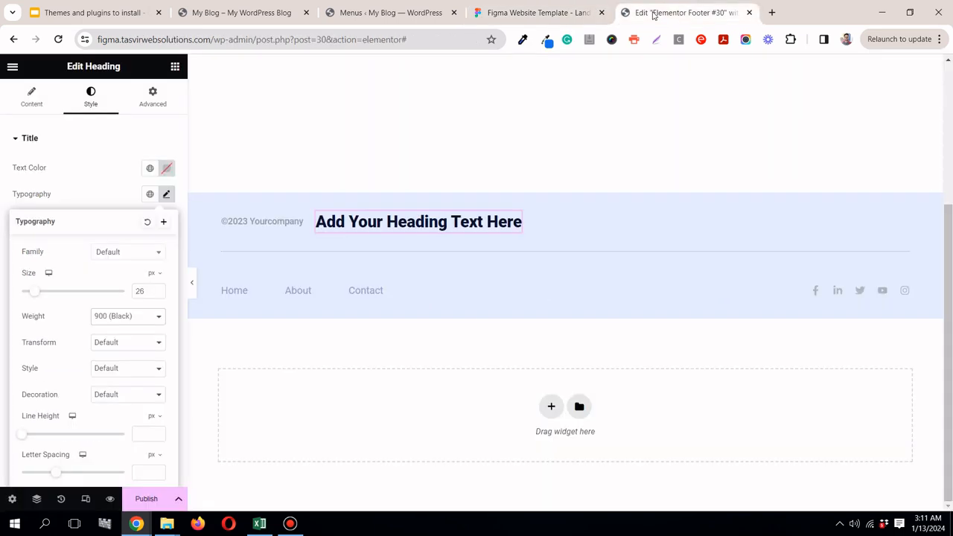
click(34, 112)
triple_click(79, 182)
right_click(80, 182)
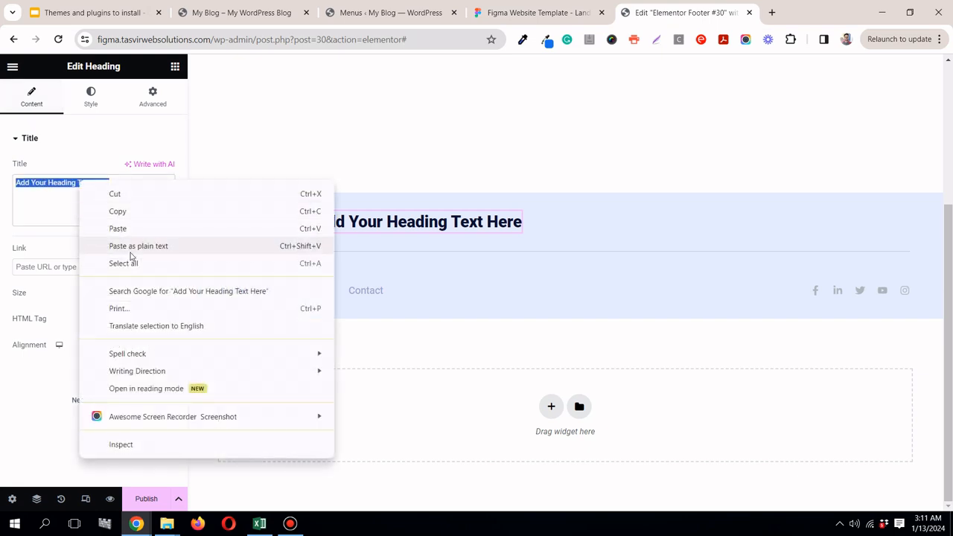
click(131, 249)
Step: Check the logo colour in Figma and apply the global colour "primary blue" (#37447E) to the Landing heading in Elementor
click(554, 13)
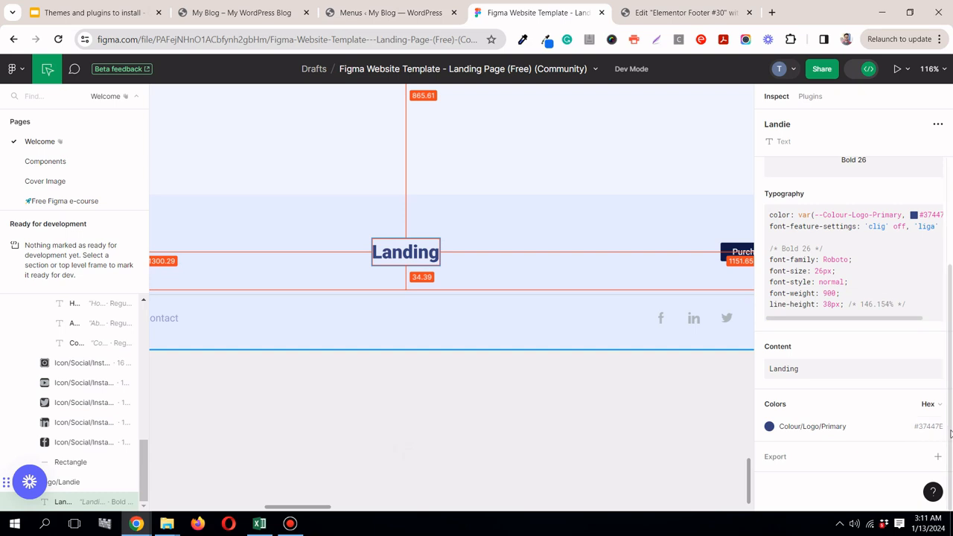
click(678, 13)
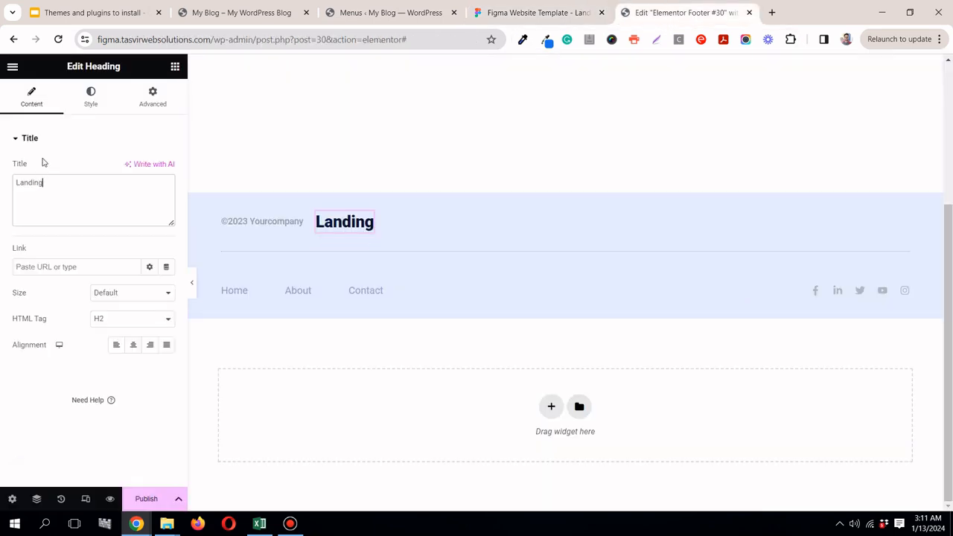
click(87, 110)
click(151, 170)
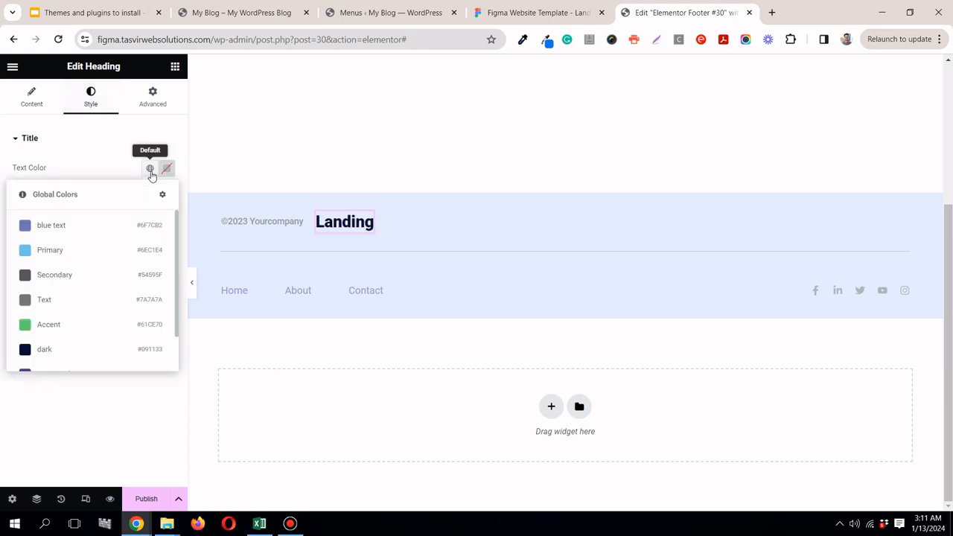
scroll(91, 309, down, 2)
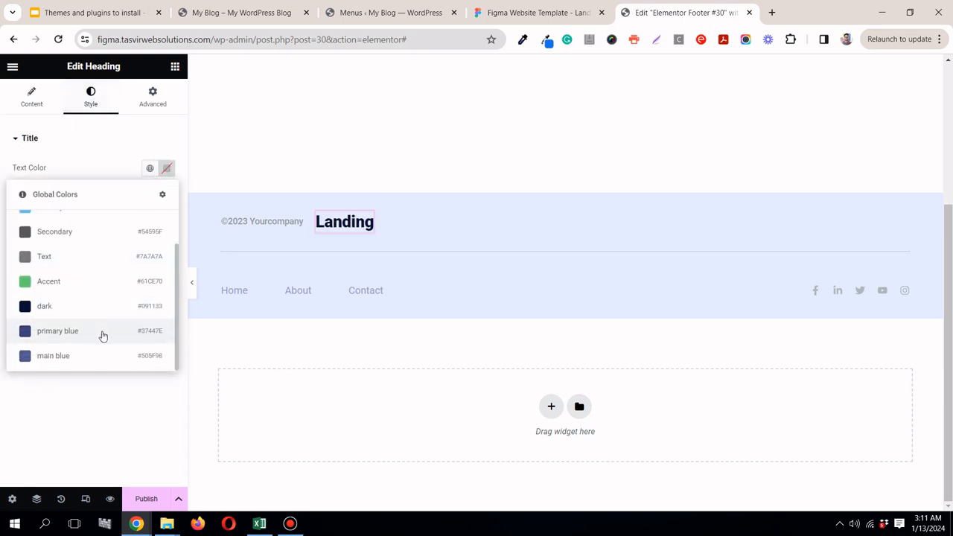
click(87, 336)
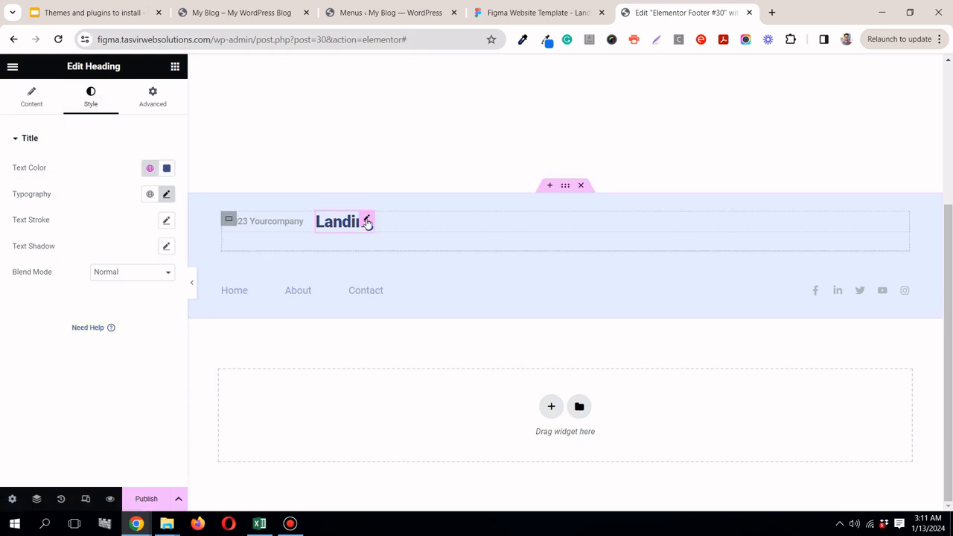
Step: Check the rest of the Figma footer's upper row and add a Button widget after the Landing heading in Elementor
click(538, 15)
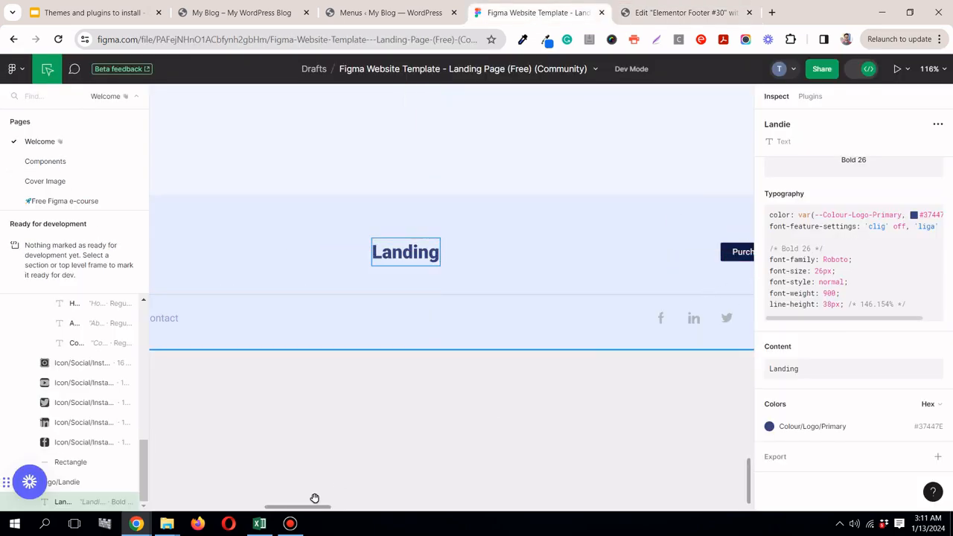
drag(334, 510, 353, 494)
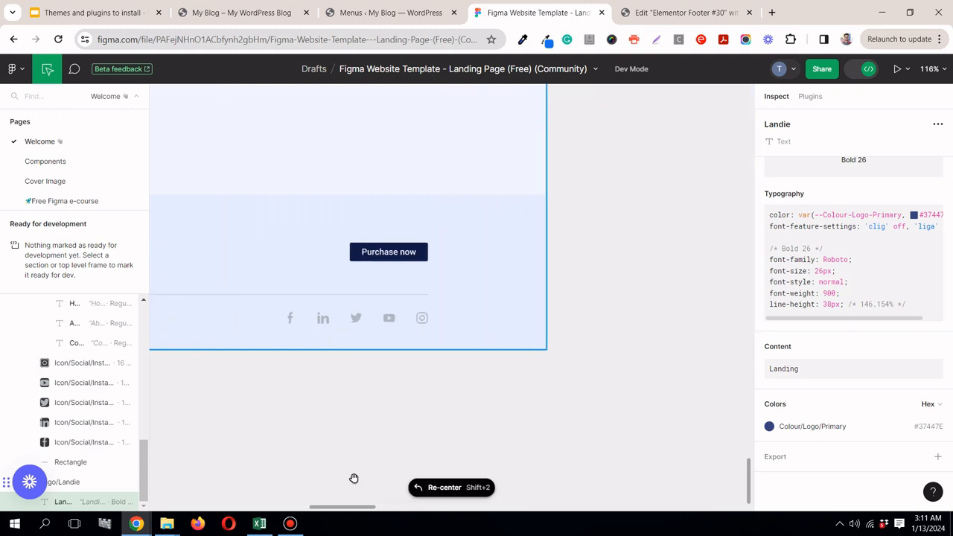
click(676, 10)
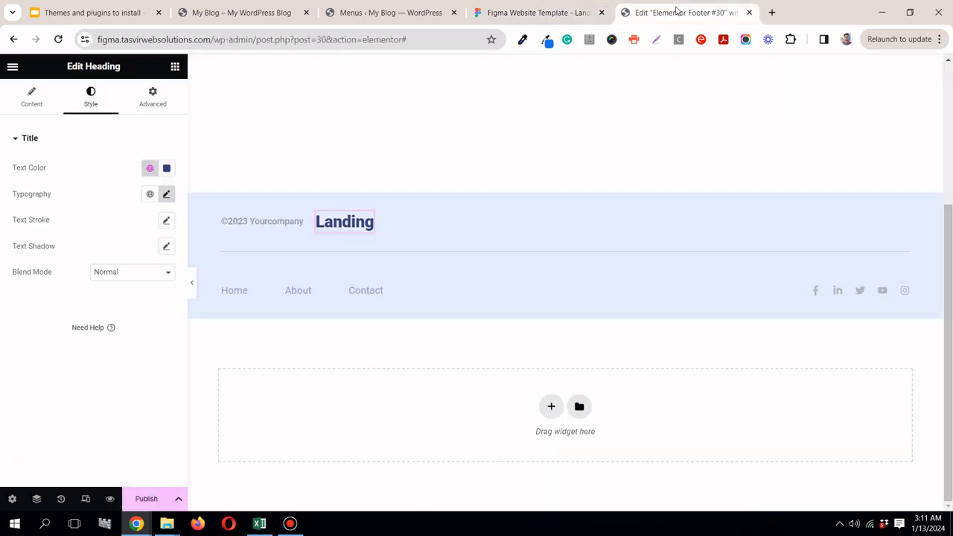
click(175, 68)
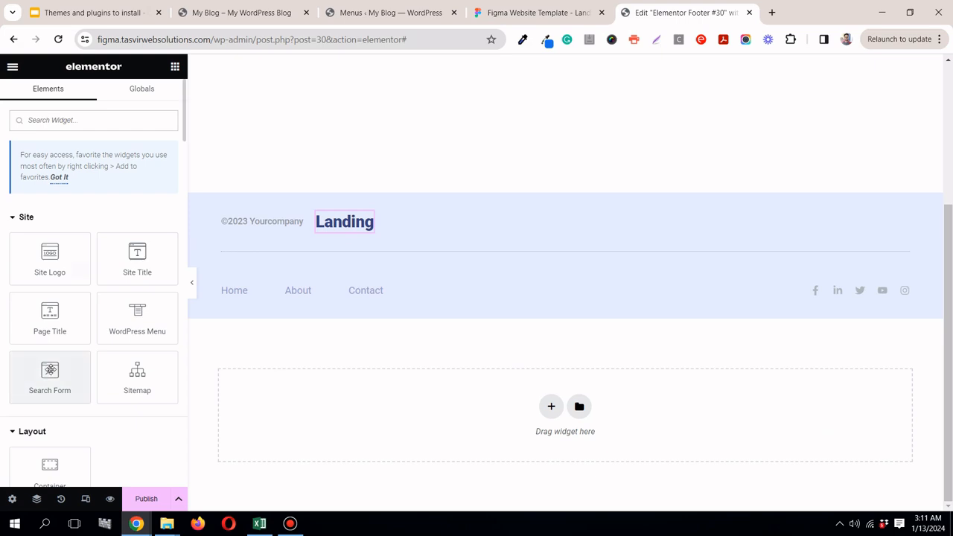
scroll(51, 369, down, 2)
scroll(51, 370, down, 1)
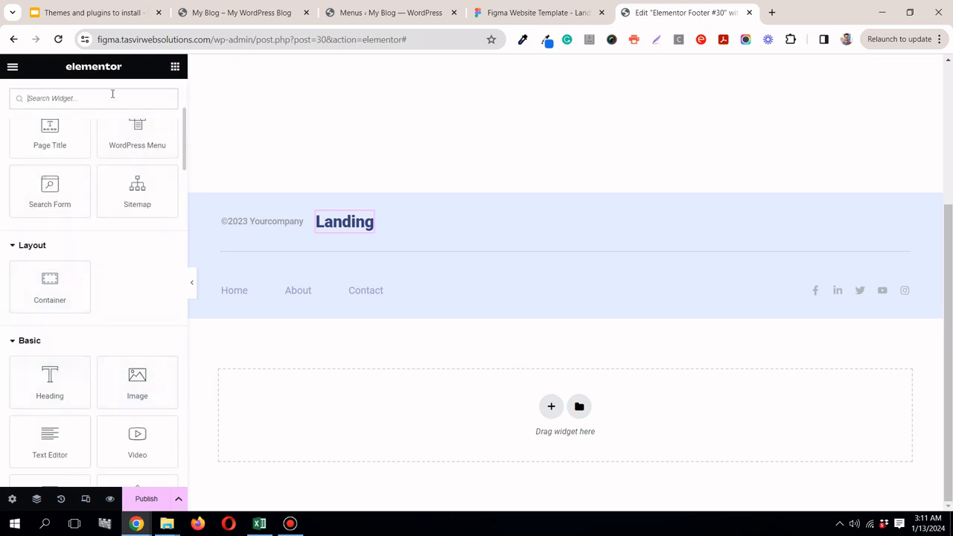
text(button)
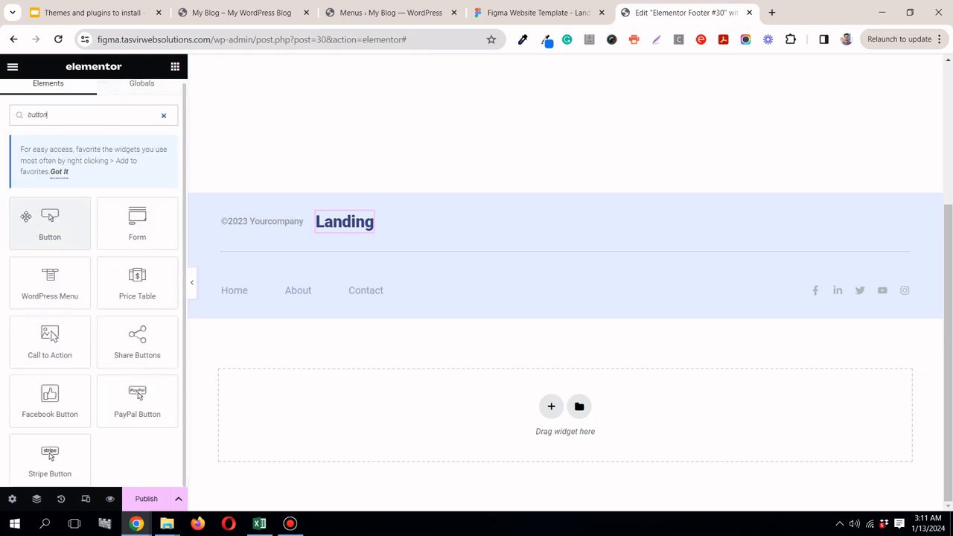
drag(30, 217, 366, 230)
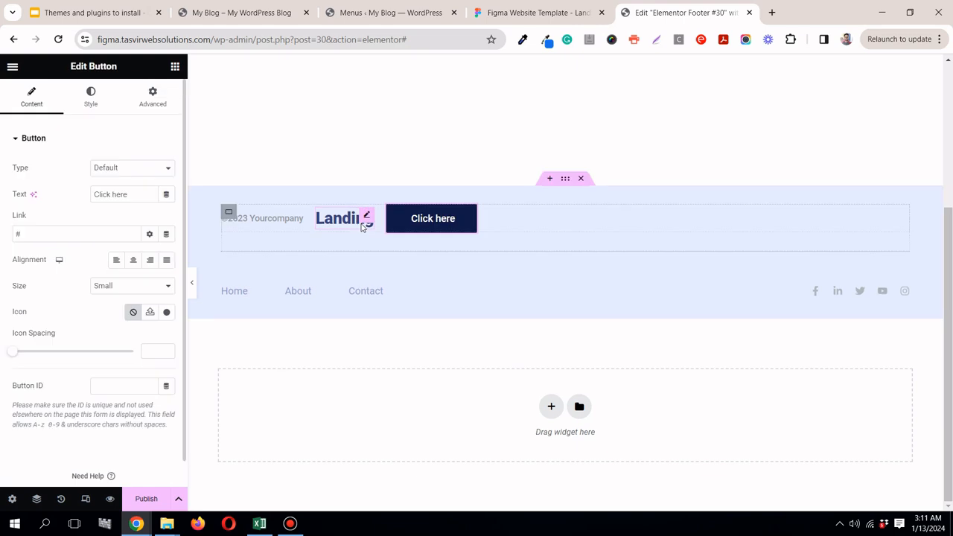
Step: Copy the label "Purchase now" from the Figma design and use it as the new footer button's text in Elementor
click(560, 10)
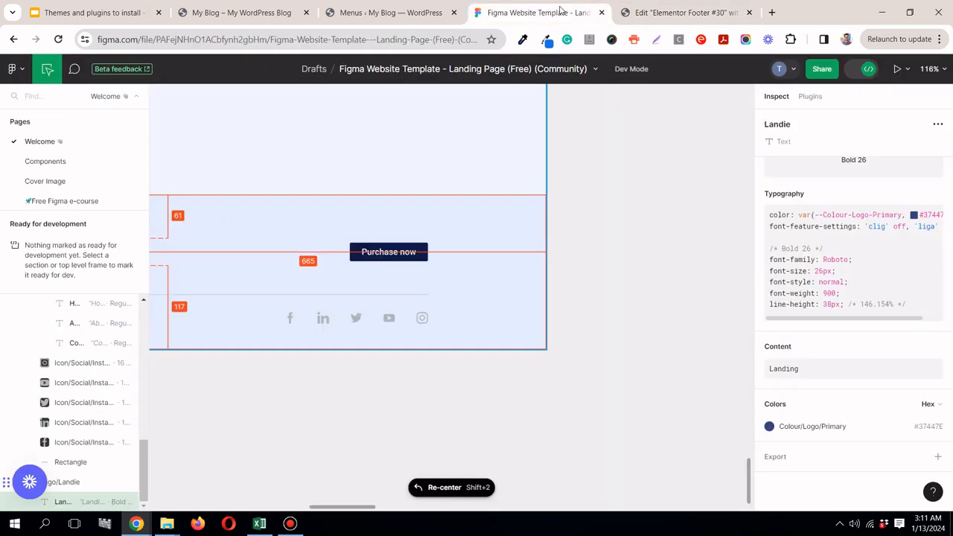
click(411, 253)
click(933, 404)
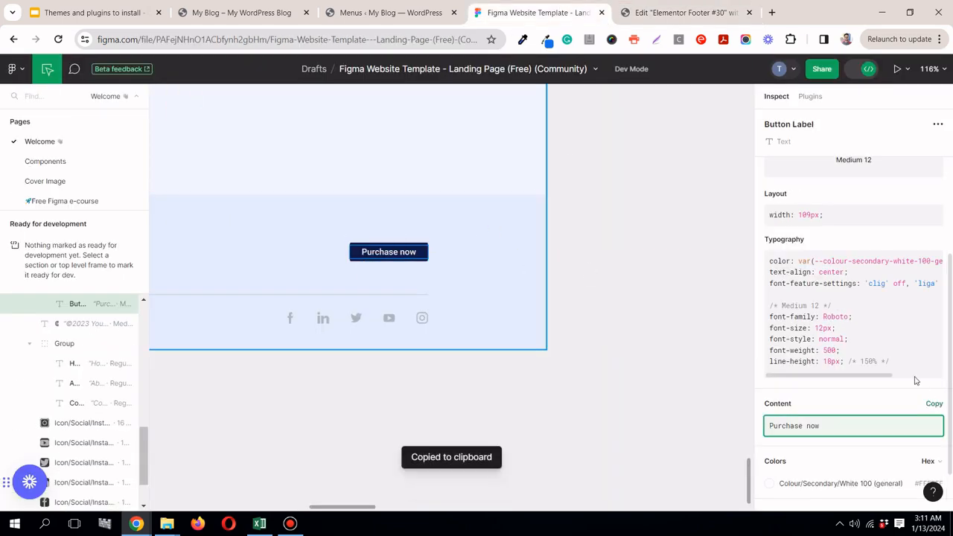
click(685, 12)
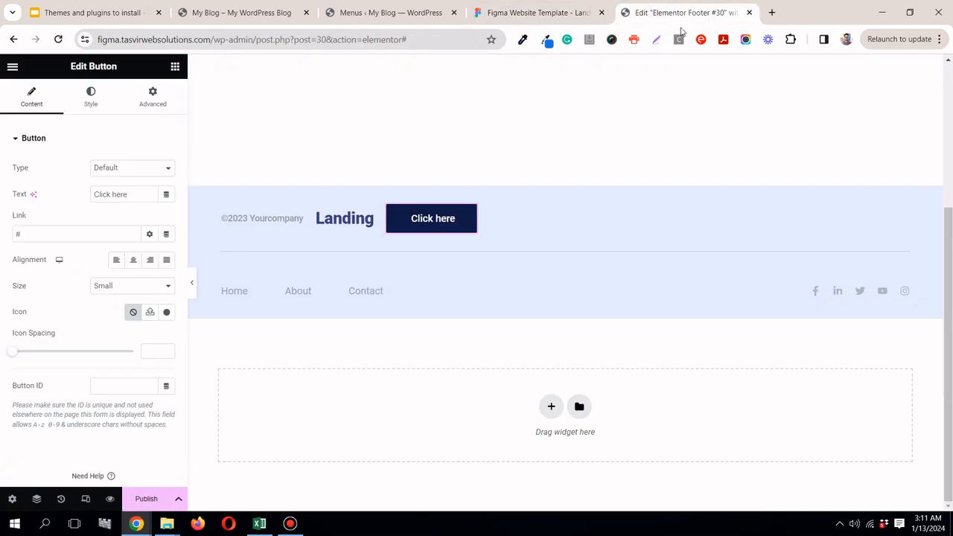
right_click(133, 198)
click(215, 266)
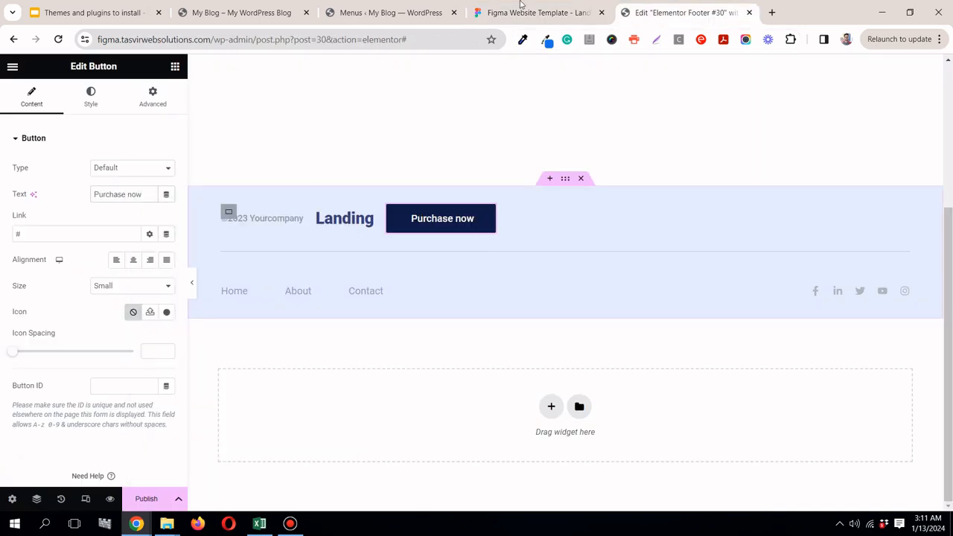
Step: Compare the Purchase now button with the Figma design, justify the footer's upper container with Space Between, and preview the footer full width
click(577, 16)
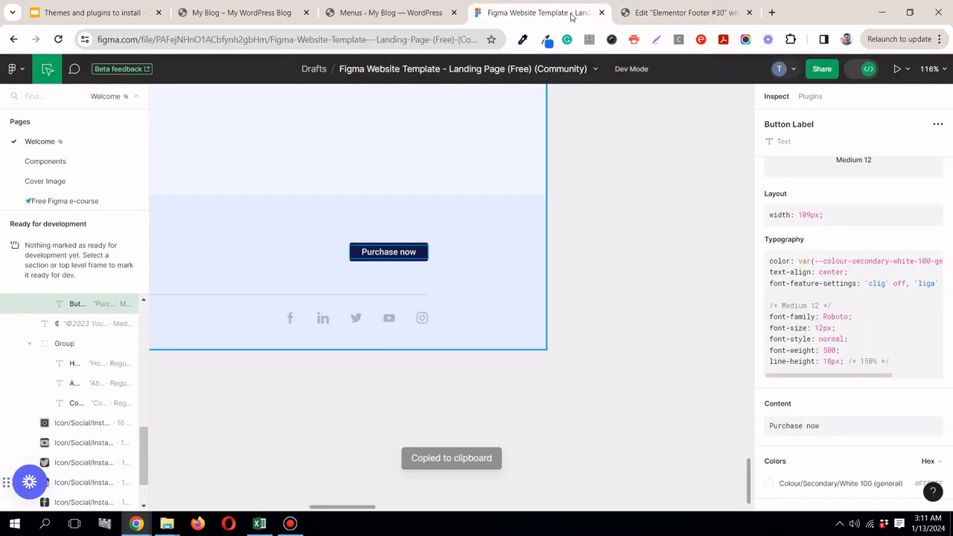
click(424, 247)
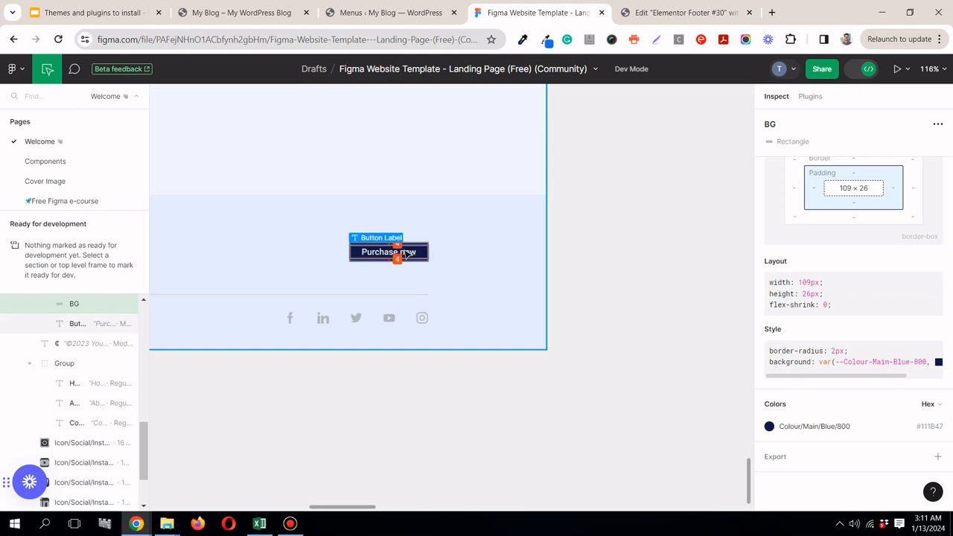
click(686, 12)
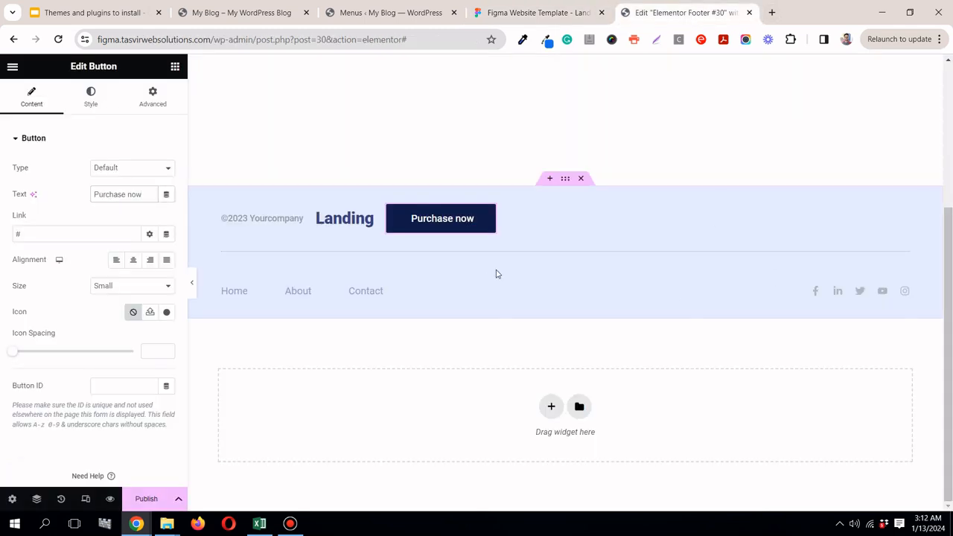
click(226, 214)
click(20, 99)
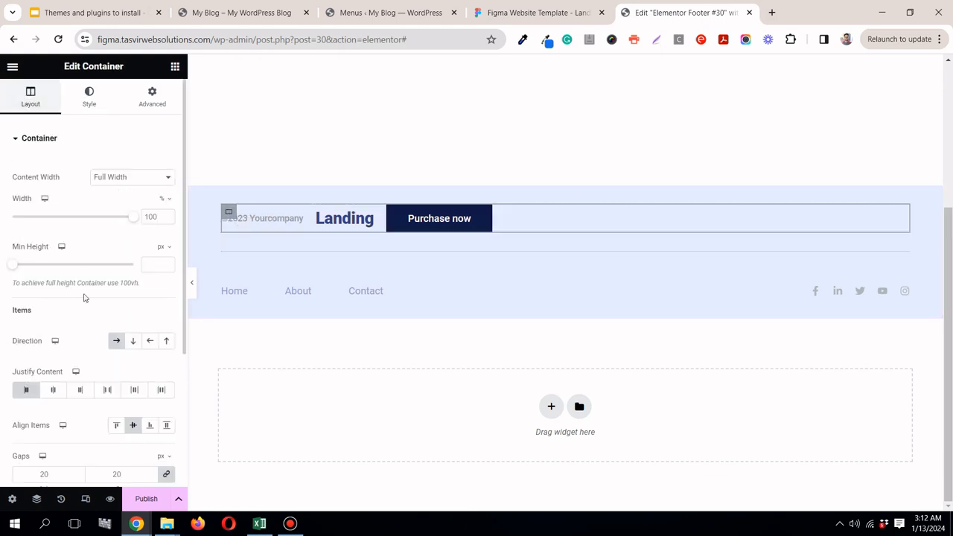
click(109, 390)
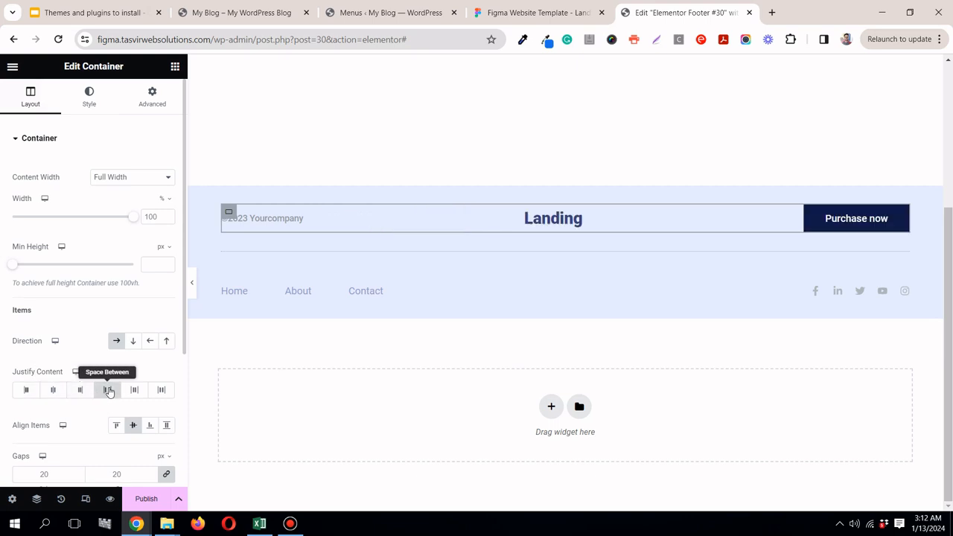
click(192, 291)
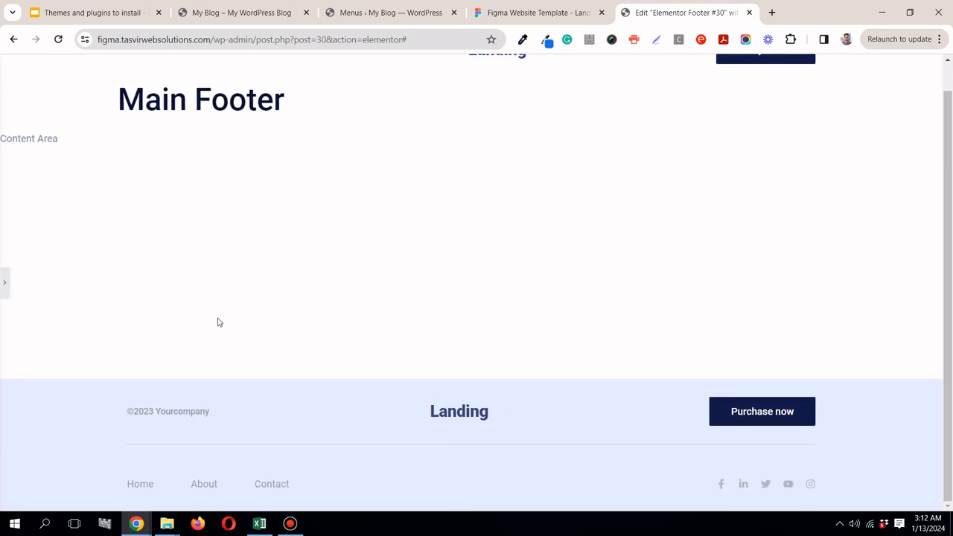
Step: Compare the whole footer section of the Figma design with the footer built in Elementor
click(570, 11)
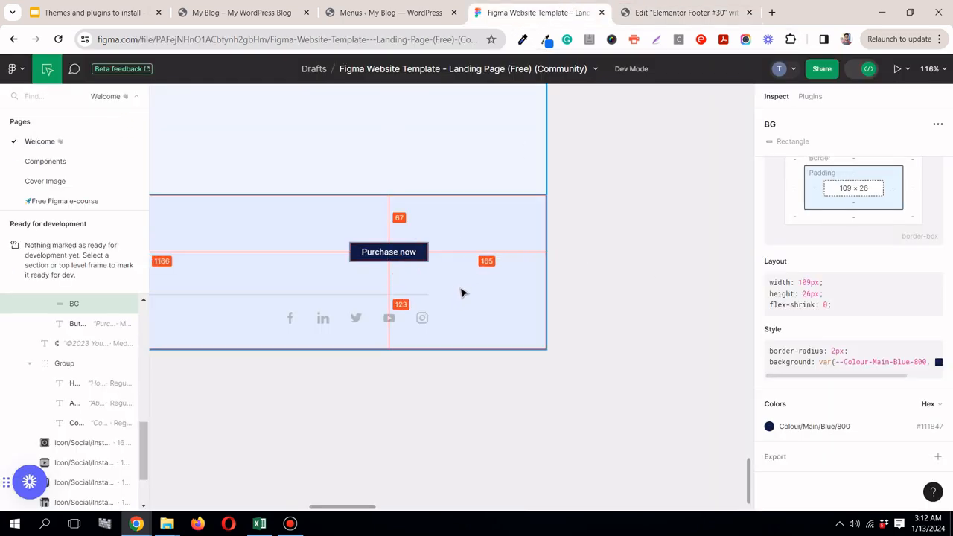
scroll(462, 293, down, 5)
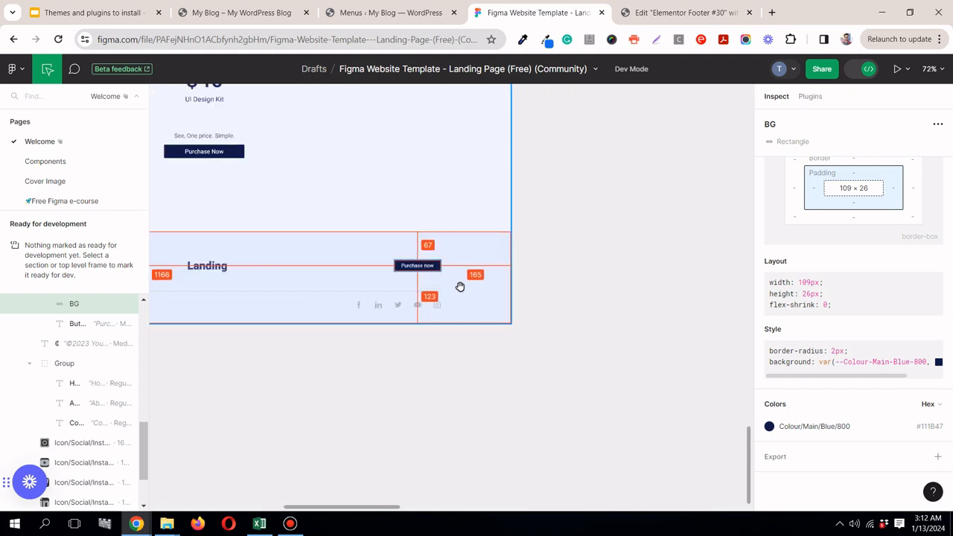
scroll(455, 288, down, 5)
scroll(241, 277, up, 4)
scroll(242, 277, up, 5)
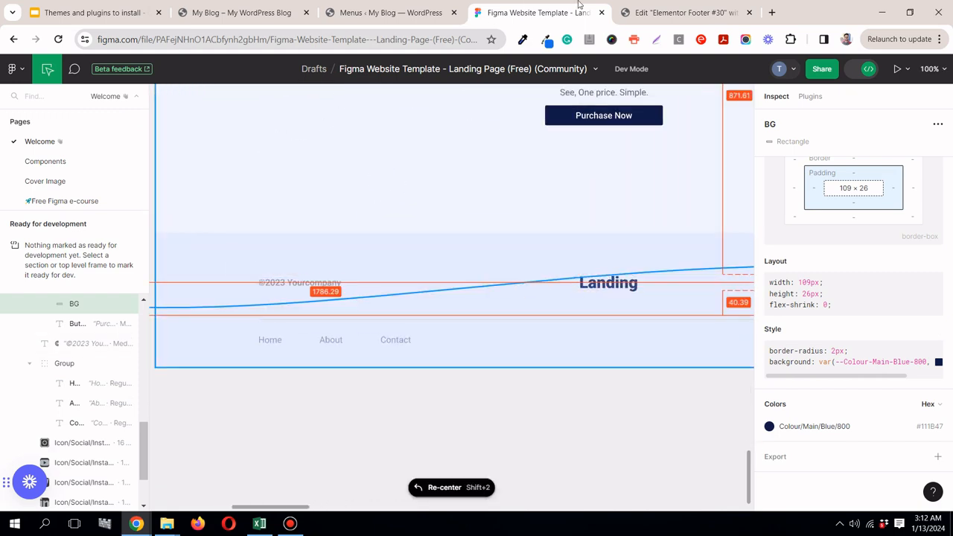
click(650, 12)
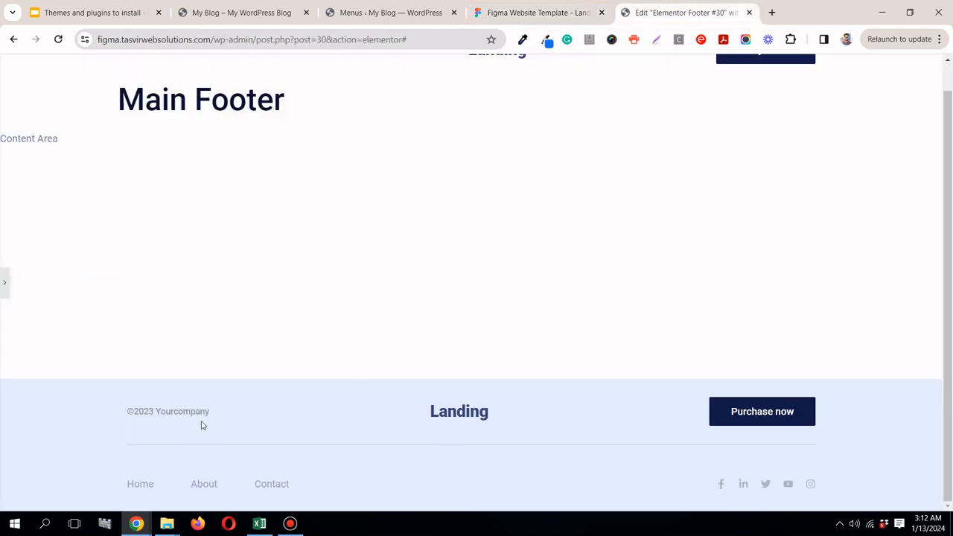
Step: Open the upper footer container's spacing settings in Elementor and measure the gap from the Landing logo to the divider in Figma
click(4, 288)
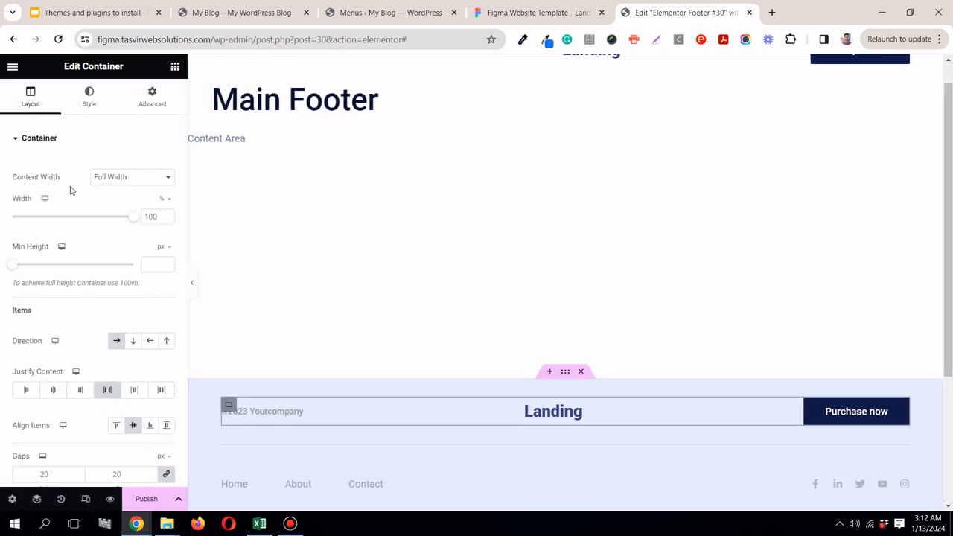
click(143, 90)
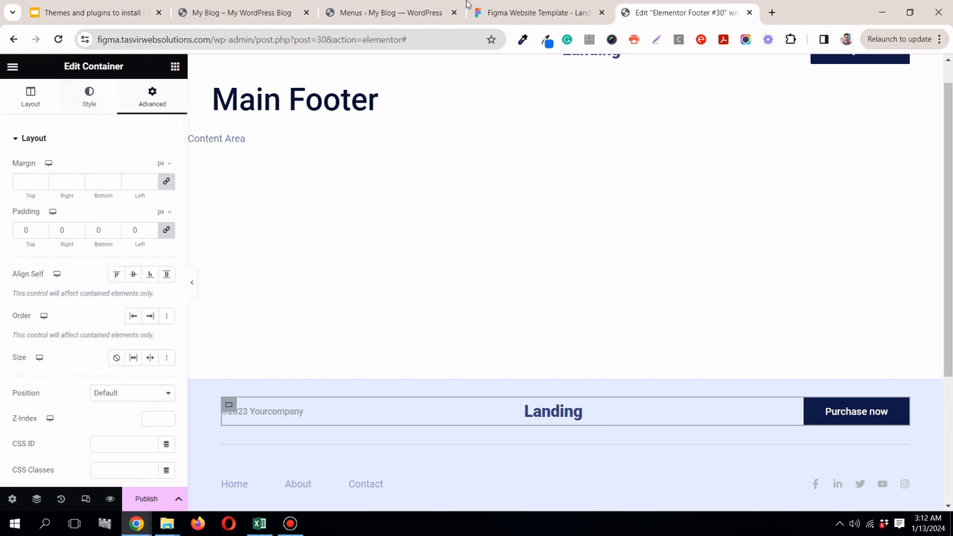
click(506, 10)
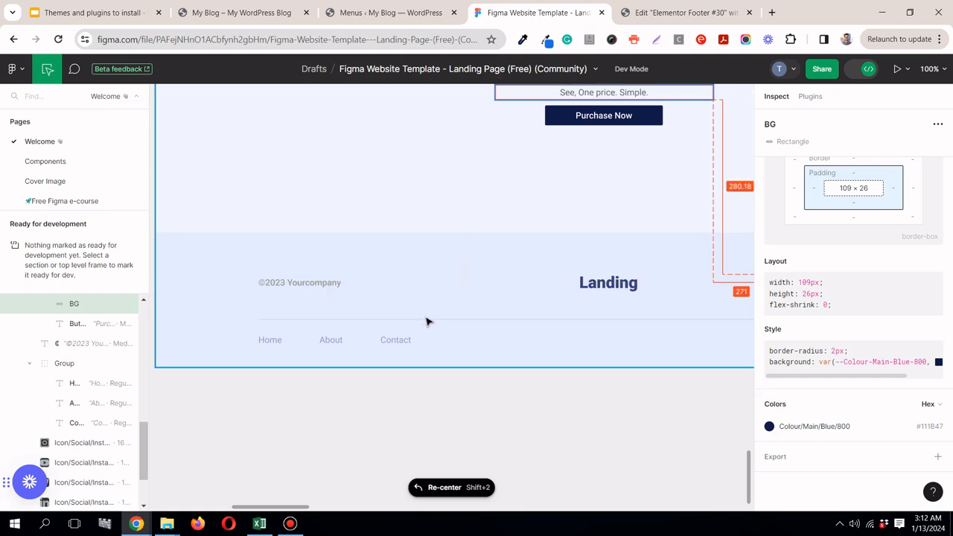
click(627, 287)
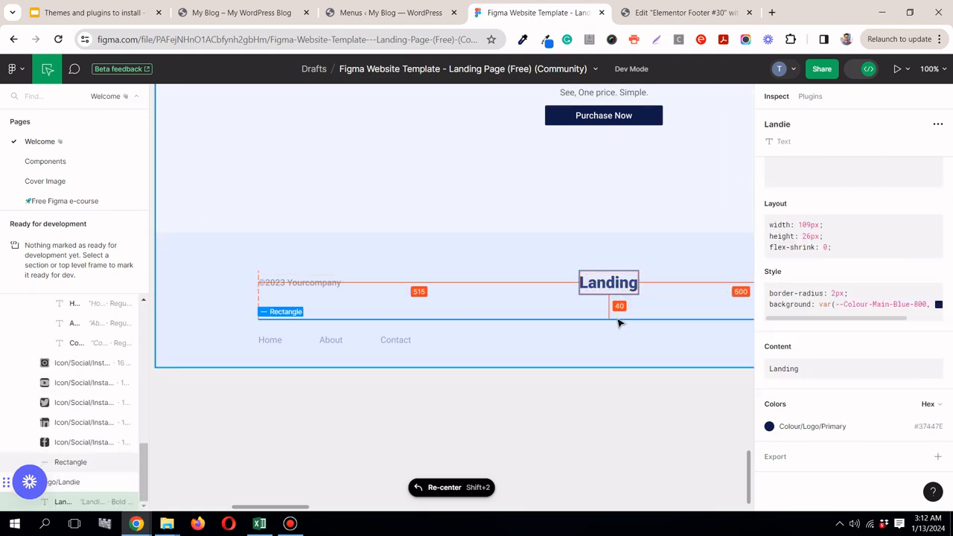
Step: In Elementor, unlink the upper footer container's padding values, set the bottom padding to 40 px with the other sides at 0, and preview full width
click(703, 15)
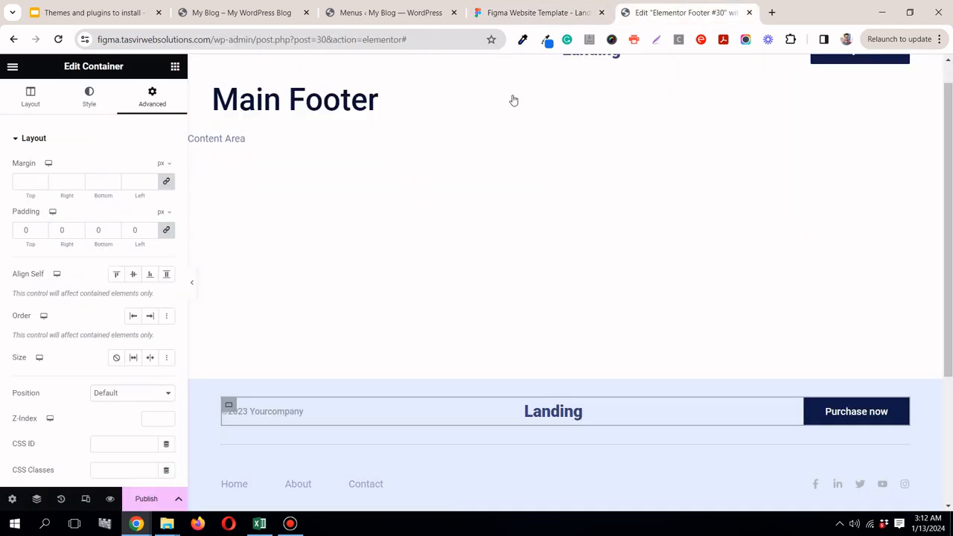
click(91, 230)
text(40)
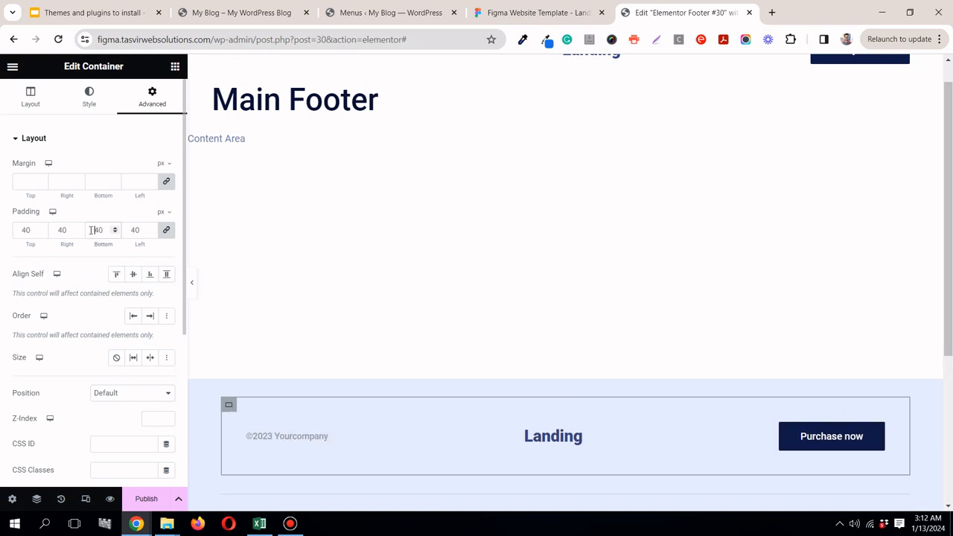
key(BackSpace)
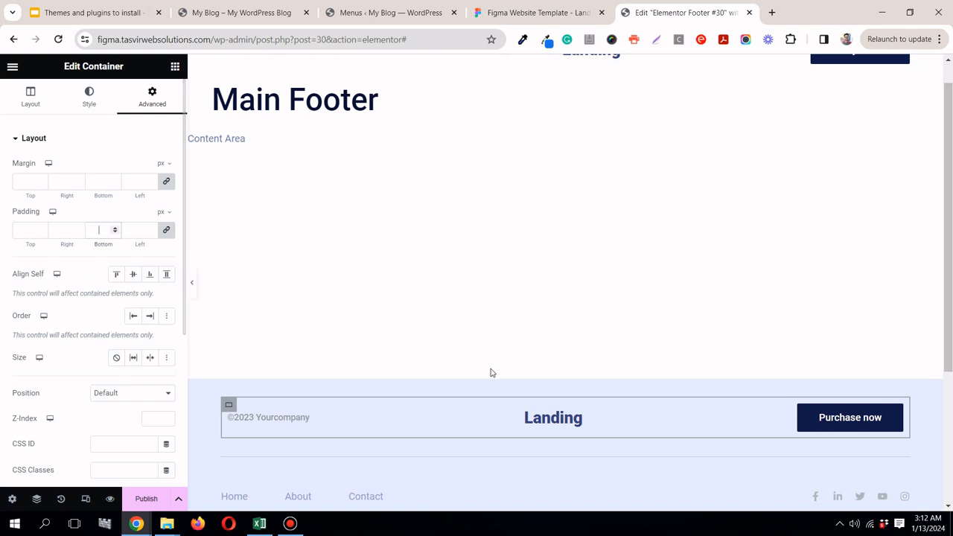
scroll(569, 413, down, 3)
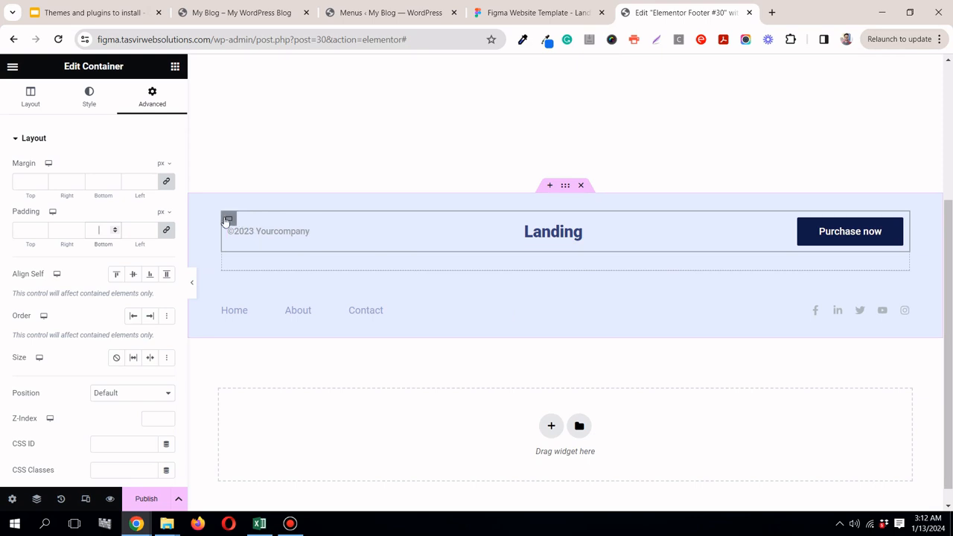
click(168, 231)
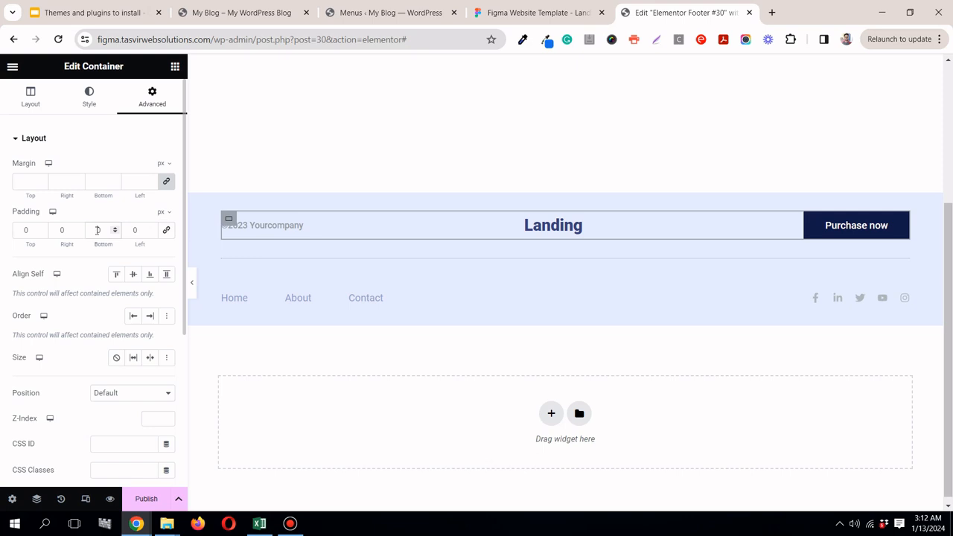
click(192, 289)
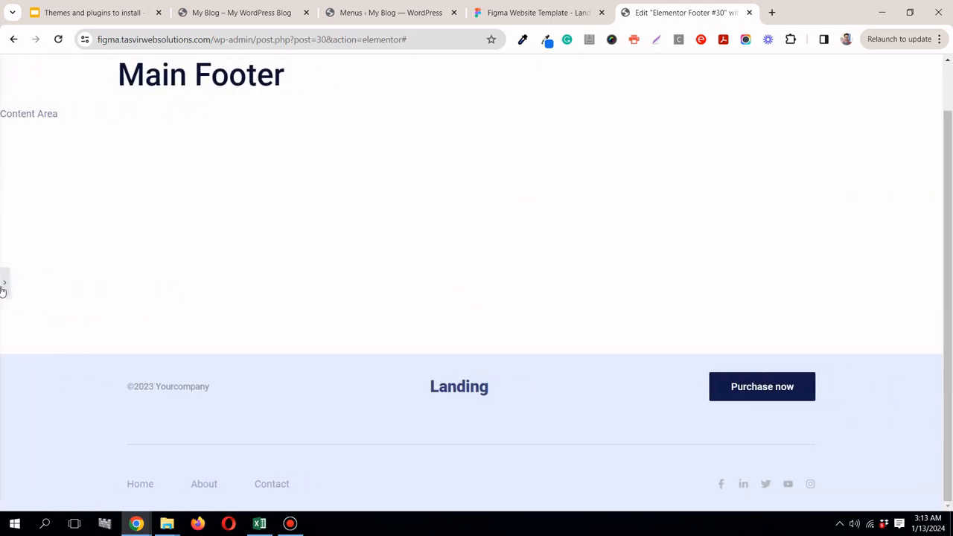
click(3, 286)
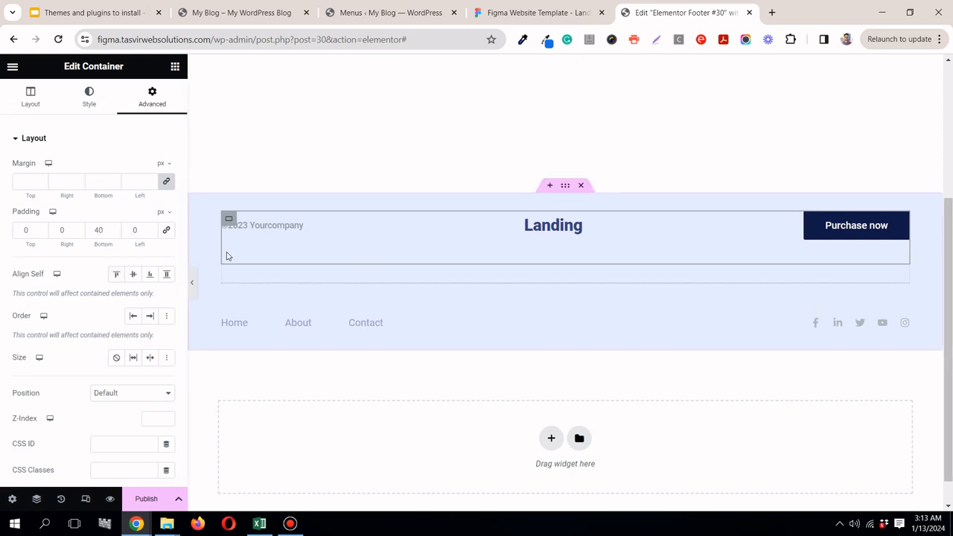
Step: Reset the upper footer container's bottom padding to 0
click(95, 232)
double_click(97, 230)
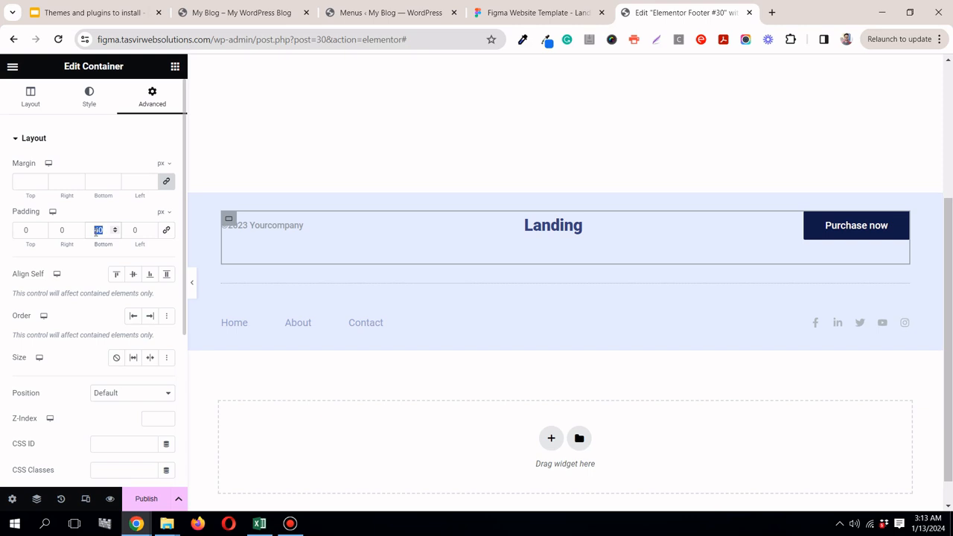
text(0)
click(289, 525)
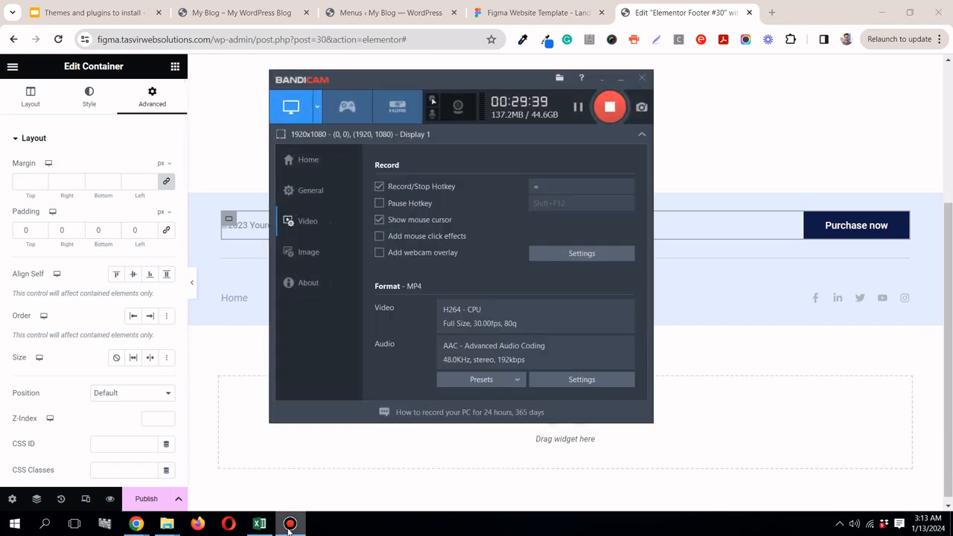
click(289, 525)
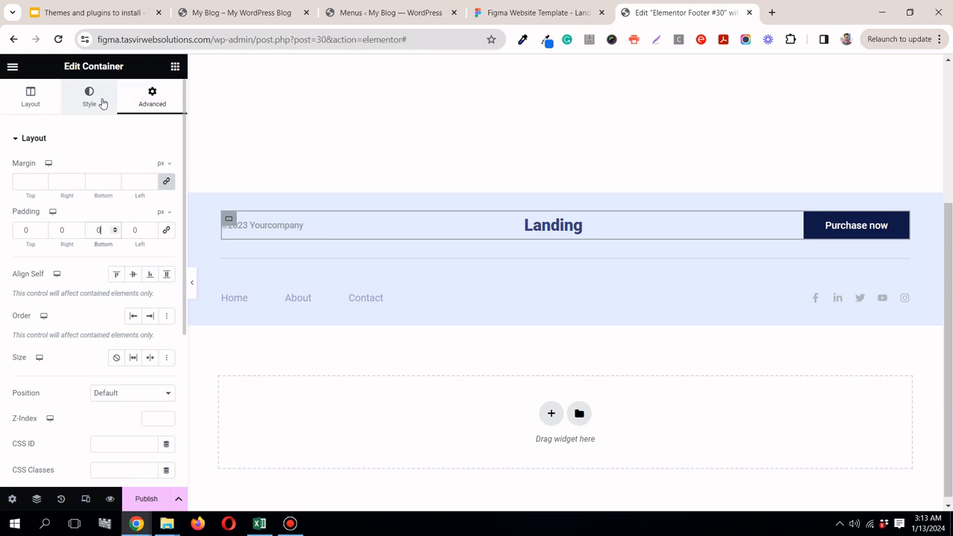
click(101, 102)
click(154, 98)
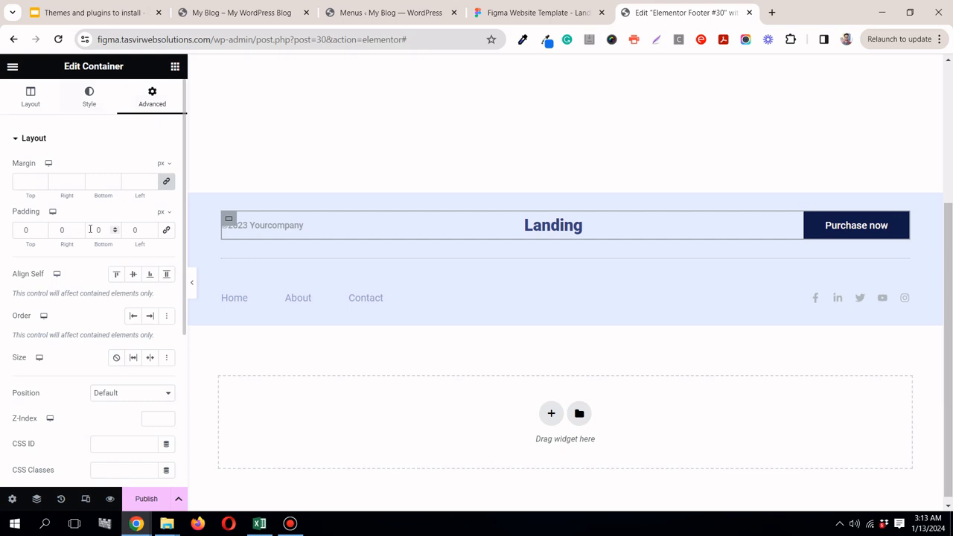
Step: Try a bottom padding of 30 px on the upper footer container, settle on 20 px, and preview the footer full width
text(30)
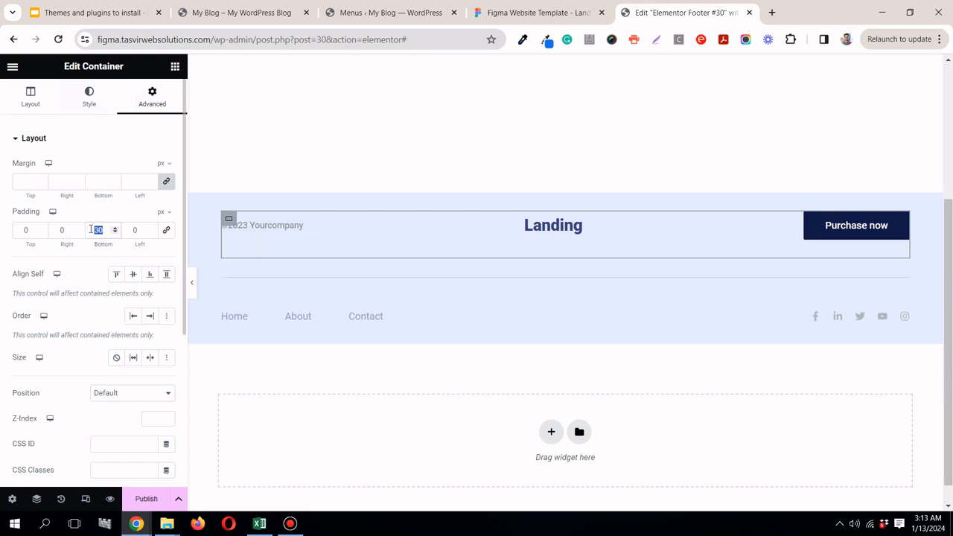
text(0)
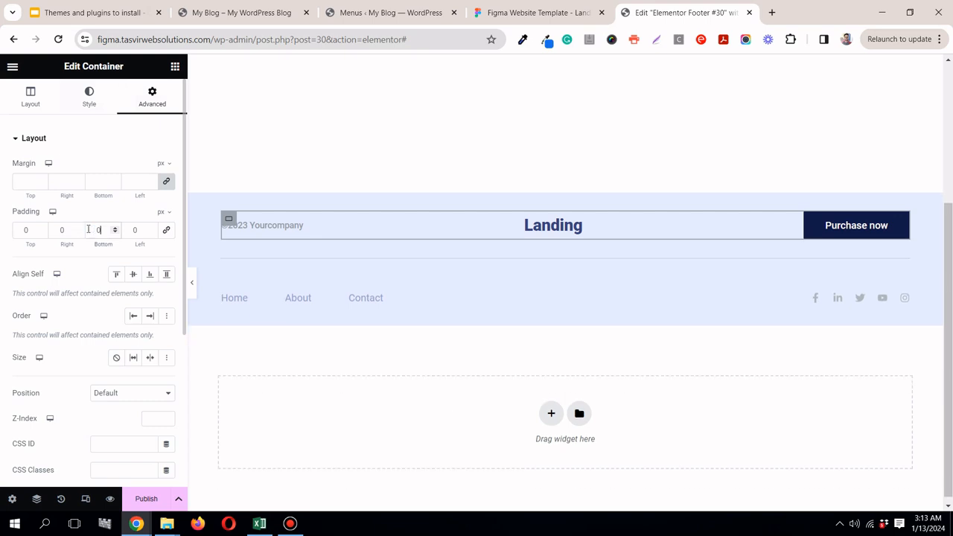
text(2)
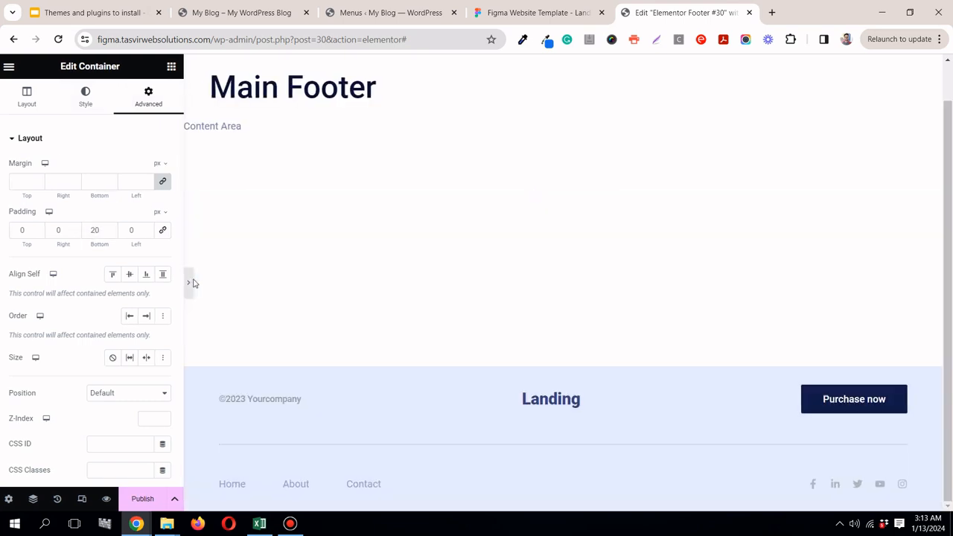
click(190, 283)
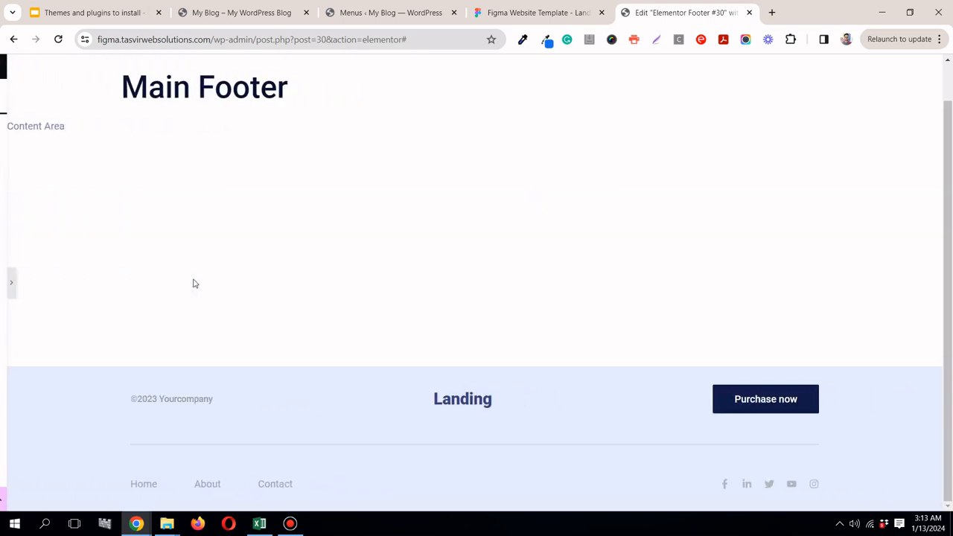
Step: Measure the distances from the footer's top edge to the copyright text and the Landing logo in the Figma design
click(543, 15)
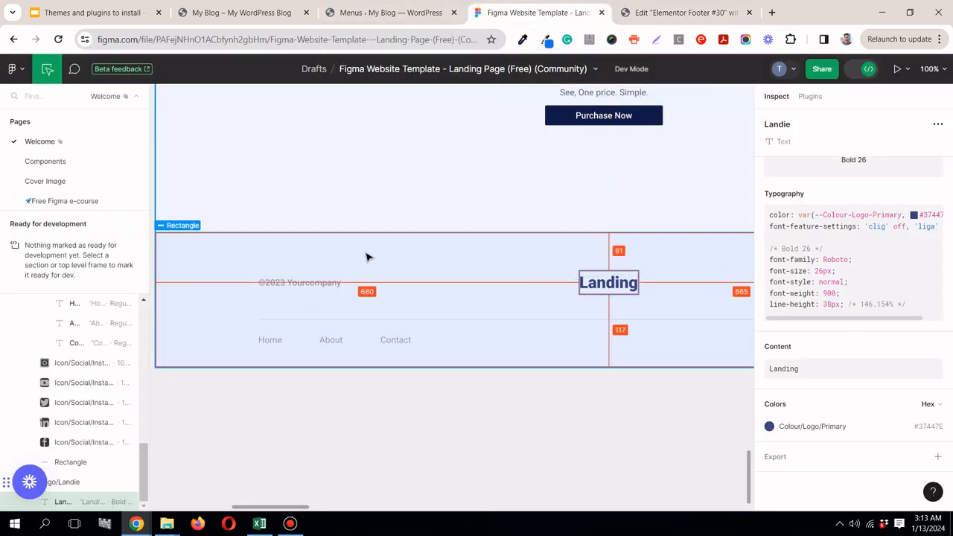
click(313, 283)
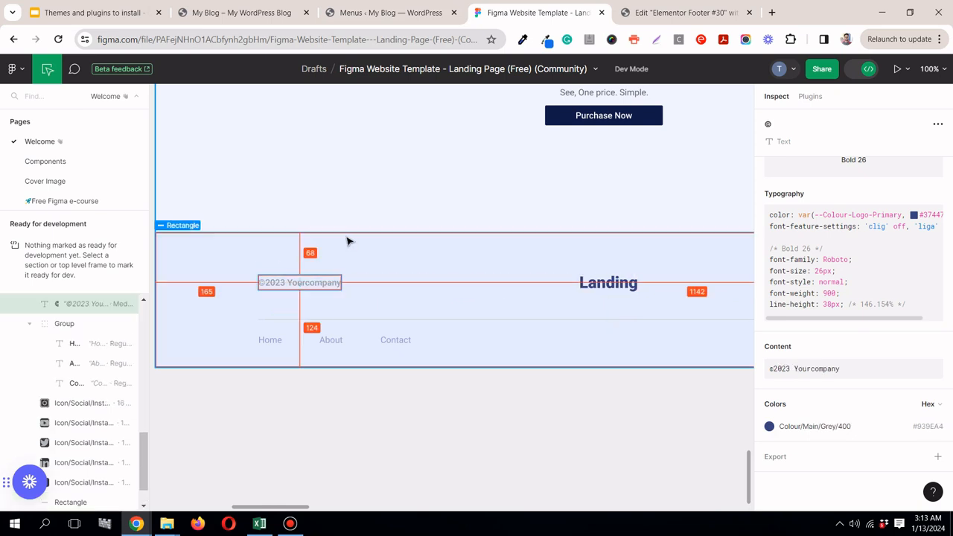
click(605, 282)
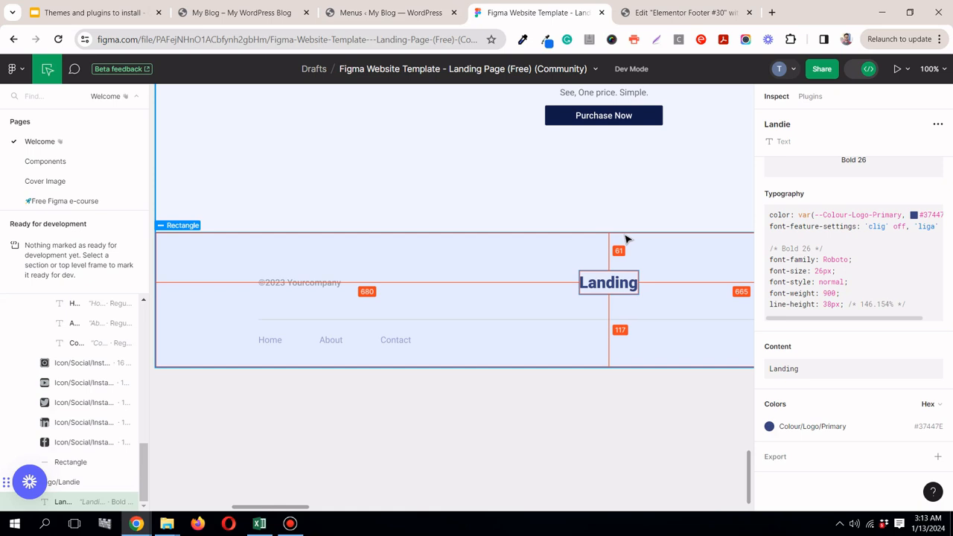
Step: Select the outer footer container in Elementor and set its top padding to 60 px
click(658, 15)
scroll(2, 311, down, 3)
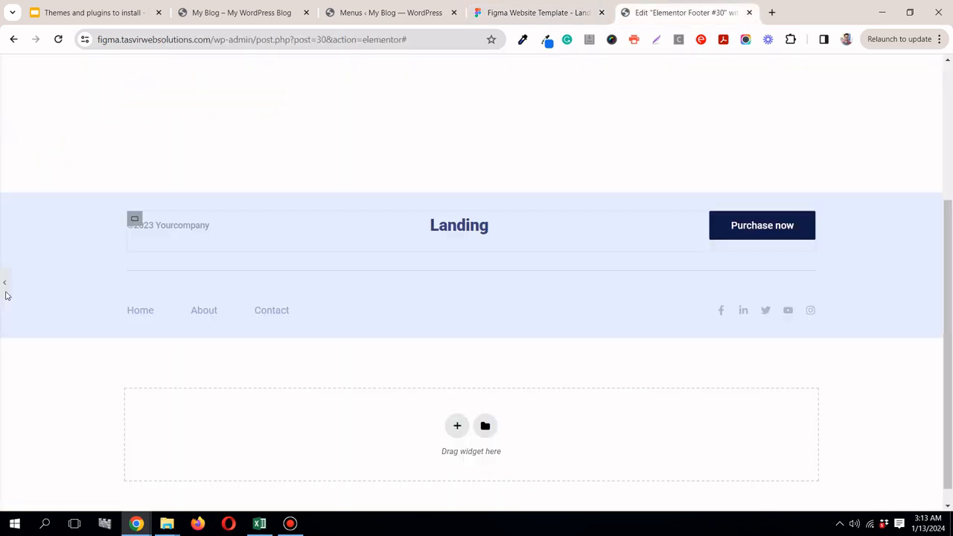
click(5, 284)
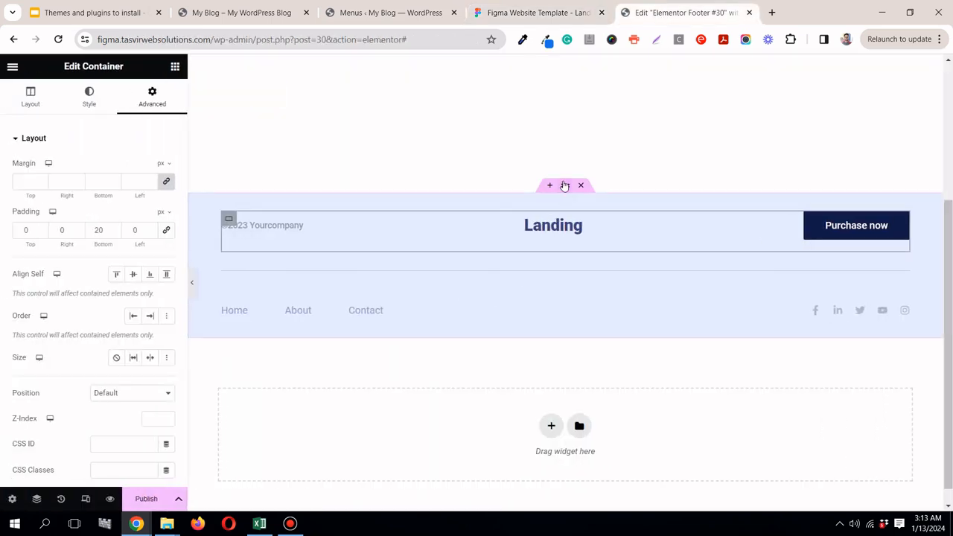
click(566, 186)
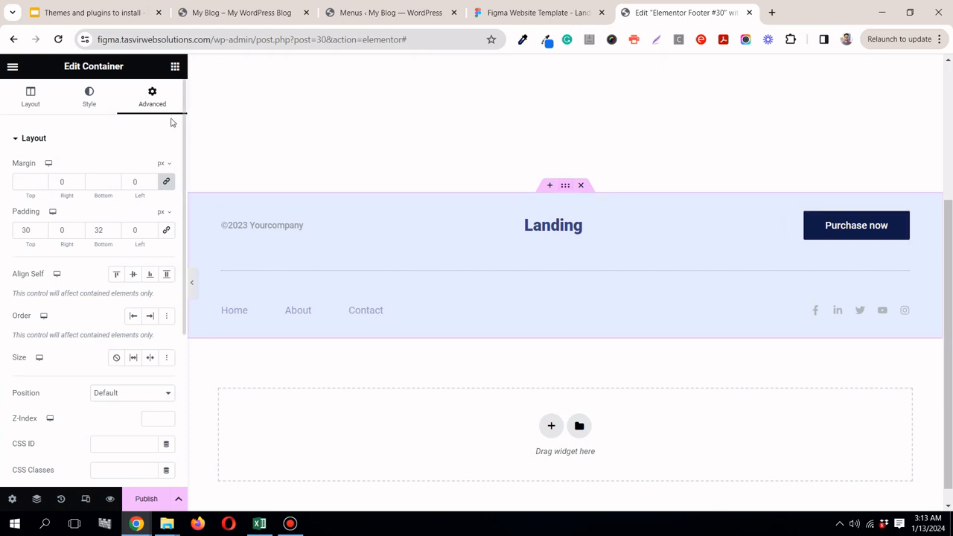
double_click(25, 229)
text(6)
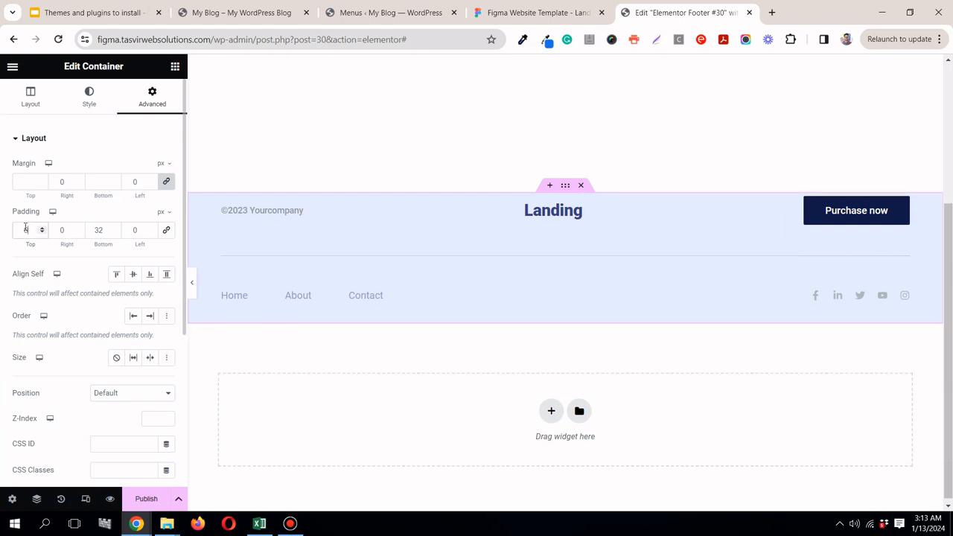
Step: Measure the gap below the Contact link in Figma, and preview the Elementor footer full width to check its spacing
click(533, 12)
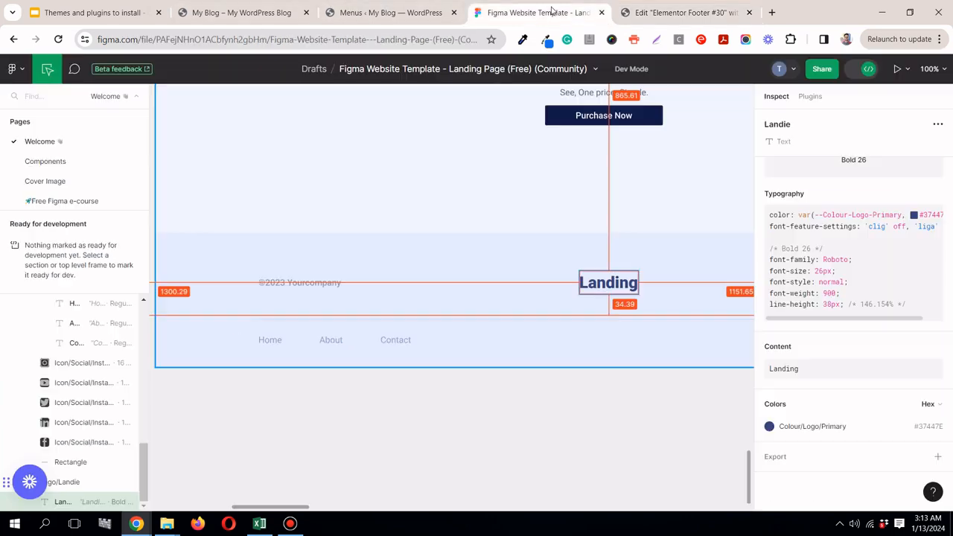
click(395, 339)
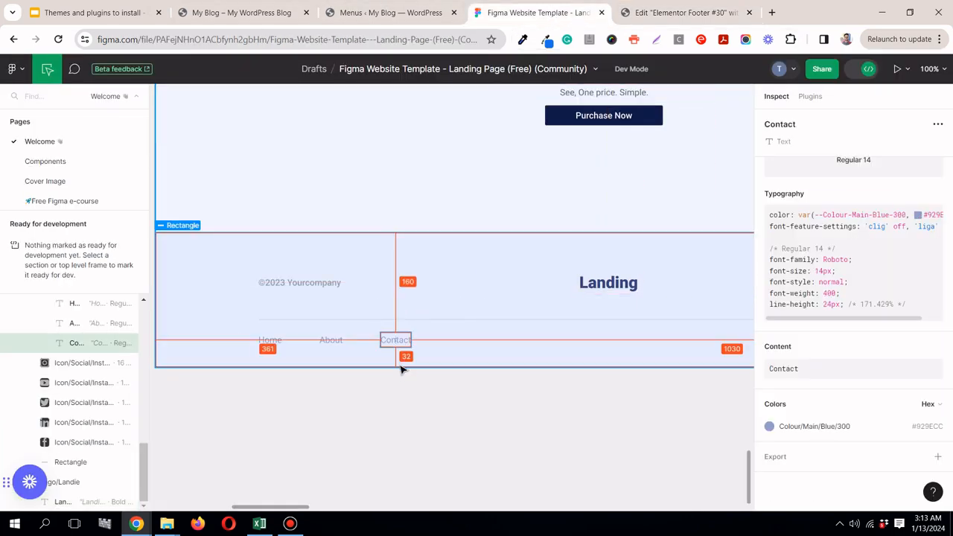
click(646, 7)
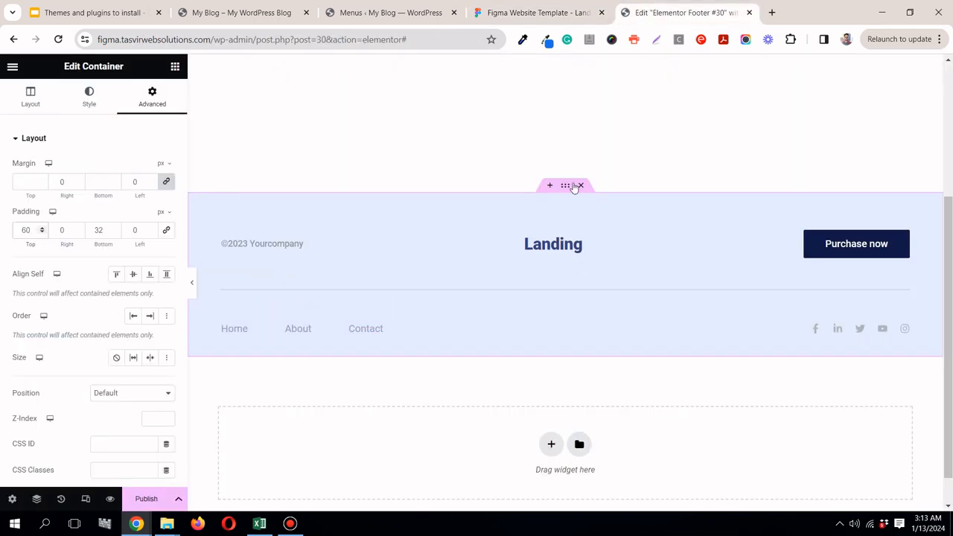
click(194, 284)
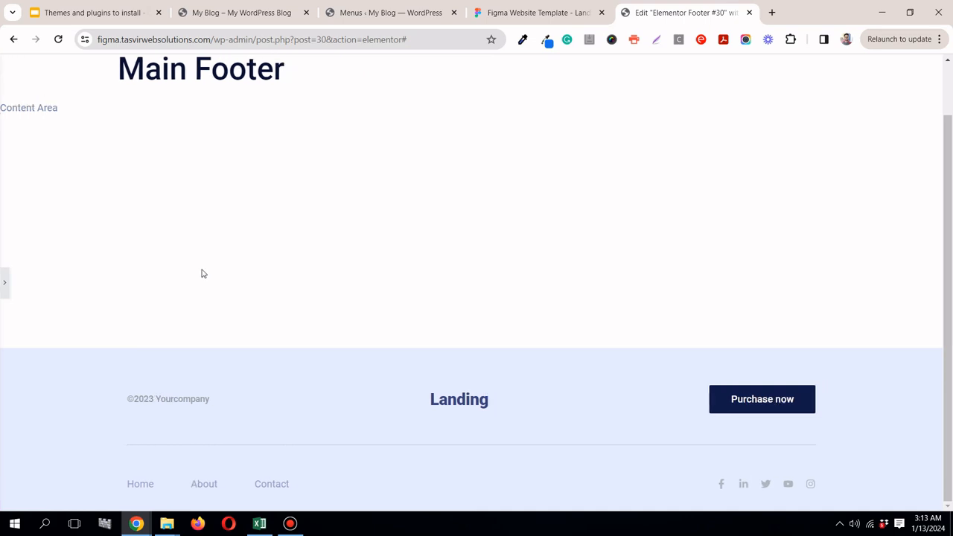
click(2, 281)
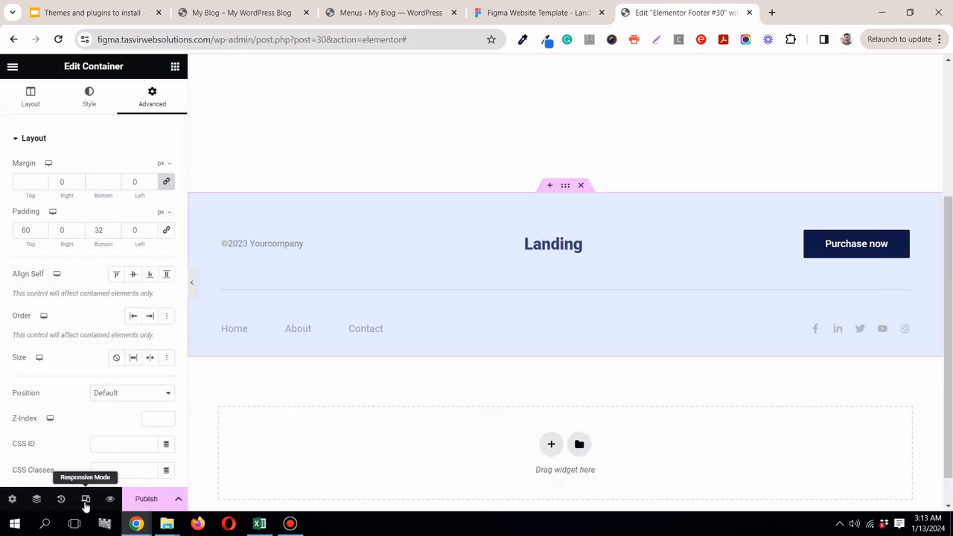
Step: Check the footer at tablet size, and back in desktop view set the social icons' hover secondary color to the global primary blue
click(86, 500)
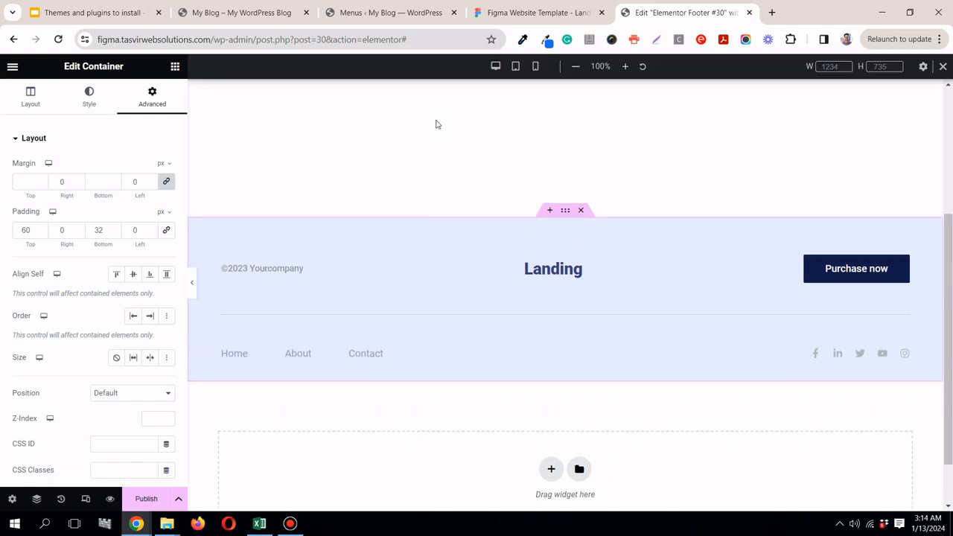
click(517, 66)
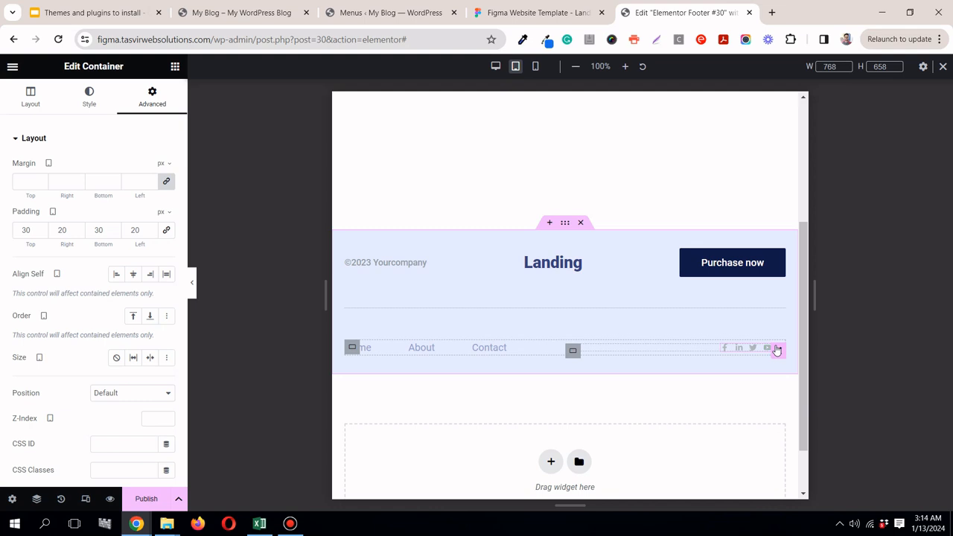
click(777, 350)
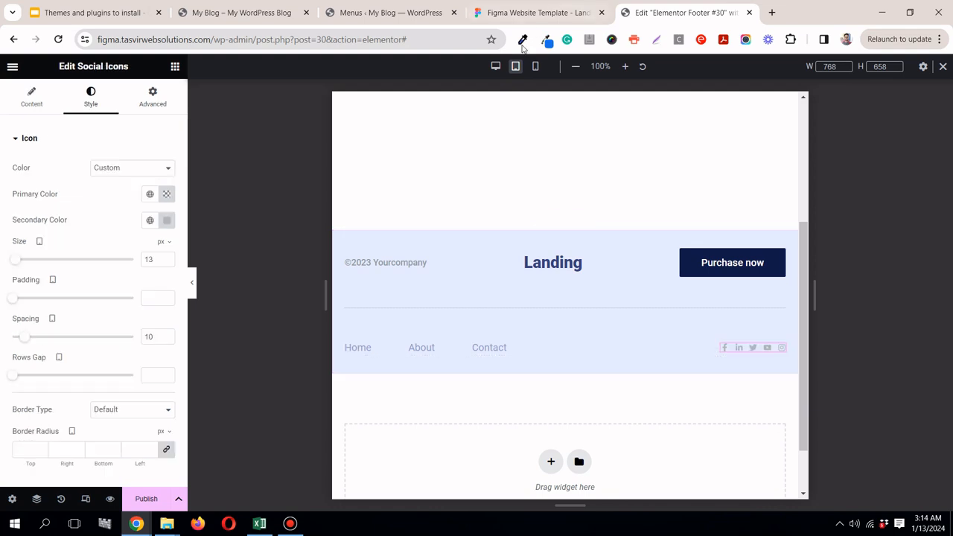
click(496, 67)
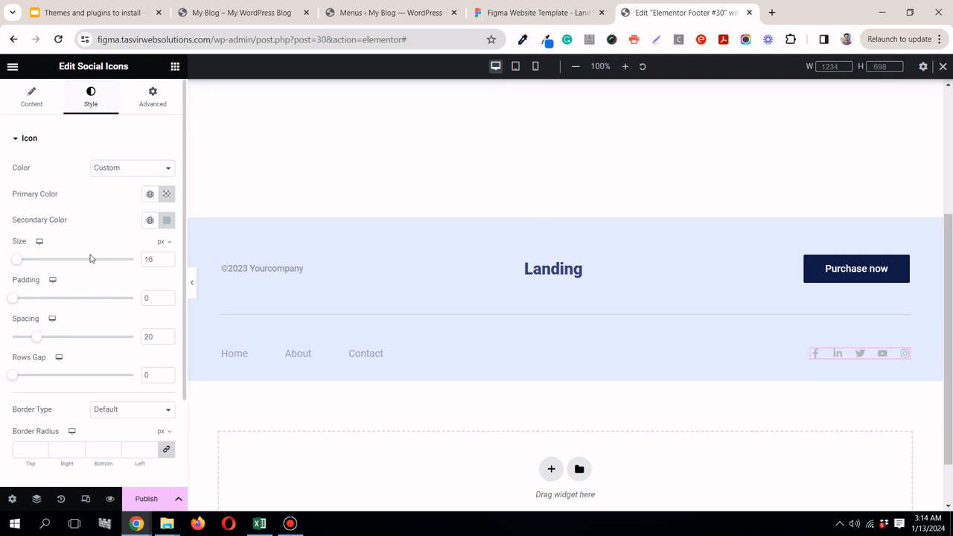
scroll(91, 257, down, 2)
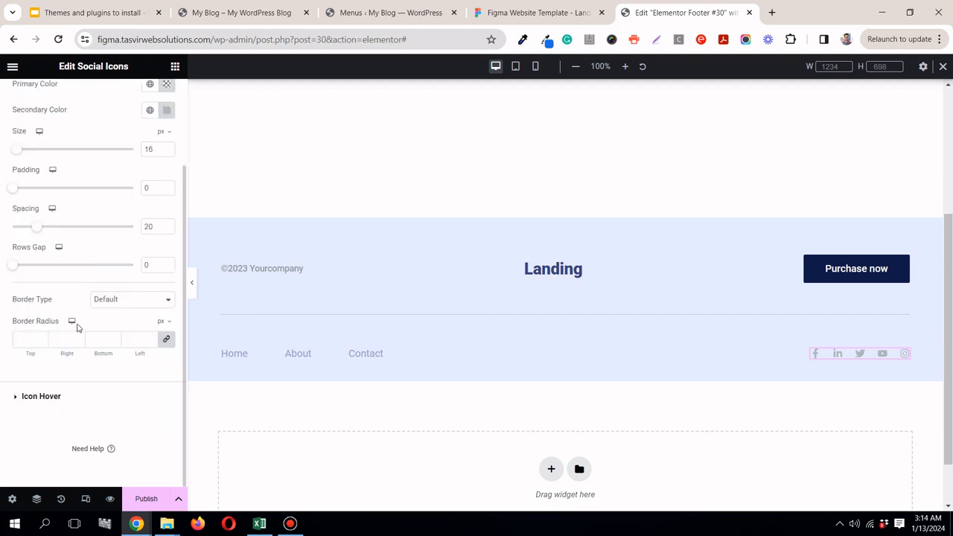
click(55, 390)
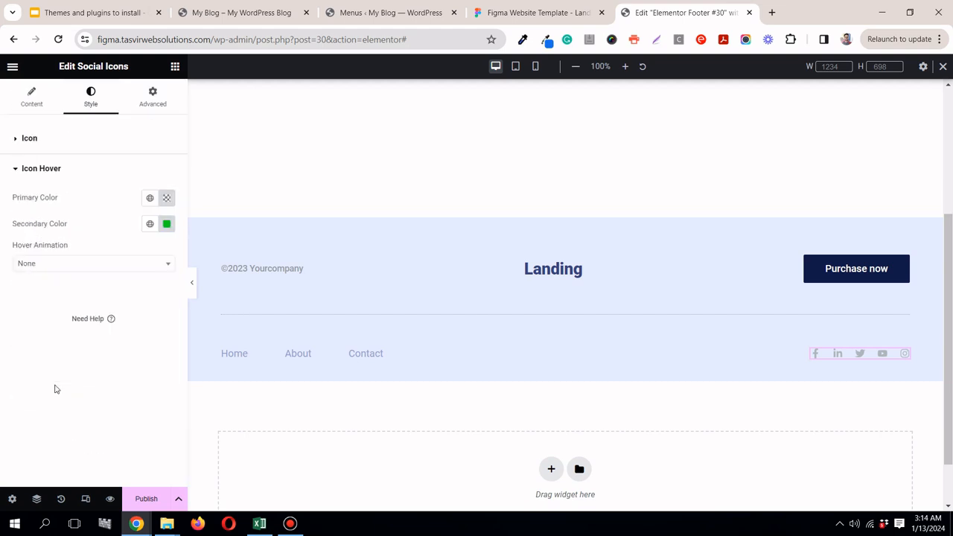
click(151, 224)
scroll(75, 397, down, 1)
scroll(72, 398, up, 1)
scroll(96, 406, down, 2)
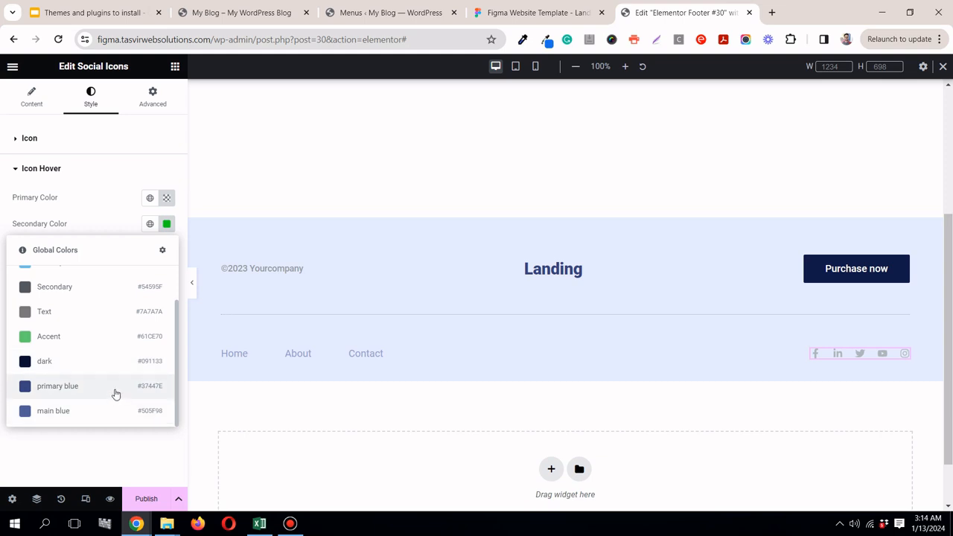
click(115, 394)
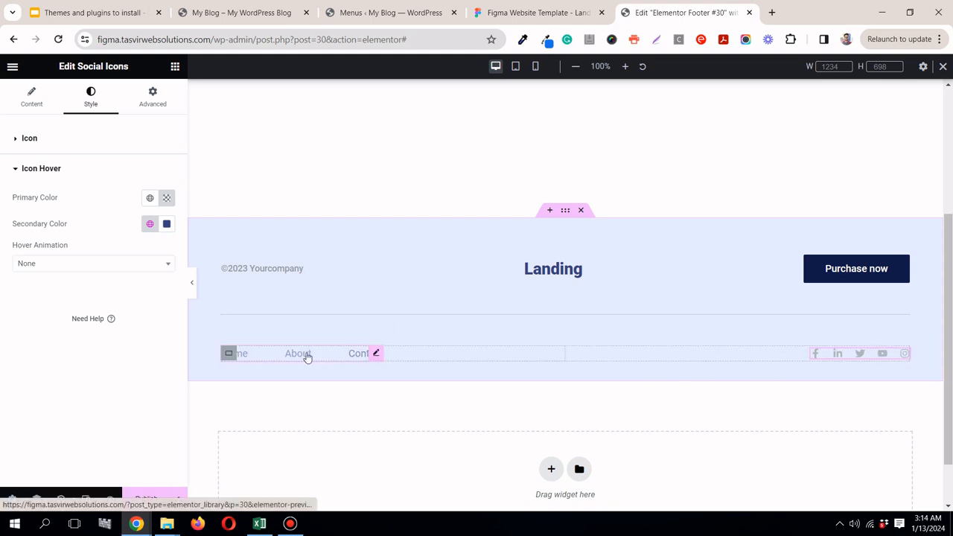
Step: Set the footer menu's hover text color to the global primary blue
click(375, 354)
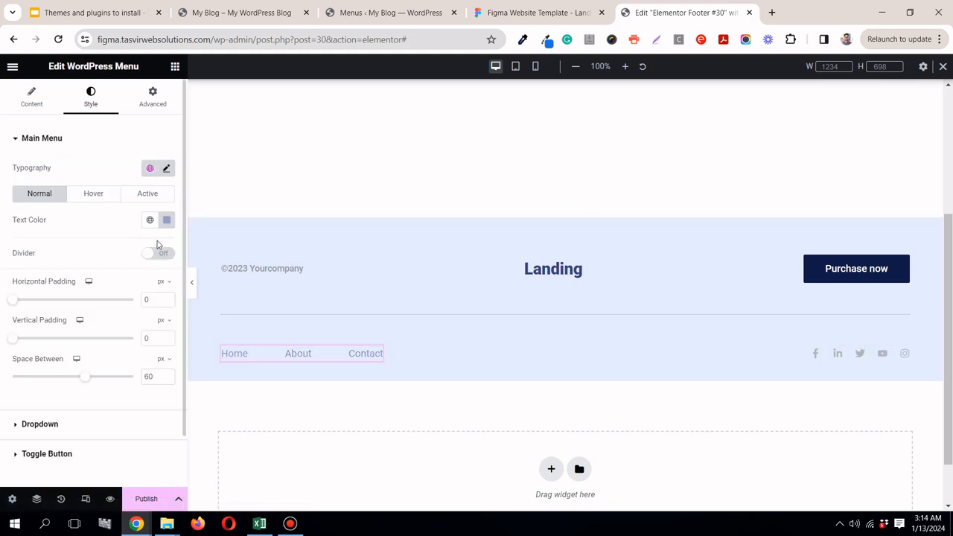
click(103, 192)
click(150, 220)
scroll(84, 383, down, 1)
click(74, 385)
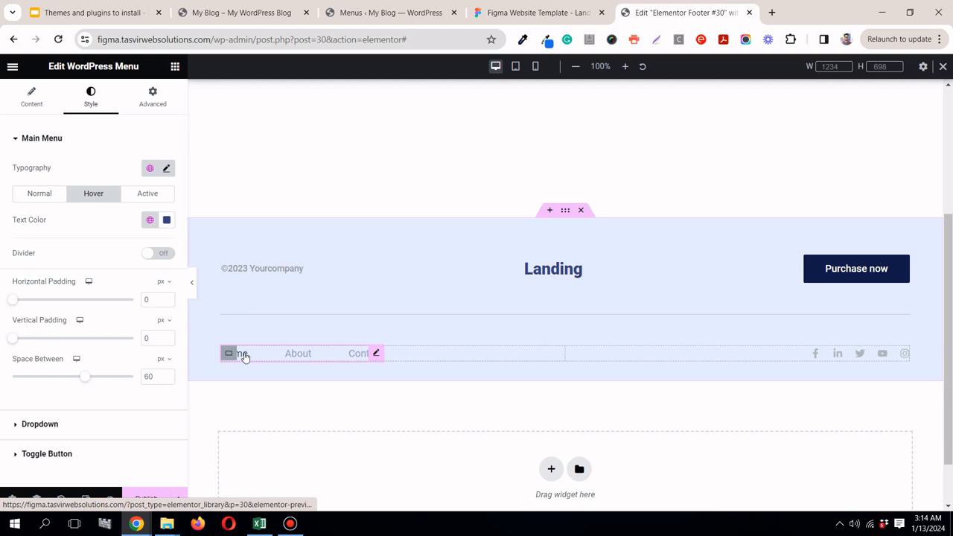
Step: Preview the footer full width on desktop and check its layout at tablet size
click(193, 285)
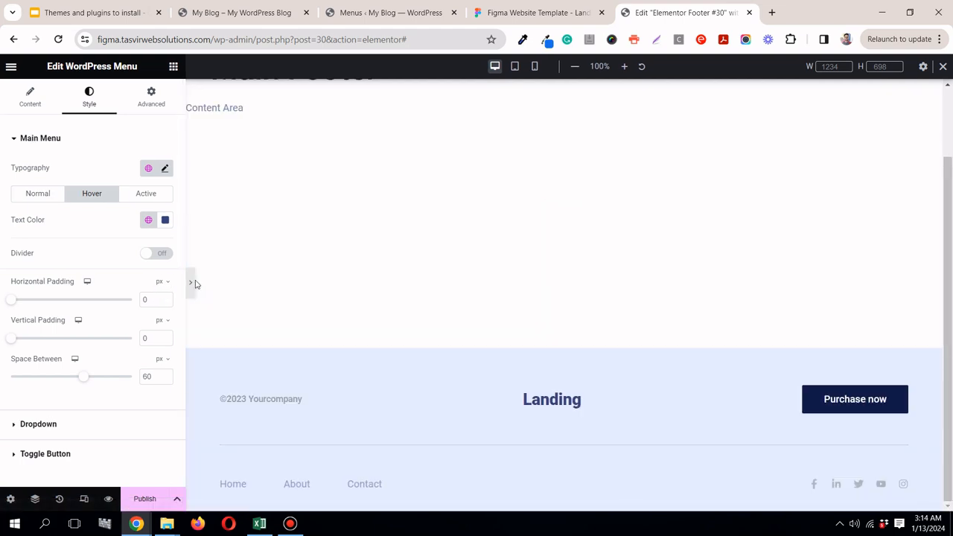
scroll(3, 298, up, 1)
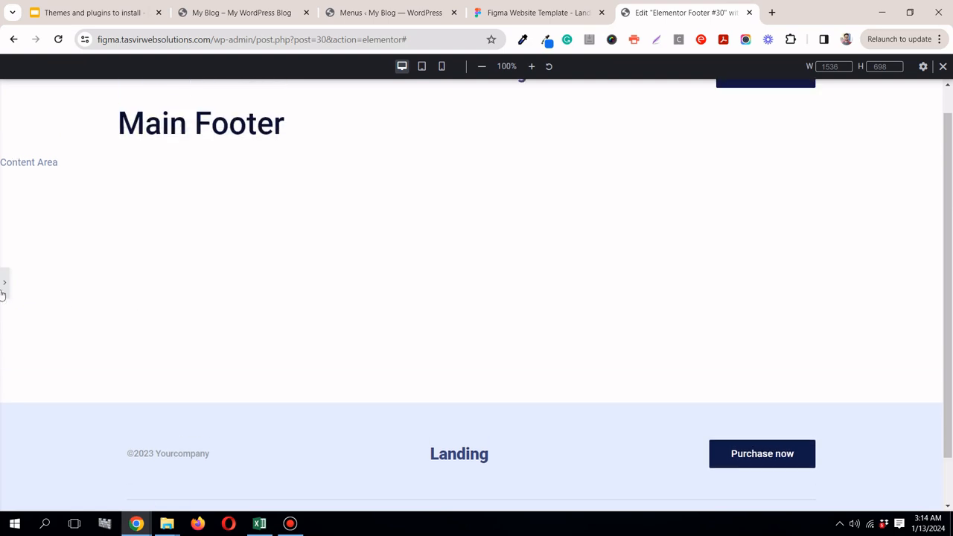
scroll(254, 292, down, 1)
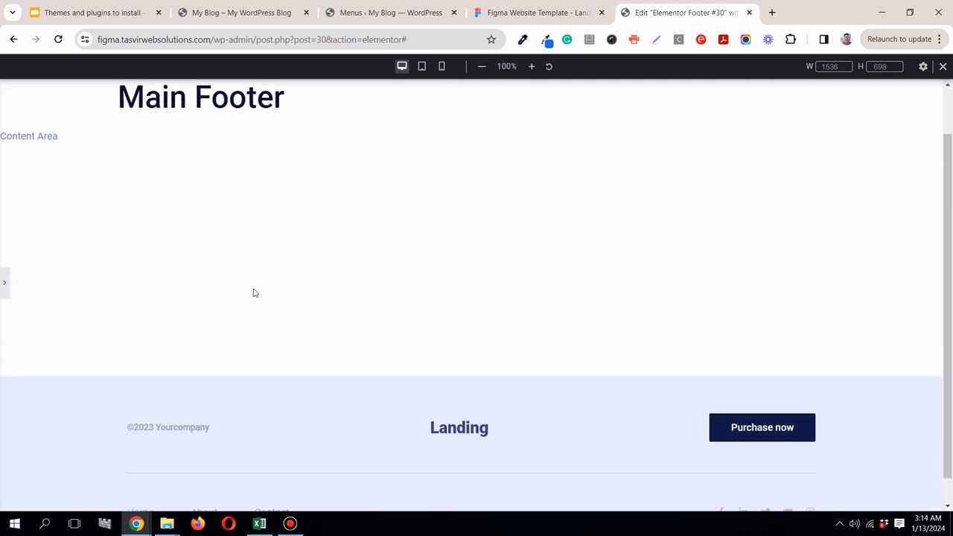
click(4, 289)
click(516, 66)
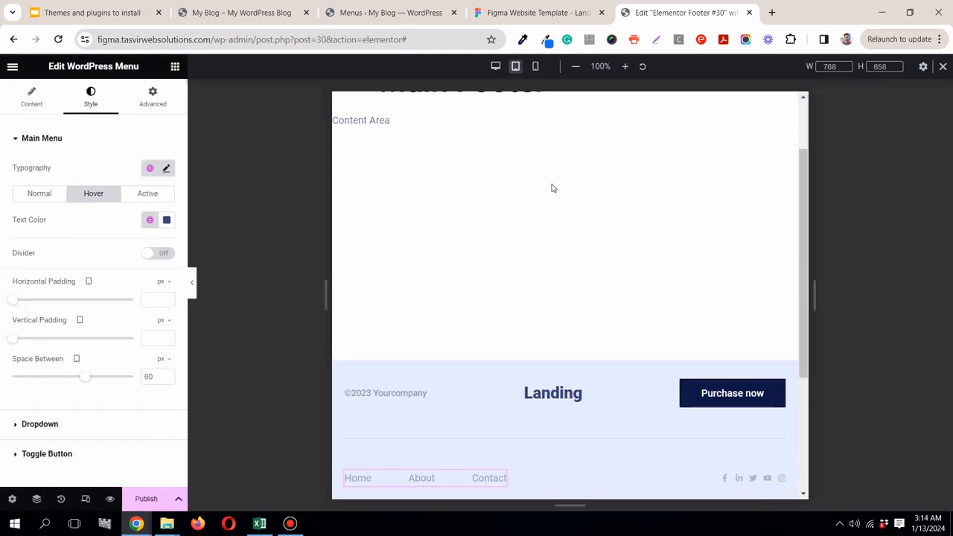
scroll(585, 219, down, 3)
scroll(632, 236, up, 2)
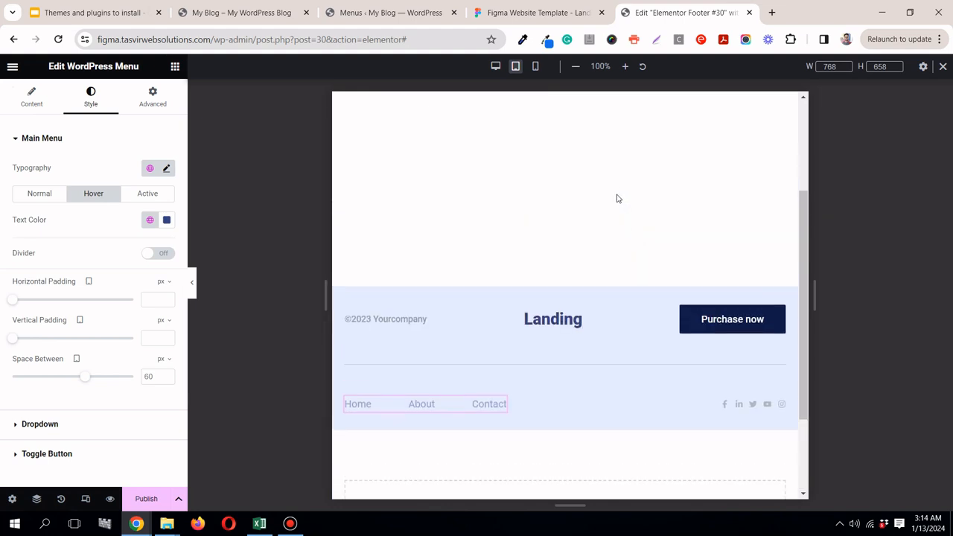
Step: In mobile view, set the upper footer container's width to 100% and justify its content to the center
click(536, 67)
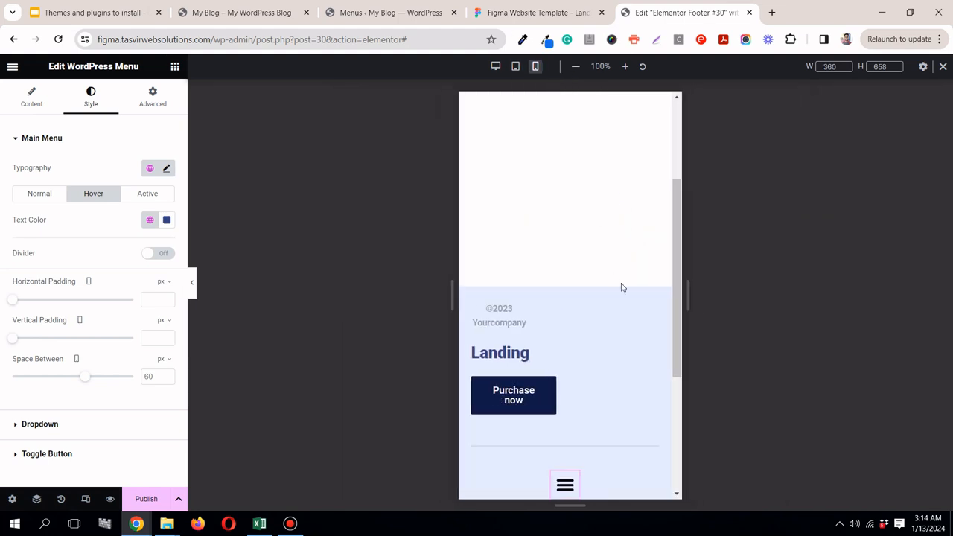
scroll(620, 285, down, 2)
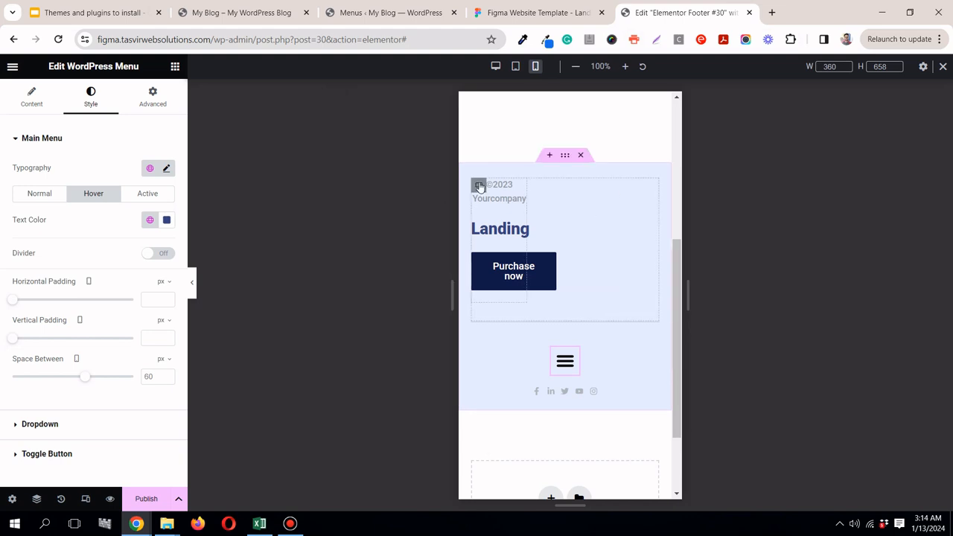
click(479, 187)
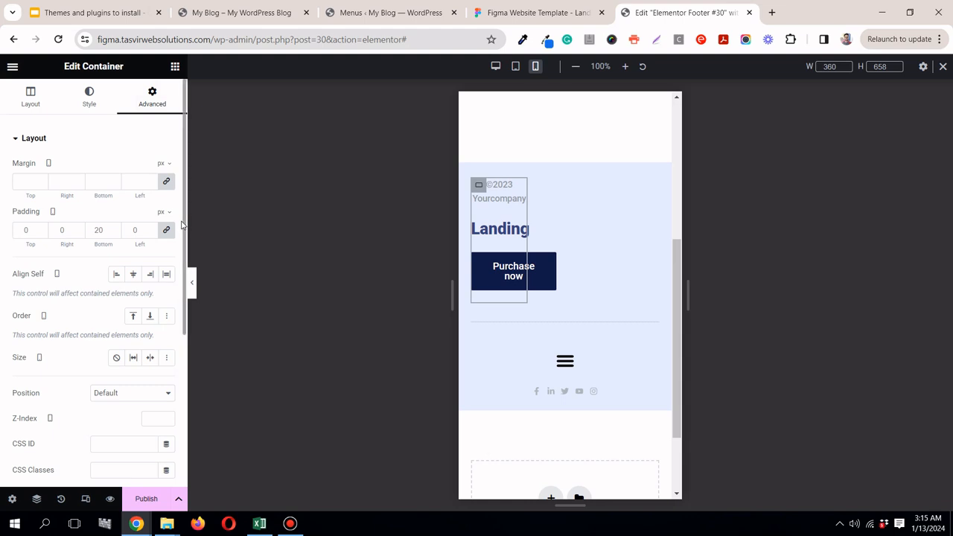
click(35, 94)
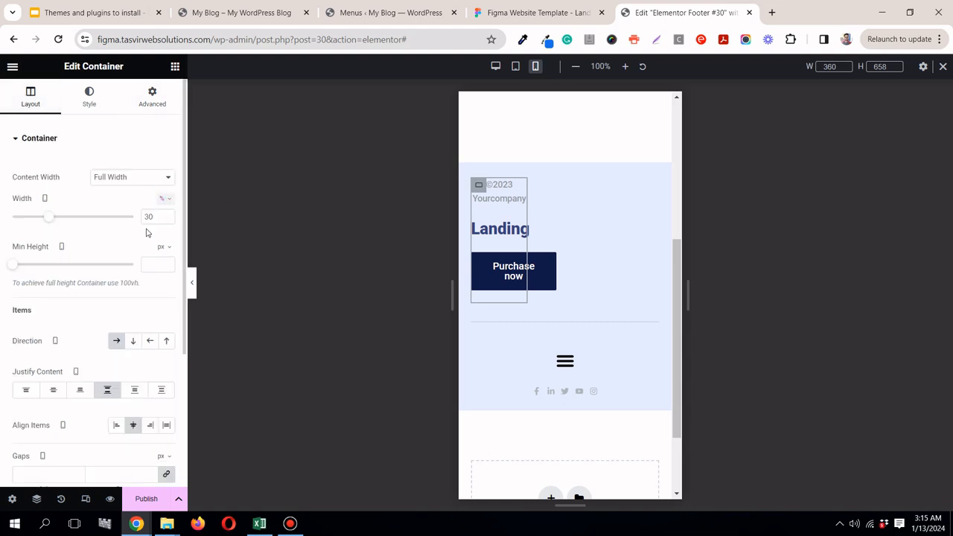
text(100)
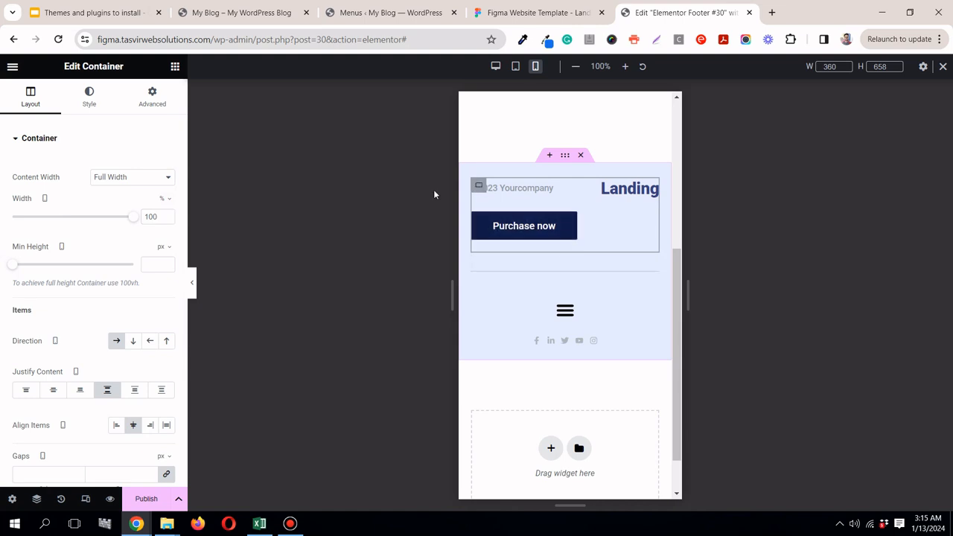
click(53, 389)
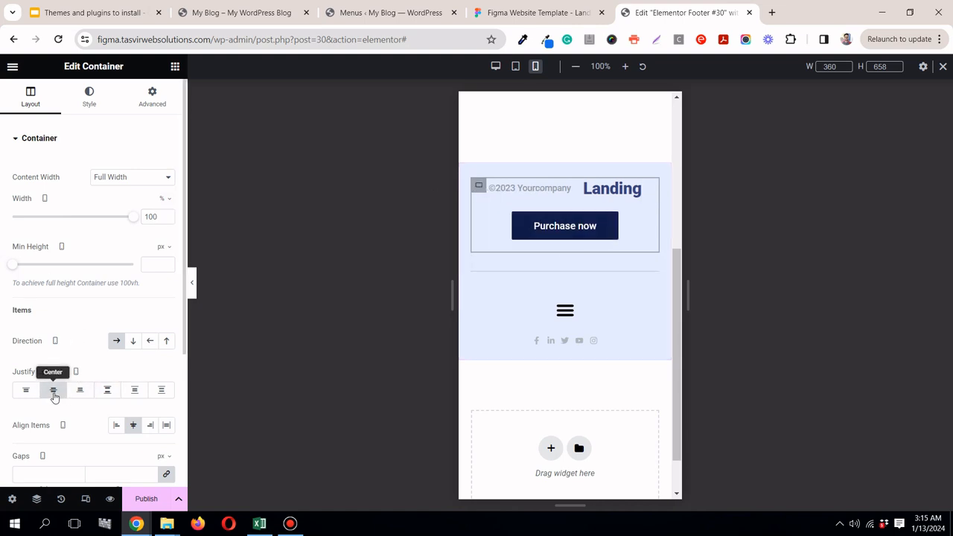
Step: Test the footer menu's mobile toggle and set the menu's mobile dropdown breakpoint to None
click(566, 321)
click(564, 319)
click(565, 319)
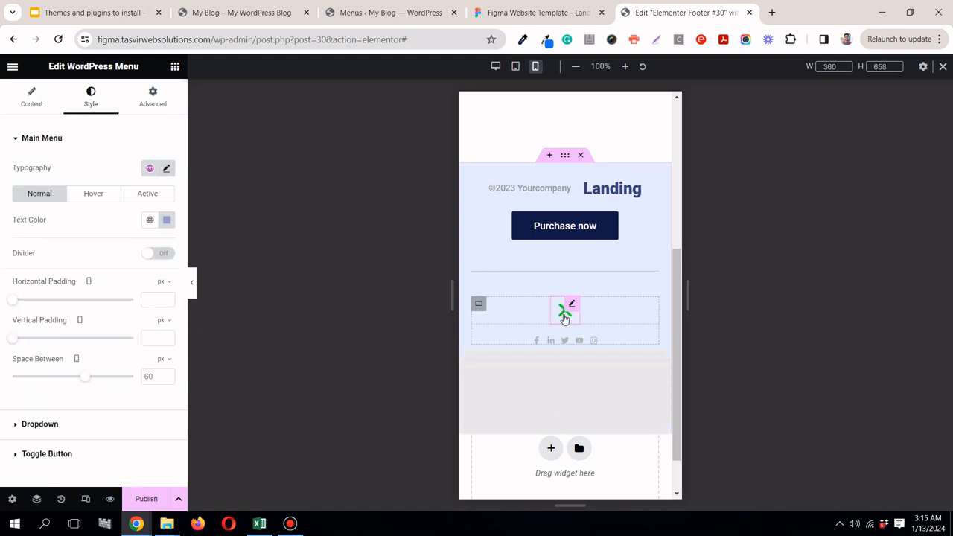
click(556, 325)
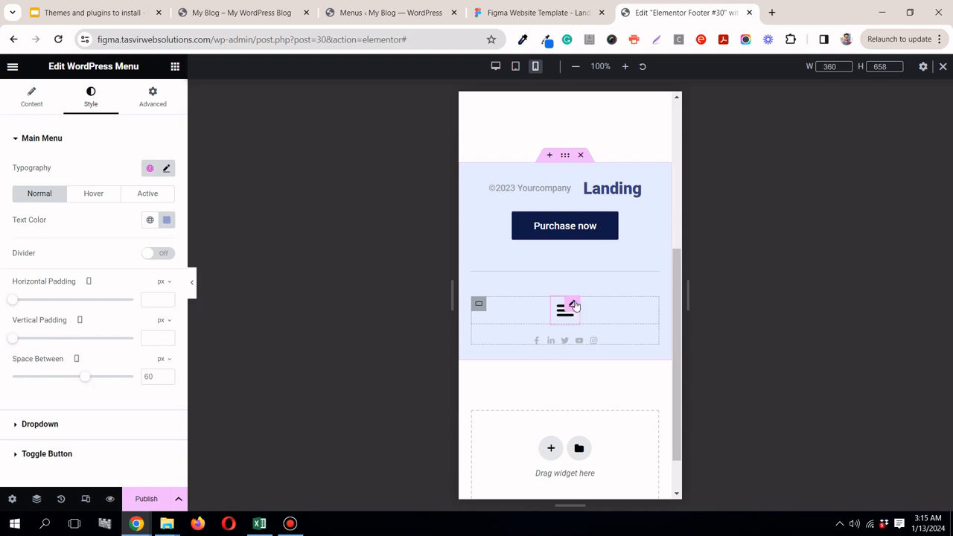
click(50, 98)
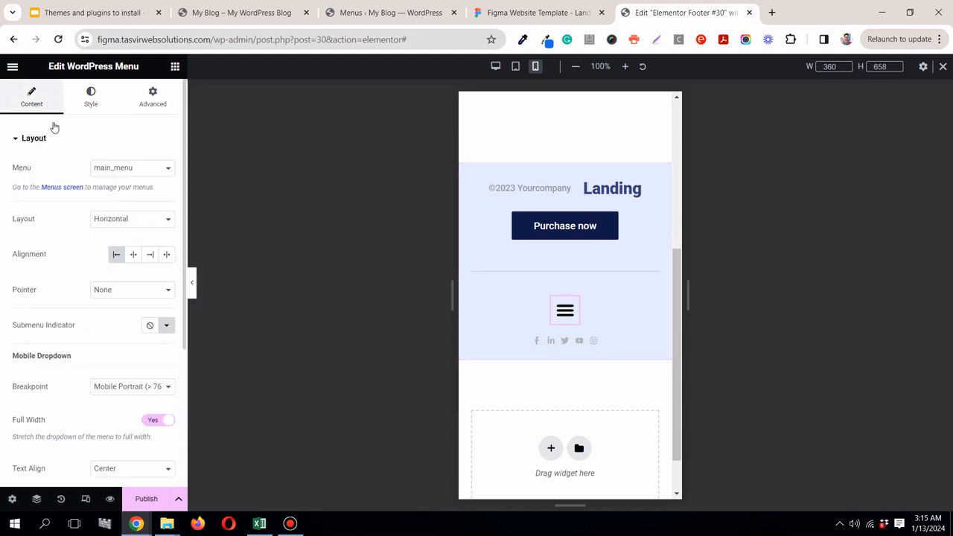
click(139, 388)
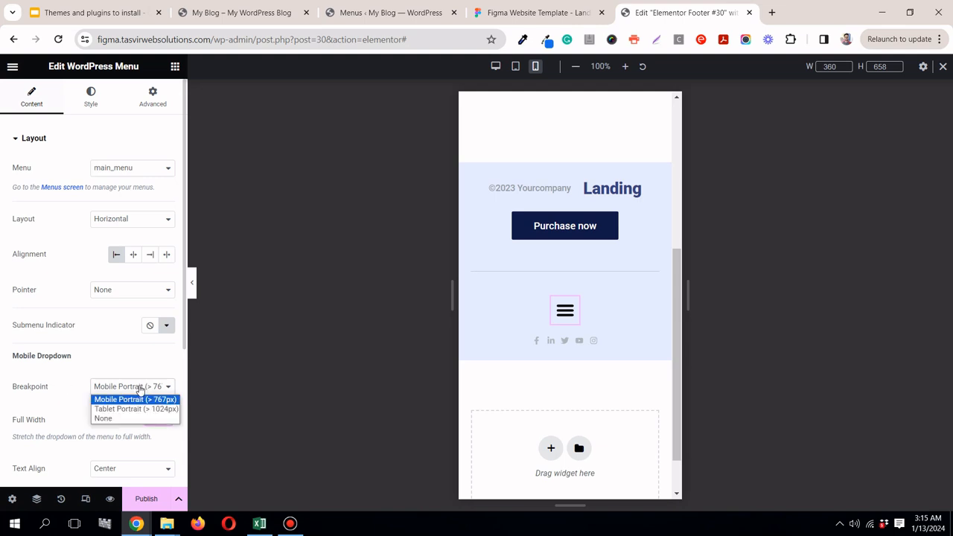
click(123, 421)
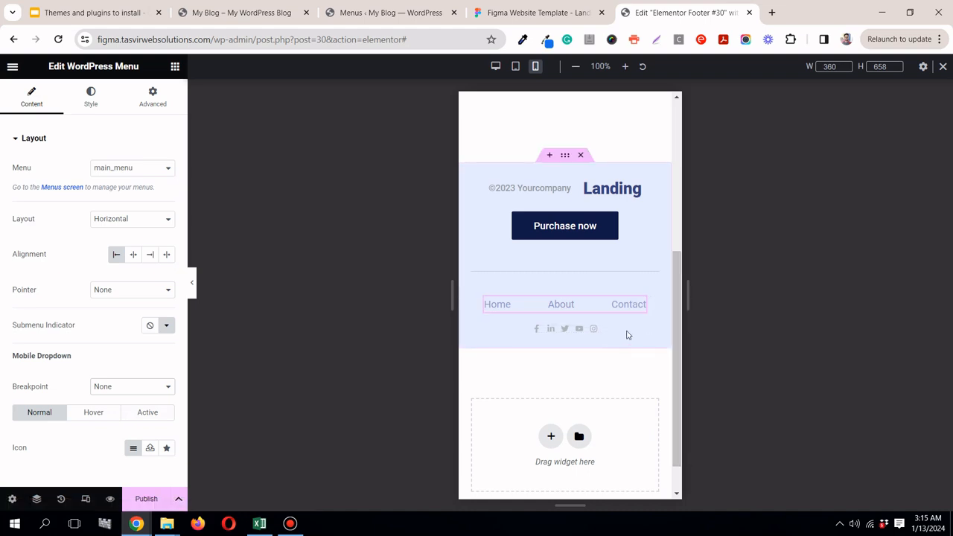
Step: Set the social icons' mobile size to 21 px and their spacing to 29 px
click(590, 334)
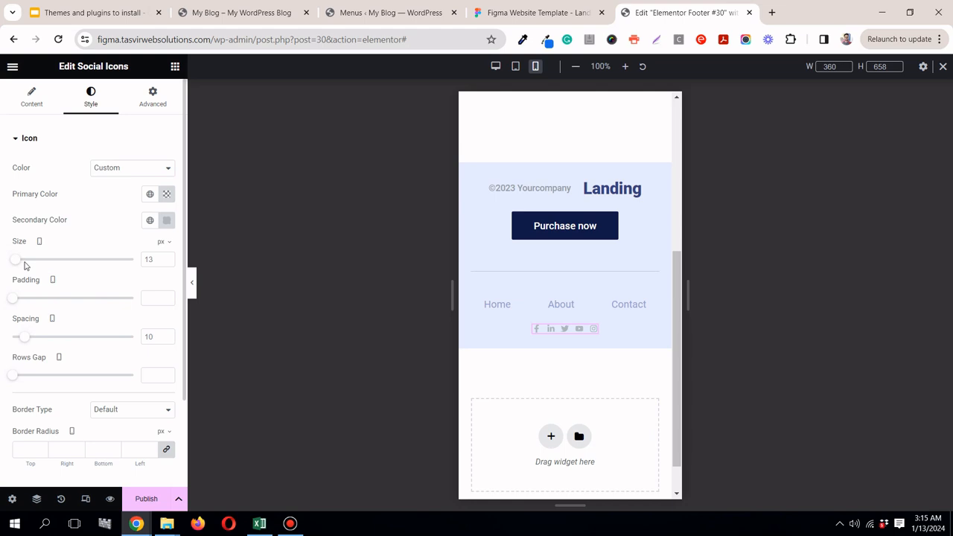
drag(18, 262, 21, 260)
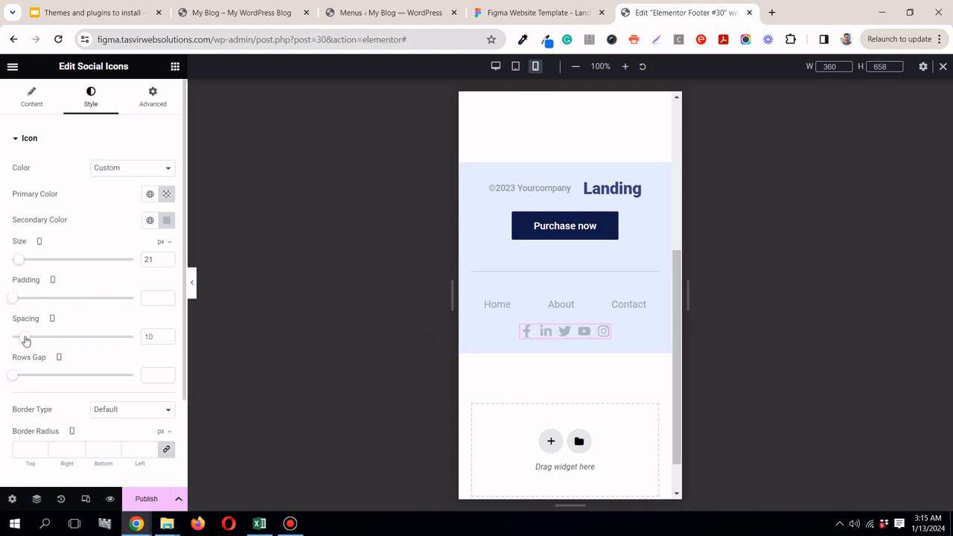
drag(24, 339, 49, 338)
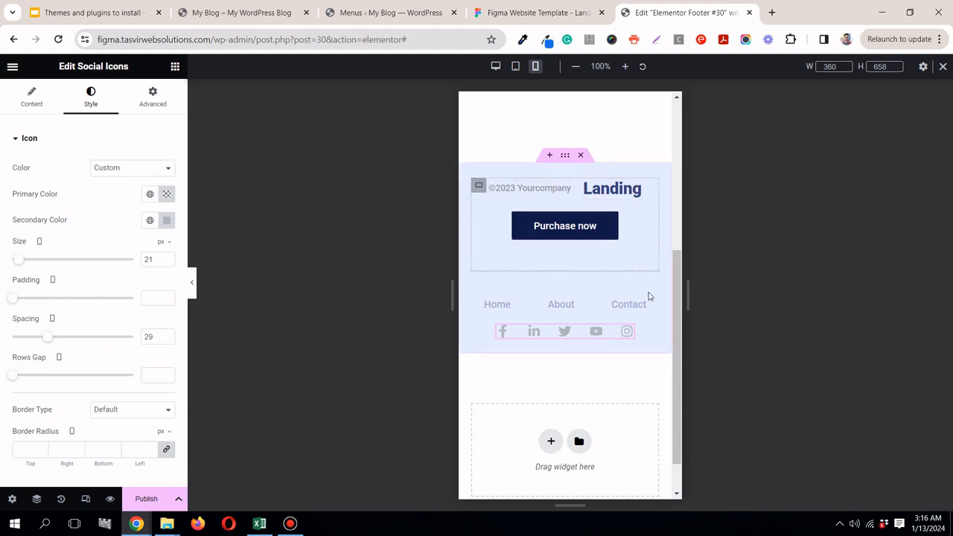
Step: Return to desktop view and publish the footer template with a display condition that includes the entire site
click(494, 68)
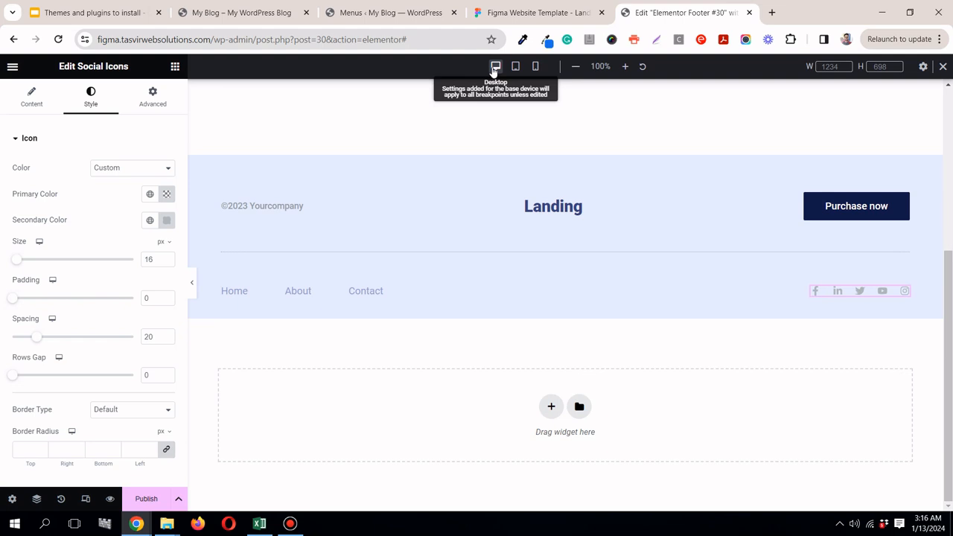
click(152, 504)
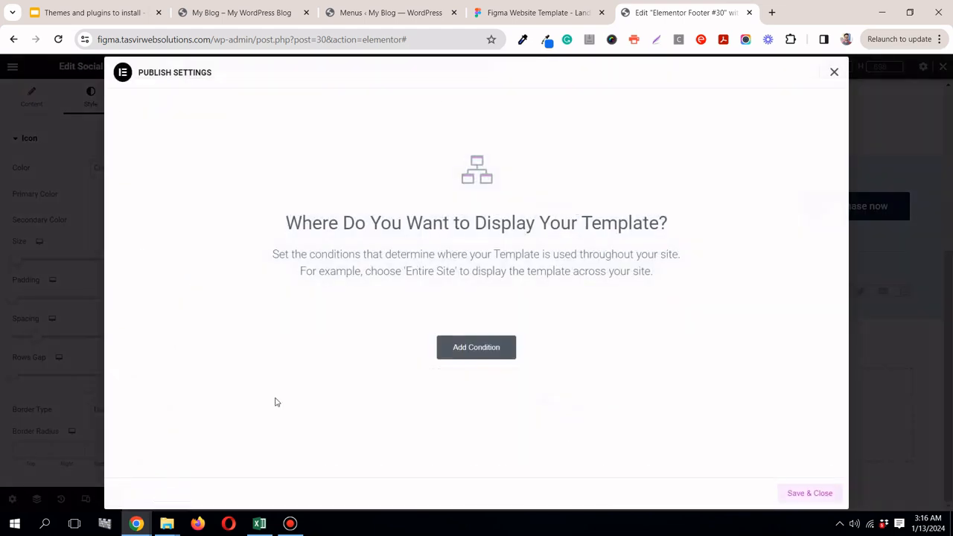
click(461, 350)
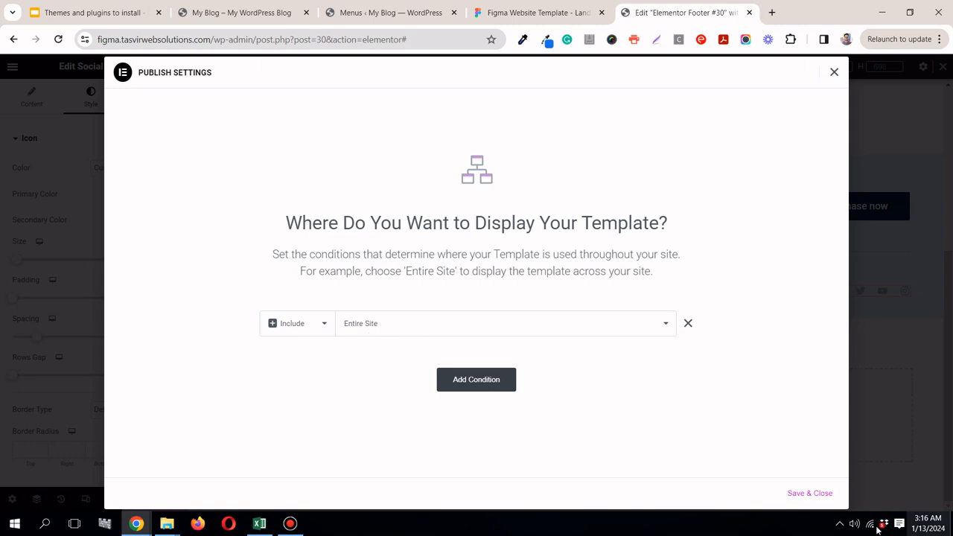
click(828, 497)
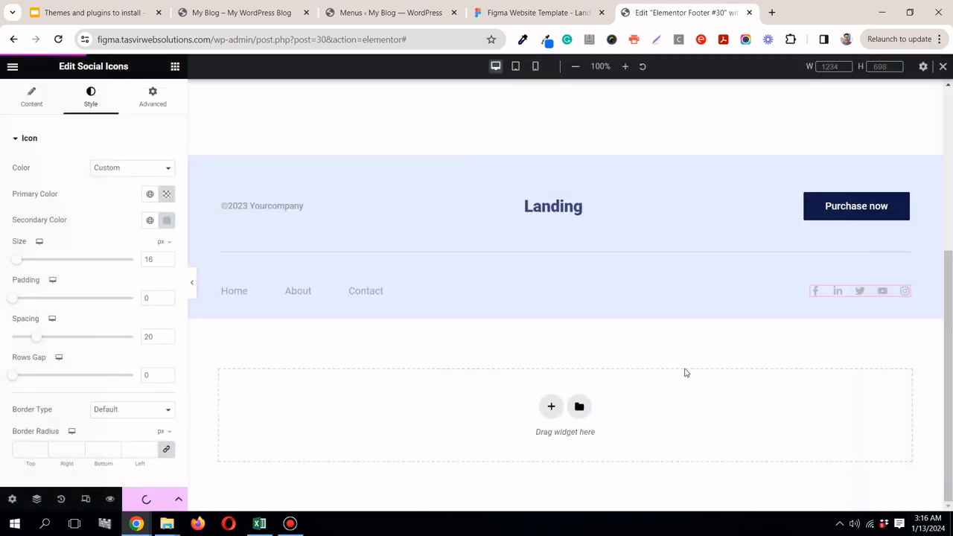
Step: Switch to the live My Blog page and inspect the published footer, including its Landing logo
click(261, 13)
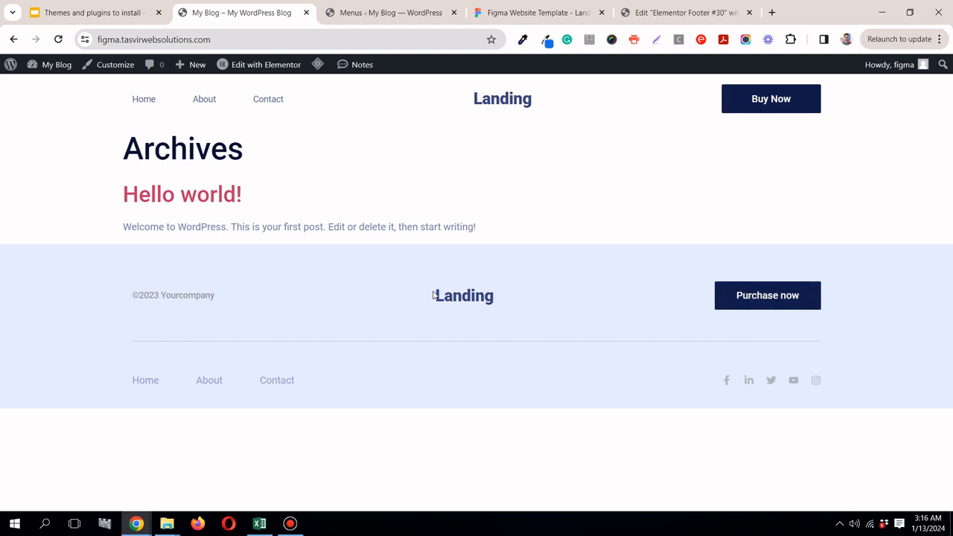
drag(433, 295, 521, 298)
click(521, 298)
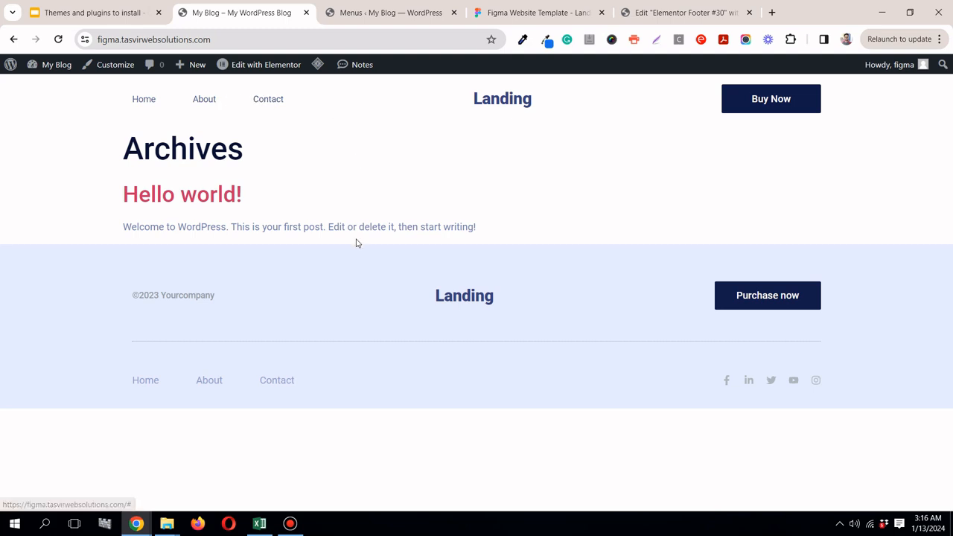
Step: Review the Figma landing page design from its footer up to the hero section, and compare it with the footer template in Elementor
click(555, 15)
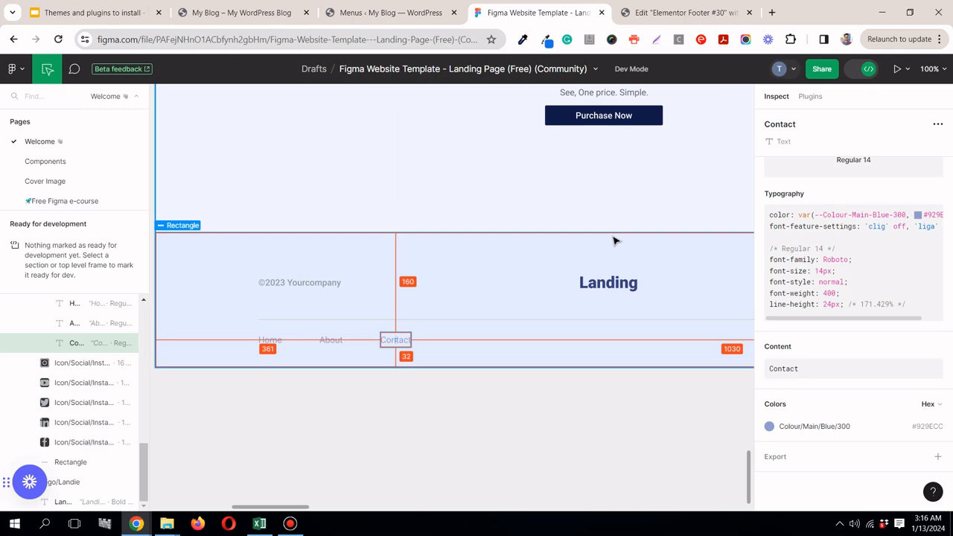
scroll(612, 236, down, 5)
scroll(612, 233, down, 8)
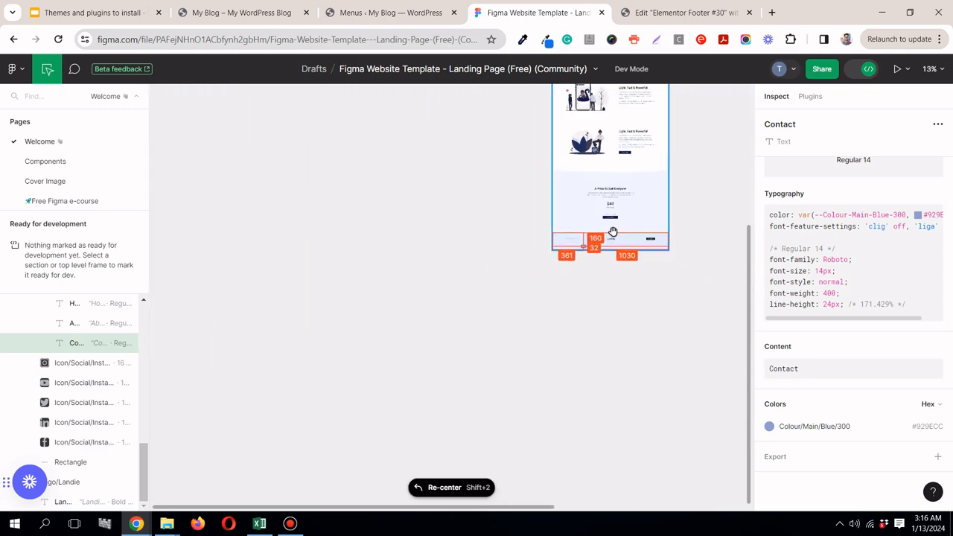
scroll(637, 205, up, 4)
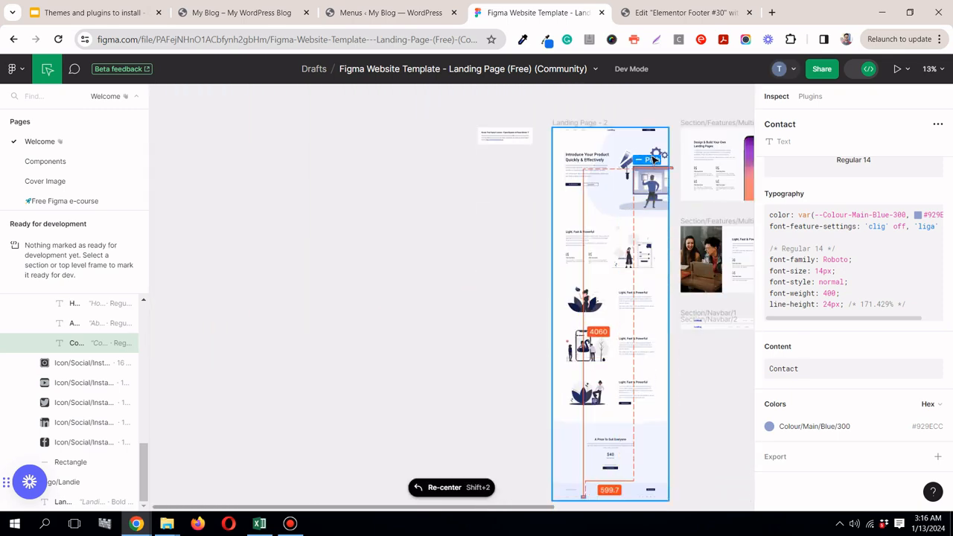
scroll(650, 154, up, 1)
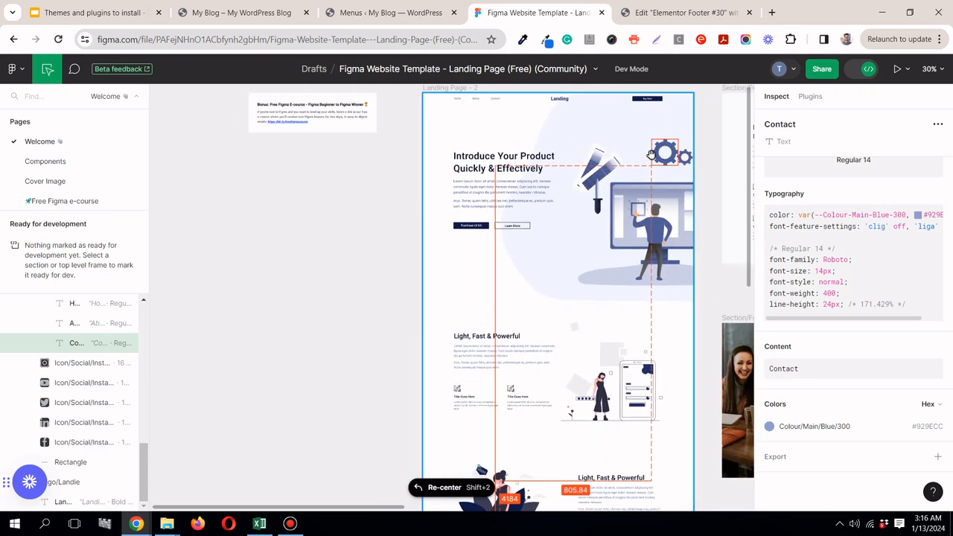
click(640, 9)
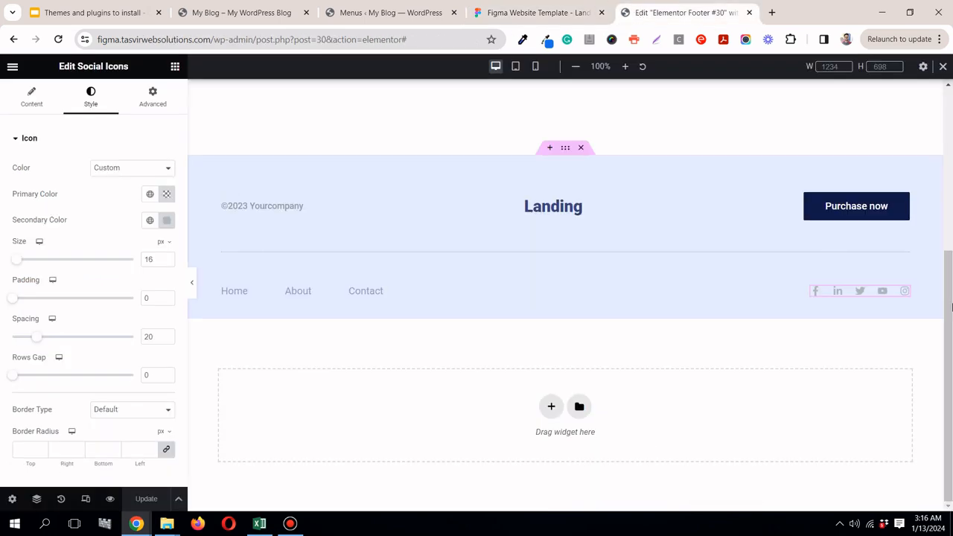
scroll(551, 291, up, 4)
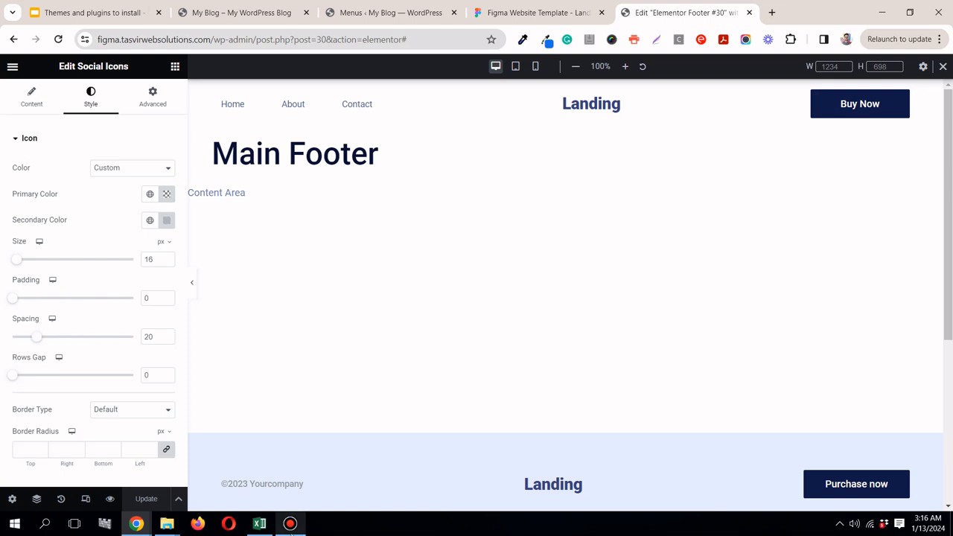
click(291, 524)
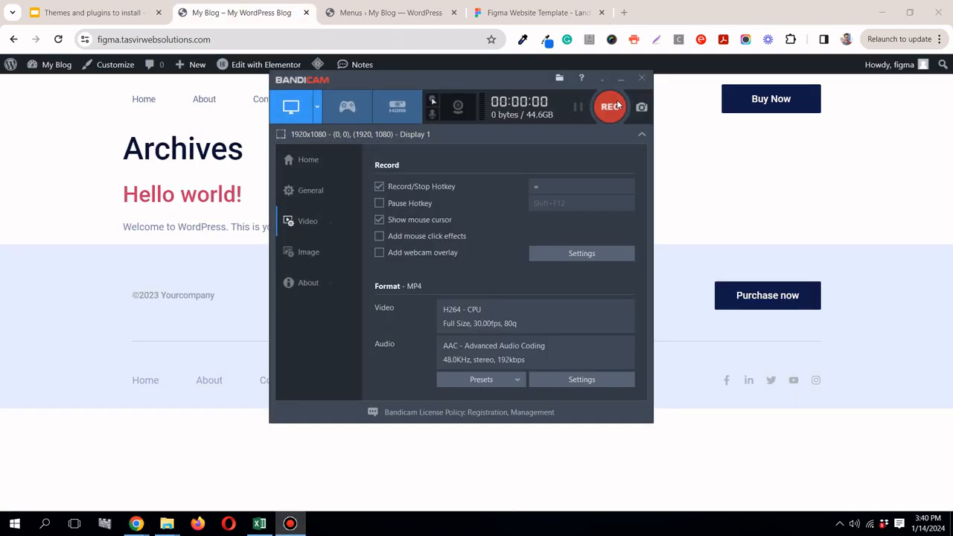
click(618, 81)
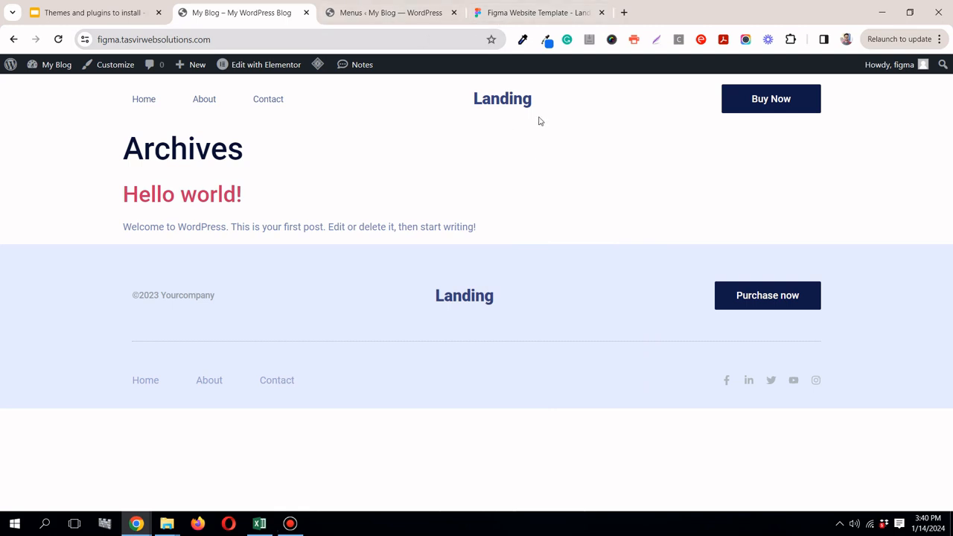
Step: Compare the live My Blog page with the Figma landing page's header, reload the Figma file, and return to the blog page
click(534, 15)
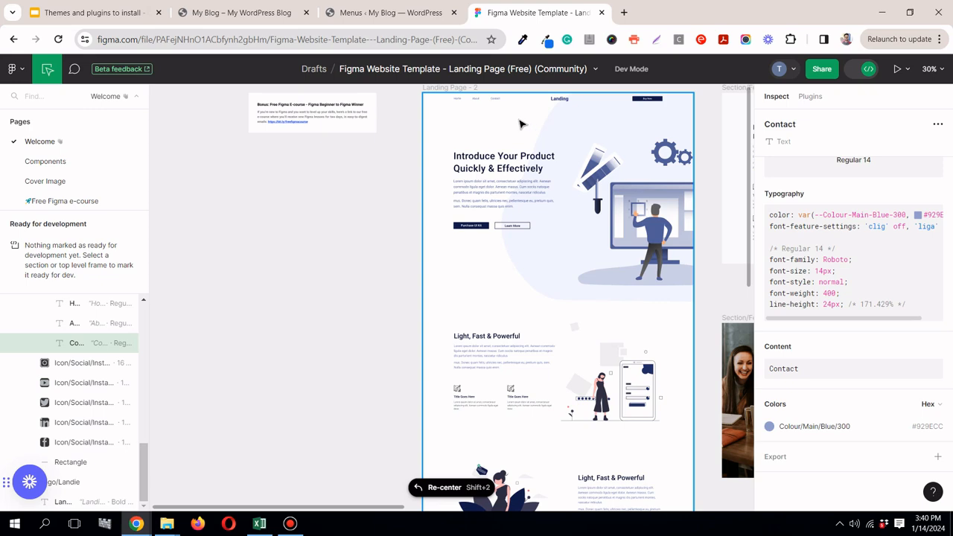
click(266, 14)
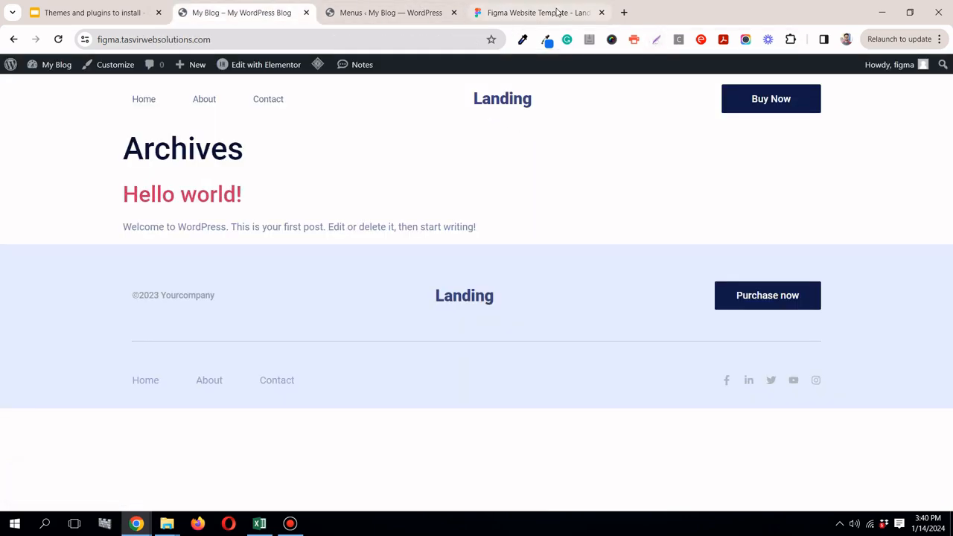
click(525, 13)
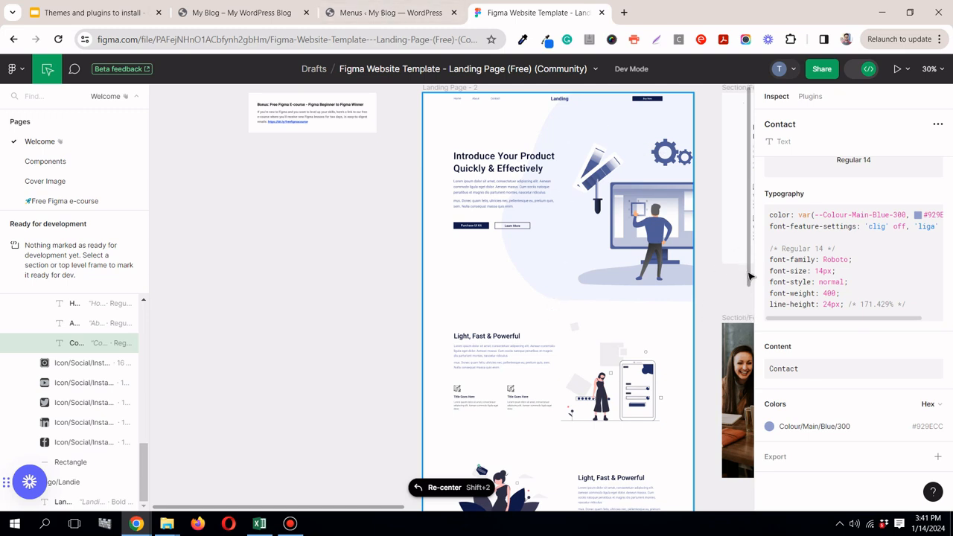
click(58, 39)
click(238, 13)
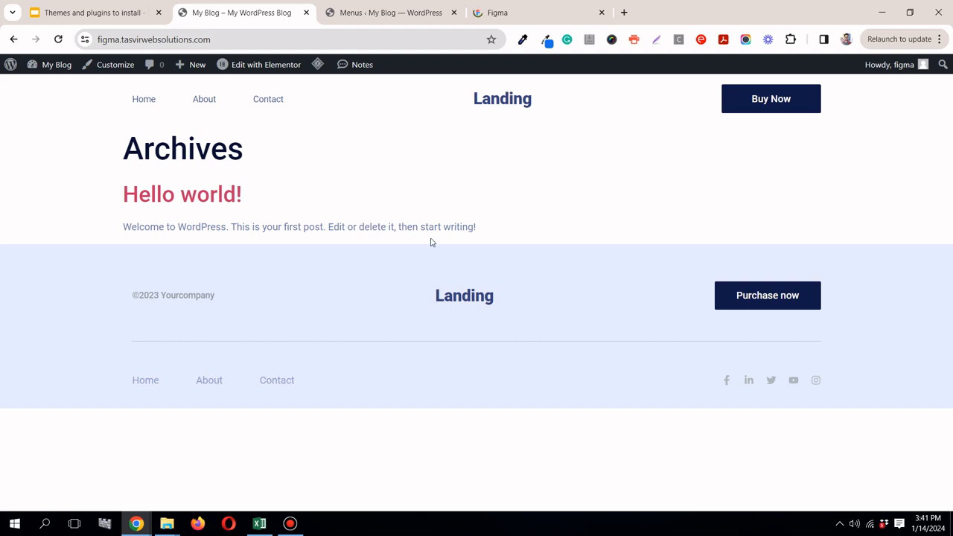
Step: Open the Main Header template for Elementor editing in a new browser tab and preview its layout at full width
mouse_move(270, 69)
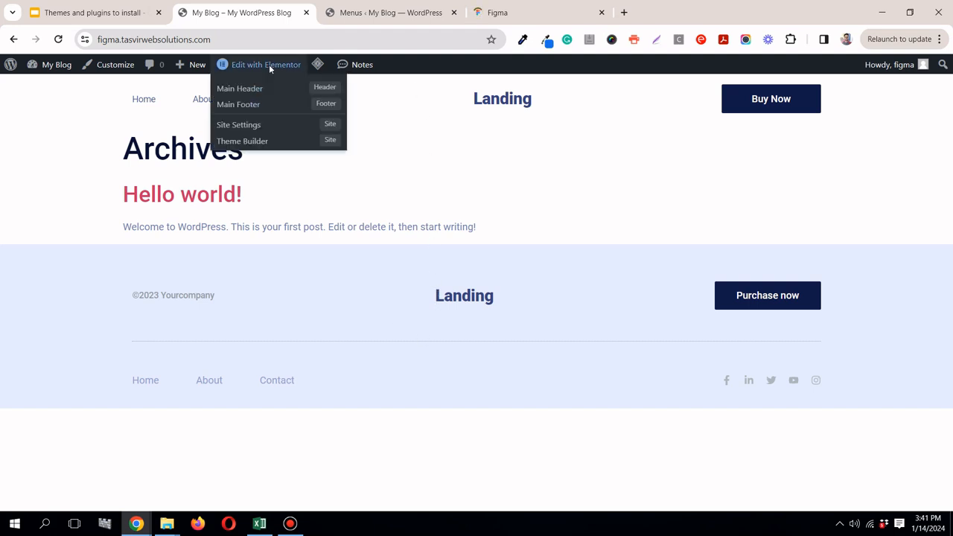
right_click(233, 89)
click(245, 101)
click(404, 8)
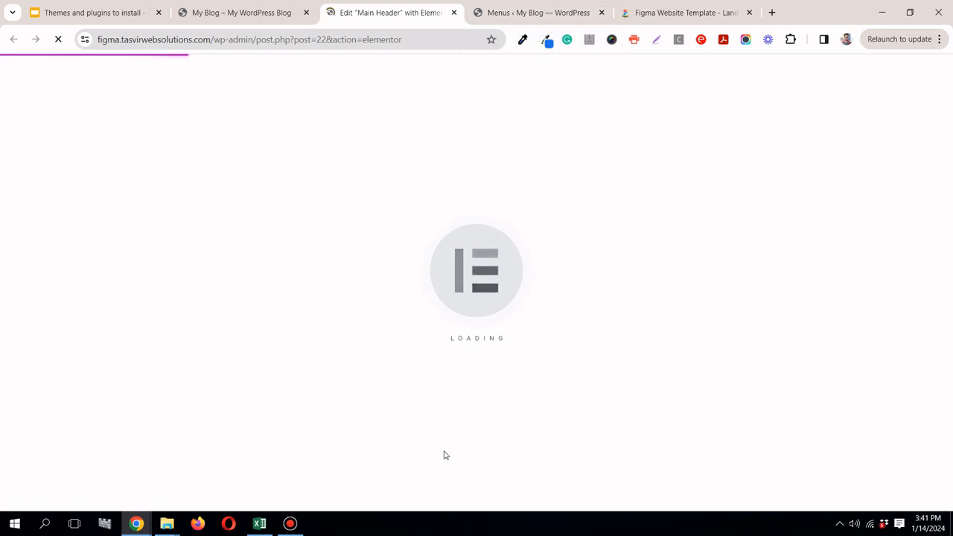
click(692, 9)
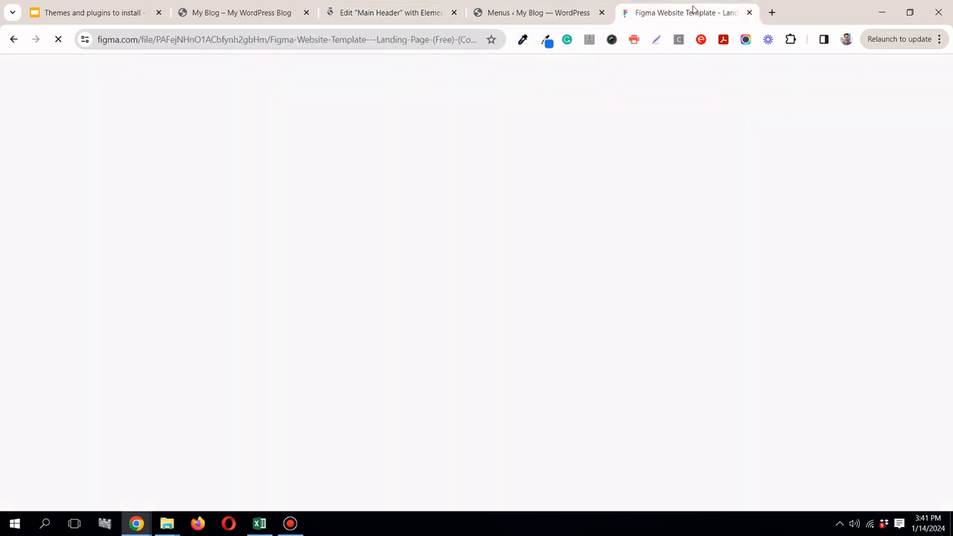
click(420, 15)
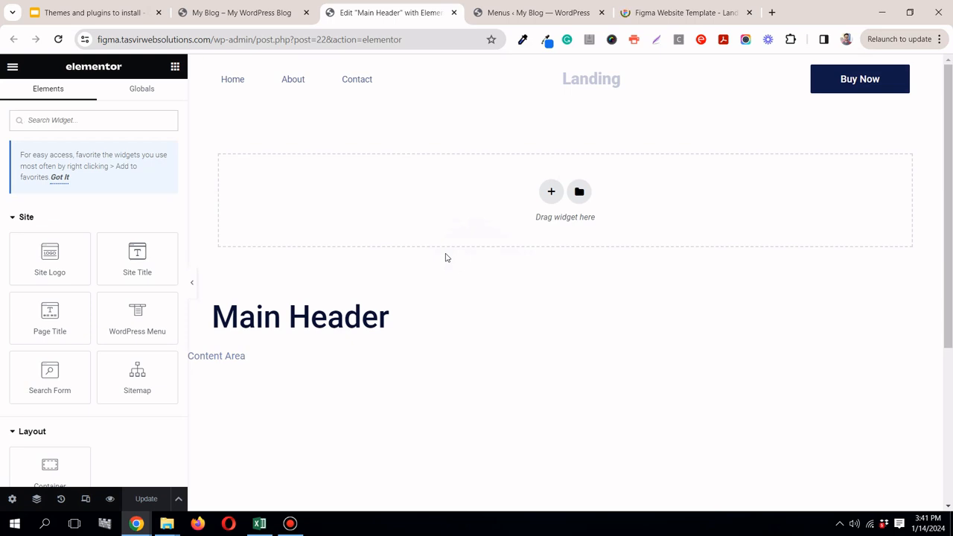
drag(950, 112, 897, 44)
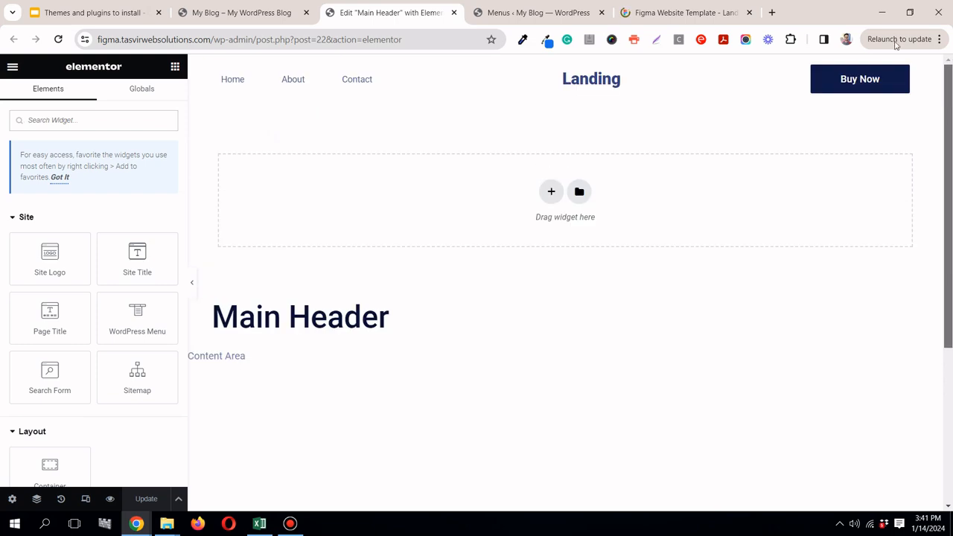
click(192, 283)
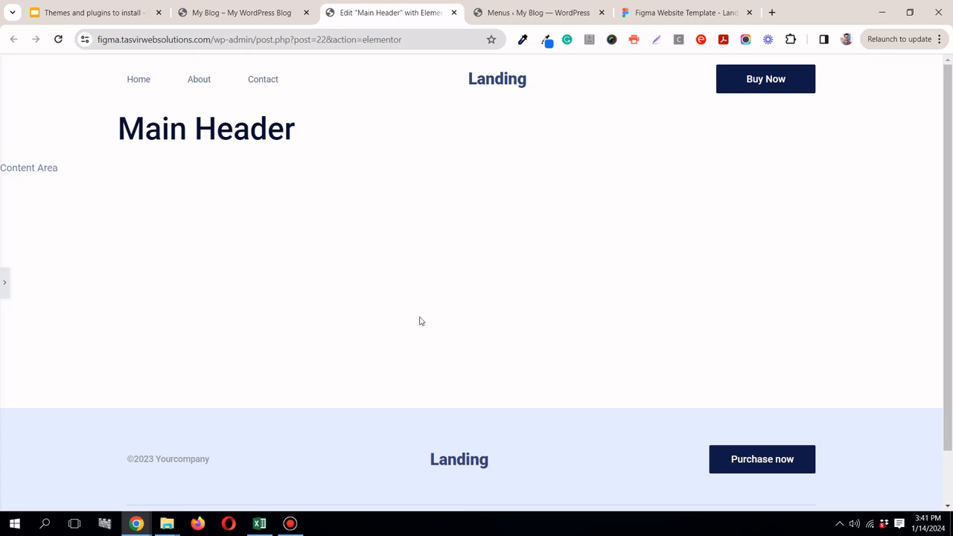
click(5, 298)
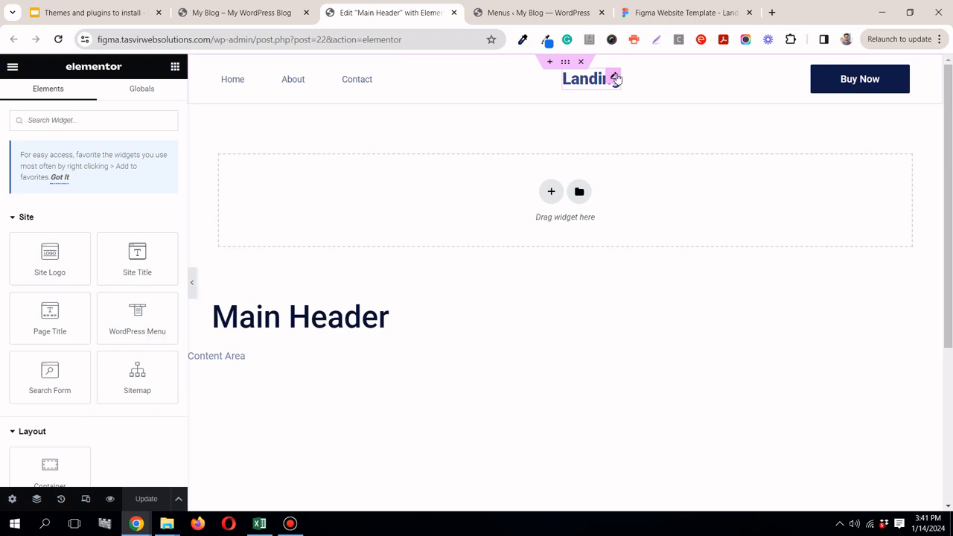
Step: Give the header's Landing heading a custom width of 15%
click(616, 79)
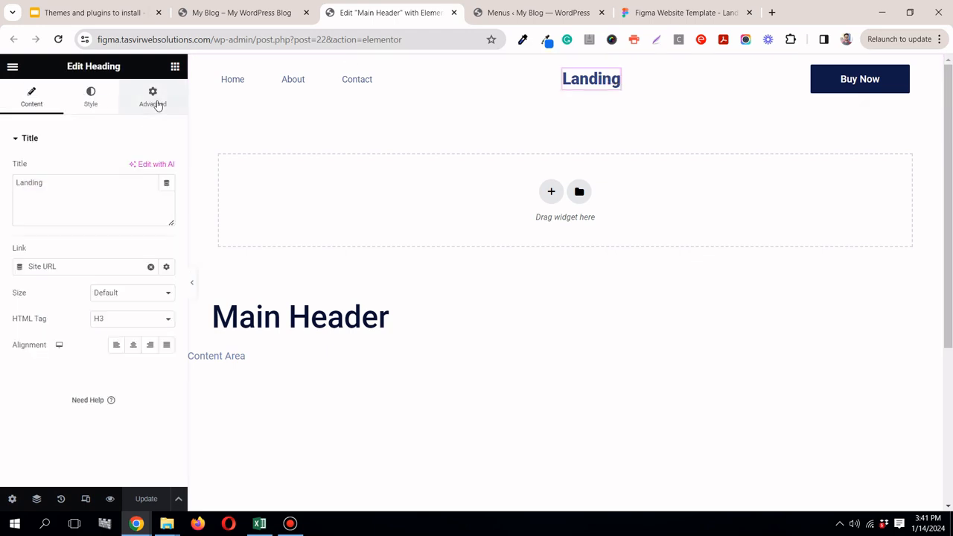
click(156, 105)
click(139, 268)
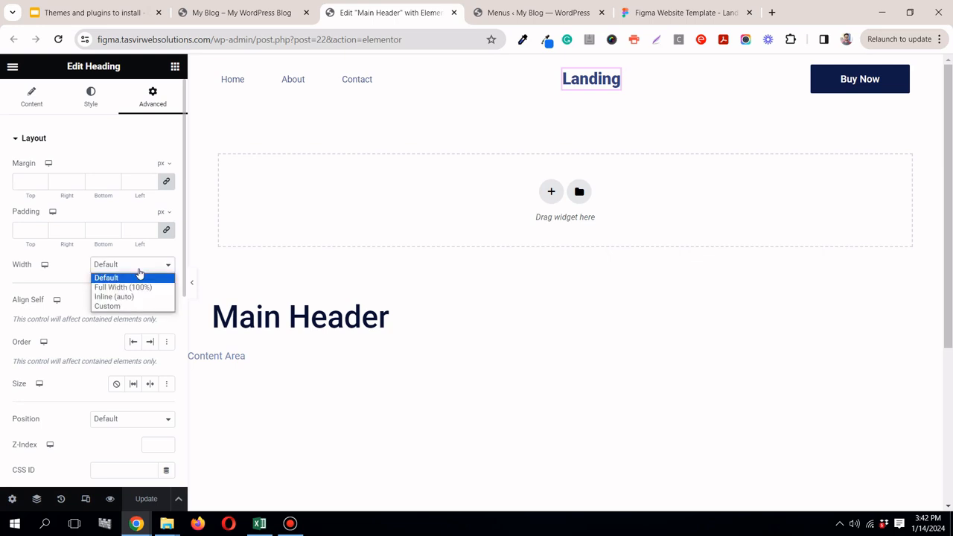
click(123, 307)
drag(13, 310, 33, 311)
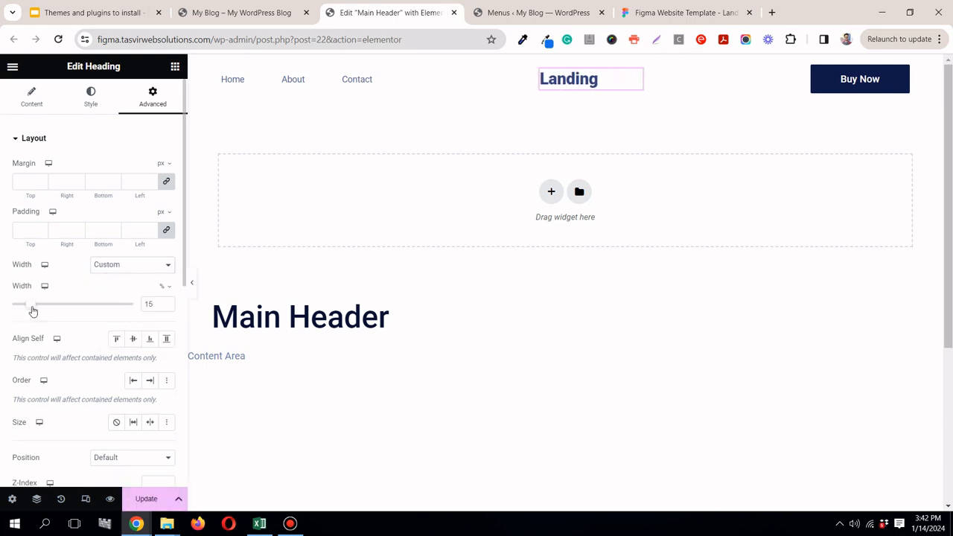
Step: Widen the header's Landing heading to 20%, checking its alignment with the footer logo at full width, and update the template
click(193, 283)
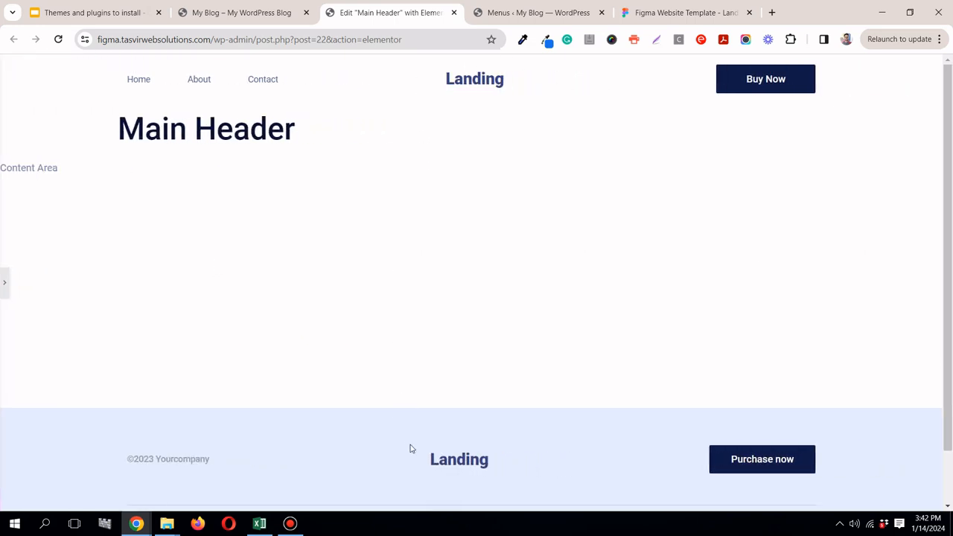
click(2, 285)
drag(32, 311, 34, 311)
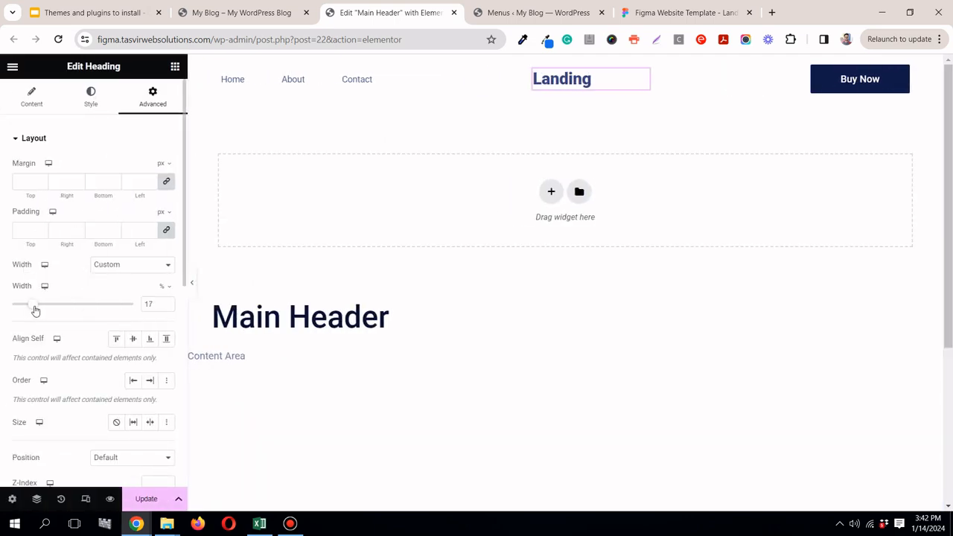
click(191, 282)
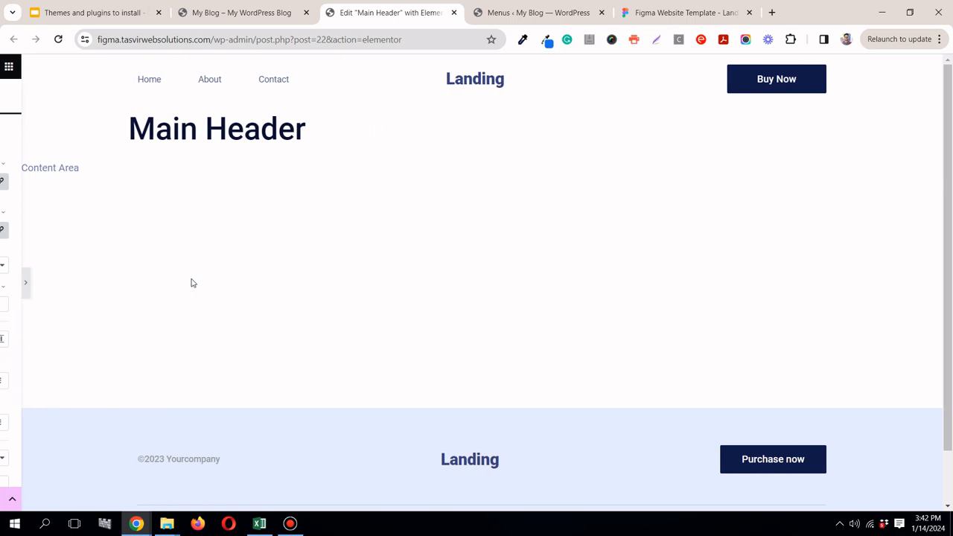
click(3, 288)
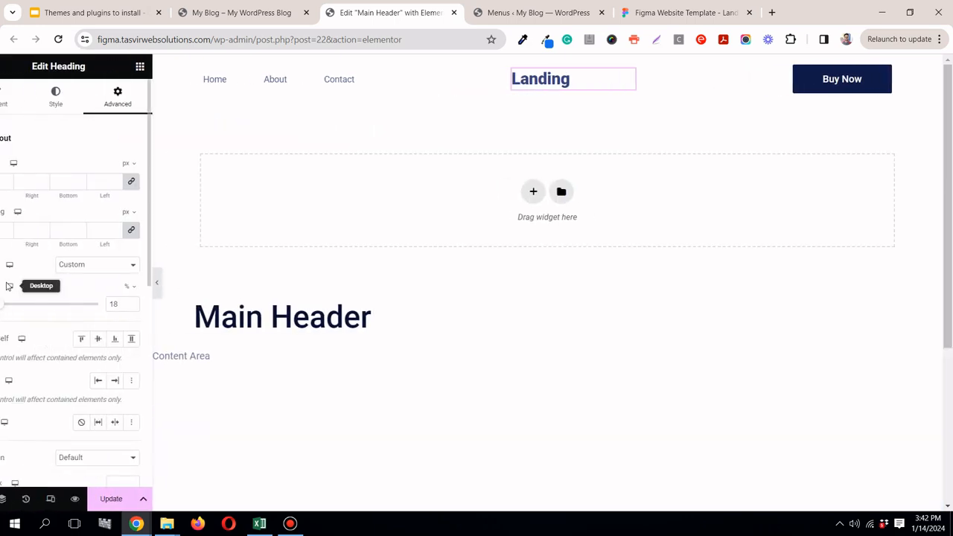
drag(31, 308, 32, 308)
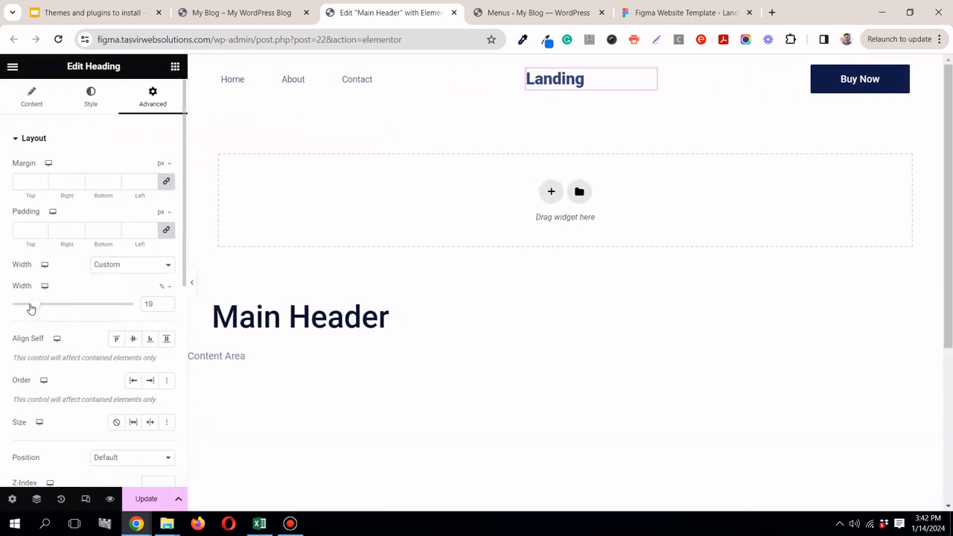
click(192, 283)
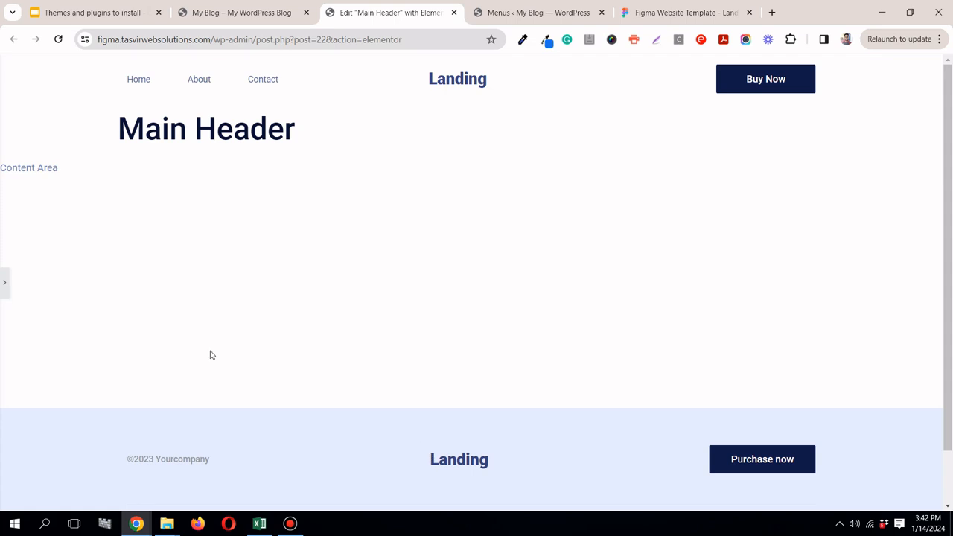
click(5, 283)
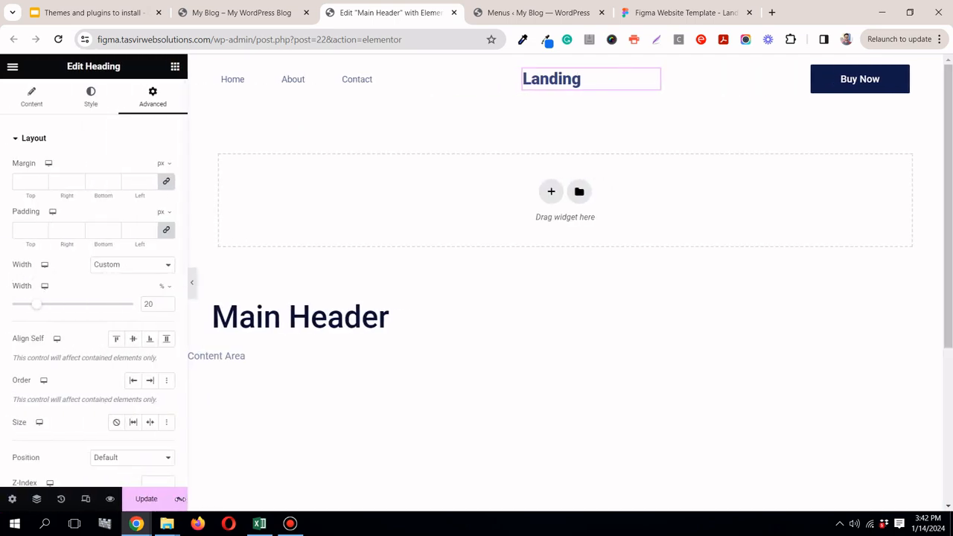
click(147, 499)
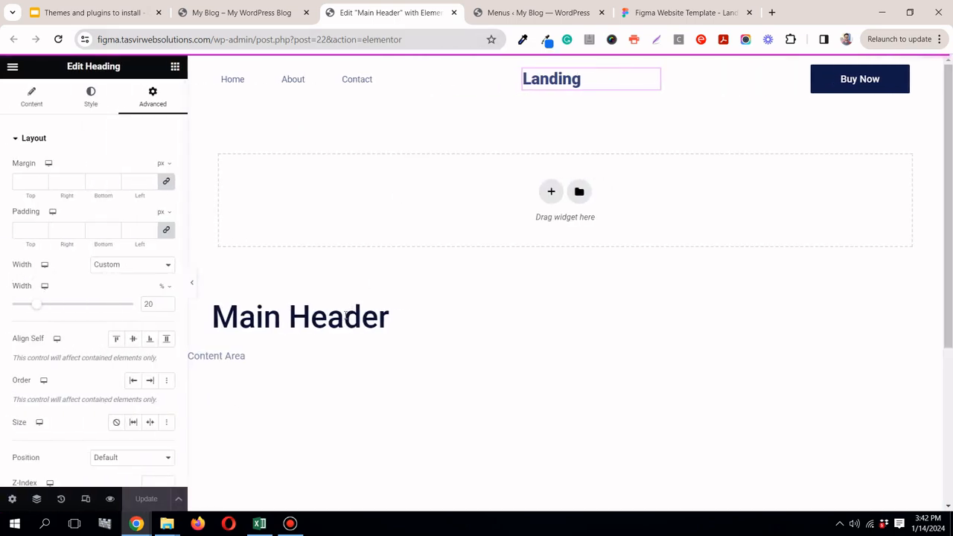
Step: Switch the header to tablet view and set the Landing heading's tablet width to 18%
click(85, 499)
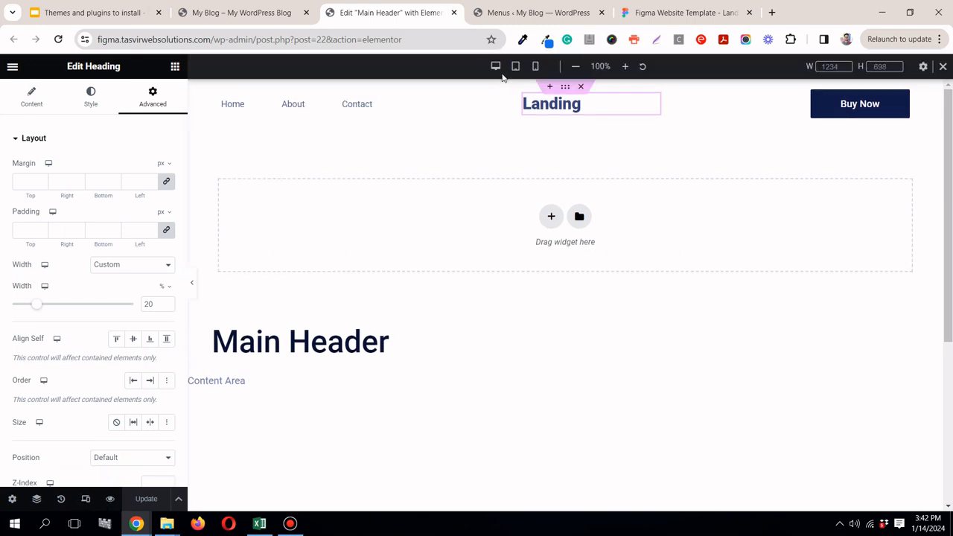
click(516, 66)
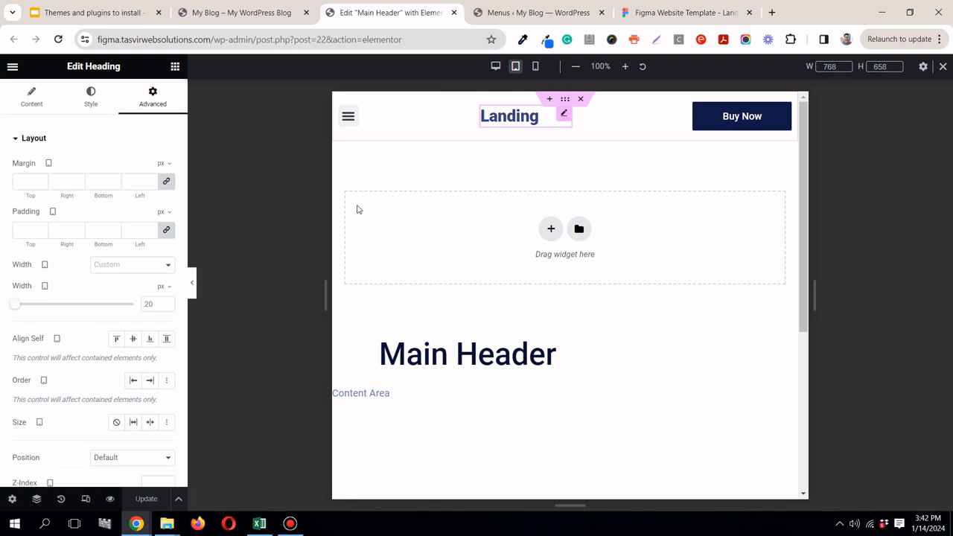
click(164, 288)
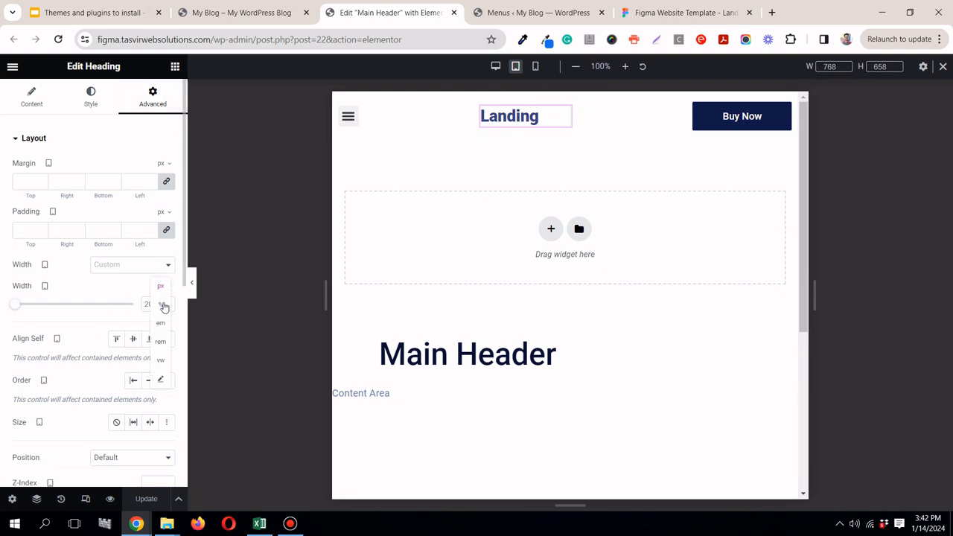
click(164, 306)
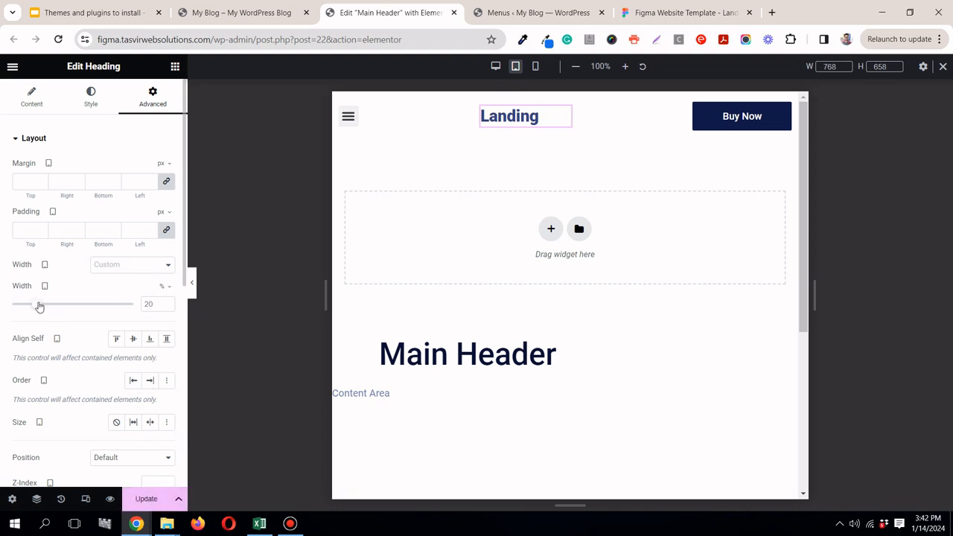
mouse_move(38, 306)
mouse_down()
mouse_move(23, 305)
mouse_move(34, 305)
mouse_up()
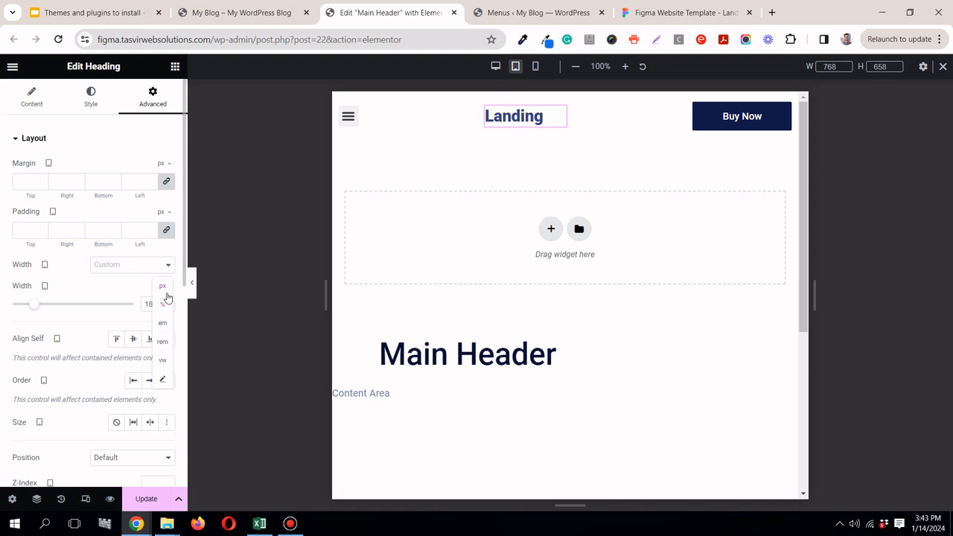
Step: Switch the header to mobile view and set the Landing heading's mobile width to 27%
click(134, 272)
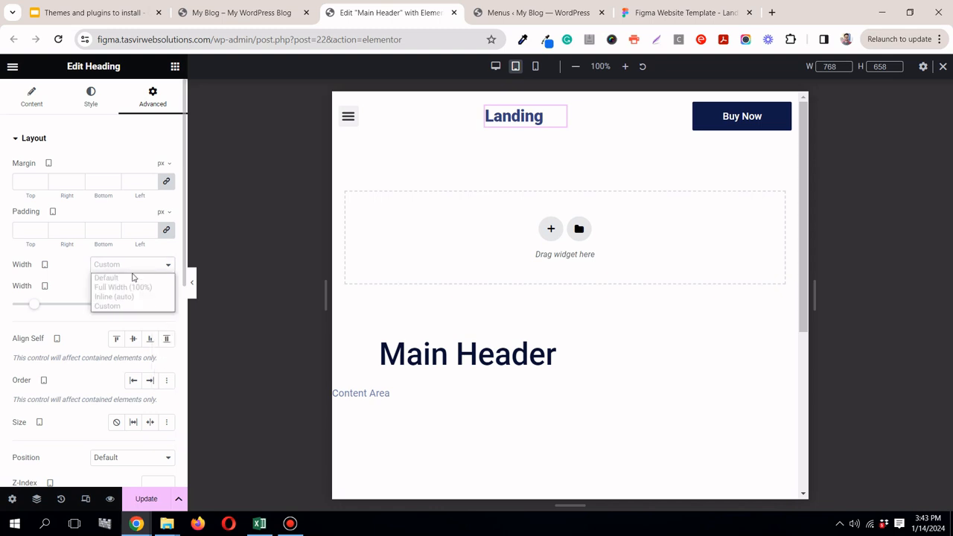
click(170, 306)
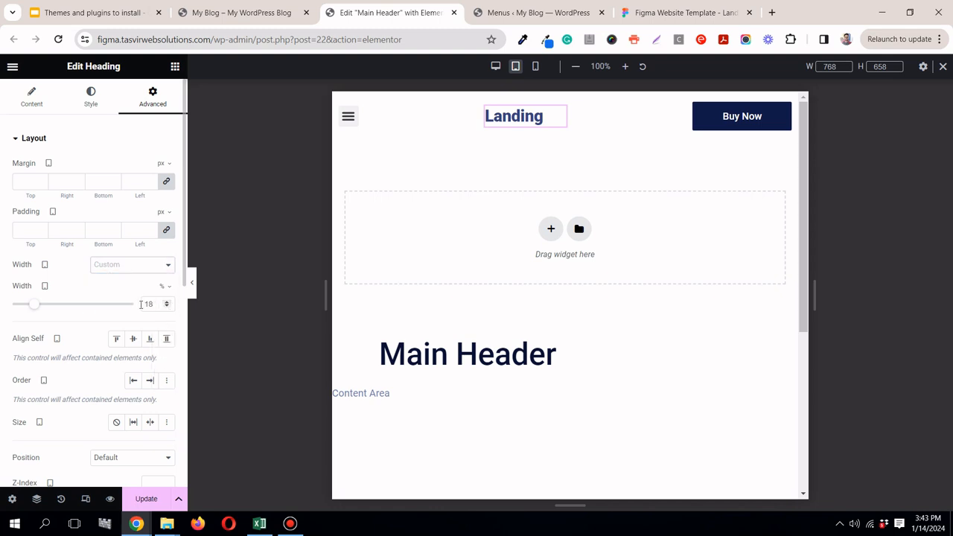
drag(155, 304, 124, 290)
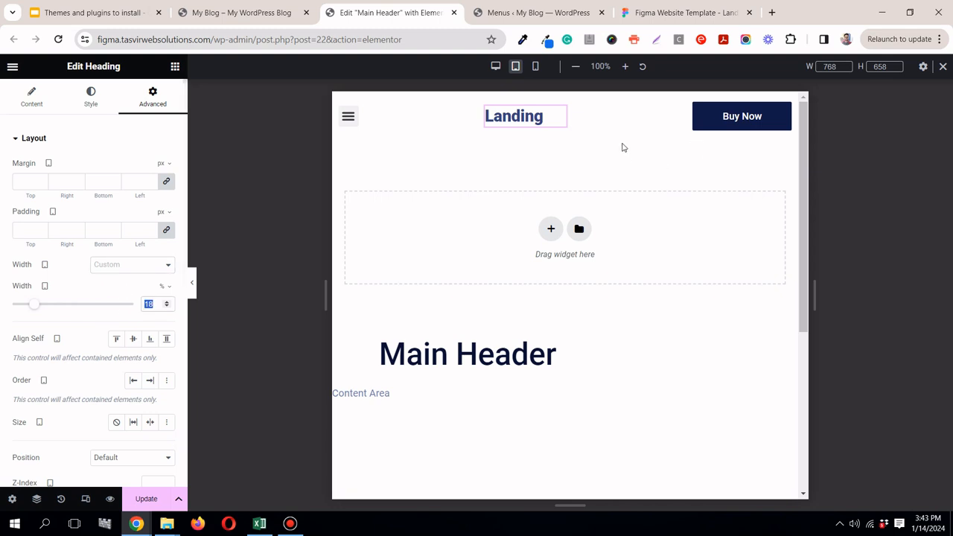
click(535, 67)
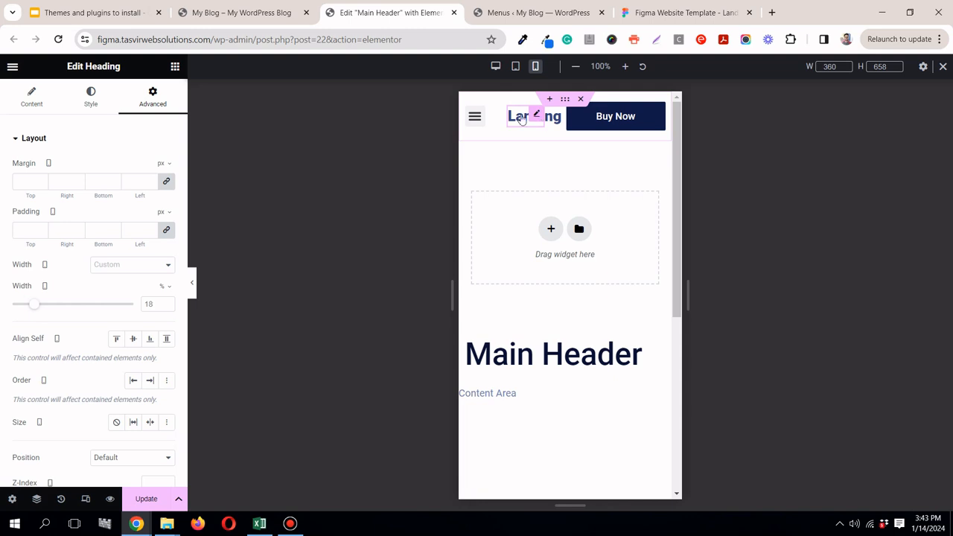
drag(35, 306, 44, 308)
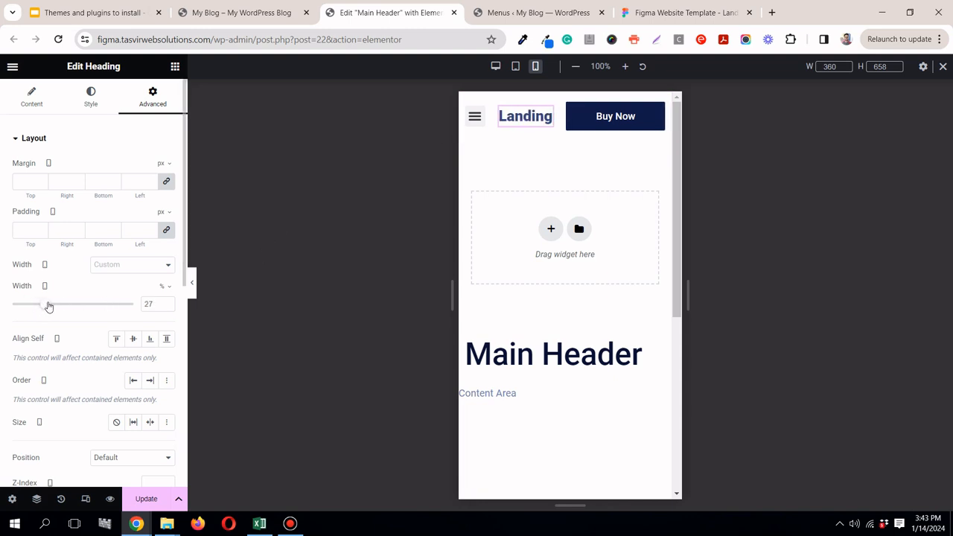
Step: Check the header's desktop layout against the footer at full width, then update the template and close its editor tab
click(495, 67)
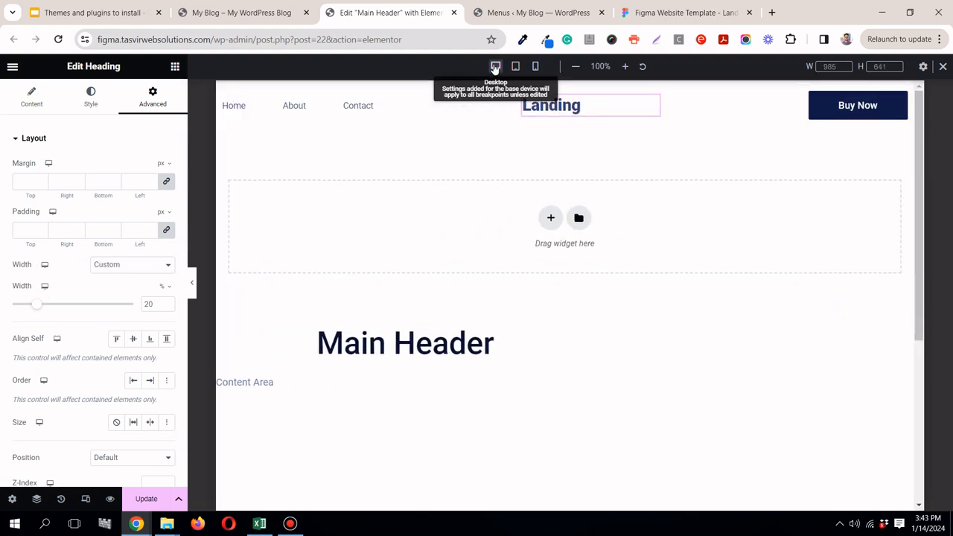
click(193, 284)
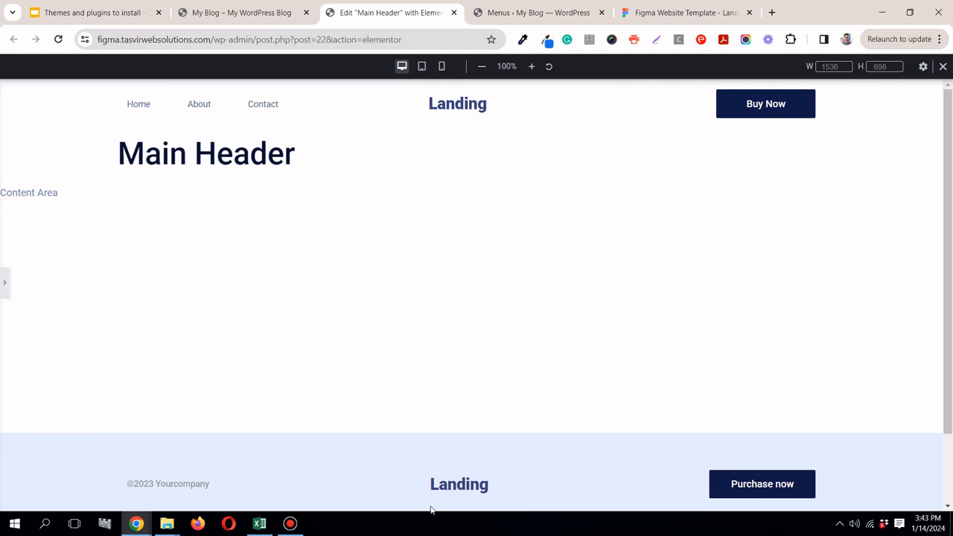
click(7, 277)
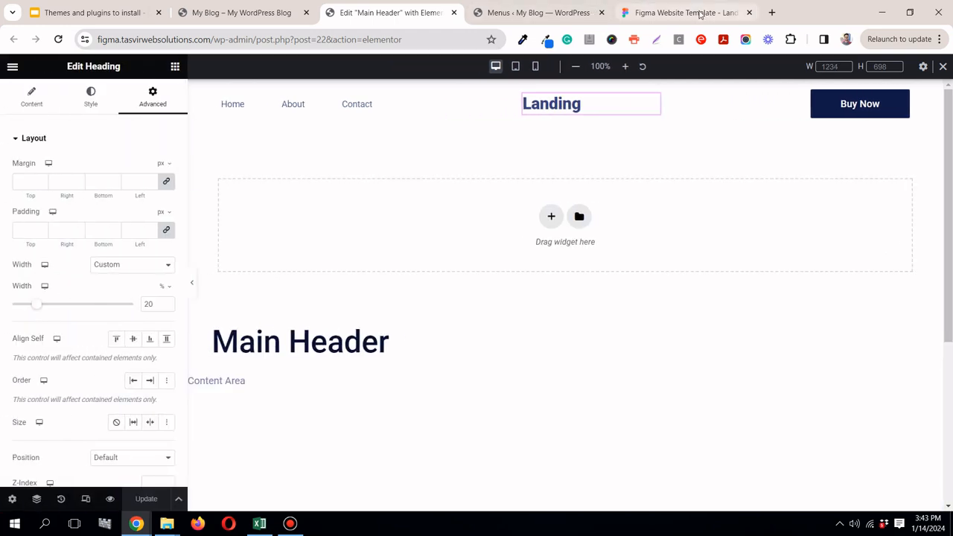
click(454, 13)
click(290, 12)
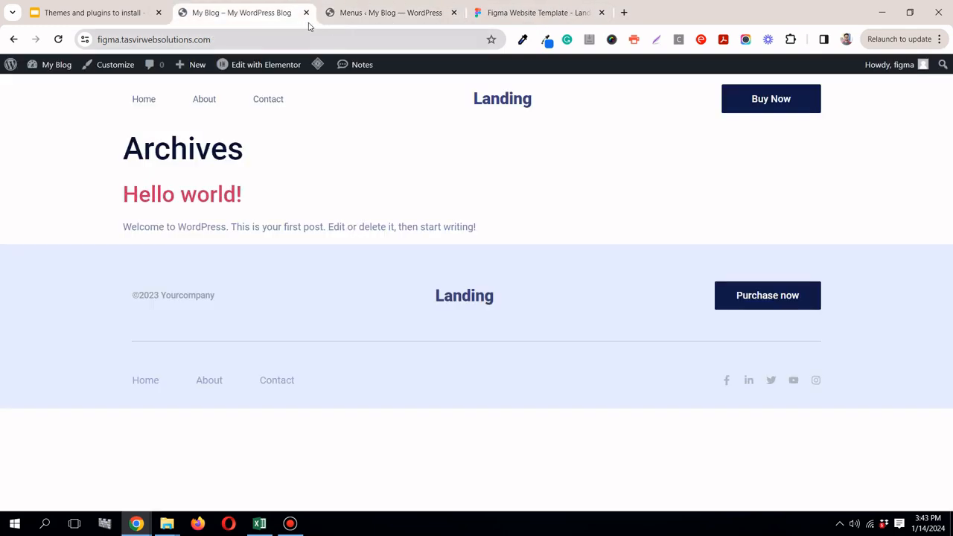
Step: Switch to the Figma design, place its tab beside the site's tabs, and examine the landing page's header and hero section
click(529, 13)
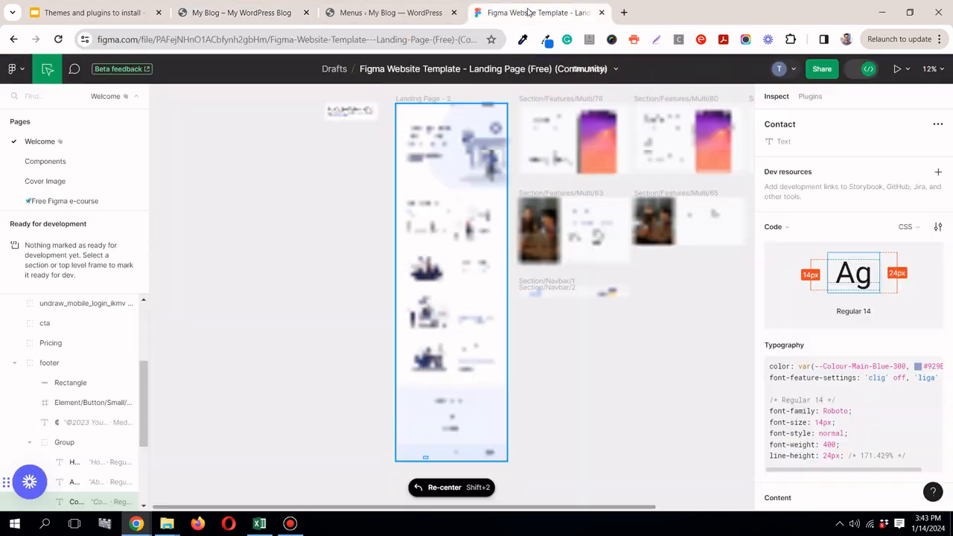
drag(504, 14, 224, 14)
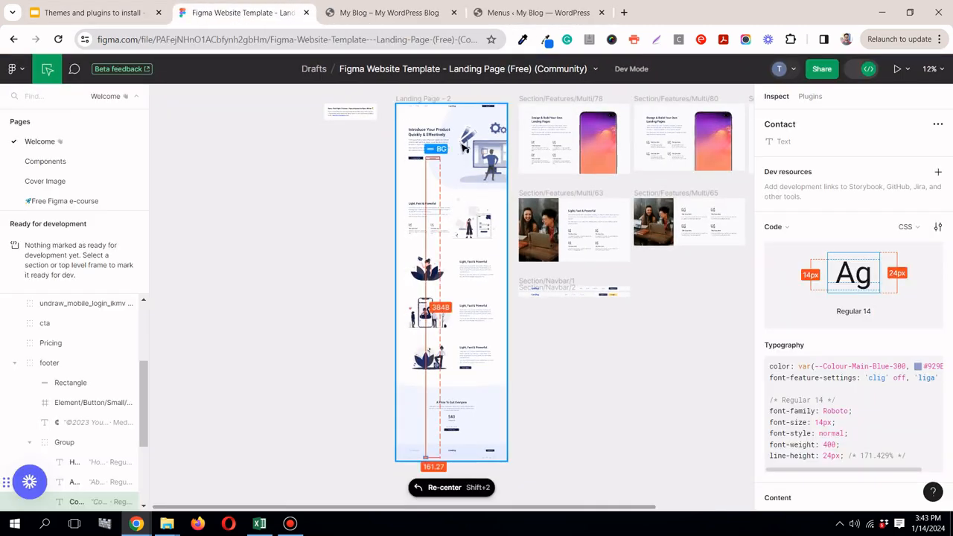
scroll(441, 126, up, 5)
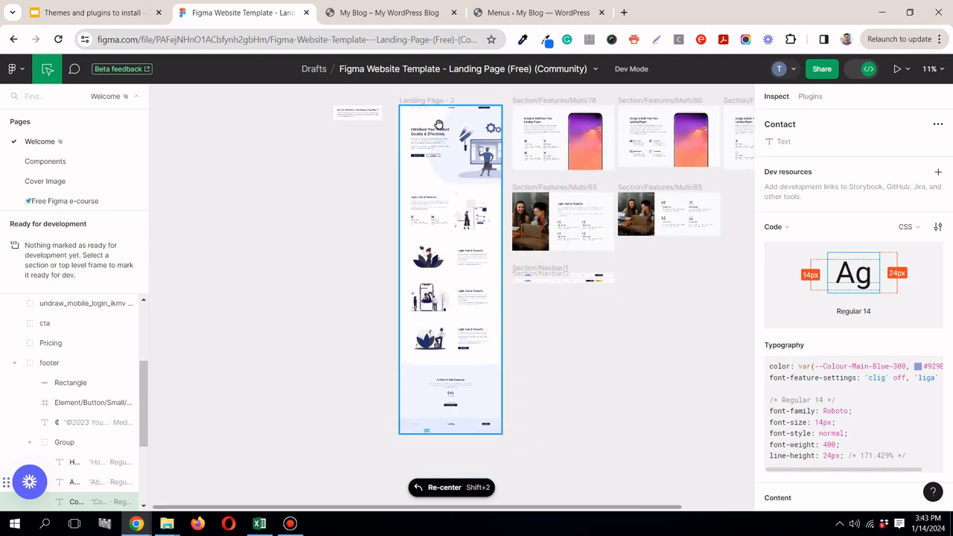
scroll(439, 124, up, 5)
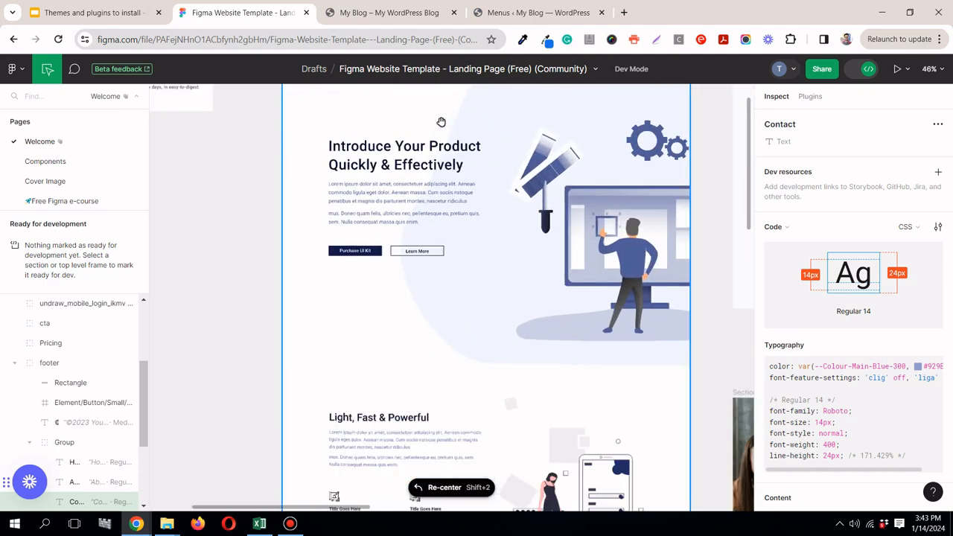
mouse_move(750, 151)
mouse_down()
mouse_move(752, 126)
mouse_move(753, 142)
mouse_up()
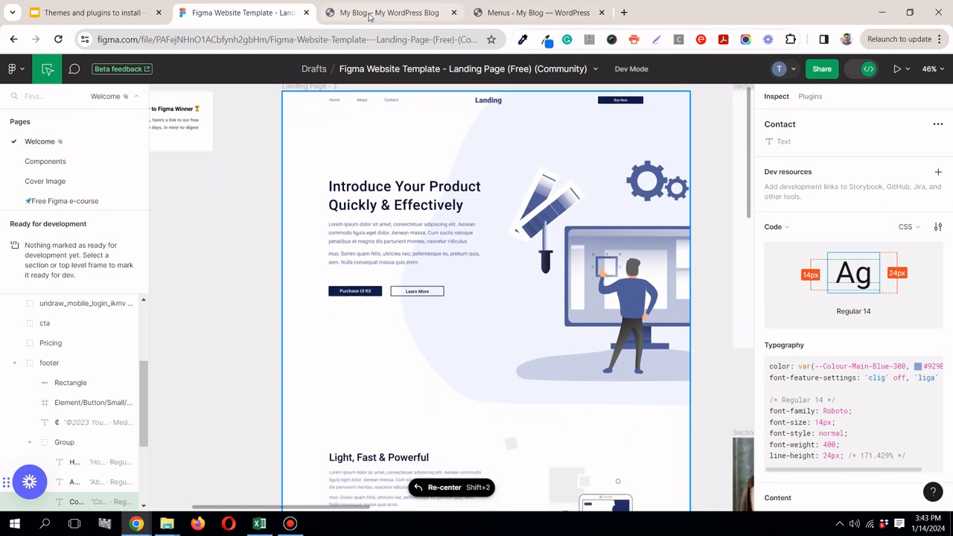
Step: Create a new WordPress page titled Home and publish it
click(478, 16)
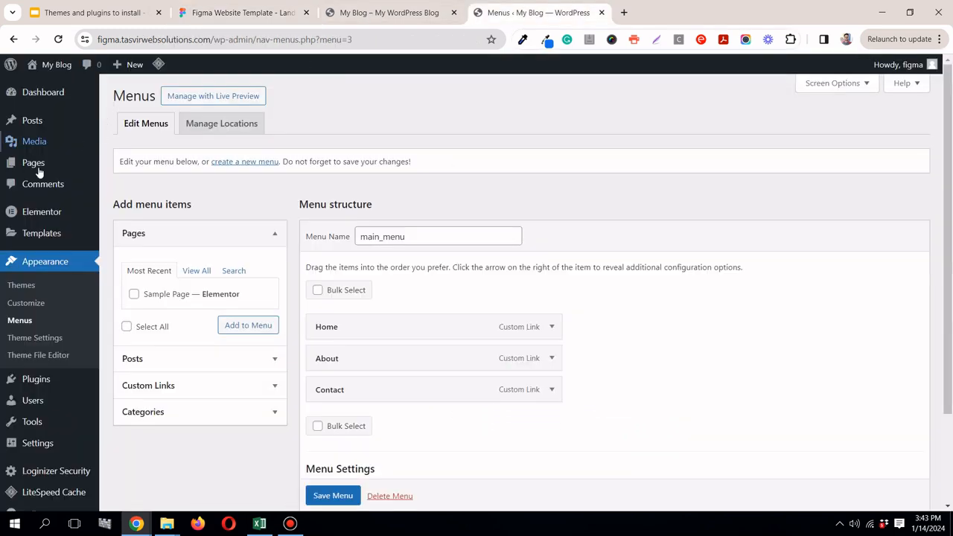
mouse_move(45, 164)
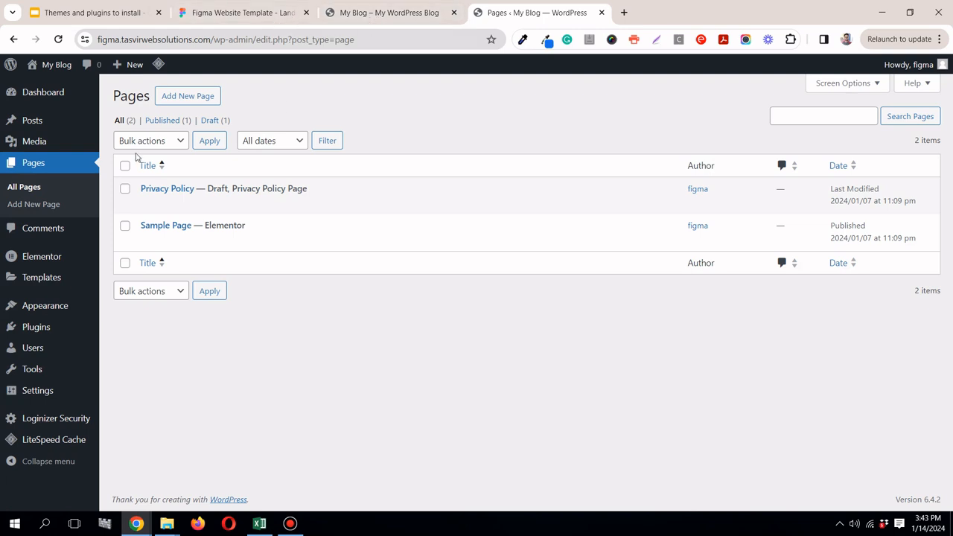
click(186, 101)
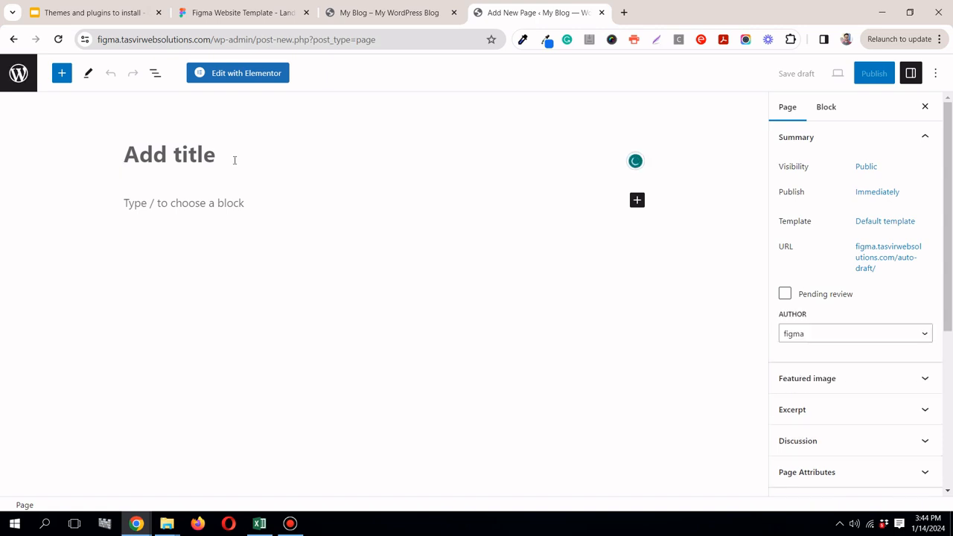
text(Home)
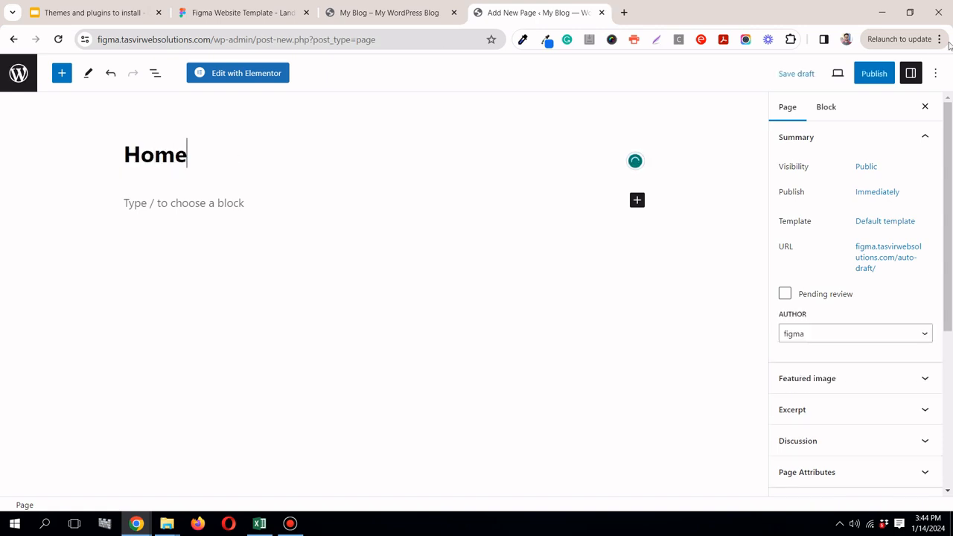
click(880, 74)
click(846, 78)
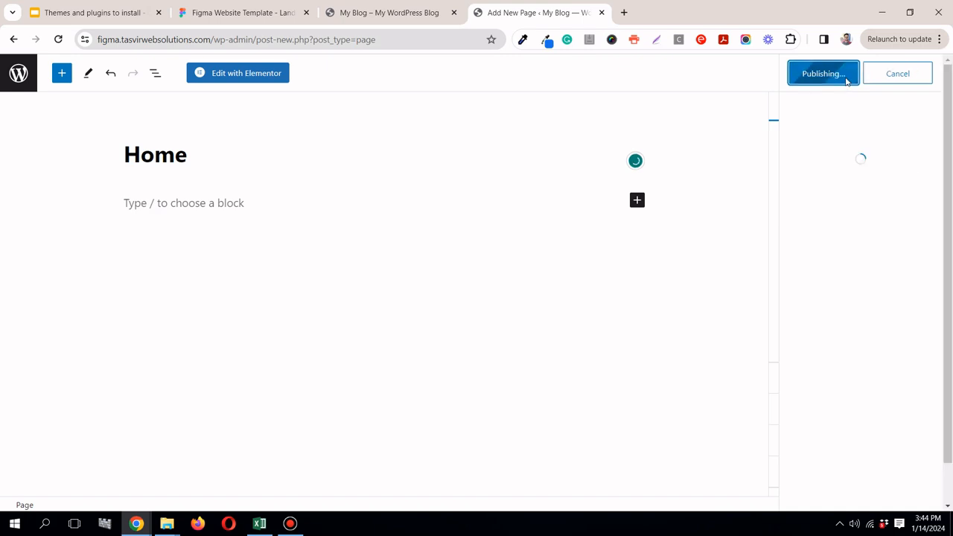
Step: Place the Figma design's tab beside the page editor and open the Home page for editing with Elementor
click(268, 12)
drag(268, 12, 467, 26)
click(501, 25)
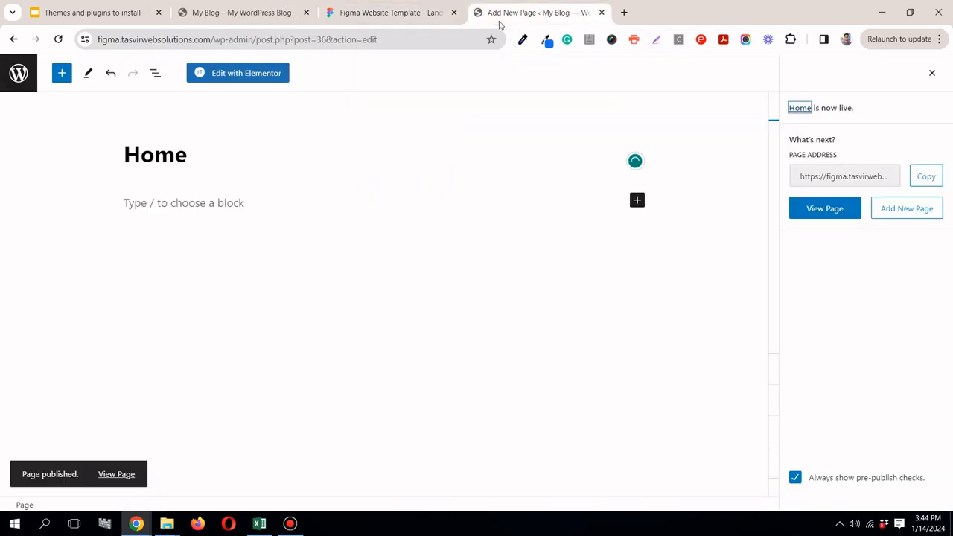
click(934, 75)
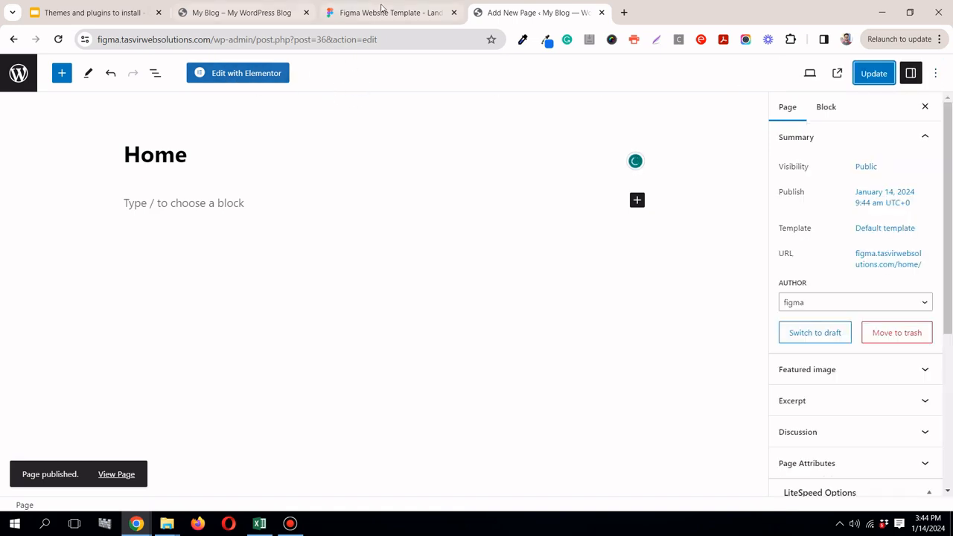
click(257, 74)
click(387, 13)
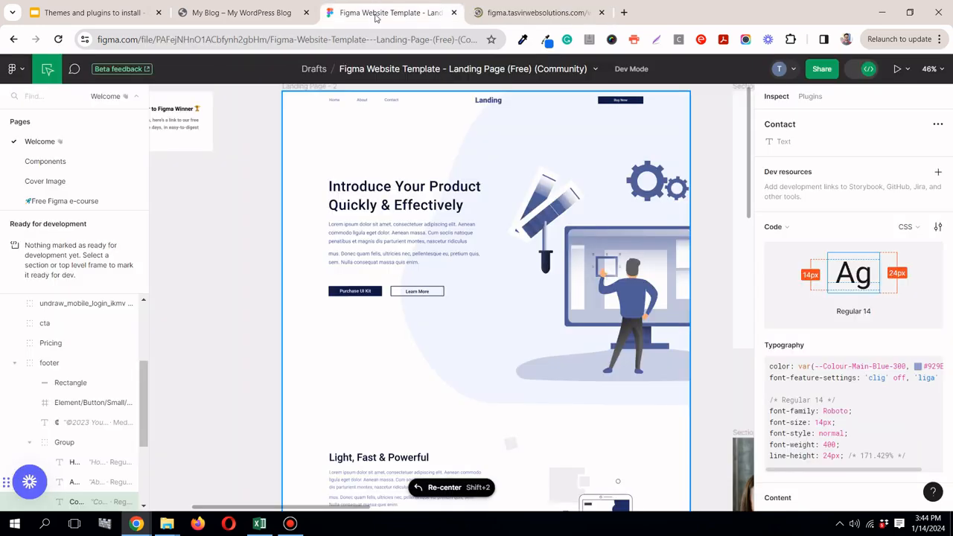
click(549, 18)
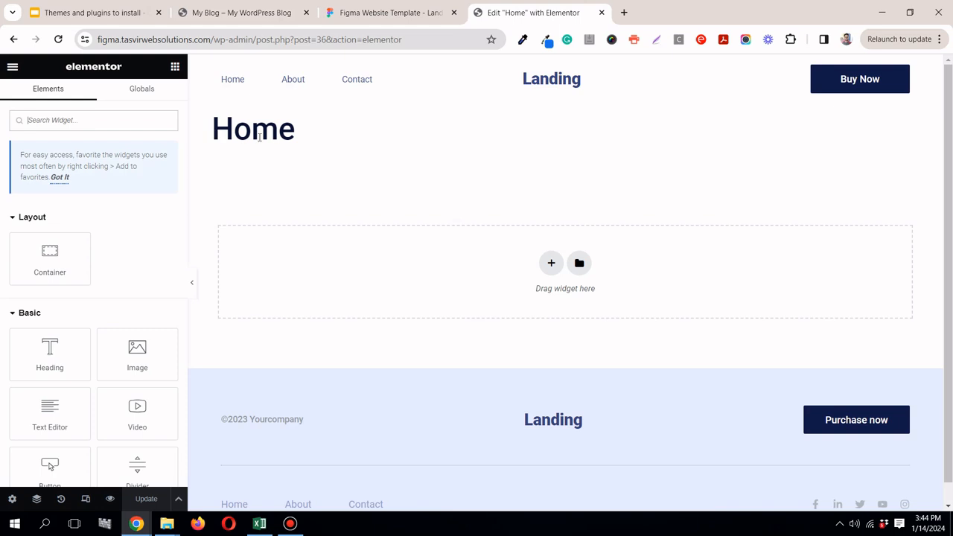
Step: Hide the Home page's title in the page settings and preview the layout at full width
click(11, 499)
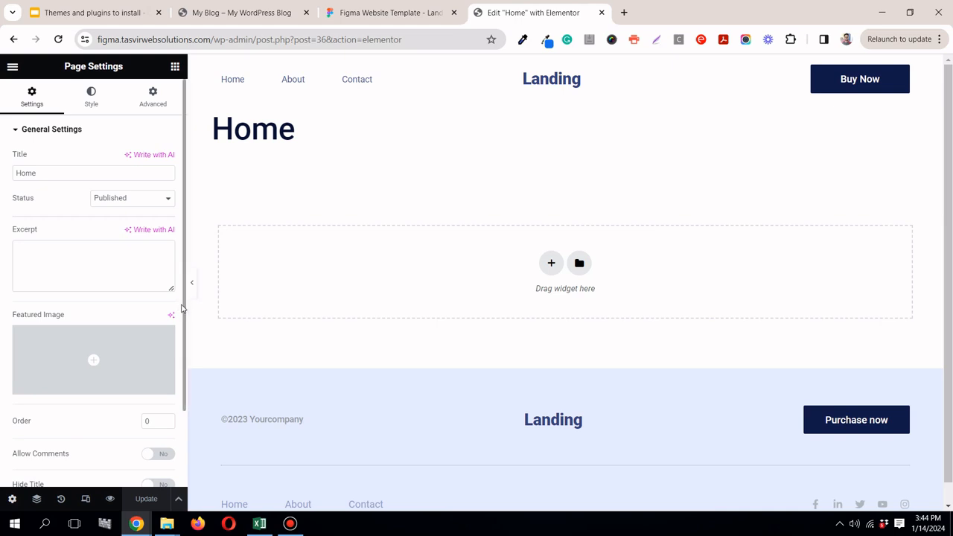
scroll(181, 335, down, 2)
click(162, 392)
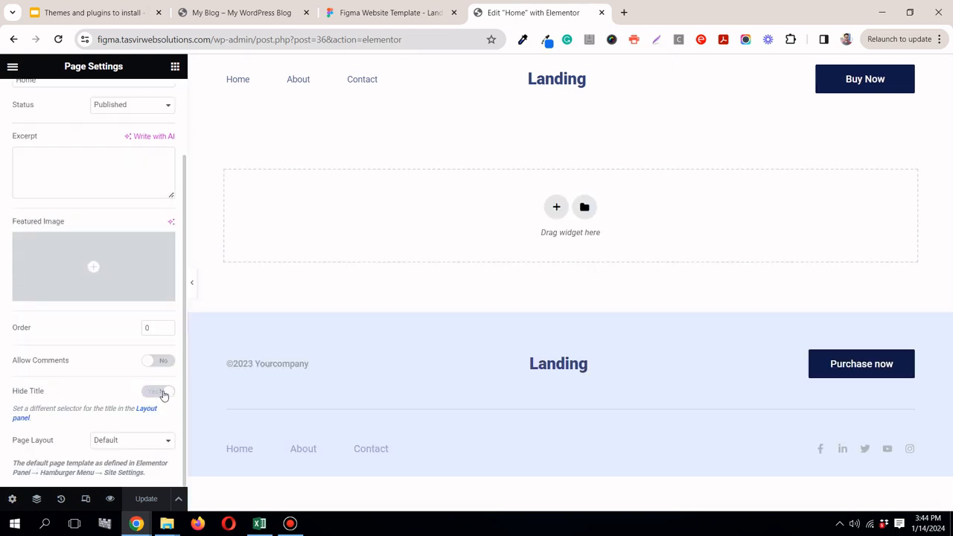
click(192, 284)
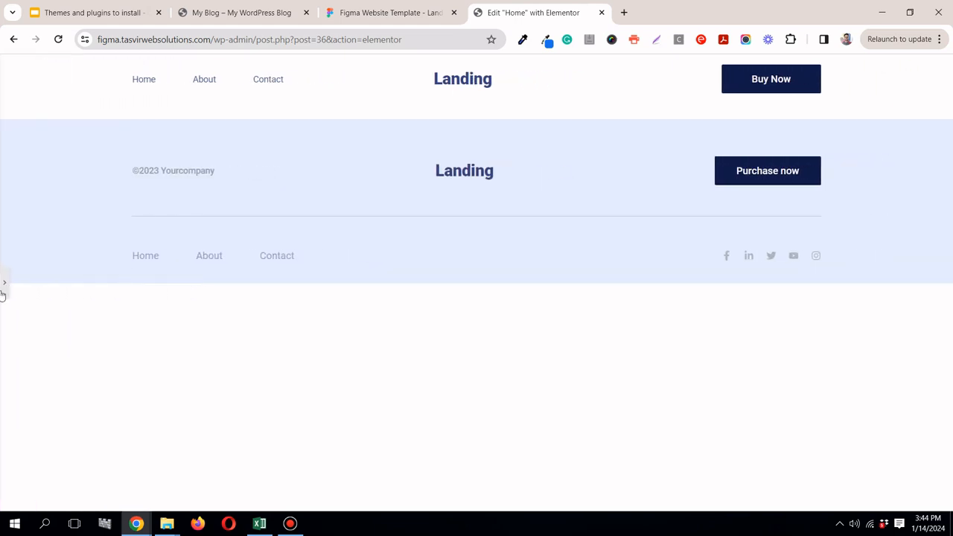
click(4, 283)
Step: Add a container with two equal columns to the Home page, following the hero section in the Figma design
click(358, 15)
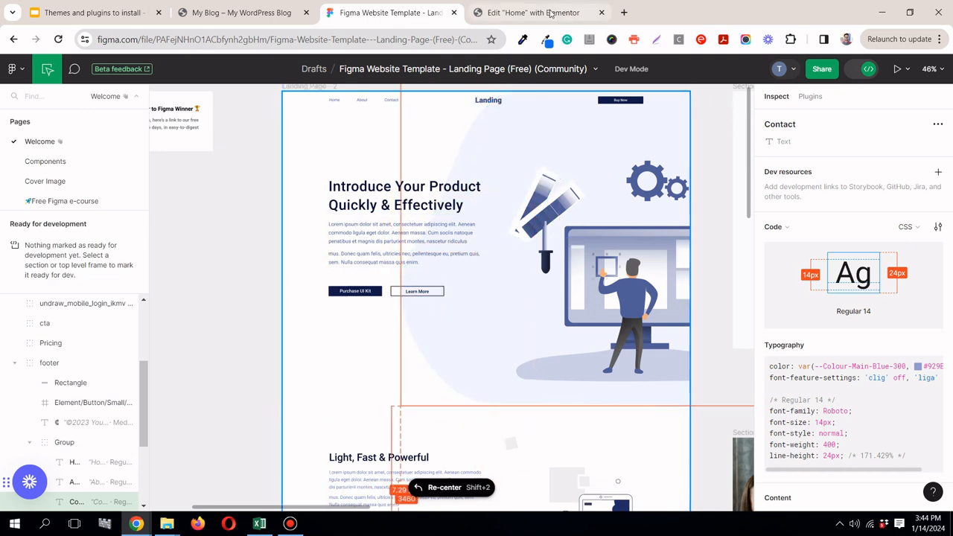
mouse_move(546, 17)
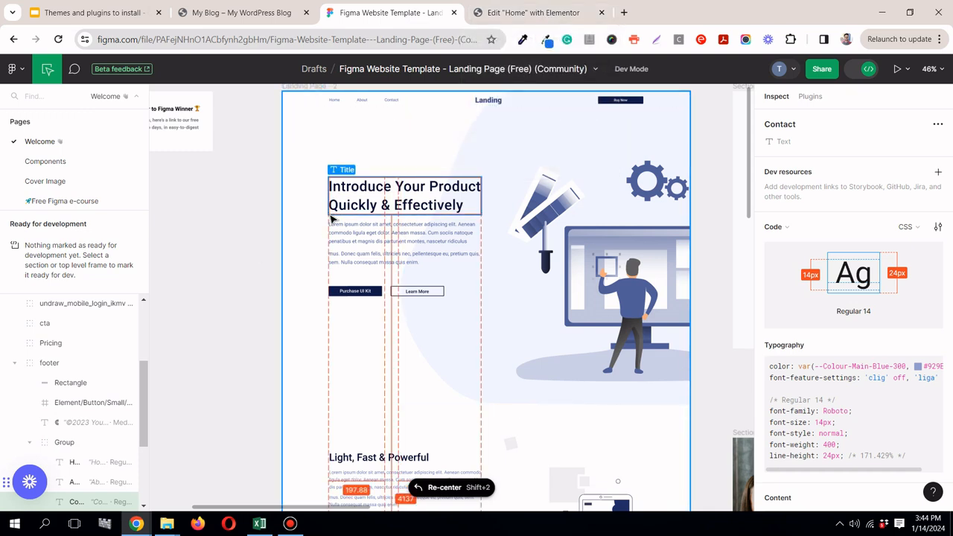
click(533, 13)
click(556, 215)
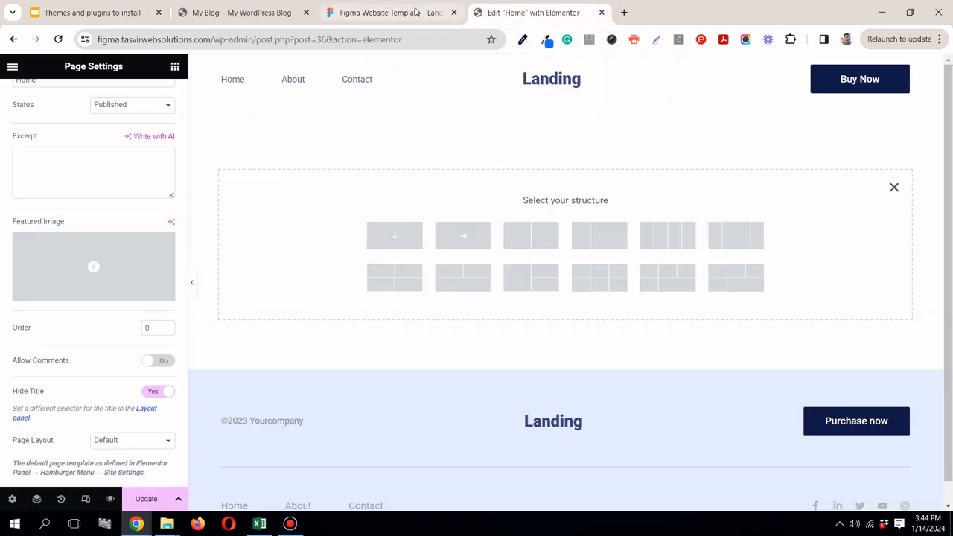
click(417, 13)
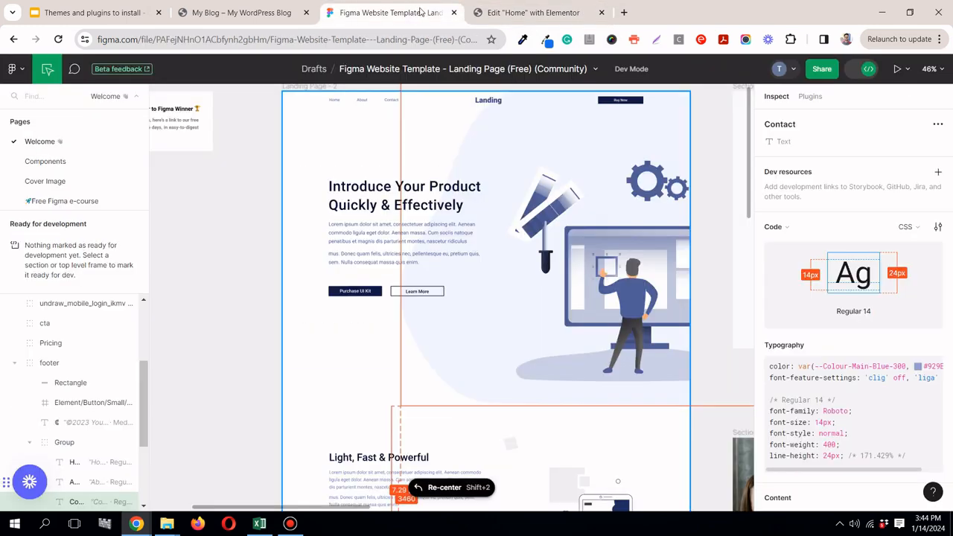
click(525, 15)
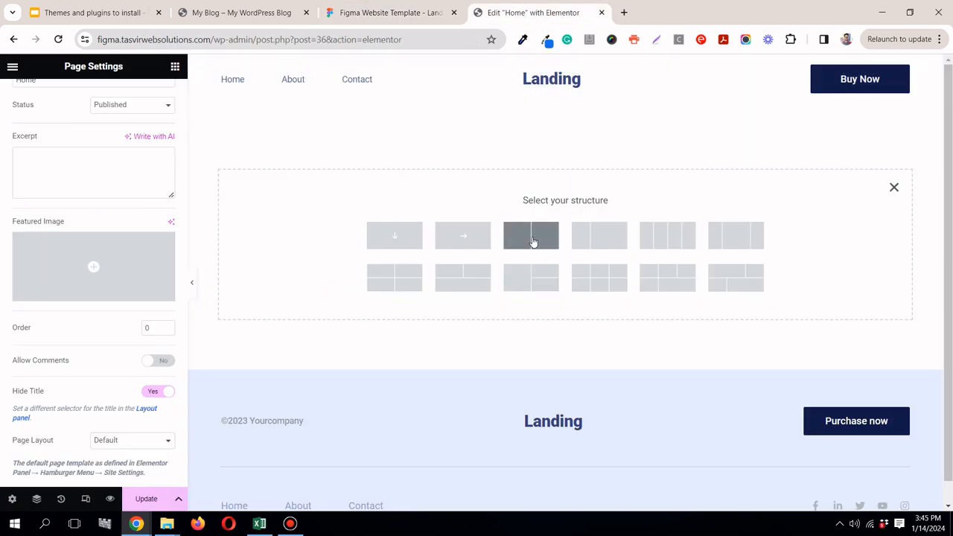
click(394, 9)
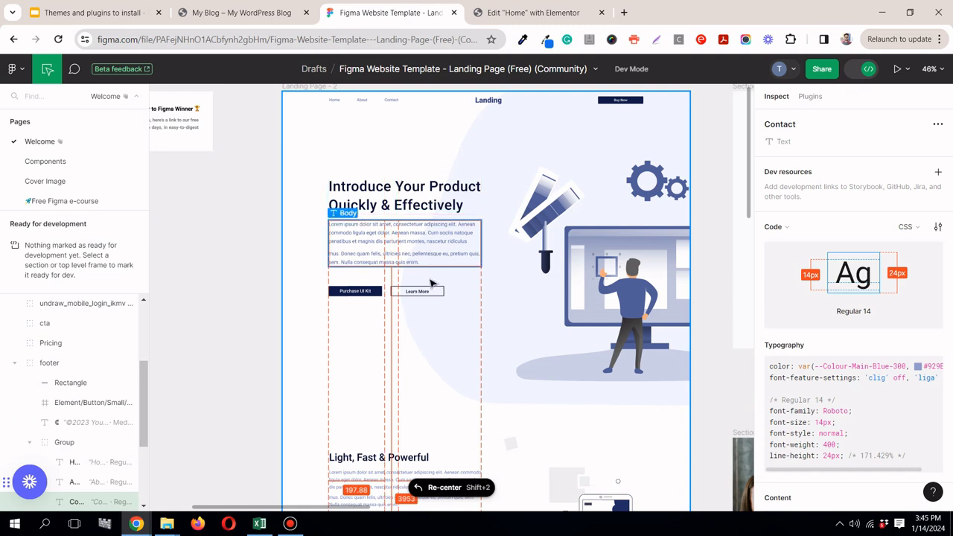
click(499, 9)
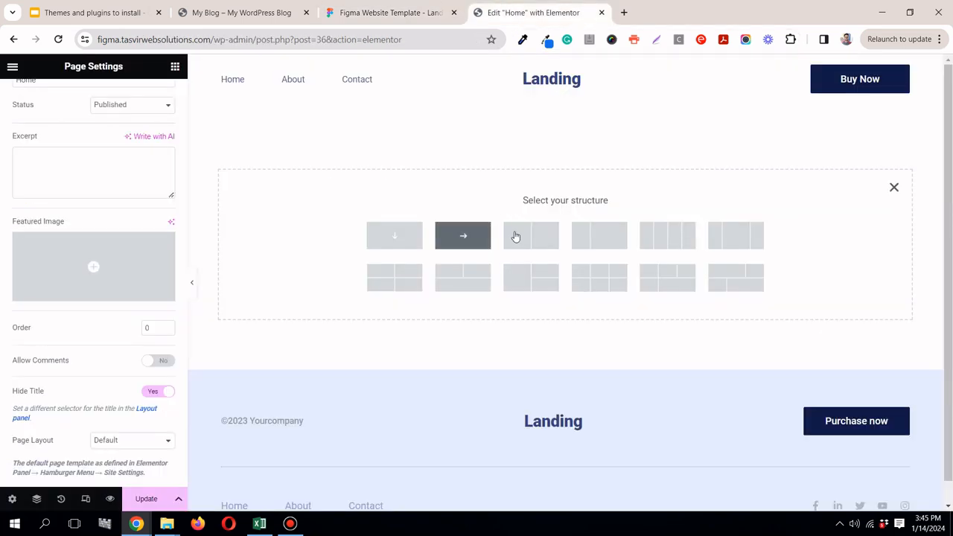
click(544, 236)
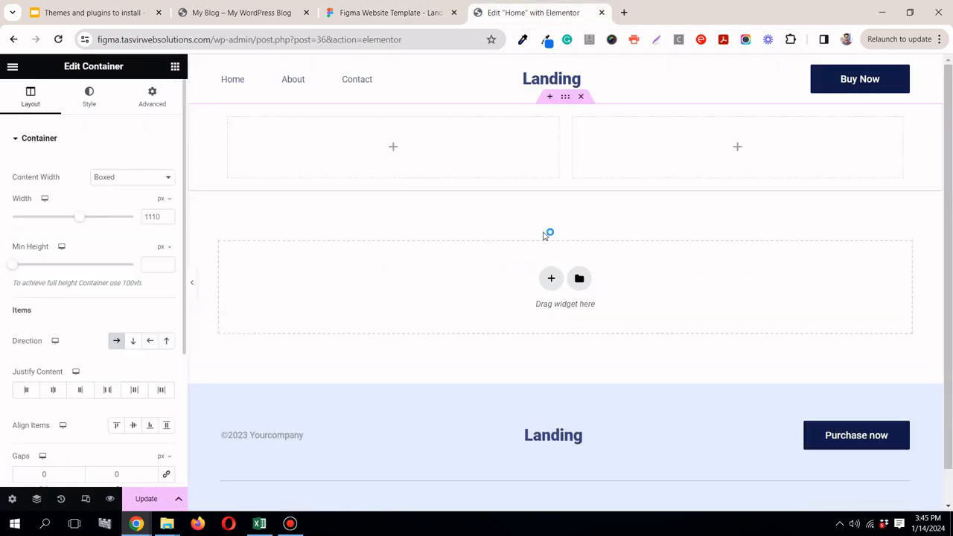
Step: Check the hero in the Figma design, save the Home page's changes while opening the header for editing, and return to editing the page
click(380, 12)
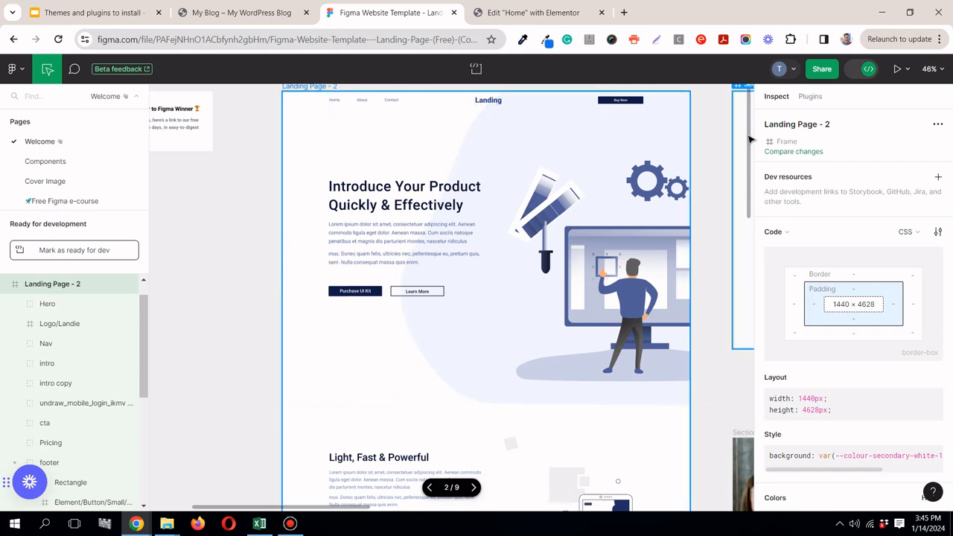
scroll(734, 124, up, 2)
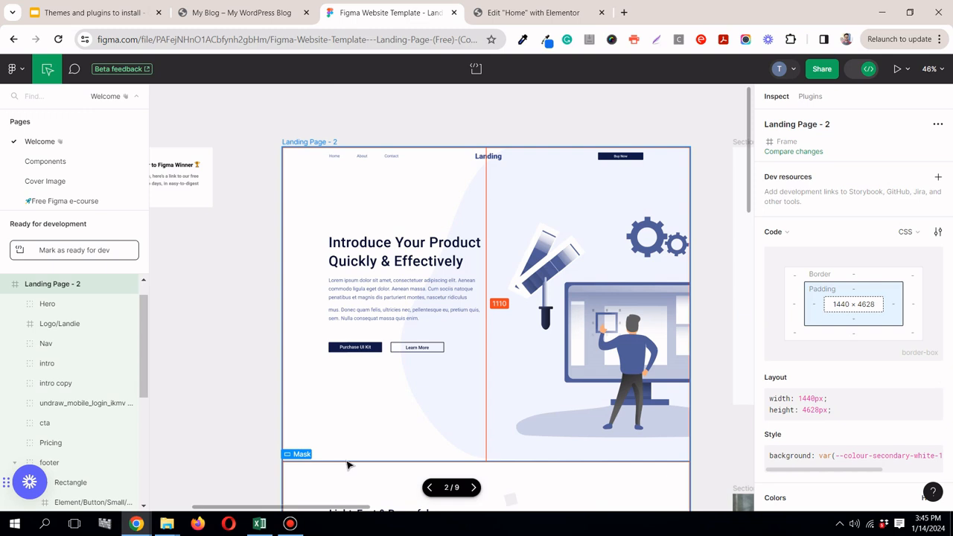
click(533, 13)
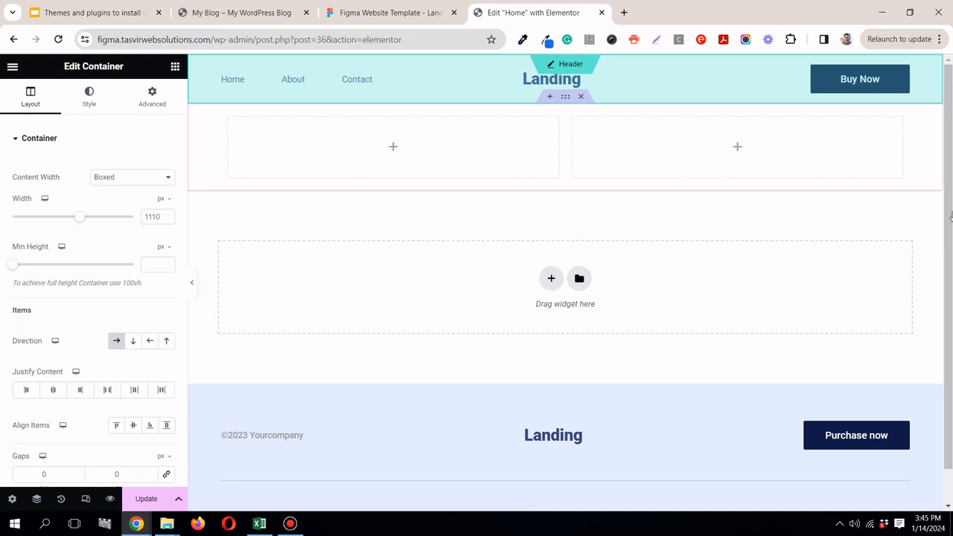
click(568, 65)
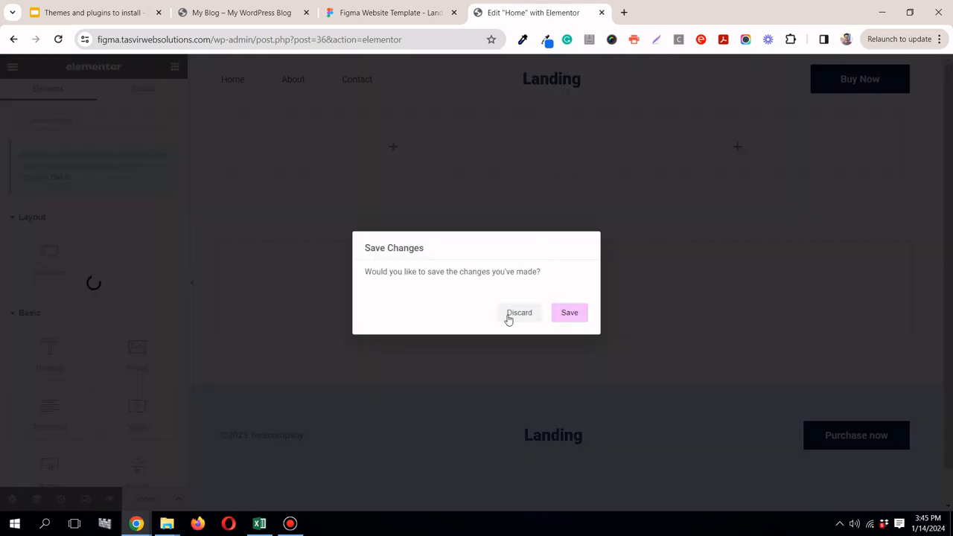
click(579, 311)
scroll(689, 137, down, 4)
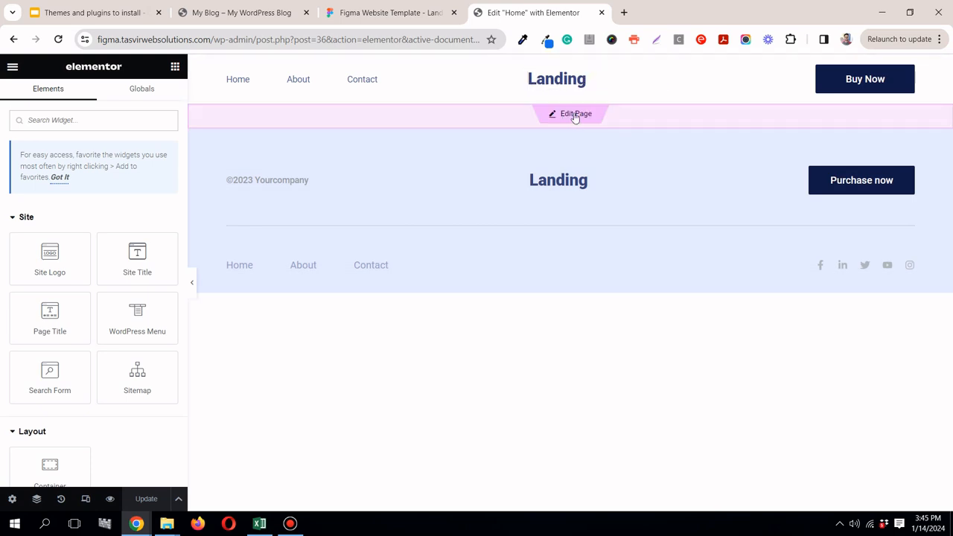
click(572, 117)
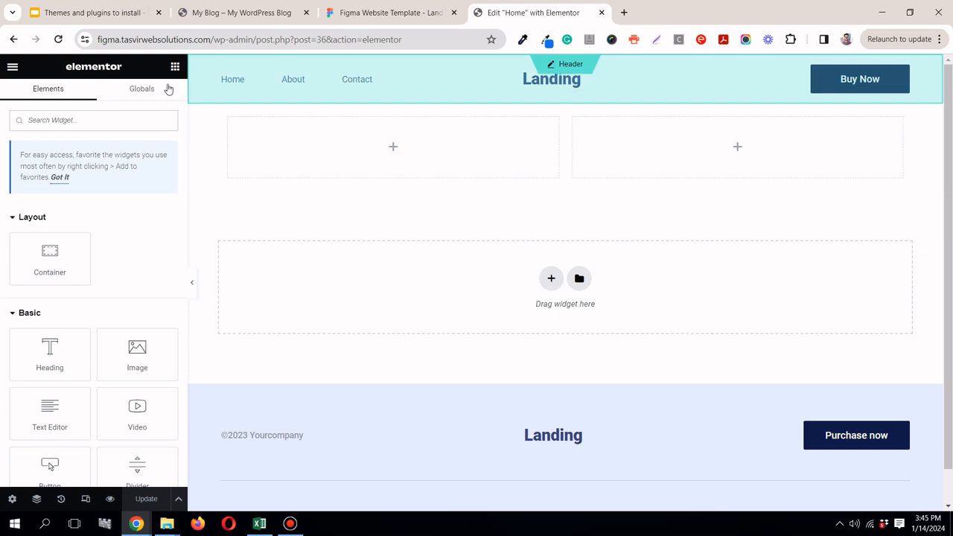
Step: Add a Heading widget to the hero container's first column and set its HTML tag to H1
click(376, 14)
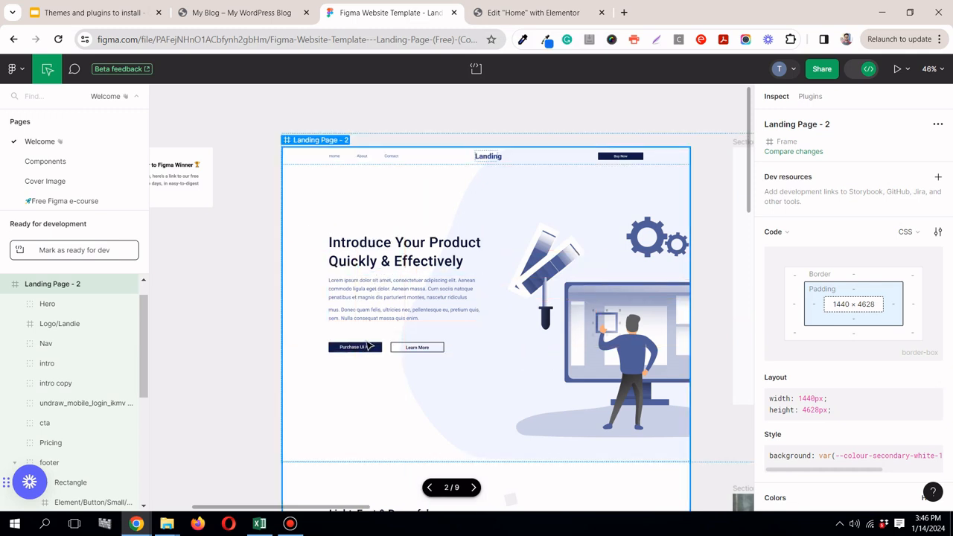
click(523, 10)
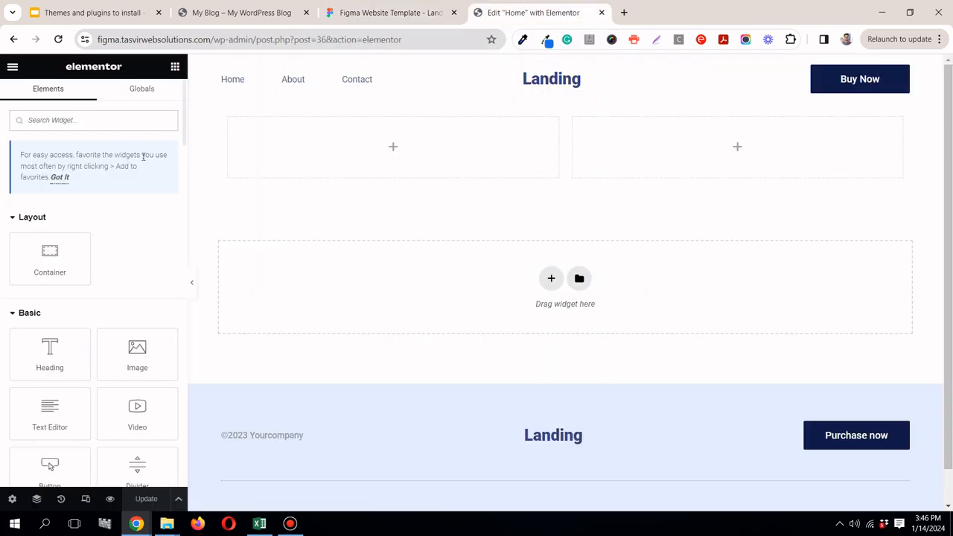
drag(66, 365, 379, 152)
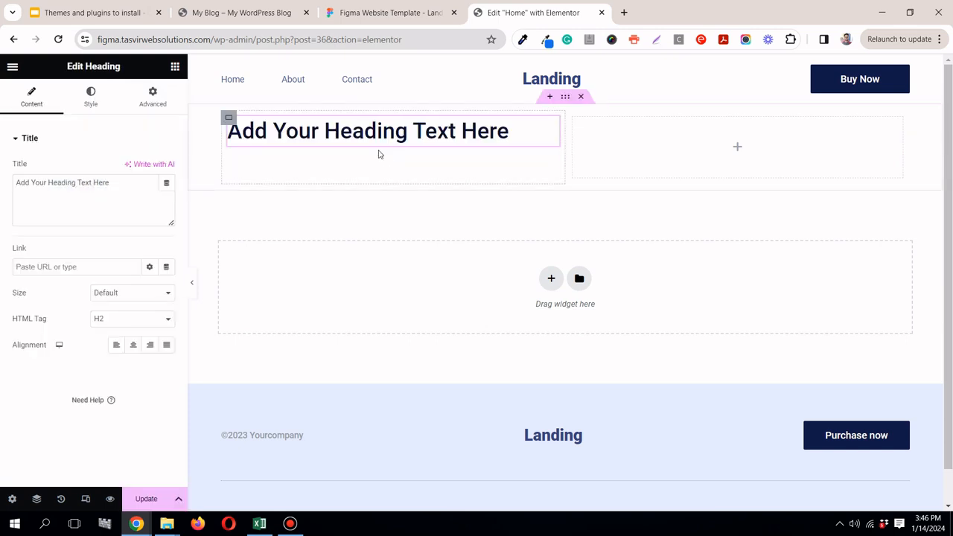
click(415, 15)
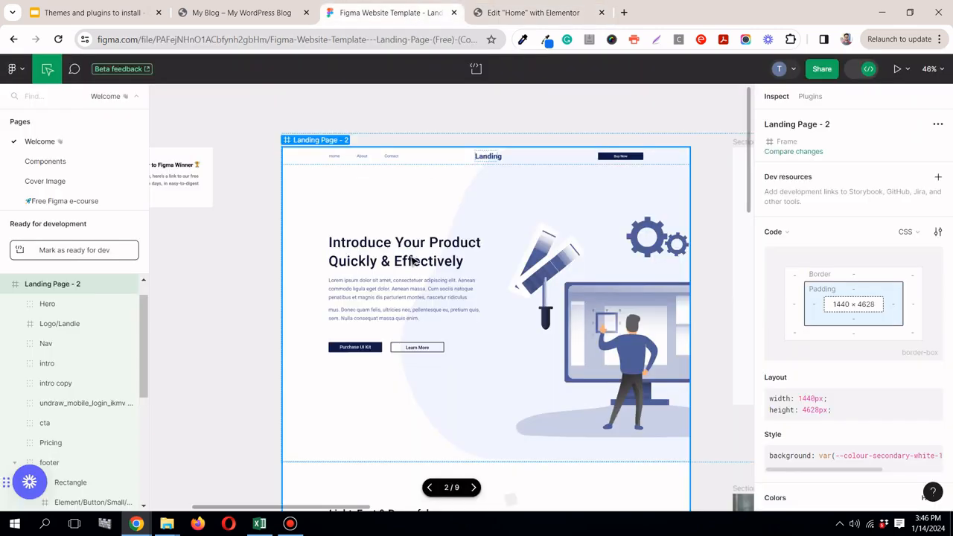
click(517, 14)
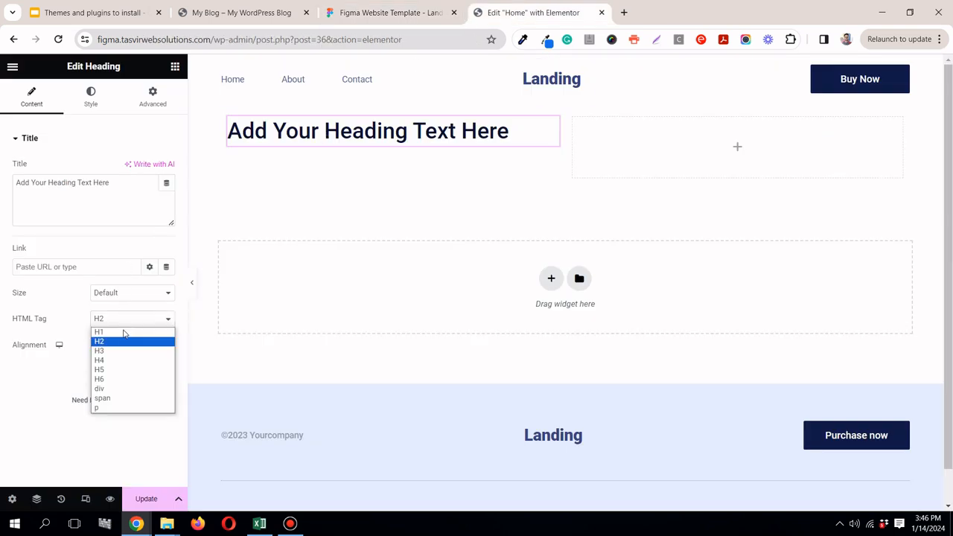
click(124, 332)
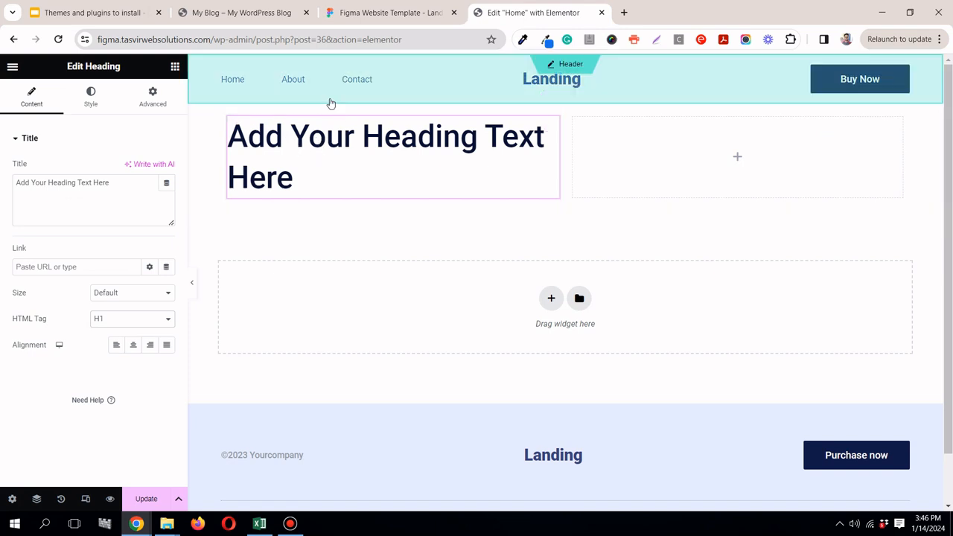
Step: Replace the heading's placeholder with the hero title copied from the Figma design, "Introduce Your Product Quickly & Effectively", as plain text
click(358, 15)
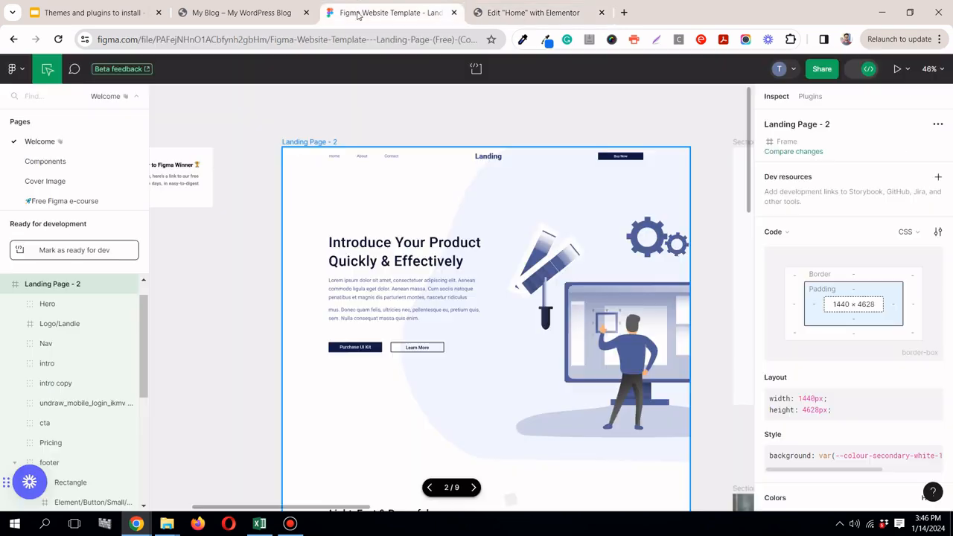
click(415, 262)
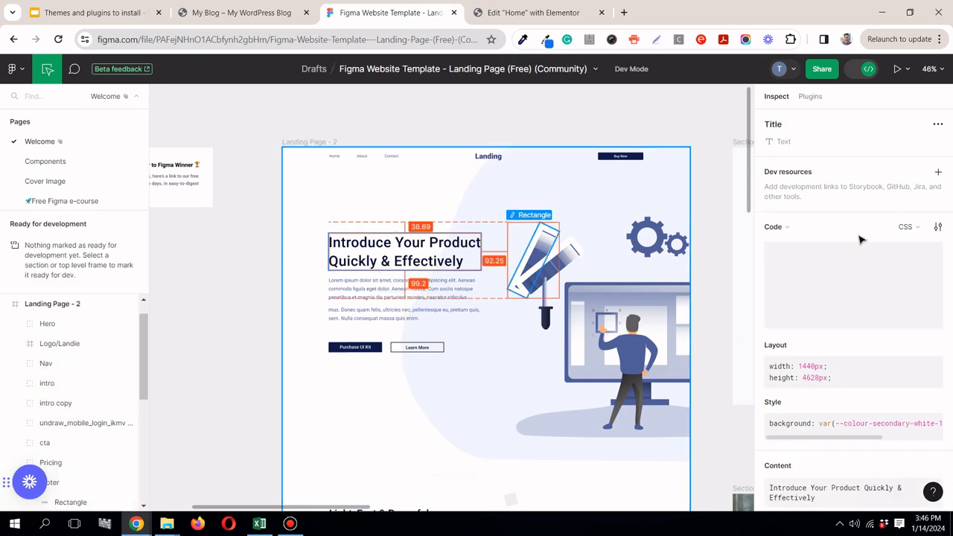
scroll(951, 258, down, 3)
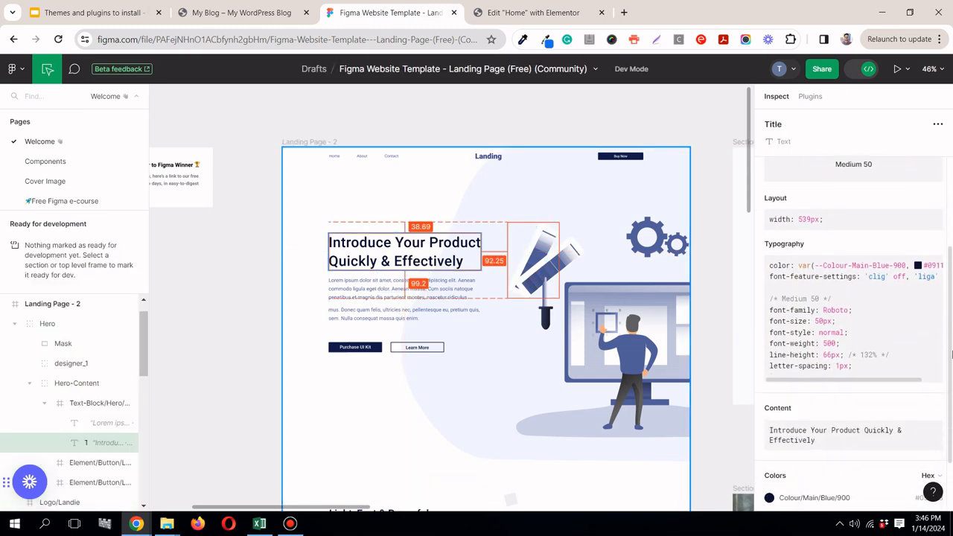
click(934, 341)
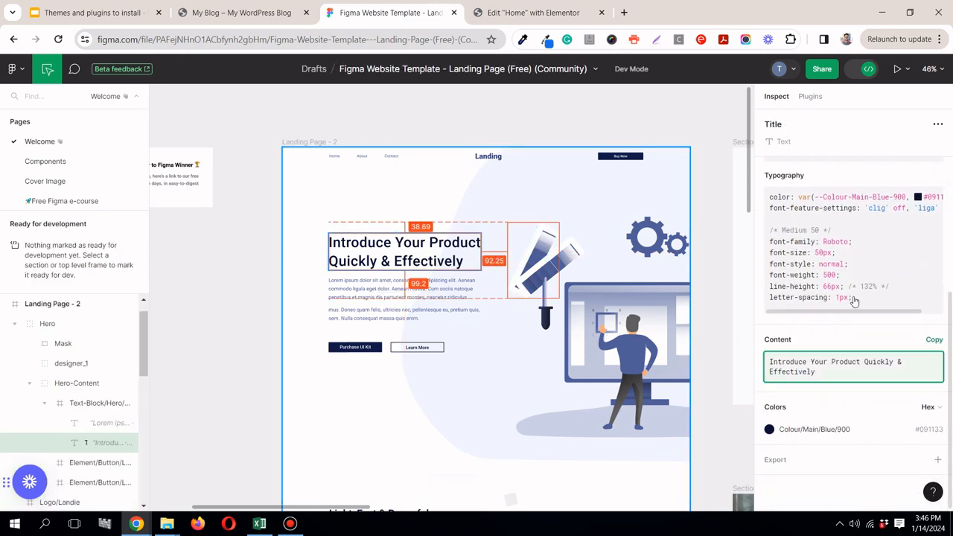
click(566, 9)
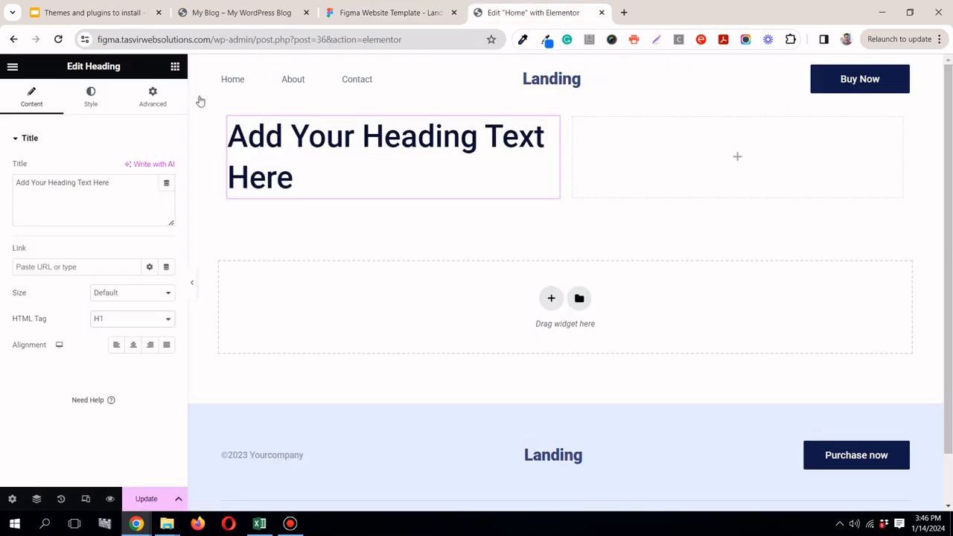
triple_click(114, 182)
right_click(114, 182)
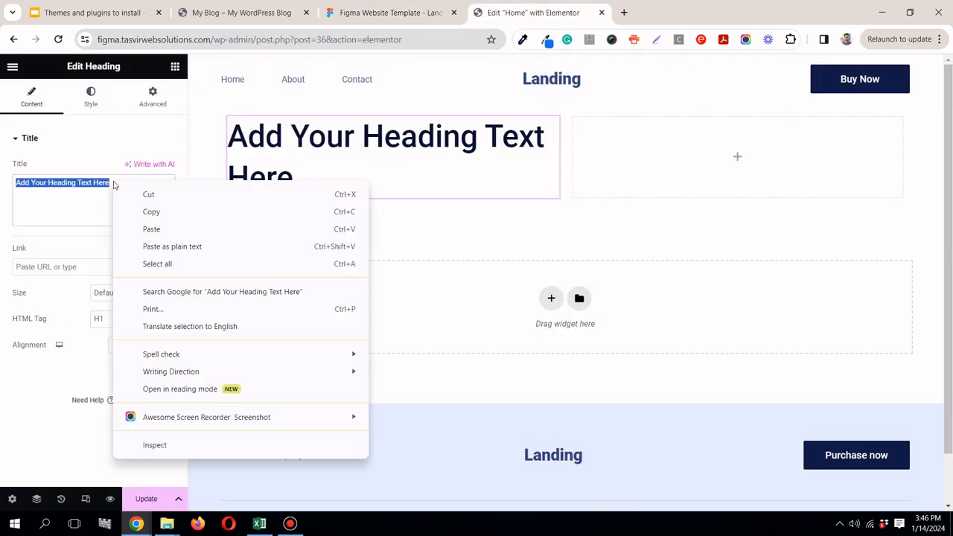
click(183, 247)
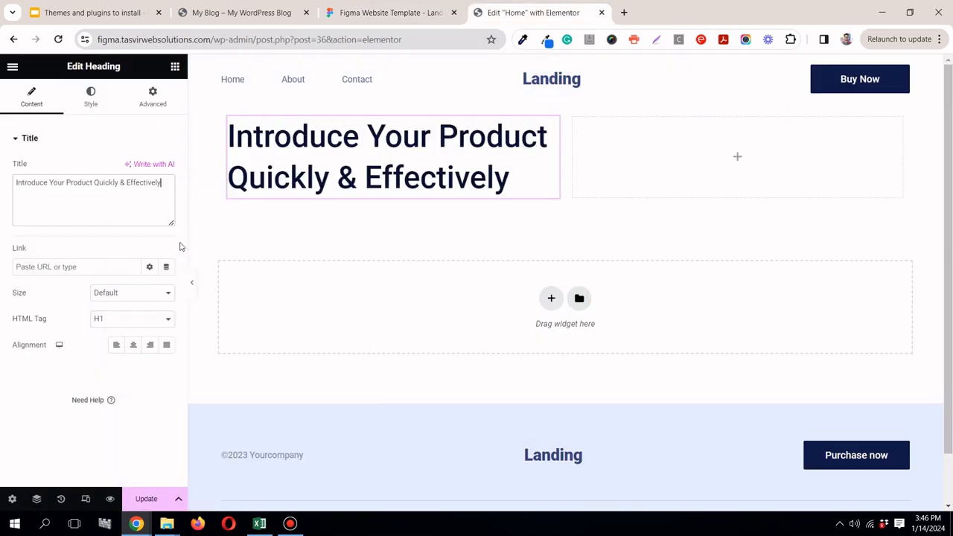
Step: Add a Text Editor widget below the hero heading and replace its placeholder with the Lorem ipsum body text copied from the Figma hero
click(175, 66)
drag(50, 421, 293, 187)
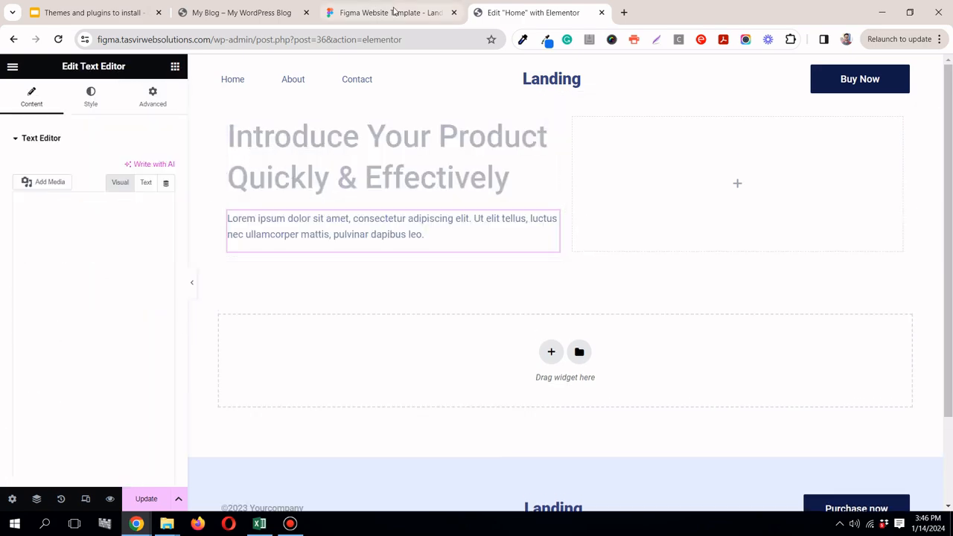
click(395, 13)
click(395, 303)
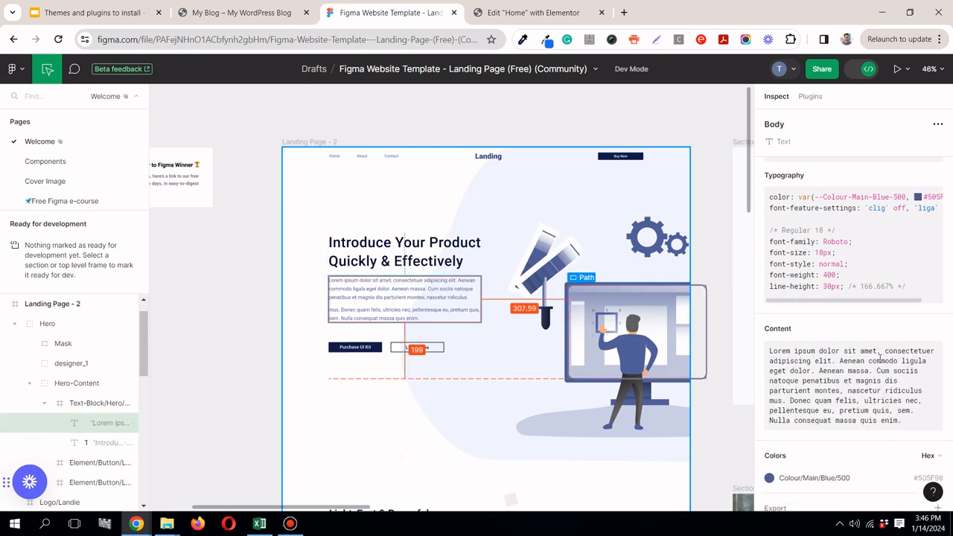
click(931, 329)
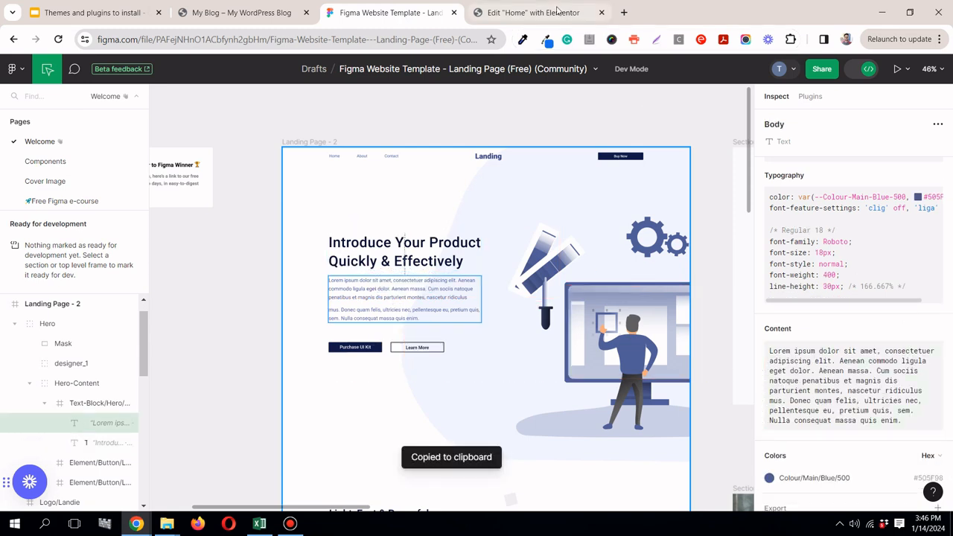
click(558, 13)
key(ctrl+a)
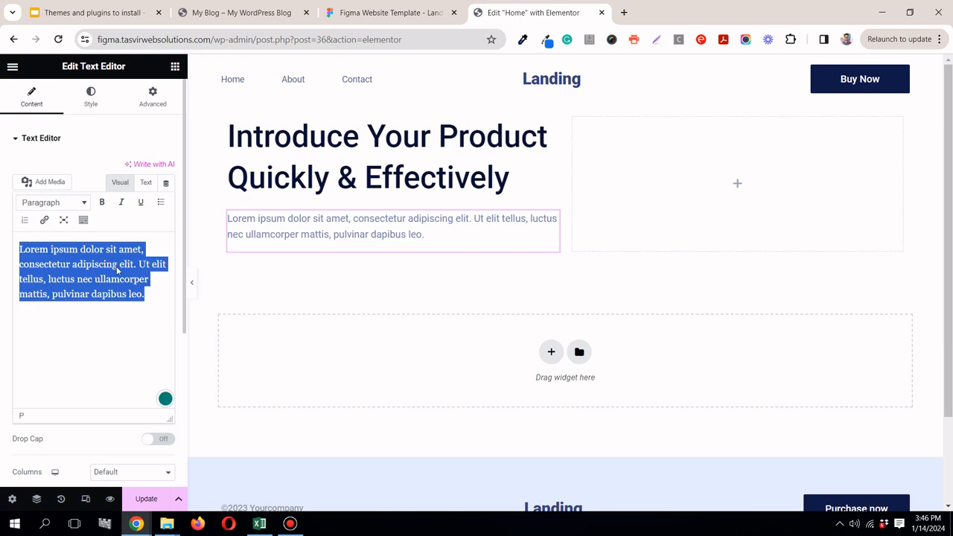
right_click(116, 267)
click(165, 108)
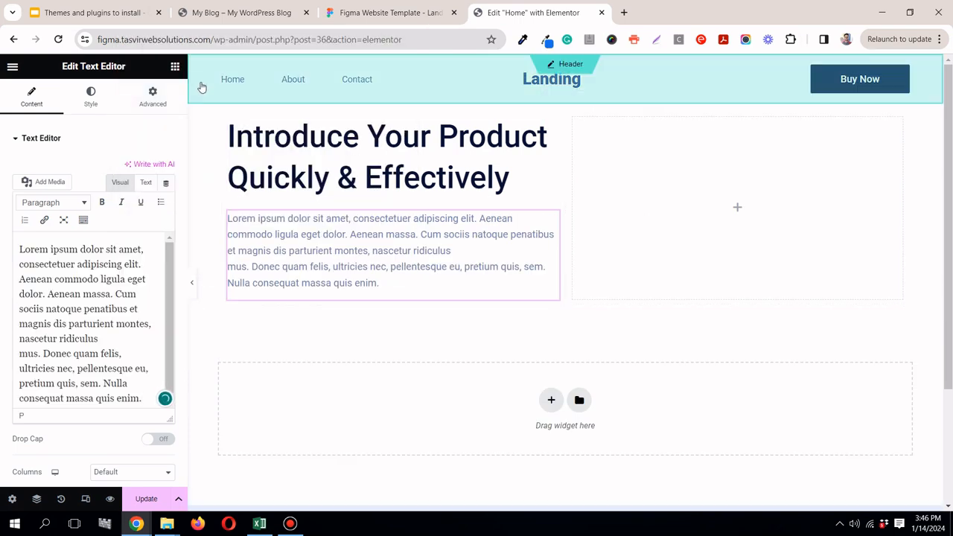
Step: Add a Button widget below the hero paragraph and set its text to "Purchase UI Kit", copied from the Figma design
click(177, 68)
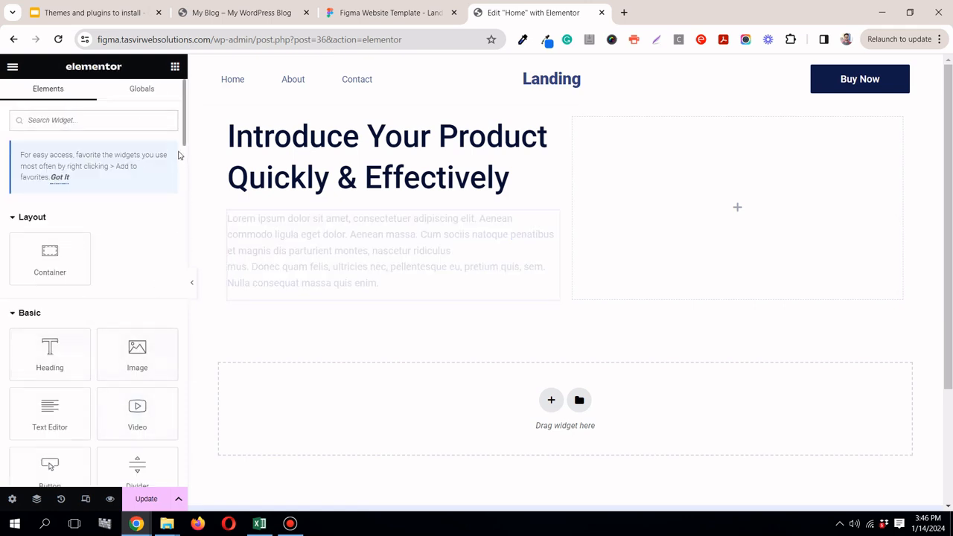
drag(183, 144, 181, 173)
drag(50, 305, 283, 275)
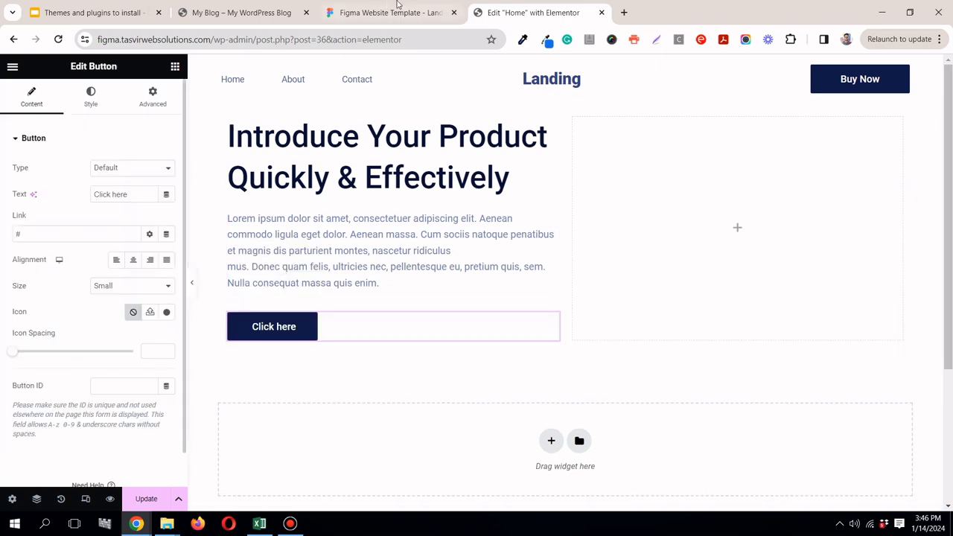
click(429, 14)
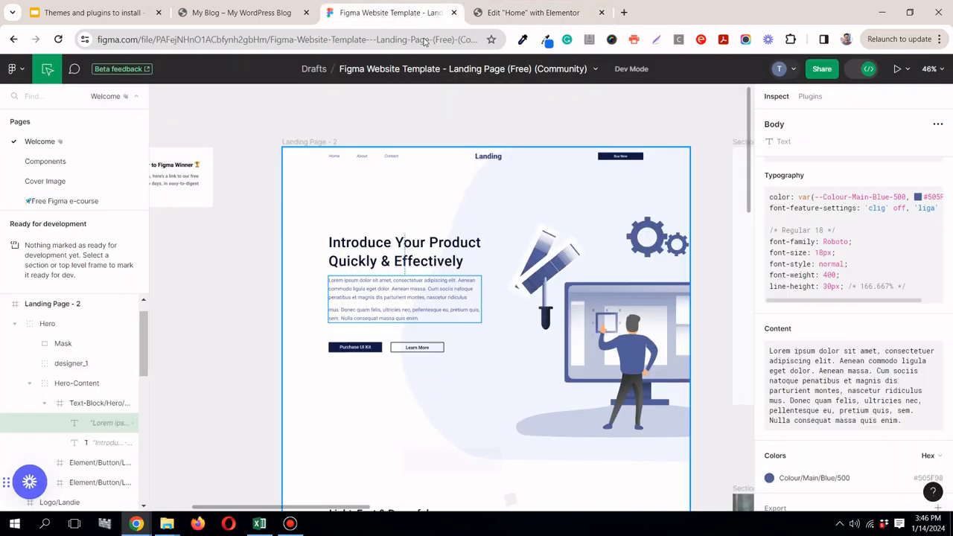
click(358, 347)
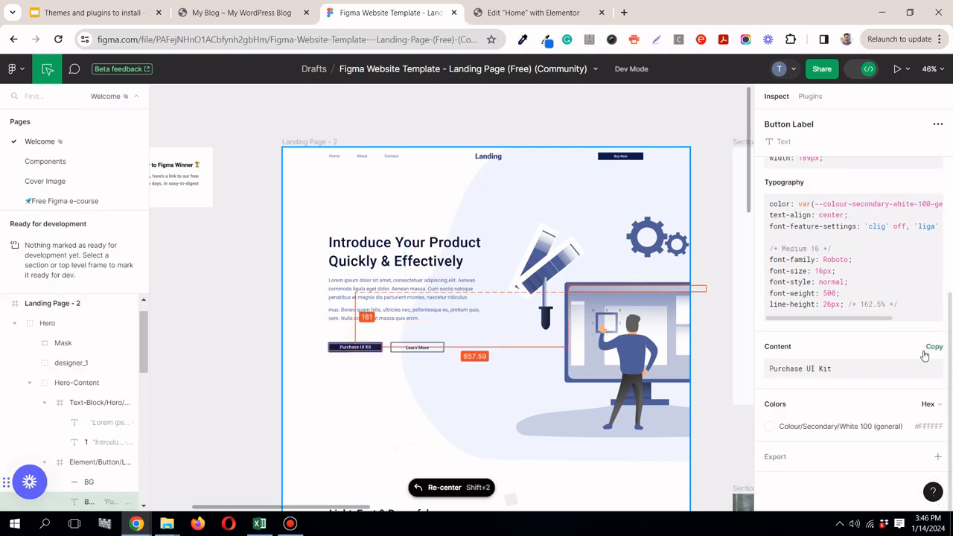
click(932, 346)
click(499, 11)
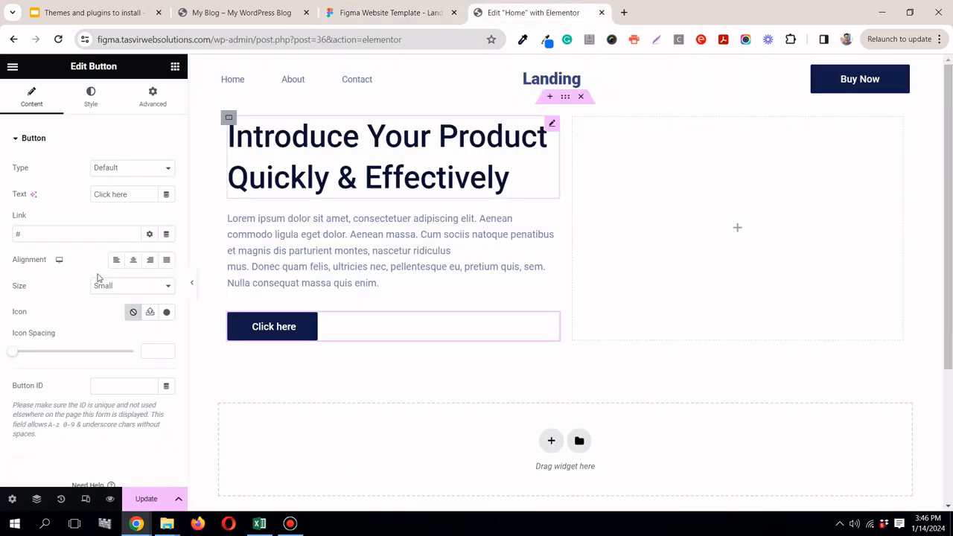
right_click(110, 197)
click(159, 264)
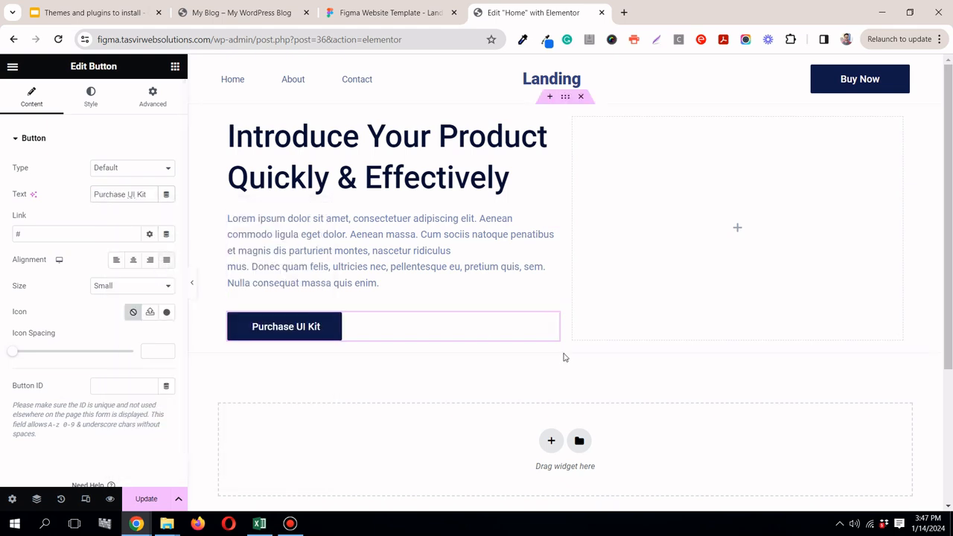
Step: Duplicate the "Purchase UI Kit" button and set the copy's text to "Learn More", copied from the Figma design
right_click(551, 321)
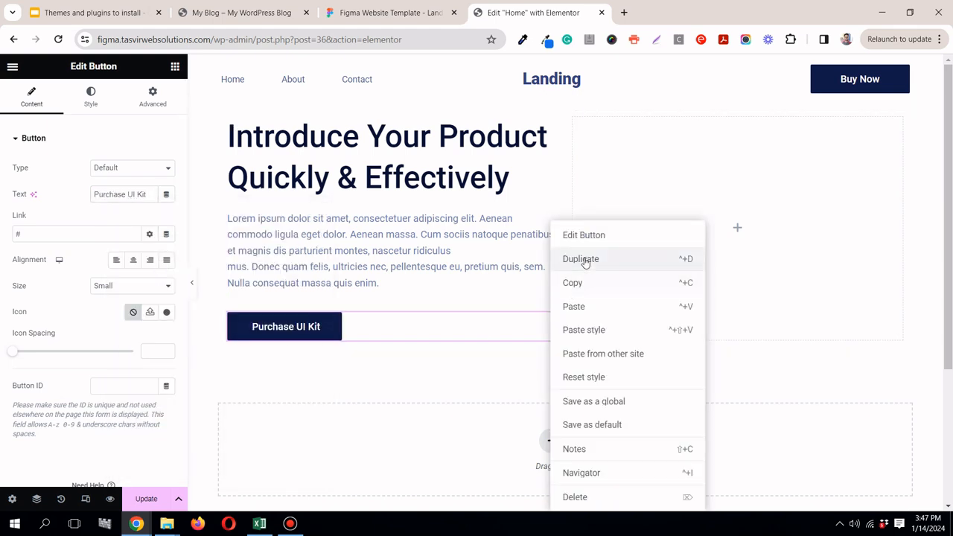
click(585, 259)
click(387, 12)
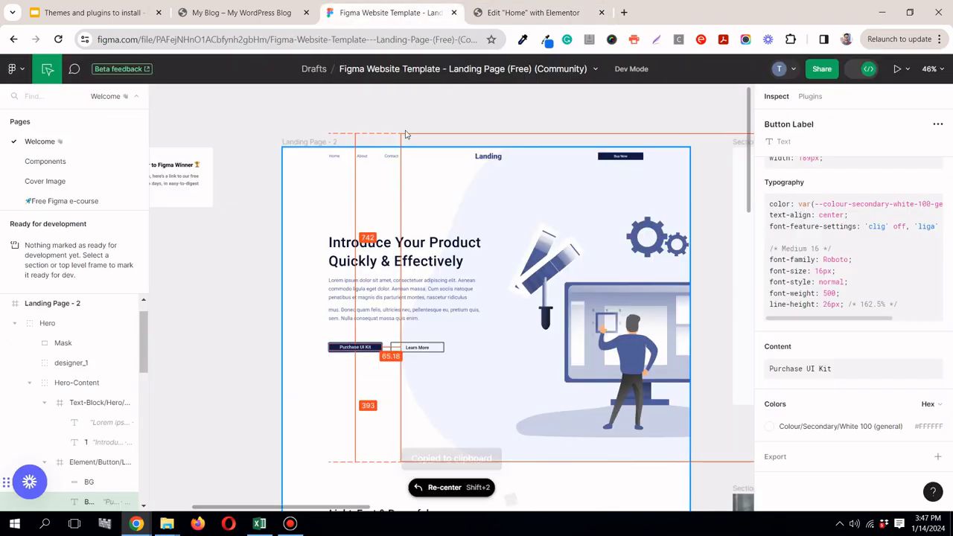
click(422, 348)
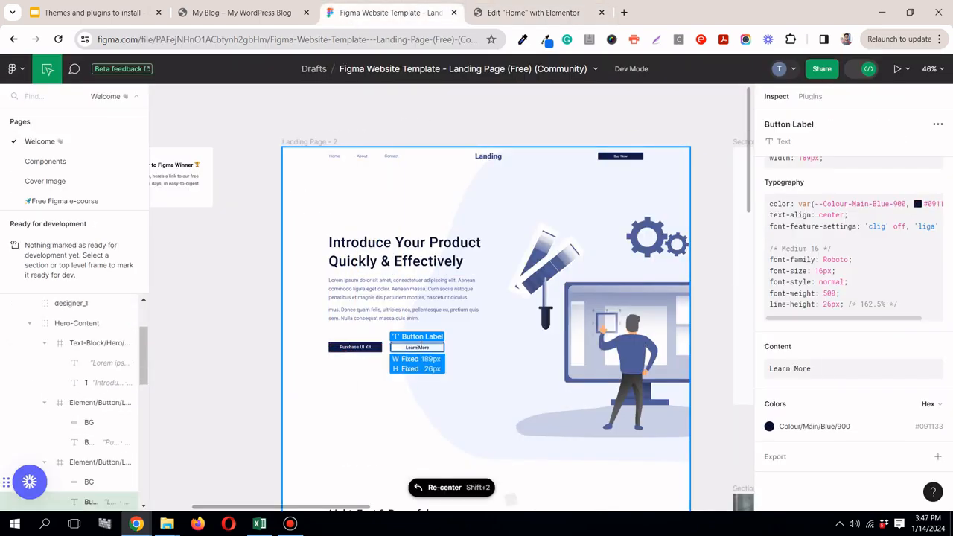
click(934, 348)
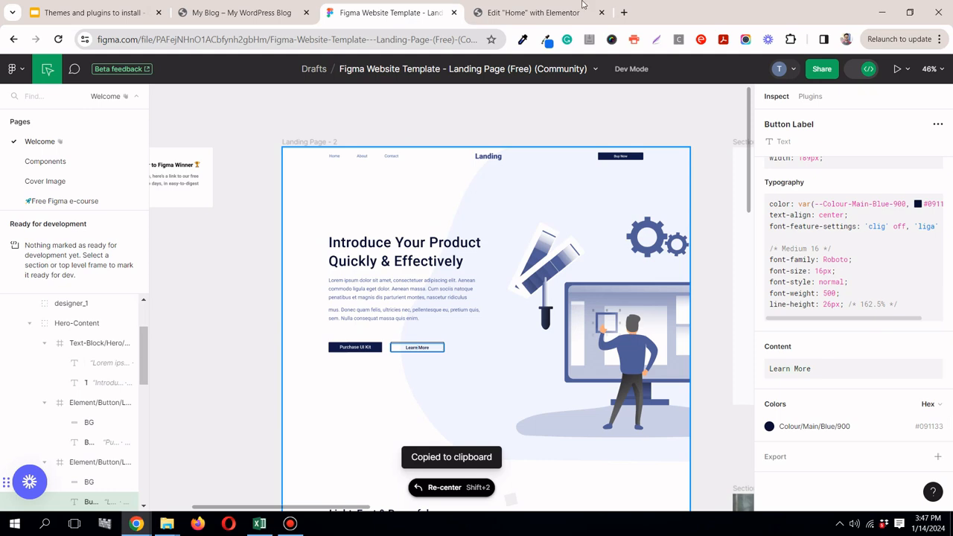
click(551, 12)
triple_click(118, 194)
right_click(118, 197)
click(180, 259)
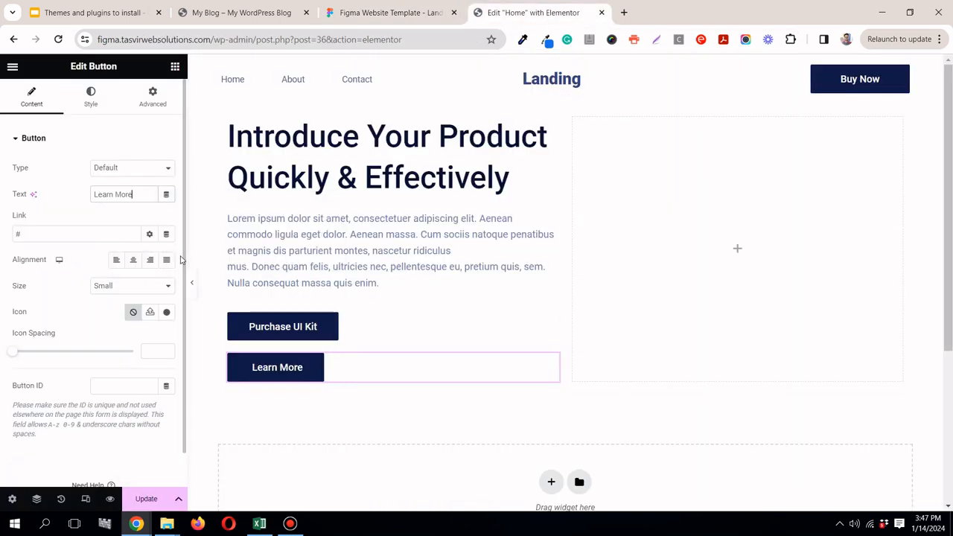
Step: Inspect the Learn More and Purchase UI Kit button backgrounds in the Figma hero for border, fill and radius styling
click(402, 11)
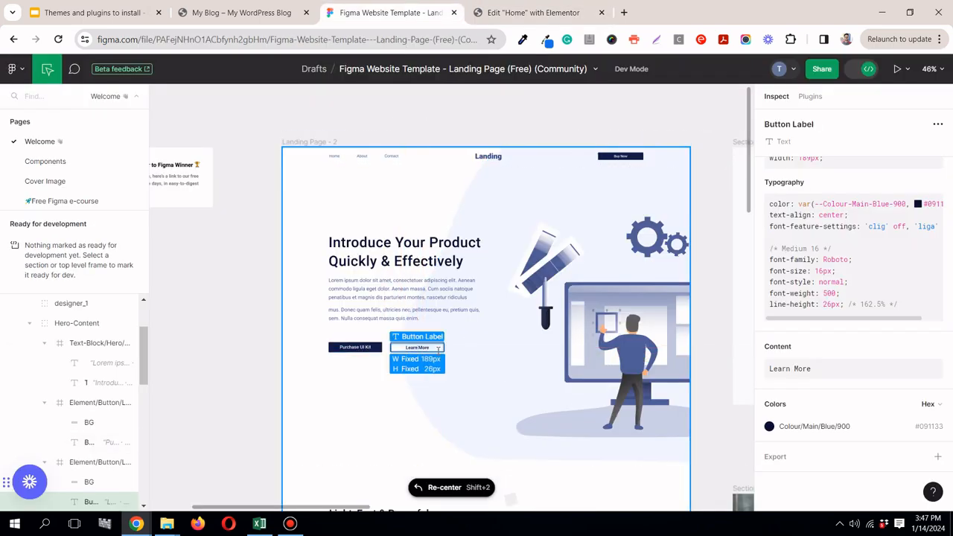
scroll(417, 346, up, 5)
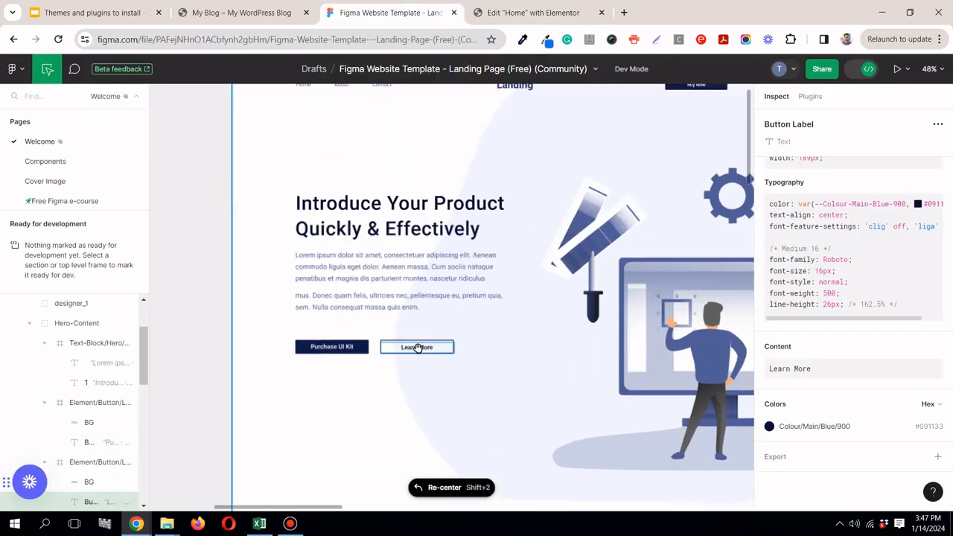
scroll(417, 345, up, 5)
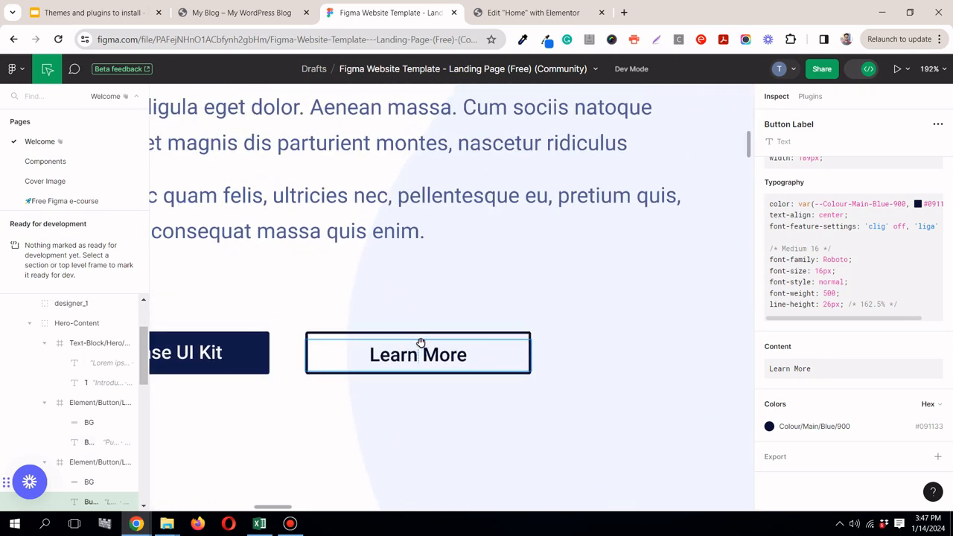
click(530, 334)
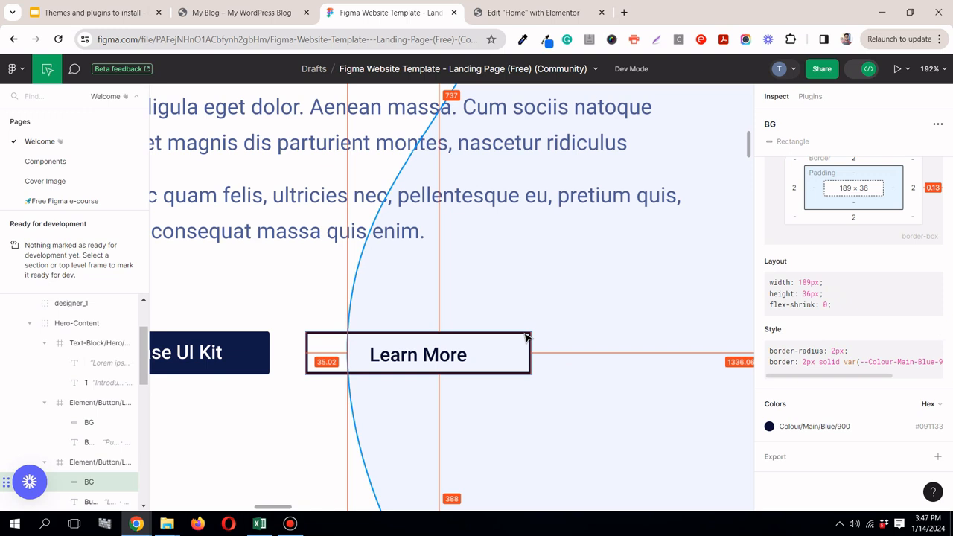
click(264, 337)
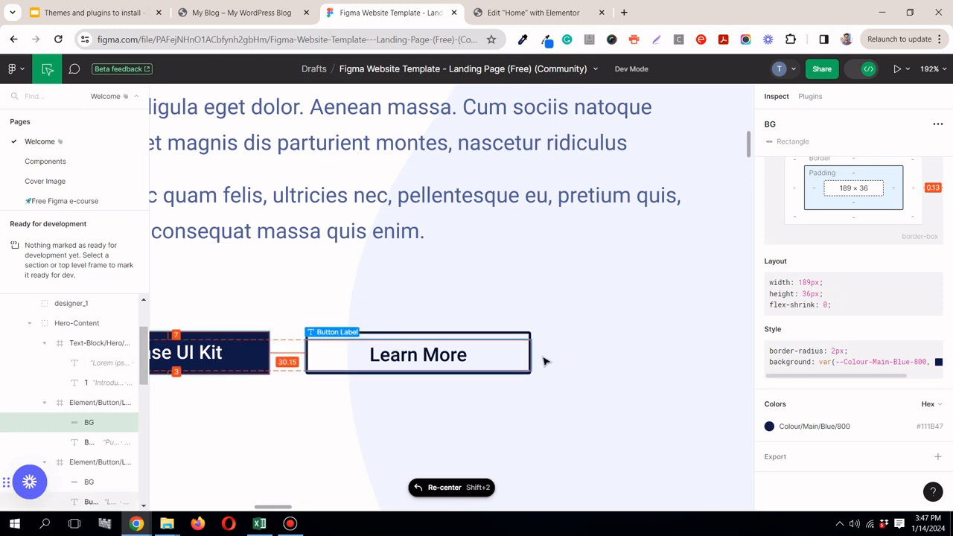
click(521, 339)
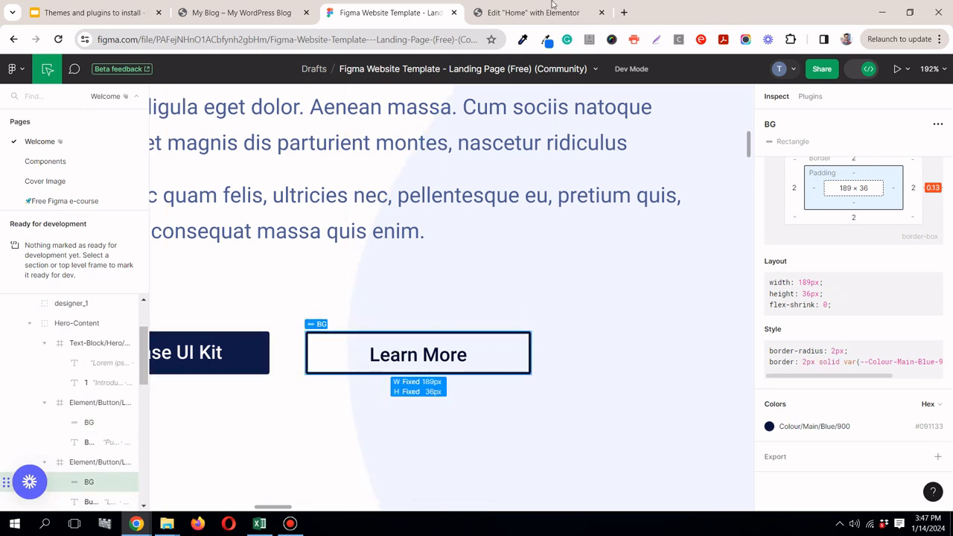
Step: In Elementor, make the "Learn More" button's normal background color fully transparent
click(549, 15)
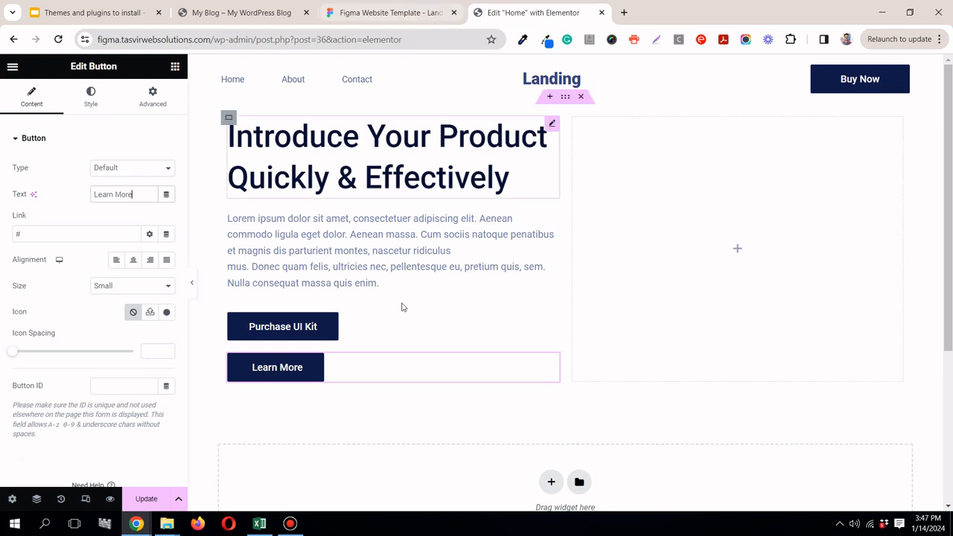
click(92, 98)
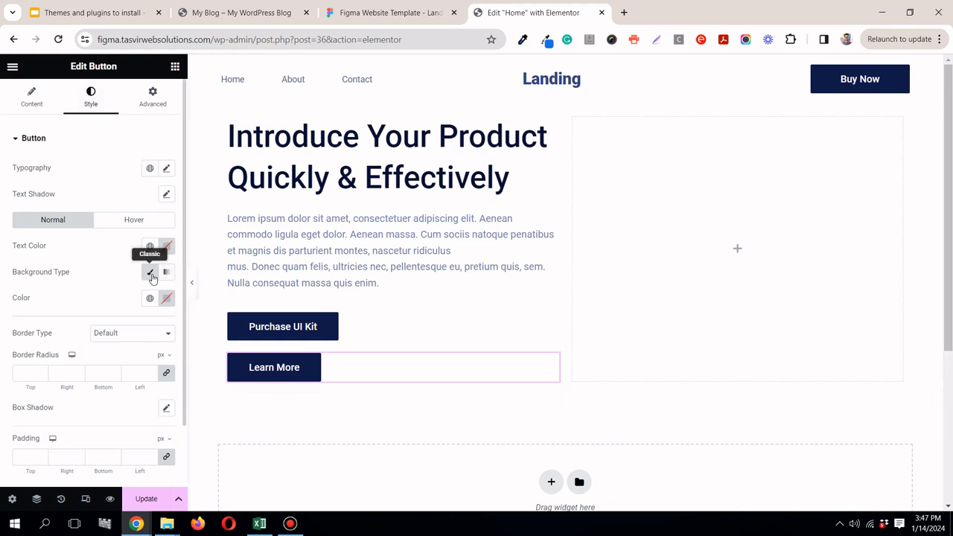
click(149, 298)
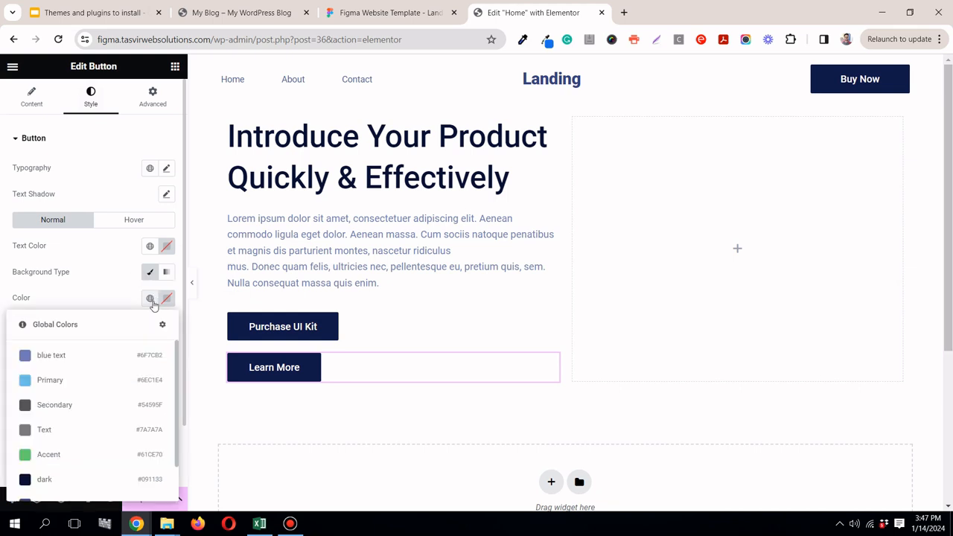
scroll(141, 408, down, 2)
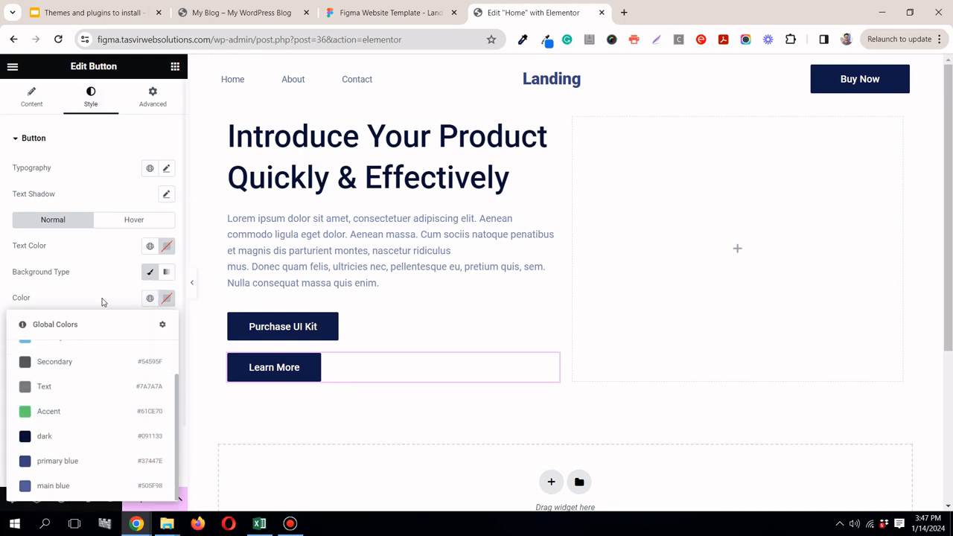
click(168, 299)
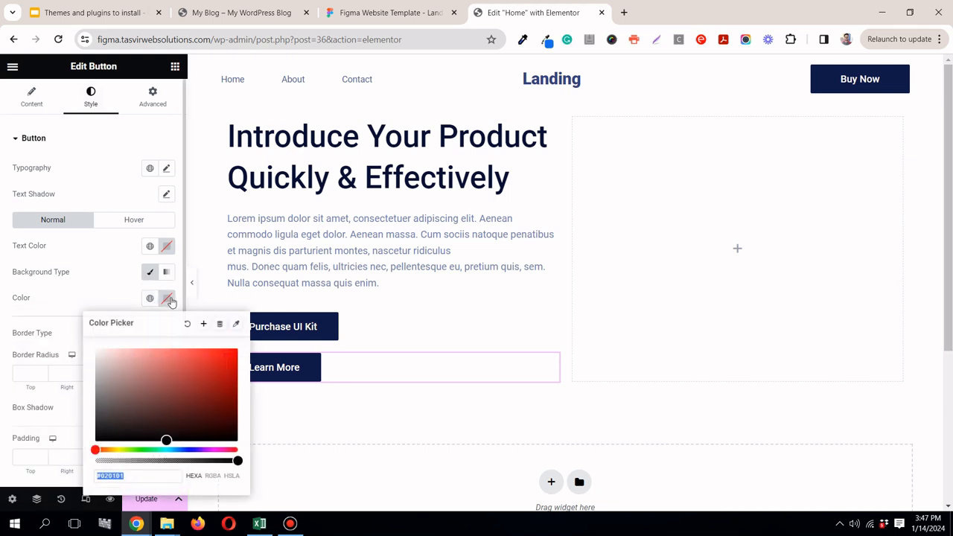
drag(224, 460, 97, 460)
click(74, 308)
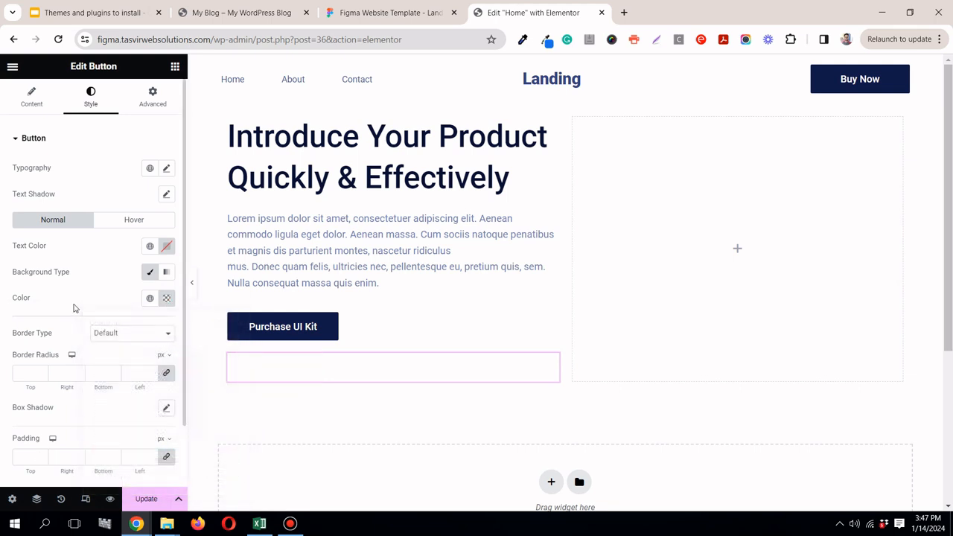
Step: Set the "Learn More" button's text color to the global color "dark" (#091133), matching the Figma design
click(149, 246)
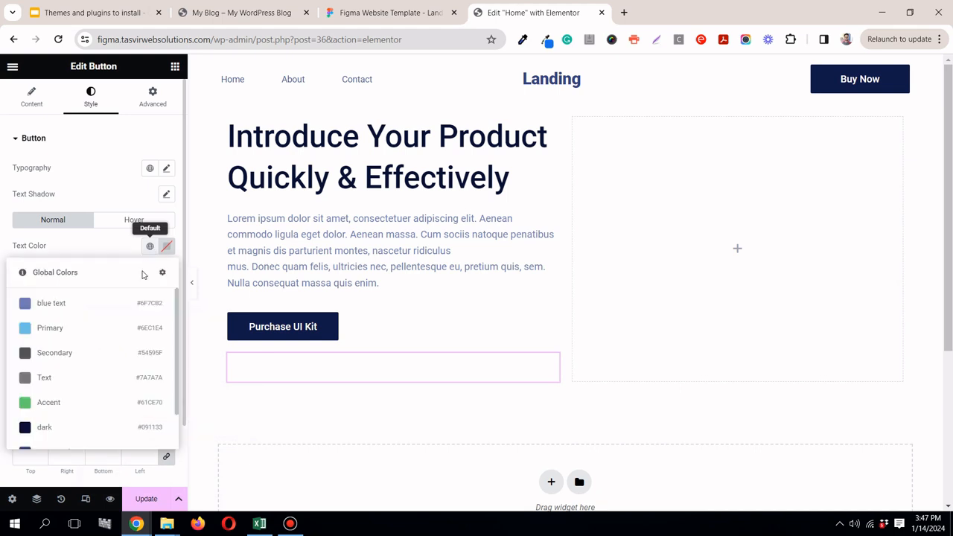
scroll(120, 408, down, 1)
click(380, 12)
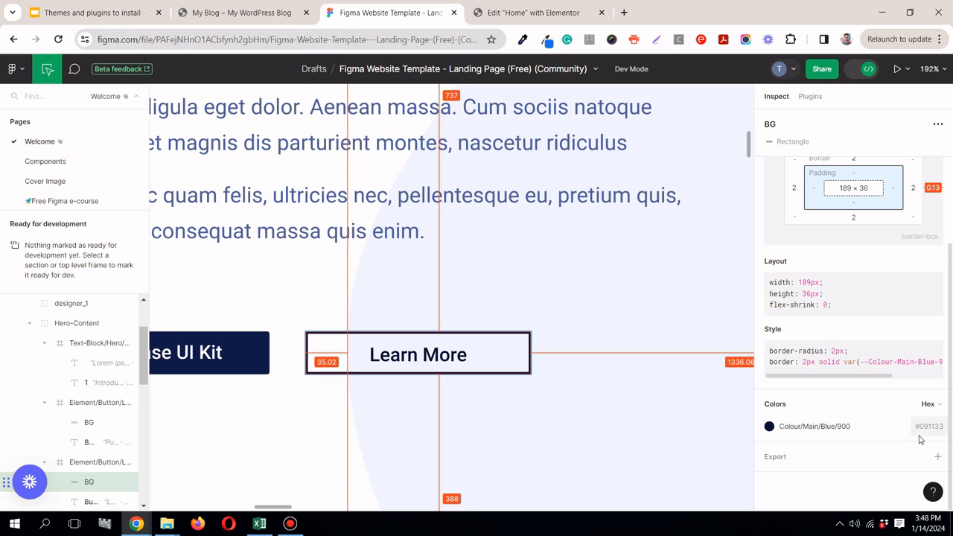
click(506, 13)
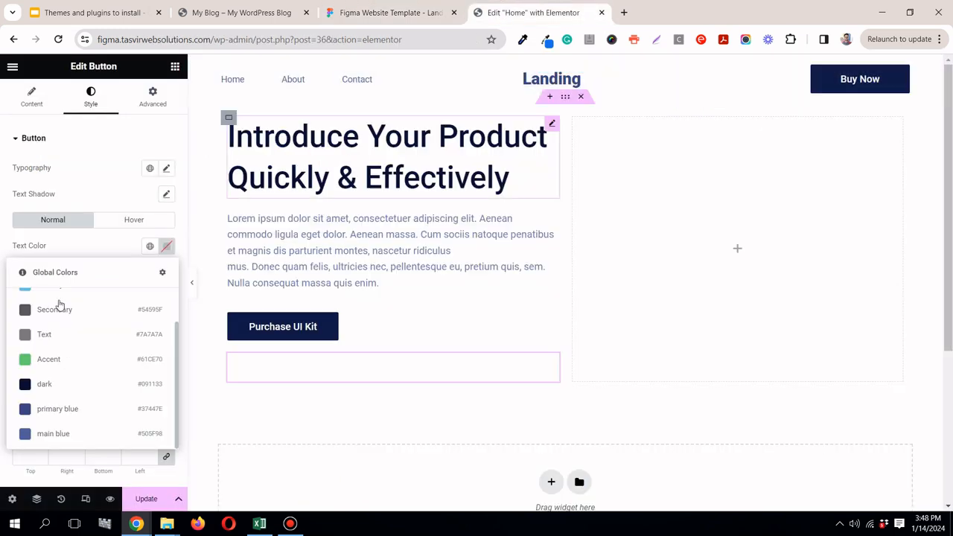
click(149, 386)
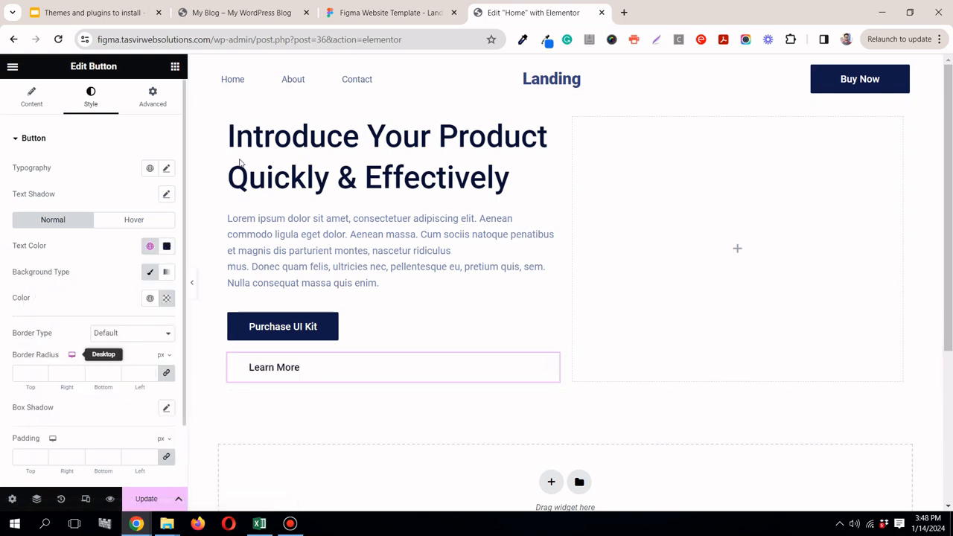
Step: Give the "Learn More" button a Solid border 2 px wide on all sides, checking it against the Figma design
click(110, 335)
click(113, 366)
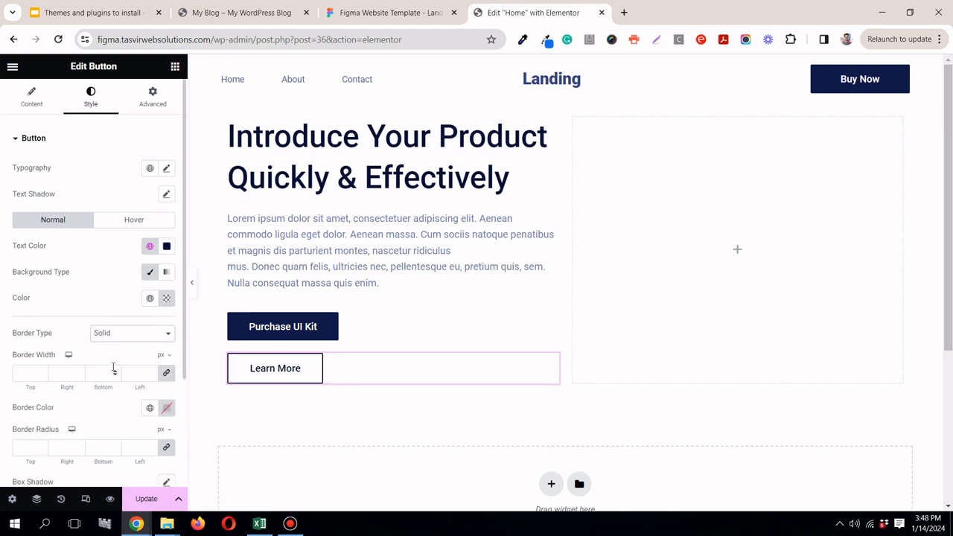
click(416, 11)
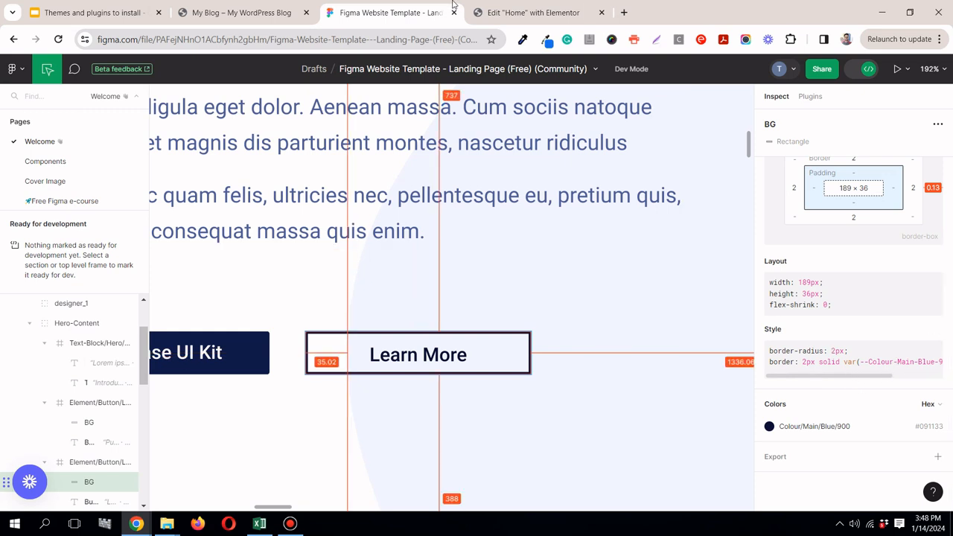
click(516, 15)
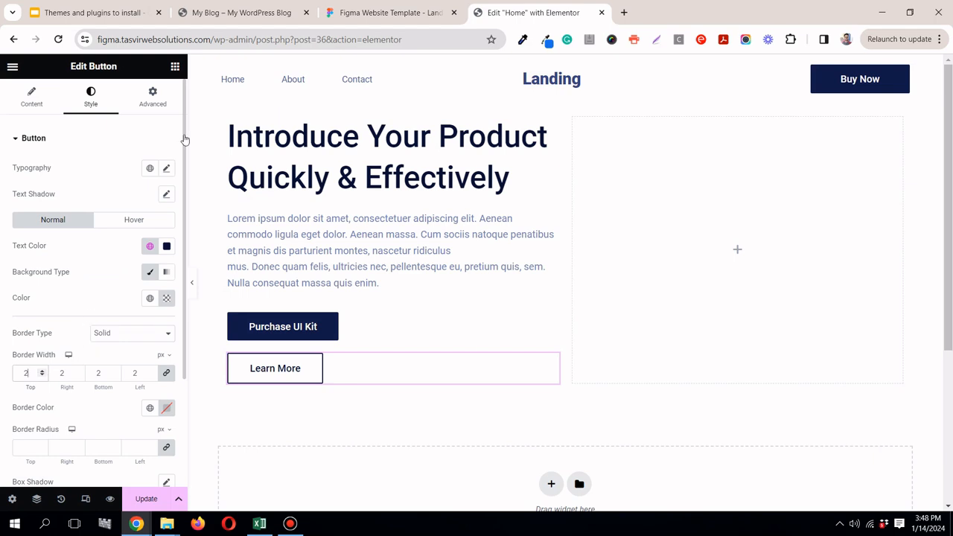
click(350, 11)
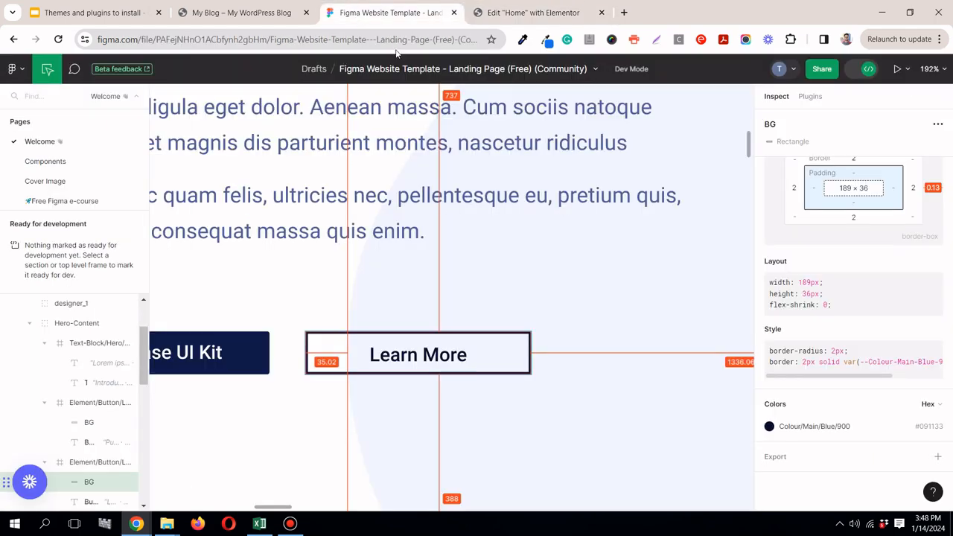
click(542, 18)
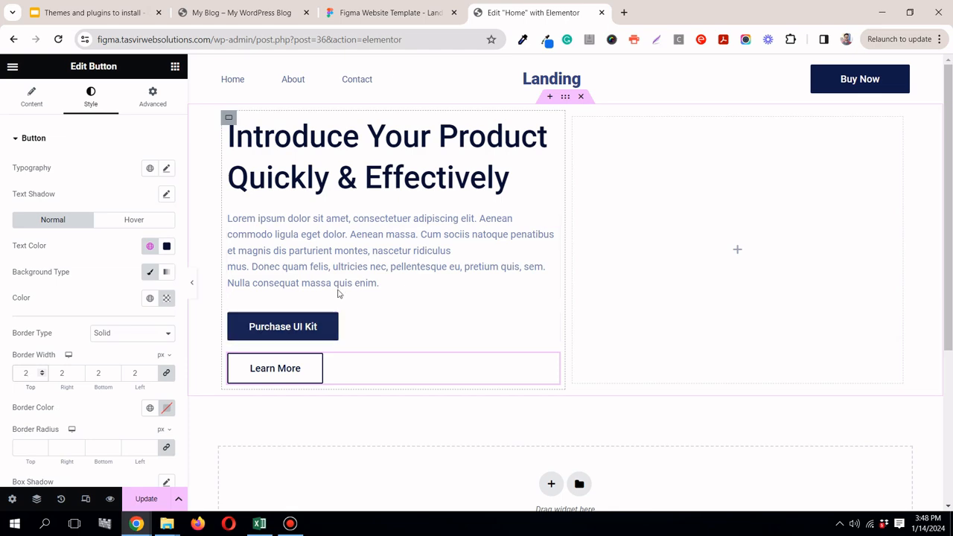
click(354, 21)
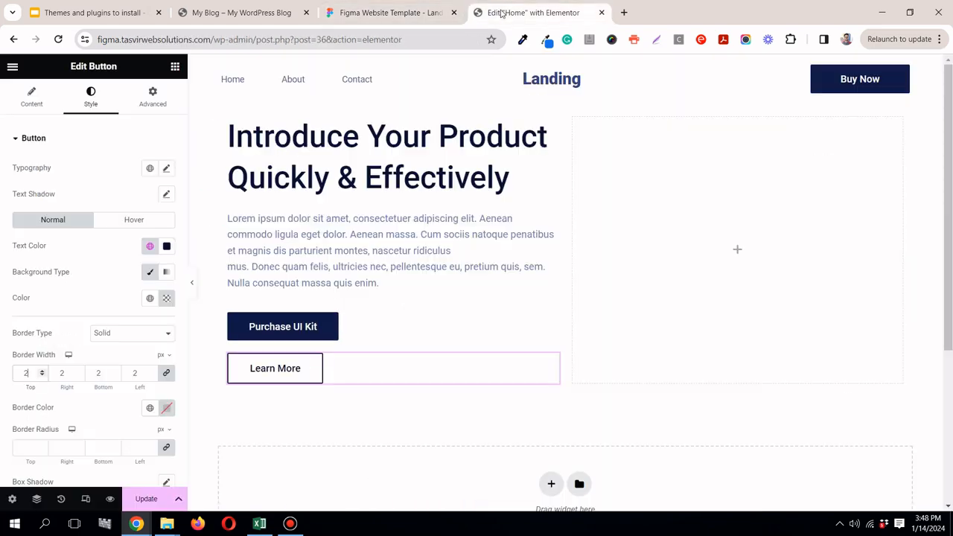
click(533, 13)
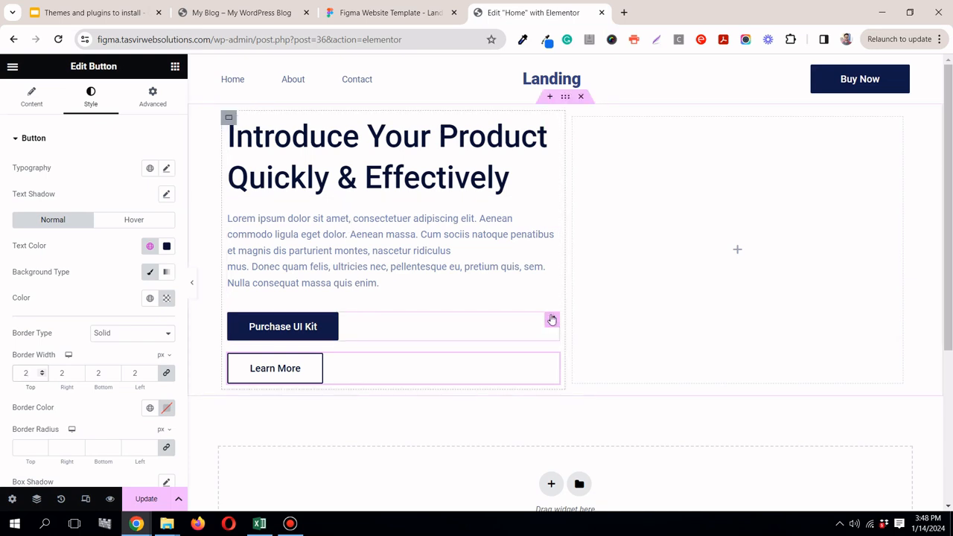
Step: Try the Inline (auto) and Custom widths on the "Purchase UI Kit" button and restore its width to Default
click(552, 320)
click(155, 98)
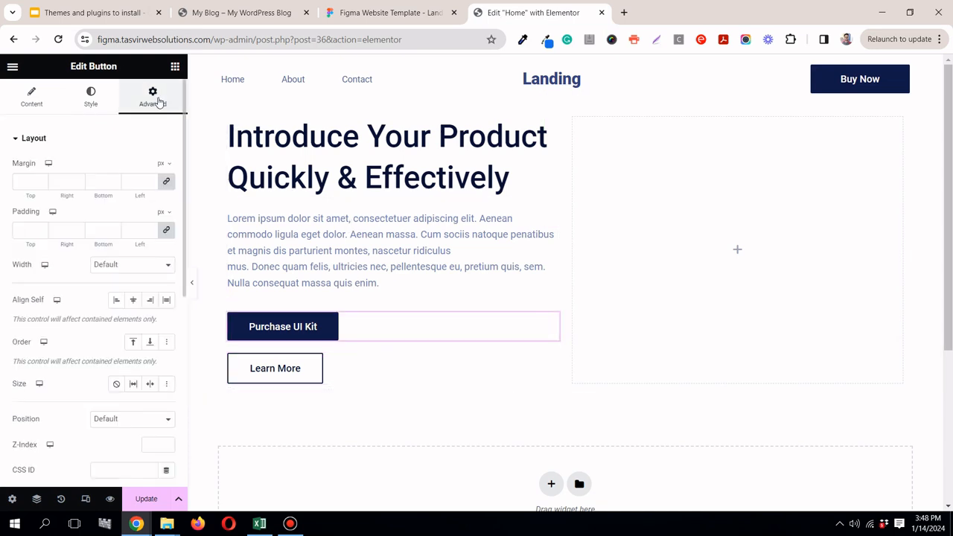
click(155, 268)
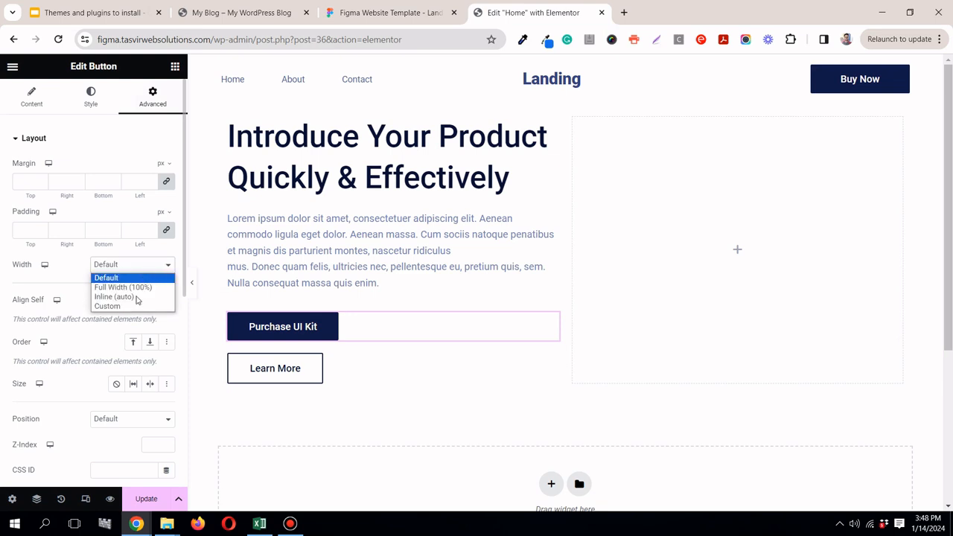
click(136, 297)
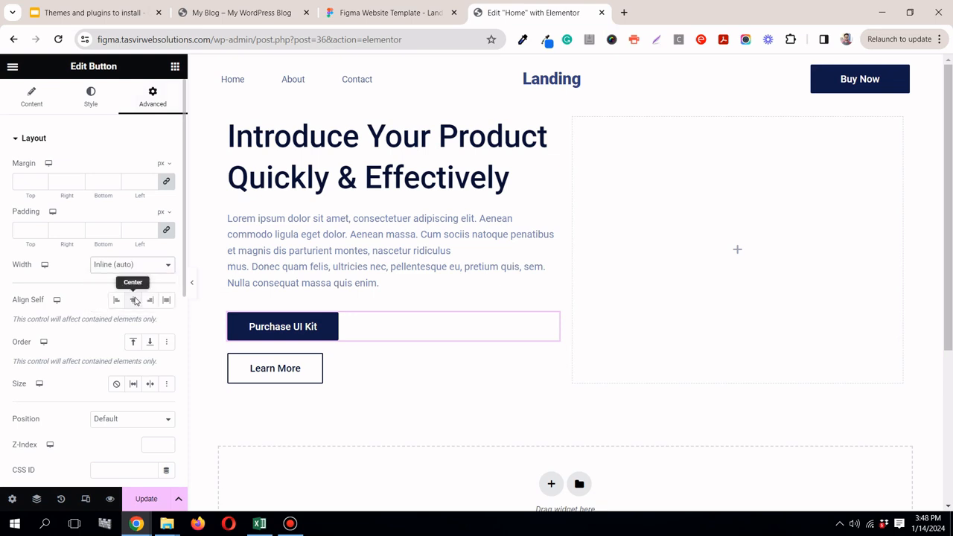
click(164, 265)
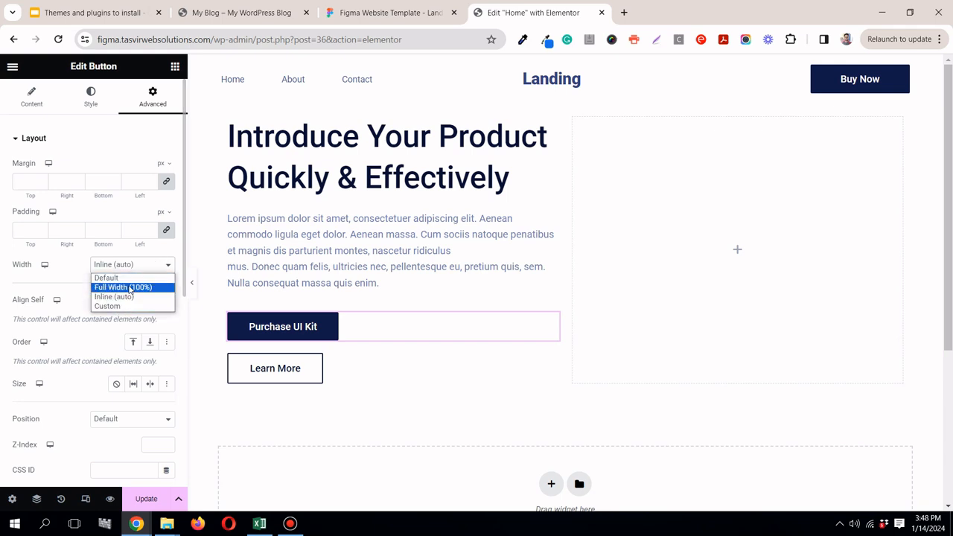
click(128, 307)
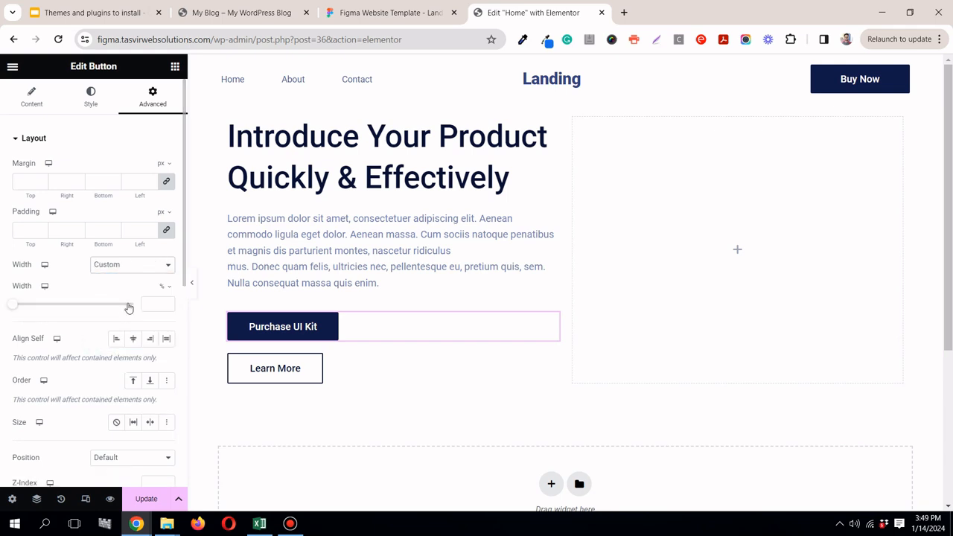
click(129, 267)
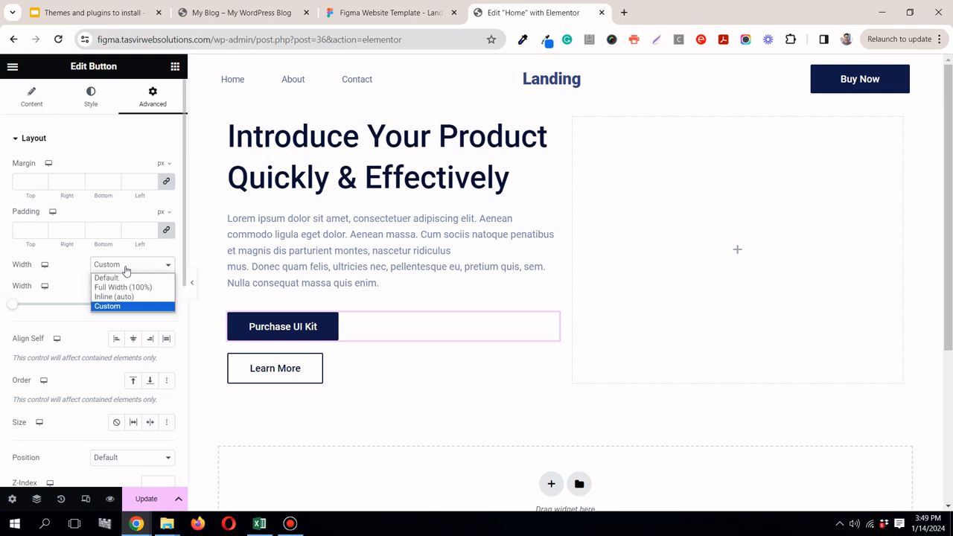
click(119, 280)
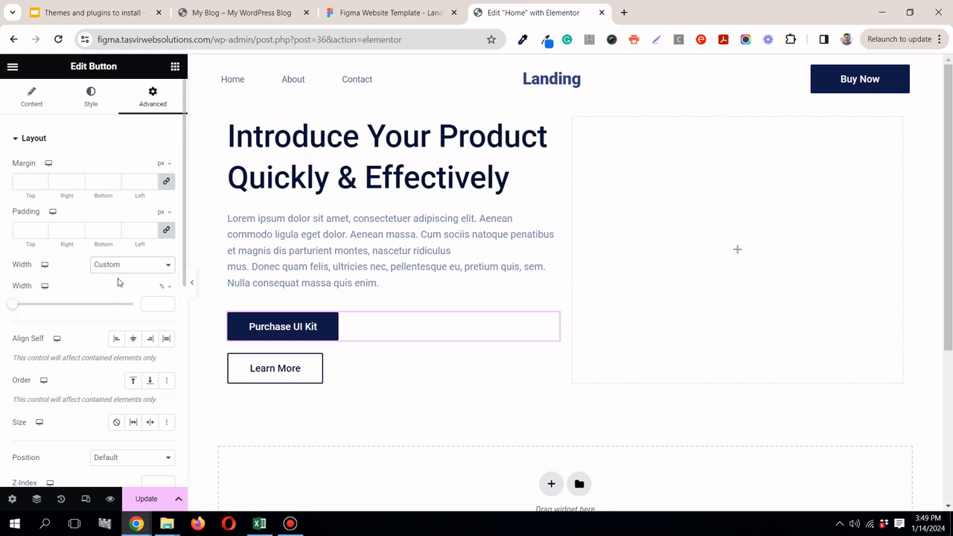
Step: Add a Container below the hero paragraph and move the "Purchase UI Kit" and "Learn More" buttons into it
click(174, 67)
drag(50, 260, 328, 290)
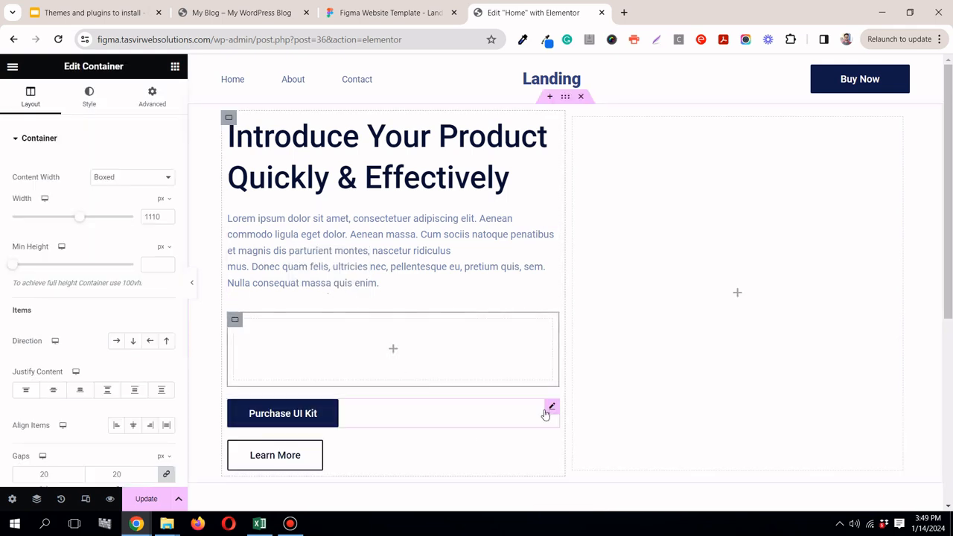
drag(441, 346, 444, 351)
drag(385, 344, 372, 338)
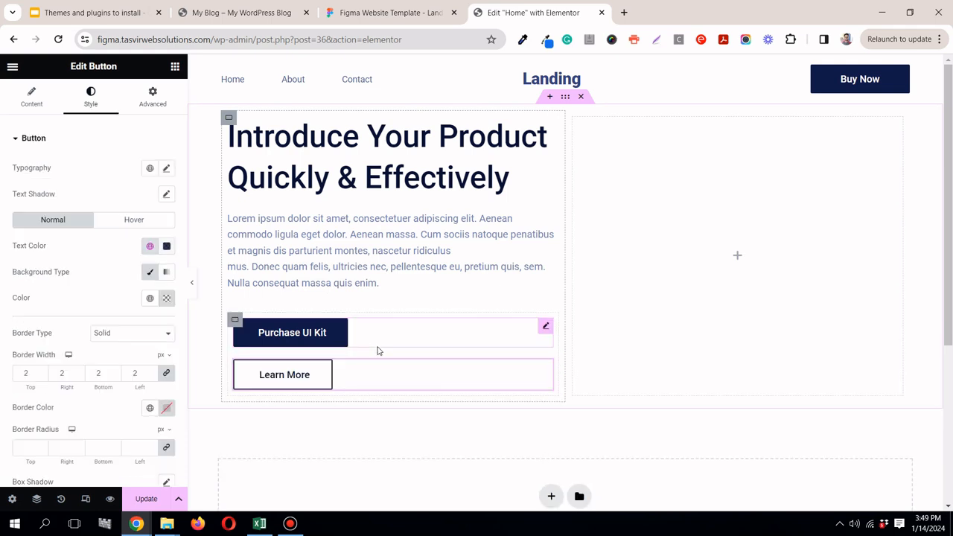
Step: Set the button container's direction to horizontal row so both buttons sit side by side, and preview the page
click(234, 319)
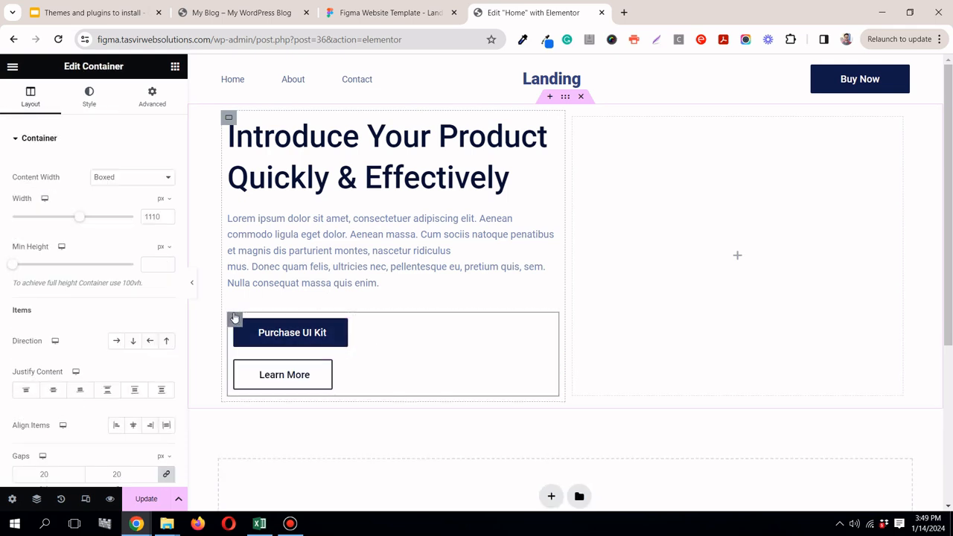
click(117, 341)
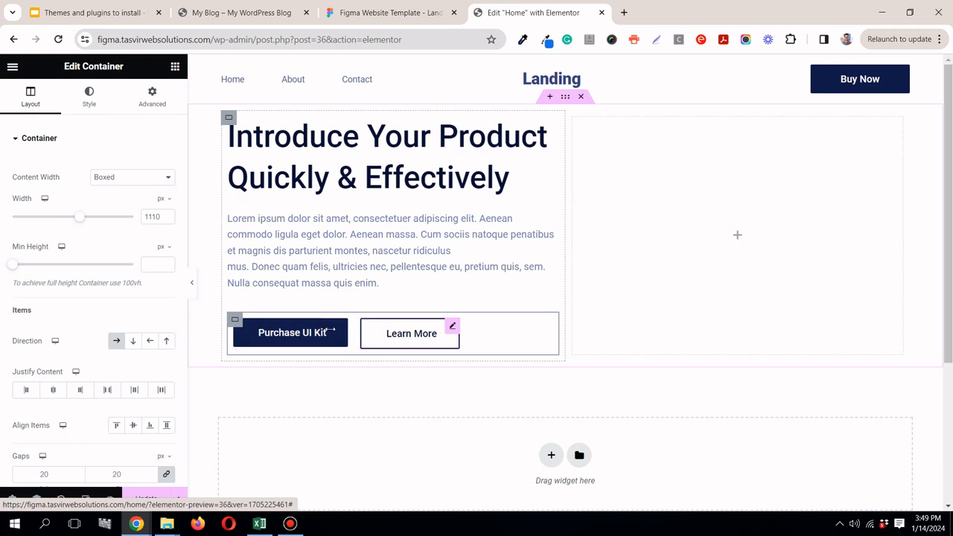
click(192, 284)
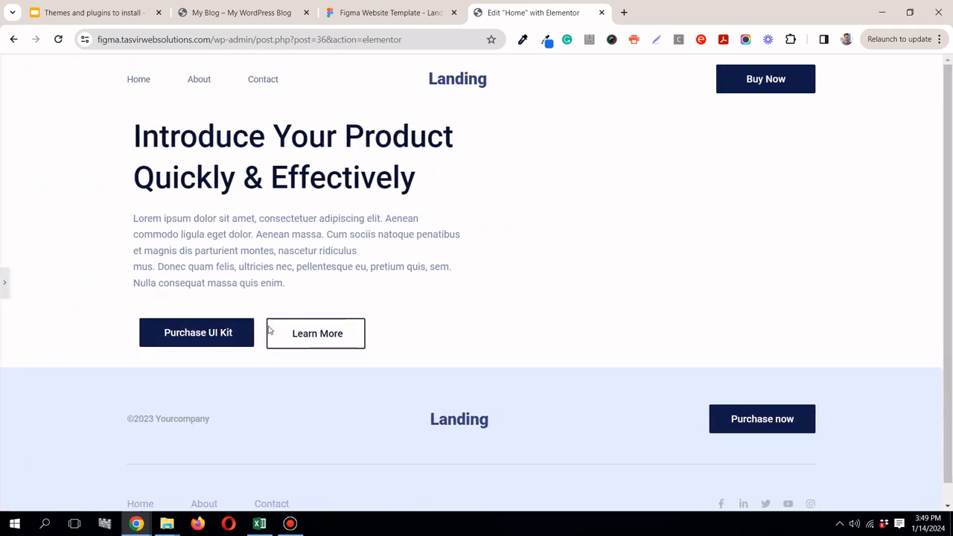
click(3, 292)
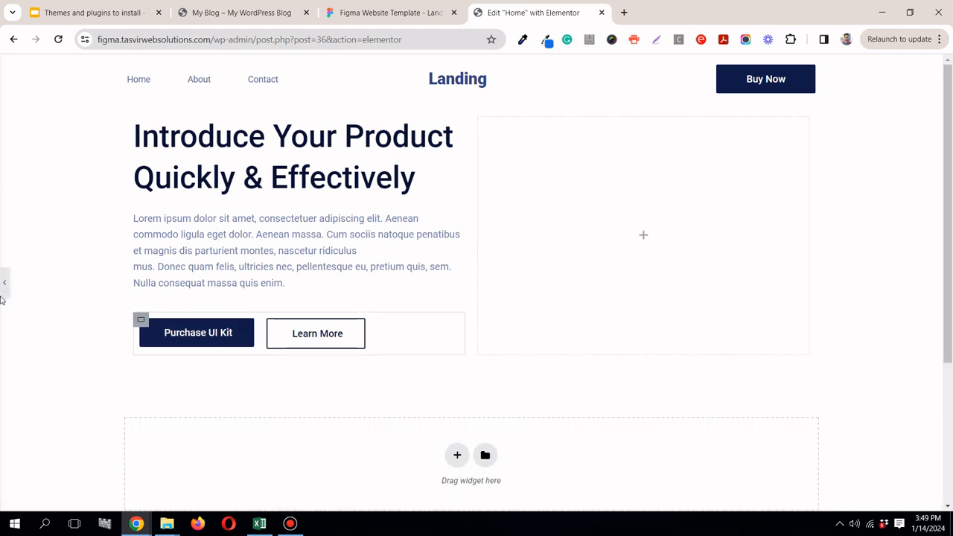
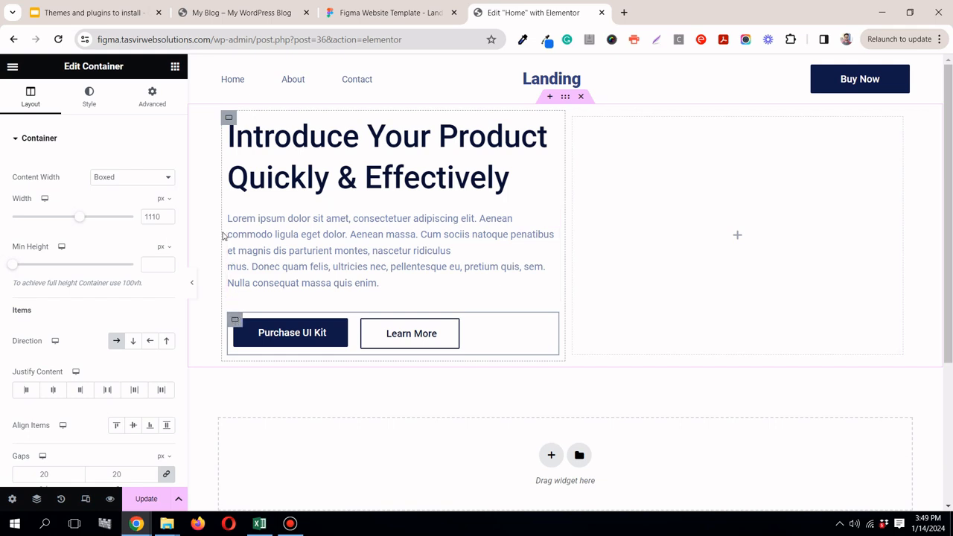
Step: Set the padding of the container holding the two hero buttons to 0 on all sides
click(232, 318)
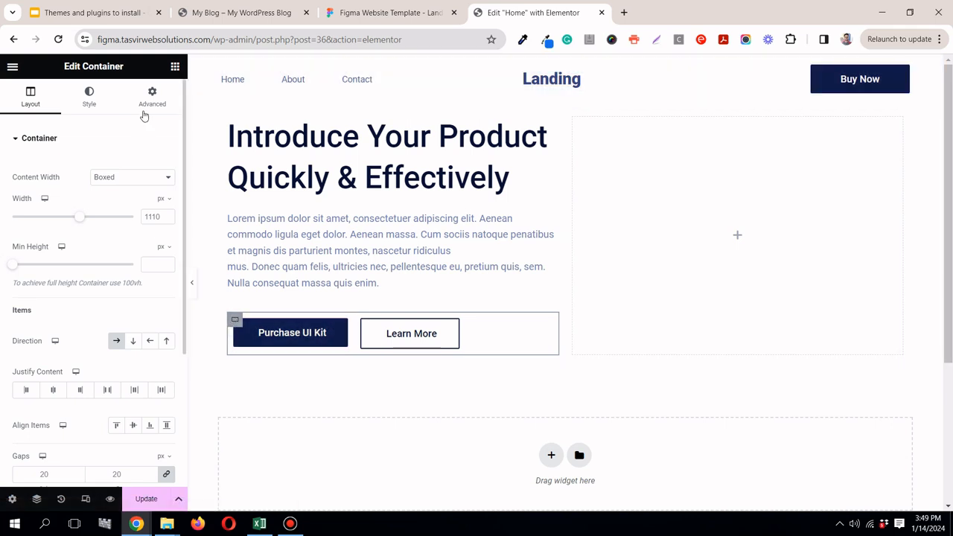
click(149, 102)
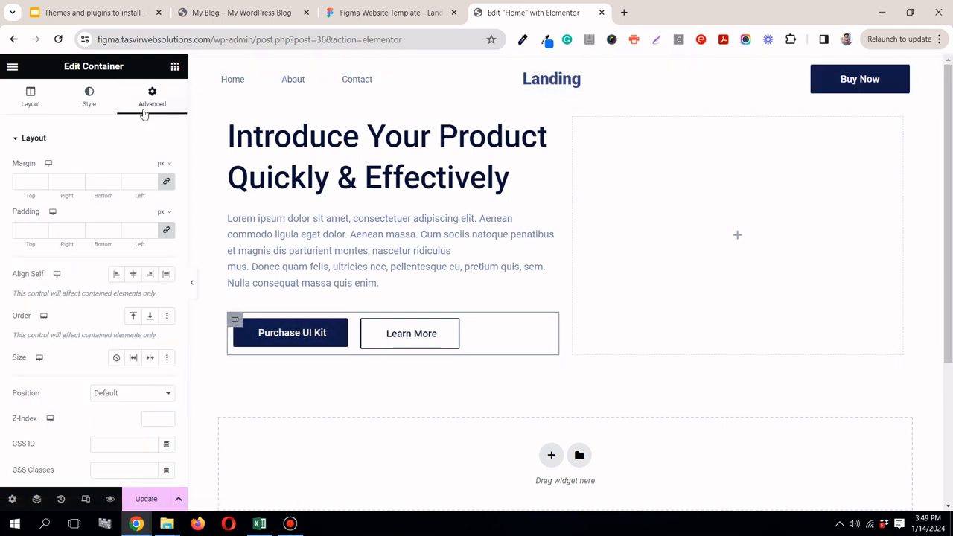
click(167, 231)
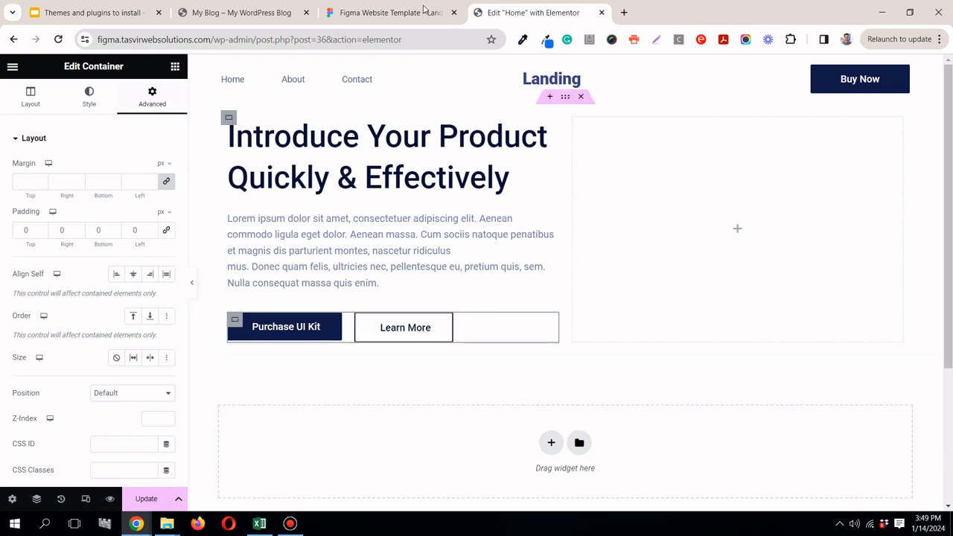
Step: Check the "Purchase UI Kit" button's size in the Figma design, then give it a Custom width of 189 px and Justified alignment in Elementor
click(376, 9)
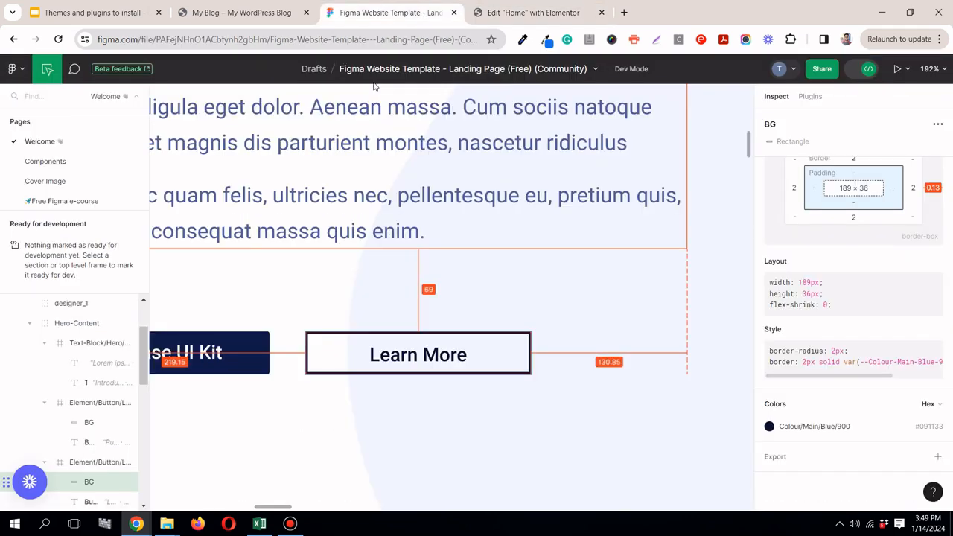
click(262, 335)
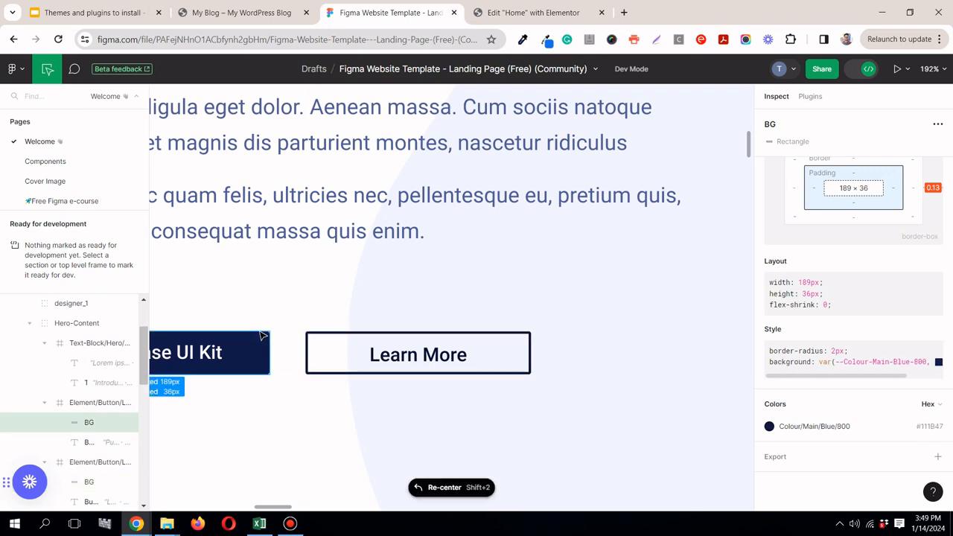
click(522, 12)
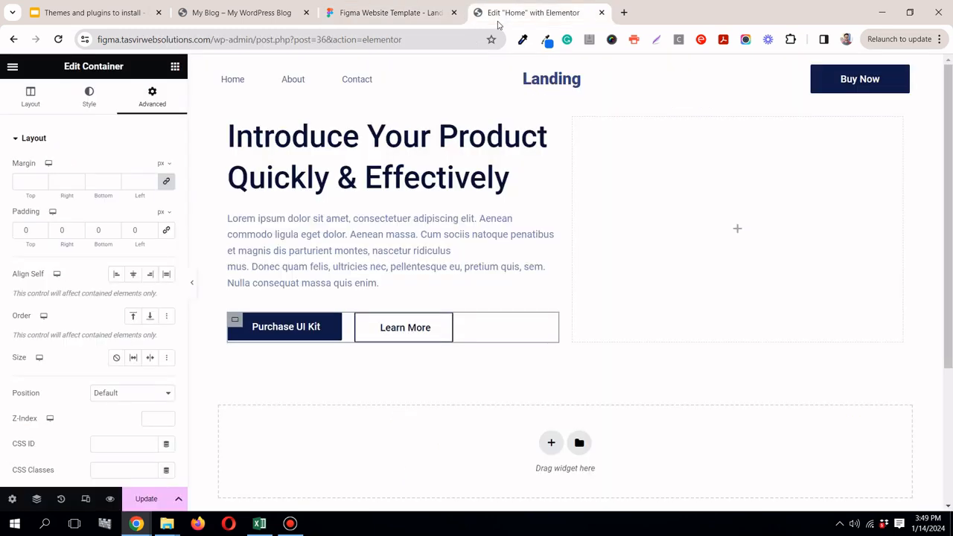
click(331, 321)
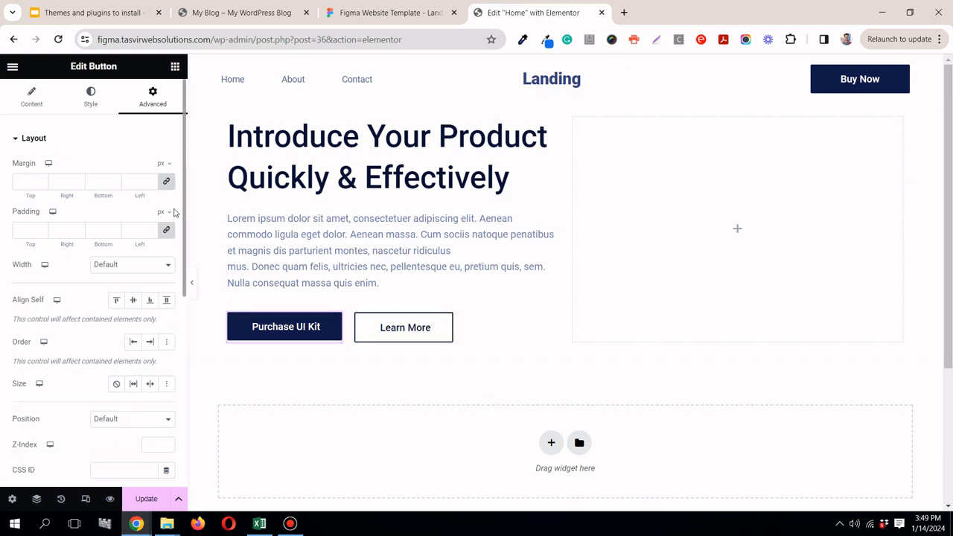
click(159, 264)
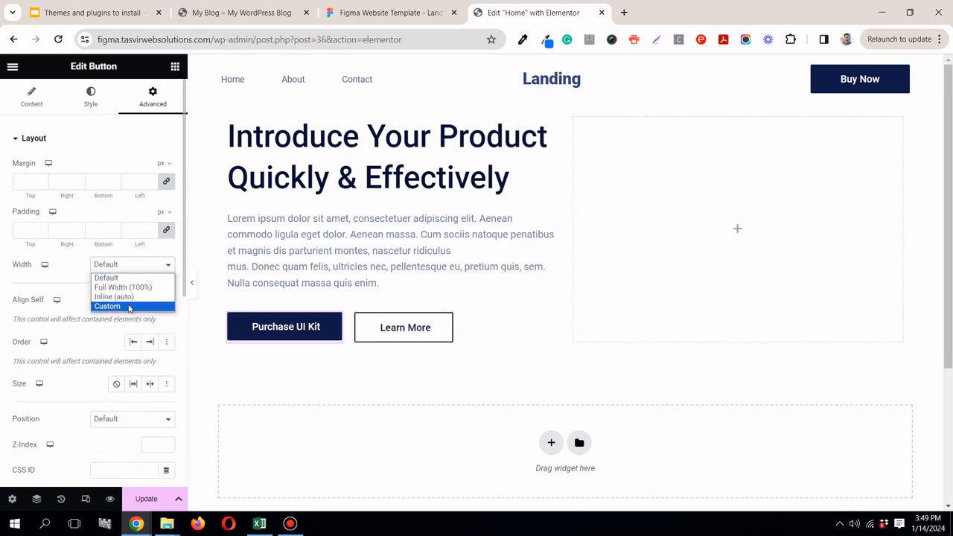
click(128, 306)
click(164, 290)
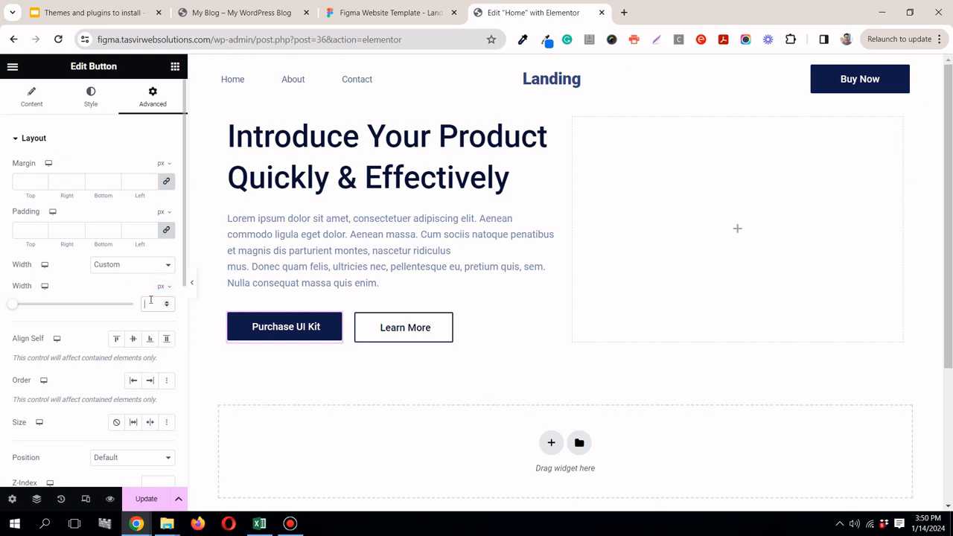
click(150, 303)
text(189)
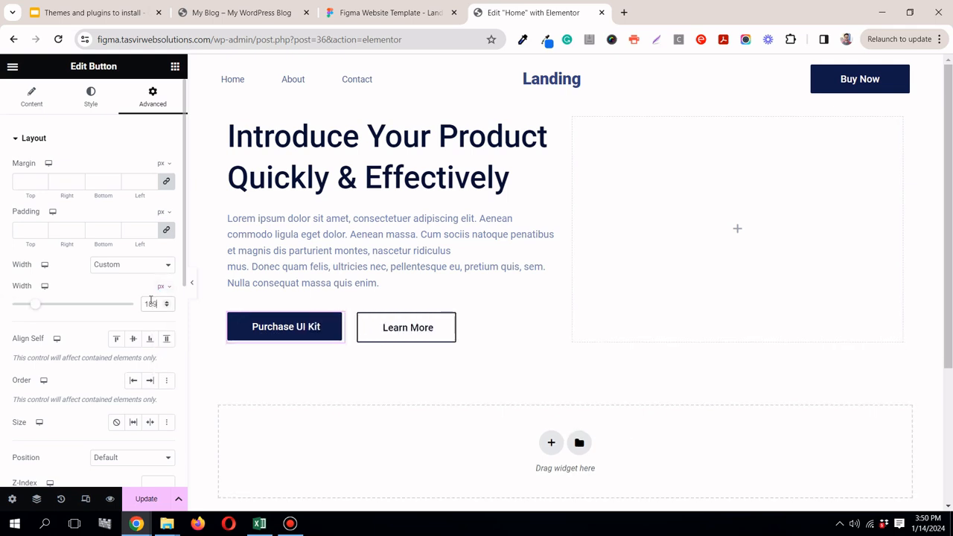
click(30, 98)
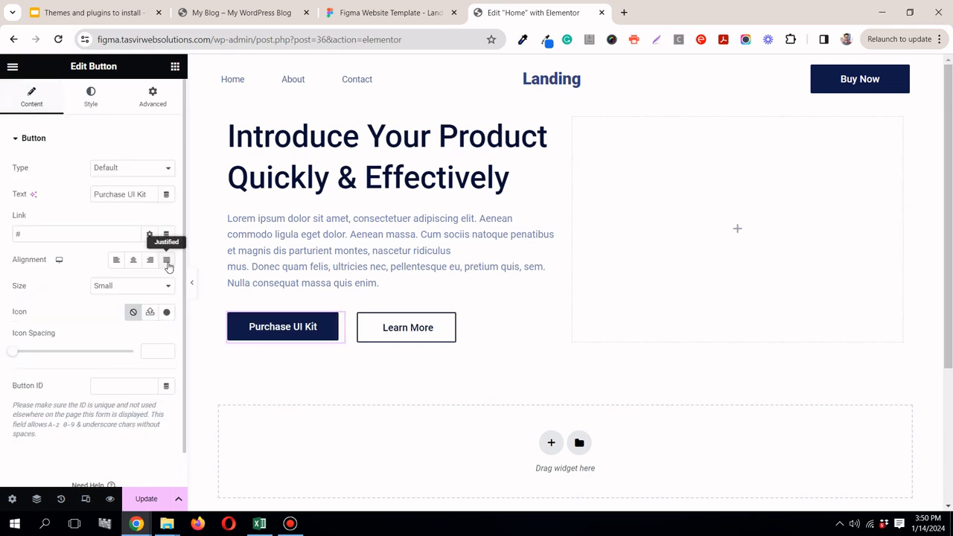
click(168, 260)
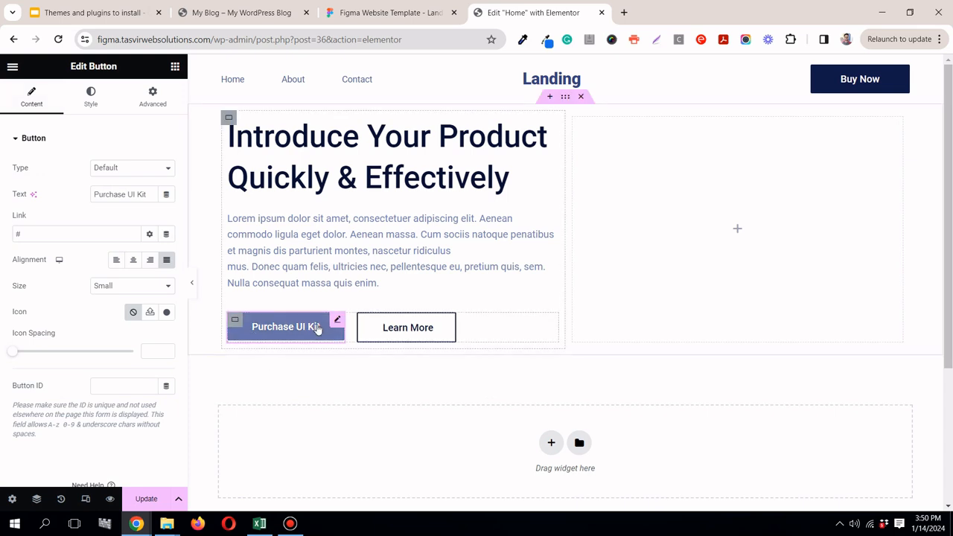
Step: Give the "Learn More" button a Custom width of 189 px and set its alignment to Justified
click(450, 319)
click(154, 100)
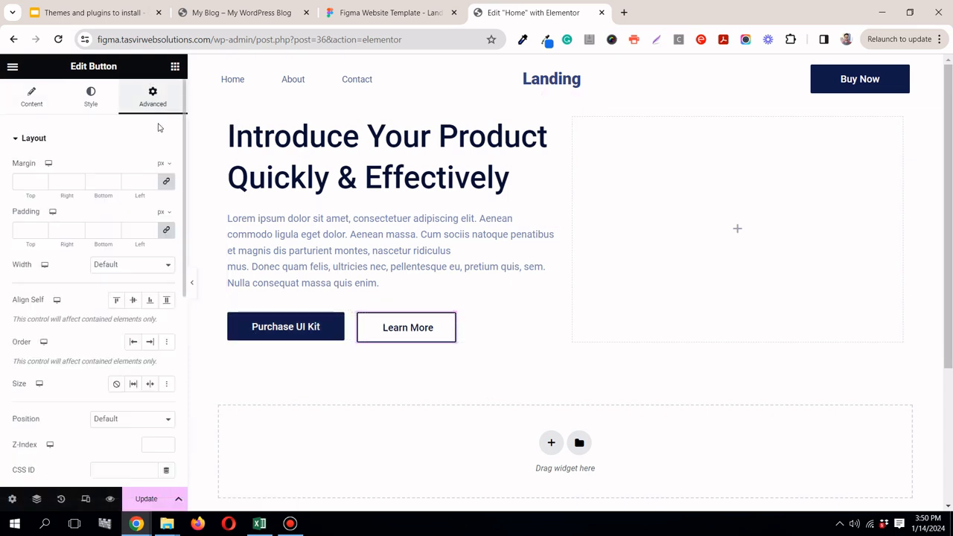
click(123, 266)
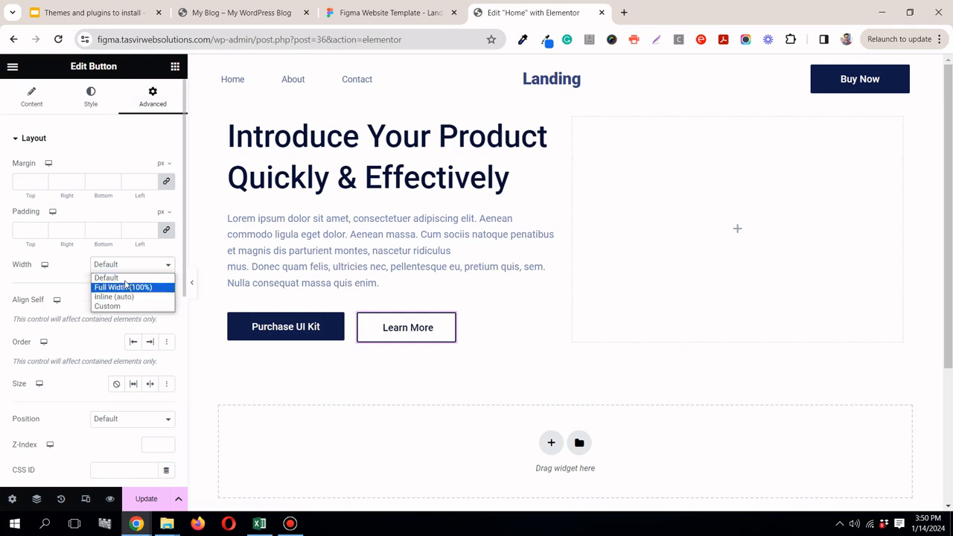
click(147, 303)
click(159, 287)
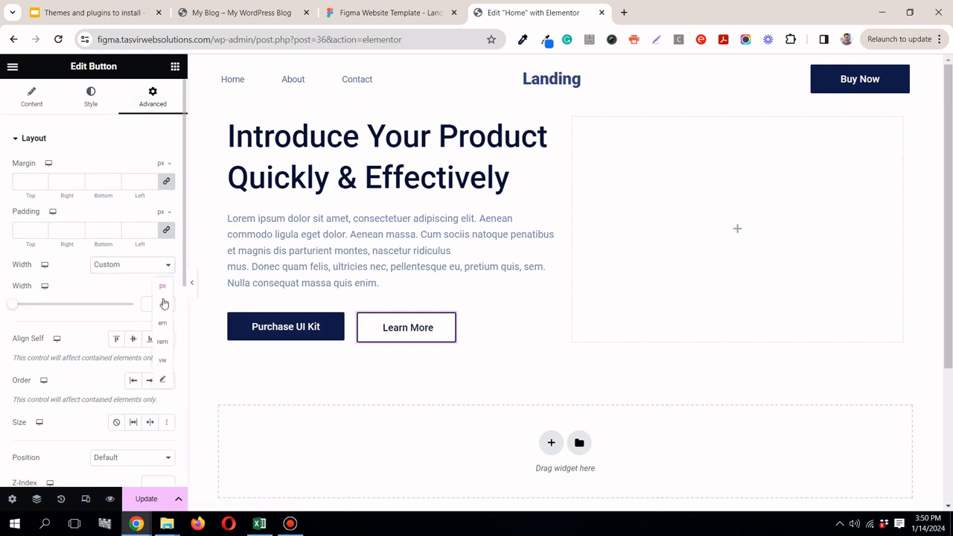
click(157, 298)
text(18)
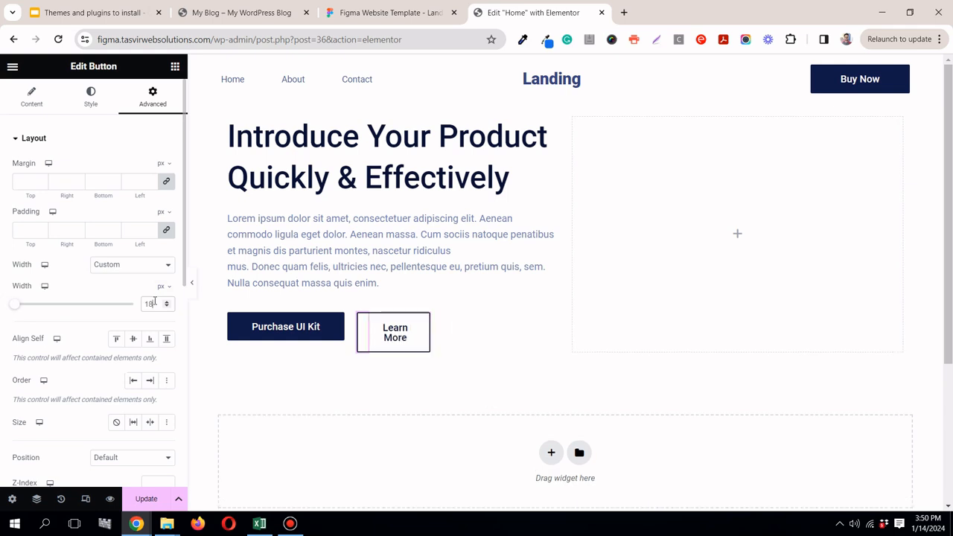
text(0)
click(32, 95)
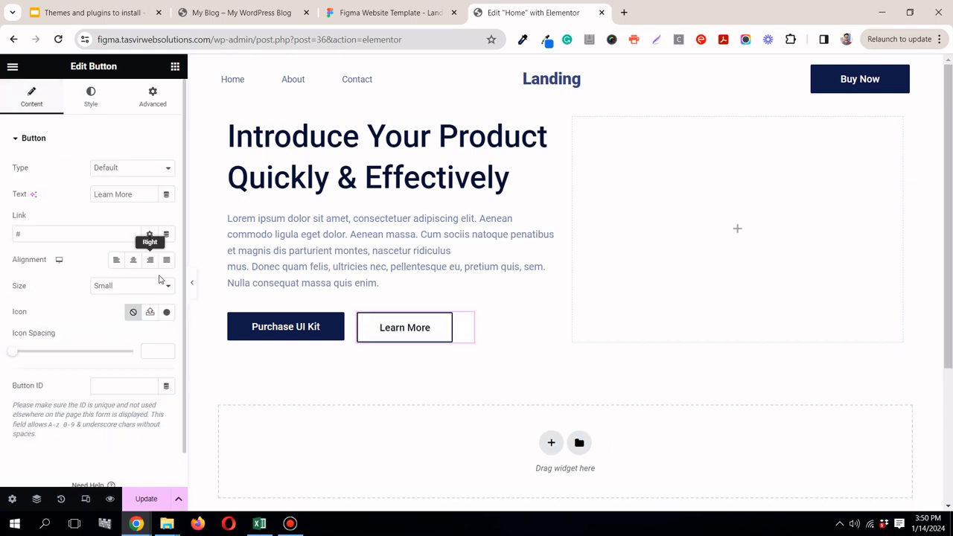
click(166, 260)
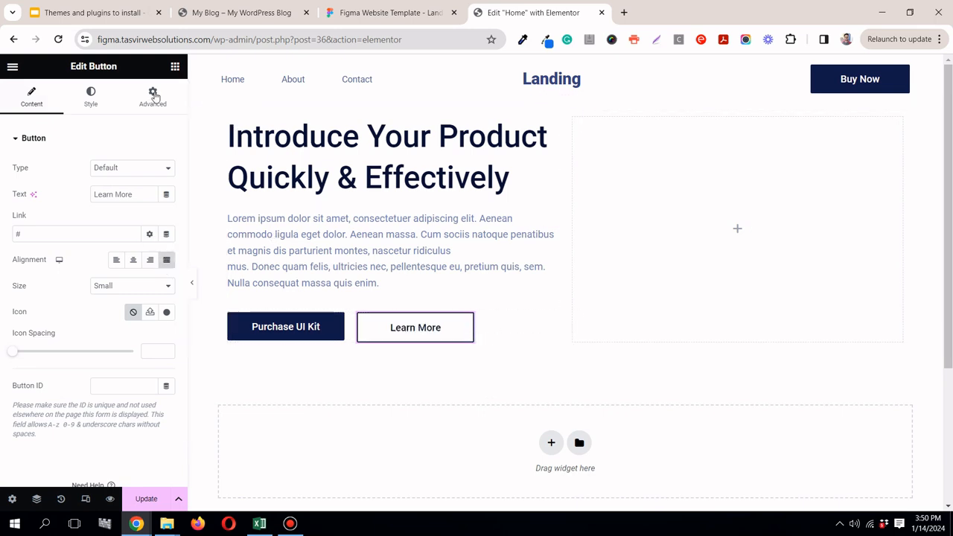
Step: Set the "Learn More" button's hover background to the global color "dark"
click(86, 97)
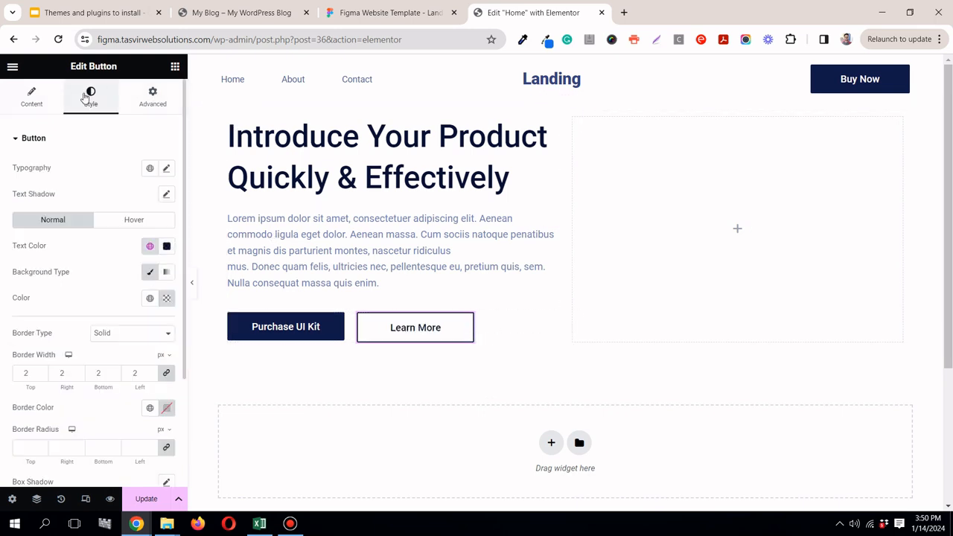
click(139, 219)
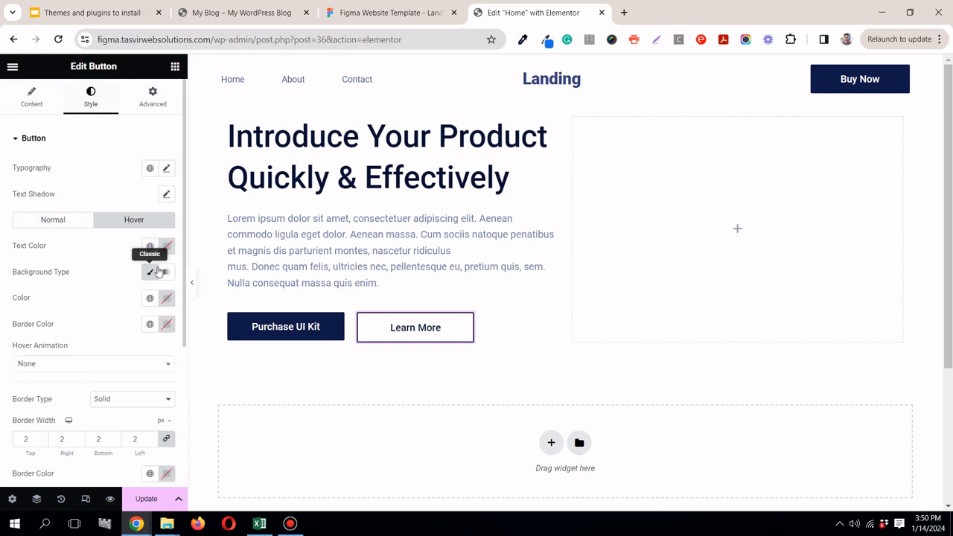
click(150, 296)
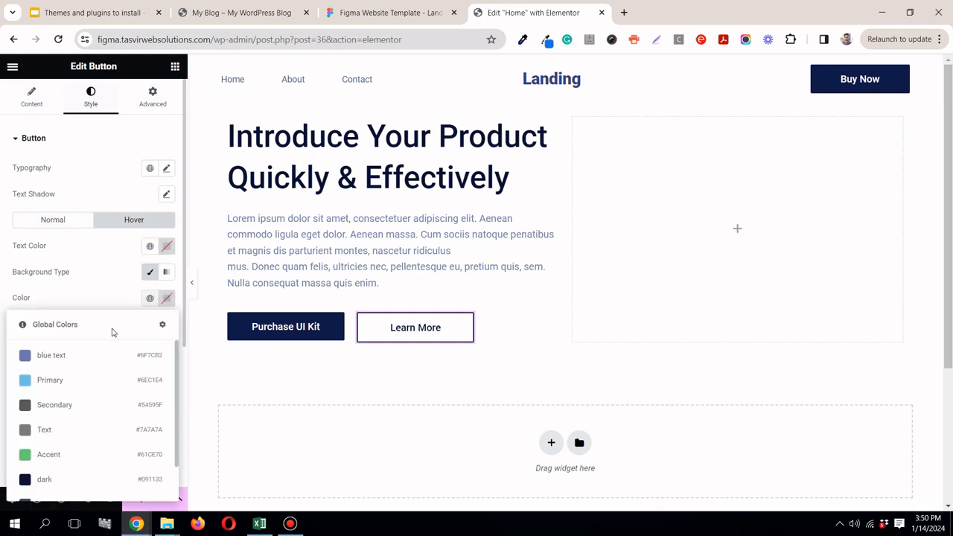
click(96, 479)
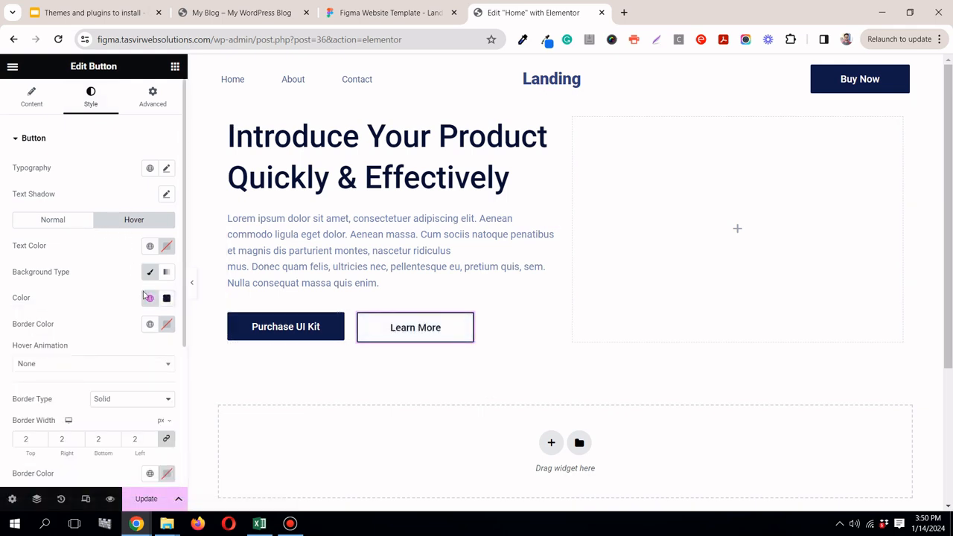
Step: Set the "Learn More" button's hover text color to #fff and preview the page without the editing panel
click(150, 246)
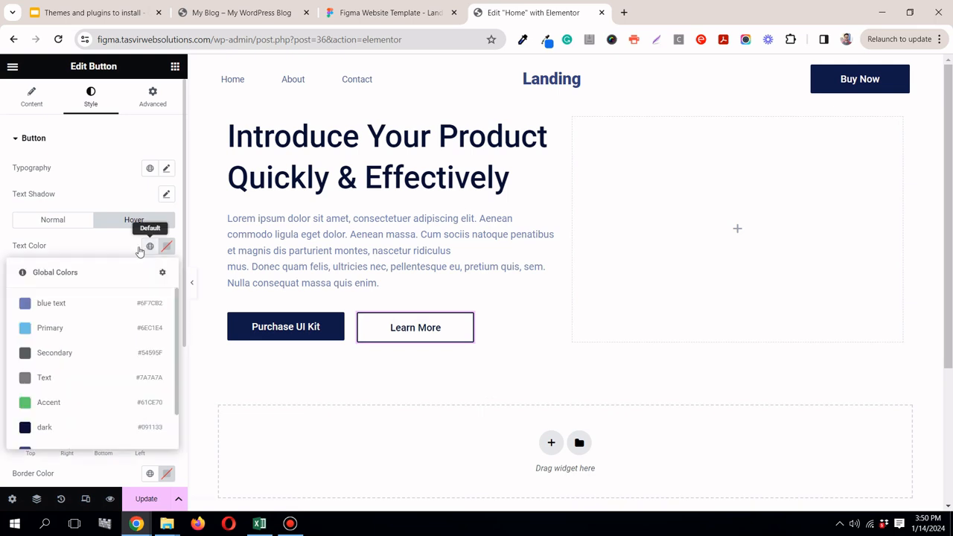
scroll(94, 335, down, 2)
scroll(81, 373, up, 2)
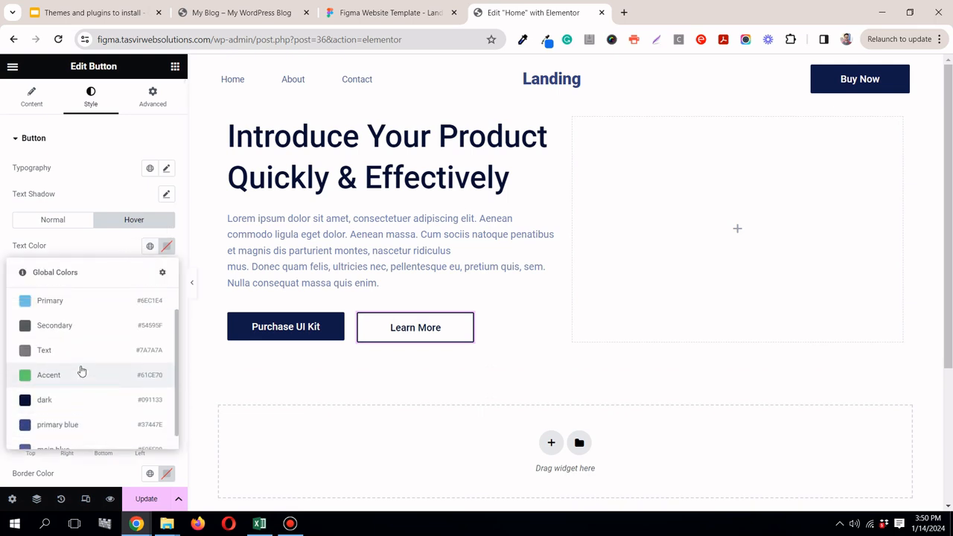
scroll(81, 361, down, 1)
scroll(87, 351, up, 1)
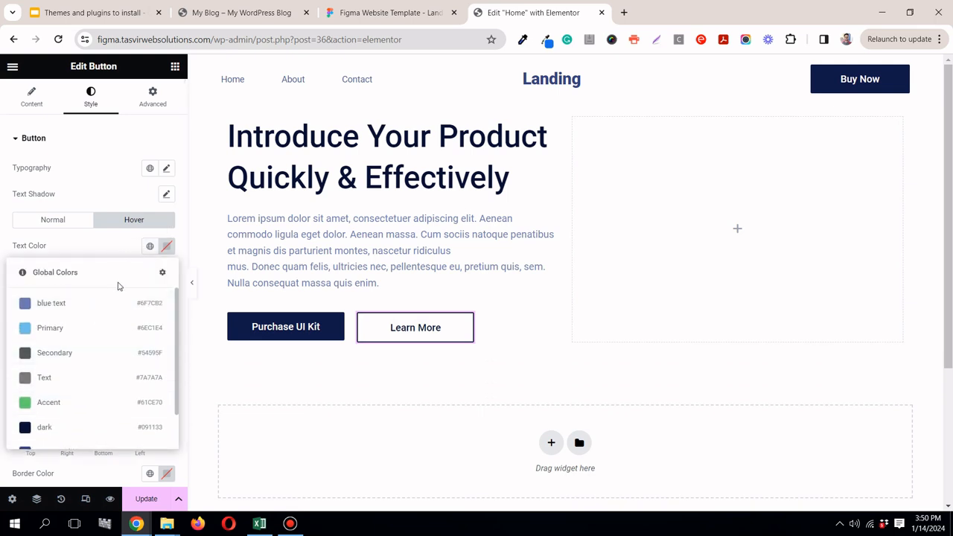
click(150, 247)
click(167, 247)
text(#fff)
click(66, 280)
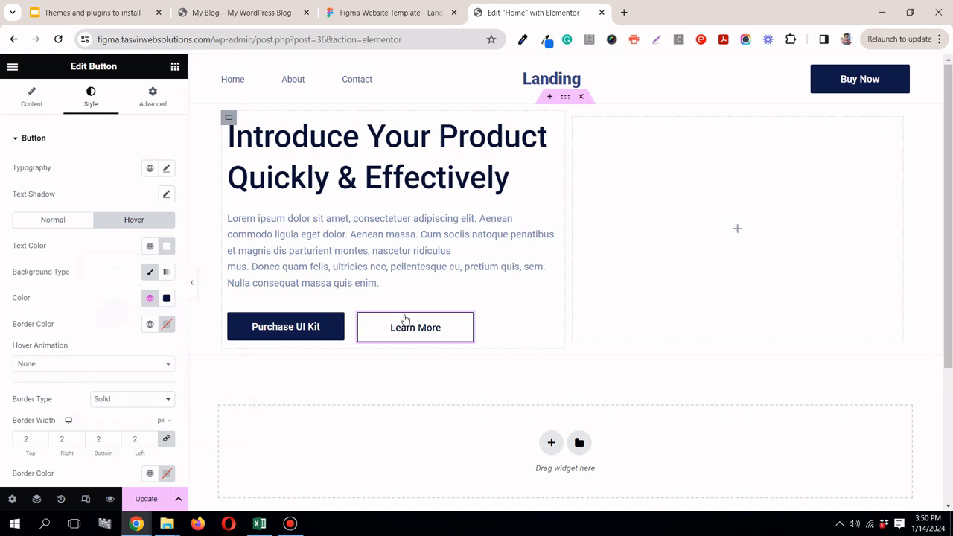
click(192, 282)
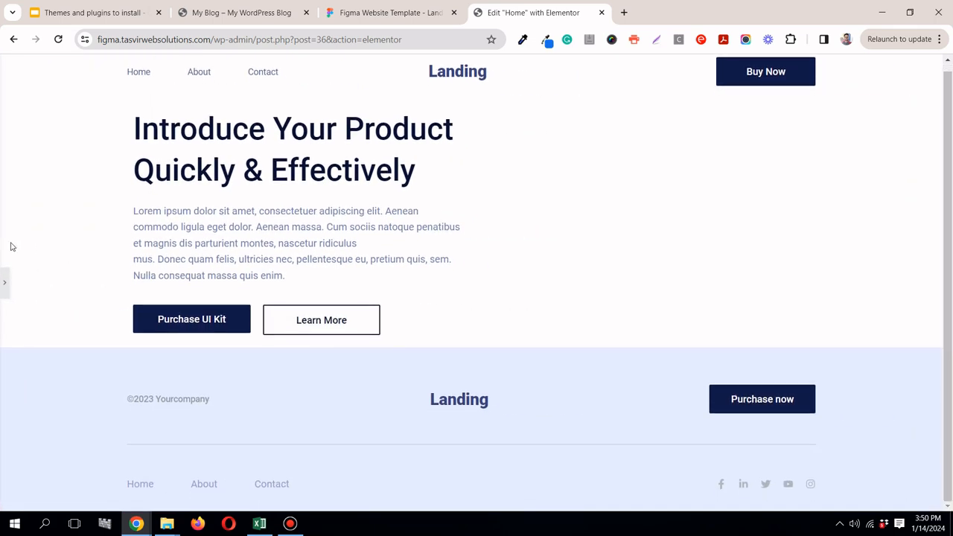
click(6, 282)
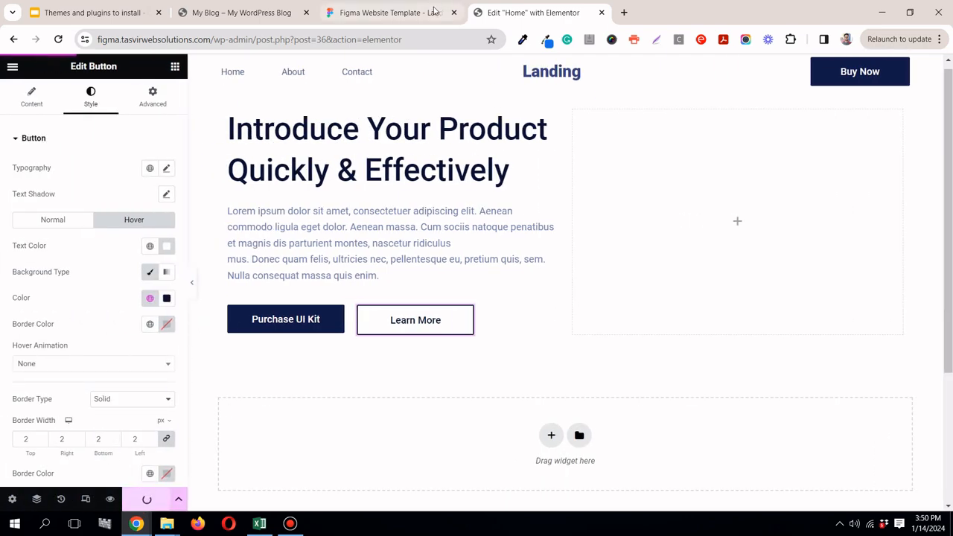
Step: Switch to the Figma design and select the whole hero illustration group "designer_1" on Landing Page - 2
click(387, 12)
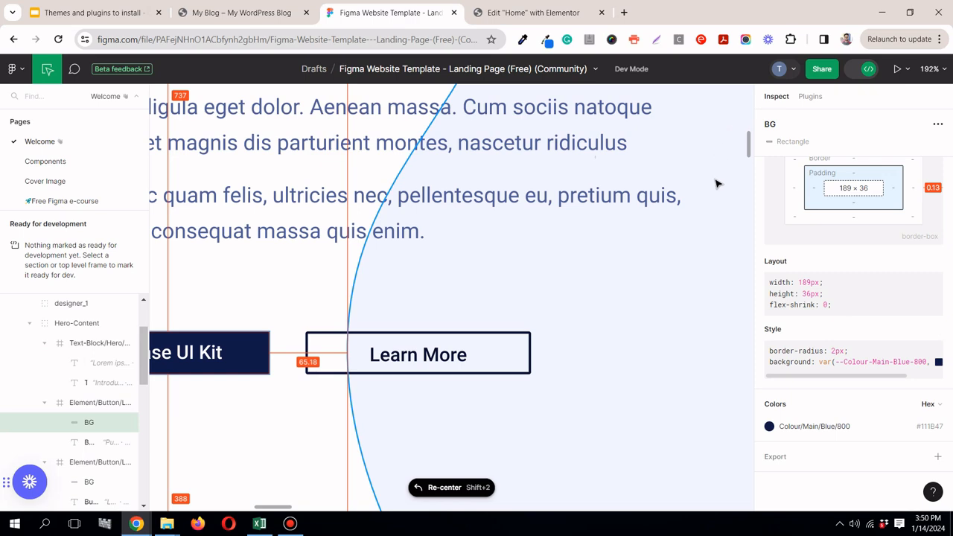
scroll(713, 188, down, 10)
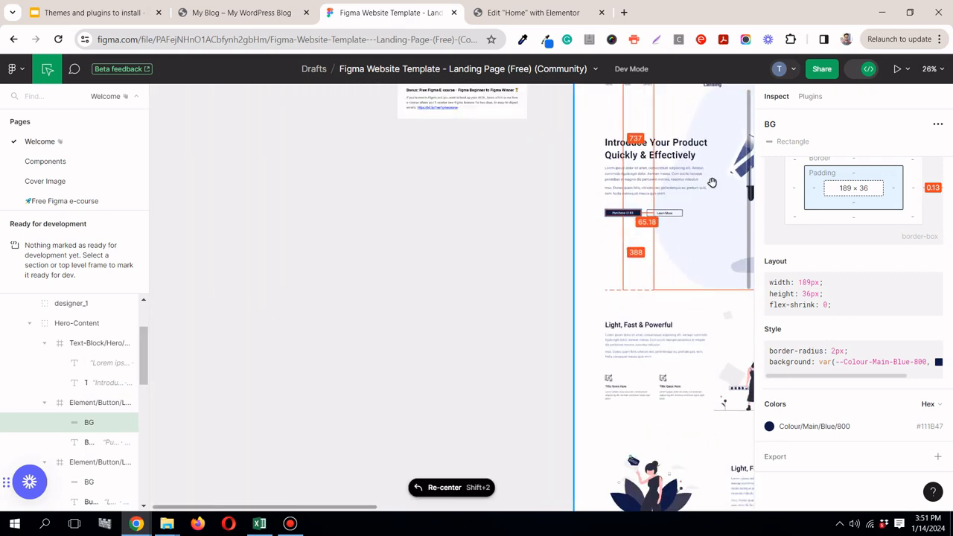
drag(371, 510, 490, 510)
scroll(400, 201, up, 2)
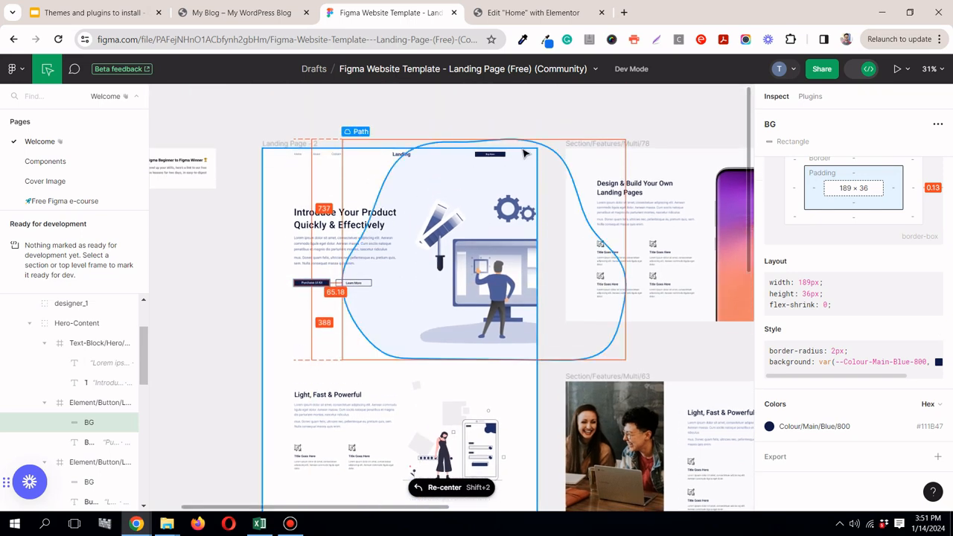
click(525, 167)
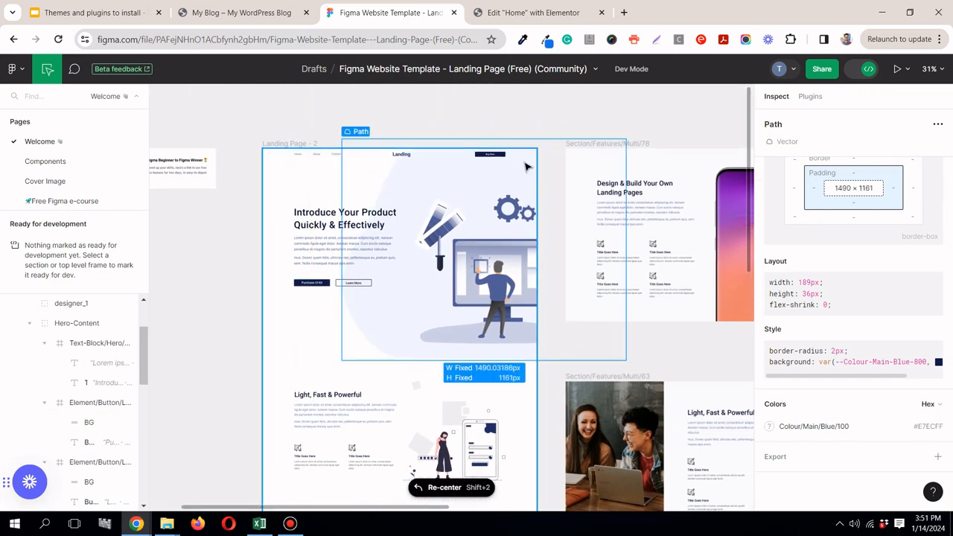
drag(143, 328, 143, 318)
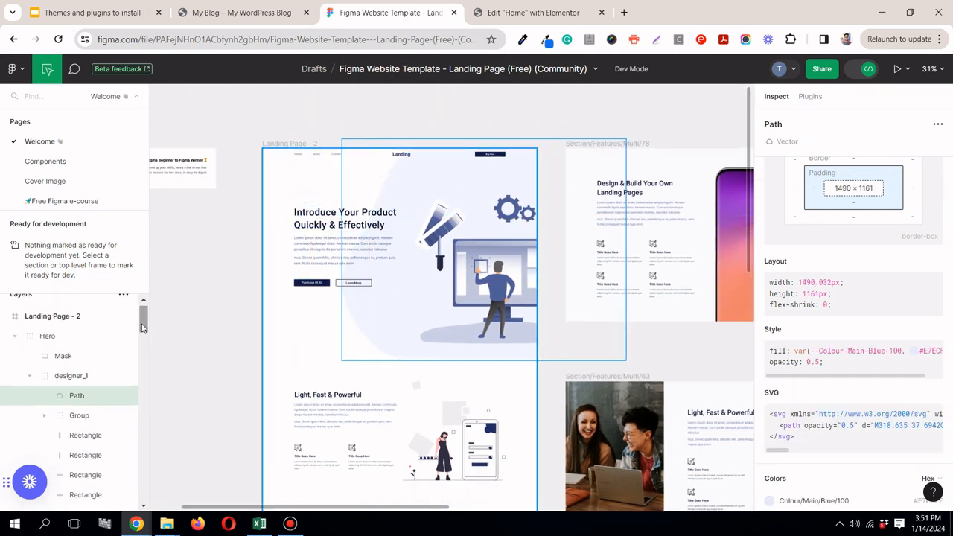
click(101, 383)
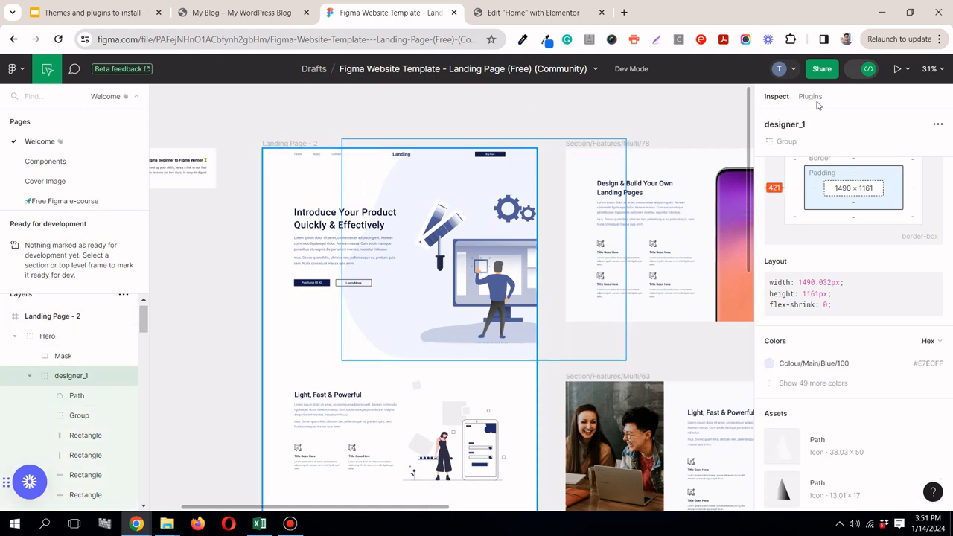
scroll(894, 224, up, 3)
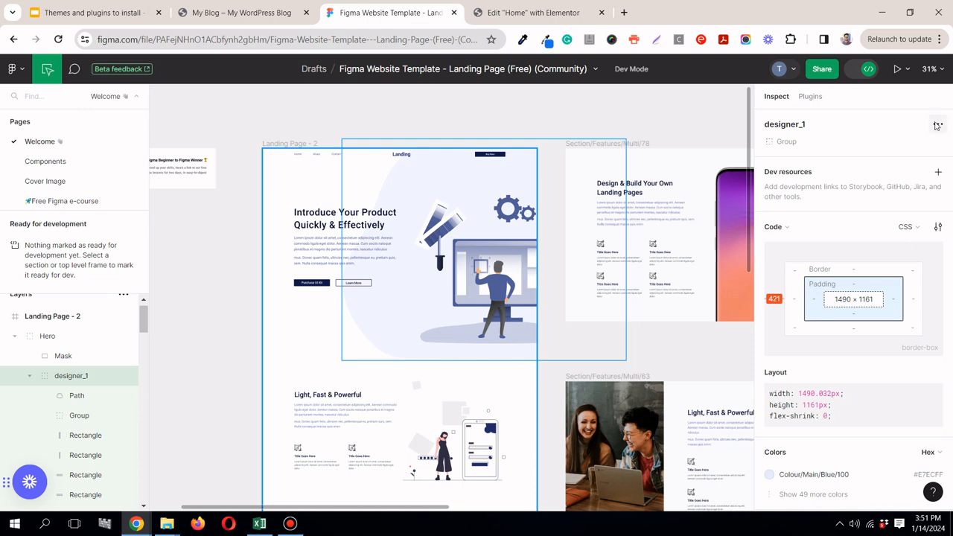
Step: Export the designer_1 group as an SVG file
scroll(833, 291, down, 3)
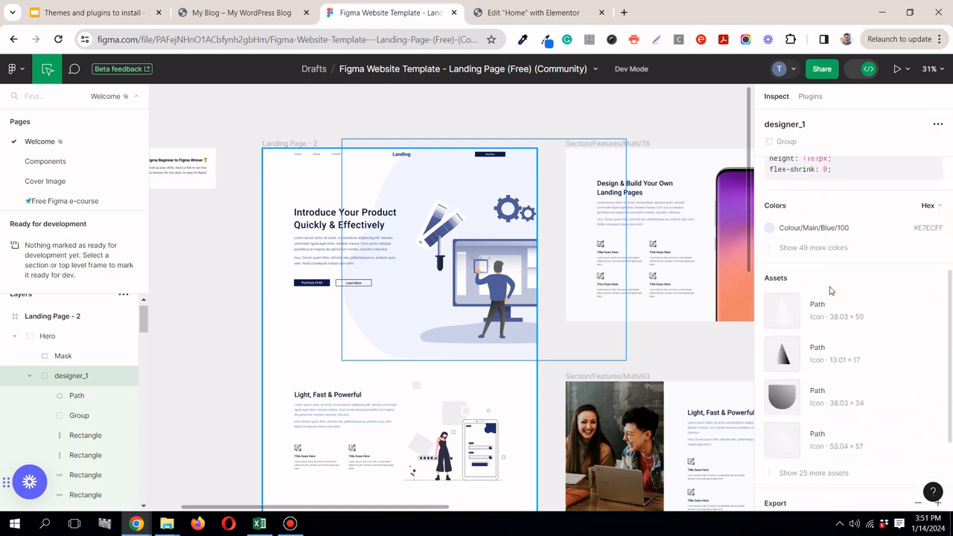
scroll(831, 291, down, 2)
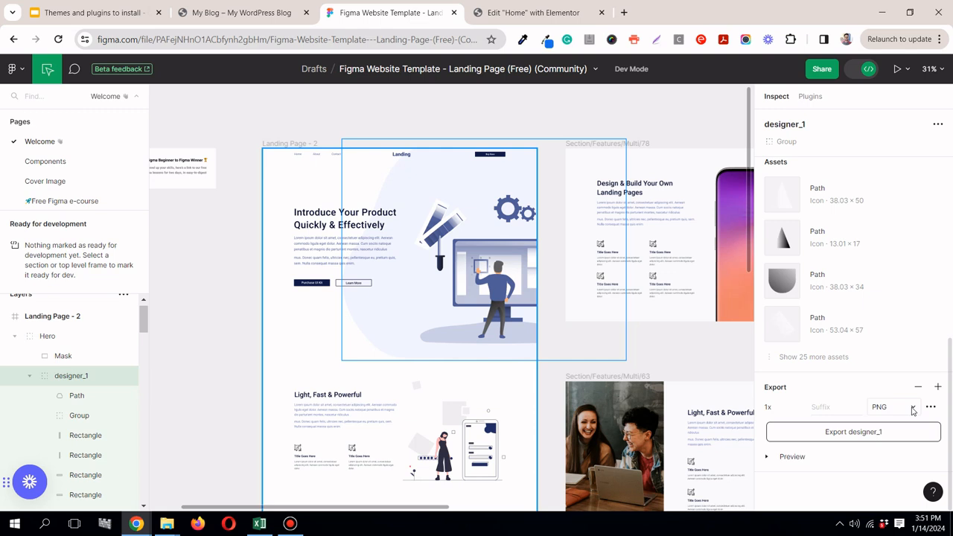
click(913, 408)
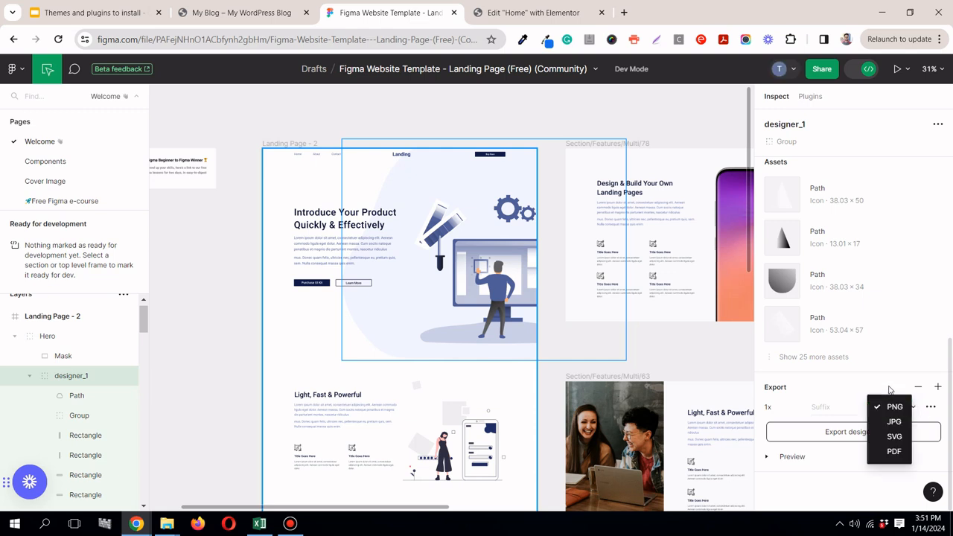
click(877, 439)
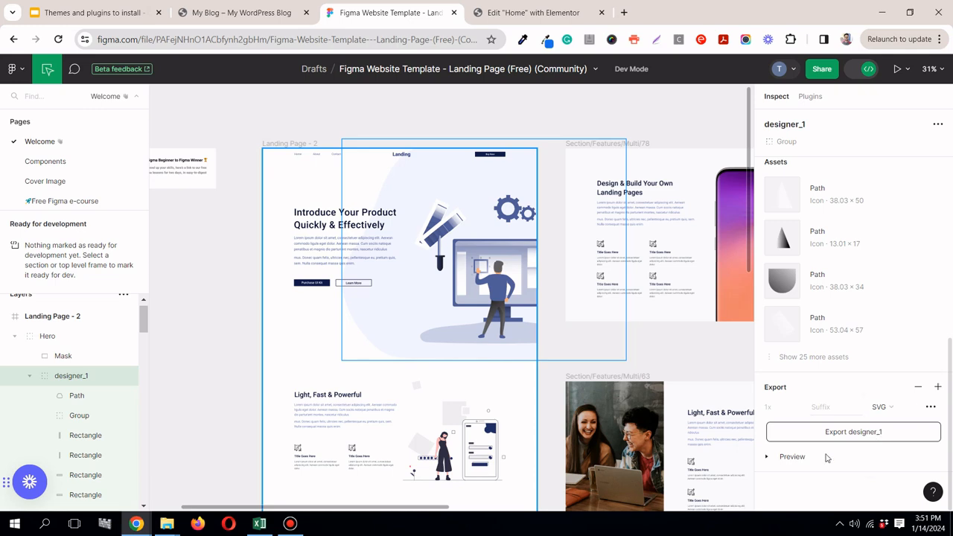
click(875, 432)
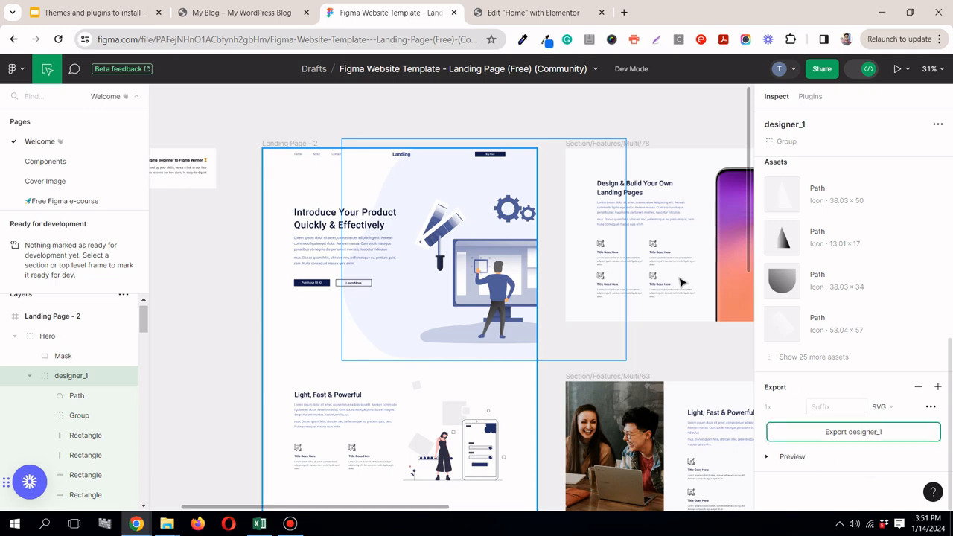
Step: Switch to the Elementor editor, give the hero container a Classic background and open its background image chooser
click(504, 9)
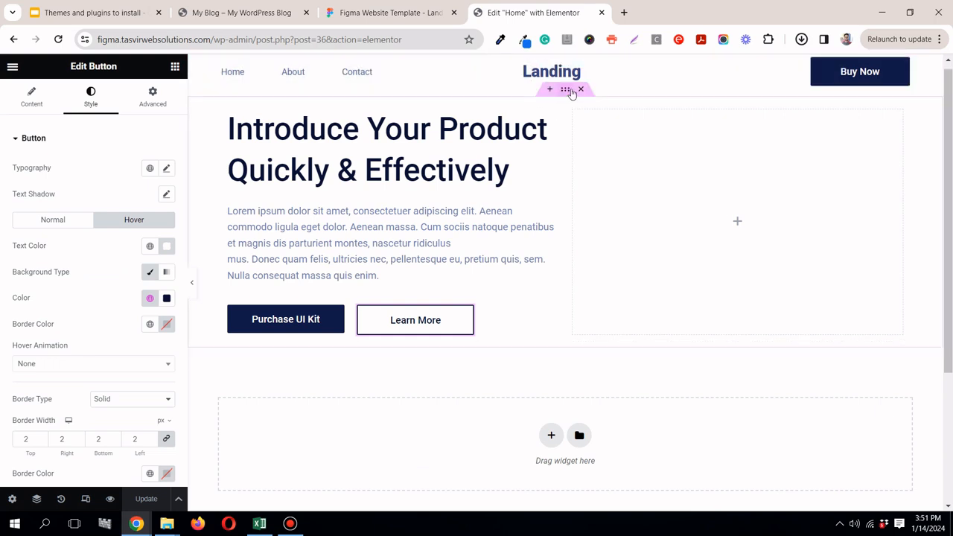
scroll(566, 90, up, 1)
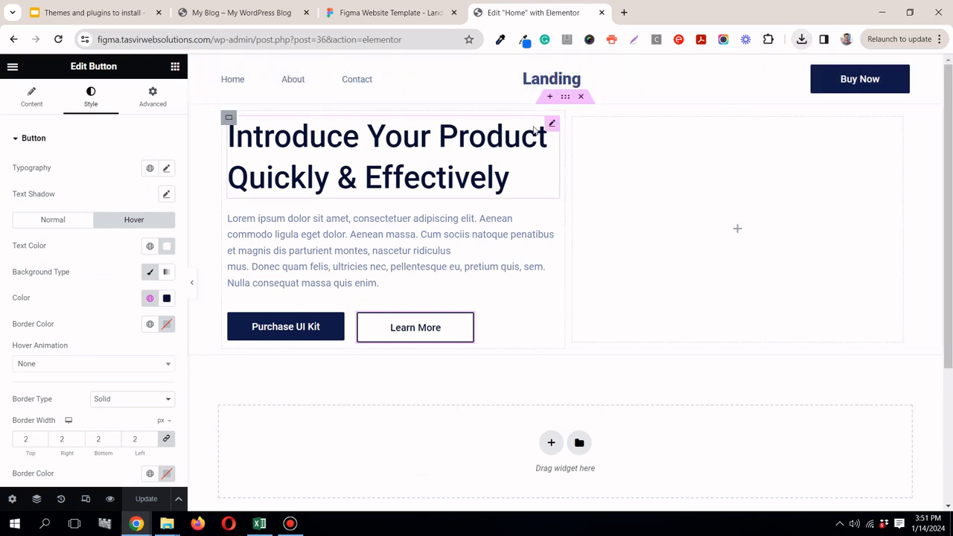
click(565, 98)
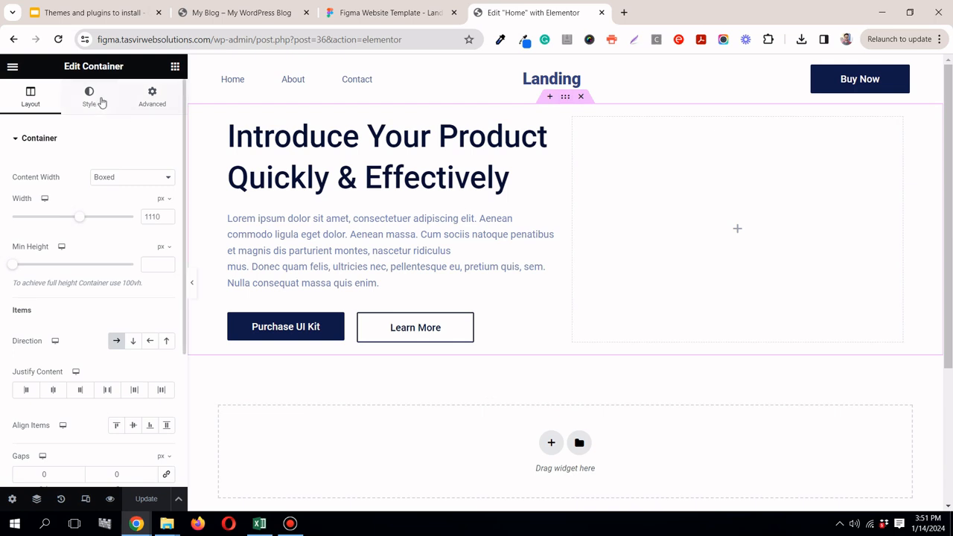
click(100, 99)
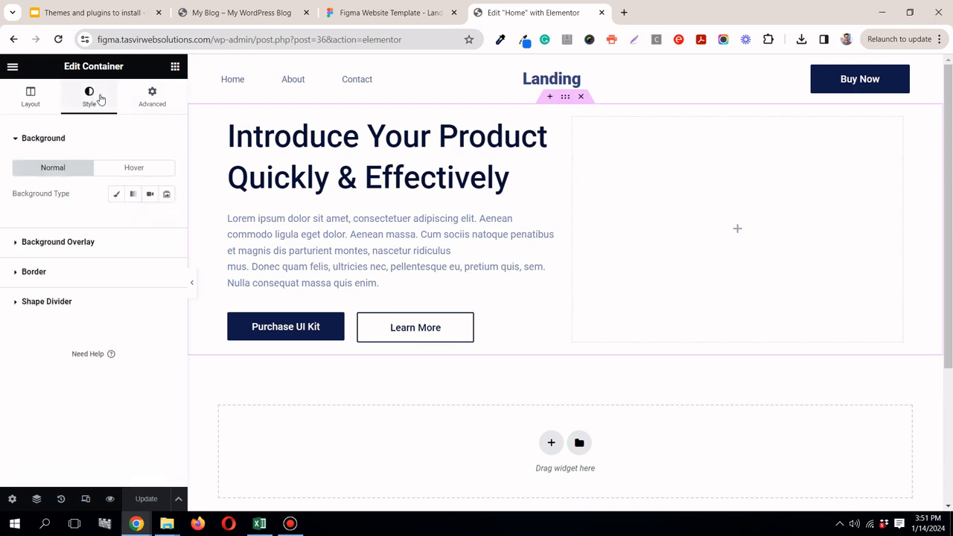
click(116, 194)
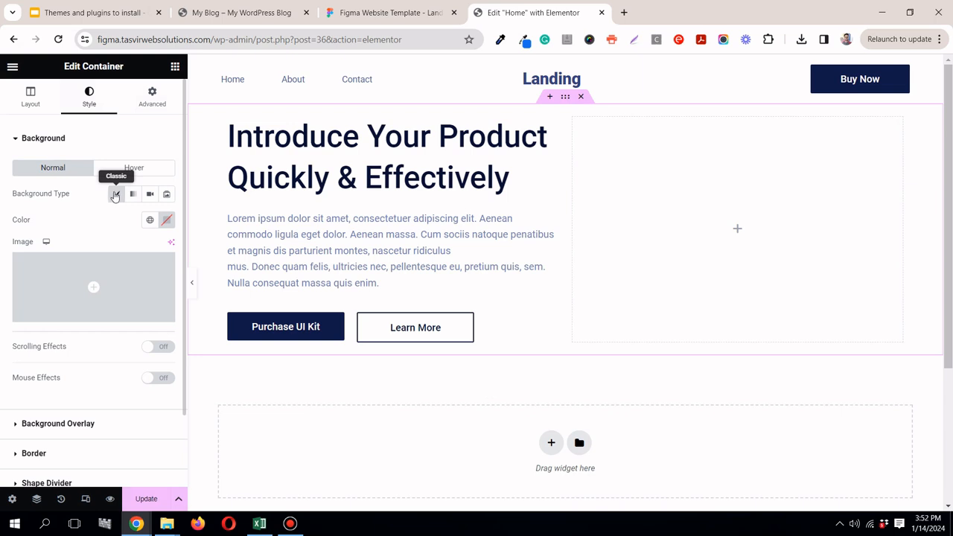
mouse_move(125, 288)
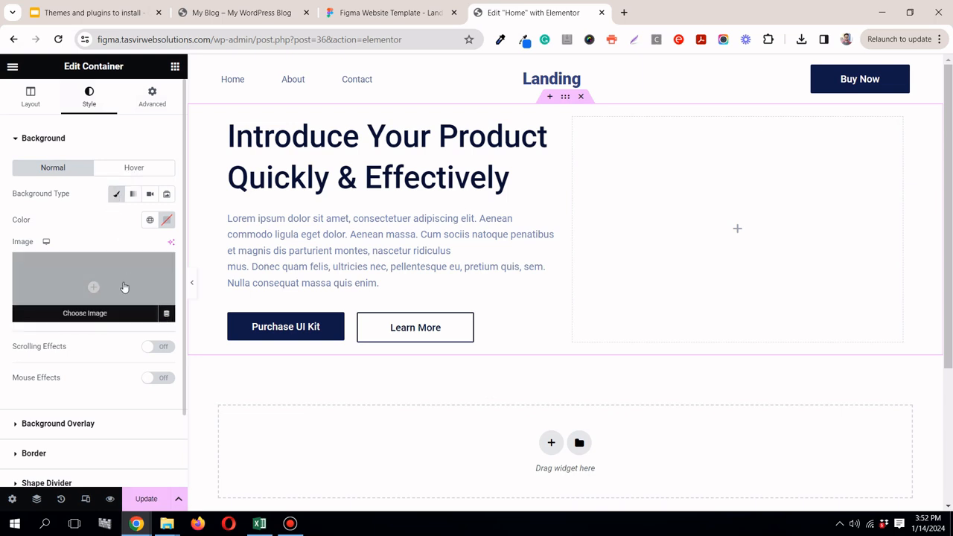
click(125, 288)
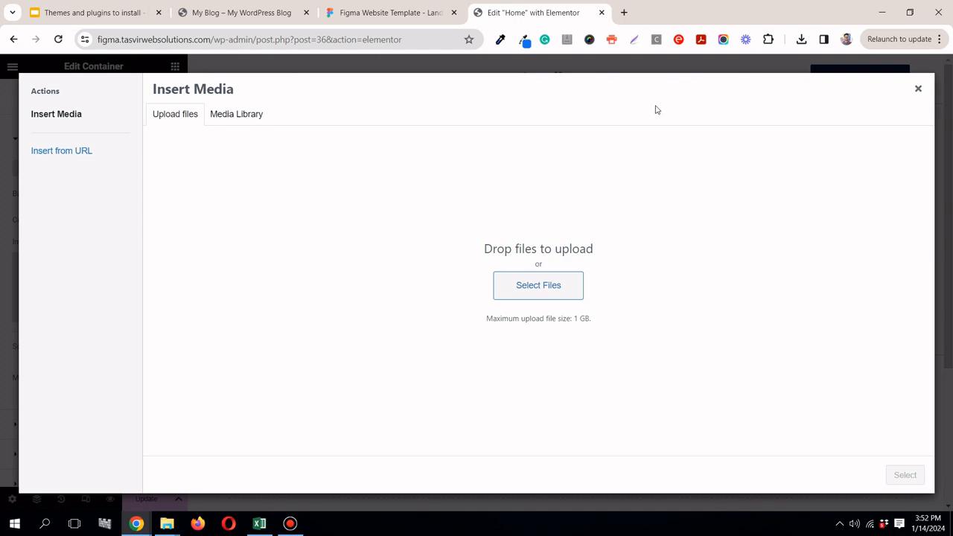
Step: Try to upload the downloaded designer_1.svg as the hero container's background image
click(802, 38)
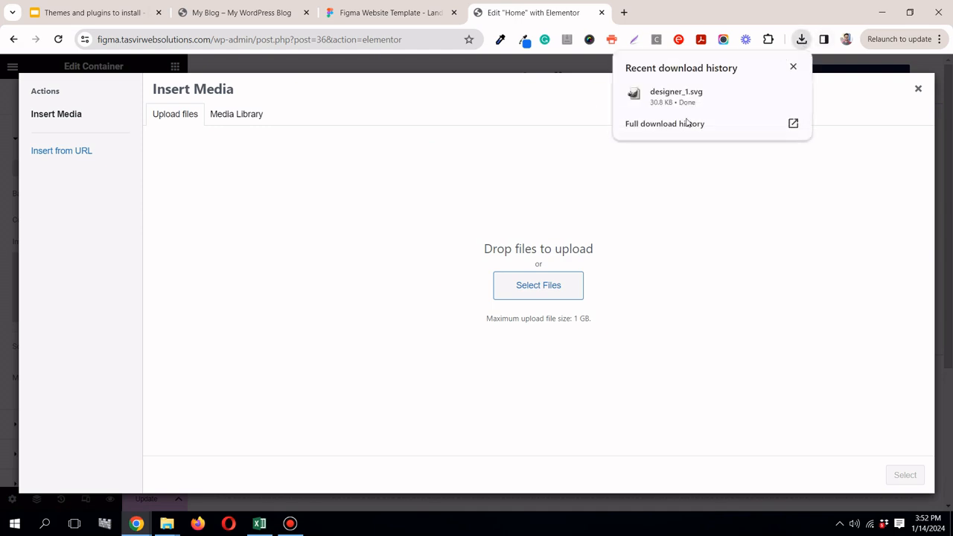
drag(679, 98, 450, 103)
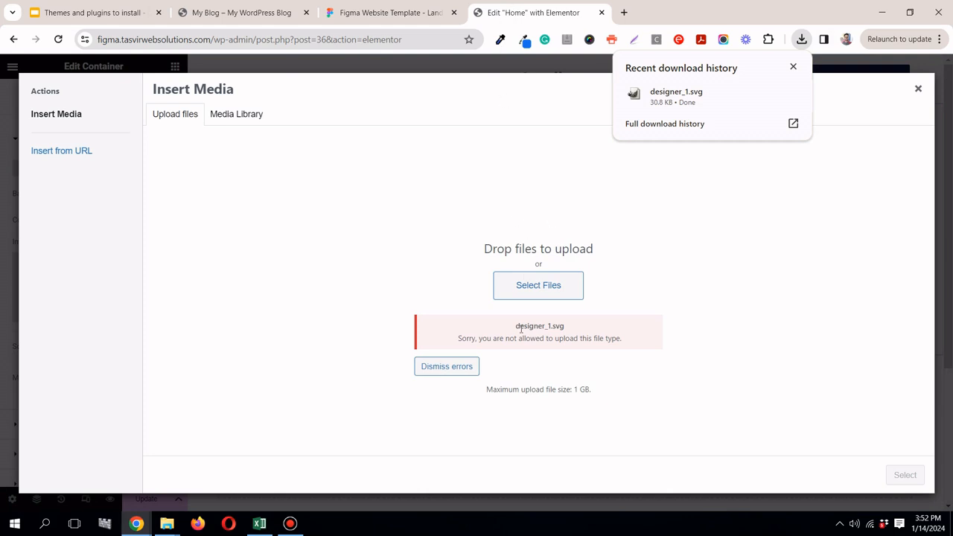
Step: Switch back to the Figma design and export the designer_1 group as a PNG
click(357, 11)
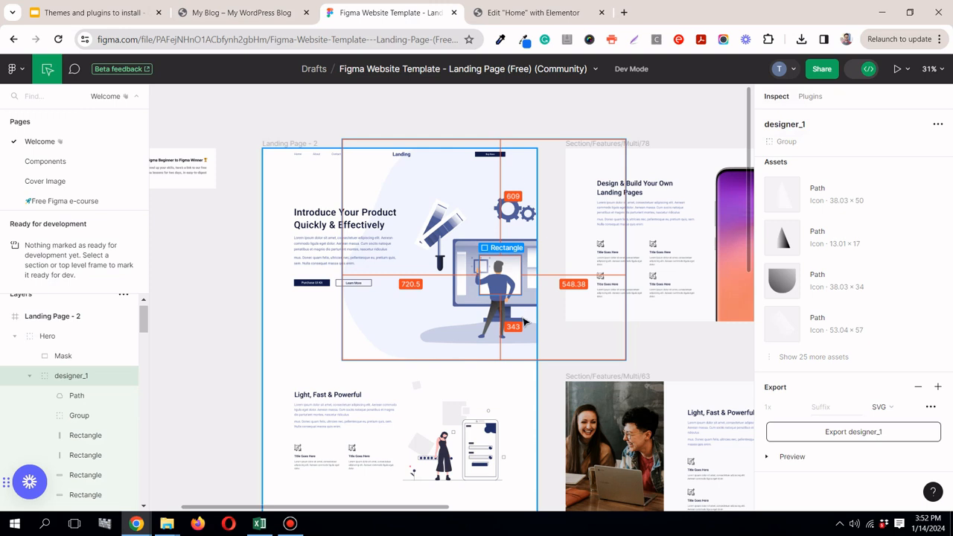
click(892, 408)
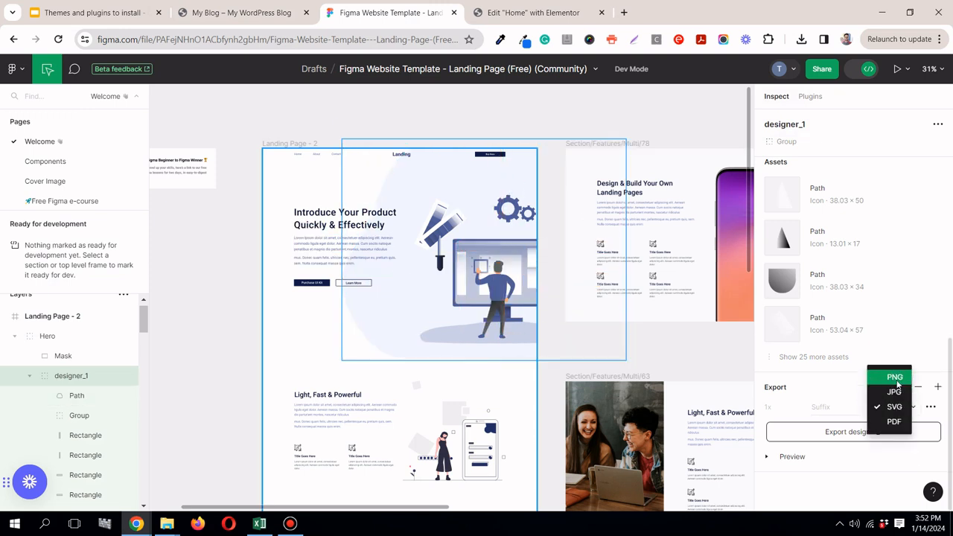
click(898, 379)
click(887, 438)
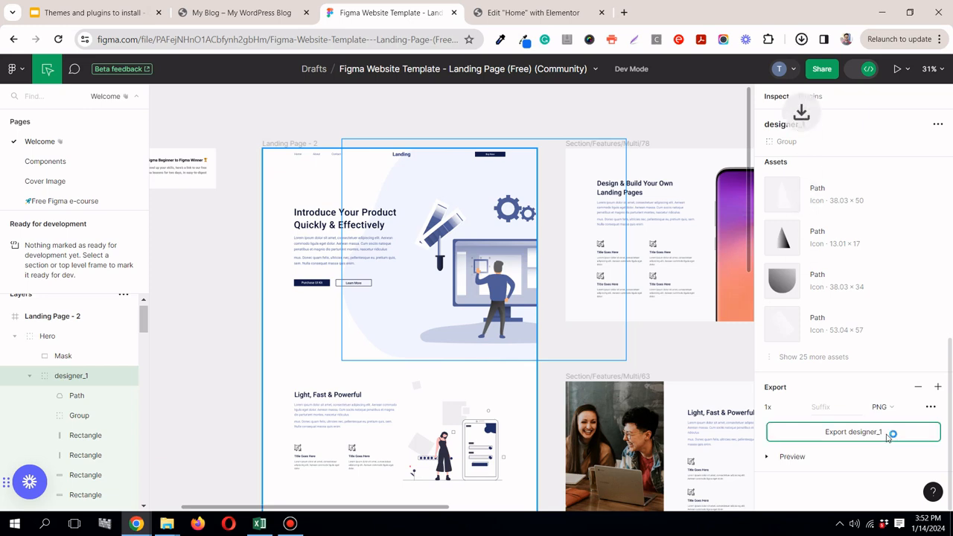
Step: Return to the Elementor editor, upload designer_1 (1).png and insert it as the hero container's background image
click(538, 11)
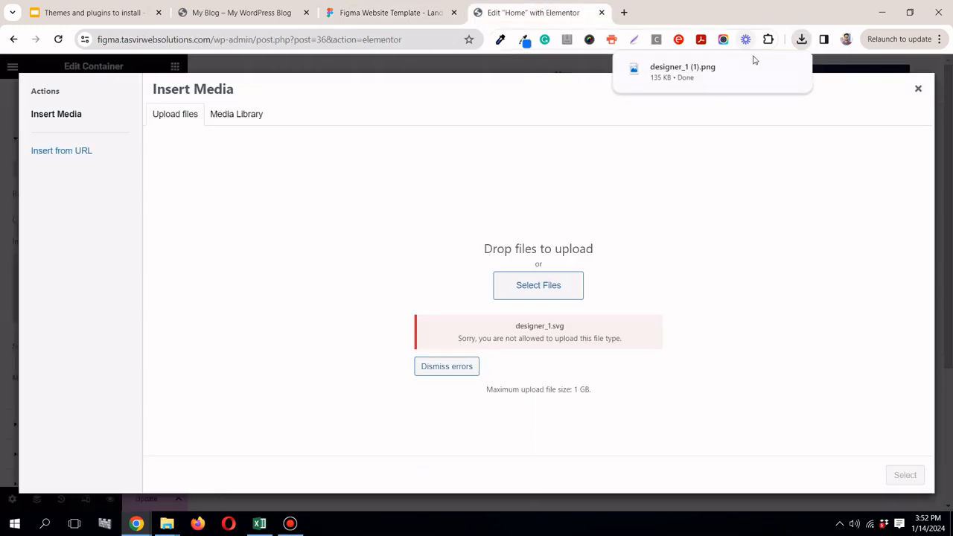
drag(713, 75, 372, 190)
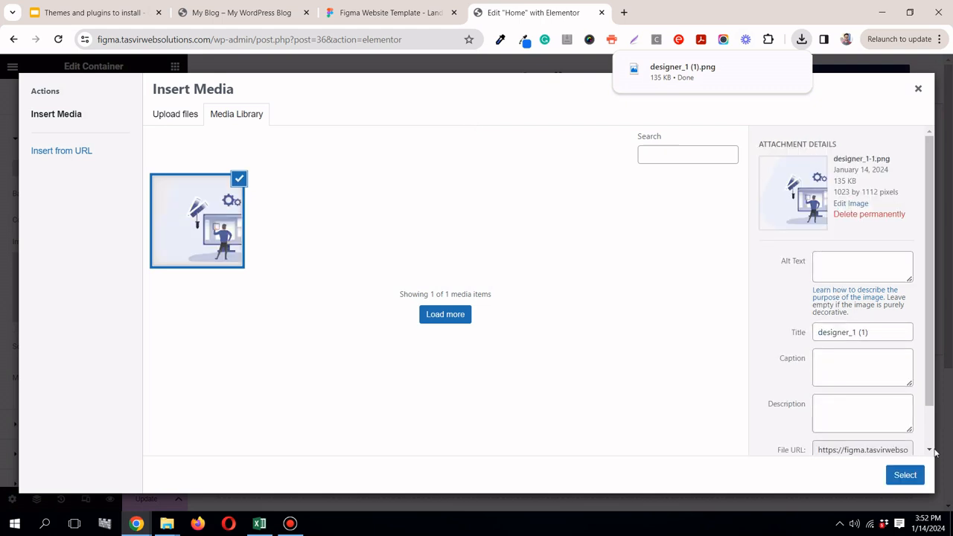
click(913, 476)
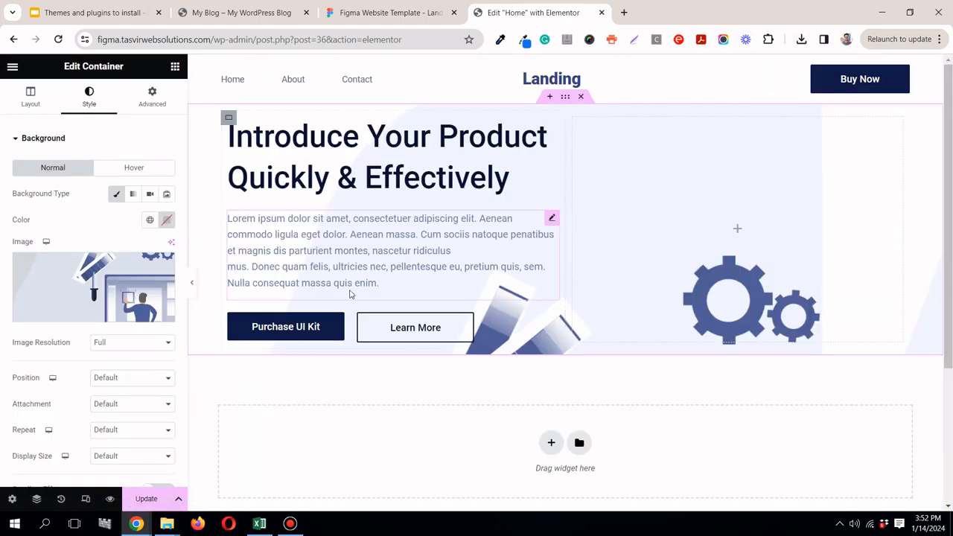
Step: Set the hero background image's position to Center Right, repeat to No-repeat and display size to Contain
click(131, 378)
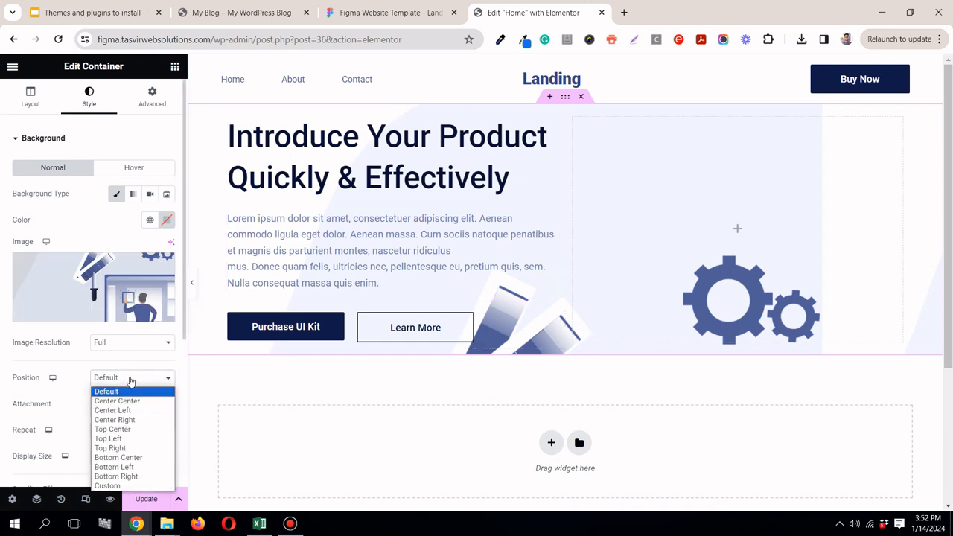
click(137, 420)
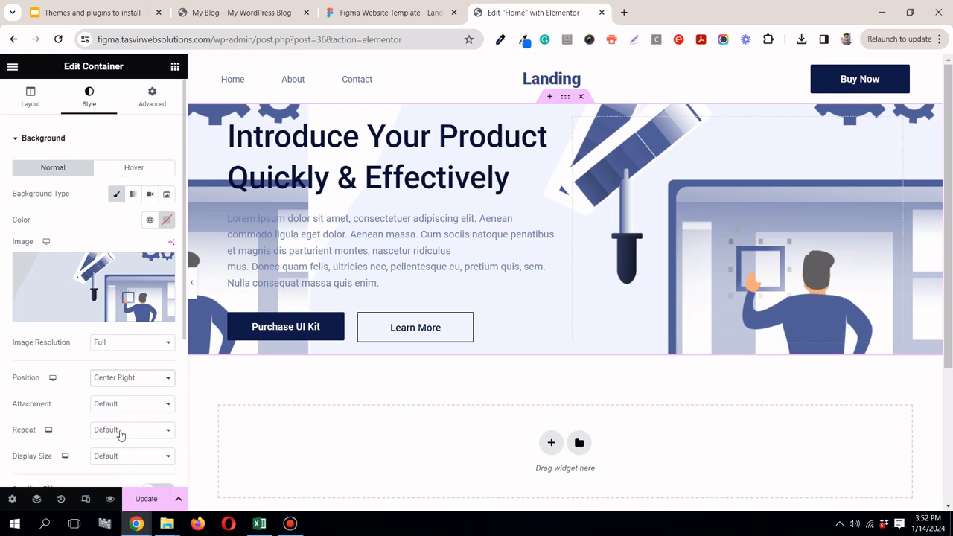
click(121, 435)
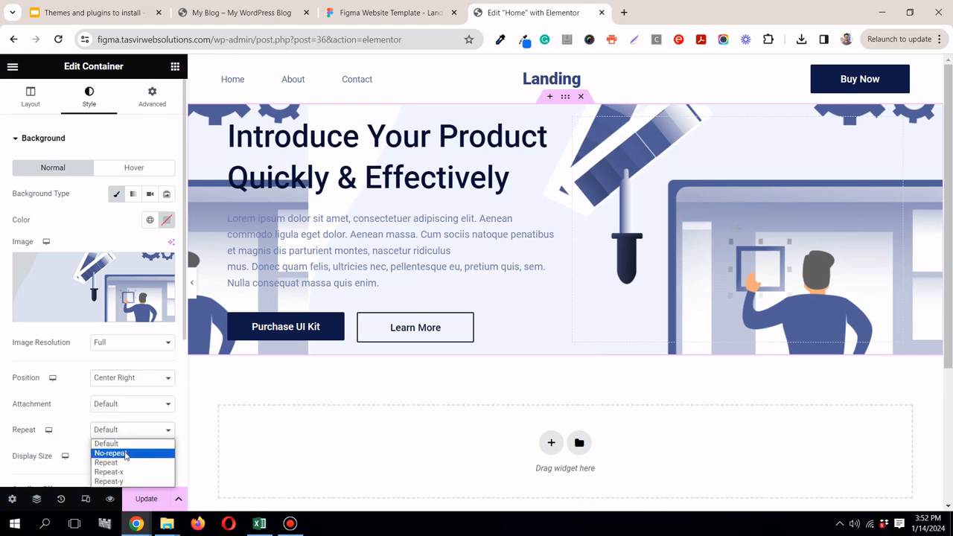
click(123, 453)
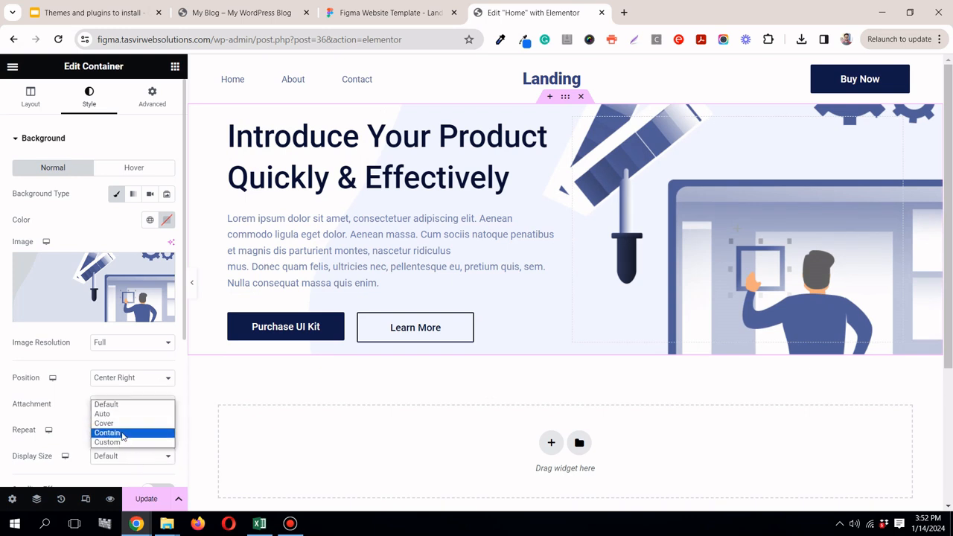
click(123, 436)
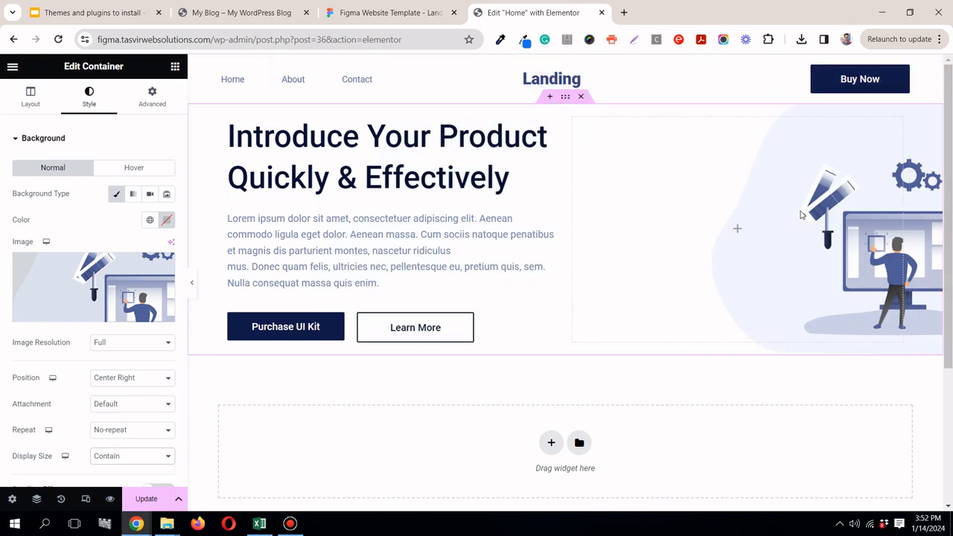
Step: Compare the hero with the Figma design, try the Auto display size for the background image and restore Contain
click(382, 16)
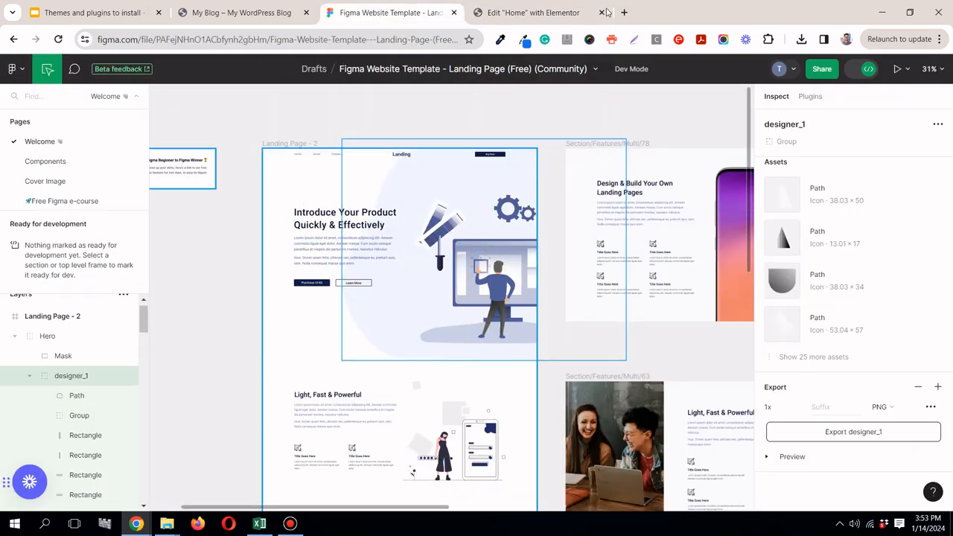
click(551, 13)
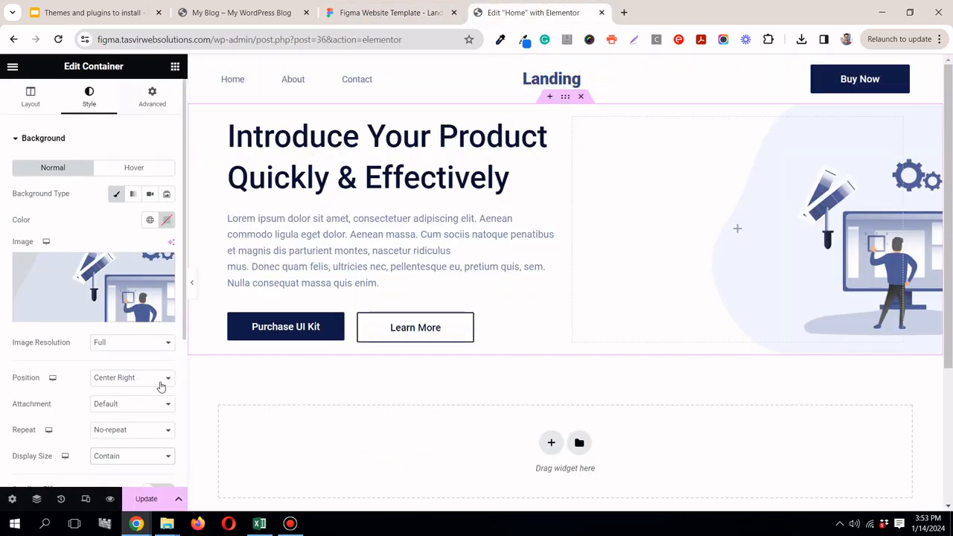
click(128, 457)
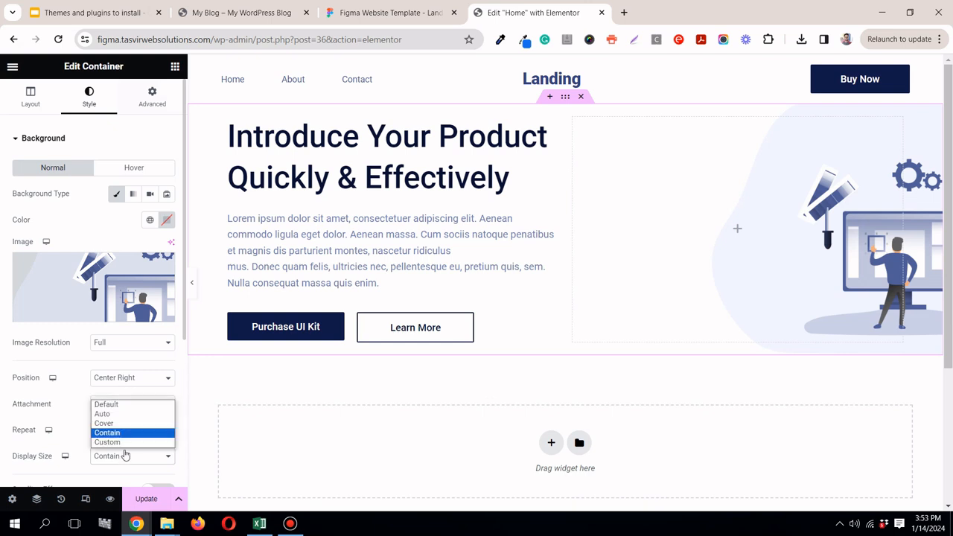
click(117, 414)
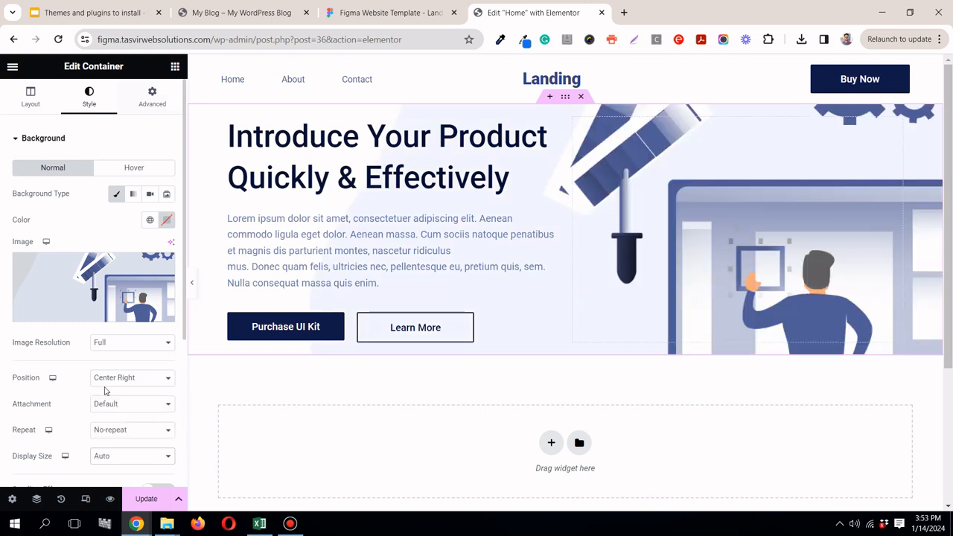
click(128, 457)
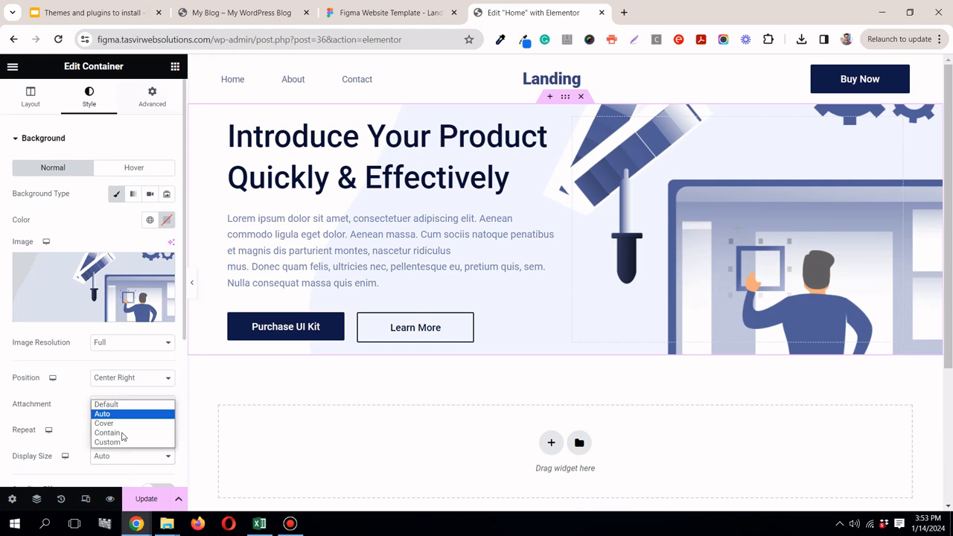
click(118, 434)
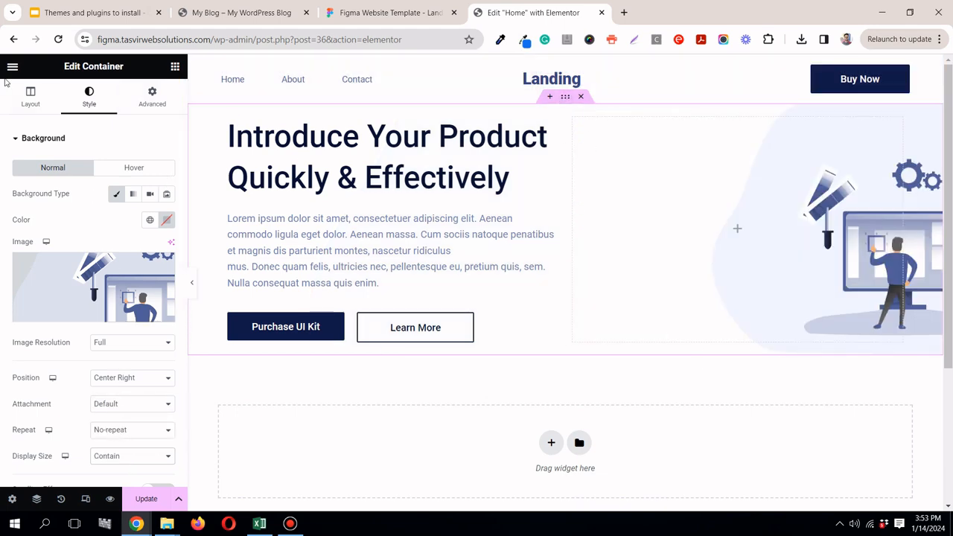
click(569, 98)
click(570, 313)
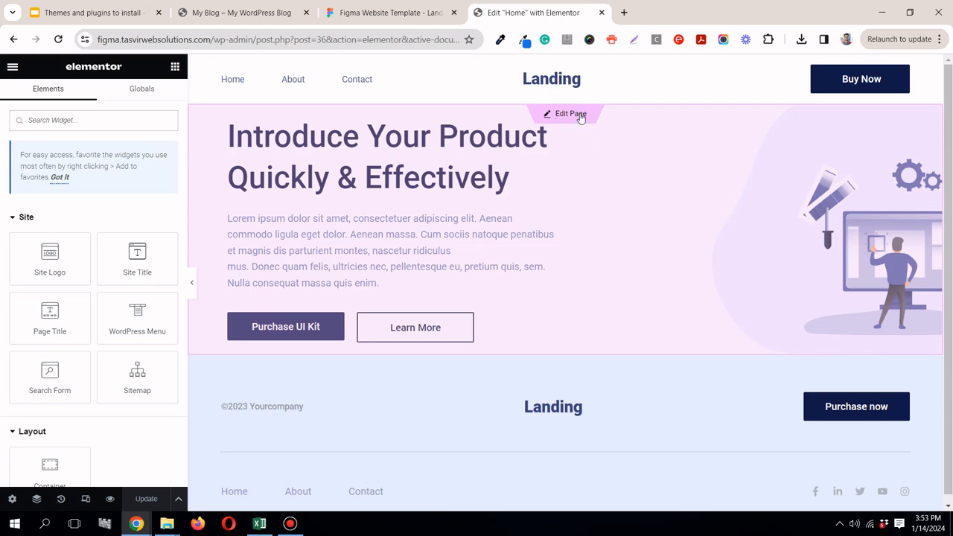
click(570, 114)
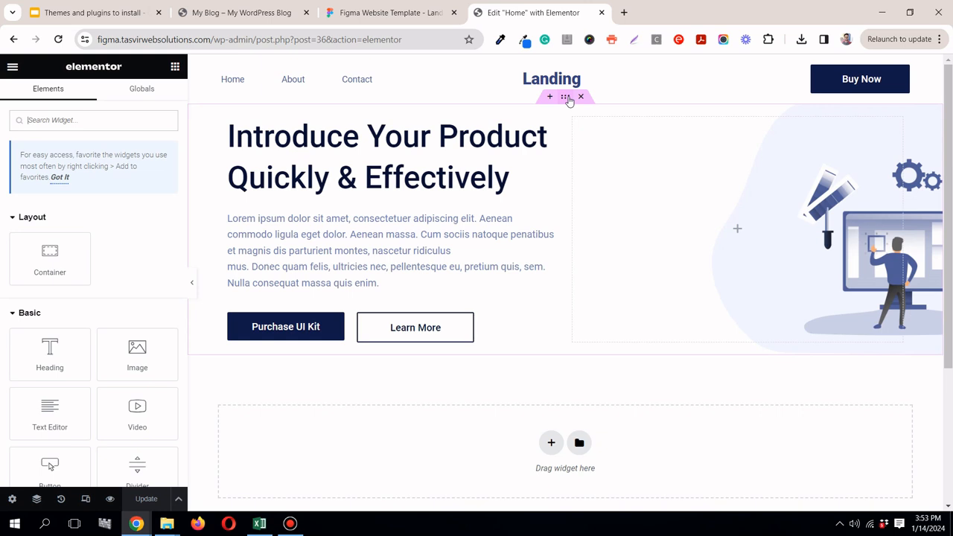
Step: Set the hero container's minimum height to 100 vh and check the hero in the page preview
click(569, 101)
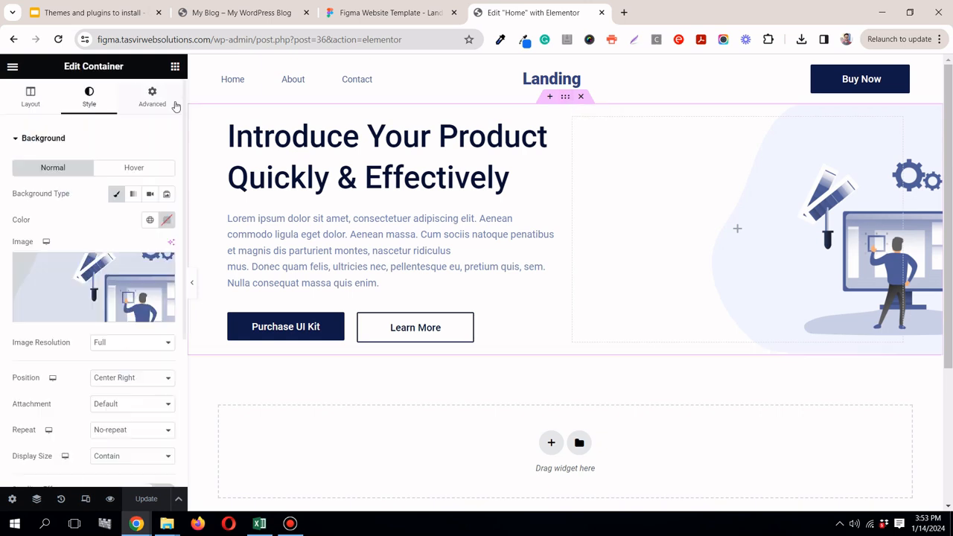
click(36, 108)
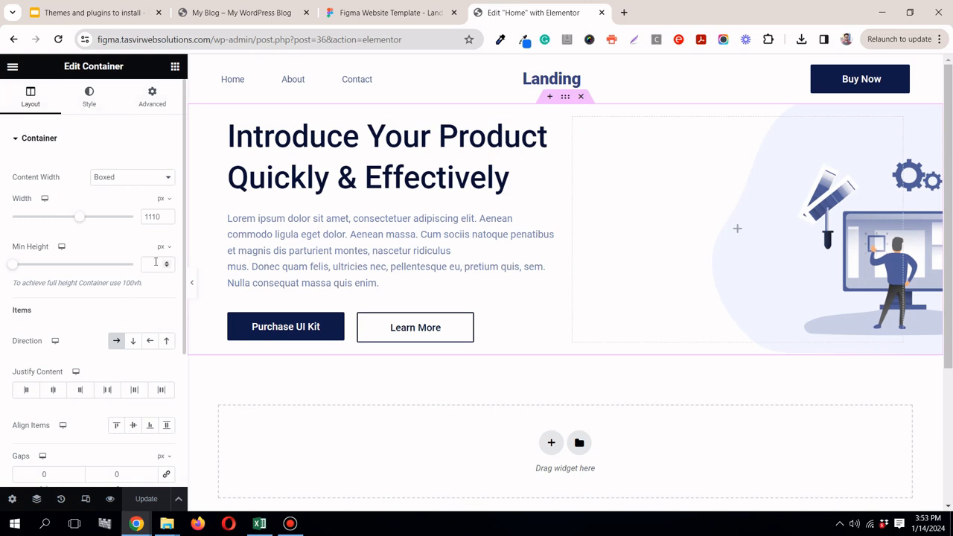
mouse_move(160, 248)
click(161, 305)
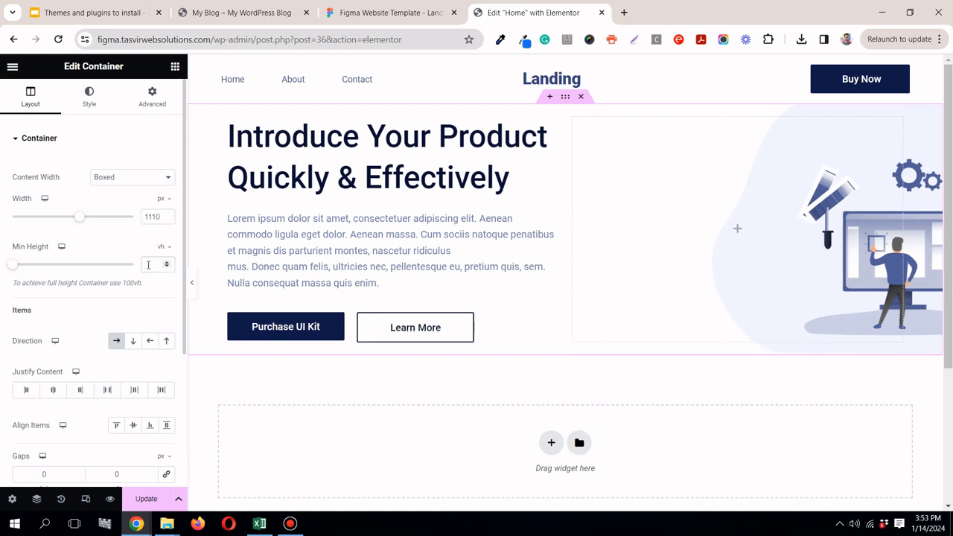
click(147, 265)
text(100)
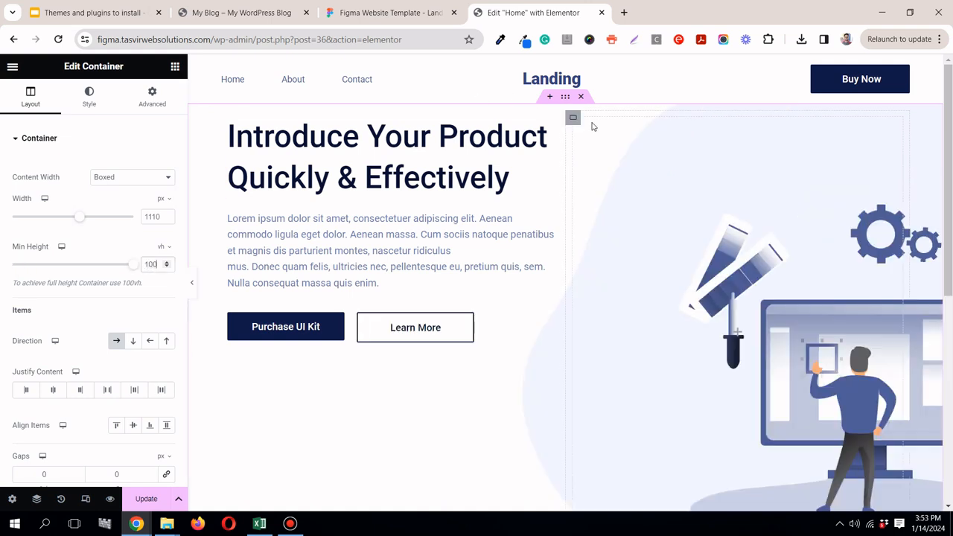
scroll(659, 155, down, 3)
drag(949, 263, 952, 141)
drag(951, 136, 952, 95)
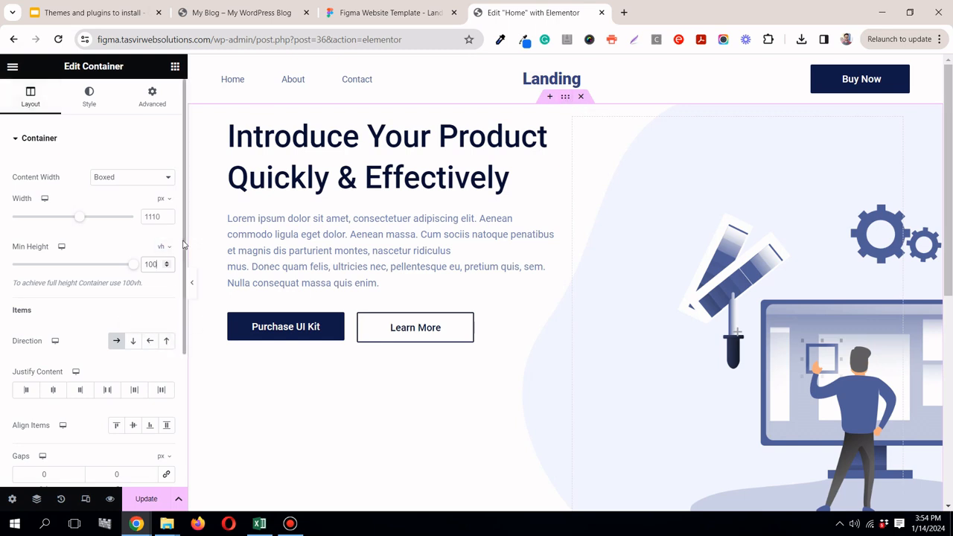
Step: Align the hero container's items to Center, preview the page at full width and save the changes
scroll(183, 249, down, 3)
drag(182, 270, 176, 283)
click(70, 247)
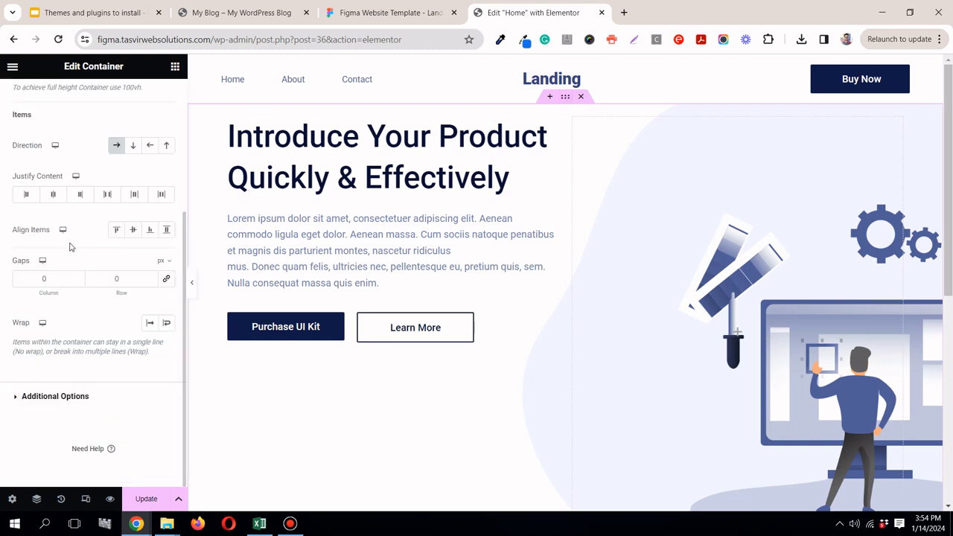
click(135, 232)
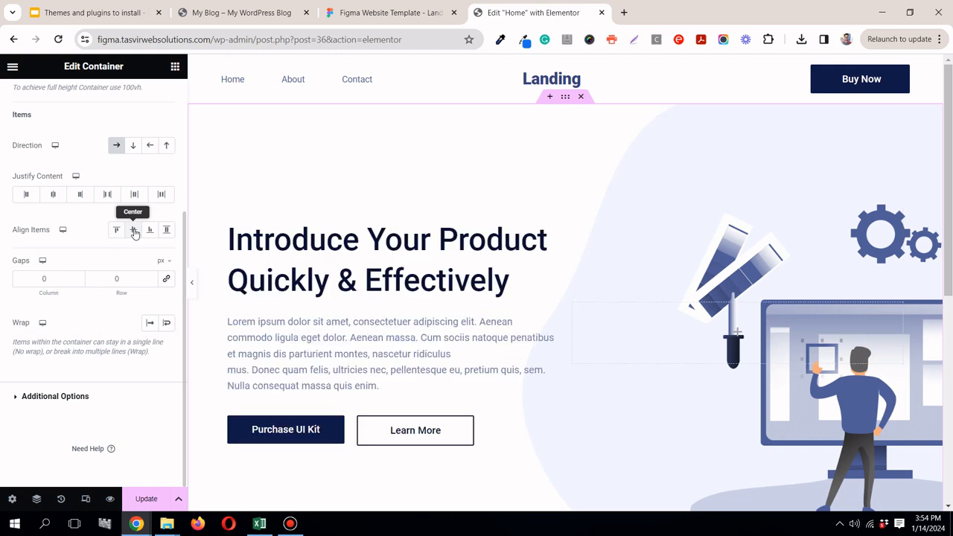
click(192, 285)
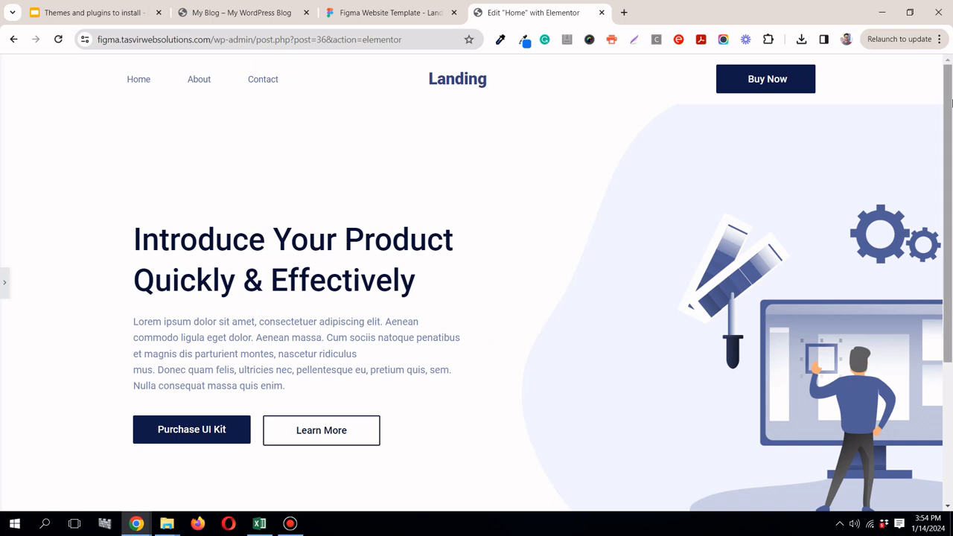
drag(950, 152, 950, 106)
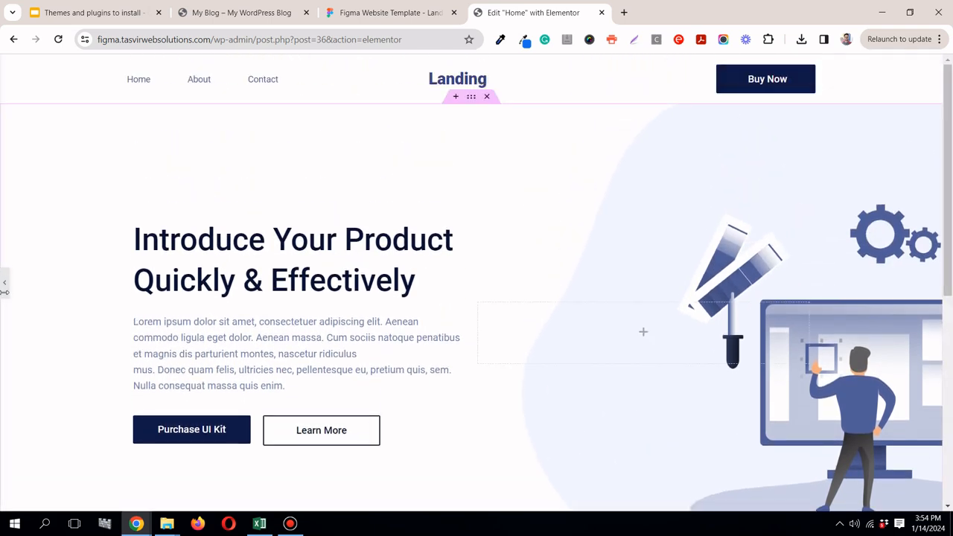
click(3, 284)
click(152, 503)
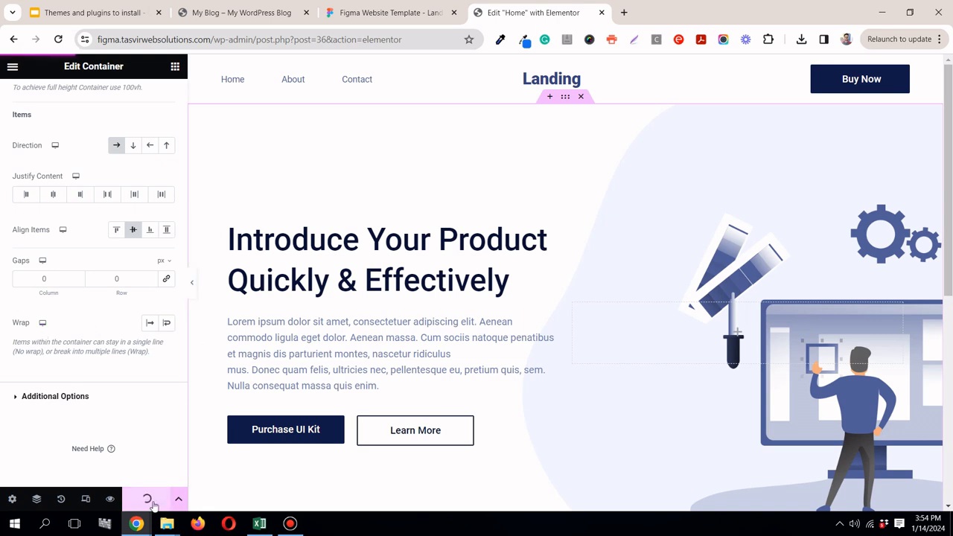
Step: Compare the header and hero with the Figma design, return to Elementor and open the header template for editing
click(418, 18)
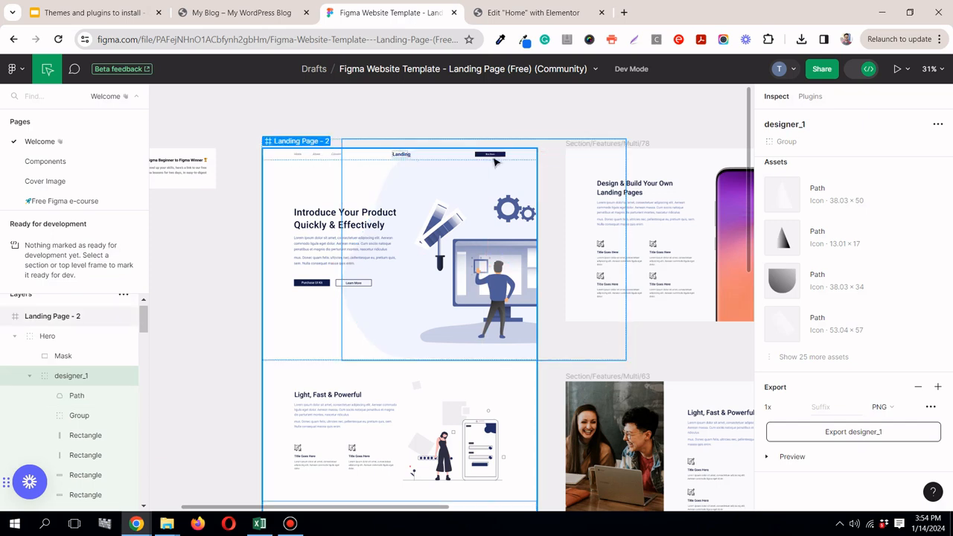
click(551, 21)
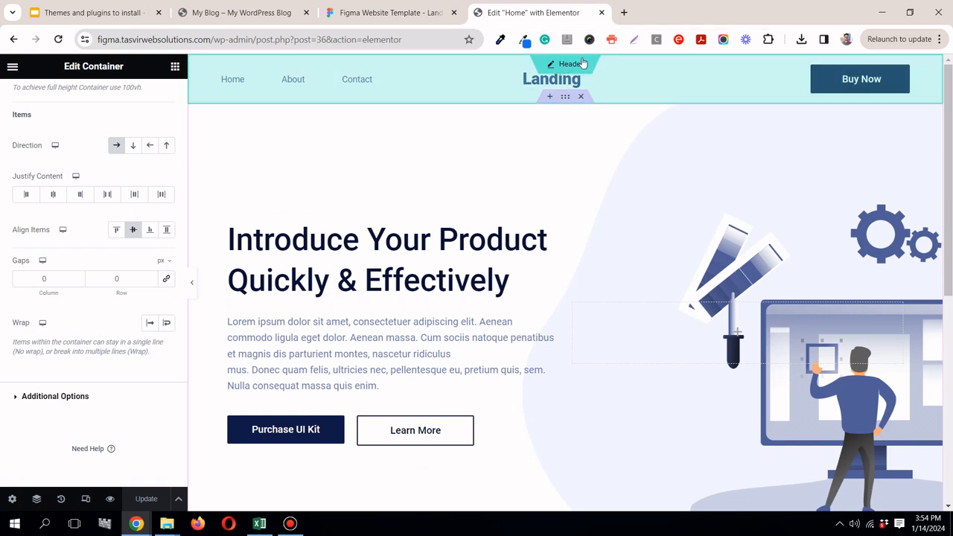
click(580, 63)
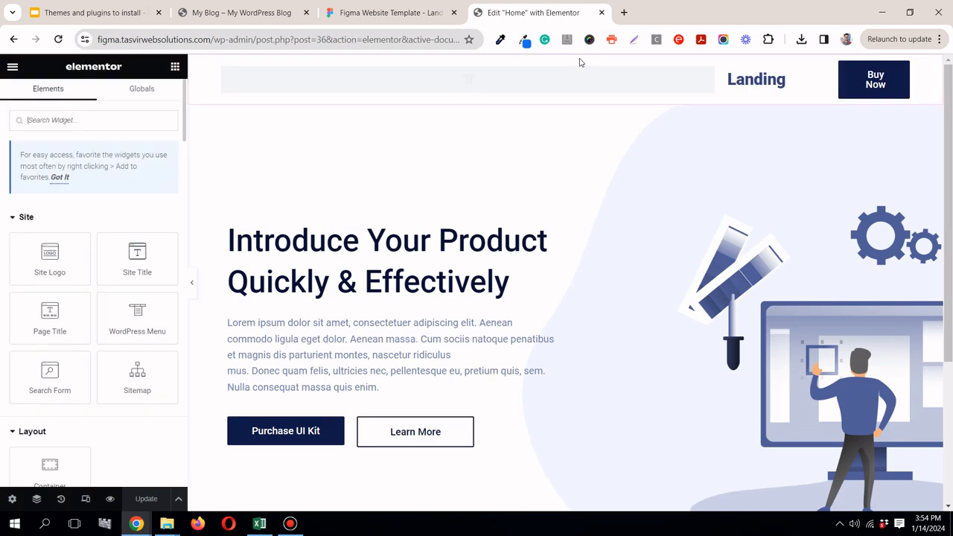
click(291, 523)
click(291, 523)
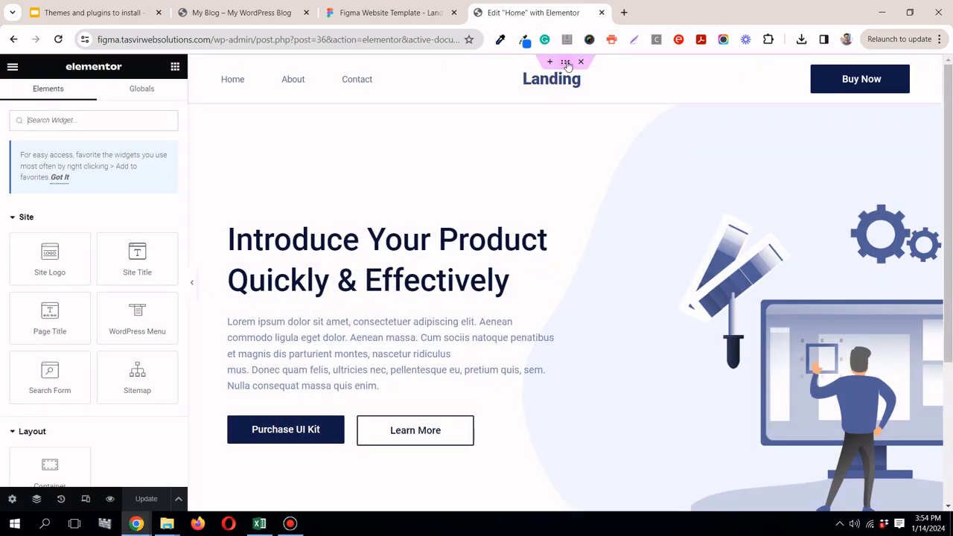
Step: Set the header container's Z-index to 100
click(566, 63)
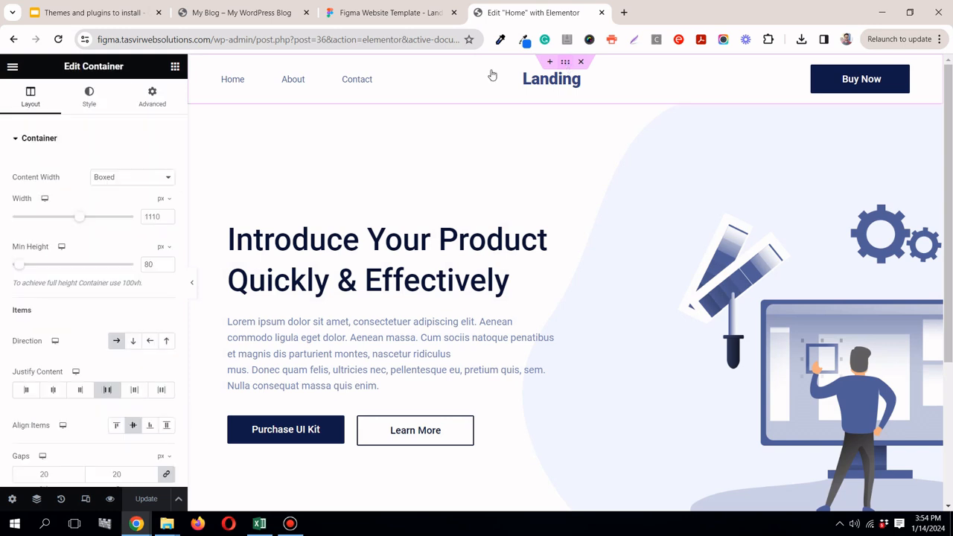
click(152, 92)
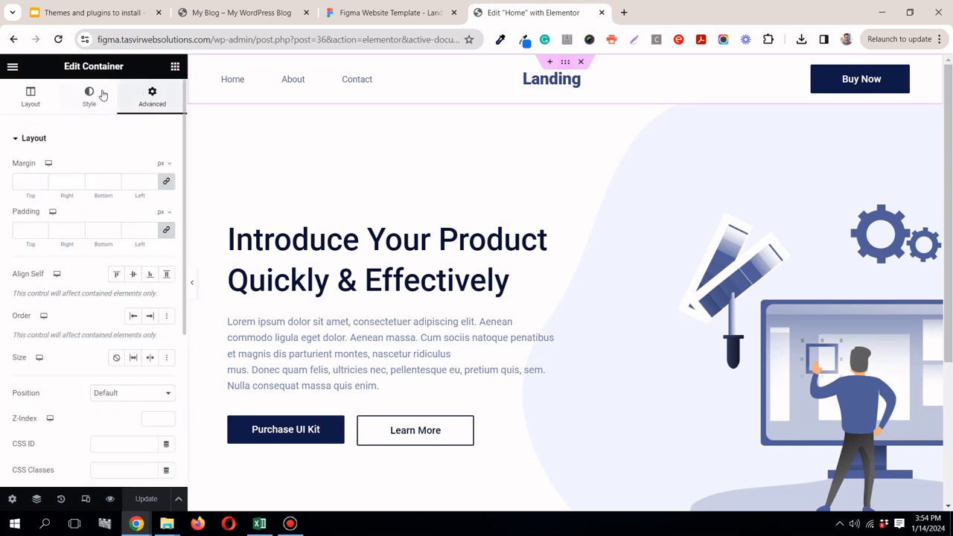
click(42, 93)
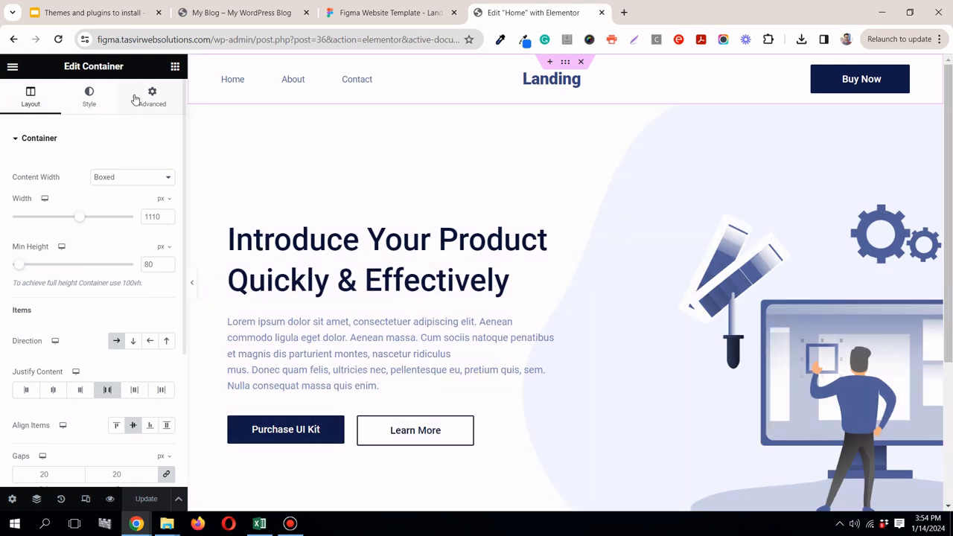
click(166, 107)
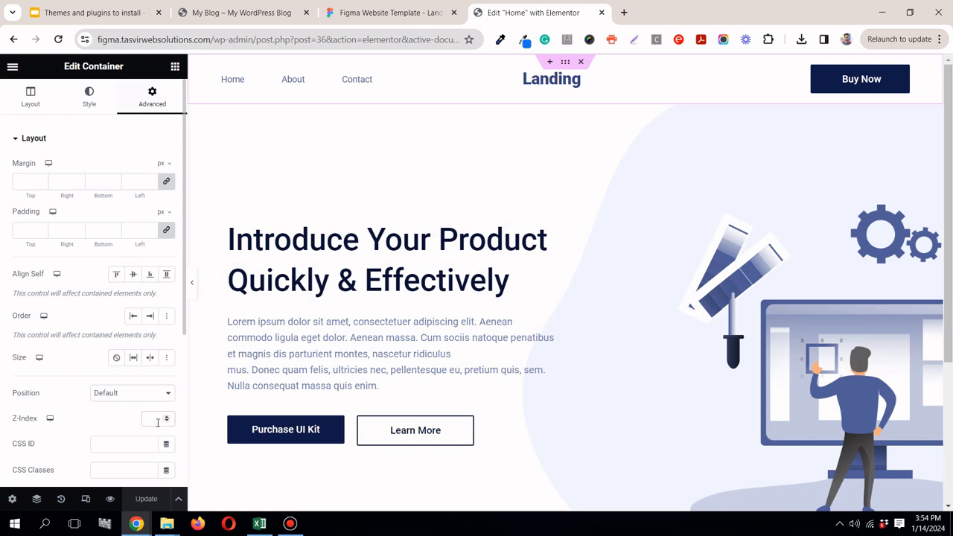
text(100)
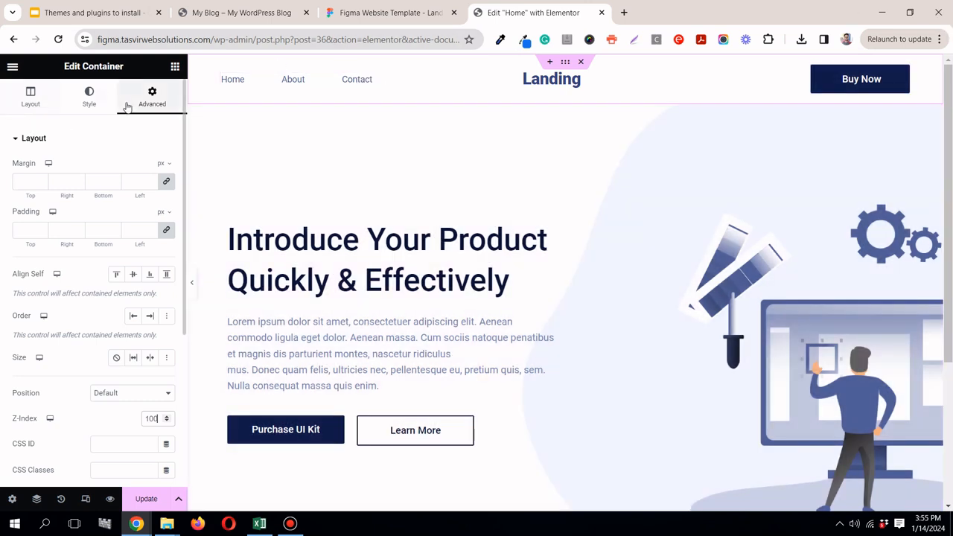
Step: Unlink the header container's margin values and set its bottom margin to -80 px
click(168, 185)
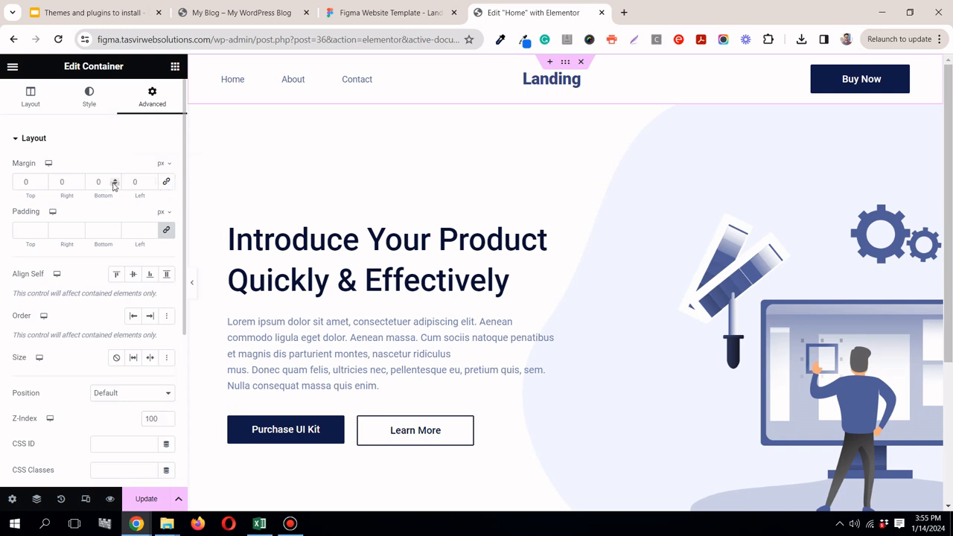
click(114, 186)
click(114, 185)
click(114, 185)
click(113, 185)
click(114, 185)
click(114, 185)
click(114, 185)
click(114, 186)
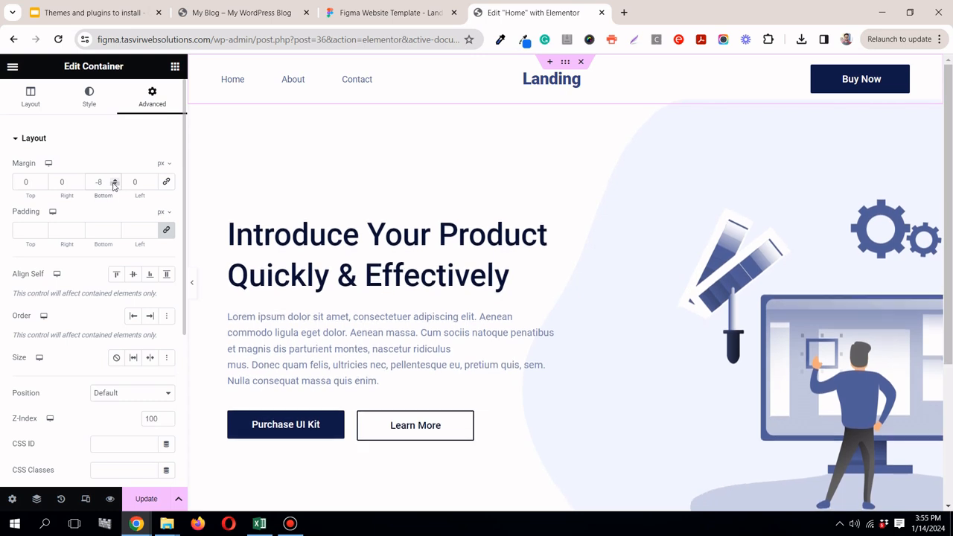
text(0)
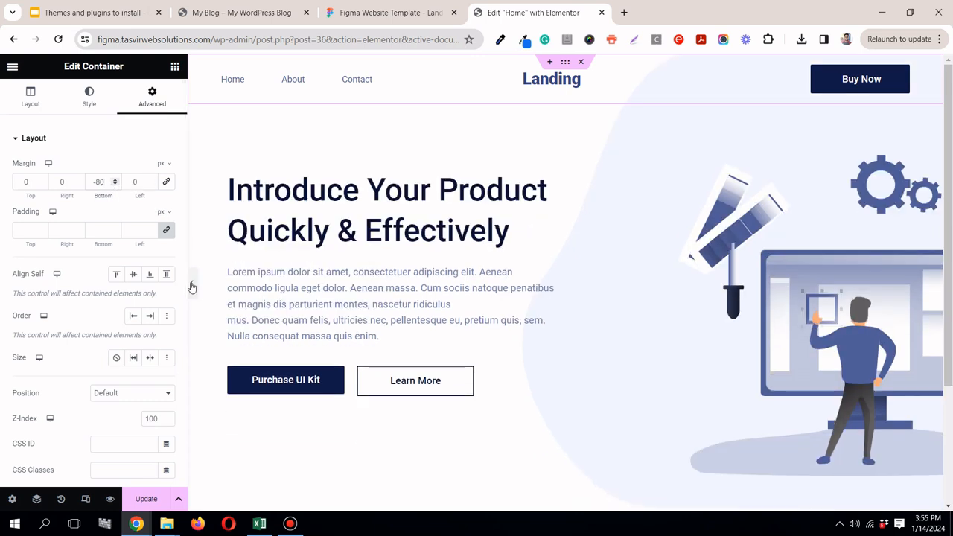
Step: Preview the overlapping header at full width, compare it with the Figma design and save the header template
click(191, 287)
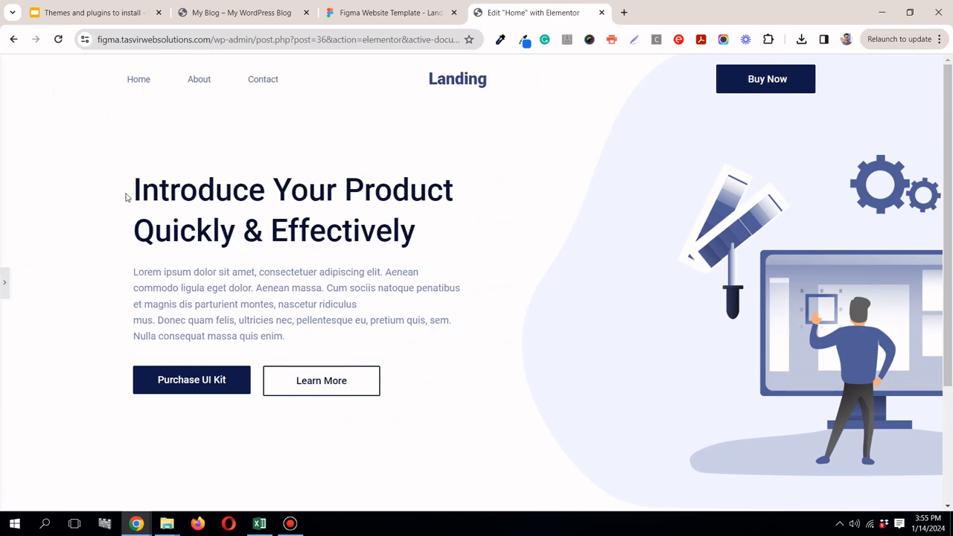
click(356, 15)
click(543, 14)
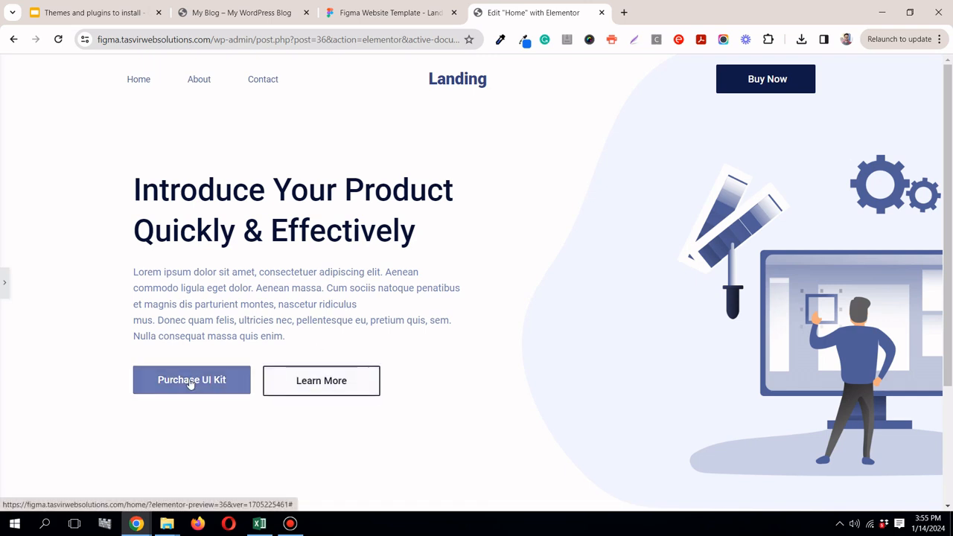
scroll(320, 260, down, 1)
scroll(223, 297, up, 1)
click(4, 282)
click(146, 500)
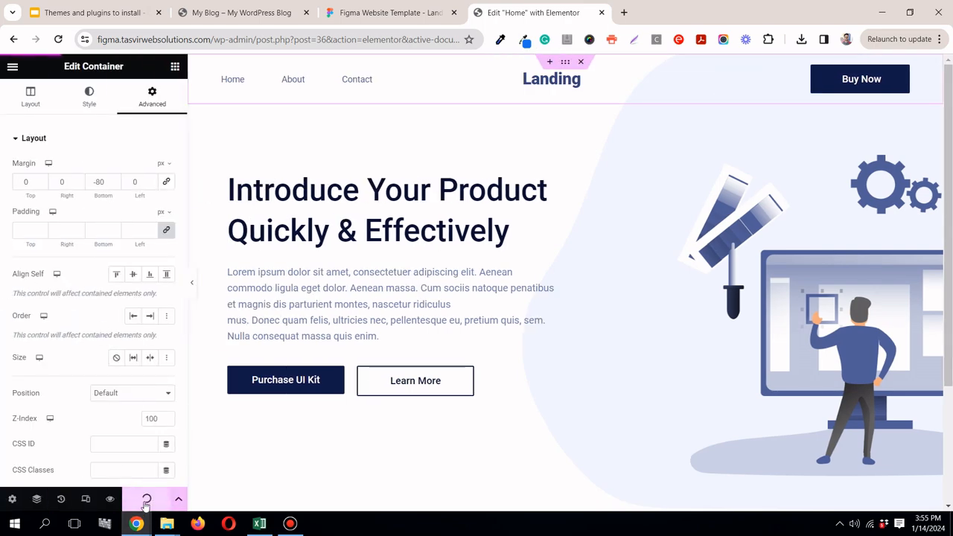
Step: Review the section below the hero in Figma, return to Elementor and switch from header editing back to page editing
click(427, 15)
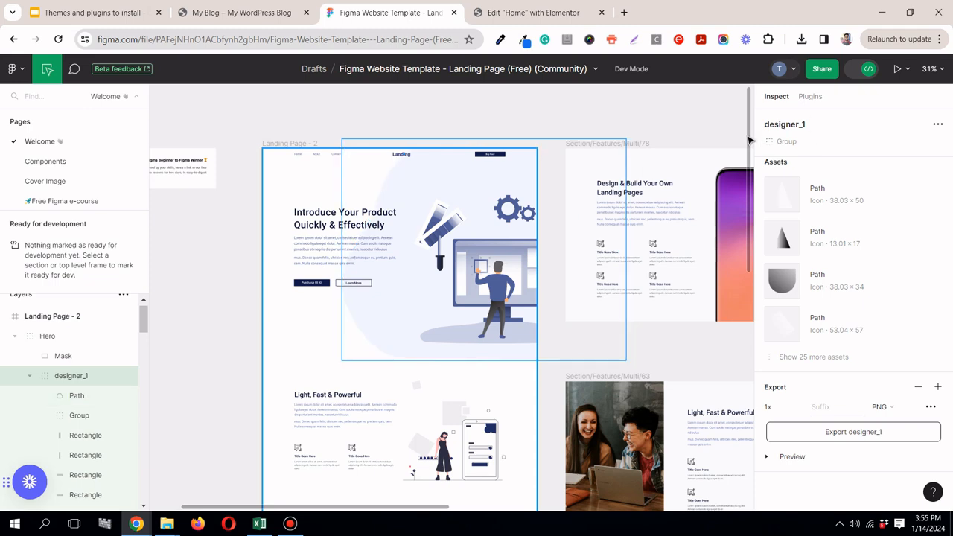
scroll(749, 141, down, 3)
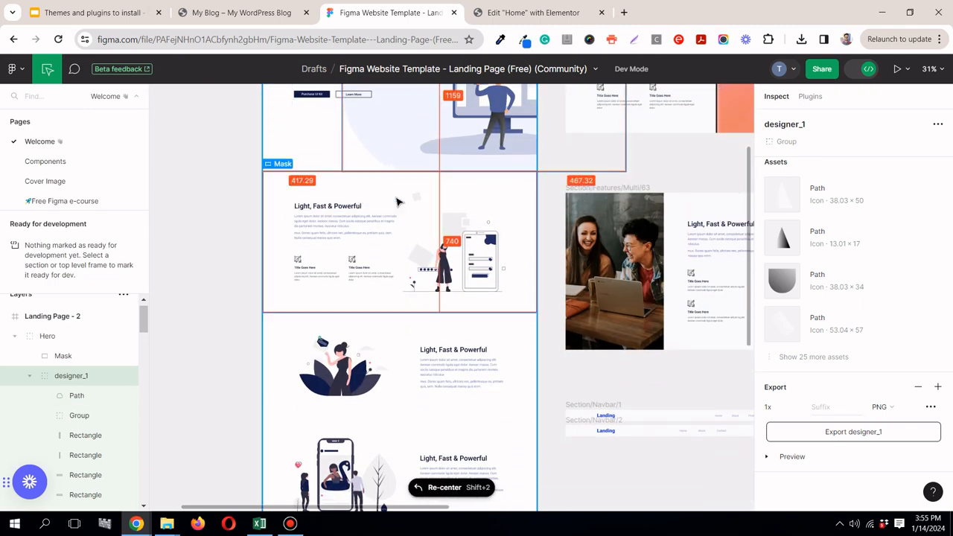
click(533, 14)
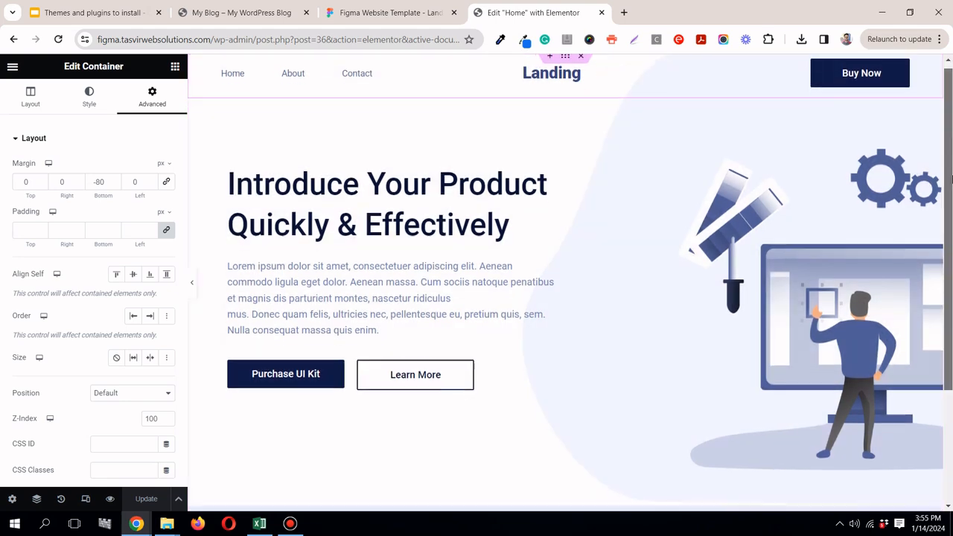
drag(951, 136, 930, 276)
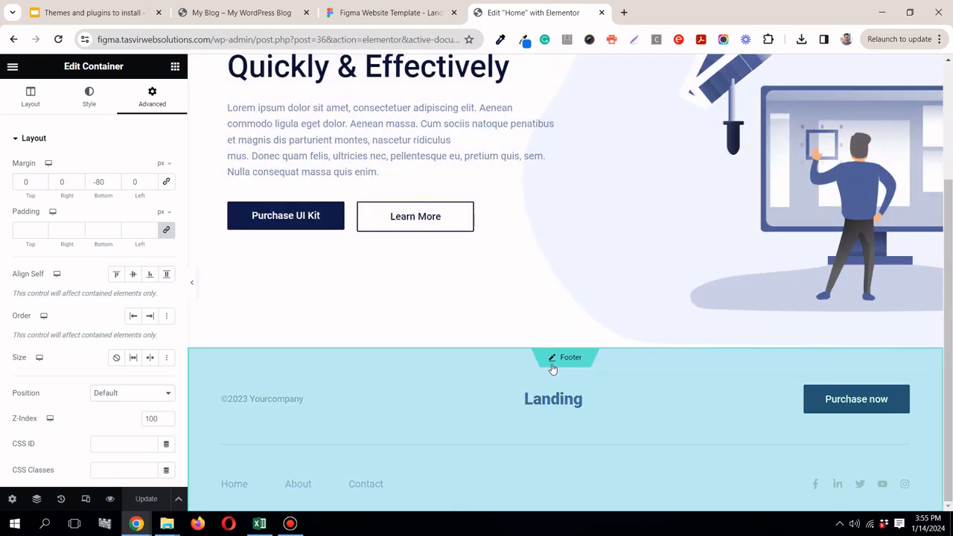
scroll(574, 246, up, 2)
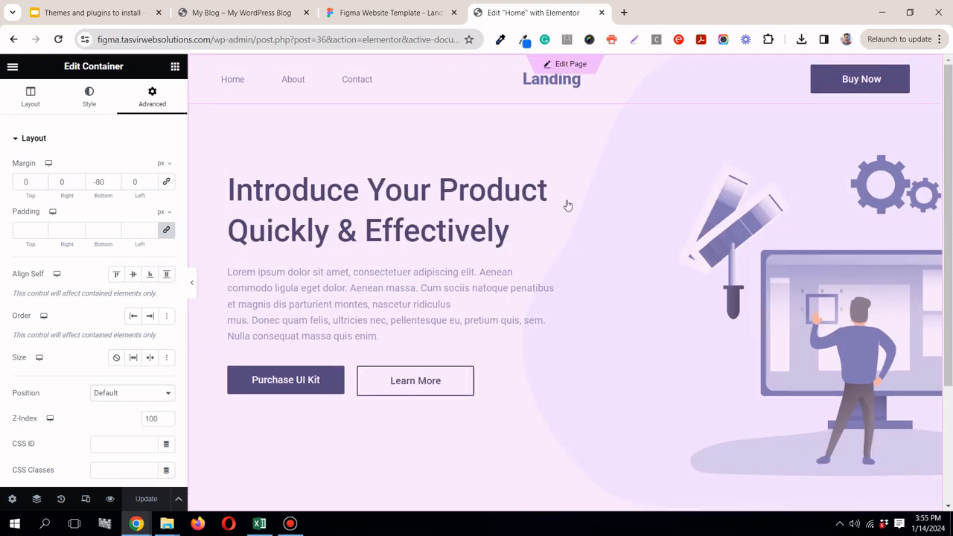
click(579, 66)
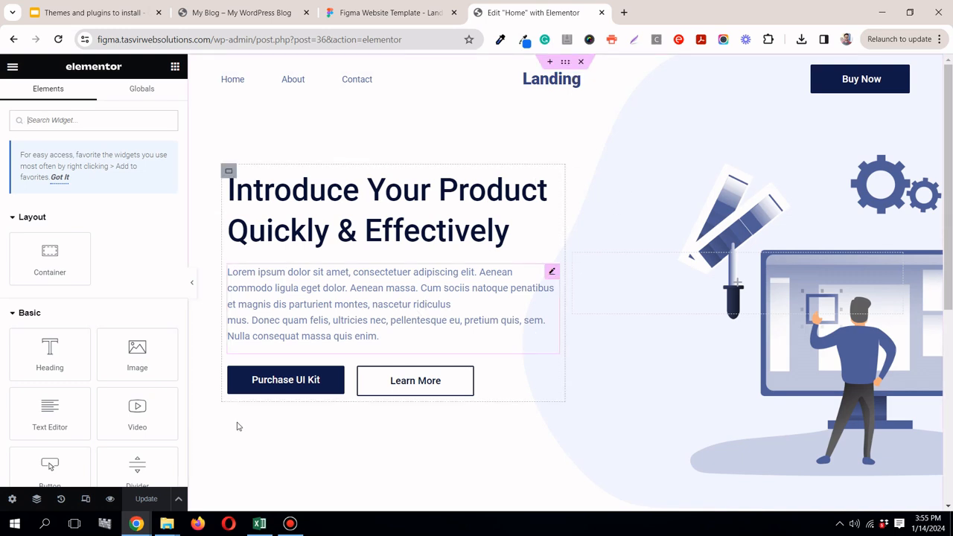
Step: Preview the finished hero, inspect the empty area below it and compare with the Light, Fast & Powerful section in Figma
click(192, 282)
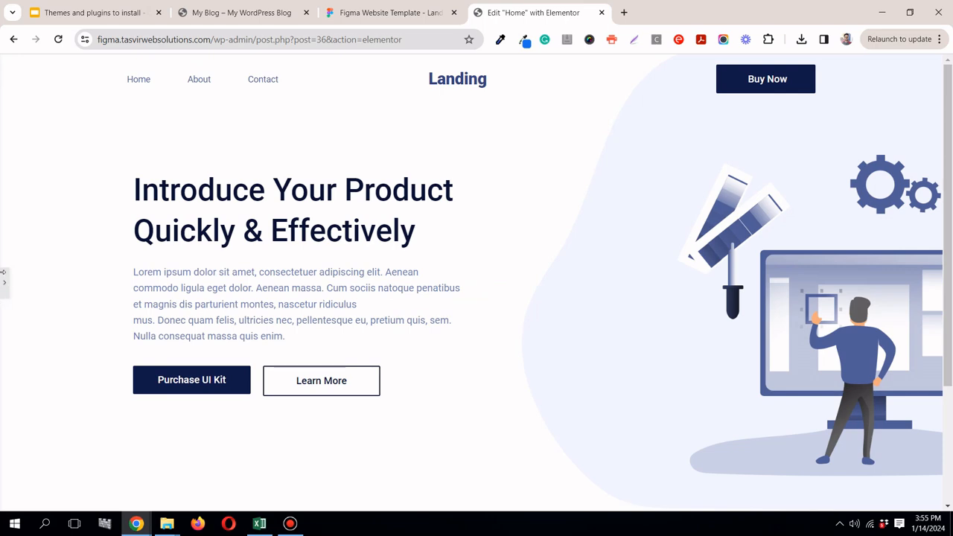
click(2, 278)
drag(949, 182, 952, 333)
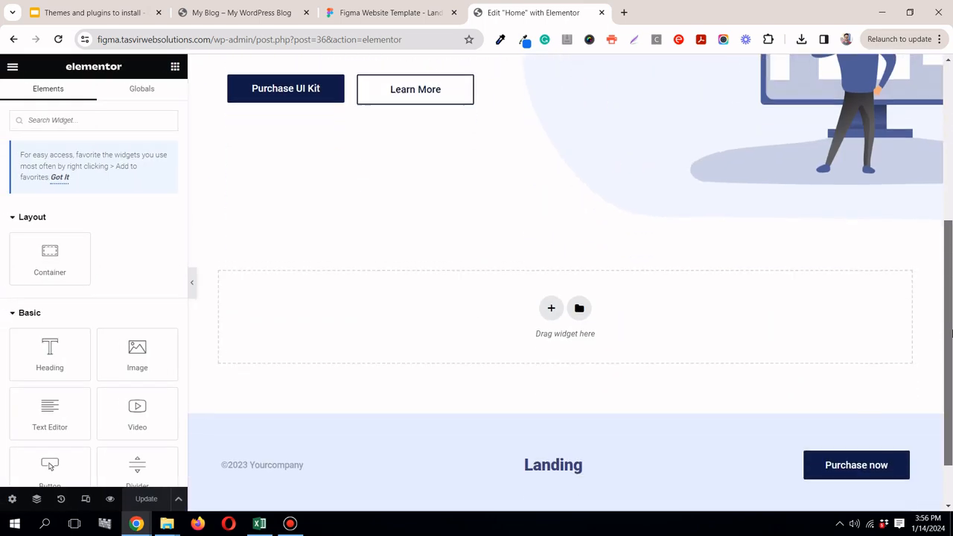
click(328, 12)
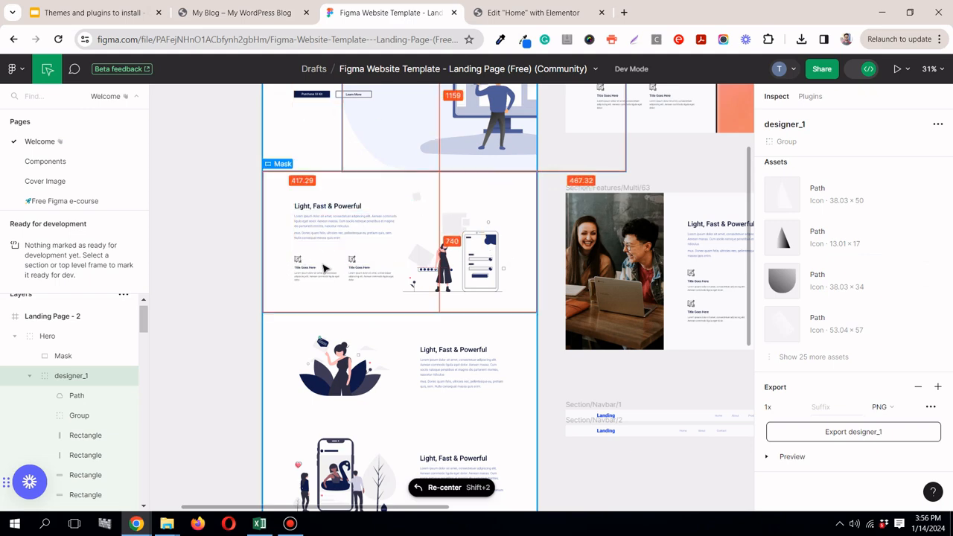
click(546, 12)
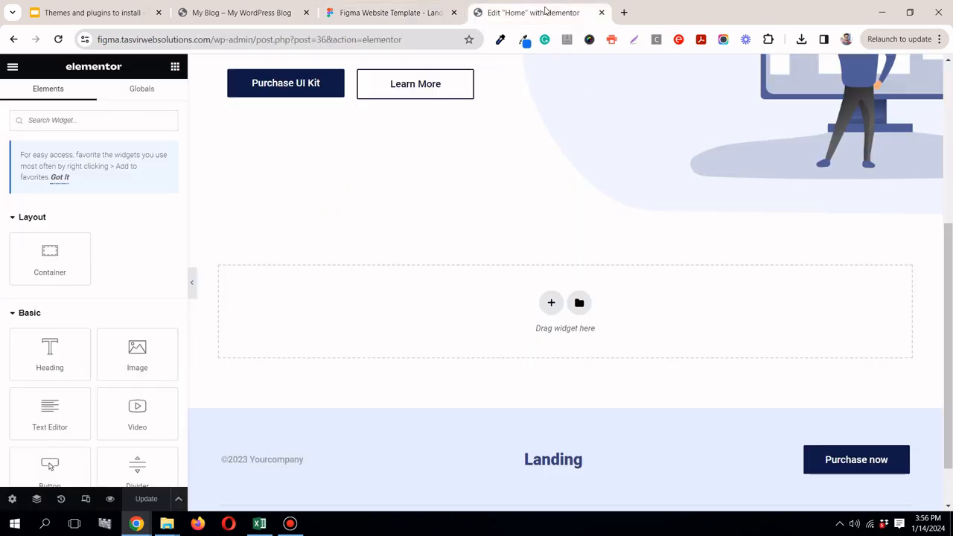
Step: Check the Light, Fast & Powerful section in Figma and add a two-column container below the hero in Elementor
click(354, 12)
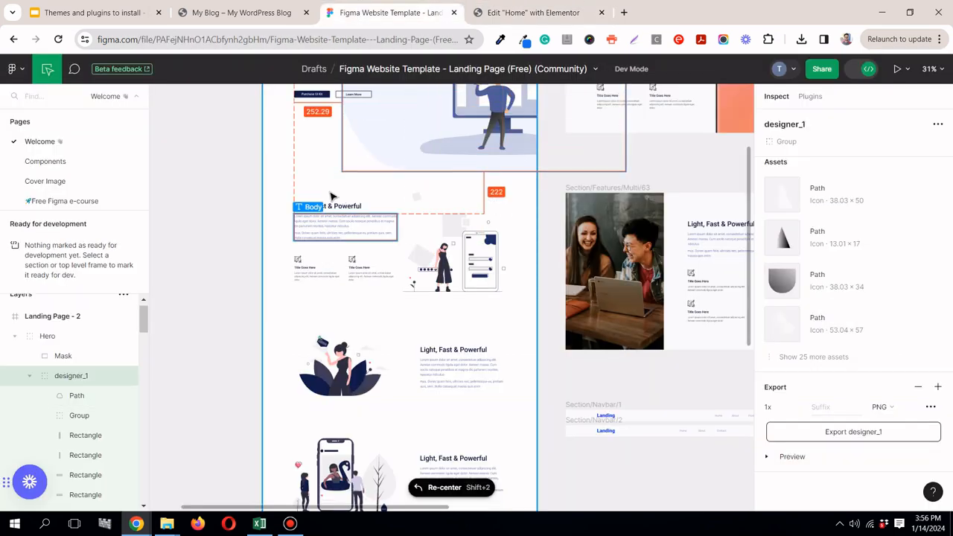
click(551, 13)
click(551, 302)
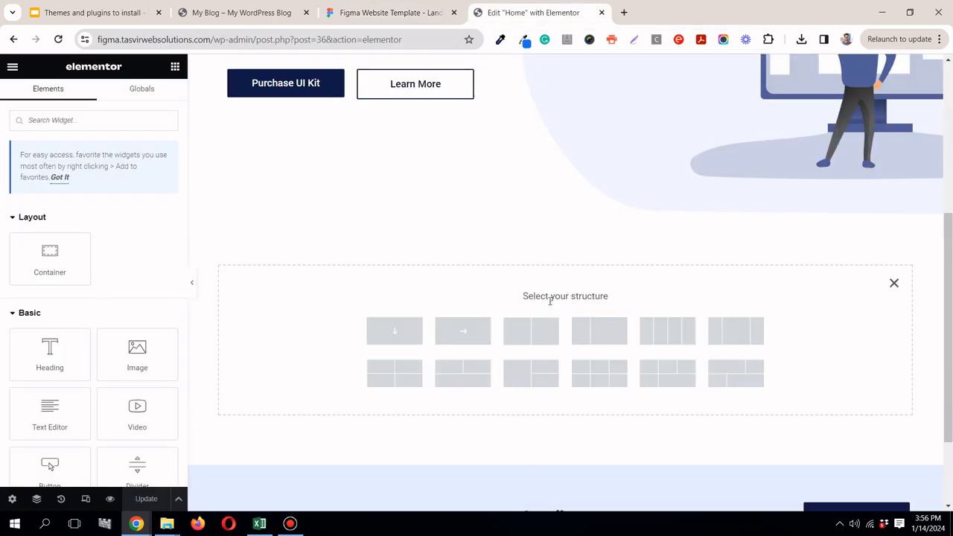
click(541, 343)
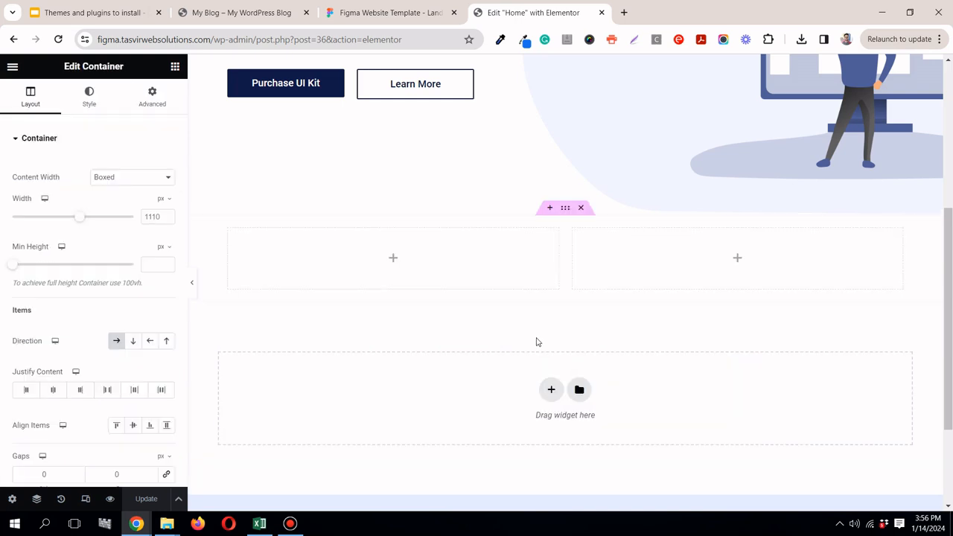
Step: Check the section's spacing in Figma, then unlink the new container's padding and set its top and bottom padding to 100 px
click(385, 13)
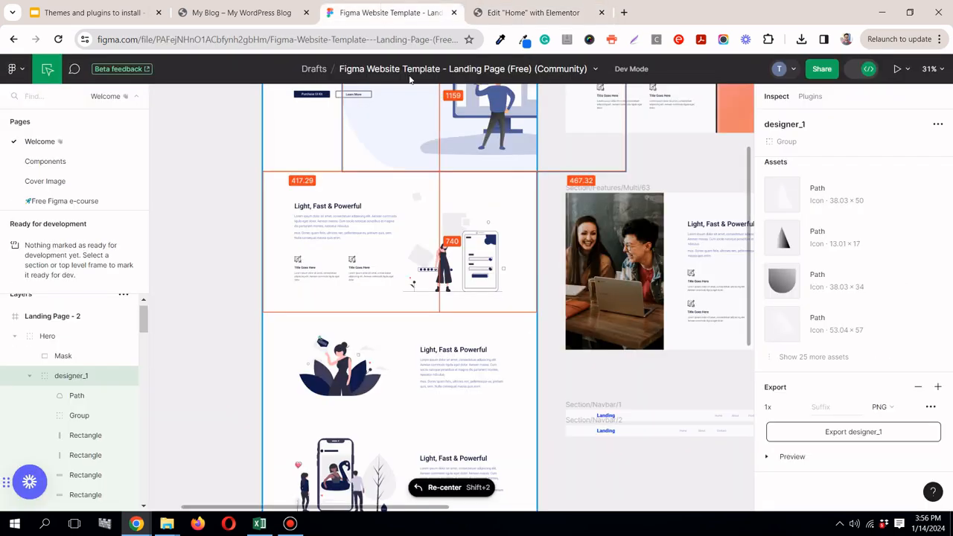
click(353, 201)
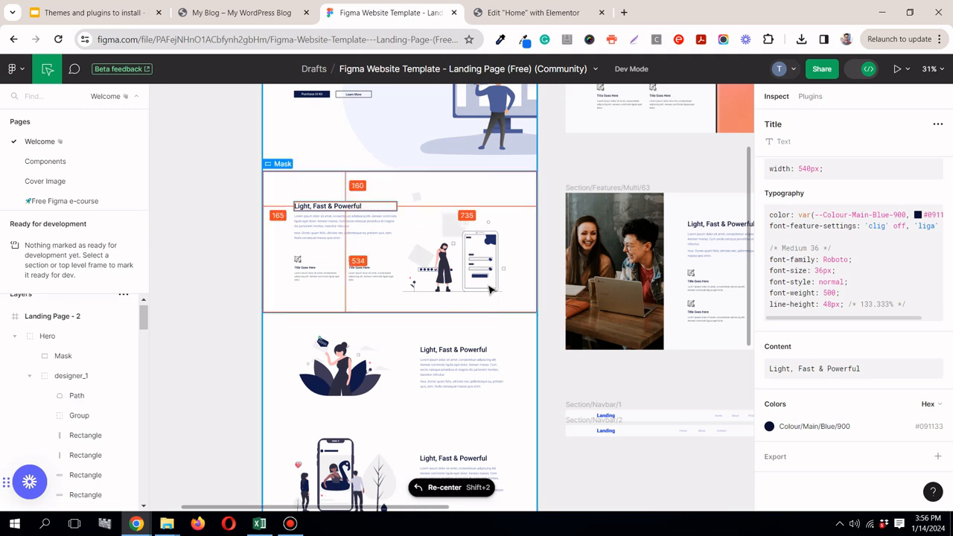
click(420, 196)
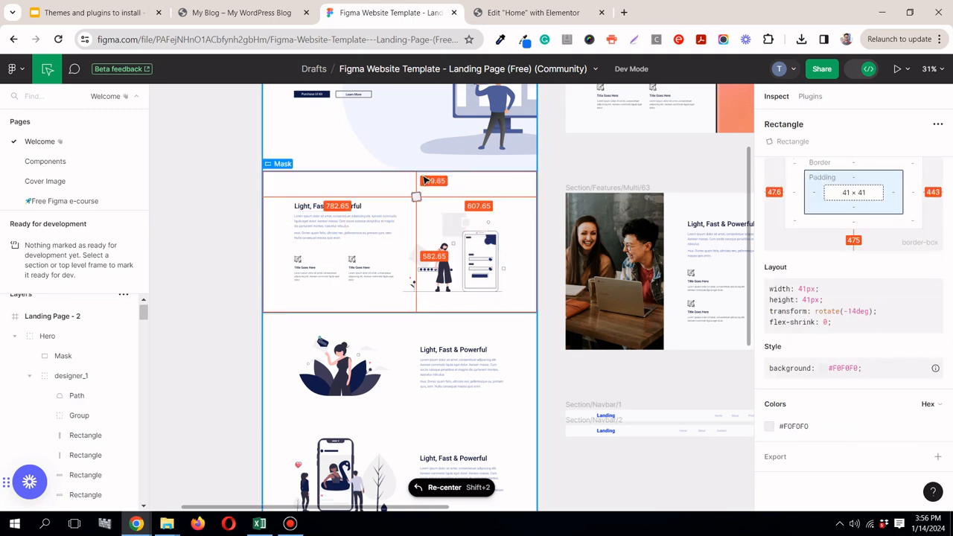
click(482, 297)
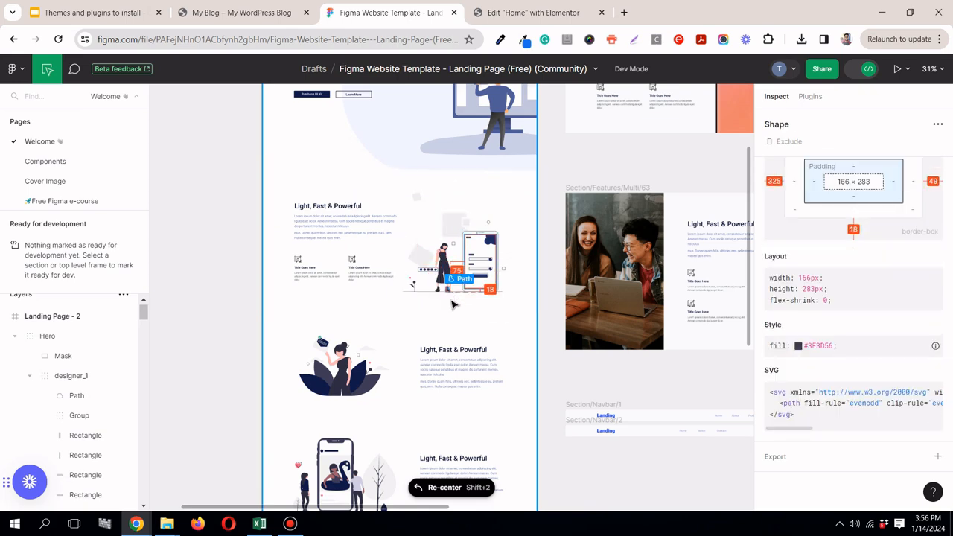
click(455, 304)
click(525, 12)
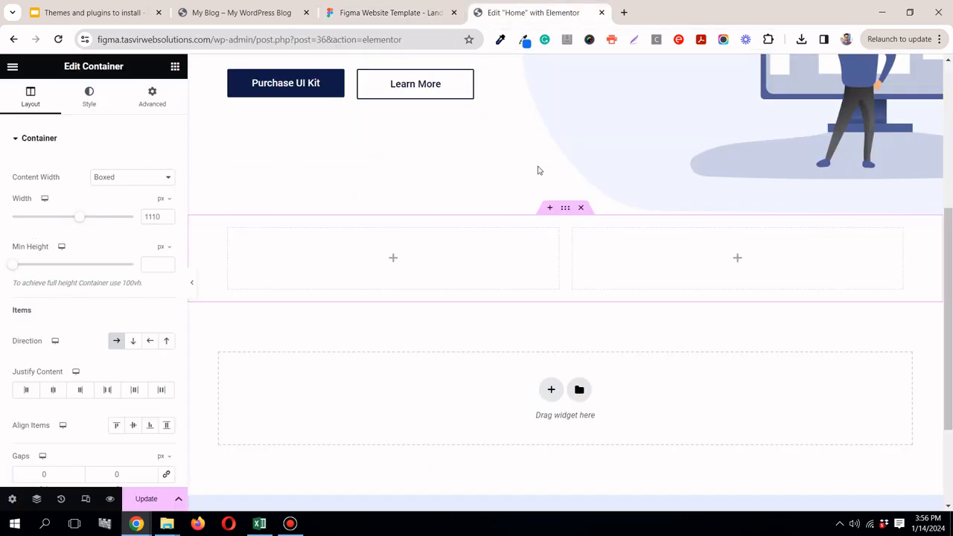
click(157, 98)
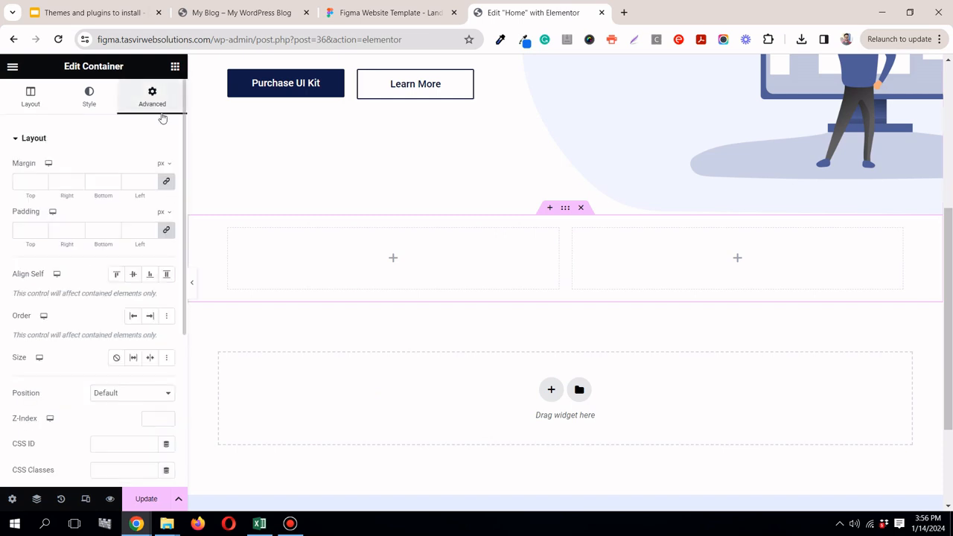
click(166, 231)
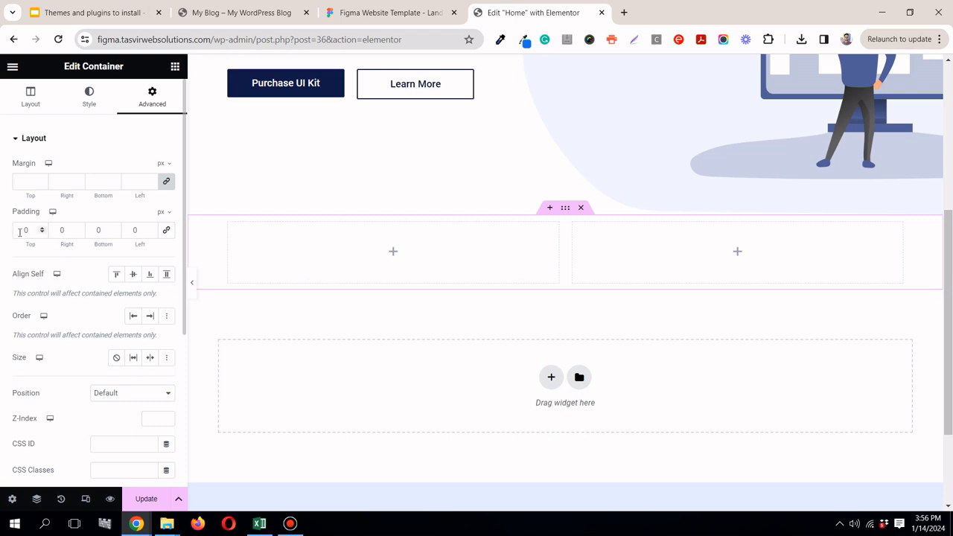
text(100)
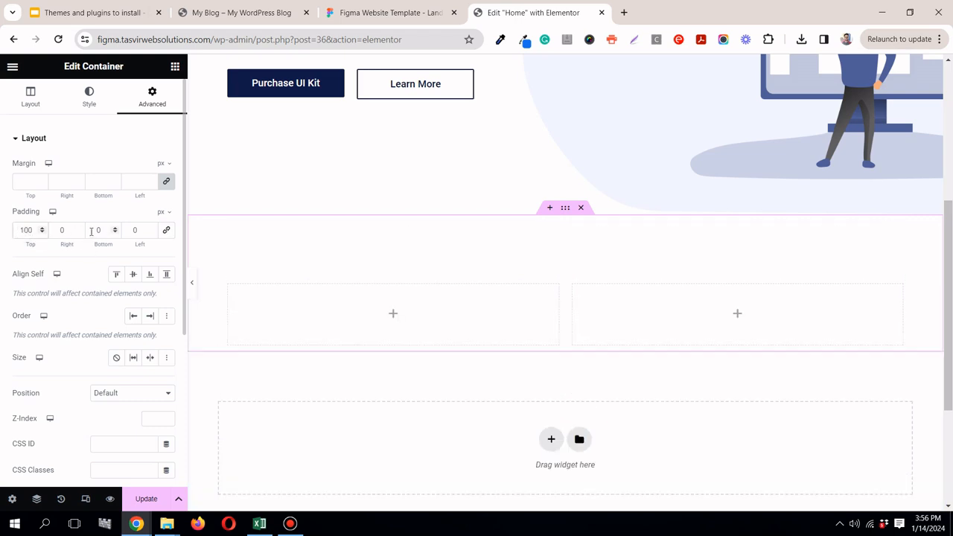
text(100)
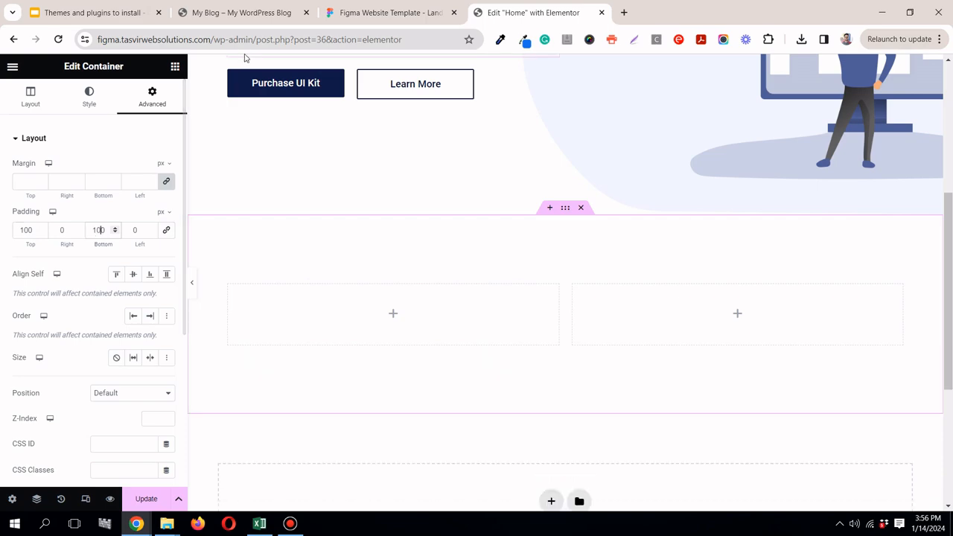
Step: Compare with the Figma layout and add a Heading widget to the left column of the new container
click(348, 19)
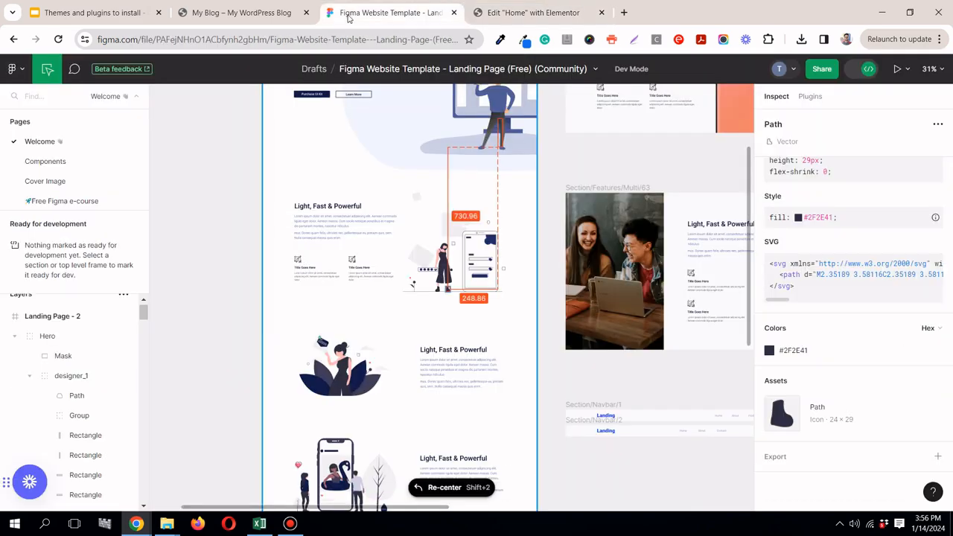
click(498, 20)
click(176, 67)
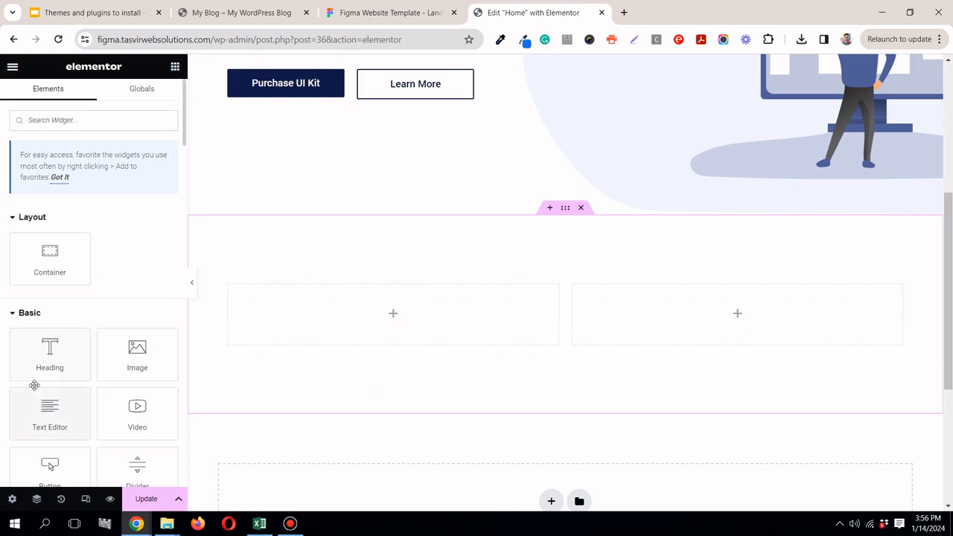
drag(60, 341, 332, 307)
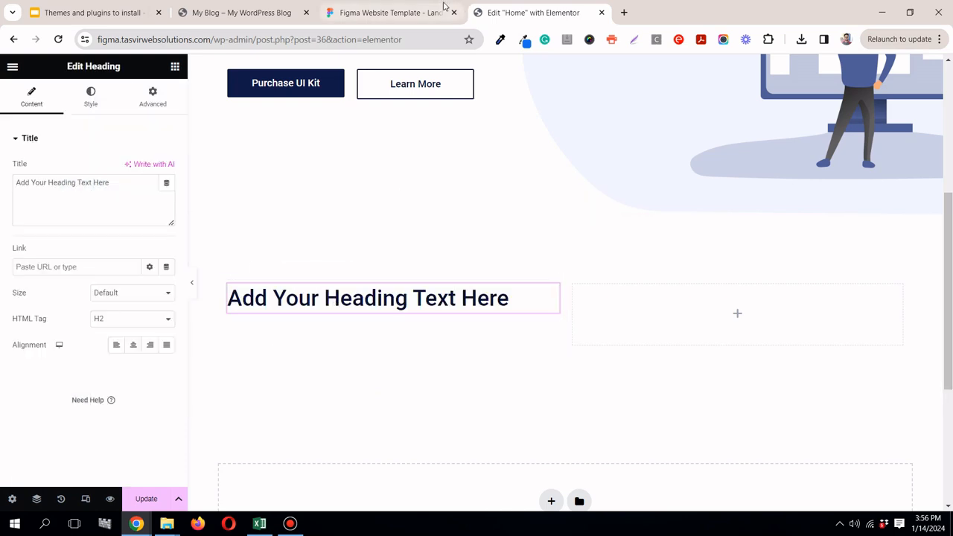
Step: Copy the section title from Figma and replace the heading's placeholder text with "Light, Fast & Powerful"
click(387, 13)
click(339, 208)
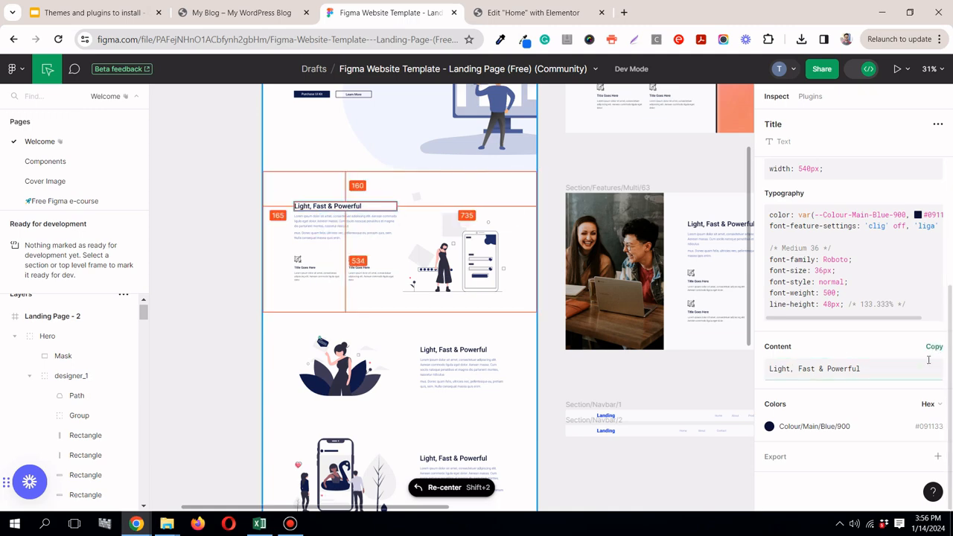
click(933, 348)
click(525, 12)
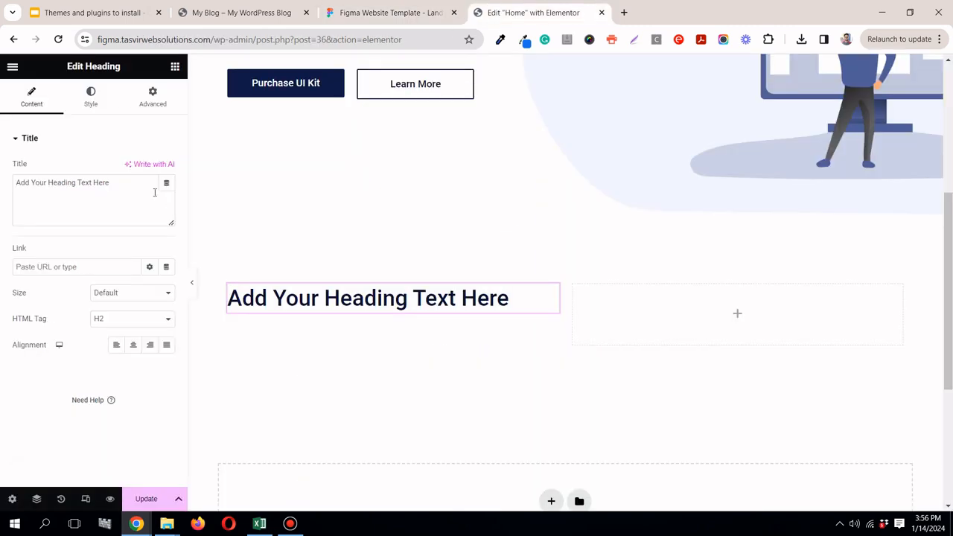
triple_click(116, 184)
right_click(117, 185)
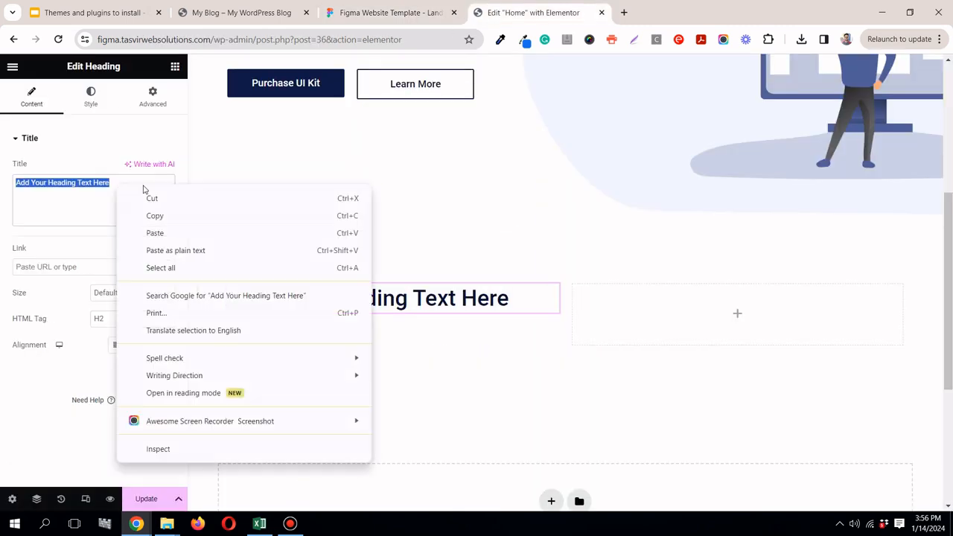
click(191, 232)
Step: Add a Text Editor widget below the heading and replace its placeholder with the lorem ipsum body text copied from Figma
click(175, 69)
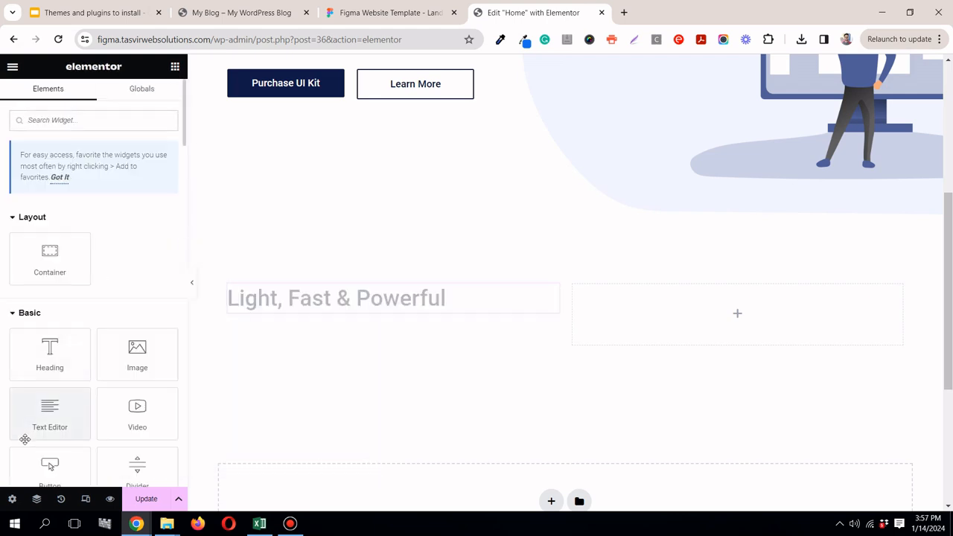
drag(86, 394, 294, 308)
click(409, 12)
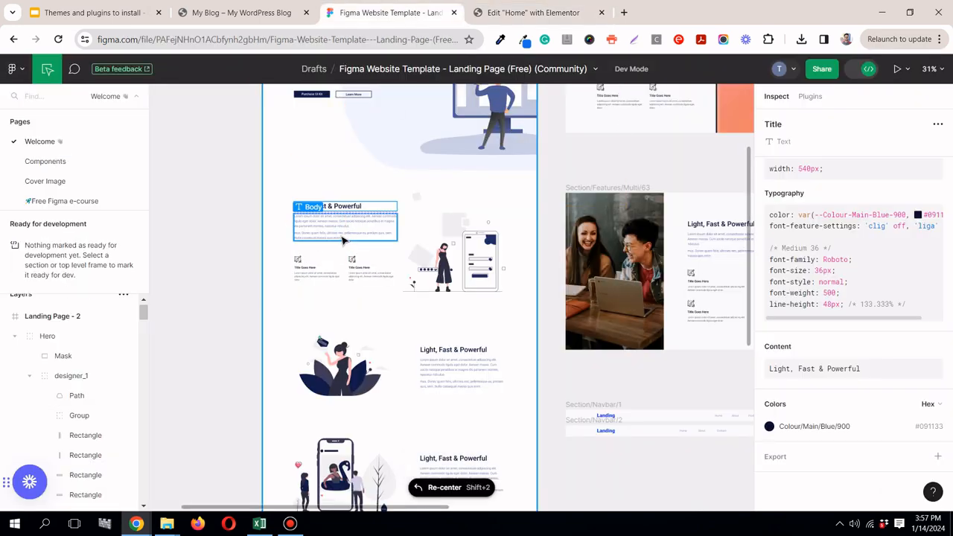
click(343, 238)
click(931, 349)
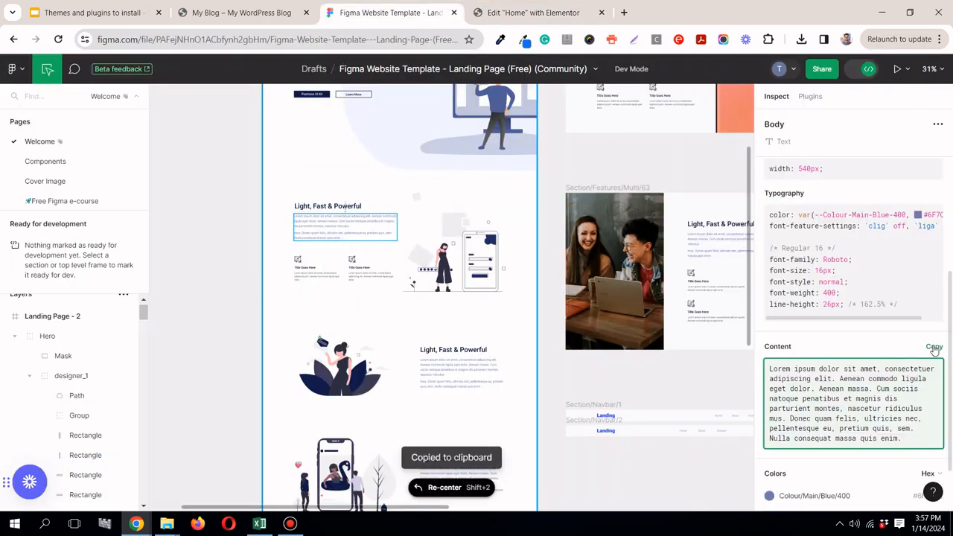
click(532, 12)
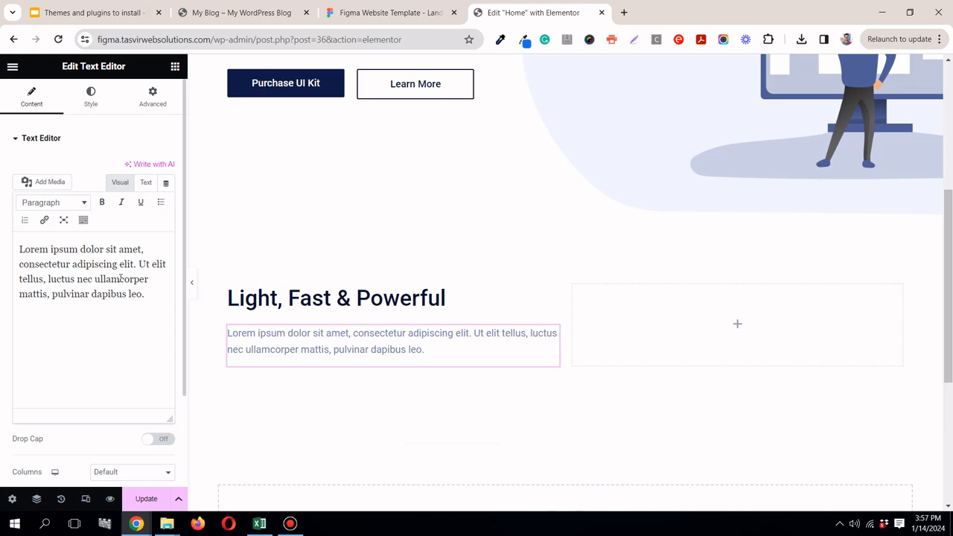
triple_click(119, 282)
right_click(120, 282)
click(157, 94)
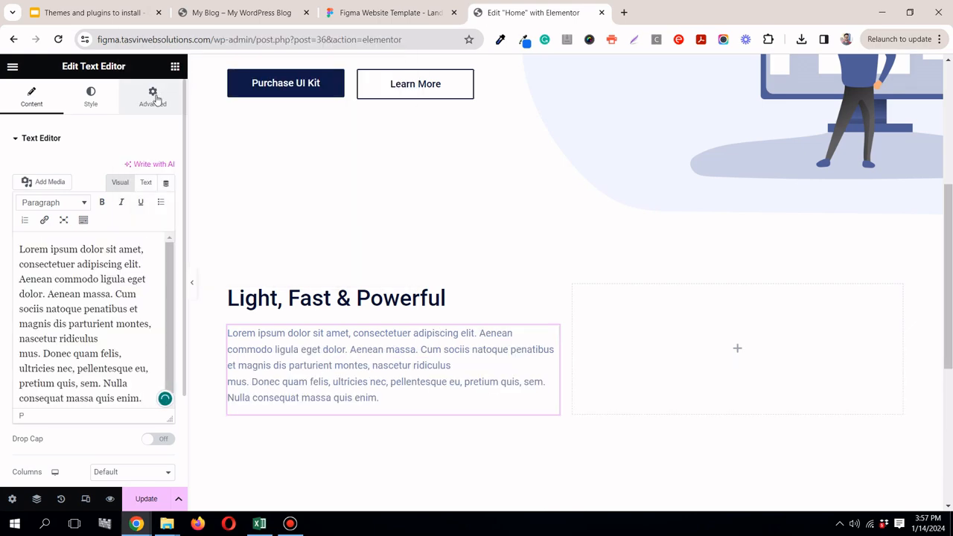
Step: Locate the section's illustration in the Figma layers and select the whole inner undraw_mobile_login_ikmv group
click(369, 12)
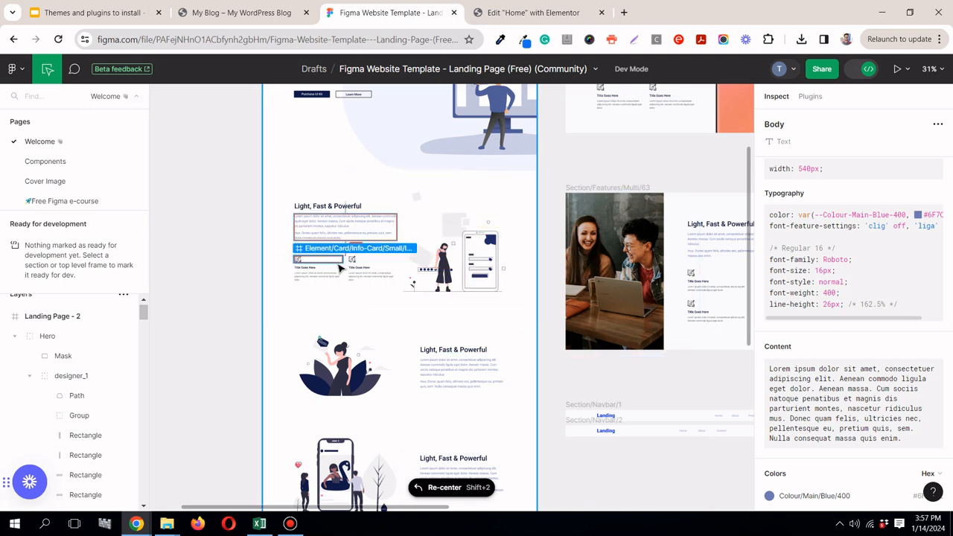
click(456, 225)
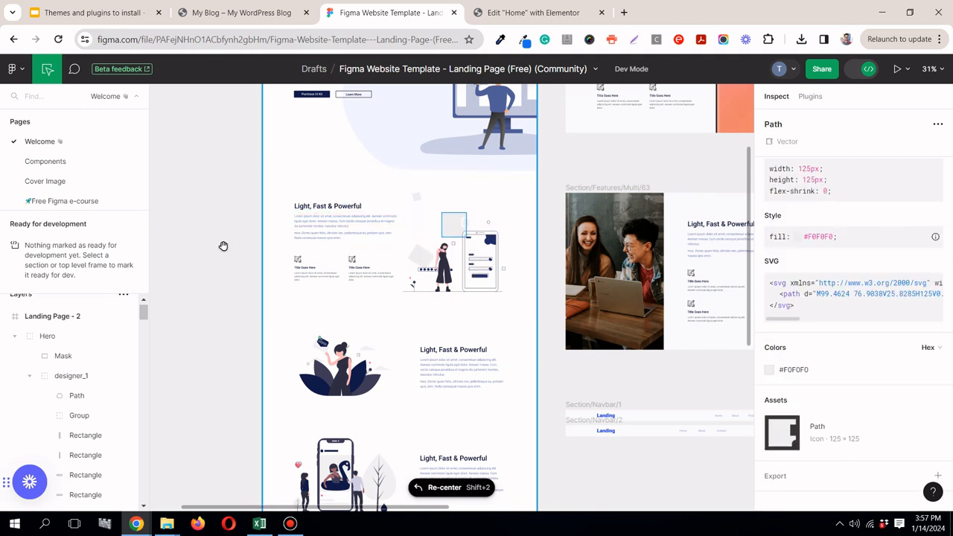
drag(144, 315, 142, 409)
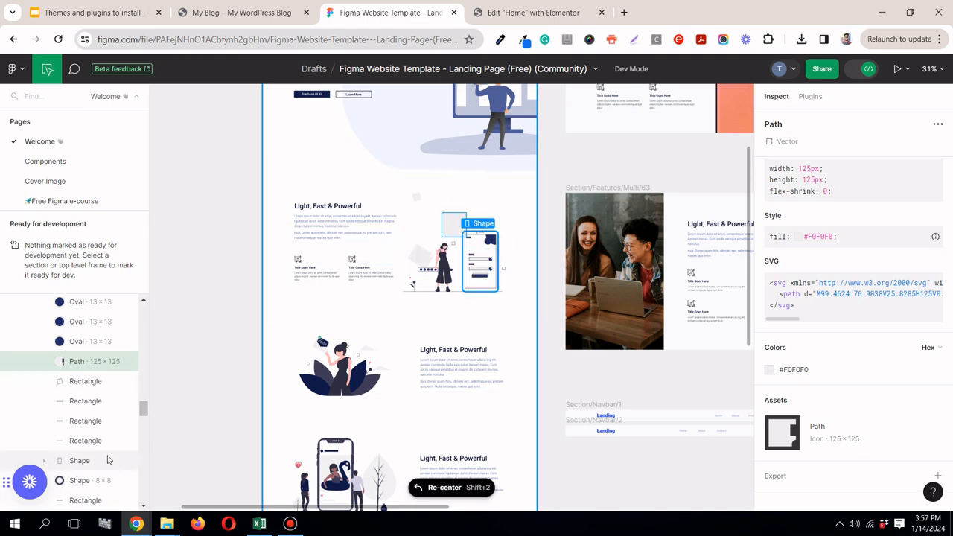
drag(145, 412, 146, 398)
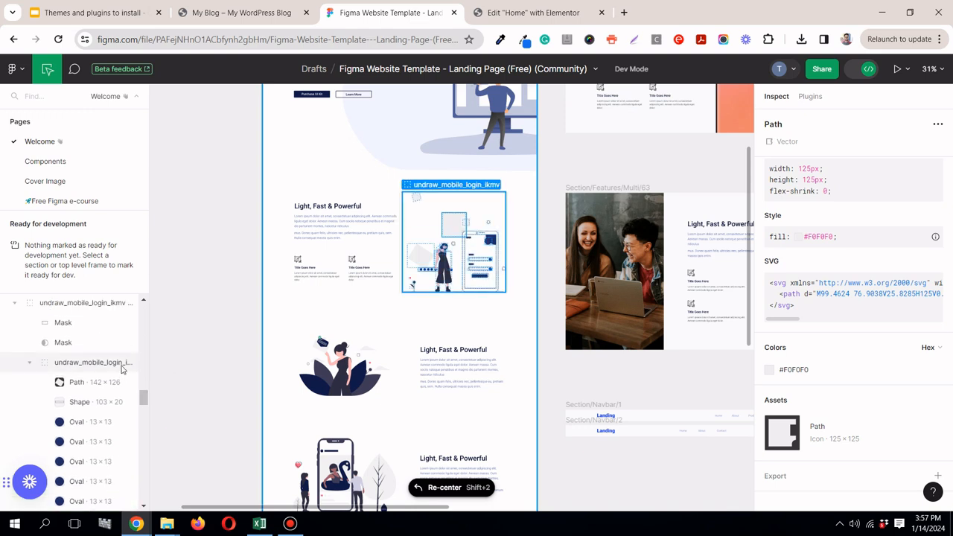
click(82, 364)
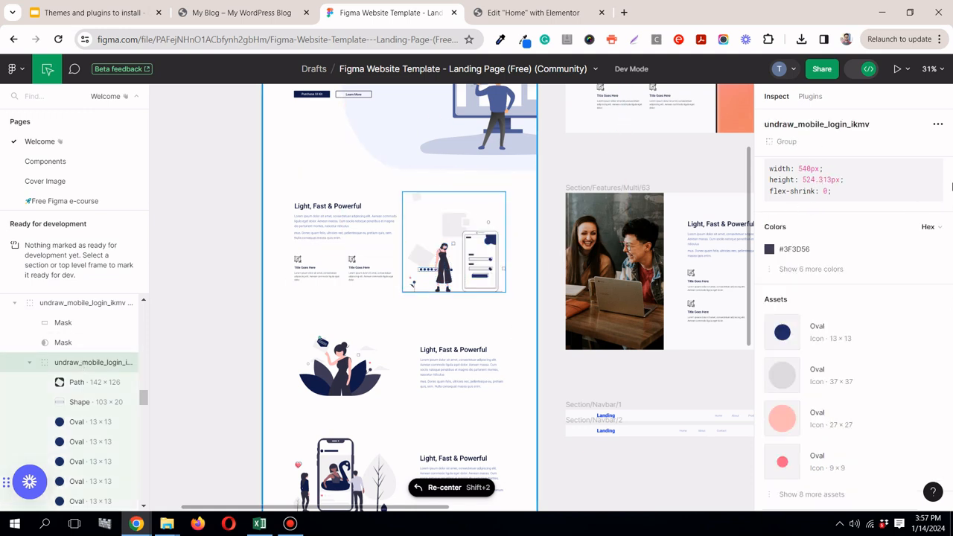
Step: Add an export setting to the undraw_mobile_login_ikmv group and export it as a PNG at 1x
scroll(923, 265, down, 2)
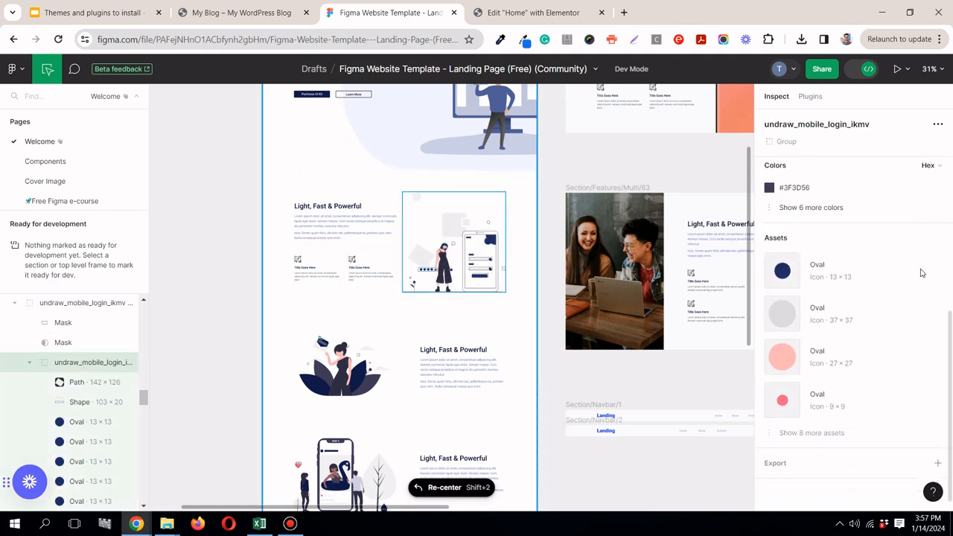
click(938, 458)
scroll(856, 457, down, 2)
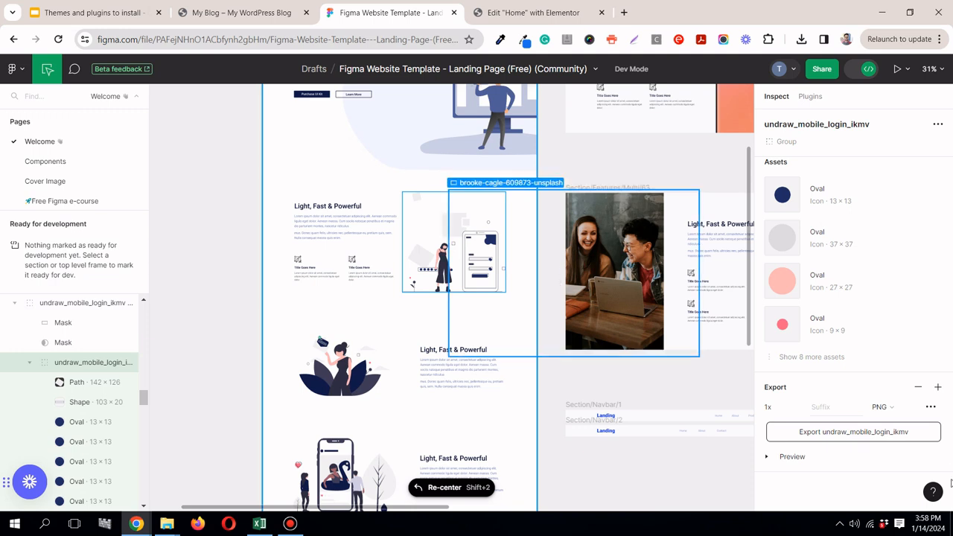
click(889, 409)
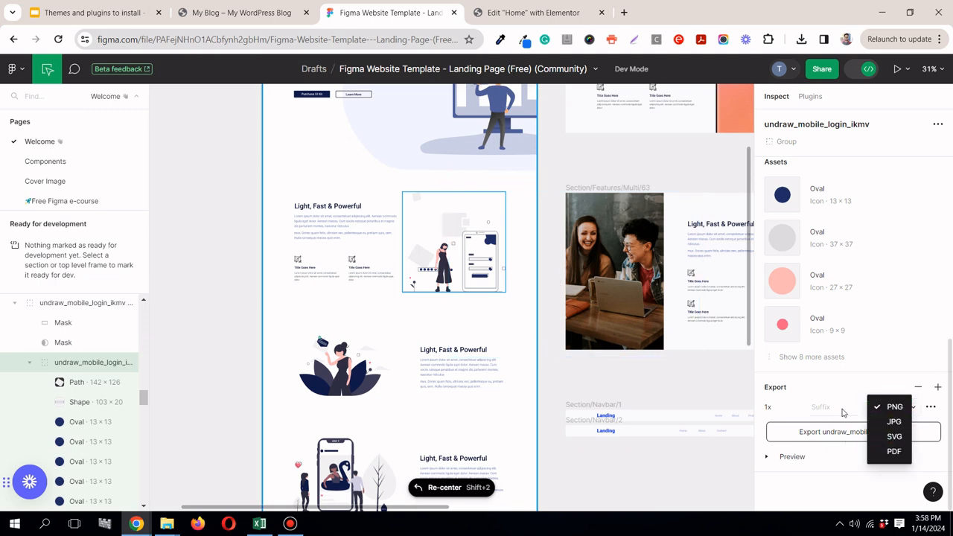
click(843, 388)
click(873, 438)
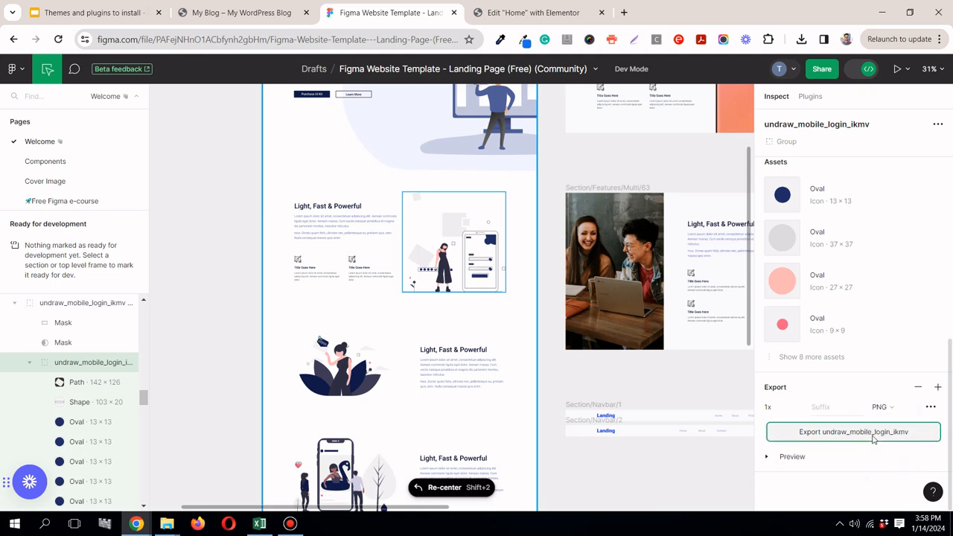
Step: Switch to the Elementor editor, add an Image widget to the section's empty column, and open its image chooser
click(519, 15)
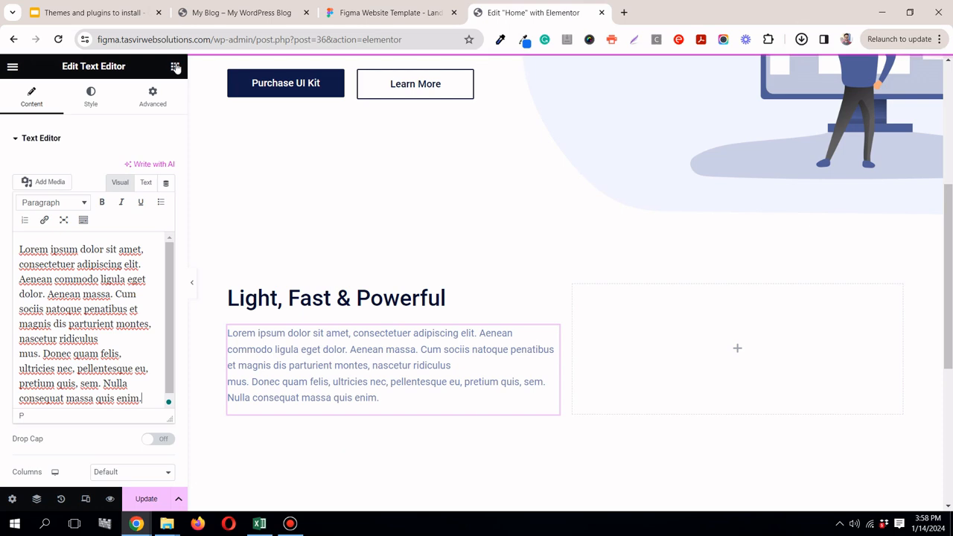
drag(137, 368, 738, 351)
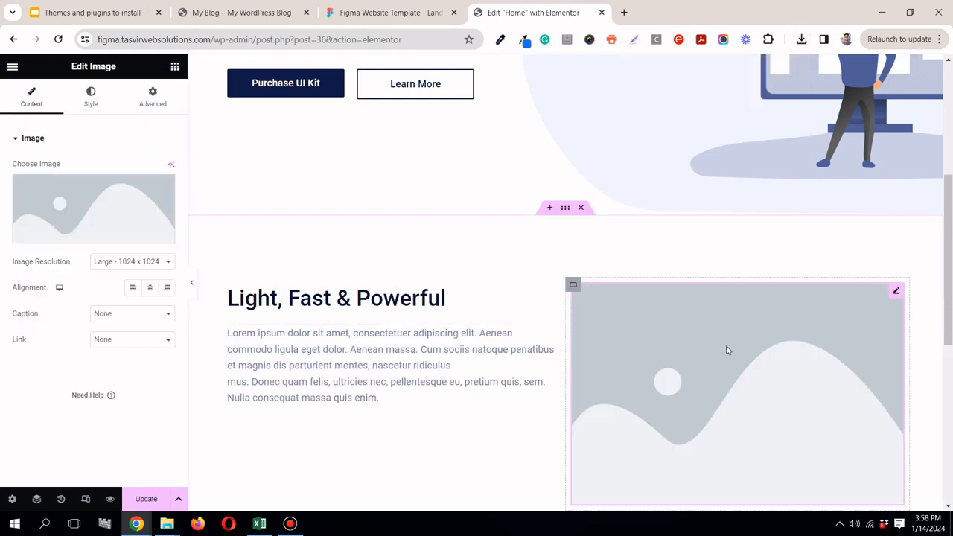
click(131, 224)
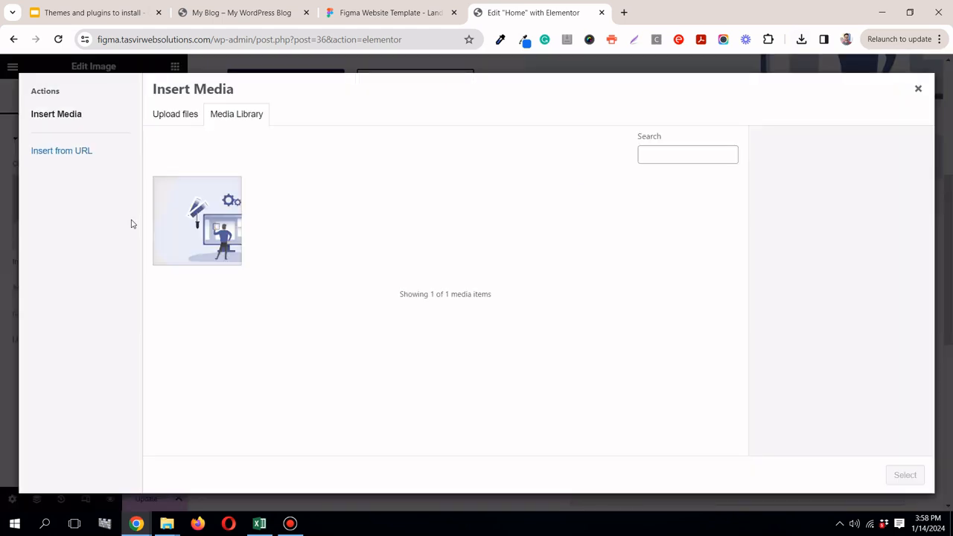
Step: Locate the exported Figma Website Template zip in Downloads and extract it to the default folder of the same name
click(802, 40)
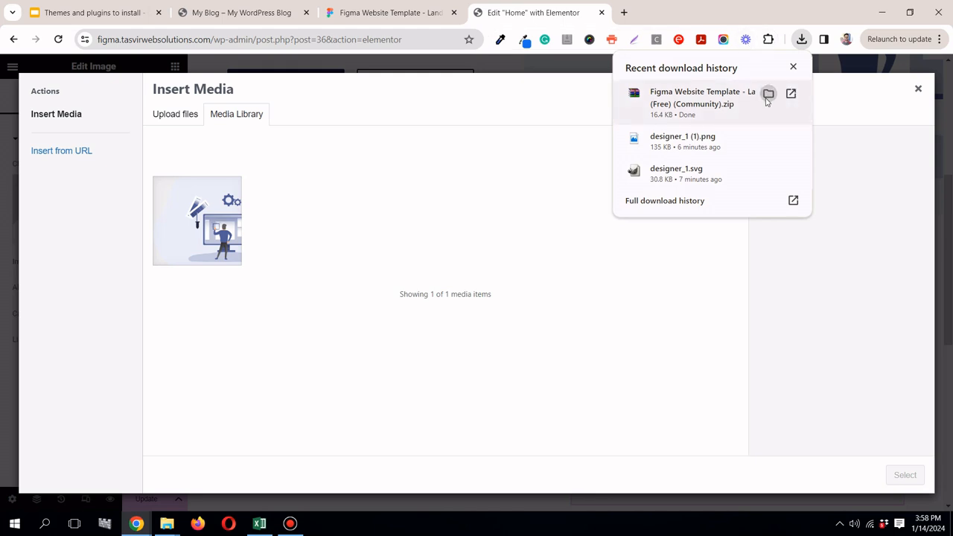
click(768, 98)
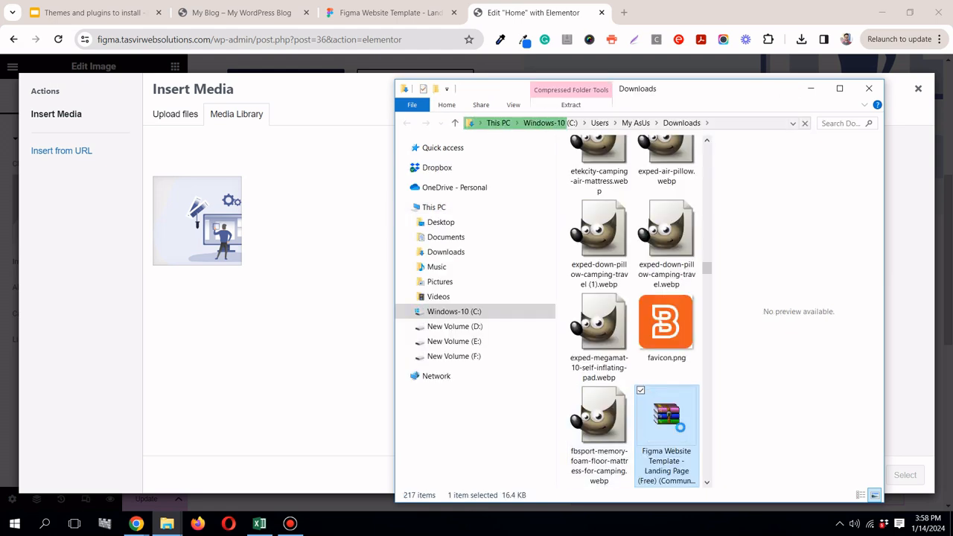
right_click(675, 421)
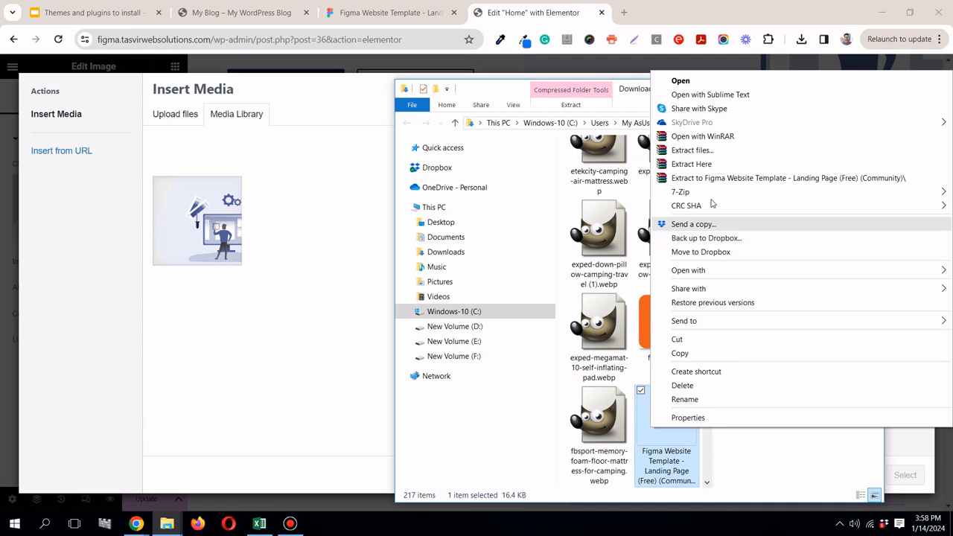
click(691, 150)
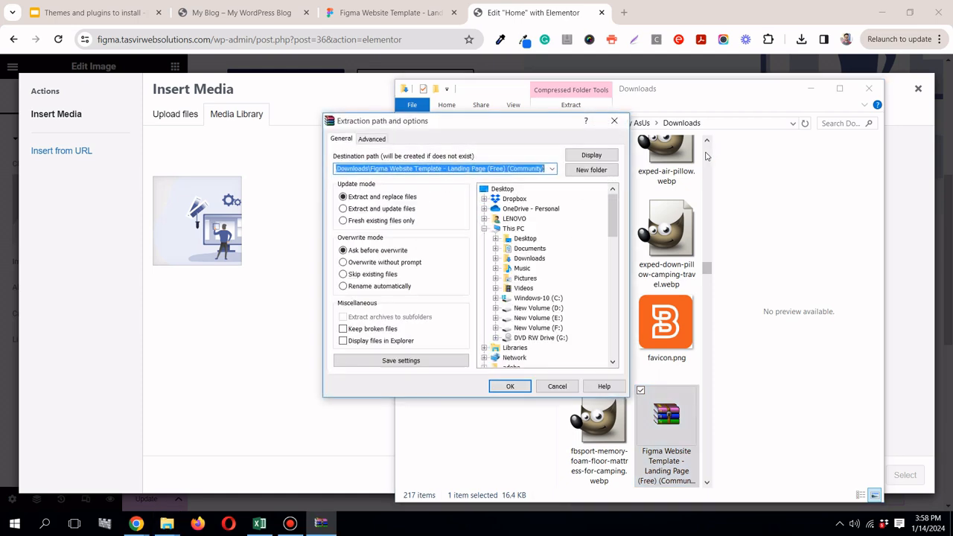
click(511, 385)
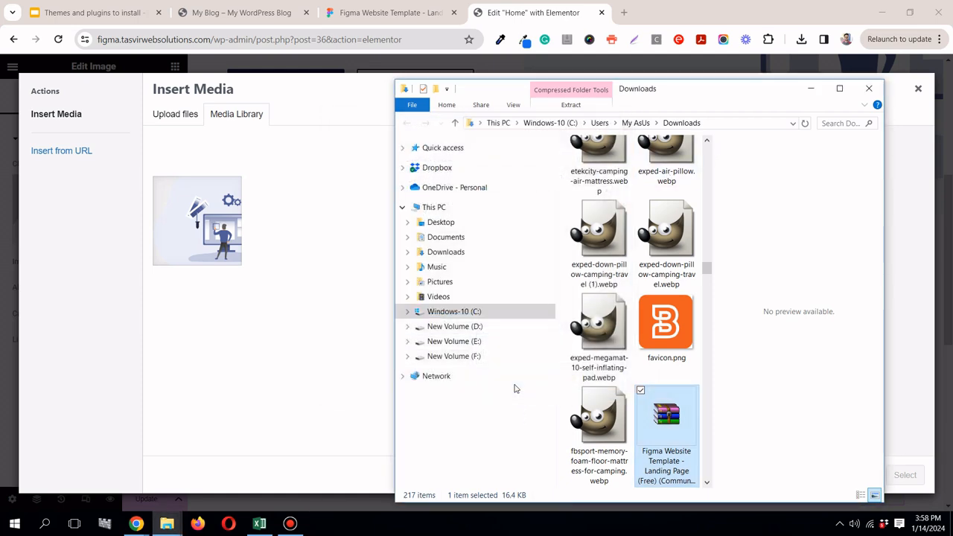
Step: Open the extracted Figma Website Template folder and look through its nested subfolders for the exported illustration
click(839, 88)
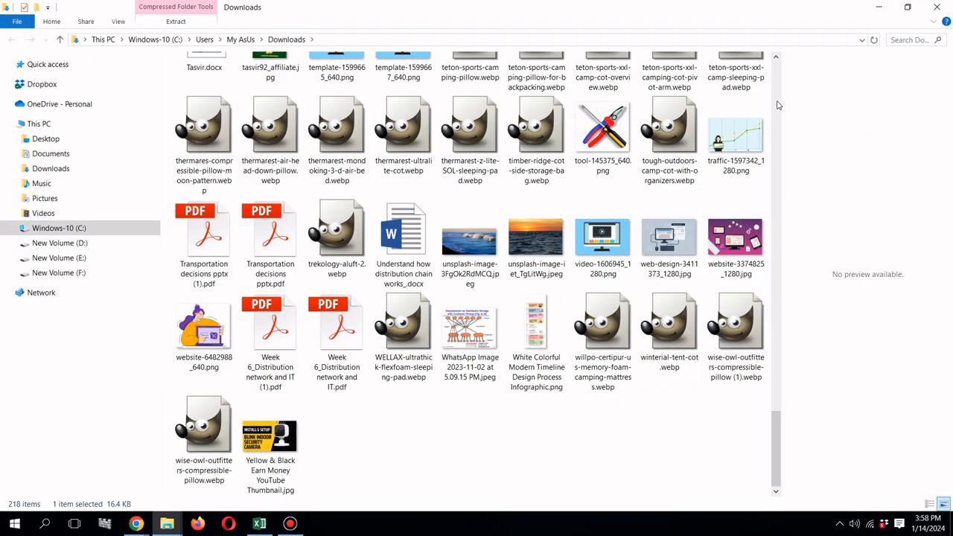
drag(777, 431, 782, 91)
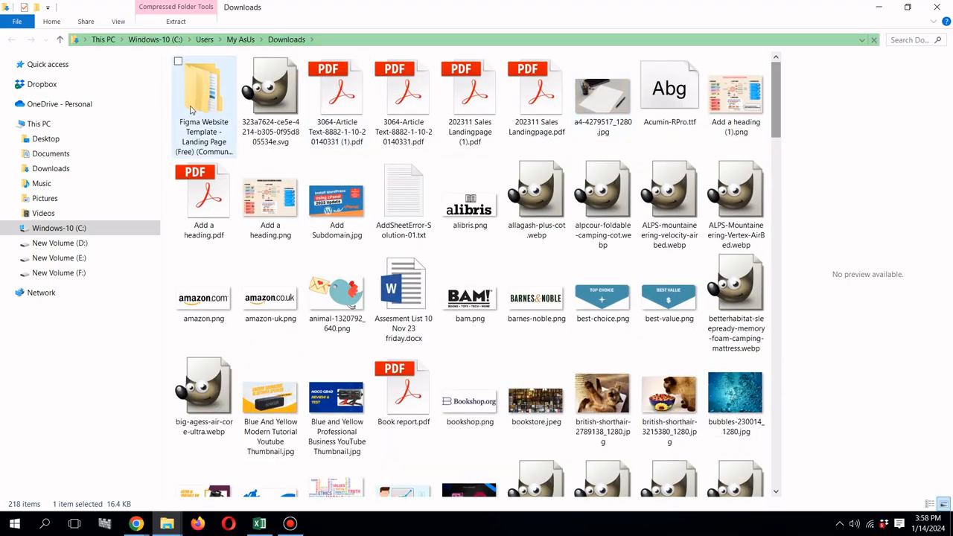
double_click(191, 110)
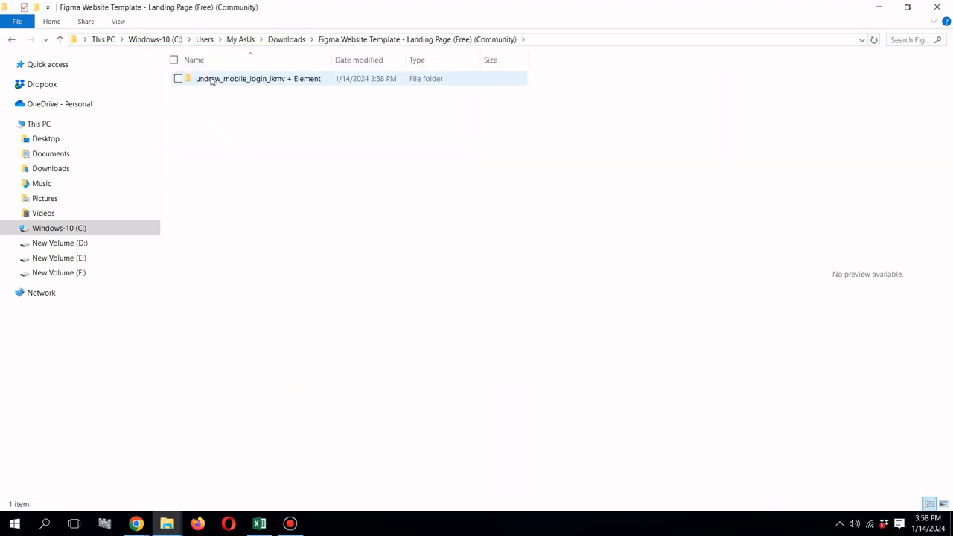
double_click(211, 80)
double_click(211, 80)
double_click(212, 79)
double_click(212, 80)
double_click(212, 80)
double_click(212, 80)
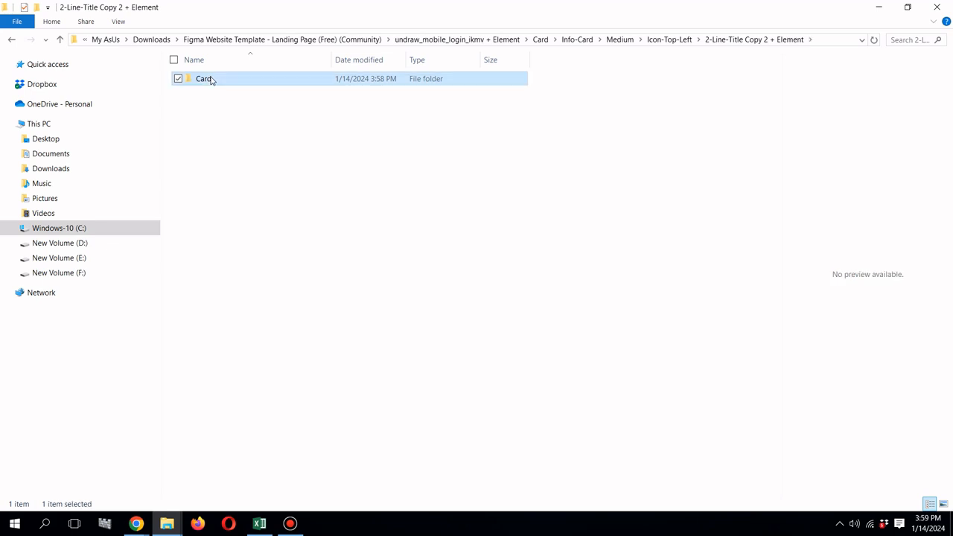
double_click(212, 80)
double_click(211, 80)
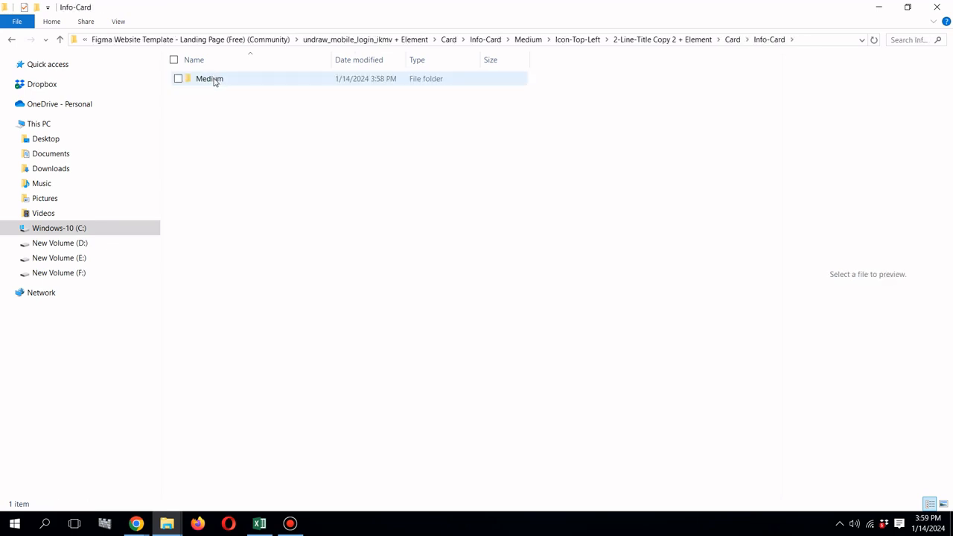
double_click(212, 80)
double_click(211, 80)
double_click(214, 80)
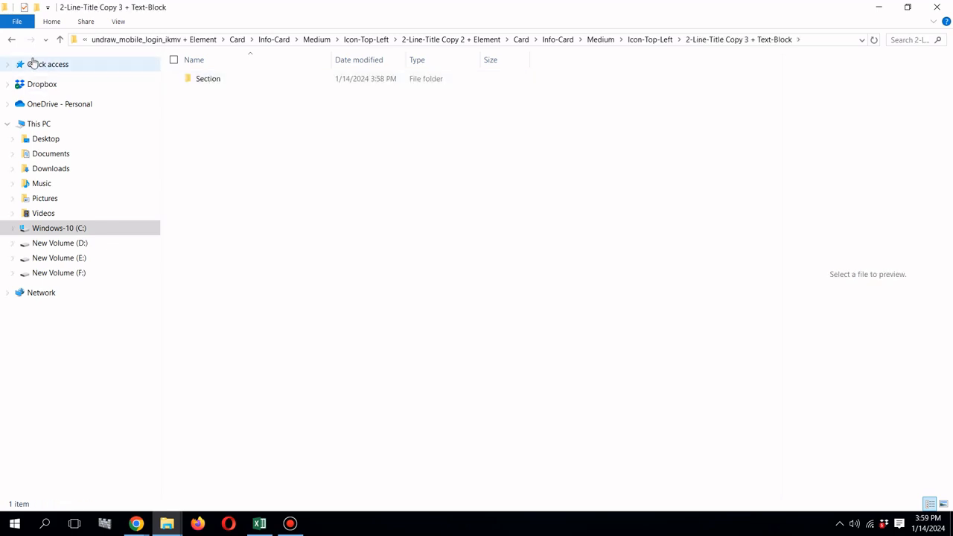
Step: Return to the Downloads folder and delete the extracted Figma Website Template folder
click(61, 41)
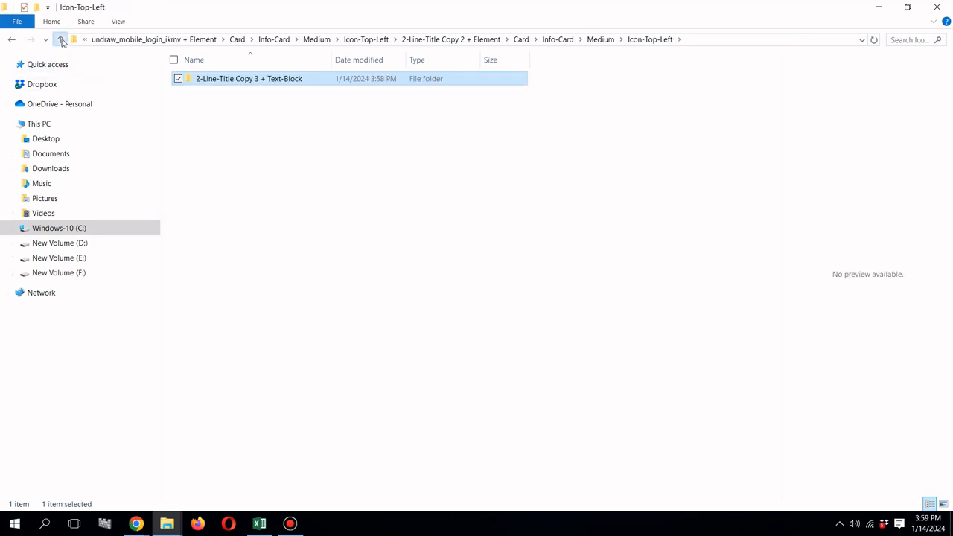
click(60, 41)
click(60, 40)
click(60, 40)
click(60, 40)
click(60, 40)
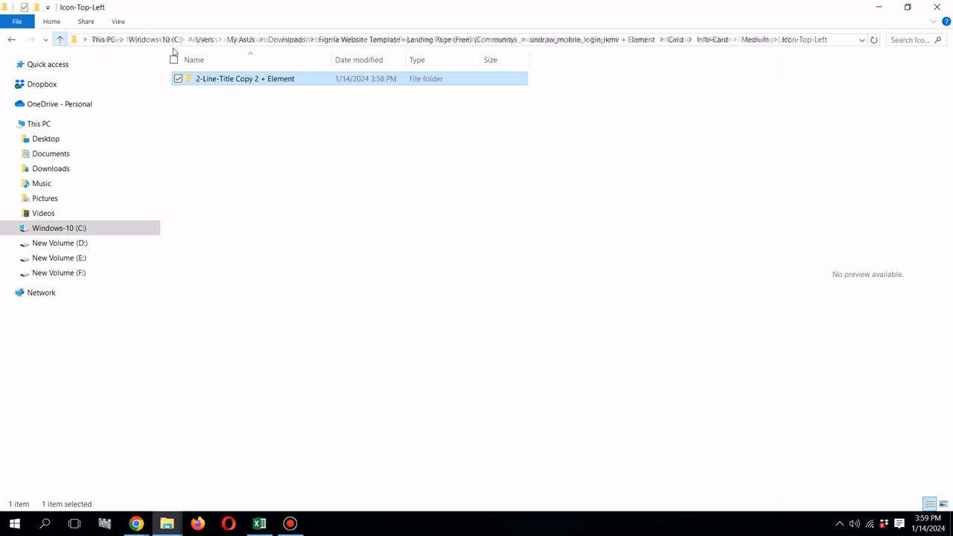
click(436, 40)
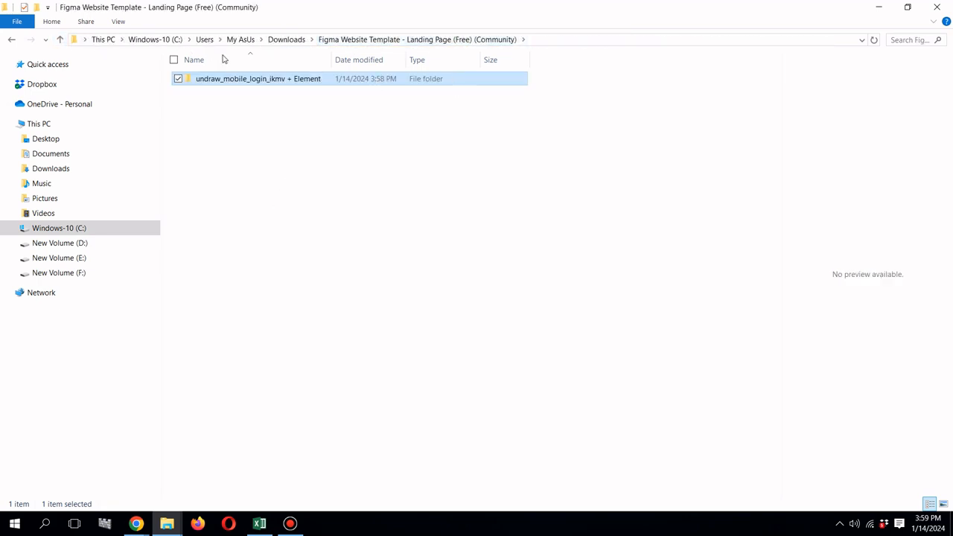
click(297, 39)
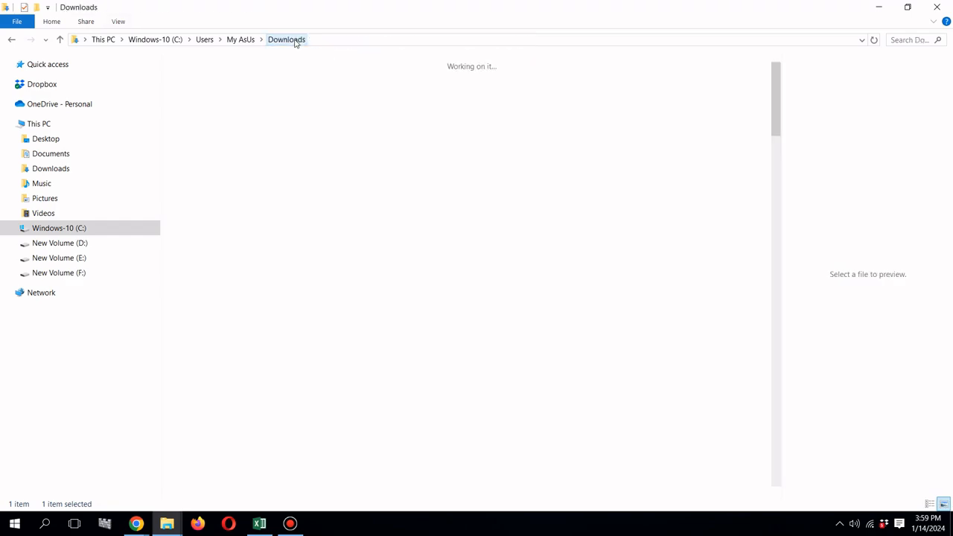
right_click(189, 127)
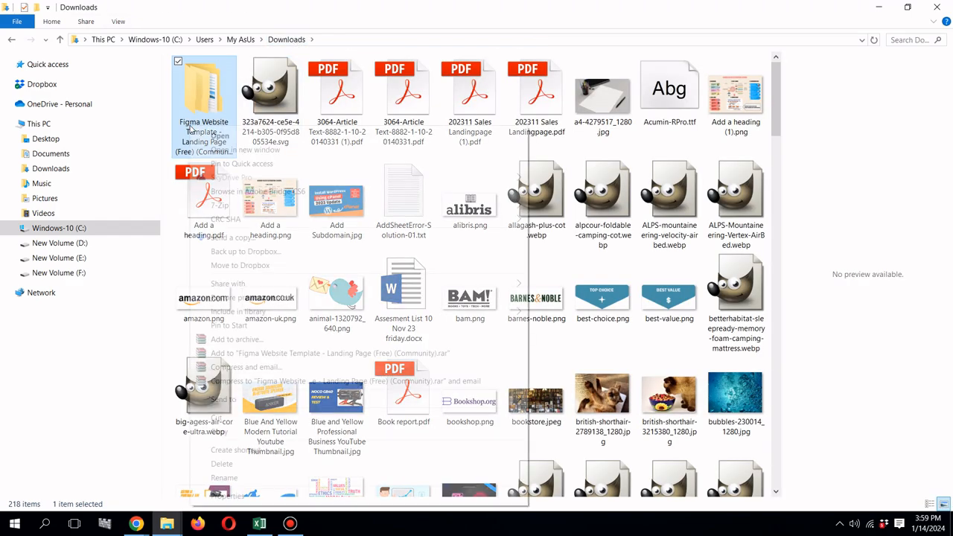
click(260, 470)
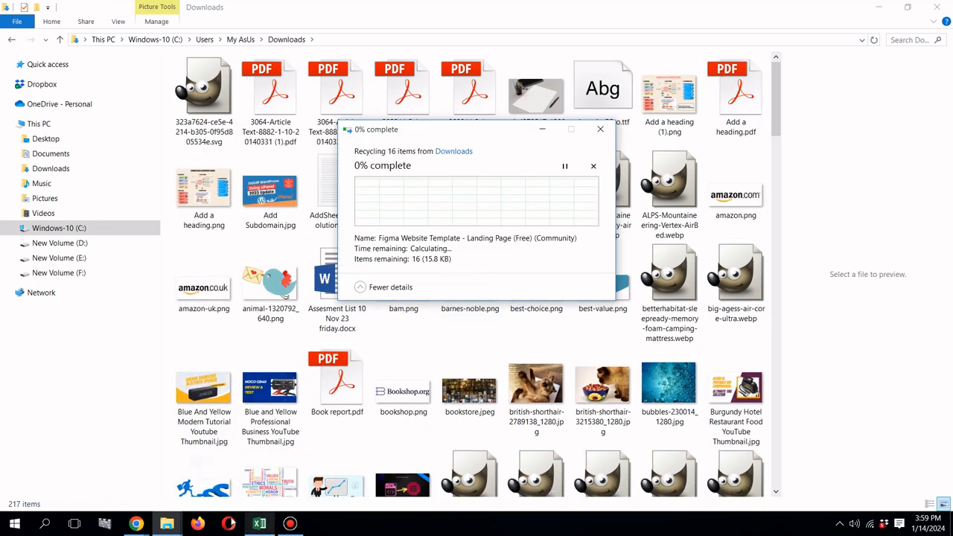
Step: Return to the Figma file, change the undraw_mobile_login_ikmv export format to JPG, and export the group again
mouse_move(137, 523)
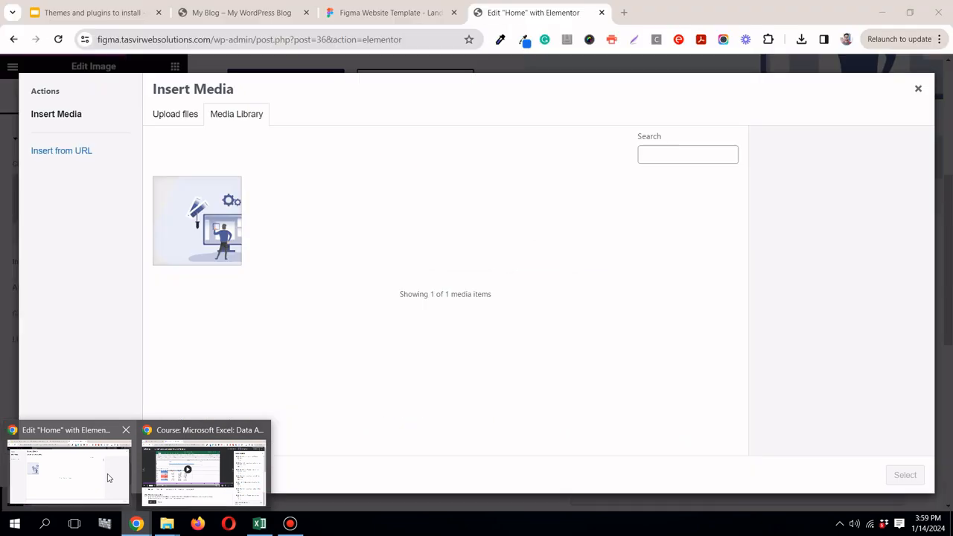
click(108, 478)
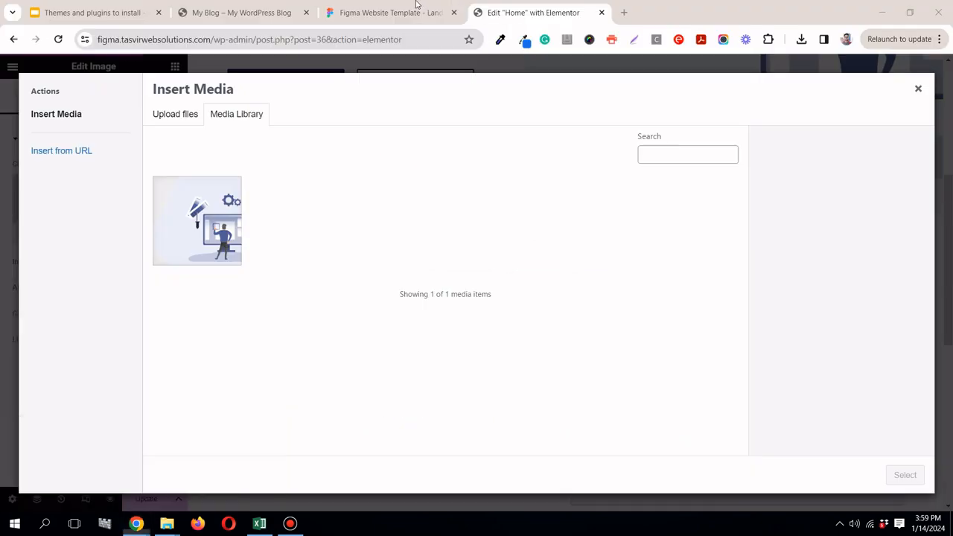
click(410, 12)
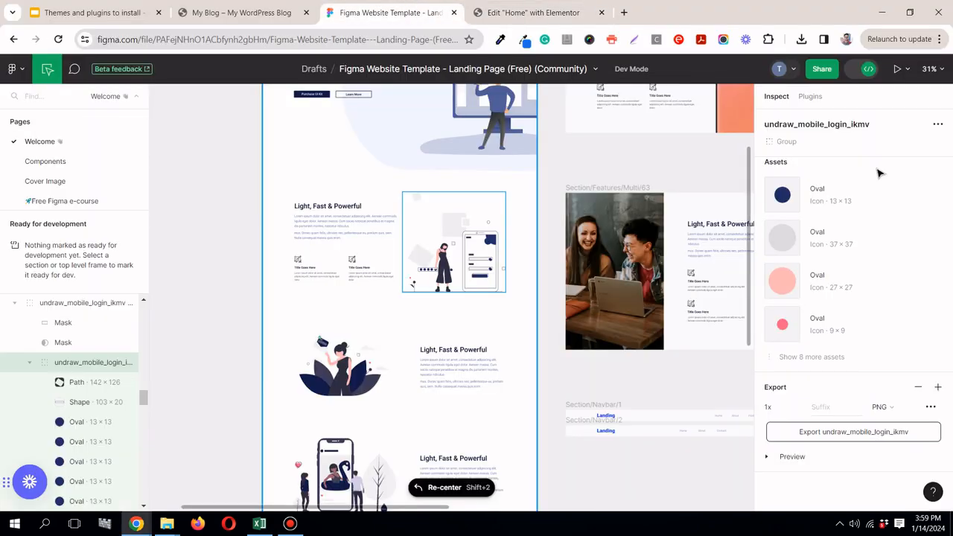
click(886, 407)
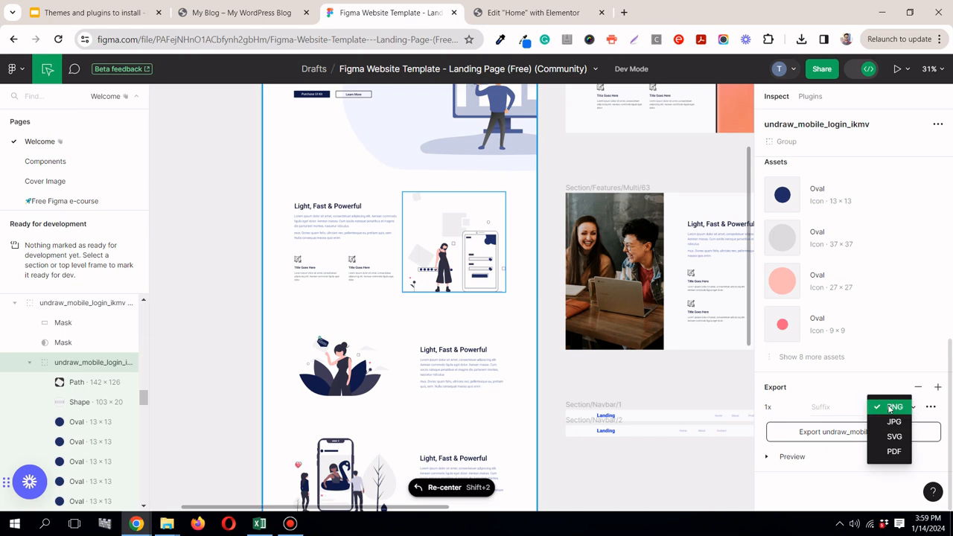
click(893, 422)
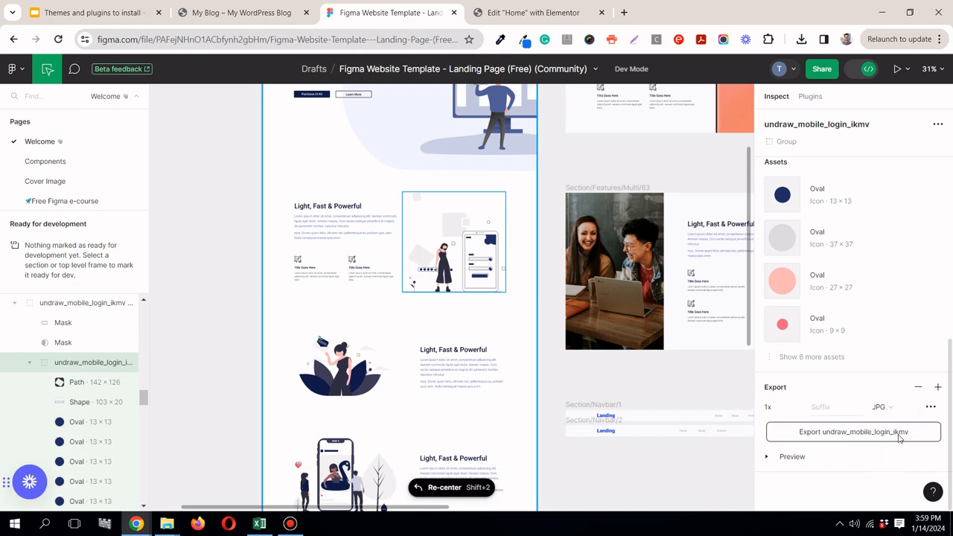
click(900, 437)
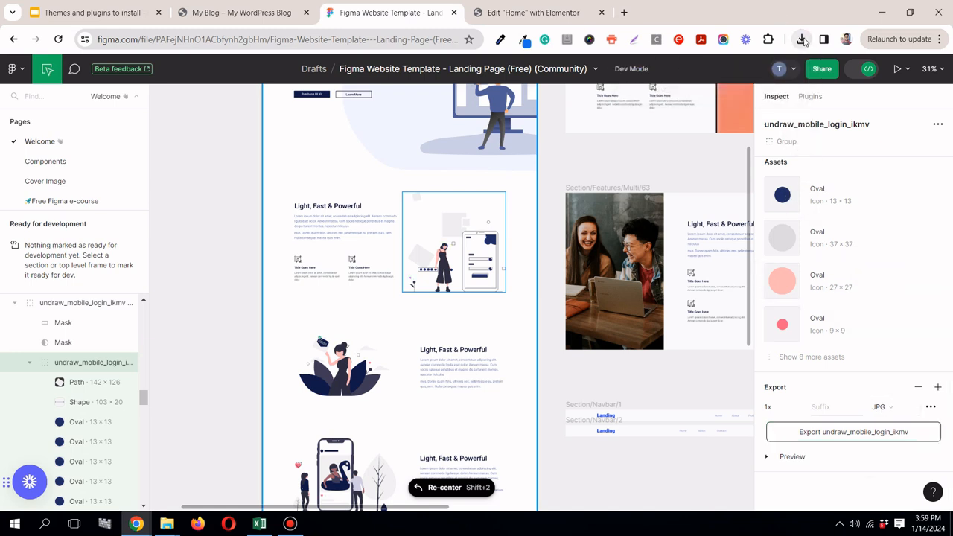
Step: Move the newly exported Figma Website Template (1) zip from Downloads into the "convert figma to elementor" folder
click(802, 39)
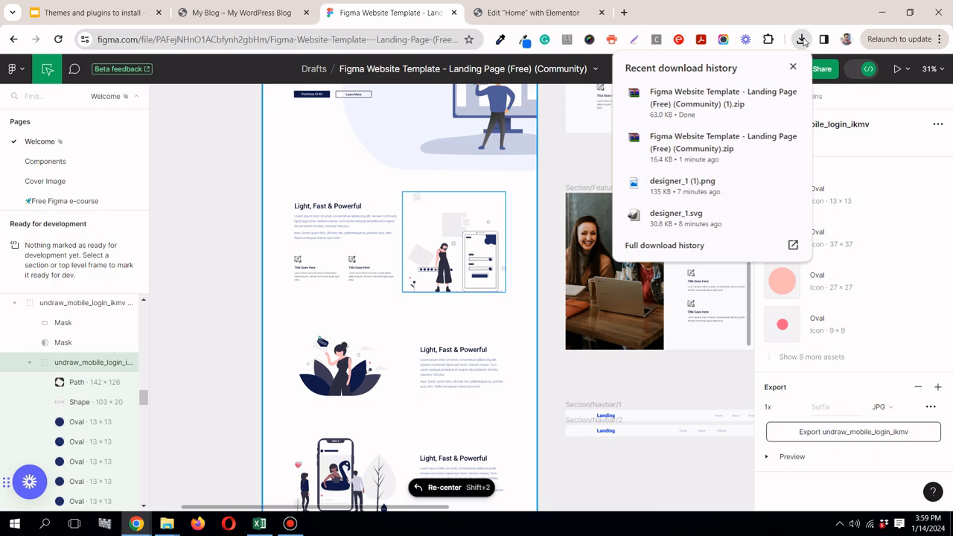
click(767, 97)
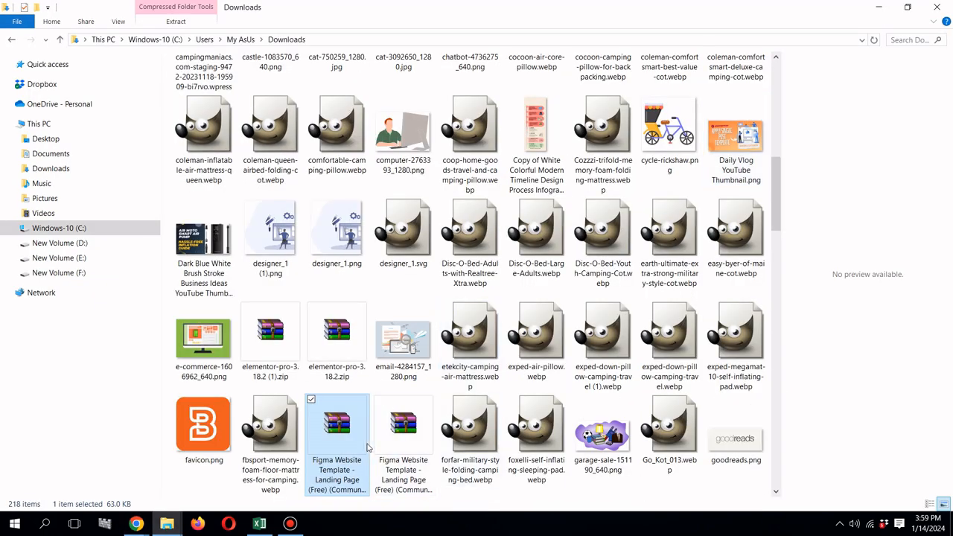
right_click(364, 445)
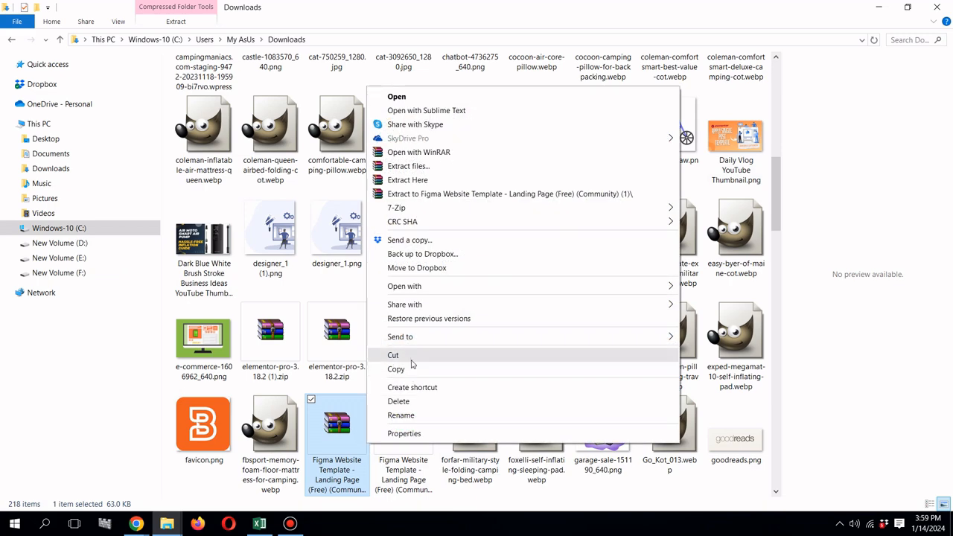
click(402, 357)
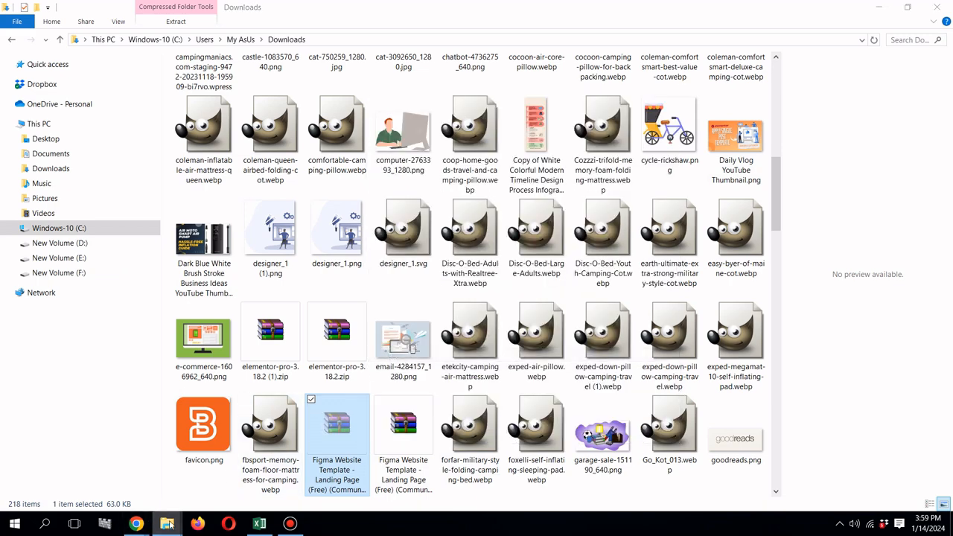
mouse_move(169, 524)
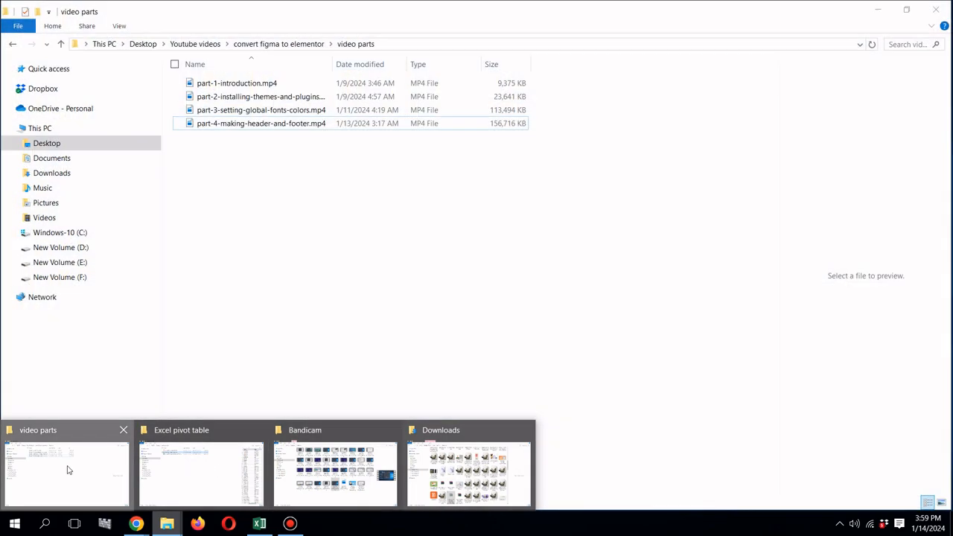
click(67, 468)
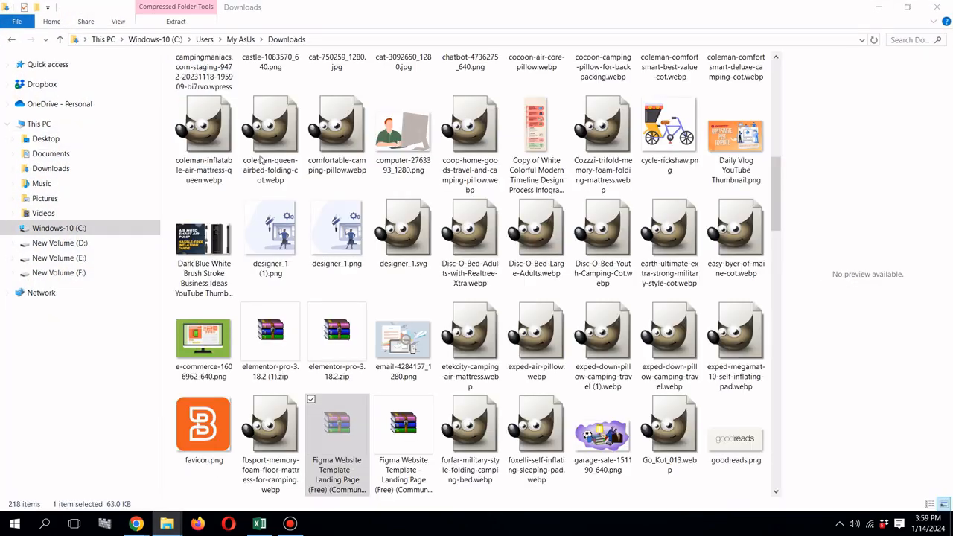
click(290, 40)
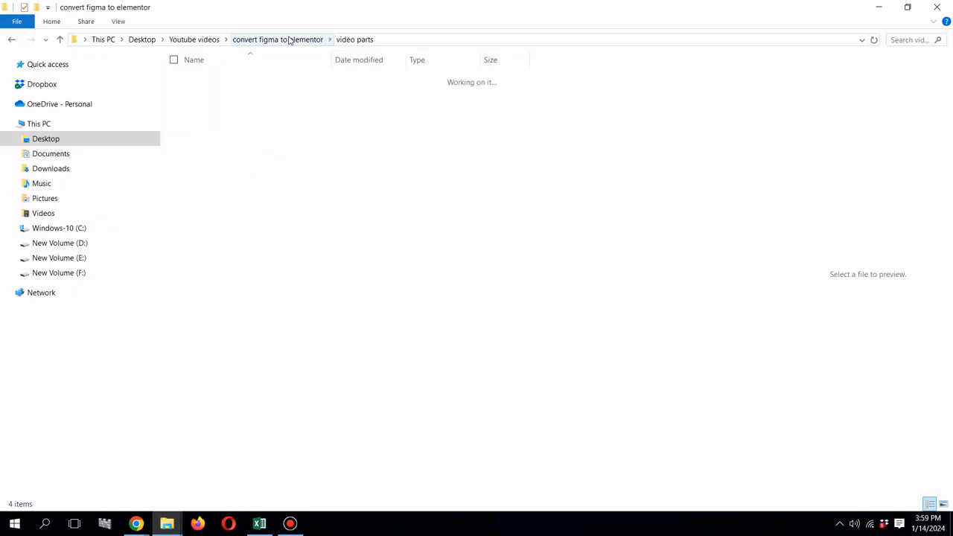
right_click(261, 178)
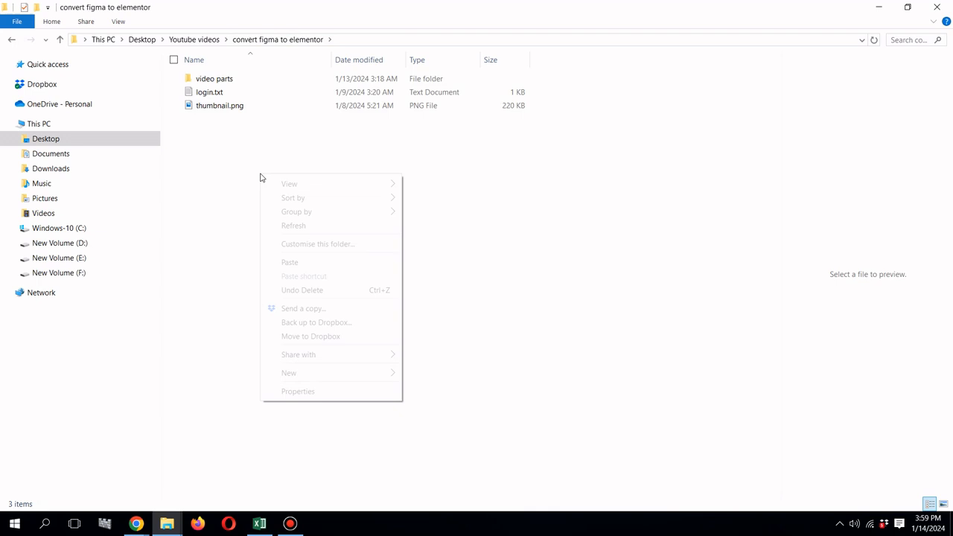
click(315, 262)
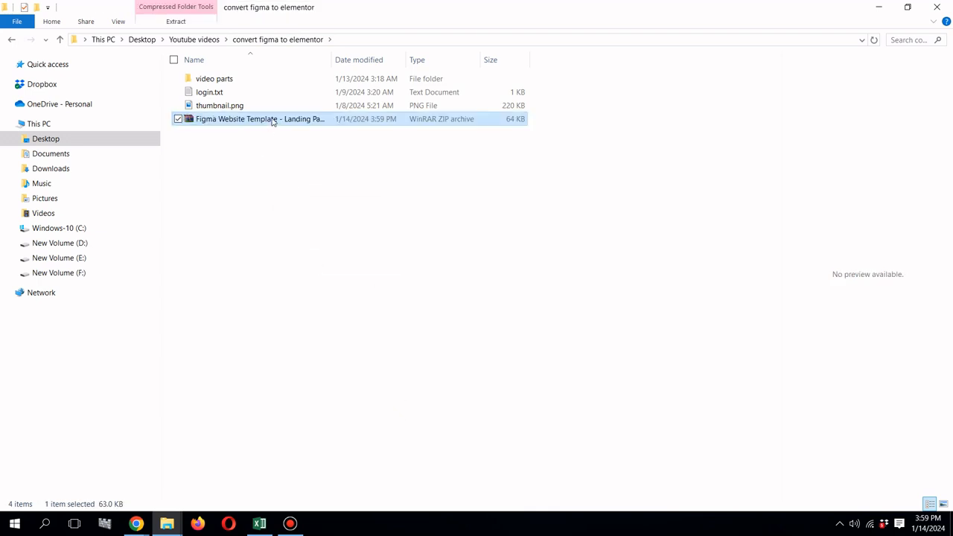
Step: Extract the Figma Website Template zip directly into the "convert figma to elementor" folder
right_click(274, 122)
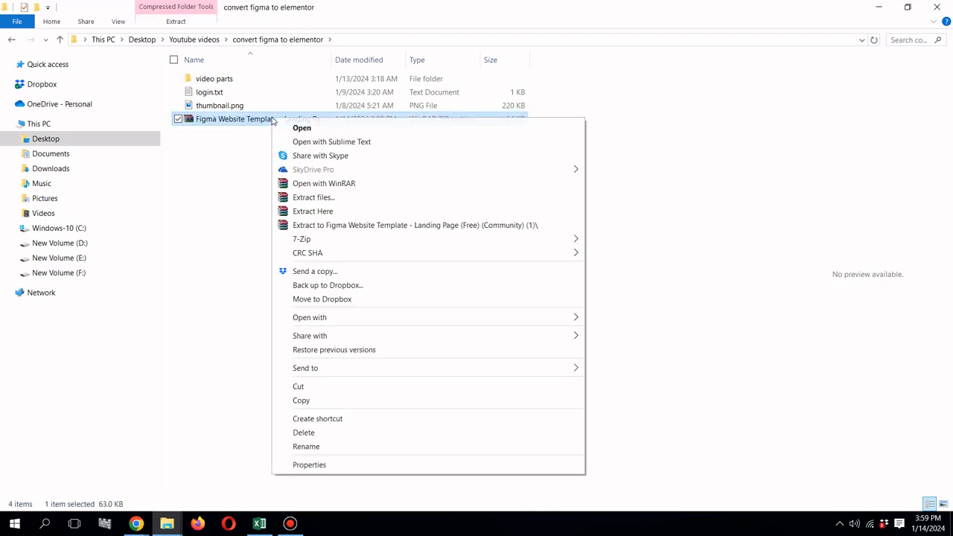
click(335, 211)
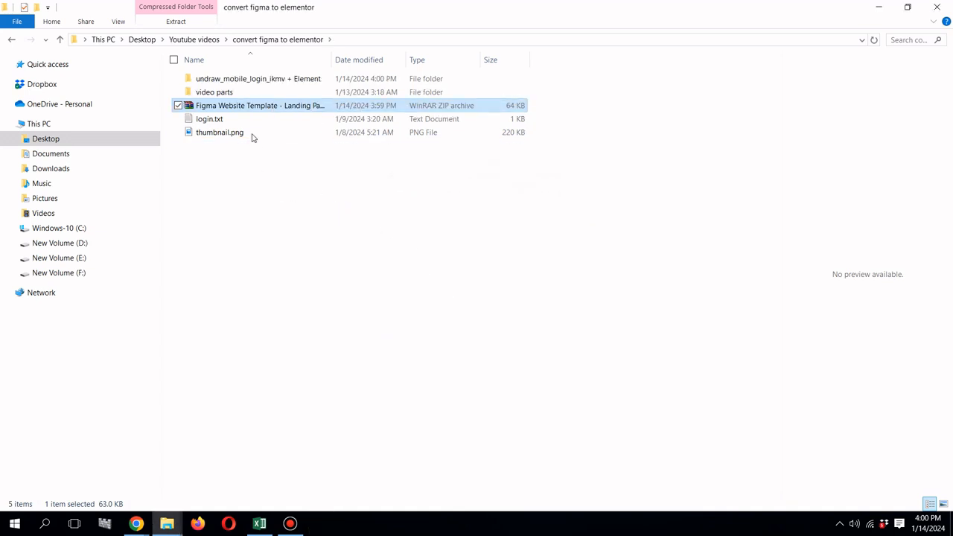
click(252, 134)
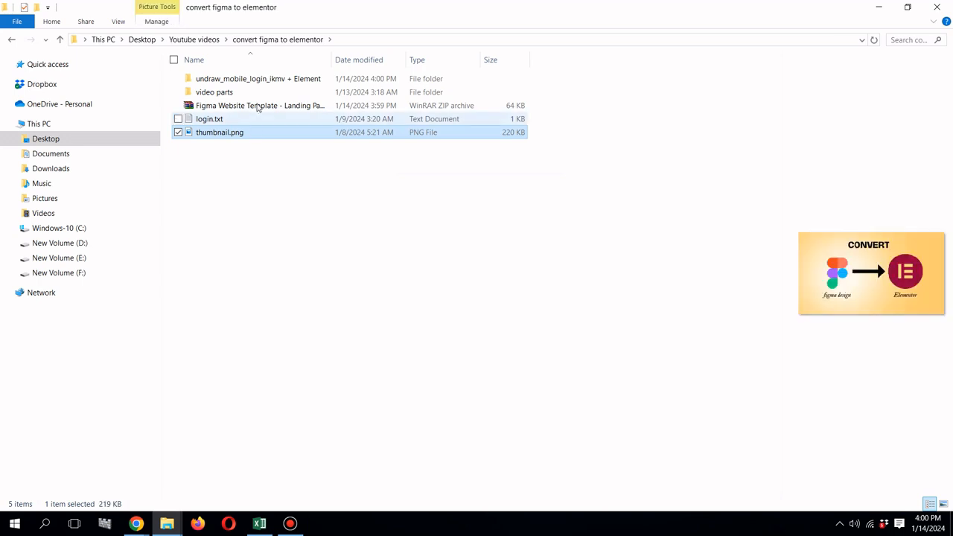
Step: Open the extracted undraw_mobile_login_ikmv + Element folder and go through its nested subfolders down to Title-Body, which holds the exported JPG
click(270, 79)
double_click(270, 79)
double_click(270, 79)
double_click(270, 79)
double_click(270, 79)
double_click(270, 79)
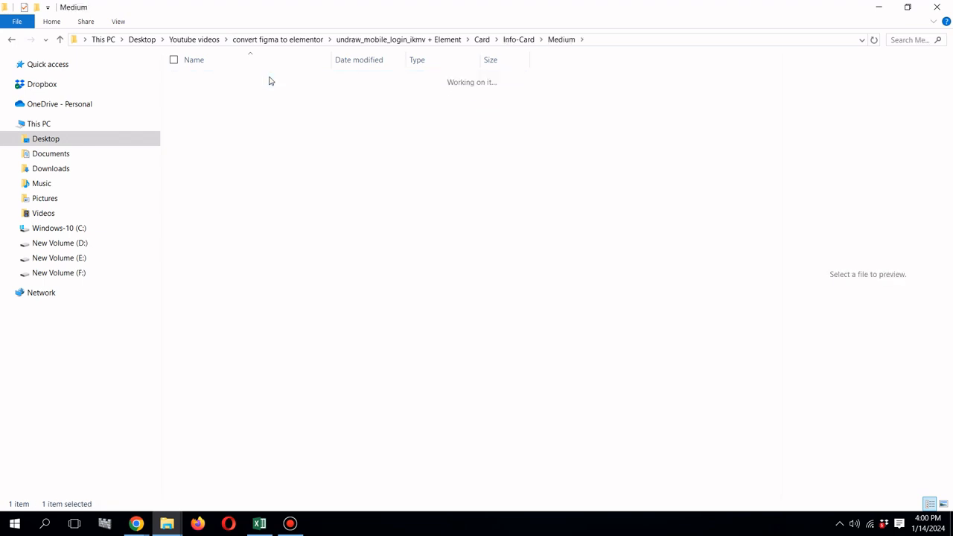
double_click(270, 79)
double_click(271, 79)
double_click(270, 79)
double_click(271, 79)
double_click(270, 79)
click(271, 79)
double_click(270, 78)
double_click(270, 79)
click(270, 79)
key(F2)
double_click(251, 84)
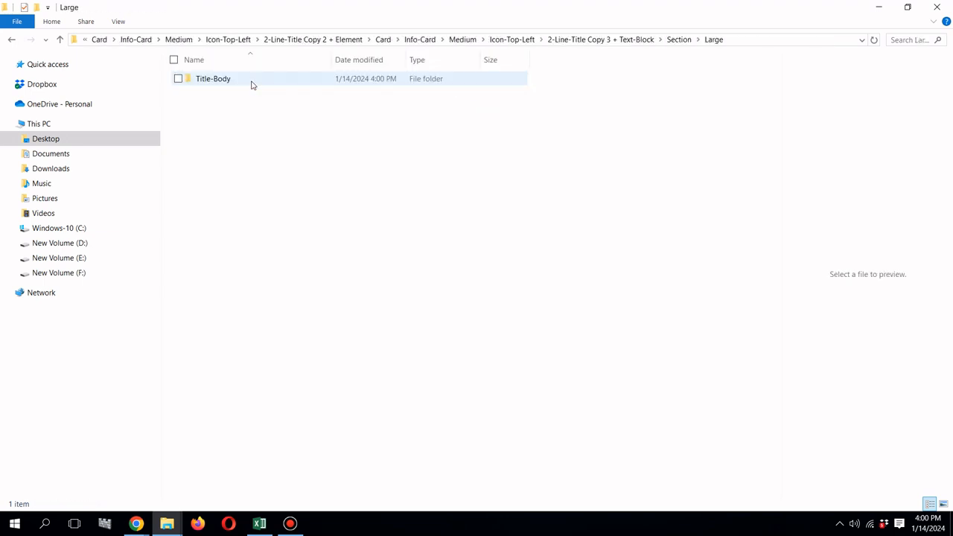
double_click(251, 84)
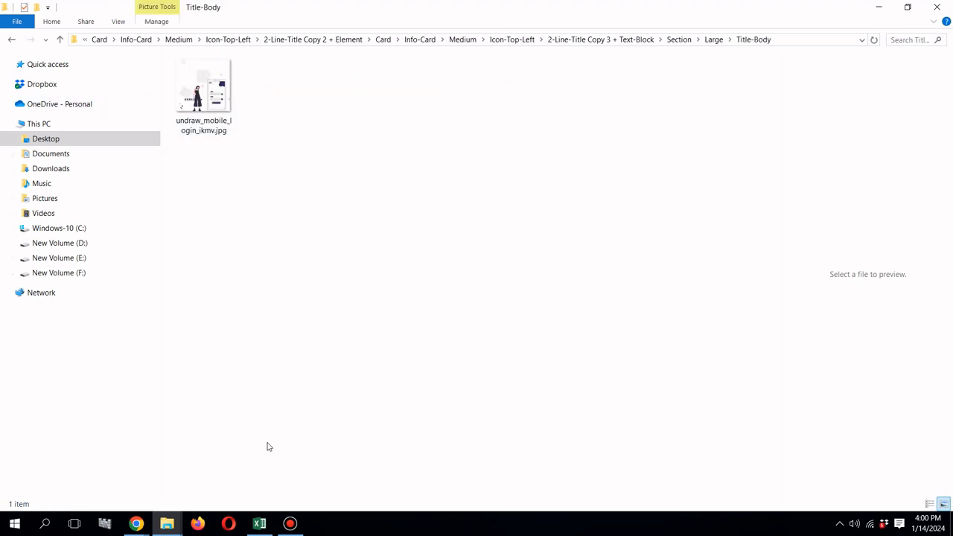
Step: Switch to the Elementor page's Insert Media dialog and bring up the Title-Body folder in a smaller window over it
click(137, 524)
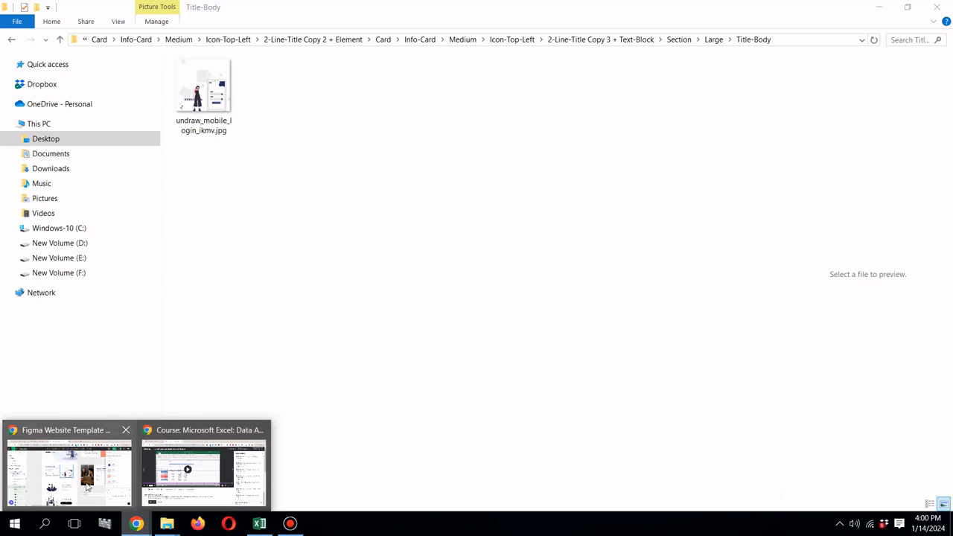
click(88, 488)
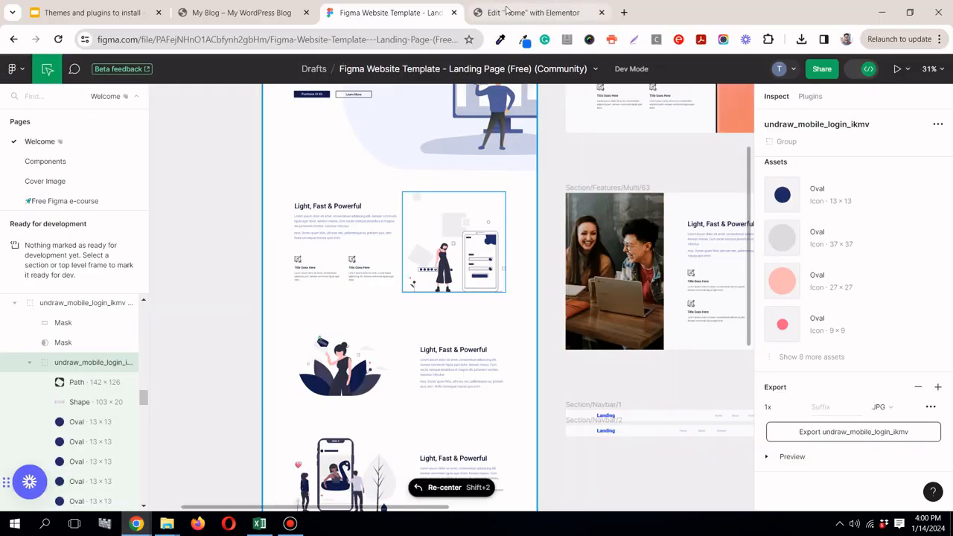
click(505, 10)
click(166, 524)
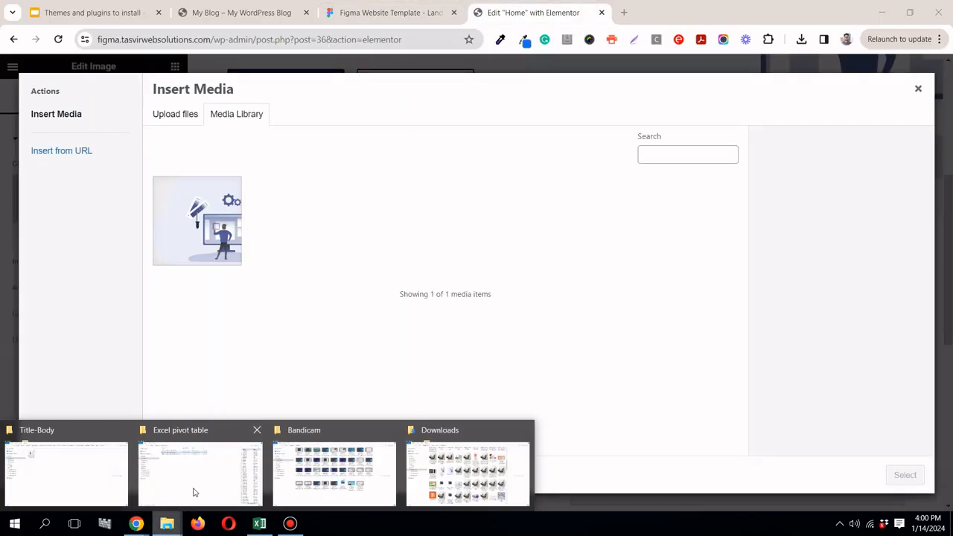
click(76, 464)
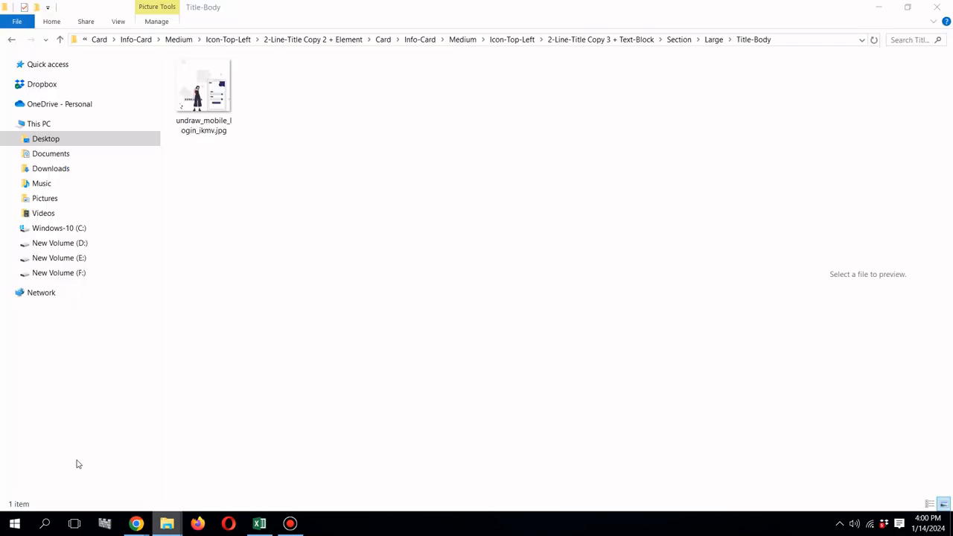
click(908, 7)
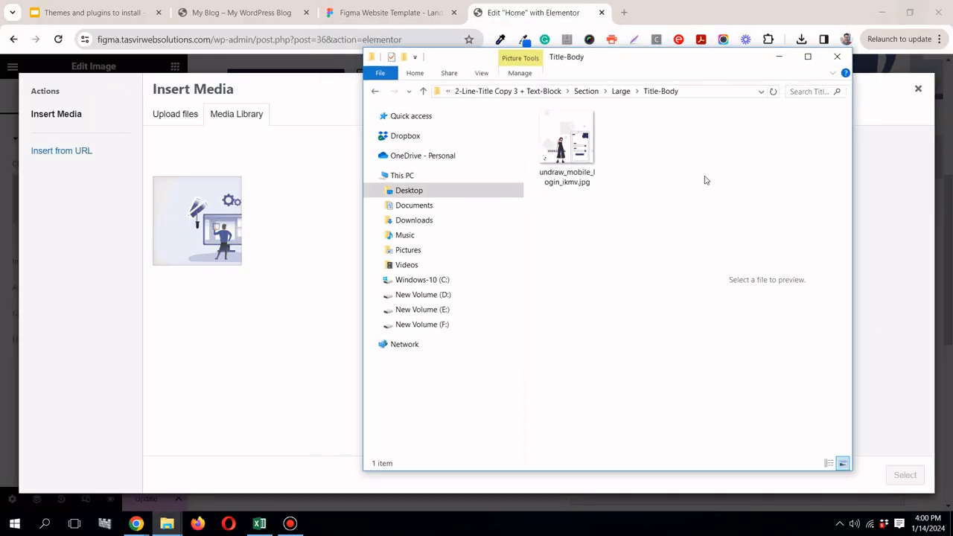
Step: Upload undraw_mobile_login_ikmv.jpg from the Title-Body folder to the media library and insert it into the section's Image widget
click(578, 153)
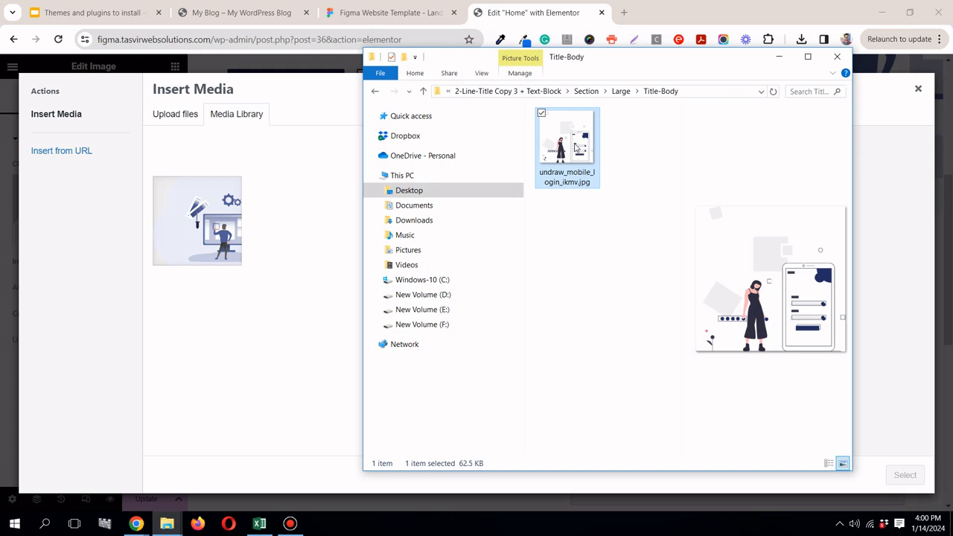
click(365, 14)
click(365, 14)
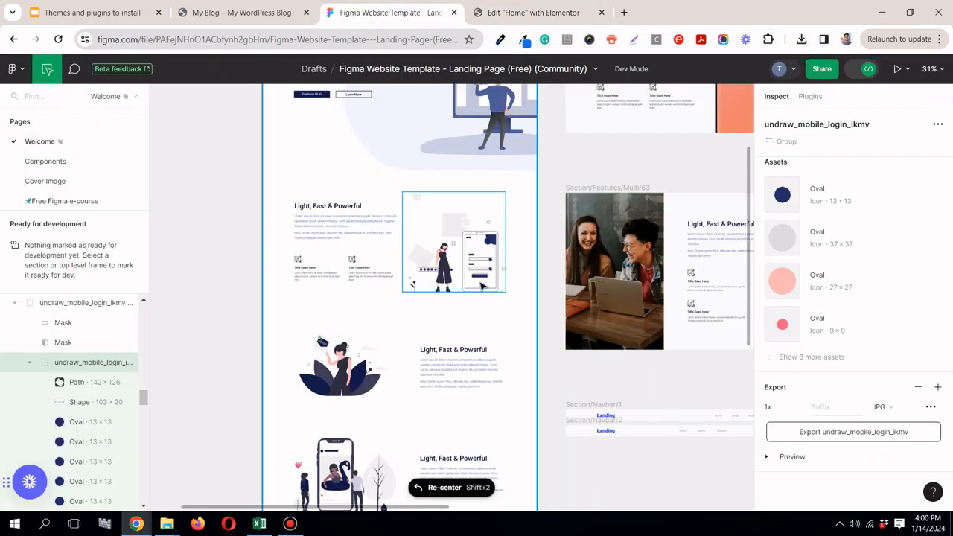
click(527, 15)
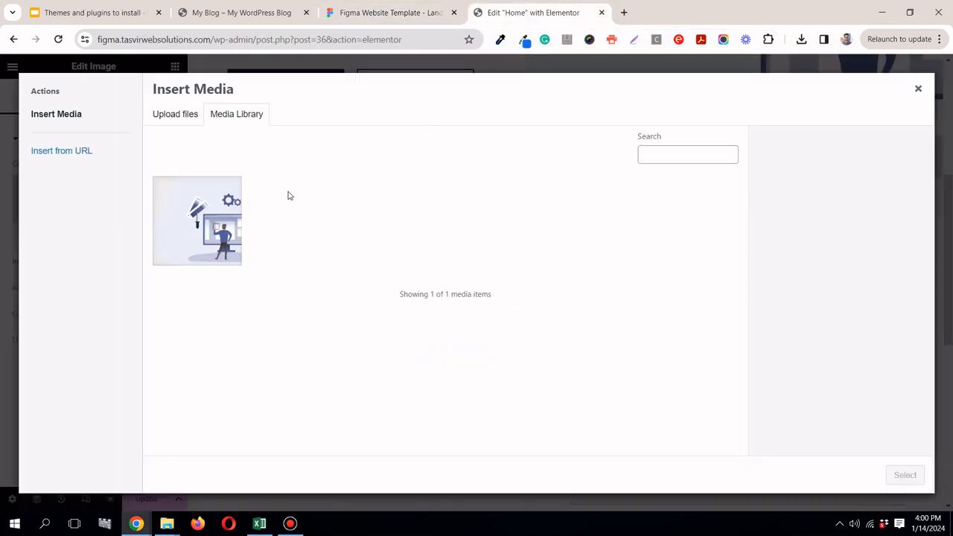
mouse_move(166, 524)
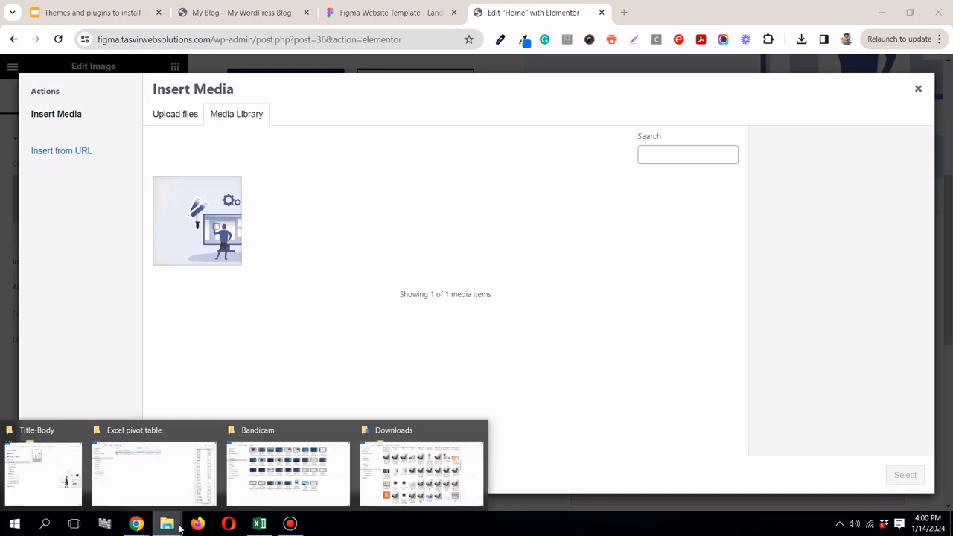
click(67, 464)
drag(281, 224, 317, 135)
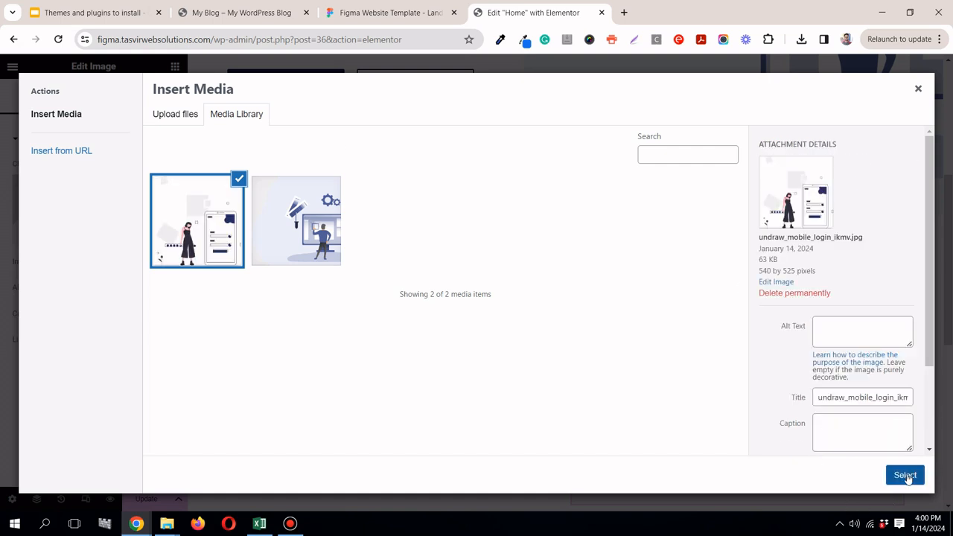
click(905, 476)
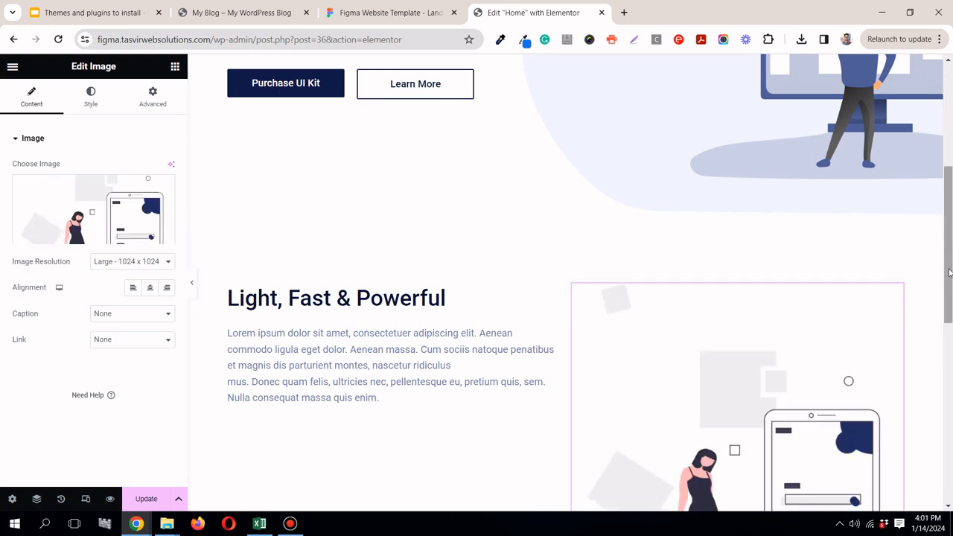
Step: Check the inserted illustration in the Light, Fast & Powerful section and save the page update
drag(940, 297, 940, 298)
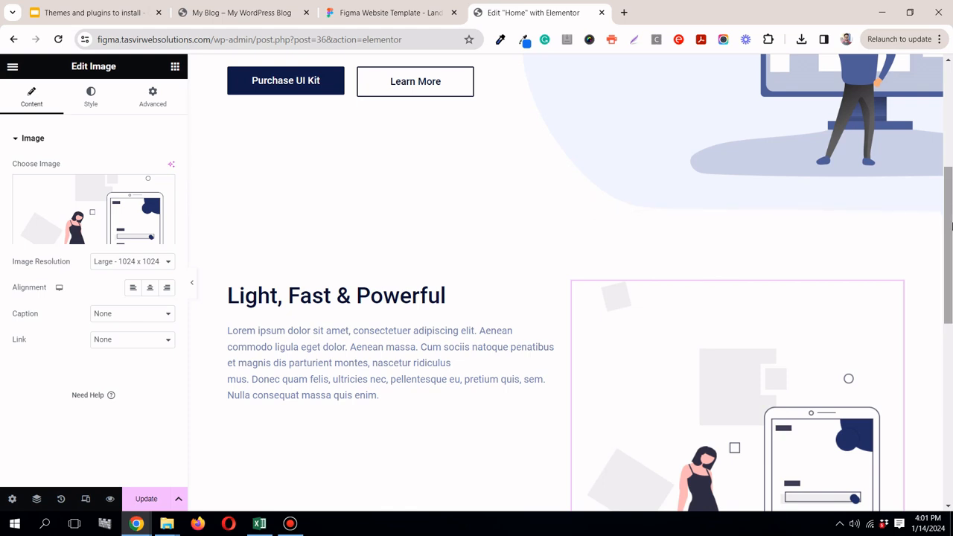
scroll(951, 266, down, 2)
scroll(951, 264, up, 1)
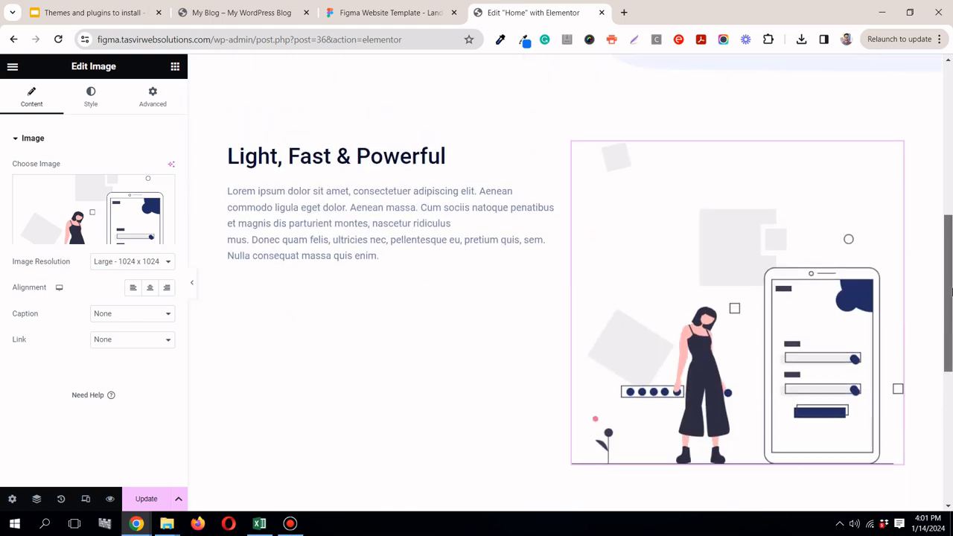
mouse_move(952, 260)
mouse_down()
mouse_move(952, 247)
mouse_move(952, 259)
mouse_up()
click(147, 499)
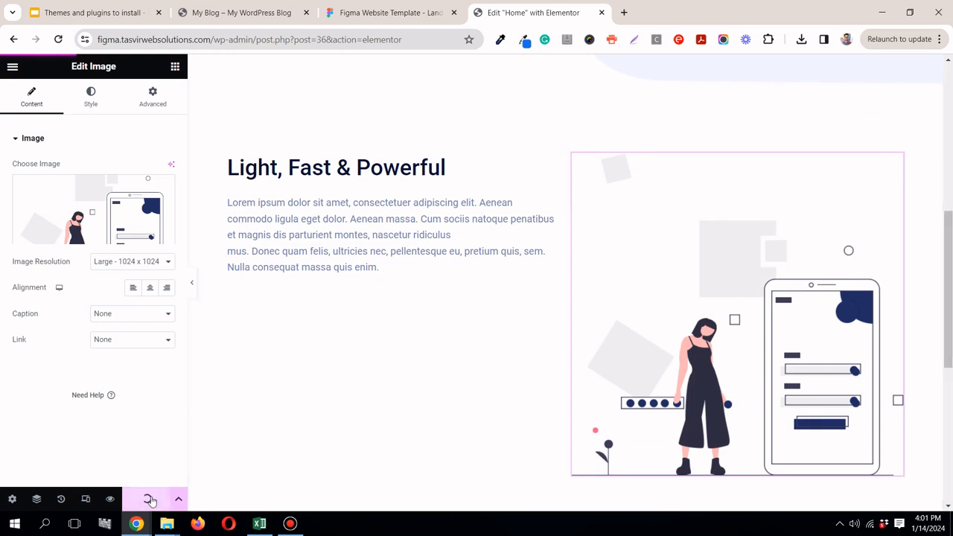
click(291, 523)
click(290, 524)
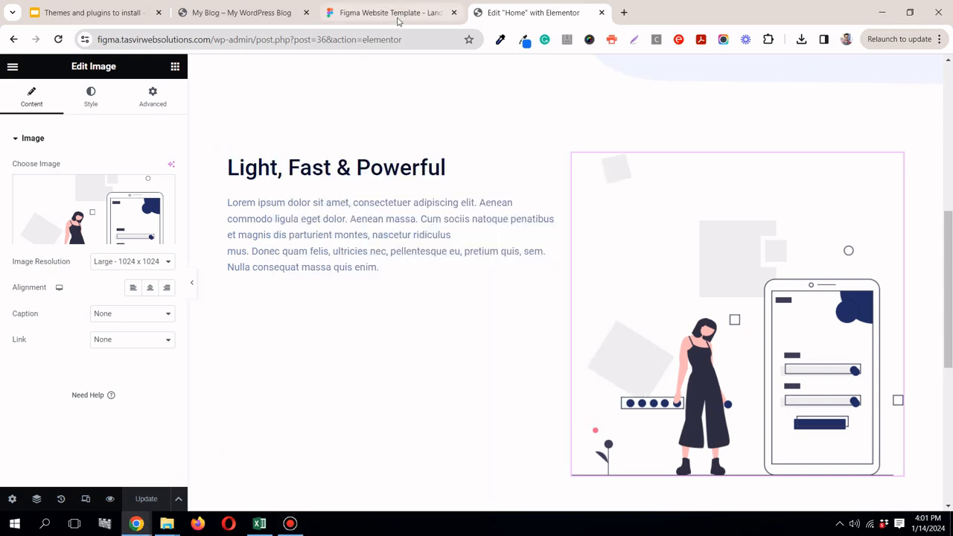
Step: Switch to the Figma design, examine the two icon-and-title blocks below the Light, Fast & Powerful paragraph, and return to Elementor
click(397, 13)
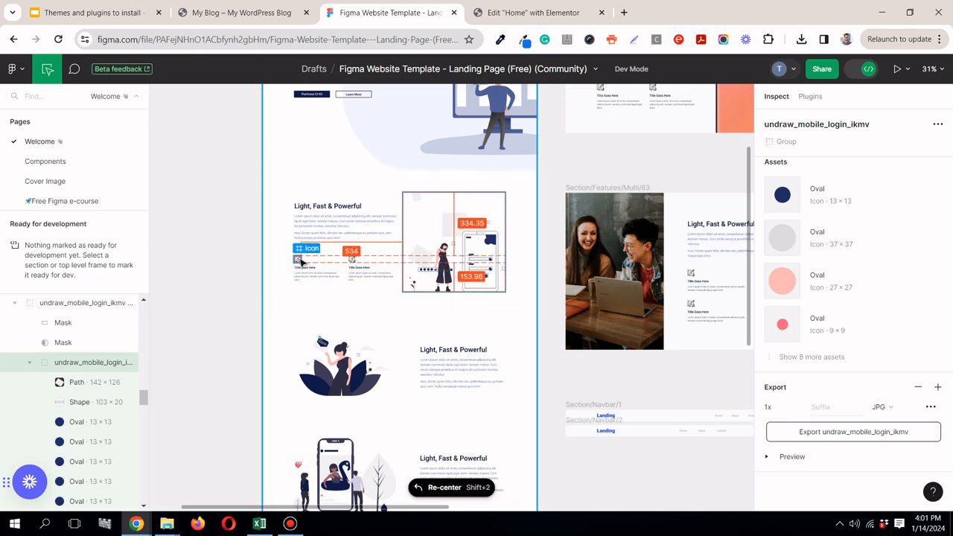
scroll(298, 259, up, 10)
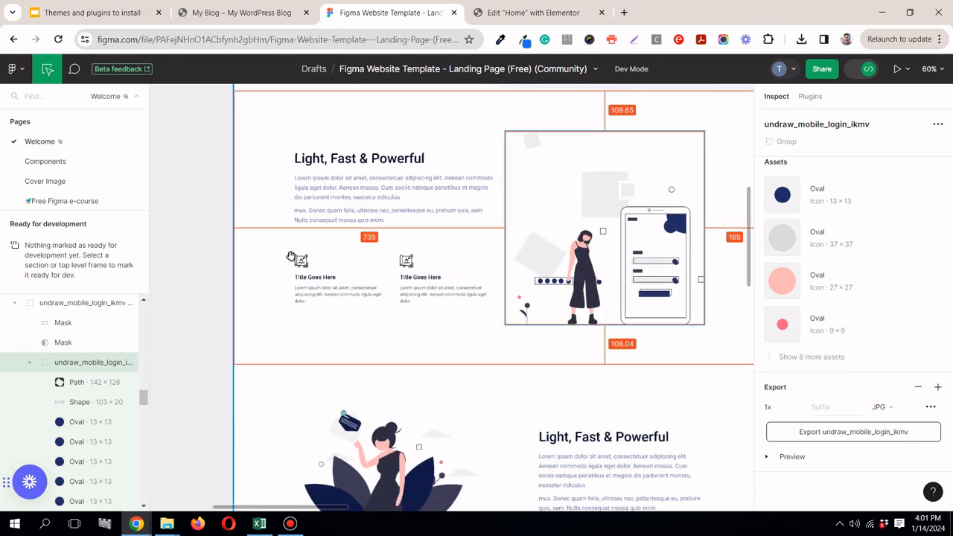
scroll(291, 257, up, 4)
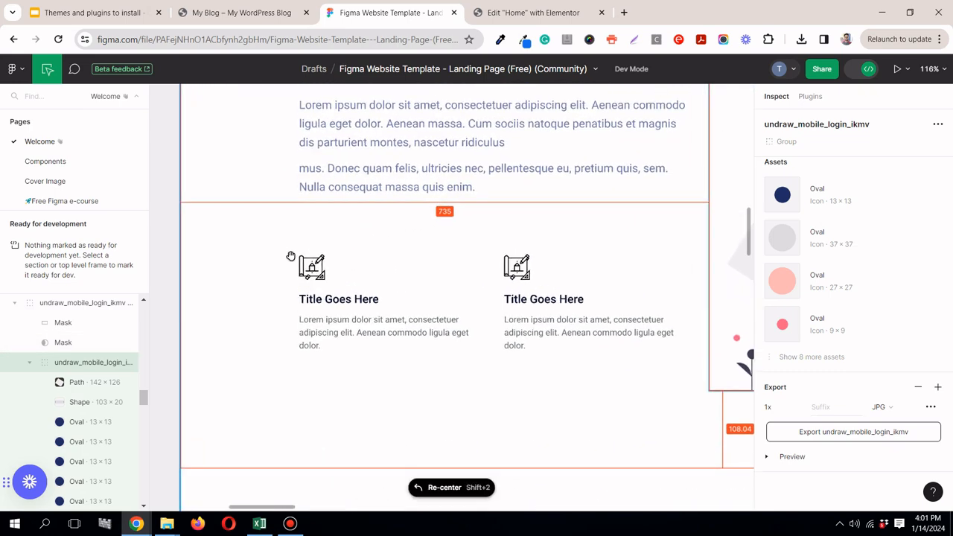
click(578, 12)
click(388, 12)
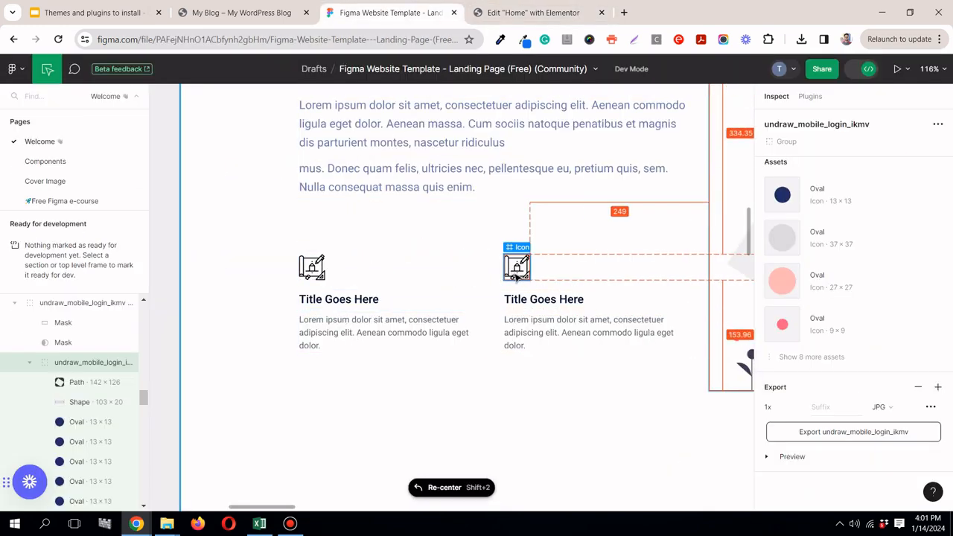
click(521, 11)
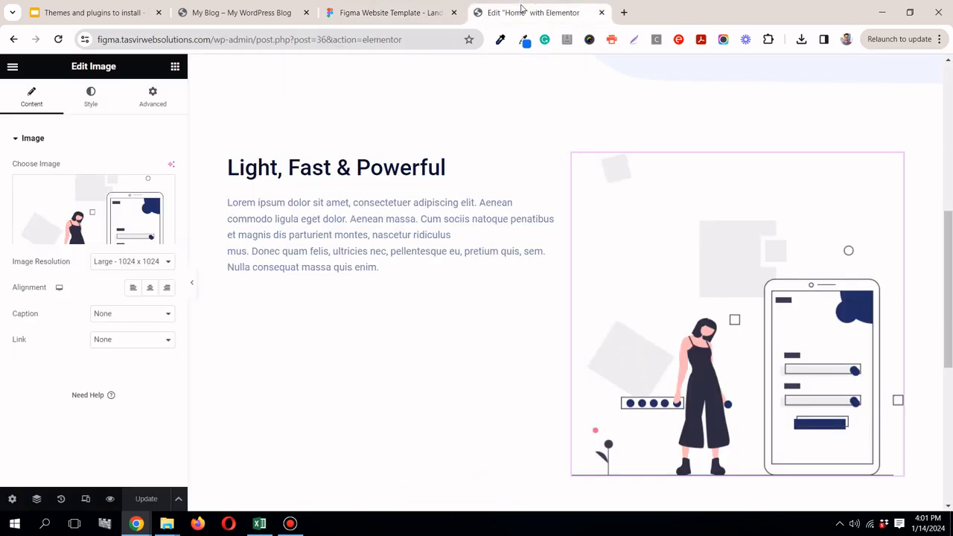
Step: Add a Container below the Light, Fast & Powerful paragraph and place an Image Box widget inside it
click(176, 68)
drag(36, 266, 336, 266)
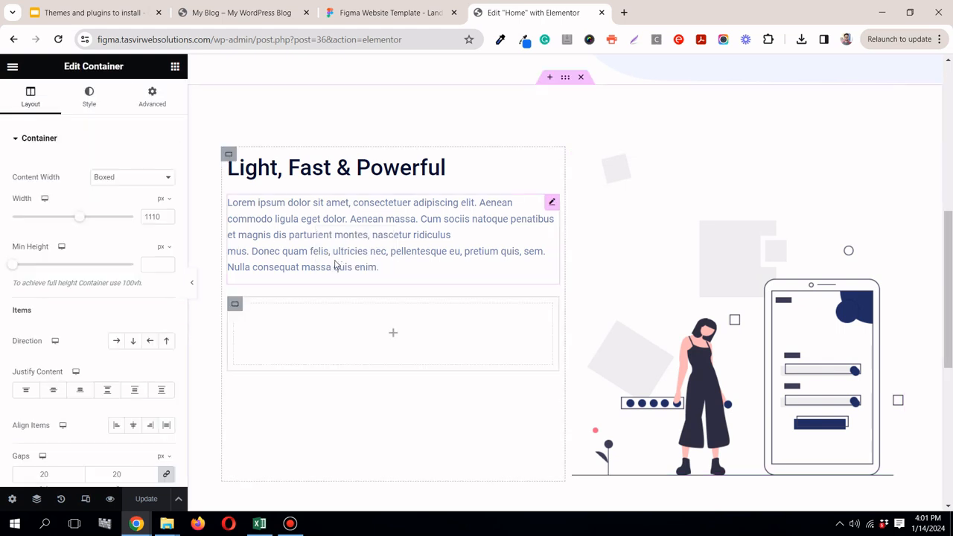
click(174, 70)
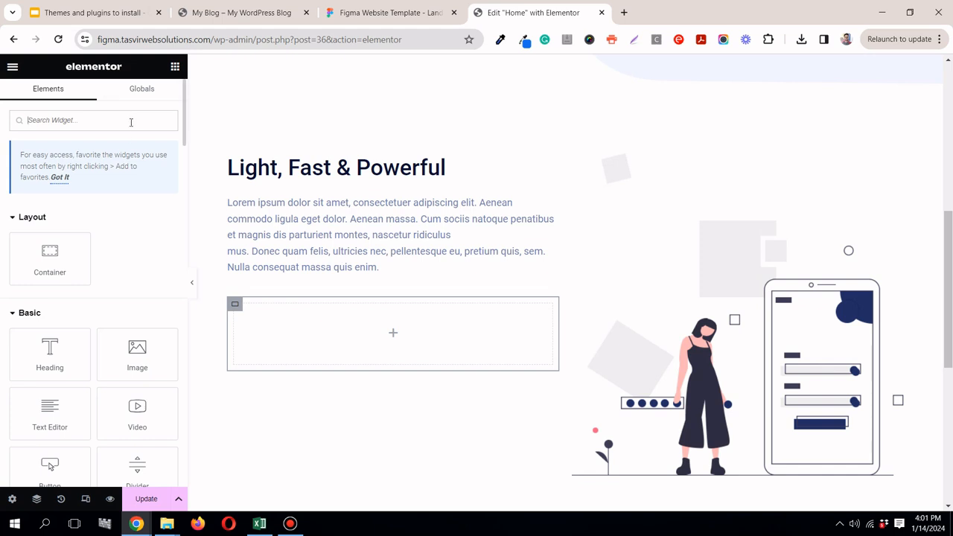
text(image)
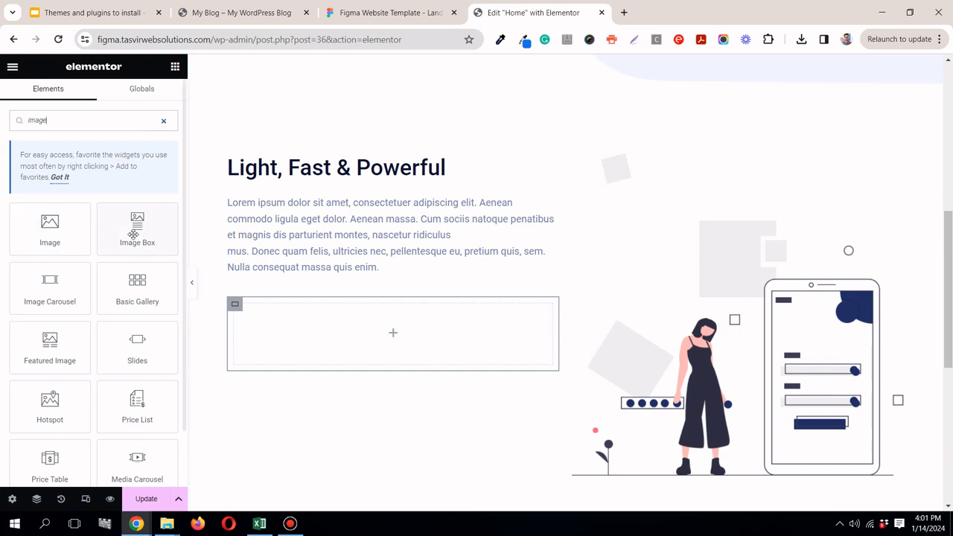
drag(133, 223, 302, 320)
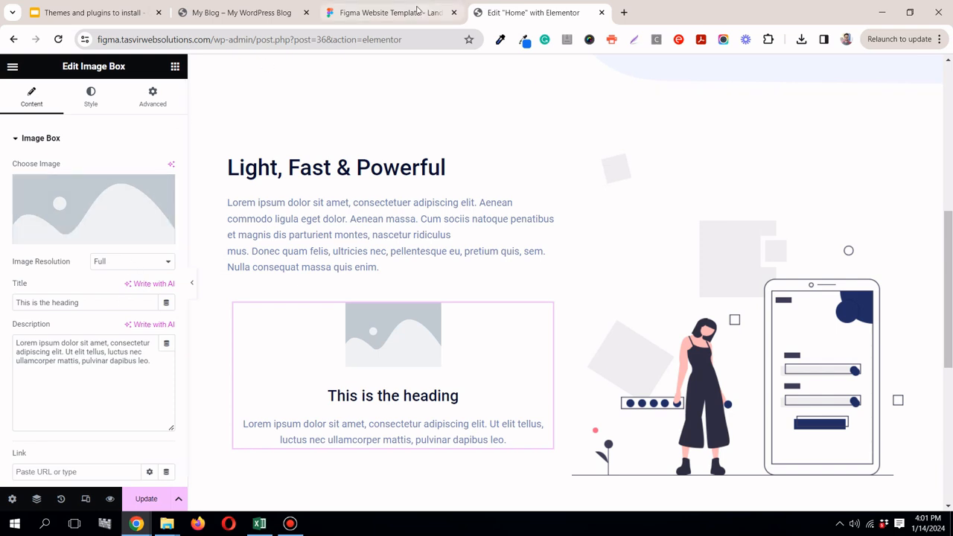
Step: Copy the first block's title text "Title Goes Here" from the Figma design and paste it as the Image Box title in Elementor
click(418, 10)
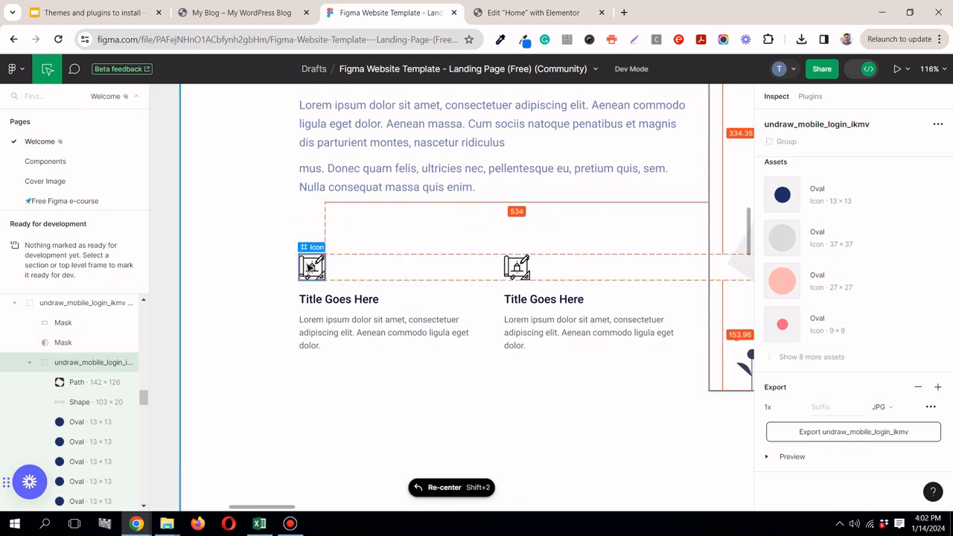
click(342, 301)
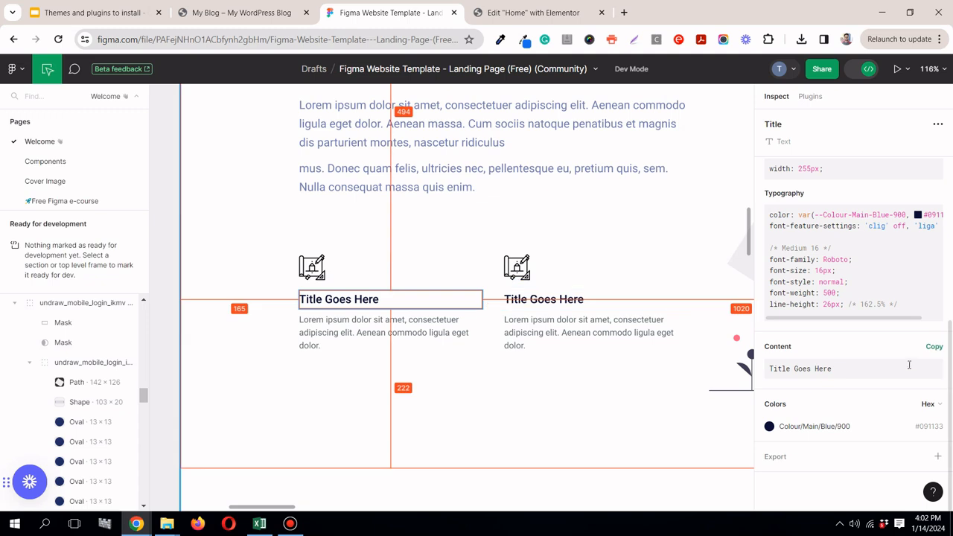
click(935, 349)
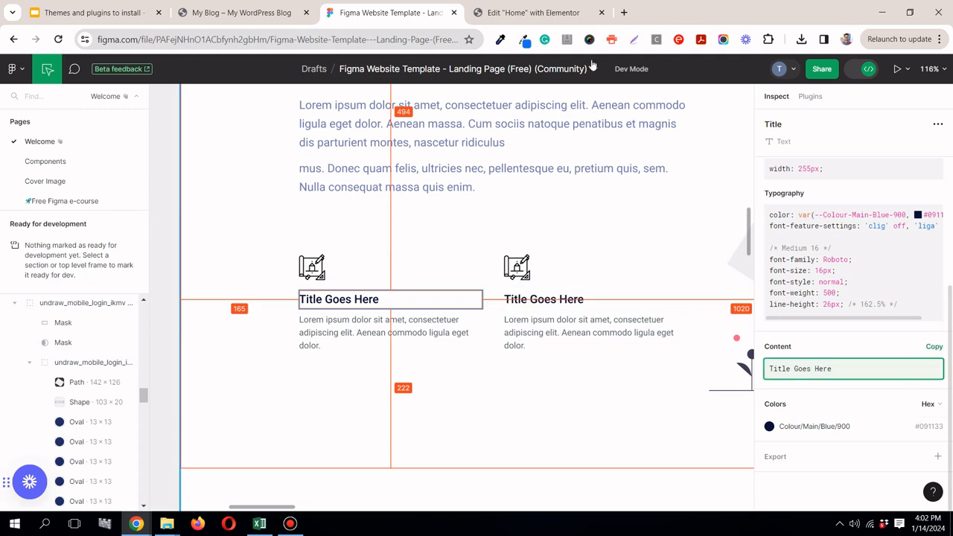
click(533, 13)
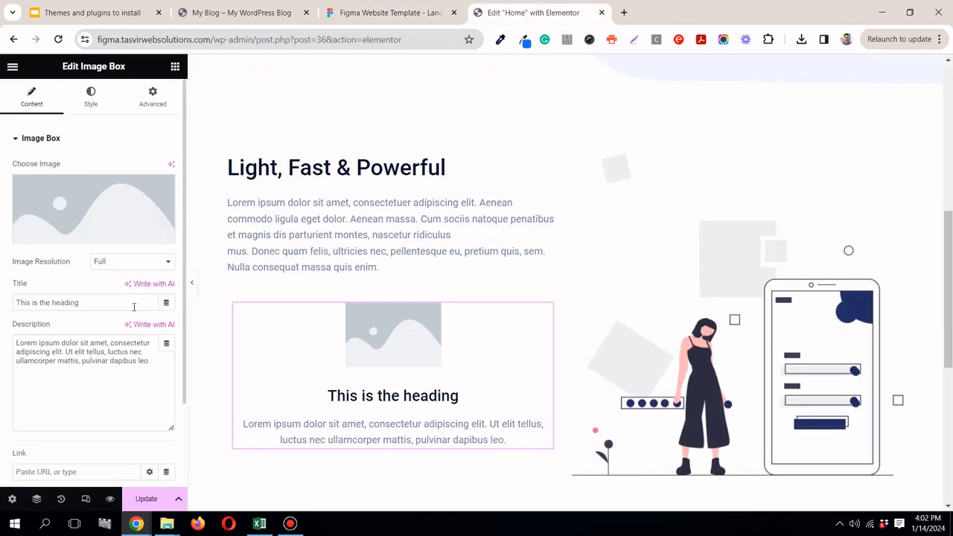
triple_click(134, 306)
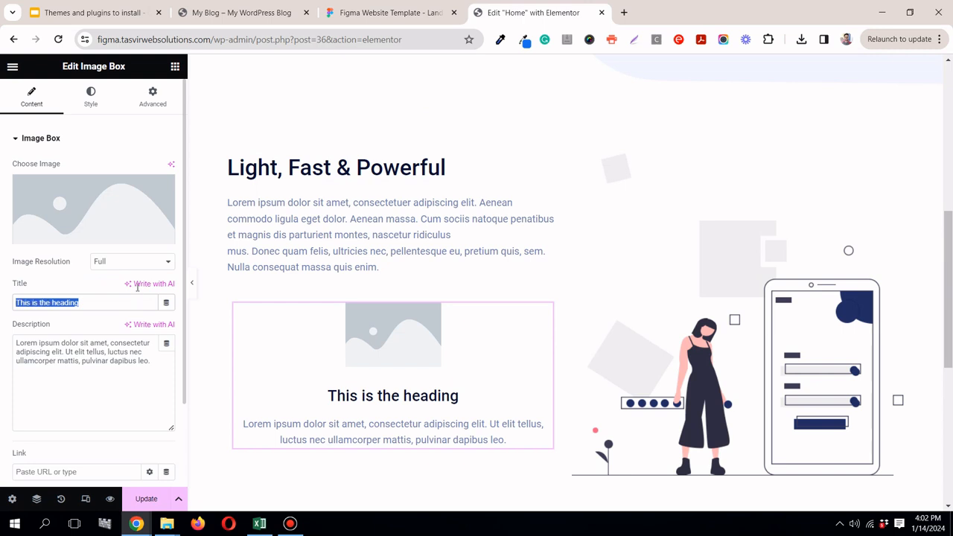
right_click(125, 303)
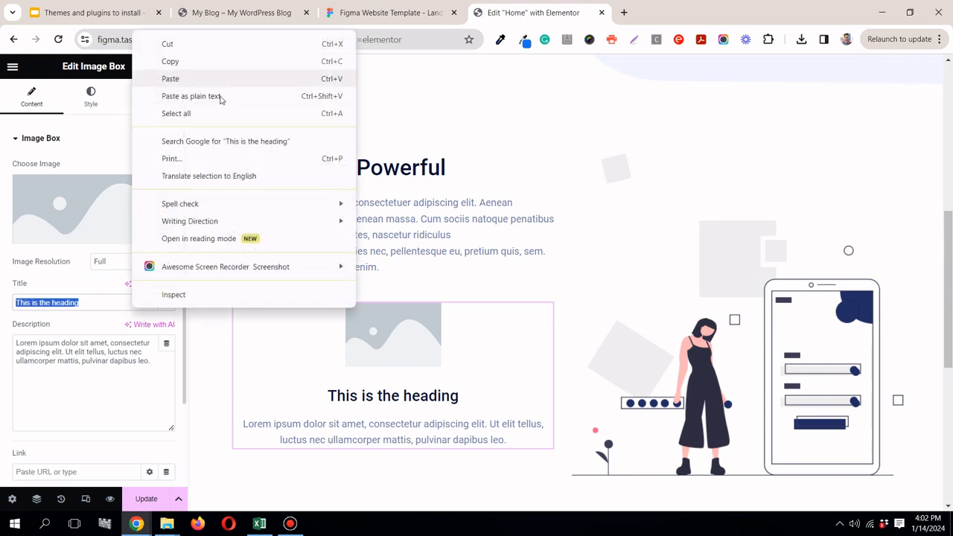
click(219, 98)
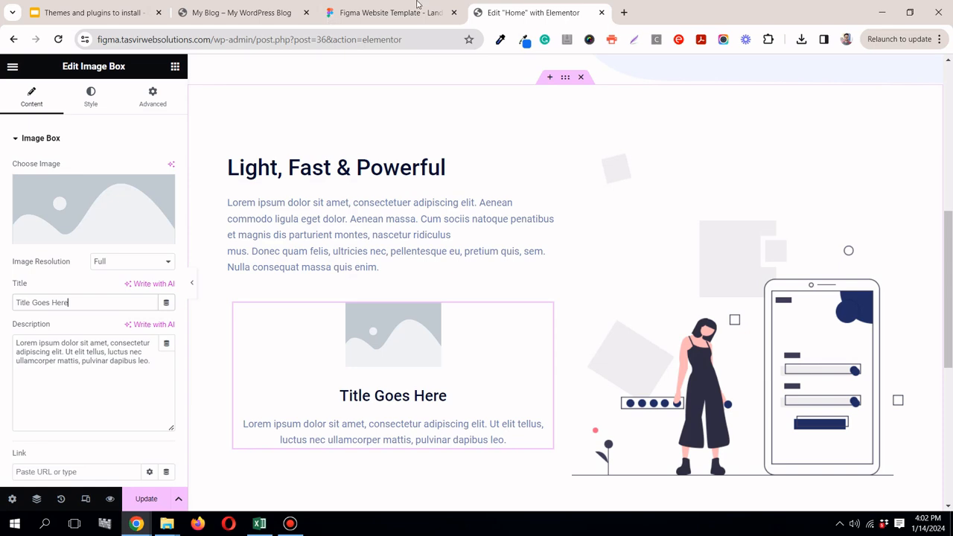
Step: Copy the body text under the first block's title in Figma and replace the Image Box description in Elementor with it
click(408, 13)
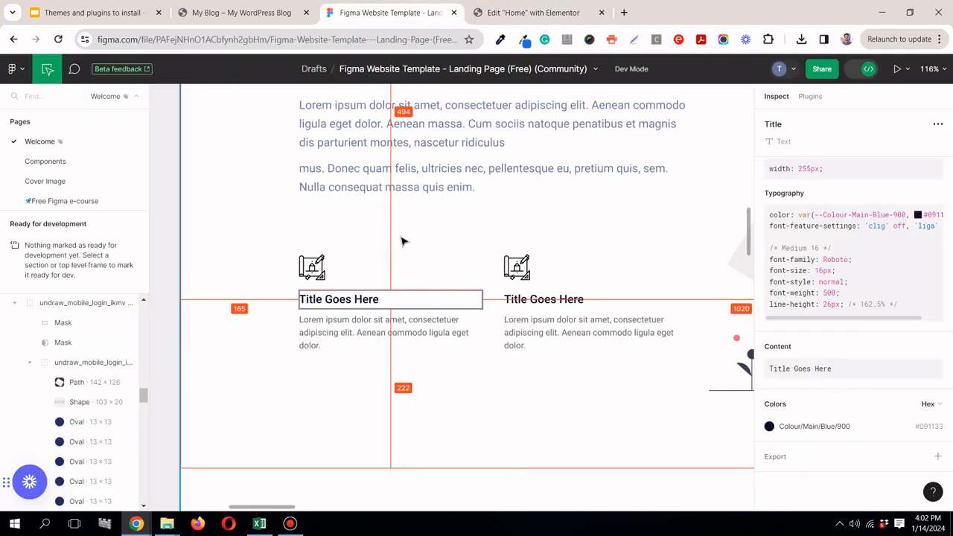
click(369, 325)
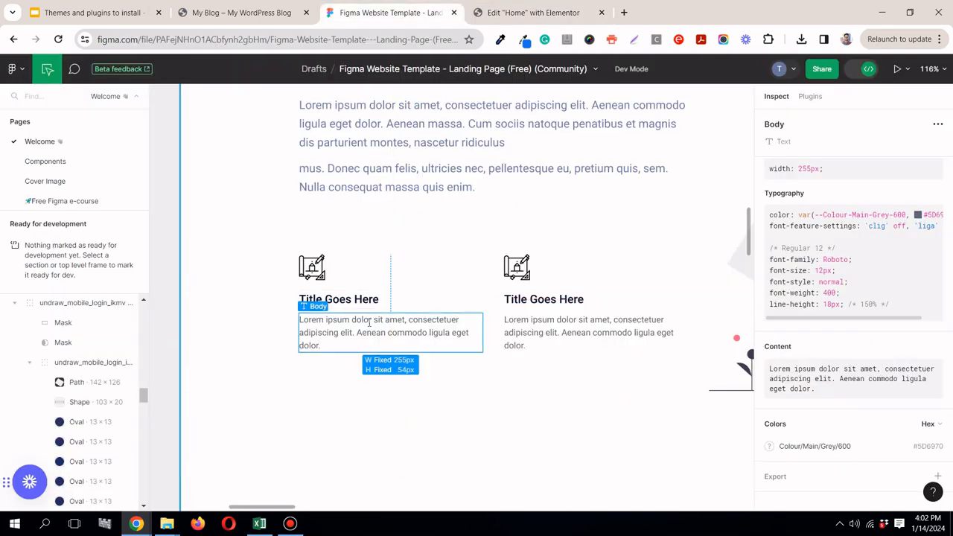
click(929, 347)
click(514, 12)
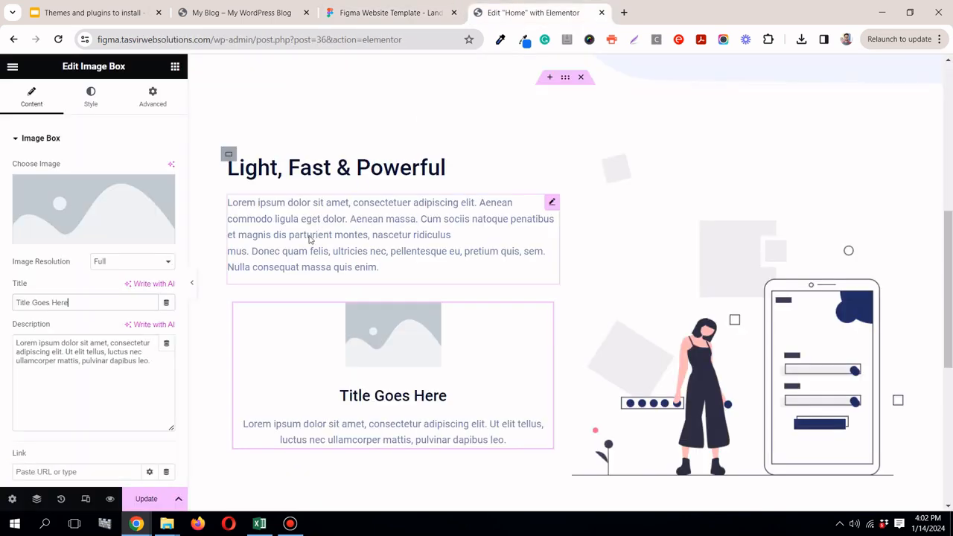
triple_click(145, 344)
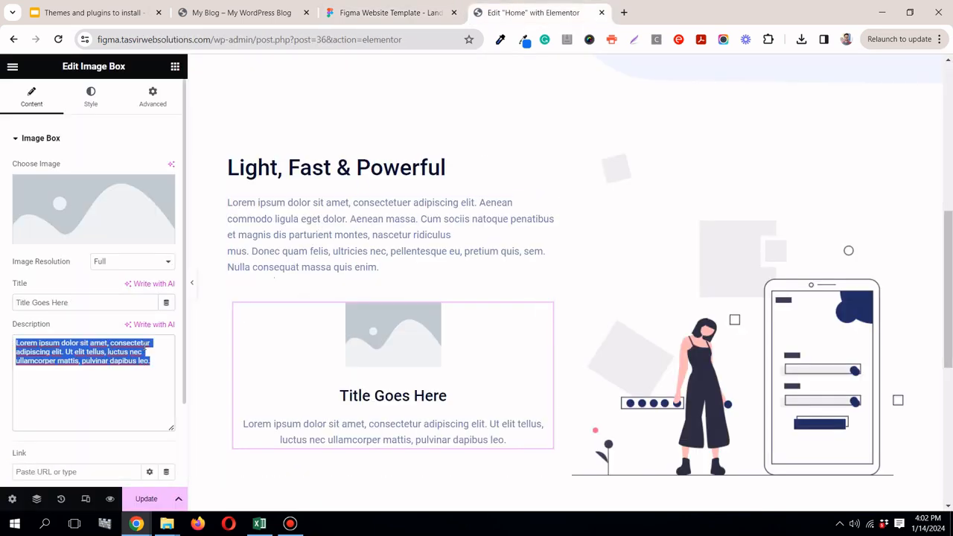
right_click(146, 342)
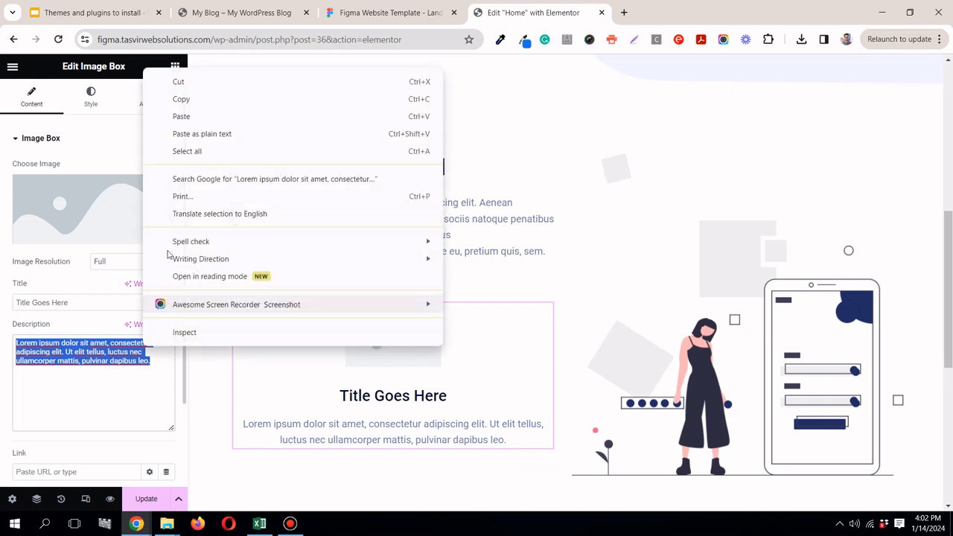
click(211, 134)
Step: In the Figma design, select the icon above the first title and download it as a PNG
click(368, 12)
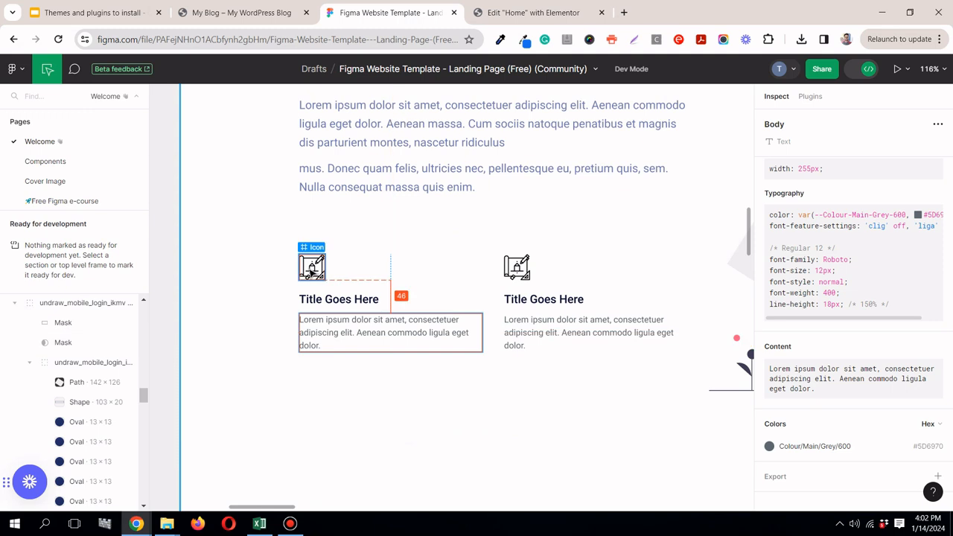
click(311, 270)
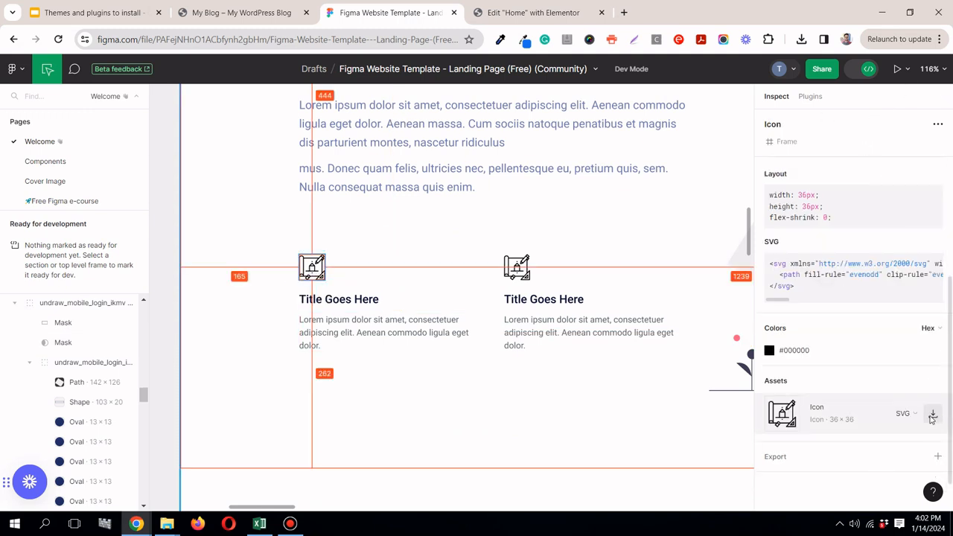
click(914, 414)
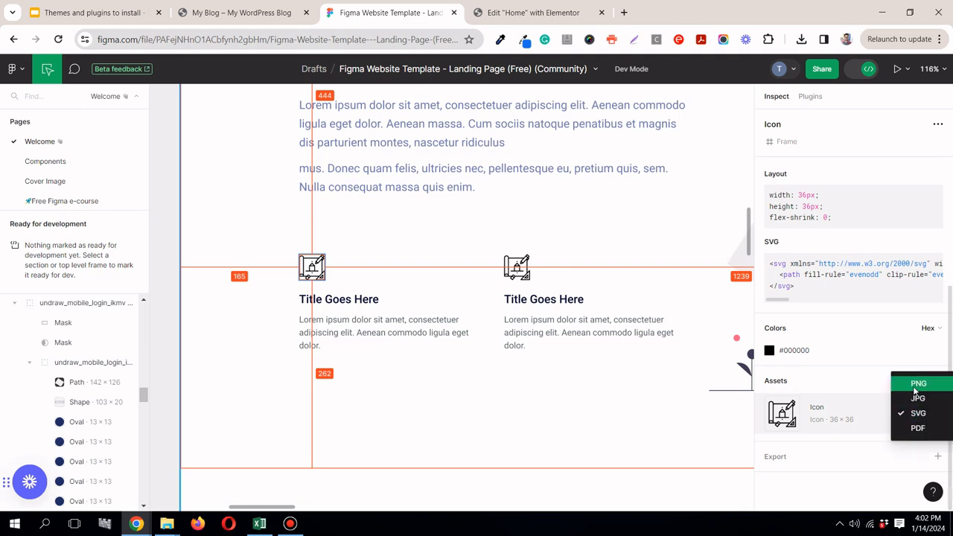
click(917, 381)
click(932, 413)
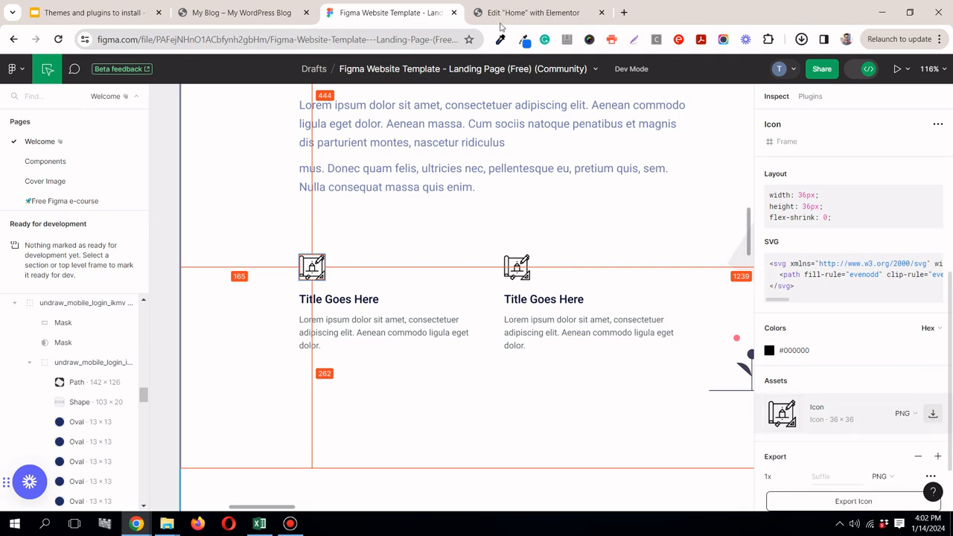
Step: Open the image chooser of Elementor's Image Box and extract the newly downloaded Figma zip into its own folder in Downloads
click(533, 13)
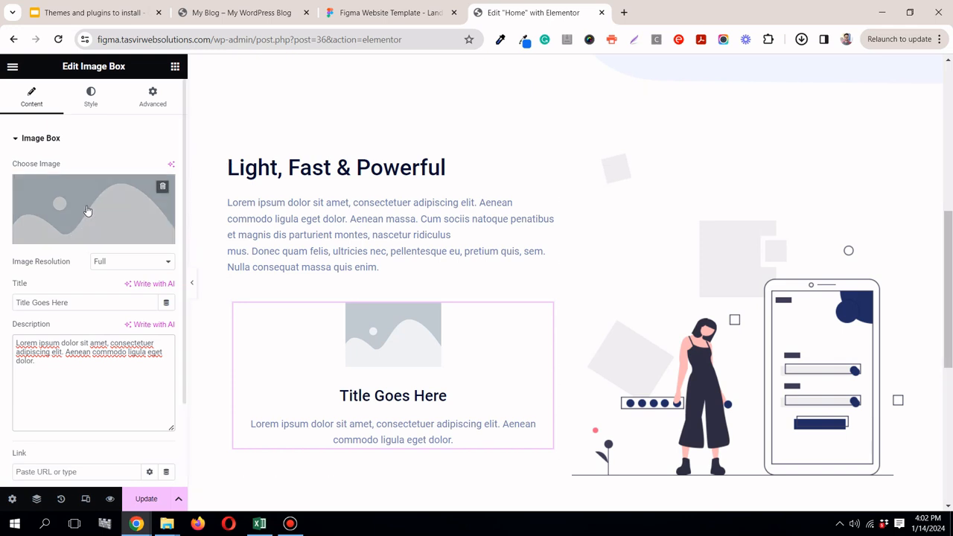
click(87, 211)
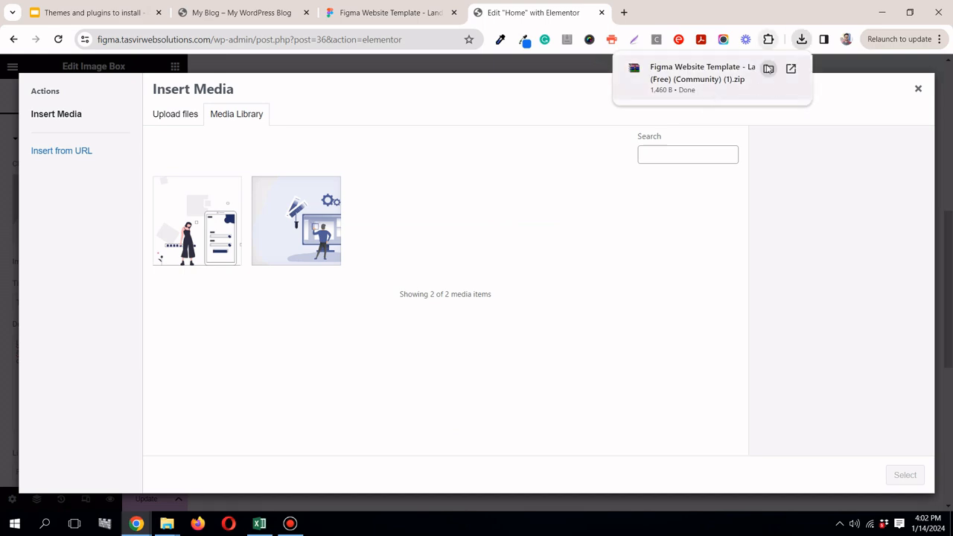
click(768, 68)
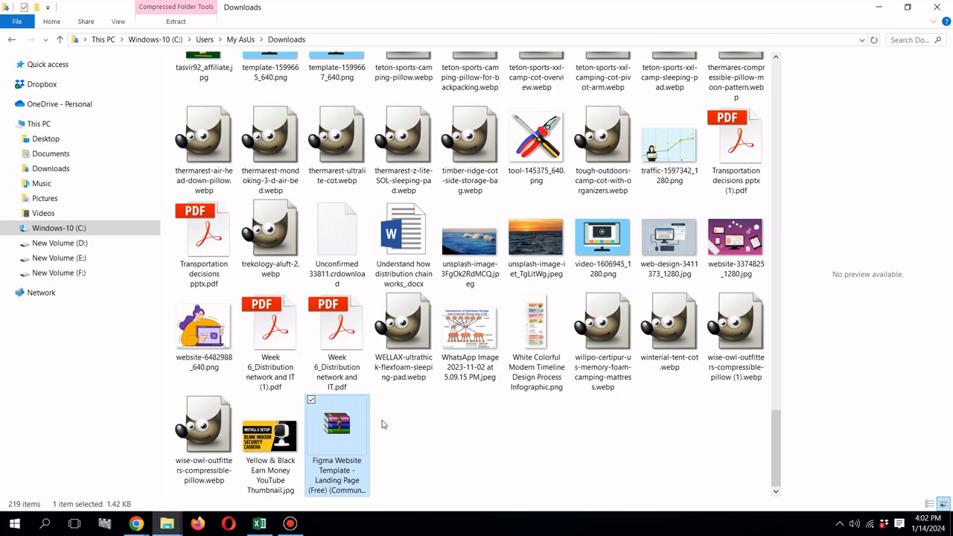
right_click(363, 428)
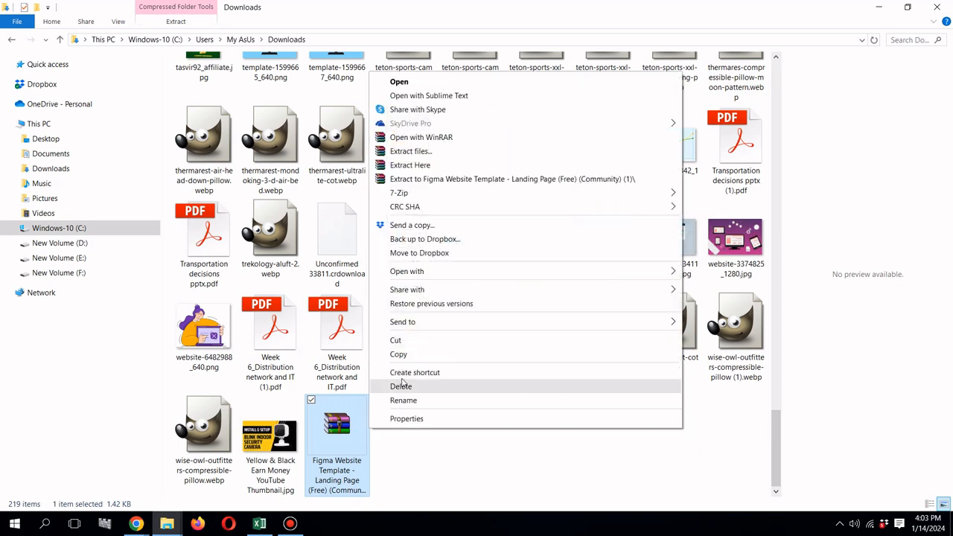
click(410, 151)
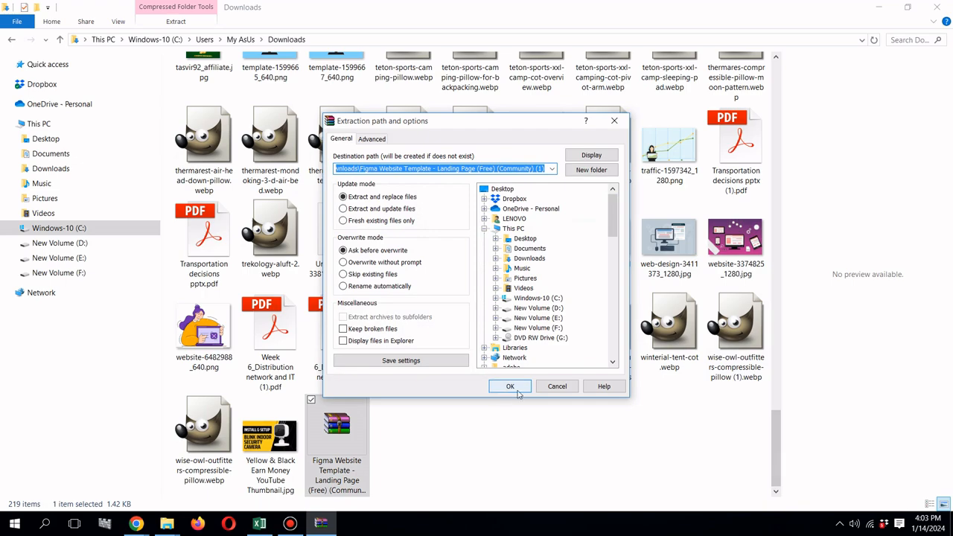
click(498, 388)
Step: Open the extracted Figma Website Template folder and go down through its nested subfolders to the Icon-Position folder containing Icon.png
drag(776, 431, 788, 60)
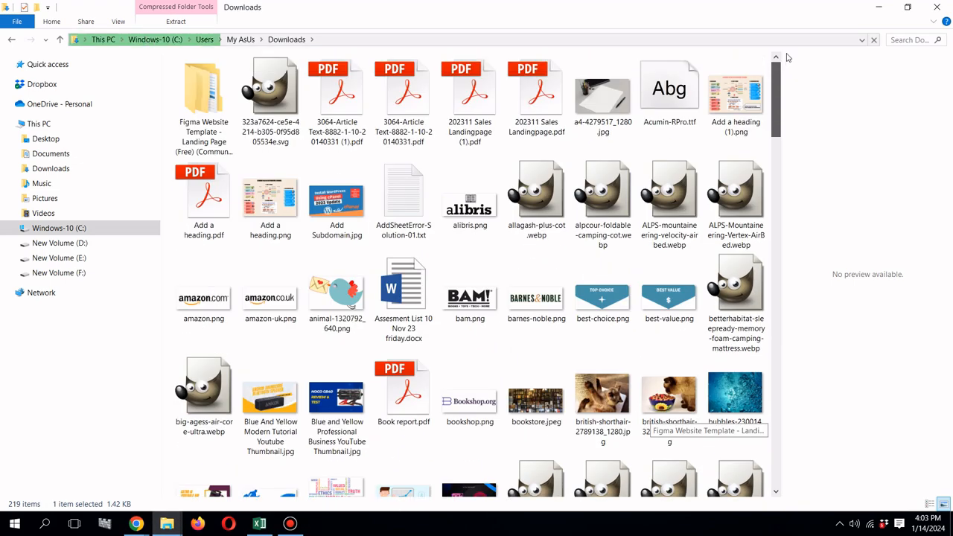
click(213, 130)
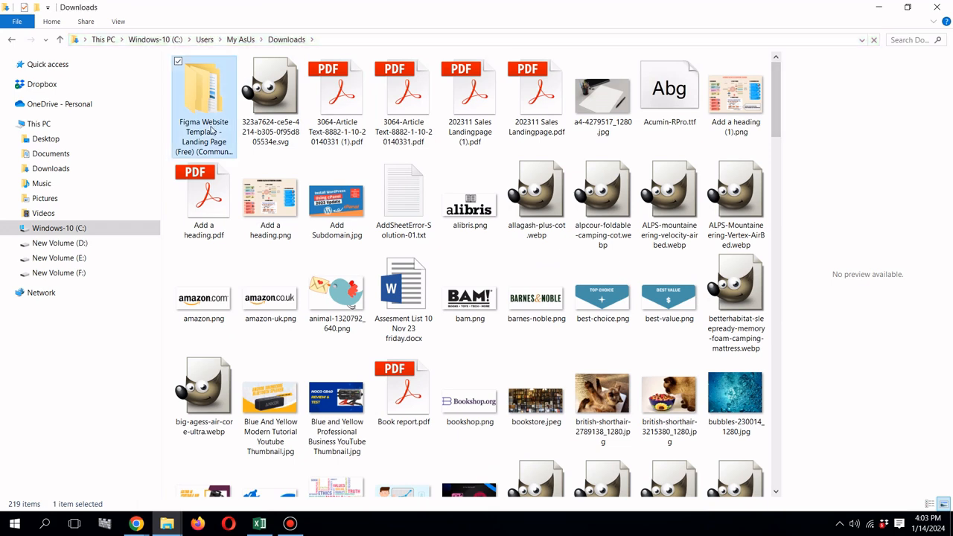
double_click(212, 130)
double_click(219, 80)
double_click(219, 82)
double_click(217, 82)
double_click(218, 81)
double_click(217, 82)
double_click(218, 82)
double_click(218, 79)
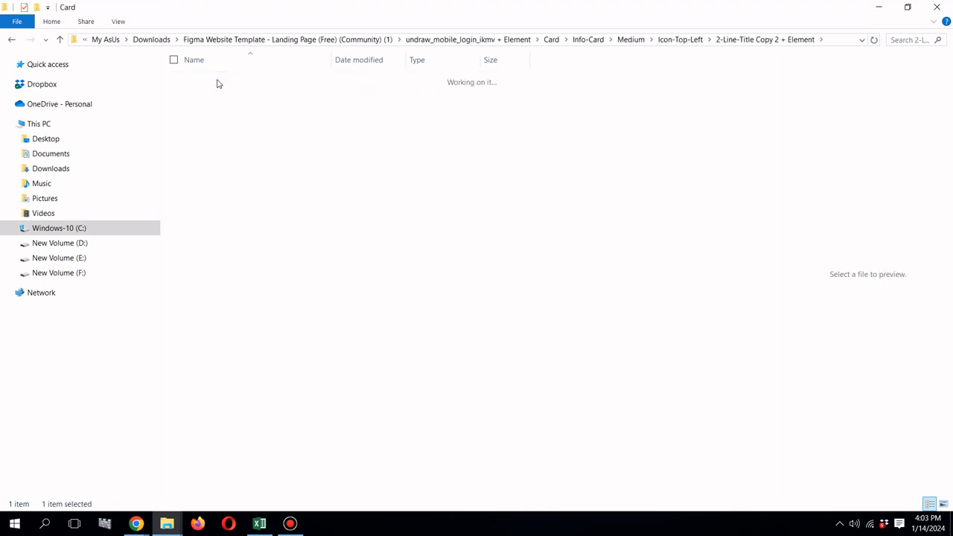
double_click(217, 82)
double_click(217, 82)
double_click(218, 82)
double_click(218, 81)
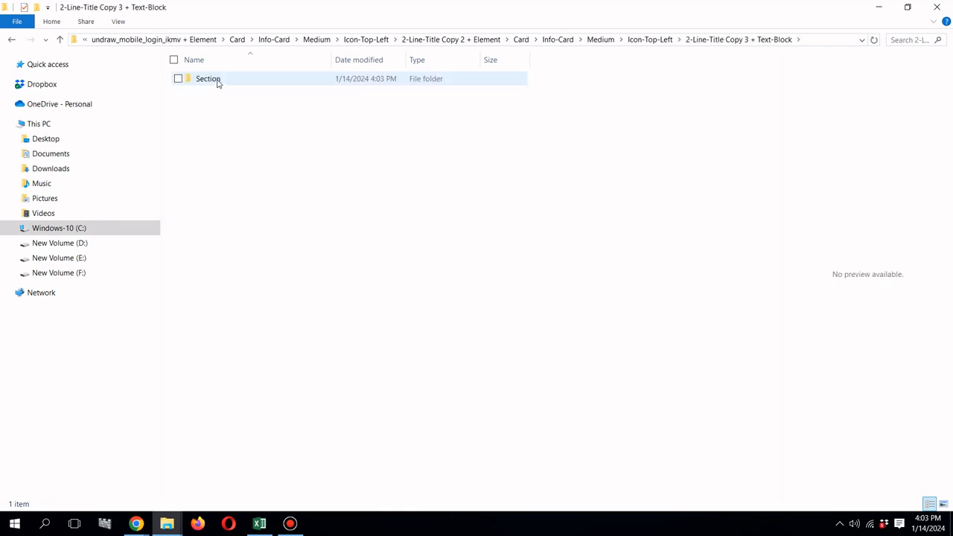
double_click(218, 82)
double_click(218, 82)
double_click(219, 82)
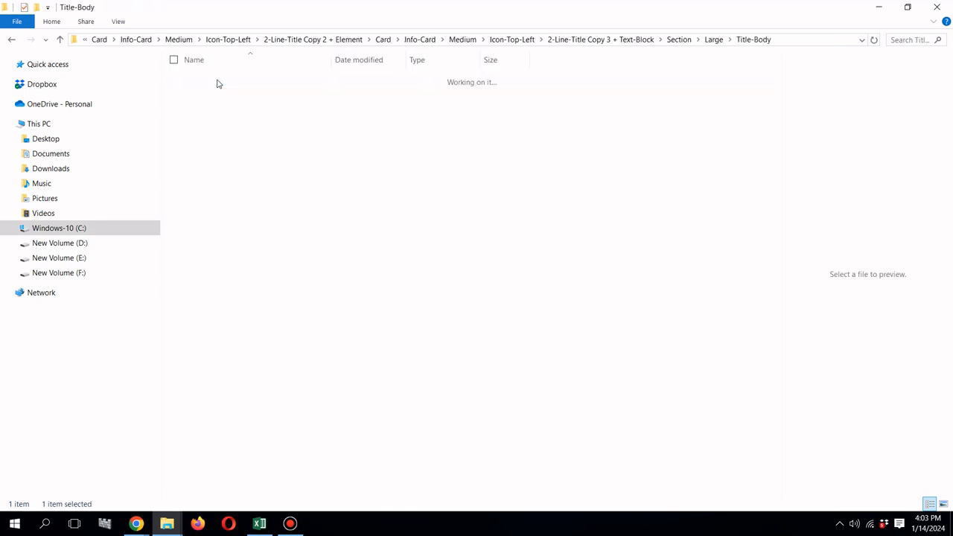
double_click(217, 82)
double_click(218, 82)
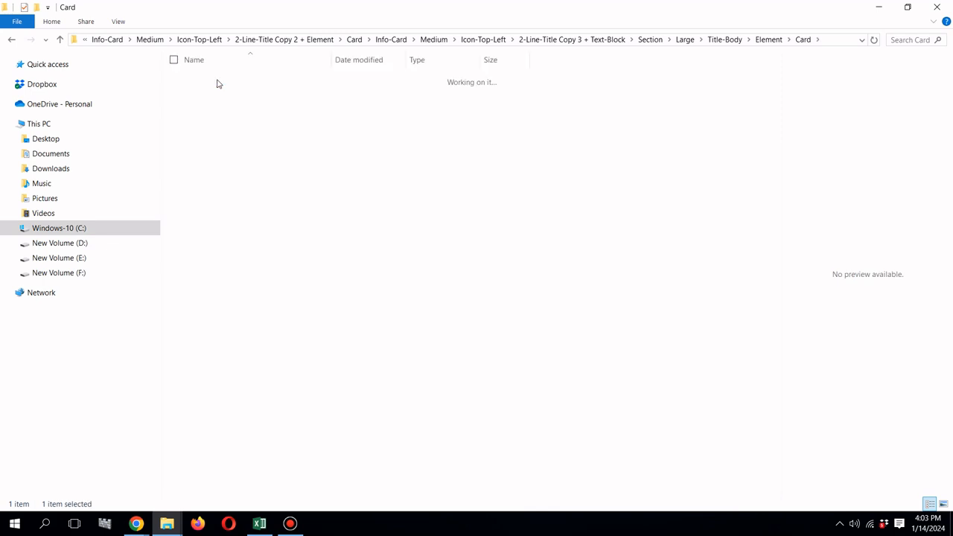
double_click(218, 82)
double_click(219, 81)
double_click(218, 82)
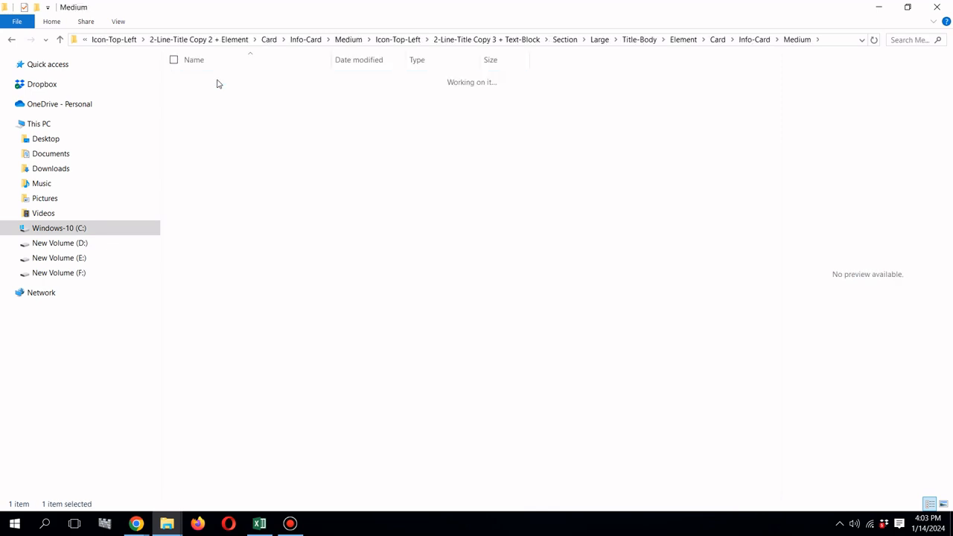
double_click(218, 82)
double_click(219, 82)
double_click(218, 82)
double_click(218, 82)
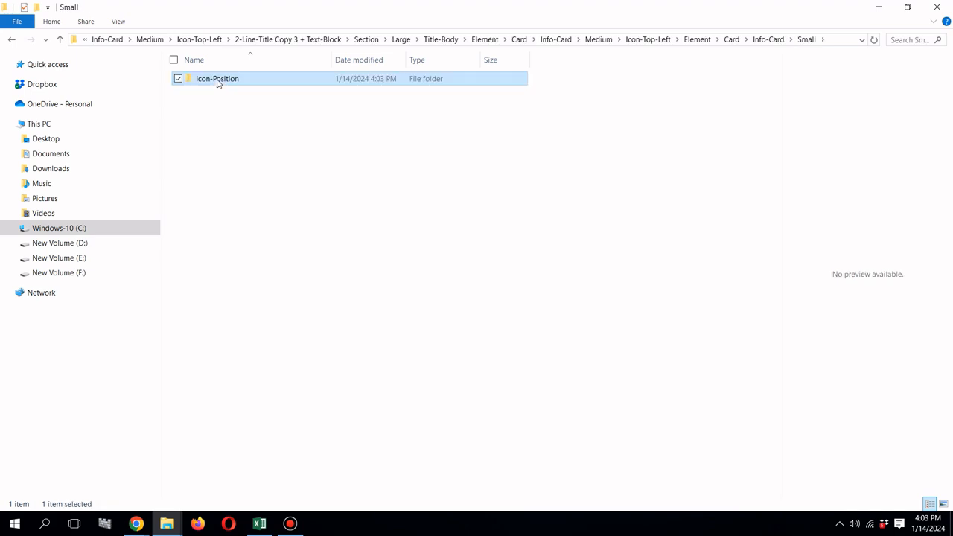
double_click(218, 82)
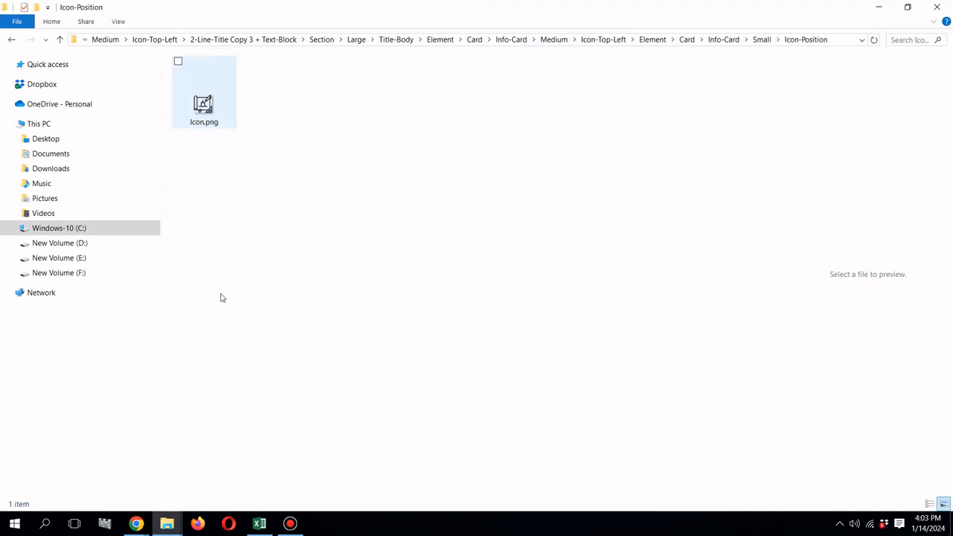
Step: Restore the Icon-Position folder window to a smaller size over the Insert Media dialog and upload Icon.png to the media library
mouse_move(136, 523)
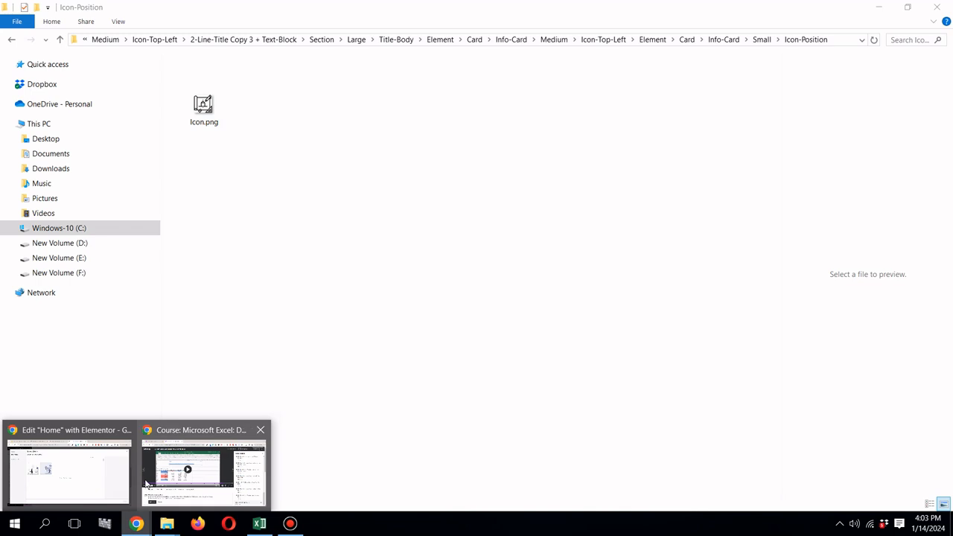
mouse_move(104, 477)
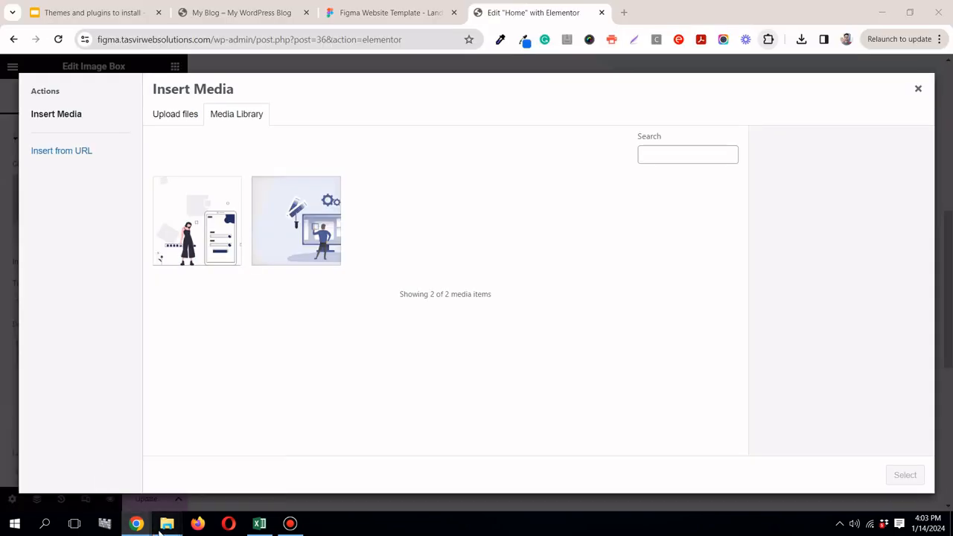
mouse_move(166, 523)
click(395, 466)
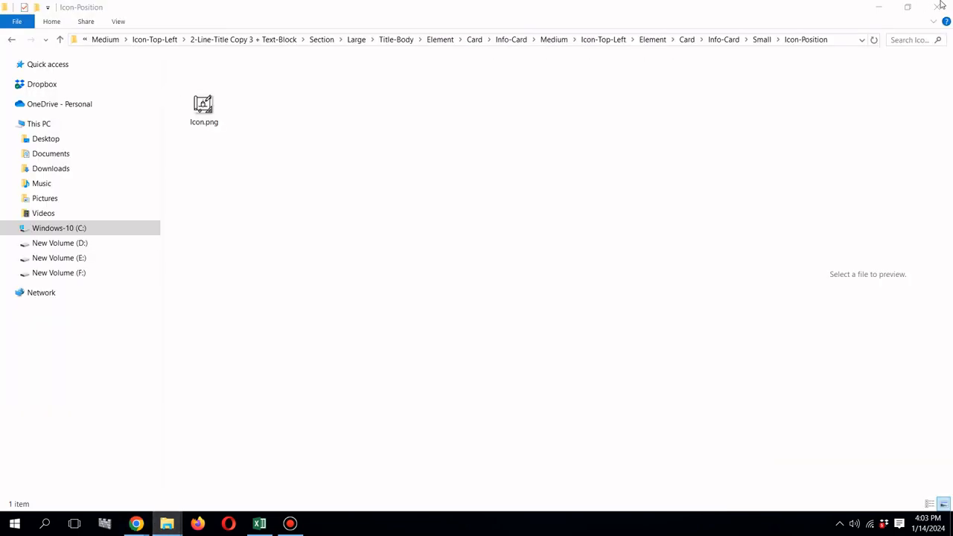
click(909, 10)
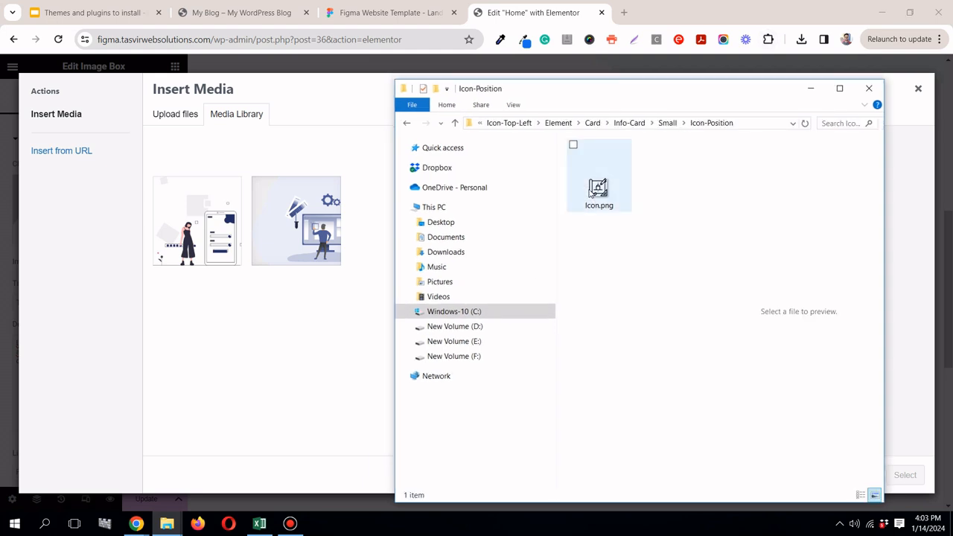
click(600, 185)
drag(554, 250, 321, 302)
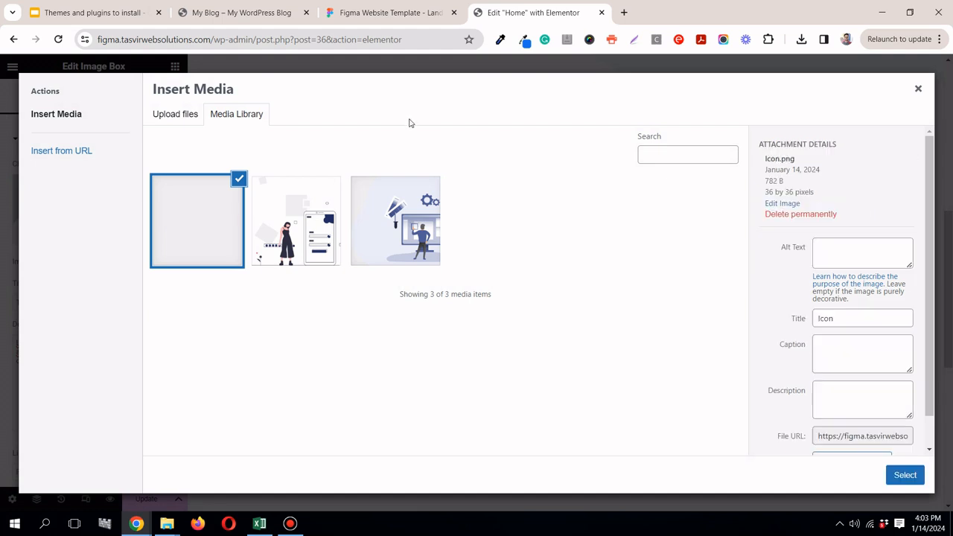
Step: Insert the uploaded Icon.png into the Image Box and set its image position to Top with Left alignment
click(905, 475)
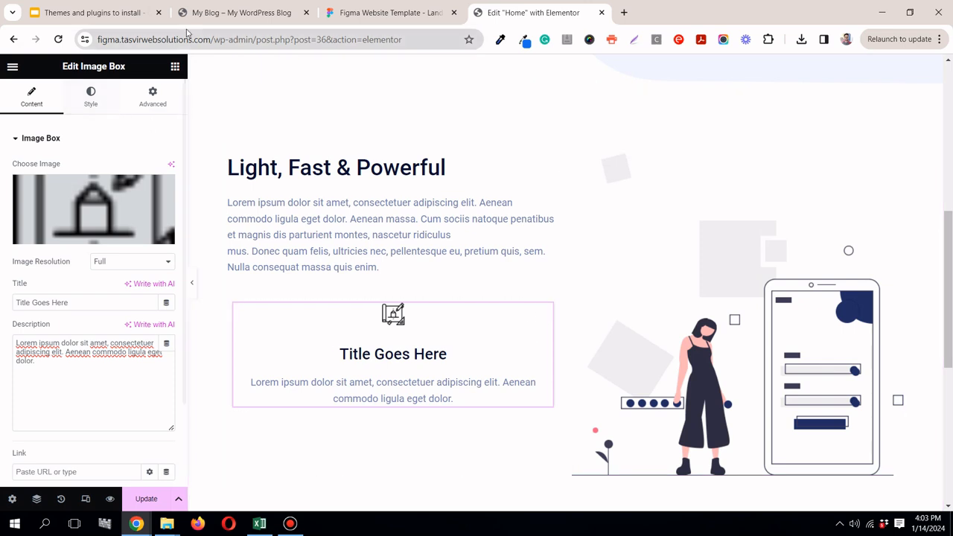
click(97, 99)
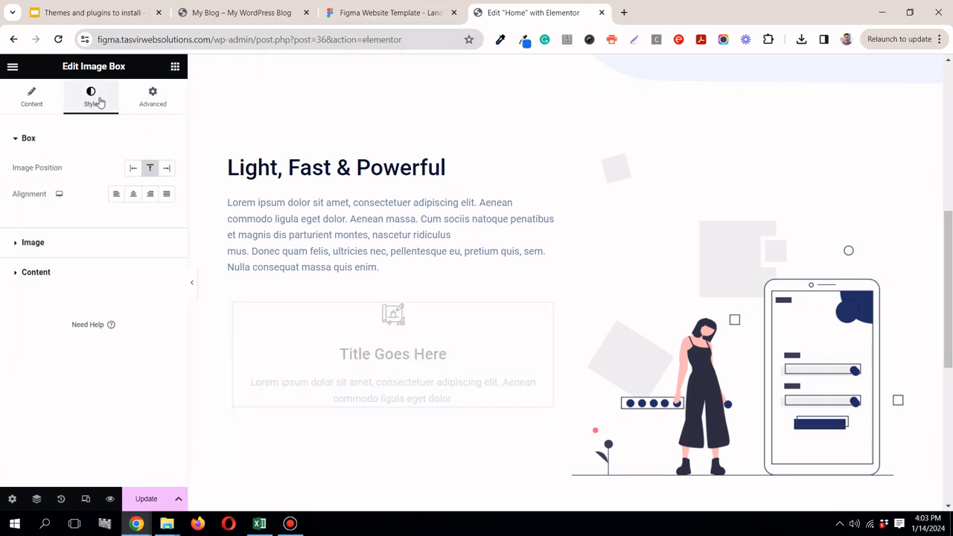
click(133, 168)
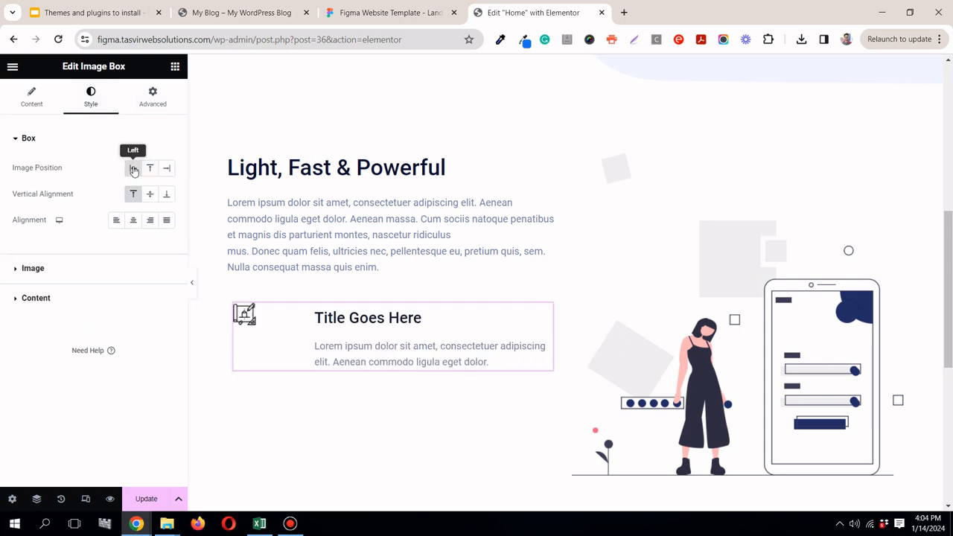
click(151, 169)
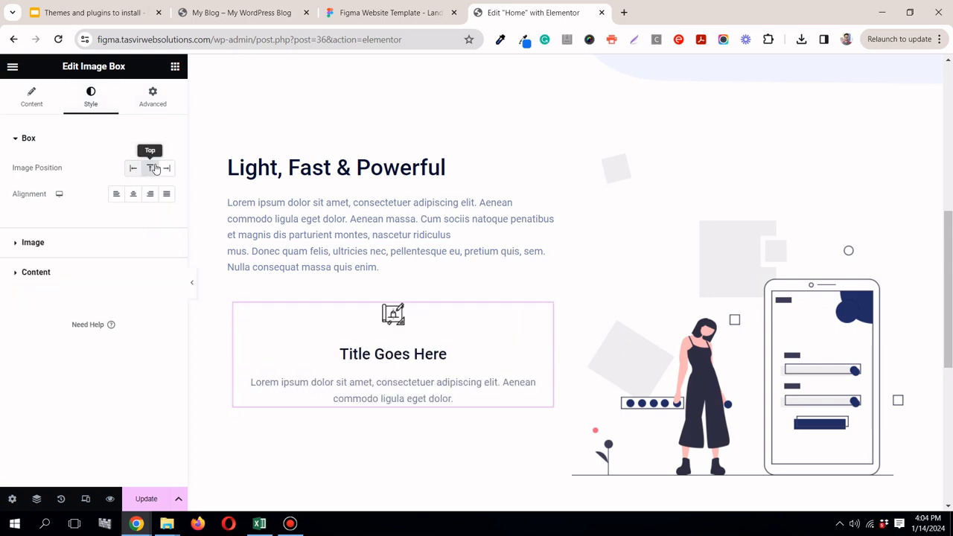
click(118, 195)
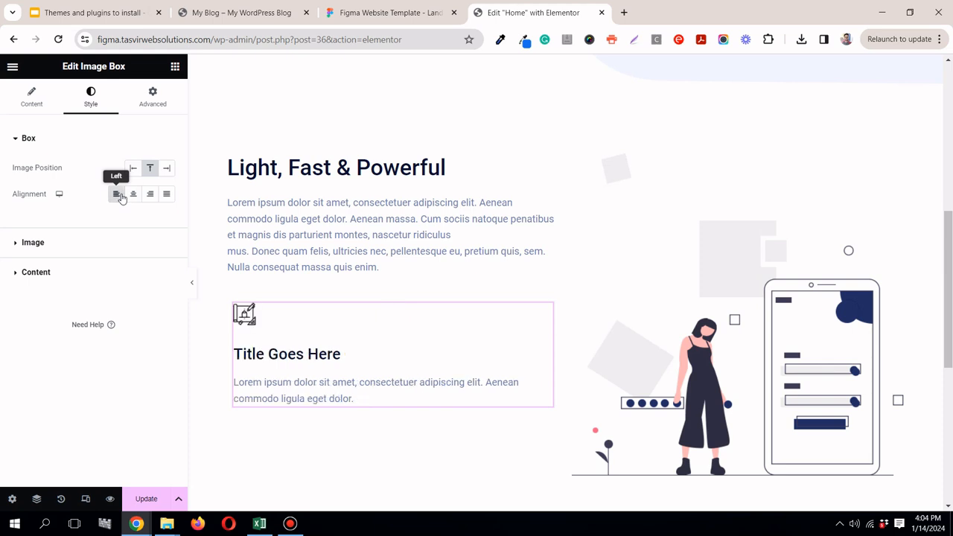
Step: Check the first icon in the Figma design, and in Elementor set the Image Box's image width to 38% and its spacing to 3 px
click(393, 12)
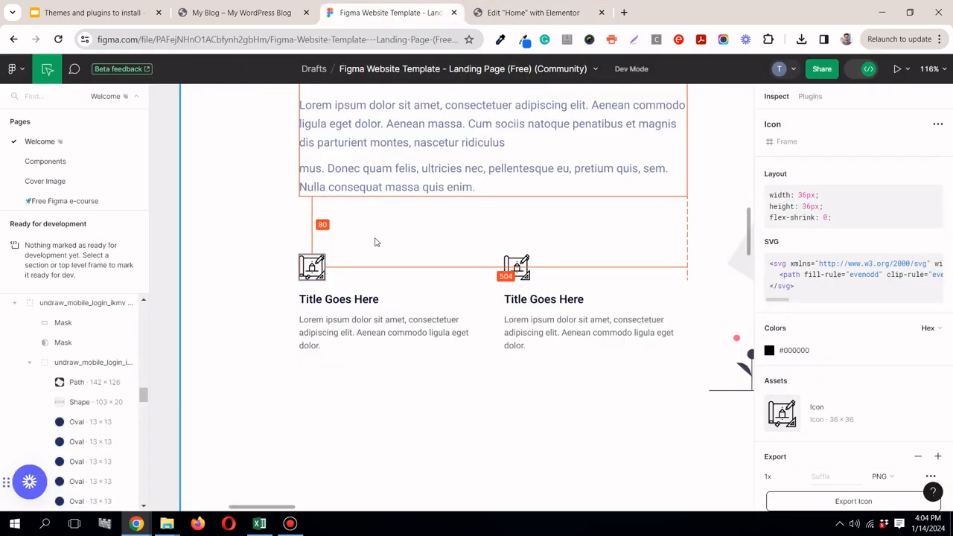
click(320, 277)
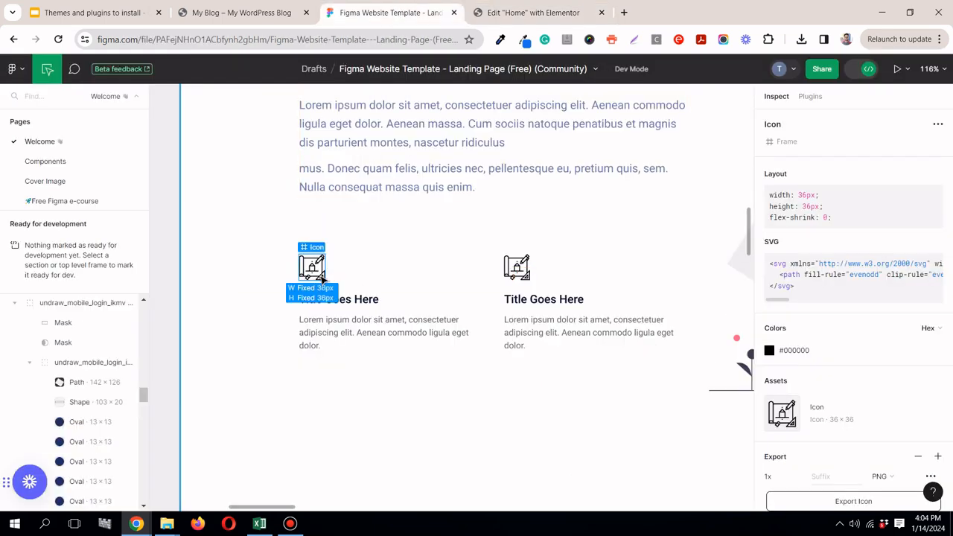
click(533, 12)
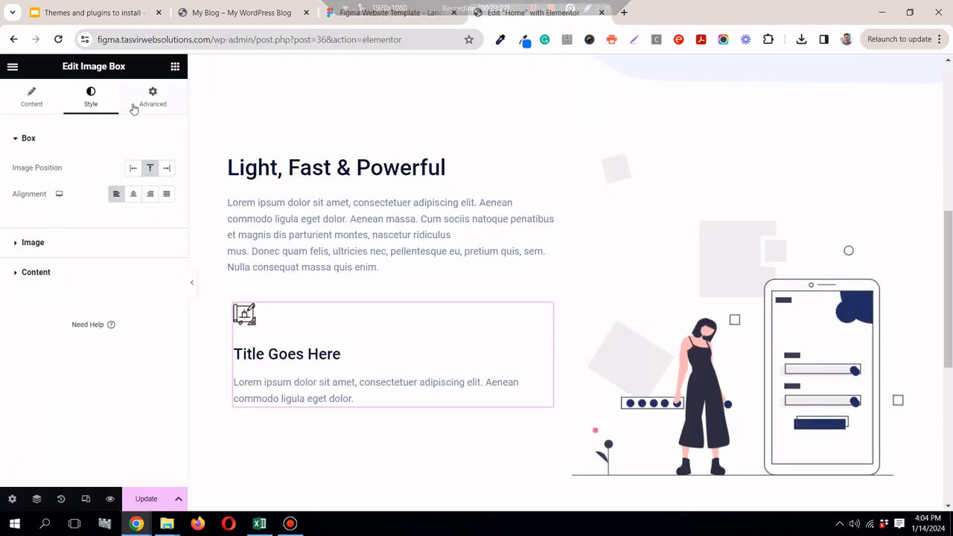
click(78, 244)
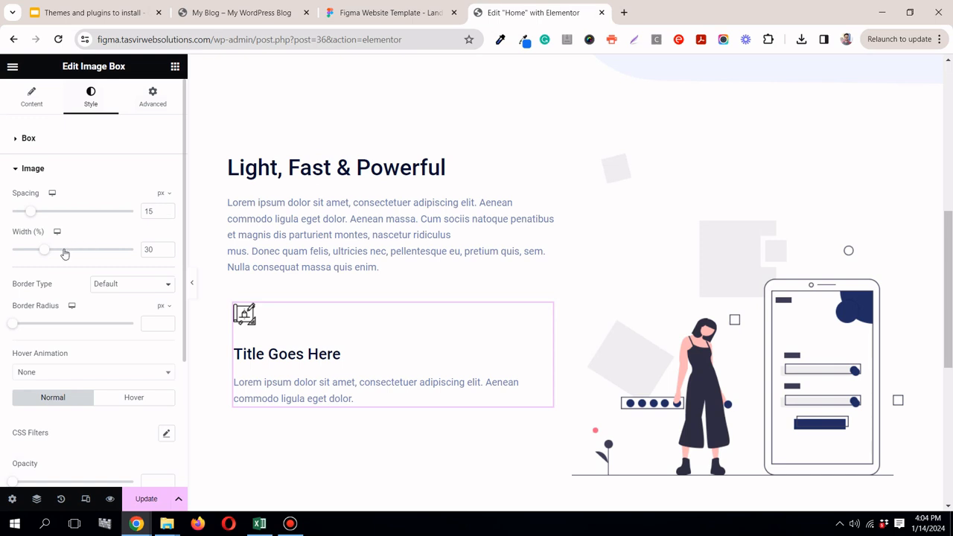
drag(45, 252, 60, 252)
drag(61, 252, 13, 219)
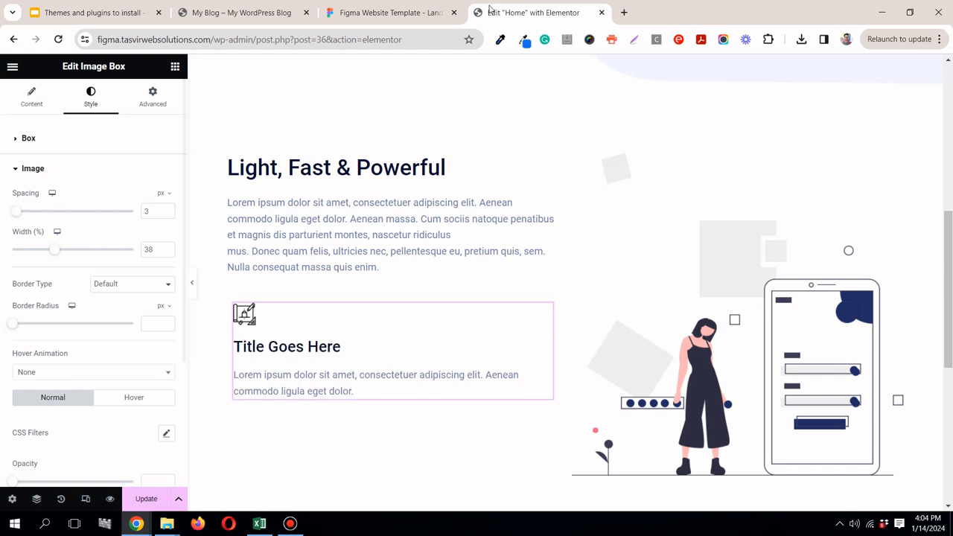
Step: Switch to the Figma design and inspect the typography of the first Title Goes Here text
click(364, 13)
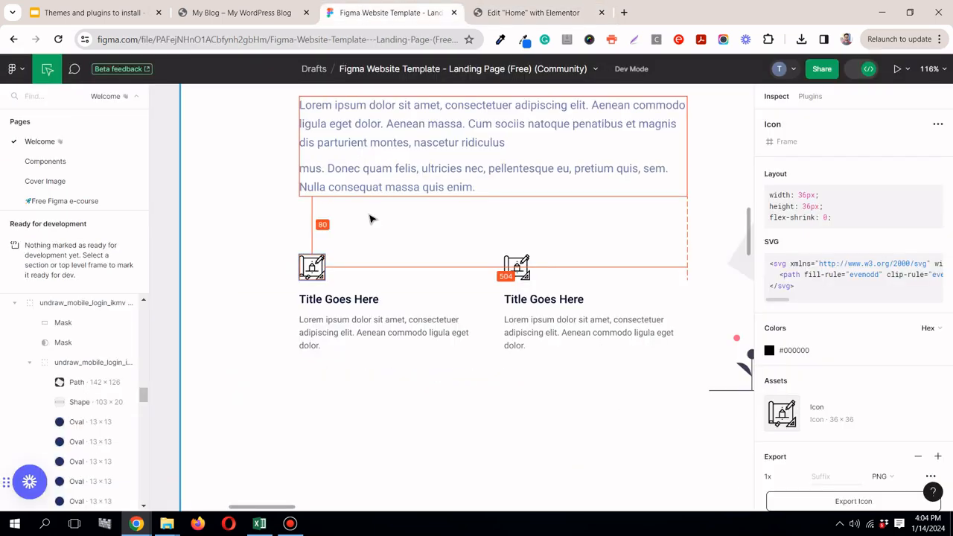
click(370, 298)
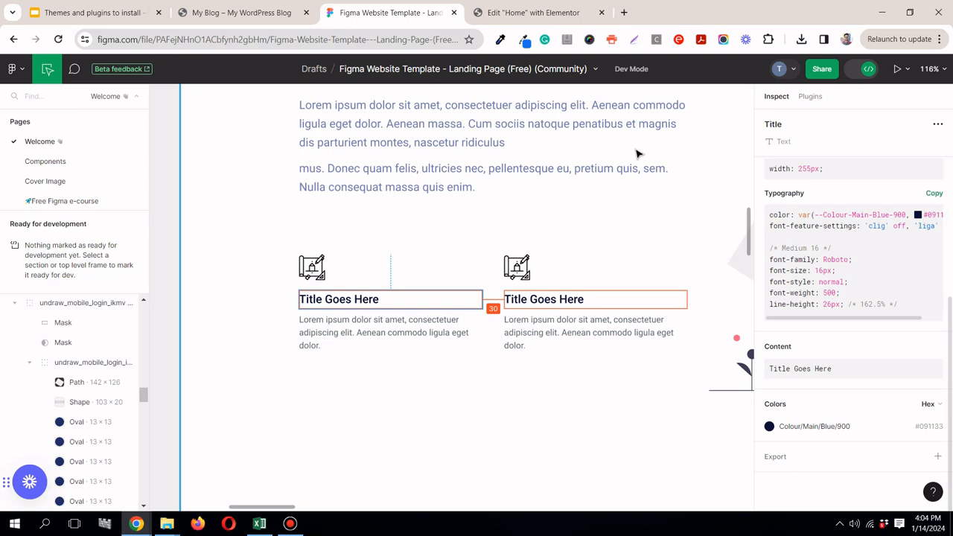
Step: Inspect the first body text's typography in Figma, and in Elementor set the Image Box description's font size to 14 px
click(412, 319)
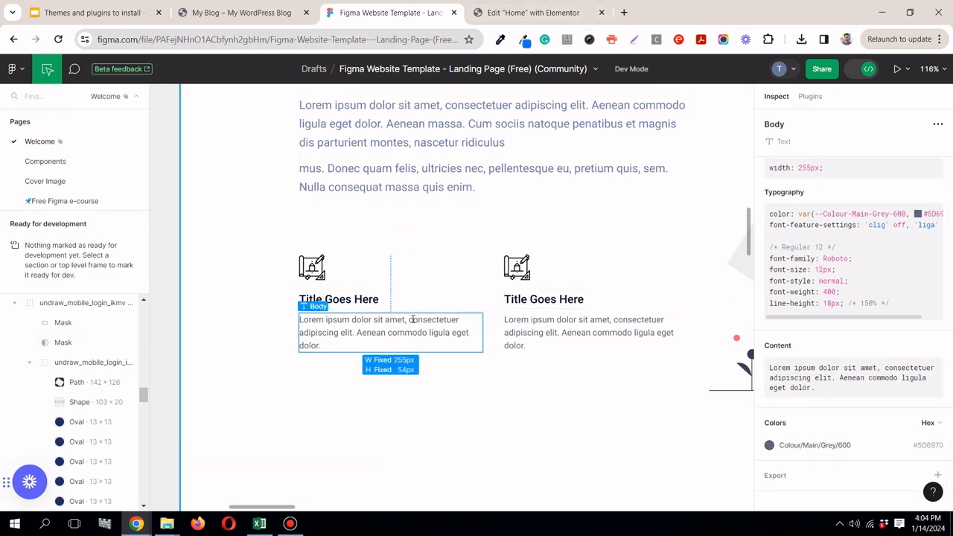
click(547, 12)
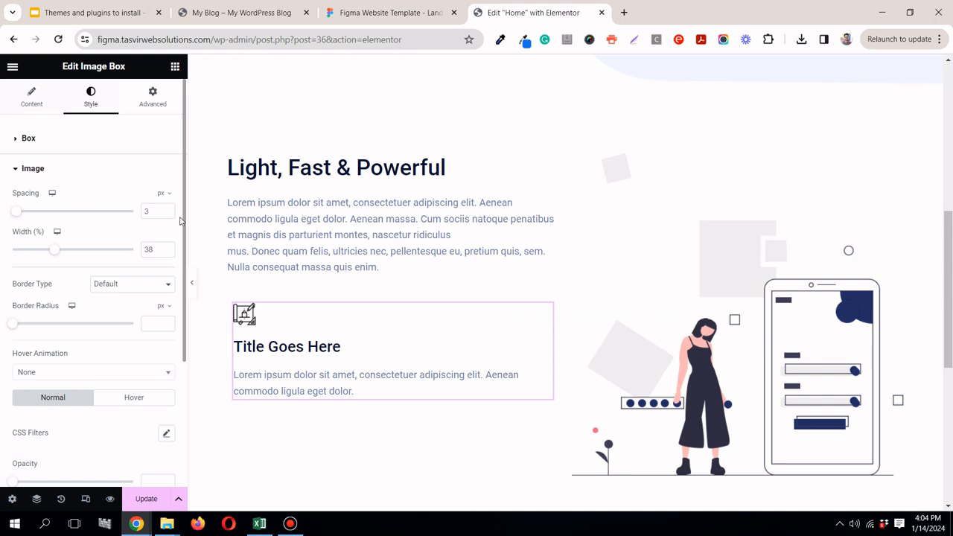
scroll(182, 223, down, 3)
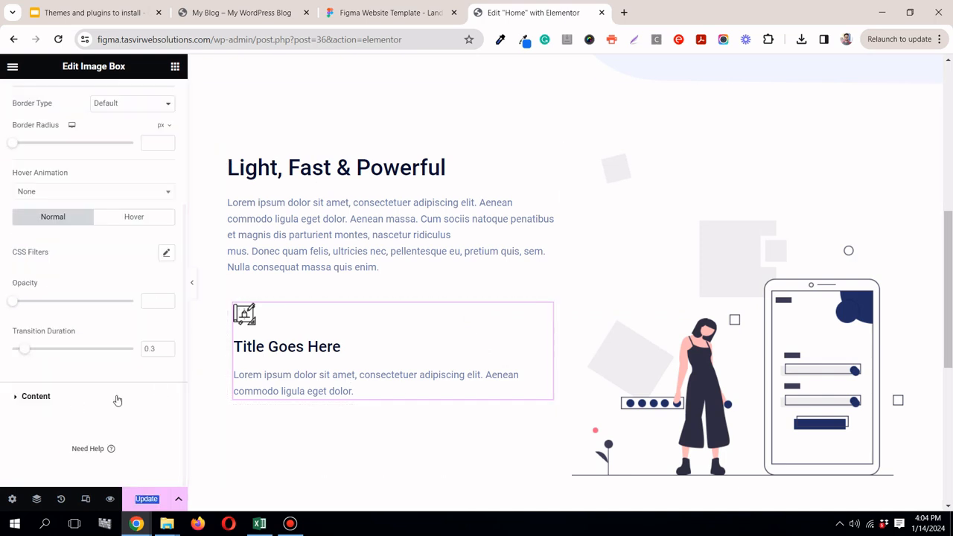
click(35, 397)
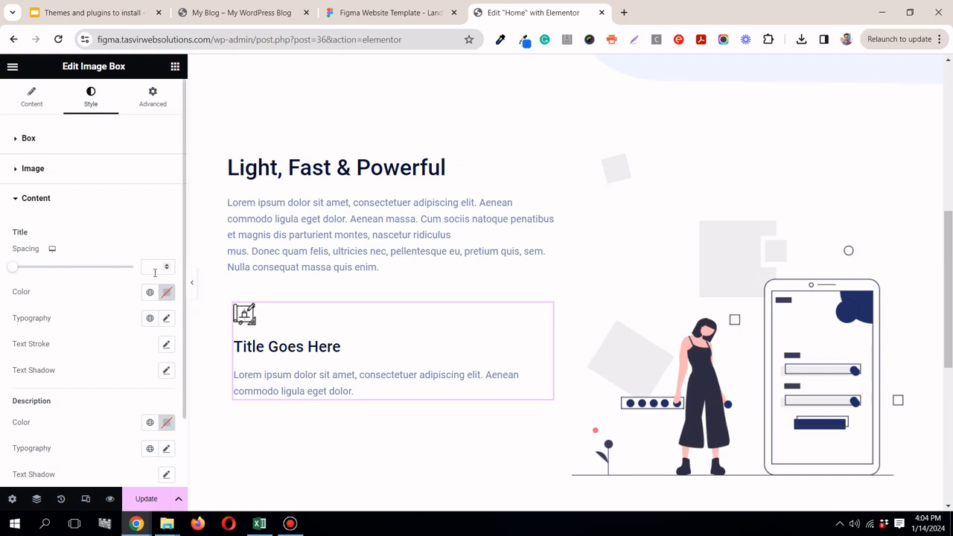
scroll(175, 335, down, 2)
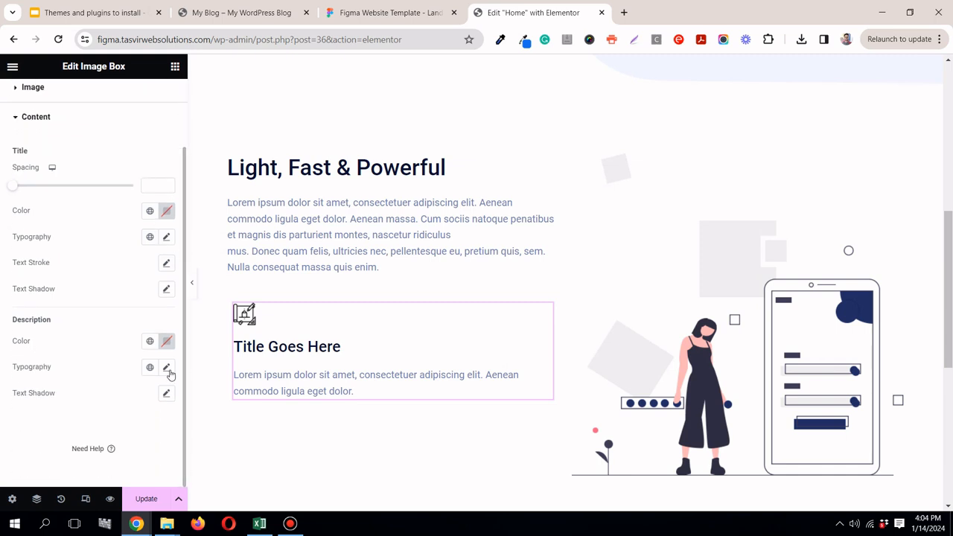
click(167, 368)
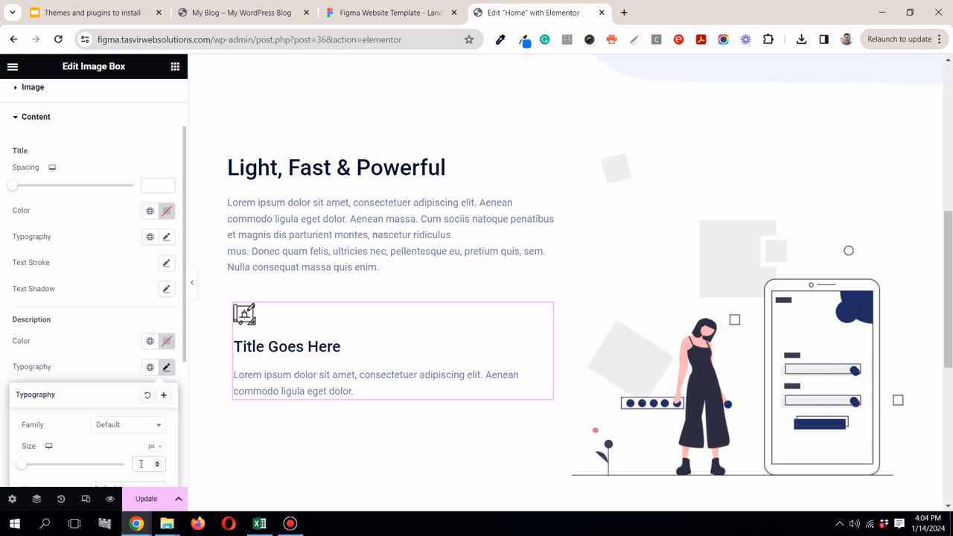
text(12)
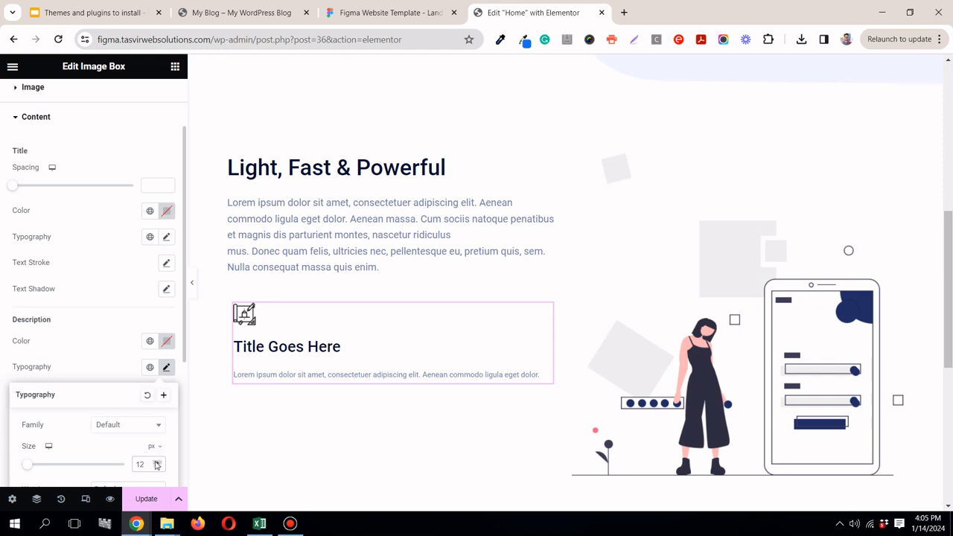
click(156, 461)
click(156, 462)
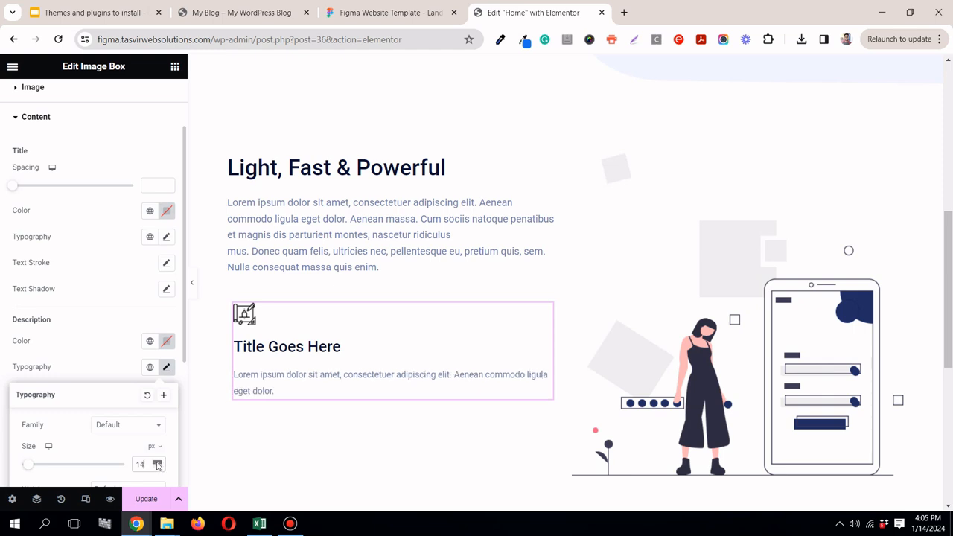
Step: Copy the body text colour #5D6970 from the Figma design and apply it to the Image Box description in Elementor
click(421, 13)
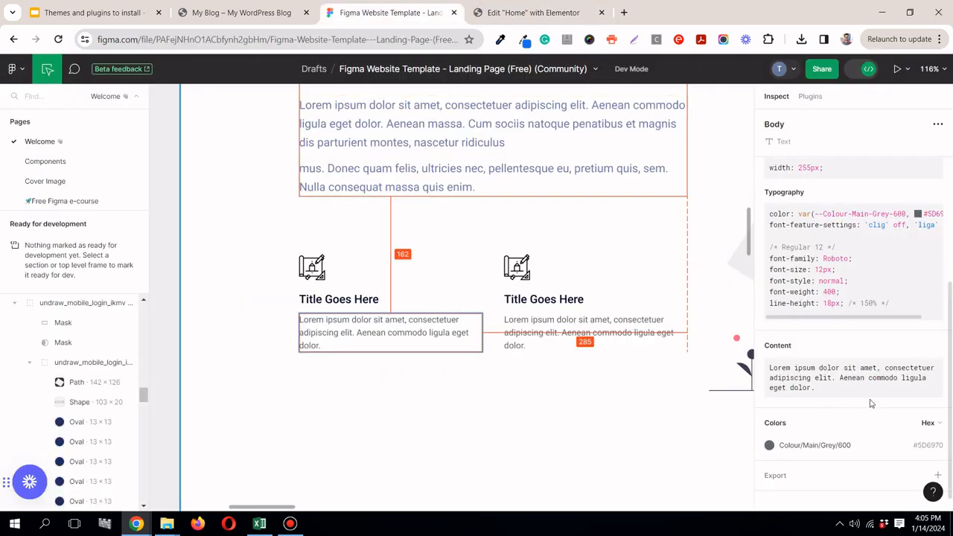
click(929, 446)
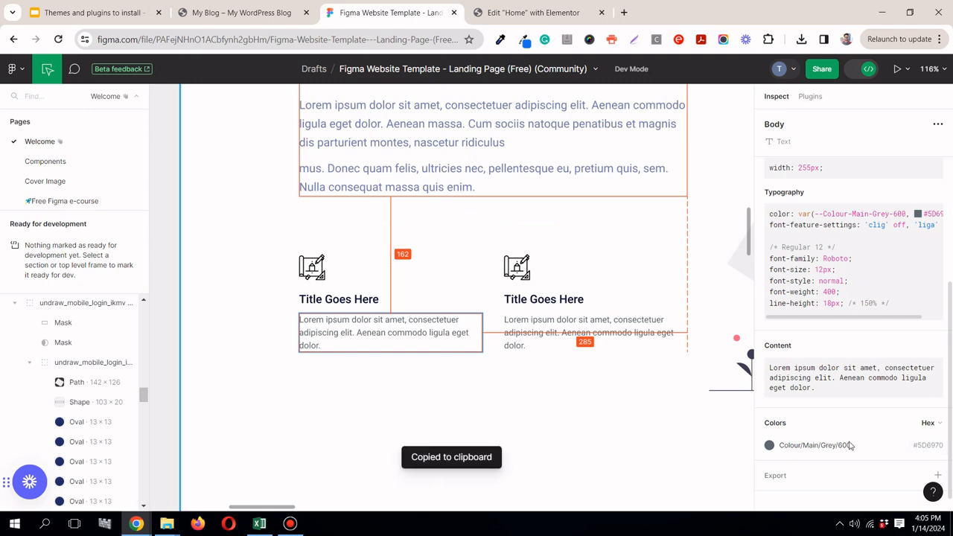
click(533, 13)
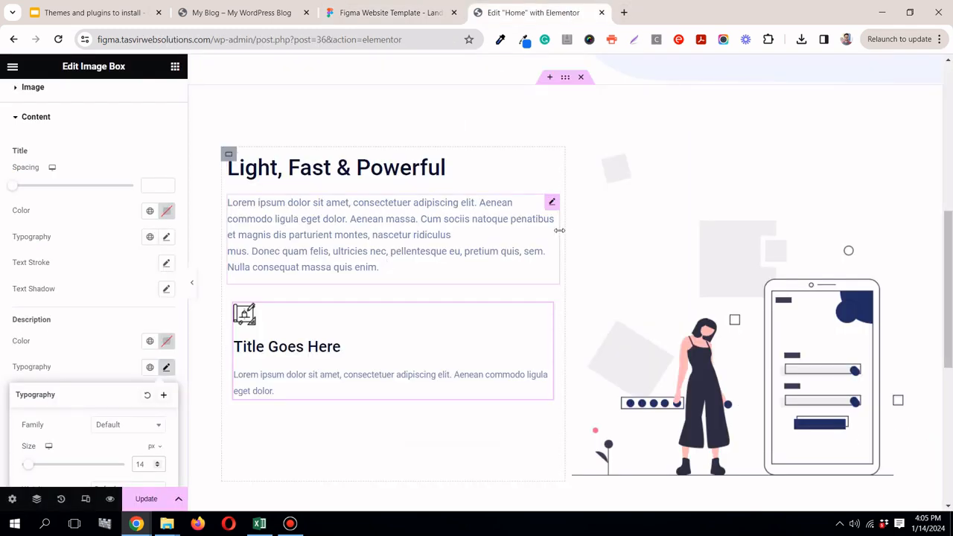
click(167, 342)
double_click(154, 307)
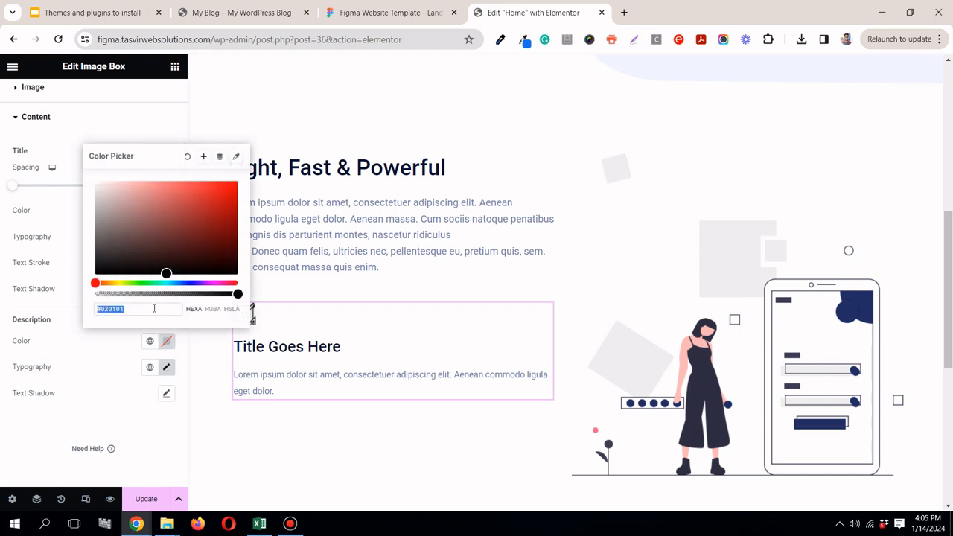
right_click(154, 308)
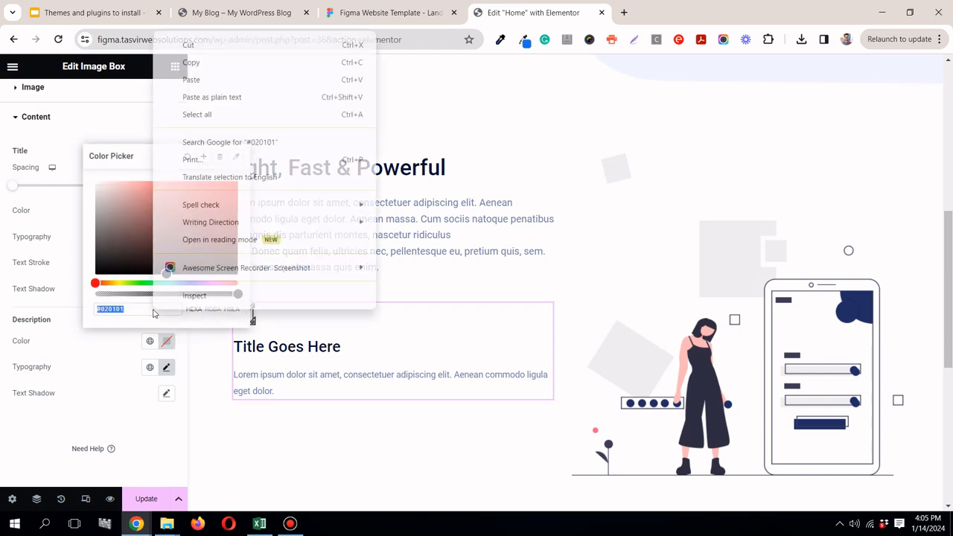
click(225, 97)
click(84, 359)
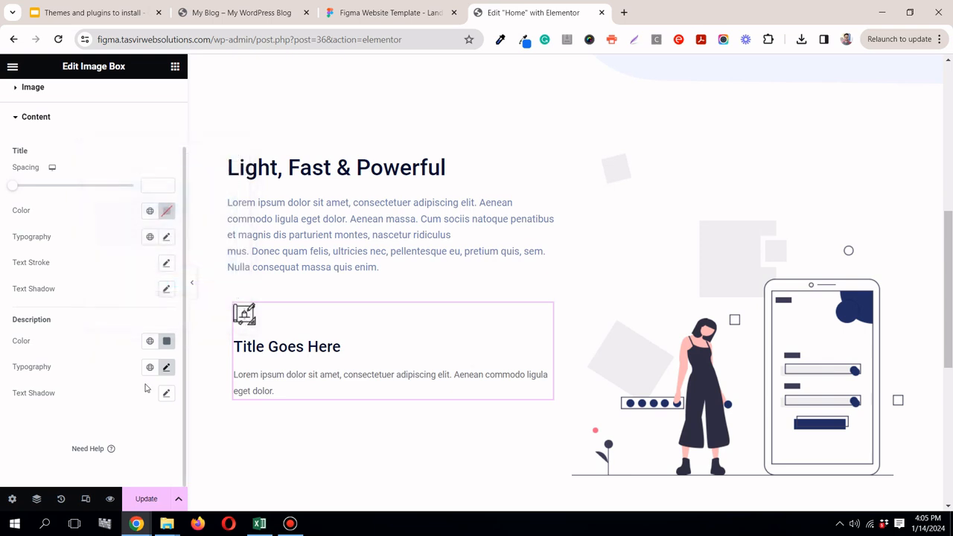
Step: Try the H4 global font on the Image Box title, and settle on the H3 global font
click(152, 238)
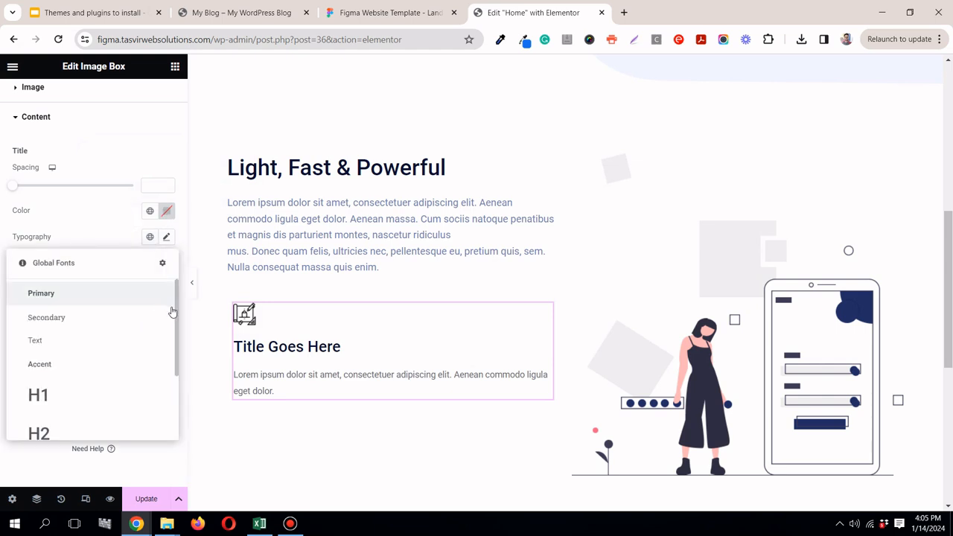
scroll(94, 390, down, 3)
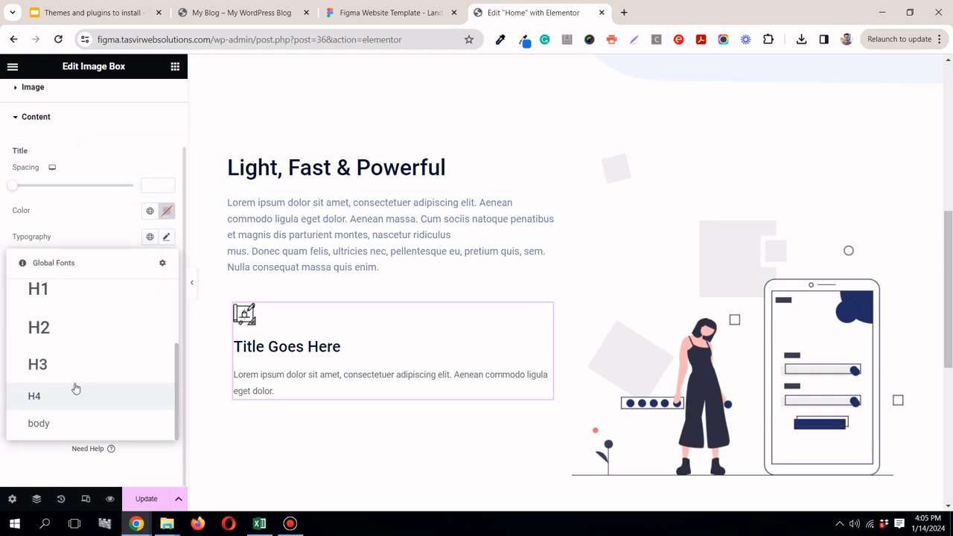
click(68, 394)
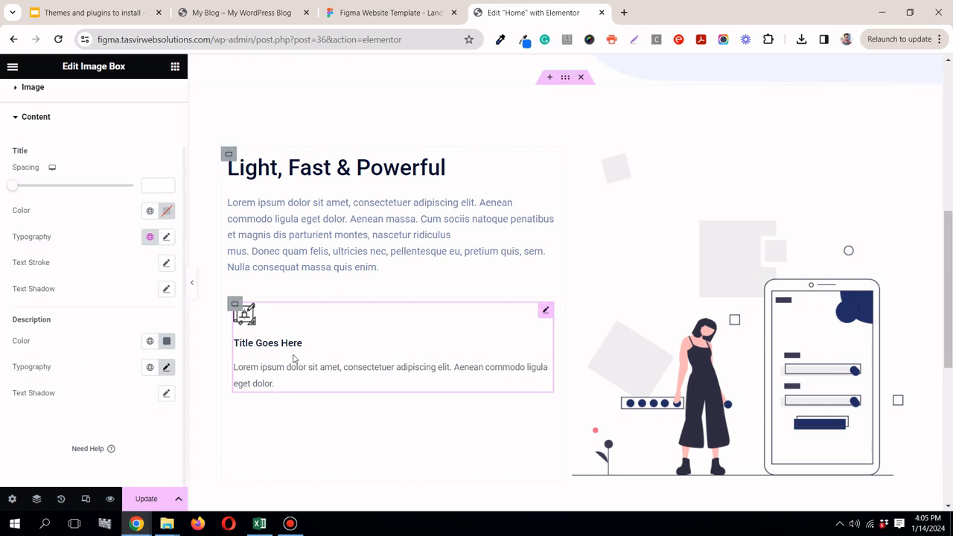
click(150, 239)
scroll(89, 400, down, 3)
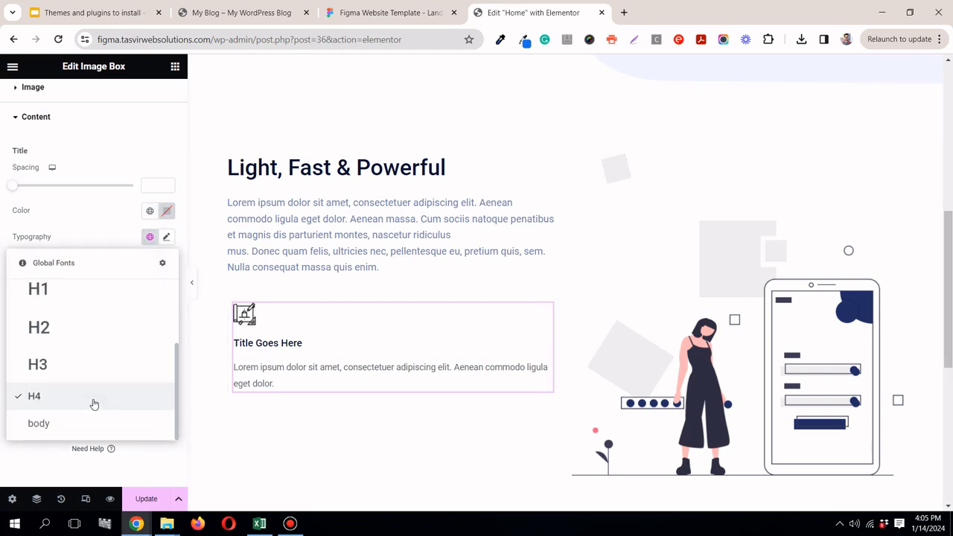
click(52, 378)
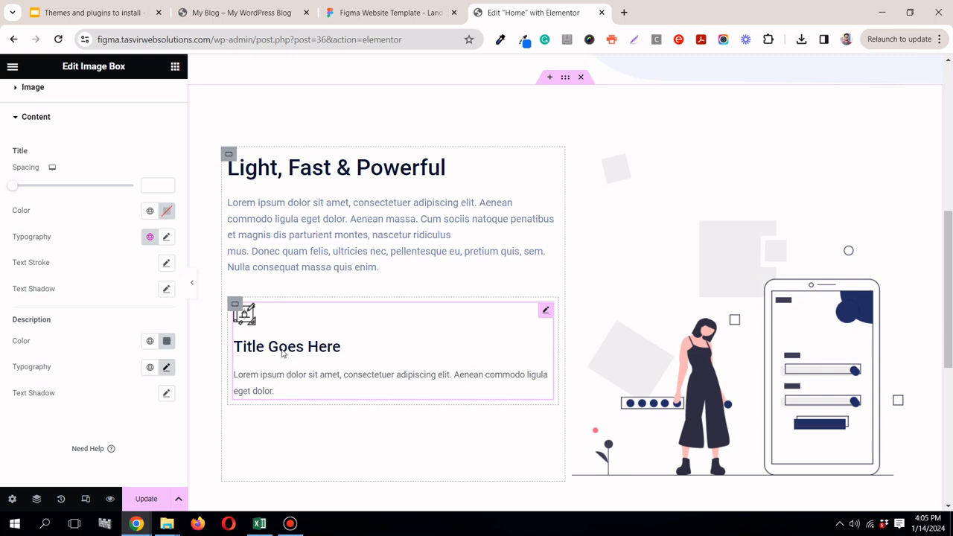
Step: Set the Image Box title's spacing to 3 and compare the gap above the description with the Figma design
scroll(66, 244, up, 2)
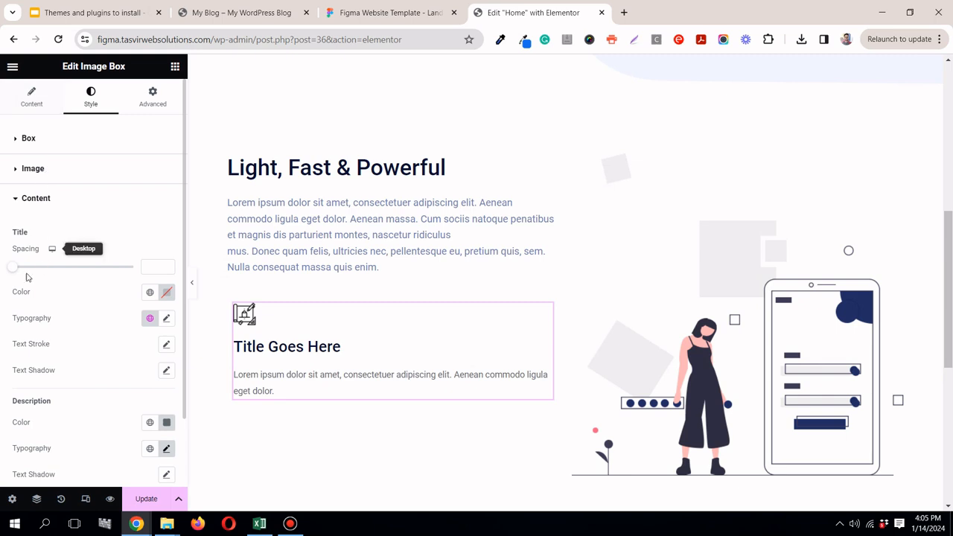
drag(13, 273, 17, 271)
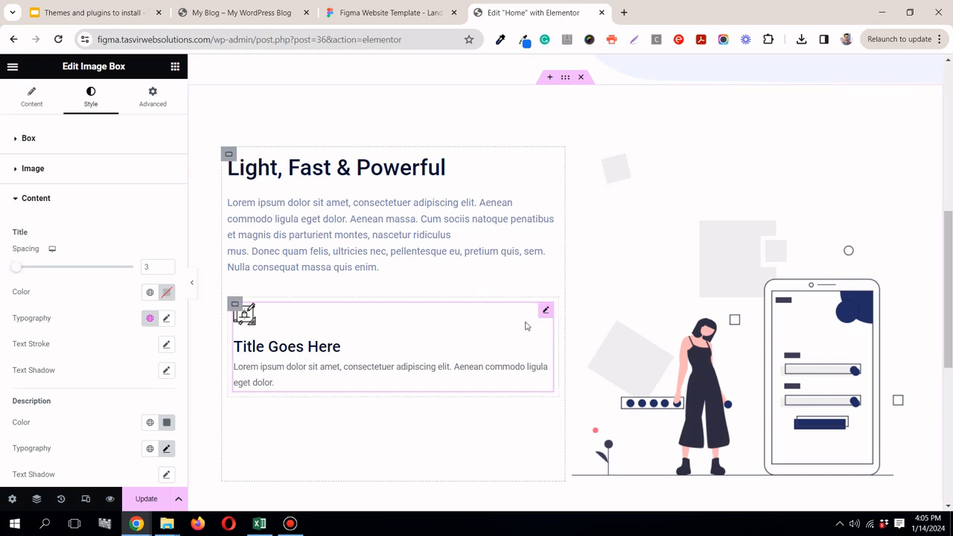
click(376, 5)
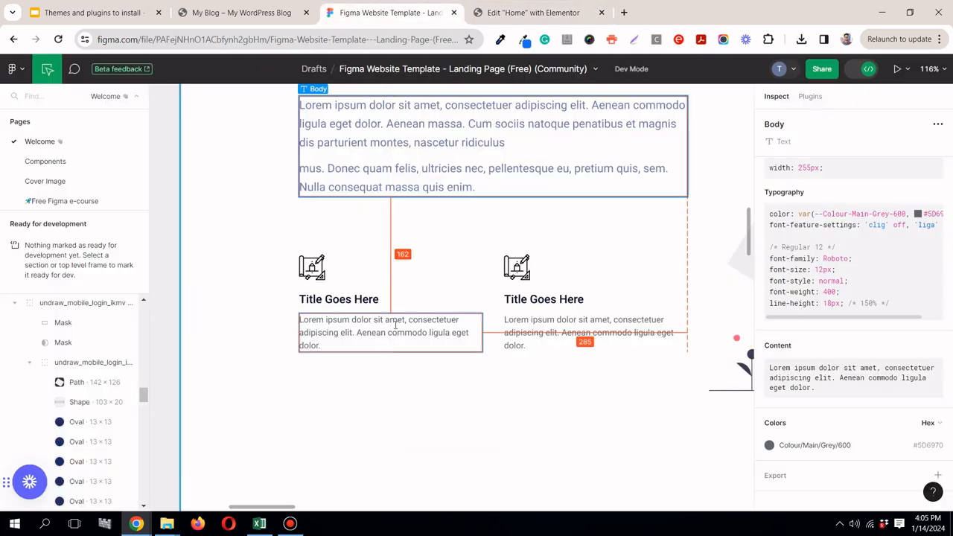
click(505, 18)
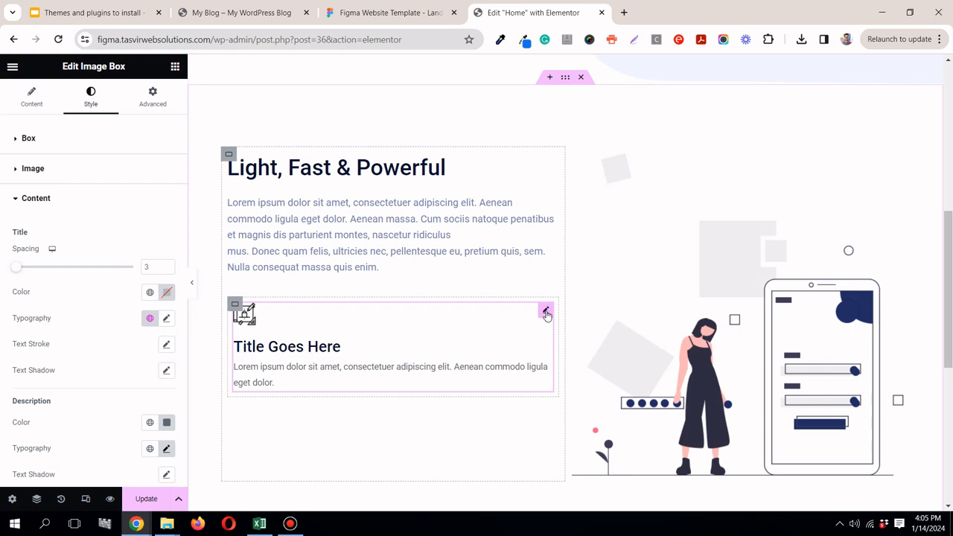
Step: Duplicate the Image Box and set the direction of the container holding both boxes to Row - horizontal
right_click(546, 312)
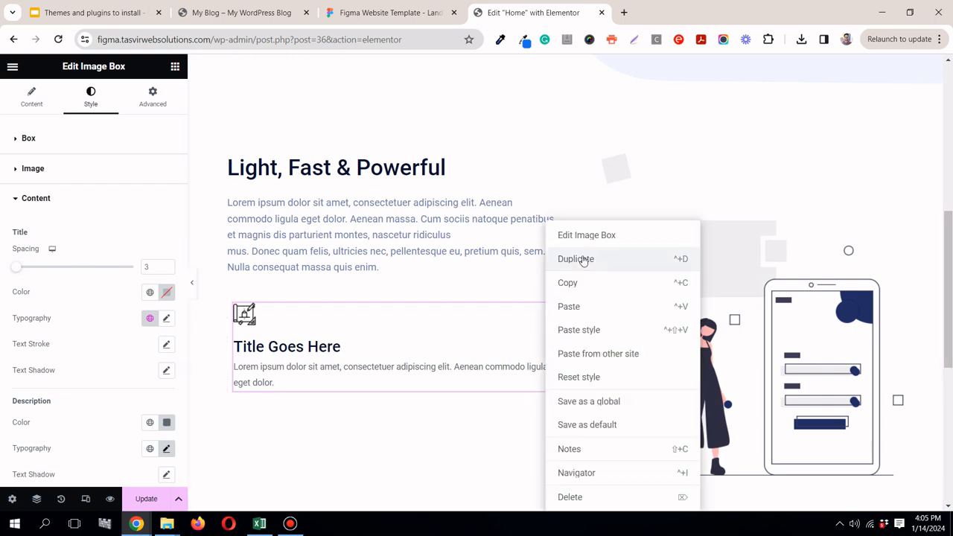
click(583, 260)
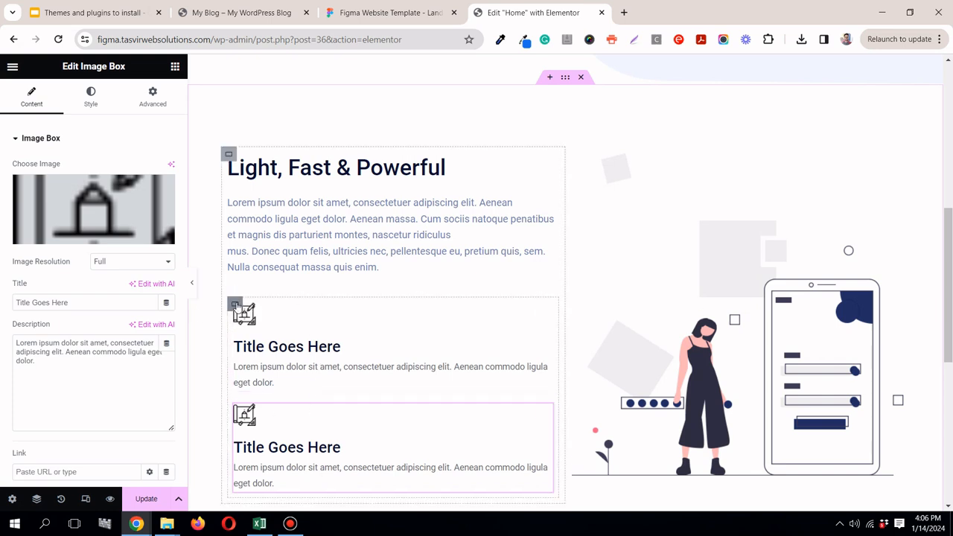
click(235, 304)
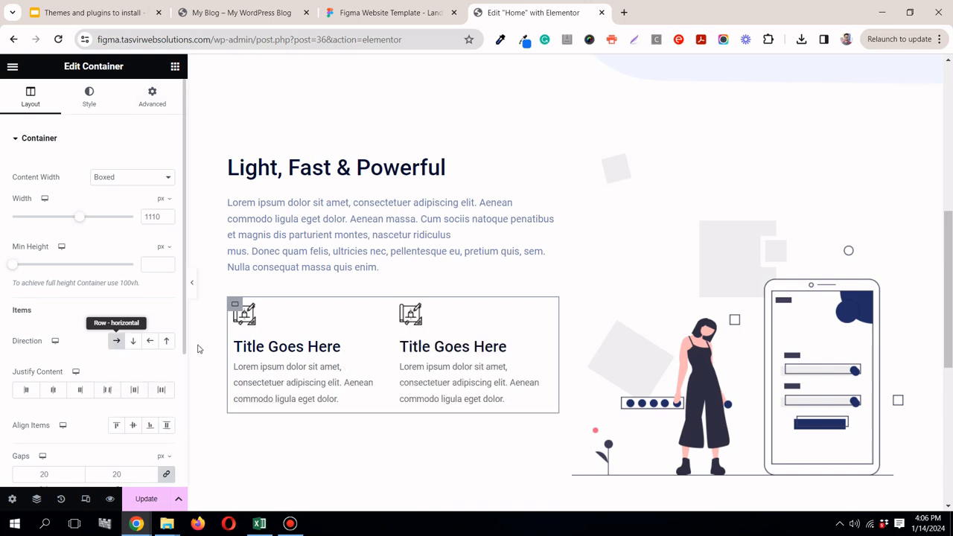
Step: Preview the section without the editing panel and compare its side-by-side Image Boxes with the Figma layout
click(192, 284)
click(396, 16)
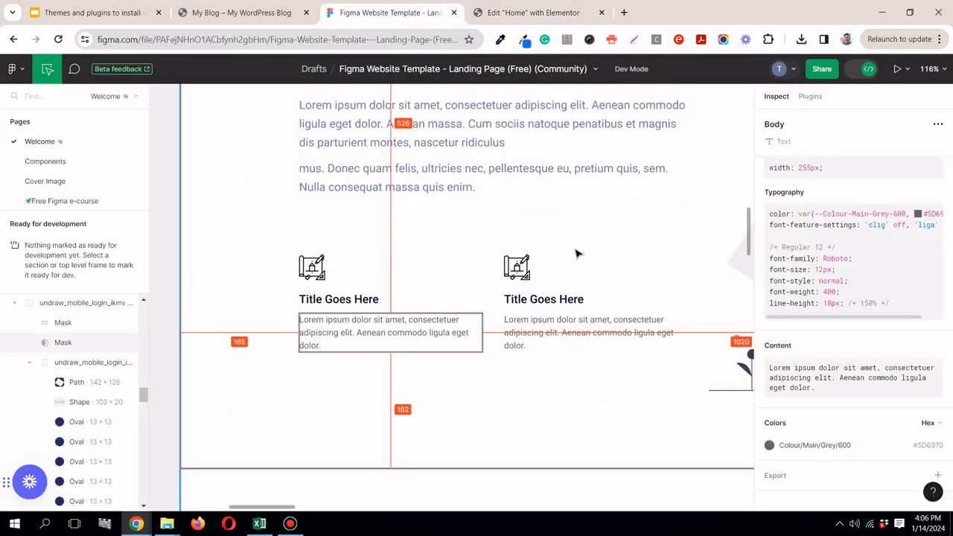
scroll(575, 254, down, 4)
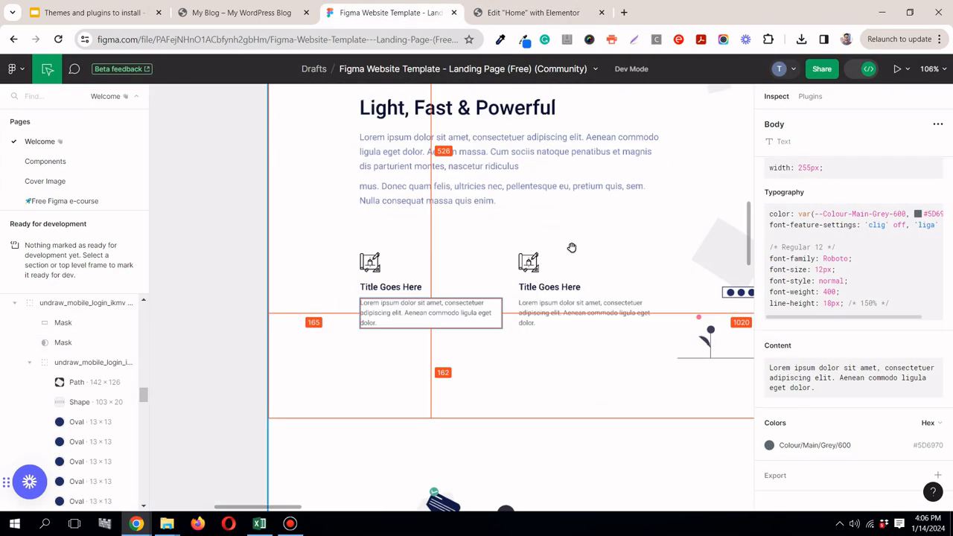
scroll(572, 248, down, 4)
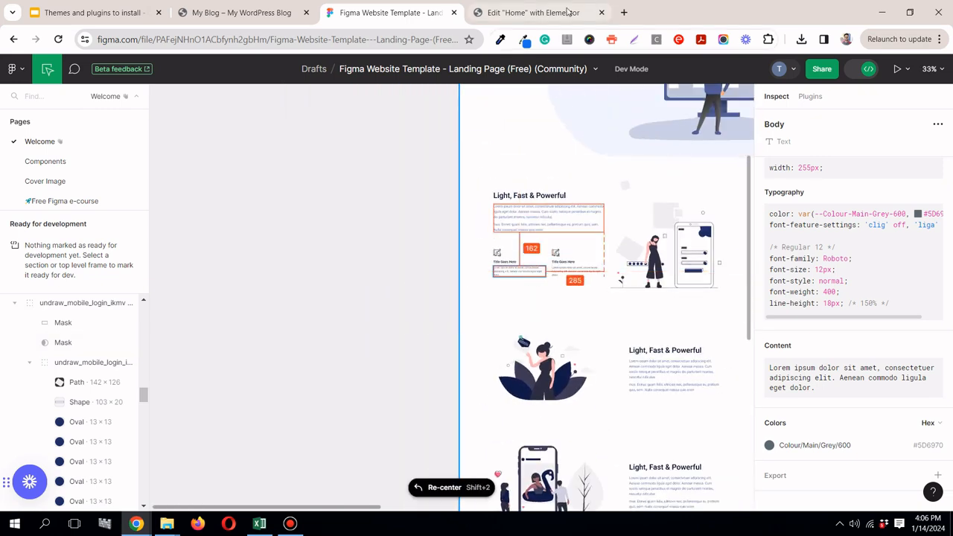
click(563, 11)
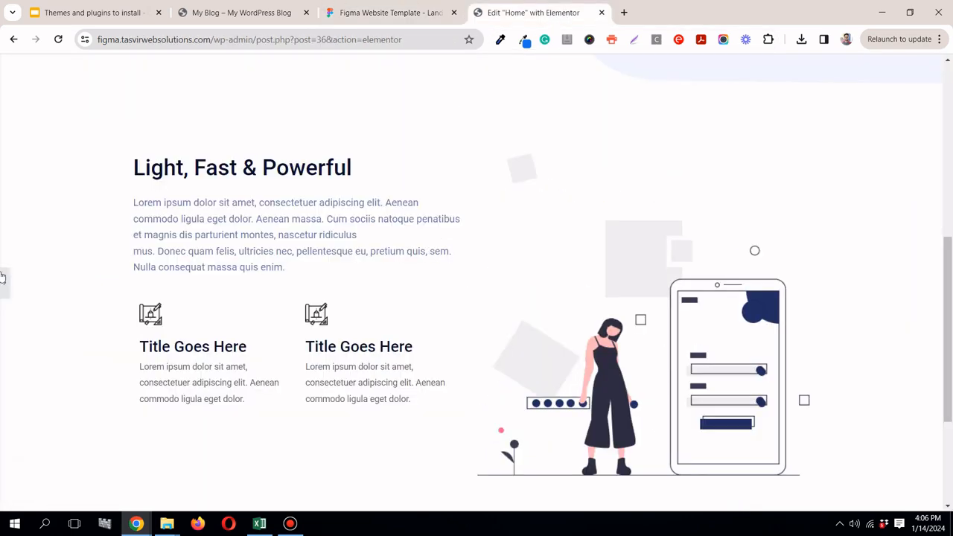
Step: Set the padding of the container holding the two Image Boxes to 0 on all sides and preview the section's alignment
click(153, 327)
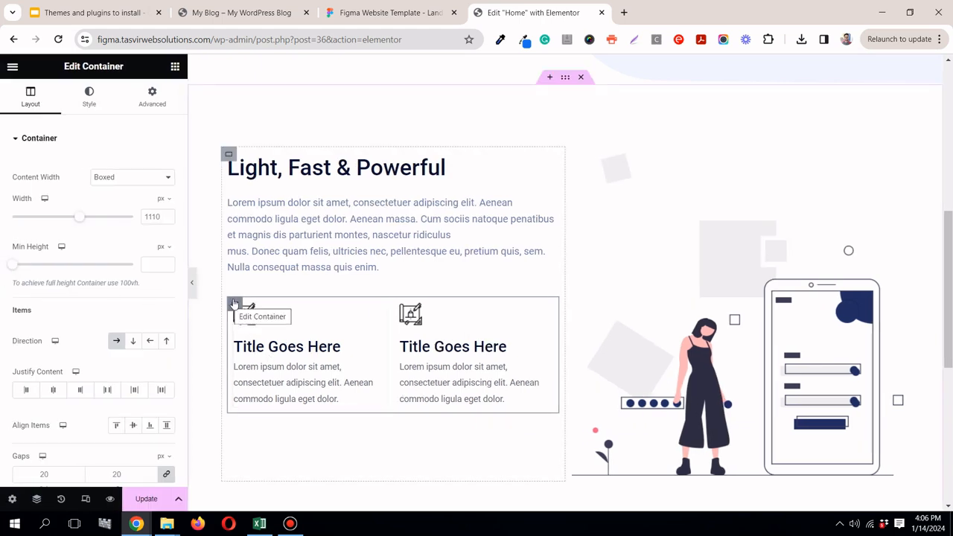
click(152, 97)
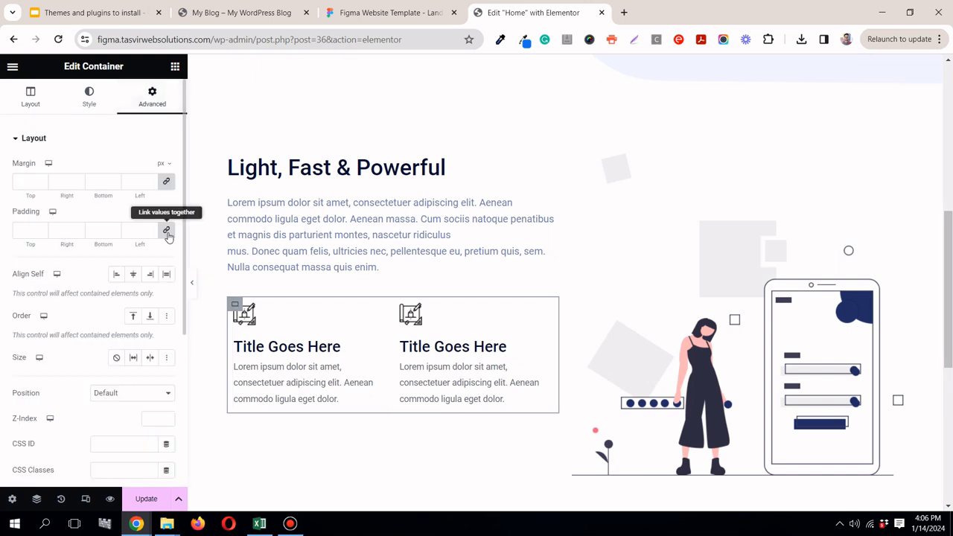
click(166, 232)
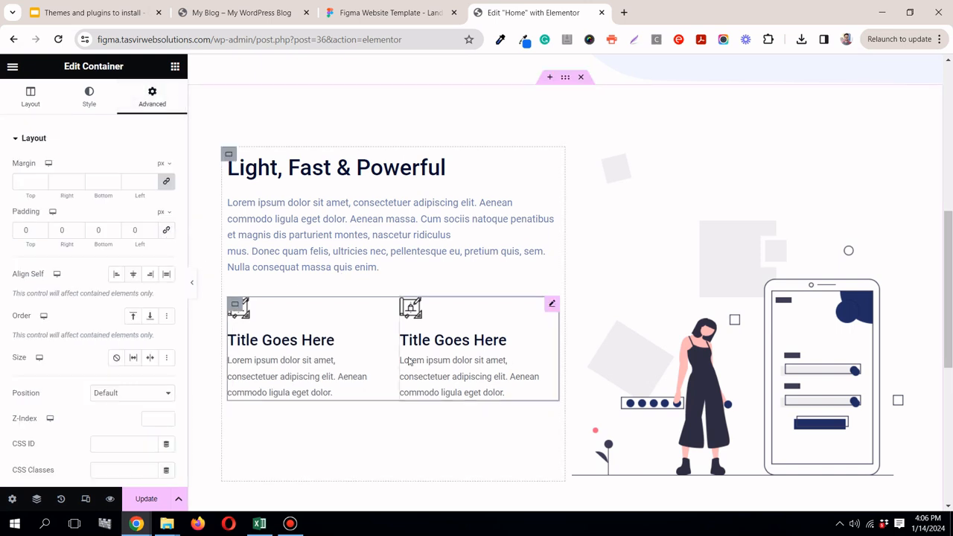
click(193, 286)
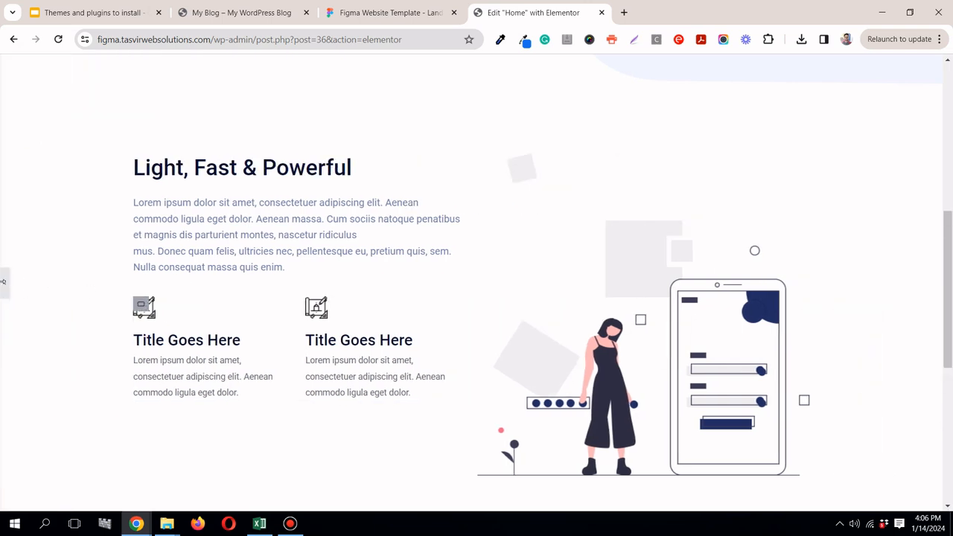
click(5, 283)
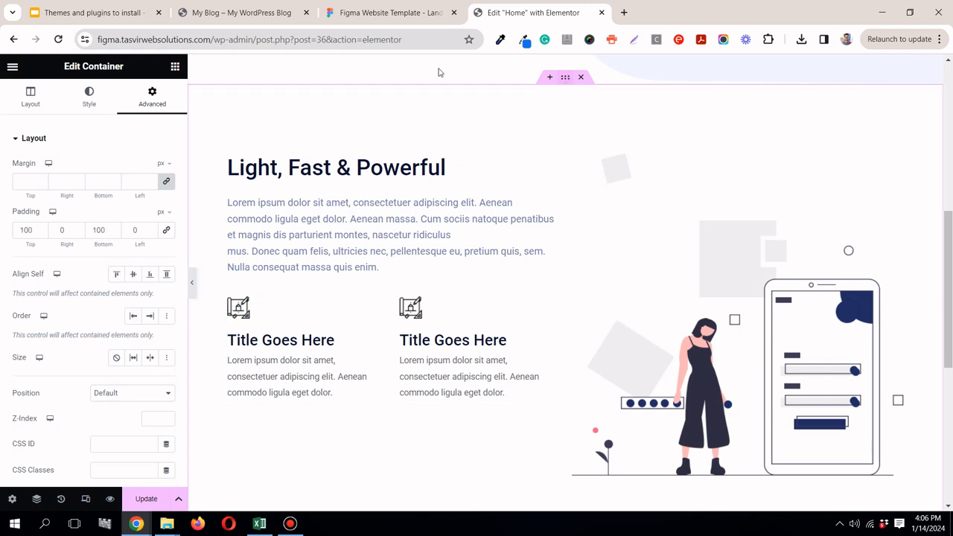
Step: Center-align the items of the Light, Fast & Powerful section's main container
click(37, 97)
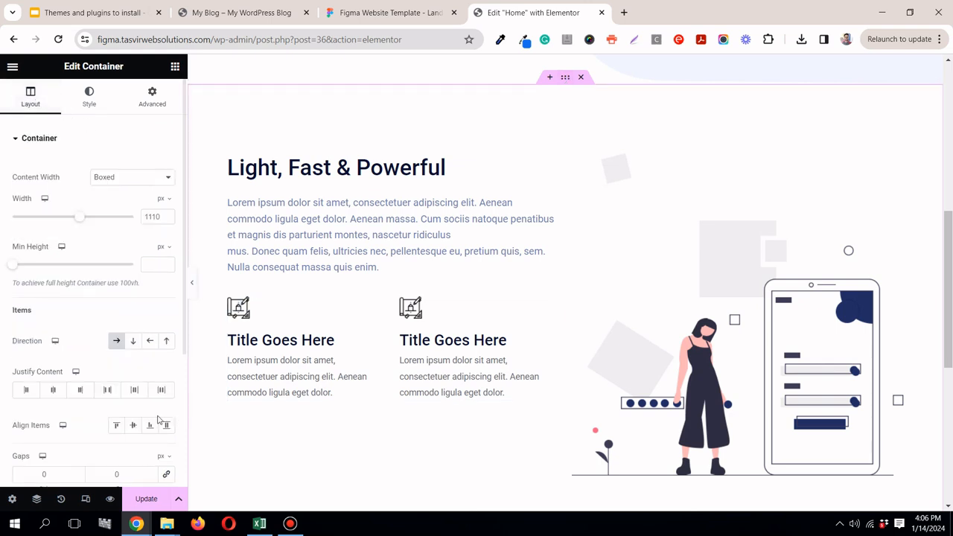
click(133, 426)
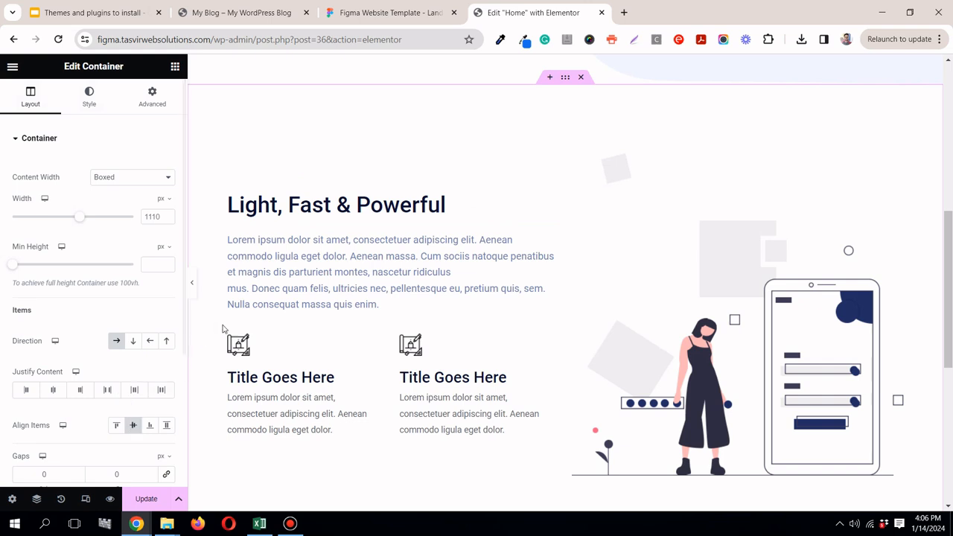
Step: Try resizing the text column freehand against the illustration column, comparing its proportions with the Figma design
drag(563, 305, 579, 304)
click(417, 12)
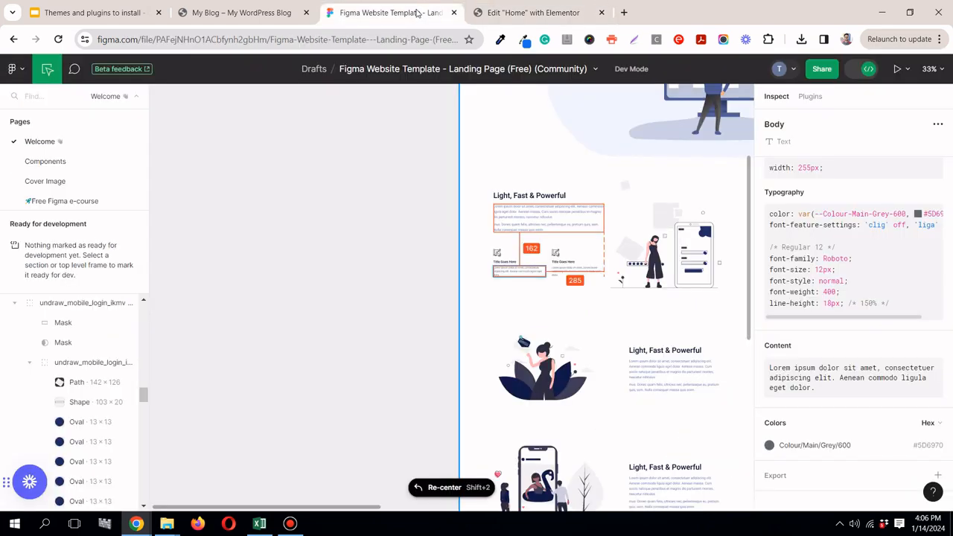
click(504, 16)
drag(543, 336, 565, 283)
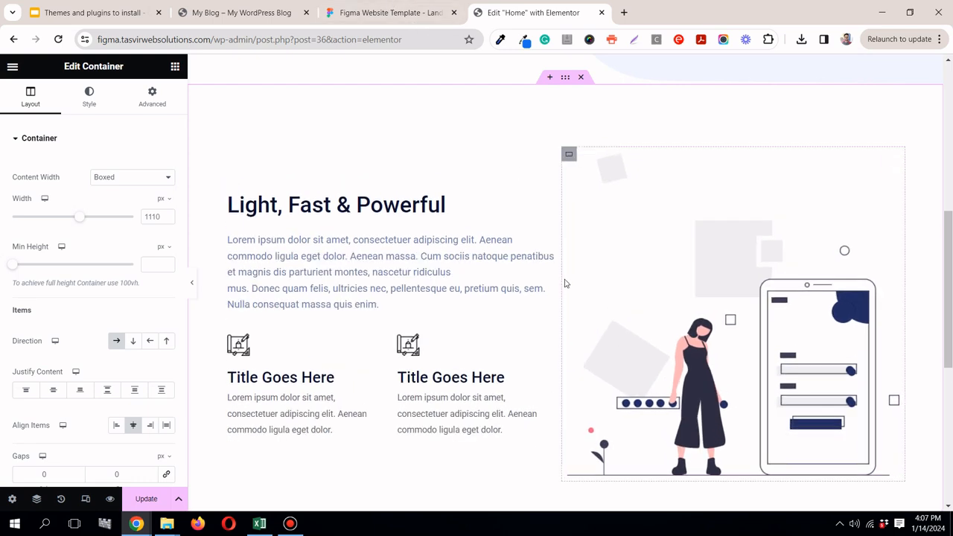
mouse_move(557, 271)
mouse_down()
mouse_move(597, 271)
mouse_move(569, 262)
mouse_up()
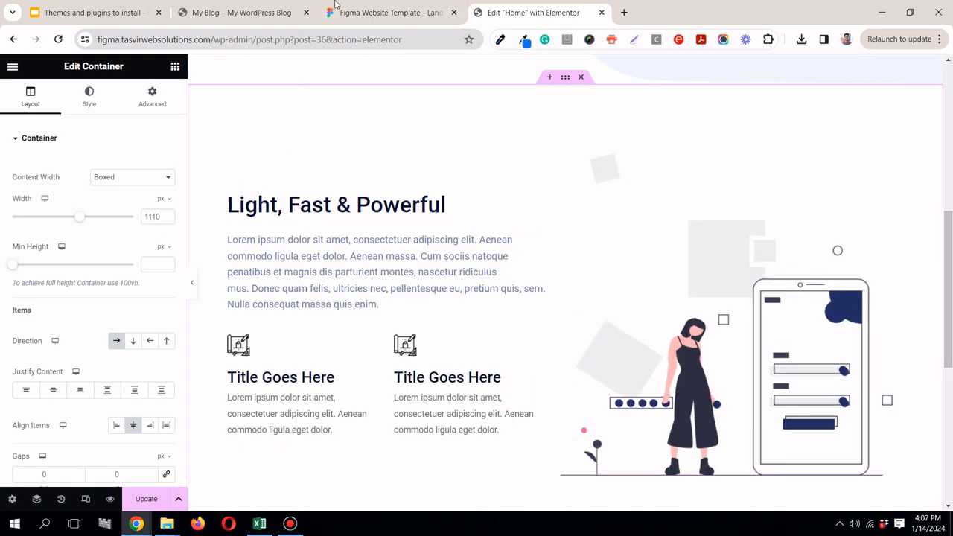
click(400, 22)
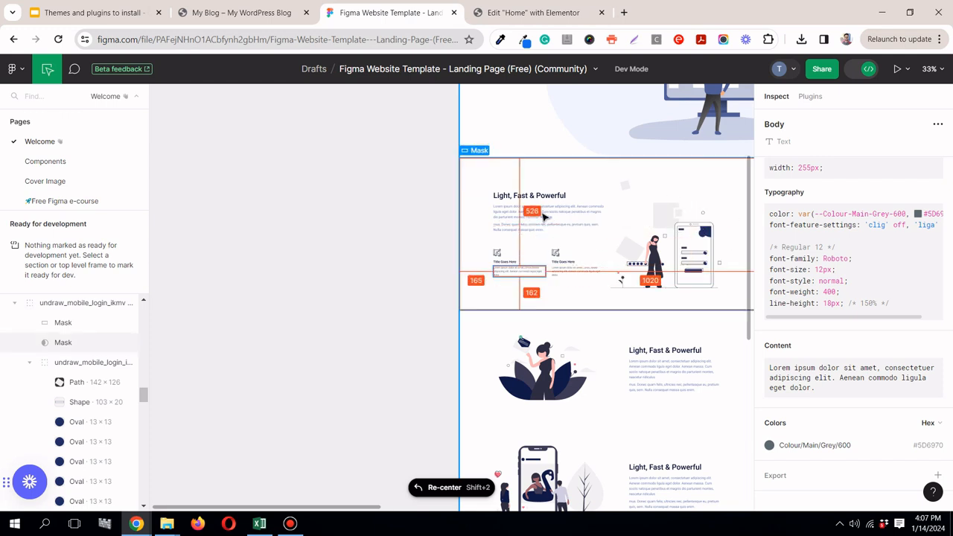
click(488, 13)
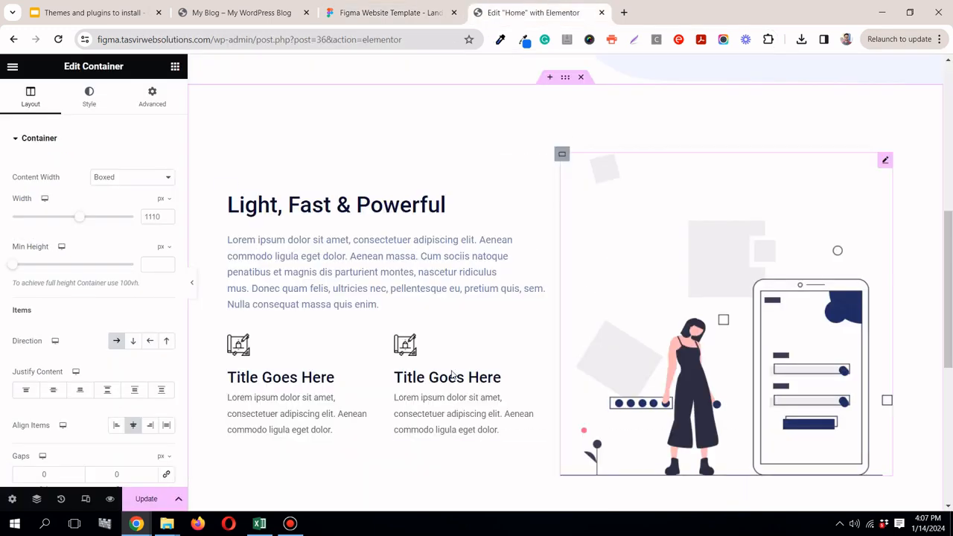
Step: Preview the page without the editing panel and compare the hero section's alignment with the Light, Fast & Powerful section
click(195, 283)
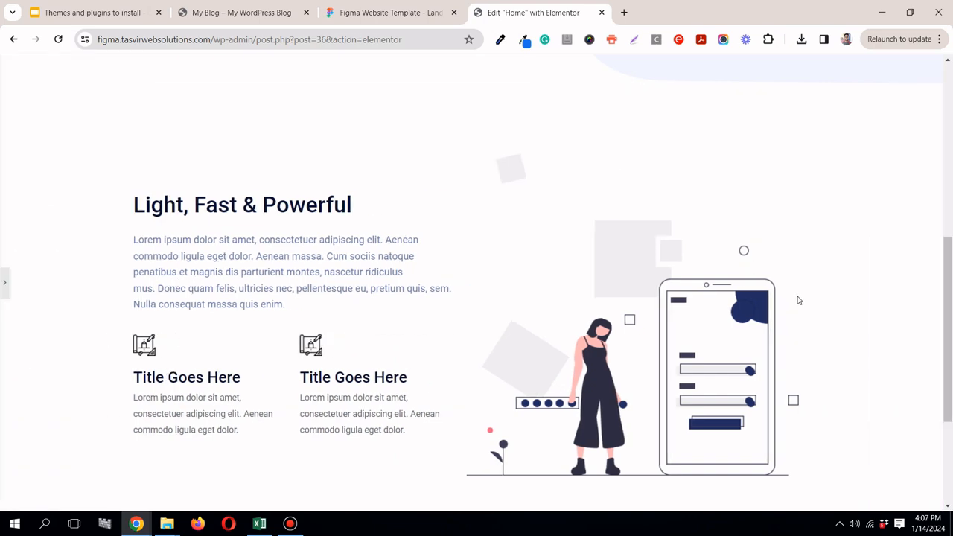
scroll(950, 261, up, 6)
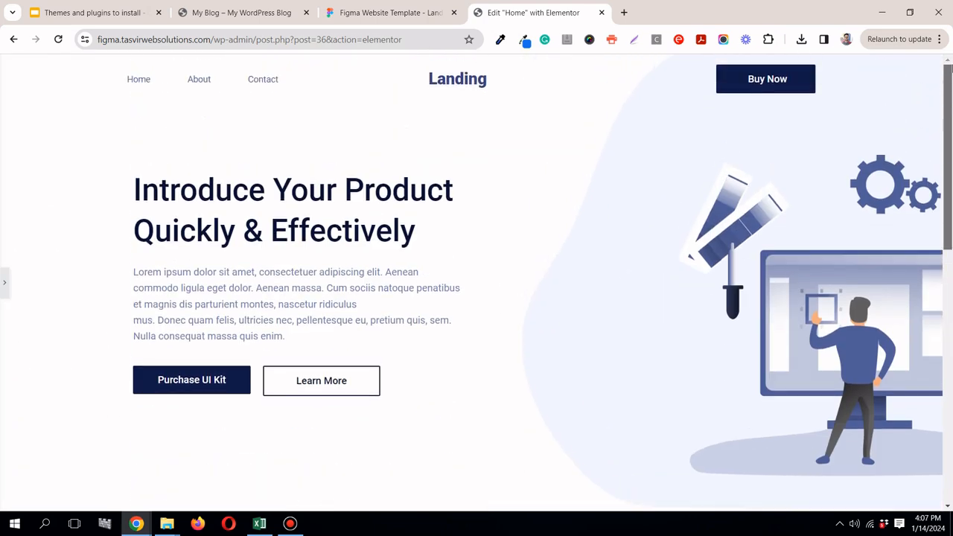
scroll(950, 253, down, 3)
scroll(950, 254, down, 4)
scroll(104, 269, up, 1)
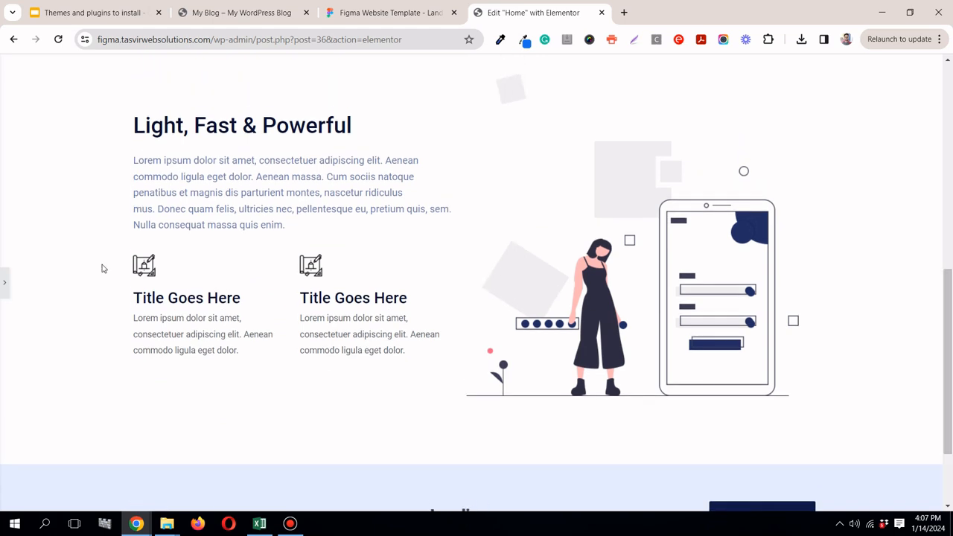
click(8, 292)
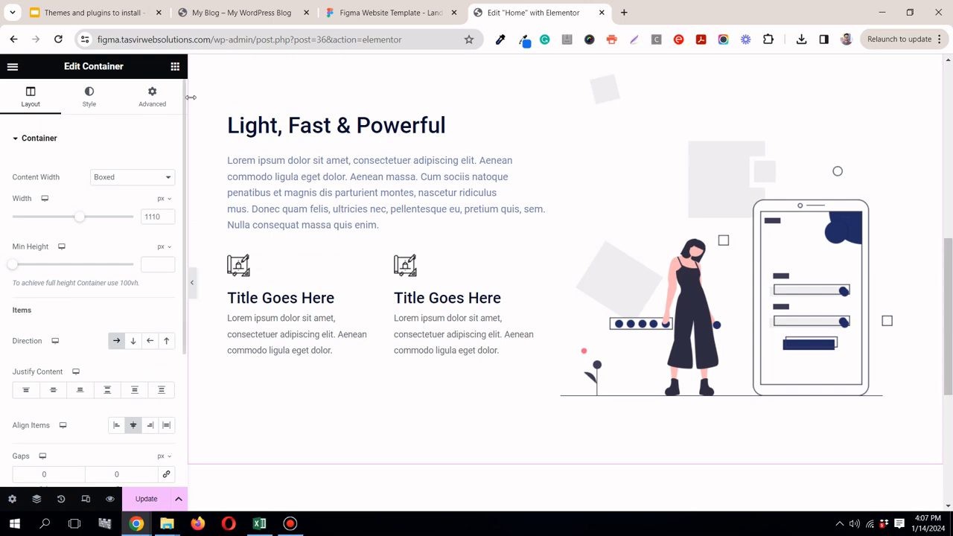
Step: Set the width of the container holding the heading, text and Image Boxes to 55% and check the result against the Figma design
click(229, 111)
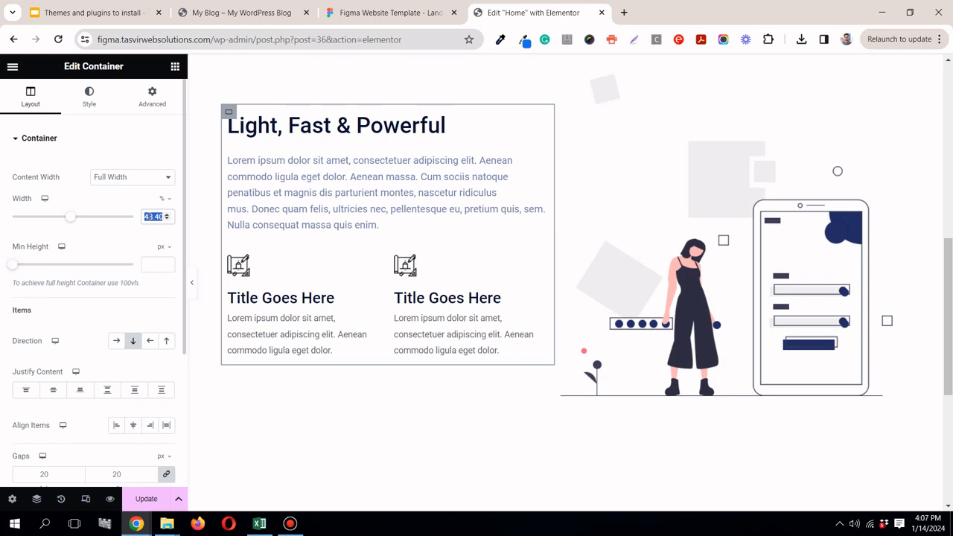
text(58)
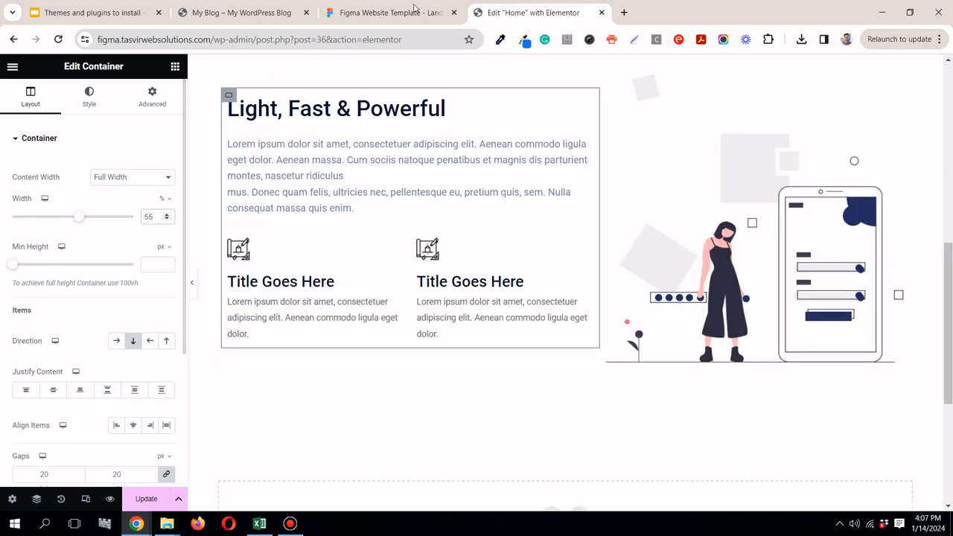
click(384, 13)
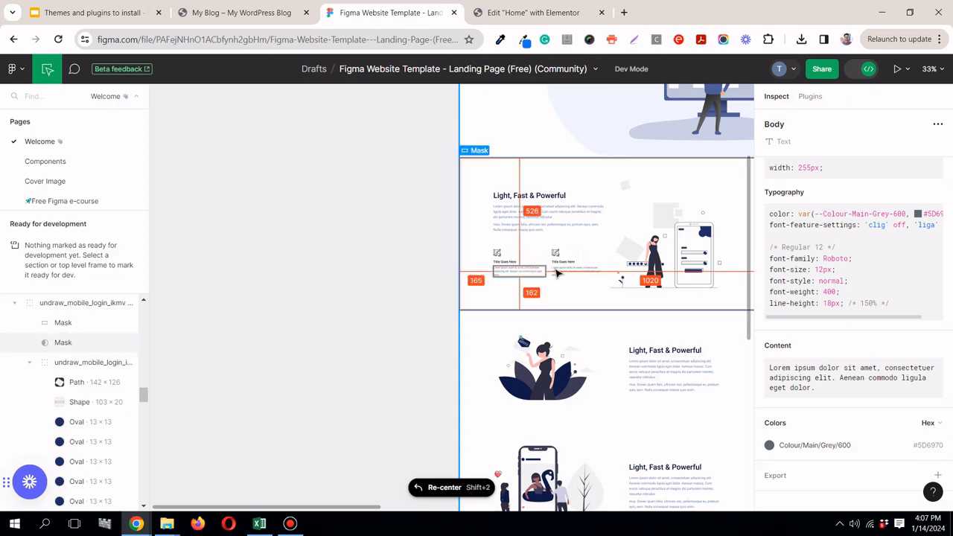
scroll(558, 274, up, 3)
scroll(572, 279, up, 1)
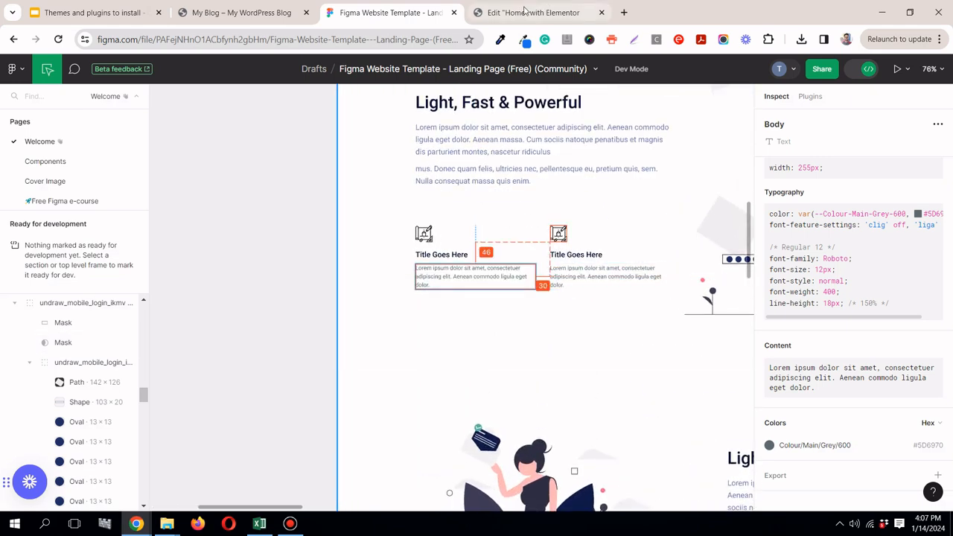
click(525, 11)
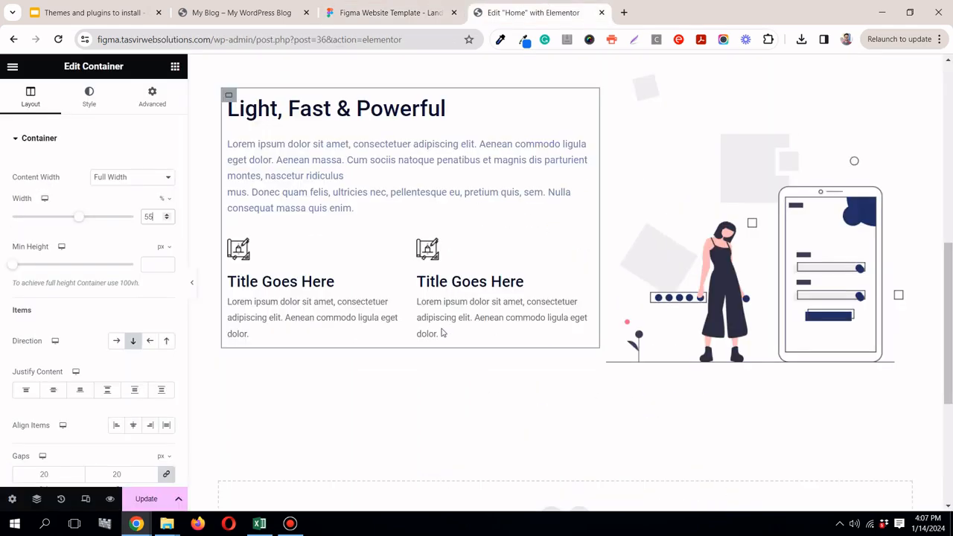
click(193, 286)
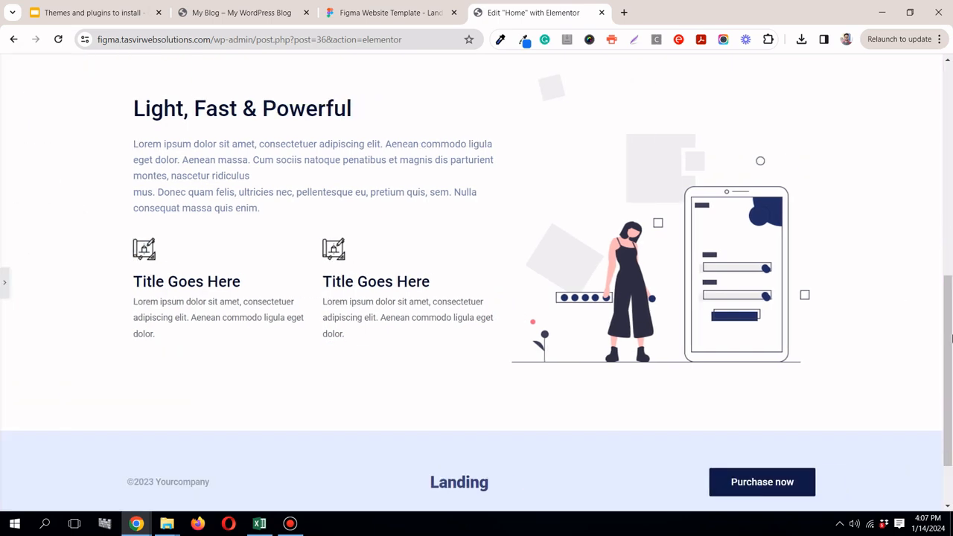
scroll(952, 339, up, 2)
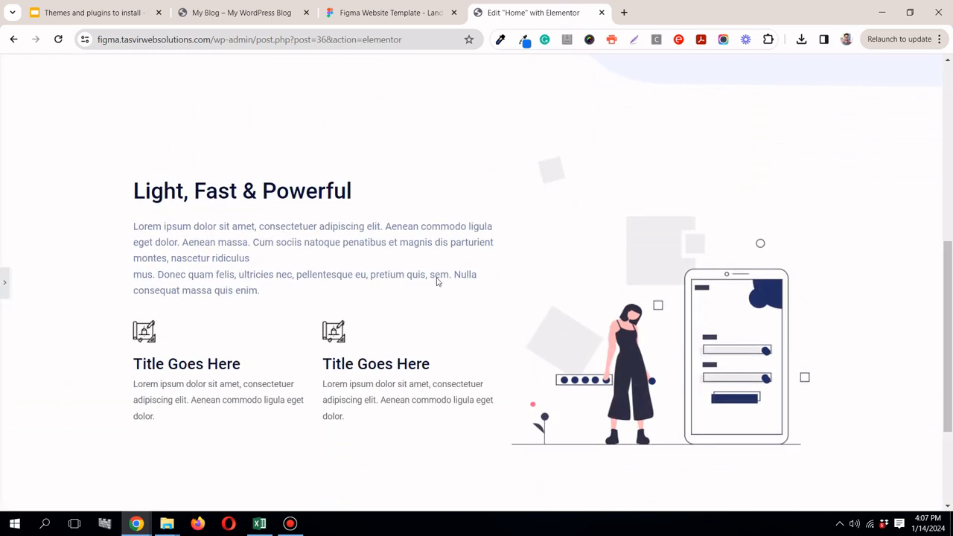
click(6, 281)
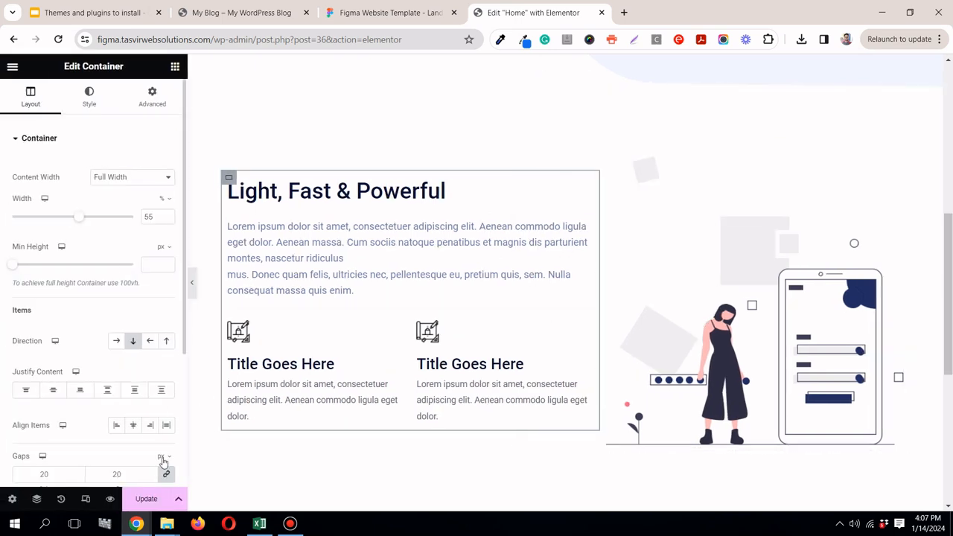
Step: Examine the remaining Light, Fast & Powerful sections in the Figma design and preview the finished section in Elementor again
click(373, 15)
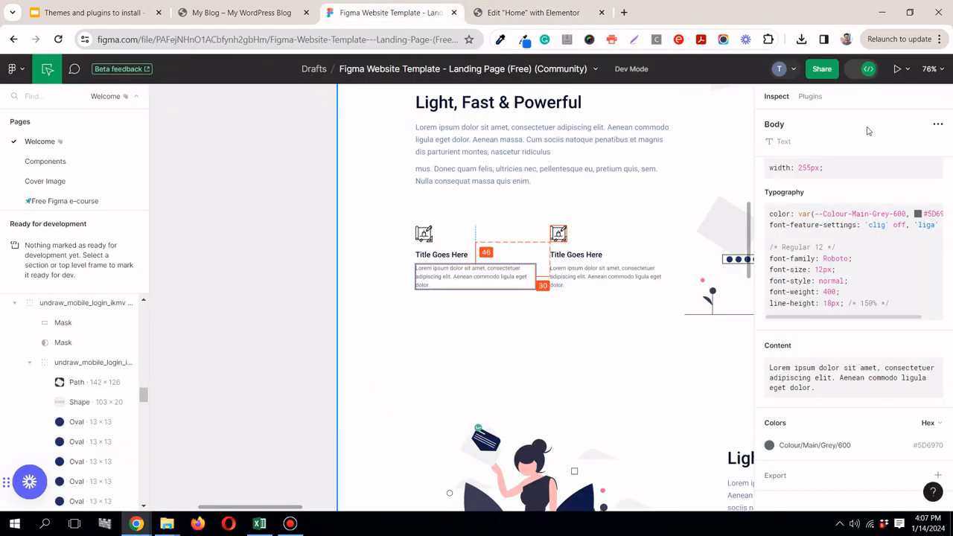
scroll(952, 340, down, 1)
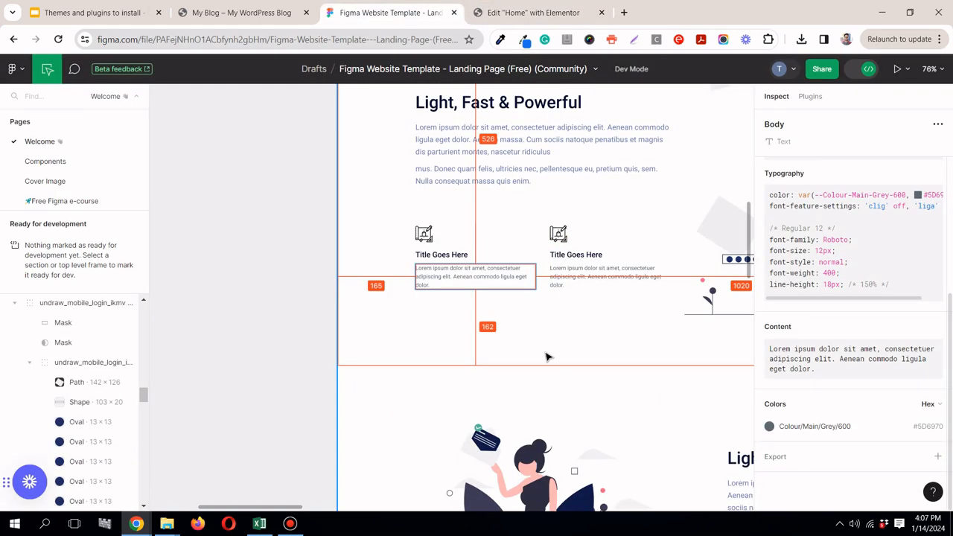
scroll(461, 301, down, 2)
scroll(461, 304, down, 6)
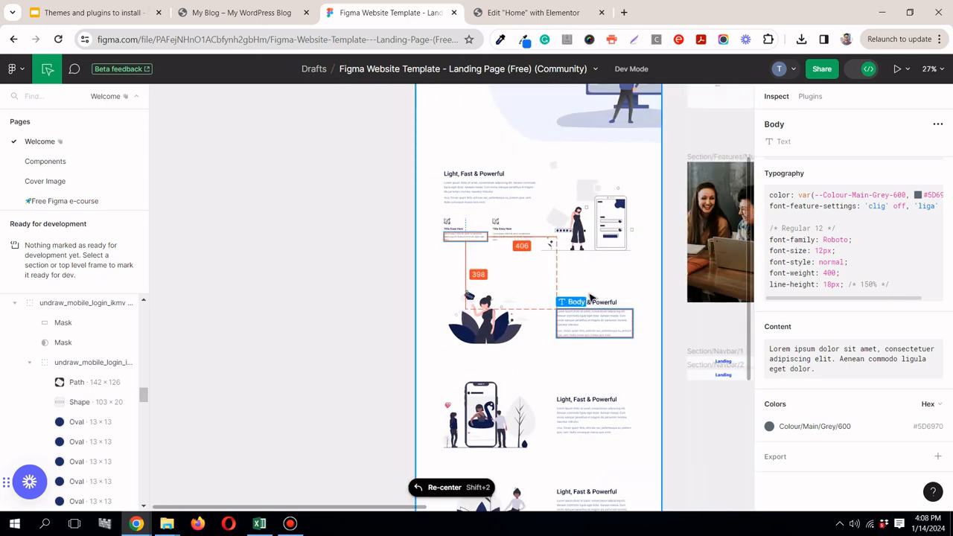
scroll(586, 349, down, 7)
scroll(585, 353, up, 4)
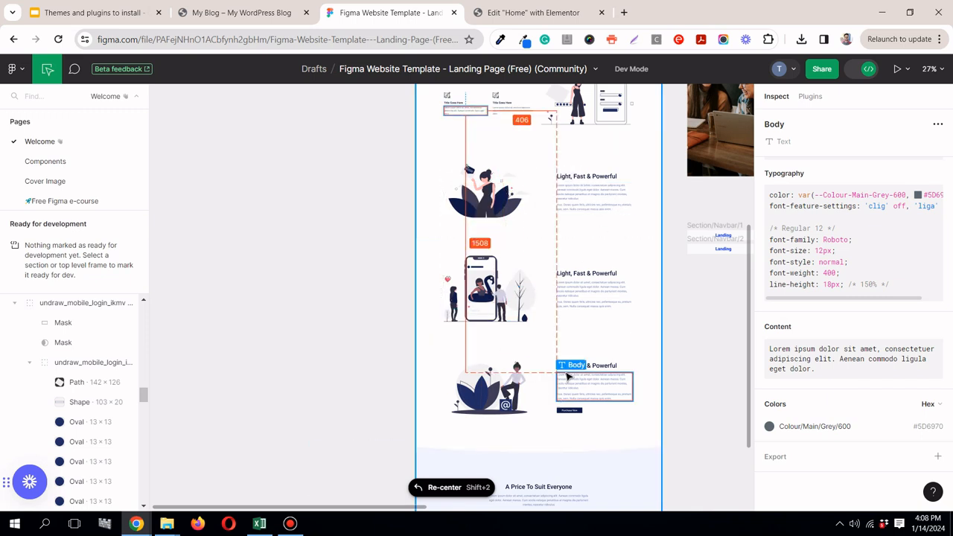
click(526, 13)
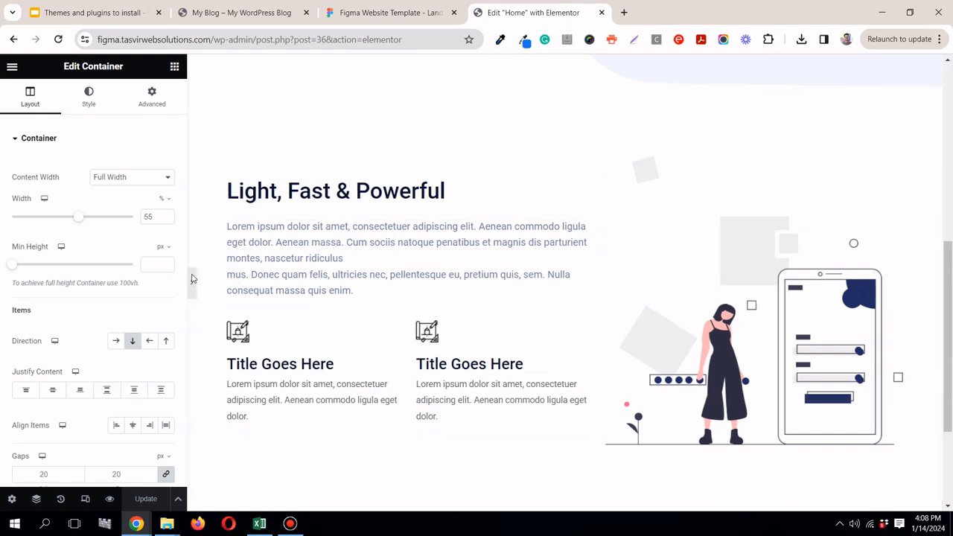
click(192, 279)
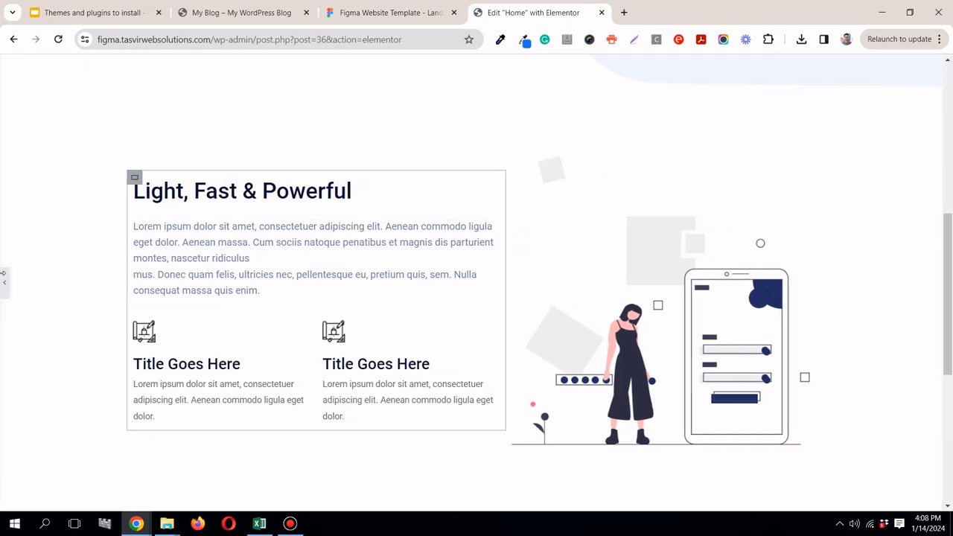
click(2, 279)
Step: Add a container with two equal columns below the finished section, following the next section of the Figma design
scroll(951, 305, down, 1)
scroll(951, 305, down, 2)
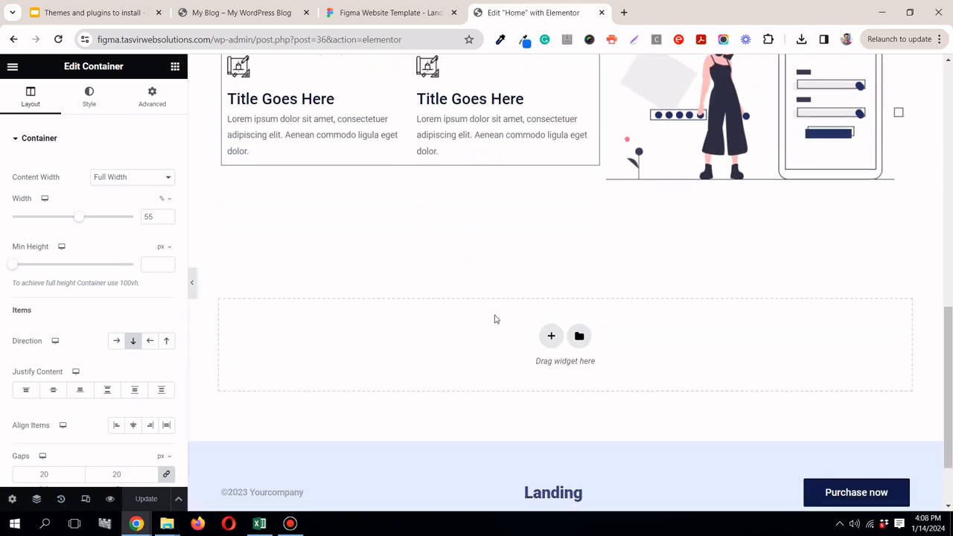
click(552, 337)
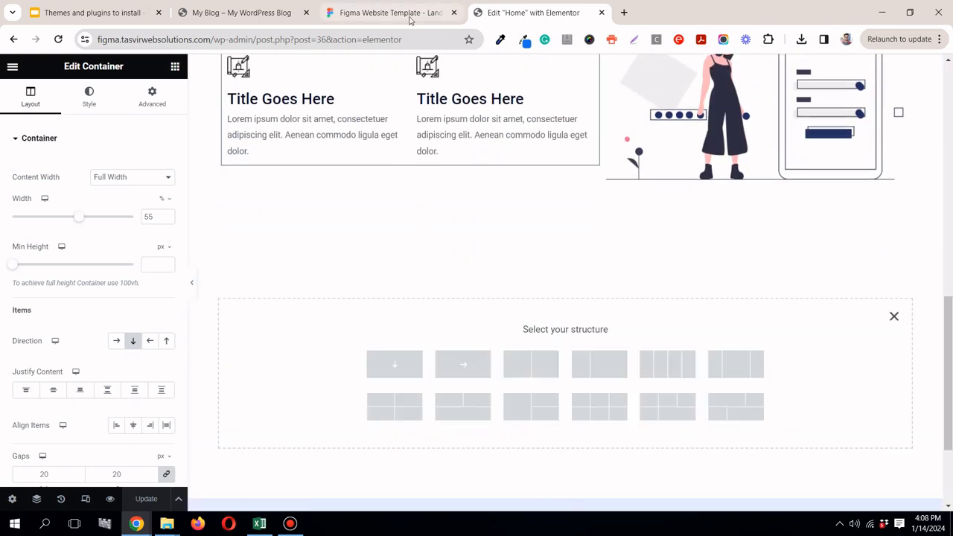
click(408, 20)
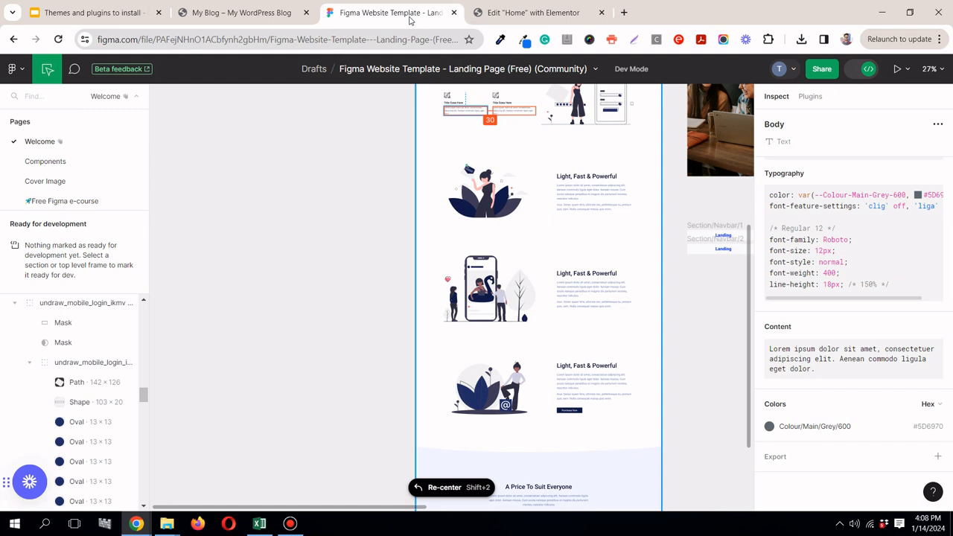
click(479, 9)
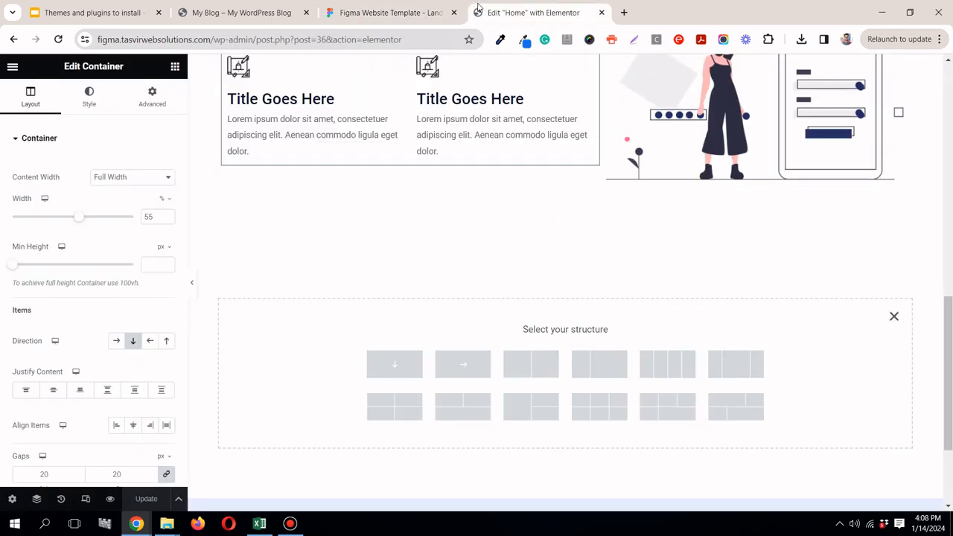
click(531, 364)
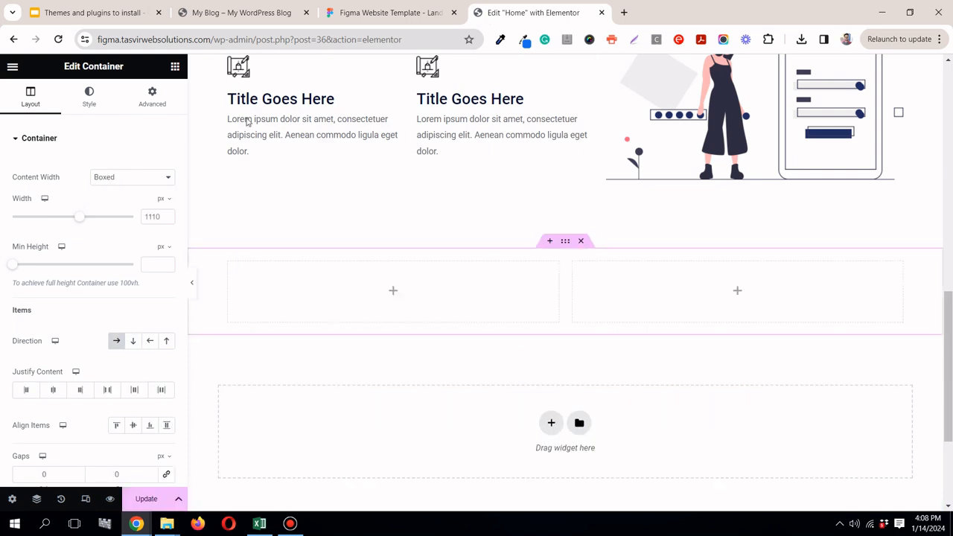
Step: Place an Image widget in the first column of the new container and open the media library for its picture
click(175, 67)
click(402, 12)
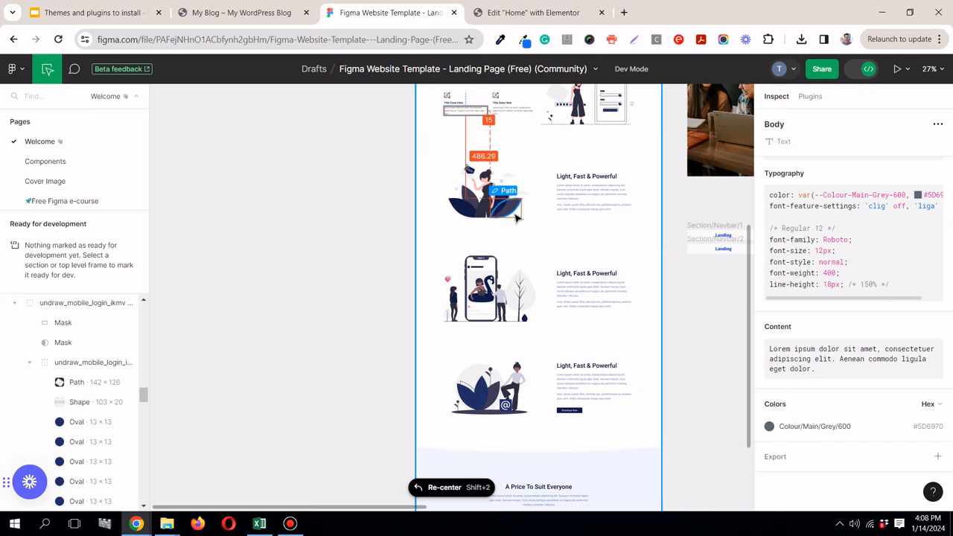
click(525, 12)
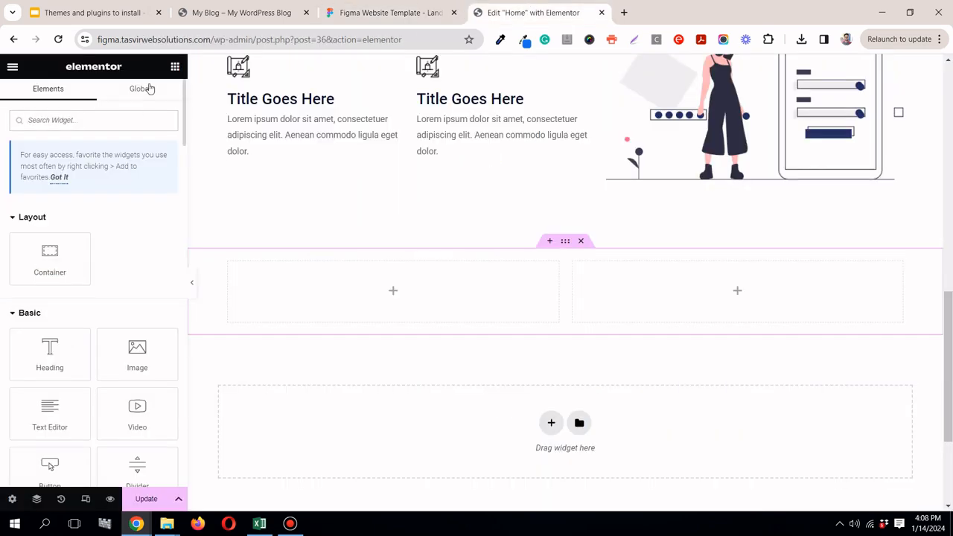
drag(359, 294, 375, 300)
click(112, 216)
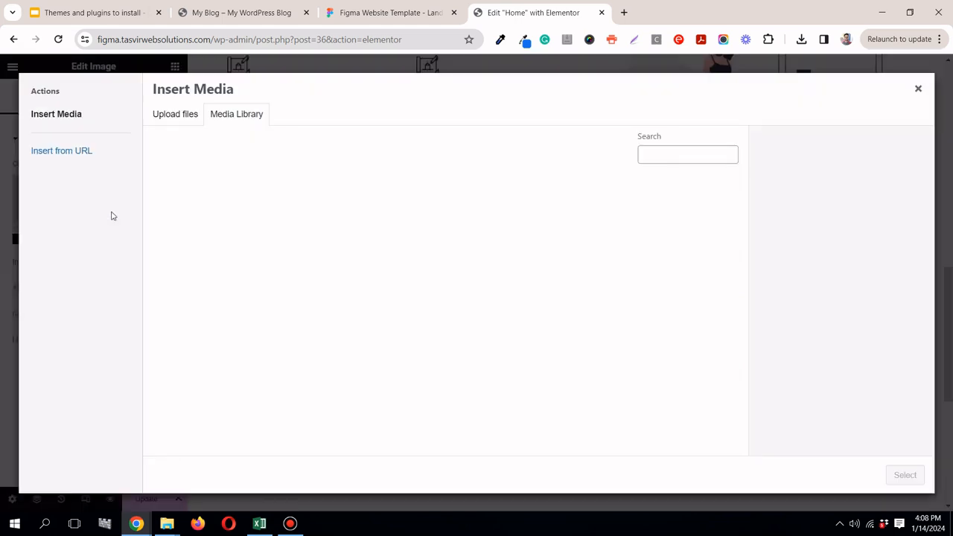
Step: Switch to the Figma design and export the undraw_happy_news_hxmt illustration group as a 1x PNG
click(389, 15)
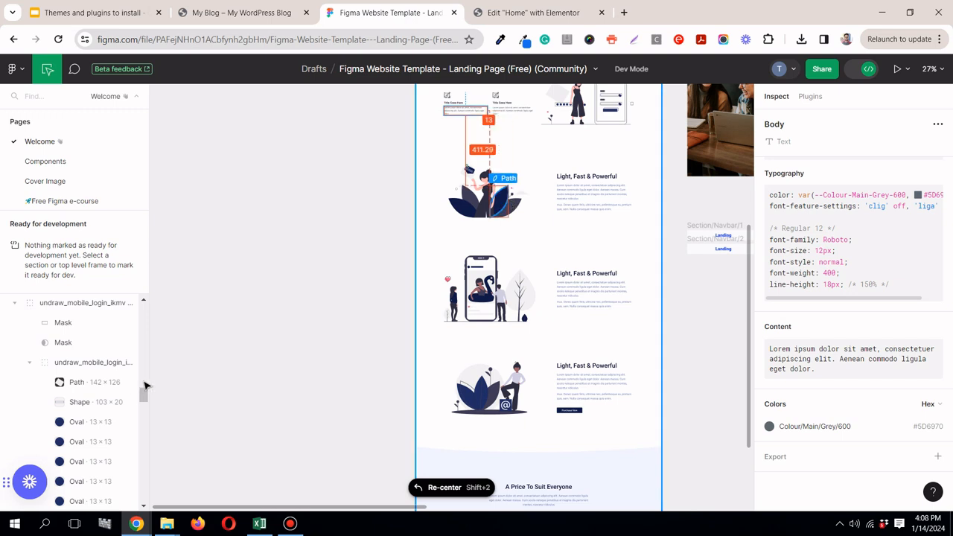
click(146, 384)
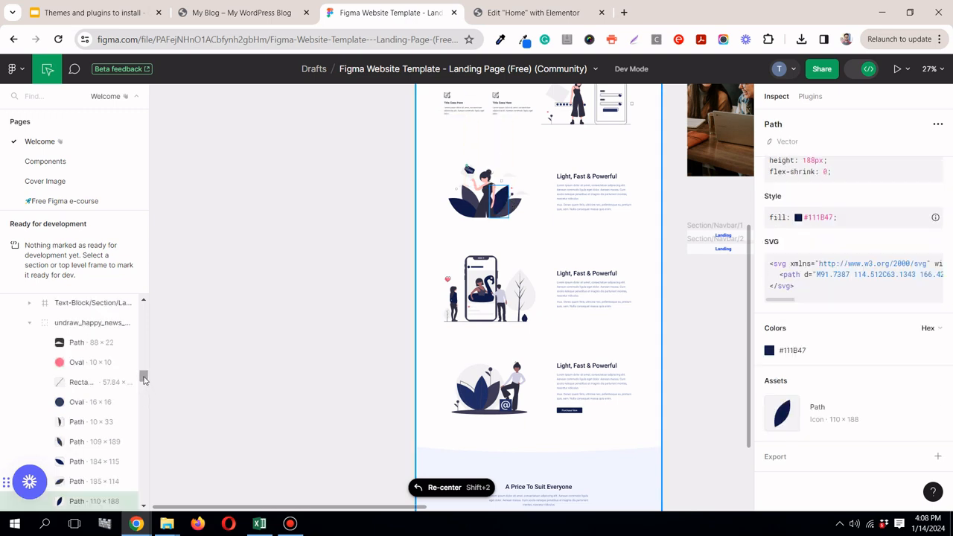
mouse_move(144, 382)
mouse_down()
mouse_move(145, 309)
mouse_move(144, 391)
mouse_move(144, 375)
mouse_up()
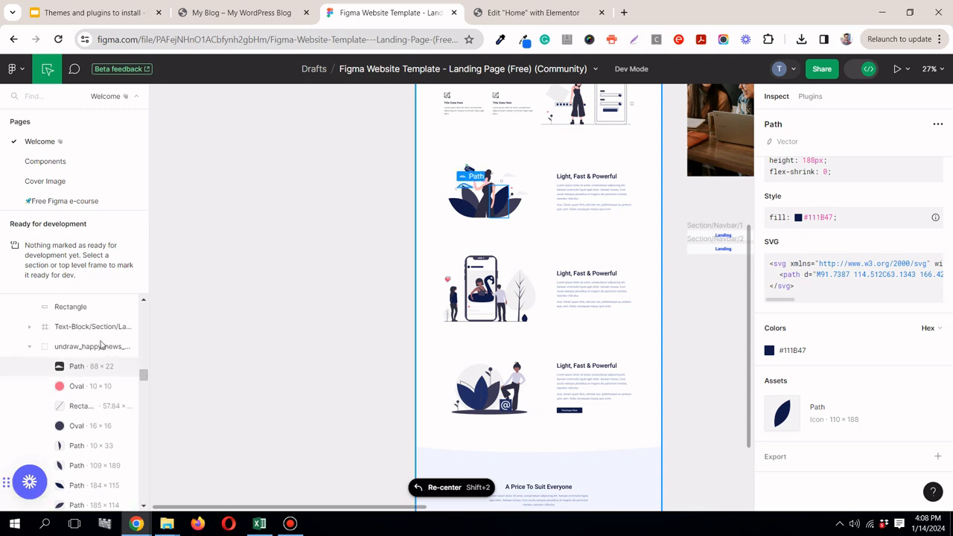
click(97, 346)
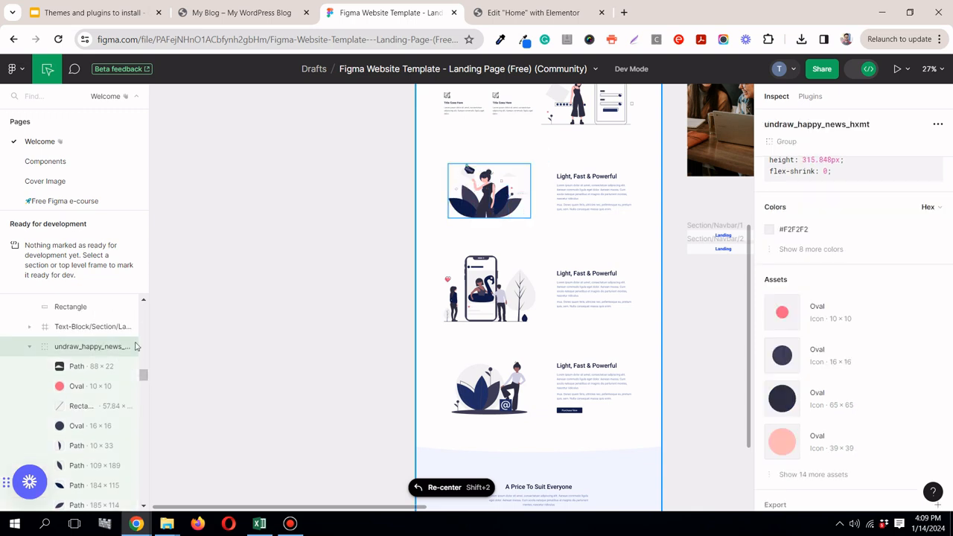
scroll(951, 358, down, 1)
scroll(951, 358, down, 1)
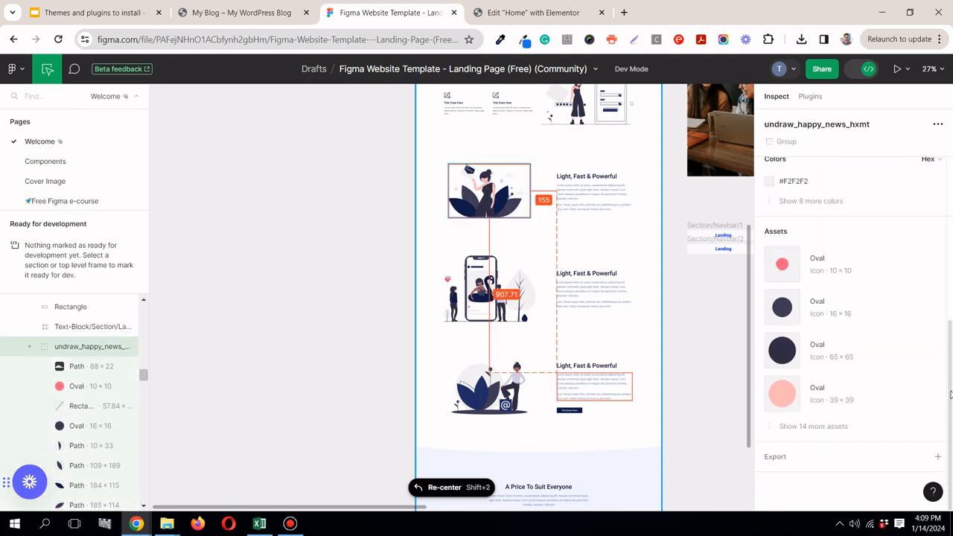
click(938, 457)
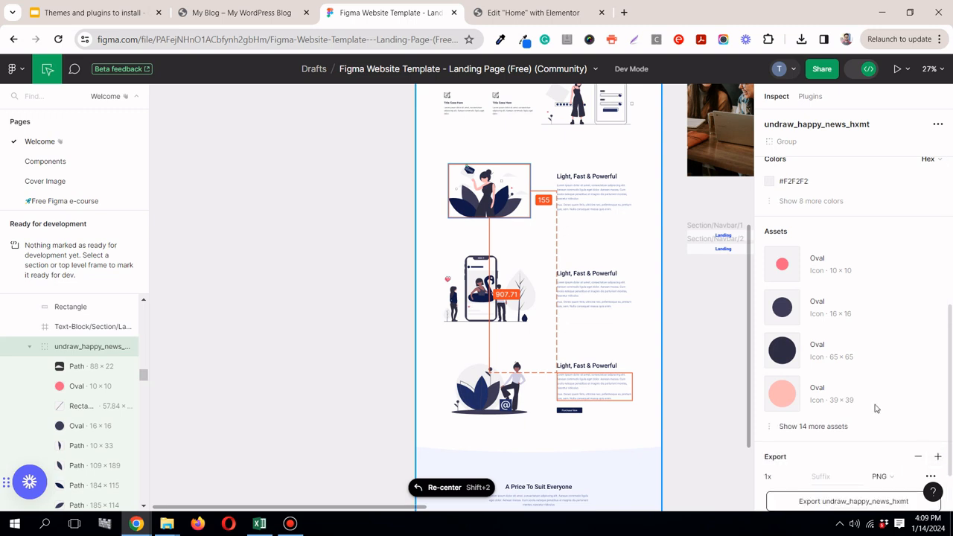
scroll(874, 404, up, 2)
scroll(874, 405, down, 3)
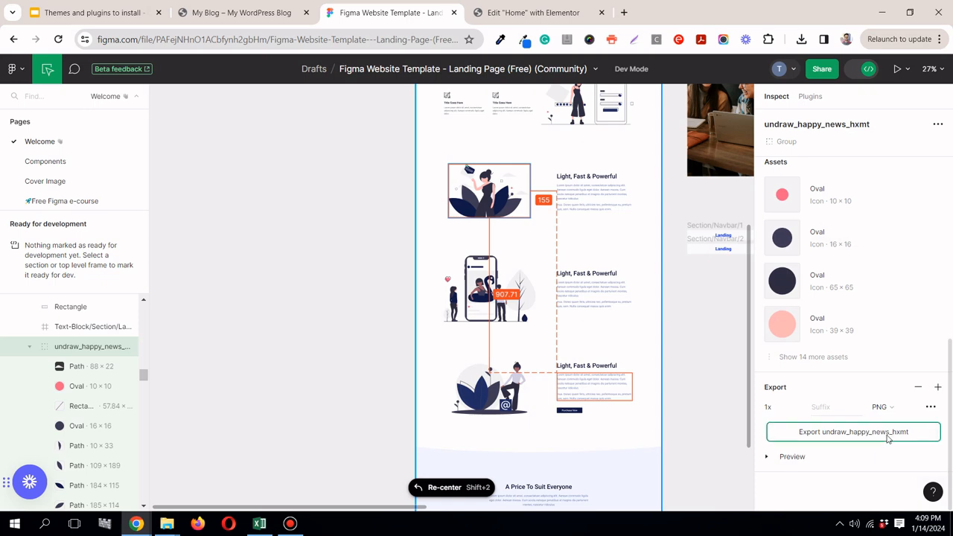
click(886, 440)
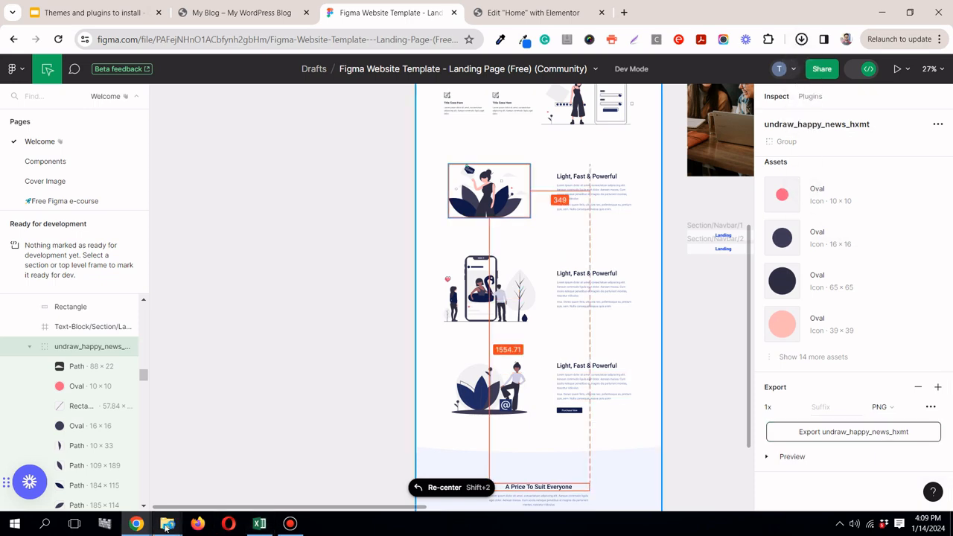
Step: Close the Icon-Position folder window in File Explorer and return to the Elementor editor
mouse_move(167, 527)
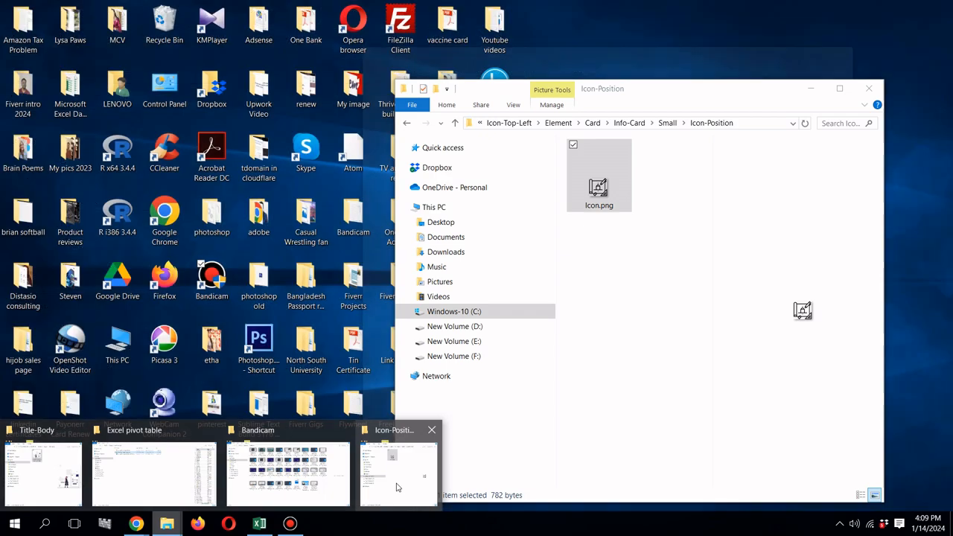
click(396, 487)
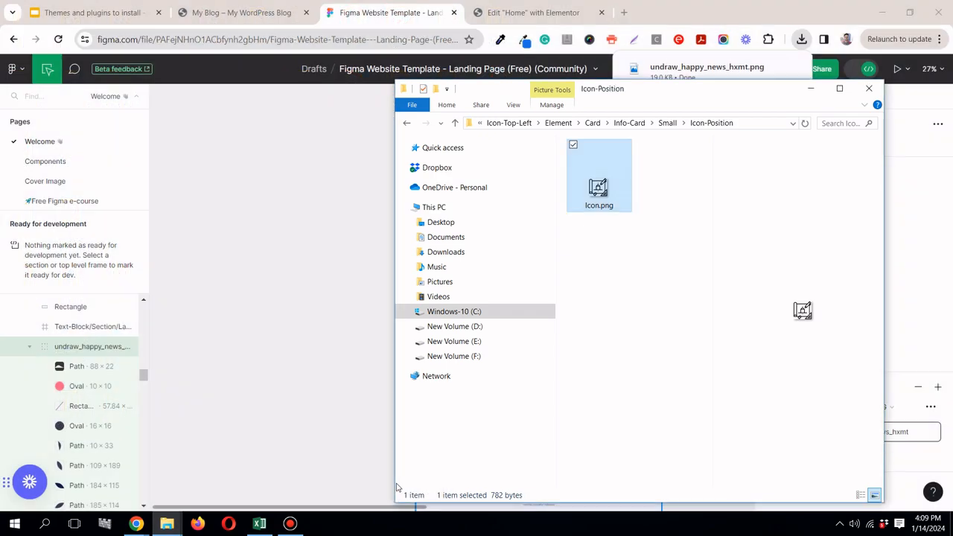
click(869, 89)
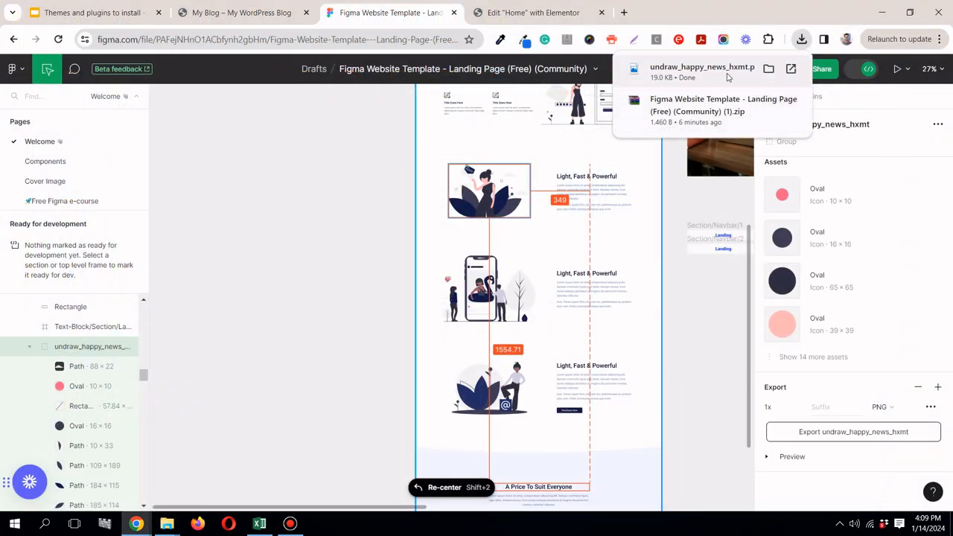
click(498, 12)
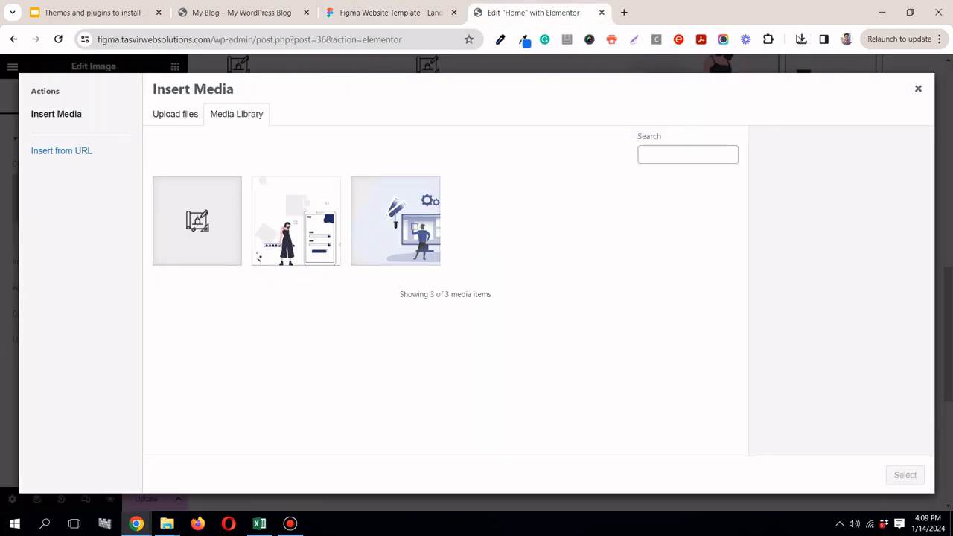
click(802, 39)
click(793, 67)
click(915, 90)
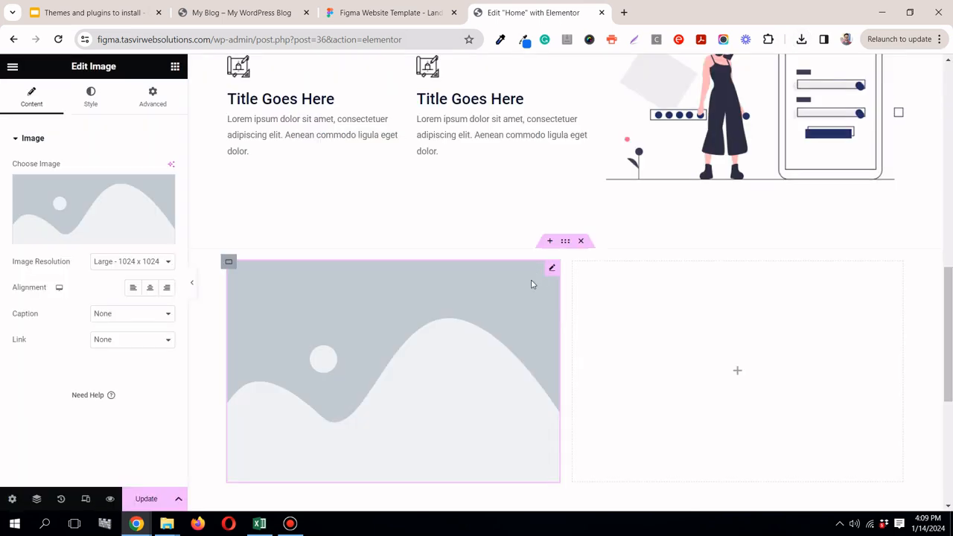
Step: Upload the downloaded undraw_happy_news_hxmt.png to the media library and insert it into the Image widget of the first column
click(127, 198)
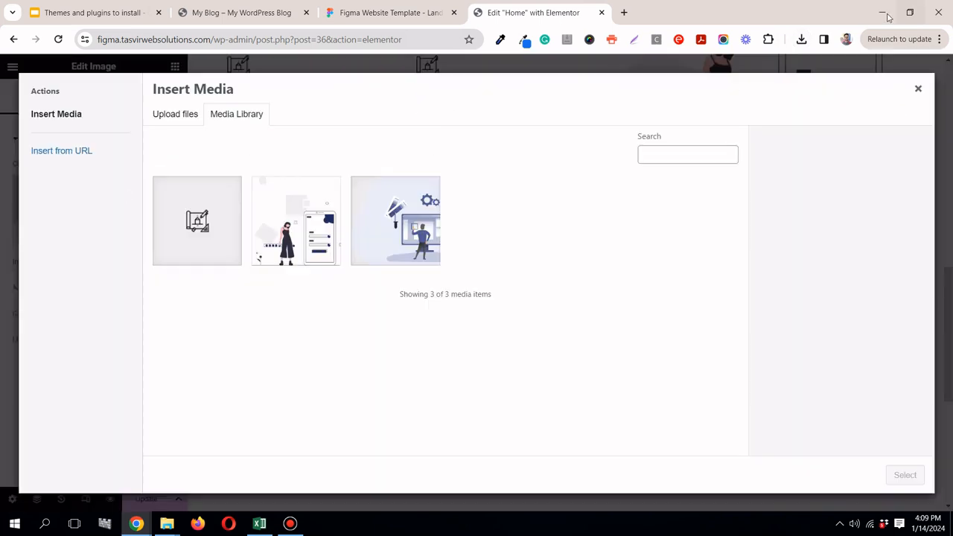
click(801, 39)
drag(700, 96, 404, 144)
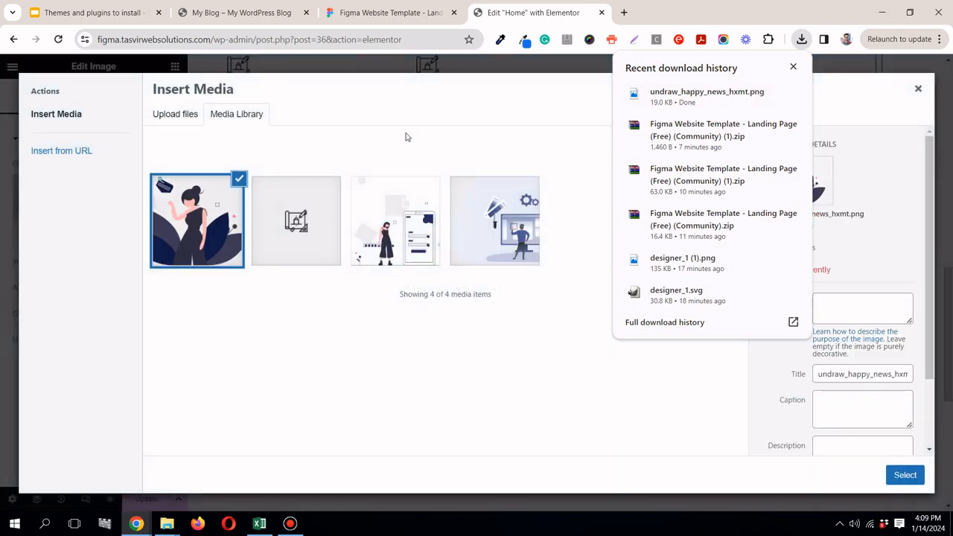
click(905, 474)
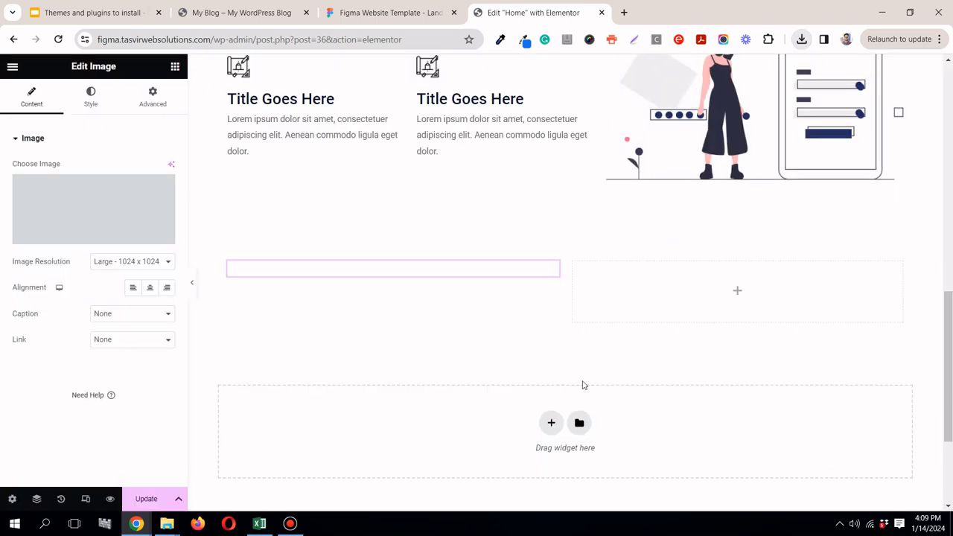
scroll(571, 356, down, 2)
scroll(569, 355, up, 2)
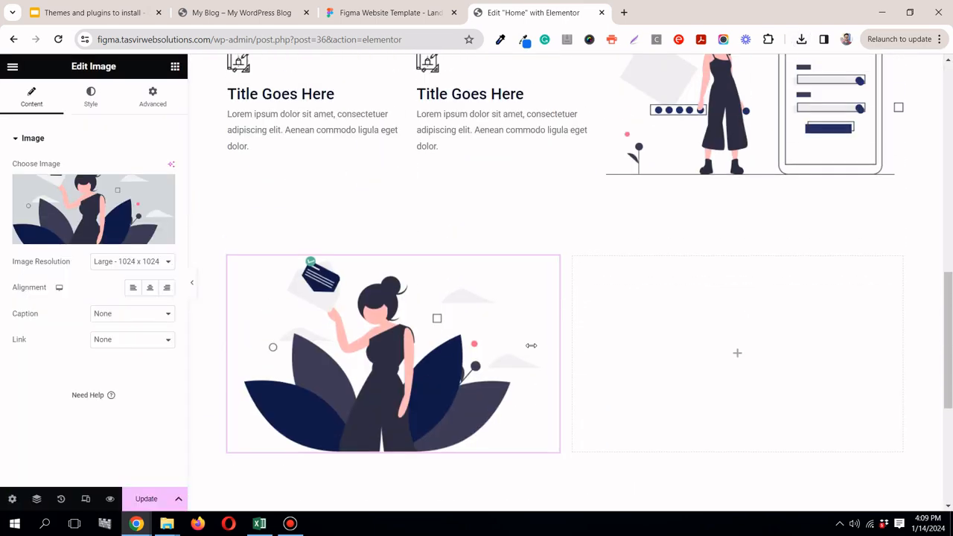
Step: Following the Figma text block, place a Text Editor widget in the second column and a Heading widget above it
click(376, 16)
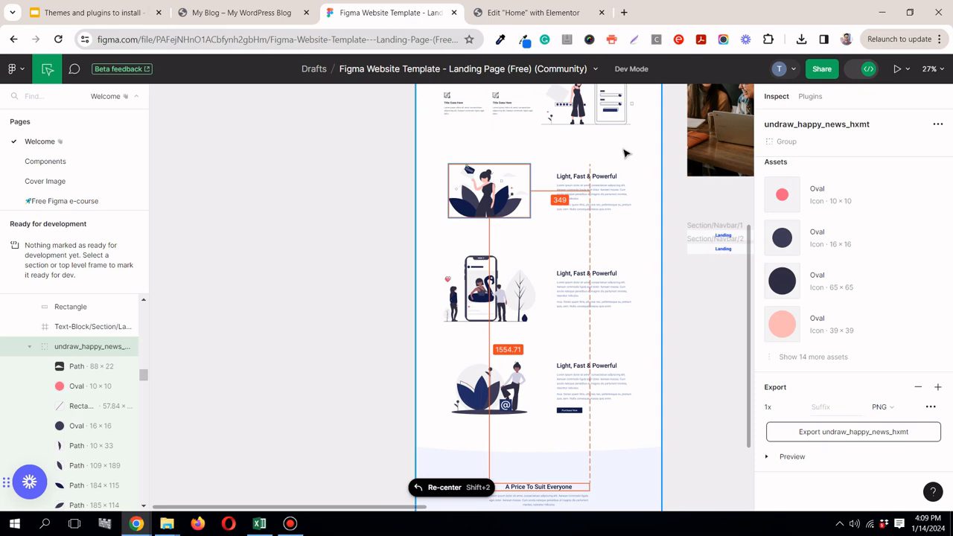
click(596, 179)
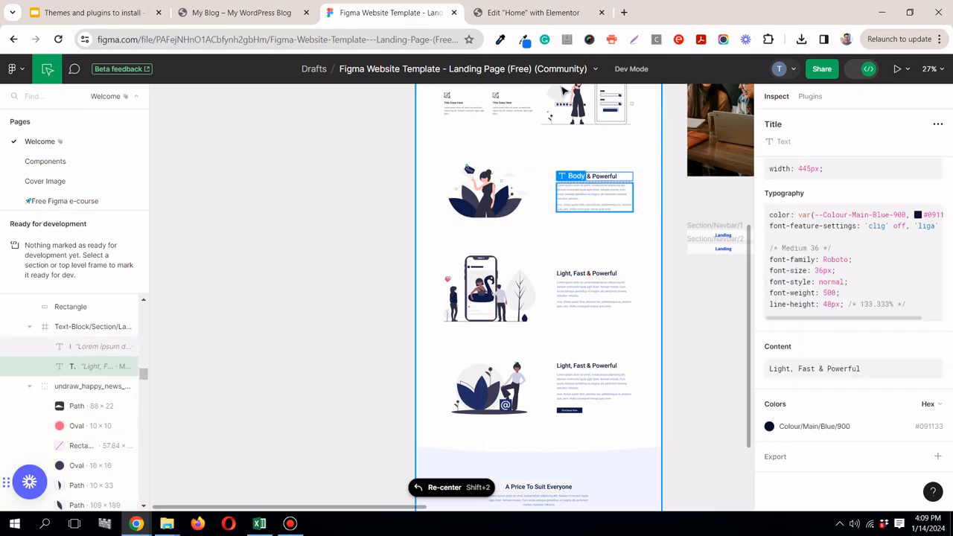
click(532, 12)
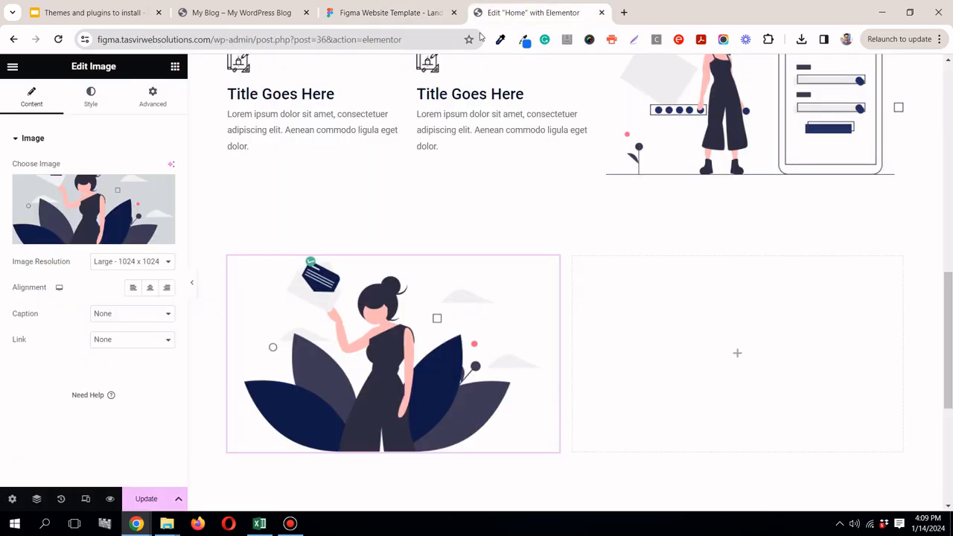
click(175, 67)
drag(50, 414, 663, 312)
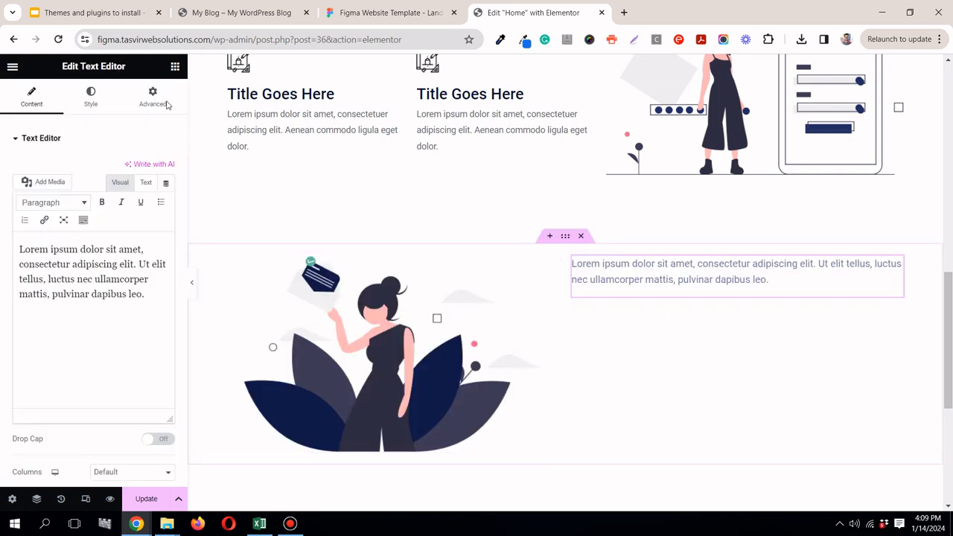
click(174, 67)
drag(50, 354, 634, 264)
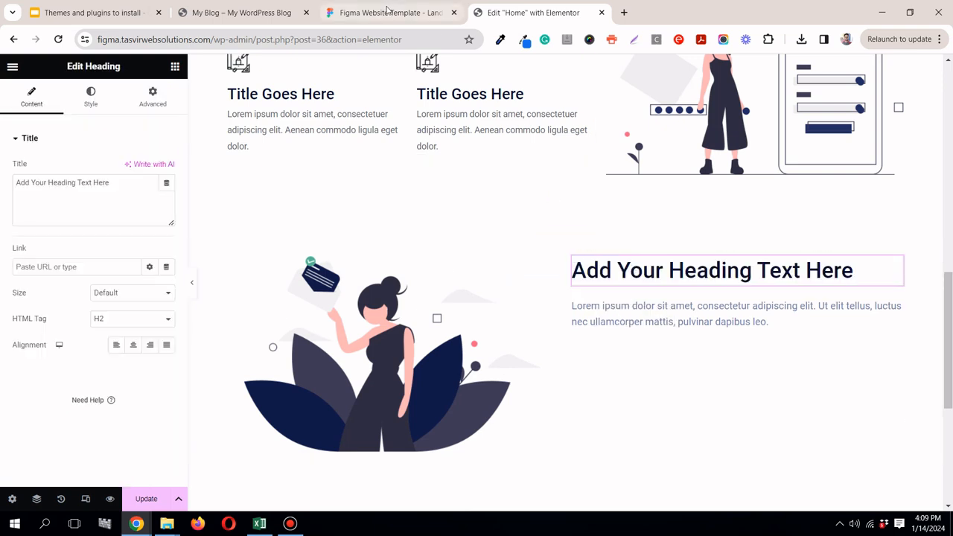
Step: Copy the section title from Figma and replace the new heading's text with "Light, Fast & Powerful"
click(388, 12)
click(936, 348)
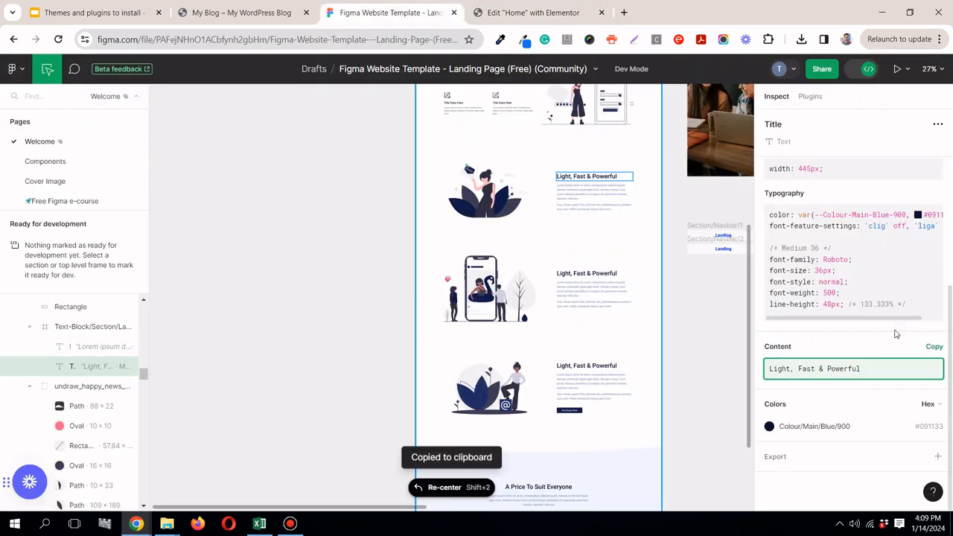
click(483, 14)
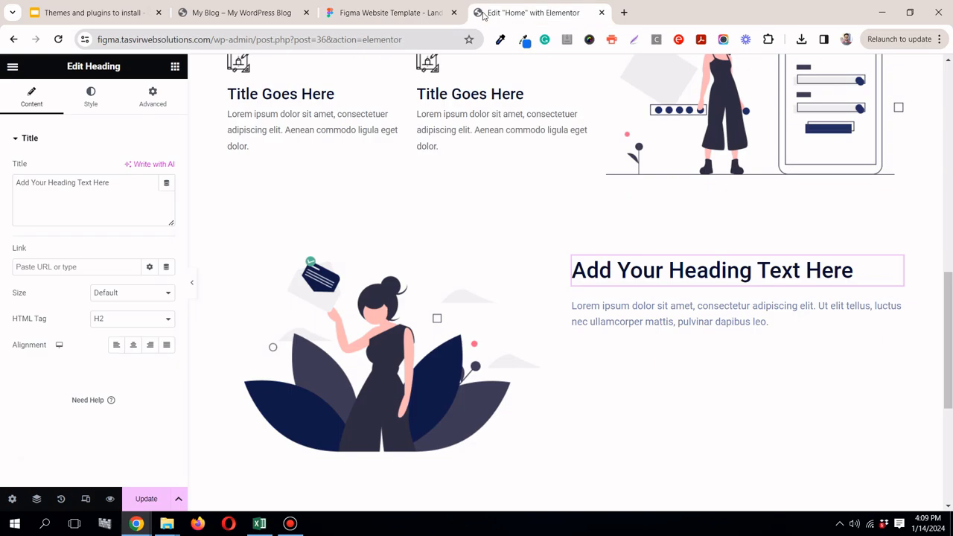
triple_click(82, 185)
right_click(82, 185)
click(122, 231)
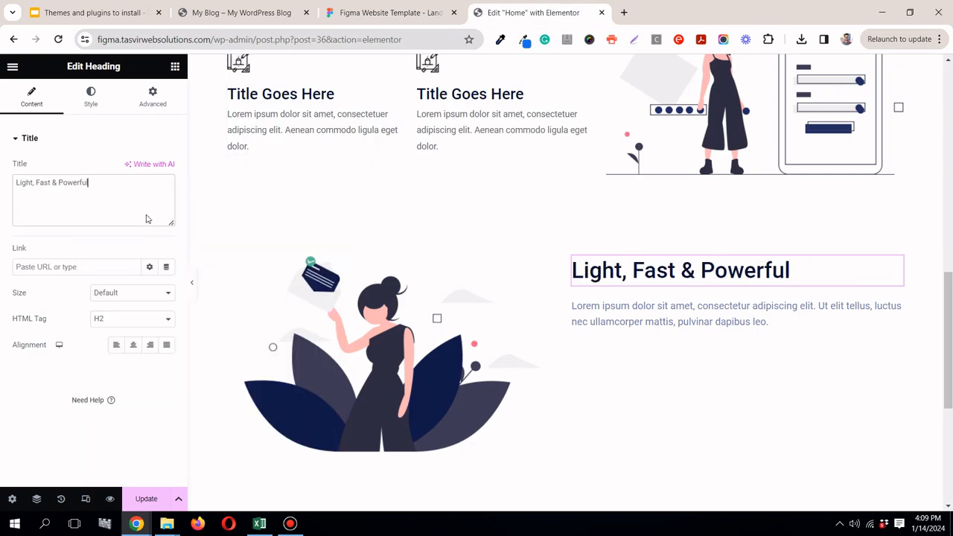
Step: Copy the section's Lorem ipsum body text from Figma and paste it as plain text over the Text Editor's placeholder
click(388, 12)
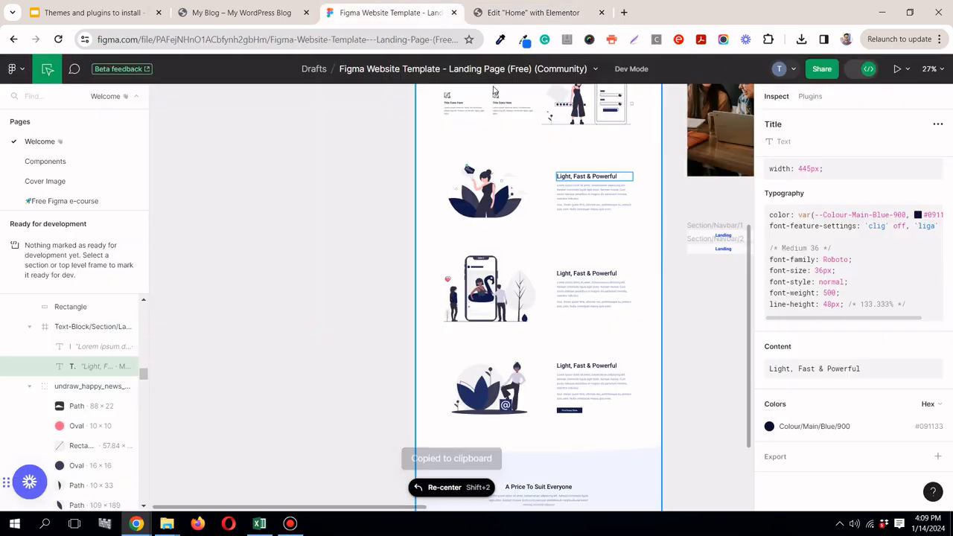
click(600, 212)
click(933, 347)
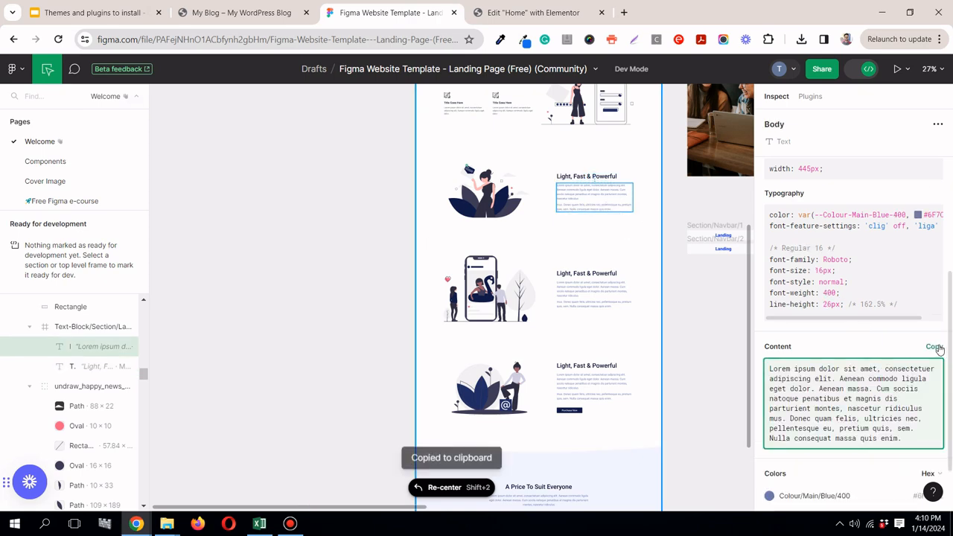
click(553, 19)
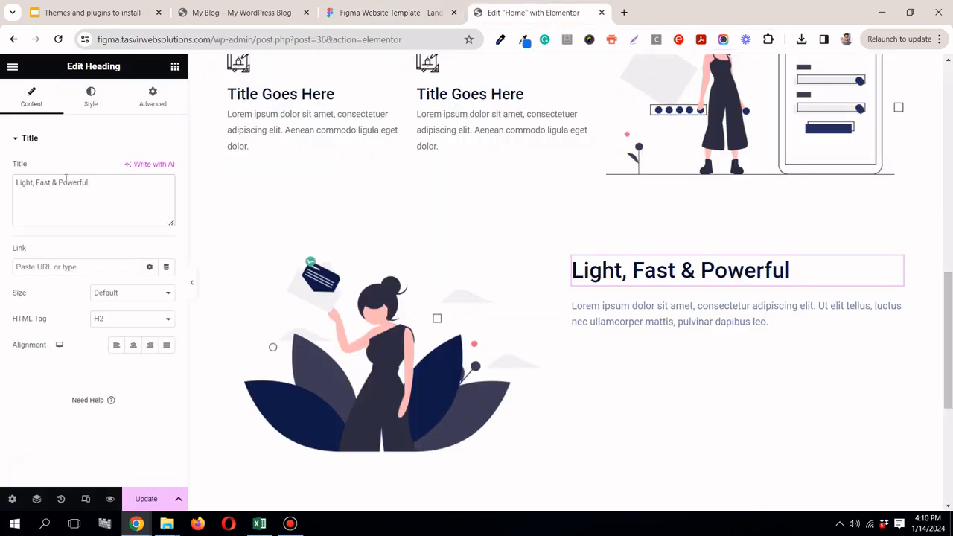
click(897, 305)
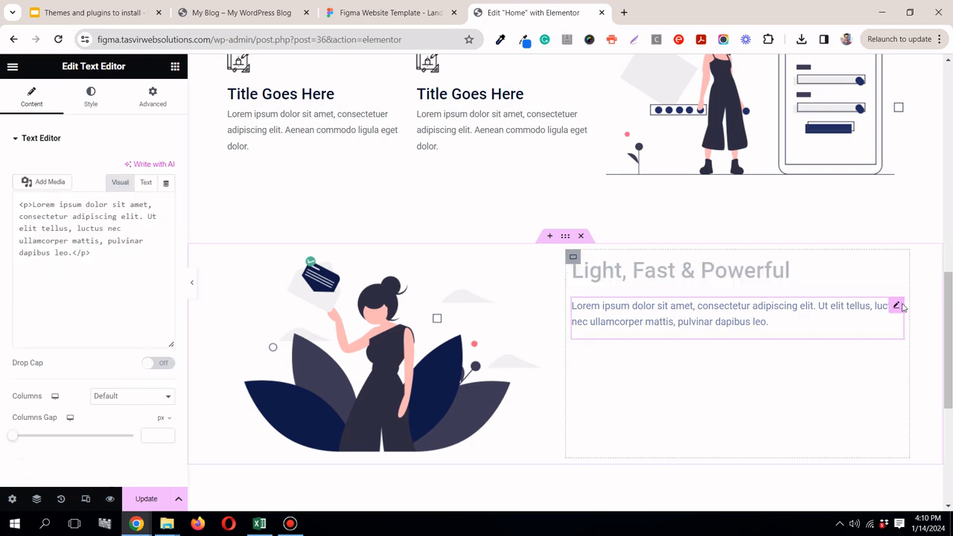
triple_click(124, 283)
right_click(121, 285)
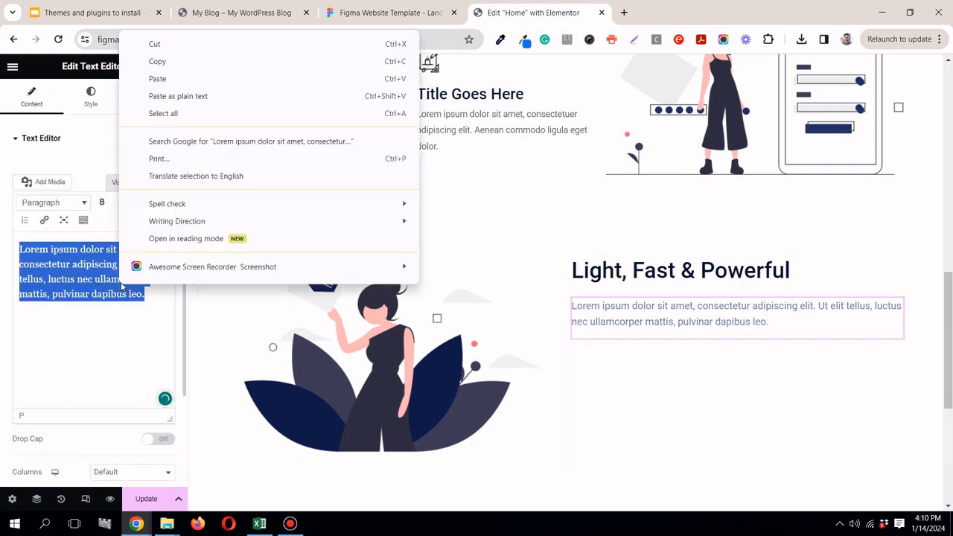
click(193, 95)
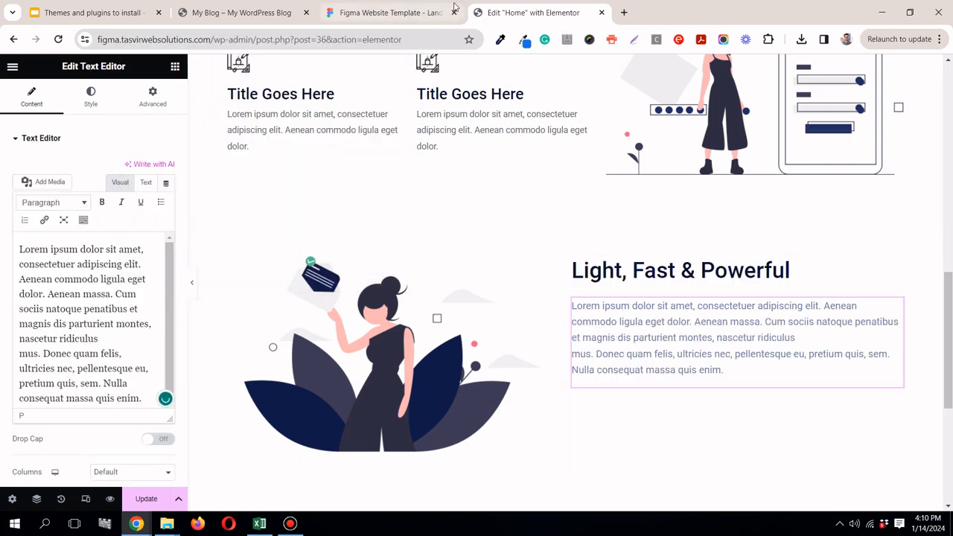
Step: Set the new section container's item alignment to center, comparing the layout with the Figma design
click(413, 14)
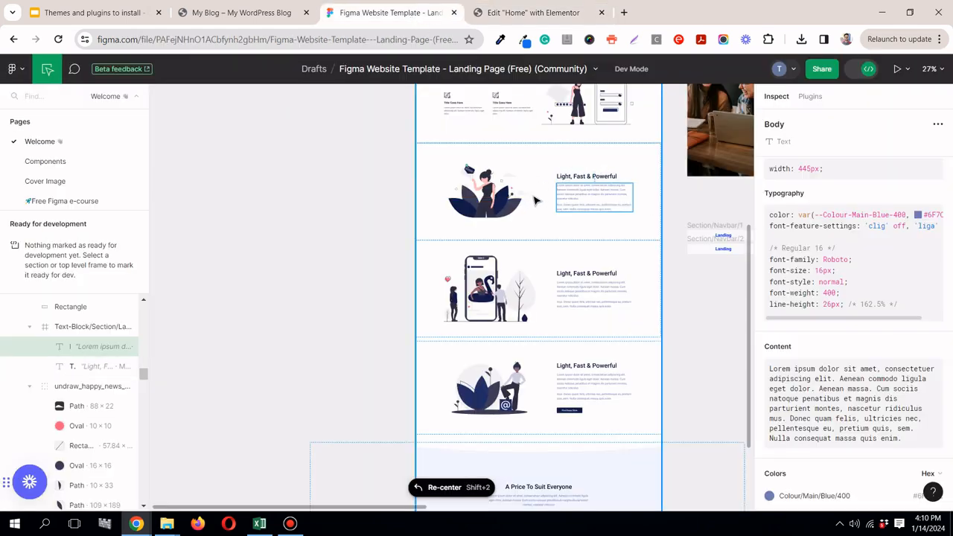
click(532, 12)
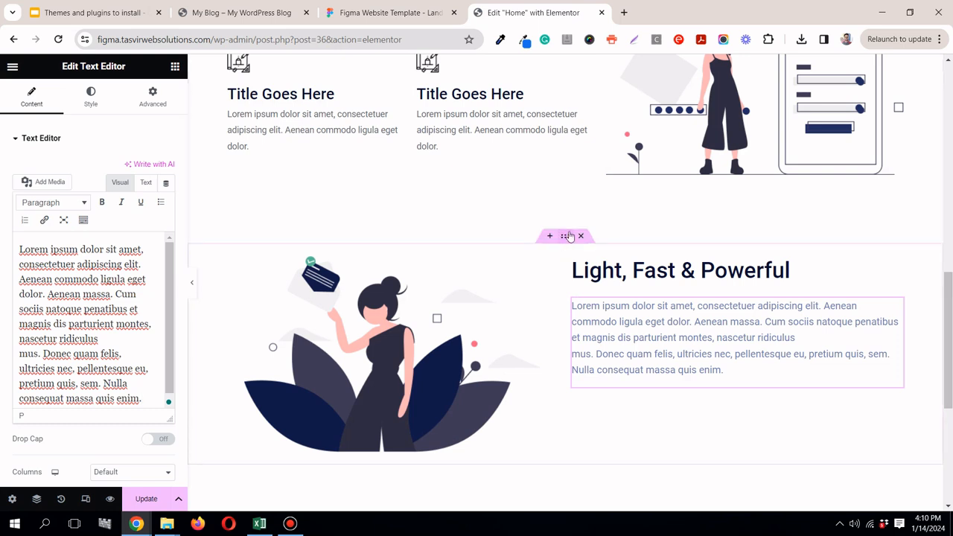
click(566, 236)
click(134, 427)
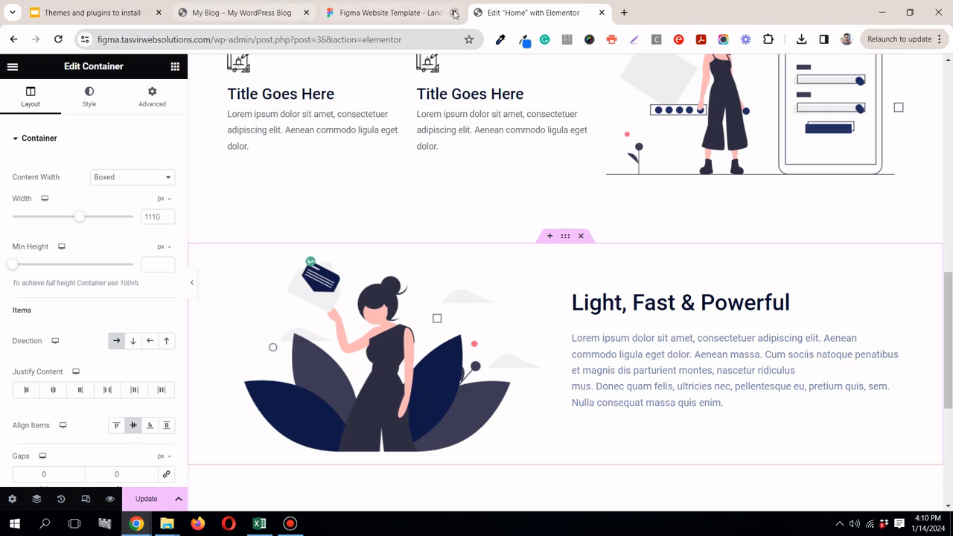
click(428, 15)
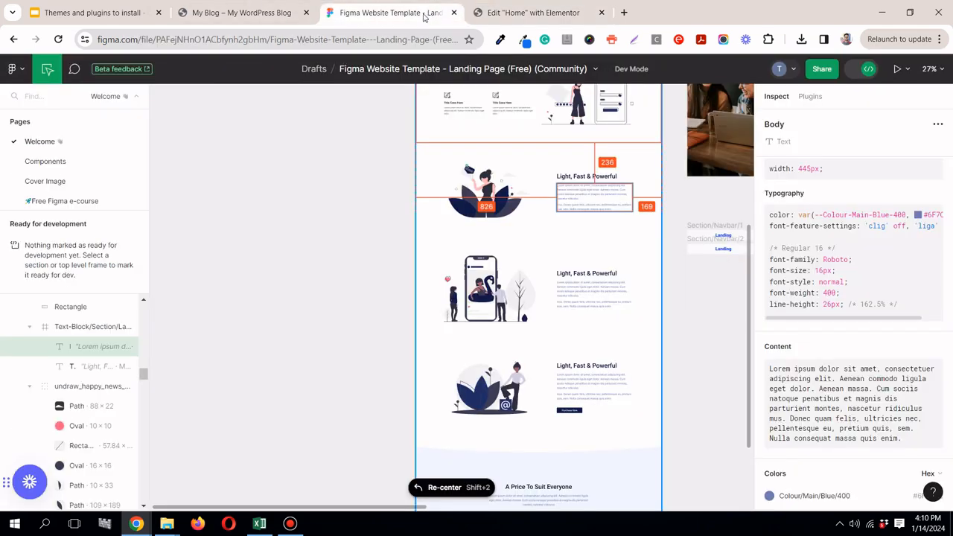
Step: Open the happy news image widget for editing and check the undraw_happy_news_hxmt group's dimensions in the Figma design
click(531, 15)
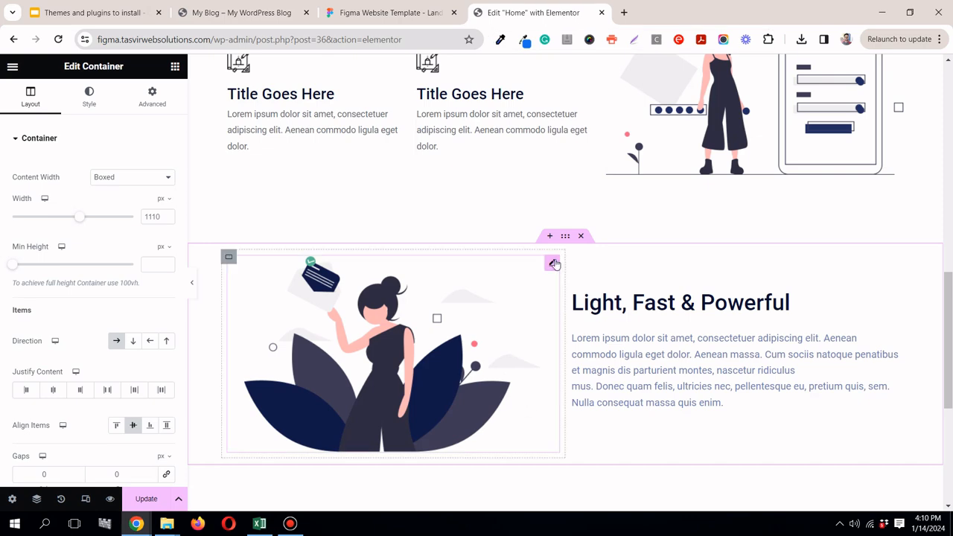
click(554, 264)
click(417, 13)
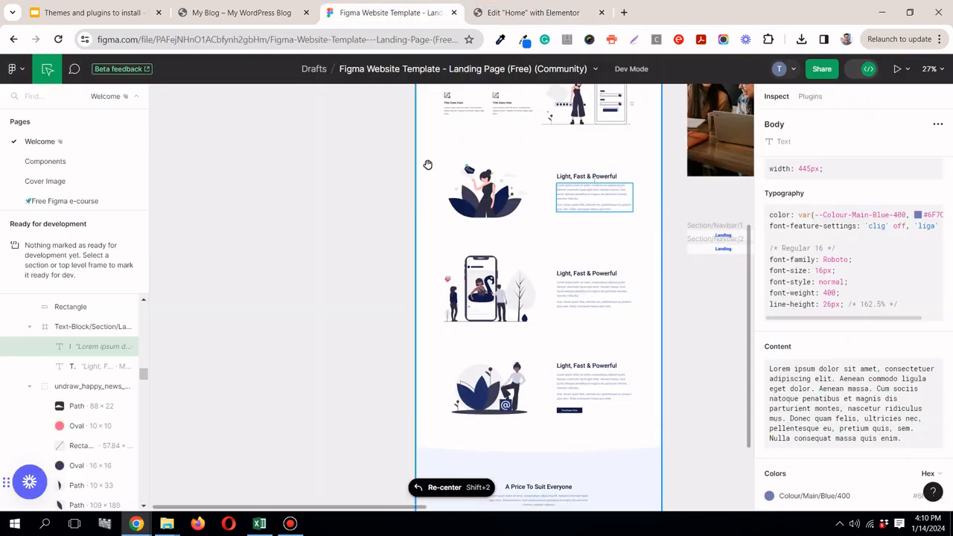
click(491, 191)
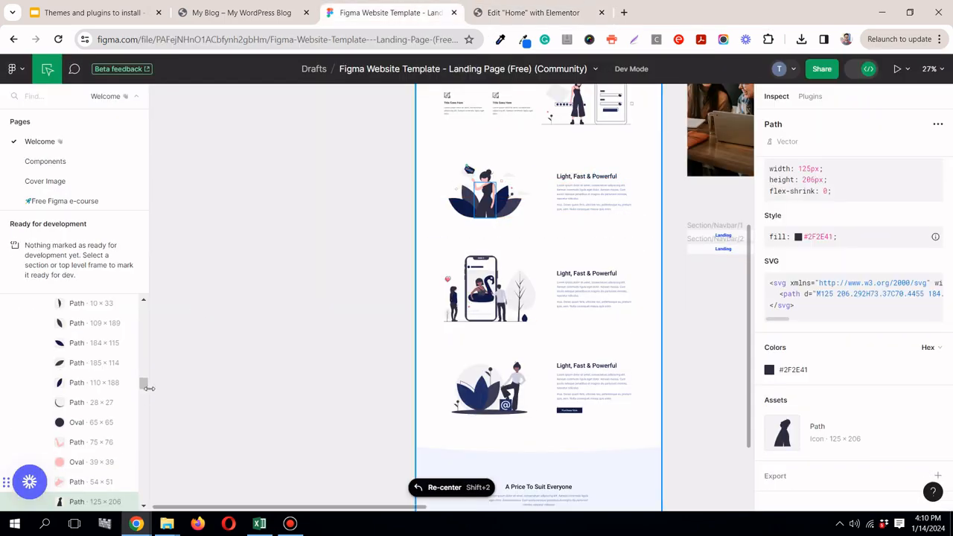
mouse_move(143, 385)
mouse_down()
mouse_move(148, 311)
mouse_move(147, 390)
mouse_move(146, 375)
mouse_up()
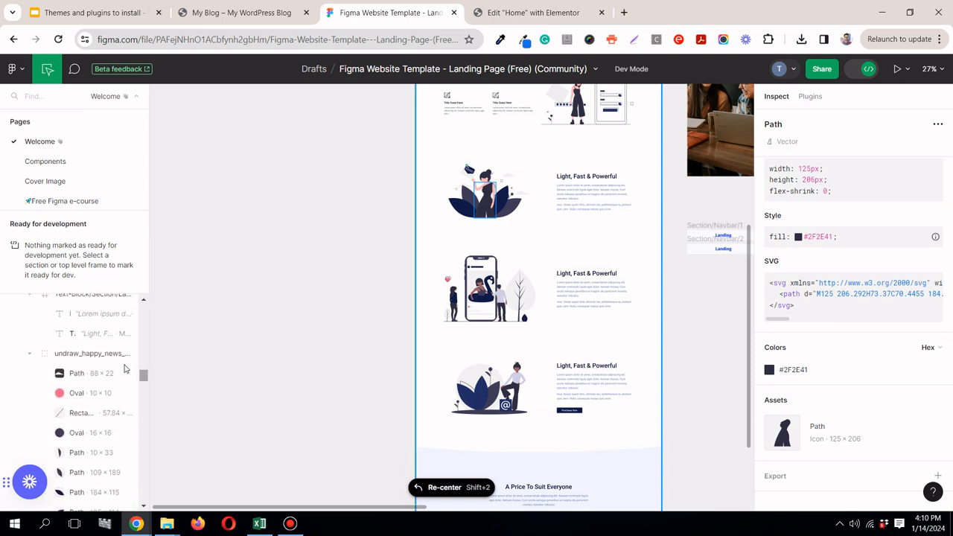
click(115, 358)
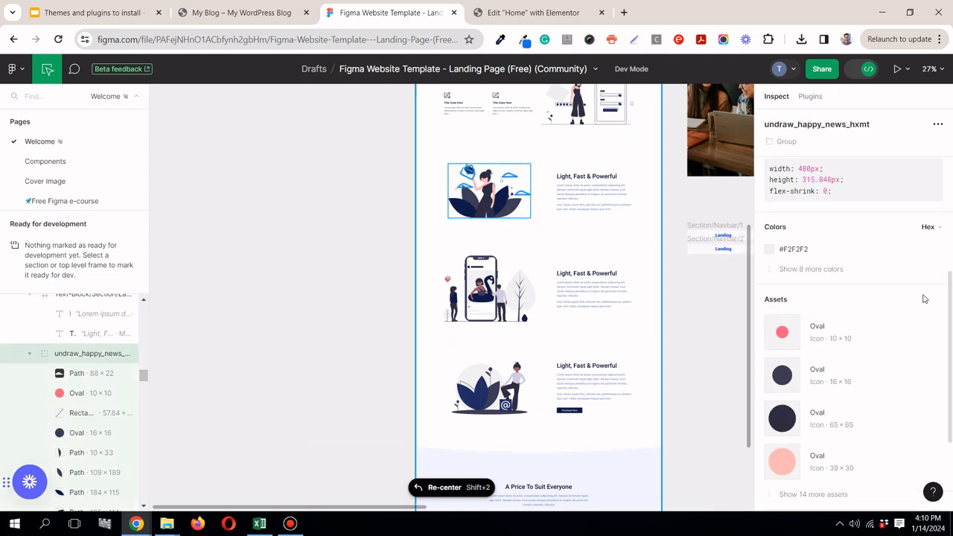
scroll(915, 275, down, 2)
drag(951, 447, 951, 263)
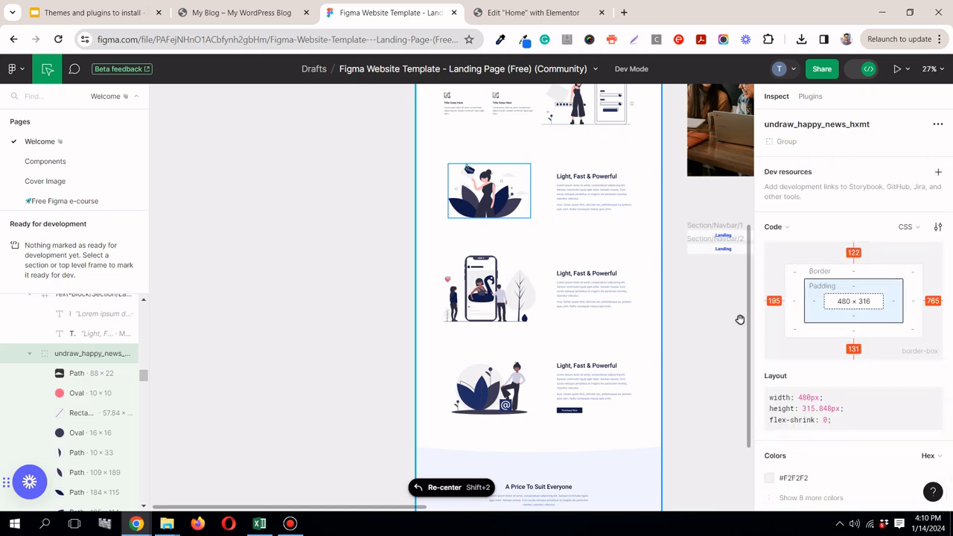
Step: Set the happy news image's width to 480 px in Elementor and update the page
click(533, 14)
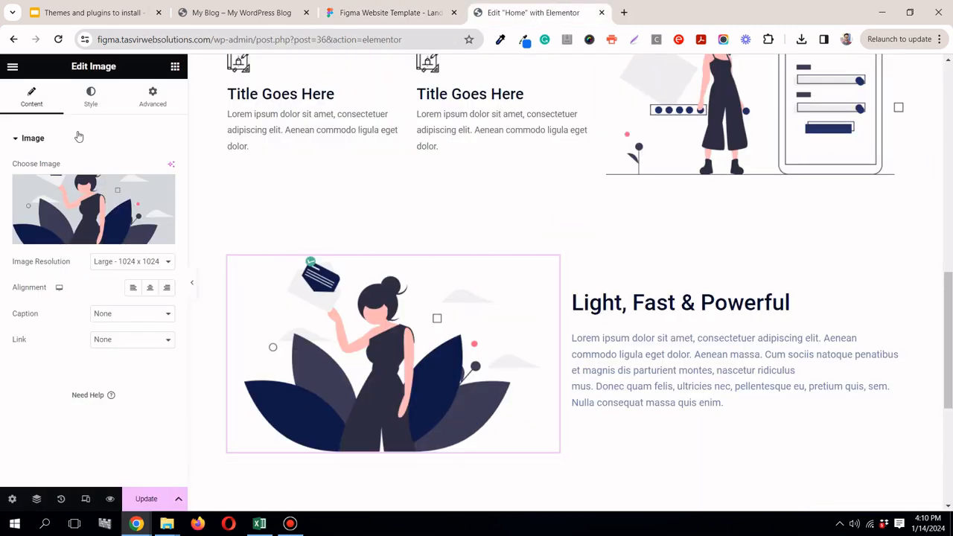
click(91, 95)
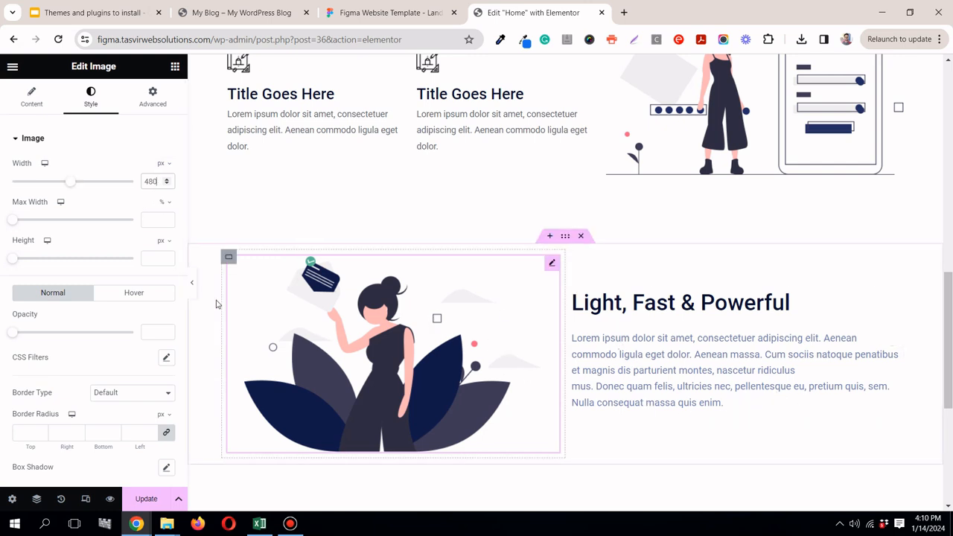
click(151, 499)
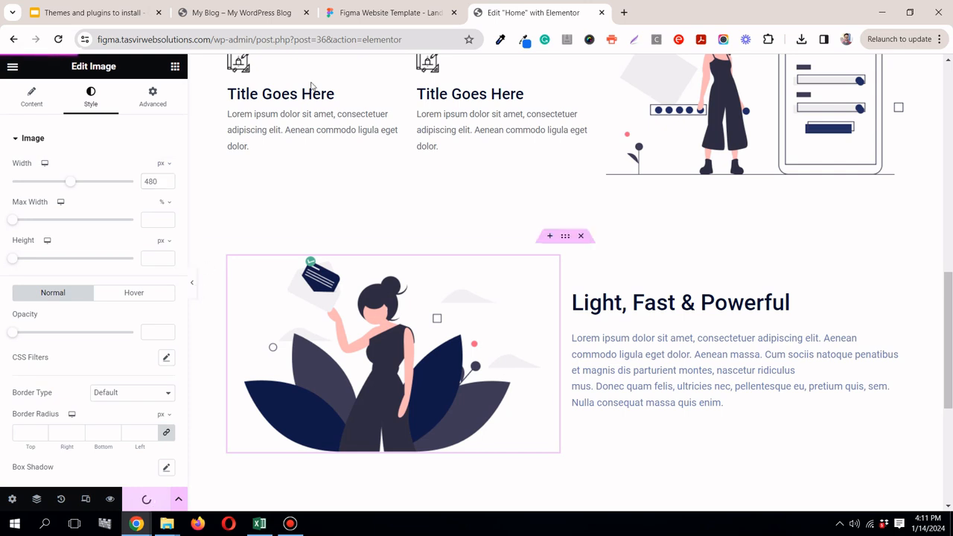
Step: Unlink the section container's padding, set its top and bottom padding to 100 px, and update the page
click(378, 13)
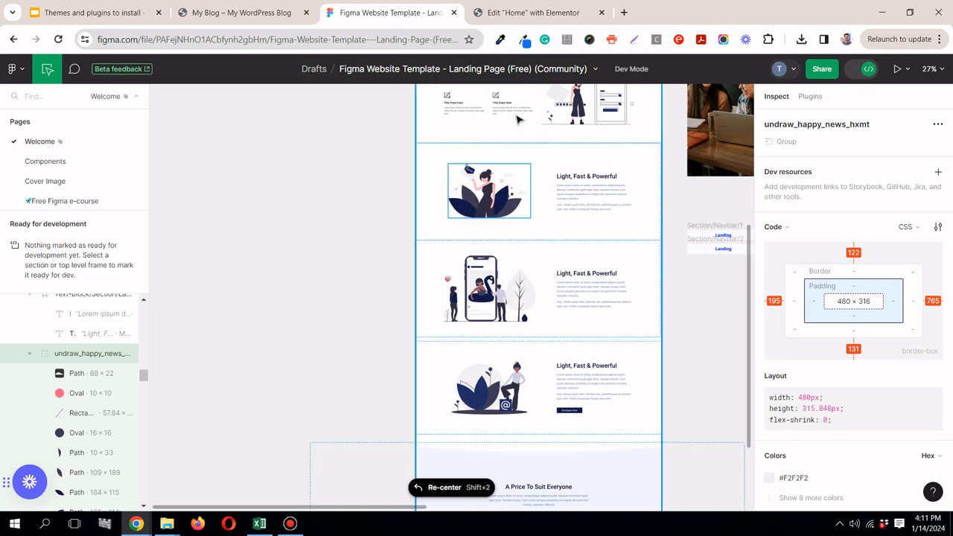
click(515, 12)
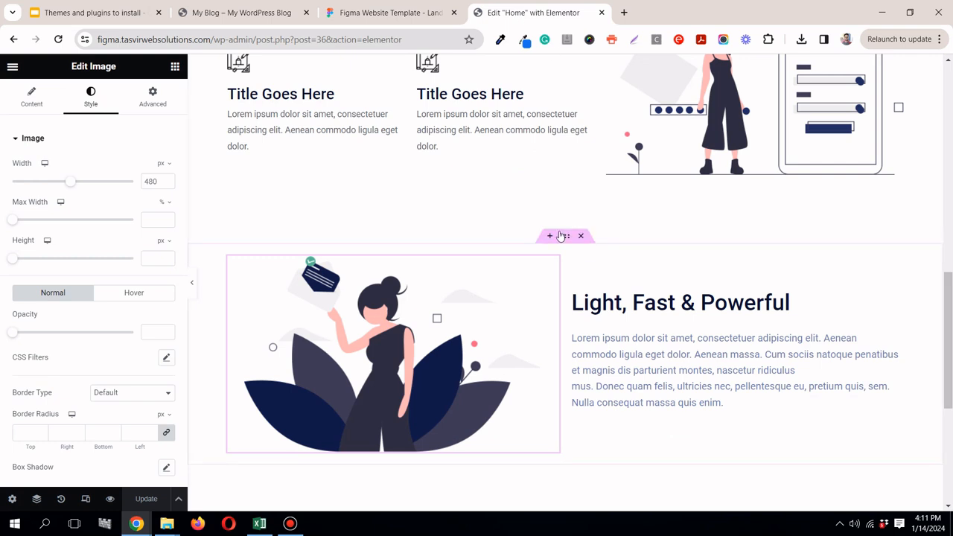
click(565, 237)
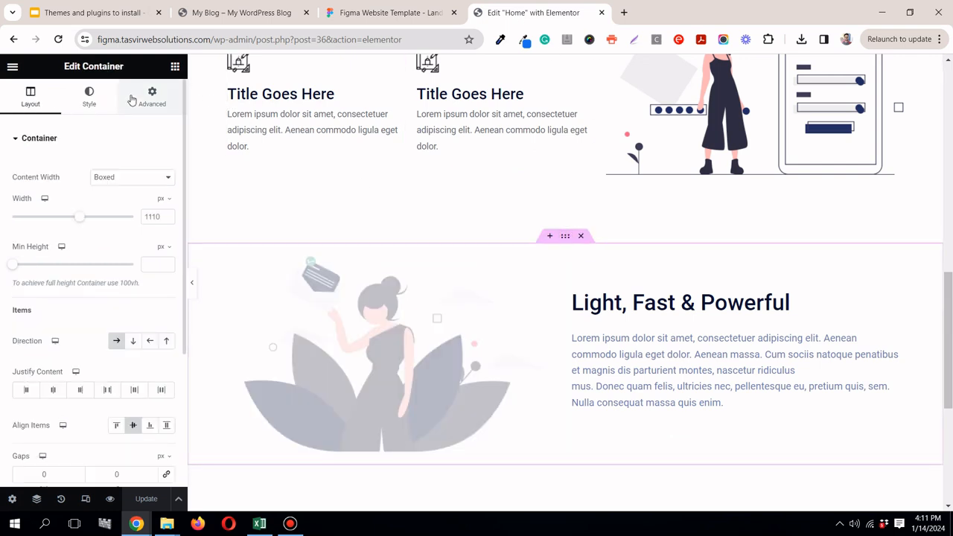
click(168, 98)
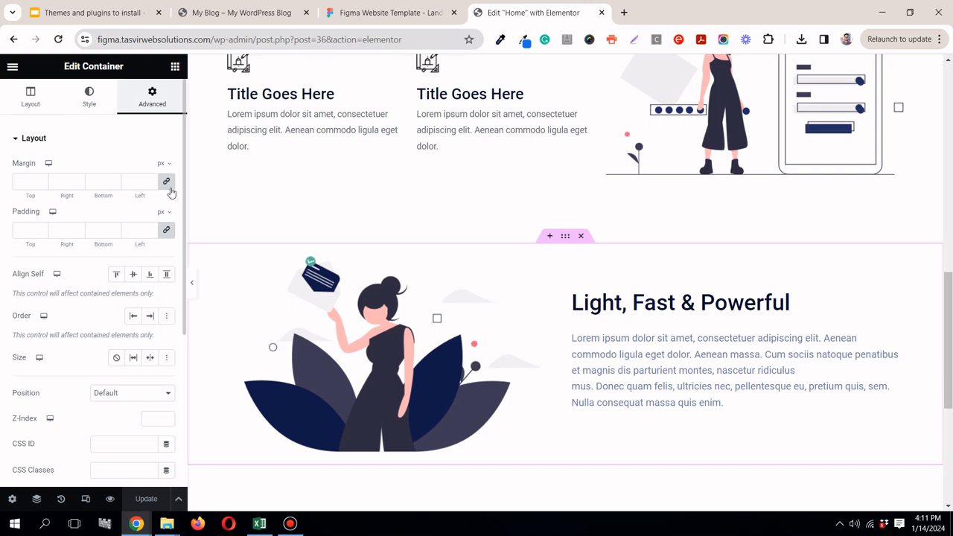
click(168, 231)
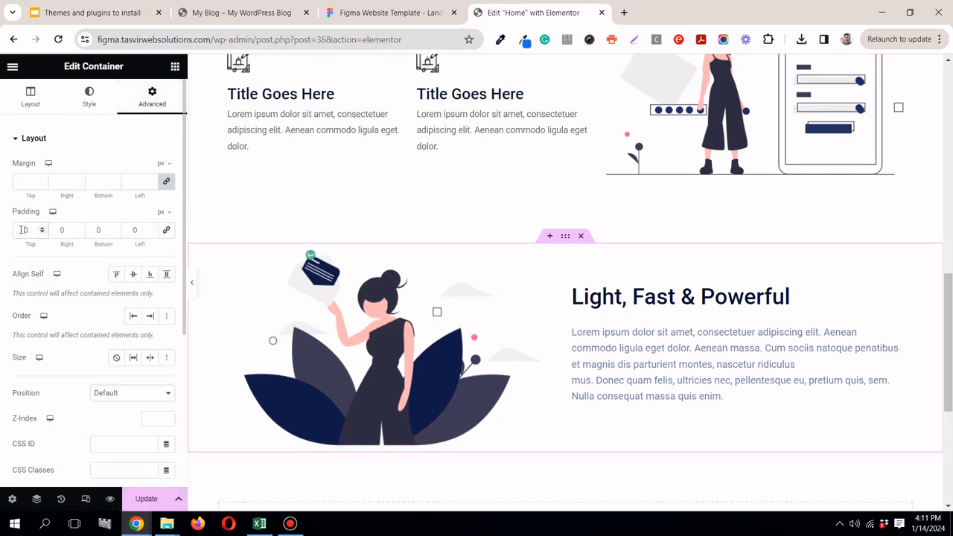
text(100)
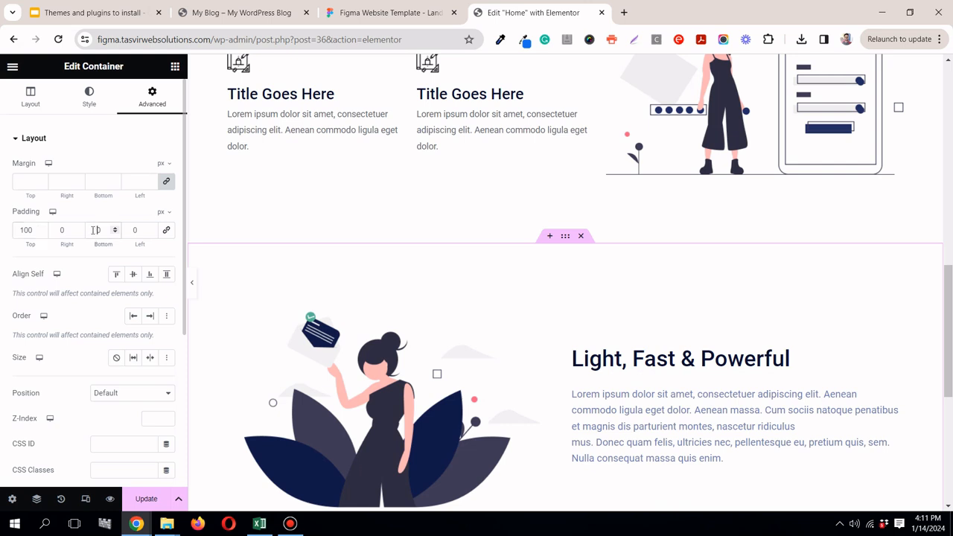
scroll(660, 255, down, 3)
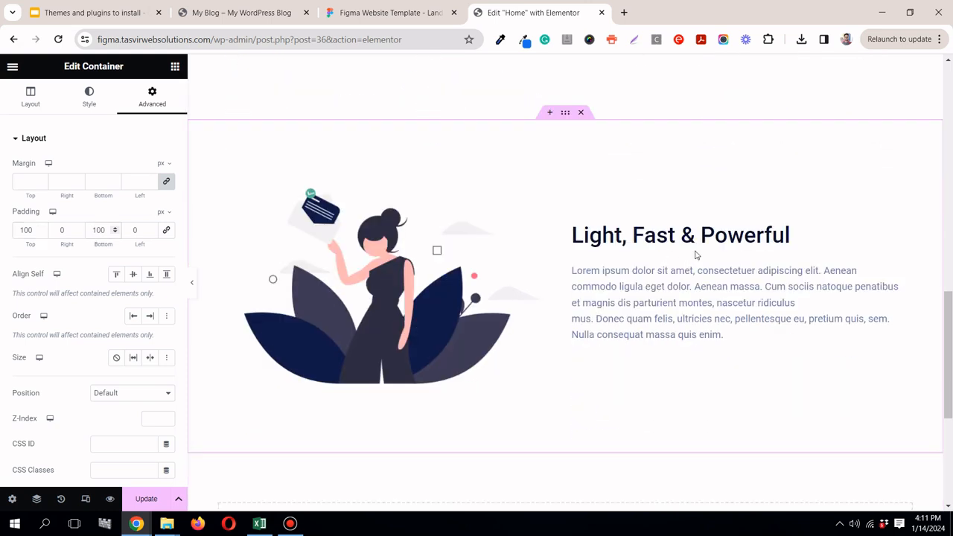
click(153, 498)
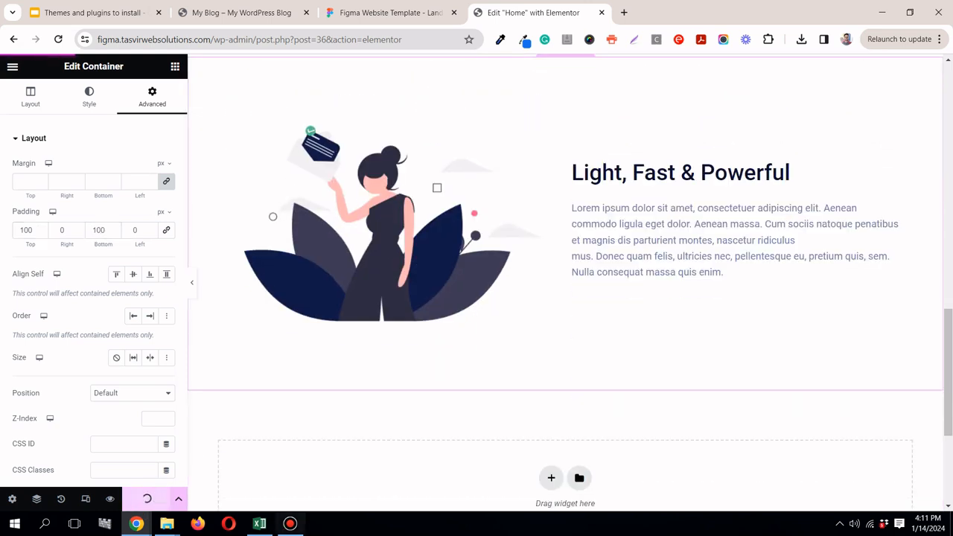
click(291, 525)
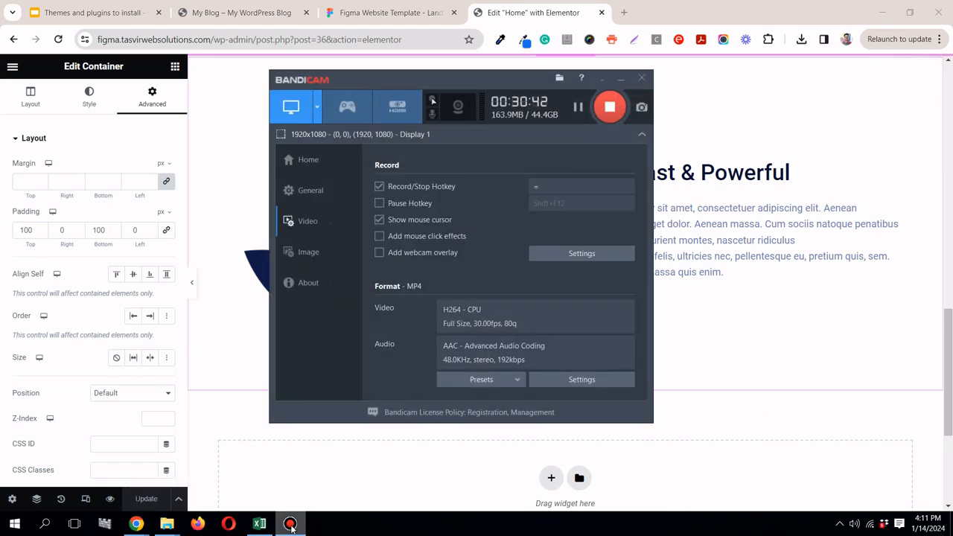
click(291, 523)
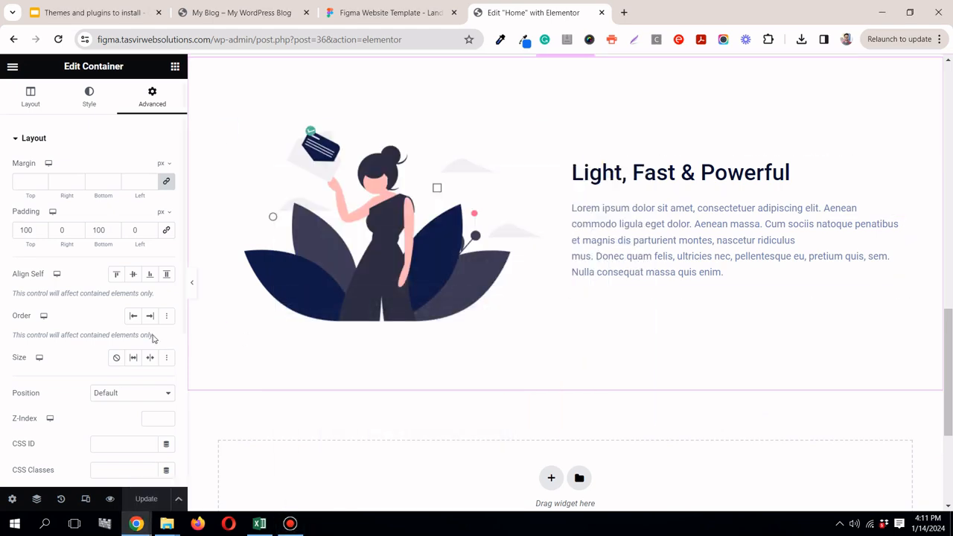
Step: Preview the Light, Fast & Powerful section with the editing panel hidden and compare it with the Figma sections below
click(190, 286)
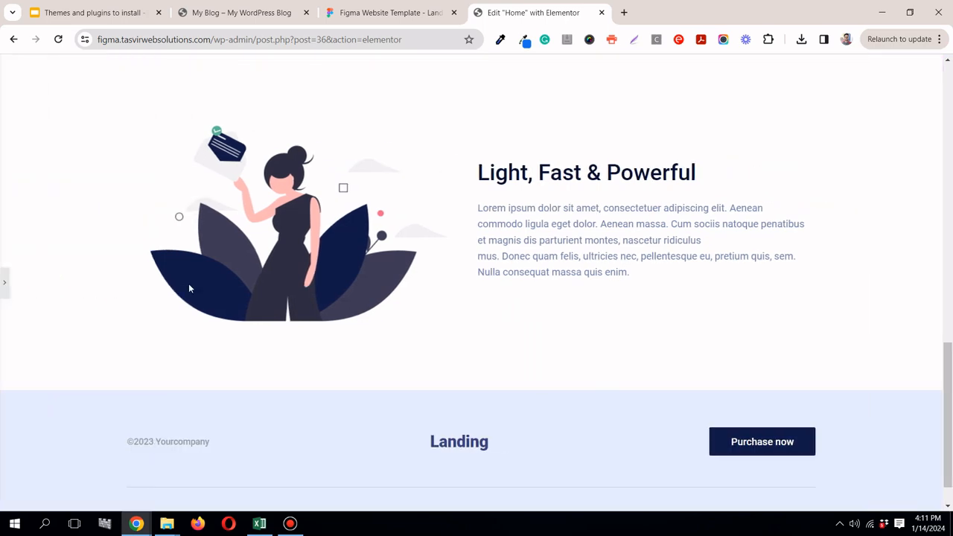
scroll(189, 287, up, 6)
scroll(189, 287, down, 5)
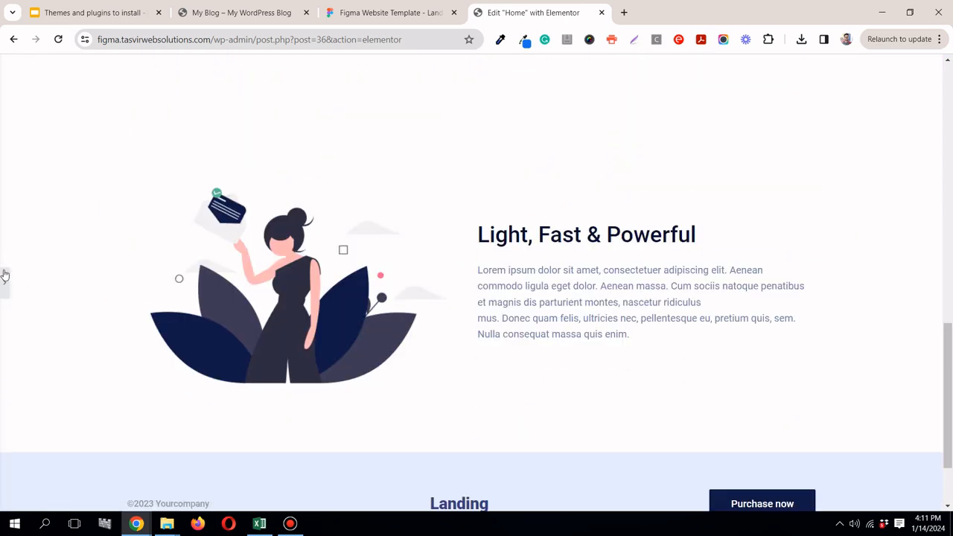
click(6, 283)
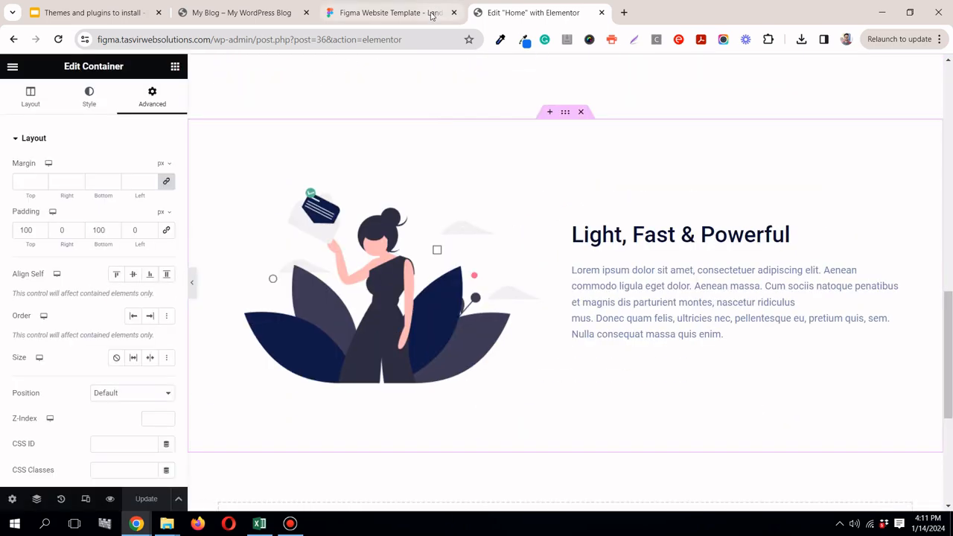
click(387, 13)
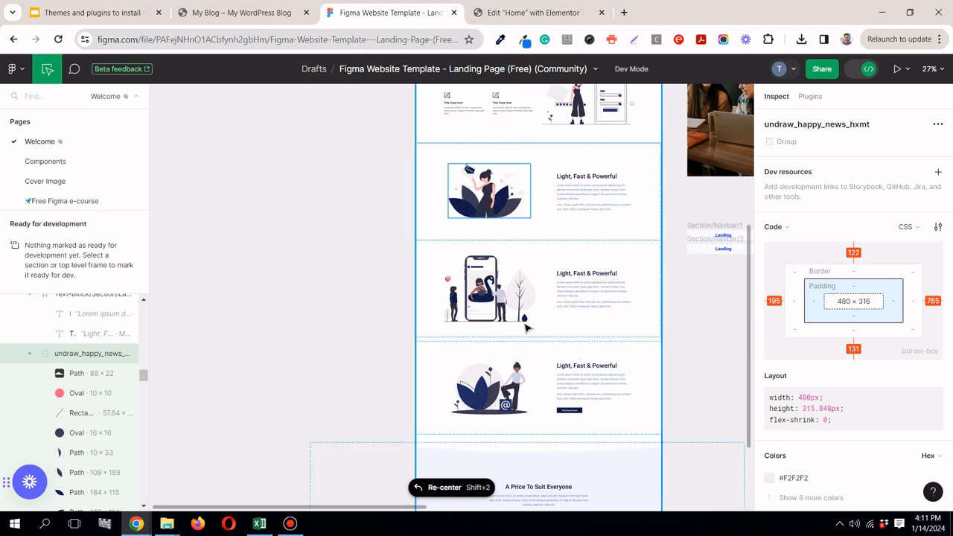
click(533, 13)
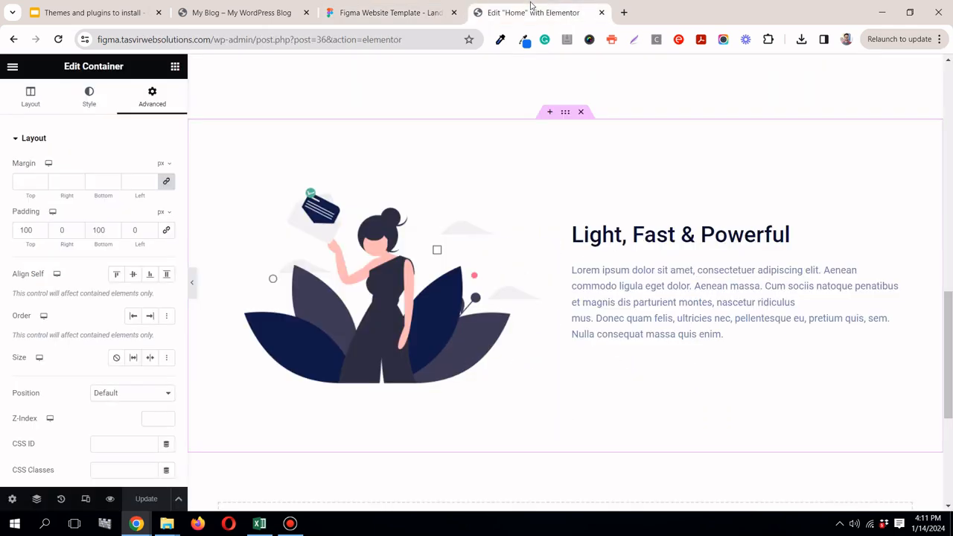
Step: Duplicate the Light, Fast & Powerful container twice to make the two sections that follow it
right_click(564, 116)
click(604, 151)
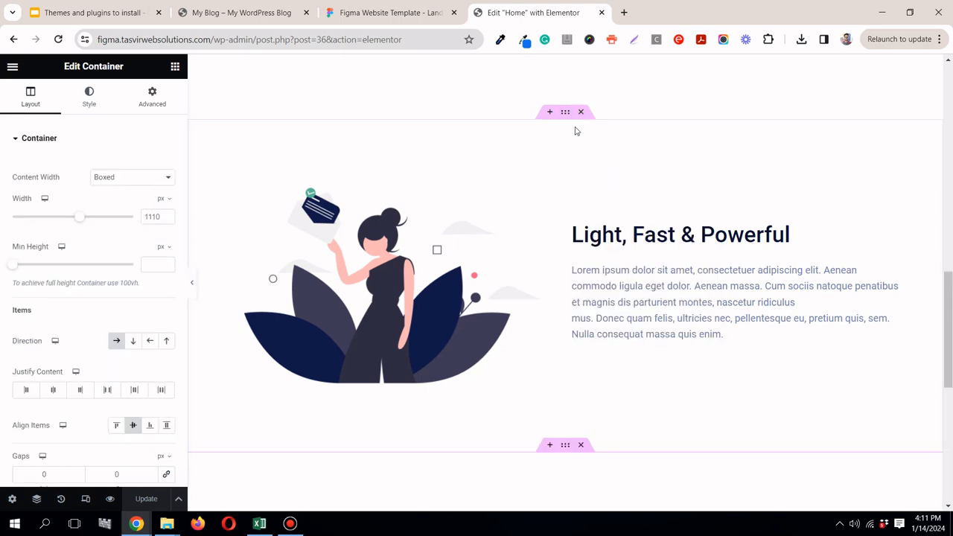
scroll(565, 201, down, 3)
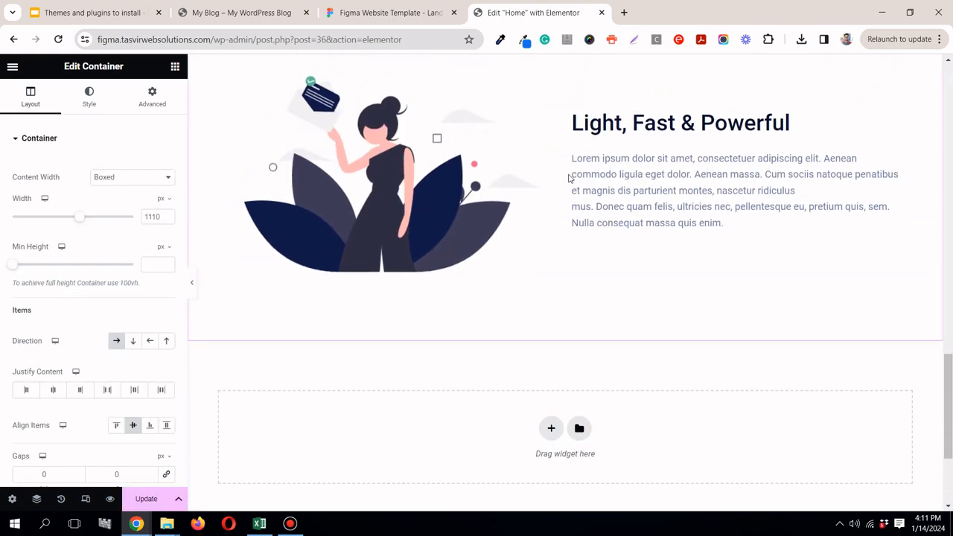
right_click(566, 251)
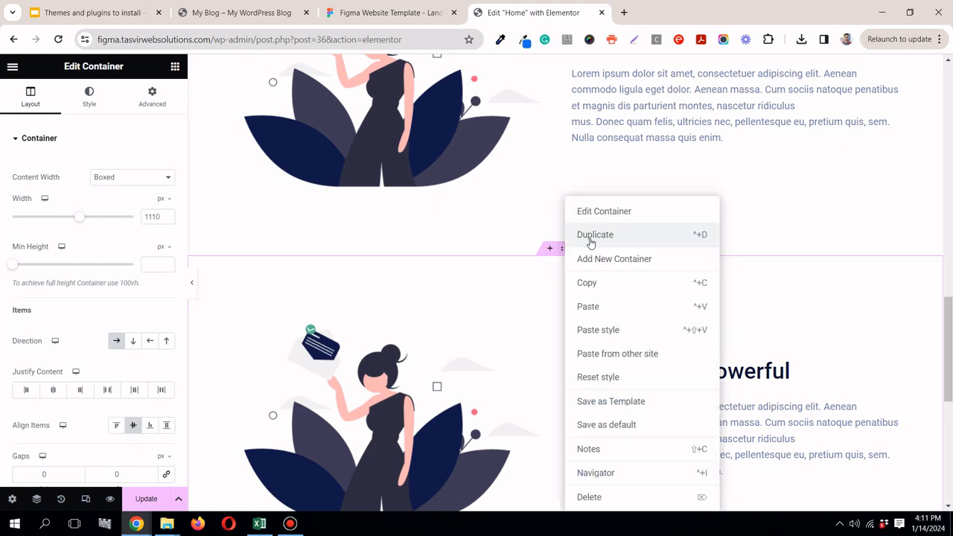
click(611, 242)
scroll(947, 337, down, 3)
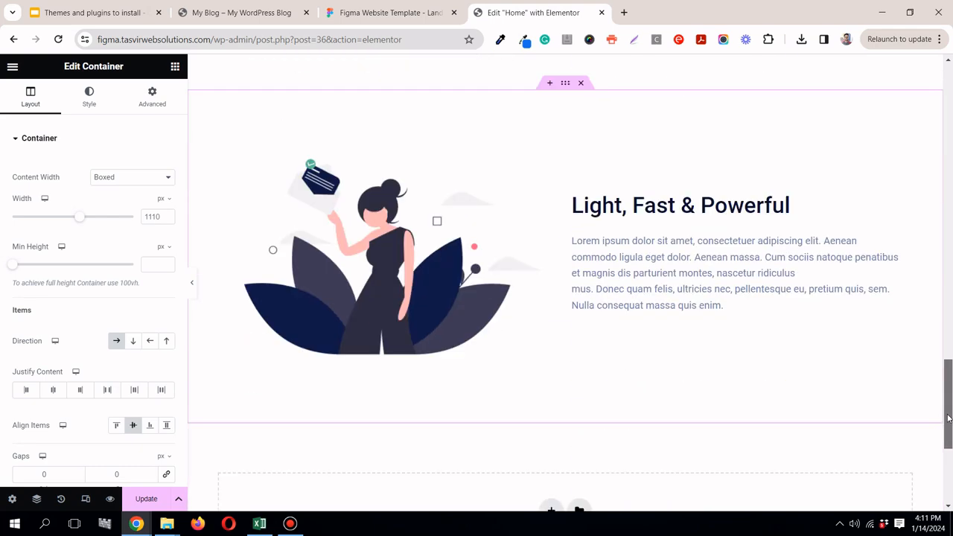
scroll(947, 337, up, 1)
Step: Copy the phone illustration section's title from Figma and paste "Light, Fast & Powerful" over the first duplicate's heading text
click(385, 13)
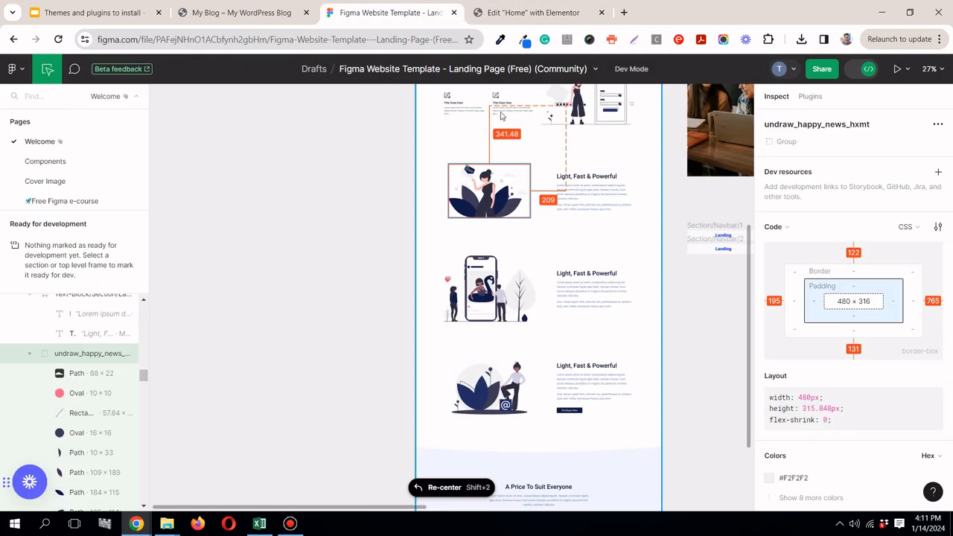
click(610, 278)
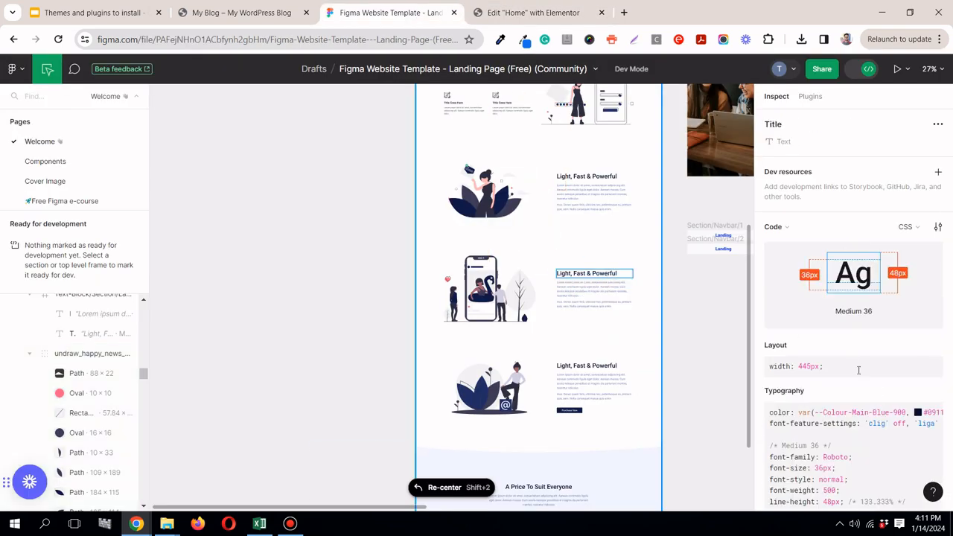
scroll(945, 321, down, 3)
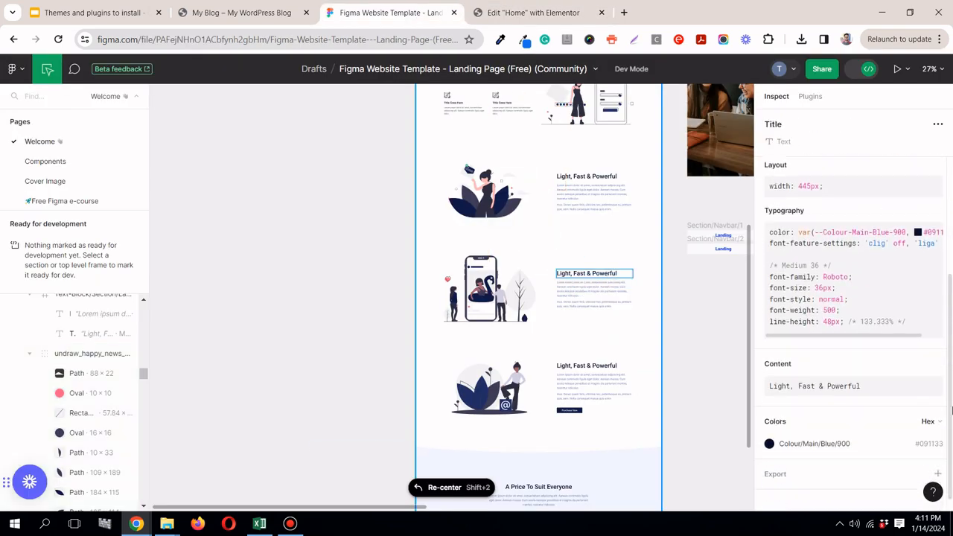
click(934, 361)
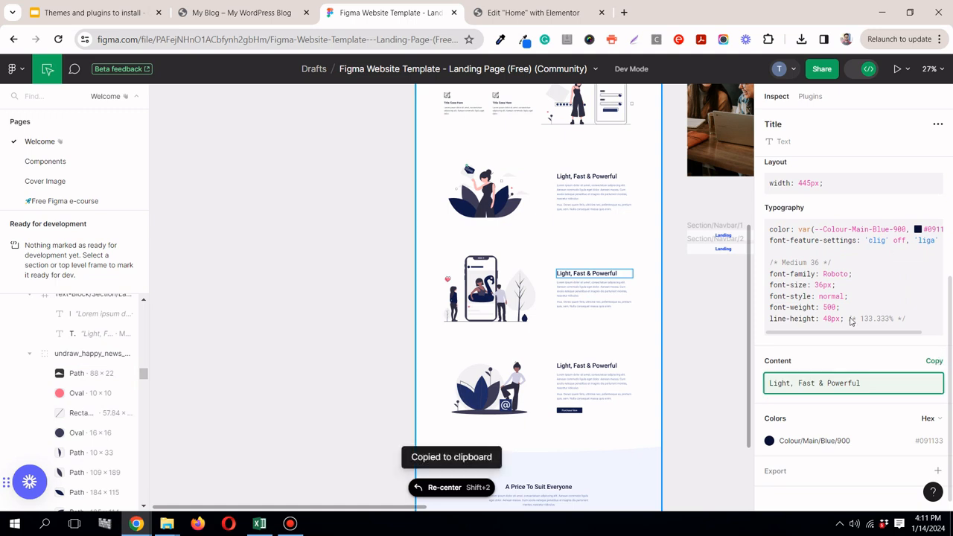
click(533, 13)
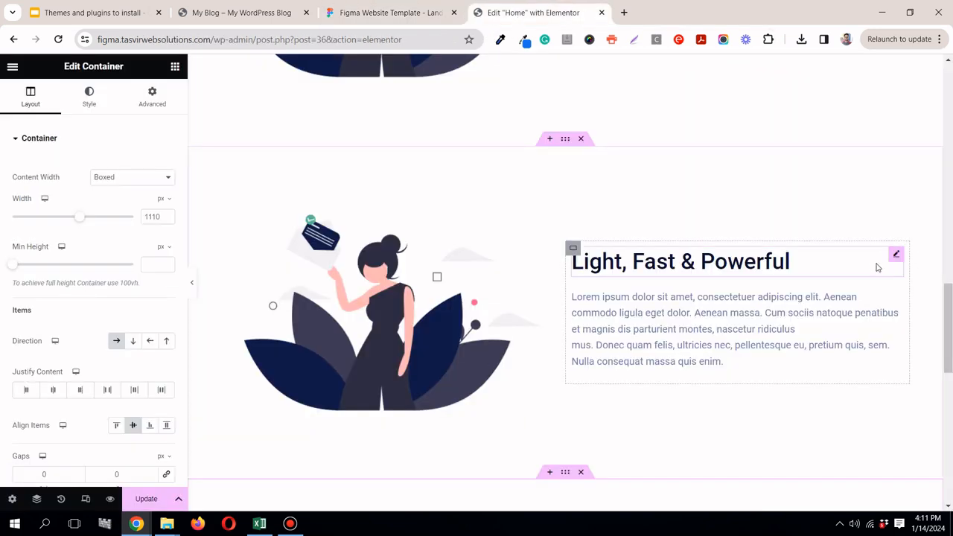
click(894, 256)
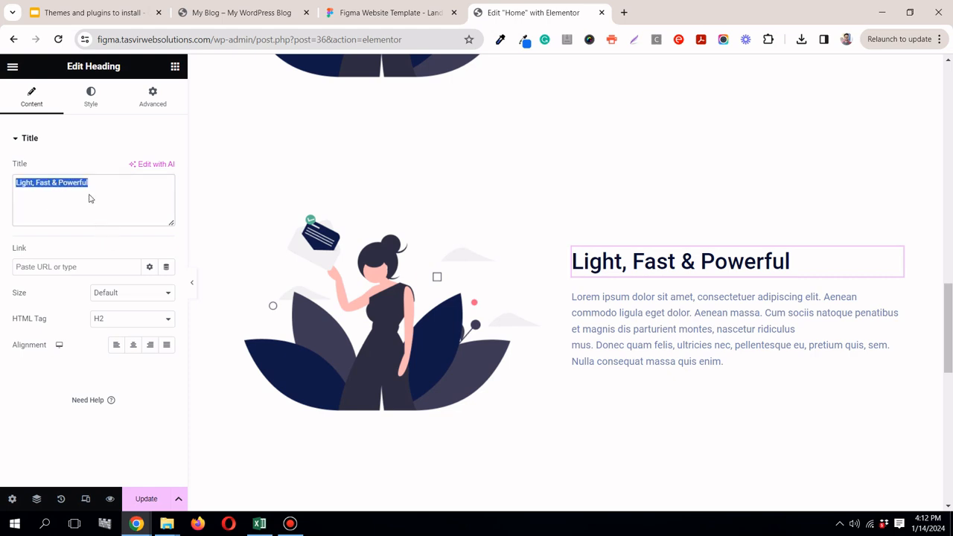
right_click(89, 199)
click(121, 247)
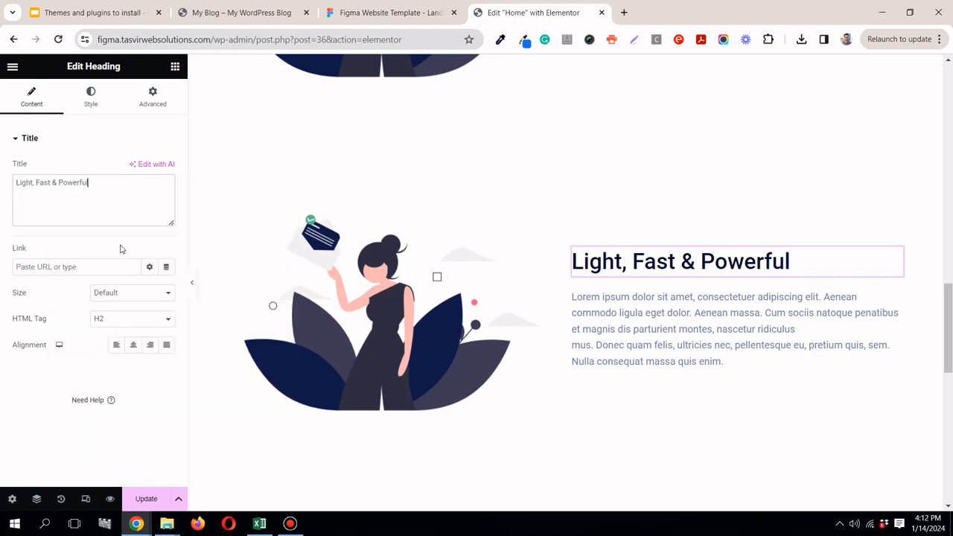
Step: Switch to the Figma template and export the phone illustration group undraw_social_influencer_sgsv as a 1x PNG
click(388, 12)
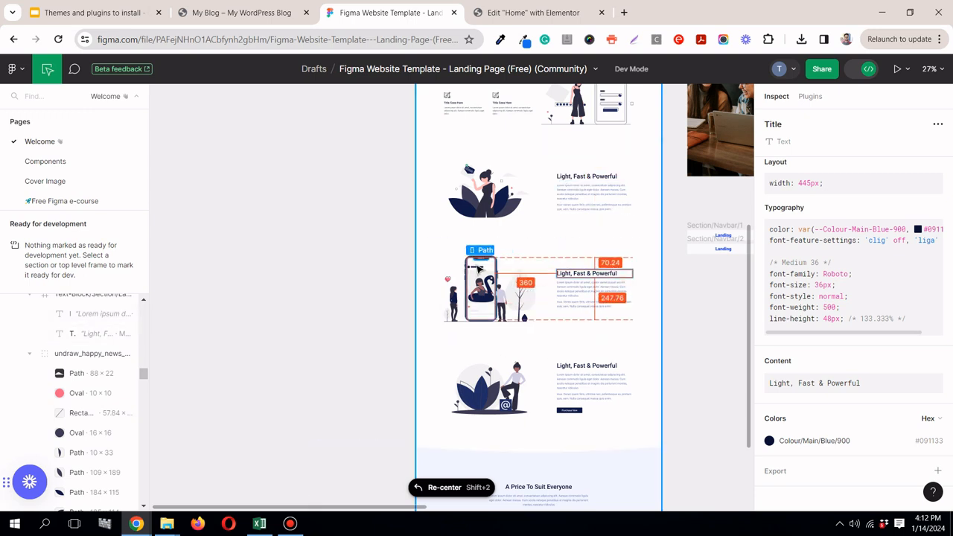
click(479, 277)
drag(144, 359, 144, 387)
click(113, 351)
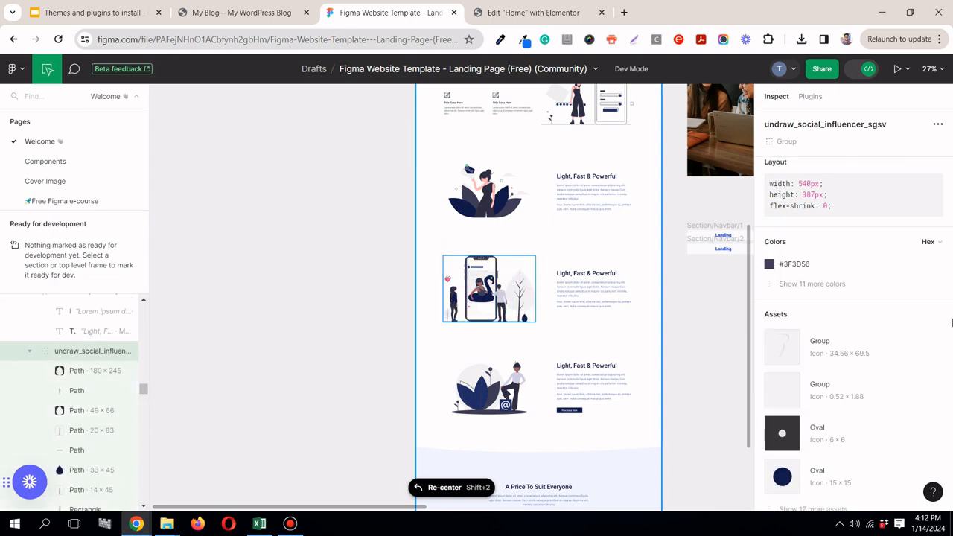
drag(951, 324, 951, 408)
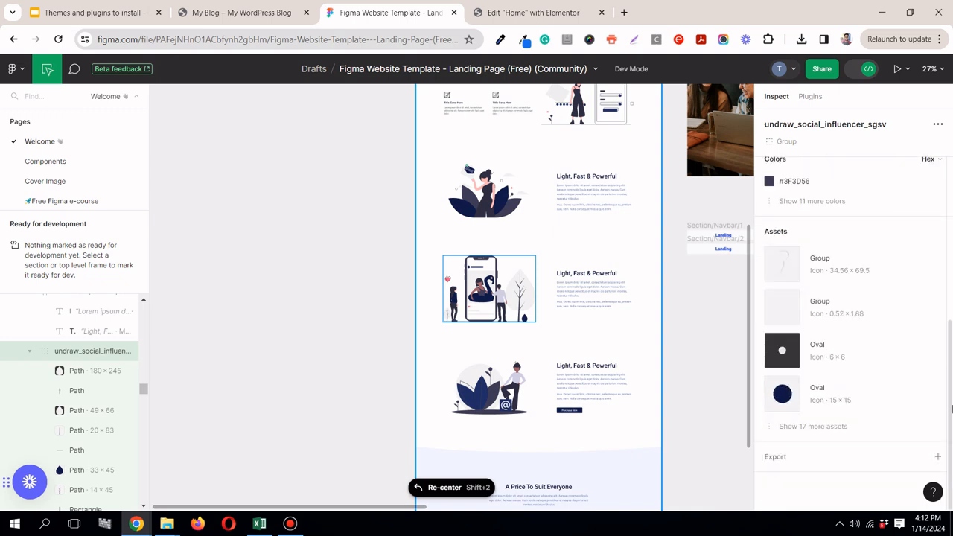
click(939, 456)
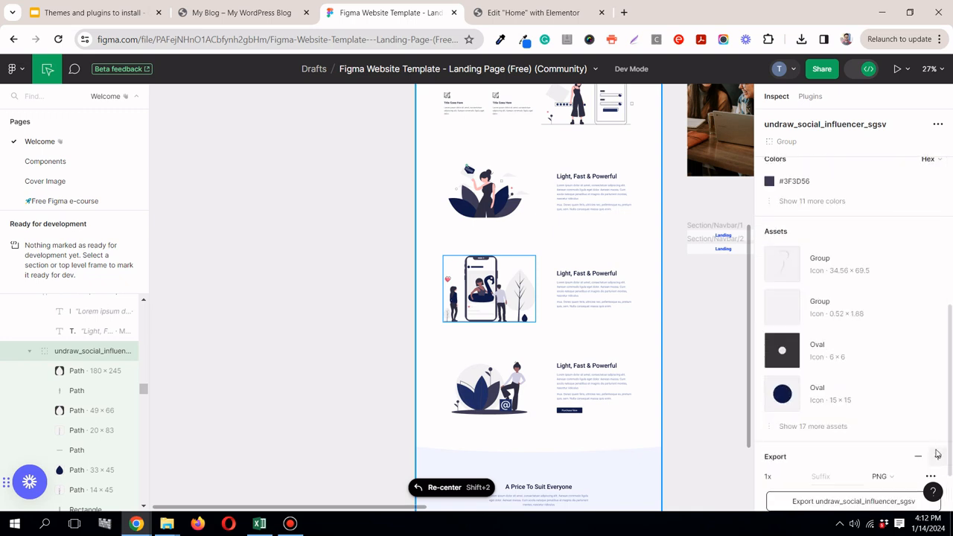
scroll(931, 446, down, 2)
click(906, 432)
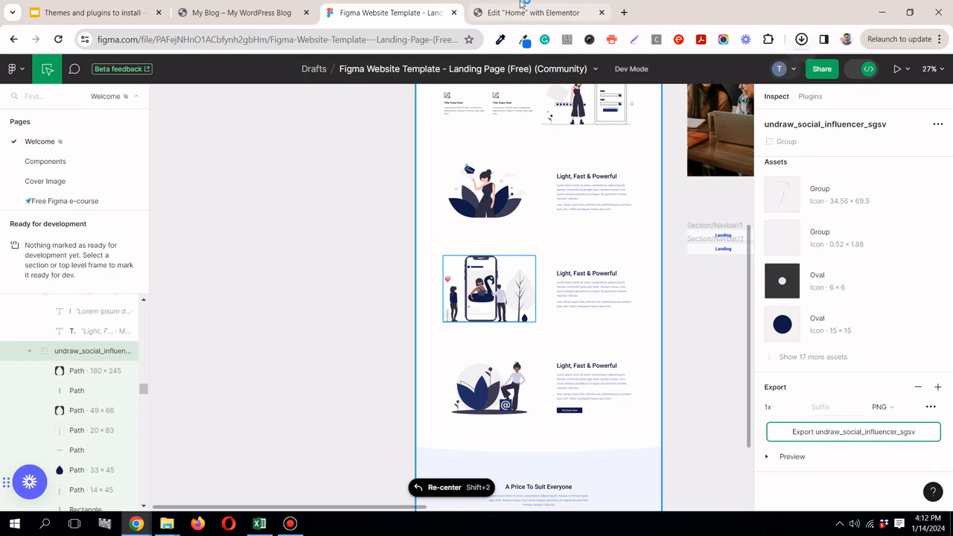
Step: Back in Elementor, replace the first duplicated section's image with the downloaded undraw_social_influencer_sgsv.png
click(528, 13)
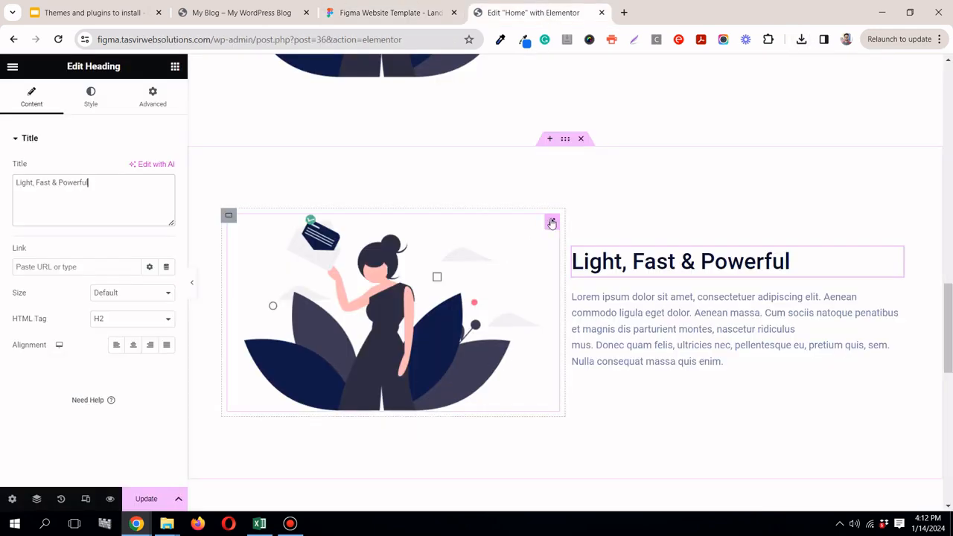
click(552, 223)
click(141, 207)
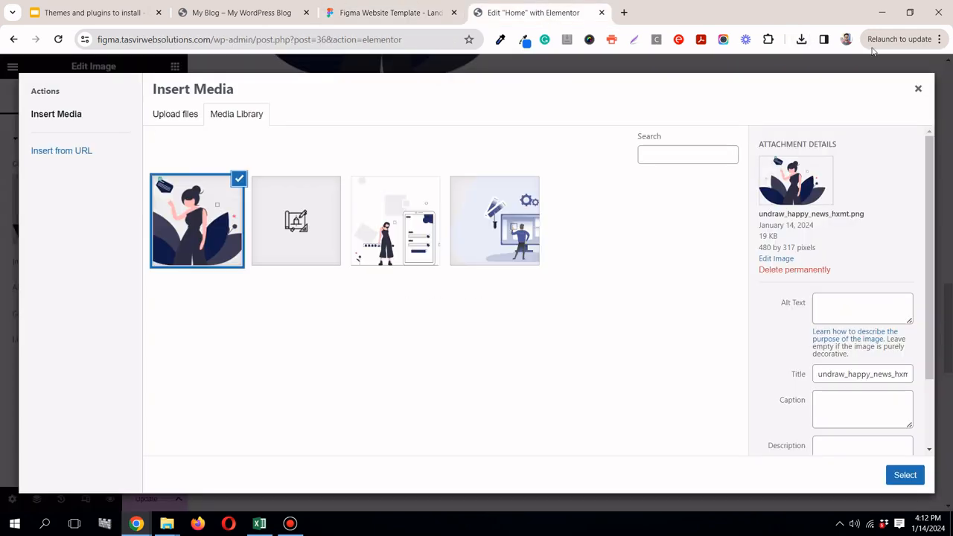
click(800, 39)
drag(711, 100, 339, 138)
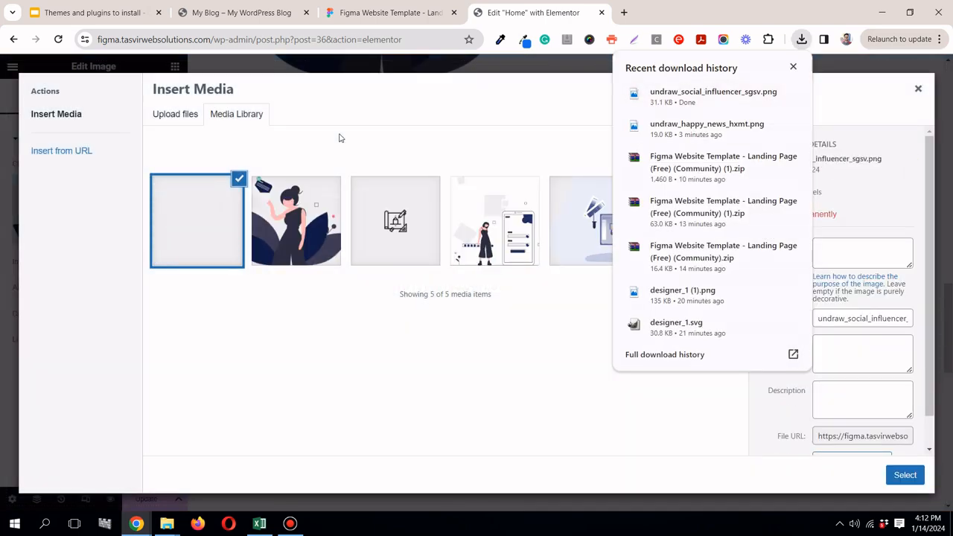
click(341, 138)
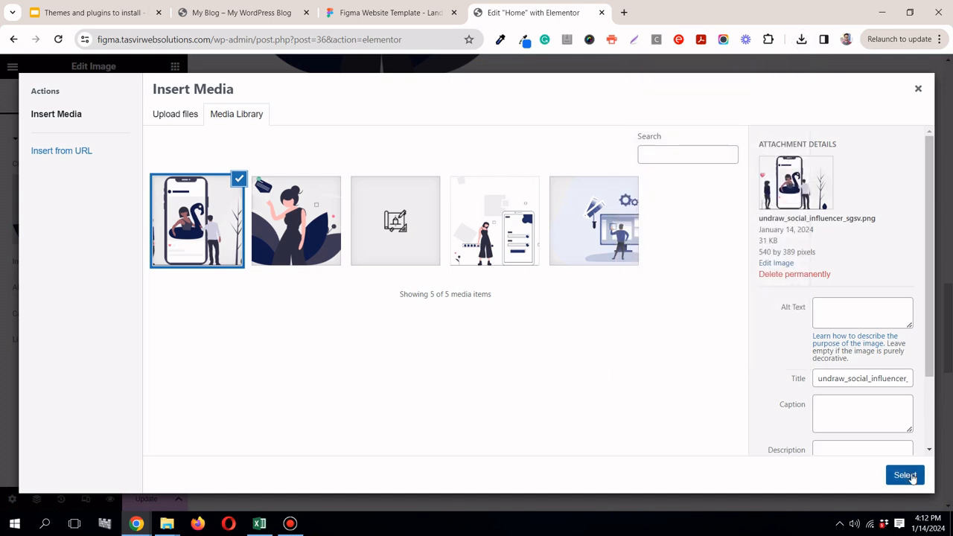
click(904, 476)
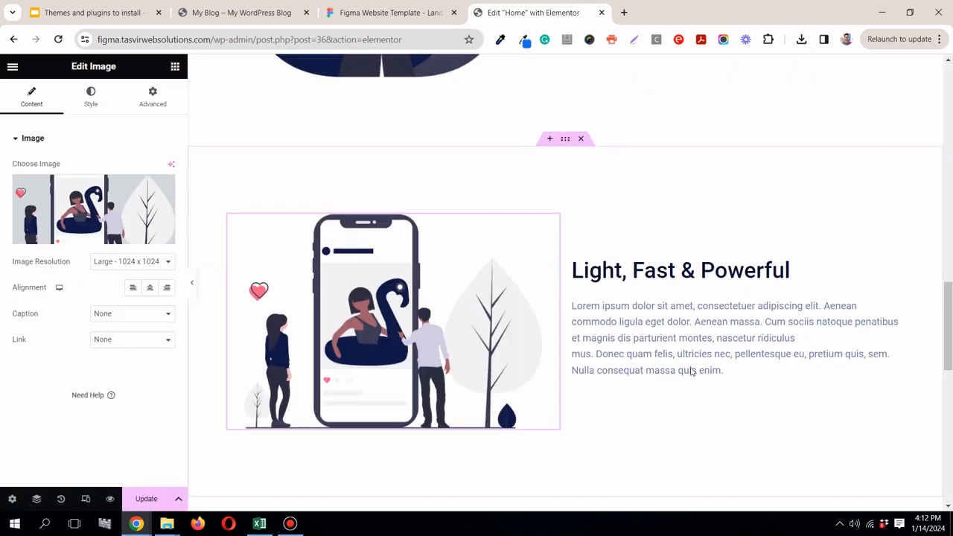
Step: Duplicate the last Light, Fast & Powerful container once more and delete the surplus copy
drag(950, 315, 950, 406)
scroll(513, 160, up, 1)
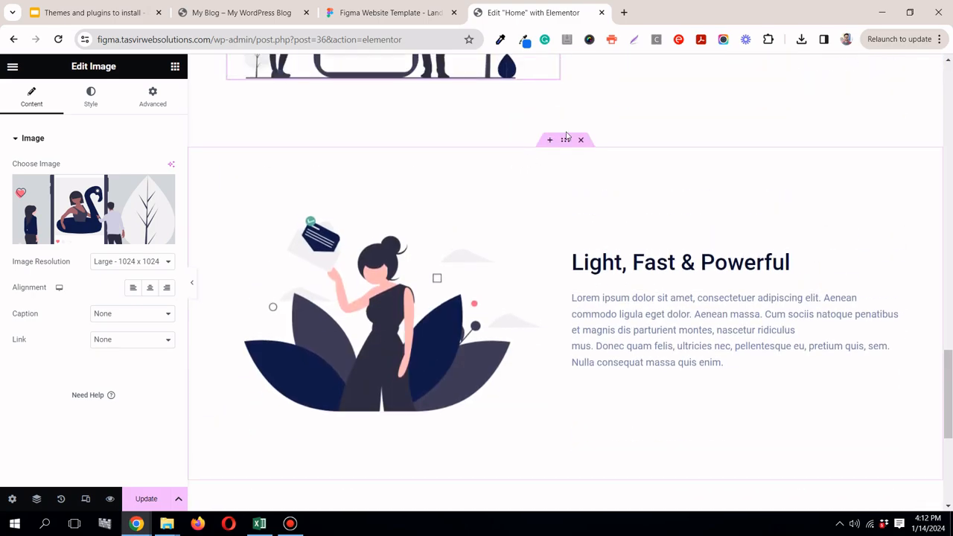
right_click(564, 141)
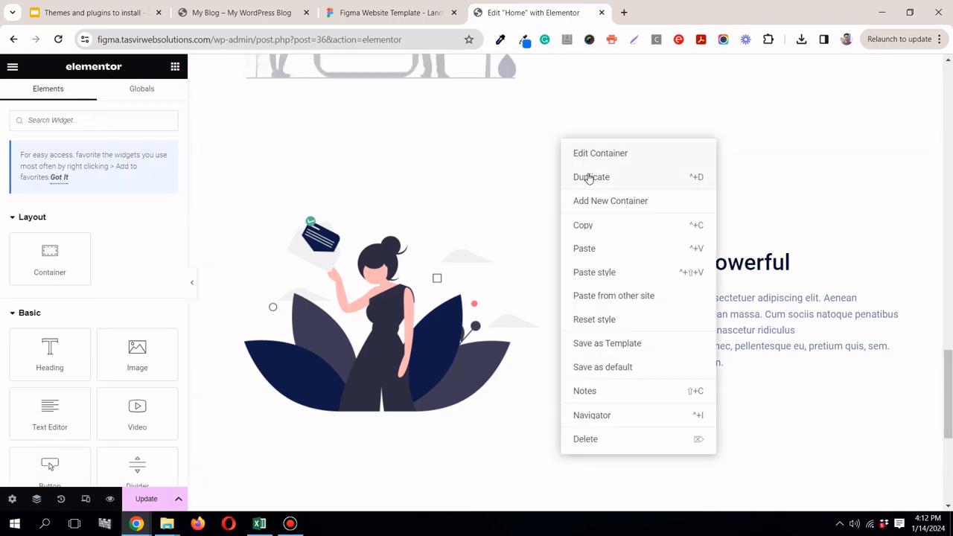
click(590, 178)
drag(951, 369, 952, 389)
scroll(793, 422, down, 3)
click(580, 268)
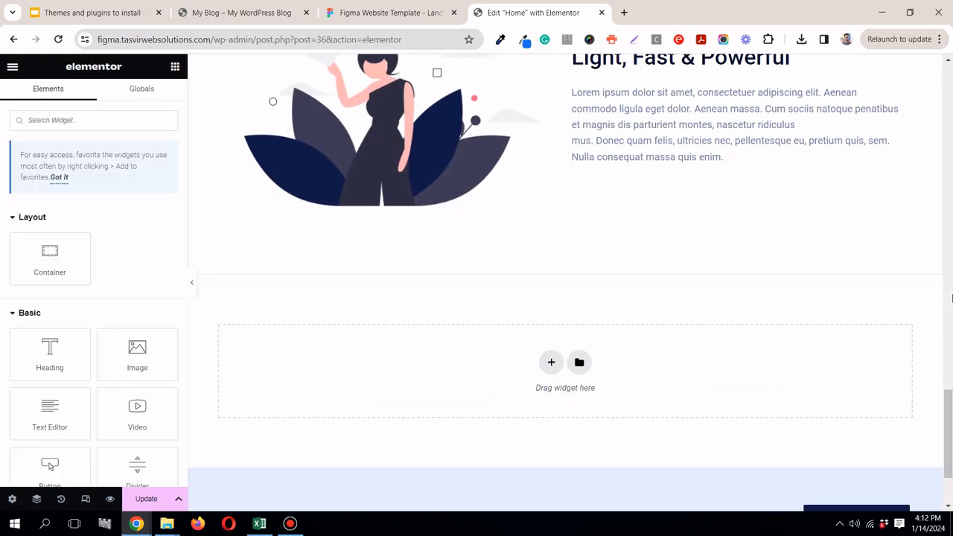
drag(951, 430, 952, 398)
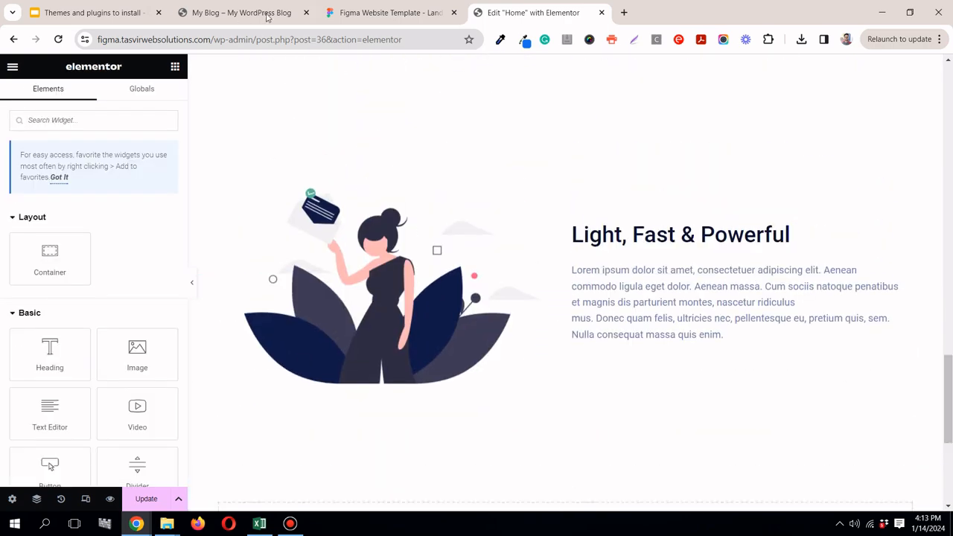
Step: Switch to the Figma template and export the third section's illustration group undraw_mention_6k5d as a 1x PNG
click(387, 13)
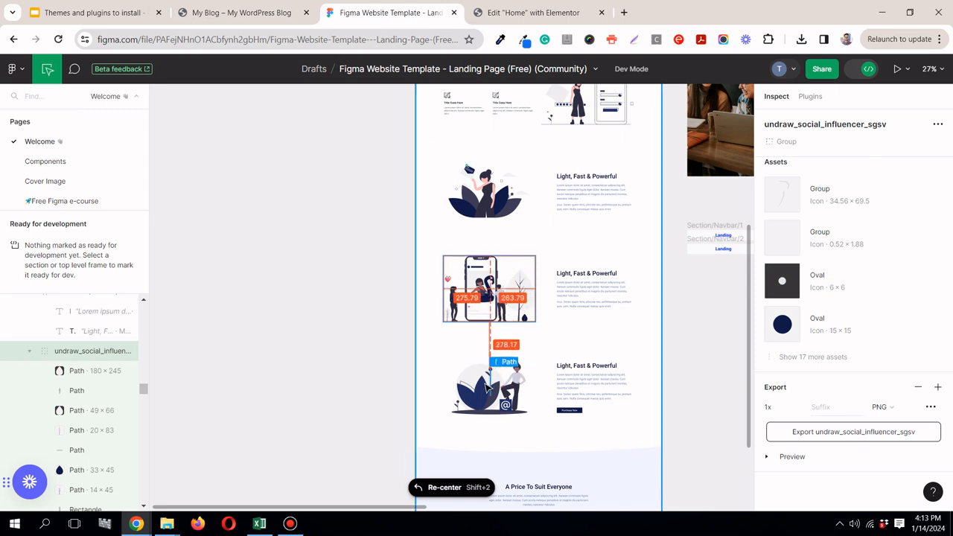
click(468, 380)
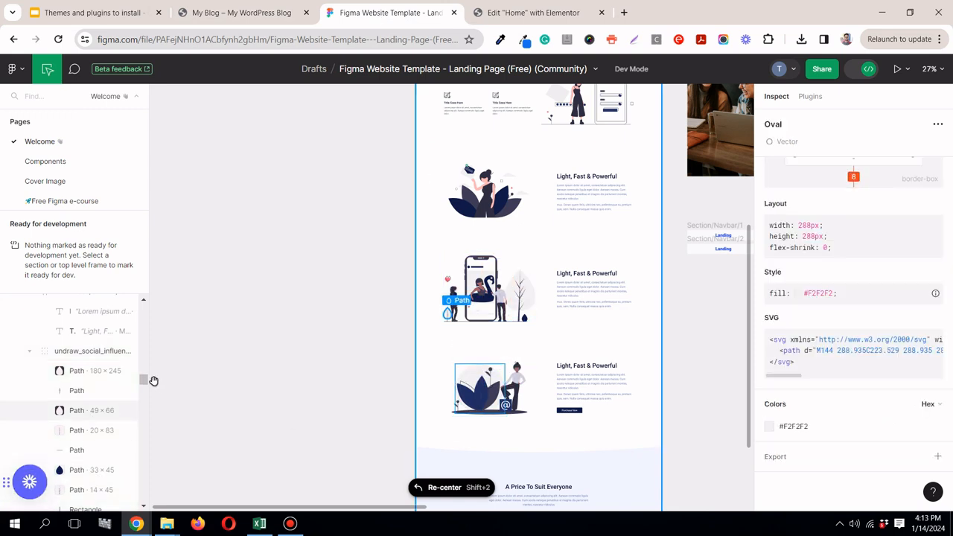
drag(143, 382, 139, 471)
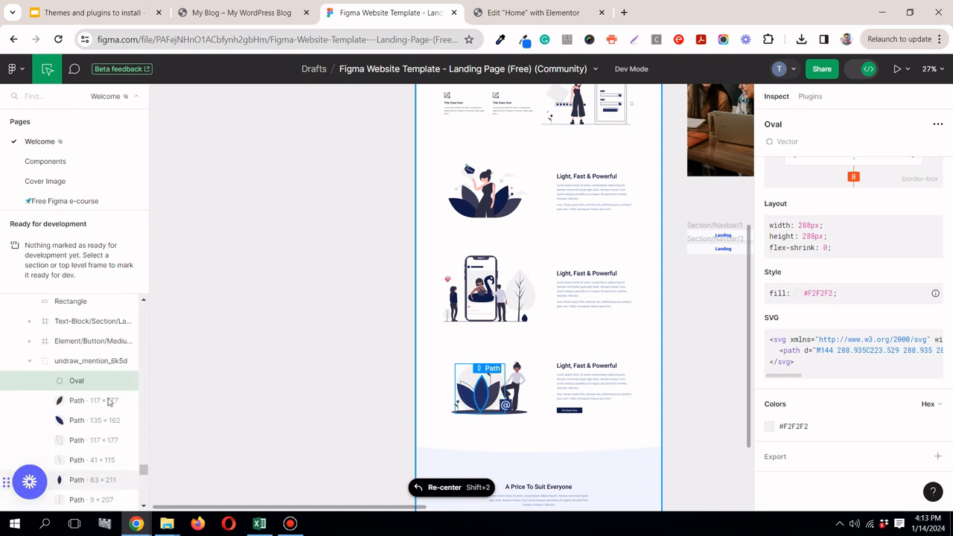
click(89, 363)
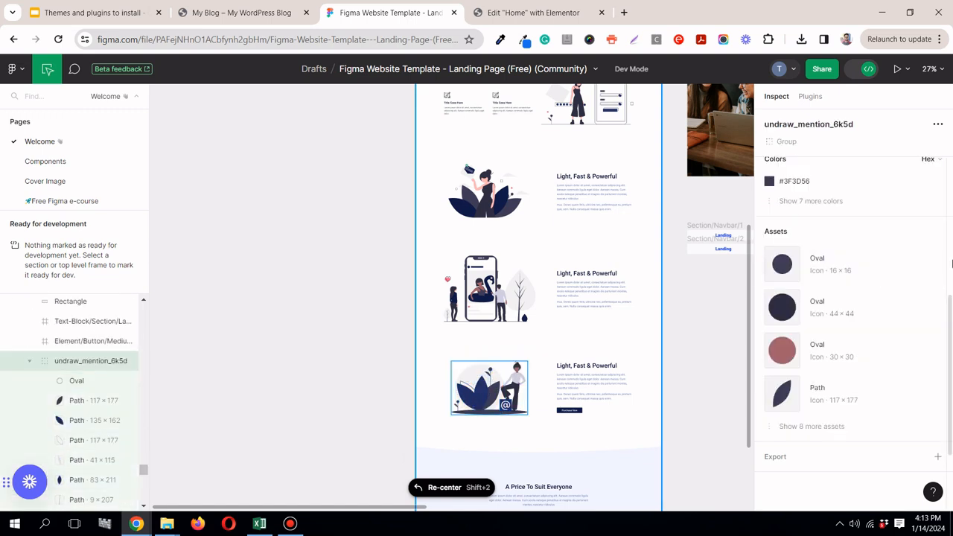
click(939, 457)
scroll(918, 447, down, 2)
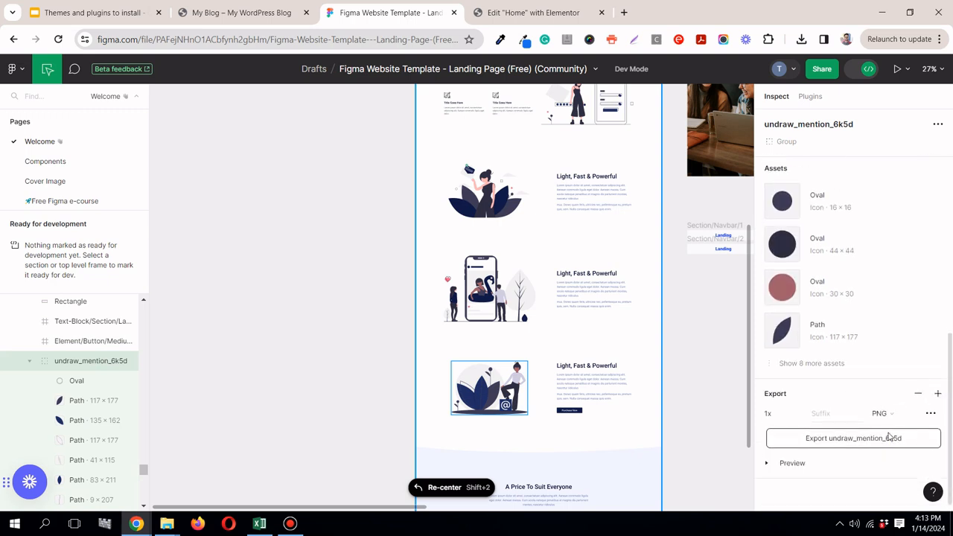
click(853, 432)
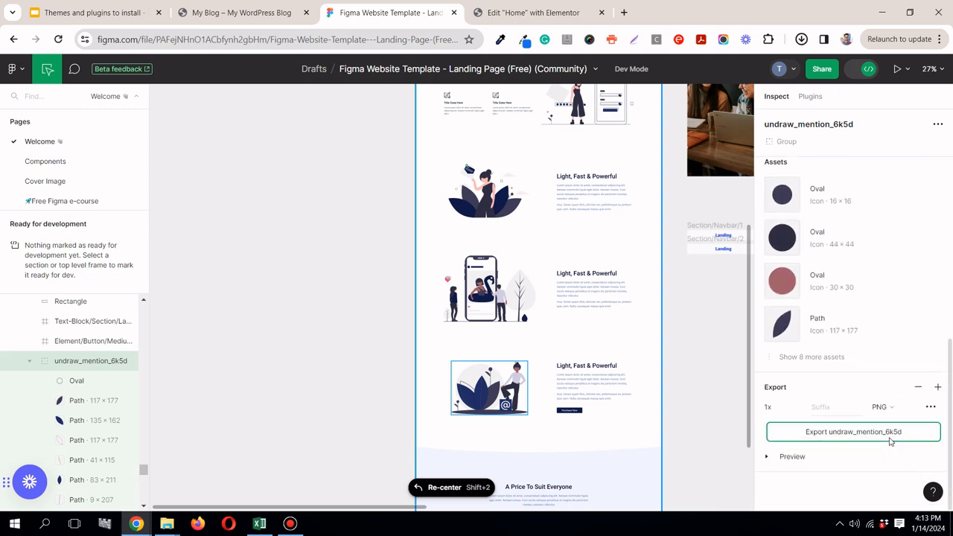
Step: Back in Elementor, replace the last Light, Fast & Powerful section's image with the downloaded undraw_mention_6k5d.png
click(577, 8)
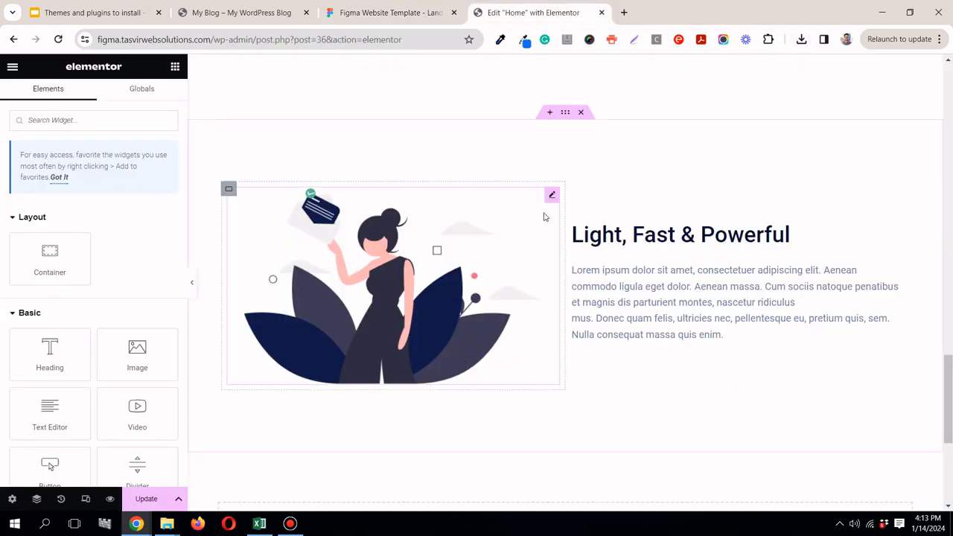
click(550, 201)
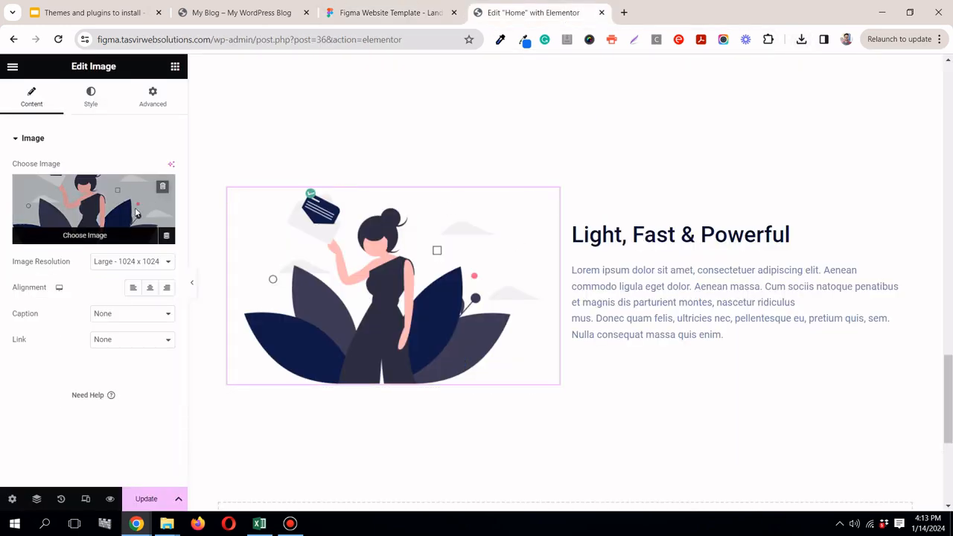
click(160, 195)
click(801, 39)
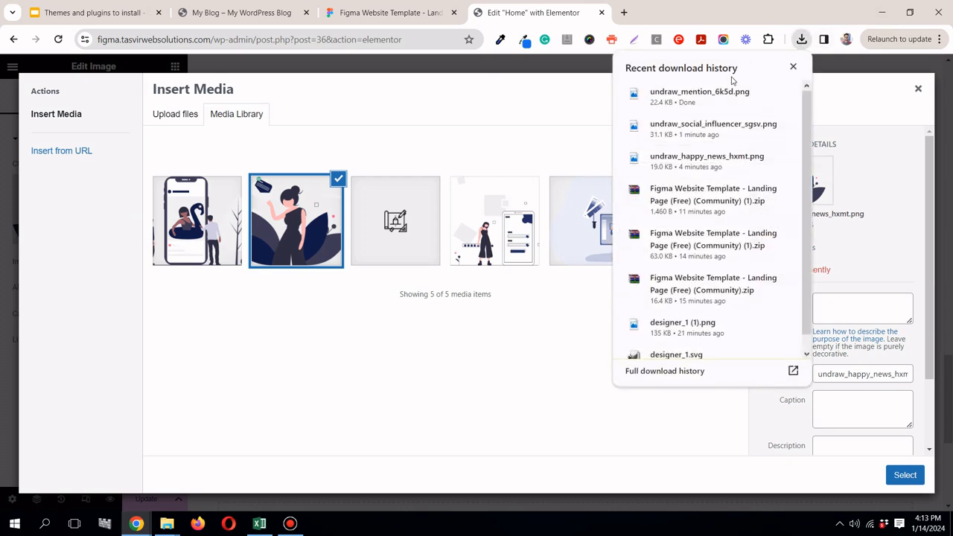
drag(726, 97, 485, 132)
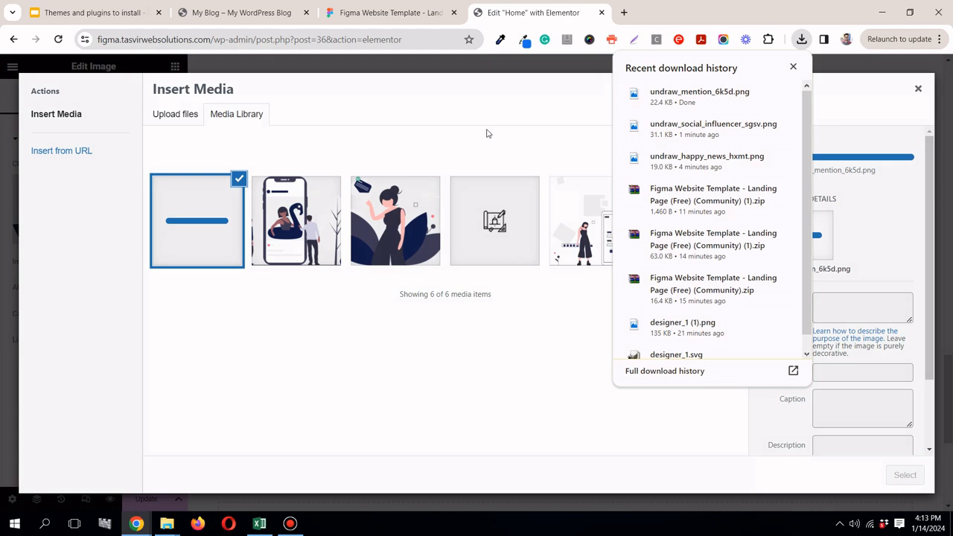
click(488, 134)
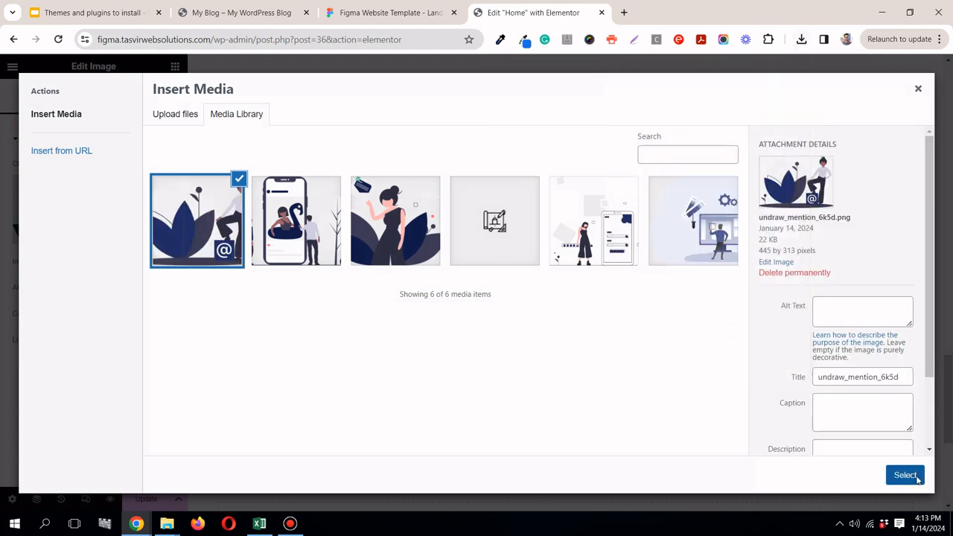
click(905, 475)
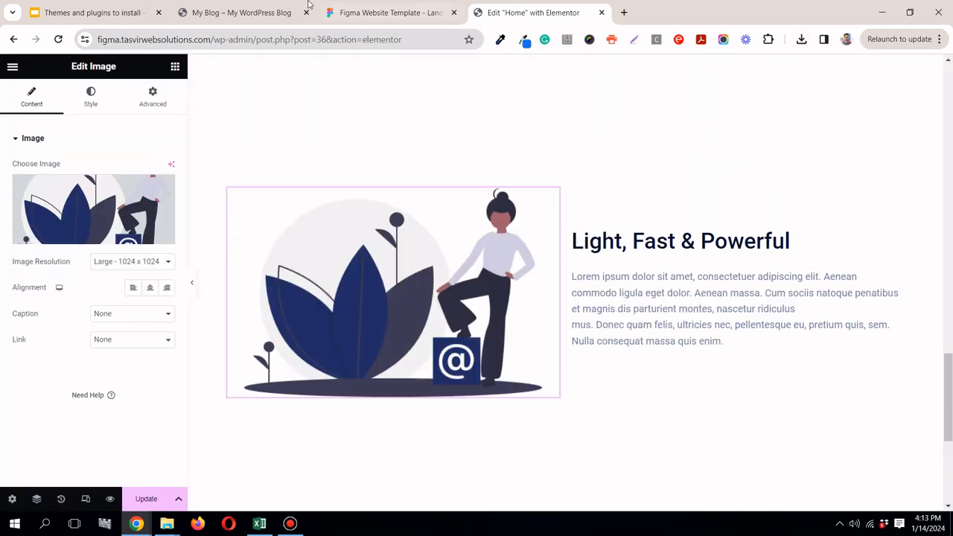
Step: Check the button under the third section's text in Figma and add a Button widget below the matching paragraph in Elementor
click(369, 12)
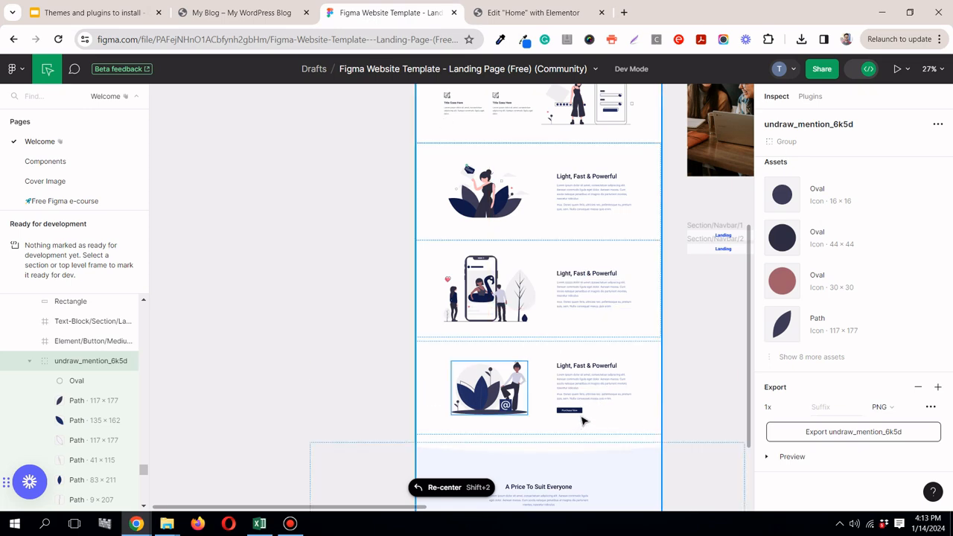
scroll(577, 423, up, 5)
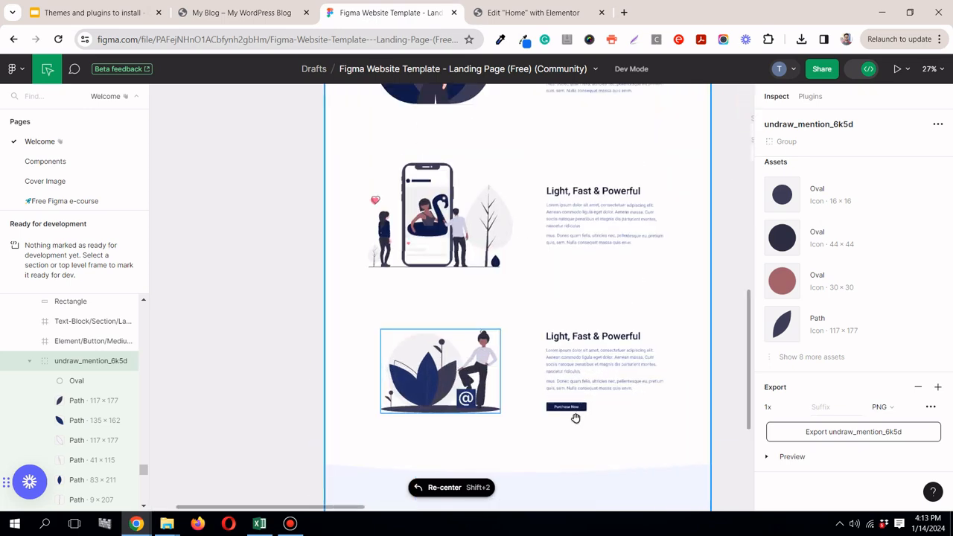
scroll(579, 415, up, 3)
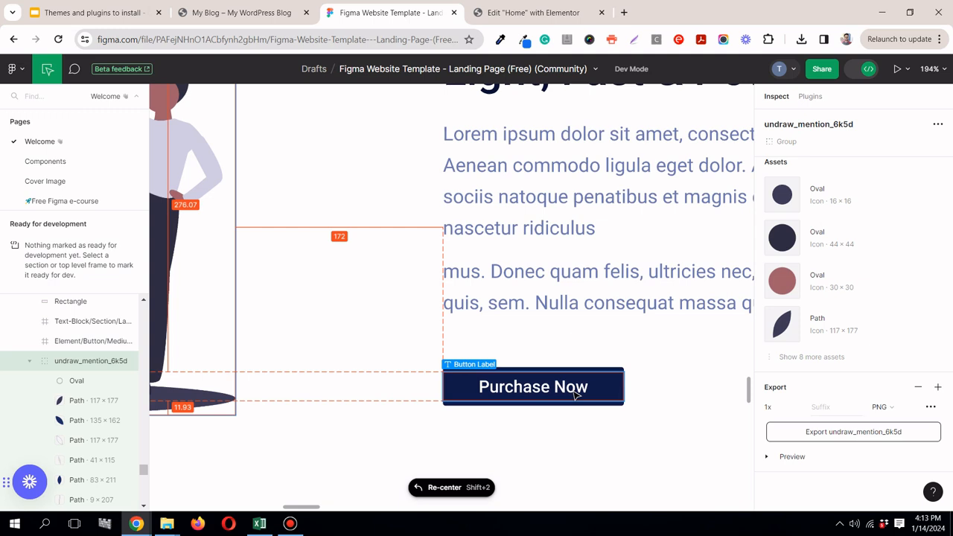
click(496, 13)
click(175, 66)
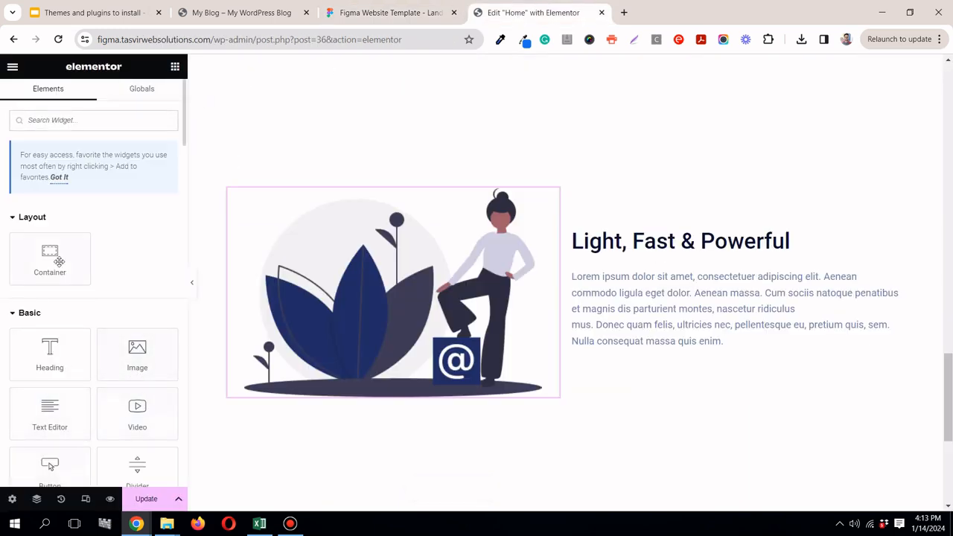
drag(50, 461, 642, 328)
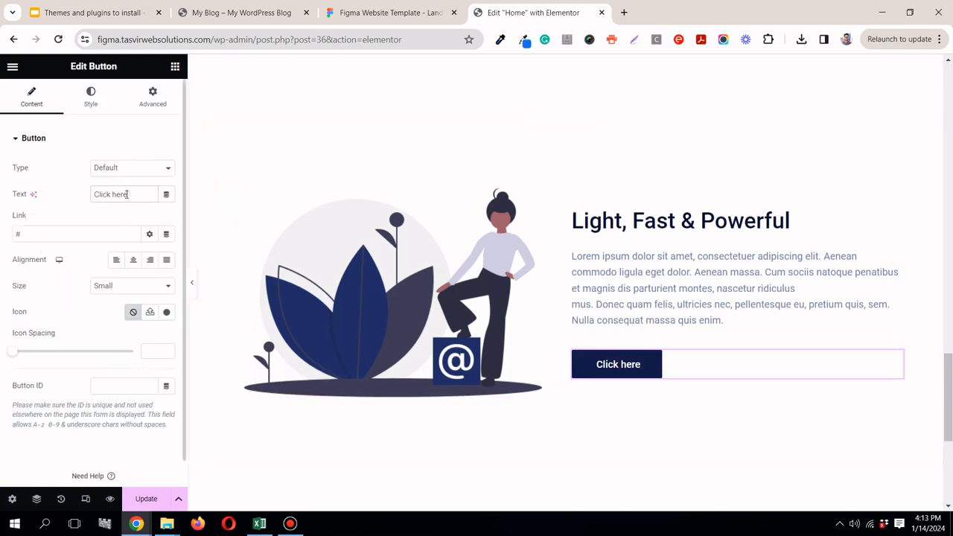
Step: Copy the button label from Figma and replace the new Elementor button's text with "Purchase Now"
click(348, 11)
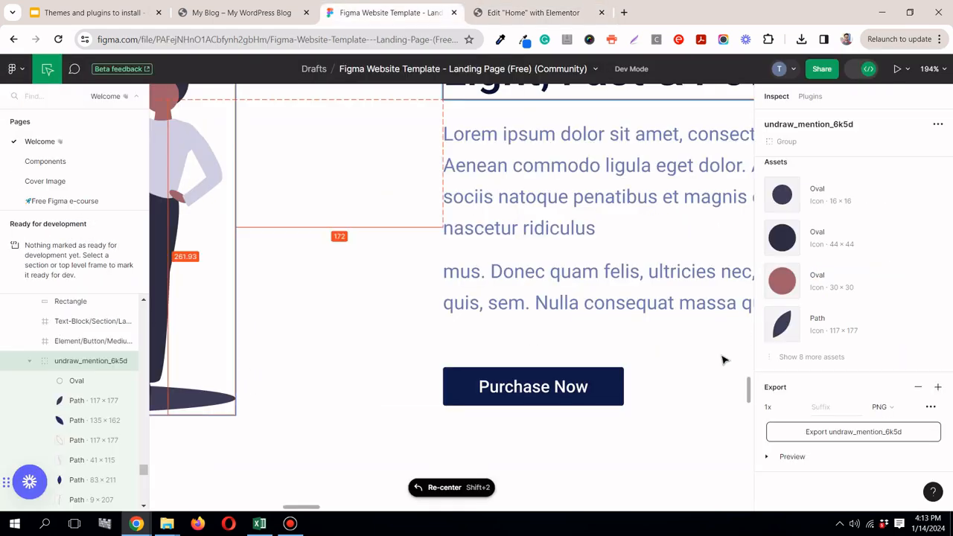
click(563, 391)
click(937, 347)
click(520, 9)
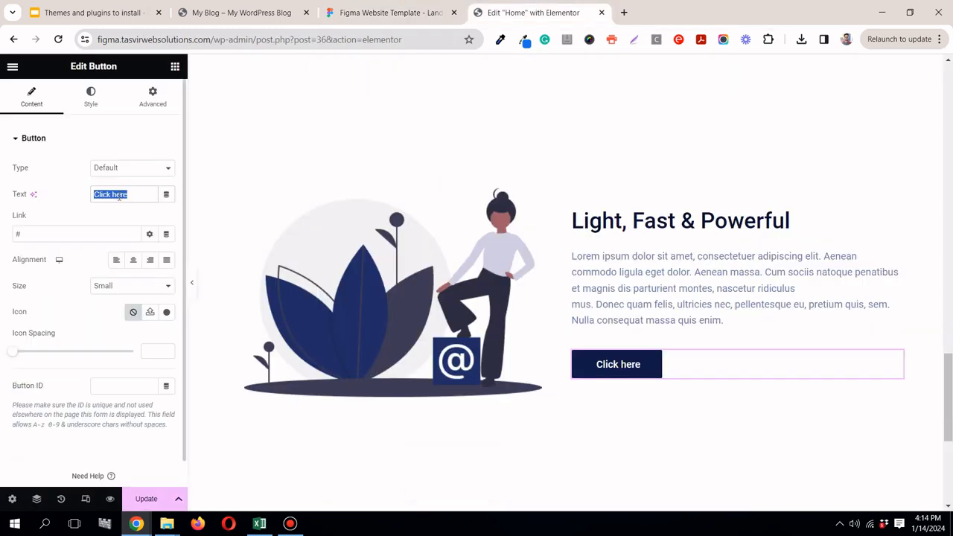
right_click(123, 193)
click(153, 242)
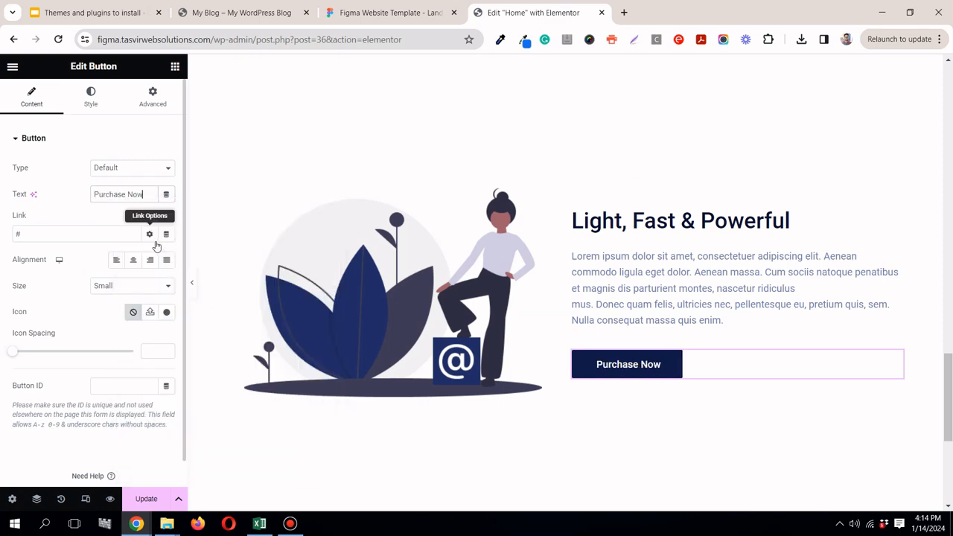
Step: Compare the finished third Light, Fast & Powerful section in Elementor, with the editing panel hidden, against the same section in Figma
click(365, 9)
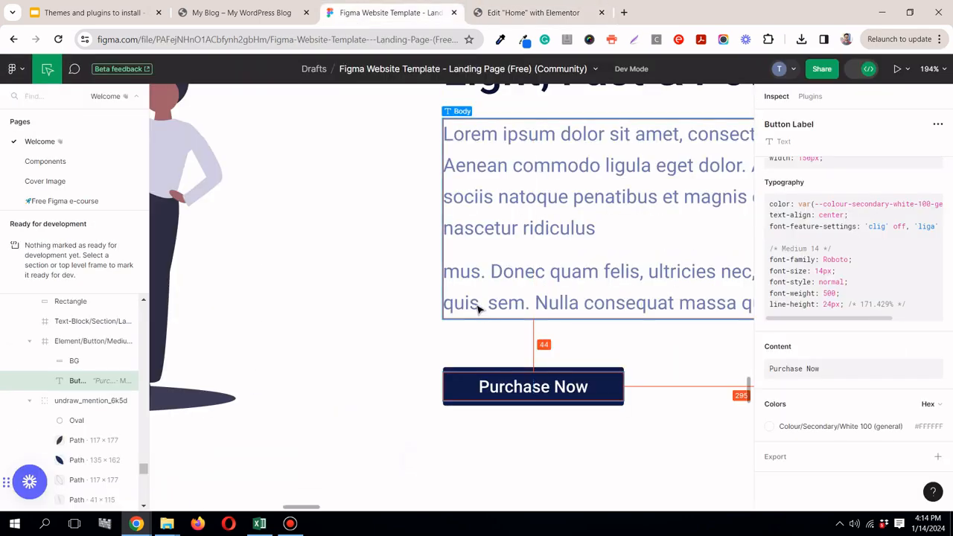
scroll(479, 306, down, 10)
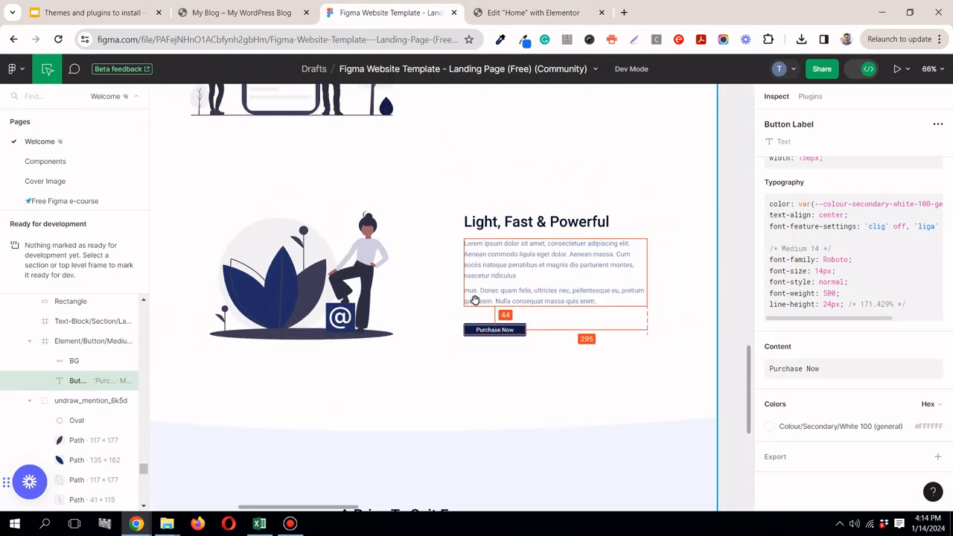
scroll(475, 300, down, 4)
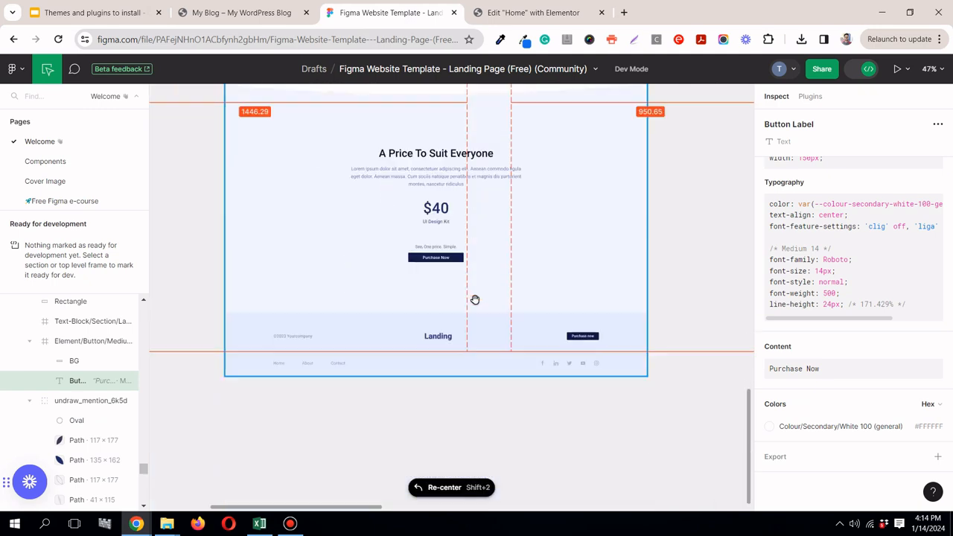
scroll(475, 299, up, 2)
click(533, 13)
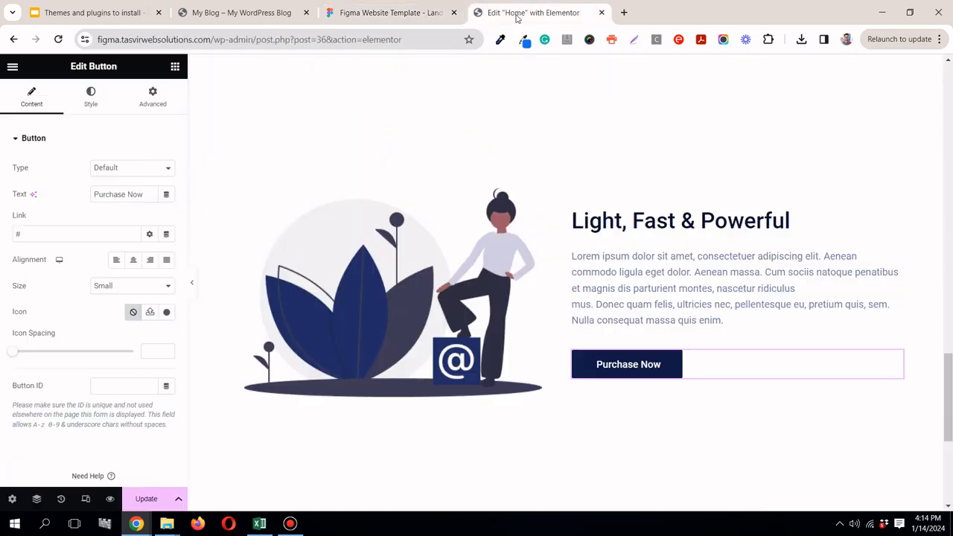
click(193, 281)
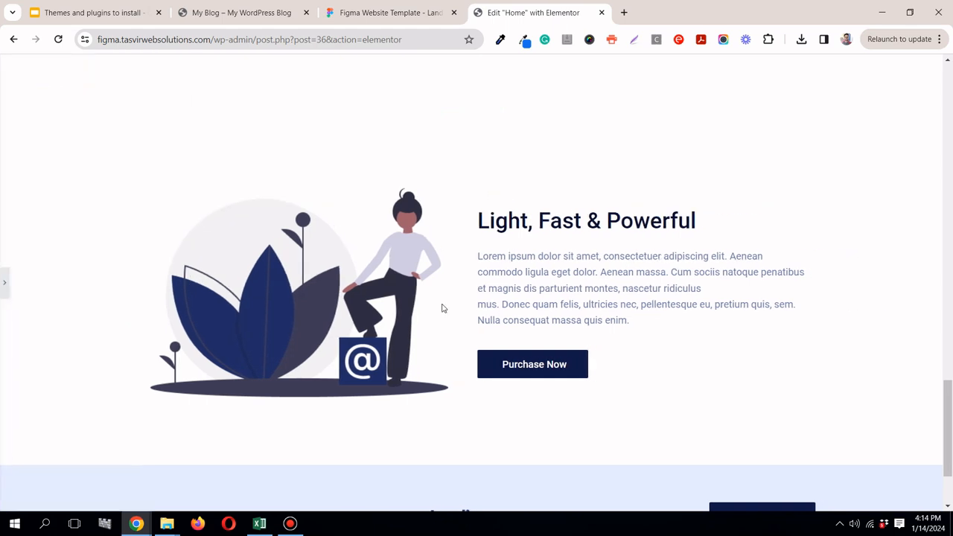
click(387, 12)
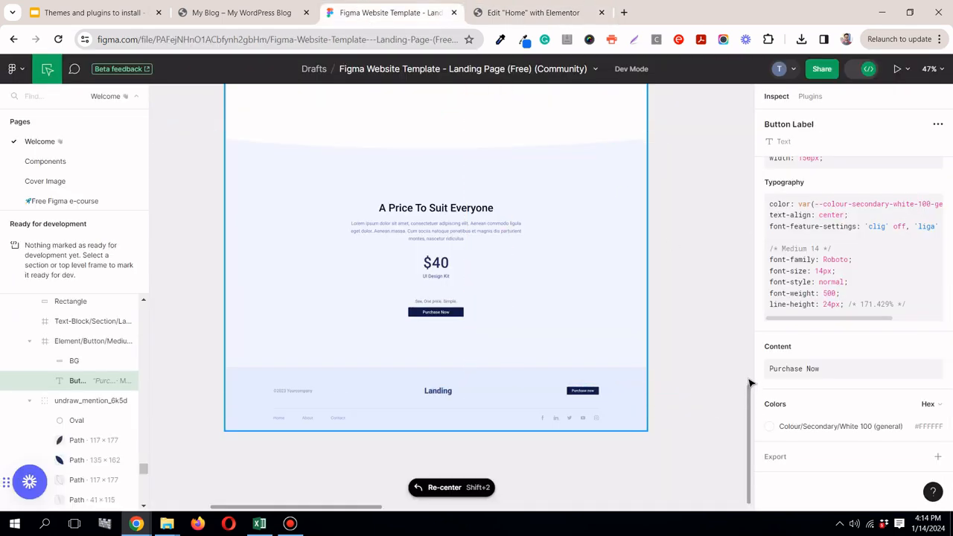
scroll(750, 385, up, 5)
click(522, 13)
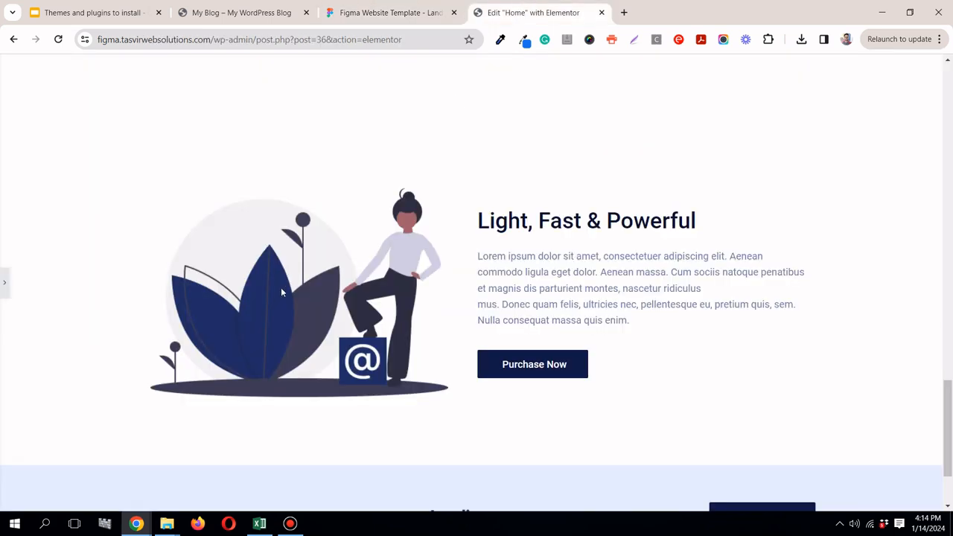
click(3, 285)
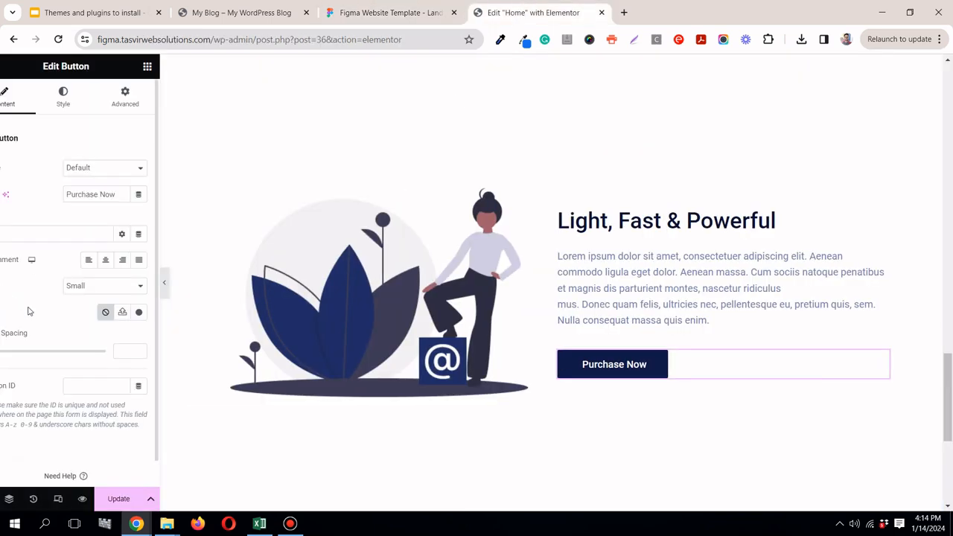
Step: Inspect the "A Price To Suit Everyone" section in Figma and measure the spacing from its title and button to the background shape
click(337, 8)
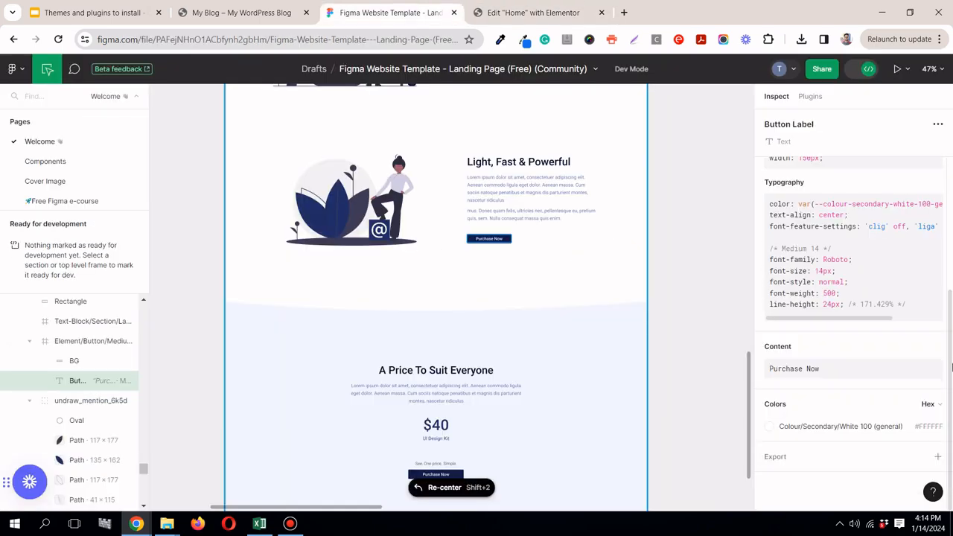
scroll(566, 338, down, 2)
scroll(564, 337, down, 5)
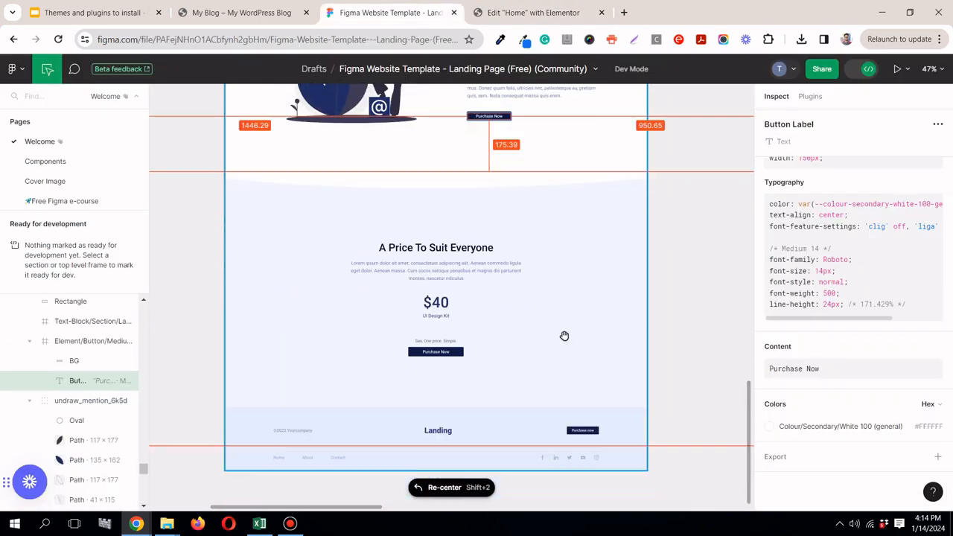
click(548, 11)
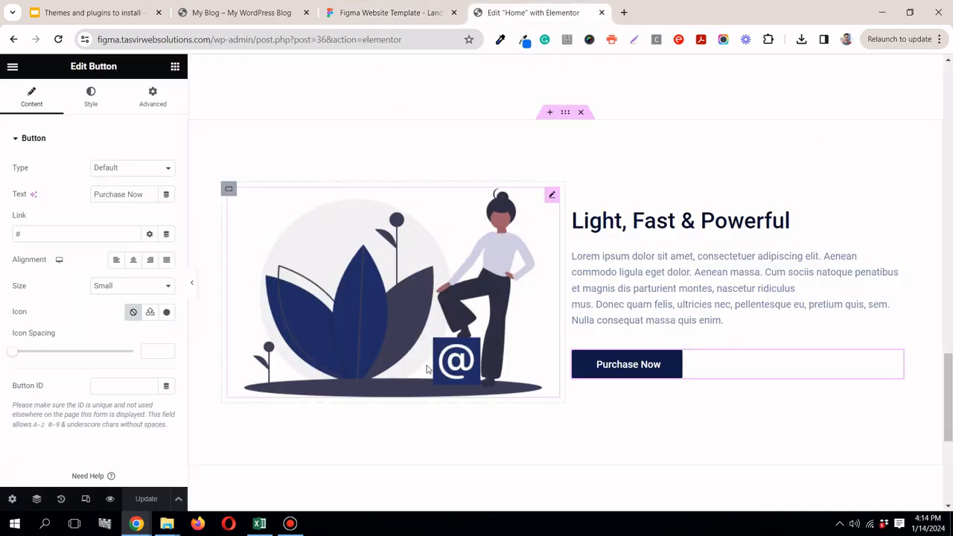
mouse_move(951, 444)
mouse_down()
mouse_move(951, 134)
mouse_move(951, 445)
mouse_up()
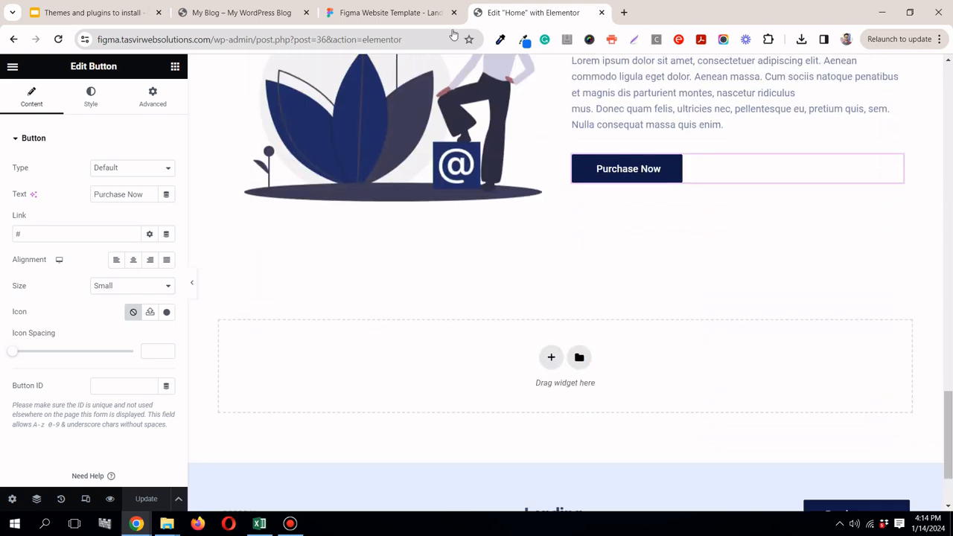
click(372, 10)
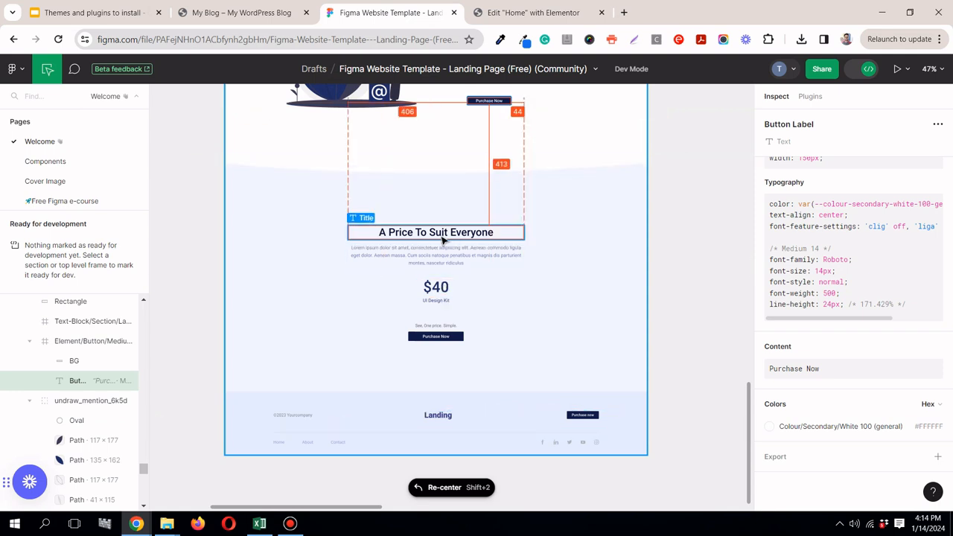
click(464, 181)
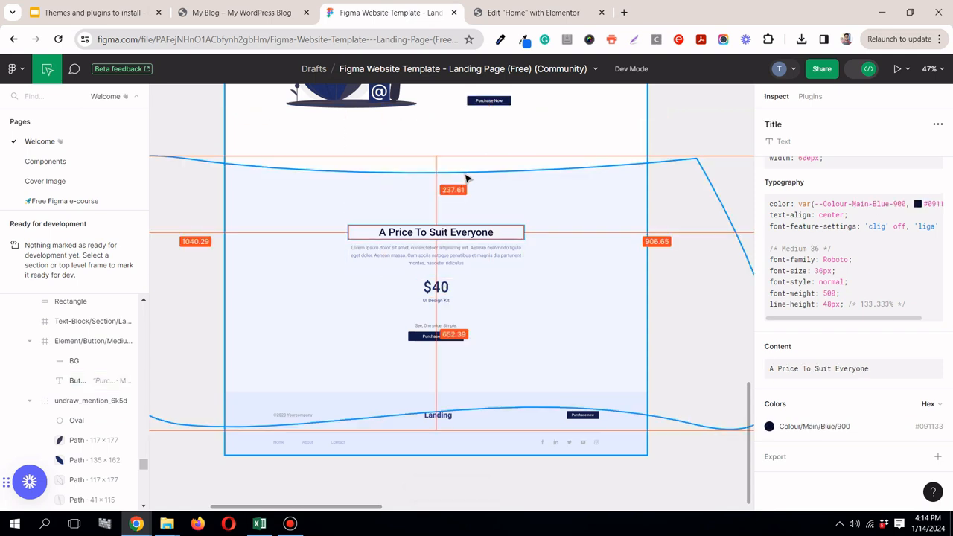
click(463, 340)
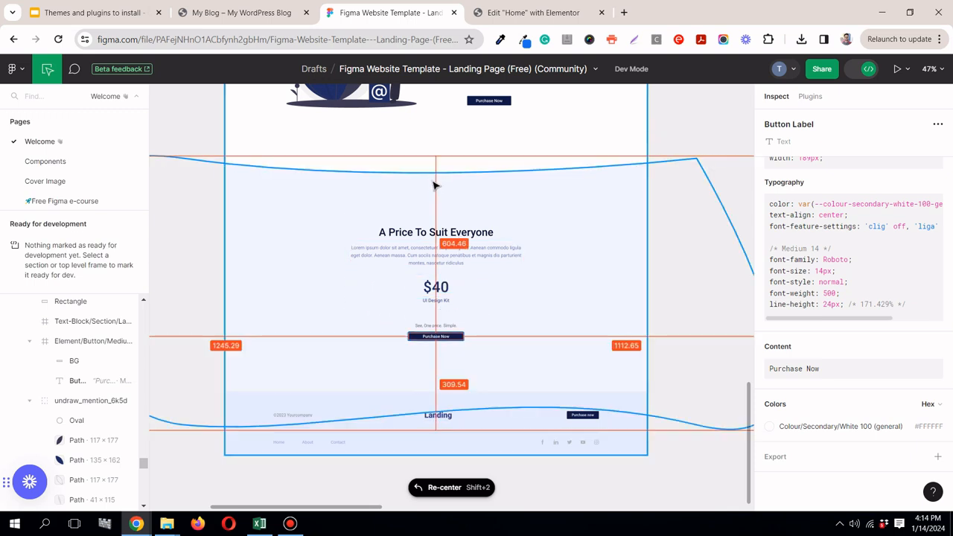
click(436, 233)
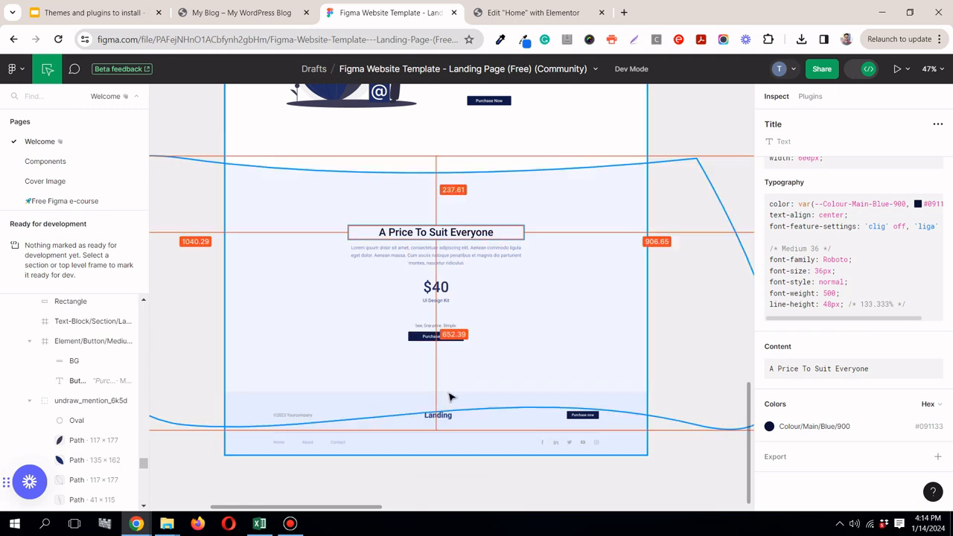
Step: Back in Elementor, add a single-column container with downward direction below the third Light, Fast & Powerful section
key(ctrl+Tab)
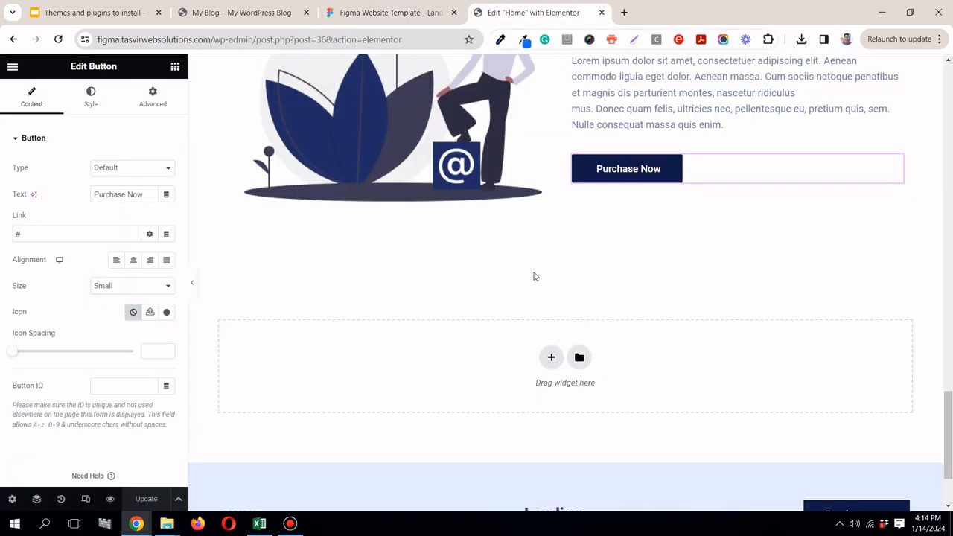
click(552, 359)
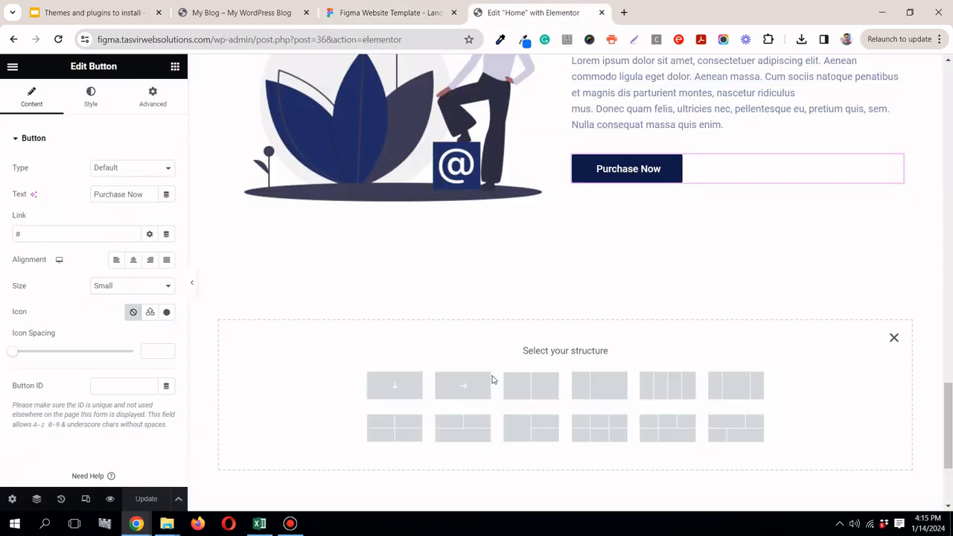
click(403, 387)
scroll(385, 321, down, 1)
scroll(380, 305, up, 1)
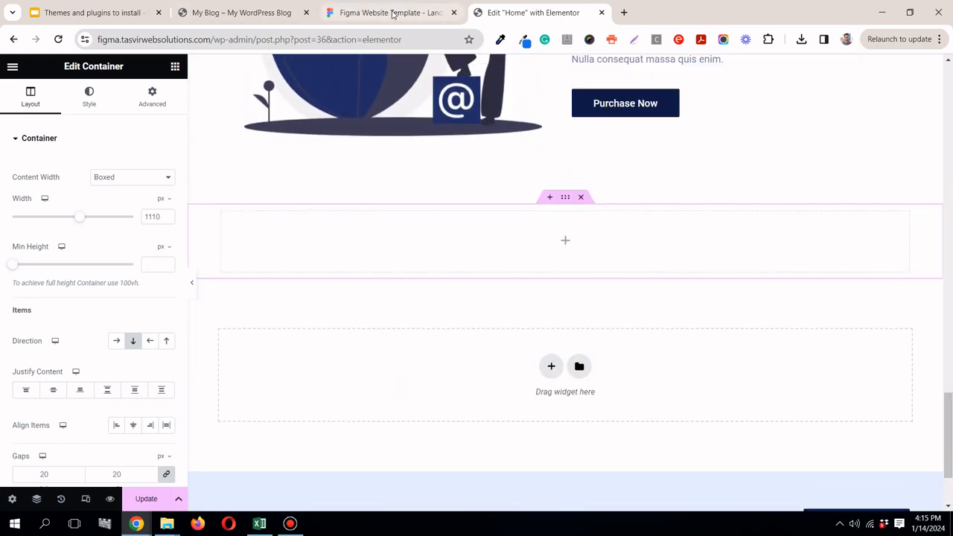
Step: Copy the pricing section's background color from Figma and give the new Elementor container a classic background of #E7ECFF
key(ctrl+shift+Tab)
click(631, 263)
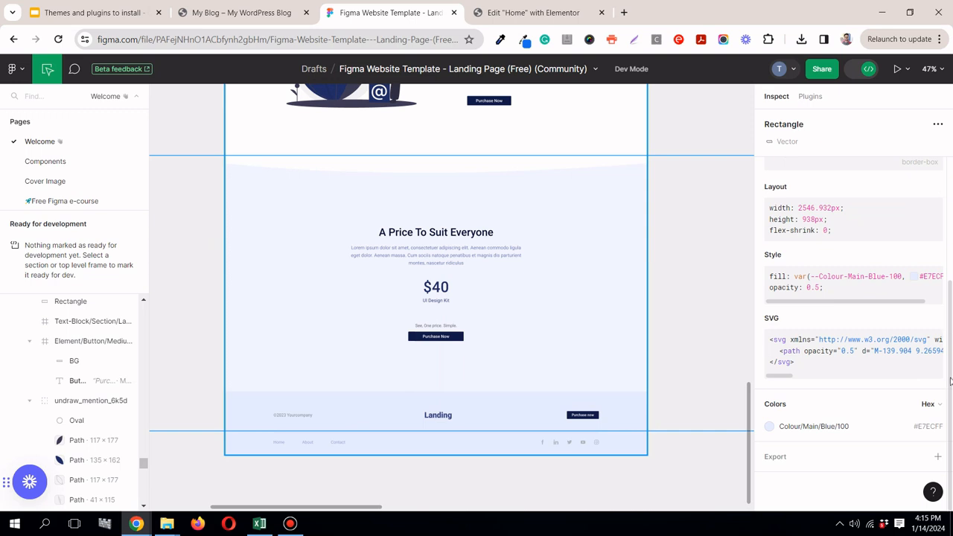
click(919, 433)
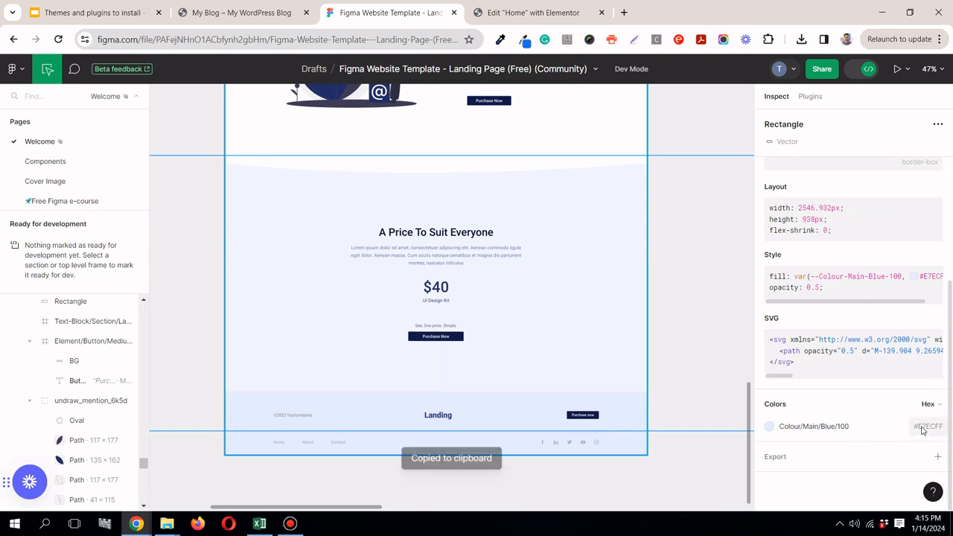
click(498, 21)
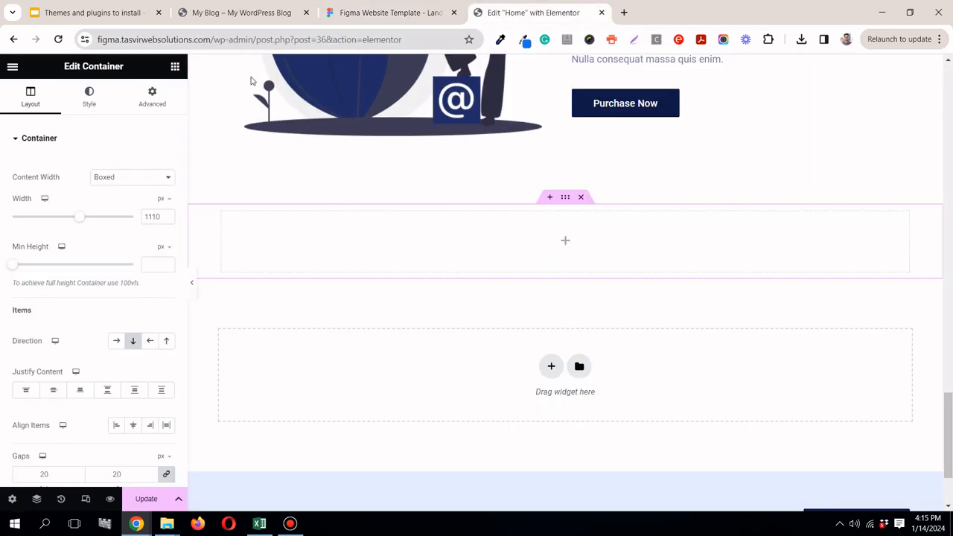
click(95, 101)
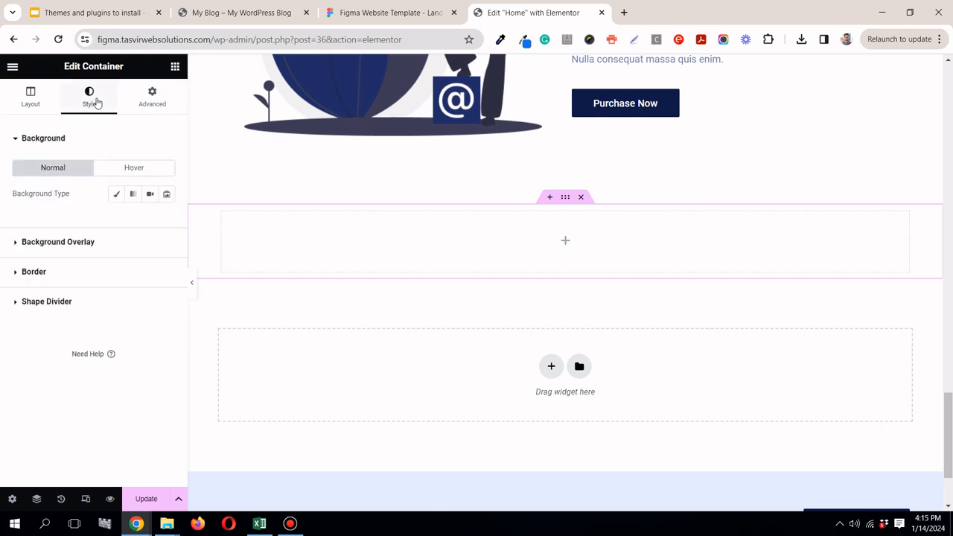
click(118, 194)
click(168, 221)
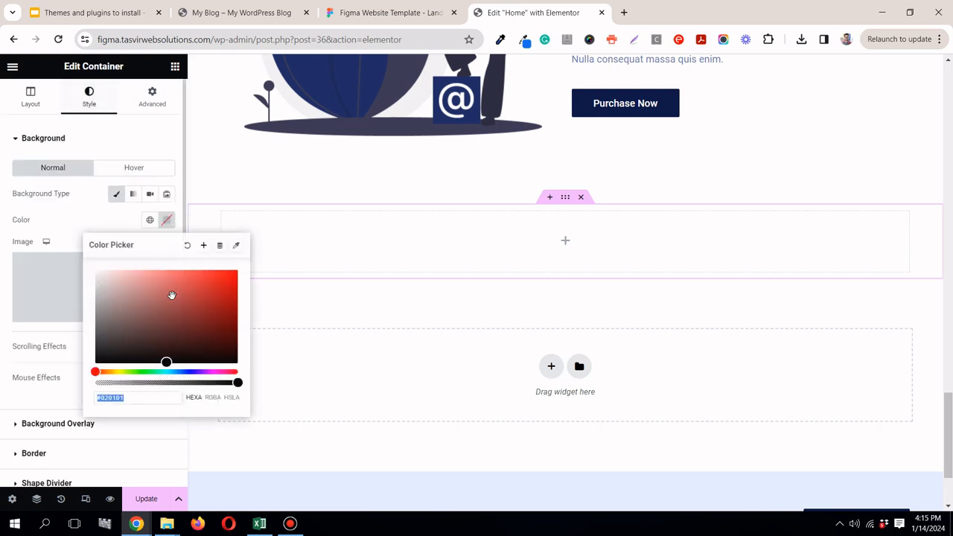
right_click(164, 400)
click(196, 170)
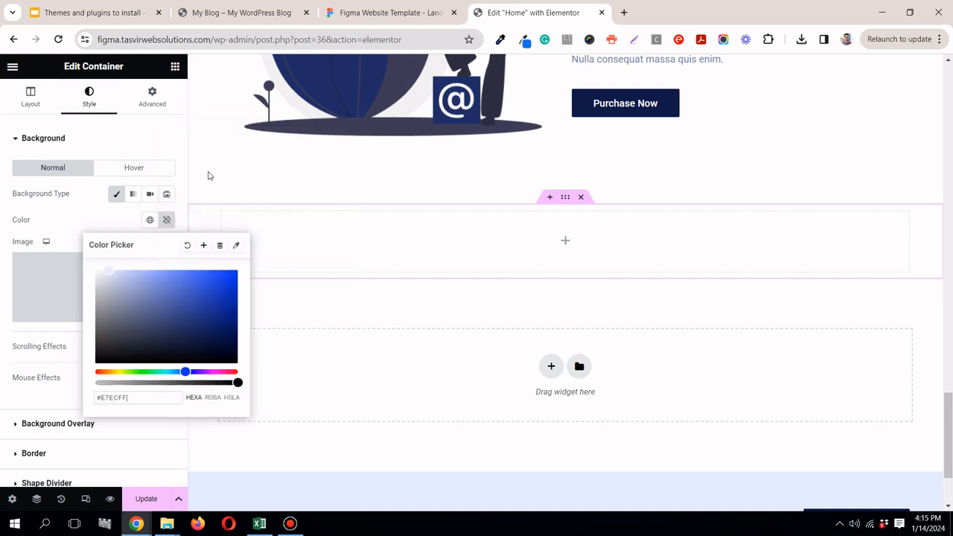
click(88, 220)
Step: Set the new container's padding to 237 px at the top and 175 px at the bottom
click(150, 115)
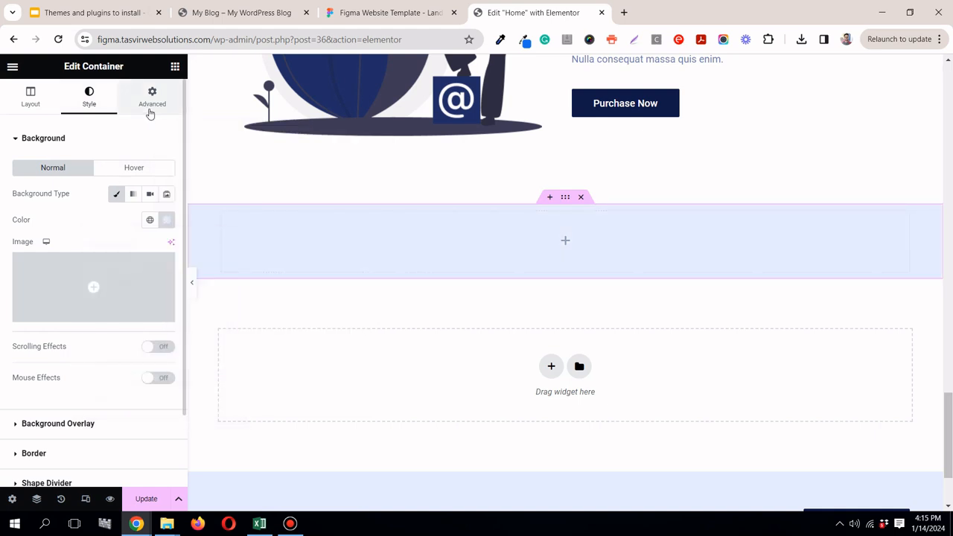
click(29, 230)
text(0)
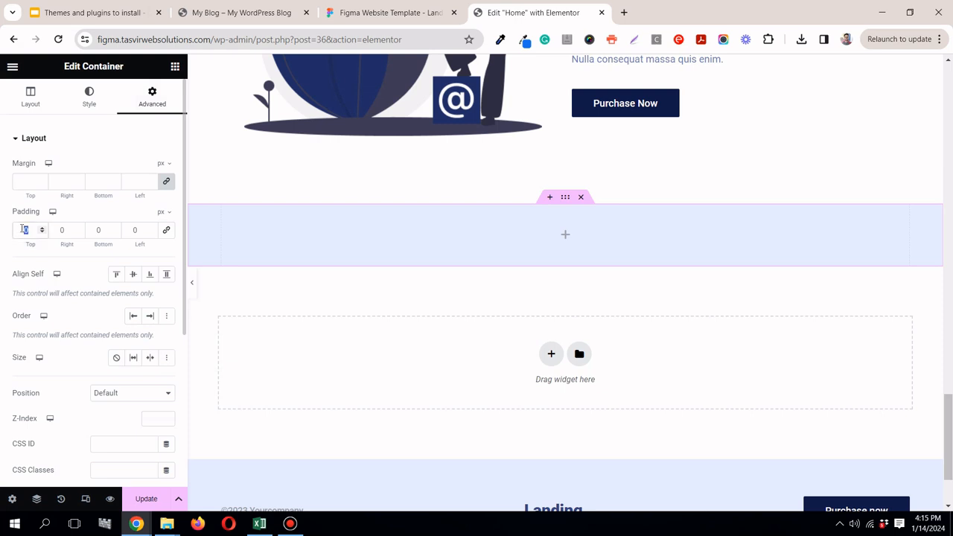
text(137)
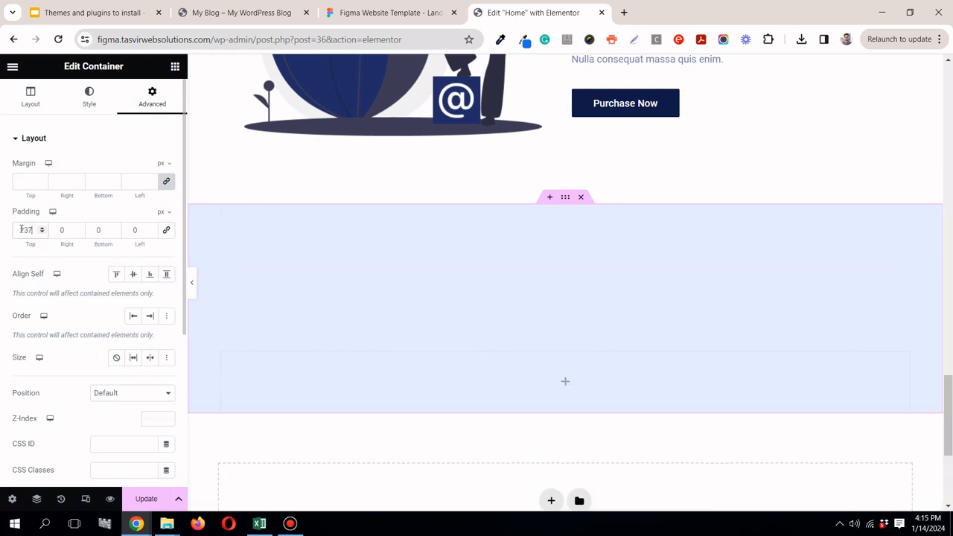
double_click(95, 229)
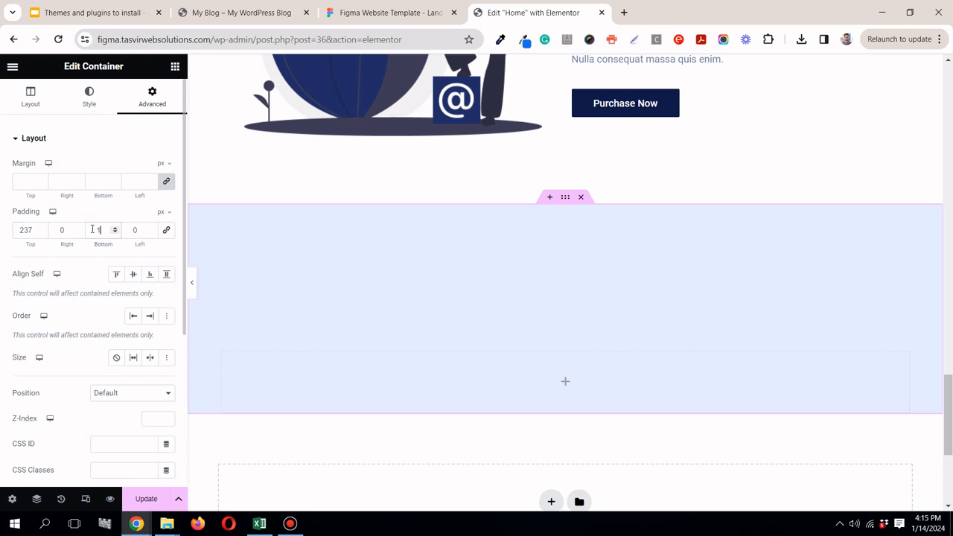
text(175)
Step: Recheck the pricing section in Figma, then add a center-aligned Heading widget to the new Elementor container
click(394, 12)
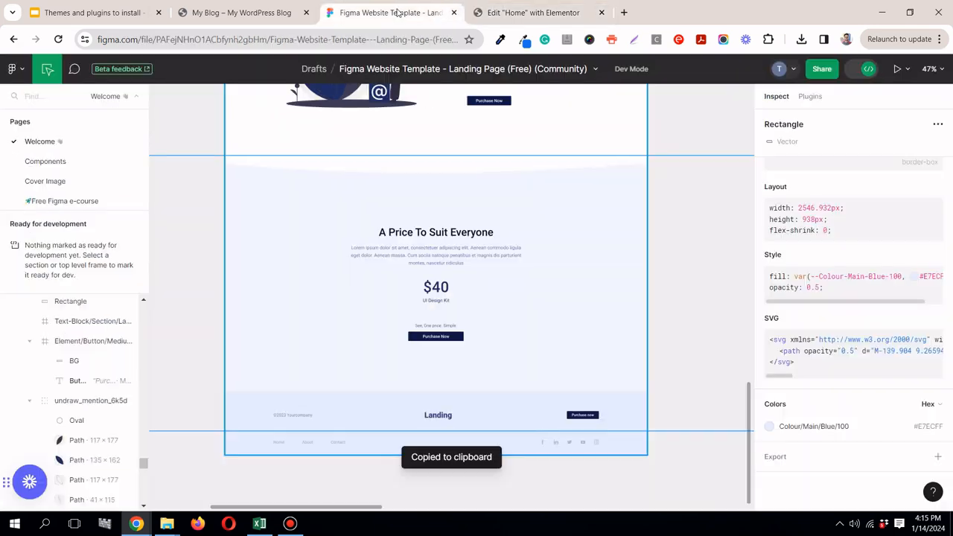
click(521, 11)
click(175, 67)
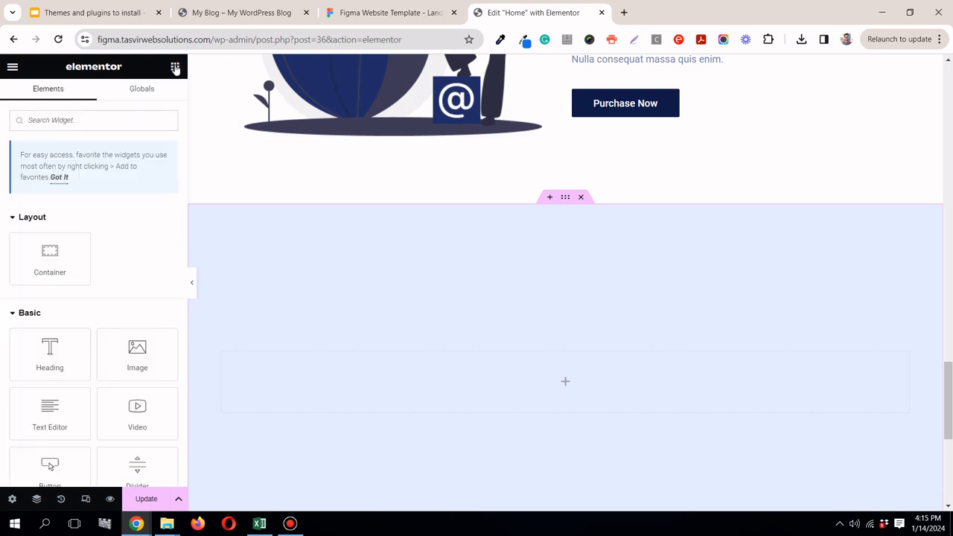
drag(73, 362, 541, 379)
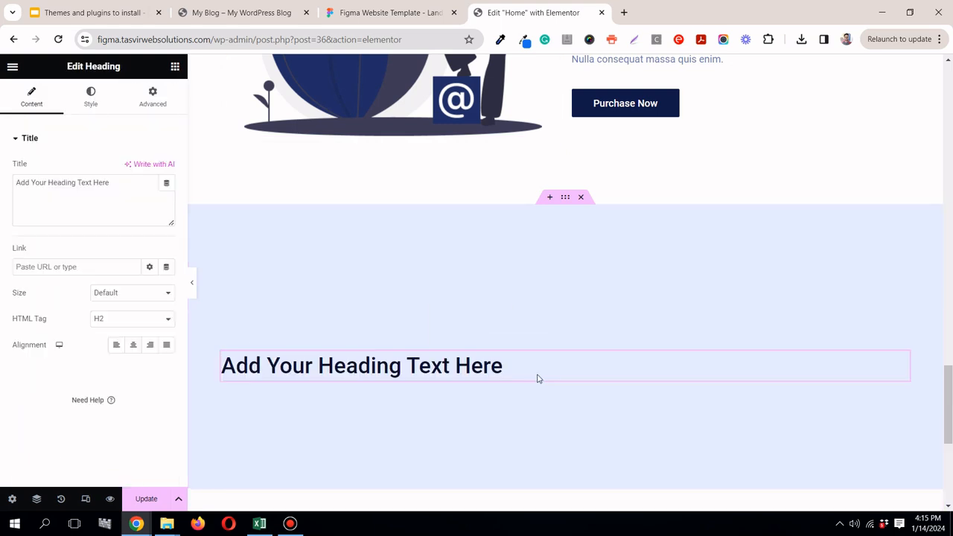
click(106, 110)
click(37, 98)
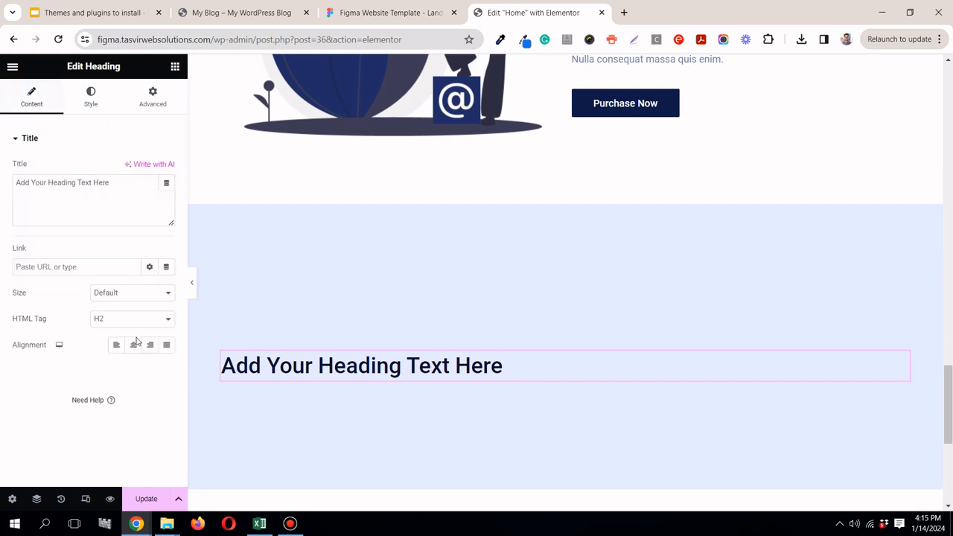
click(134, 345)
Step: Copy the pricing section's title from Figma and replace the Elementor heading text with "A Price To Suit Everyone"
click(350, 13)
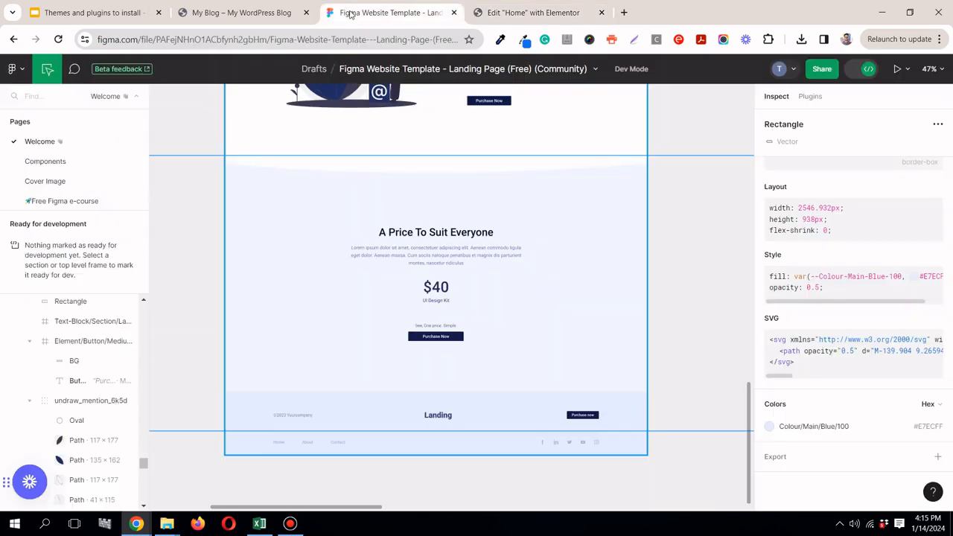
click(463, 235)
click(935, 371)
click(533, 13)
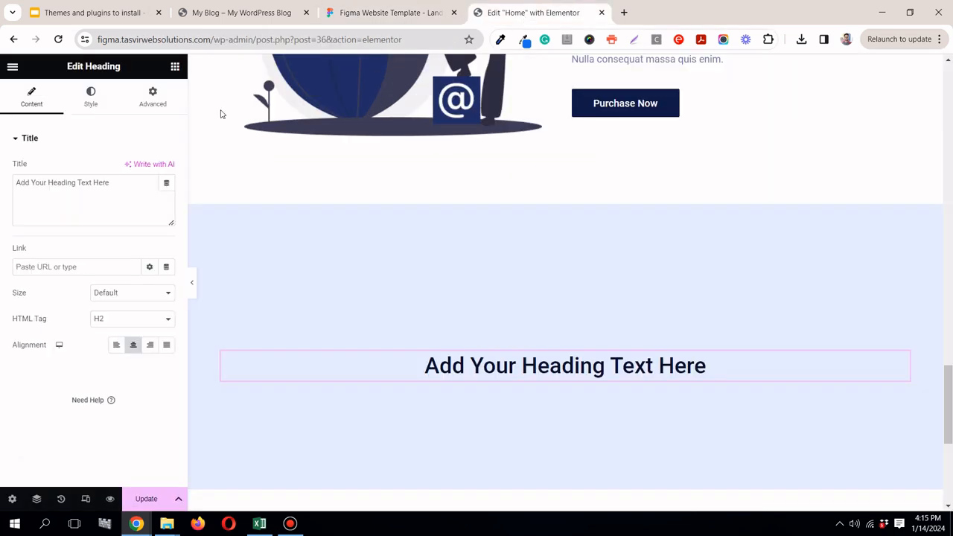
triple_click(96, 182)
right_click(96, 183)
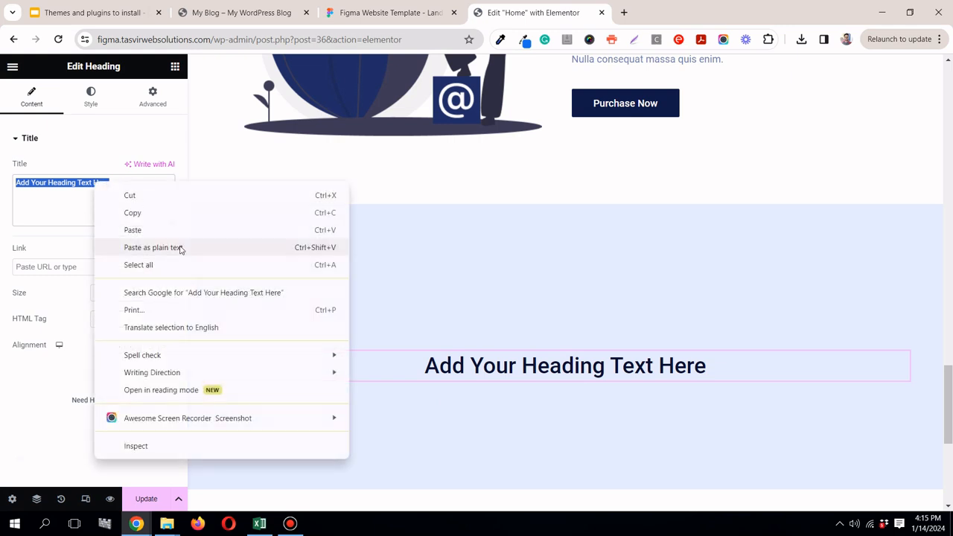
click(178, 249)
Step: In Figma, copy the body paragraph content beneath the "A Price To Suit Everyone" title
click(343, 12)
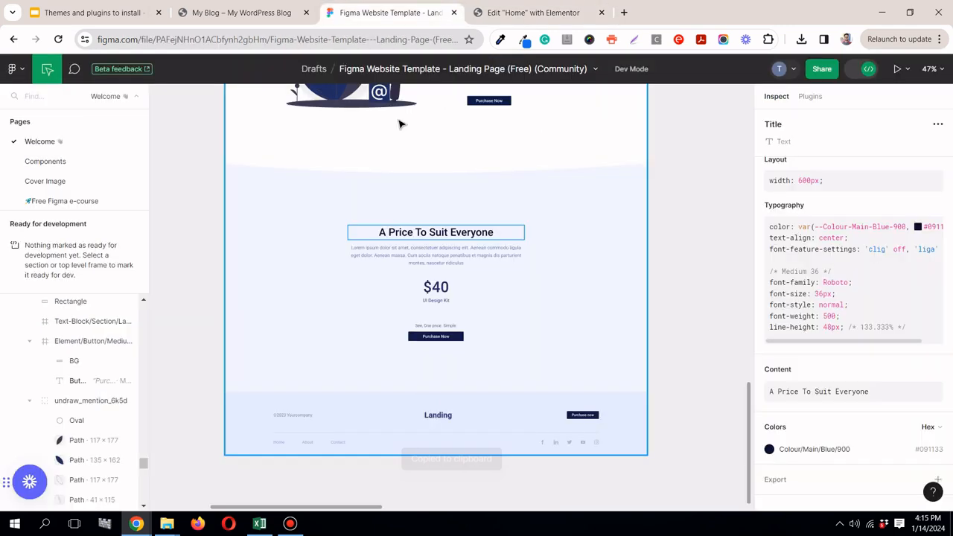
click(430, 246)
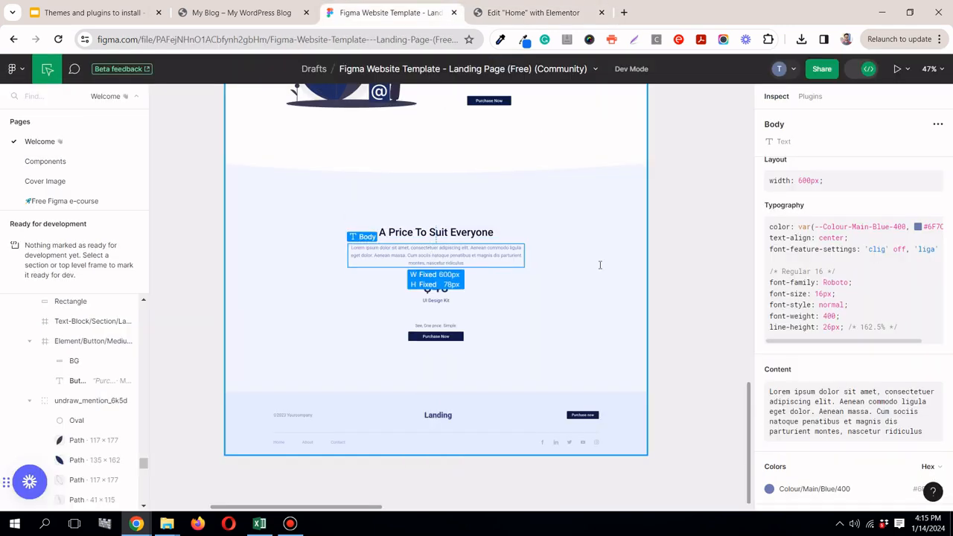
mouse_move(884, 411)
click(936, 372)
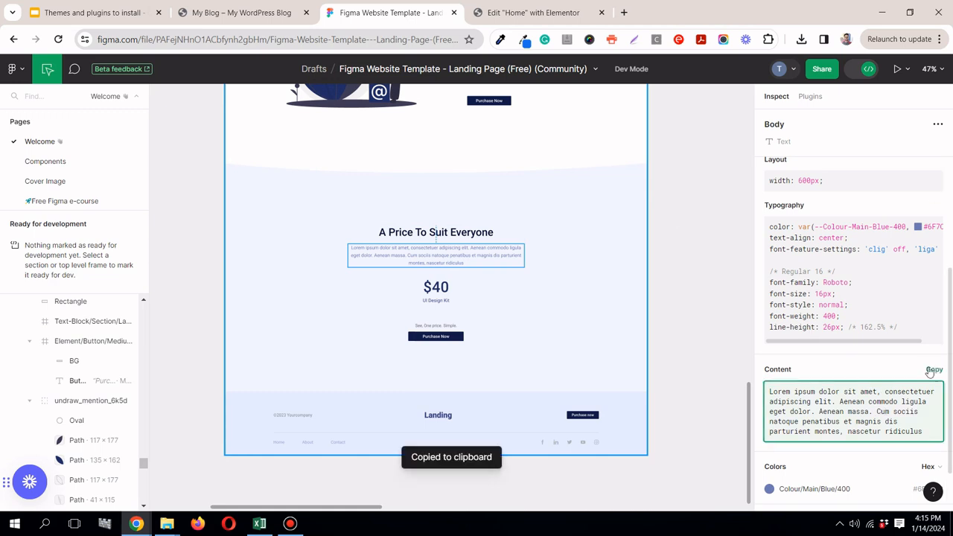
Step: Back in Elementor, add a Text Editor widget below the "A Price To Suit Everyone" heading and center-align its text
click(533, 12)
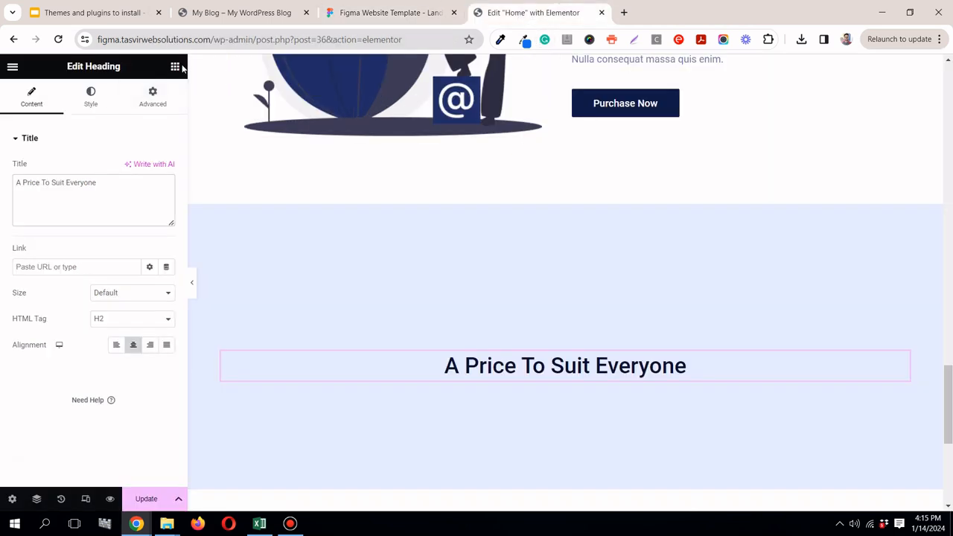
click(175, 66)
drag(70, 401, 551, 383)
drag(948, 378, 948, 399)
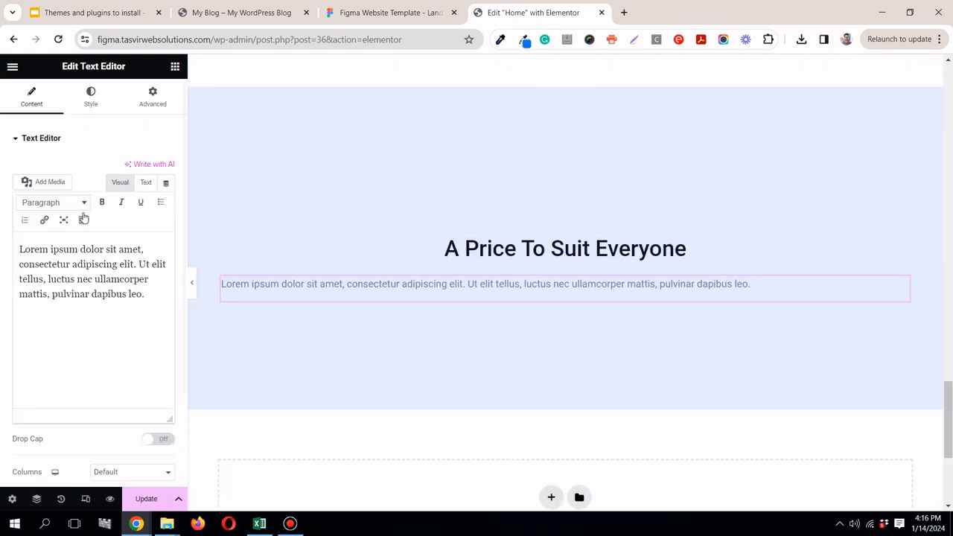
click(90, 98)
click(131, 169)
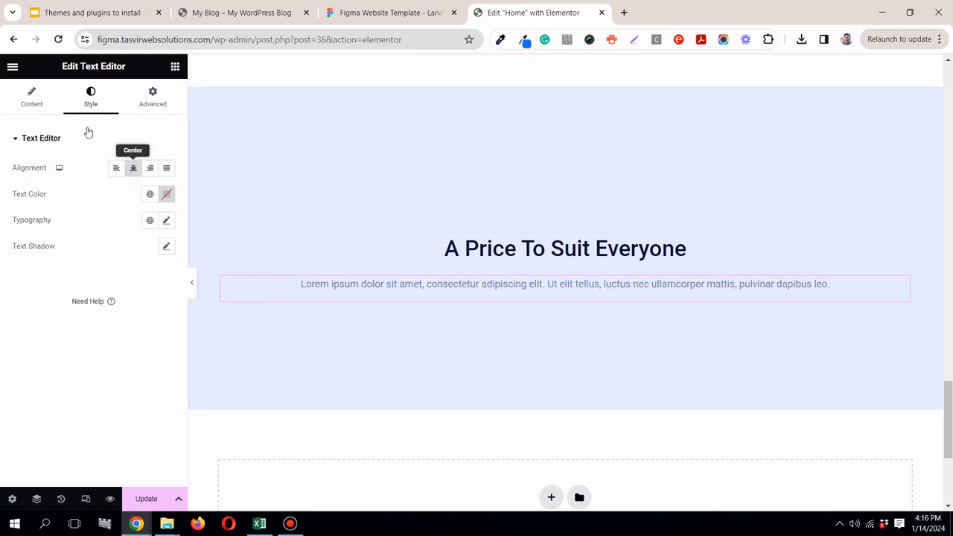
Step: Replace the Text Editor's placeholder text with the paragraph copied from Figma
click(31, 97)
triple_click(112, 286)
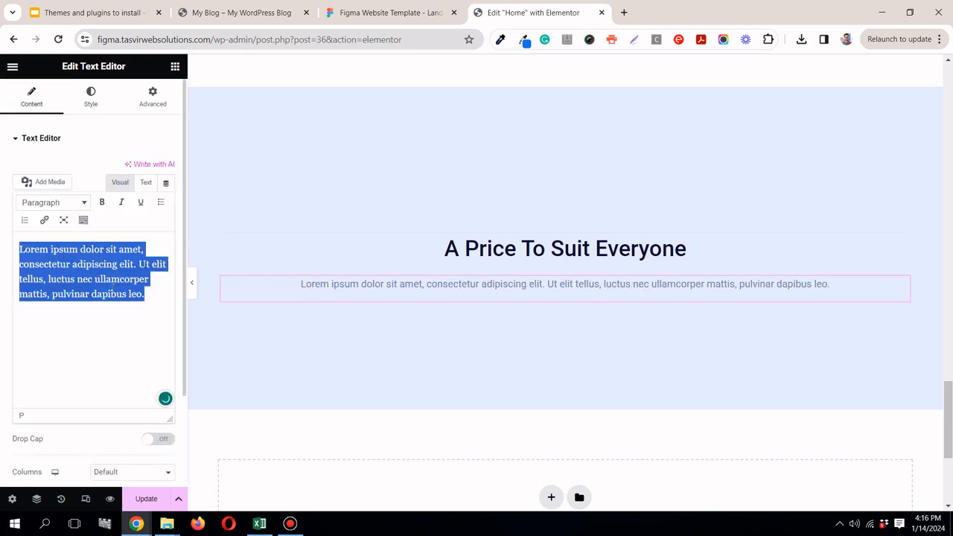
right_click(130, 279)
click(168, 96)
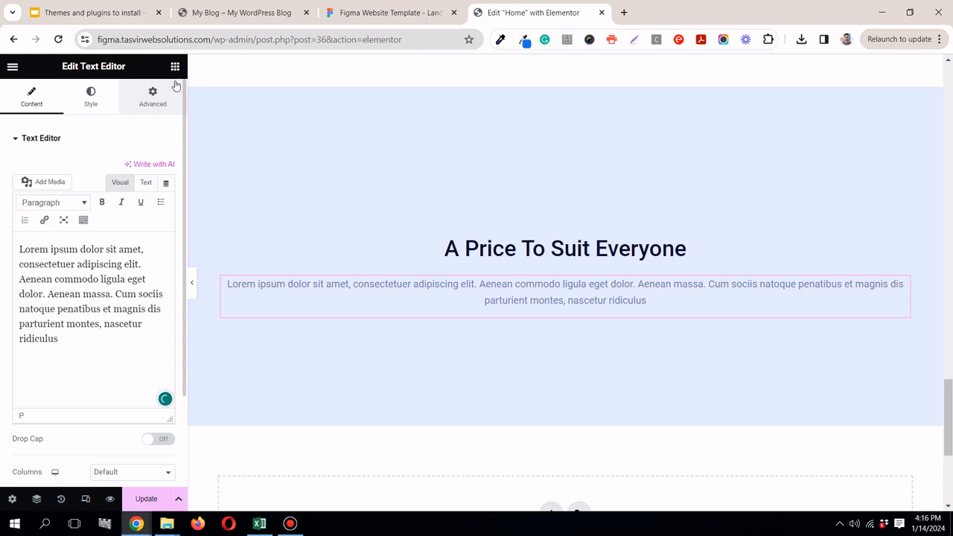
Step: Check the text block in Figma, then set the Elementor pricing container's boxed content width to 600 px
click(388, 16)
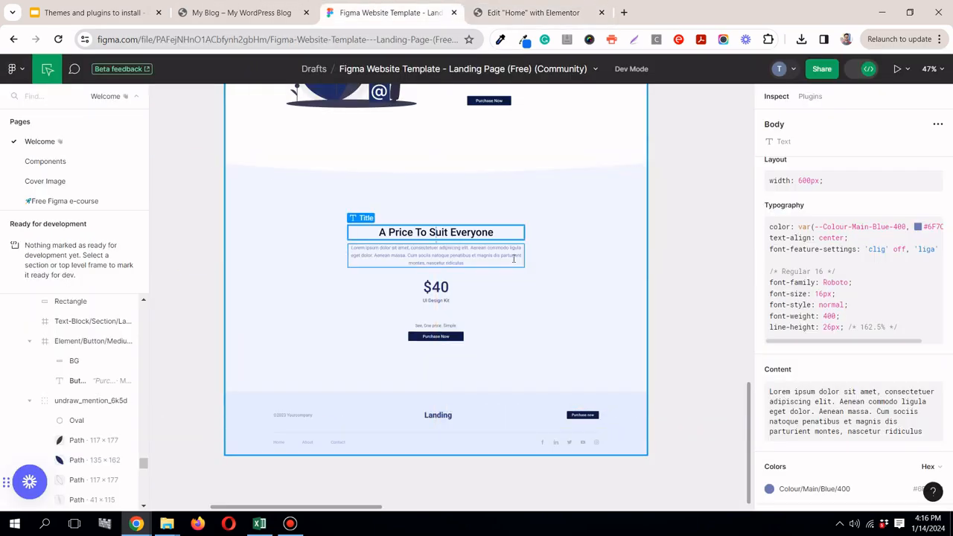
click(529, 12)
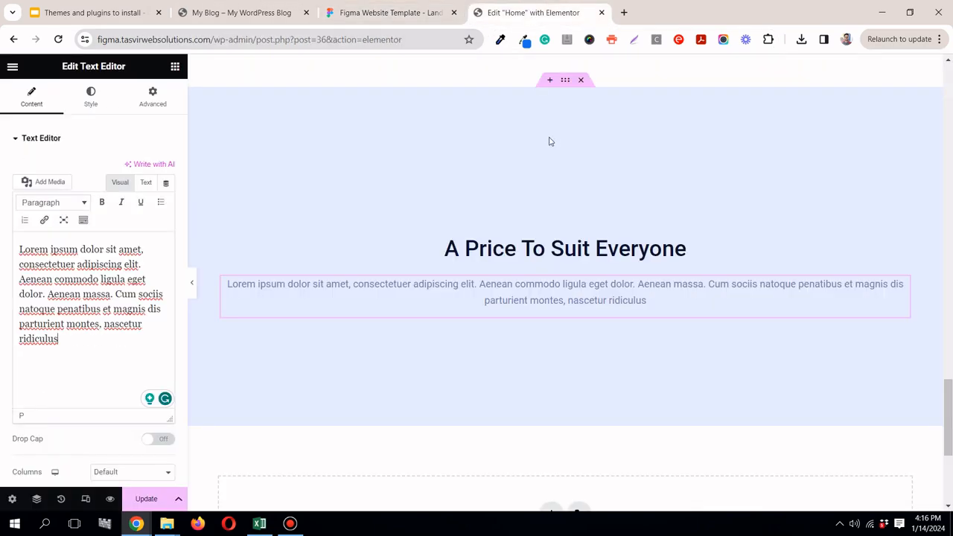
click(565, 80)
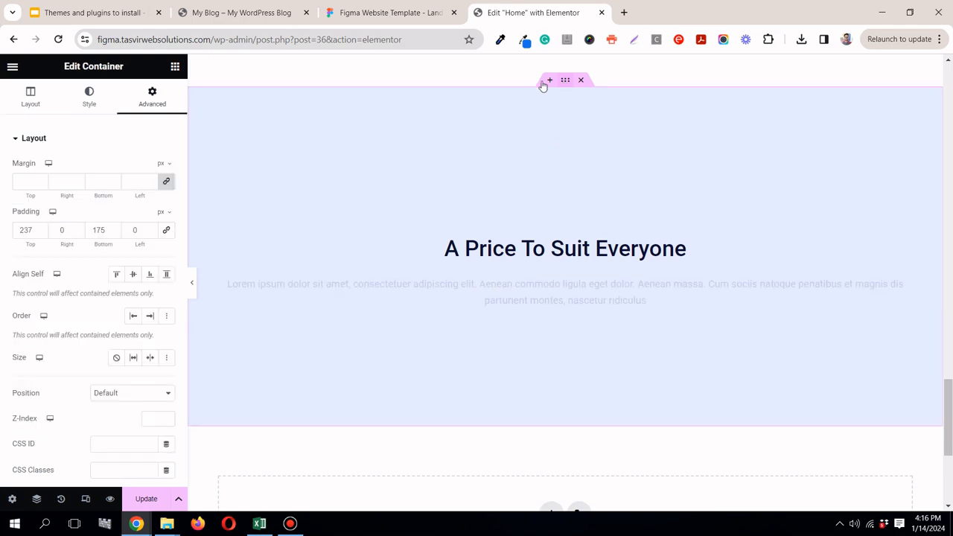
click(33, 100)
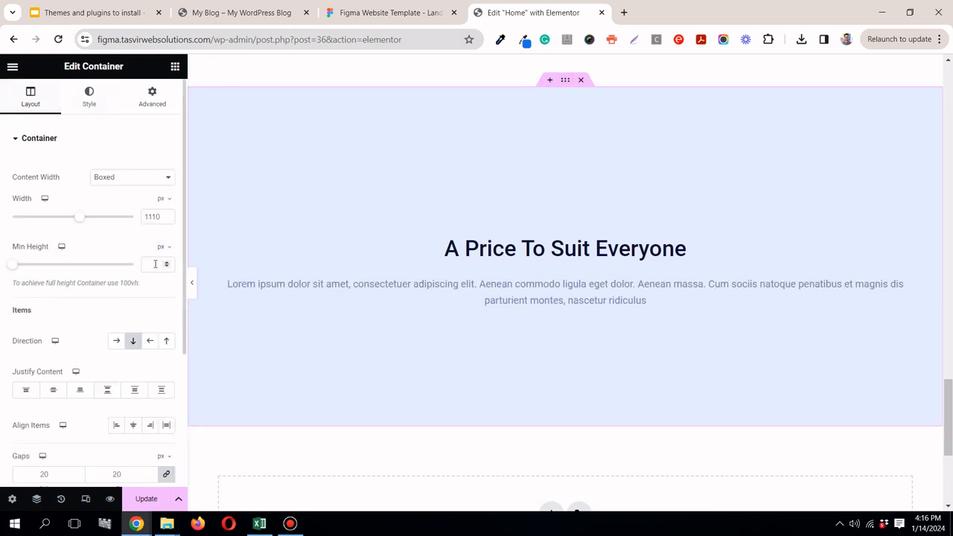
double_click(151, 216)
text(600)
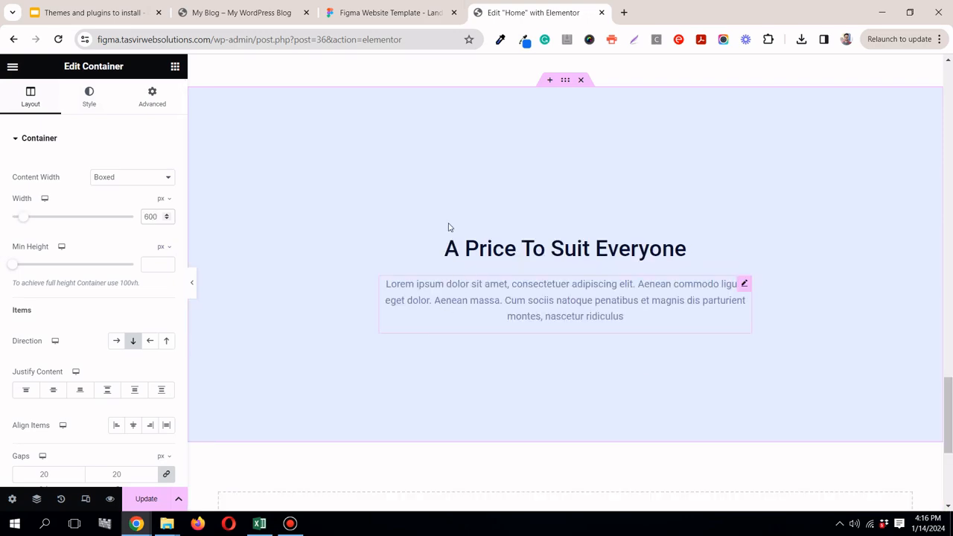
Step: Recheck the pricing layout in Figma, then add a center-aligned Heading widget below the paragraph in Elementor
click(412, 14)
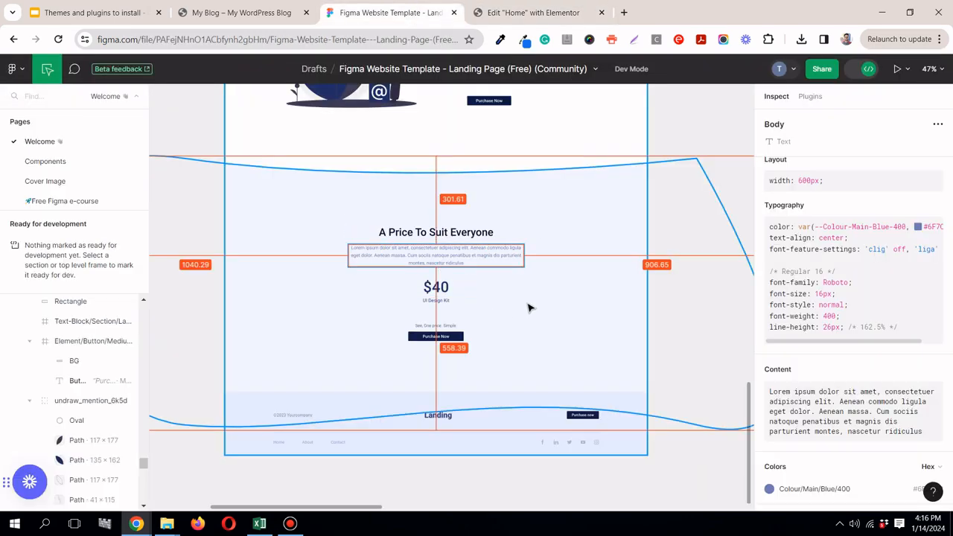
click(511, 10)
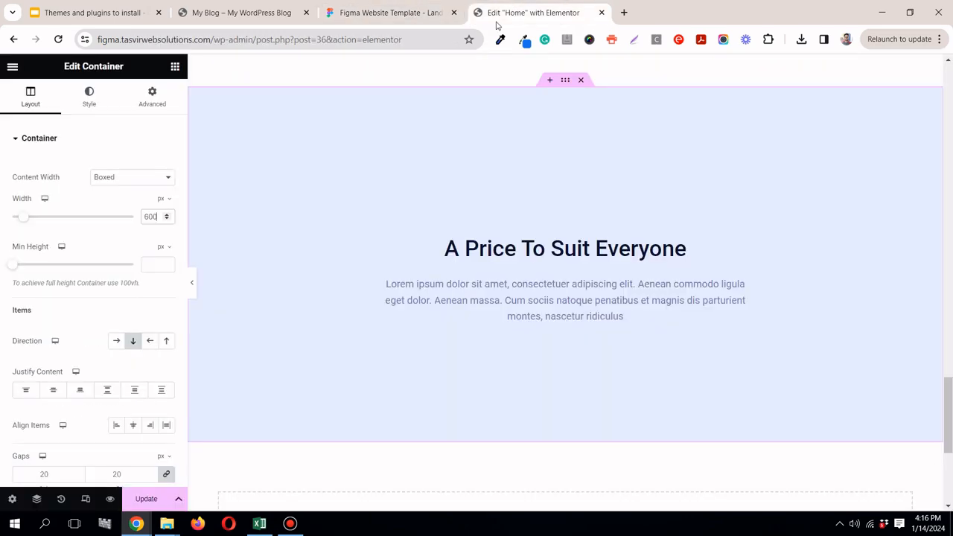
click(175, 66)
drag(44, 376, 531, 311)
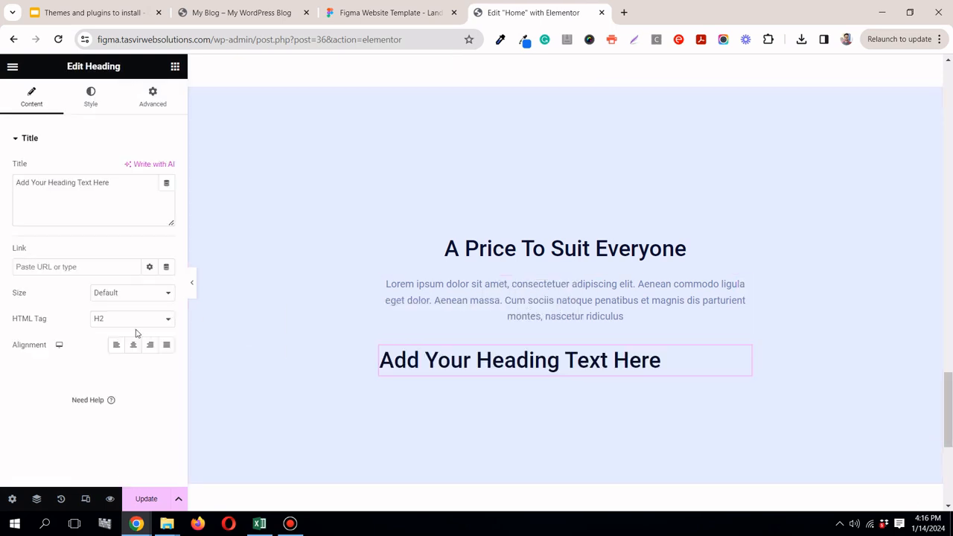
click(133, 345)
Step: Copy the price text from Figma and replace the new Elementor heading's text with "$40"
click(367, 13)
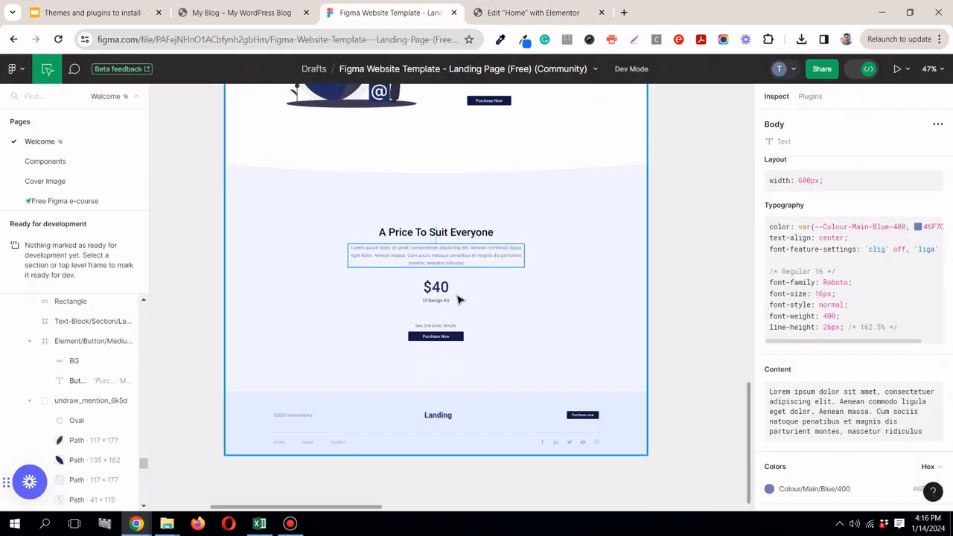
click(435, 287)
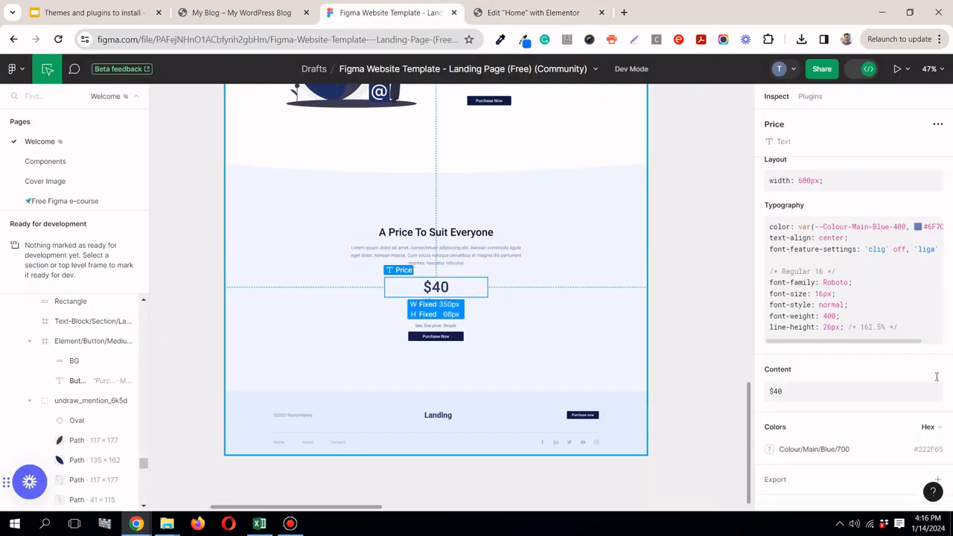
click(933, 381)
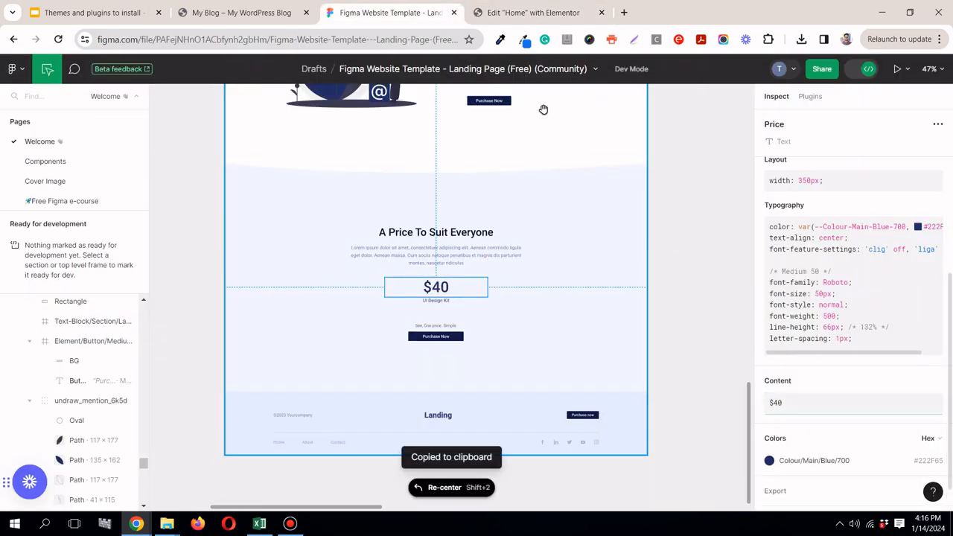
click(521, 7)
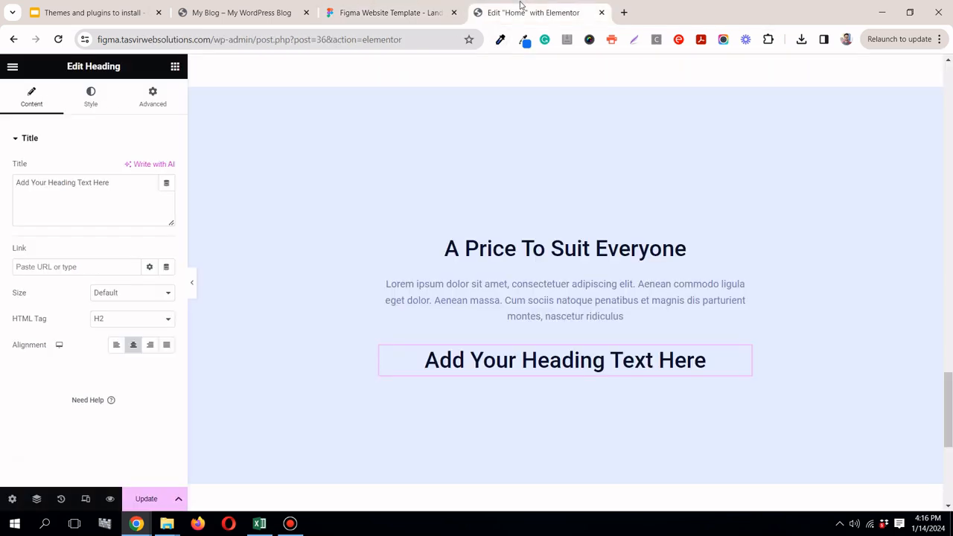
key(ctrl+a)
right_click(122, 183)
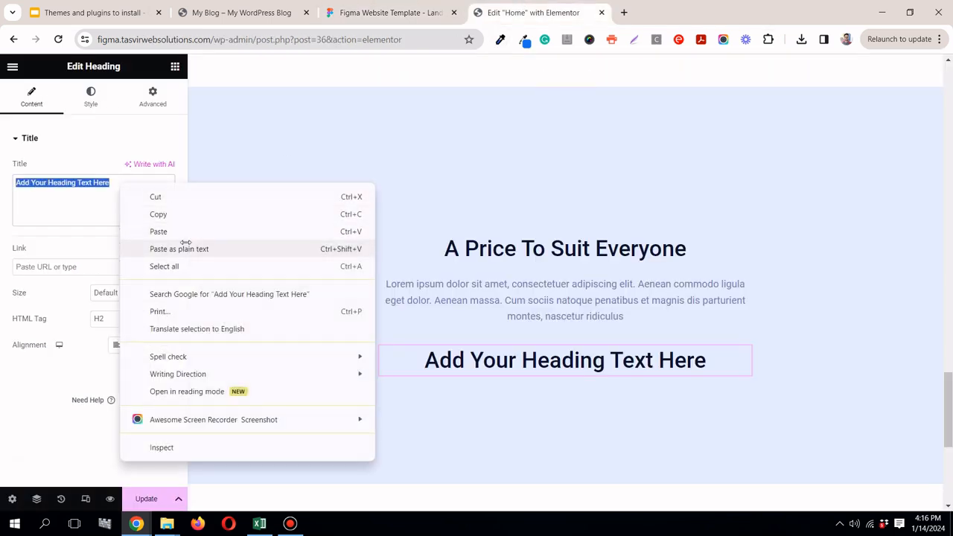
click(182, 249)
Step: Switch back to Figma to look at the $40 price text in the pricing section
click(391, 13)
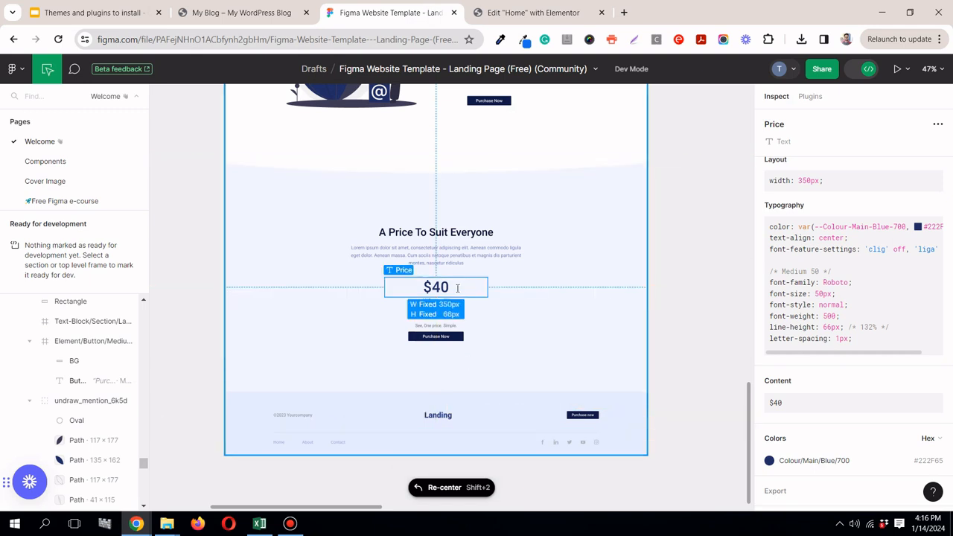
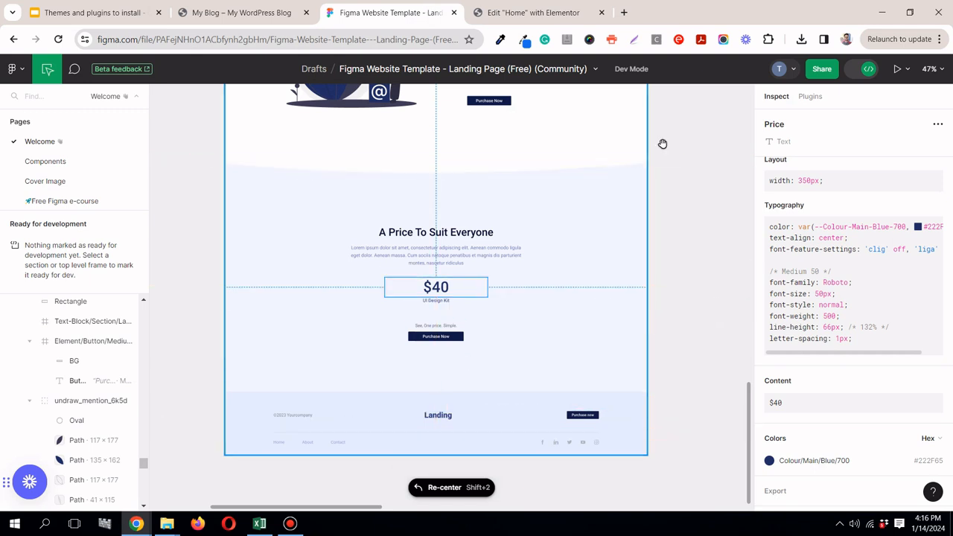
Step: Switch to Elementor and set the $40 heading's HTML tag to H1
click(525, 15)
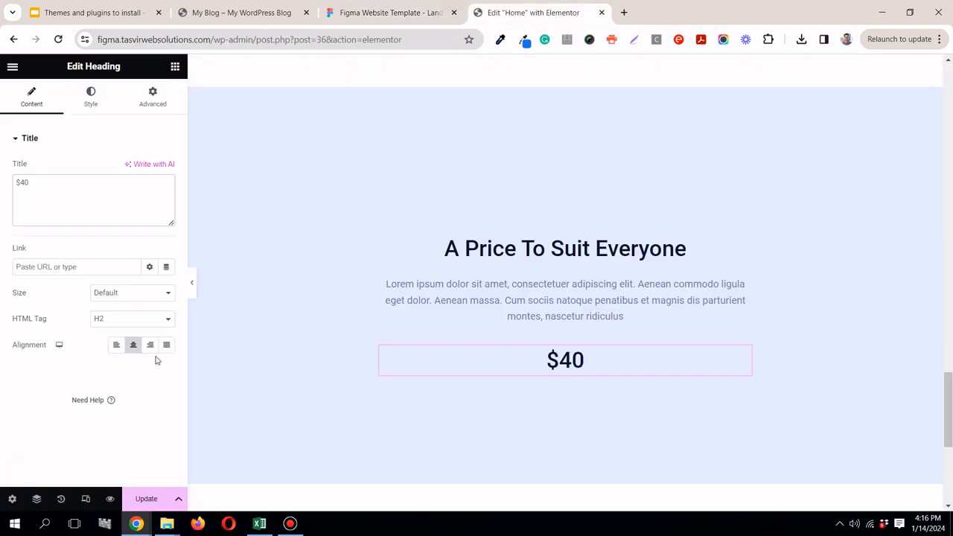
click(148, 324)
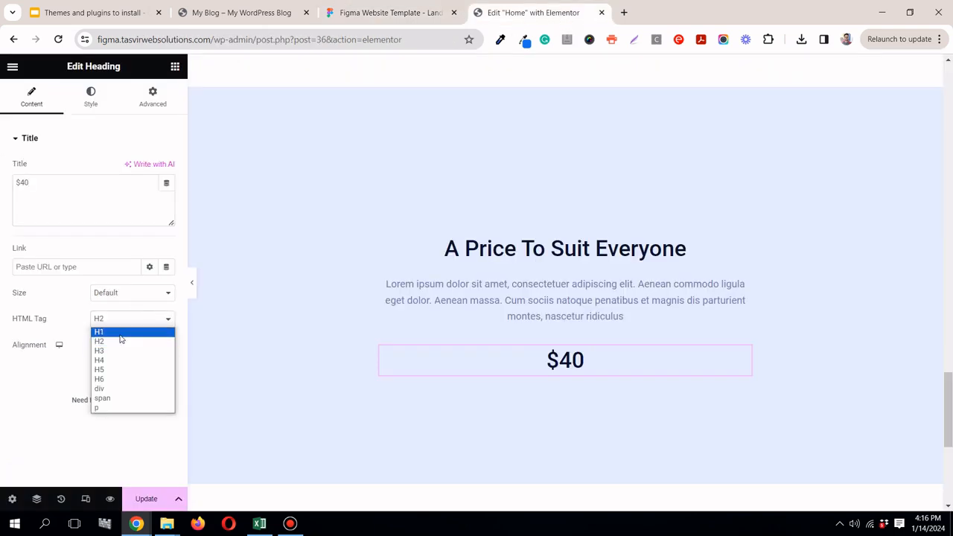
click(123, 332)
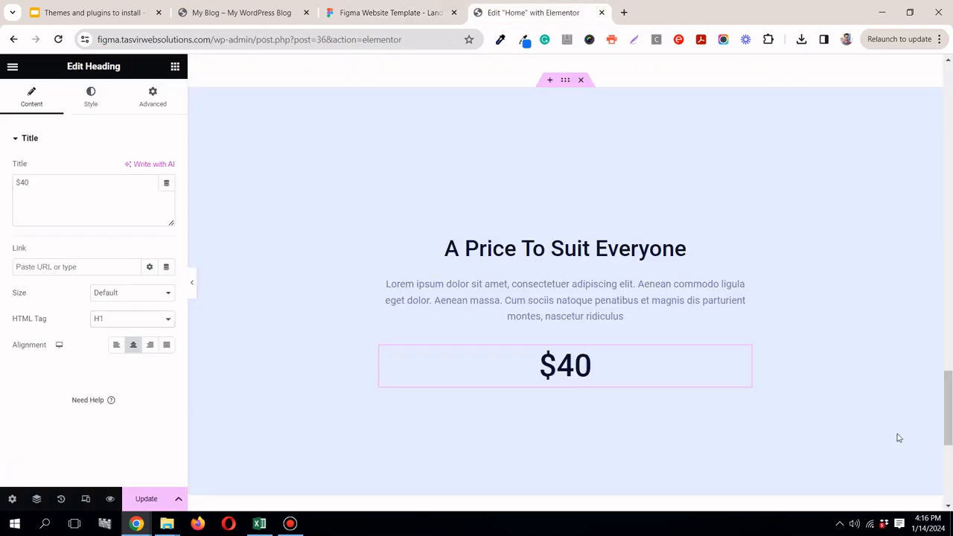
Step: Add a Text Editor widget below the $40 heading and align its text to the center
click(175, 66)
drag(50, 413, 601, 384)
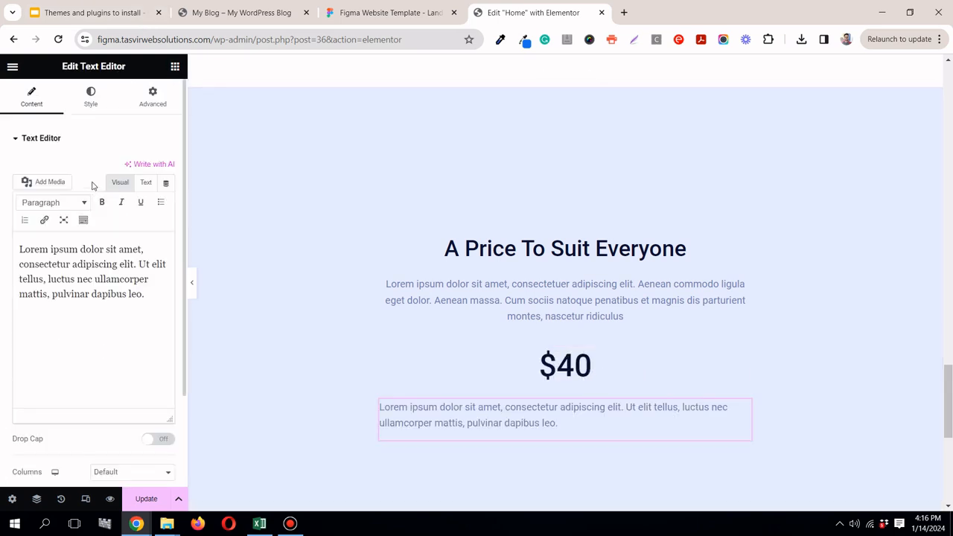
click(91, 101)
click(133, 169)
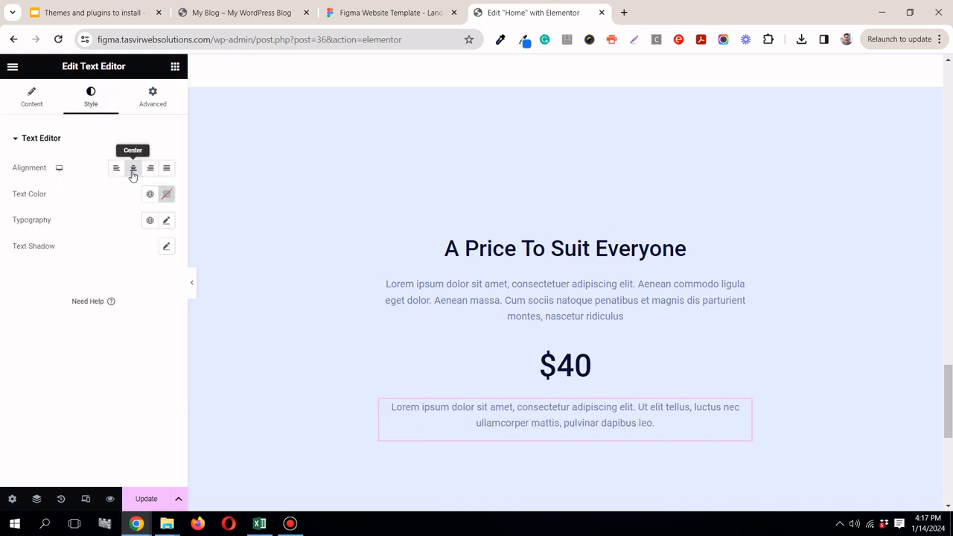
Step: Copy the "UI Design Kit" text from Figma and replace the new Elementor text widget's placeholder with it as plain text
click(398, 12)
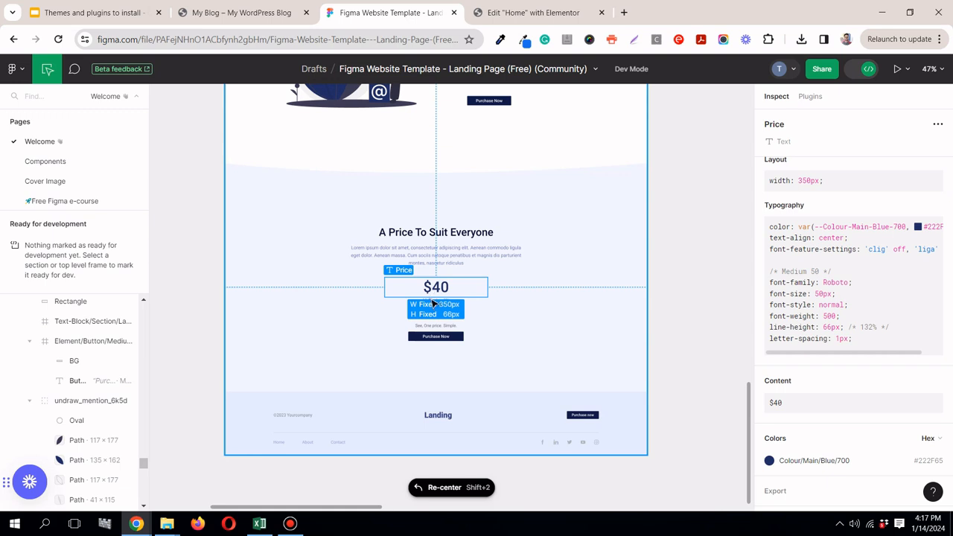
click(480, 301)
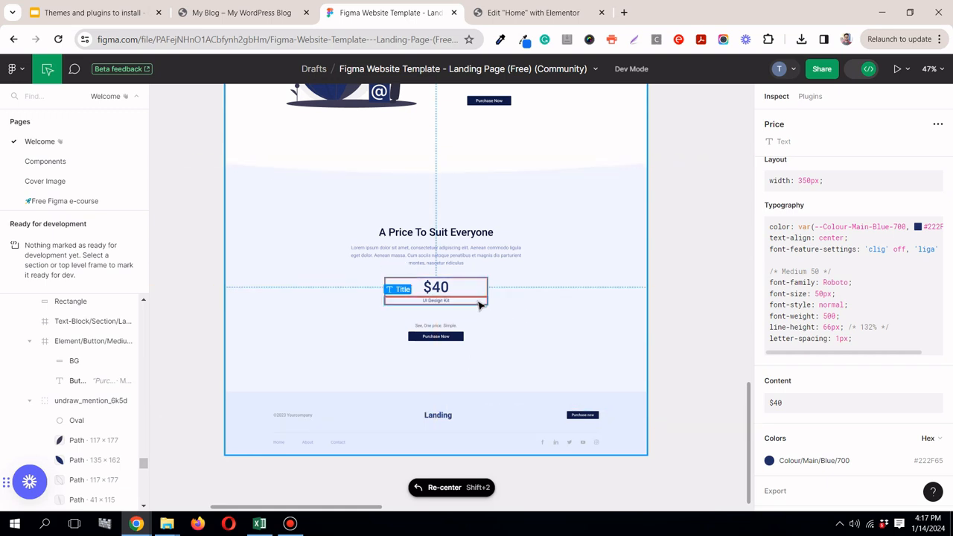
mouse_move(930, 385)
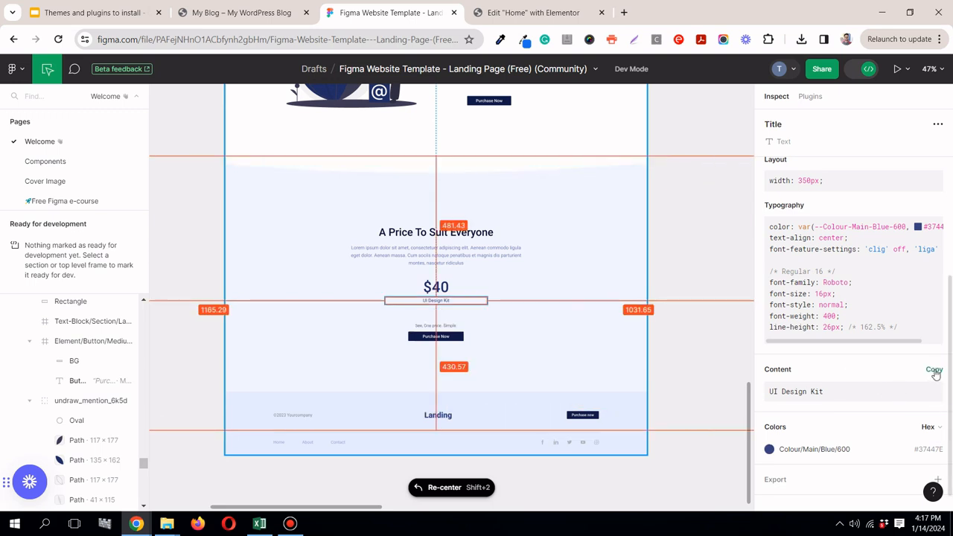
click(934, 372)
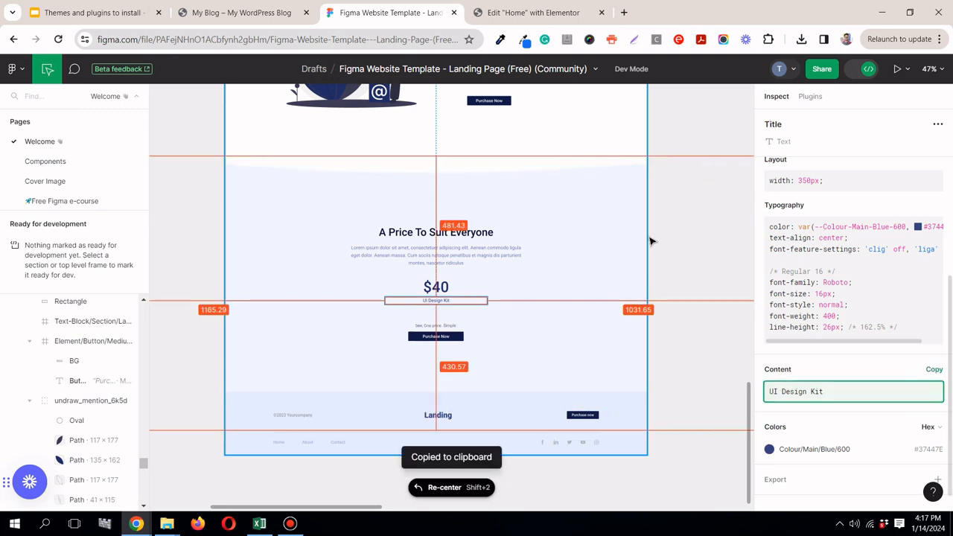
click(504, 12)
click(31, 97)
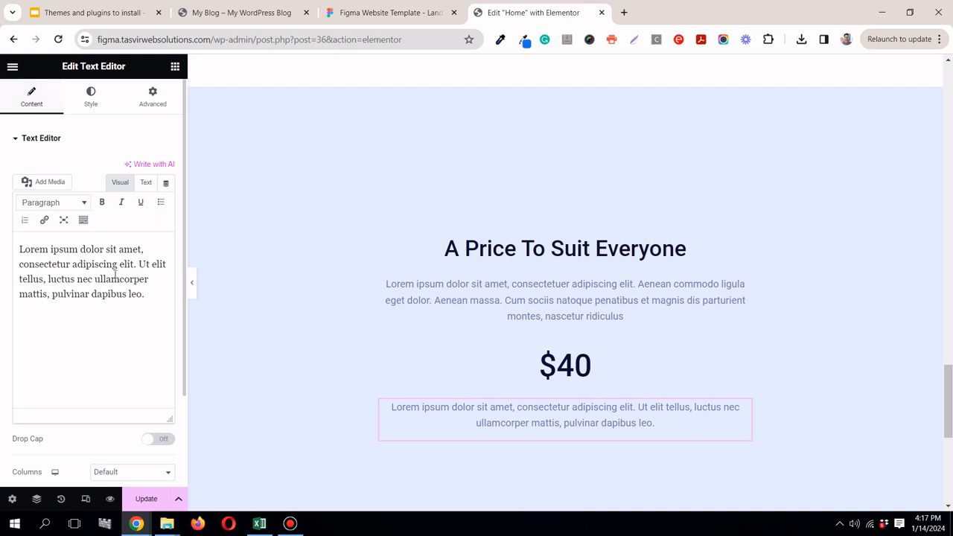
key(ctrl+a)
right_click(130, 278)
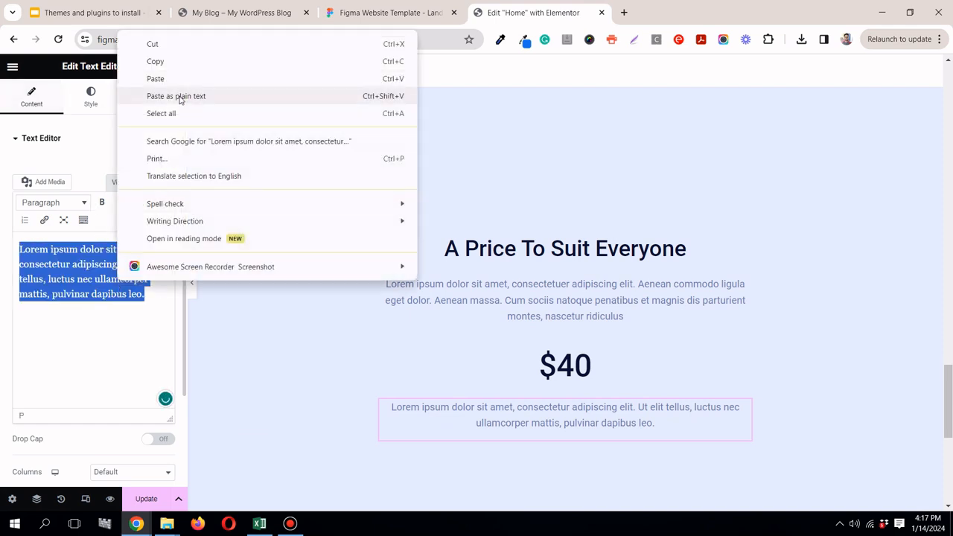
click(179, 95)
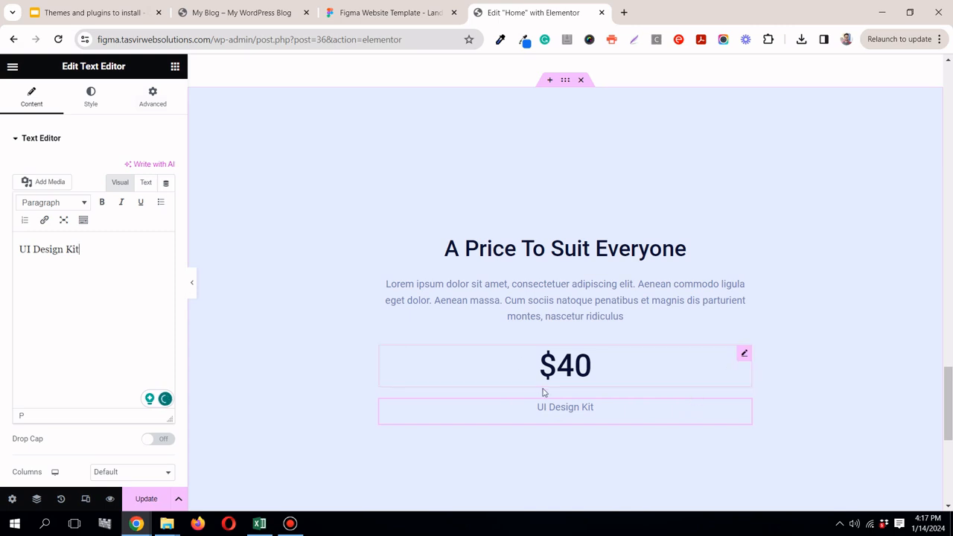
Step: Unlink the $40 heading's margin values and set its bottom margin to -28 px
click(743, 355)
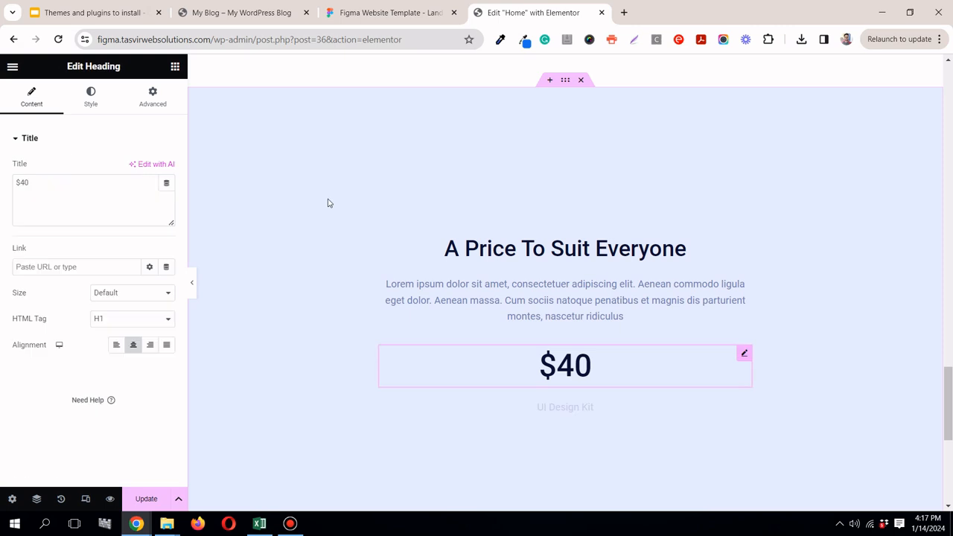
click(134, 97)
click(170, 182)
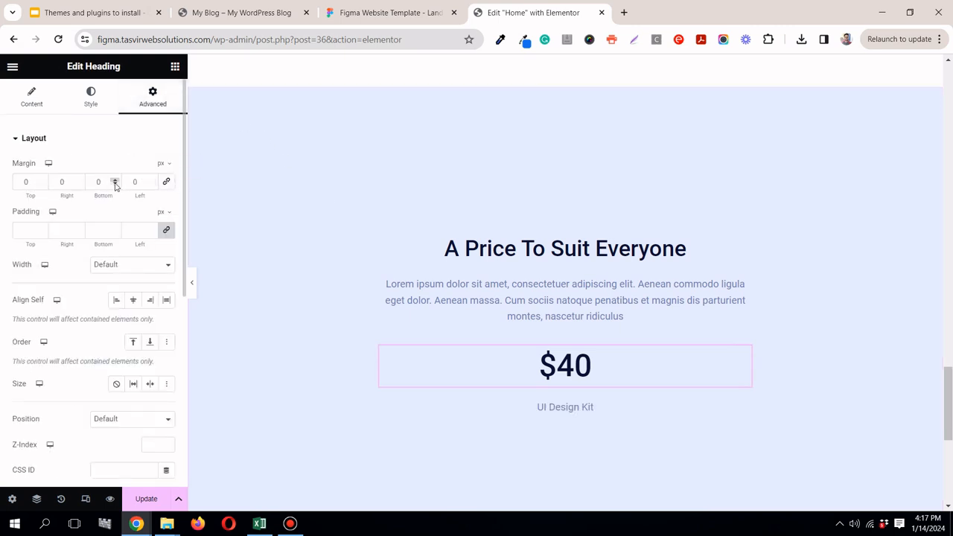
drag(115, 185, 116, 184)
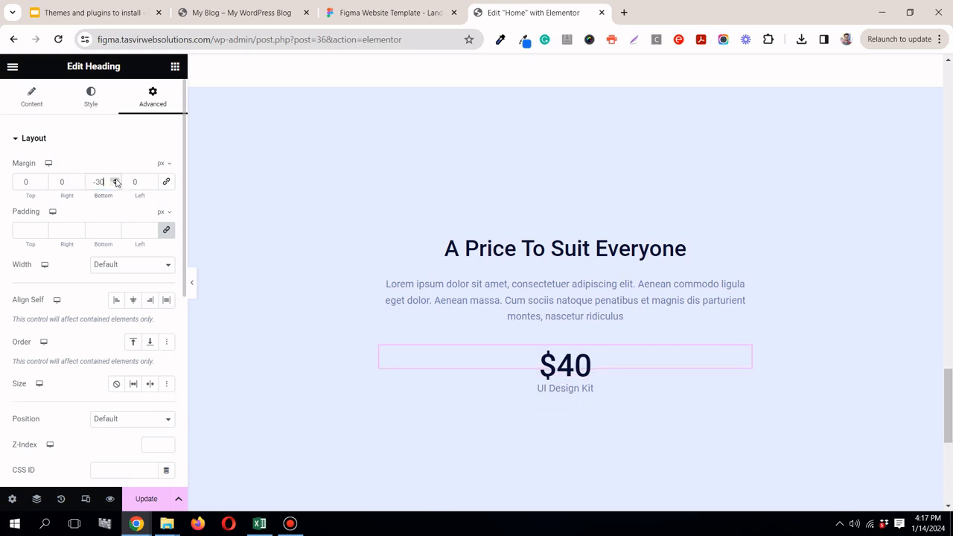
click(115, 181)
click(115, 180)
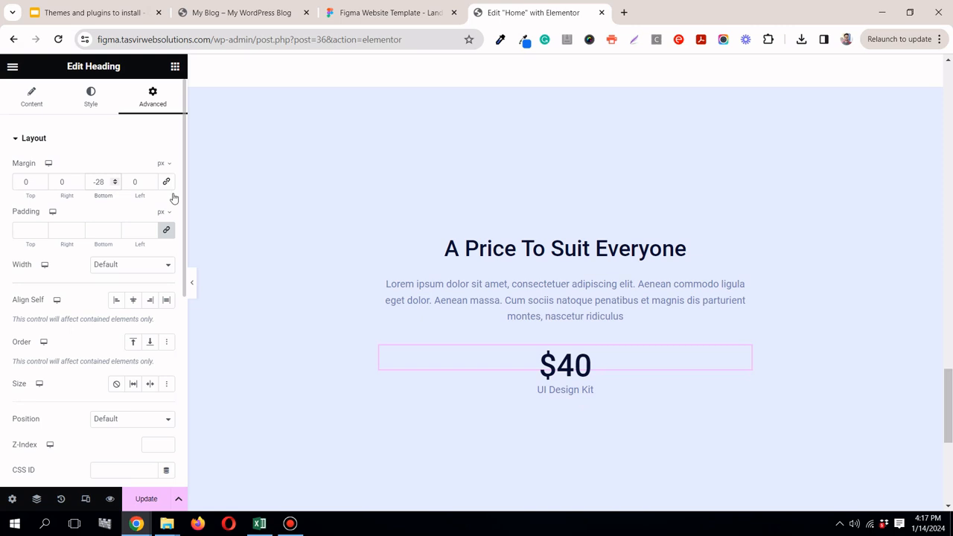
Step: Preview the pricing section without the editing panel and set the $40 heading's bottom margin to -20 px
click(192, 285)
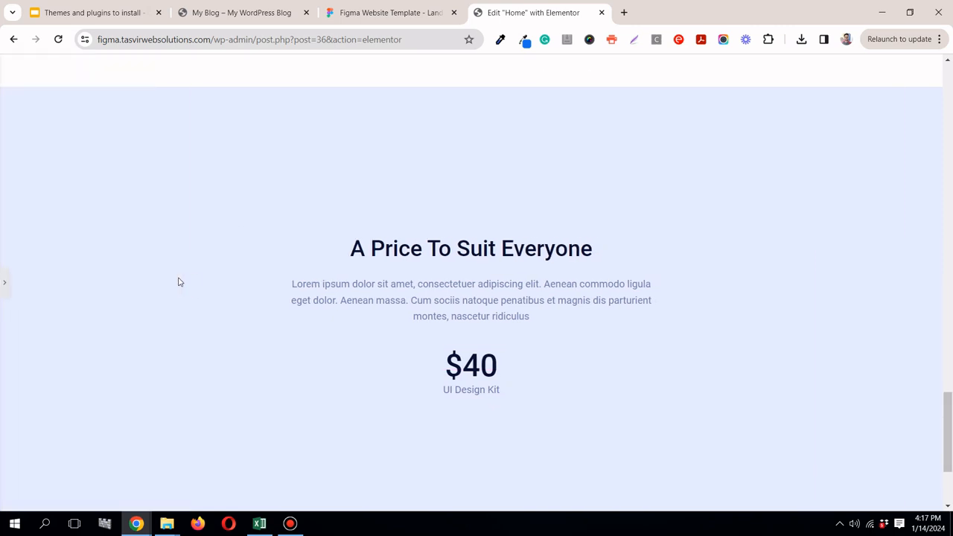
click(3, 281)
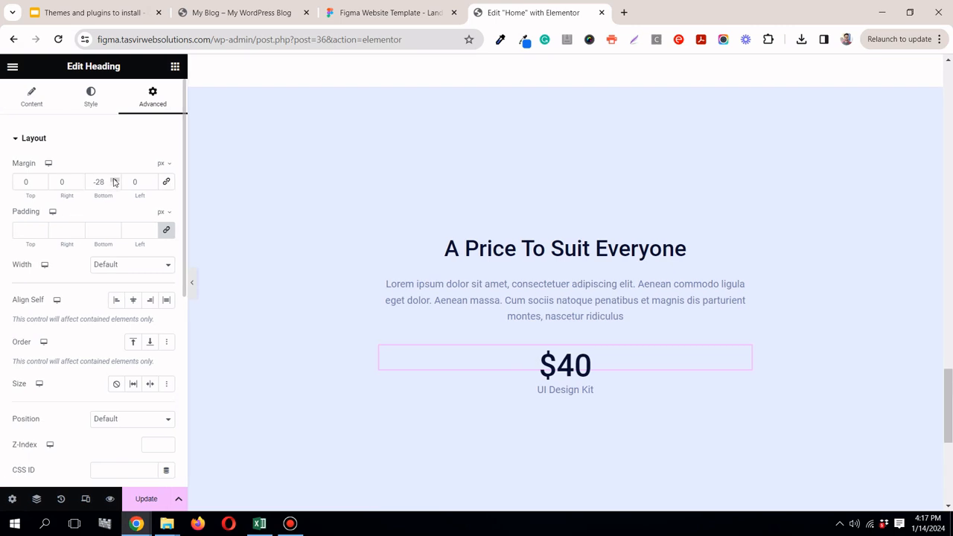
click(115, 179)
click(116, 179)
click(115, 179)
click(115, 179)
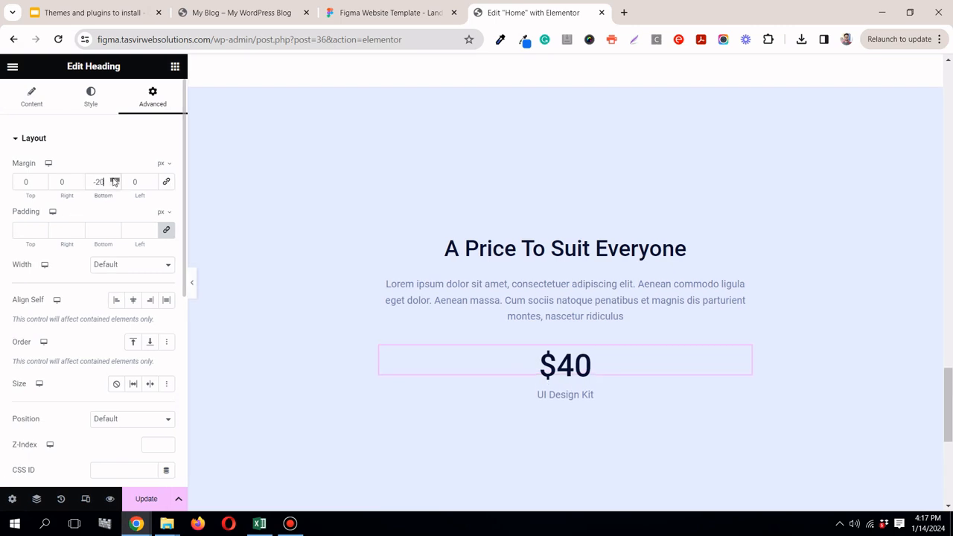
click(192, 285)
click(190, 281)
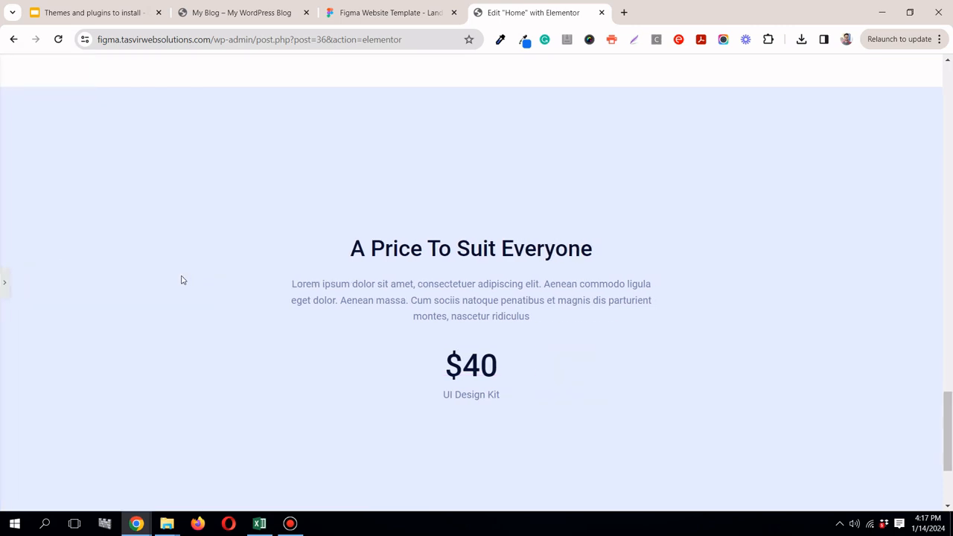
click(7, 281)
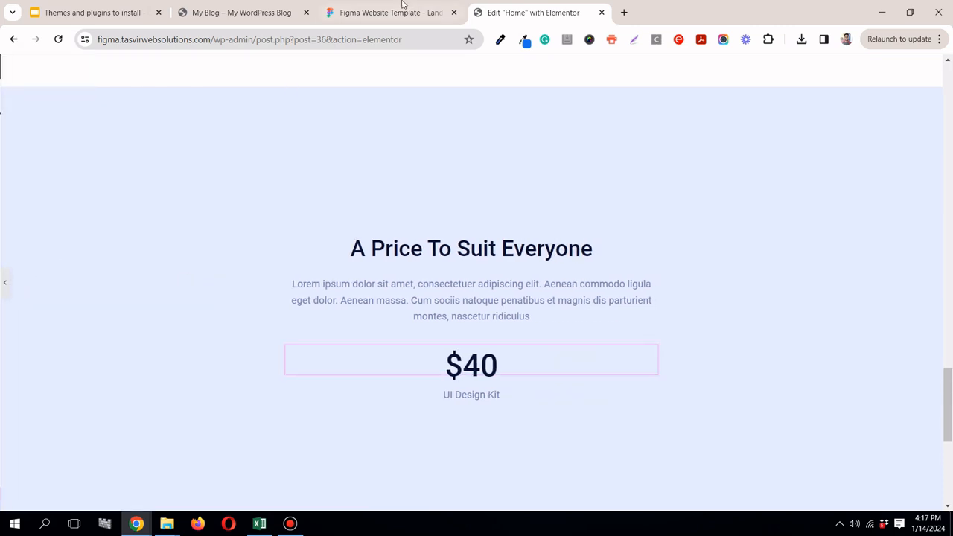
Step: Switch to Figma and inspect the $40 price text and its spacing in the pricing section
click(395, 12)
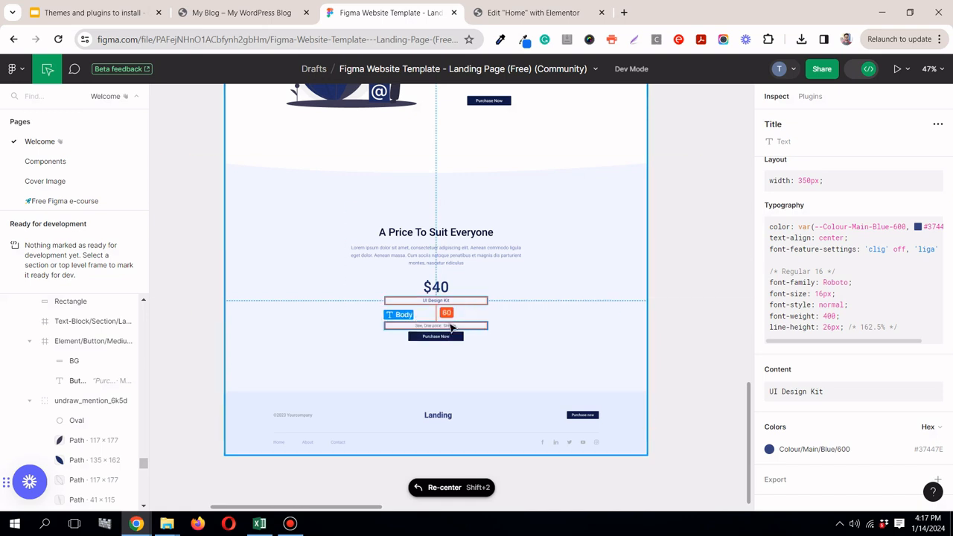
click(450, 287)
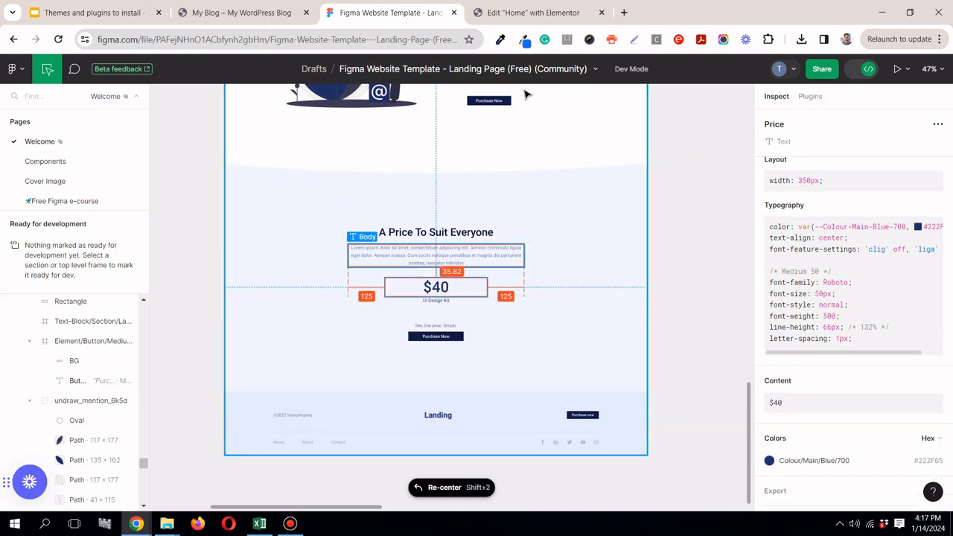
click(534, 12)
click(409, 22)
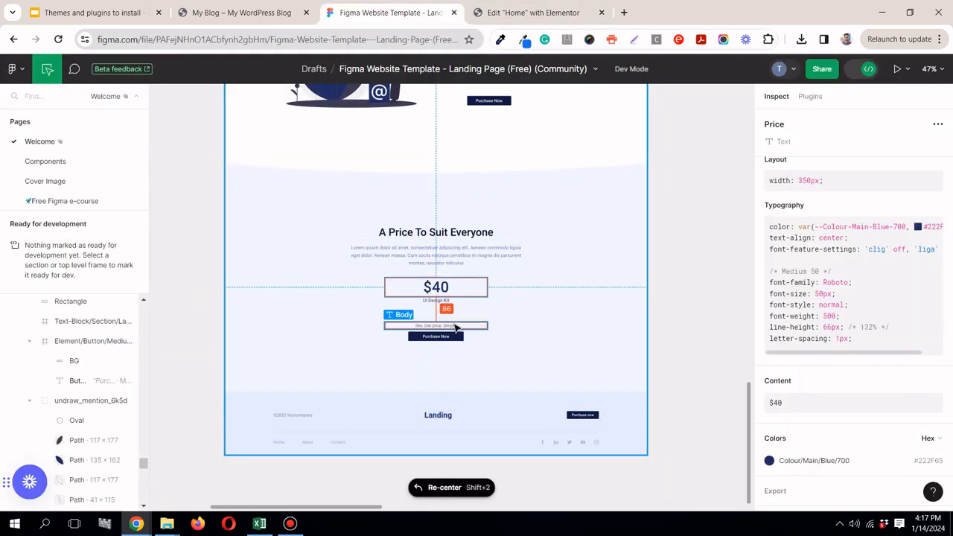
Step: Return to Elementor and add another Text Editor widget below the "UI Design Kit" text
click(530, 16)
click(175, 69)
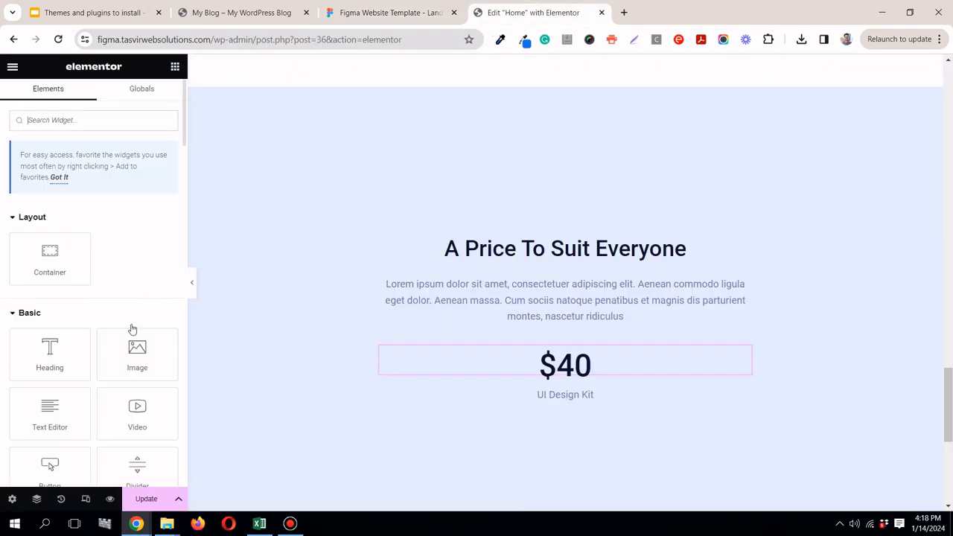
drag(68, 398, 587, 403)
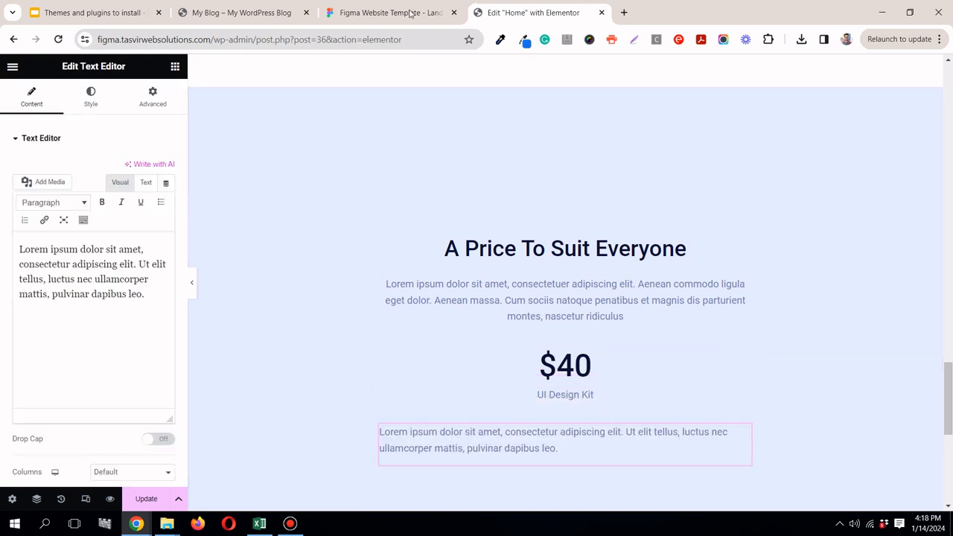
Step: Measure the gap between "UI Design Kit" and the body text below it in Figma, then return to Elementor
click(368, 14)
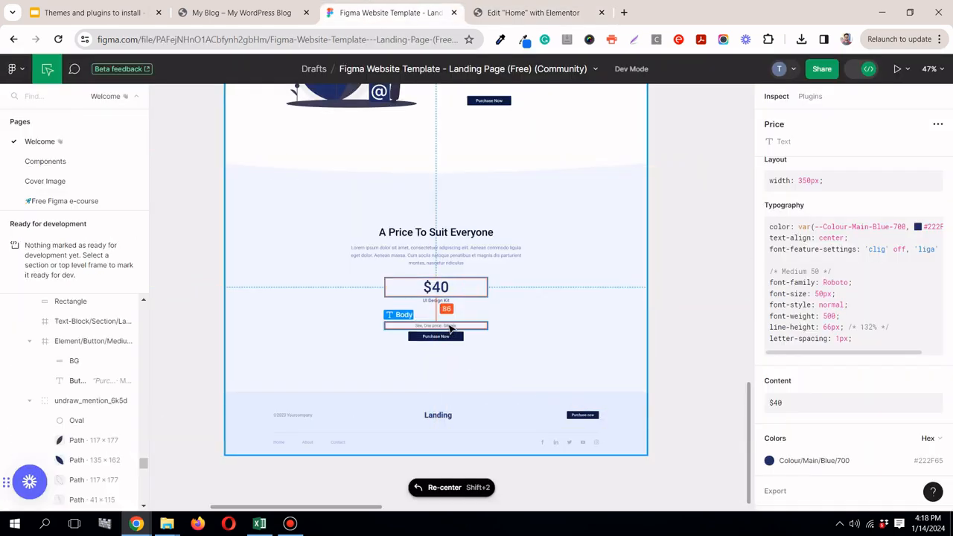
click(440, 302)
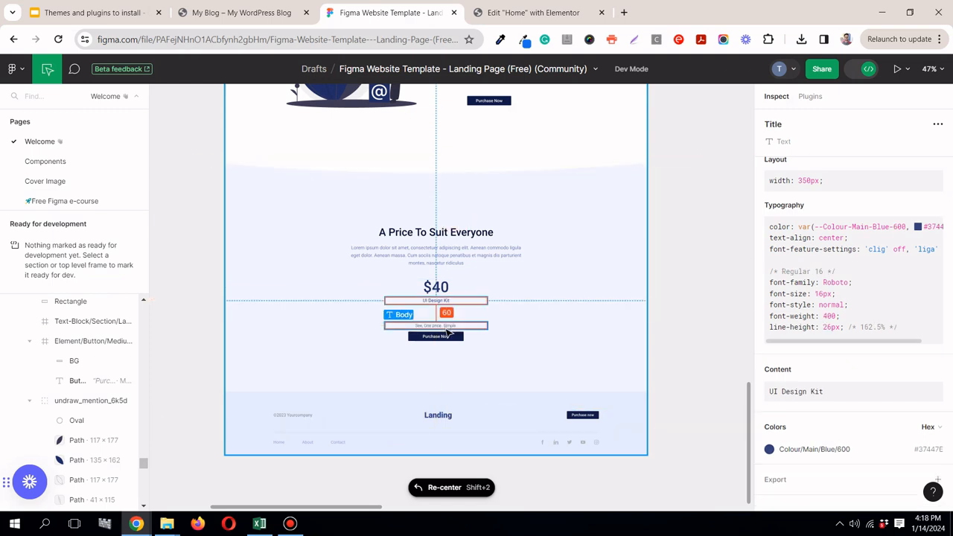
click(536, 9)
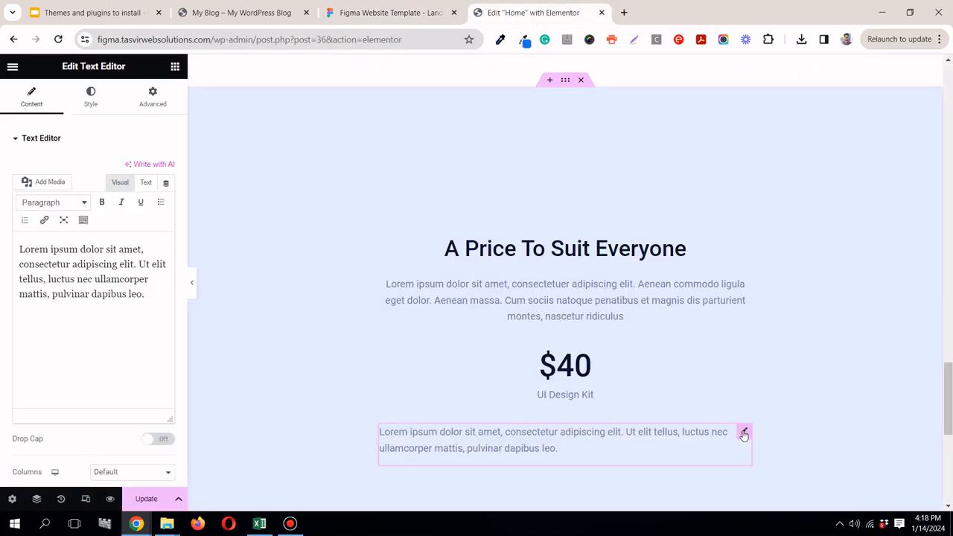
Step: Unlink the new text widget's margins, set its top margin to 60 px, and center-align its text
click(165, 100)
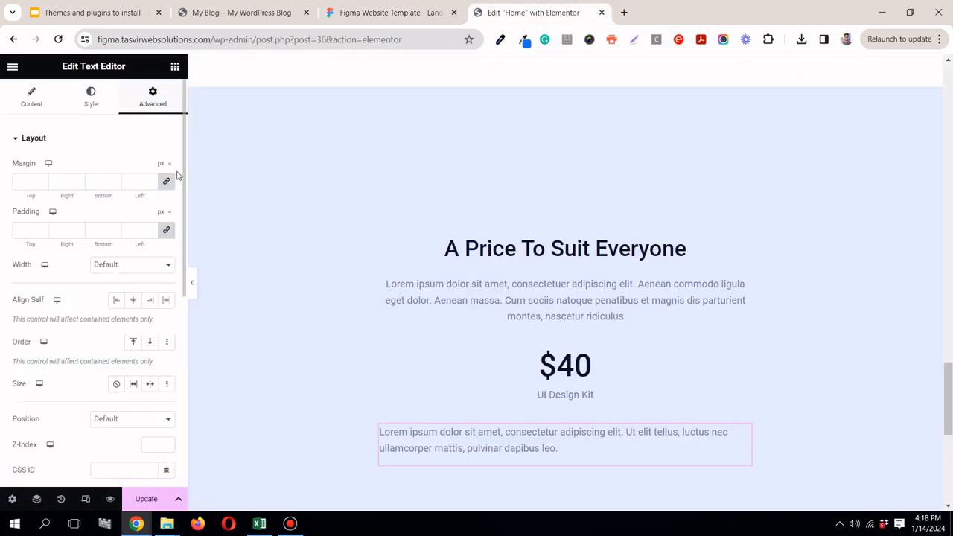
click(167, 183)
click(24, 181)
text(80)
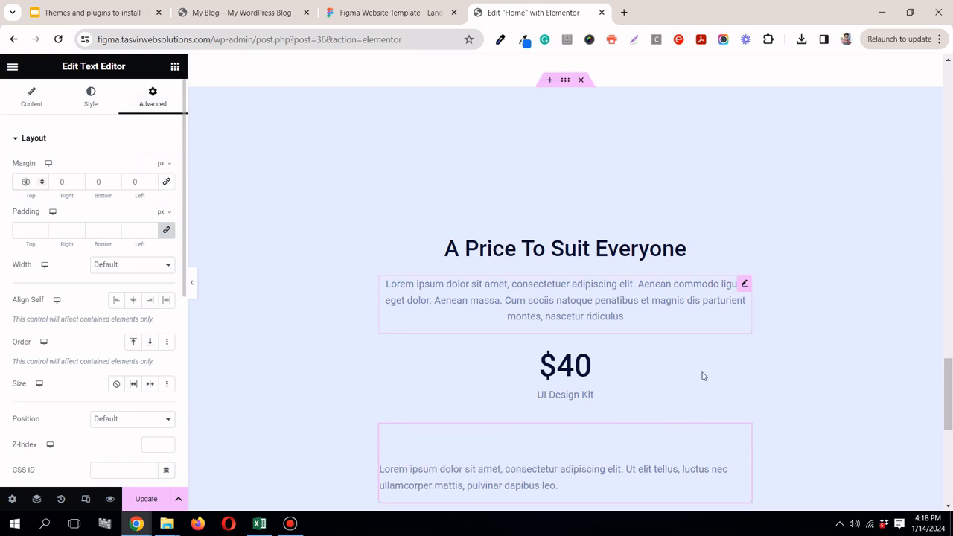
scroll(708, 373, down, 2)
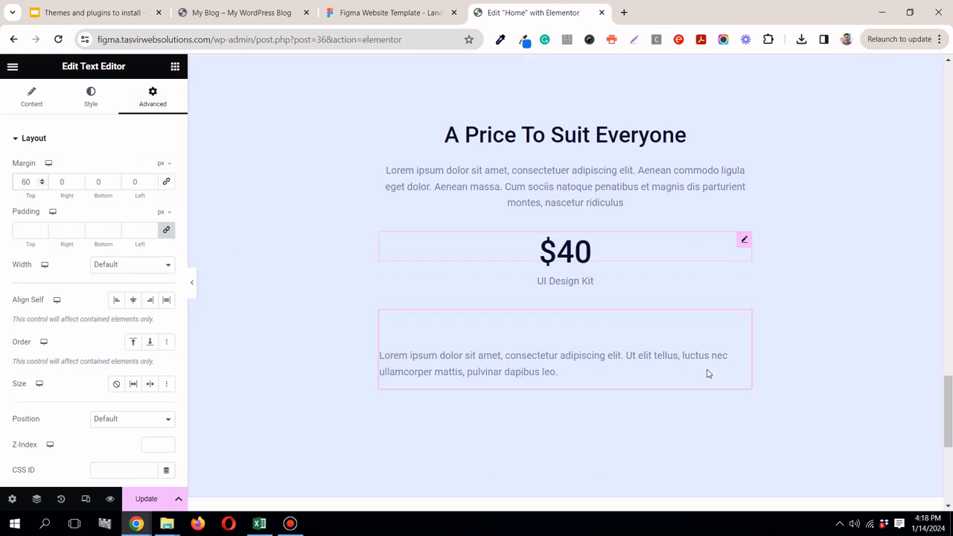
click(90, 95)
click(128, 171)
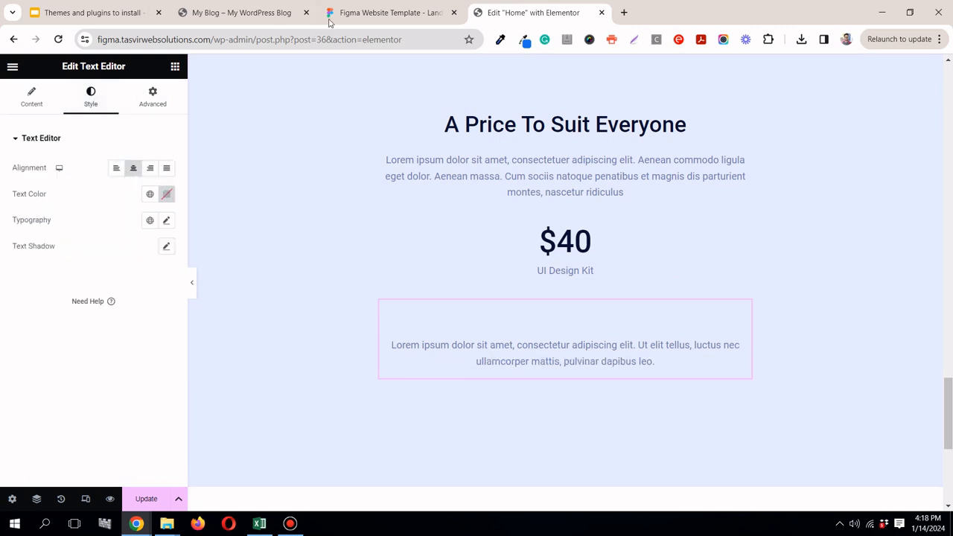
Step: Switch to Figma and copy the "See, One price. Simple." text above the pricing section's Purchase Now button
click(361, 15)
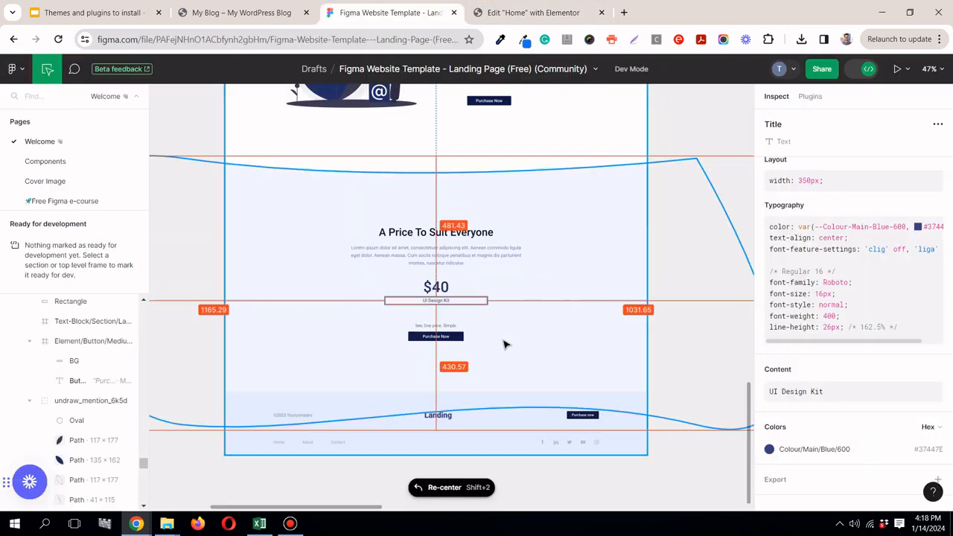
click(451, 325)
click(933, 377)
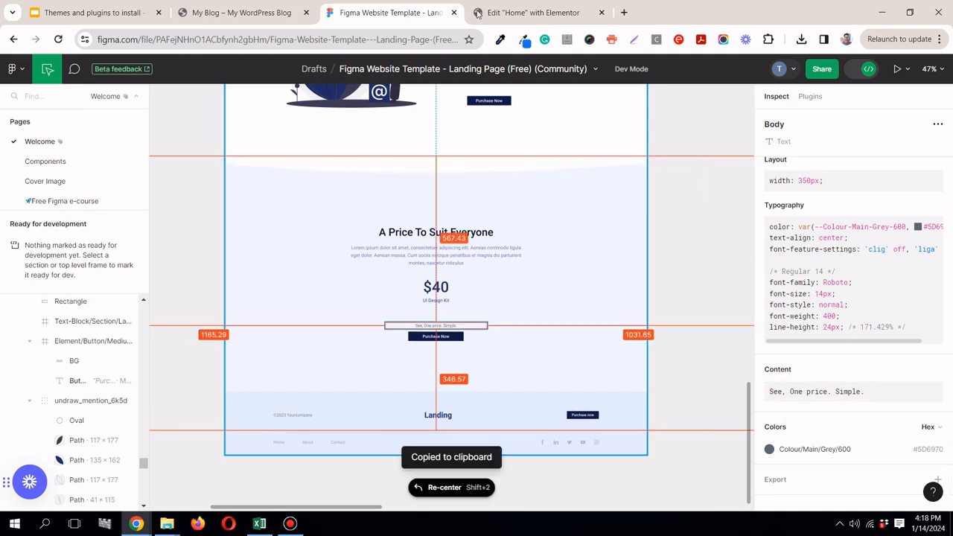
Step: Return to Elementor and replace the placeholder in the new text widget with the copied "See, One price. Simple." text
click(514, 13)
click(34, 98)
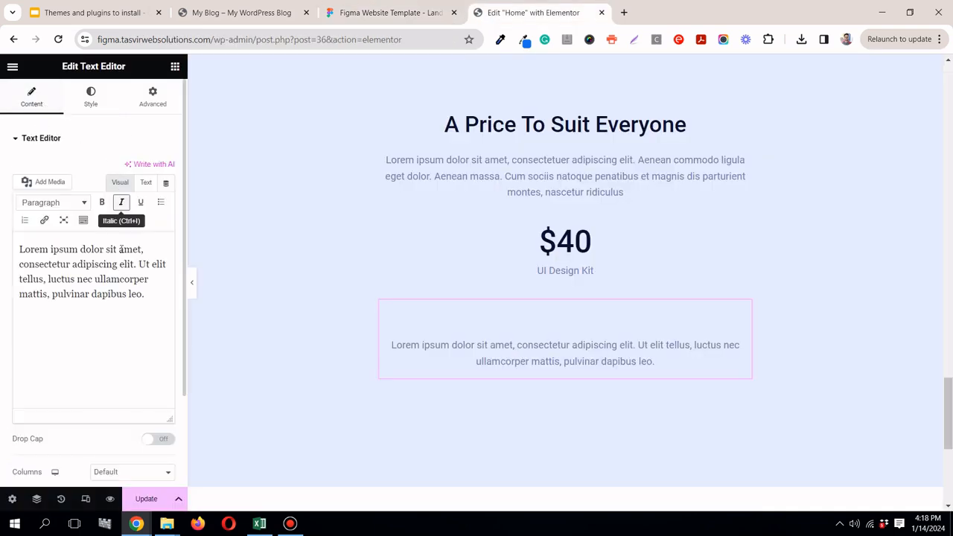
double_click(126, 265)
click(125, 265)
right_click(121, 266)
triple_click(104, 266)
right_click(102, 266)
click(181, 92)
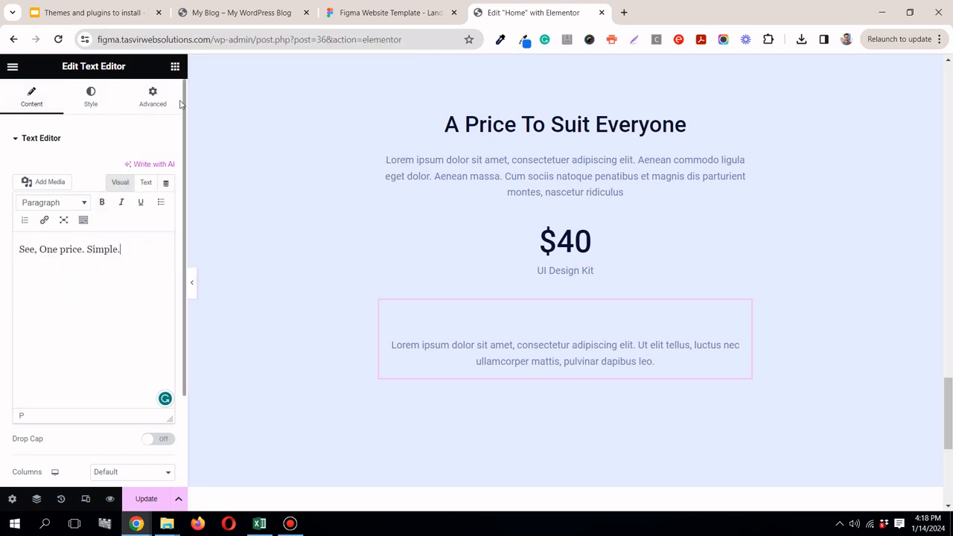
Step: Add a Button widget below the "See, One price. Simple." text and center-align it
click(175, 69)
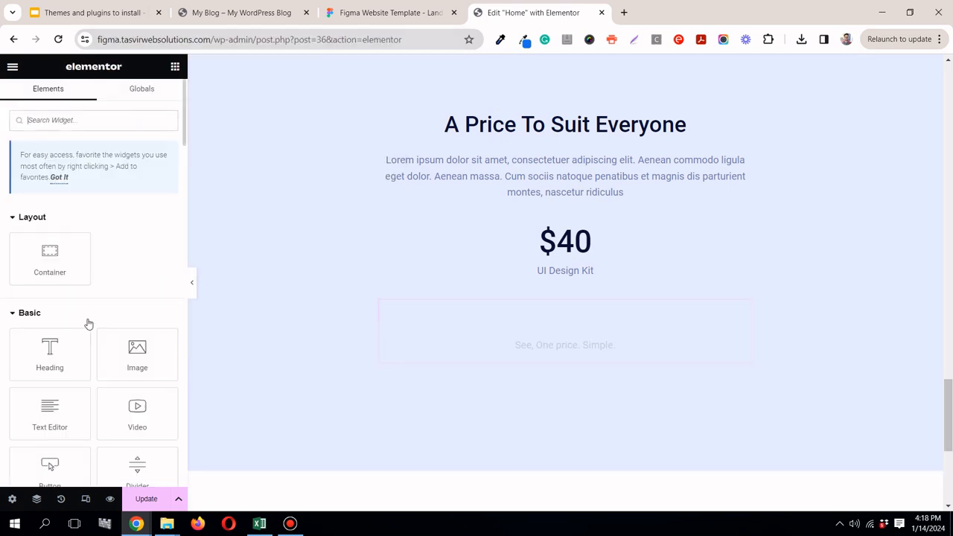
drag(52, 468, 544, 345)
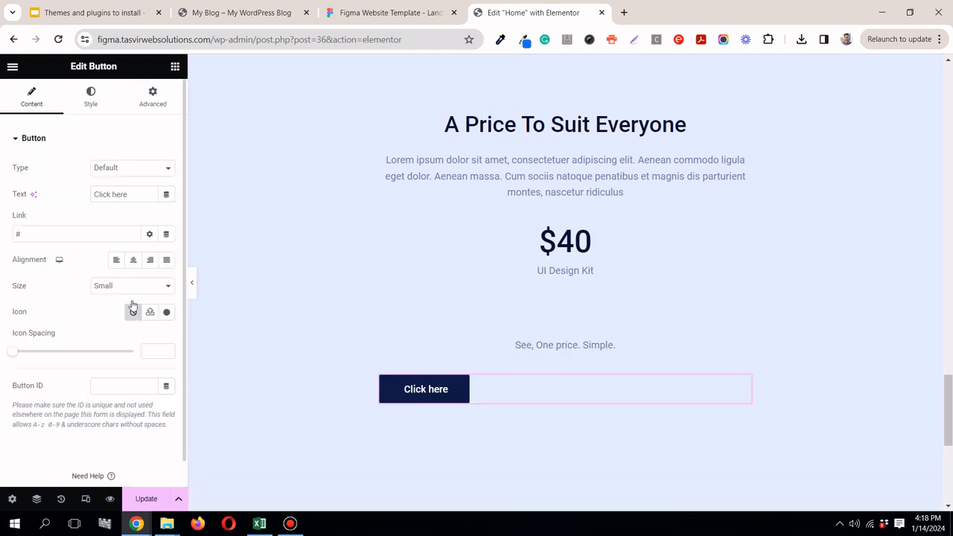
click(133, 260)
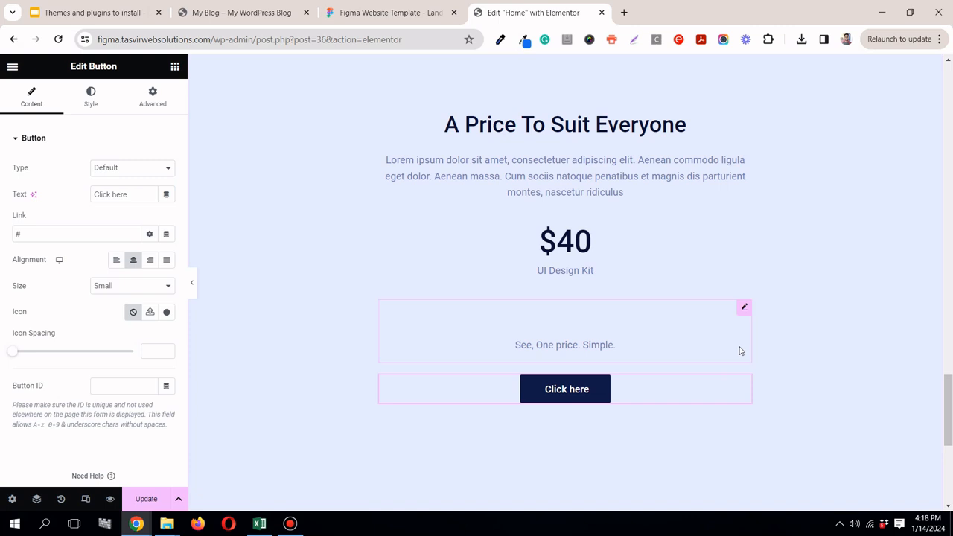
Step: Set the bottom margin of the "See, One price. Simple." text widget to -25 px
click(745, 310)
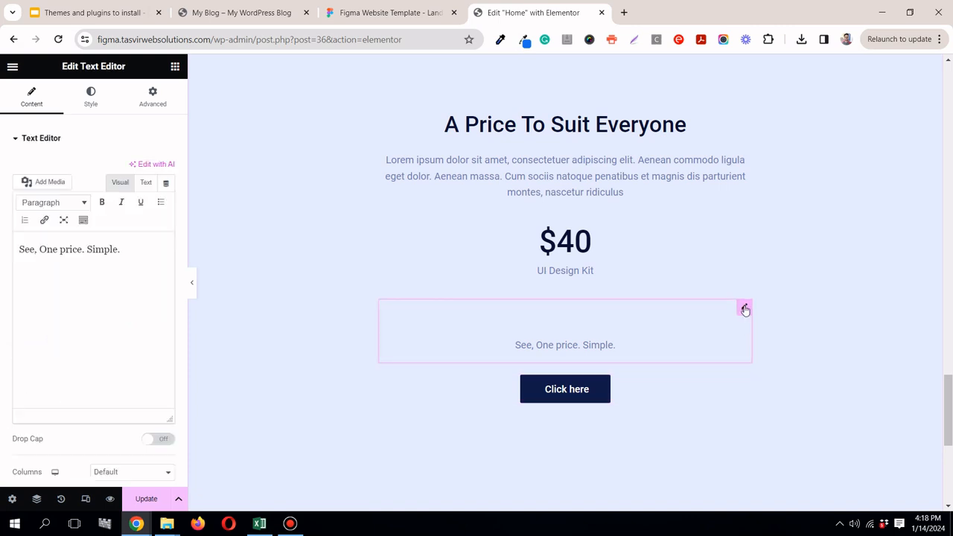
click(156, 95)
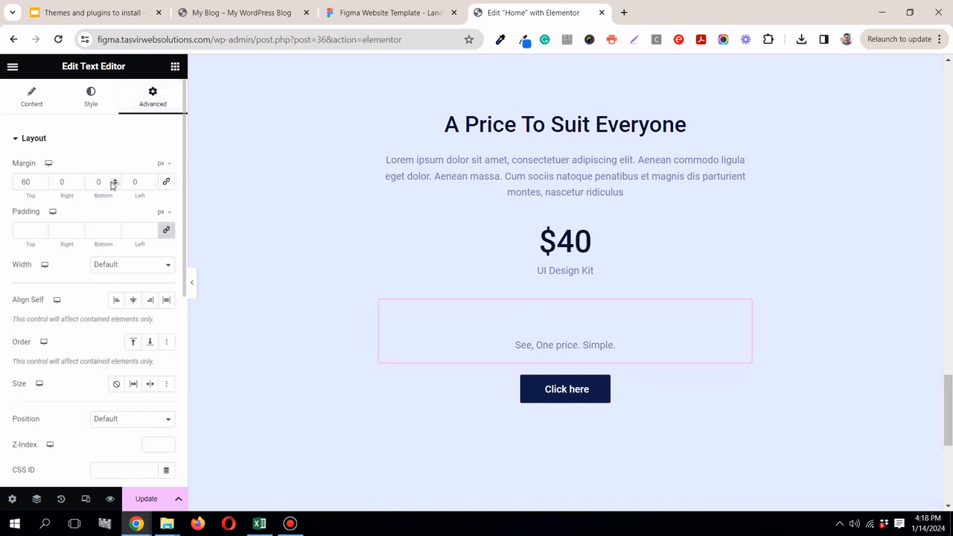
drag(114, 186, 114, 182)
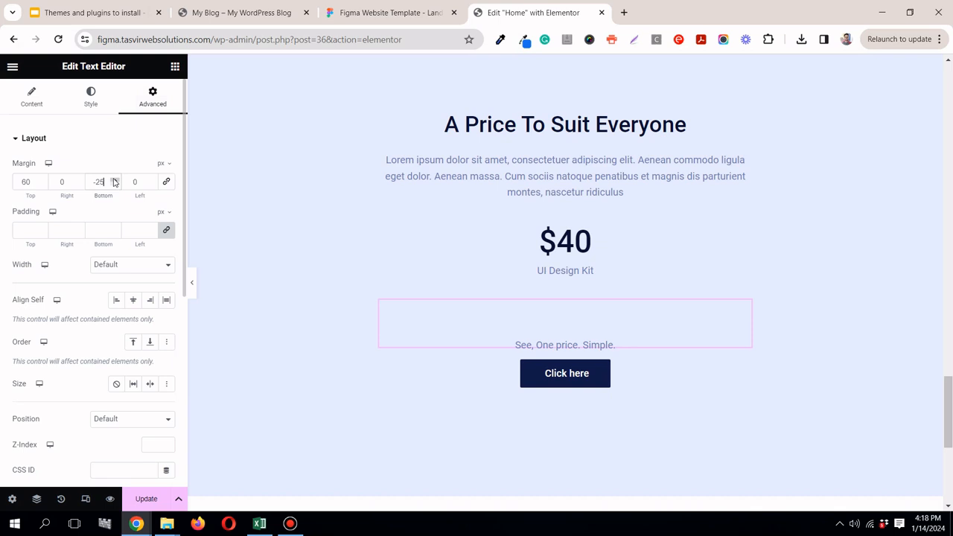
Step: Switch to Figma and copy the "Purchase Now" label of the pricing section's button
click(388, 13)
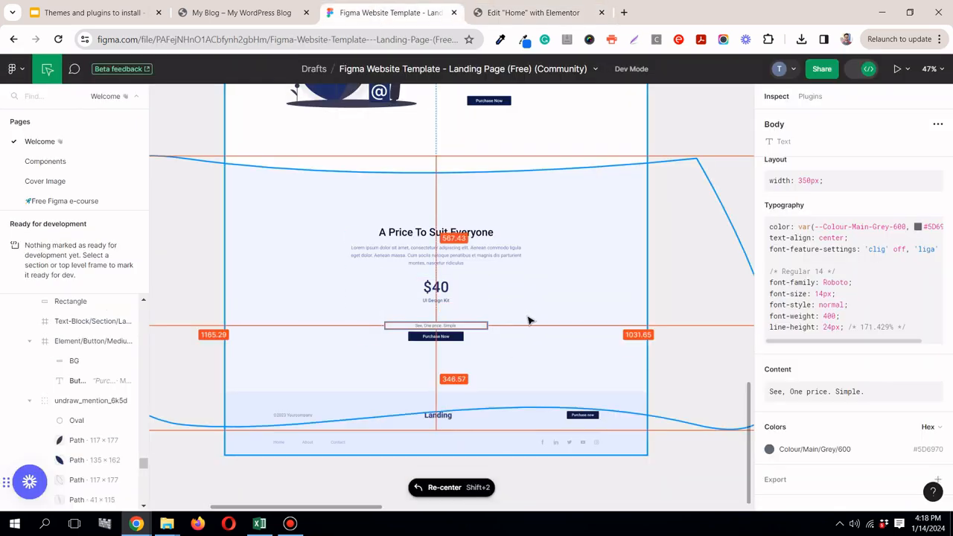
click(431, 337)
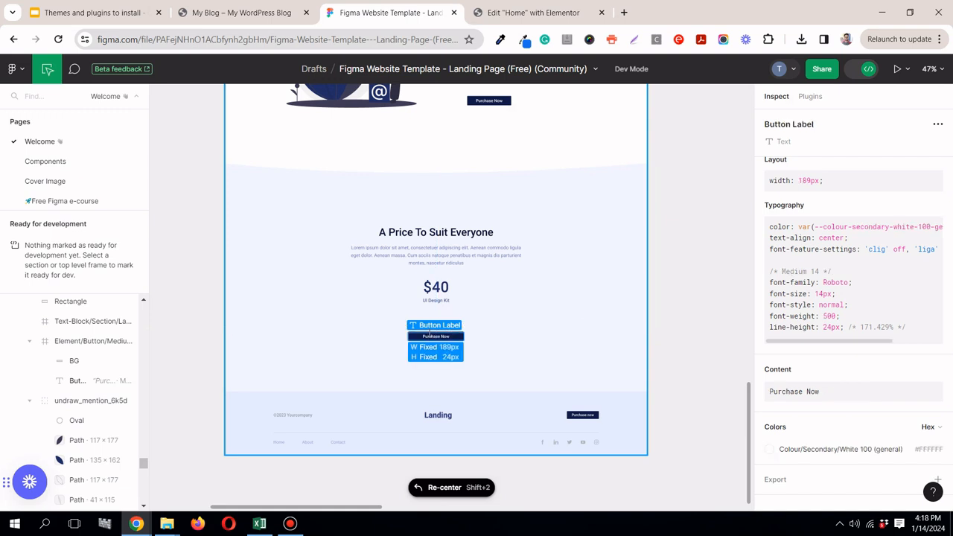
click(934, 370)
Step: Return to Elementor and replace the new button's text with the copied "Purchase Now" label
click(532, 13)
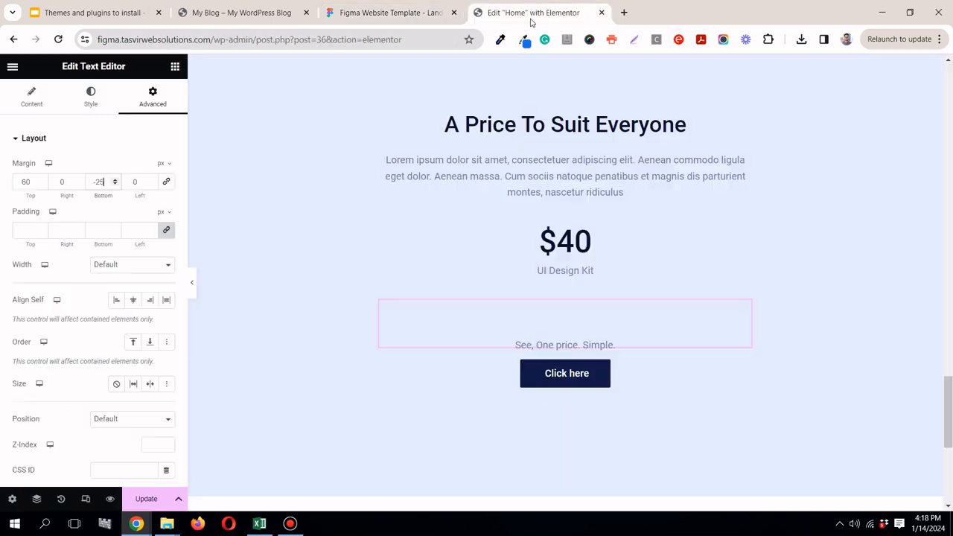
click(33, 106)
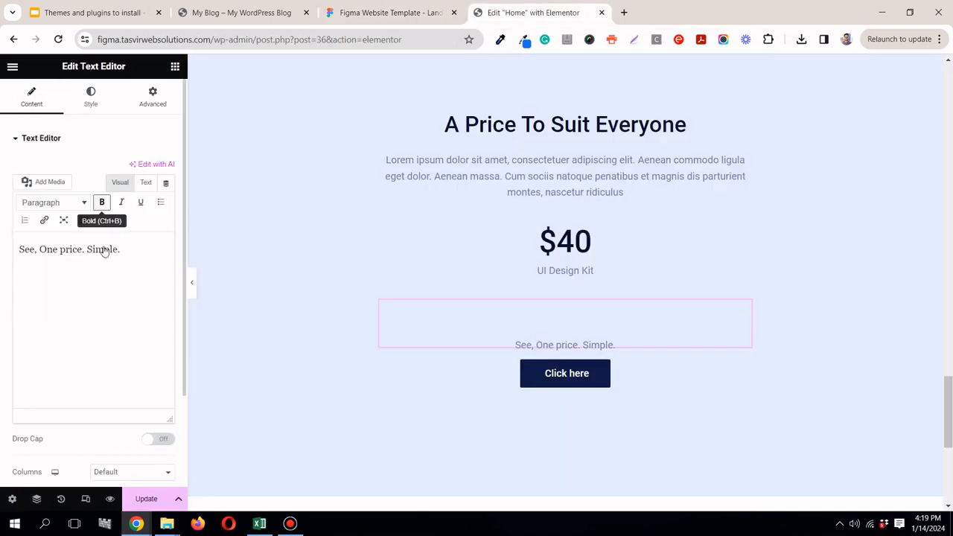
triple_click(108, 249)
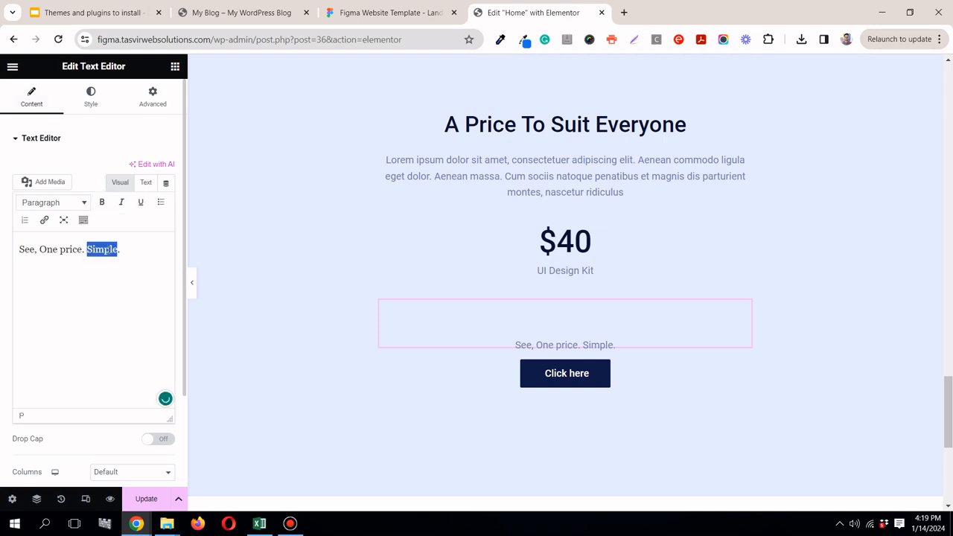
click(746, 367)
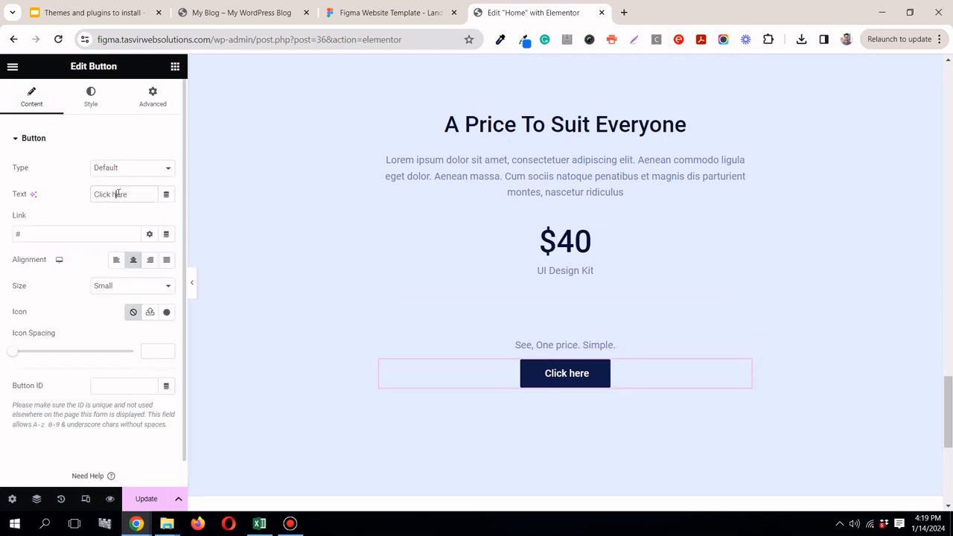
triple_click(118, 193)
right_click(117, 194)
click(191, 257)
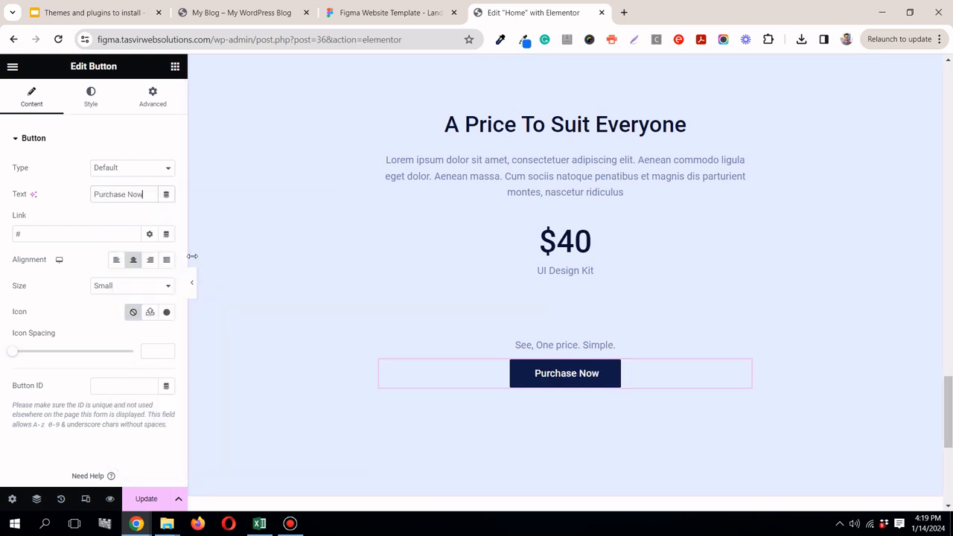
Step: Preview the pricing section and footer at full width, then inspect the pricing section's background shape in Figma and return to Elementor
click(192, 282)
scroll(192, 279, down, 3)
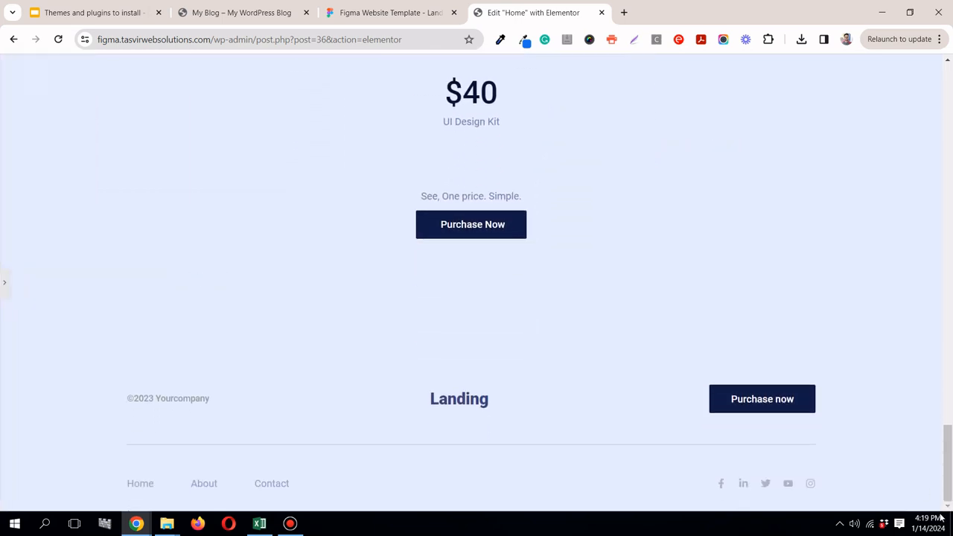
drag(950, 480, 950, 419)
click(387, 12)
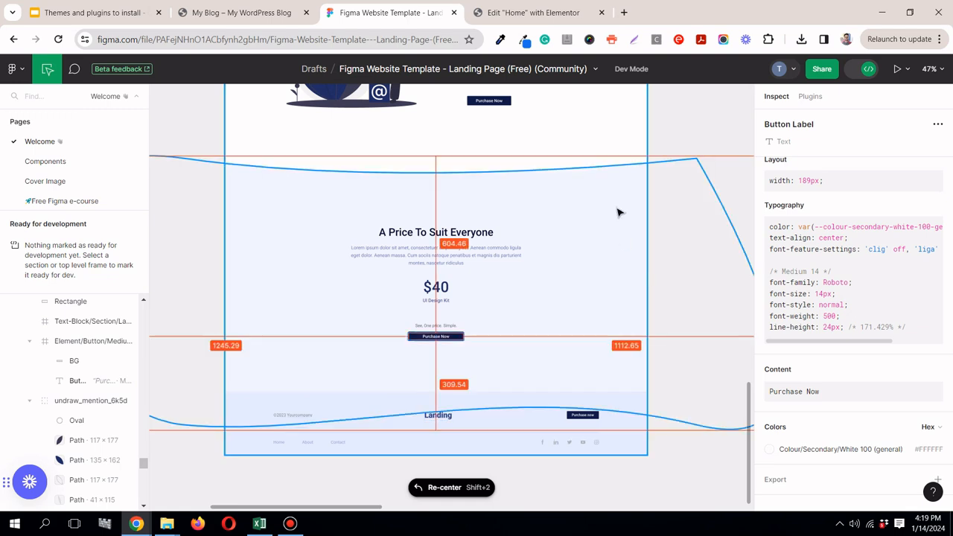
click(587, 274)
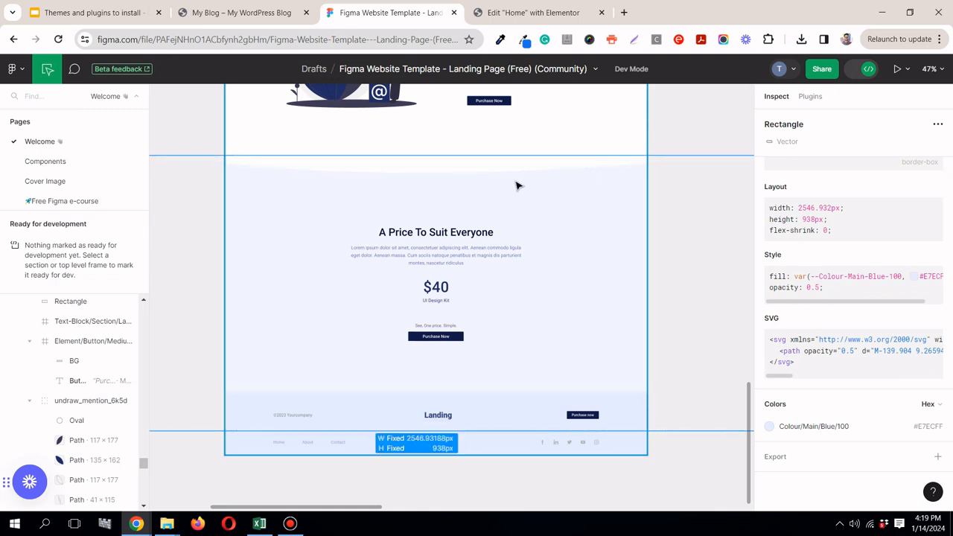
click(497, 10)
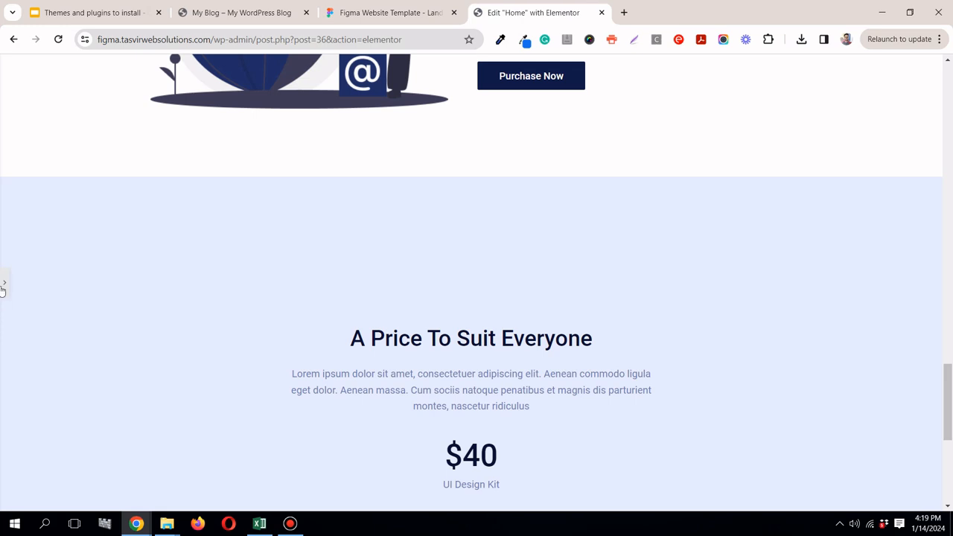
Step: Give the pricing section's container a top shape divider of type Curve
click(3, 284)
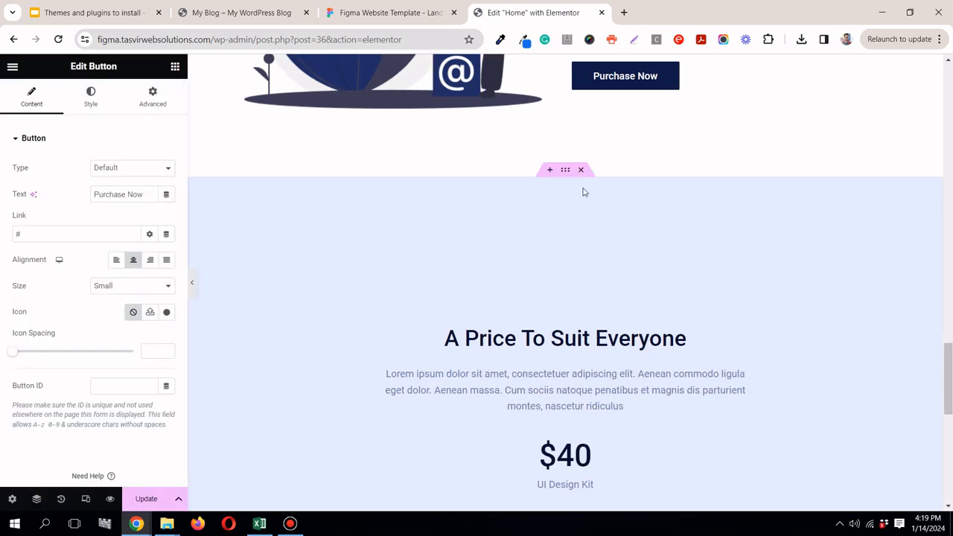
click(565, 171)
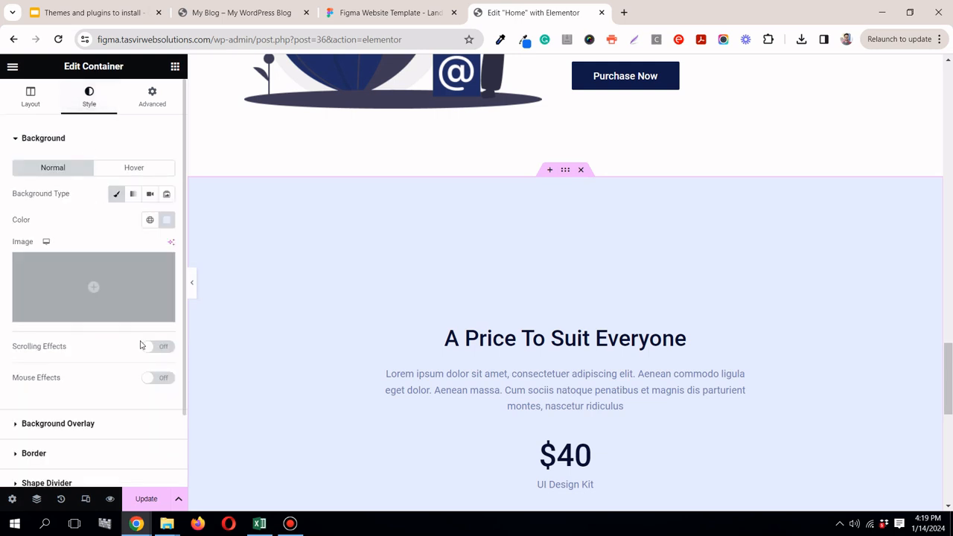
scroll(138, 421, down, 1)
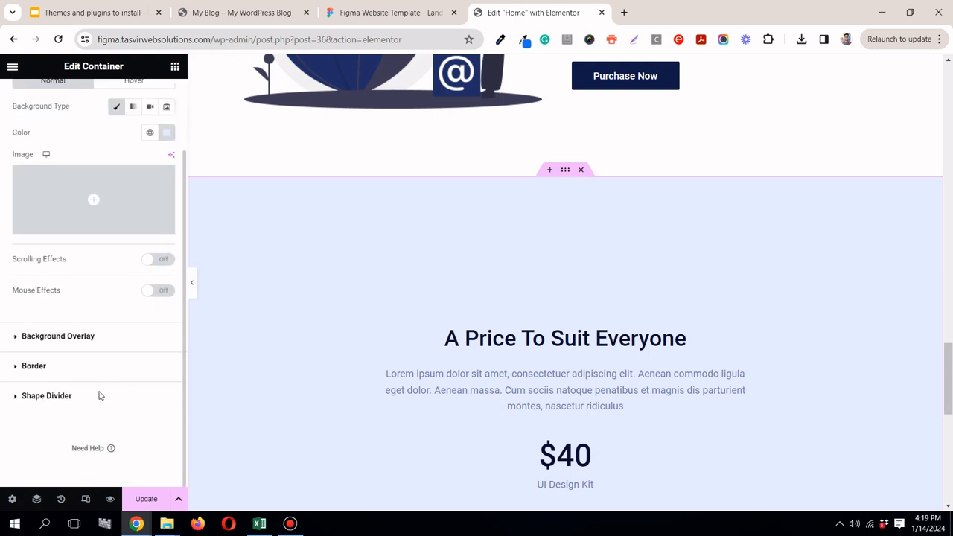
click(101, 395)
click(111, 287)
click(96, 277)
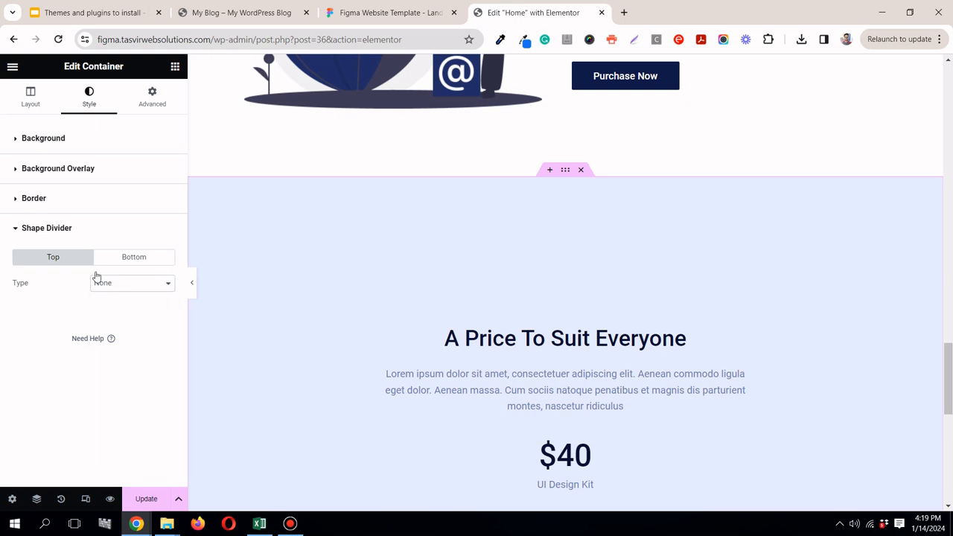
click(136, 292)
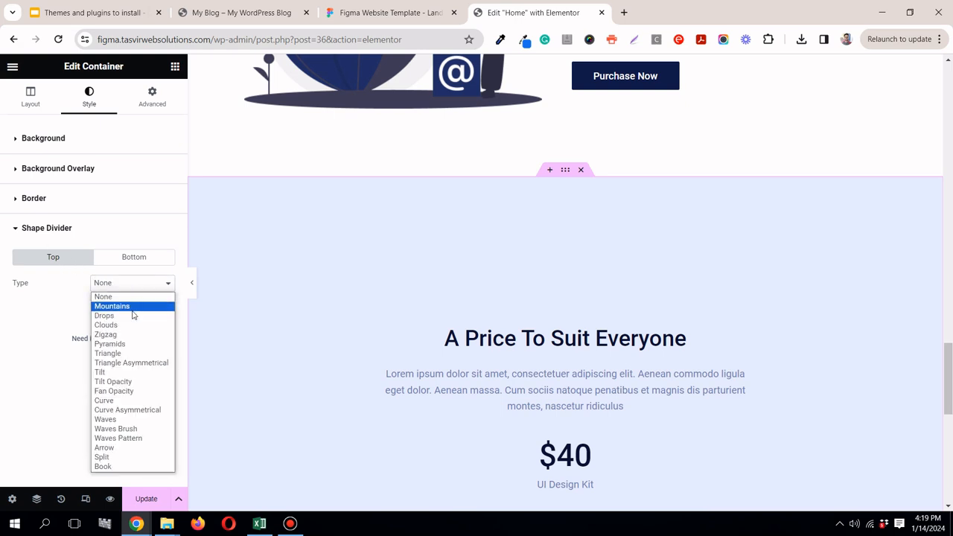
click(149, 401)
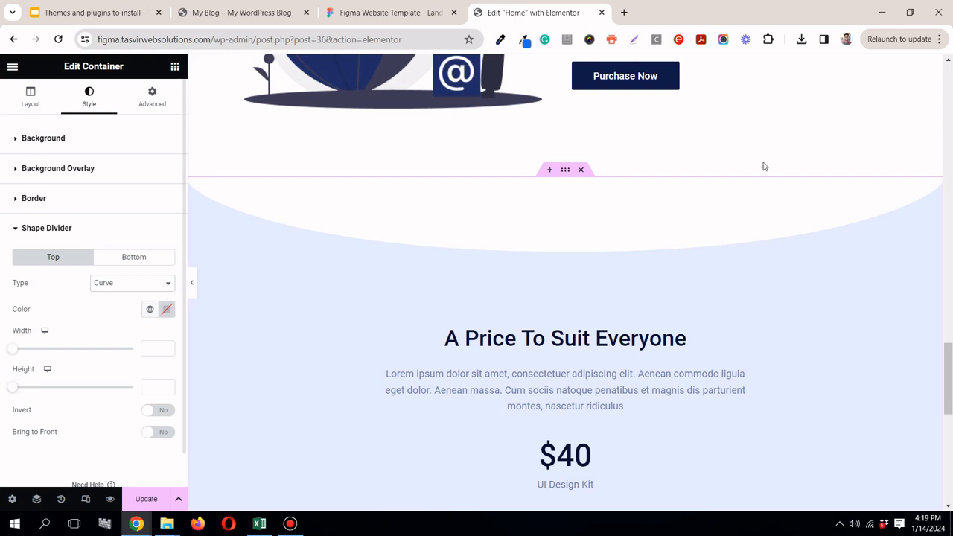
Step: Check the pricing section's curved top edge in Figma, then return to Elementor and set the top shape divider's height to 44
click(416, 13)
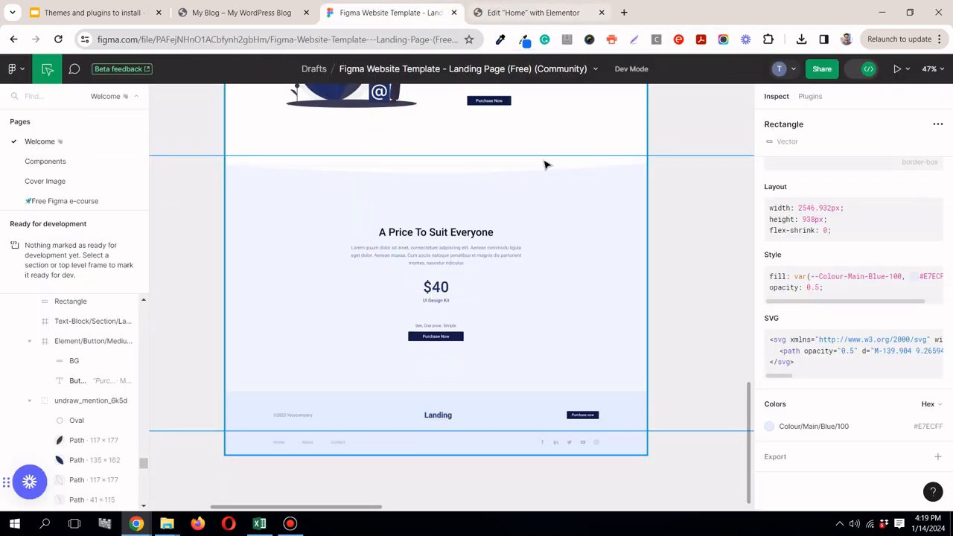
click(445, 181)
click(446, 161)
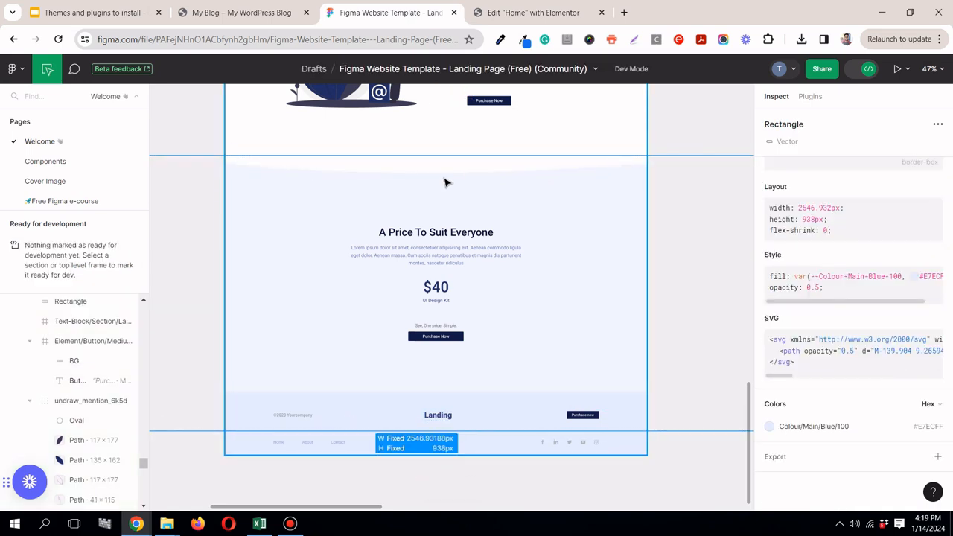
click(533, 12)
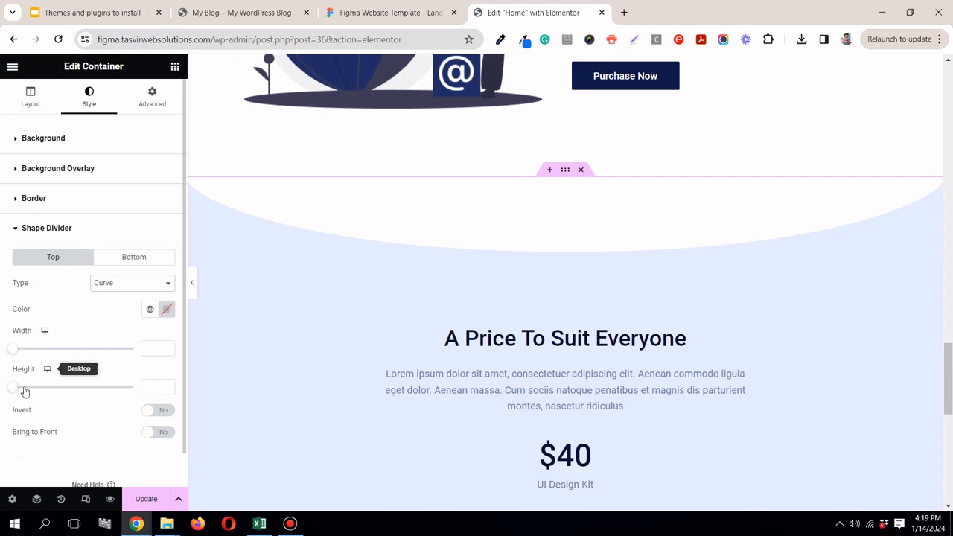
drag(11, 393, 24, 393)
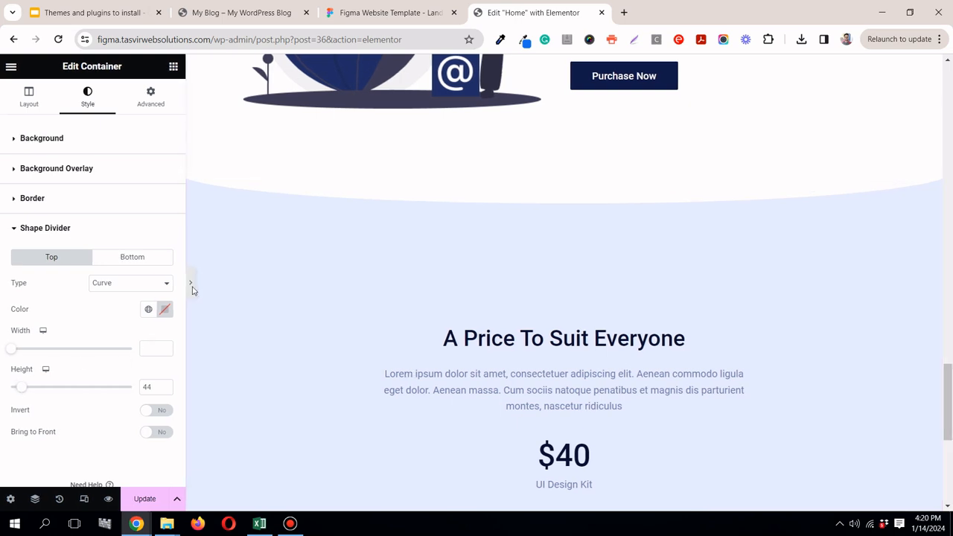
Step: Preview the pricing section's curved divider, texts and button at full width, then bring back the editing controls
click(191, 287)
scroll(191, 292, down, 1)
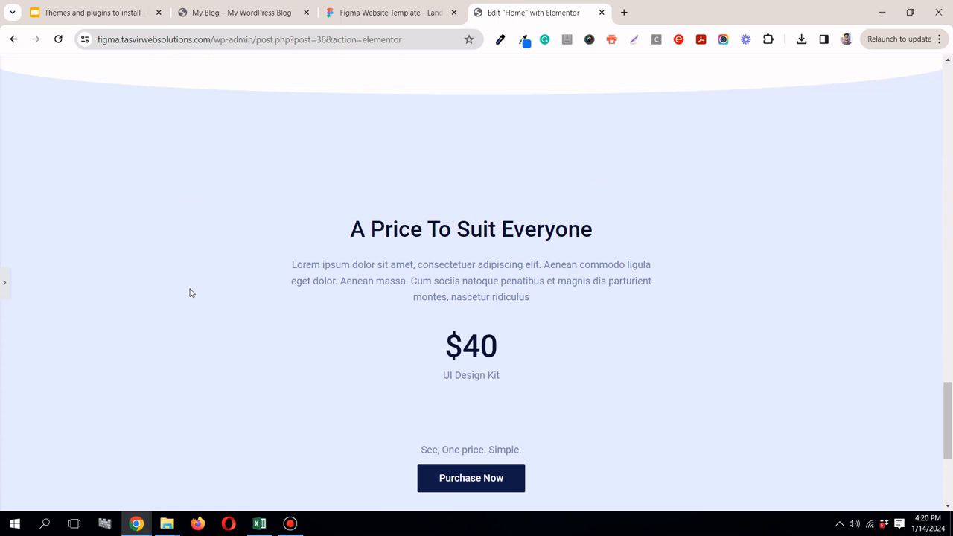
scroll(188, 294, down, 3)
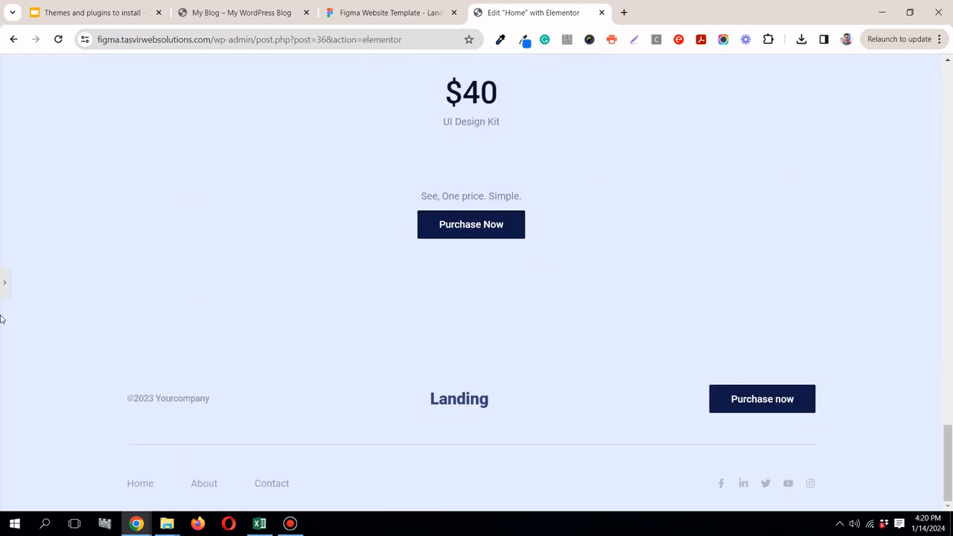
click(330, 384)
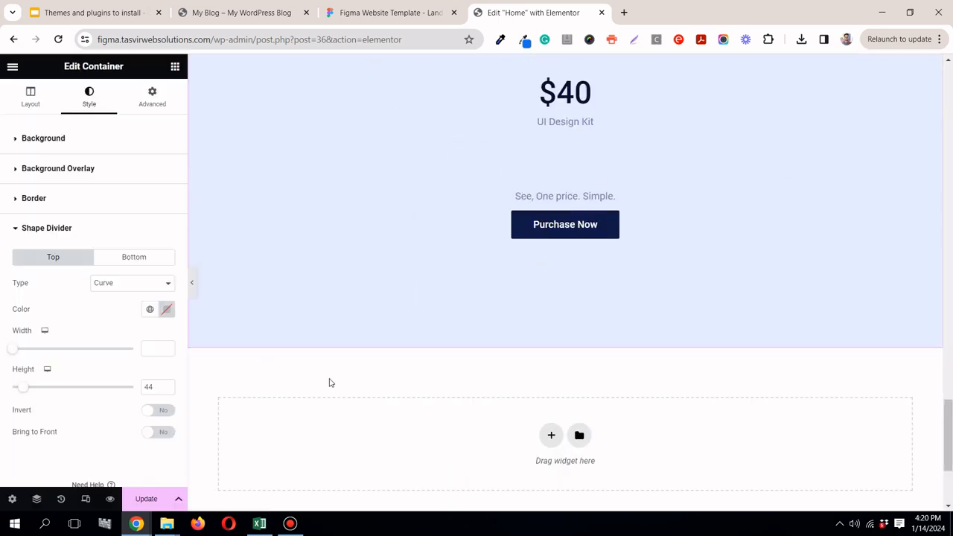
scroll(462, 436, up, 5)
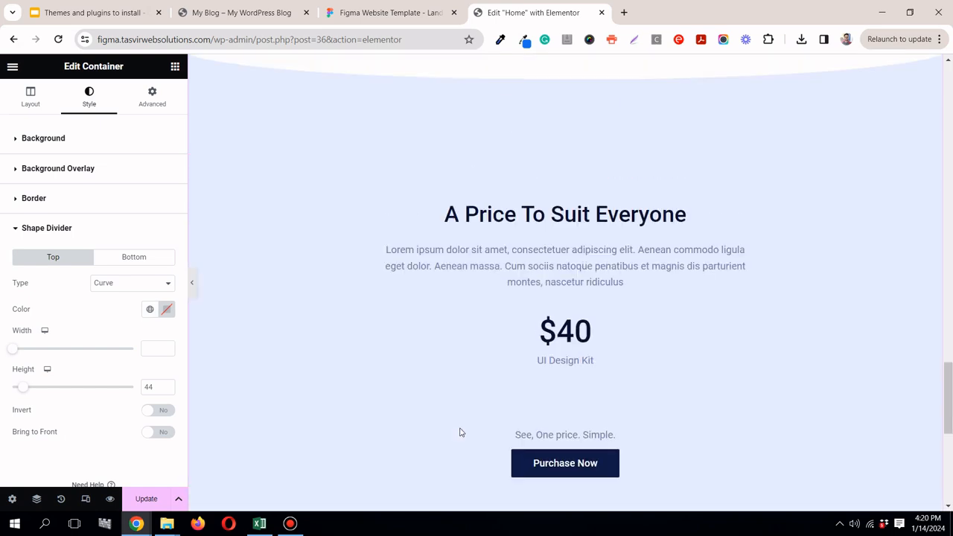
click(193, 290)
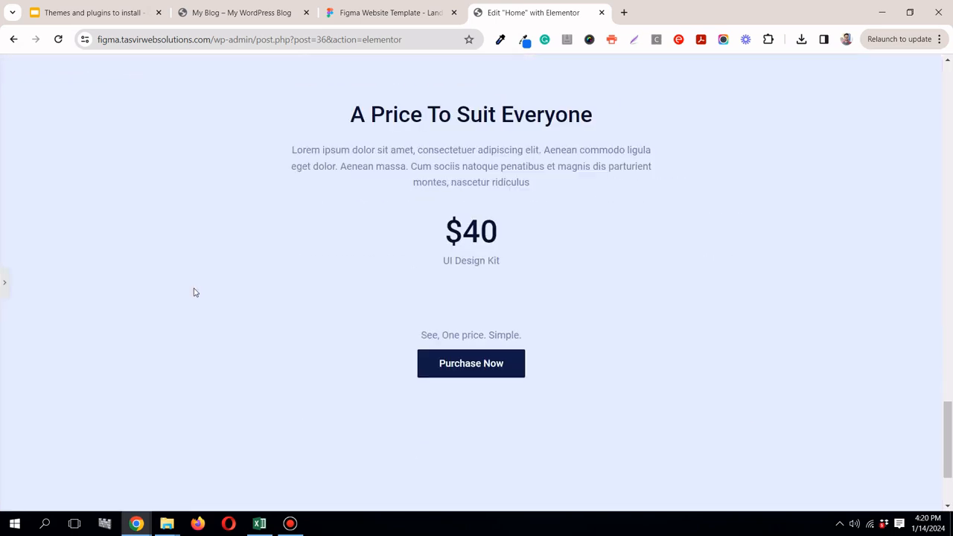
click(3, 275)
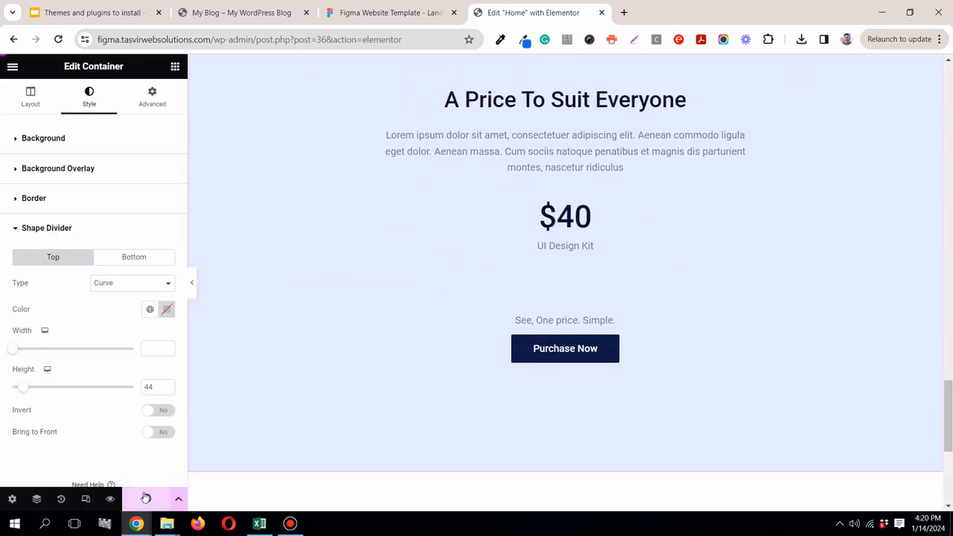
Step: Inspect the footer rectangle's background colour in Figma, then return to Elementor and review the pricing section
click(386, 7)
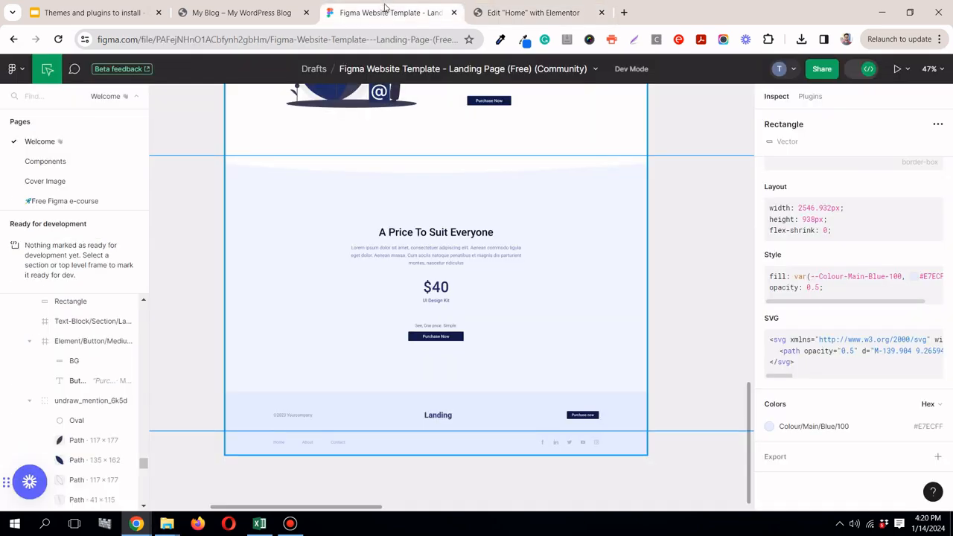
click(624, 408)
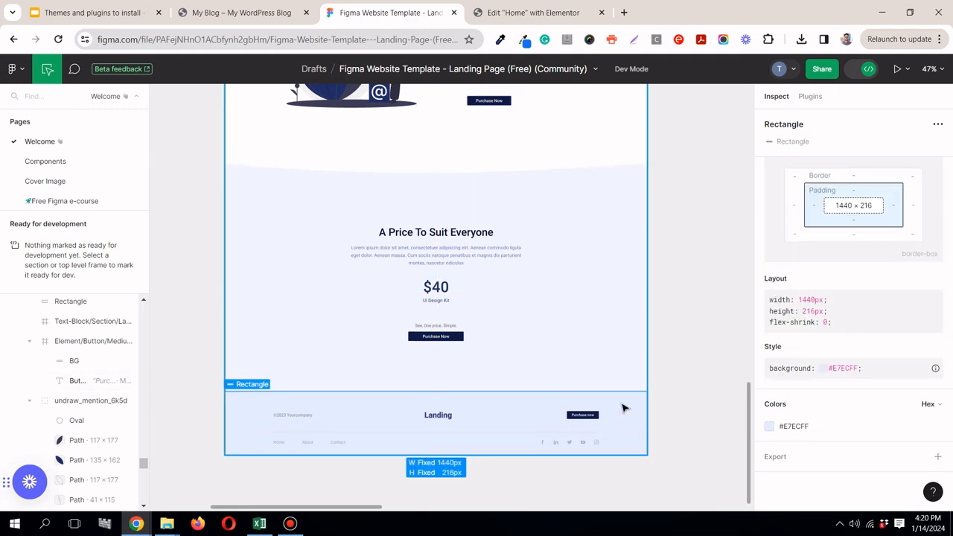
click(533, 13)
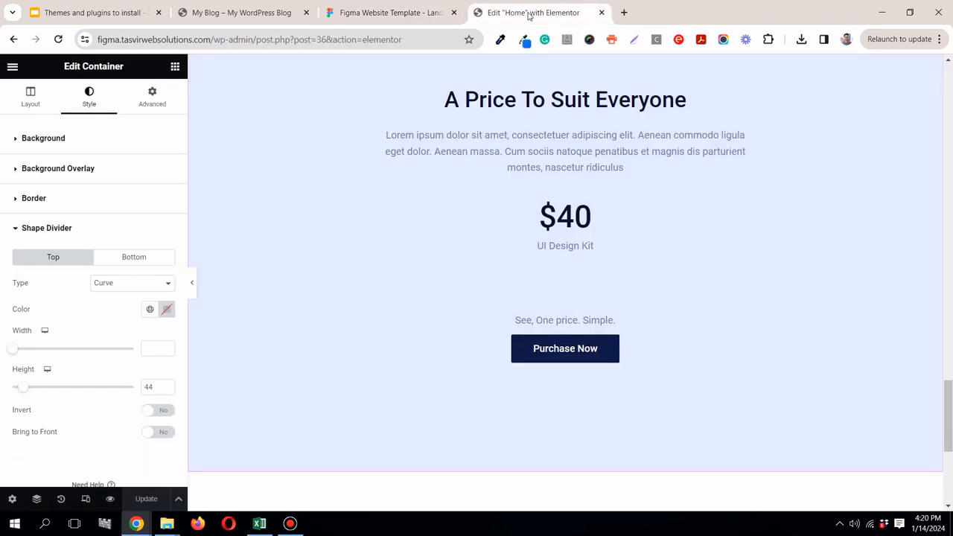
scroll(491, 170, down, 2)
scroll(521, 194, up, 5)
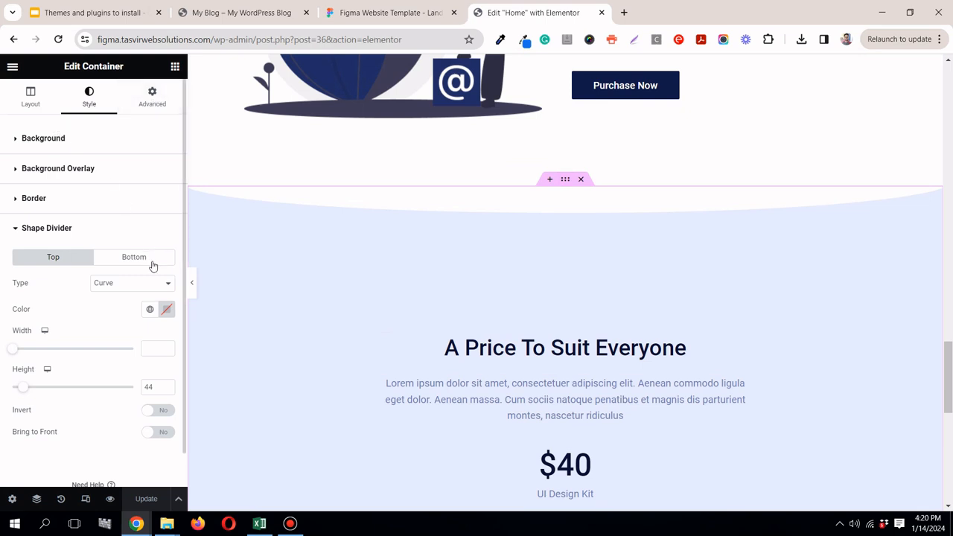
Step: Check the pricing shape's fill opacity in Figma, then make the pricing container's background colour semi-transparent in Elementor, using #E7ECFF78
click(63, 141)
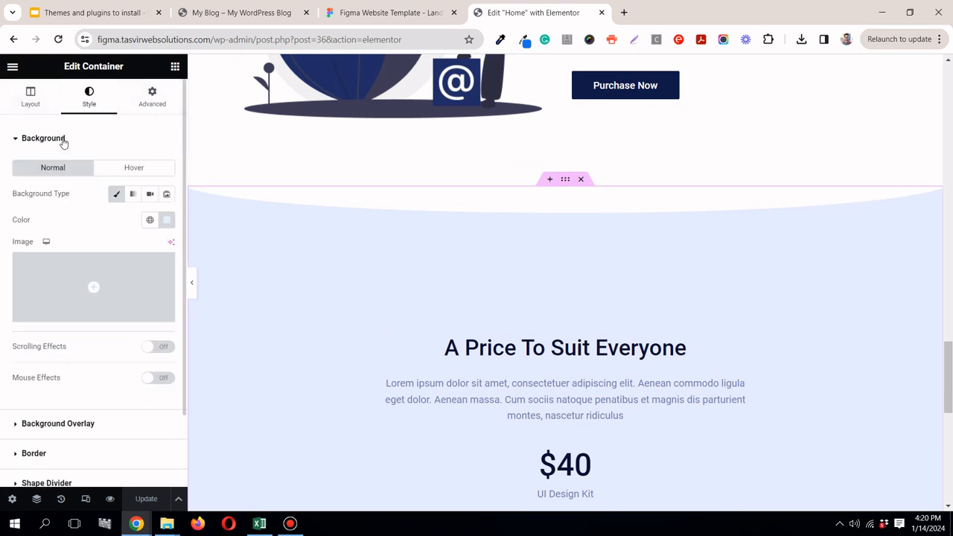
click(390, 11)
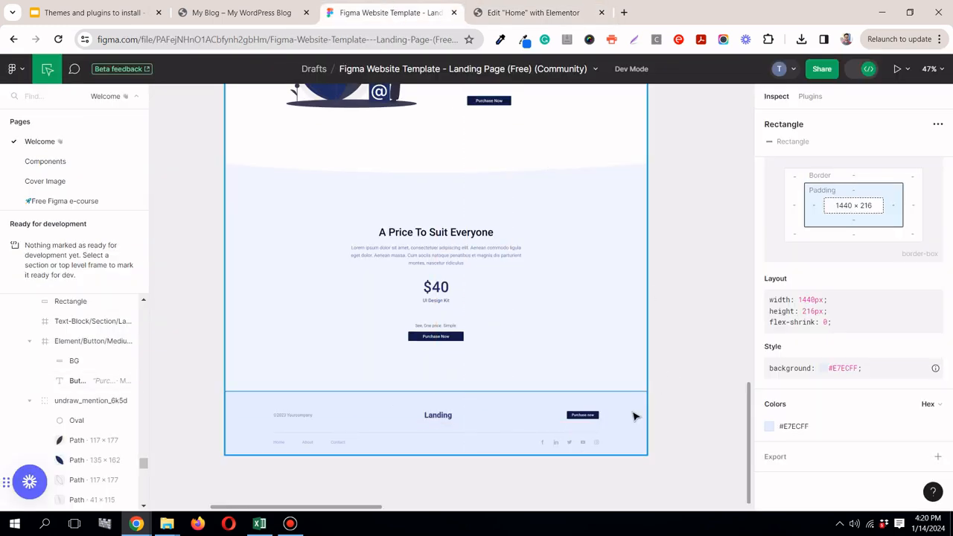
click(628, 291)
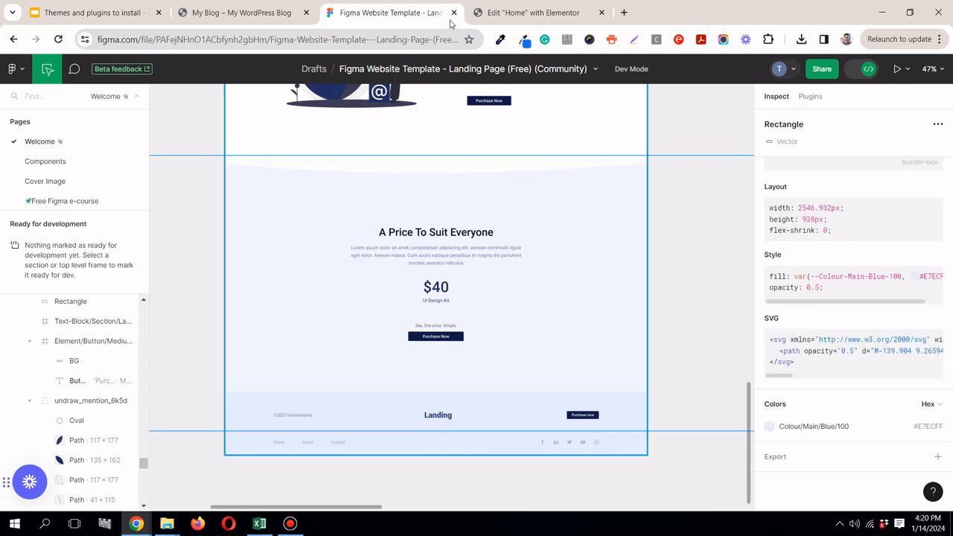
click(495, 13)
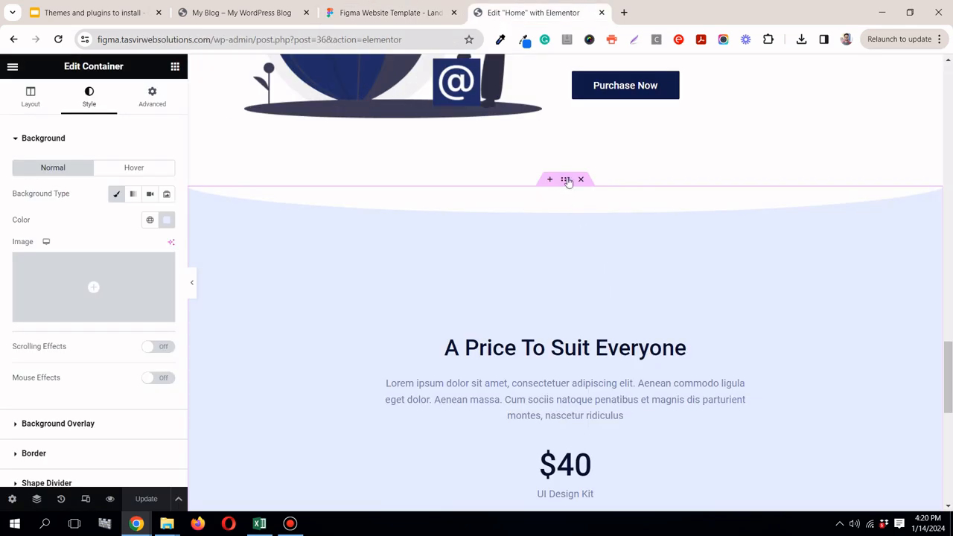
click(166, 220)
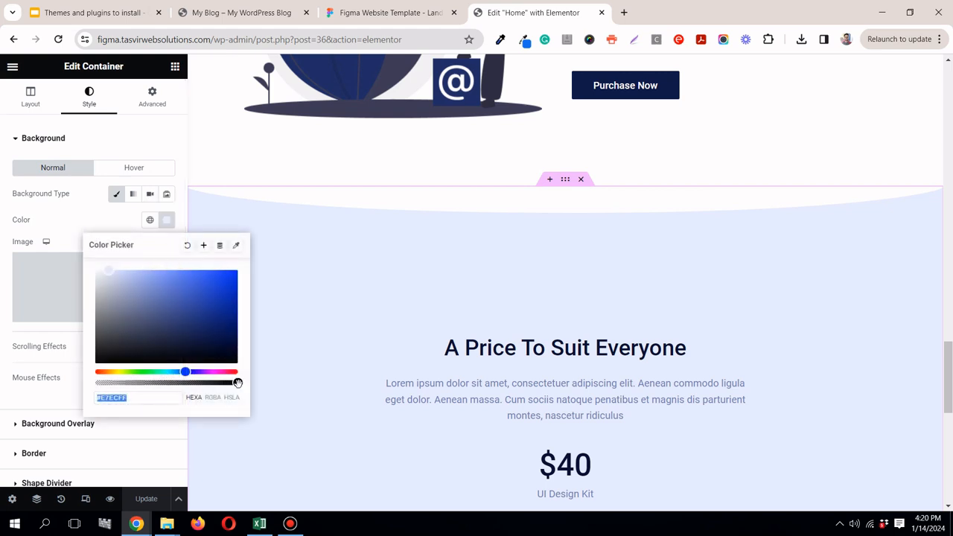
drag(238, 383, 157, 383)
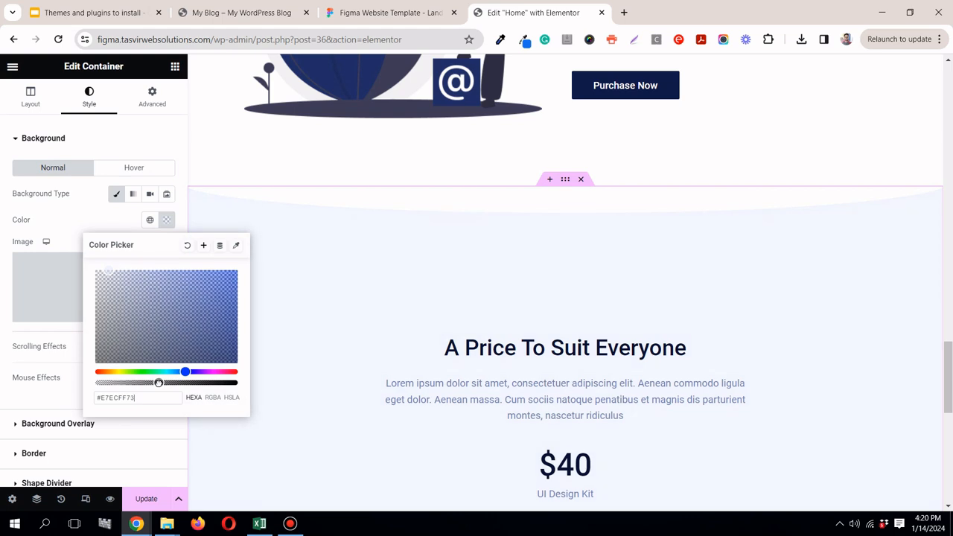
click(76, 230)
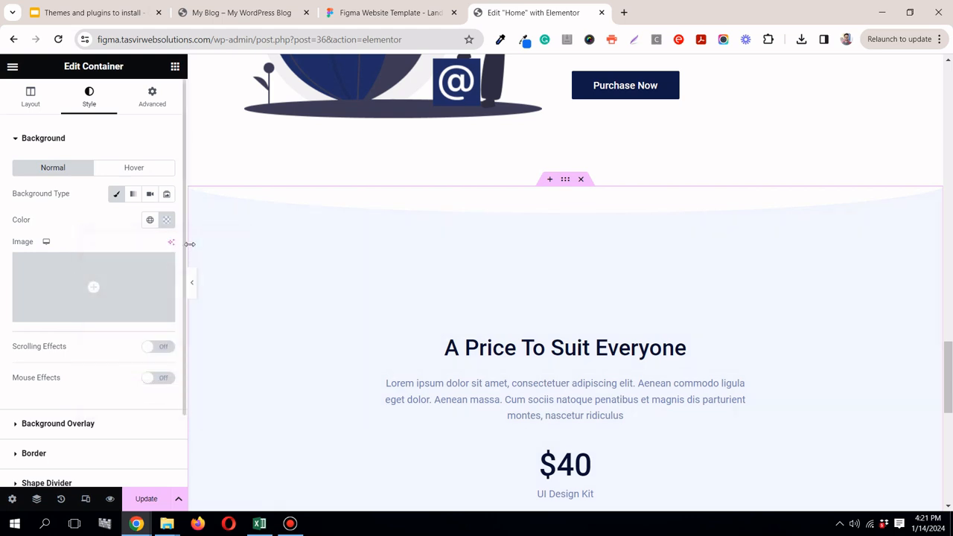
Step: Preview the whole page at full width from the footer up to the header, then restore the editing controls and update the page
click(191, 283)
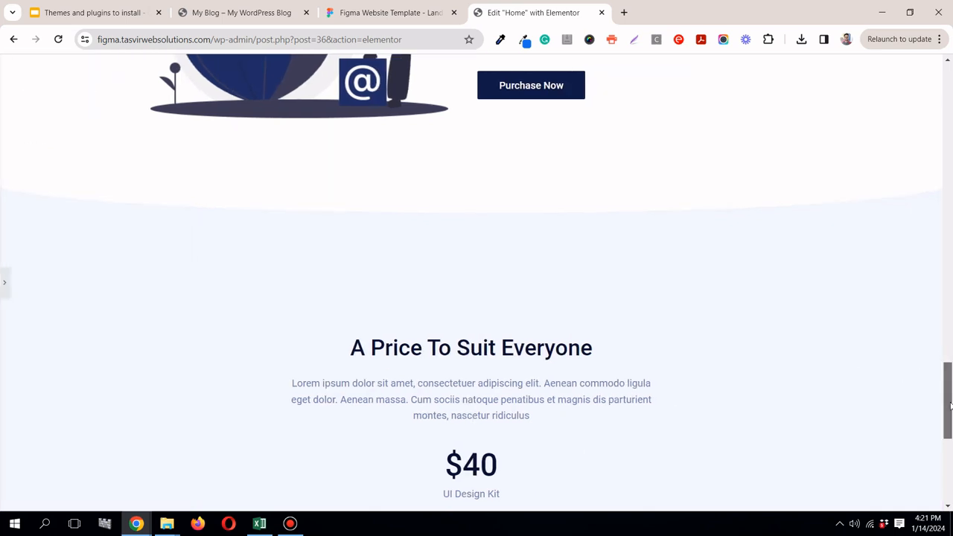
scroll(950, 404, down, 5)
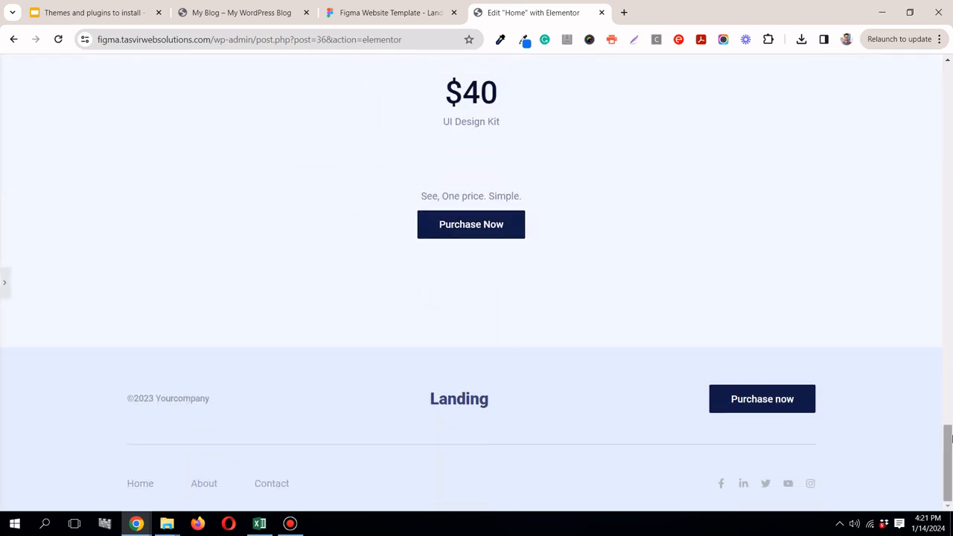
mouse_move(951, 456)
mouse_down()
mouse_move(951, 101)
mouse_move(951, 474)
mouse_up()
drag(947, 415, 947, 98)
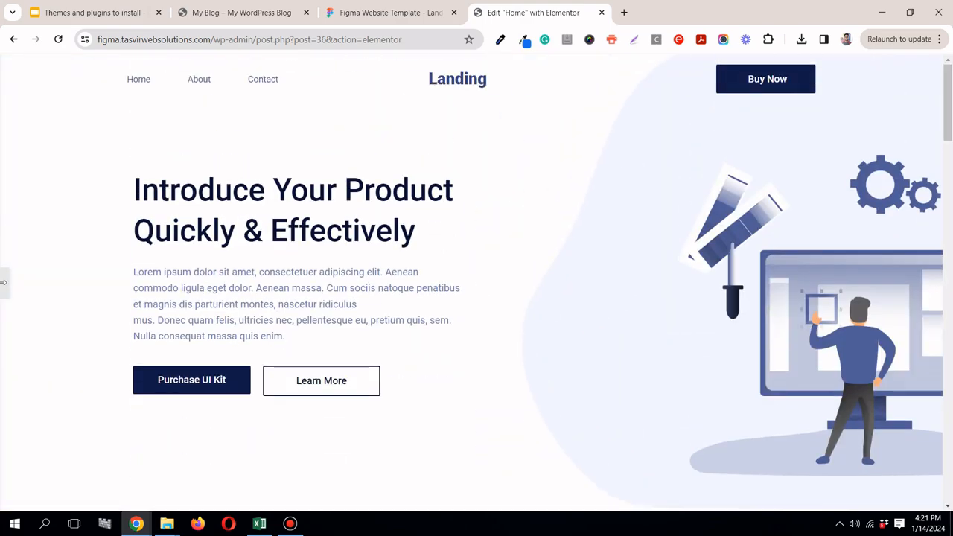
click(4, 281)
click(161, 502)
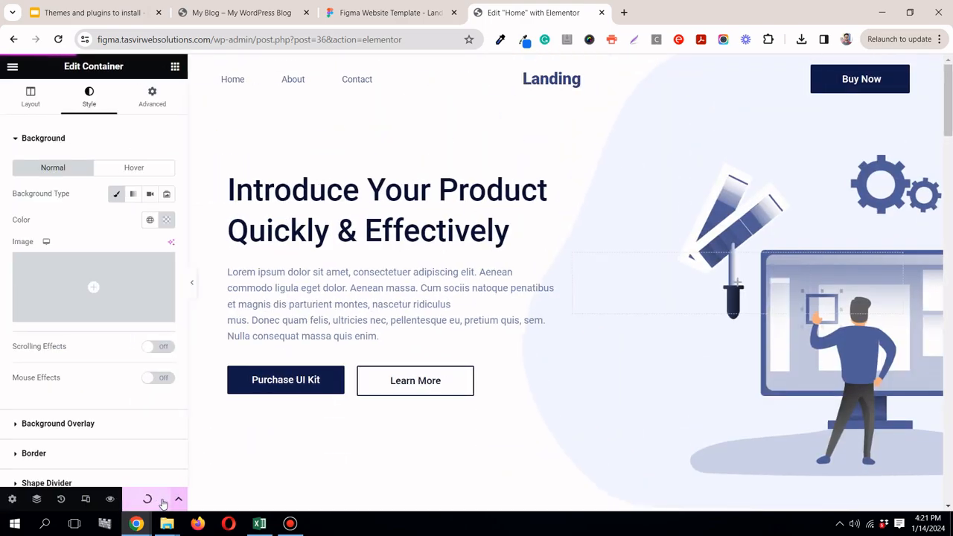
click(297, 529)
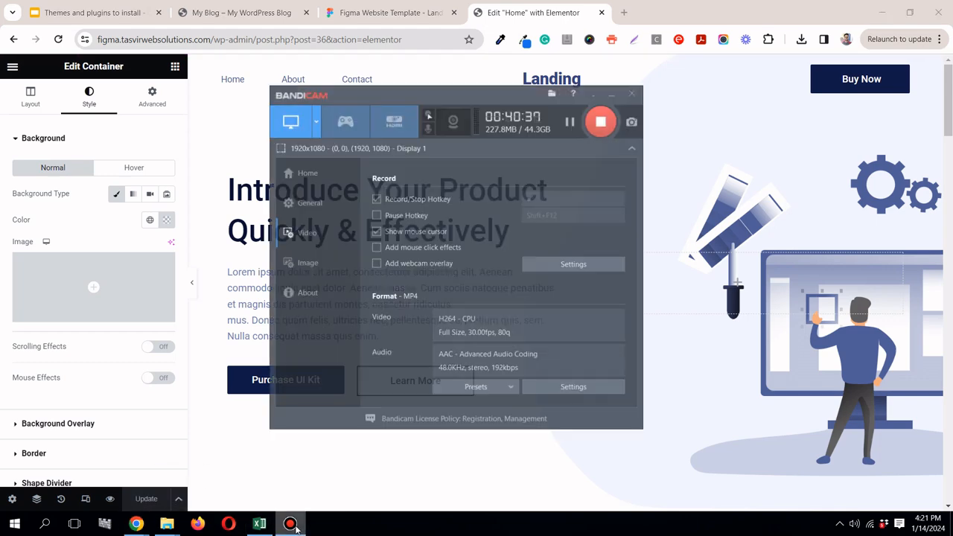
click(296, 529)
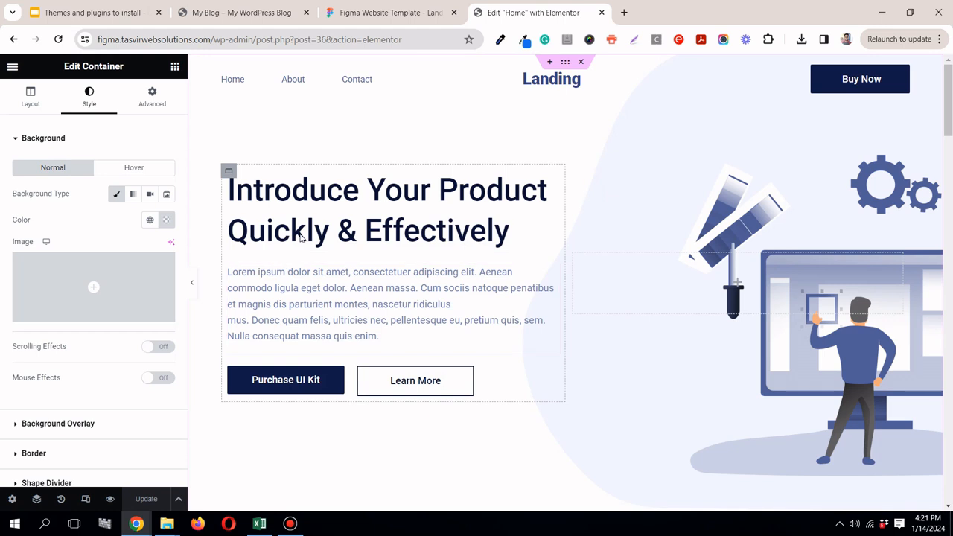
Step: Switch the editor to the tablet view and look through the page down to the pricing section and back to the hero
click(87, 499)
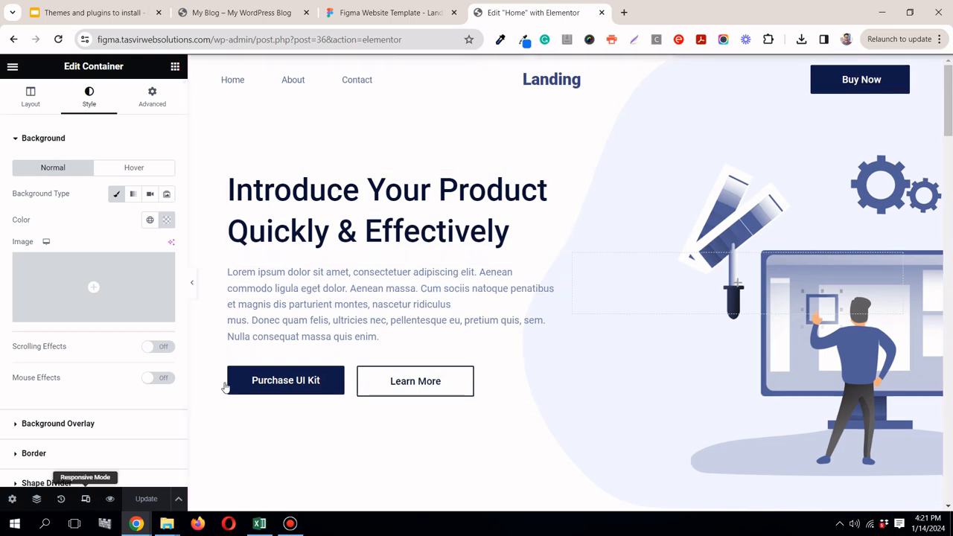
click(516, 67)
scroll(432, 223, down, 10)
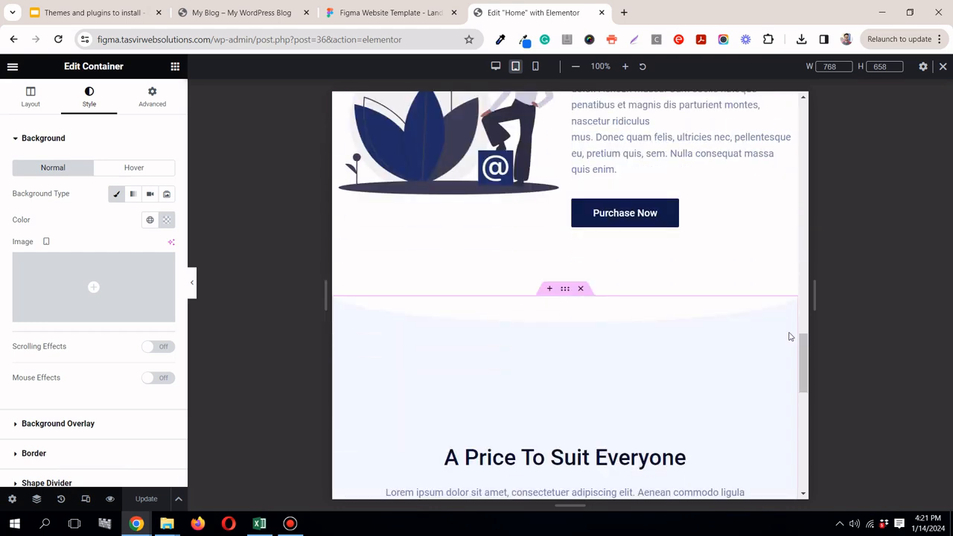
drag(802, 356, 803, 119)
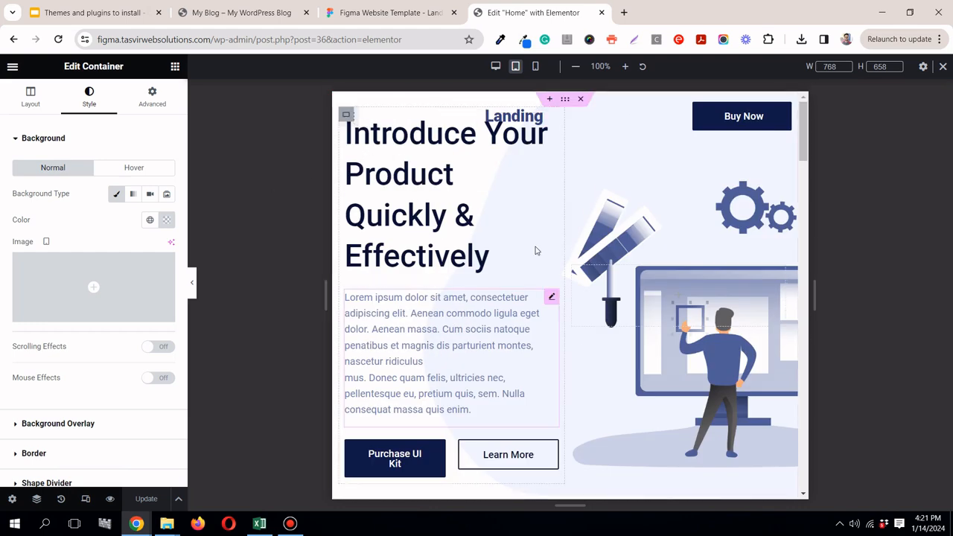
Step: Find the hero section's text container with the Navigator and set its tablet width to 100%
click(550, 297)
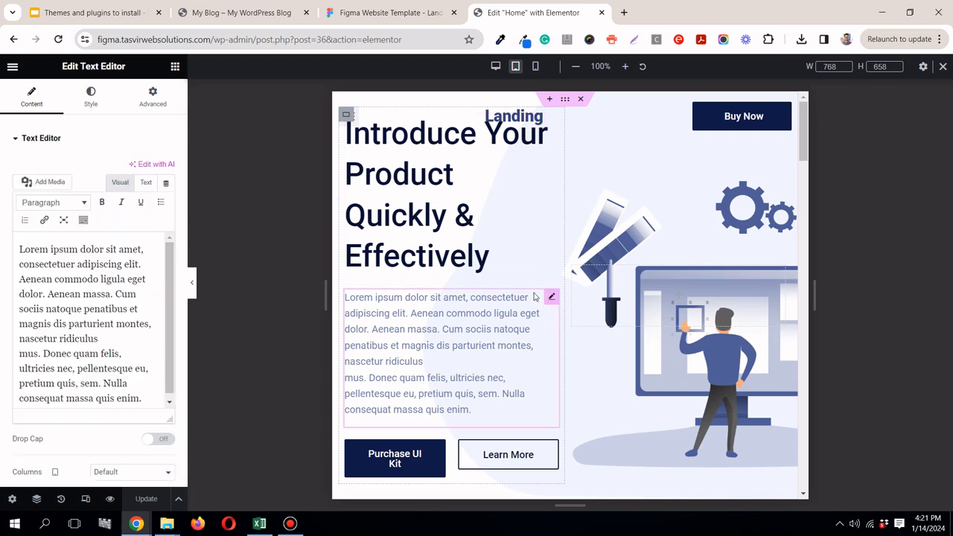
click(35, 499)
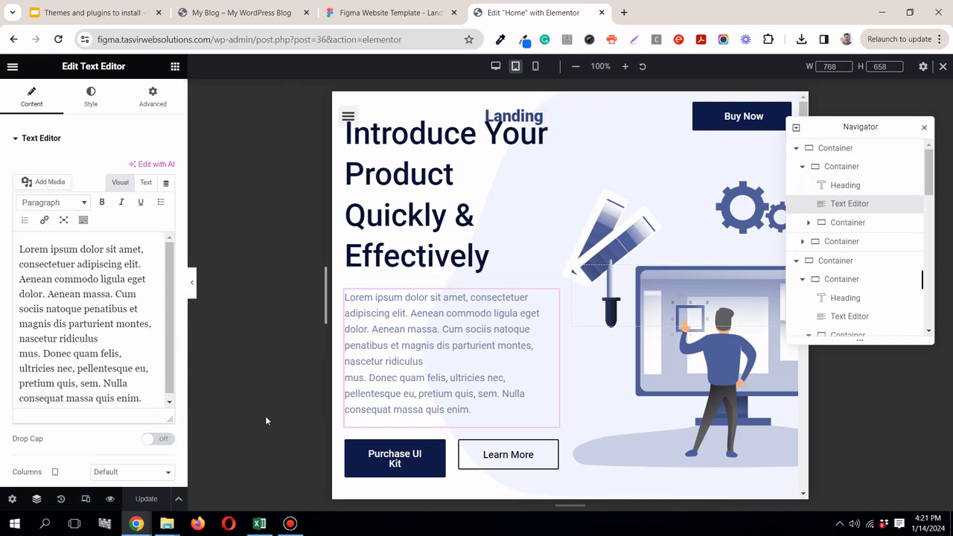
click(924, 127)
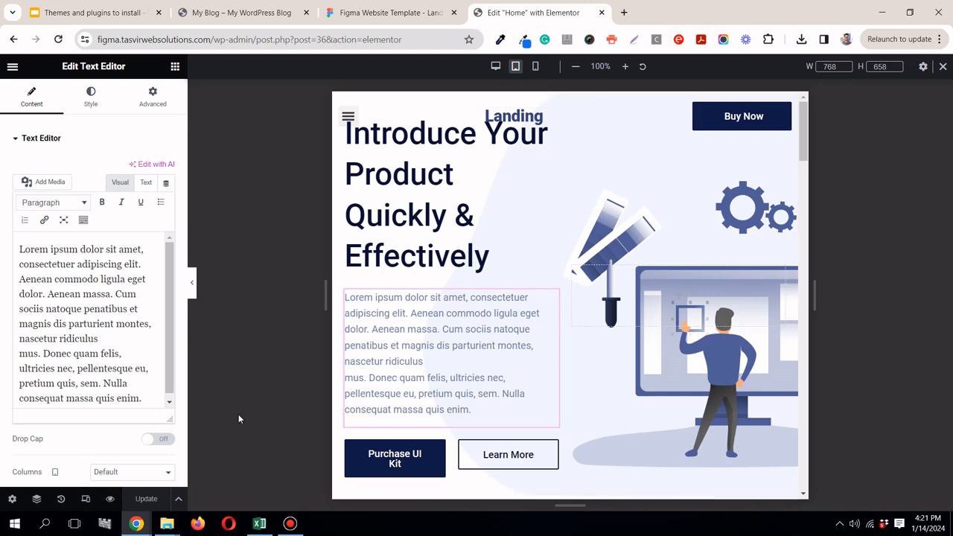
click(37, 499)
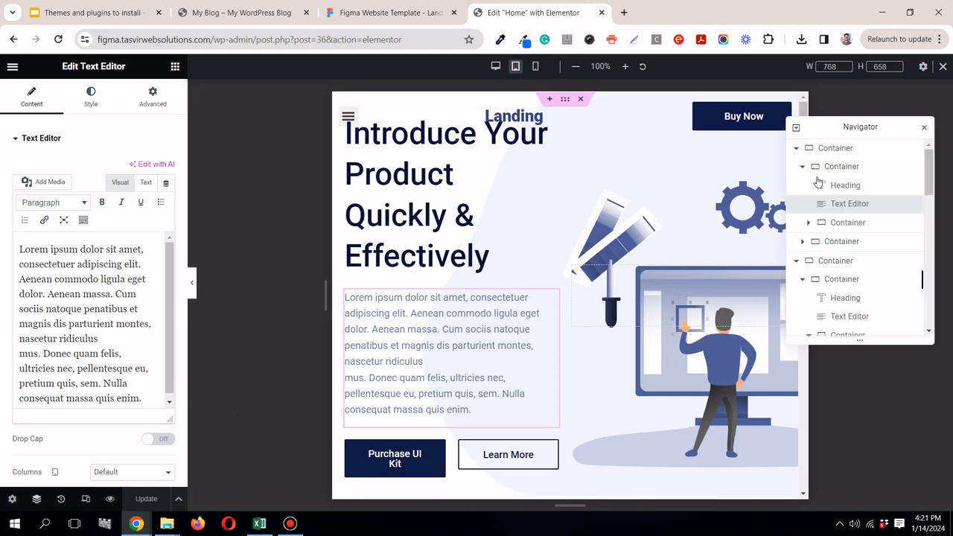
click(870, 173)
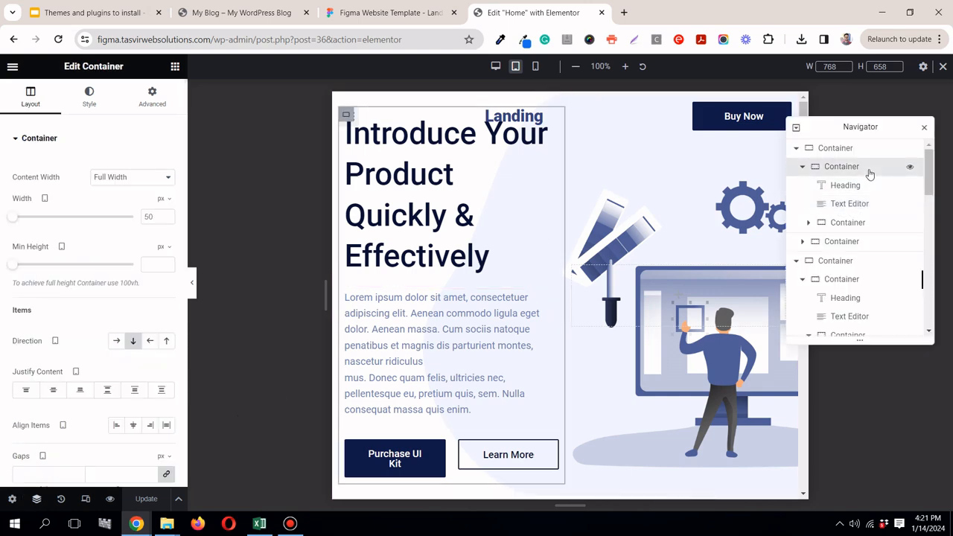
click(162, 198)
click(161, 222)
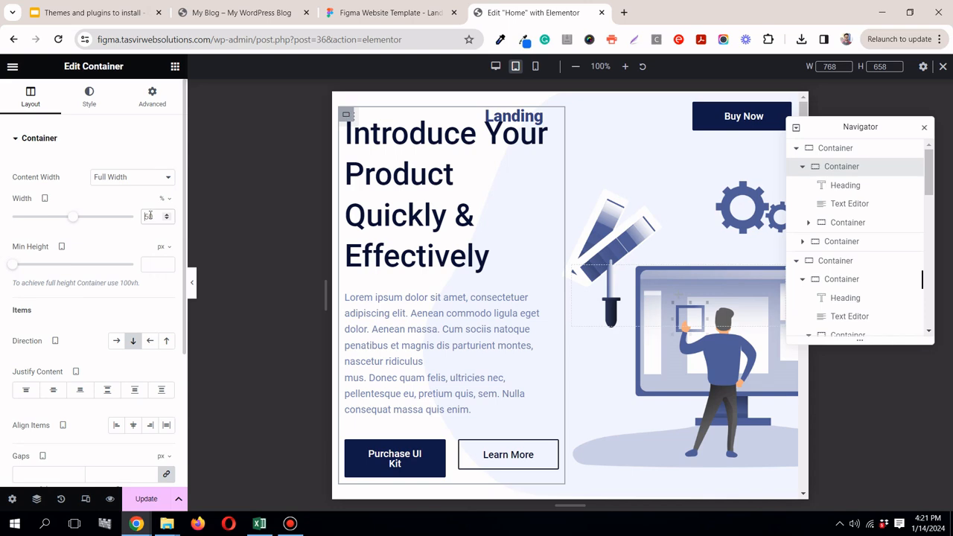
double_click(149, 216)
text(100)
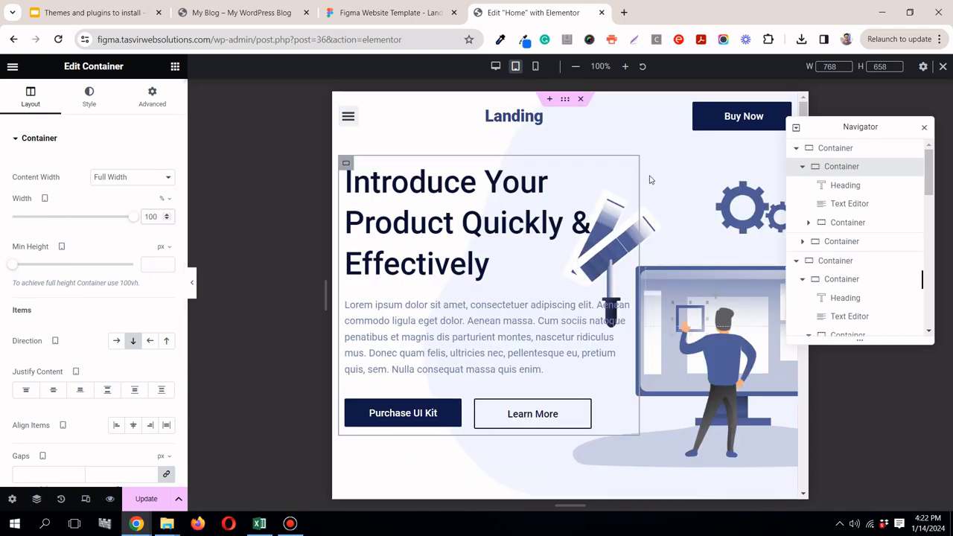
click(925, 127)
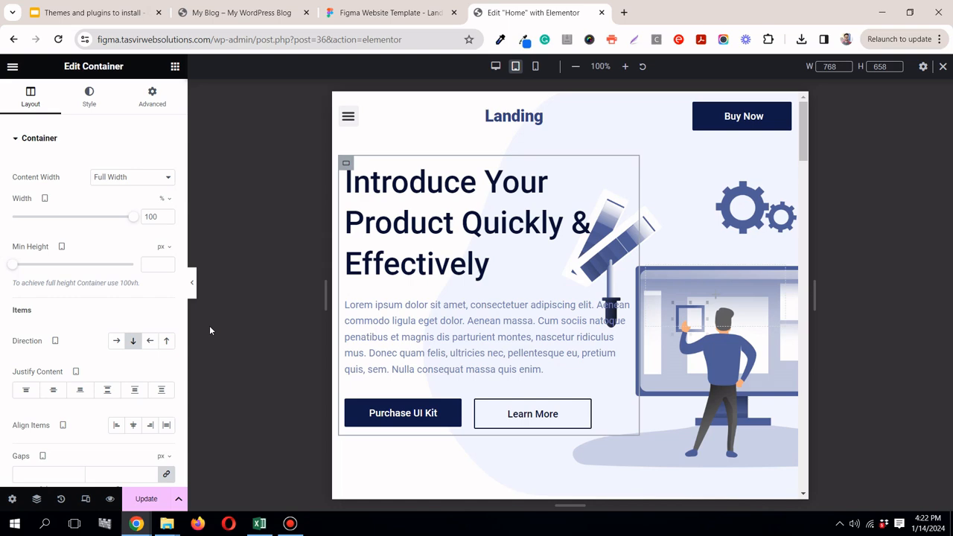
Step: Set the tablet width of the "Light, Fast & Powerful" text container to 100%
drag(804, 136, 805, 192)
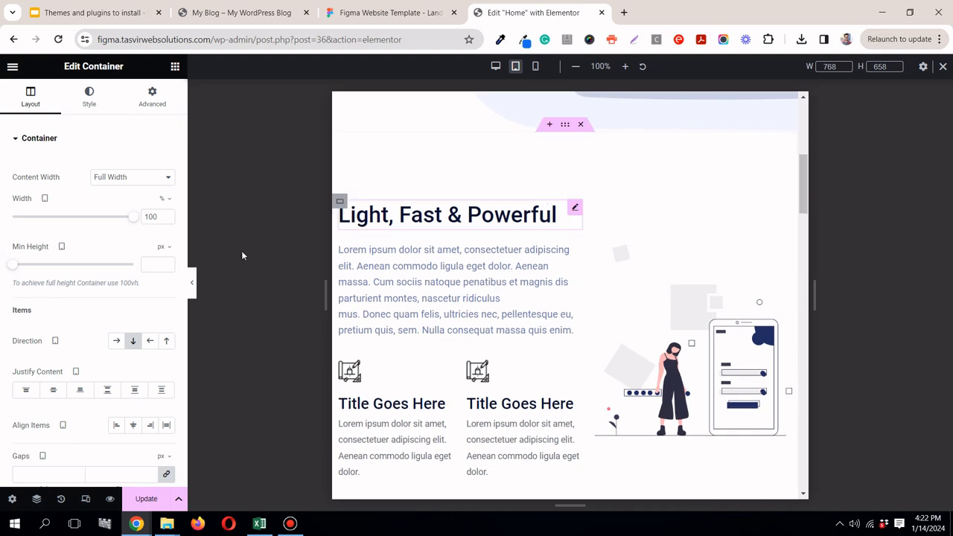
click(341, 202)
click(167, 199)
click(162, 216)
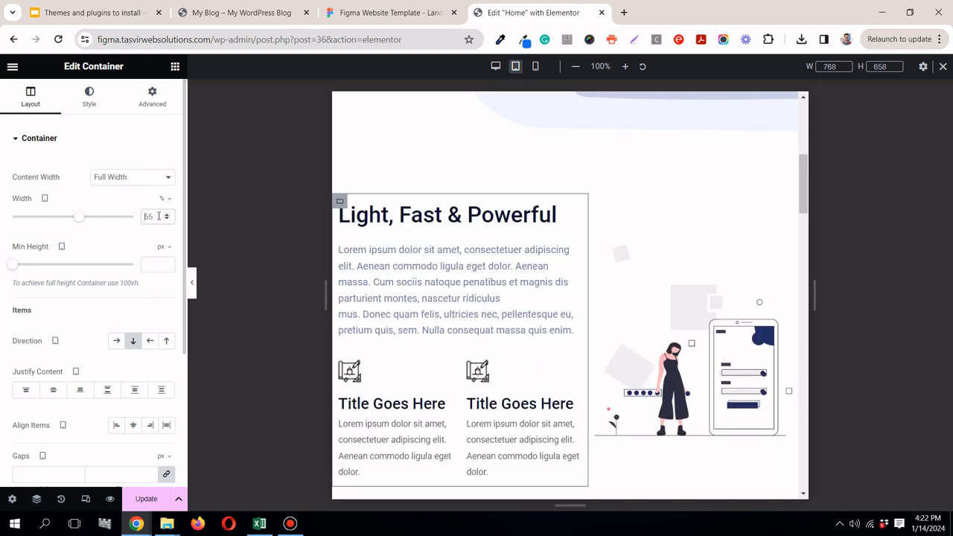
key(BackSpace)
key(BackSpace)
text(100)
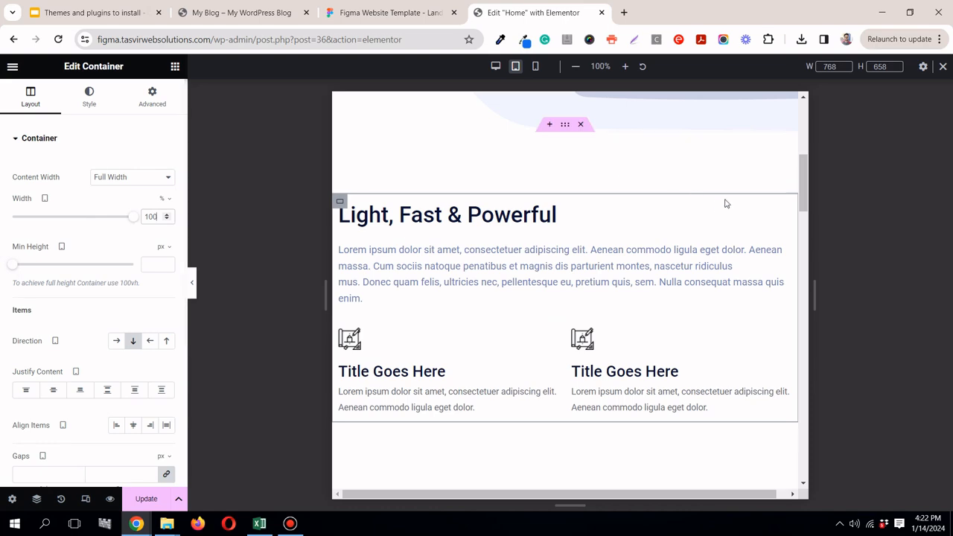
Step: Review the "Light, Fast & Powerful" section in the tablet view and compare it with the desktop layout
drag(801, 184, 801, 219)
scroll(537, 285, up, 3)
scroll(404, 432, down, 3)
scroll(787, 239, up, 3)
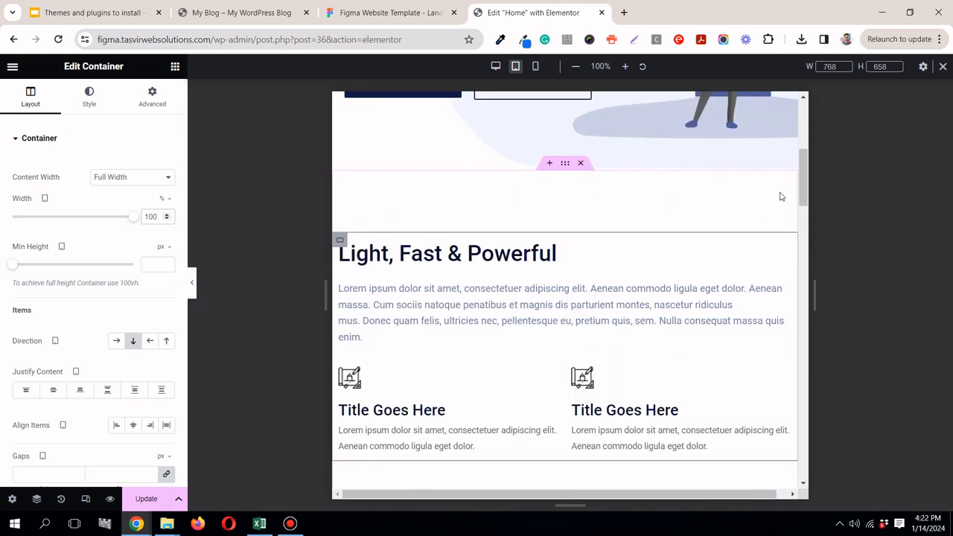
click(494, 67)
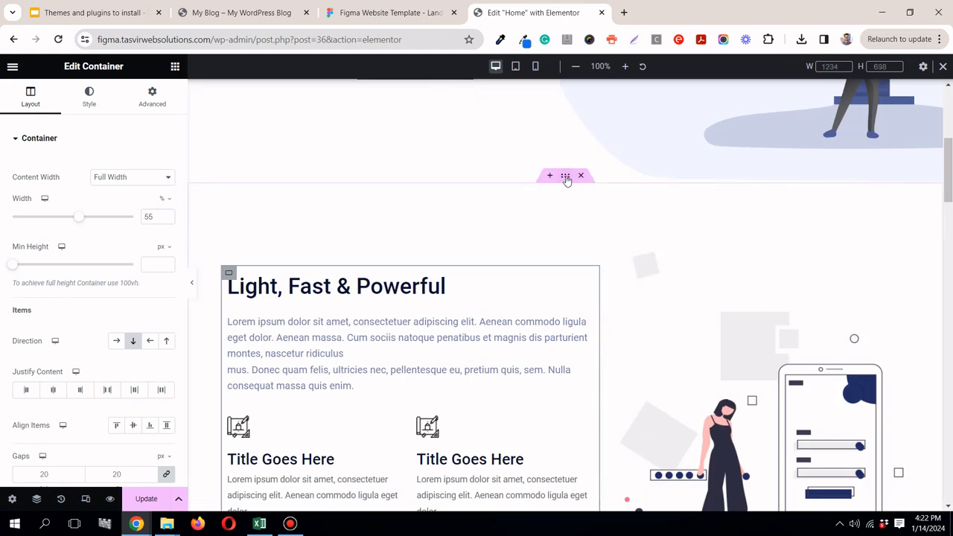
Step: In the tablet view, set the width of the illustration container in the "Light, Fast & Powerful" section to 100%
click(515, 67)
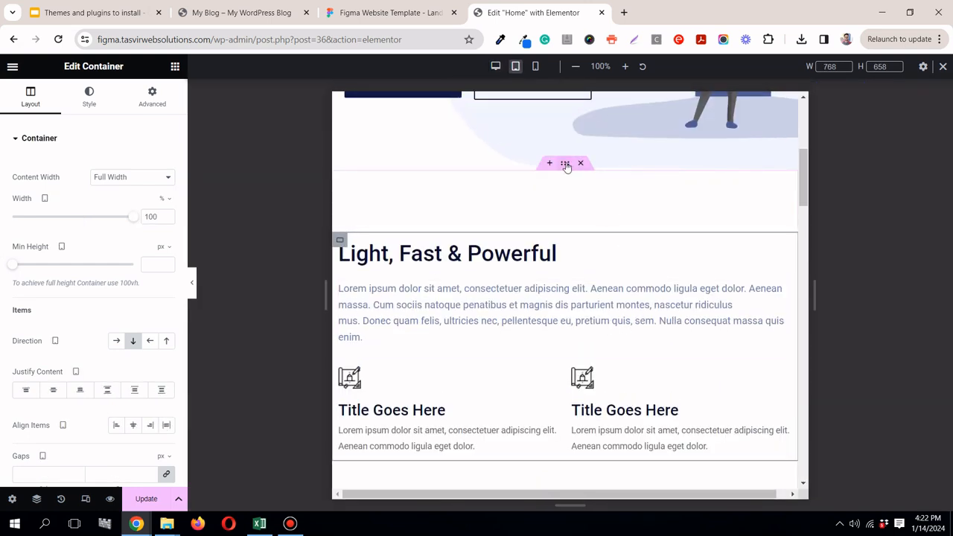
click(565, 163)
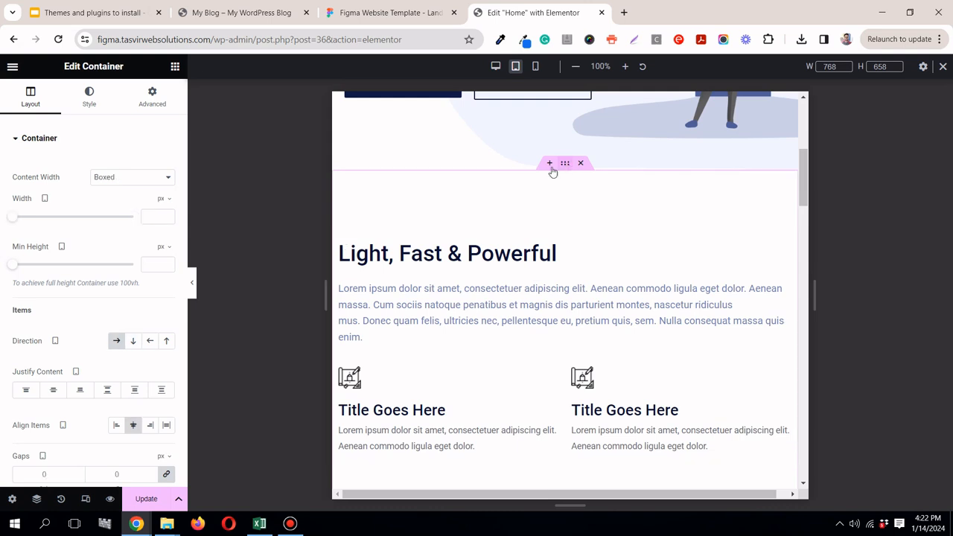
click(137, 345)
drag(803, 191, 802, 233)
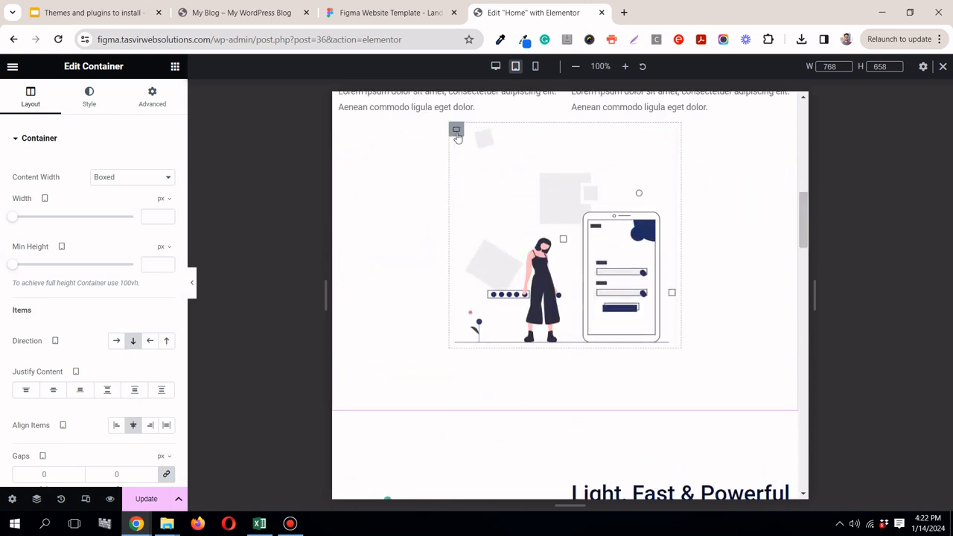
click(457, 135)
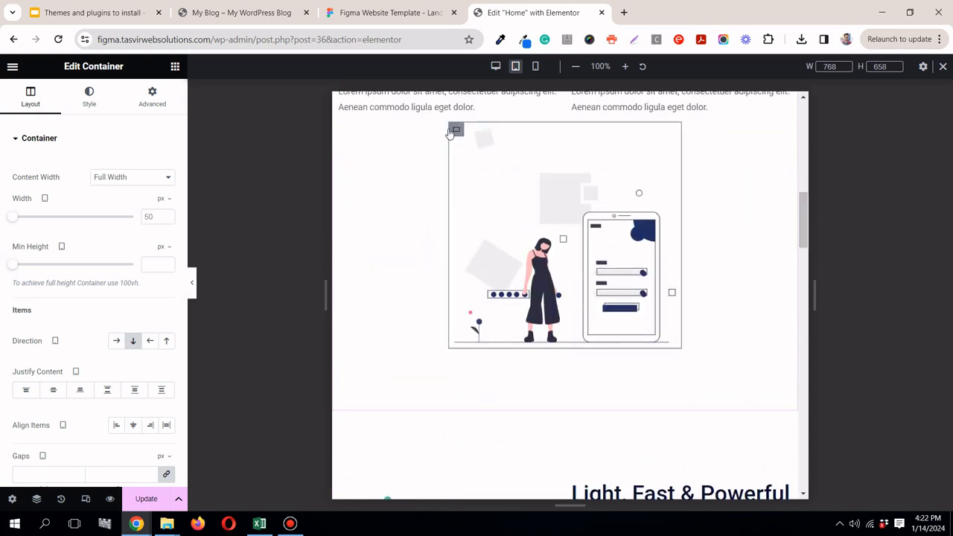
click(160, 217)
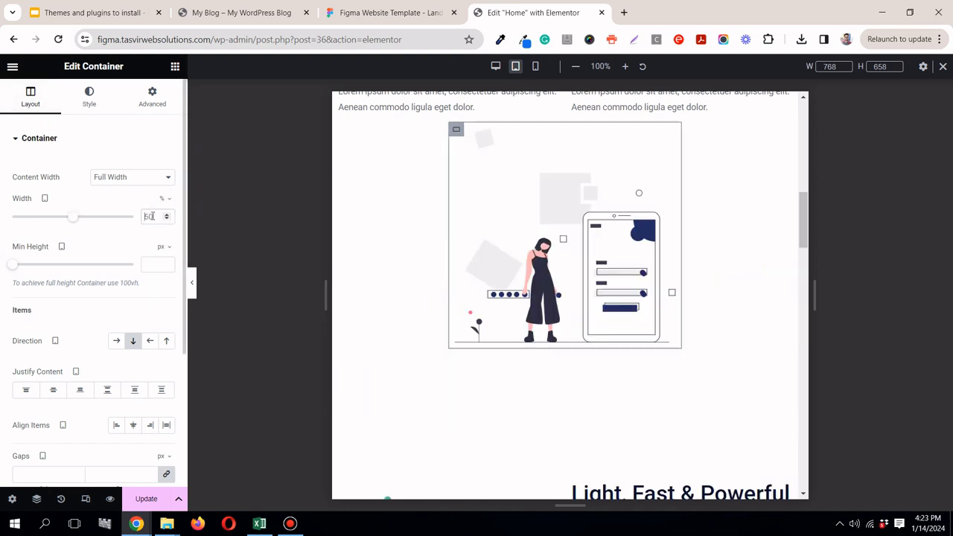
double_click(149, 216)
text(100)
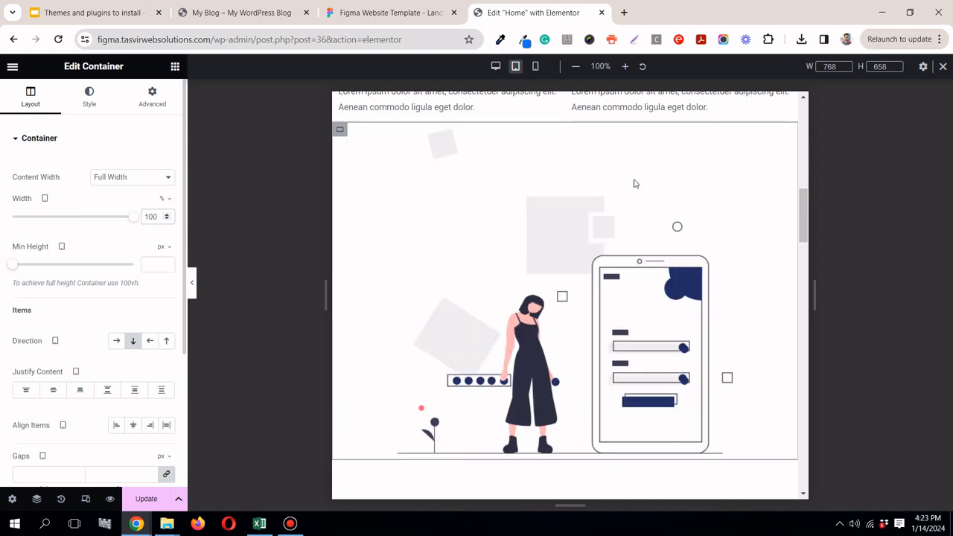
Step: Return to the hero section and switch the editor to the mobile portrait view
drag(802, 201, 811, 77)
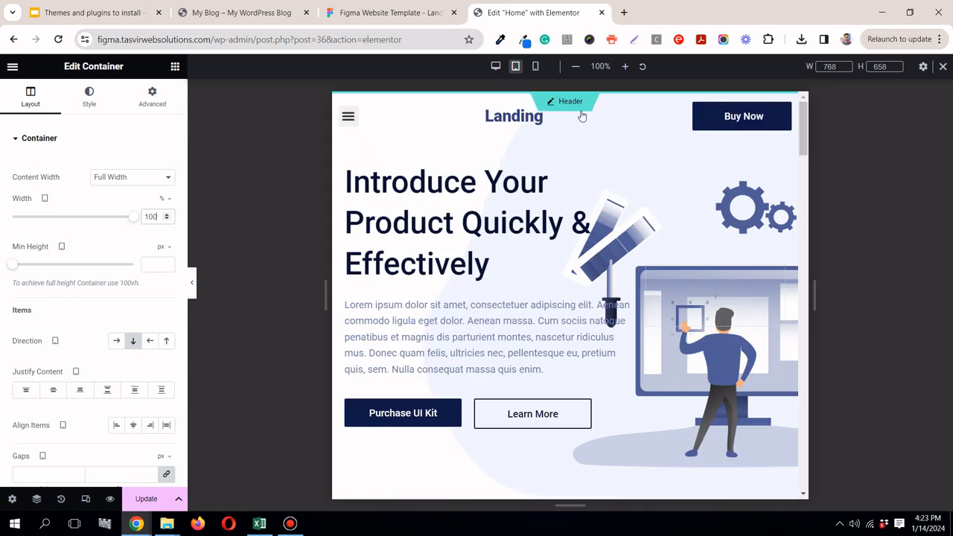
click(534, 70)
drag(678, 144, 680, 98)
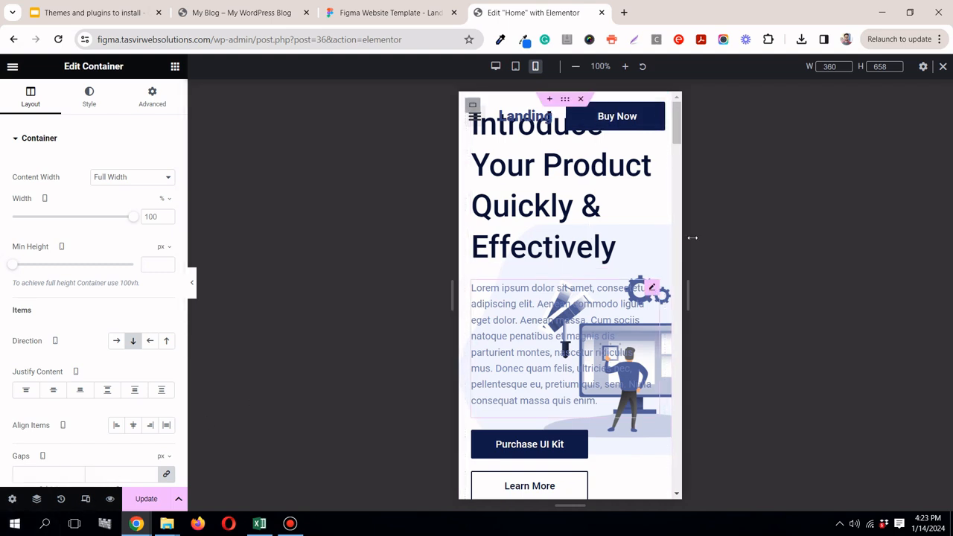
Step: Set the hero section's outer container to a mobile padding of 150 px at the top and 0 on the other sides
click(651, 289)
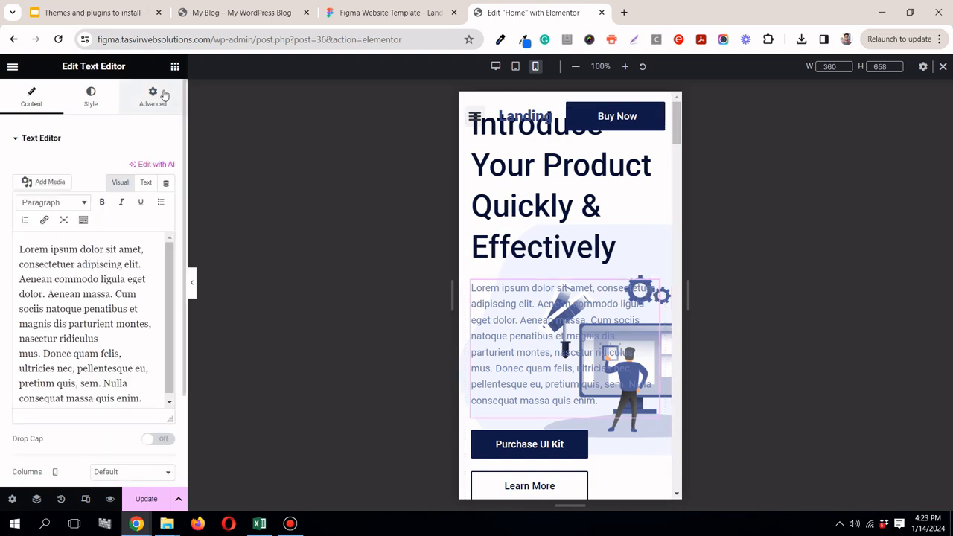
click(35, 499)
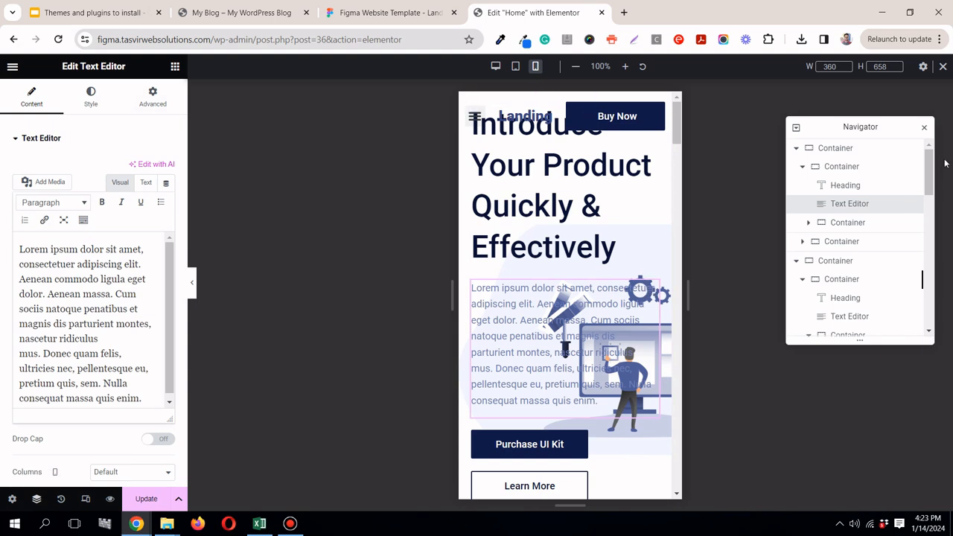
click(836, 148)
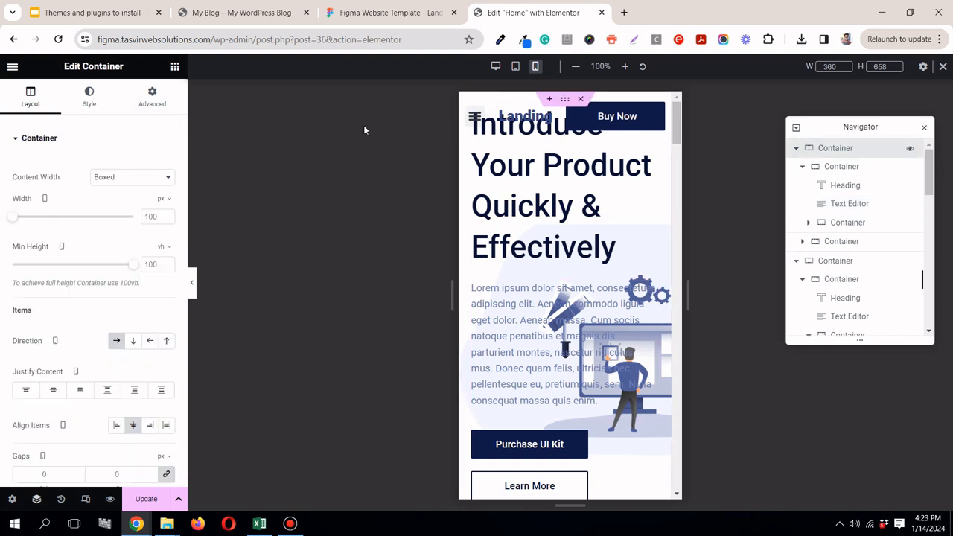
click(149, 100)
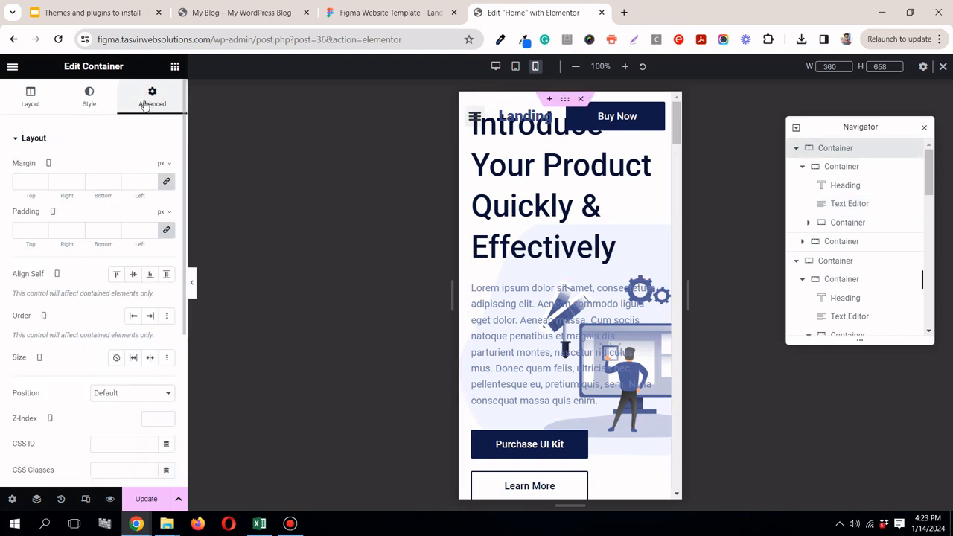
click(166, 232)
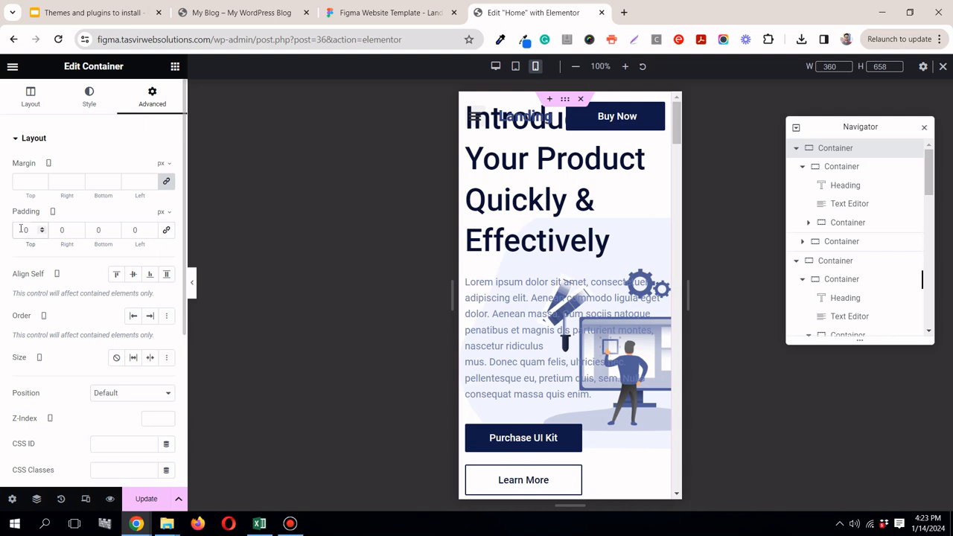
text(20)
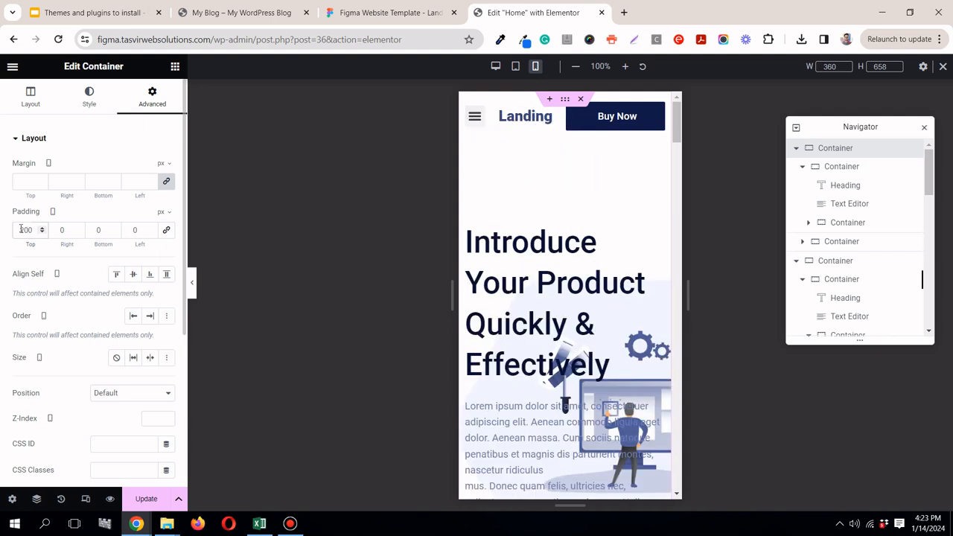
text(15)
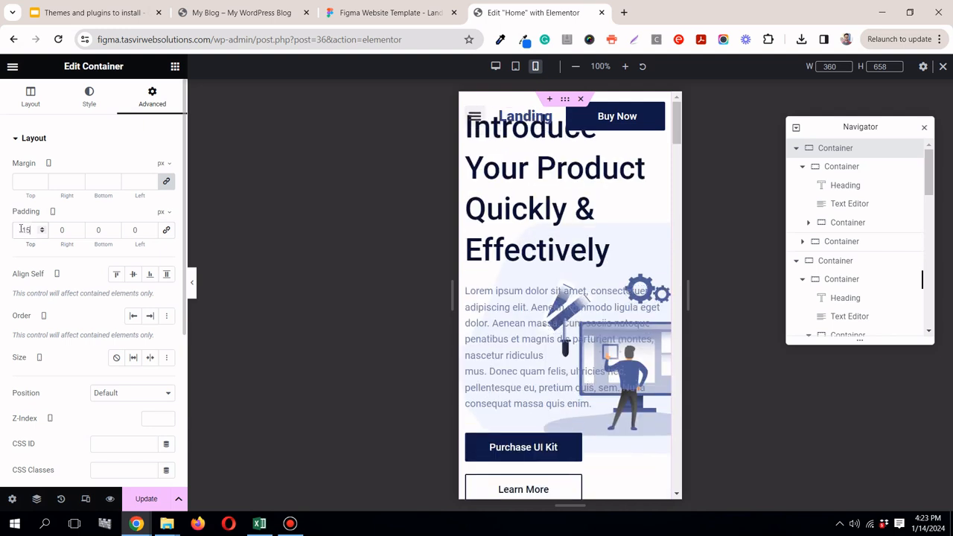
text(0)
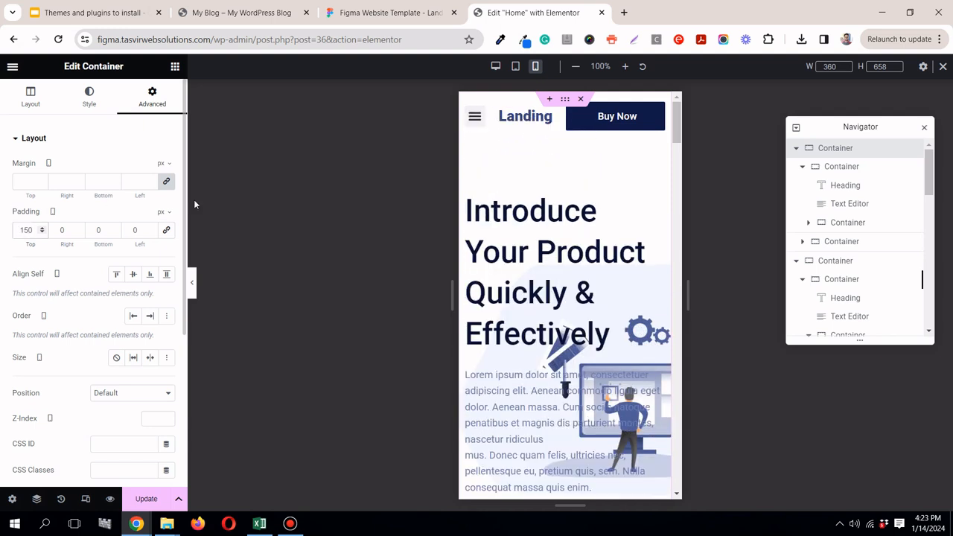
click(925, 129)
click(290, 524)
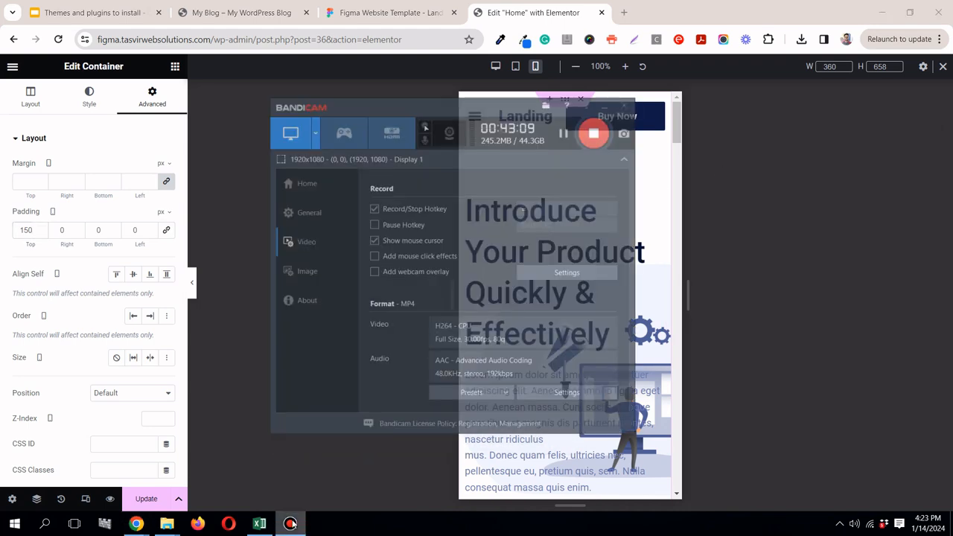
click(290, 524)
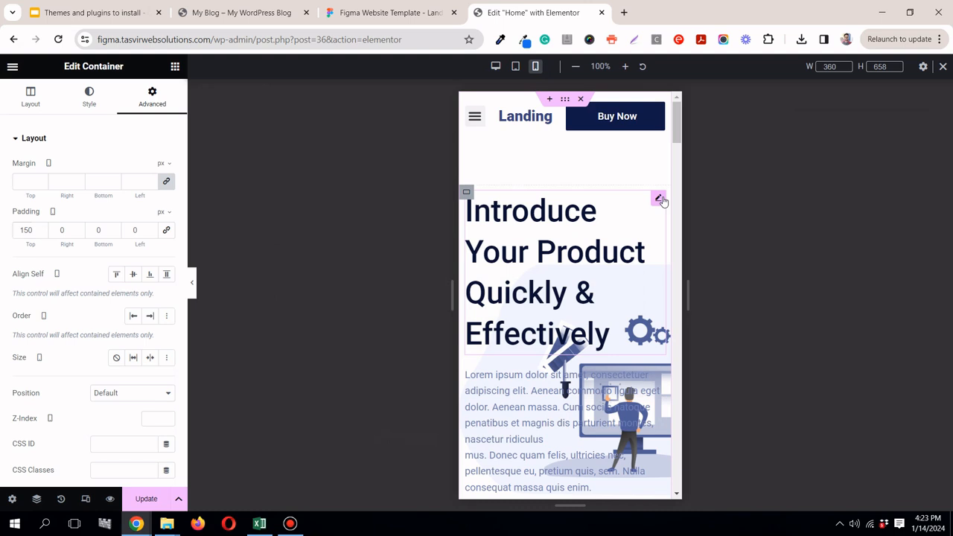
Step: Set the mobile font size of the "Introduce Your Product Quickly & Effectively" heading to 35 px
click(659, 199)
click(89, 104)
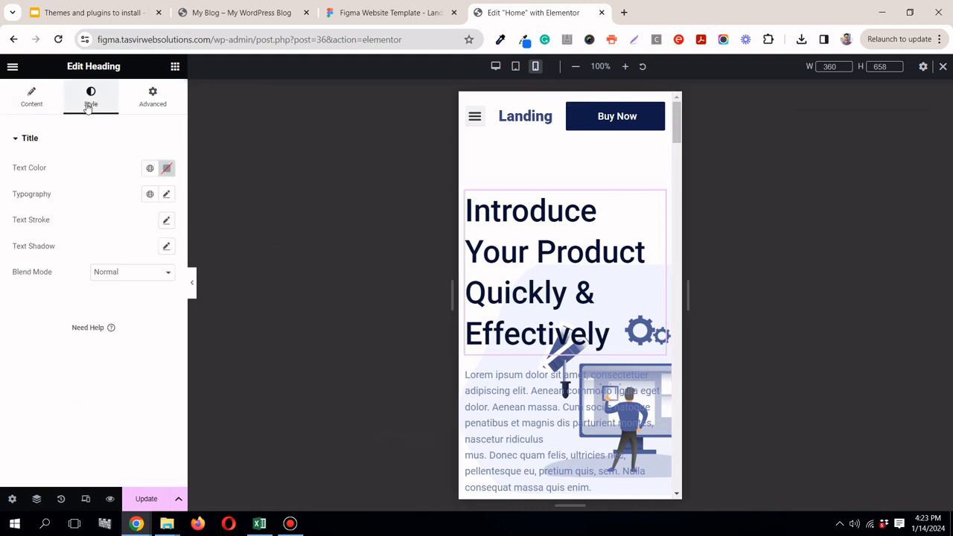
click(168, 195)
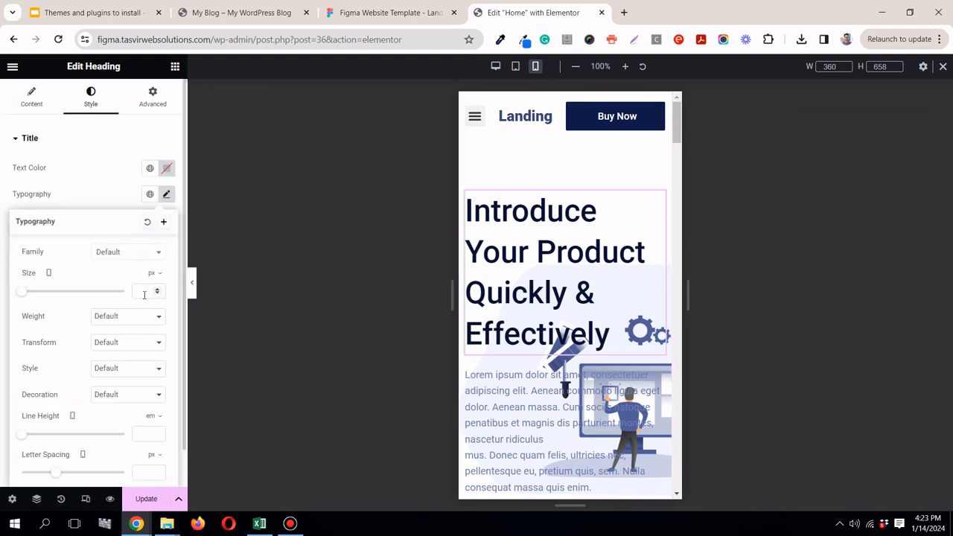
click(145, 291)
text(35)
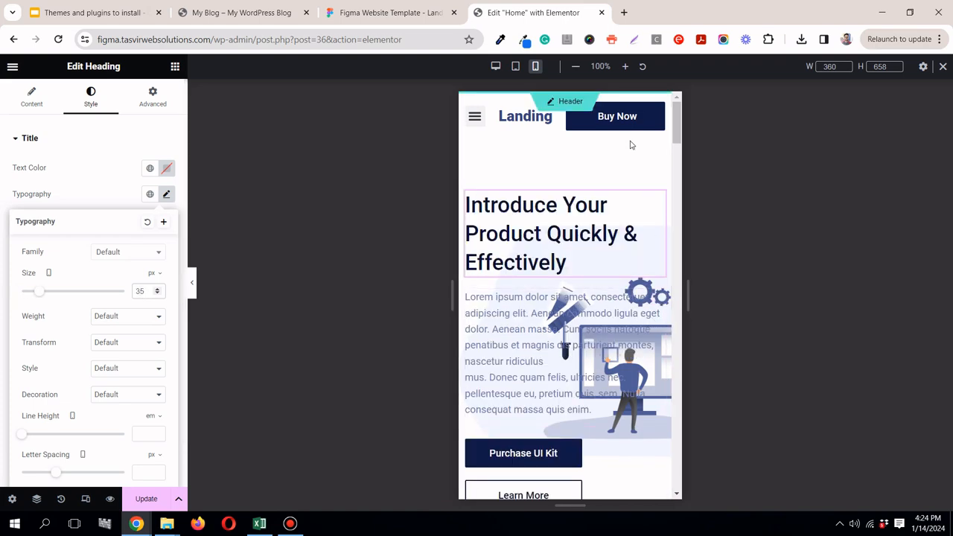
scroll(633, 164, down, 4)
scroll(617, 195, up, 2)
scroll(617, 195, up, 2)
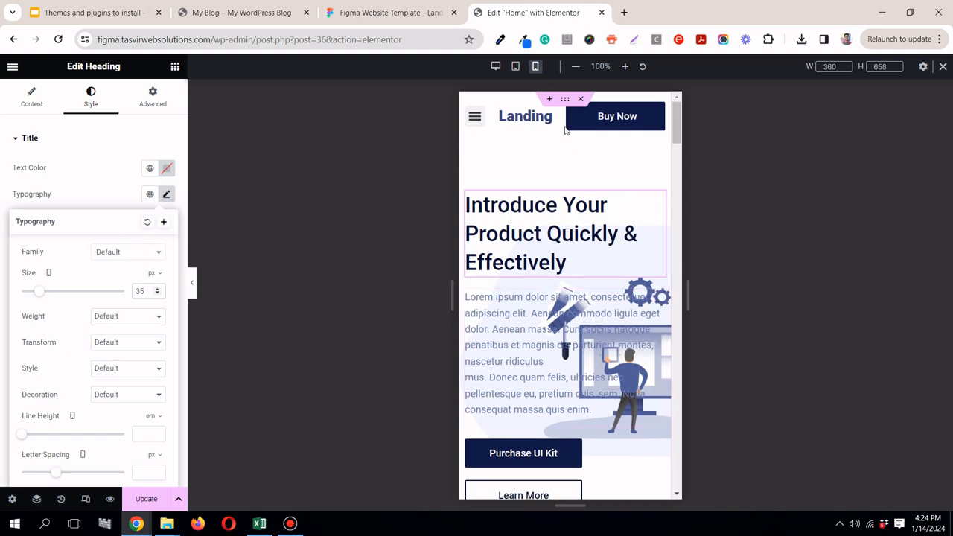
Step: Set the mobile background image position of the hero section's outer container to Bottom Right and check the result
click(37, 499)
click(884, 153)
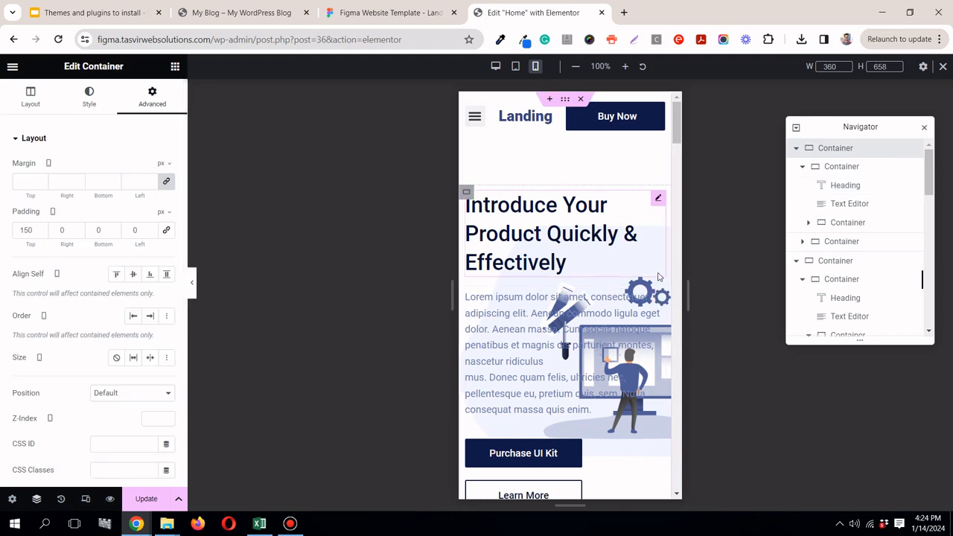
drag(677, 119, 680, 144)
scroll(643, 291, up, 3)
scroll(645, 292, down, 2)
scroll(645, 291, up, 2)
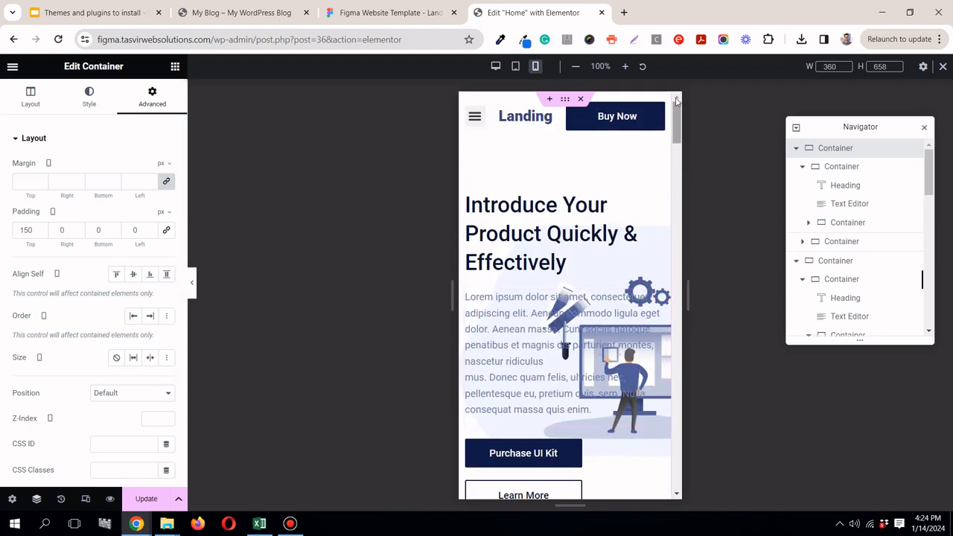
click(108, 112)
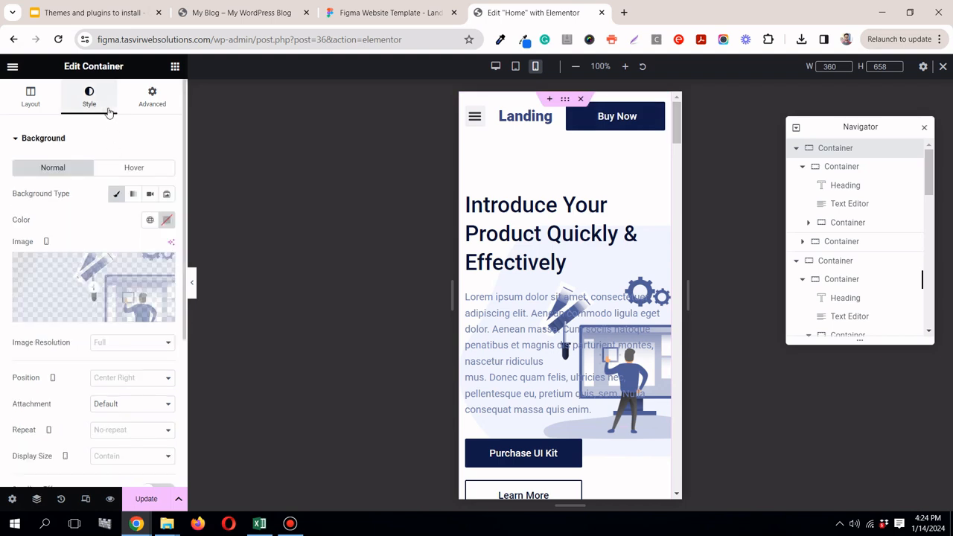
click(149, 379)
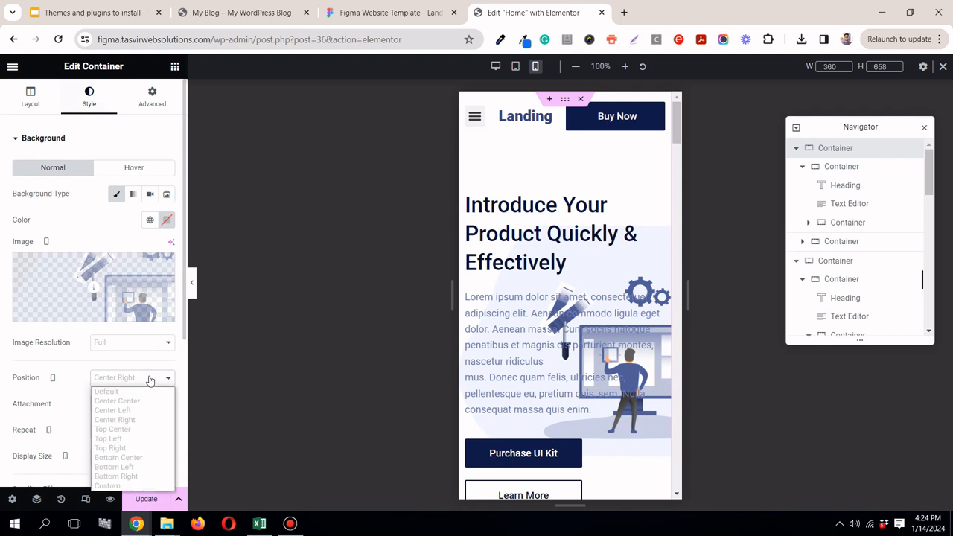
click(142, 476)
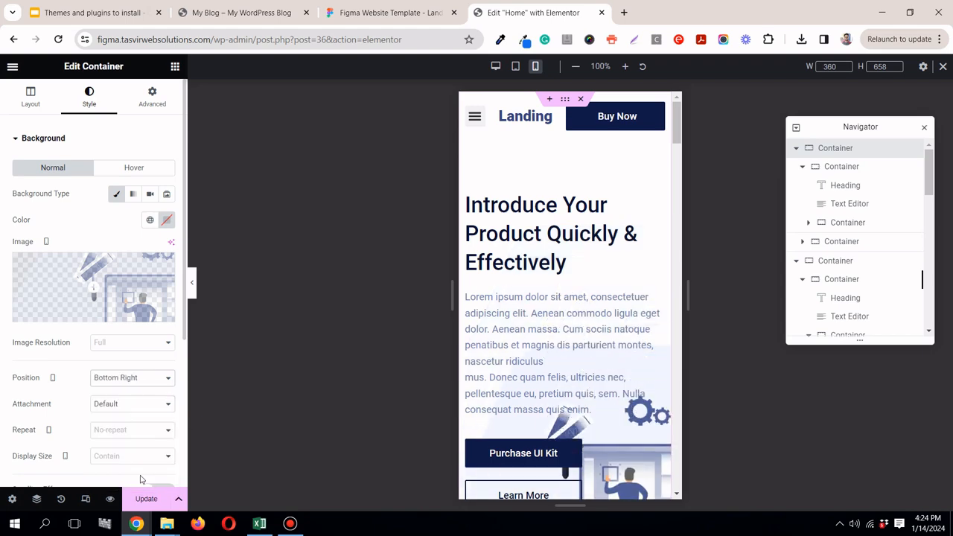
scroll(648, 253, down, 3)
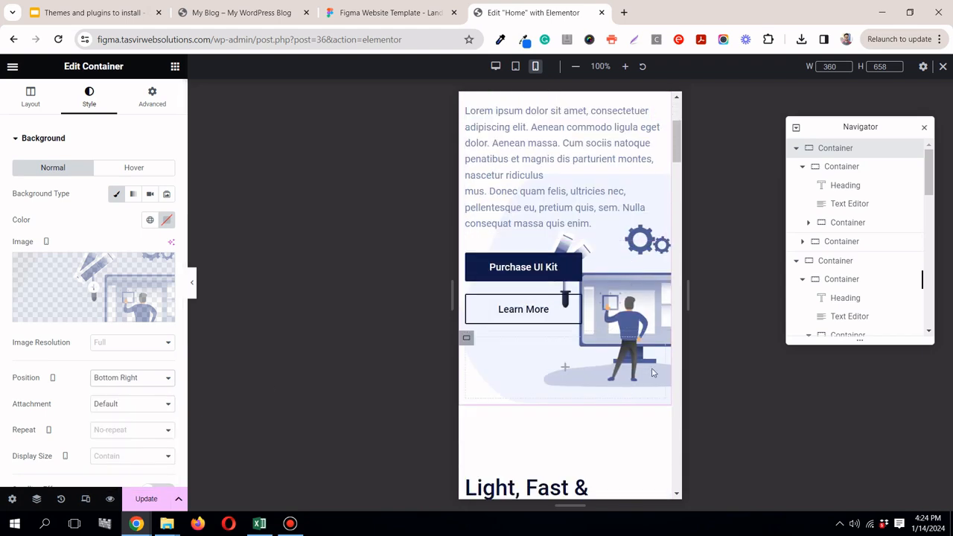
scroll(640, 336, up, 3)
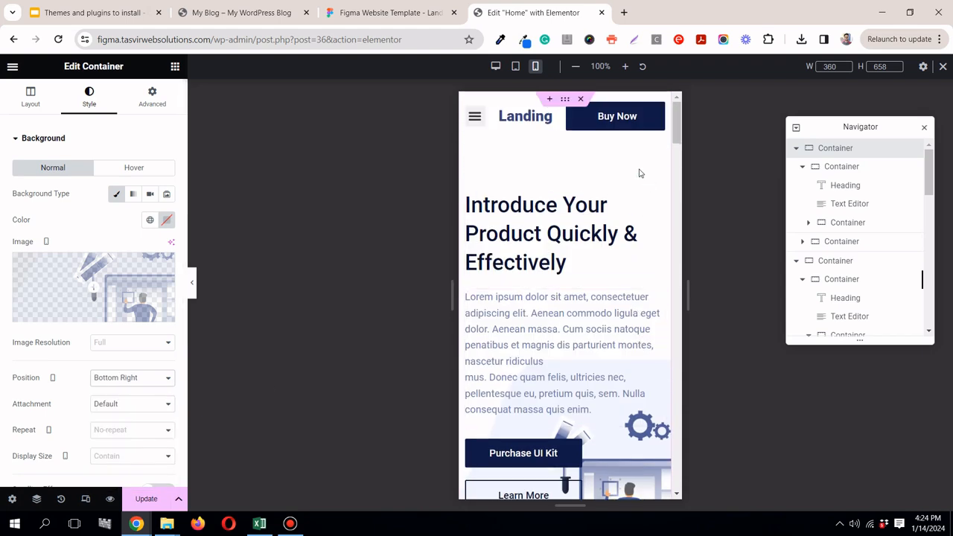
Step: Review the whole page in the mobile view from the hero down to the footer and back
drag(676, 127, 676, 473)
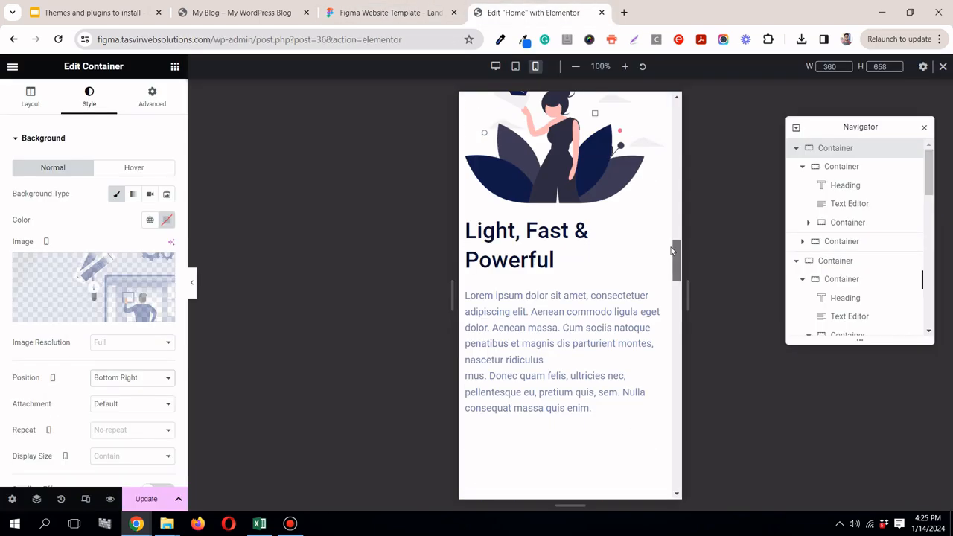
drag(676, 251, 691, 120)
drag(677, 165, 679, 122)
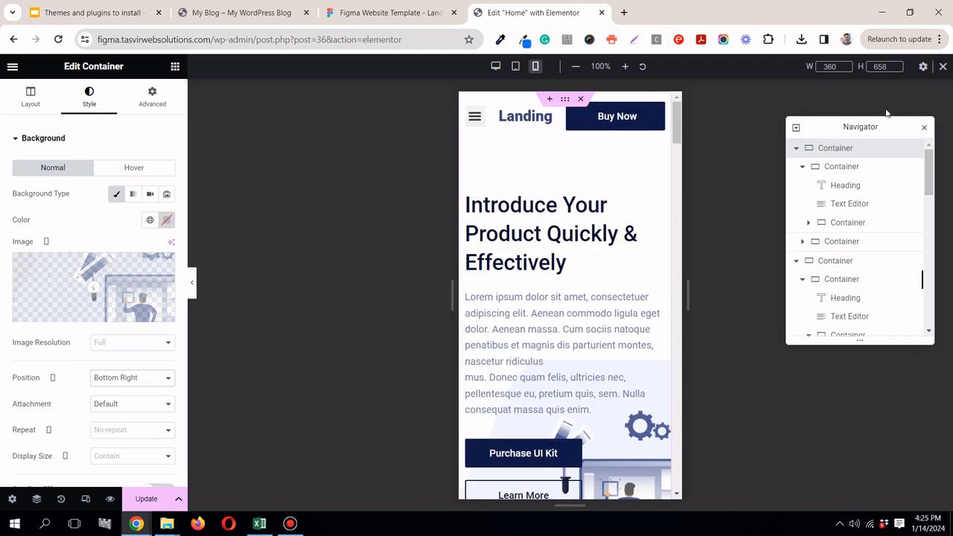
Step: Close the Navigator, return the editor to the desktop view and update the page
click(924, 129)
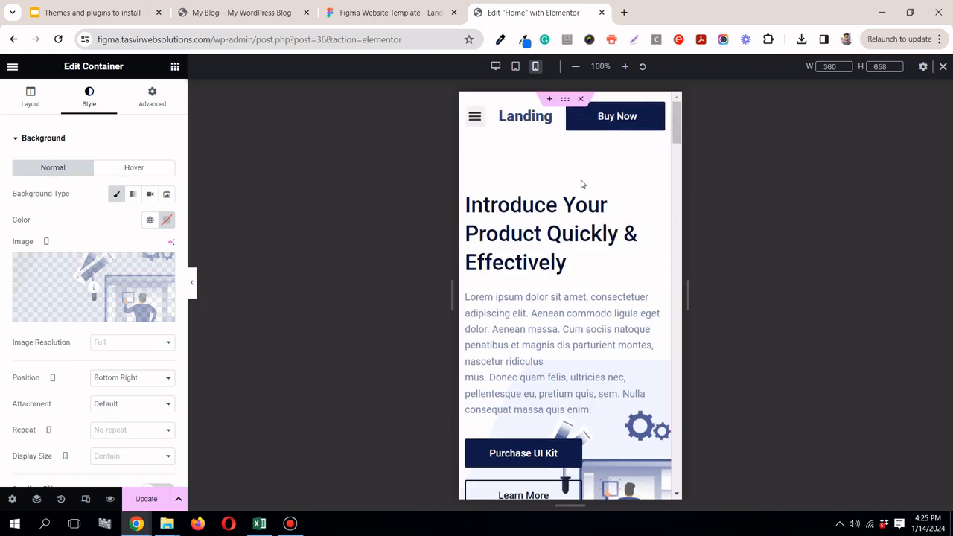
click(496, 66)
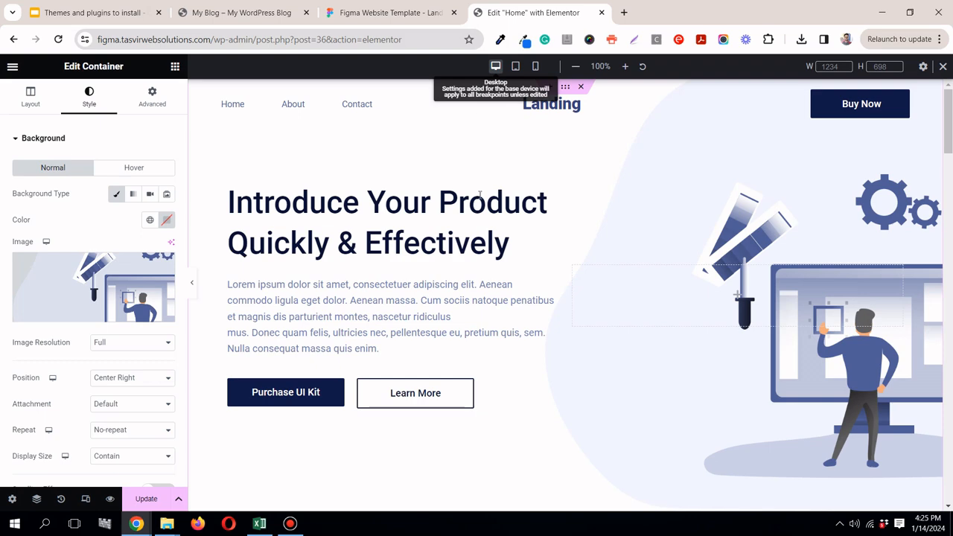
click(145, 501)
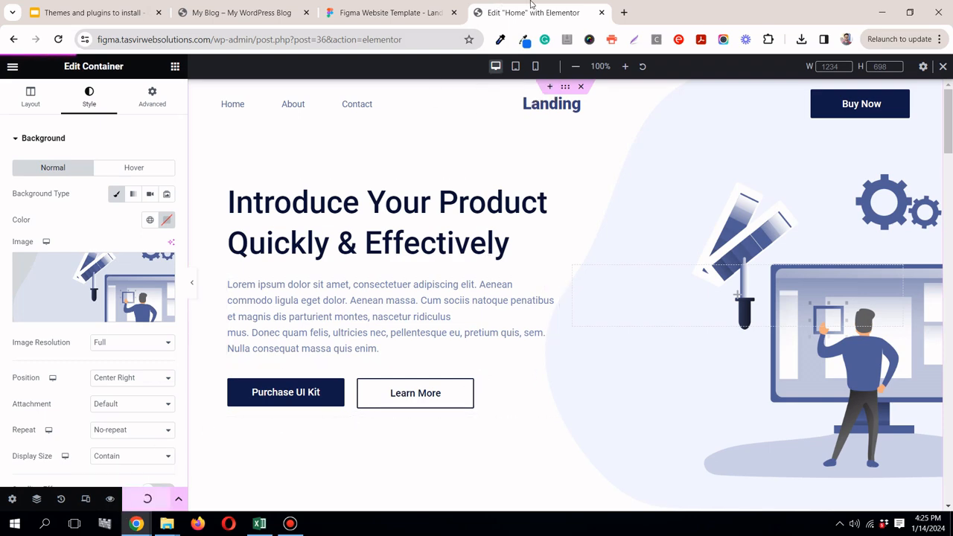
Step: Compare the Figma landing page design with the Elementor desktop page, hiding the editing panel and responsive bar for an unobstructed preview
click(383, 12)
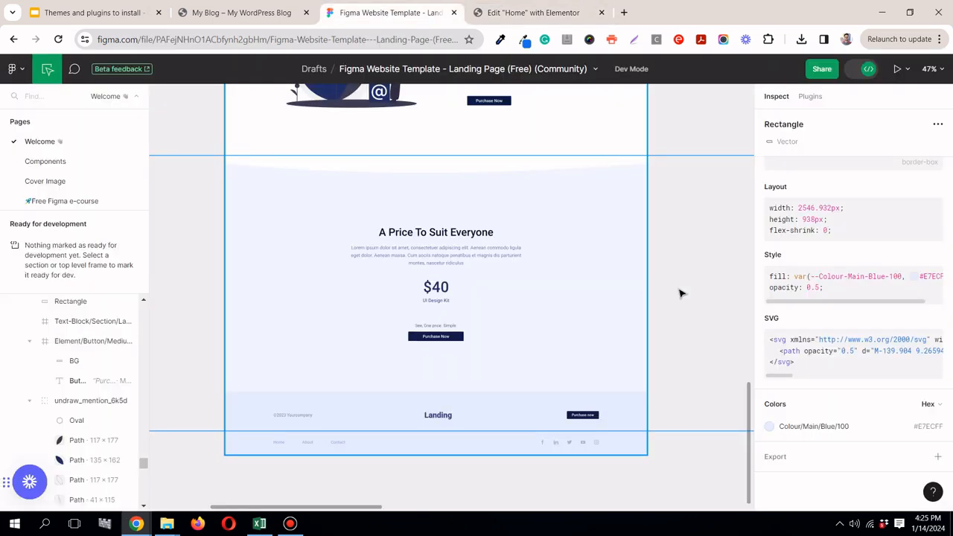
drag(747, 409, 760, 104)
click(535, 13)
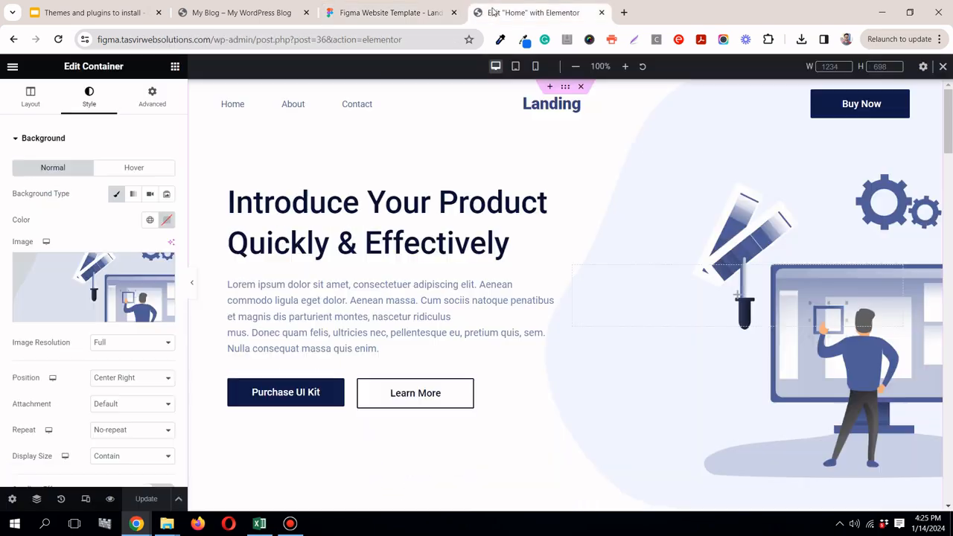
click(191, 286)
click(943, 66)
mouse_move(949, 110)
mouse_down()
mouse_move(949, 478)
mouse_move(949, 97)
mouse_up()
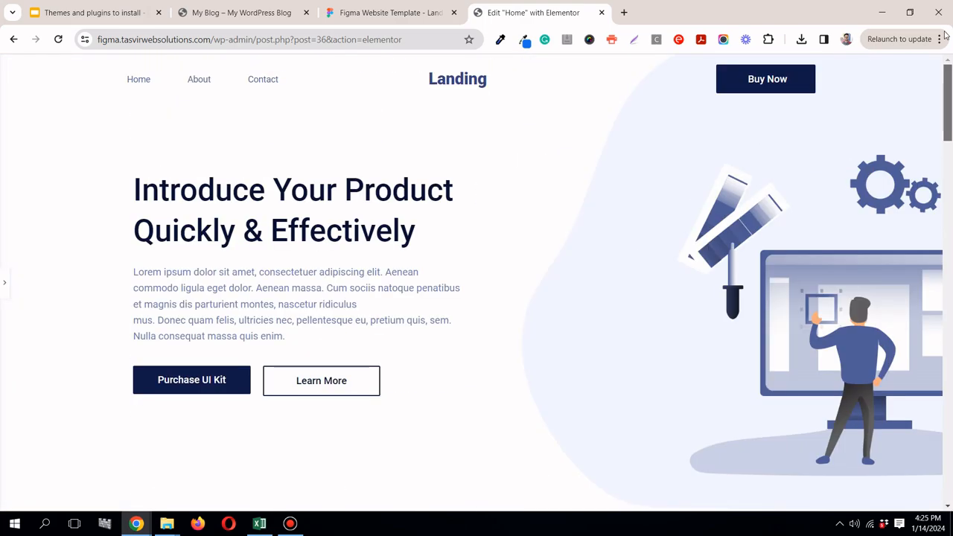
click(376, 21)
mouse_move(750, 154)
mouse_down()
mouse_move(751, 471)
mouse_move(750, 152)
mouse_up()
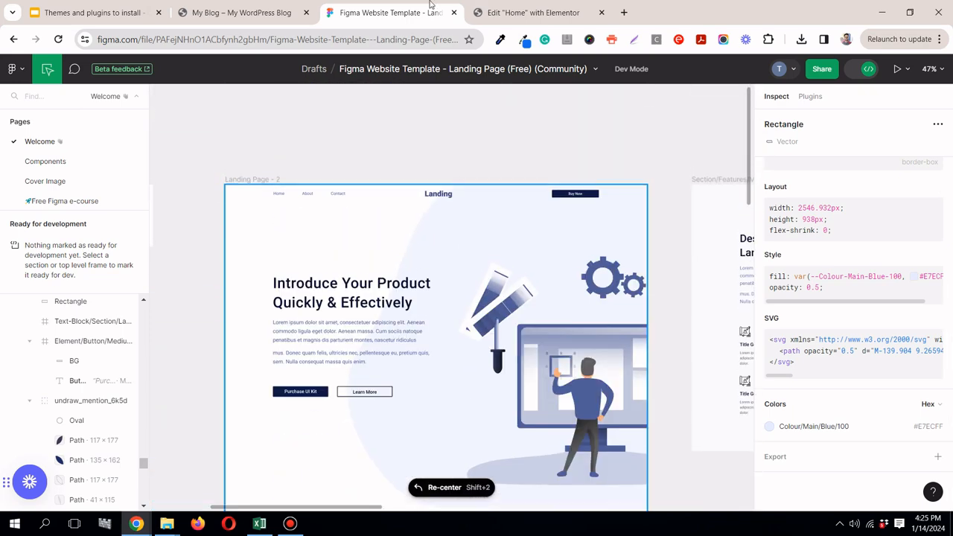
click(521, 13)
click(292, 525)
click(291, 525)
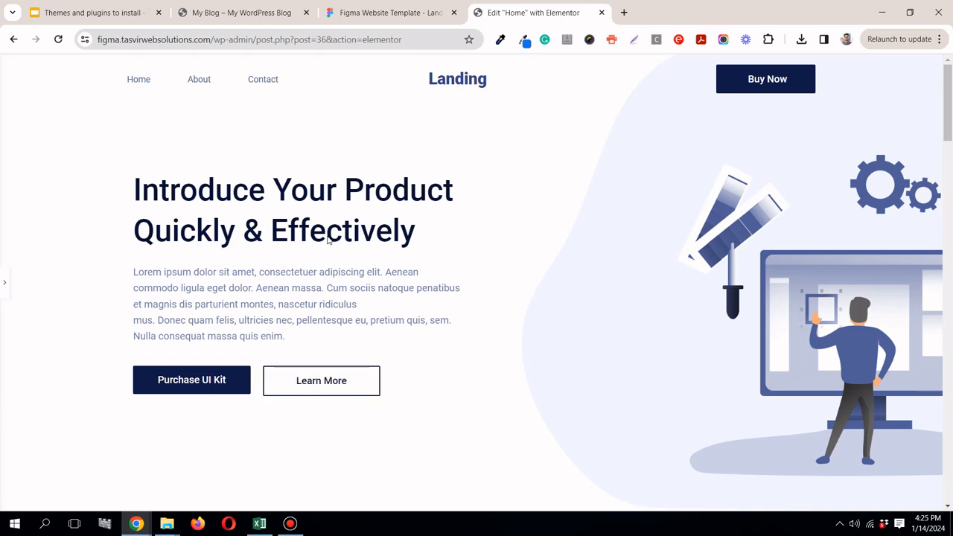
click(290, 524)
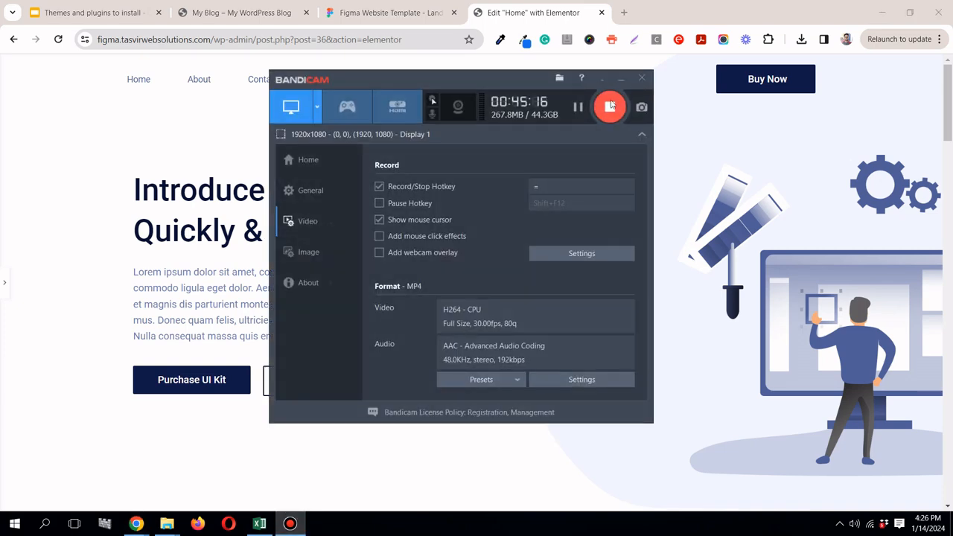